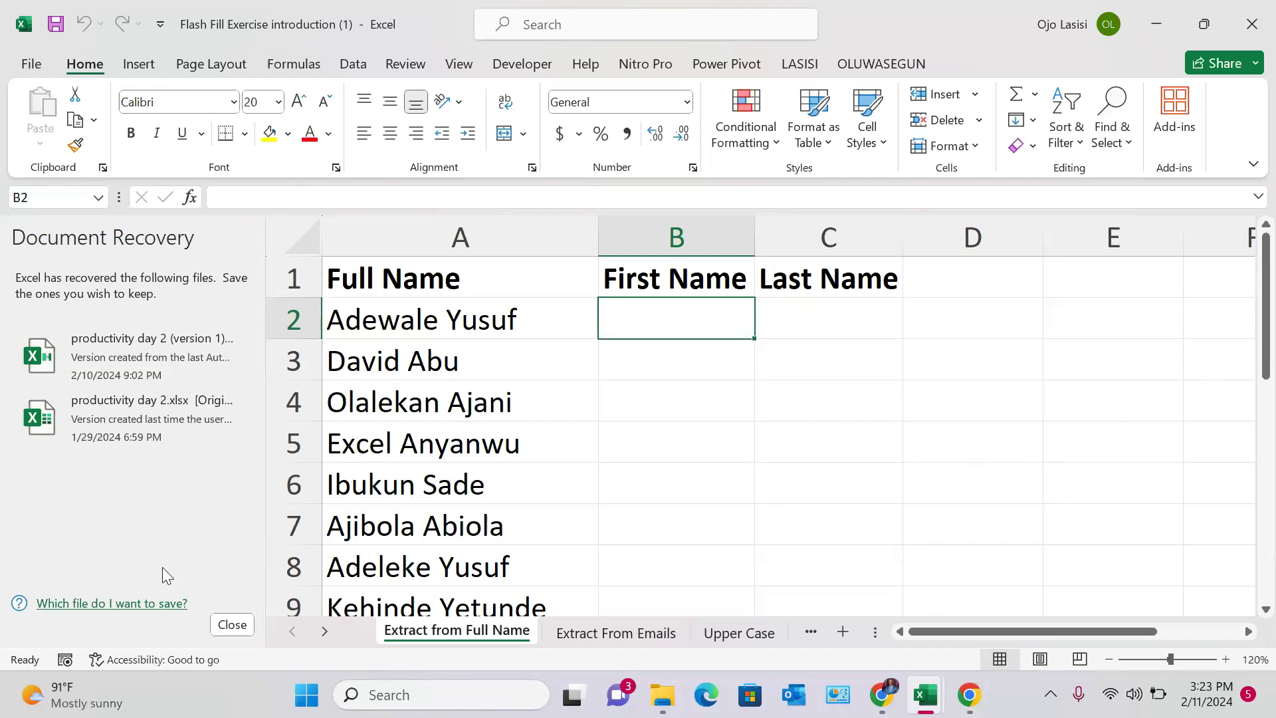
Step: Close the Document Recovery pane, choosing to view the recovered files later
left_click(232, 624)
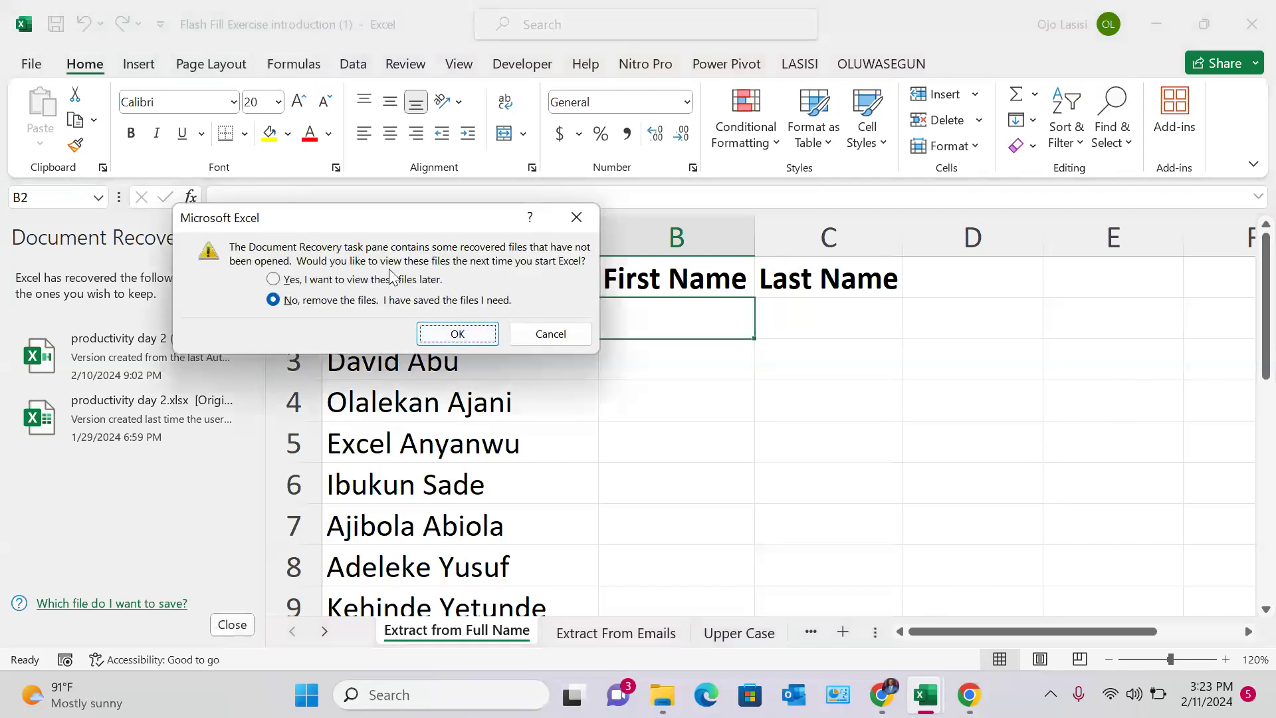
left_click(386, 284)
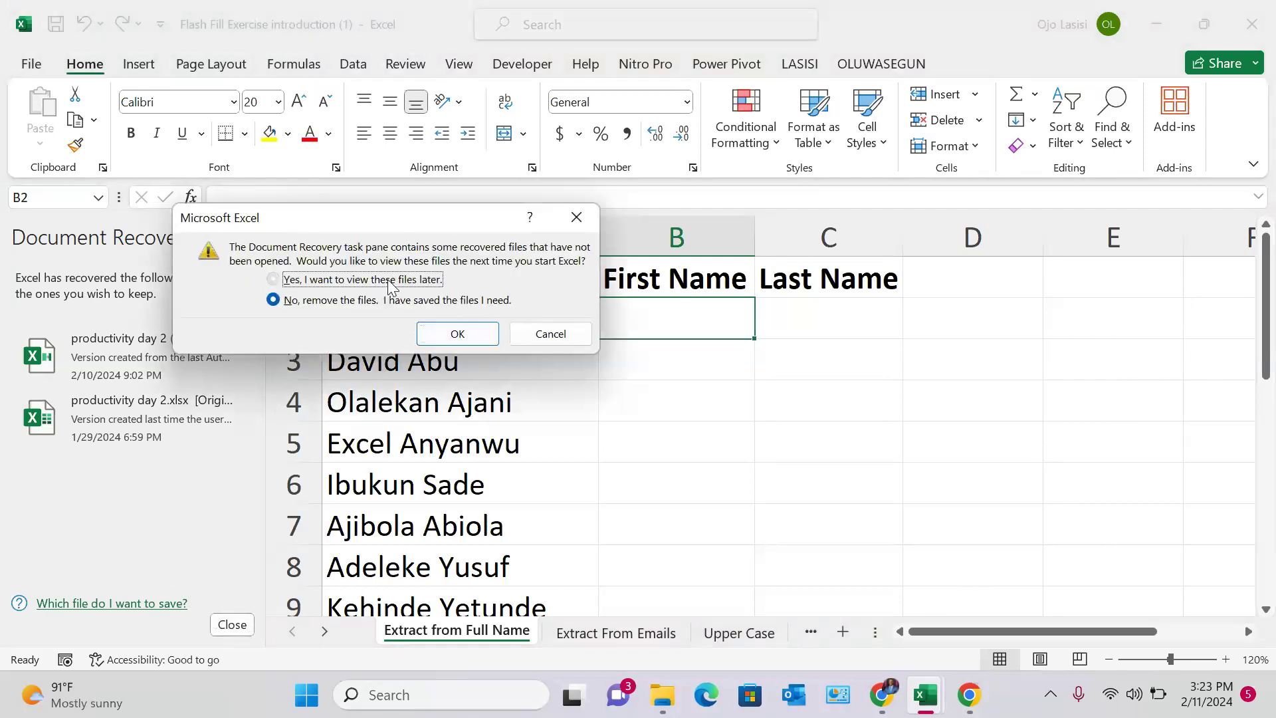
left_click(458, 335)
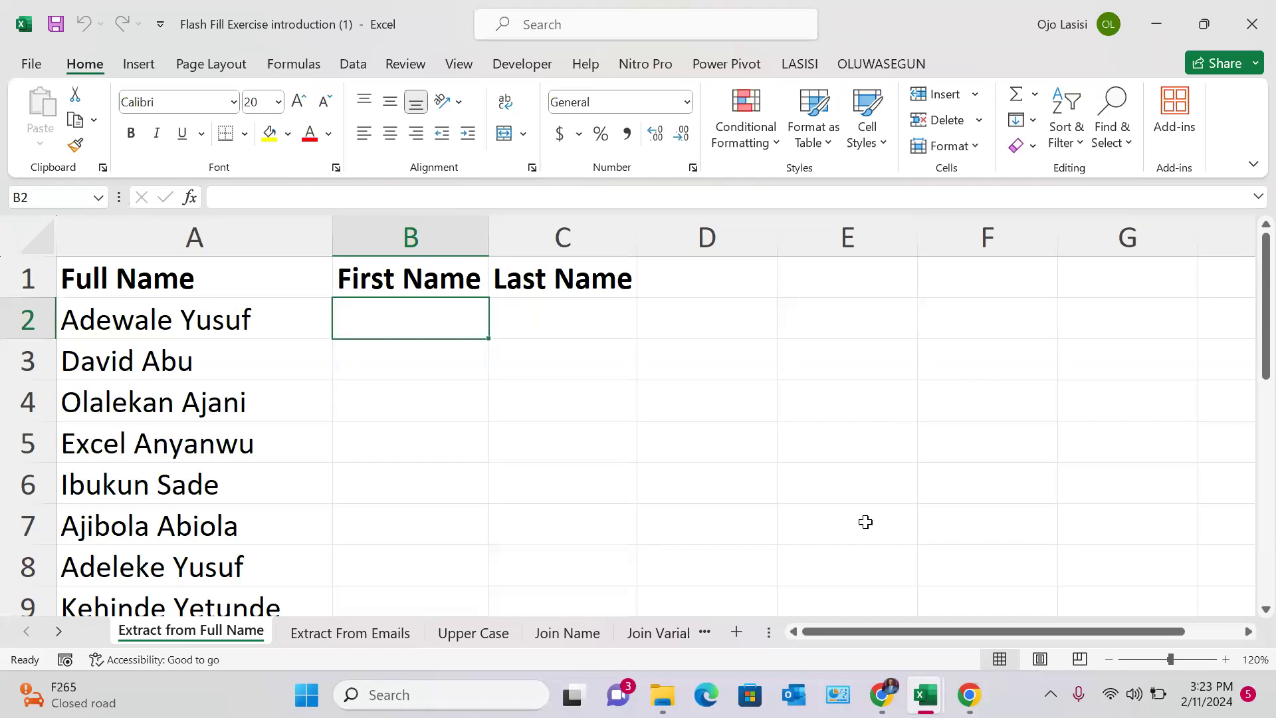
Step: Switch to the Zoom meeting in Chrome and acknowledge the notice that the meeting is being recorded
mouse_move(885, 707)
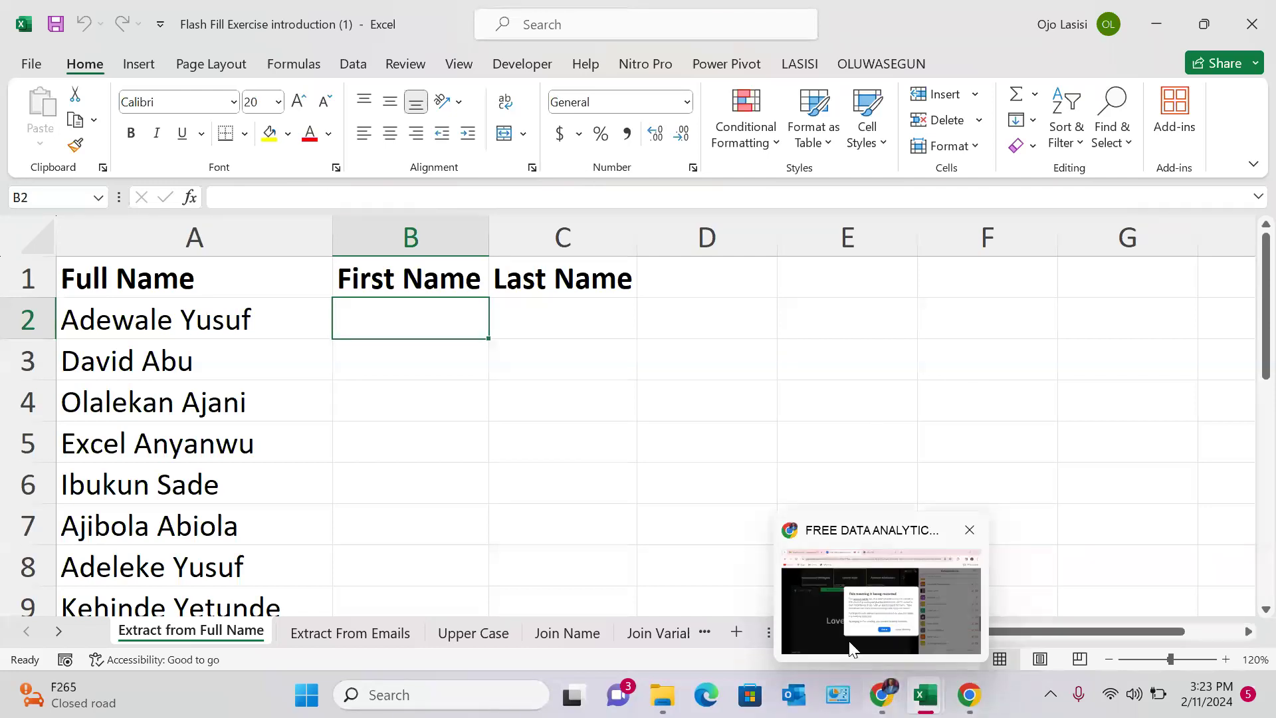
left_click(819, 625)
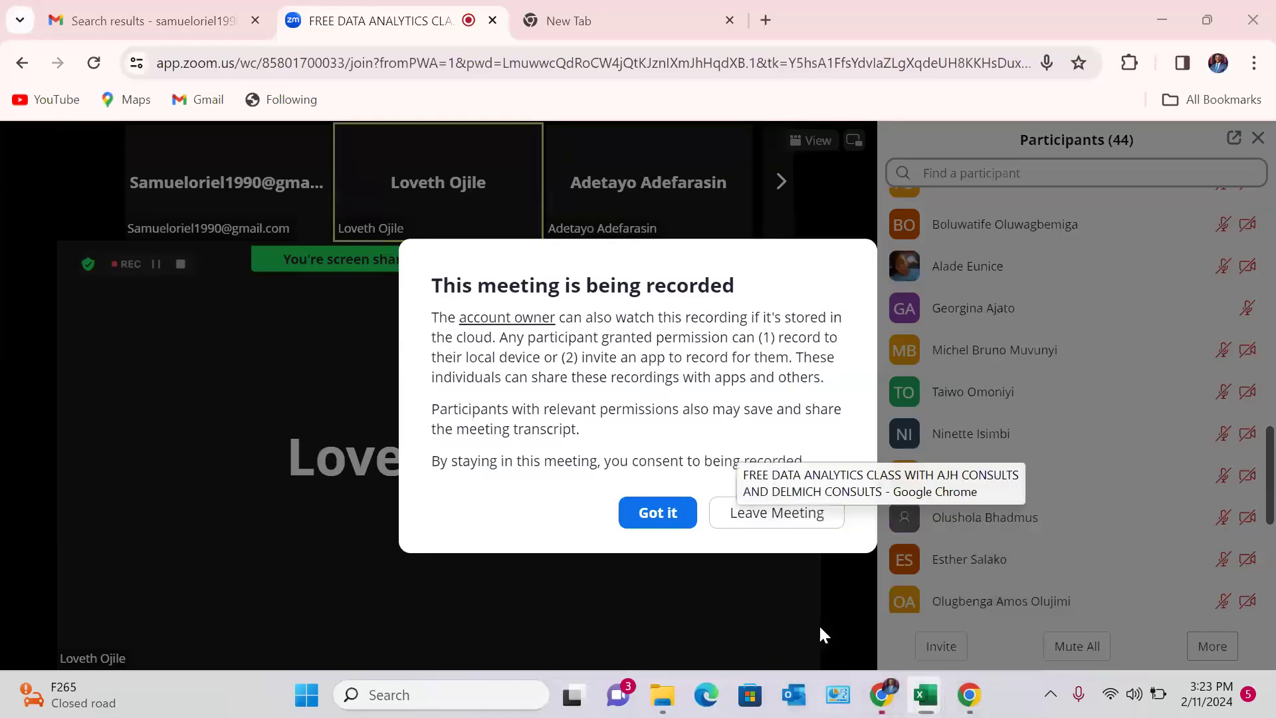
left_click(650, 511)
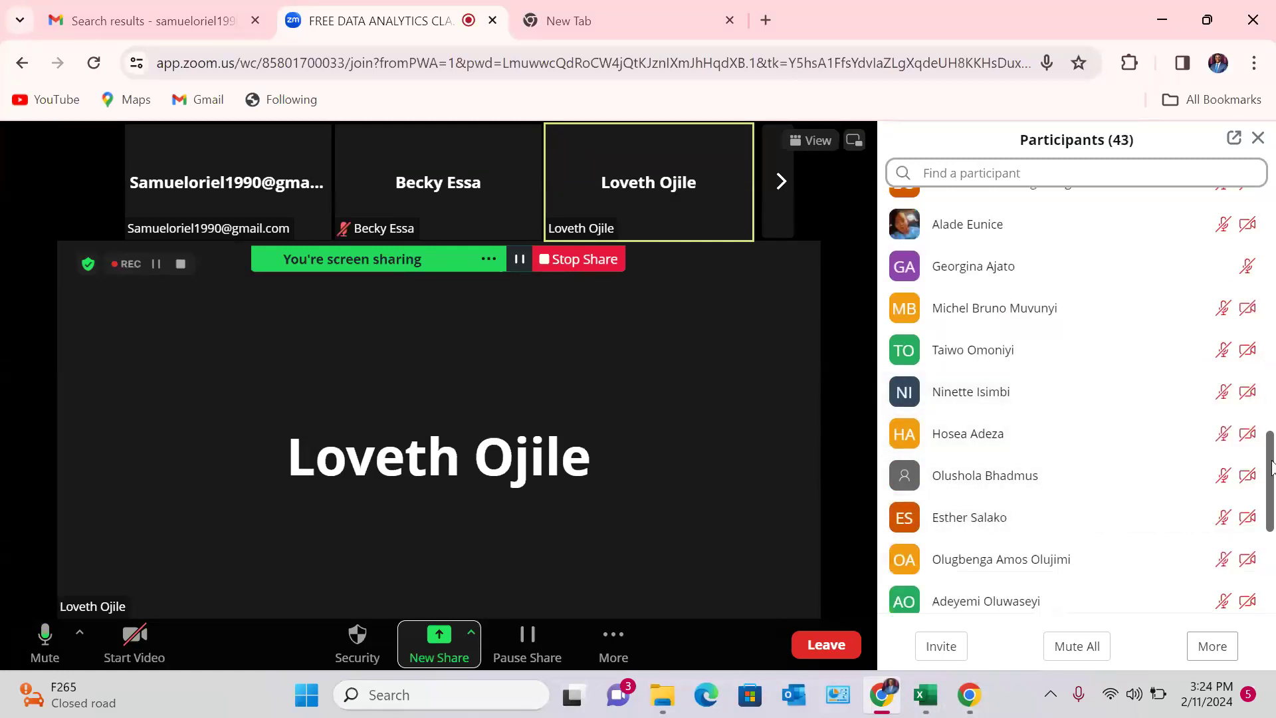
Step: Look through the meeting's participant list and return to the Flash Fill Exercise introduction workbook in Excel
left_click_drag(1271, 465, 1271, 425)
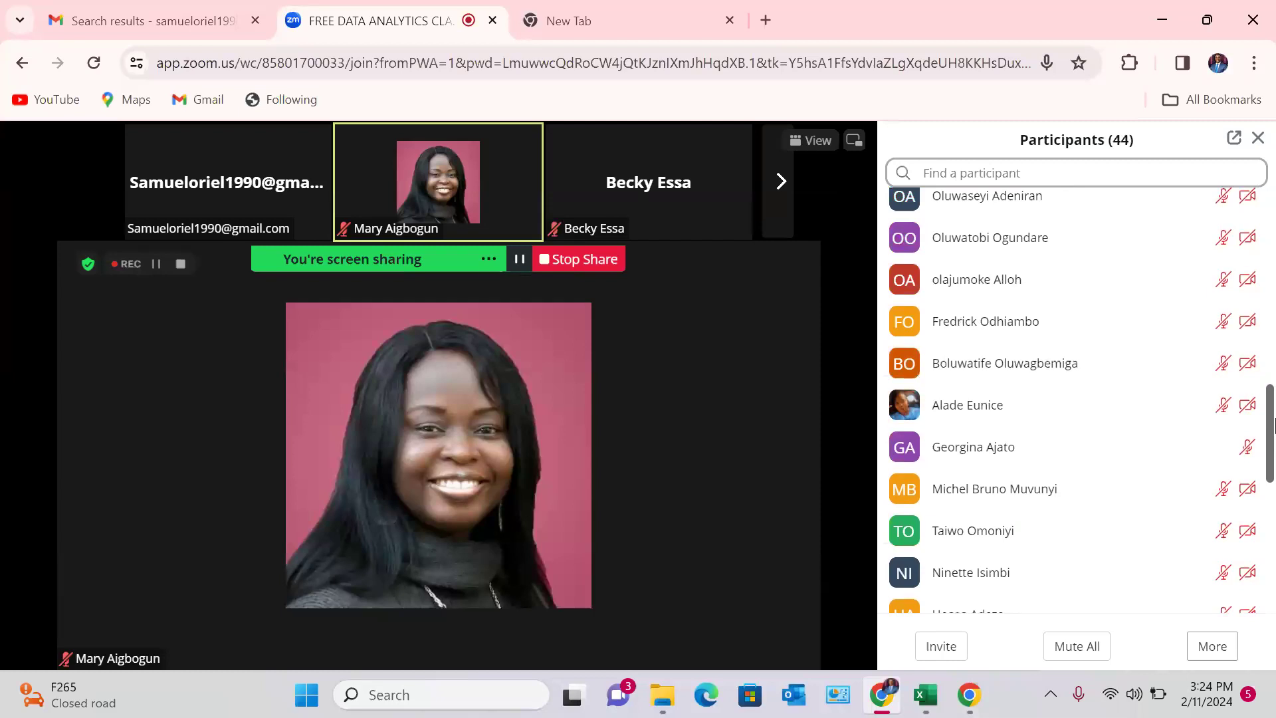
left_click_drag(1272, 425, 1272, 376)
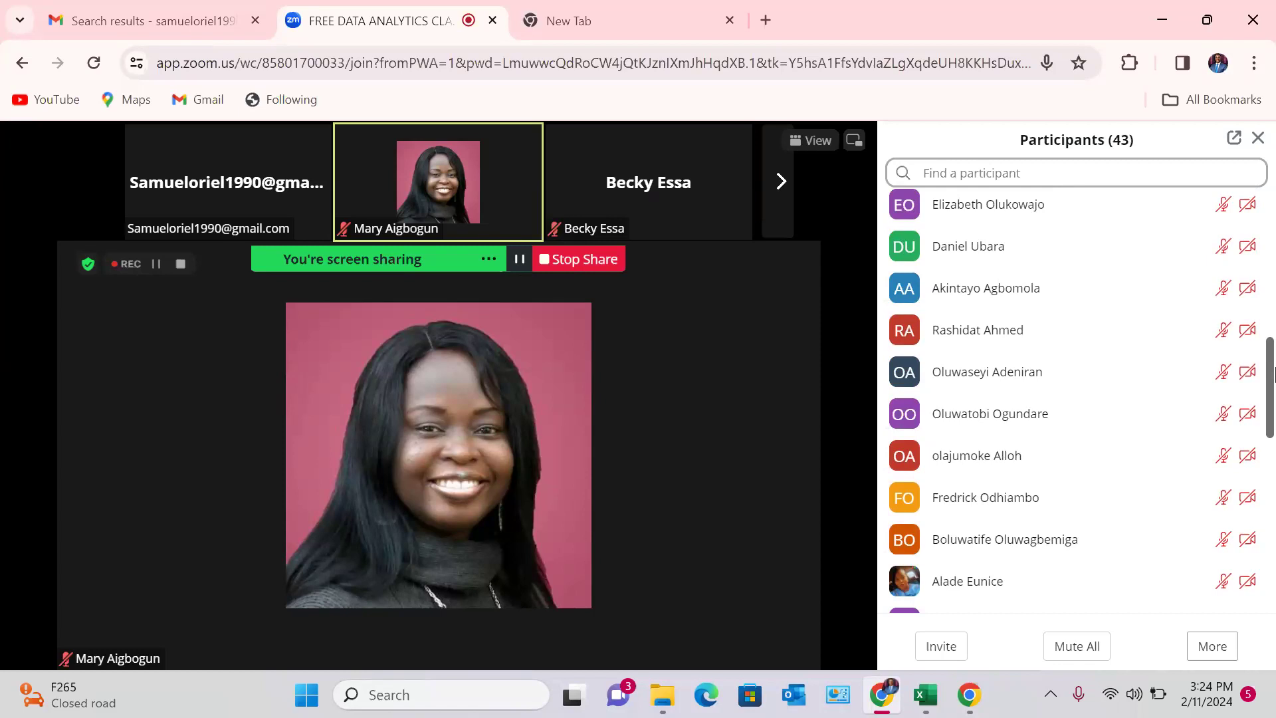
left_click_drag(1272, 375, 1272, 501)
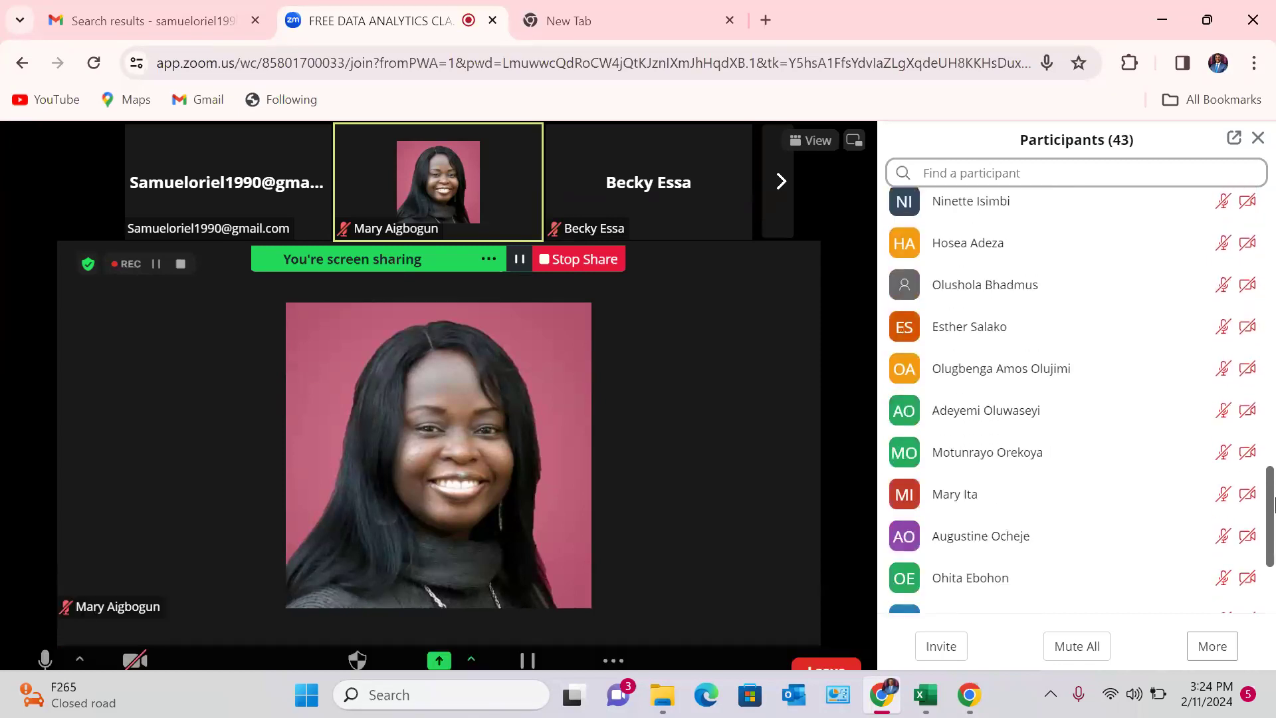
mouse_move(924, 703)
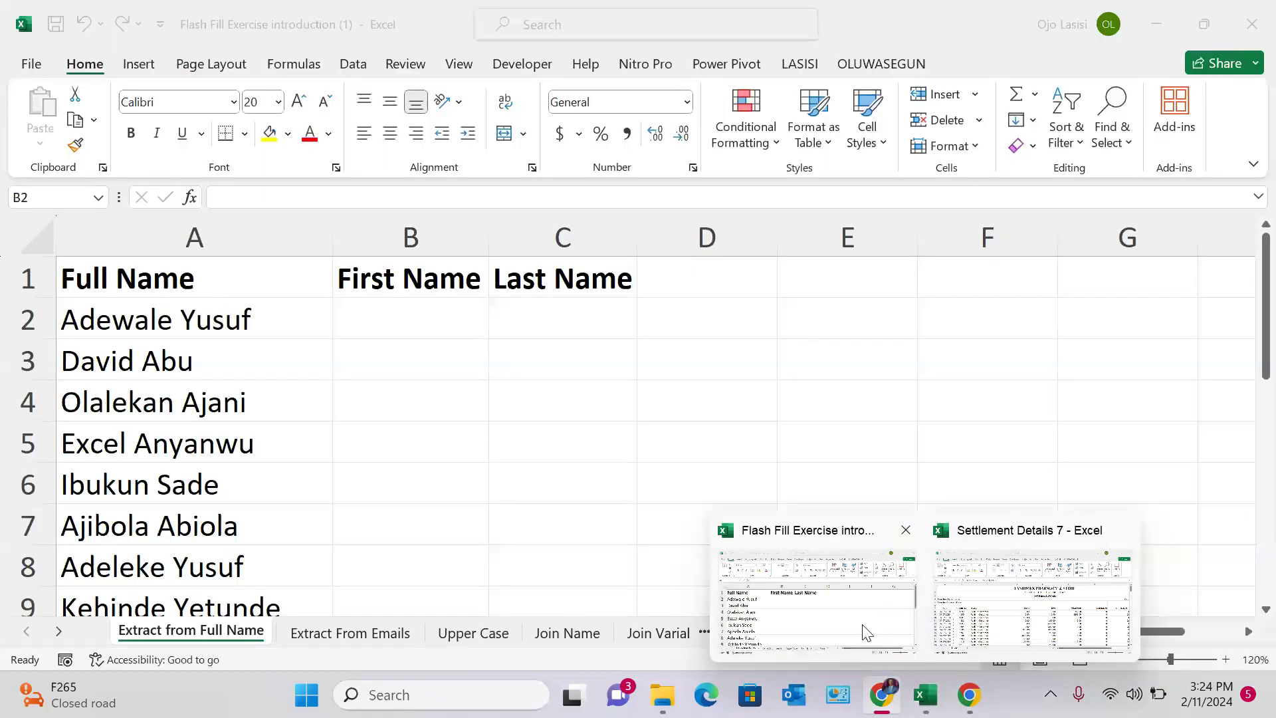
left_click(865, 631)
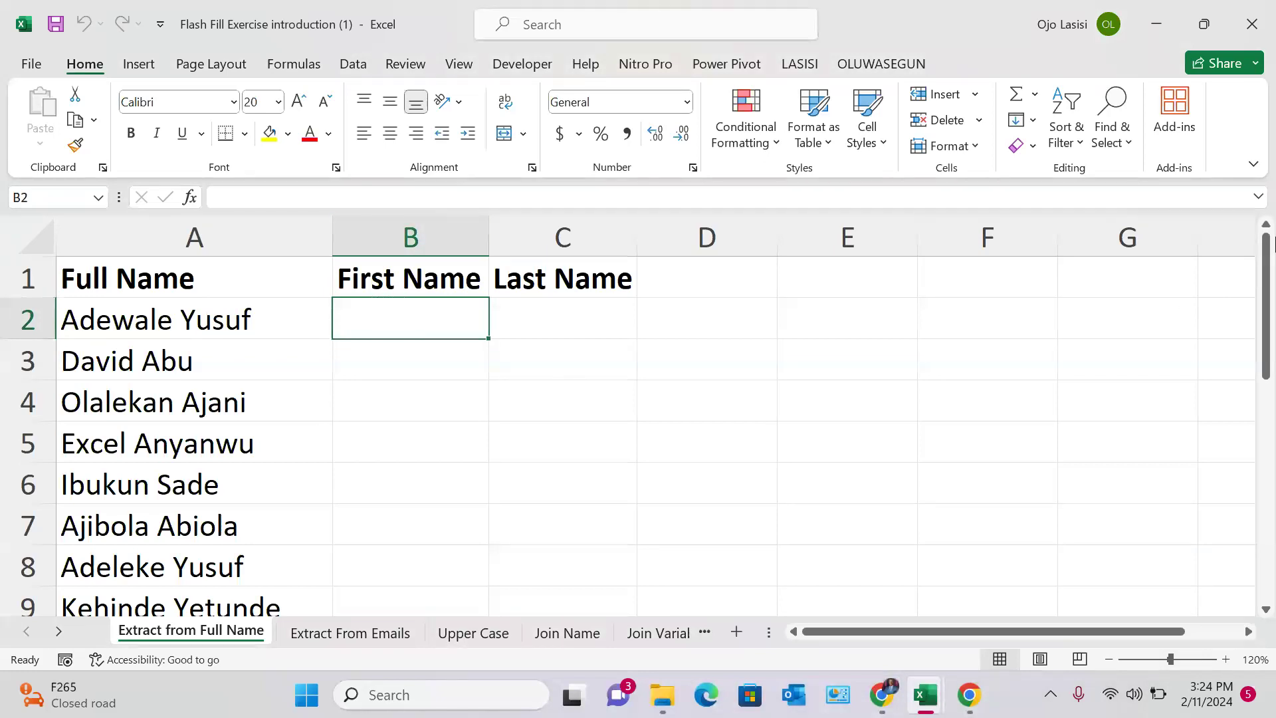
mouse_move(1268, 252)
left_mouse_down()
mouse_move(1270, 463)
mouse_move(1270, 250)
left_mouse_up()
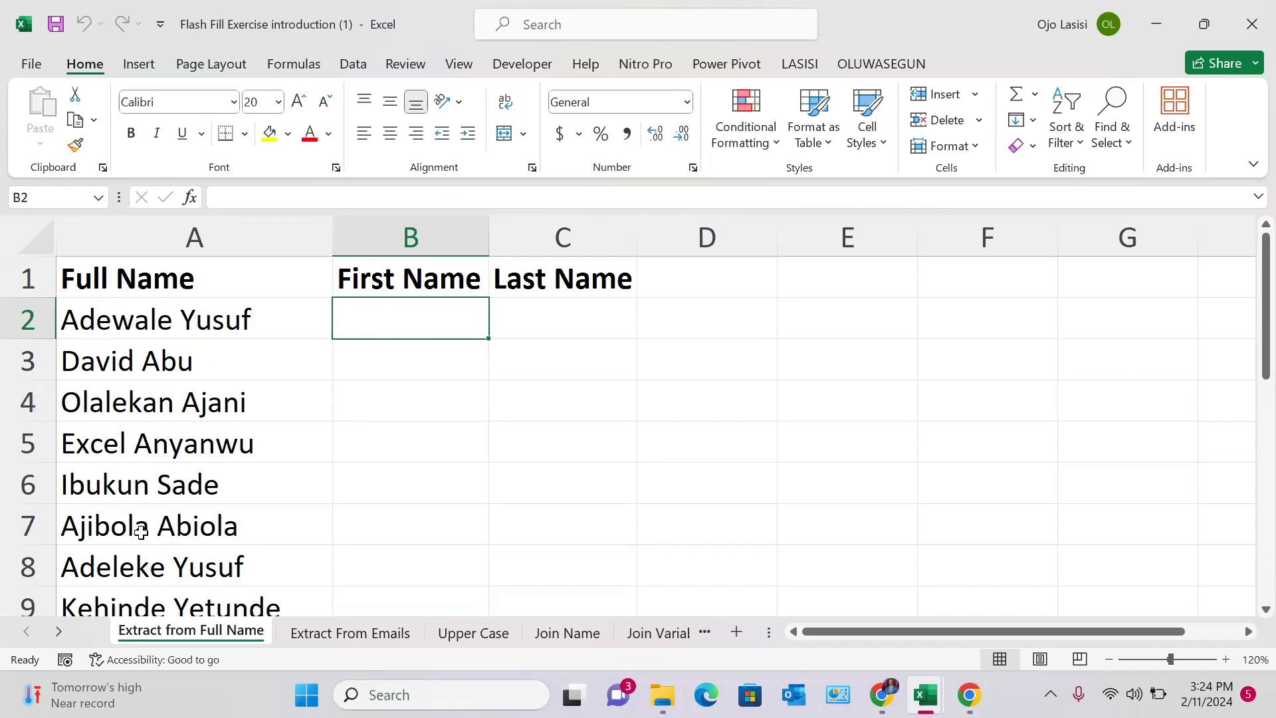
left_click(418, 218)
left_click(753, 456)
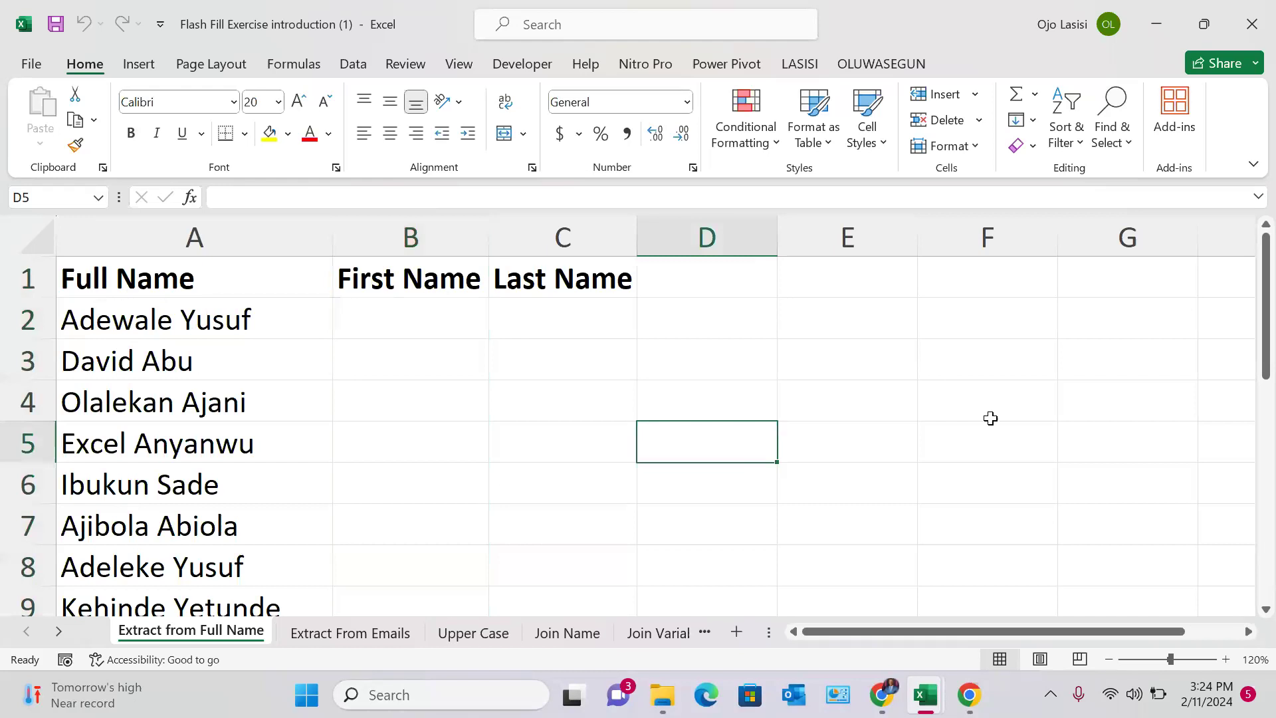
mouse_move(1269, 333)
left_mouse_down()
mouse_move(1273, 493)
mouse_move(1273, 324)
left_mouse_up()
left_click(436, 234)
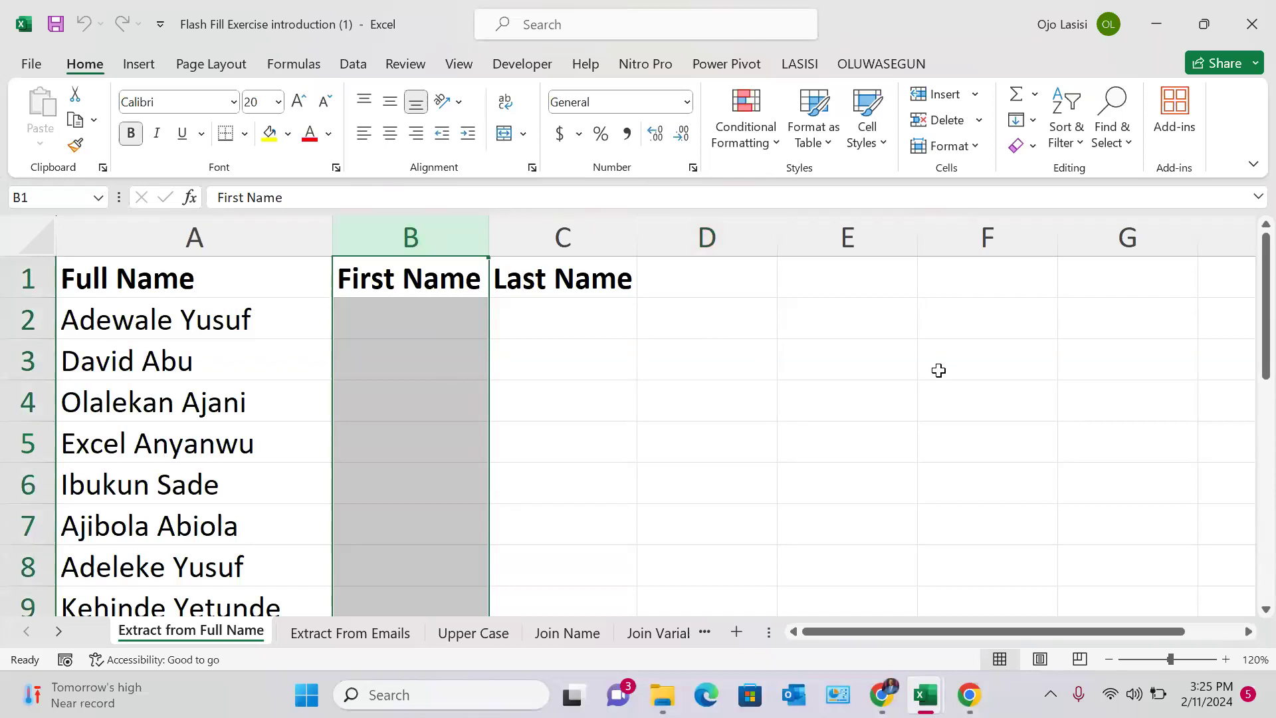
left_click(679, 397)
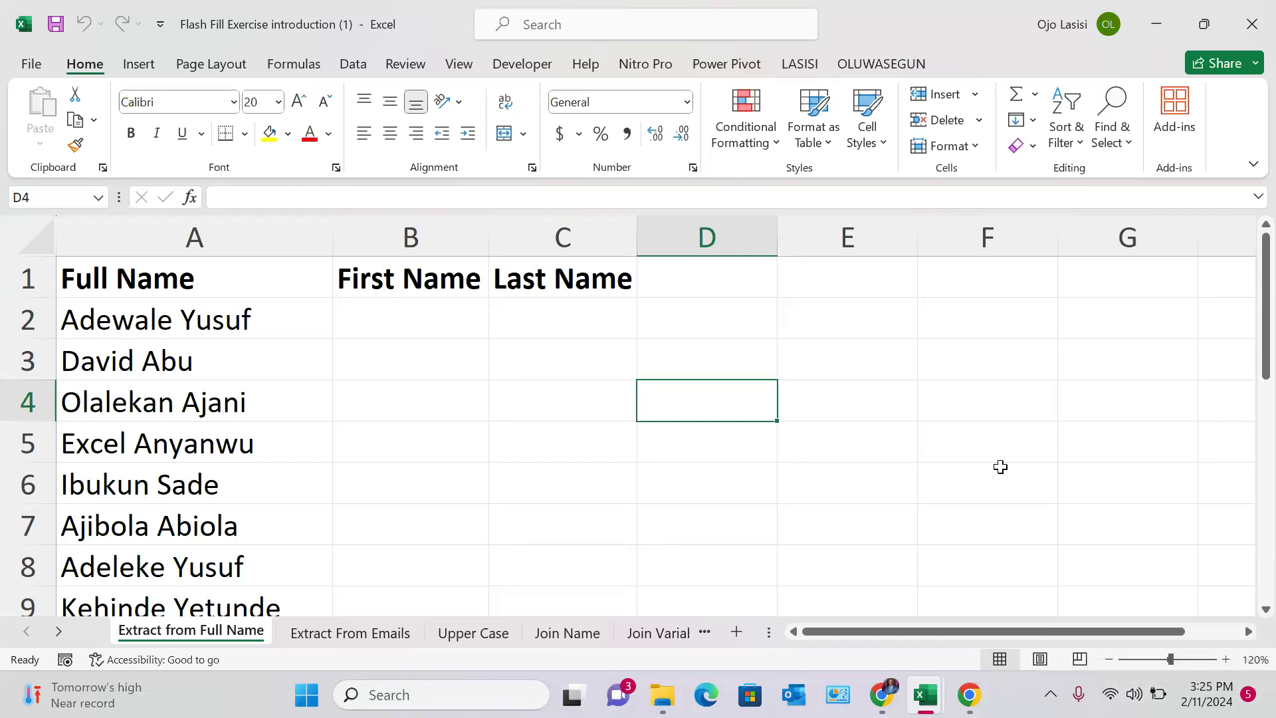
left_click(468, 328)
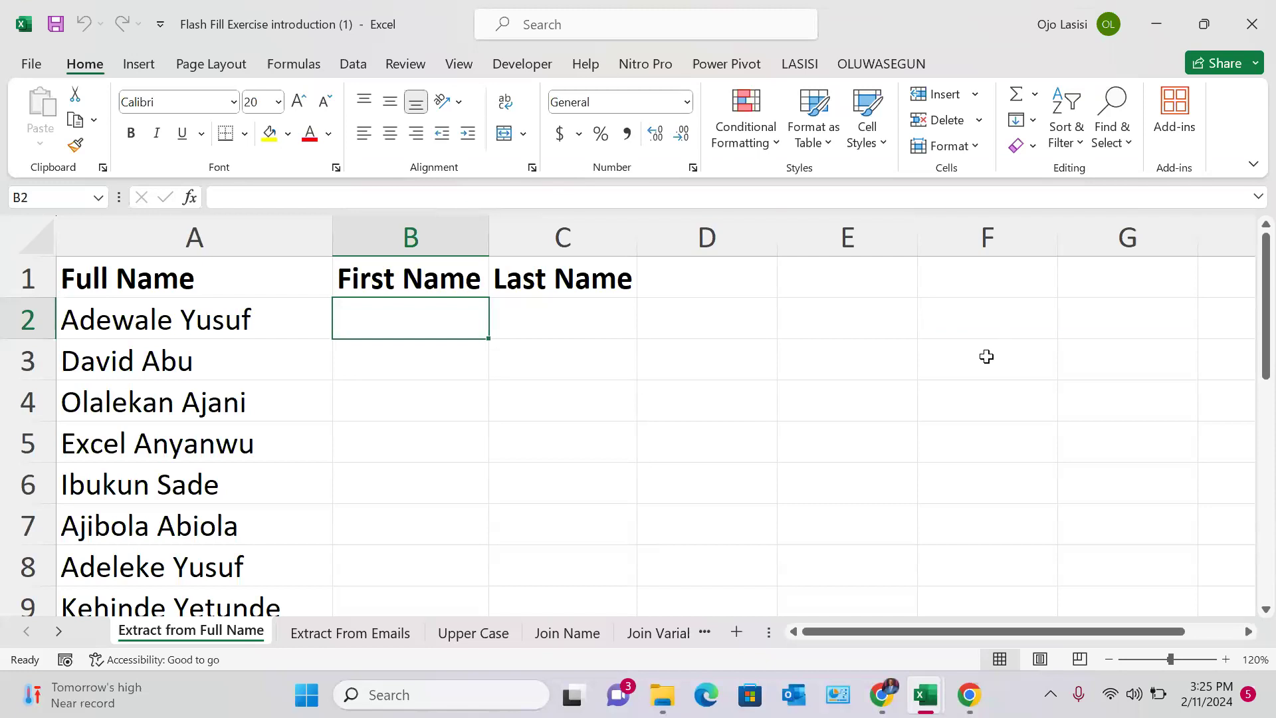
left_click_drag(126, 321, 142, 433)
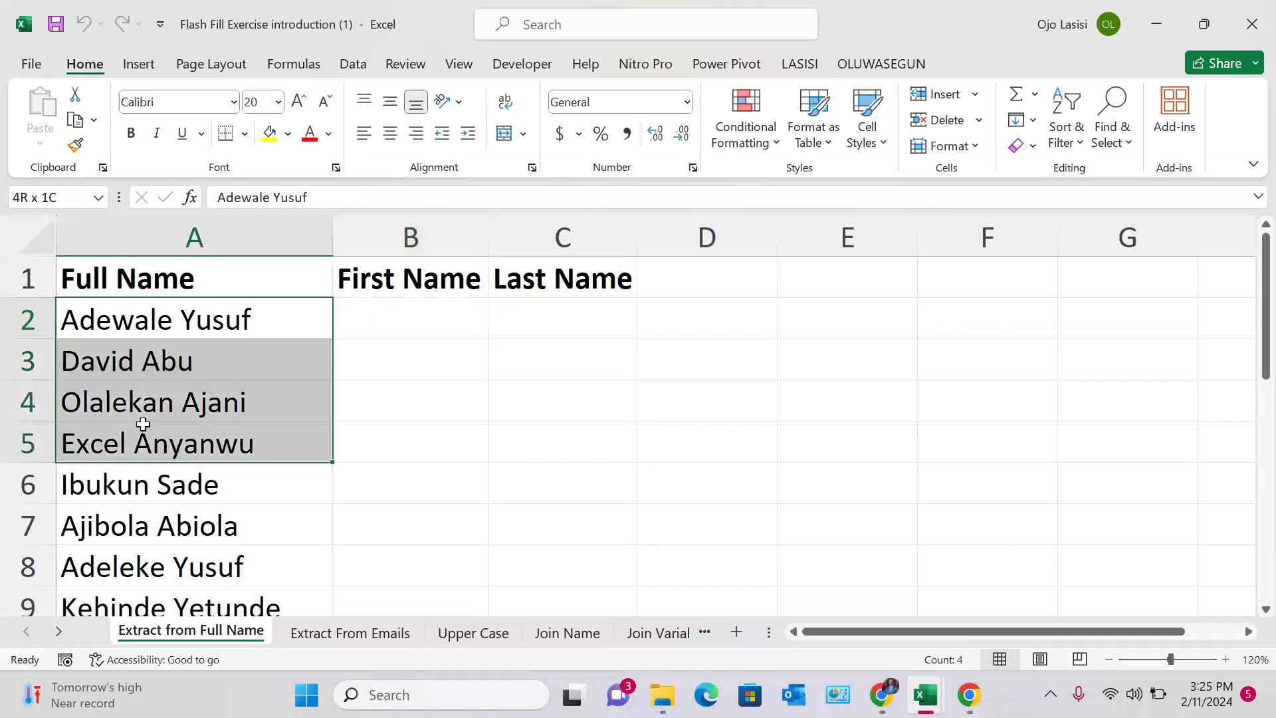
left_click(456, 402)
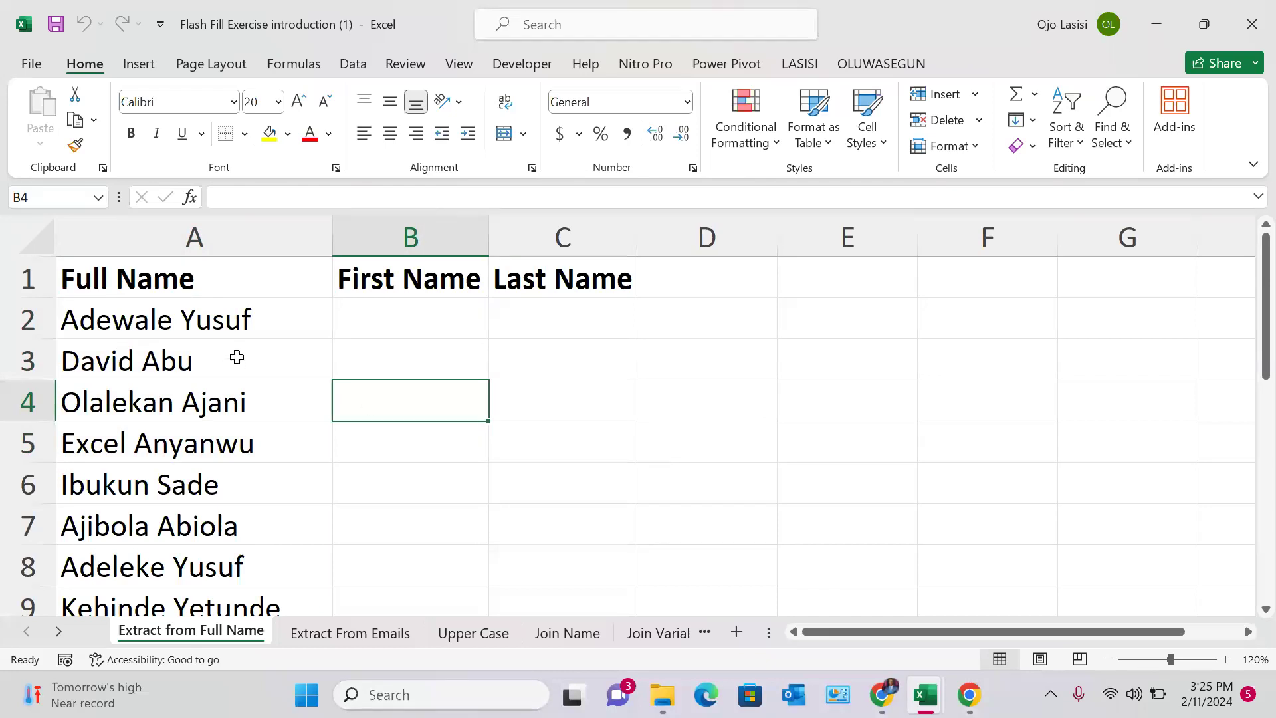
Step: Try copying the full names in A2:A17 into the First Name column starting at B2, and undo the paste
left_click_drag(213, 331, 248, 527)
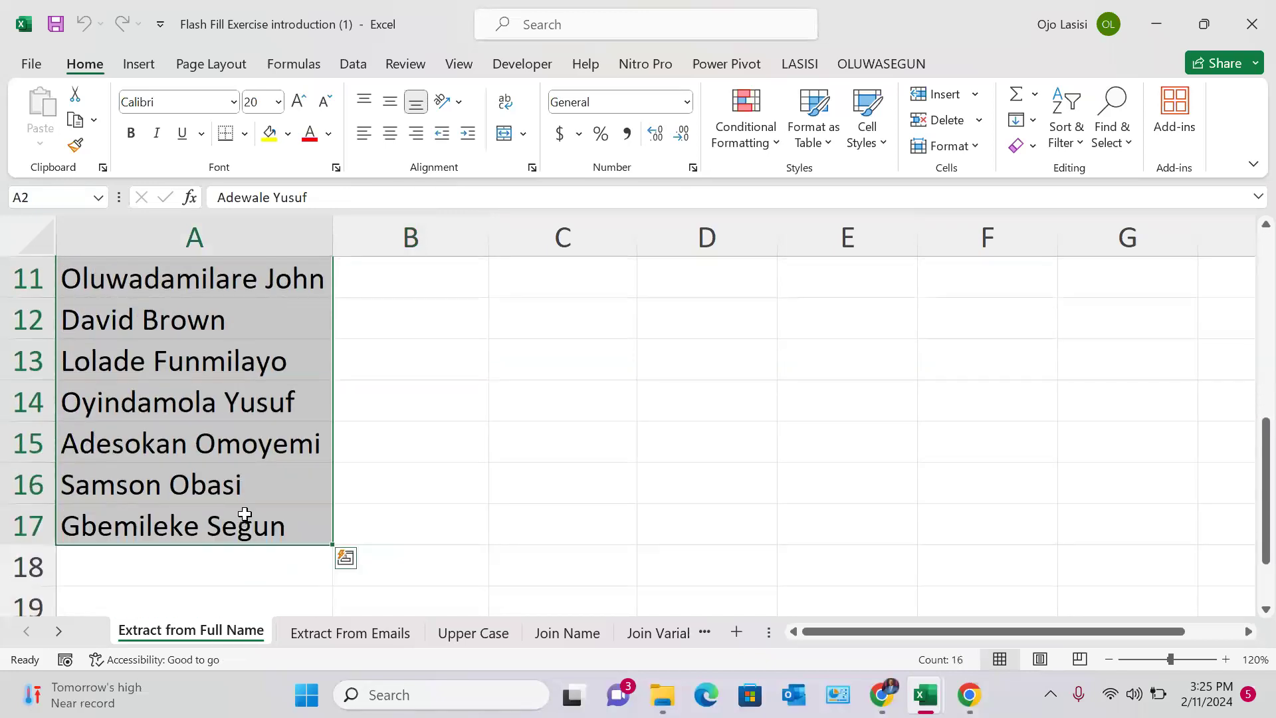
key("ctrl+c")
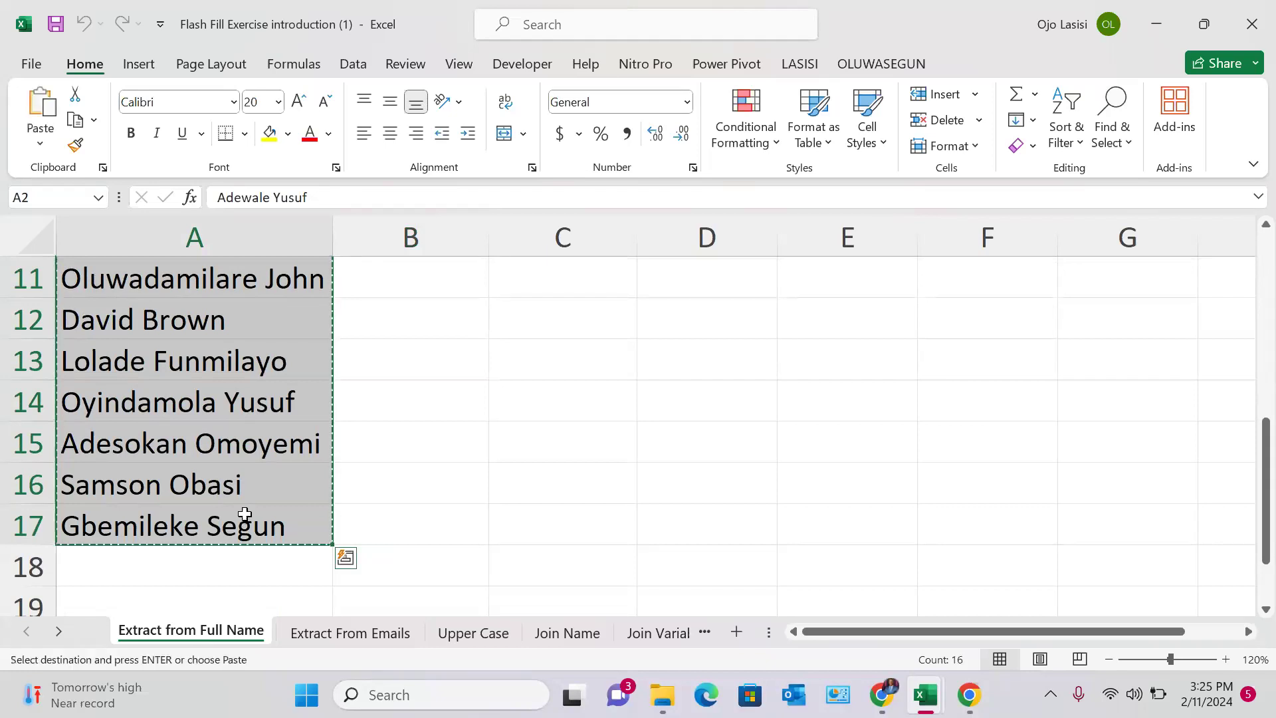
left_click_drag(1266, 496, 1267, 312)
left_click(394, 316)
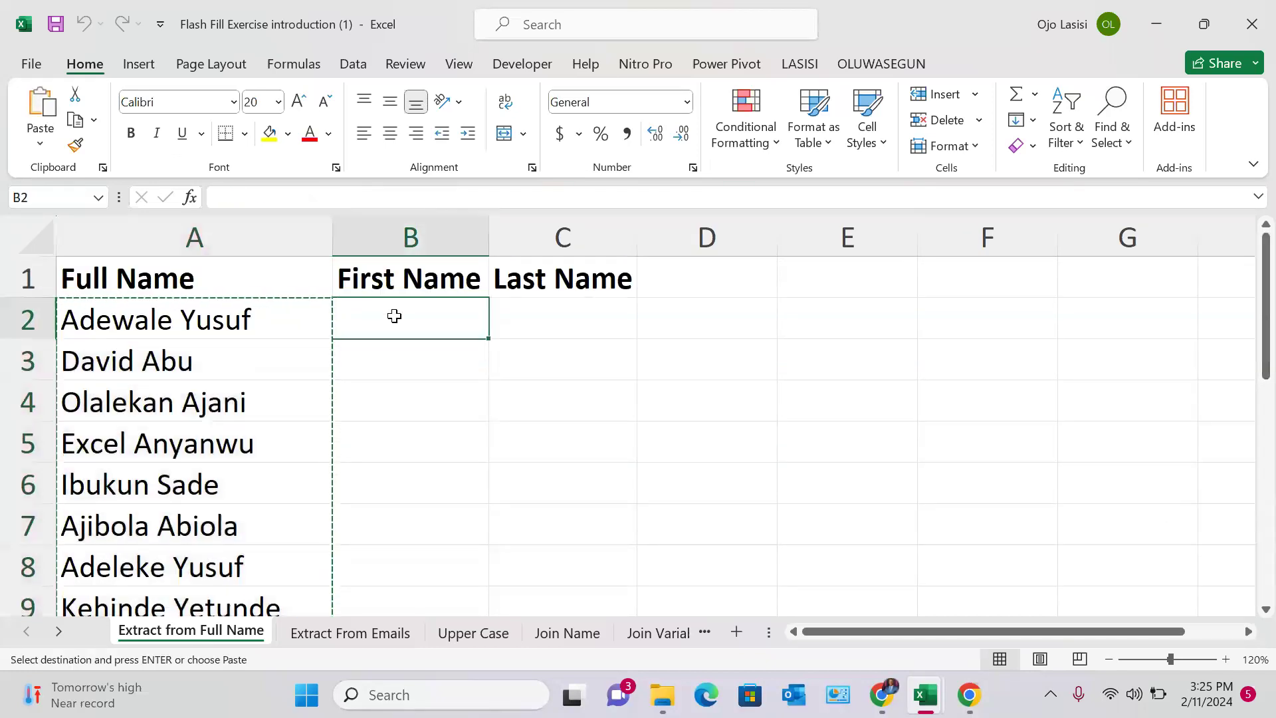
key("ctrl+v")
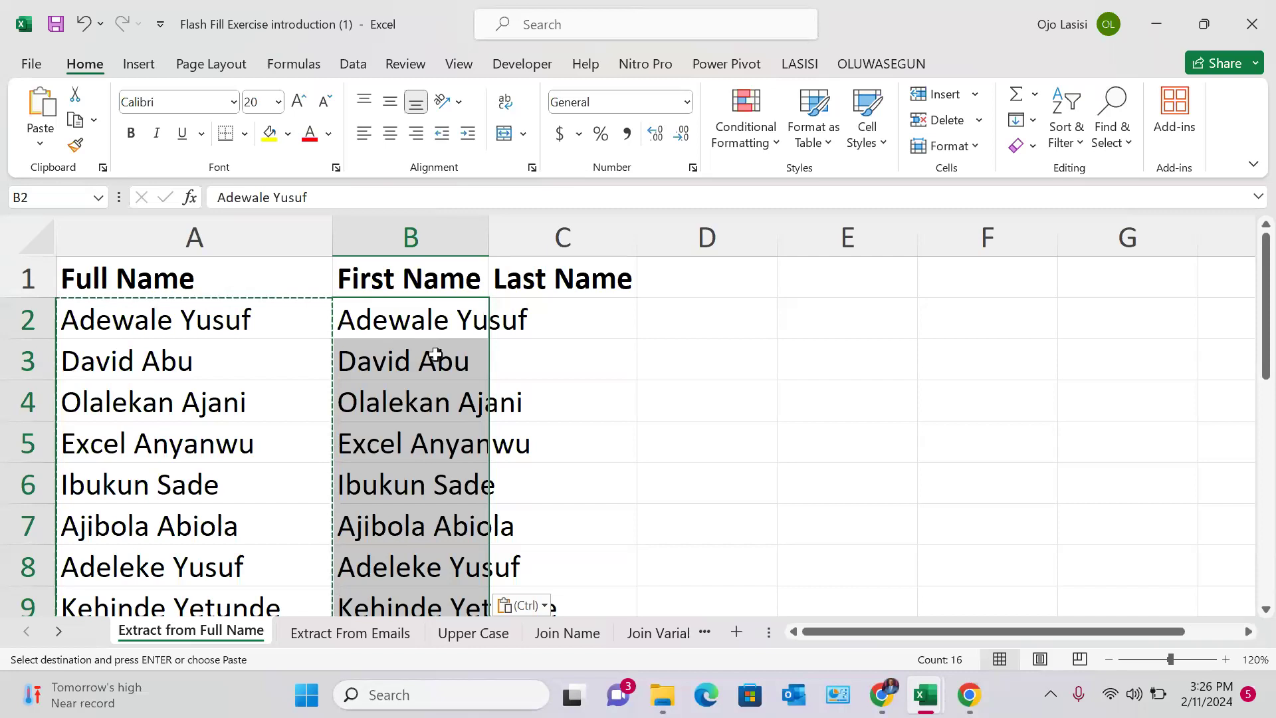
key("ctrl+z")
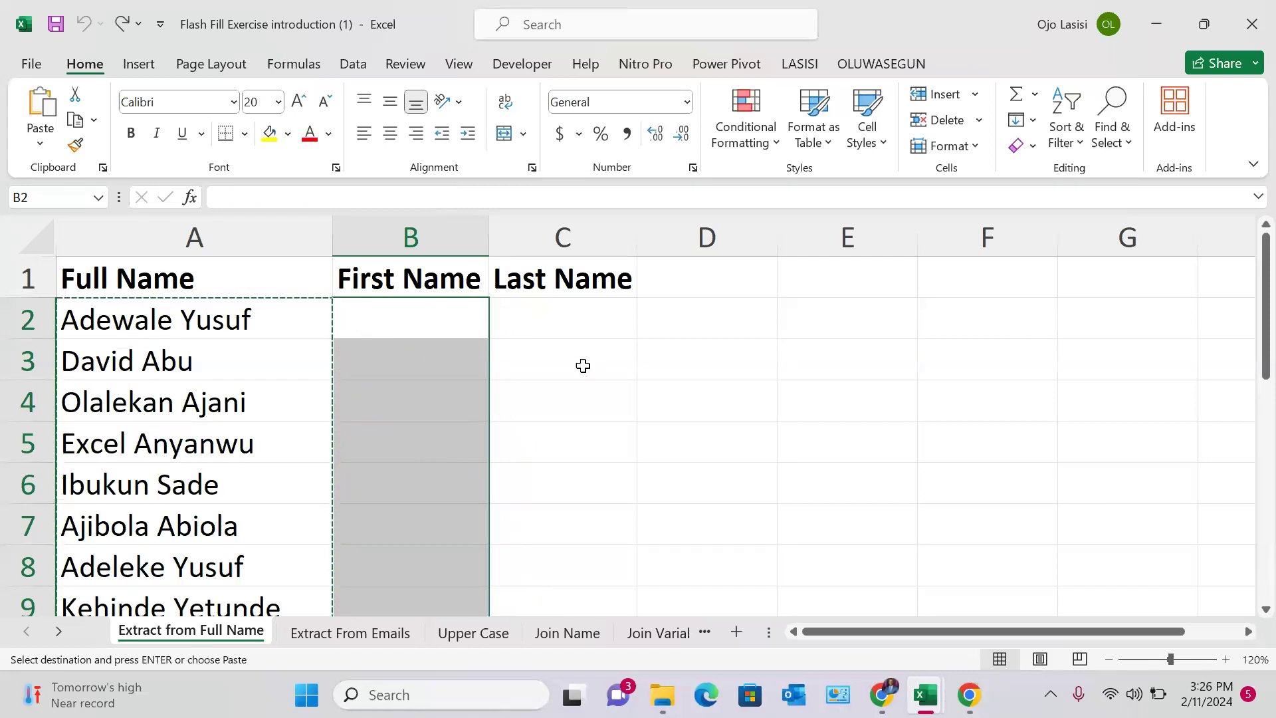
left_click(703, 392)
type("H")
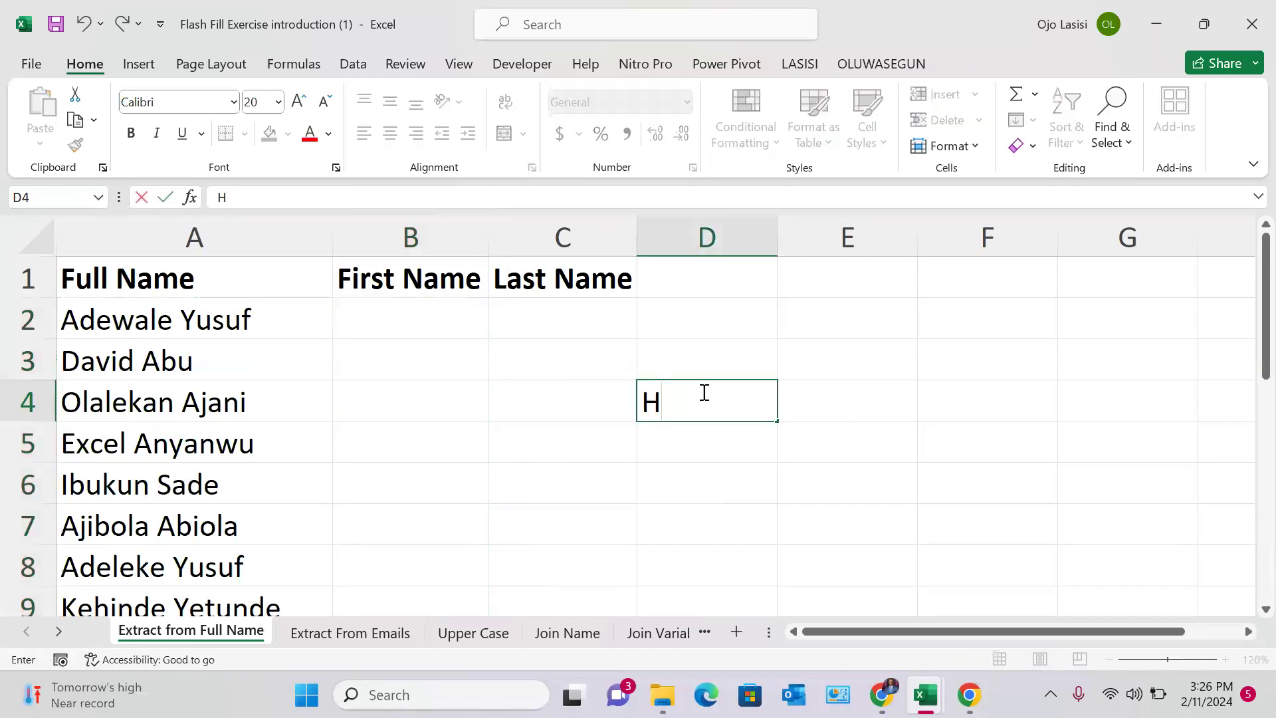
key("BackSpace")
Step: Enter the first name from A2 into B2 and the matching last name into C2 as Flash Fill examples
left_click(427, 320)
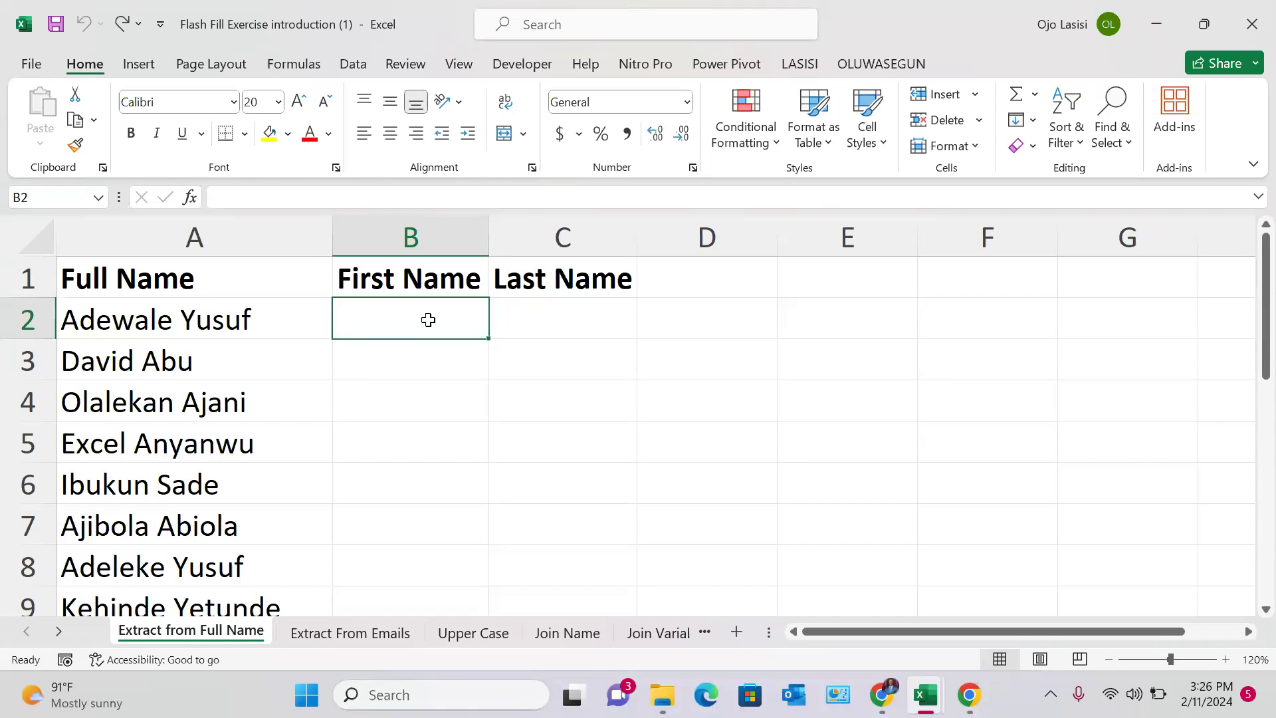
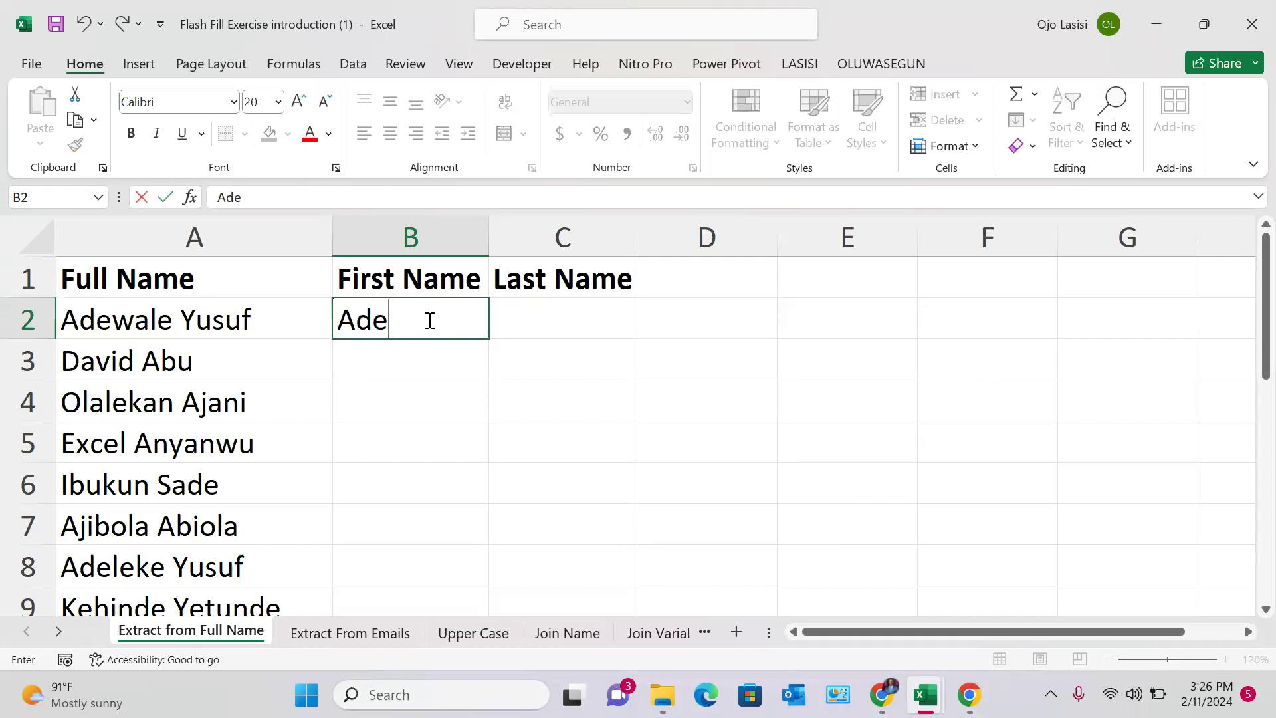
left_click(525, 317)
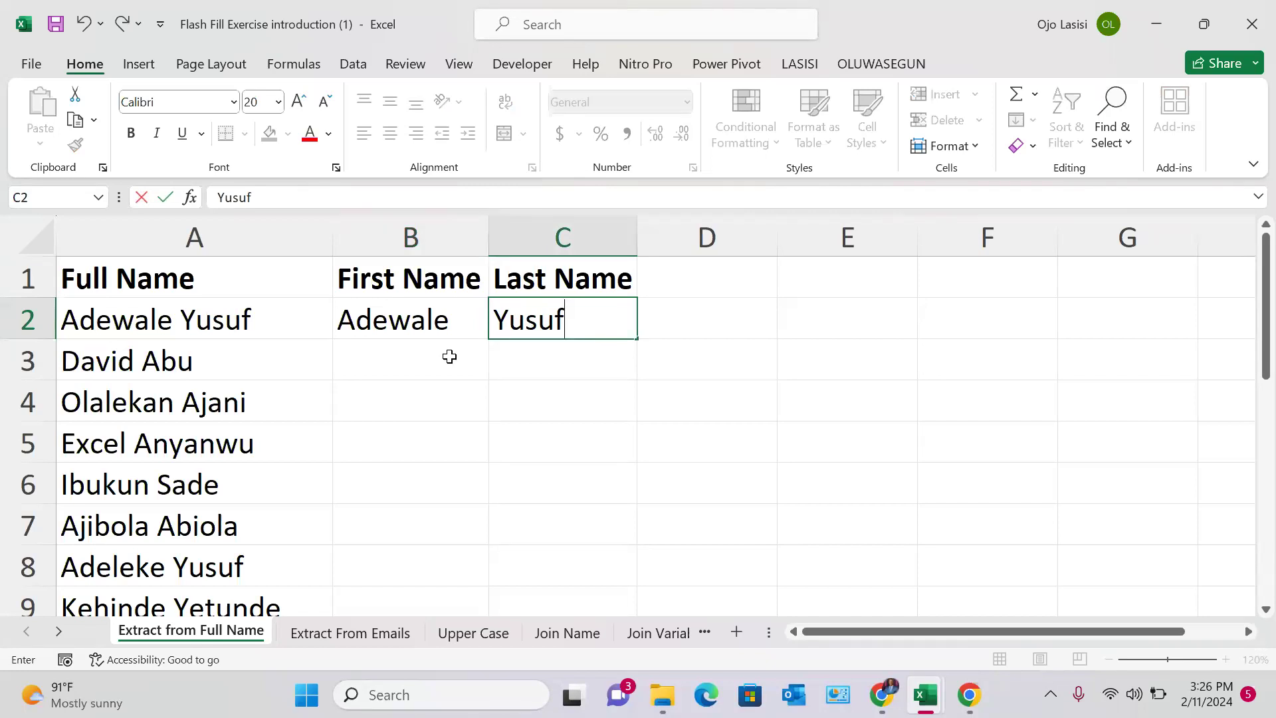
Step: Flash Fill the First Name column from B2 and the Last Name column from C2
left_click(456, 315)
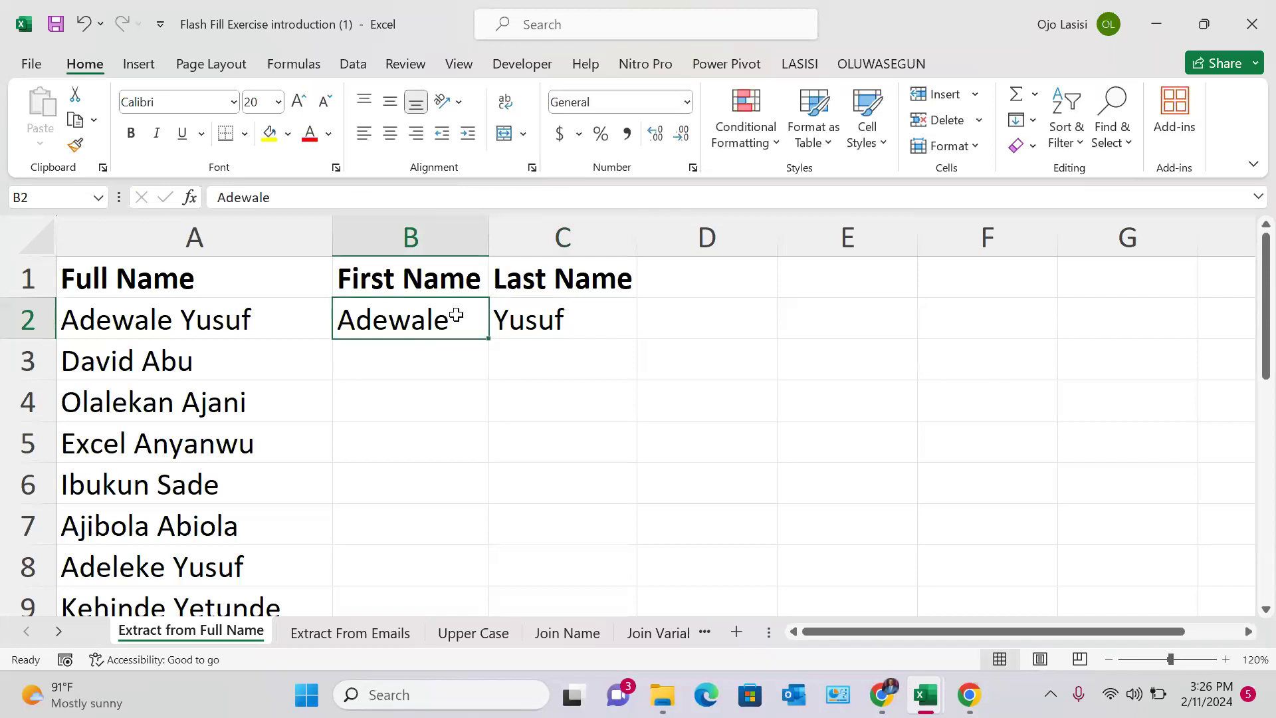
key("ctrl+e")
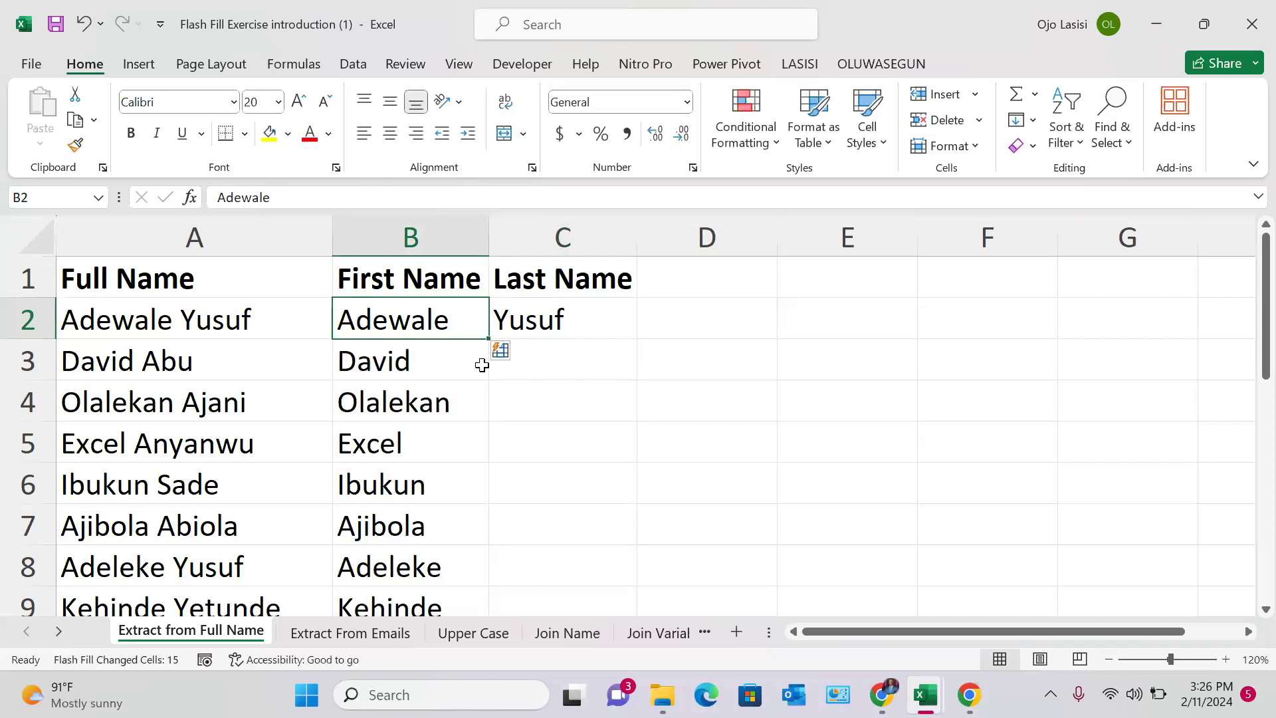
left_click(570, 315)
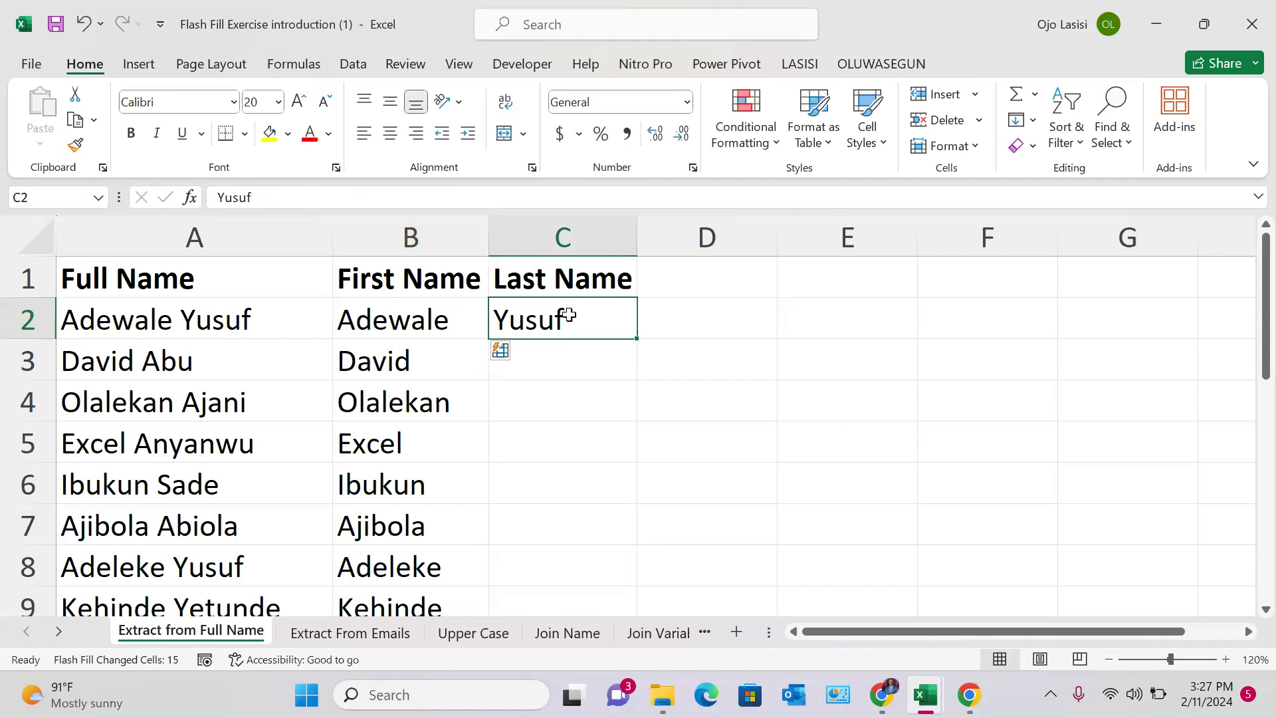
key("ctrl+e")
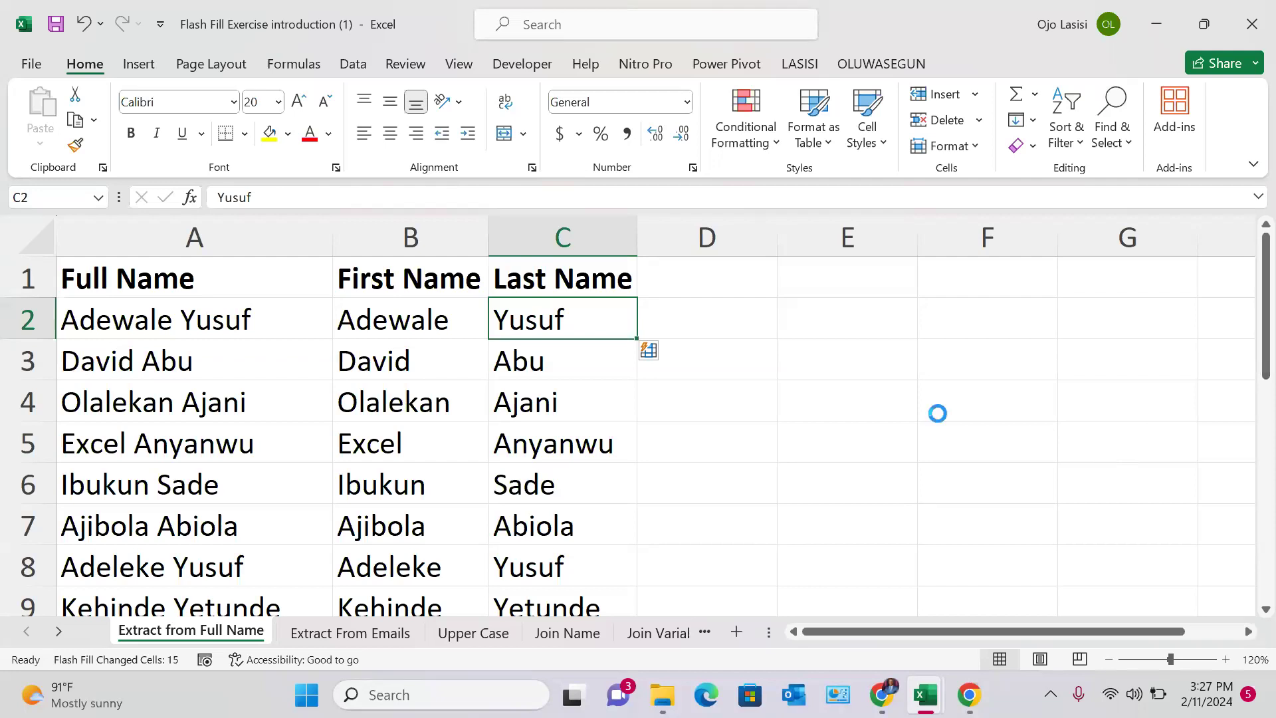
Step: Undo both Flash Fills and the example entries in B2 and C2
key("ctrl+z")
key("ctrl+z")
key("ctrl+z")
key("ctrl+z")
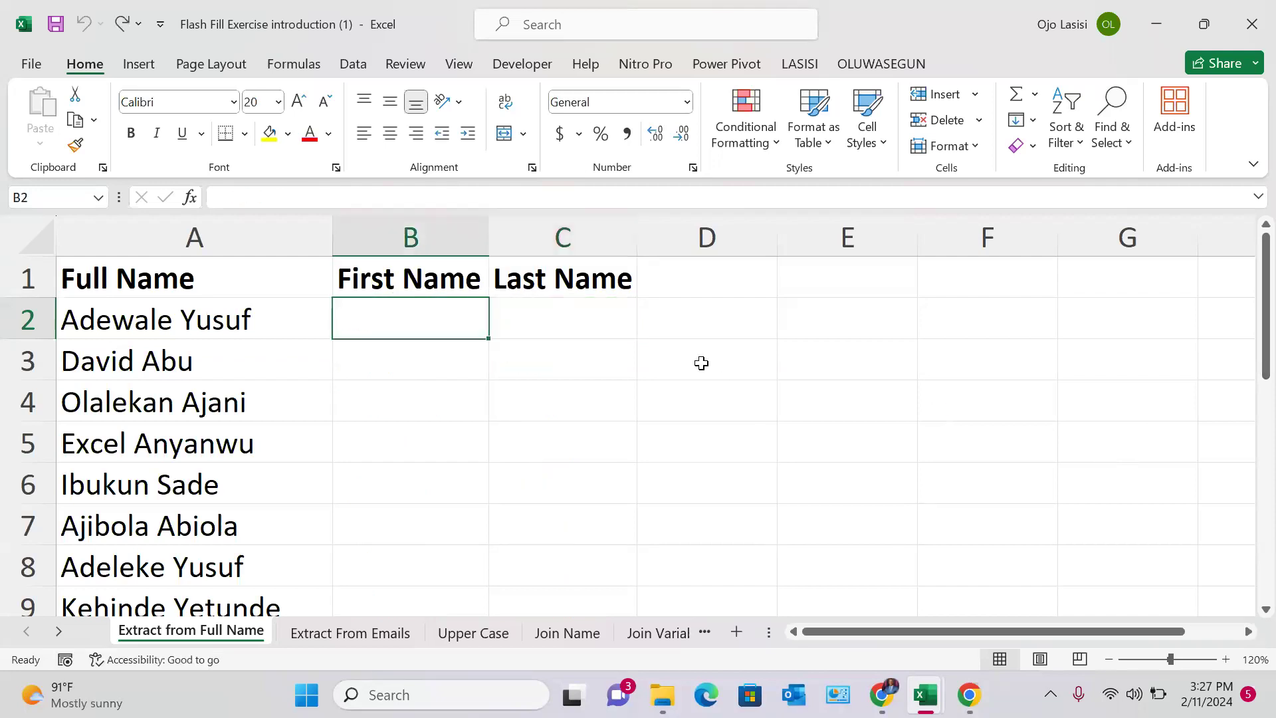
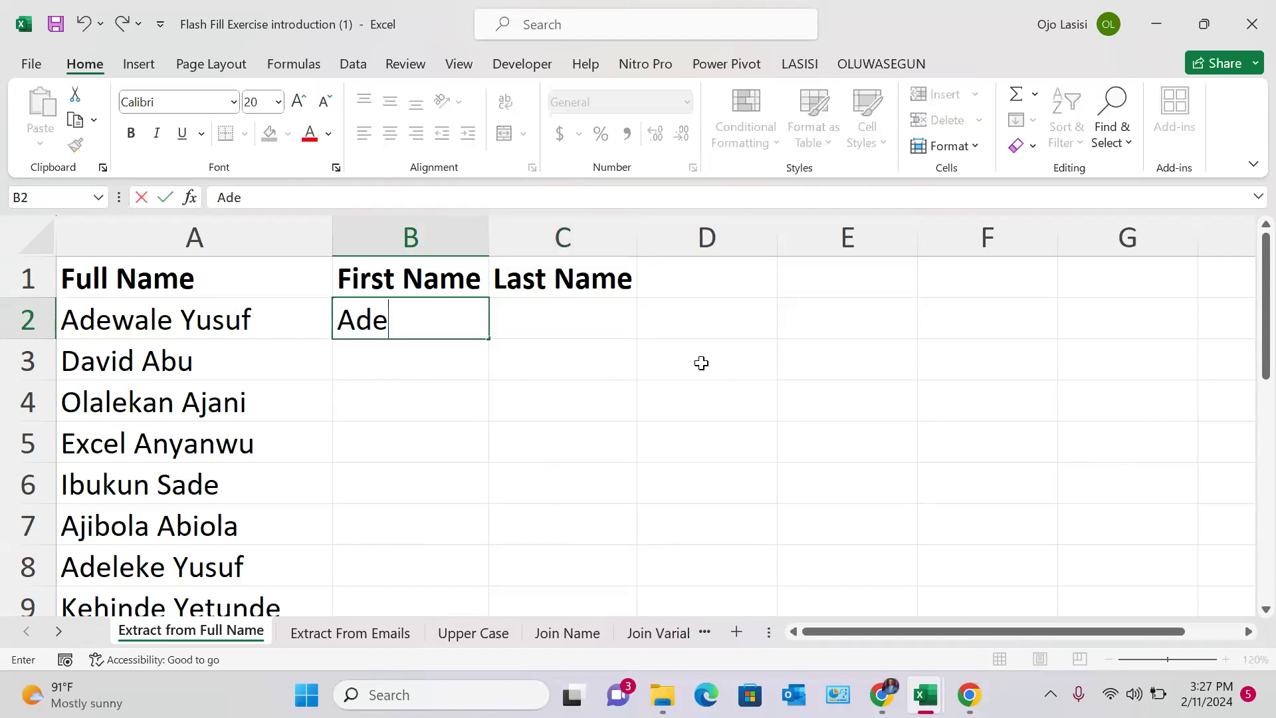
Step: Enter the first name from A2 into B2 and Flash Fill the rest of the First Name column from B3
key("Return")
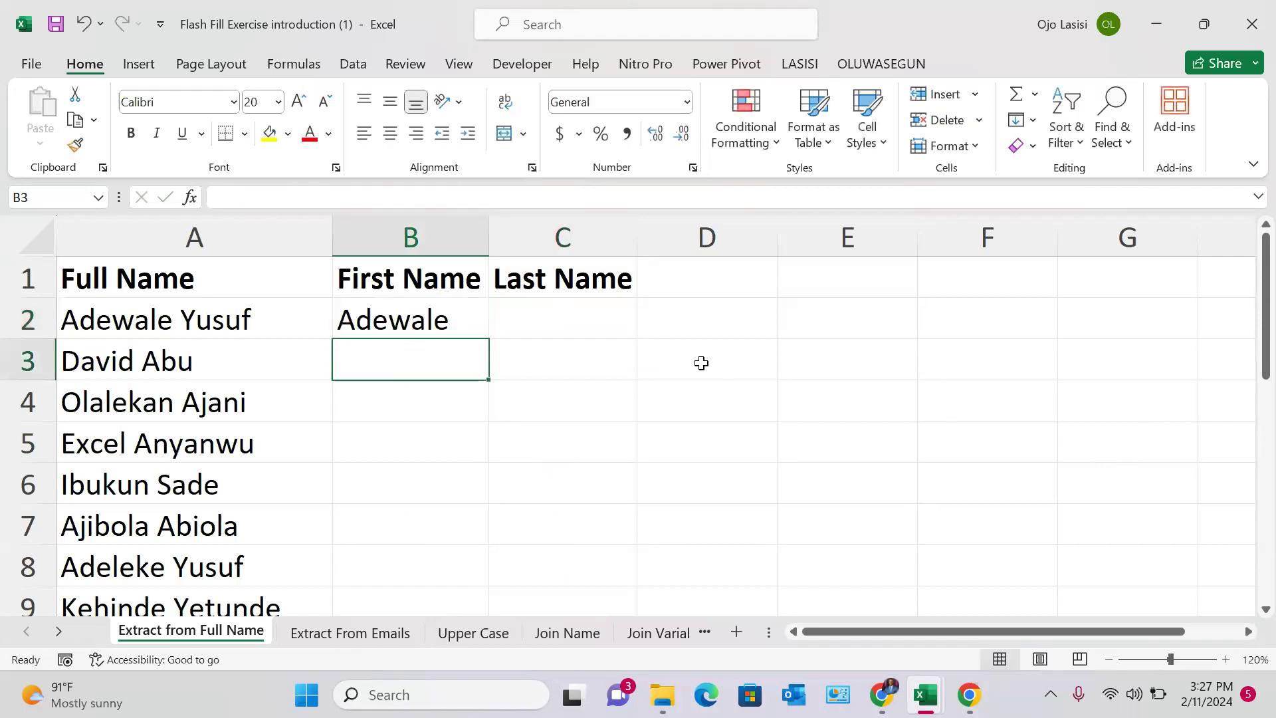
key("ctrl+e")
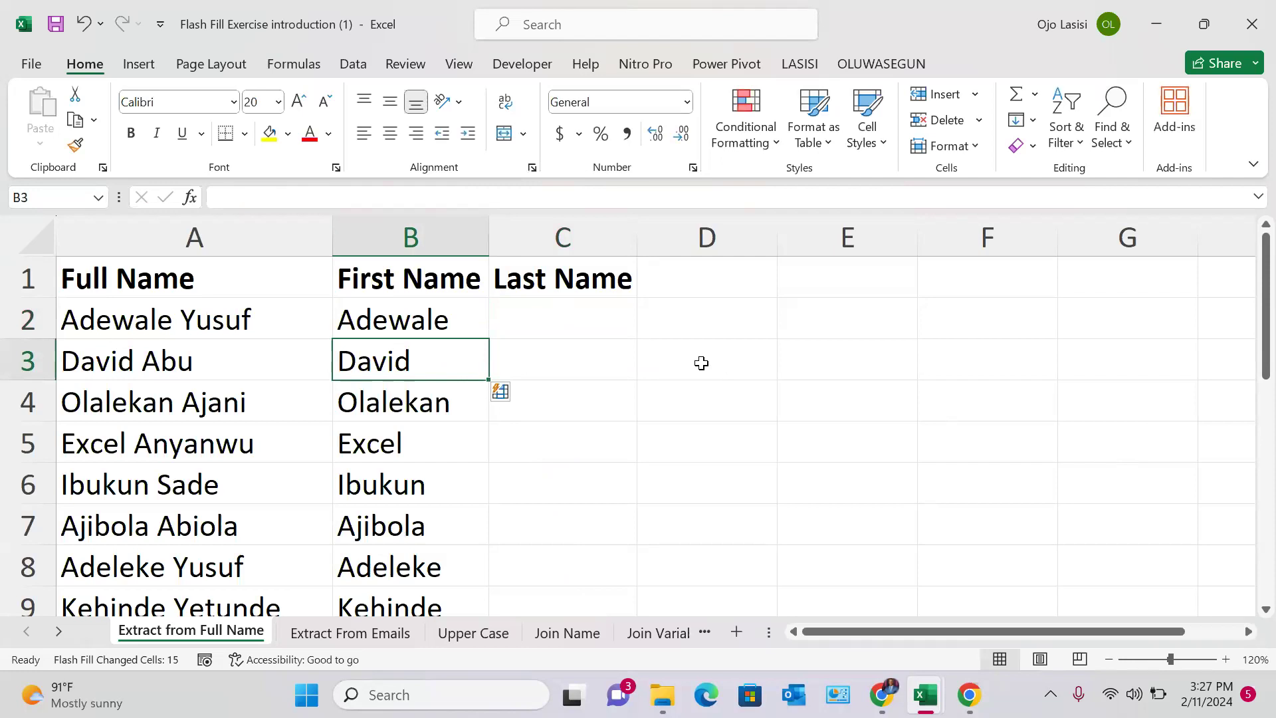
Step: Enter the last name from A2 into C2 and Flash Fill the rest of the Last Name column from C3
left_click(615, 309)
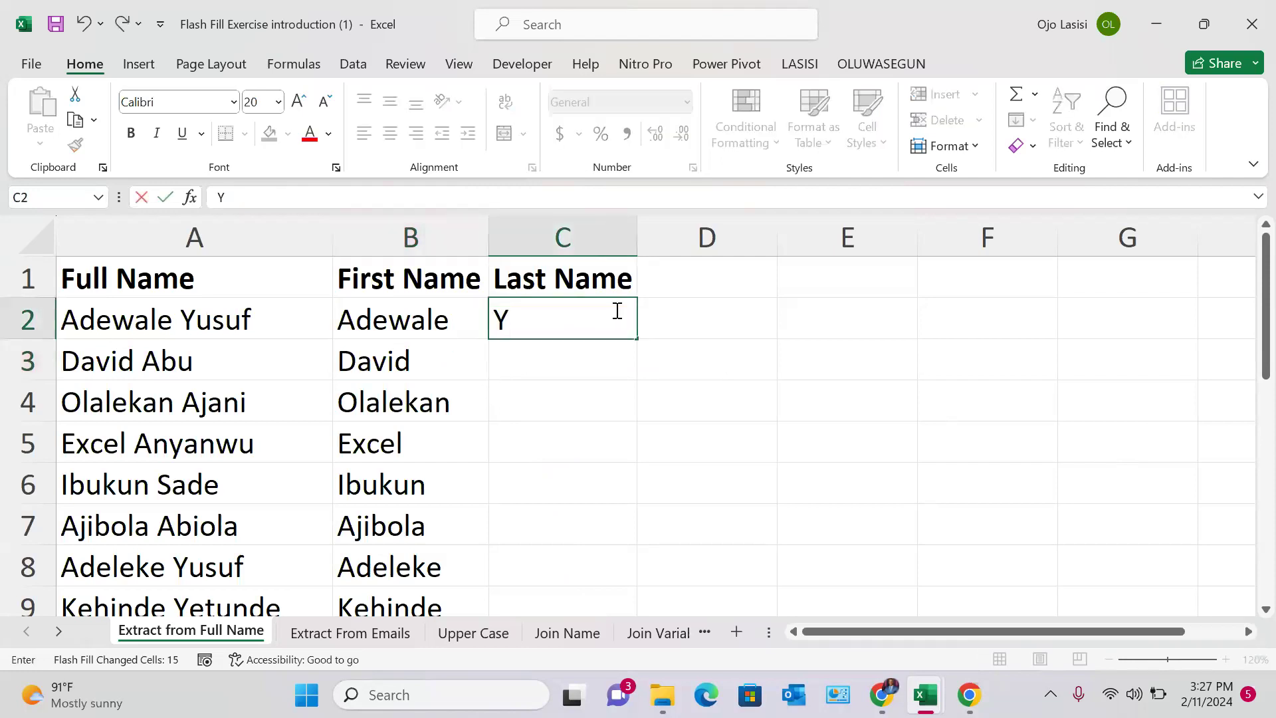
key("Return")
key("ctrl+e")
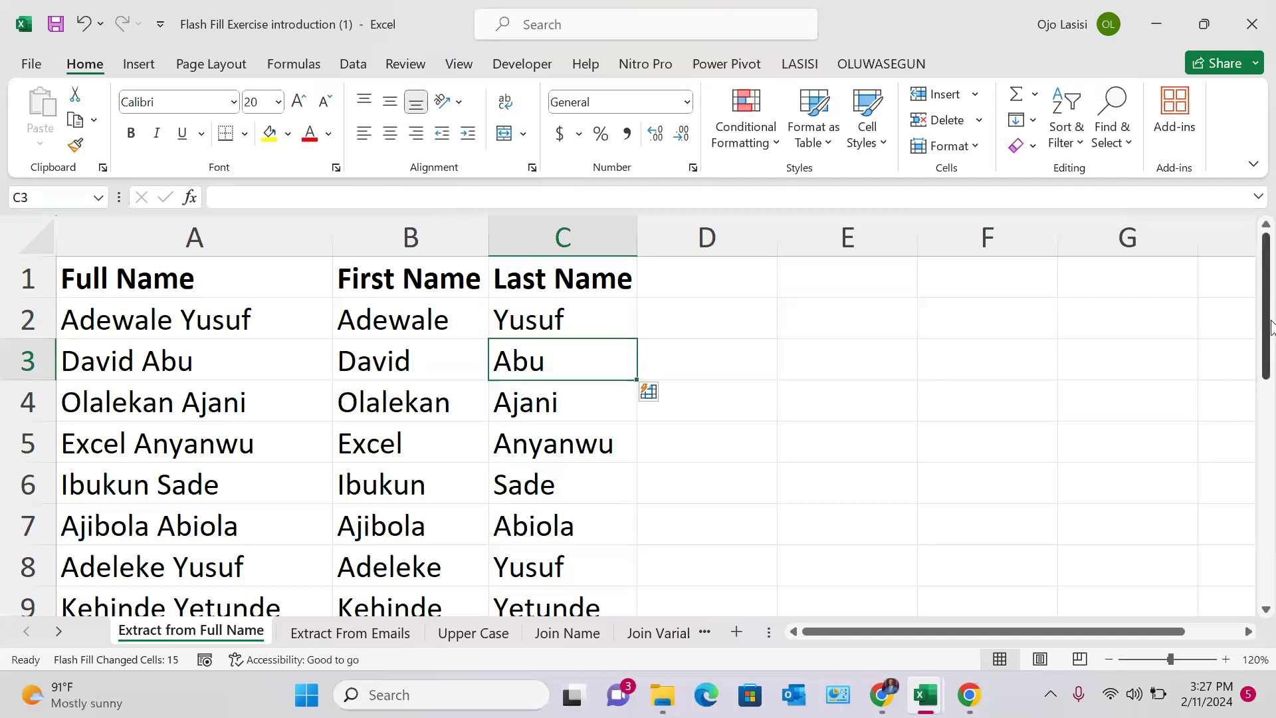
left_click_drag(1269, 339, 1273, 312)
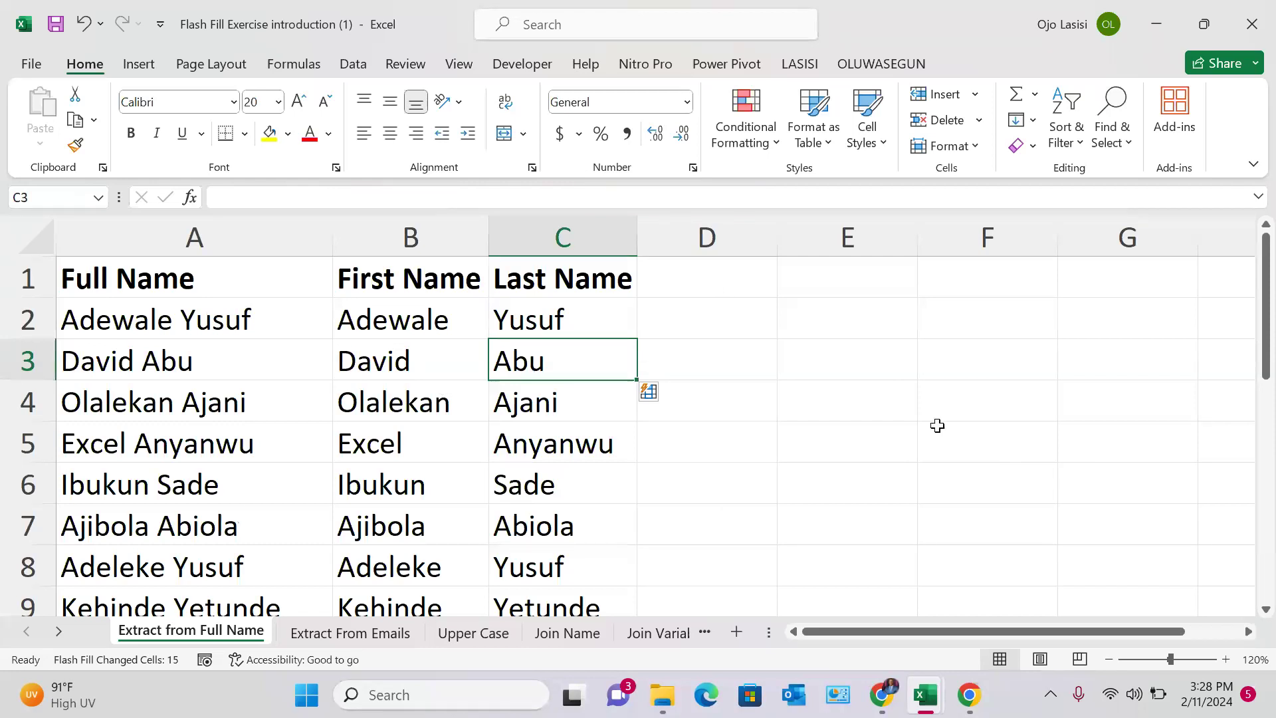
left_click(736, 325)
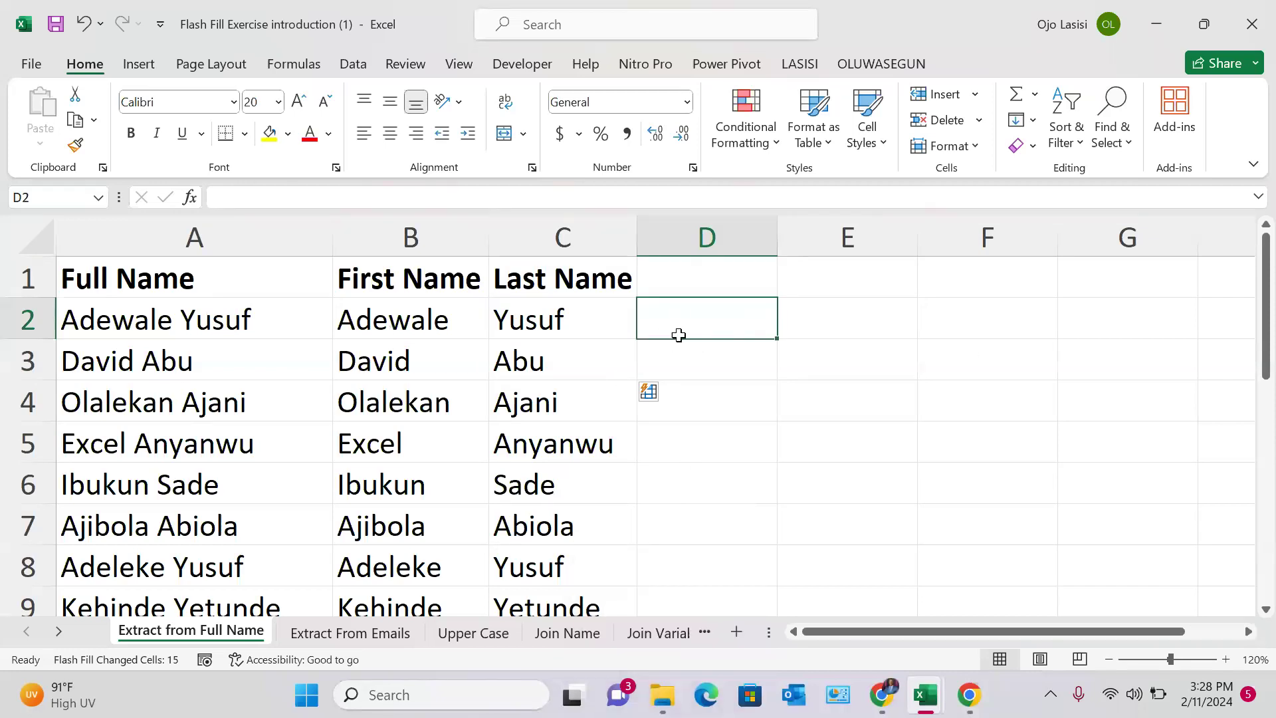
left_click(860, 307)
left_click(733, 320)
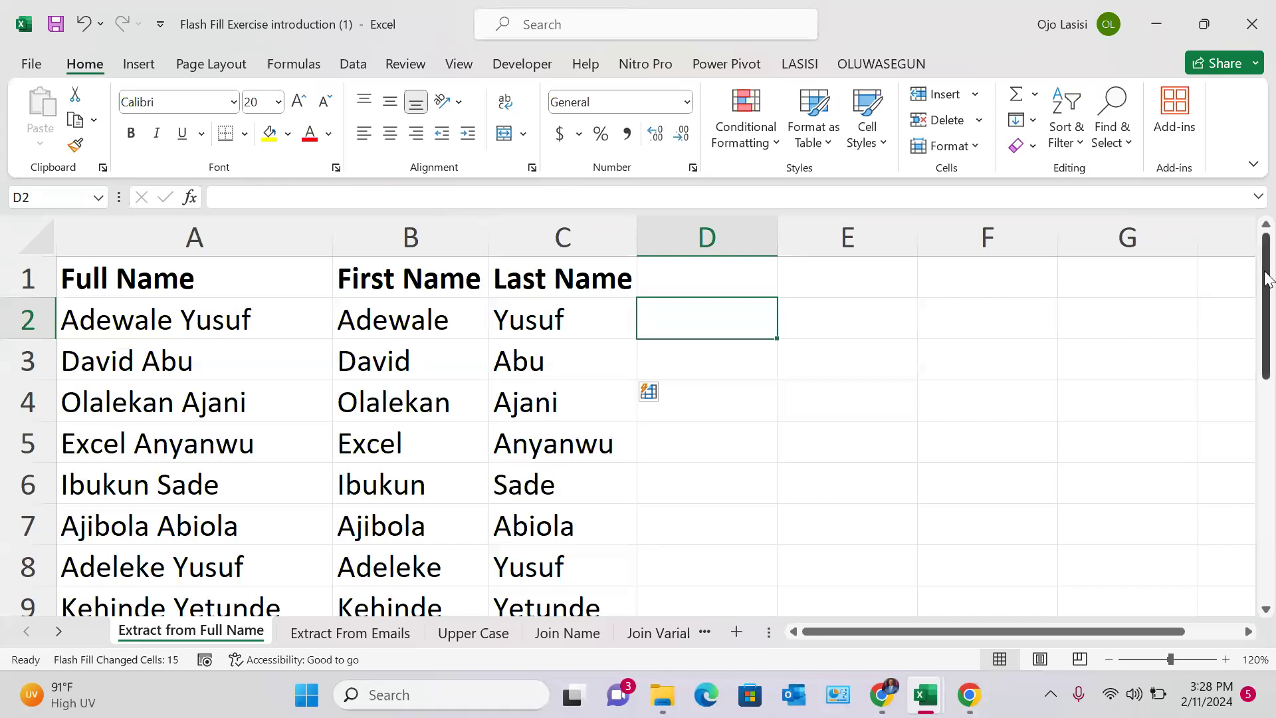
left_click_drag(1266, 279, 1272, 312)
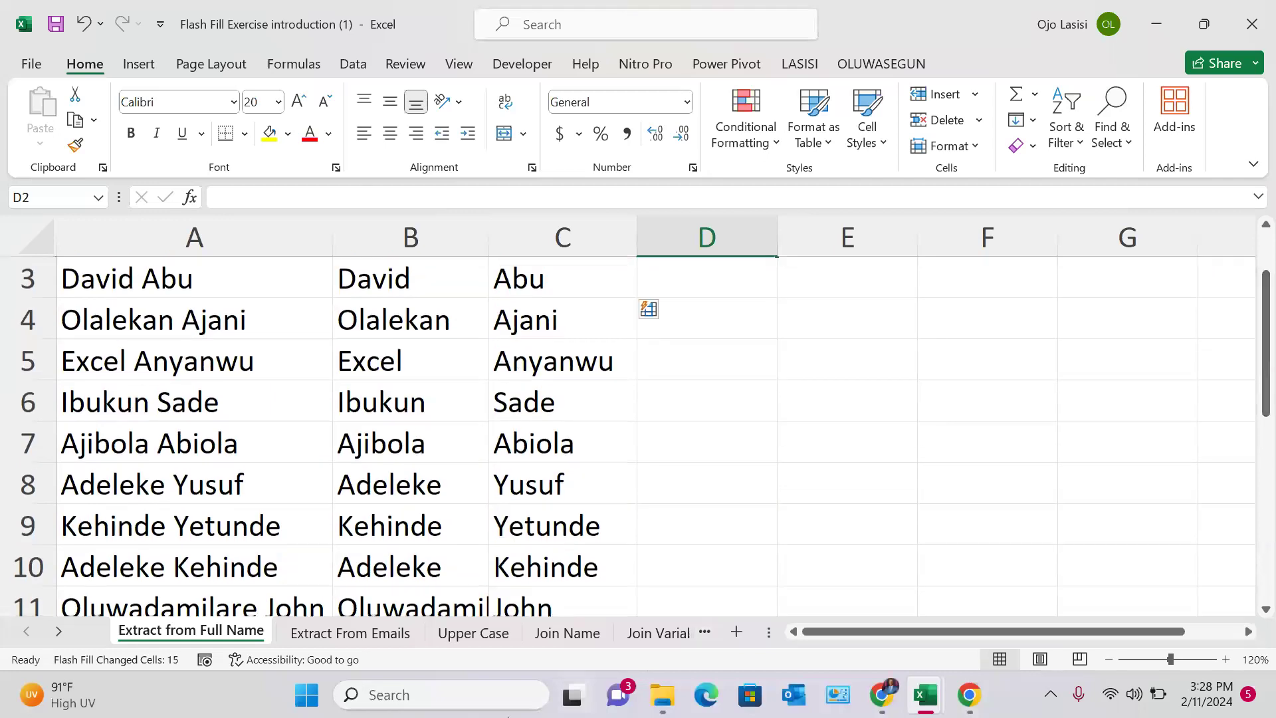
Step: On the Extract From Emails sheet, enter the A2 email's full name into B2 with a lowercase surname and Flash Fill the column from B3
key("ctrl+Page_Down")
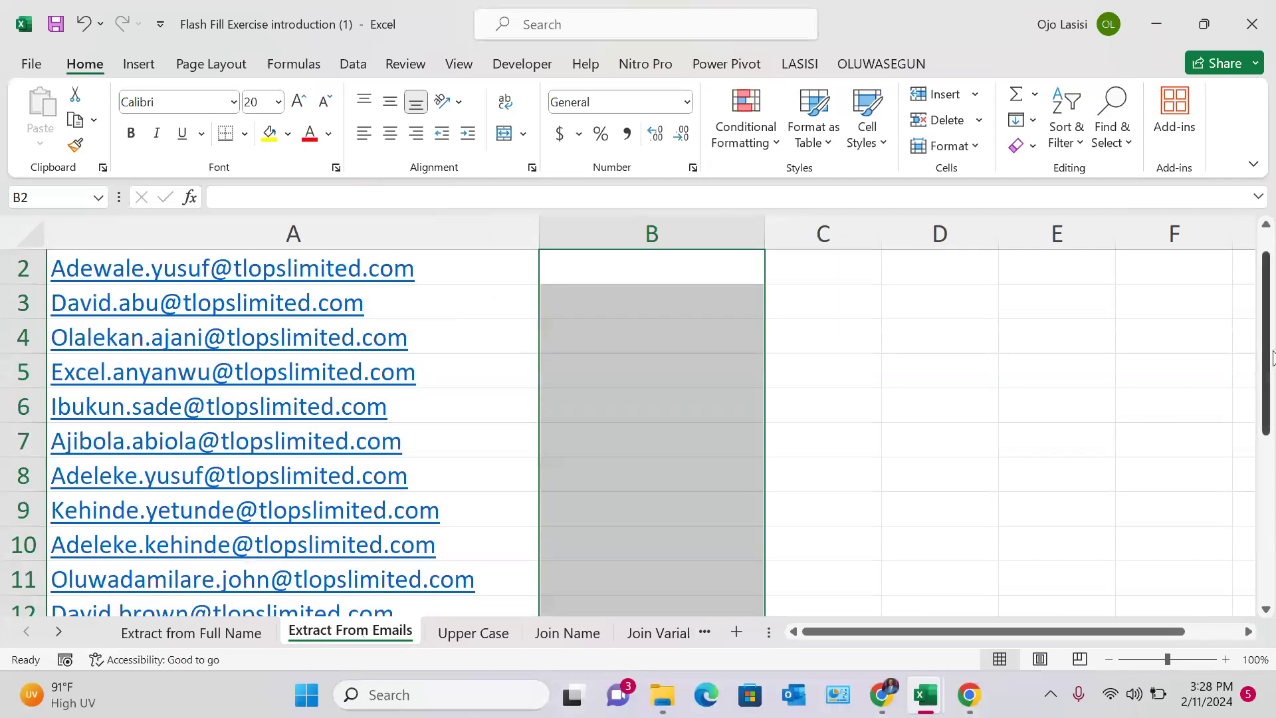
scroll(1129, 398, "up", 1)
left_click(1026, 382)
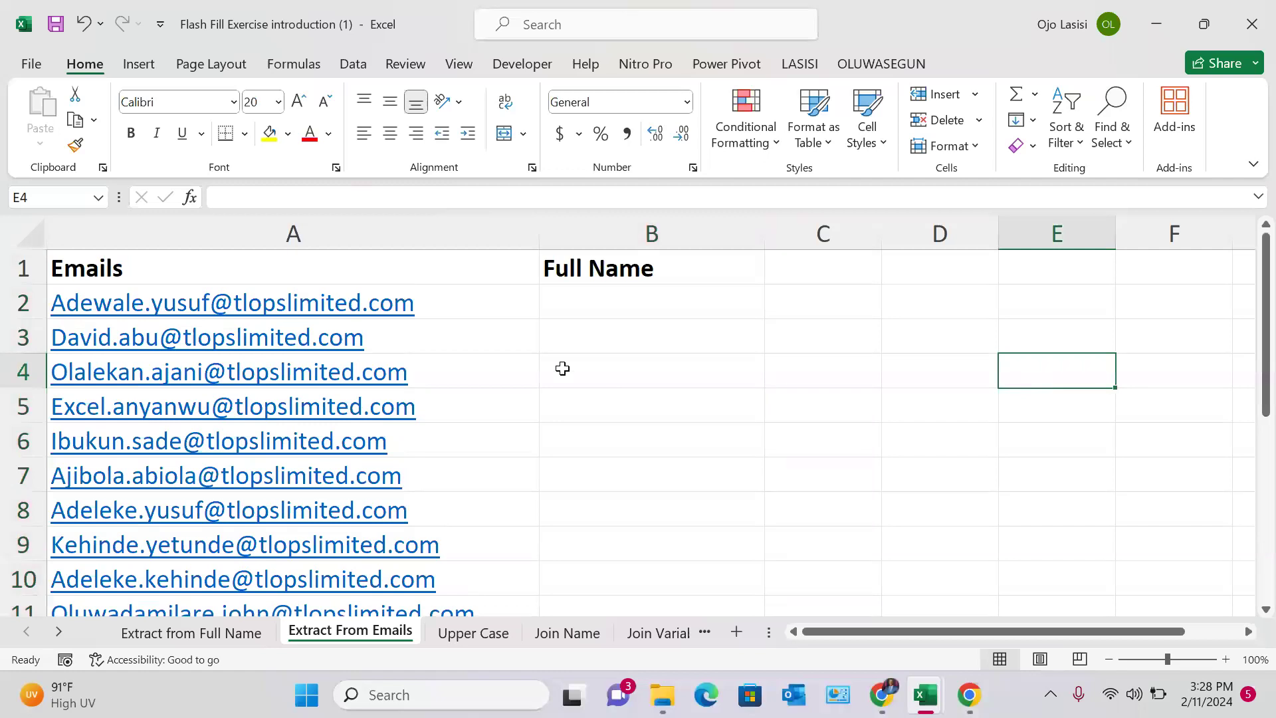
left_click(608, 306)
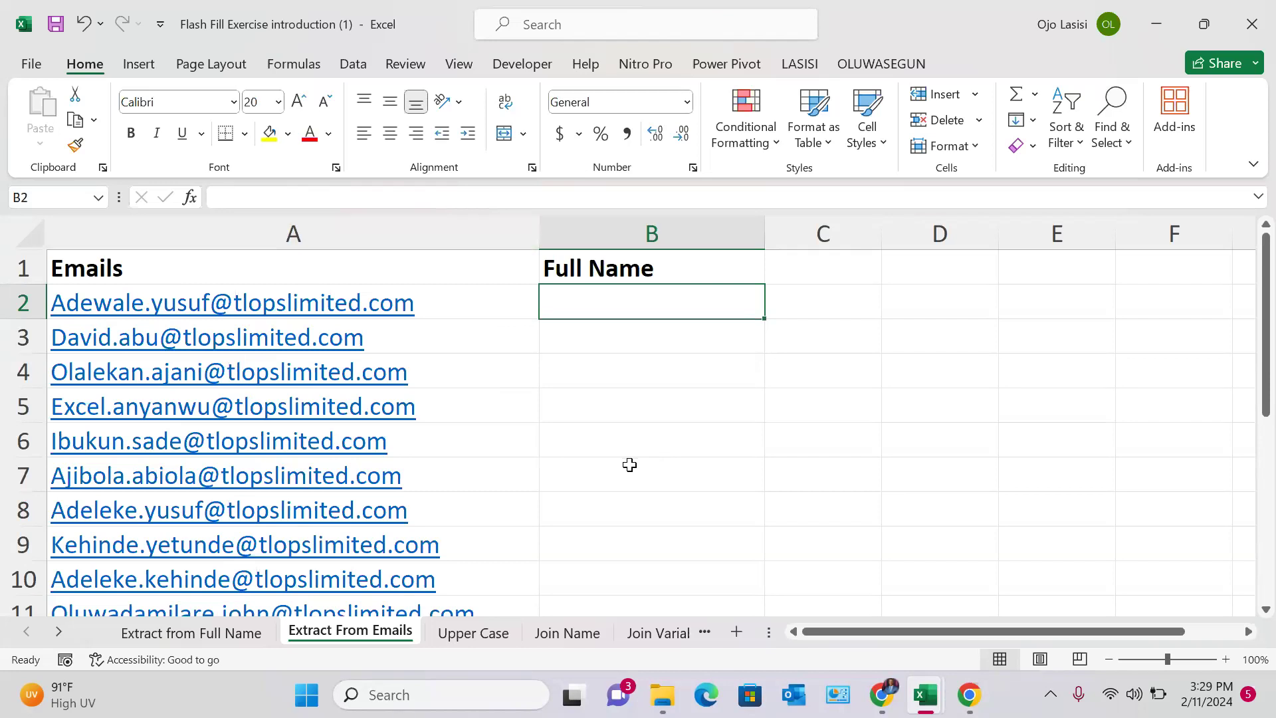
left_click(639, 331)
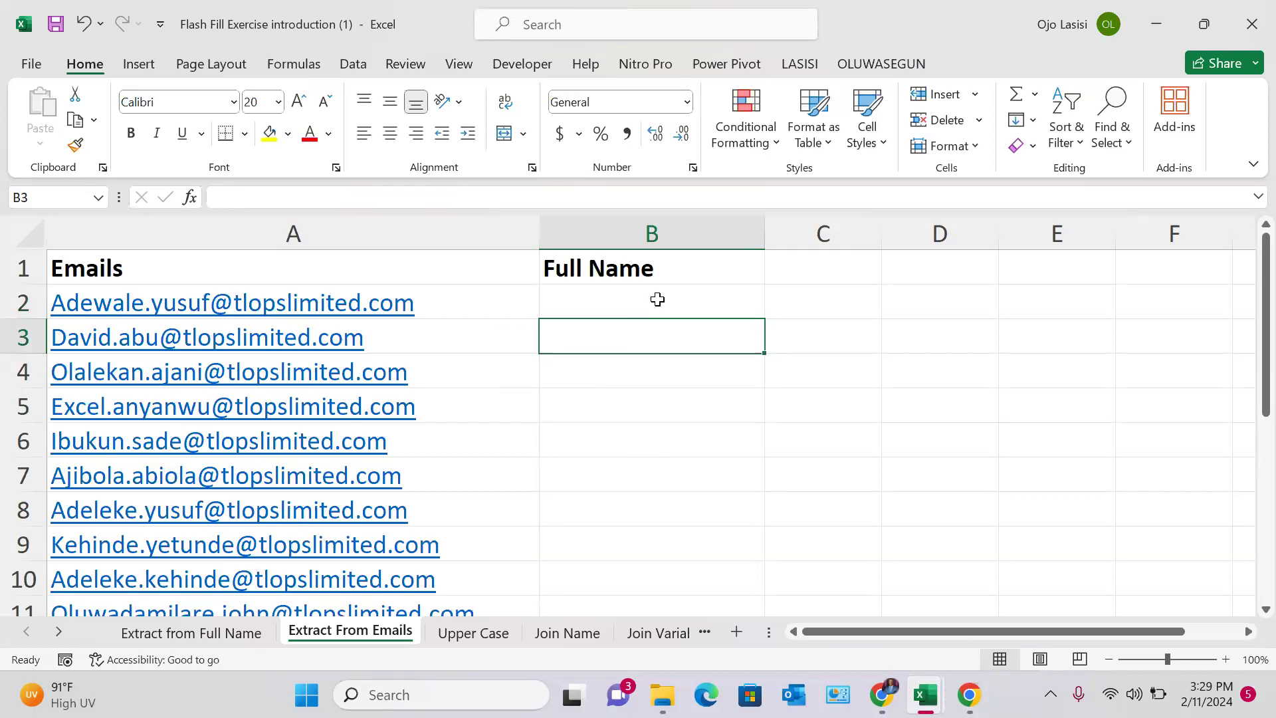
left_click(656, 299)
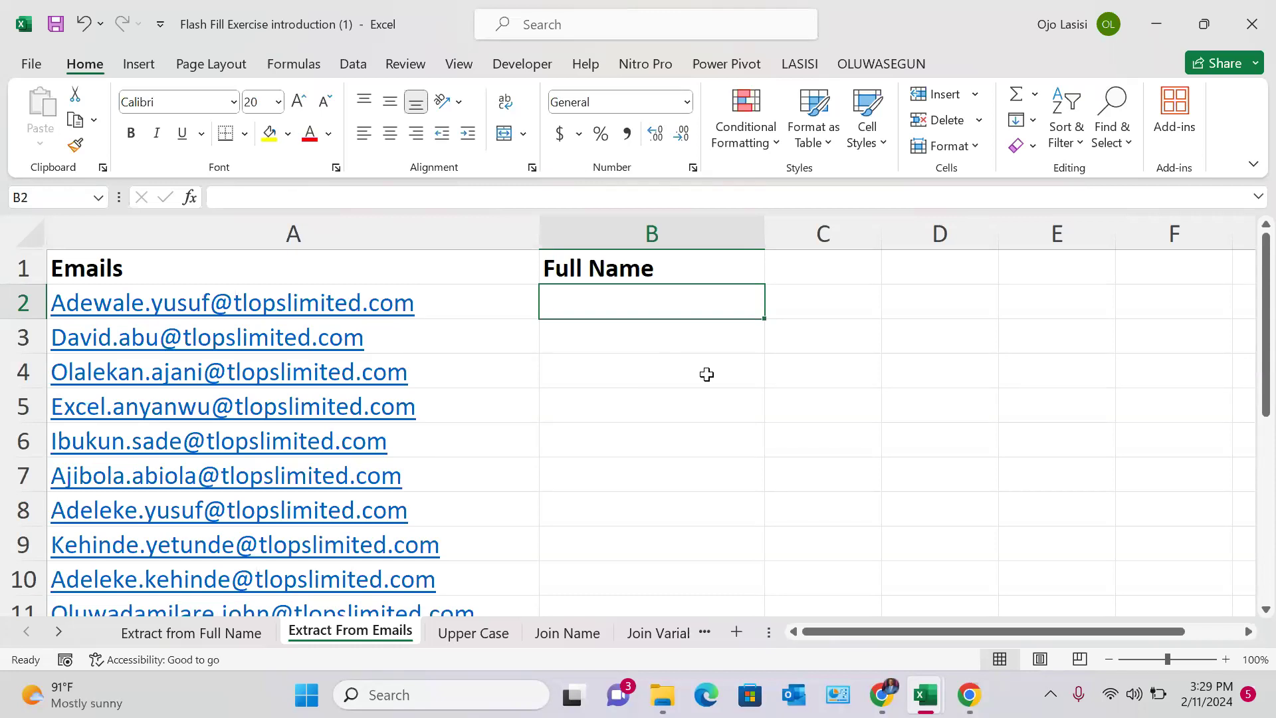
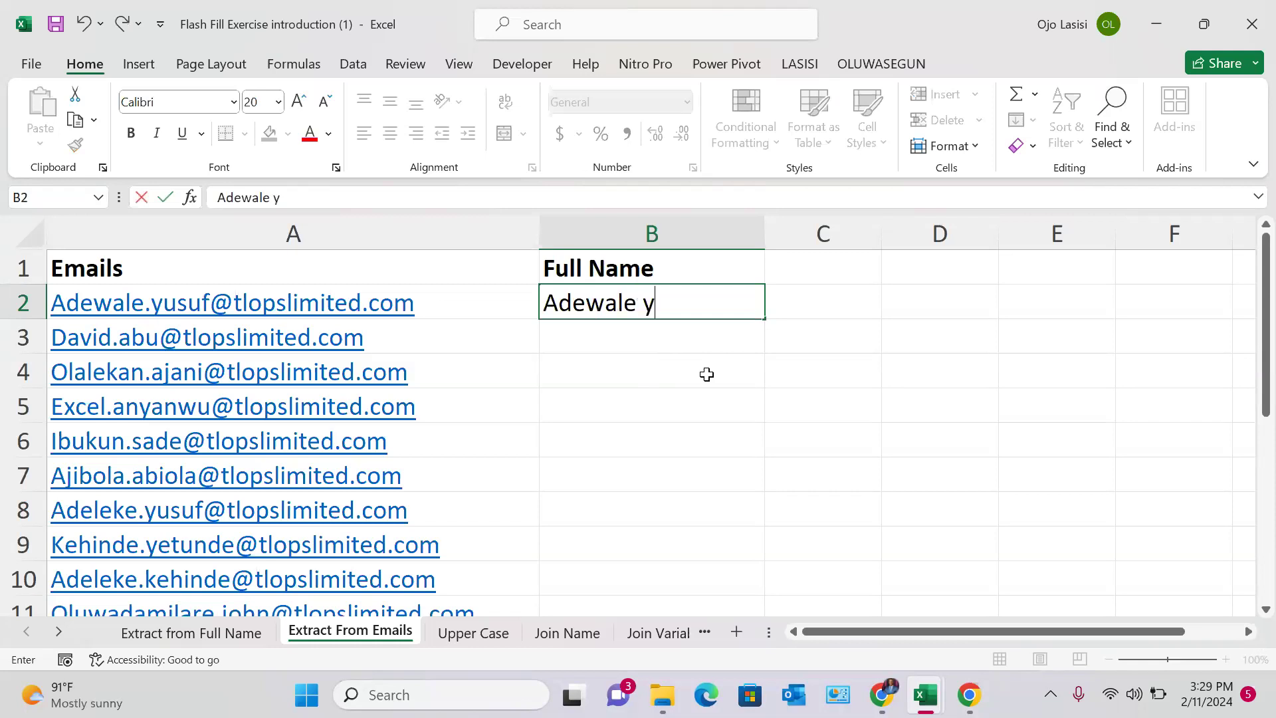
key("Return")
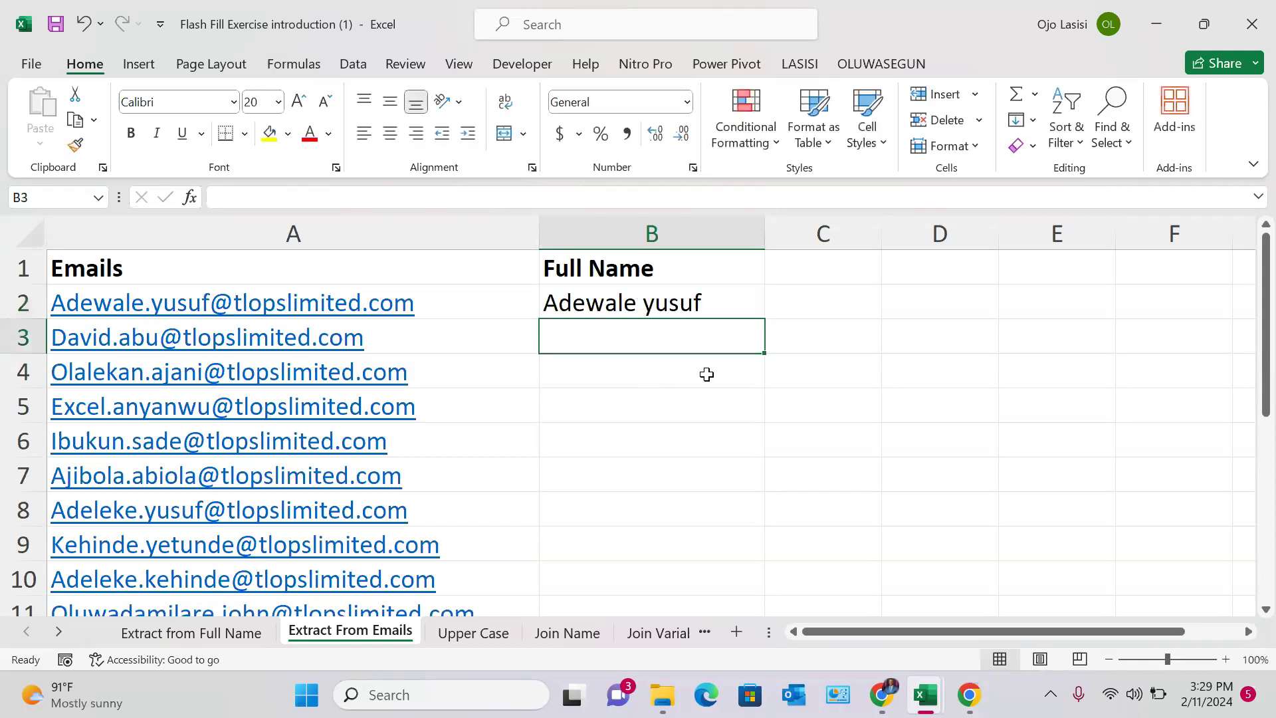
key("ctrl+e")
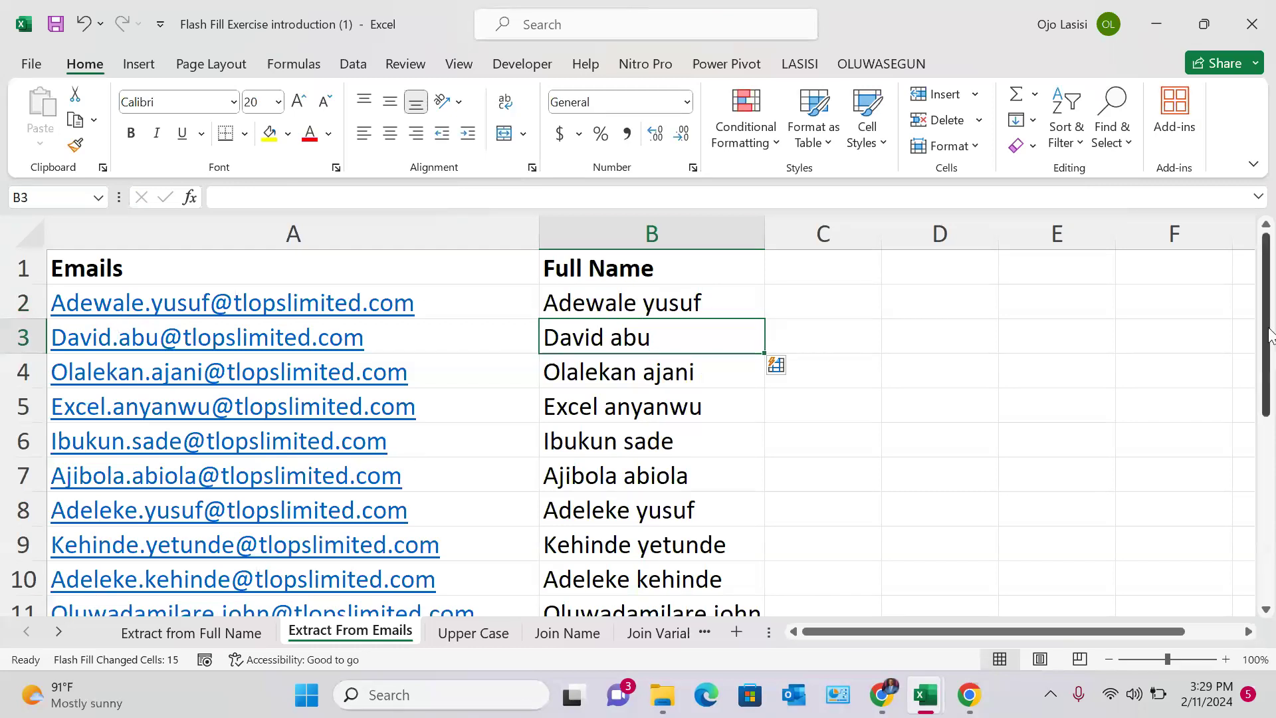
mouse_move(1269, 336)
left_mouse_down()
mouse_move(1272, 458)
mouse_move(1272, 333)
left_mouse_up()
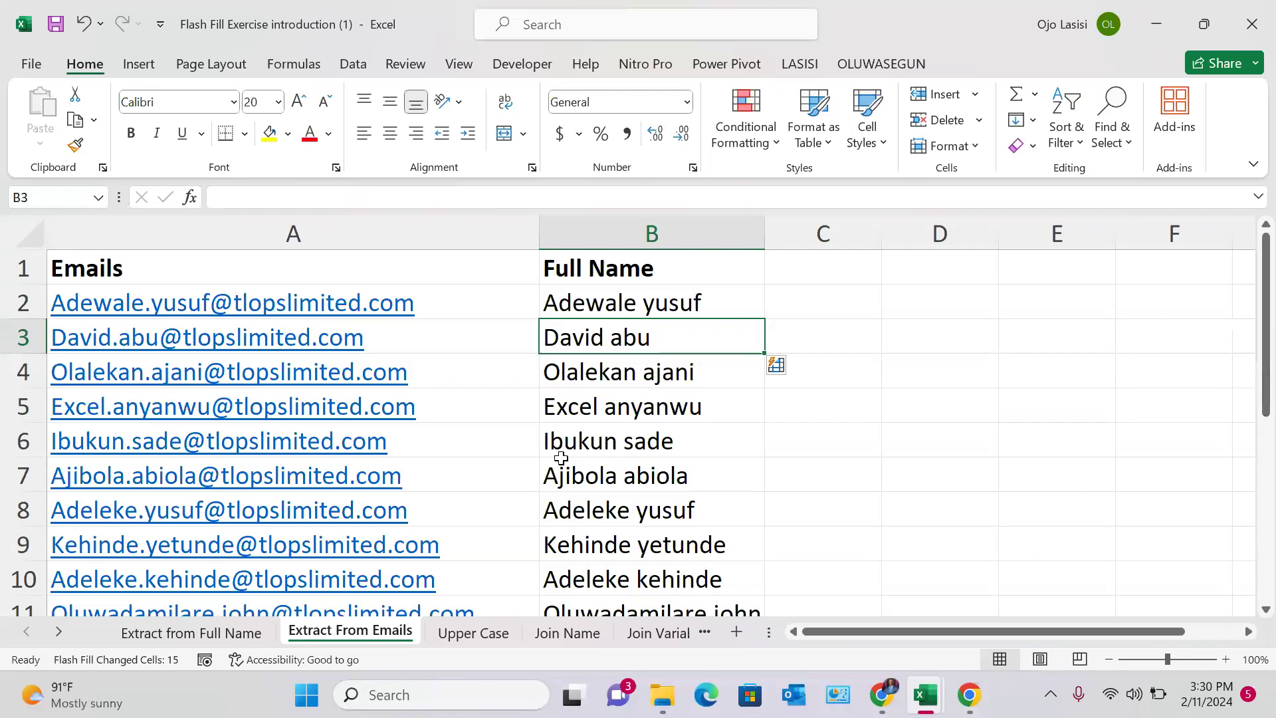
Step: On the Upper Case sheet, enter the name from A2 in capitals into B2 and Flash Fill the Upper Case column from B3
left_click(477, 635)
left_click_drag(1273, 336, 1273, 326)
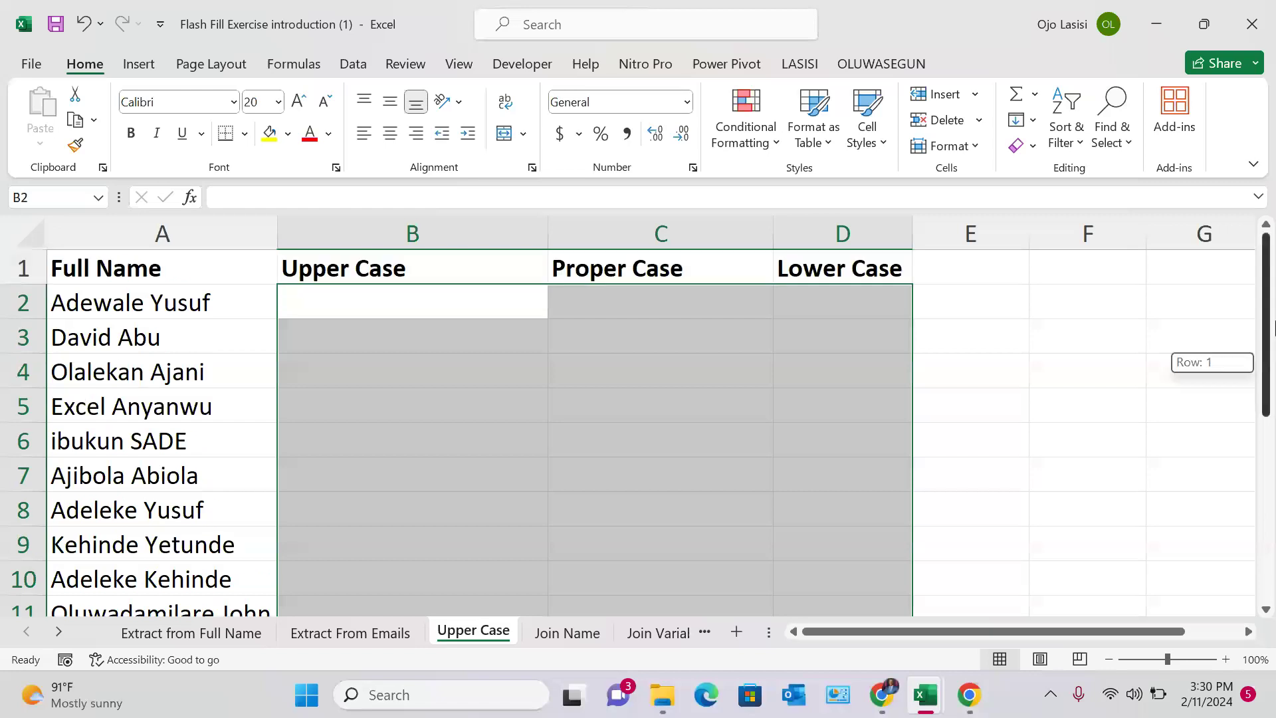
left_click(372, 295)
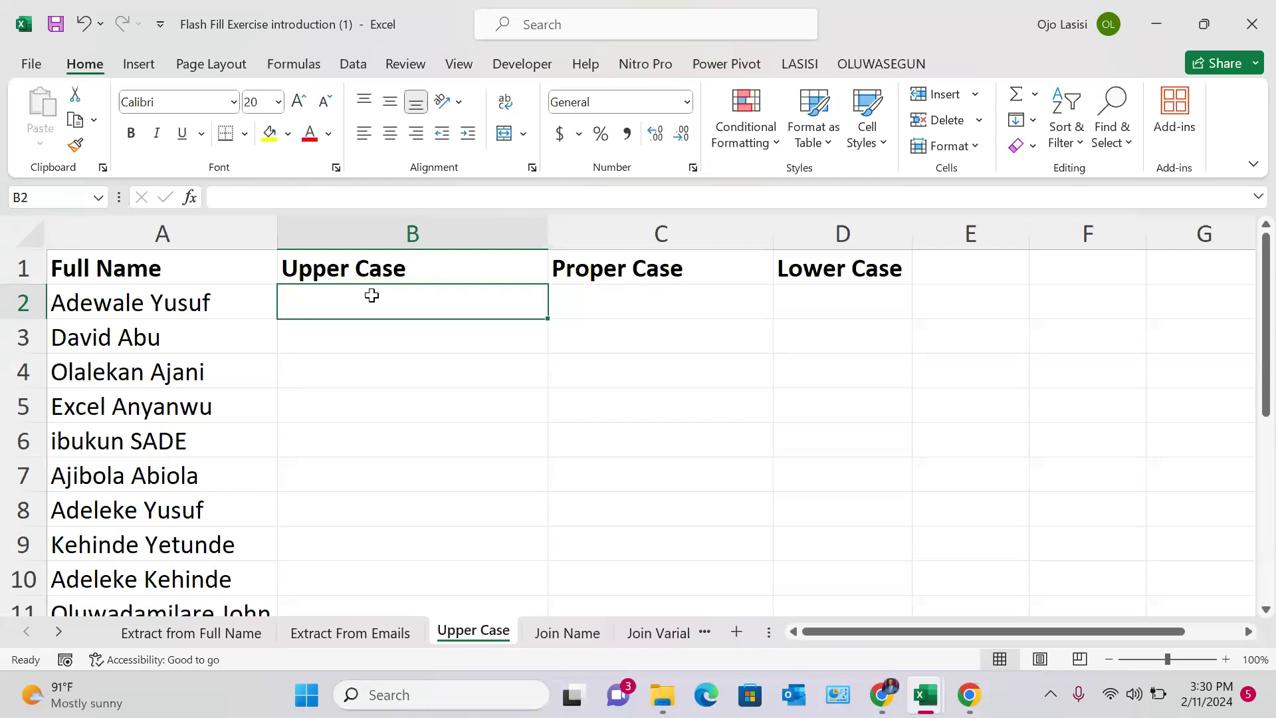
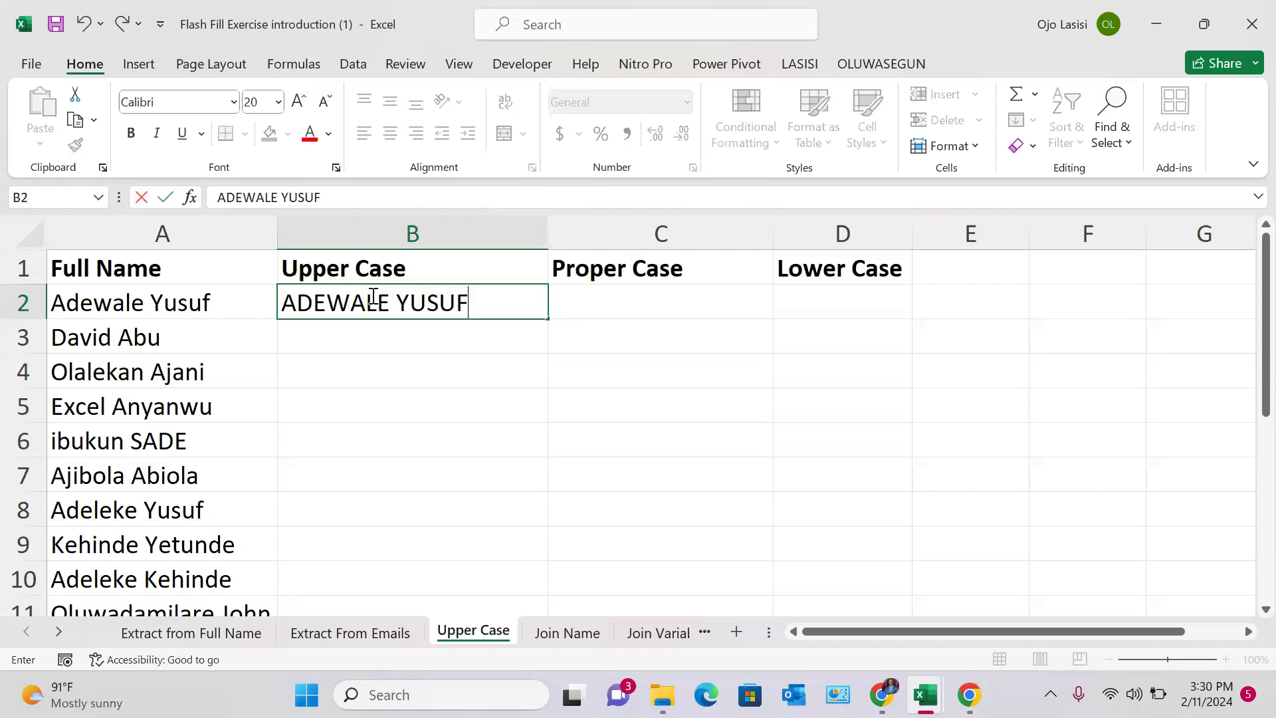
key("Return")
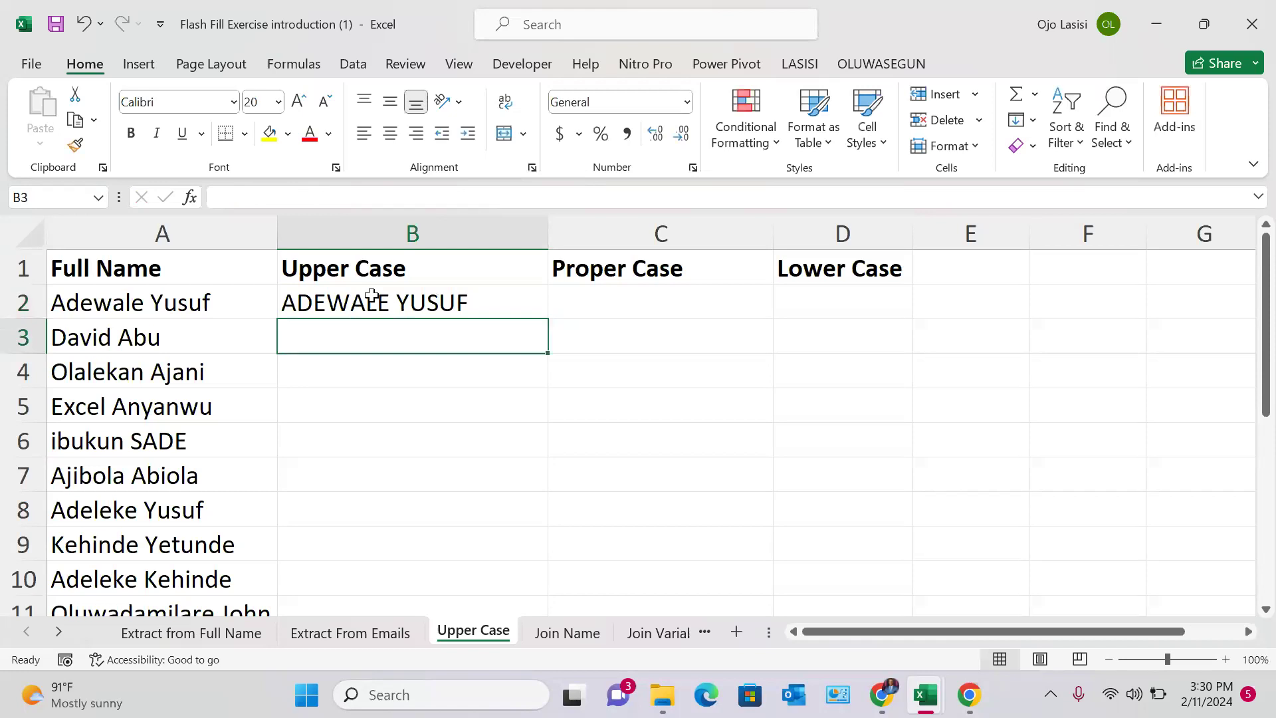
key("ctrl+e")
Step: Enter the name from A2 in proper case into C2 and Flash Fill the Proper Case column from C3
left_click(620, 302)
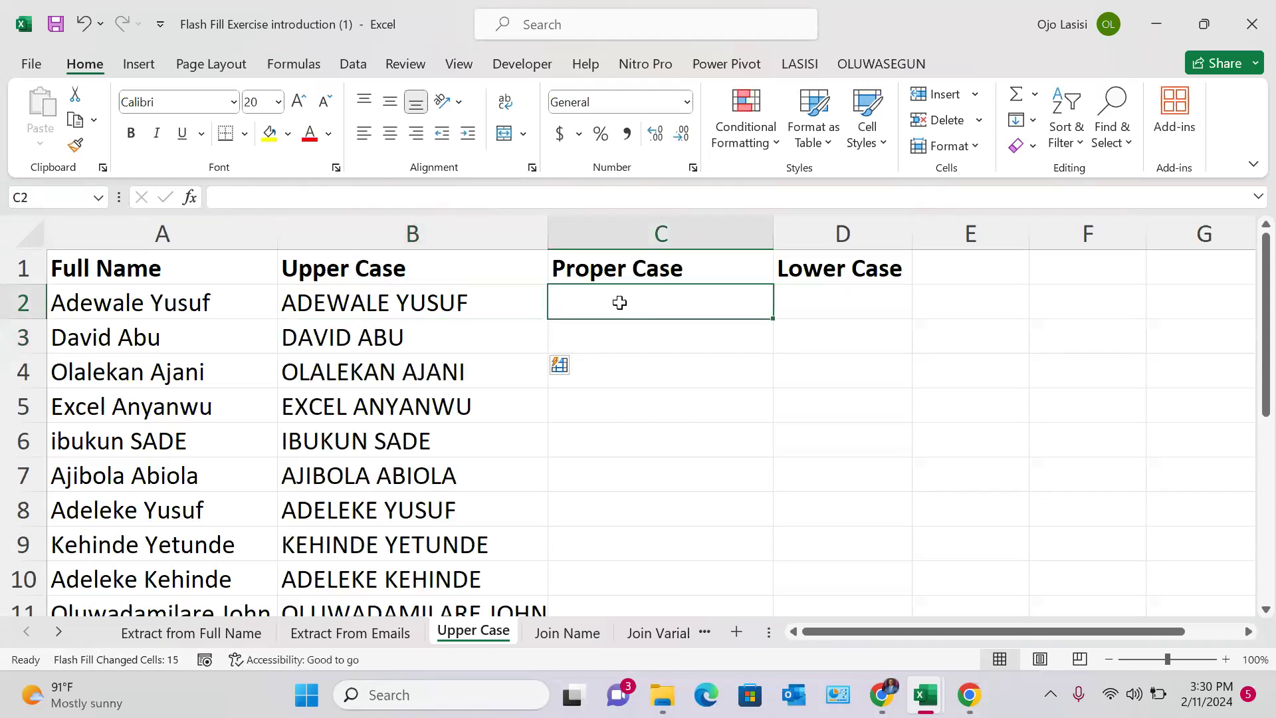
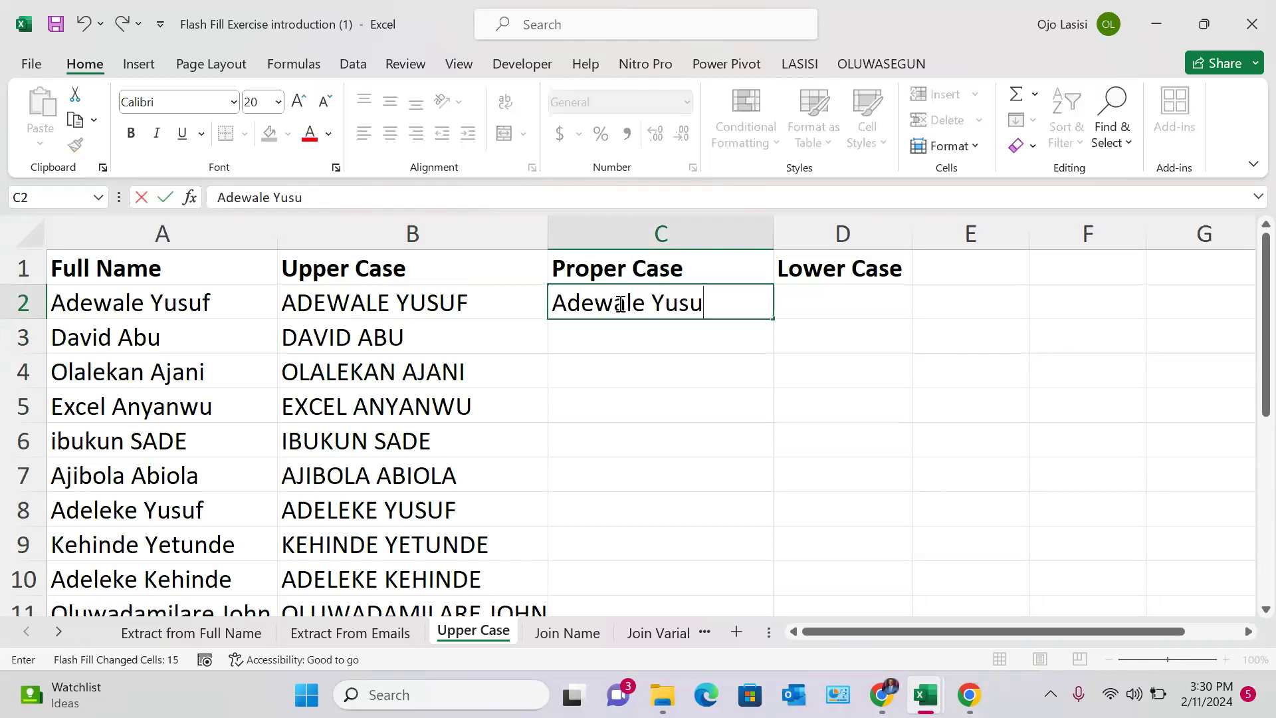
key("Return")
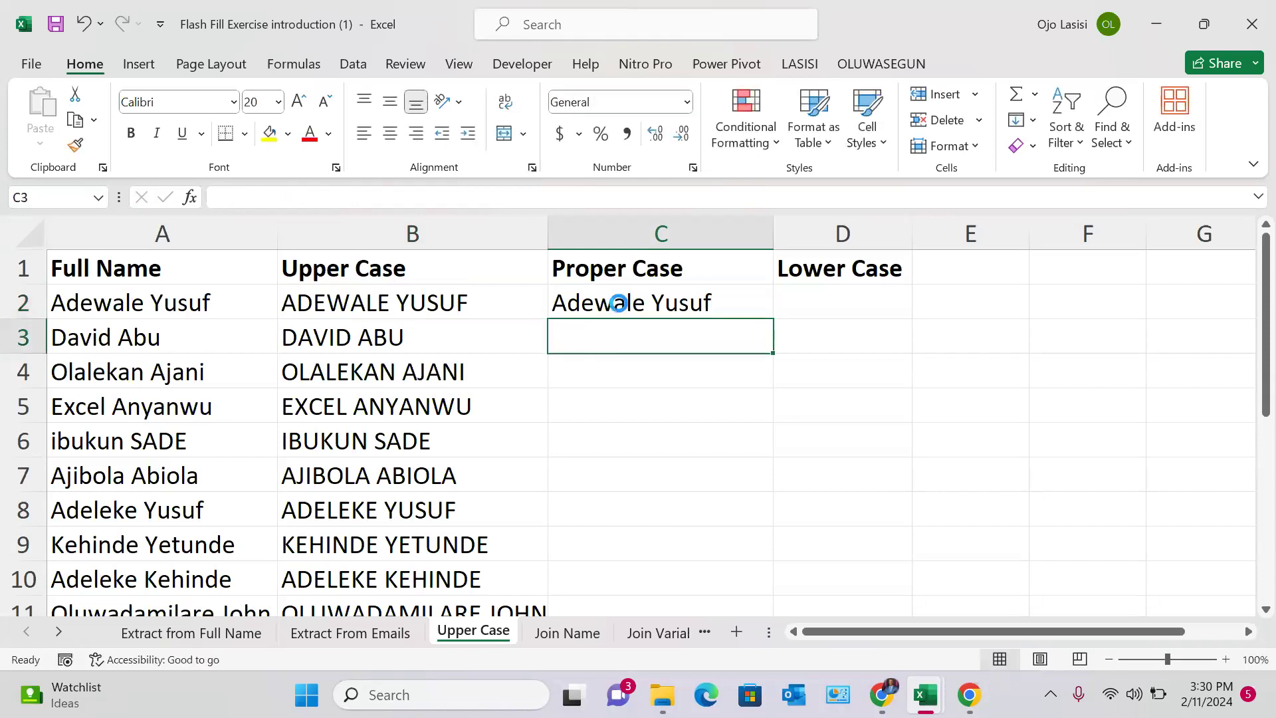
key("ctrl+e")
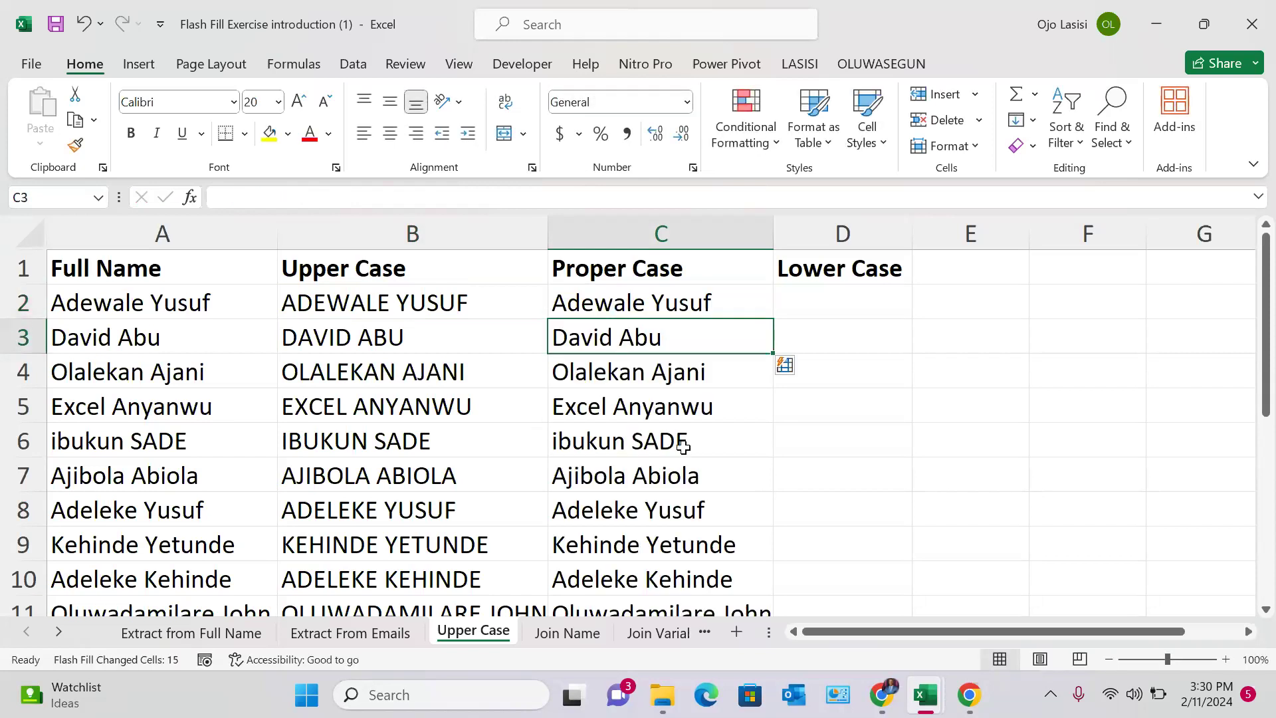
Step: Replace the all-capitals entry in C12 with the name from A12 in proper case to correct the Flash Fill pattern
left_click_drag(1267, 329, 1267, 332)
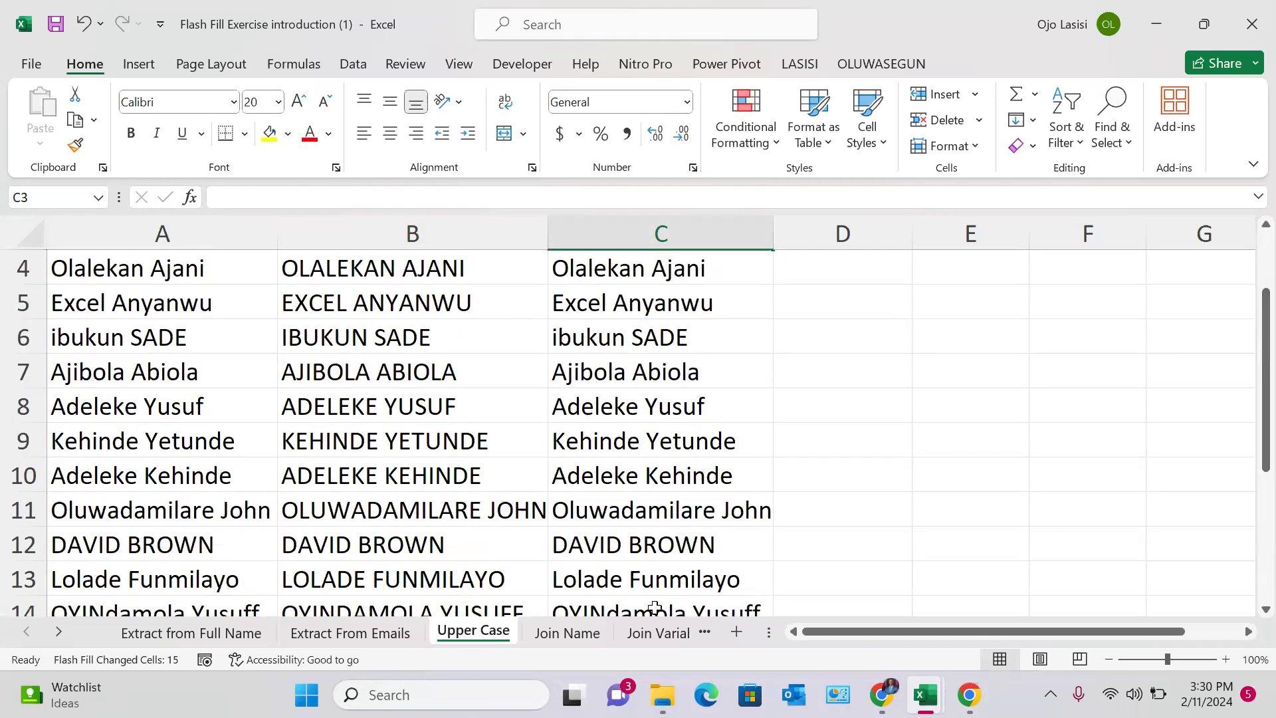
left_click_drag(1269, 412, 1270, 436)
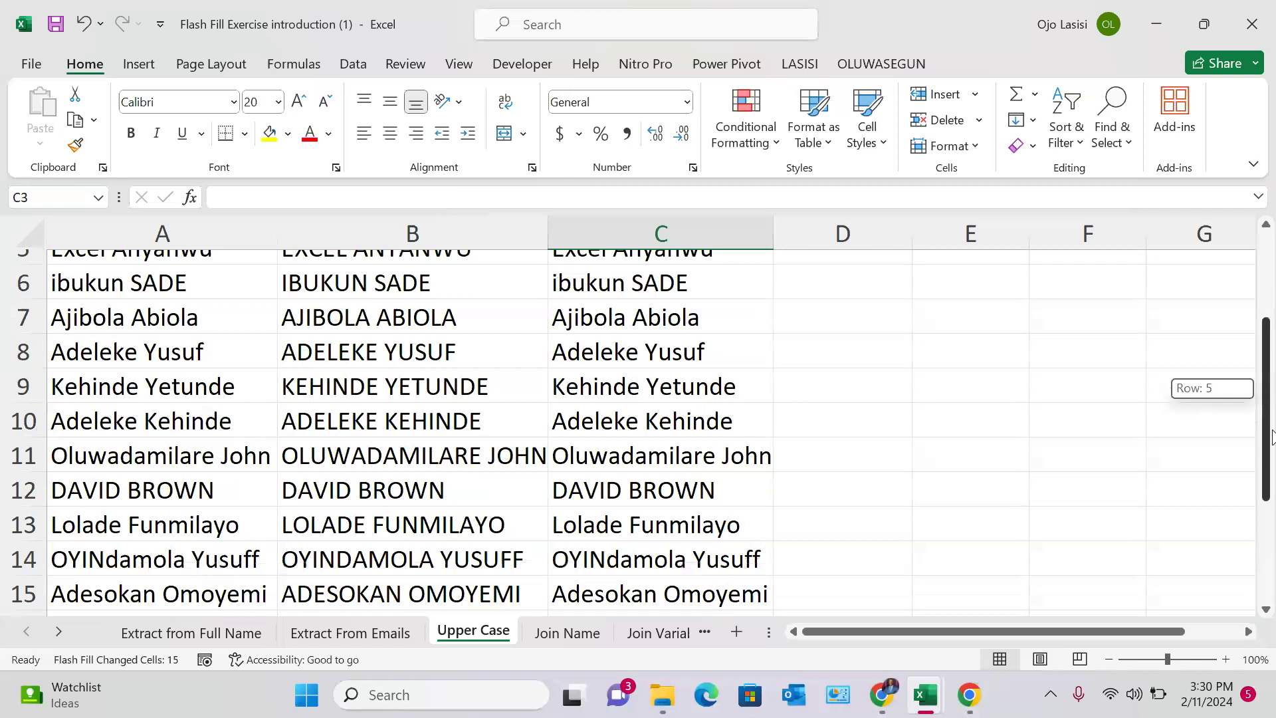
mouse_move(1271, 437)
left_mouse_down()
mouse_move(1272, 491)
mouse_move(1273, 431)
left_mouse_up()
left_click(594, 509)
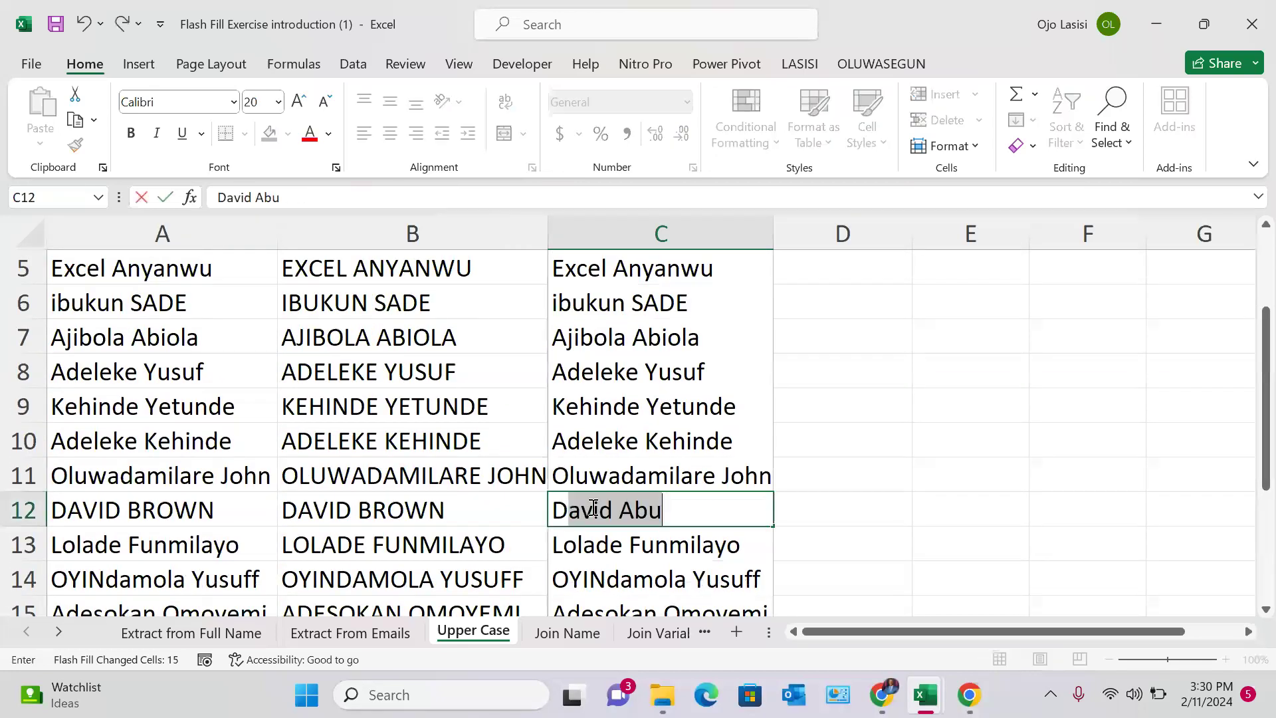
key("Return")
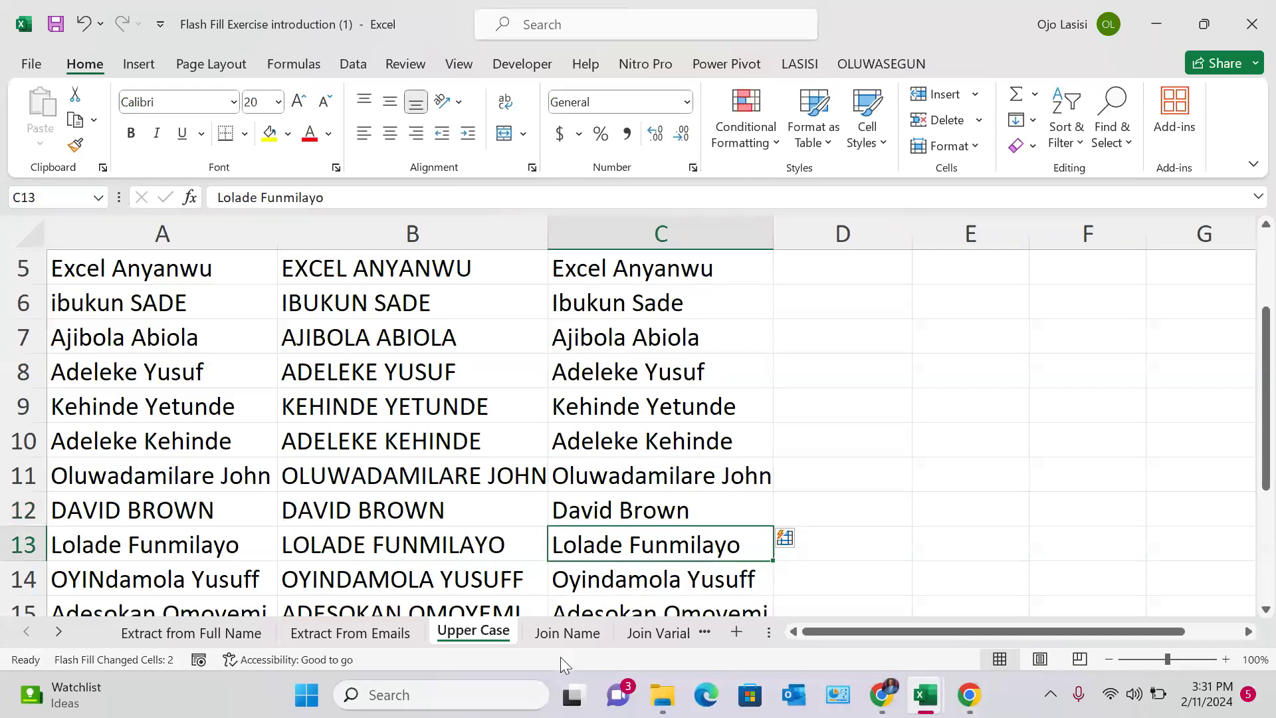
Step: On the Join Name sheet, enter the first and last names from row 2 into C2 and Flash Fill the Full Name column from C3
left_click(566, 633)
left_click_drag(1271, 404, 1271, 337)
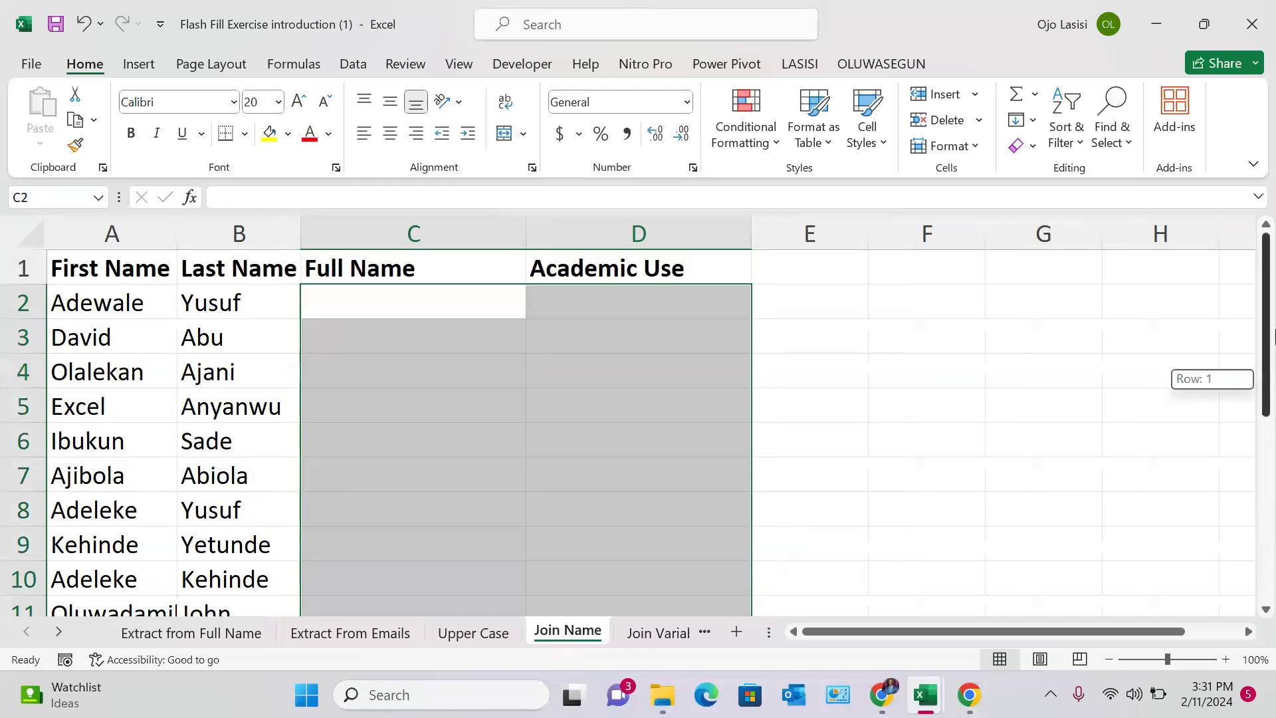
left_click(472, 301)
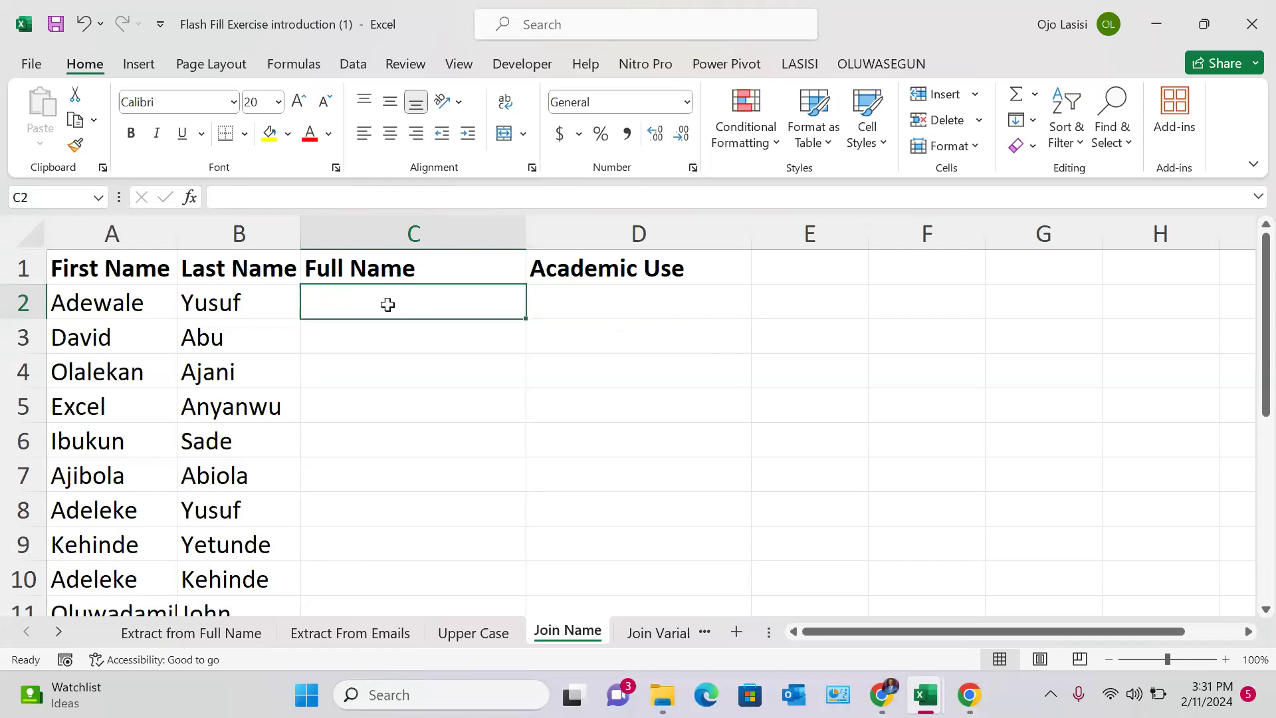
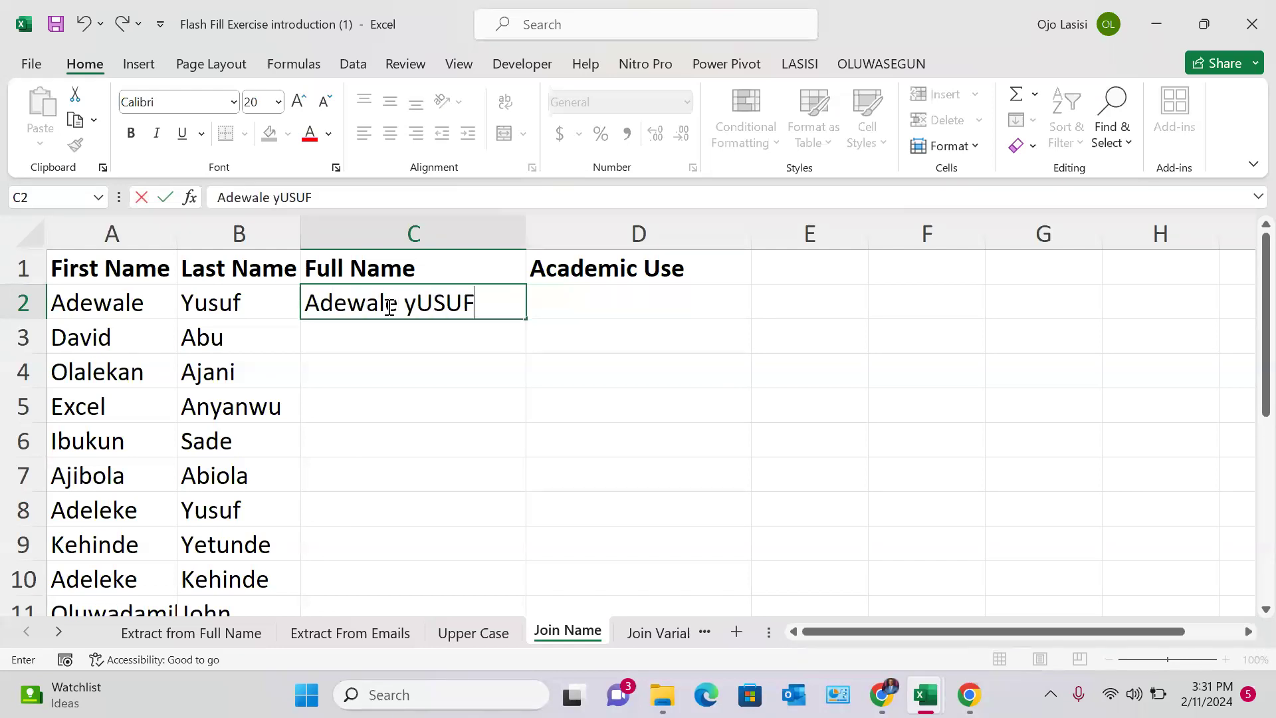
type("yU")
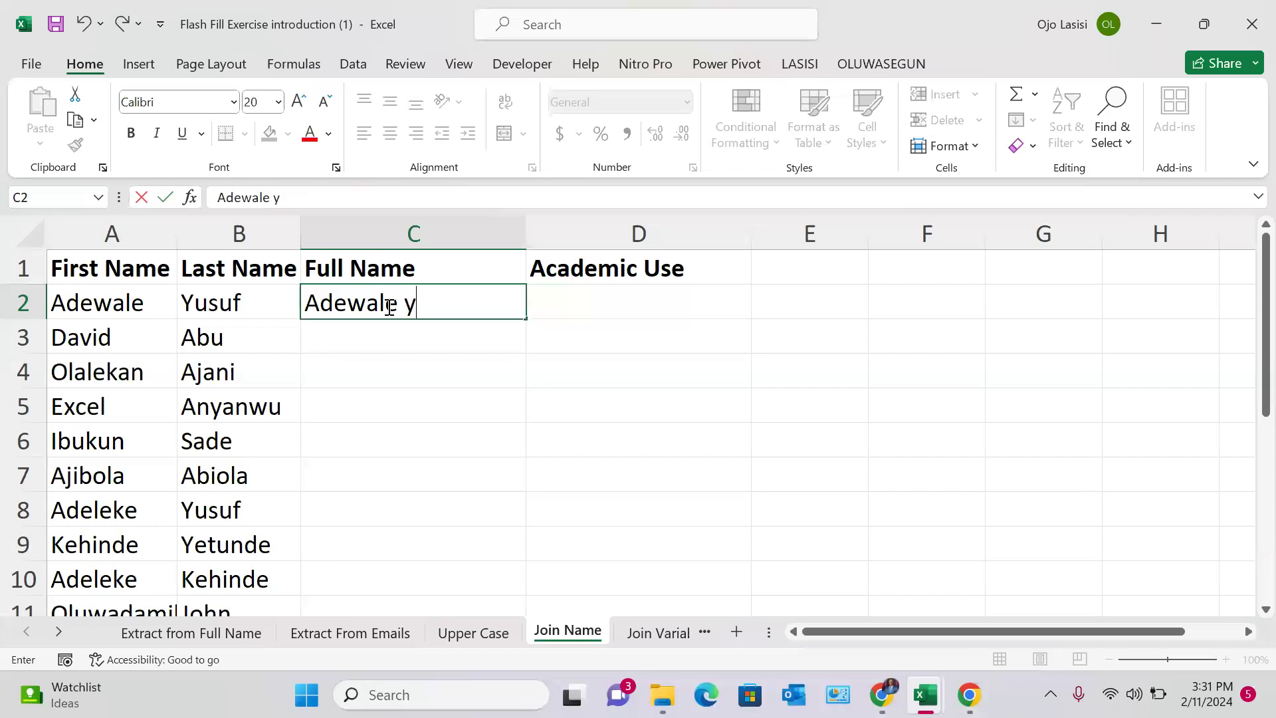
key("BackSpace")
key("BackSpace")
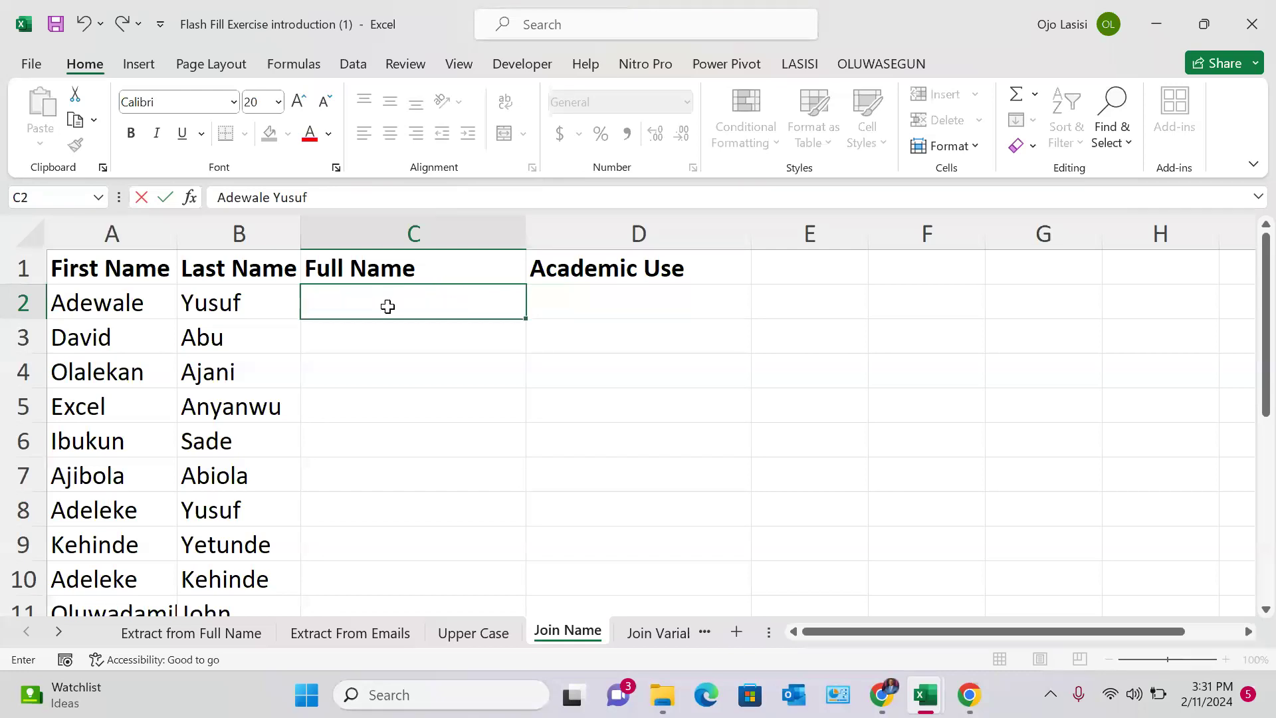
key("Return")
key("ctrl+e")
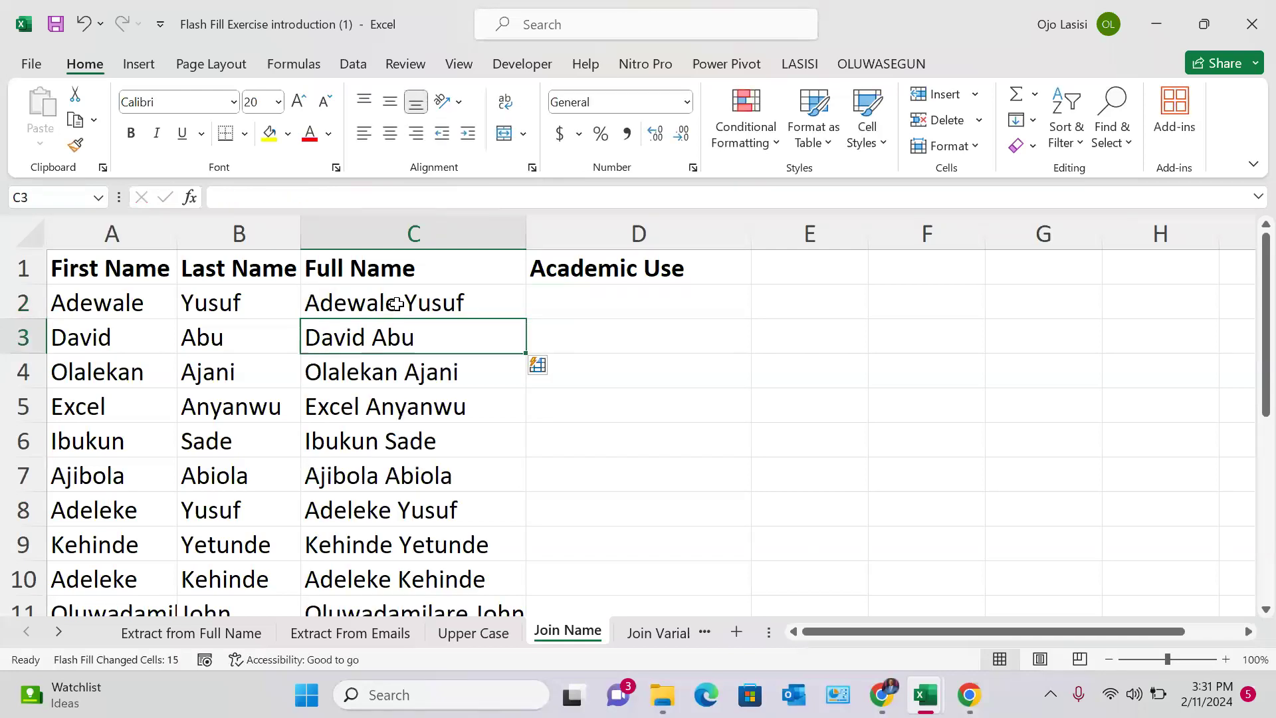
Step: Enter the row 2 name with the last name first into D2 and Flash Fill the Academic Use column from D3
left_click(588, 293)
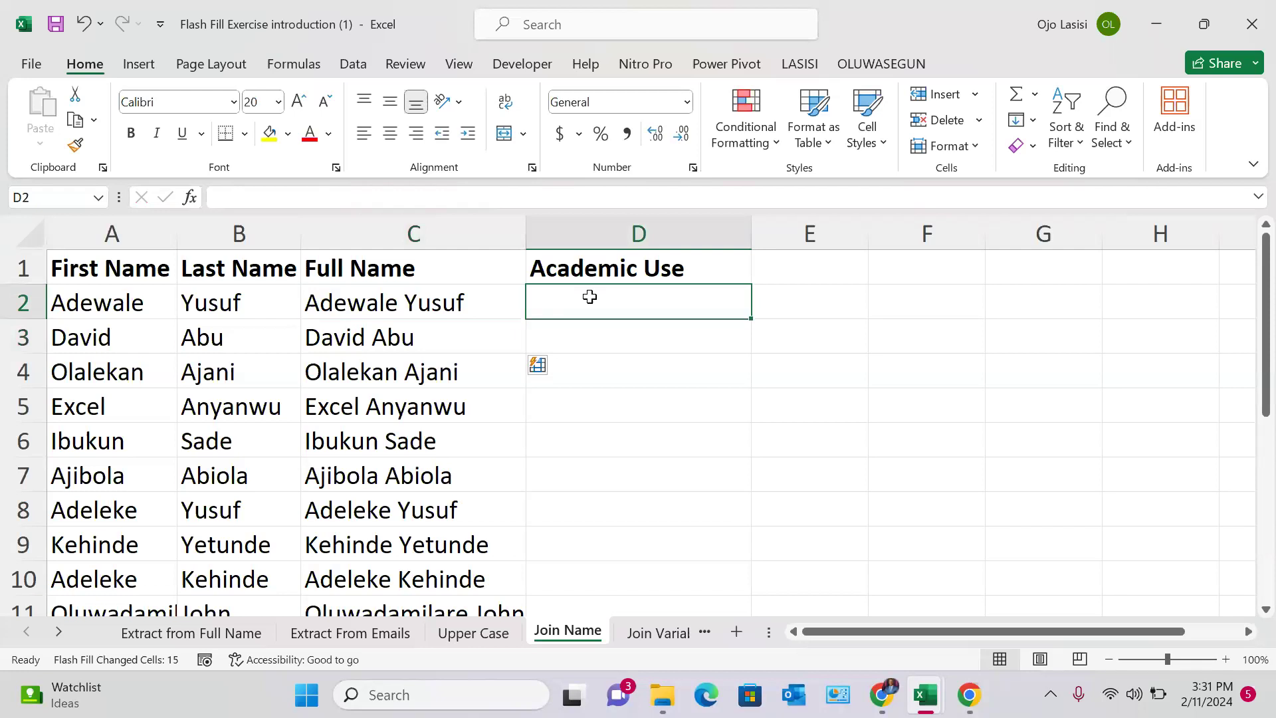
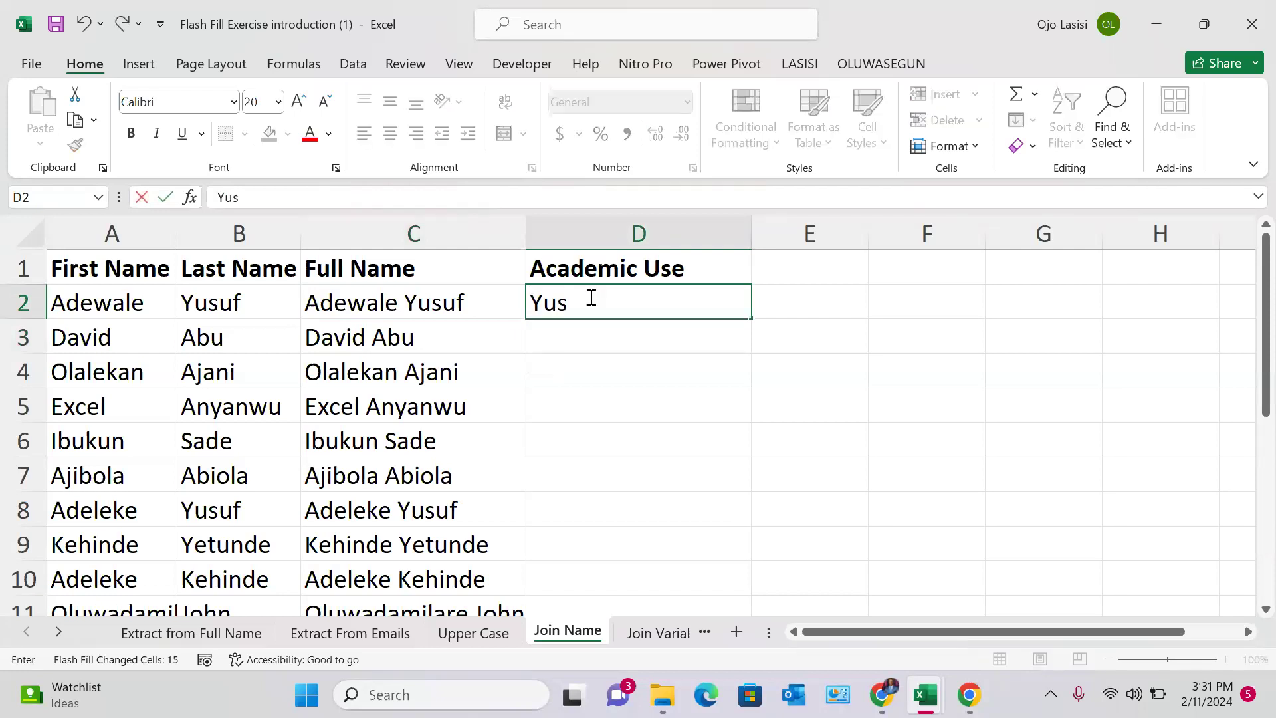
key("Return")
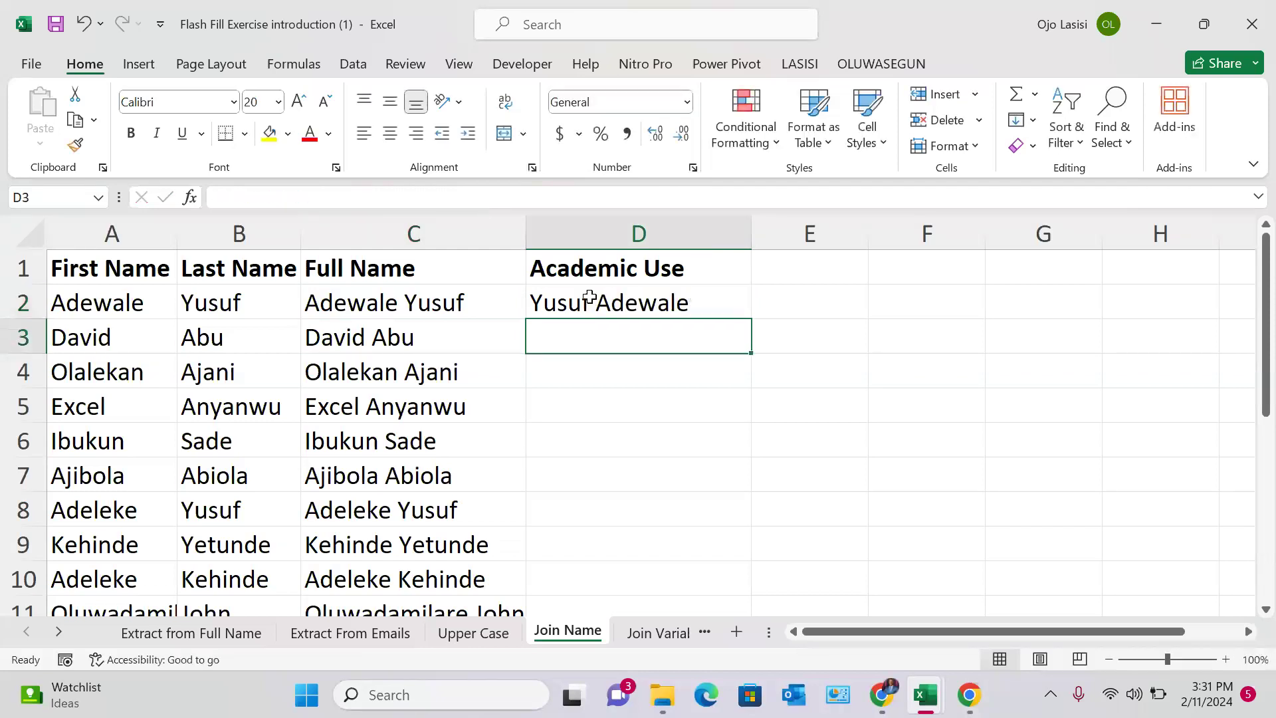
key("ctrl+e")
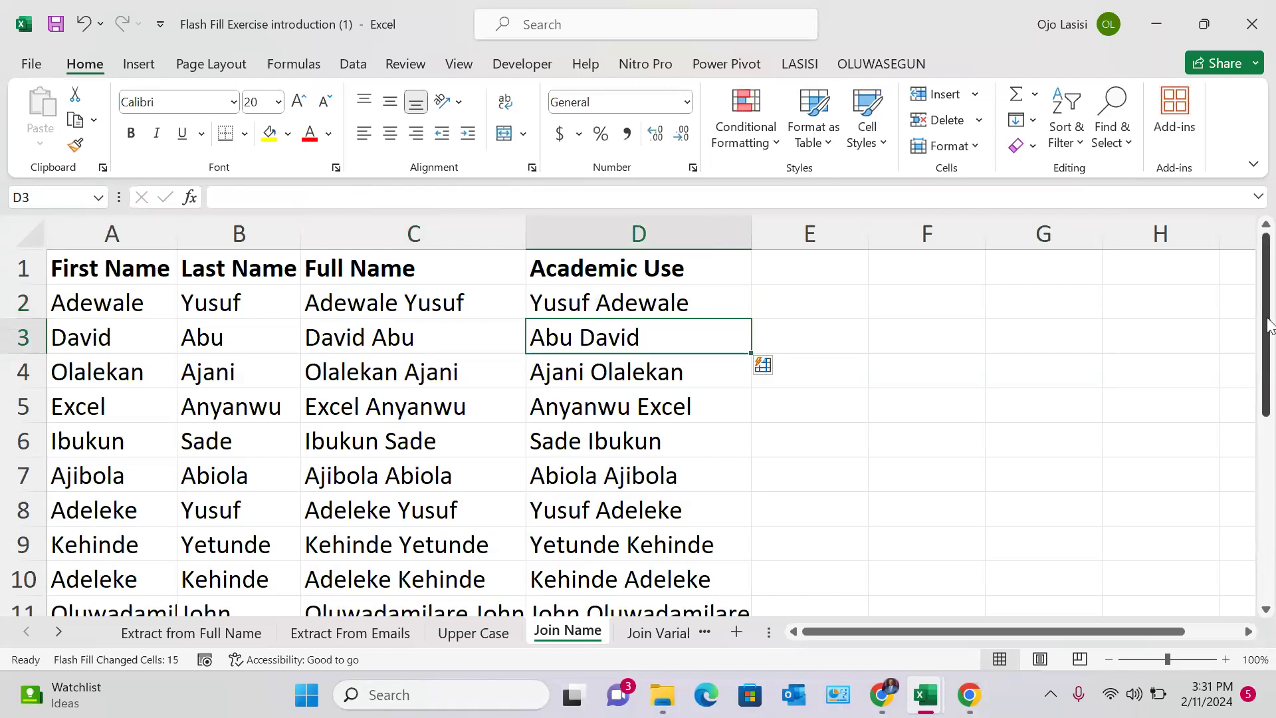
mouse_move(1269, 326)
left_mouse_down()
mouse_move(1271, 485)
mouse_move(1270, 342)
left_mouse_up()
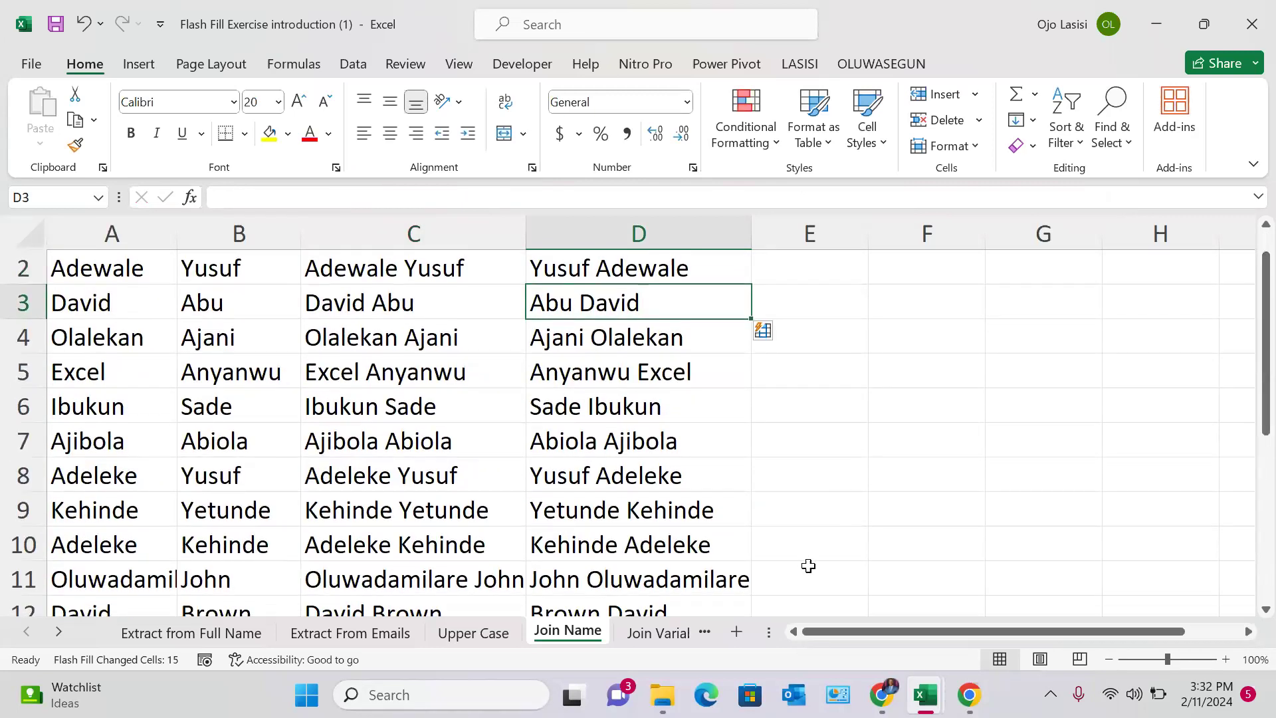
Step: On the Join Variable sheet, enter row 2's first name, last name, staff code, department and comma-formatted gross salary with two decimals into F2 without spaces
left_click(654, 629)
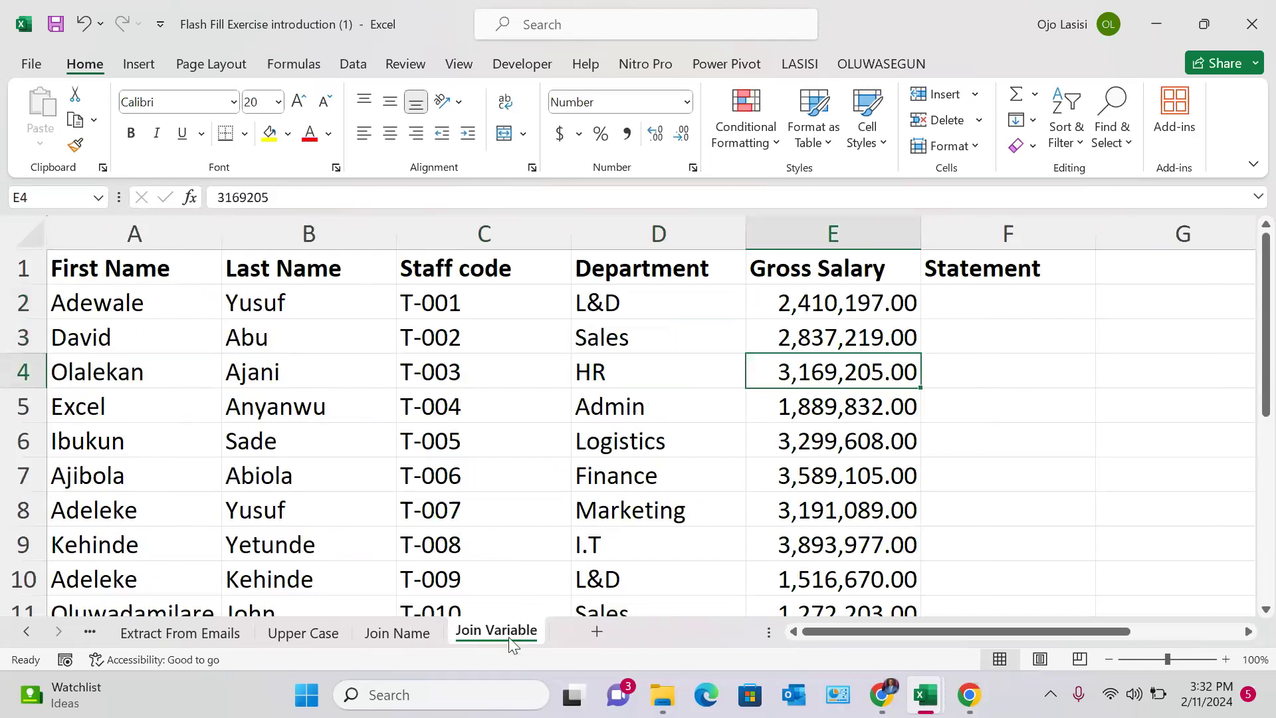
left_click(1015, 311)
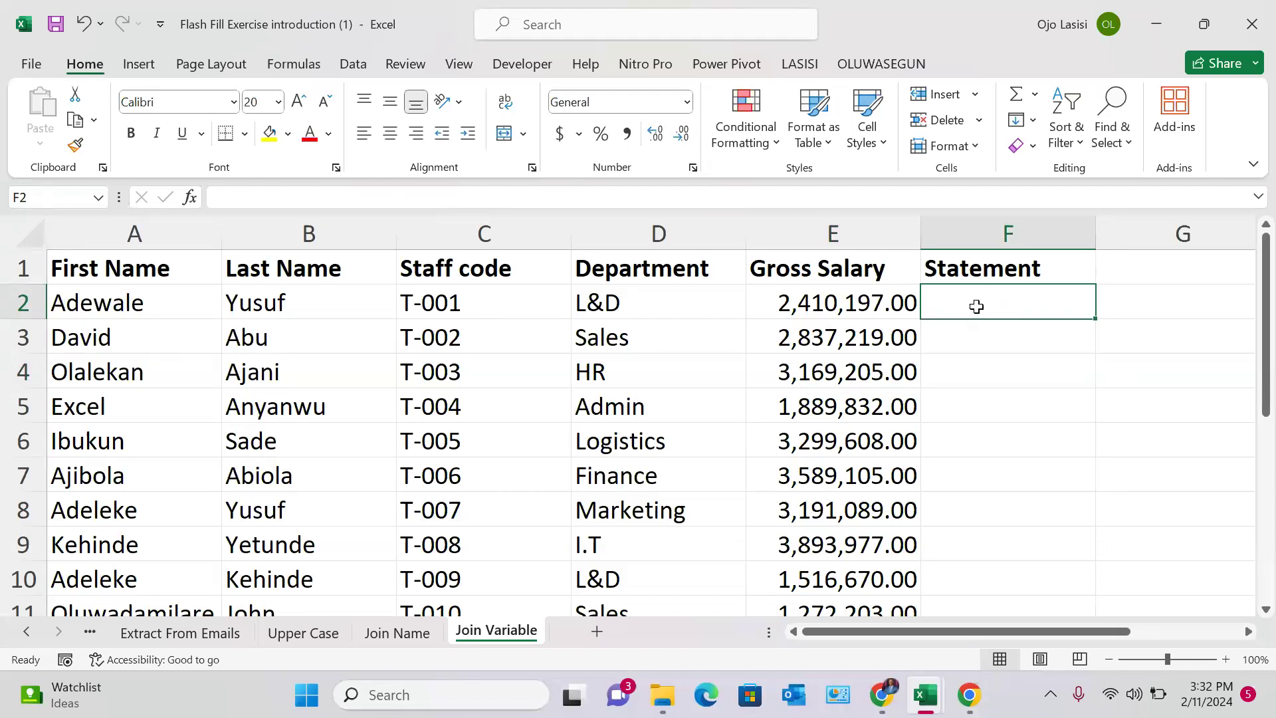
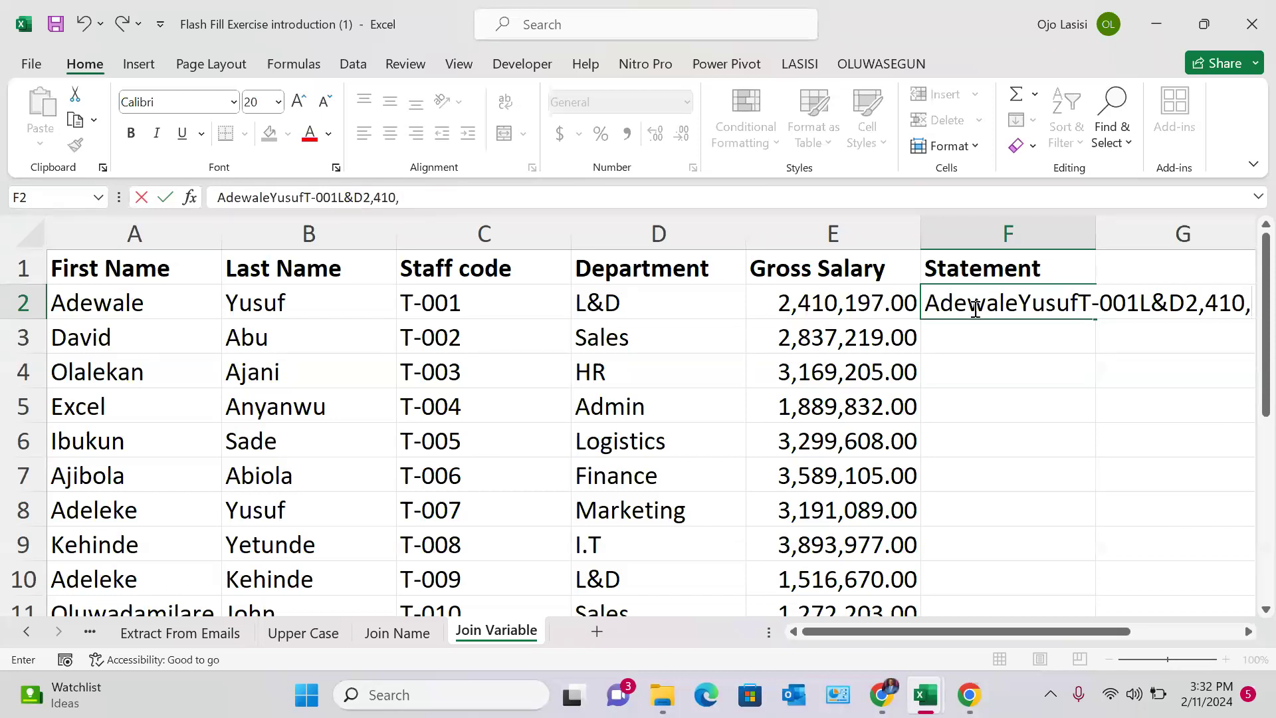
key("Return")
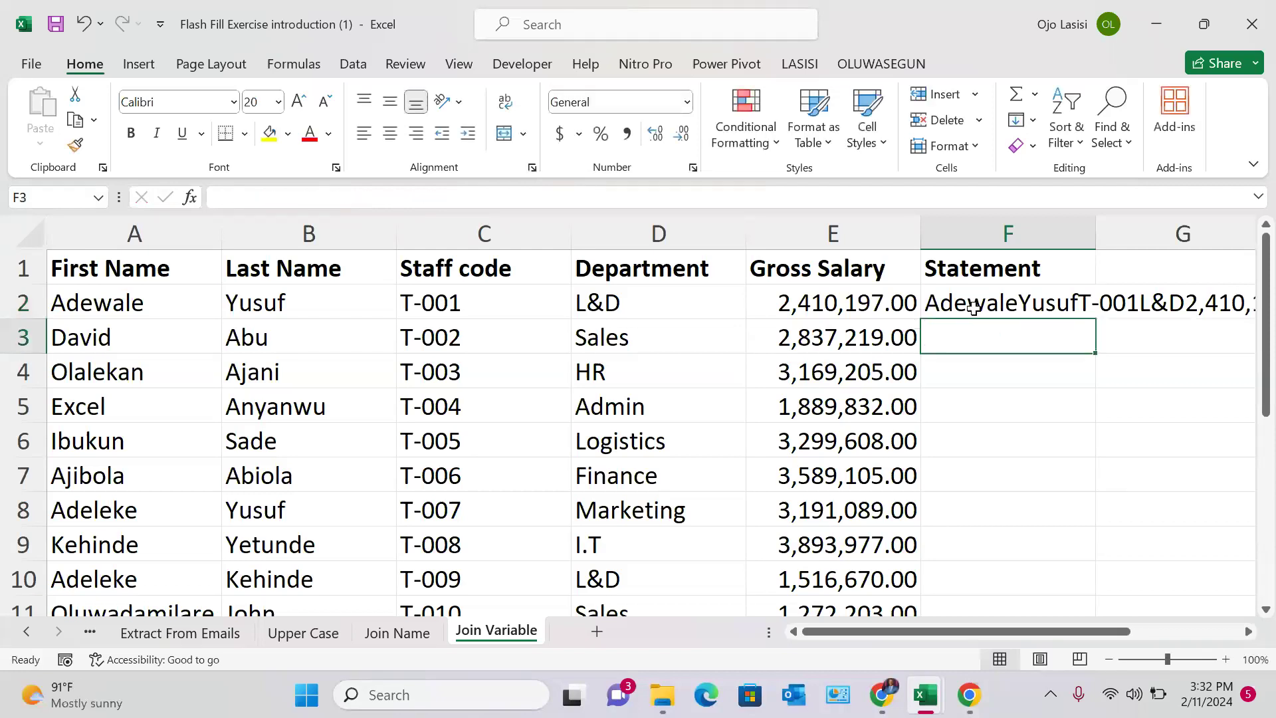
Step: Flash Fill the Statement column from F3 and check the joined entries against the source columns
left_click_drag(1069, 628, 1174, 637)
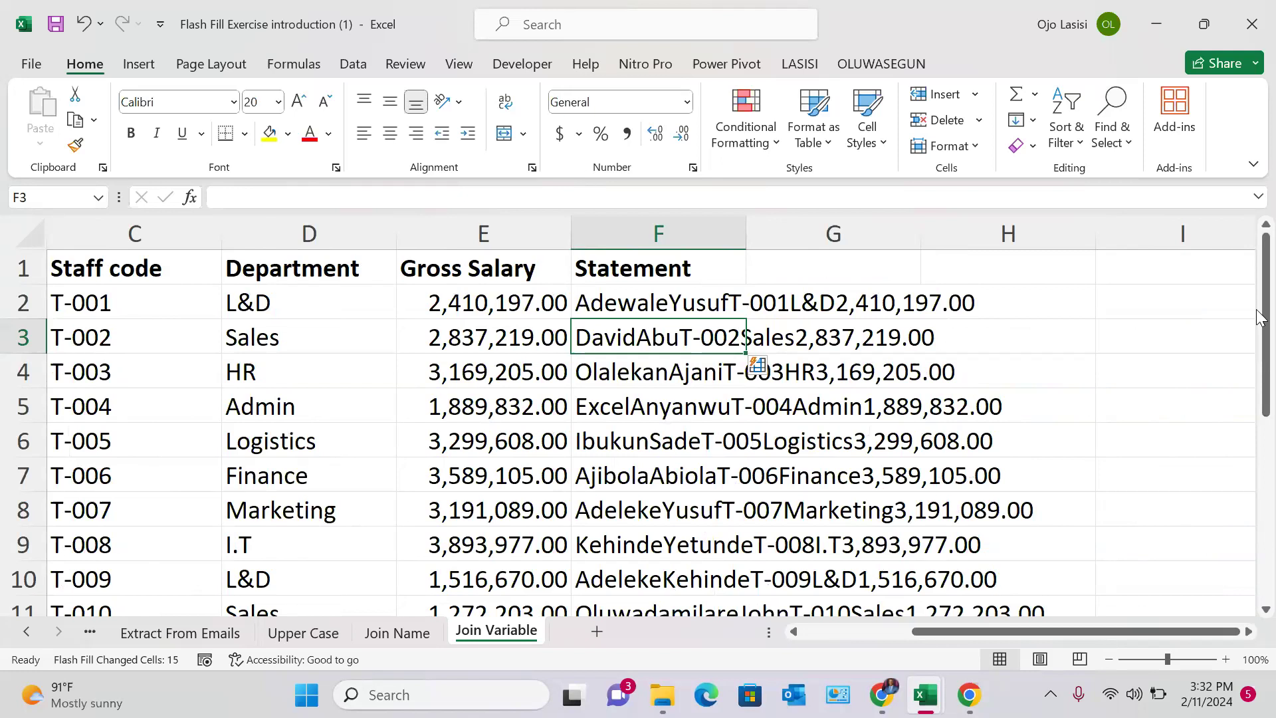
mouse_move(1265, 312)
left_mouse_down()
mouse_move(1271, 514)
mouse_move(1269, 316)
left_mouse_up()
left_click(679, 306)
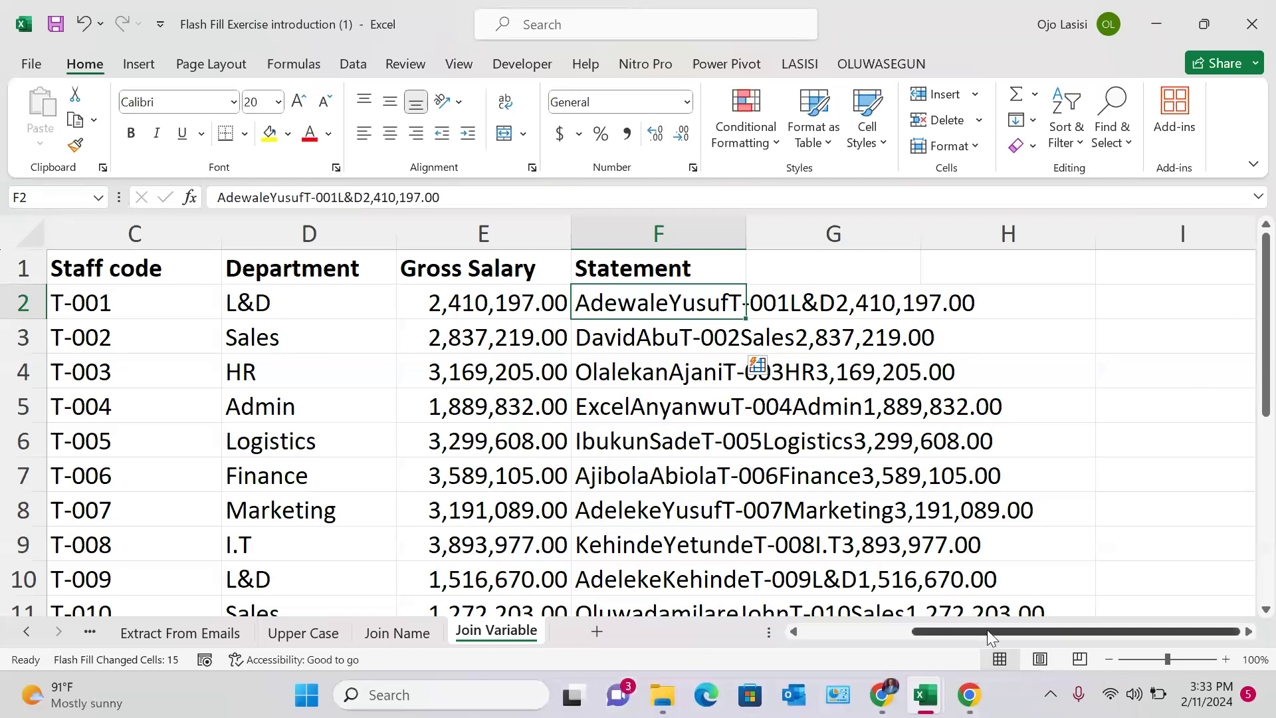
left_click_drag(990, 627, 990, 628)
left_click_drag(988, 629, 855, 627)
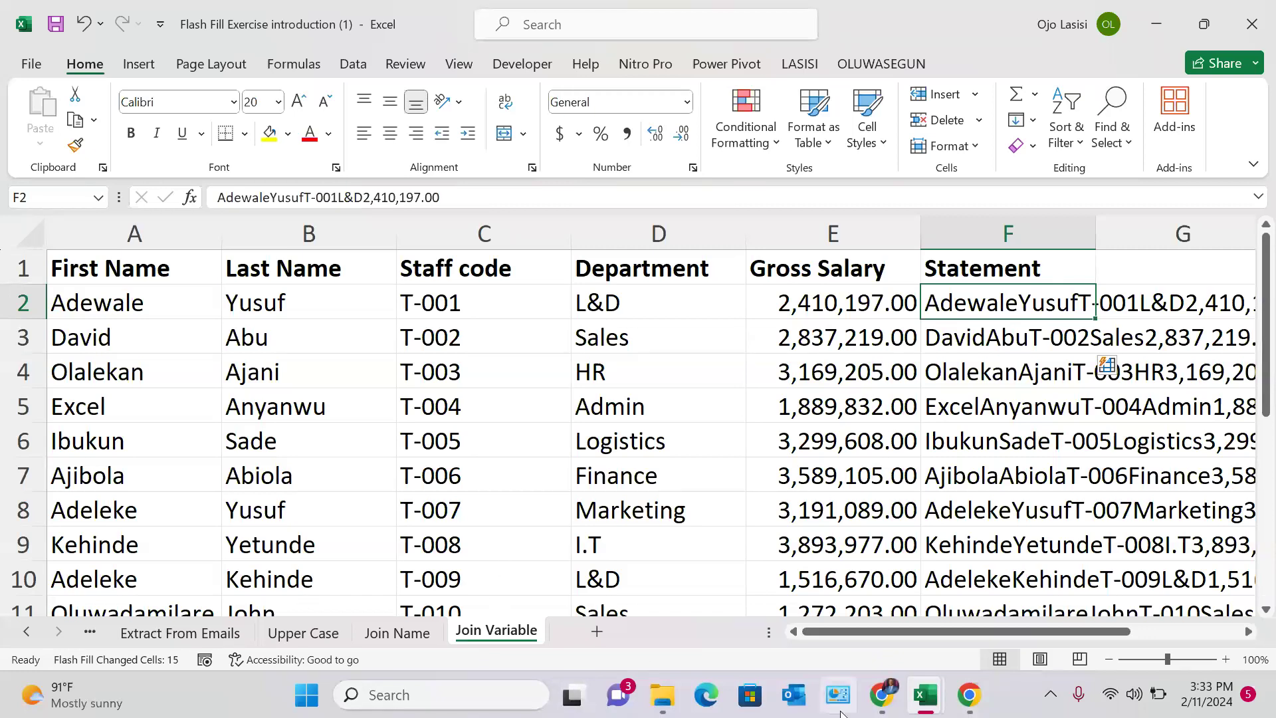
Step: Switch to the Zoom meeting in Chrome and open the meeting chat to read the participants' messages
mouse_move(879, 698)
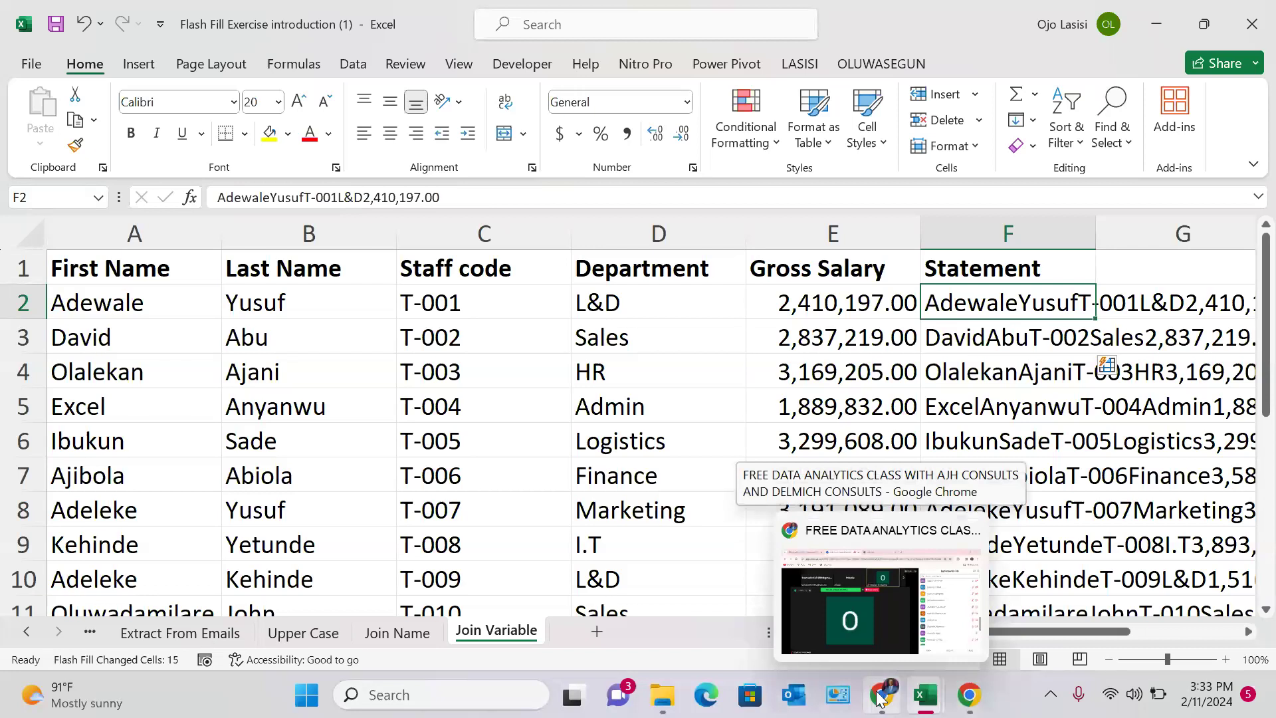
left_click(881, 698)
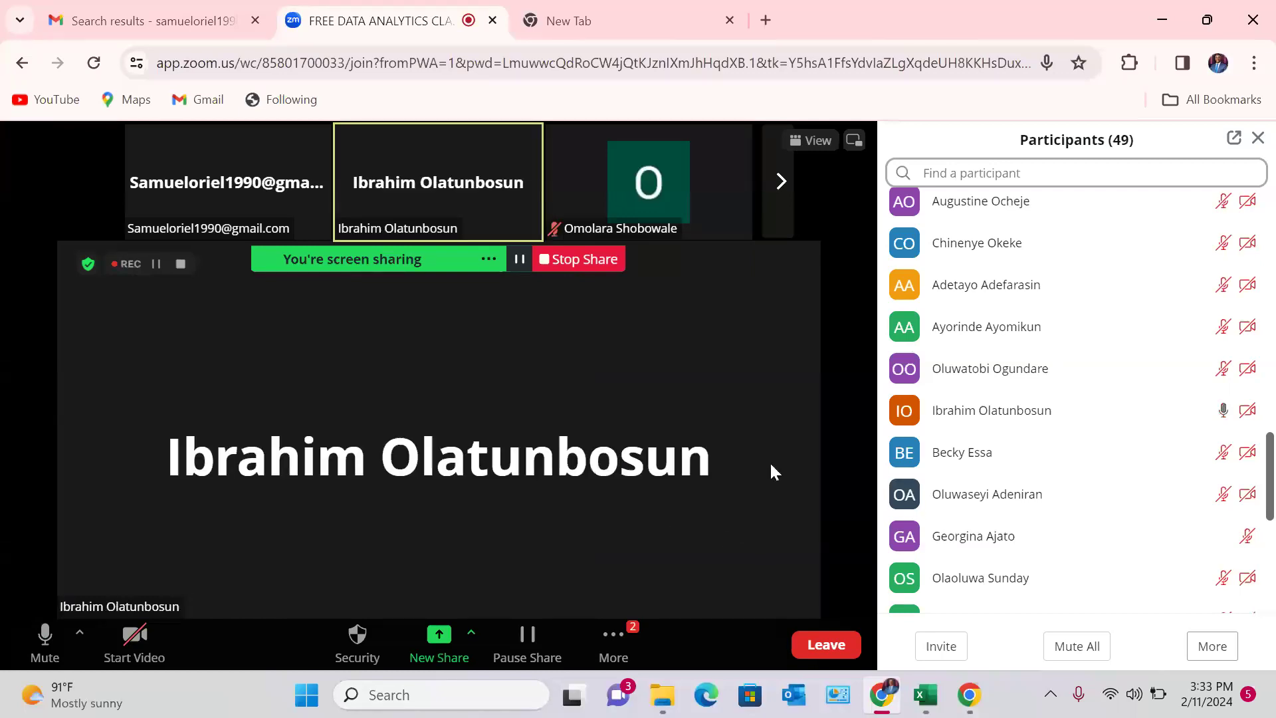
left_click(613, 639)
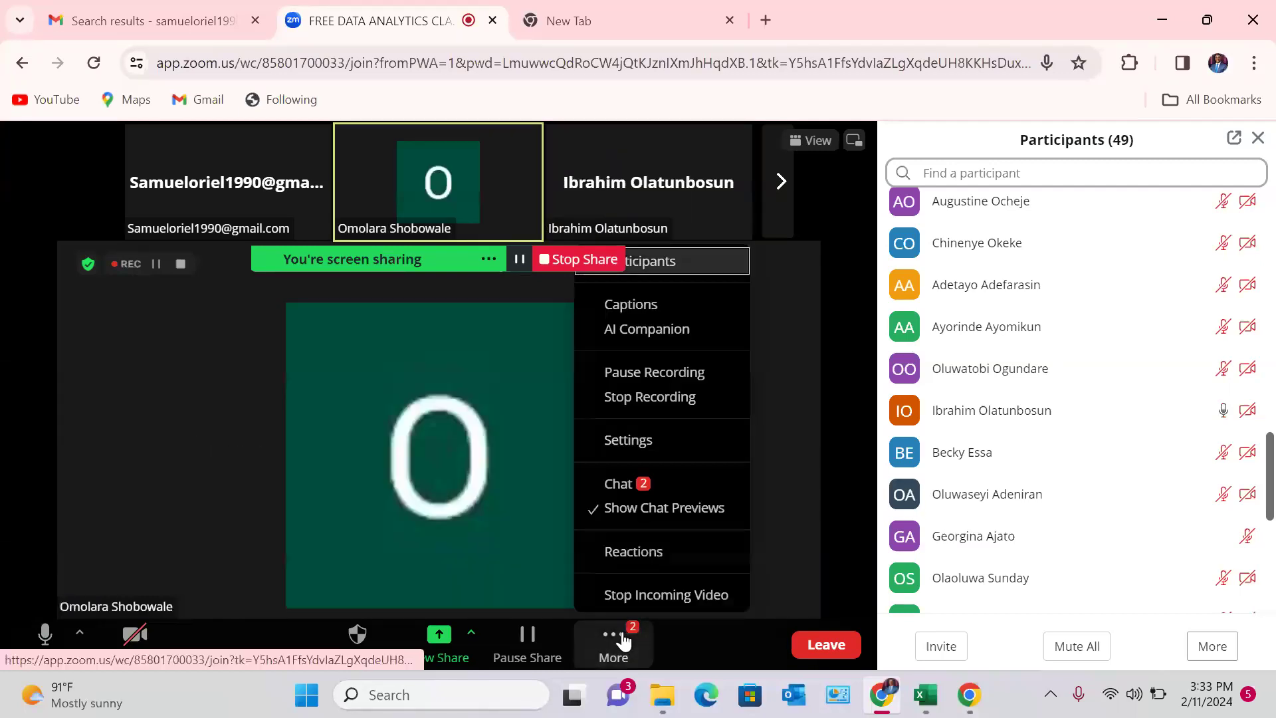
left_click(685, 489)
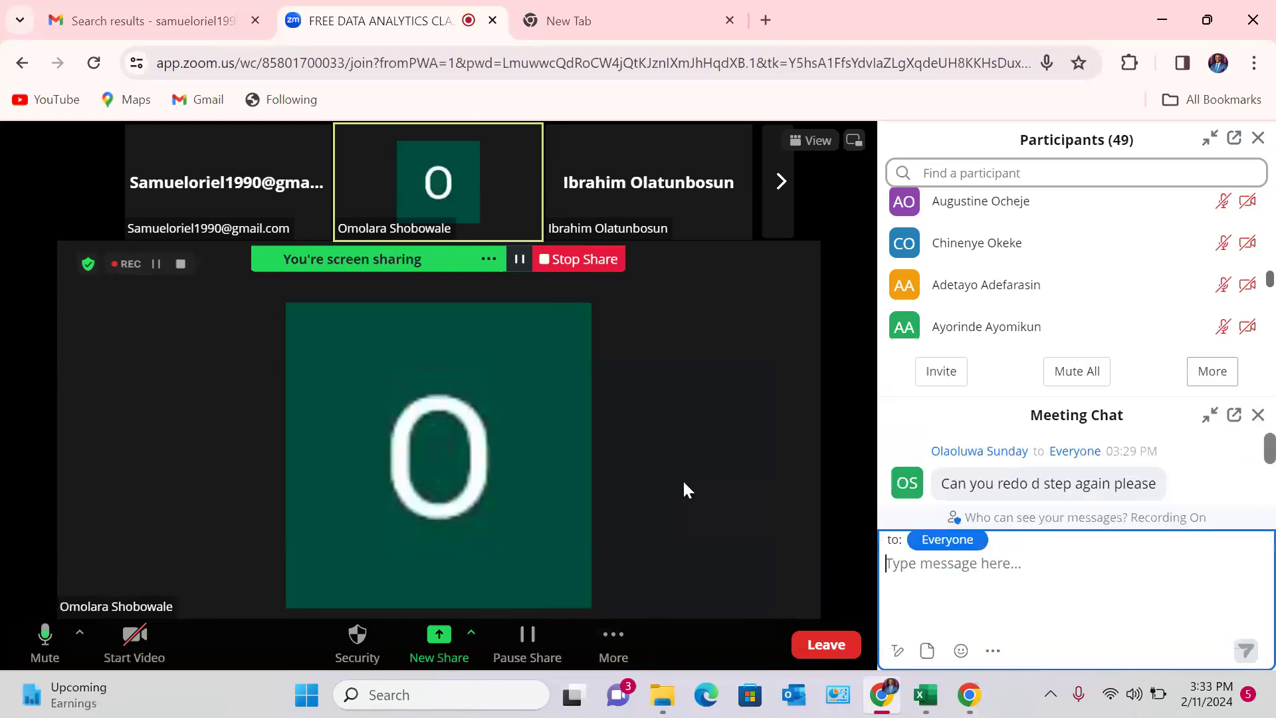
left_click_drag(1272, 442, 1156, 585)
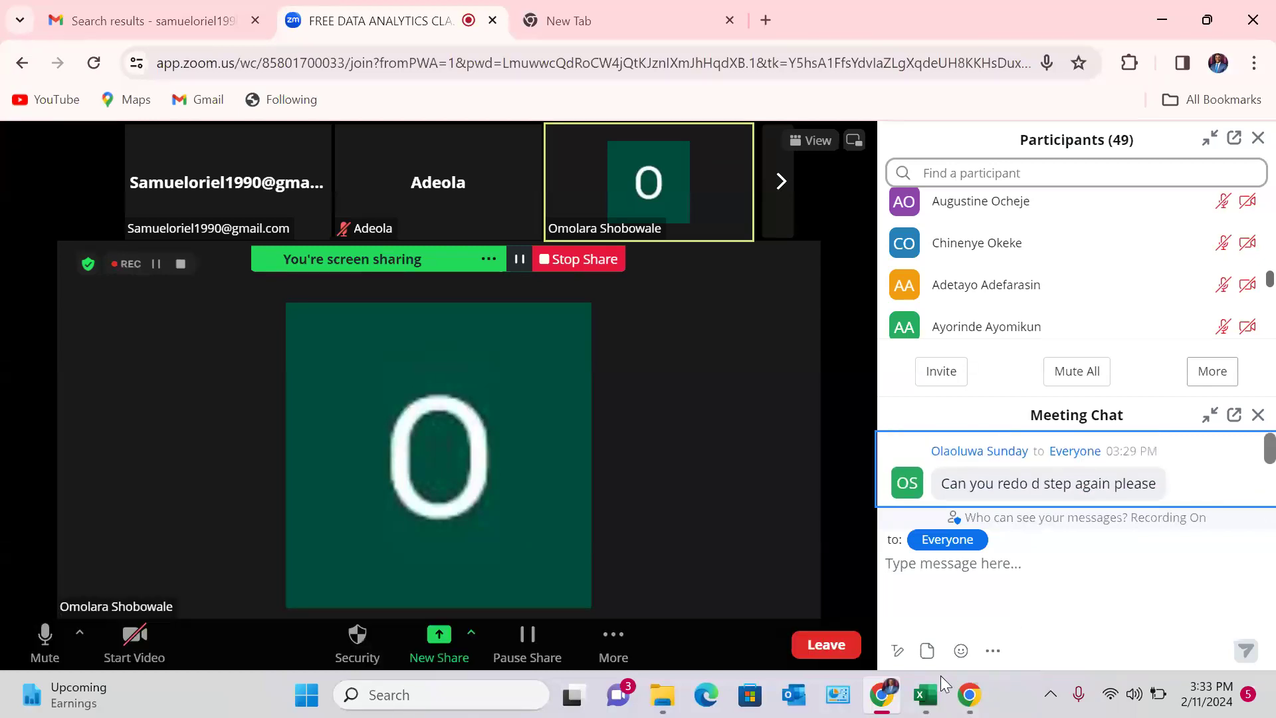
Step: Switch back to the Flash Fill Exercise workbook in Excel and review the Statement column beside the source columns
mouse_move(933, 702)
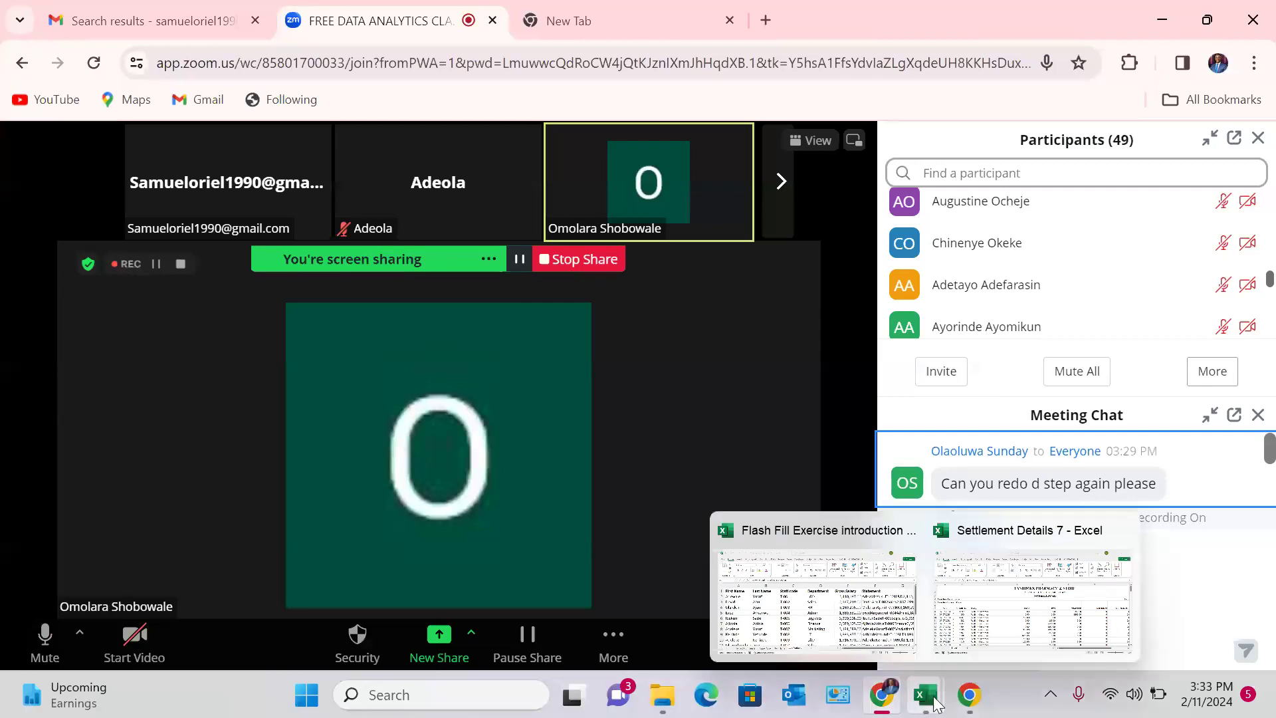
left_click(881, 621)
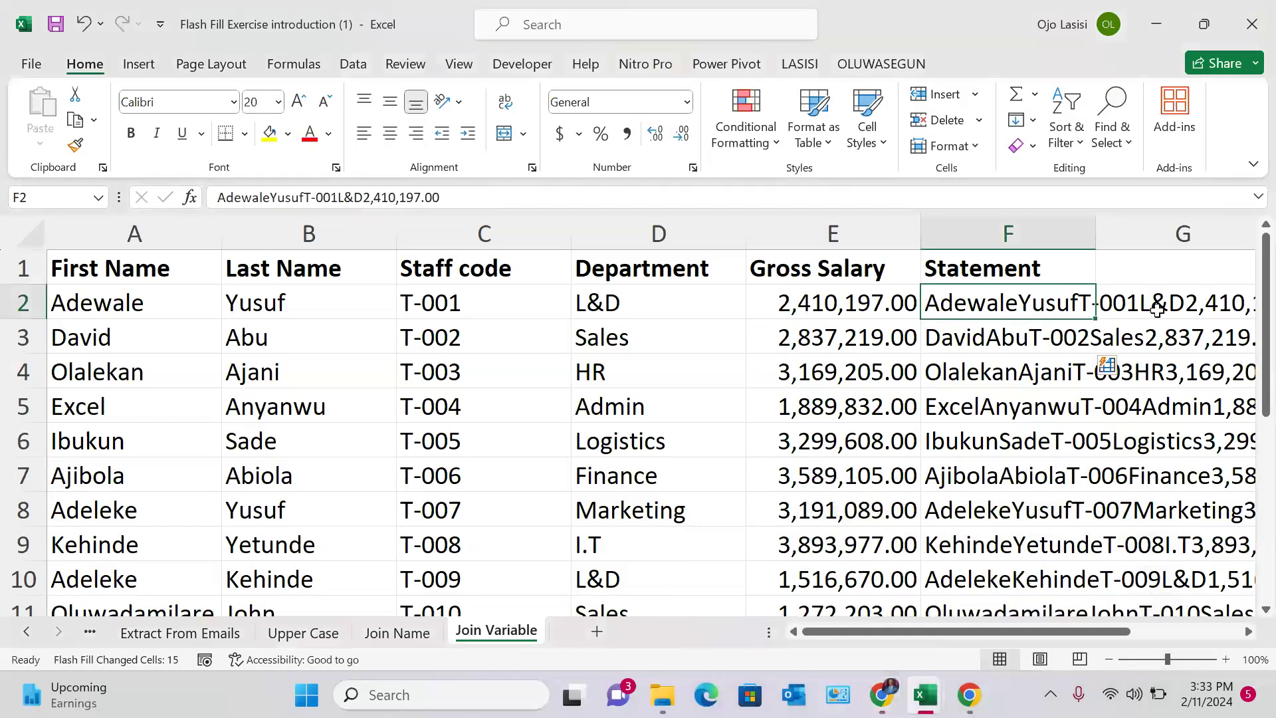
mouse_move(1103, 630)
left_mouse_down()
mouse_move(1187, 638)
mouse_move(1098, 608)
left_mouse_up()
left_click_drag(970, 634, 1127, 495)
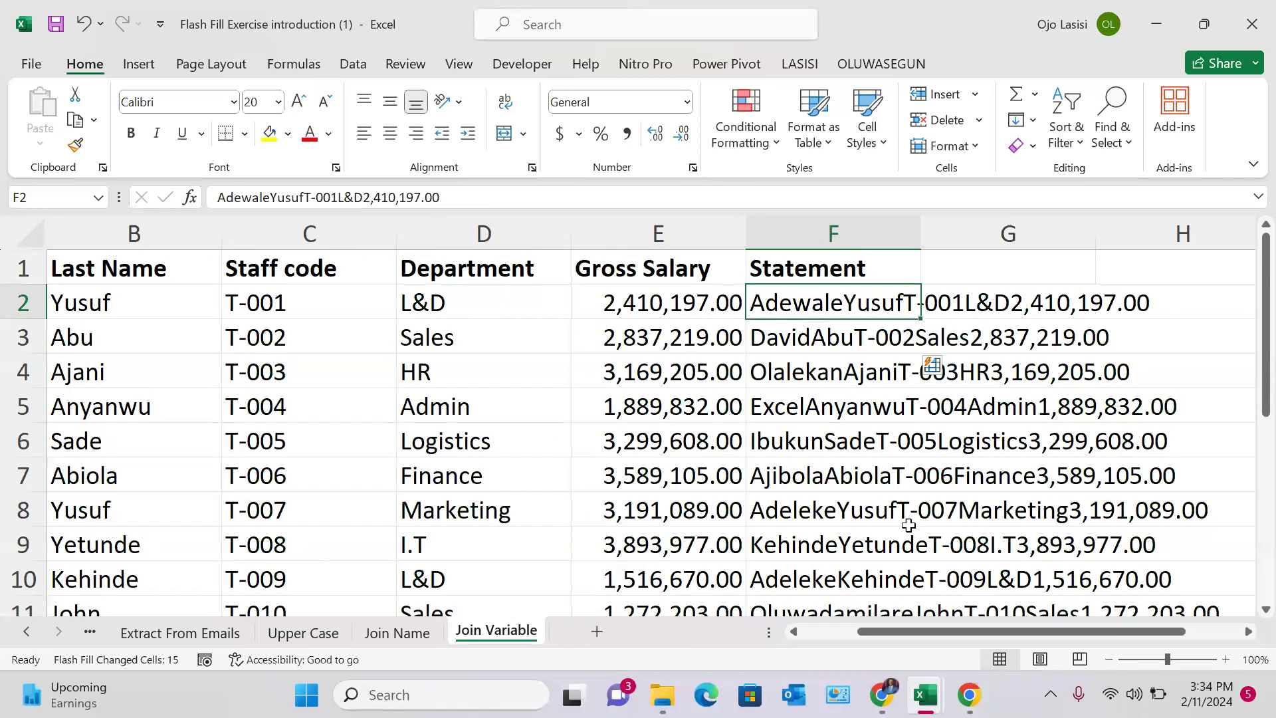
mouse_move(926, 631)
left_mouse_down()
mouse_move(946, 638)
mouse_move(929, 636)
left_mouse_up()
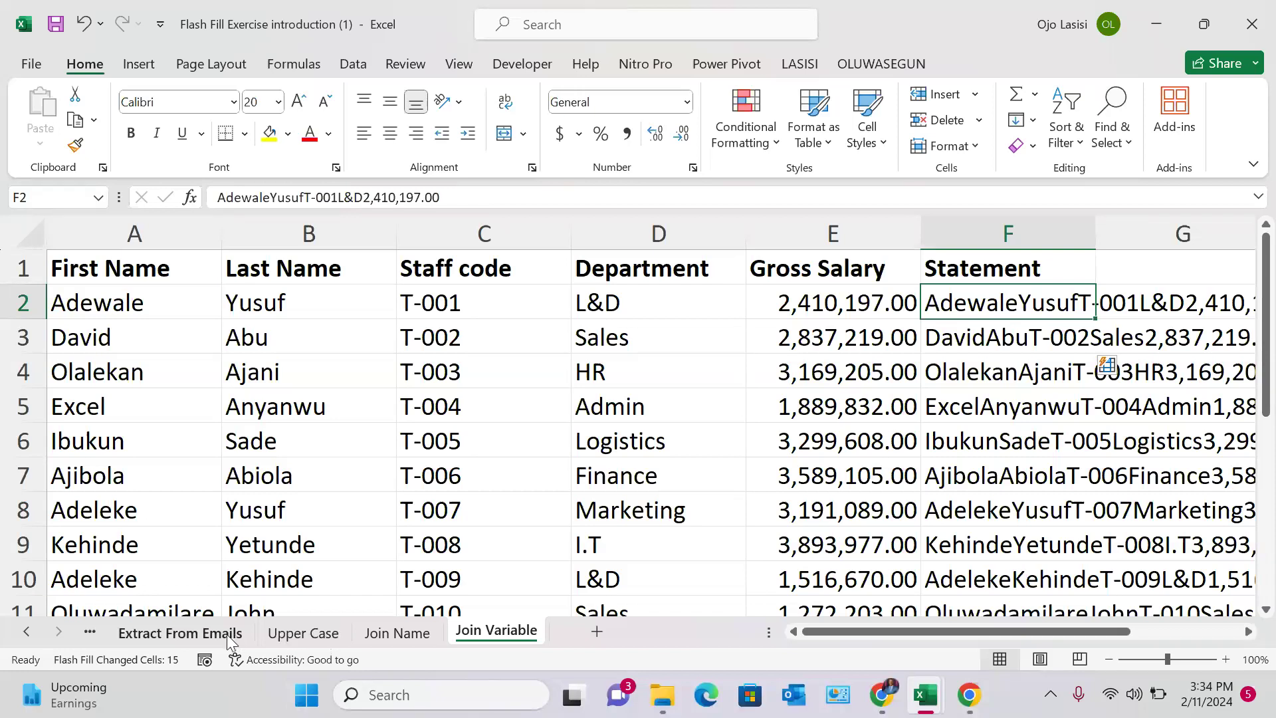
Step: Switch to the Settlement Details 7 workbook and look over its settlement records
mouse_move(915, 679)
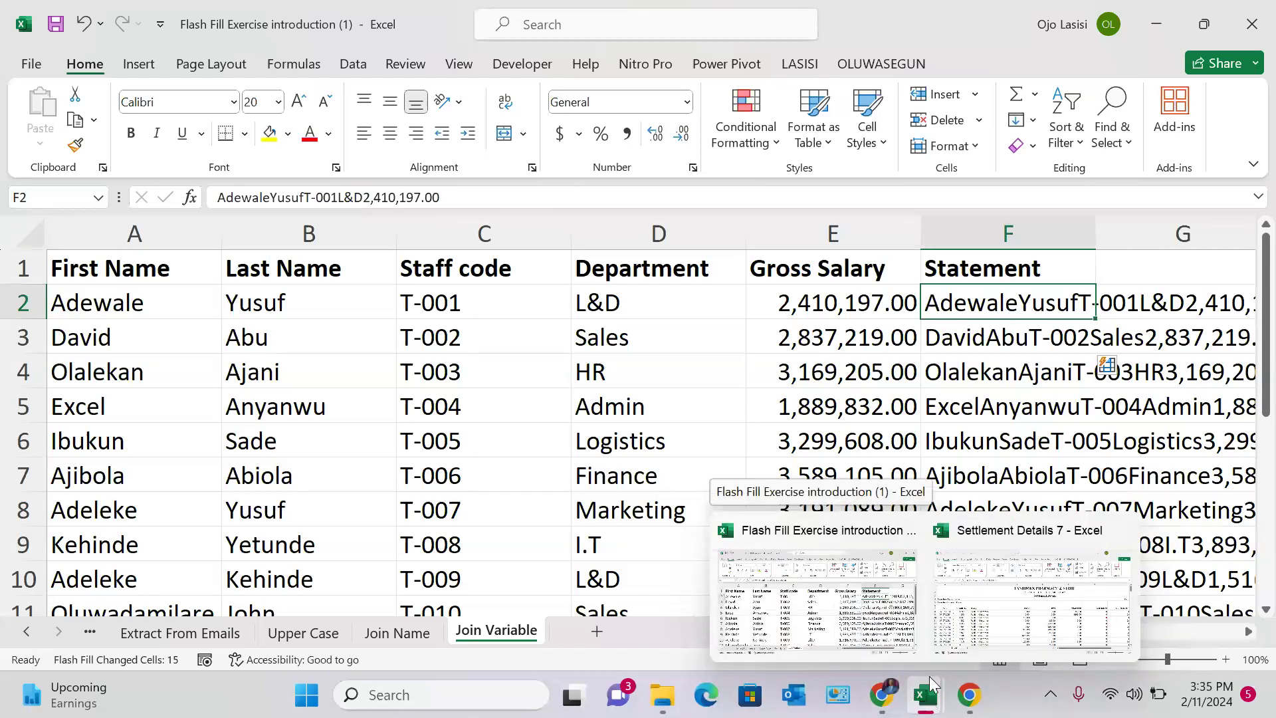
left_click(1030, 612)
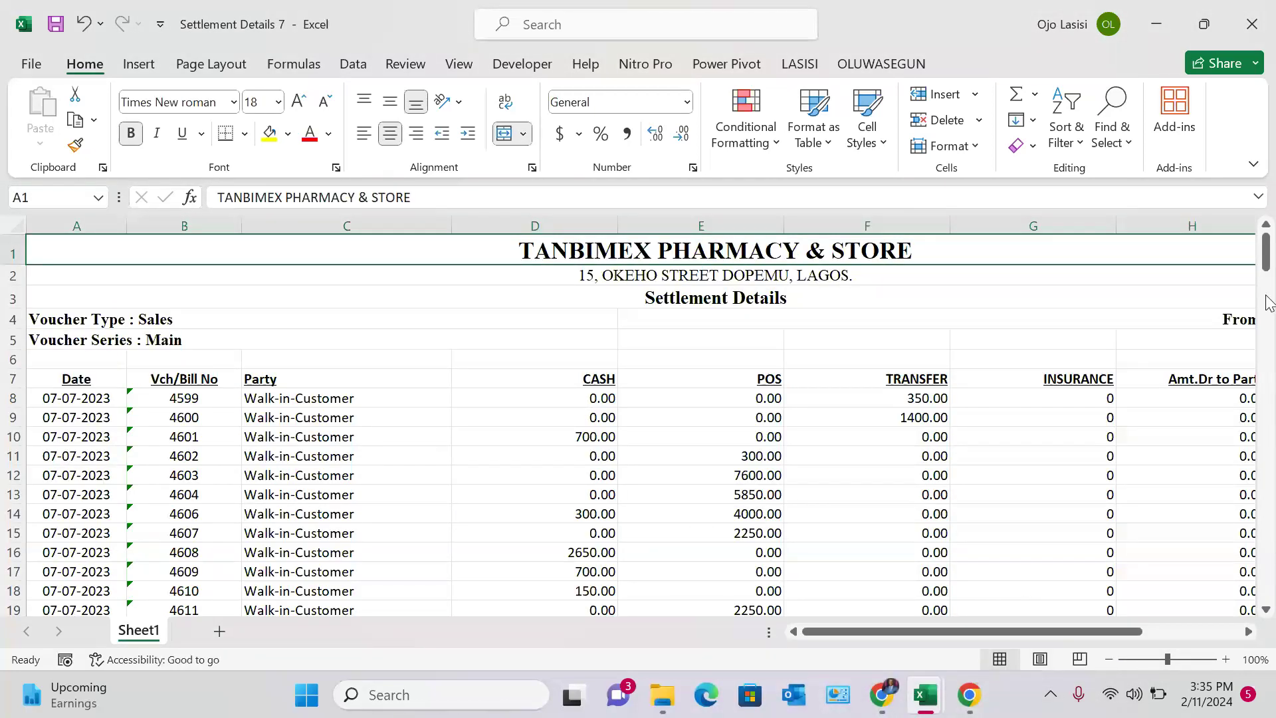
left_click_drag(1266, 268, 1271, 239)
mouse_move(887, 697)
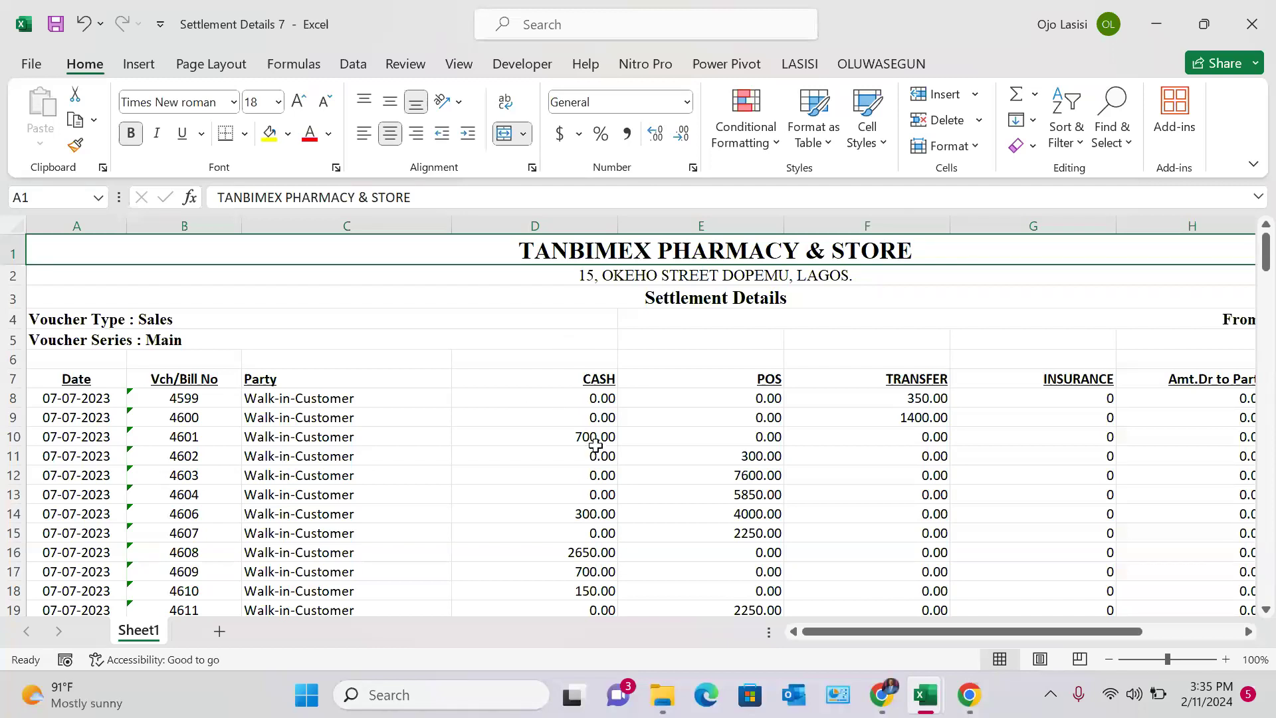
Step: Look through the settlement records from the header rows down to the Totals row
left_click_drag(1266, 263, 1274, 618)
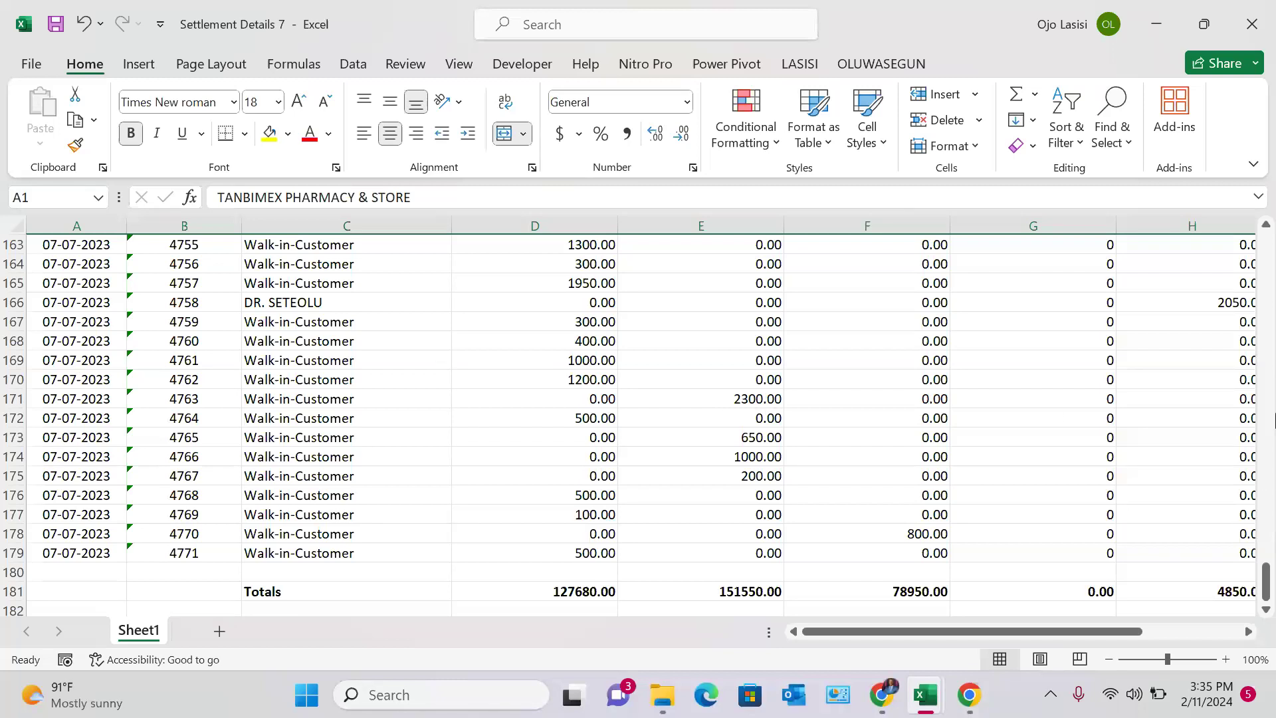
mouse_move(1264, 574)
left_mouse_down()
mouse_move(1269, 249)
mouse_move(1272, 591)
left_mouse_up()
left_click_drag(1260, 581, 1271, 582)
left_click_drag(1267, 598, 1273, 298)
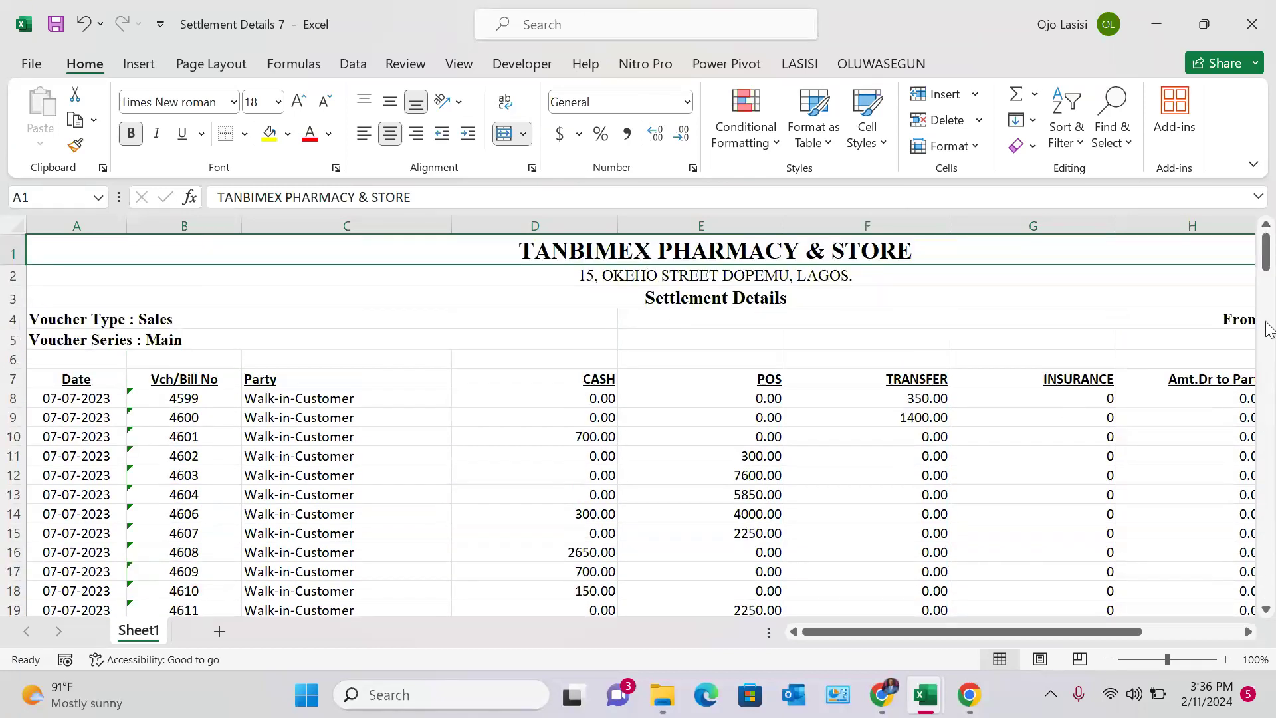
left_click_drag(1266, 256, 1273, 607)
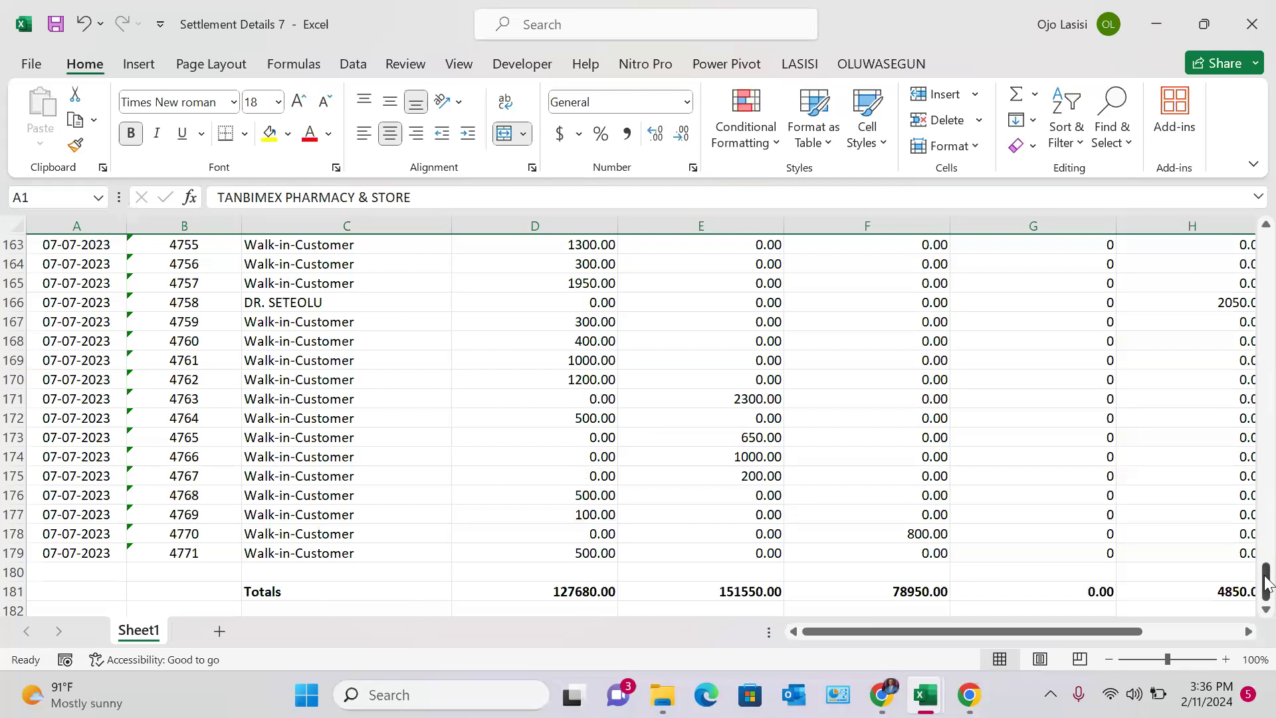
mouse_move(1267, 583)
left_mouse_down()
mouse_move(1269, 233)
mouse_move(1269, 571)
left_mouse_up()
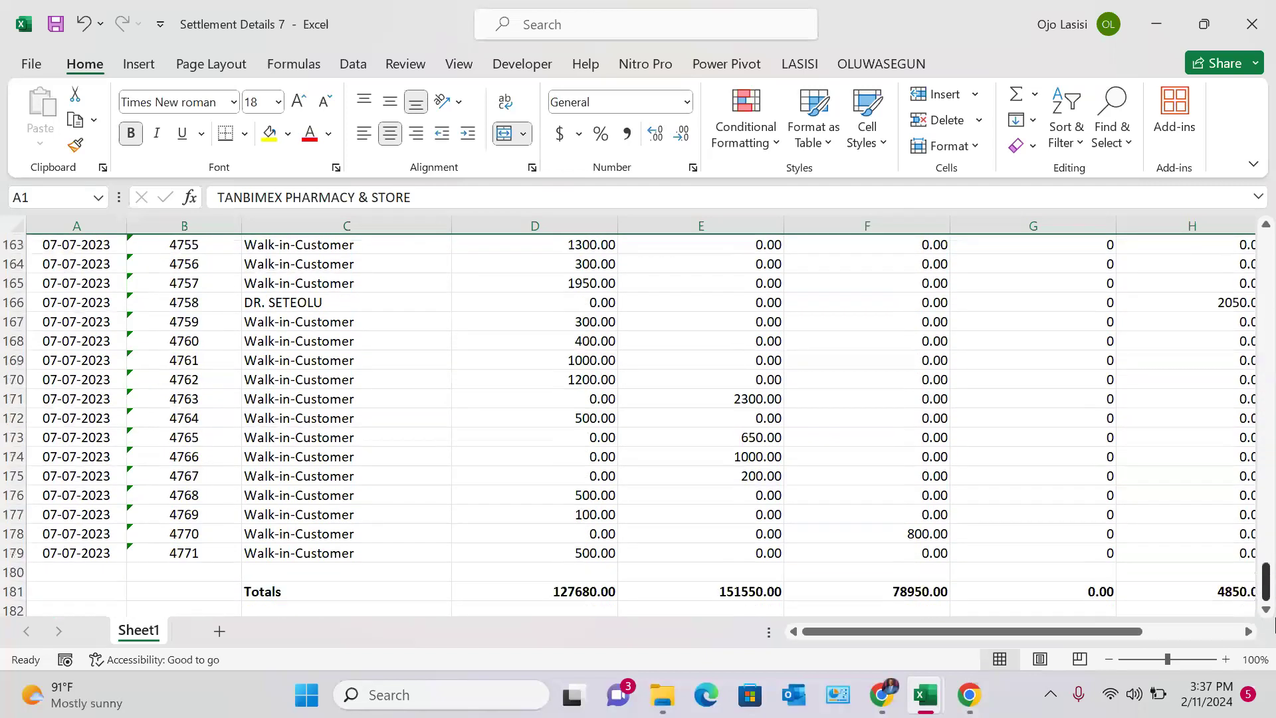
Step: Label cell C180 above the Totals row with a person's surname followed by "total"
left_click(264, 573)
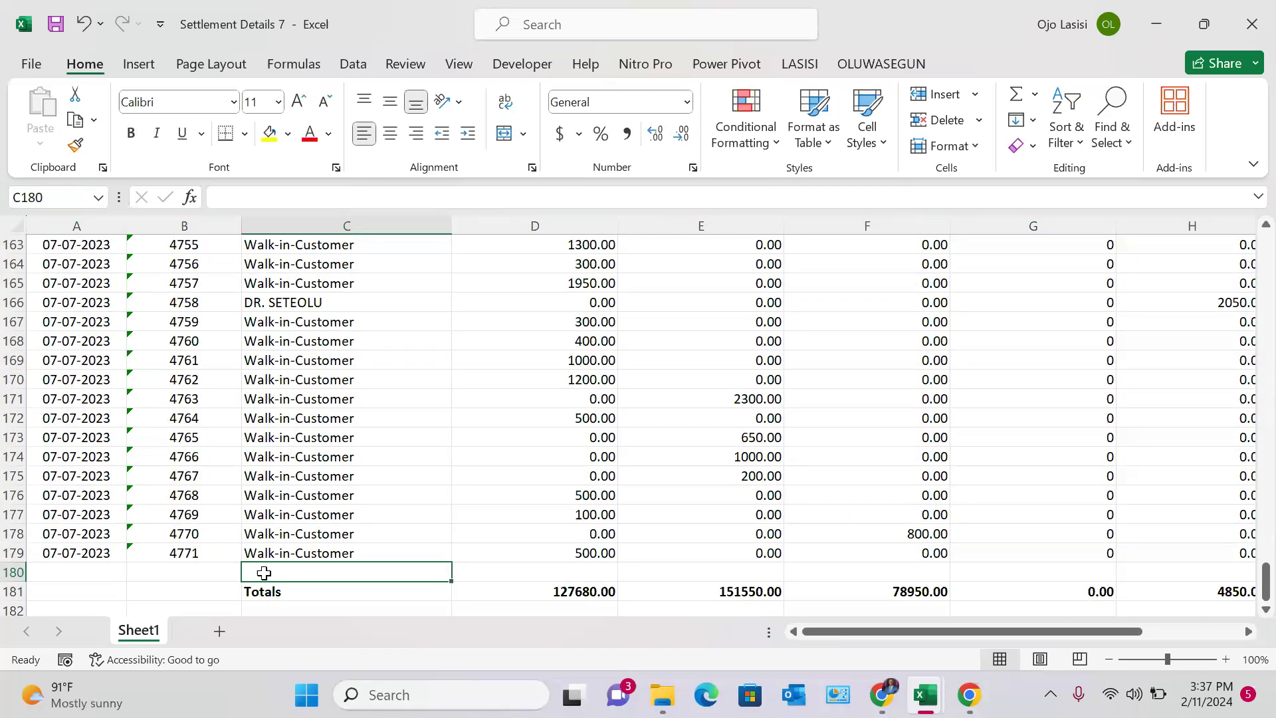
key("BackSpace")
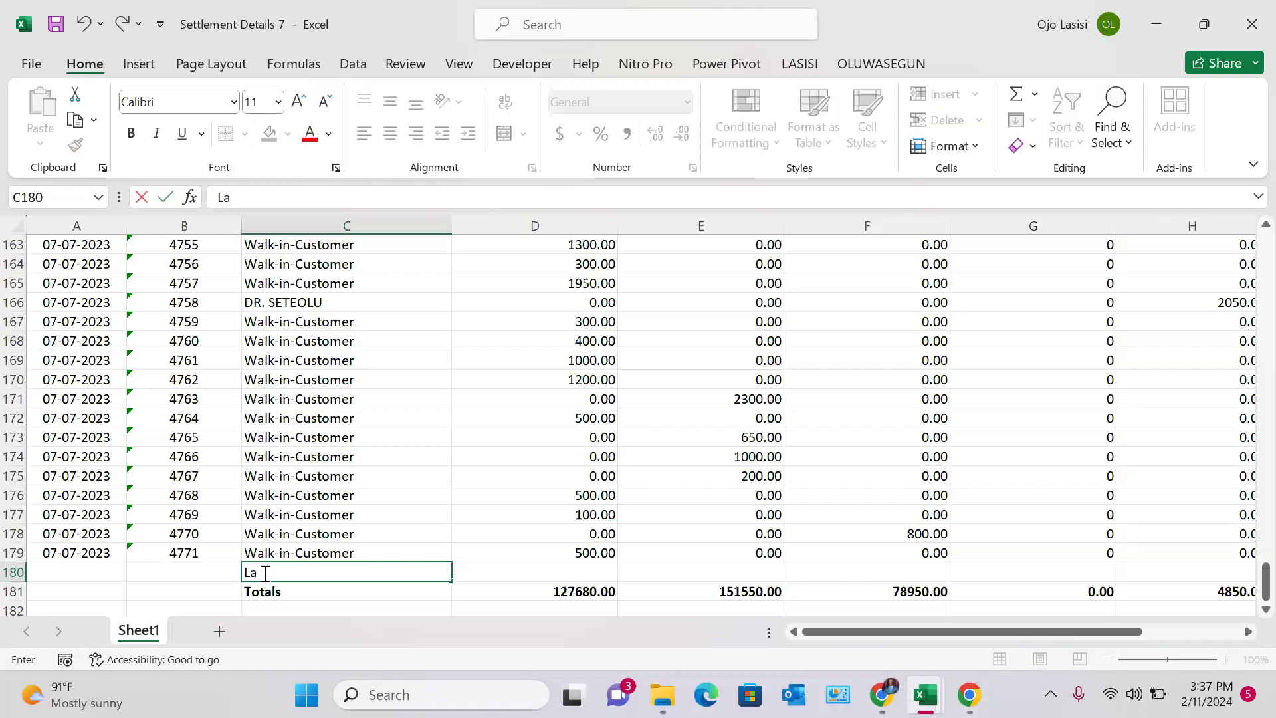
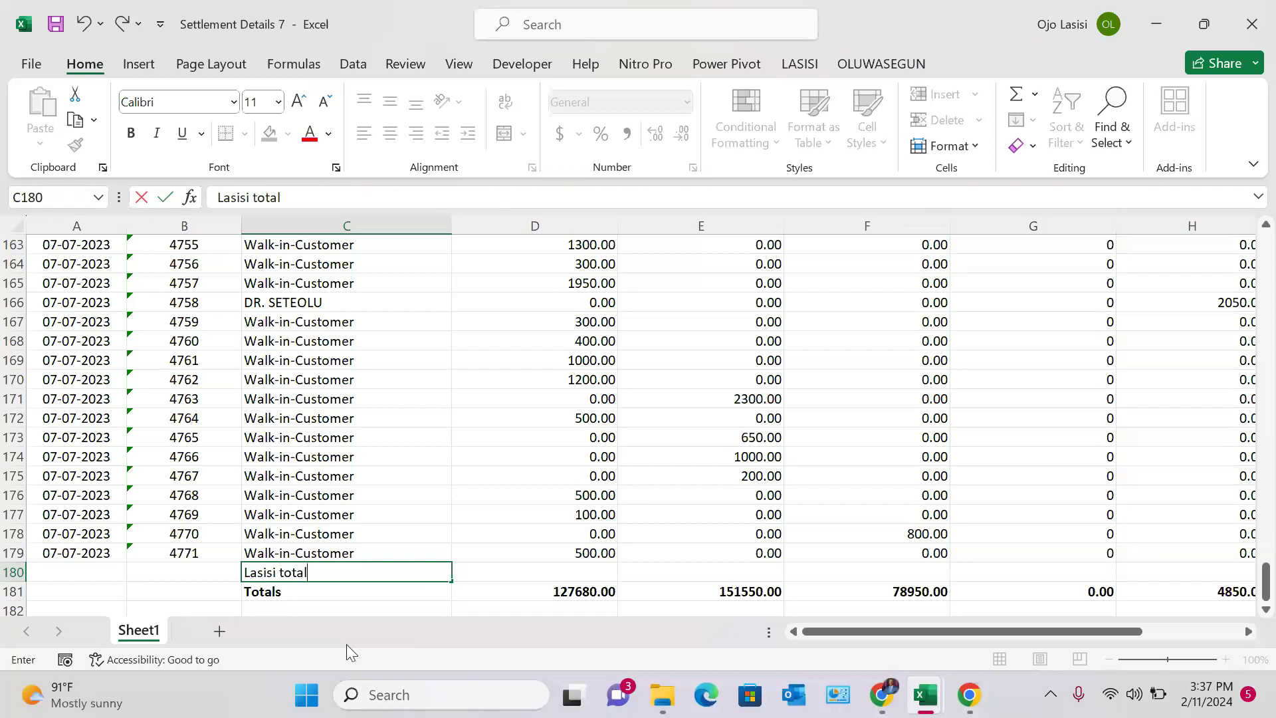
Step: Prefix the "Totals" label in C181 with a person's first name and a space
left_click(301, 592)
double_click(301, 592)
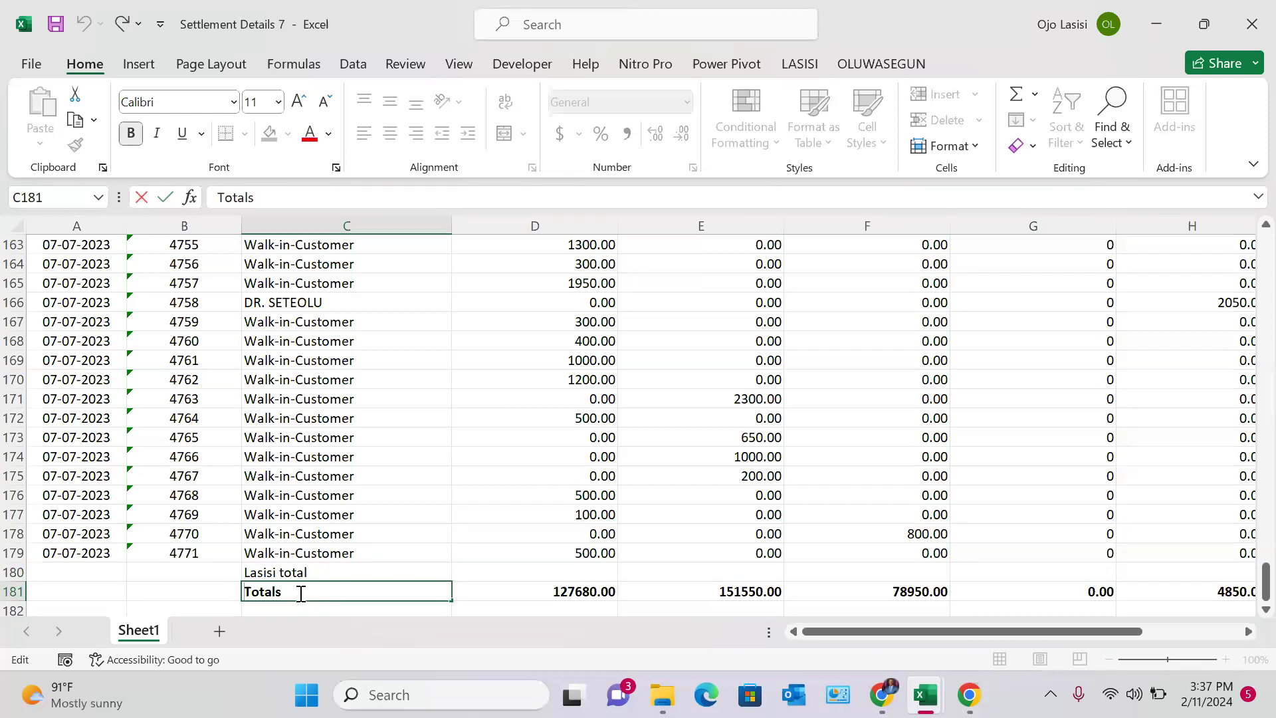
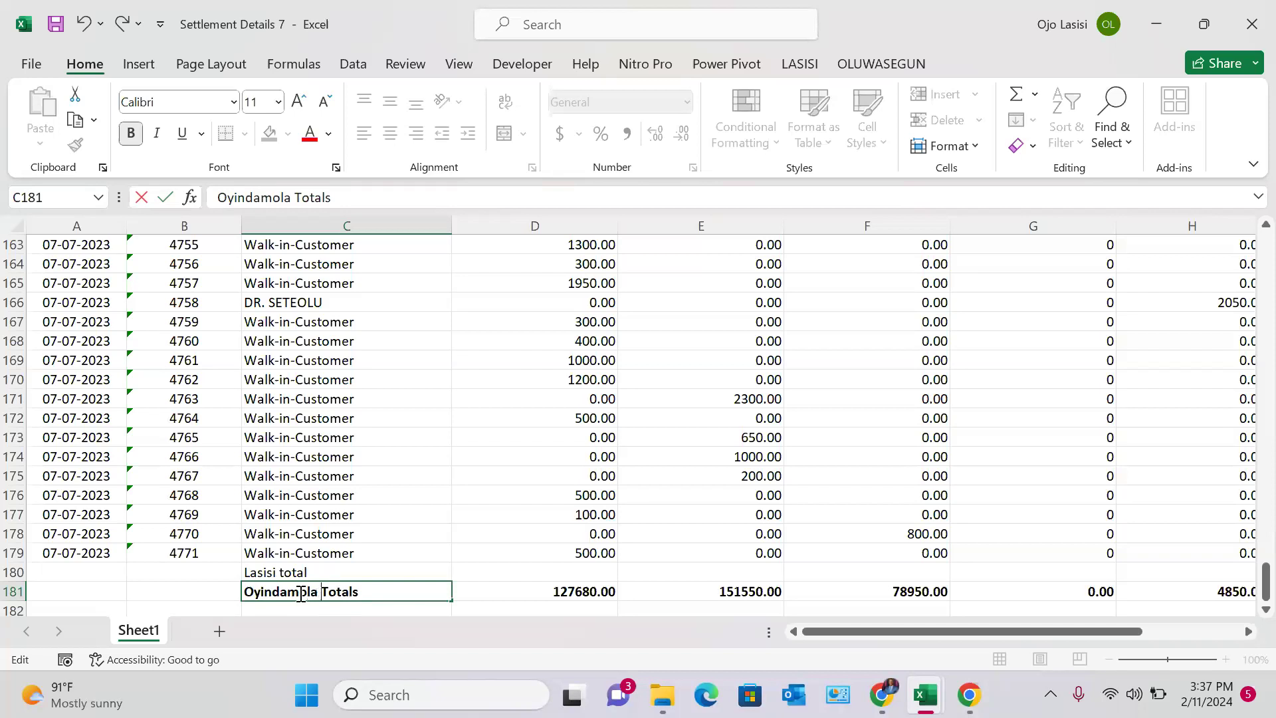
Step: Bold the new total label in C180 and select the CASH cell D180 beside it
left_click(308, 569)
key("ctrl+b")
left_click(388, 589)
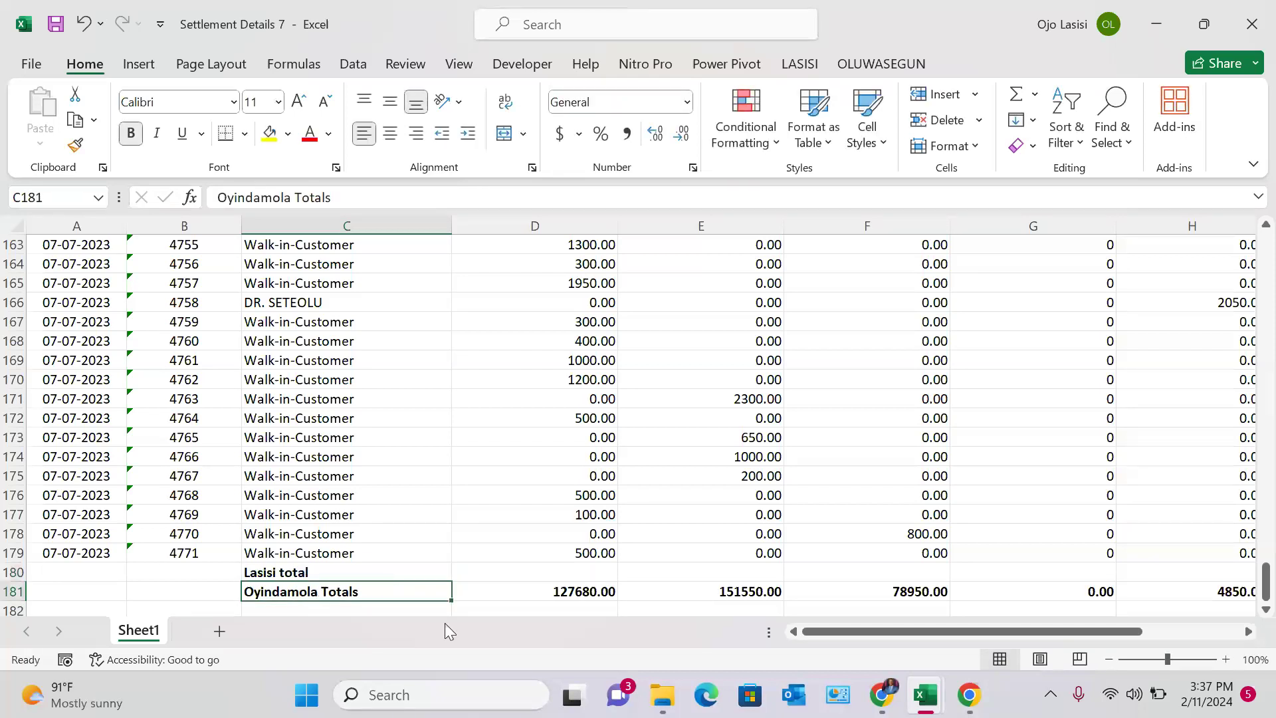
left_click(536, 569)
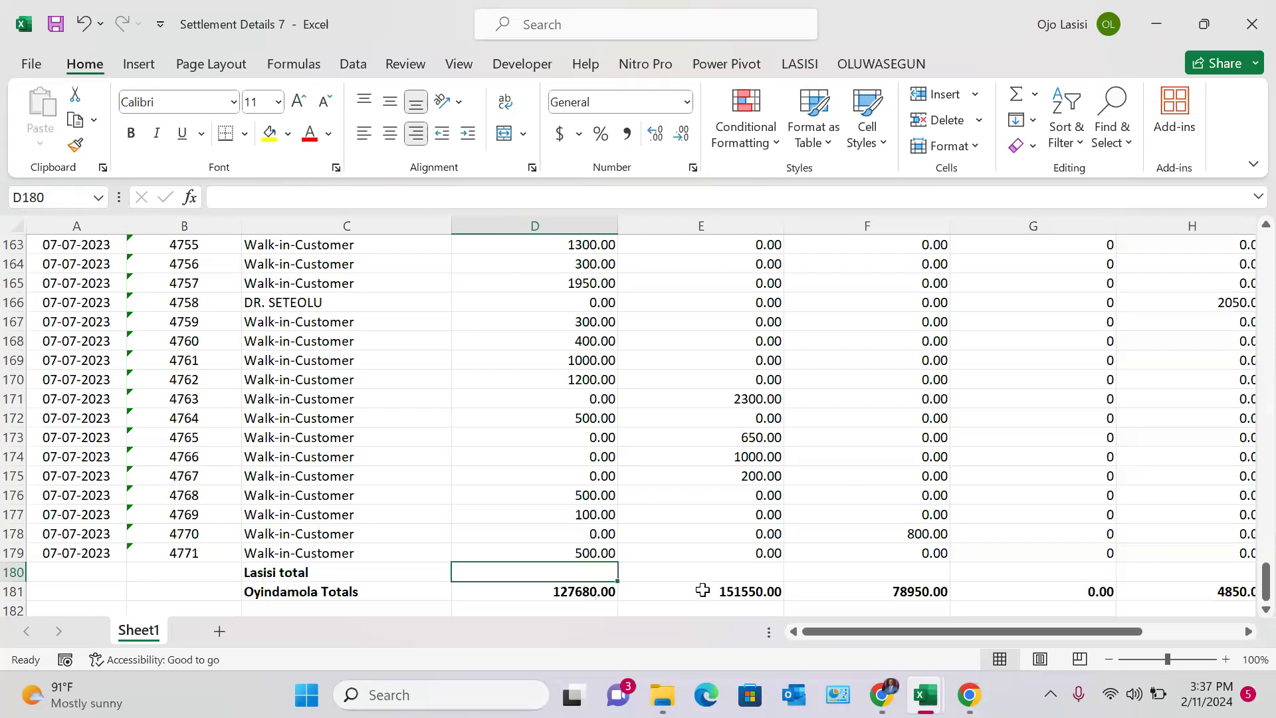
Step: Switch to the Zoom meeting in Chrome, mute the microphone and unmute it again
left_click(882, 698)
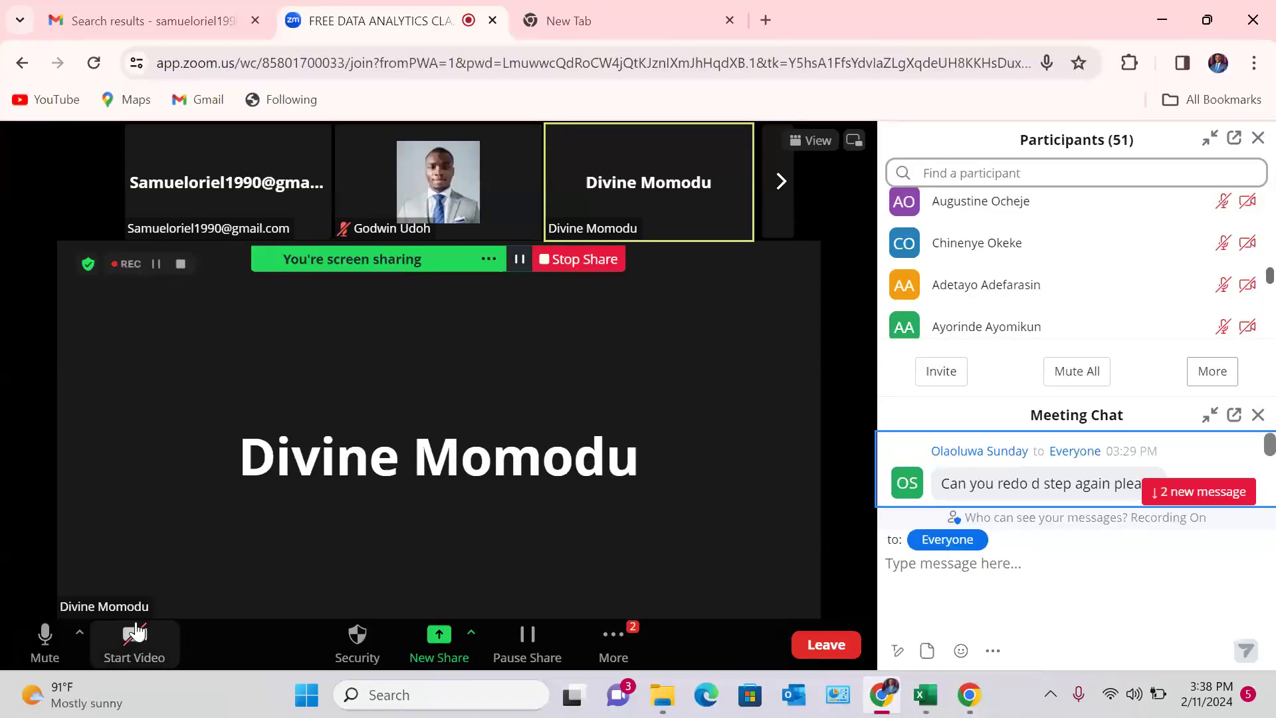
left_click(48, 657)
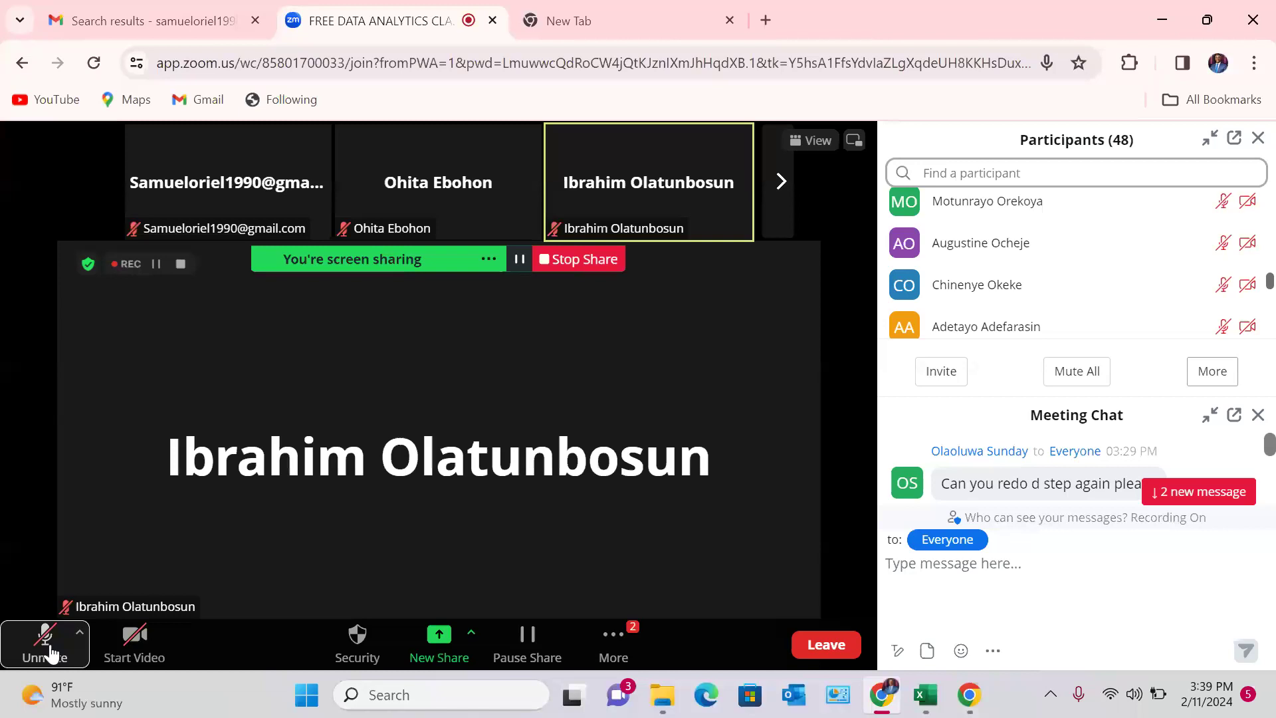
left_click(48, 651)
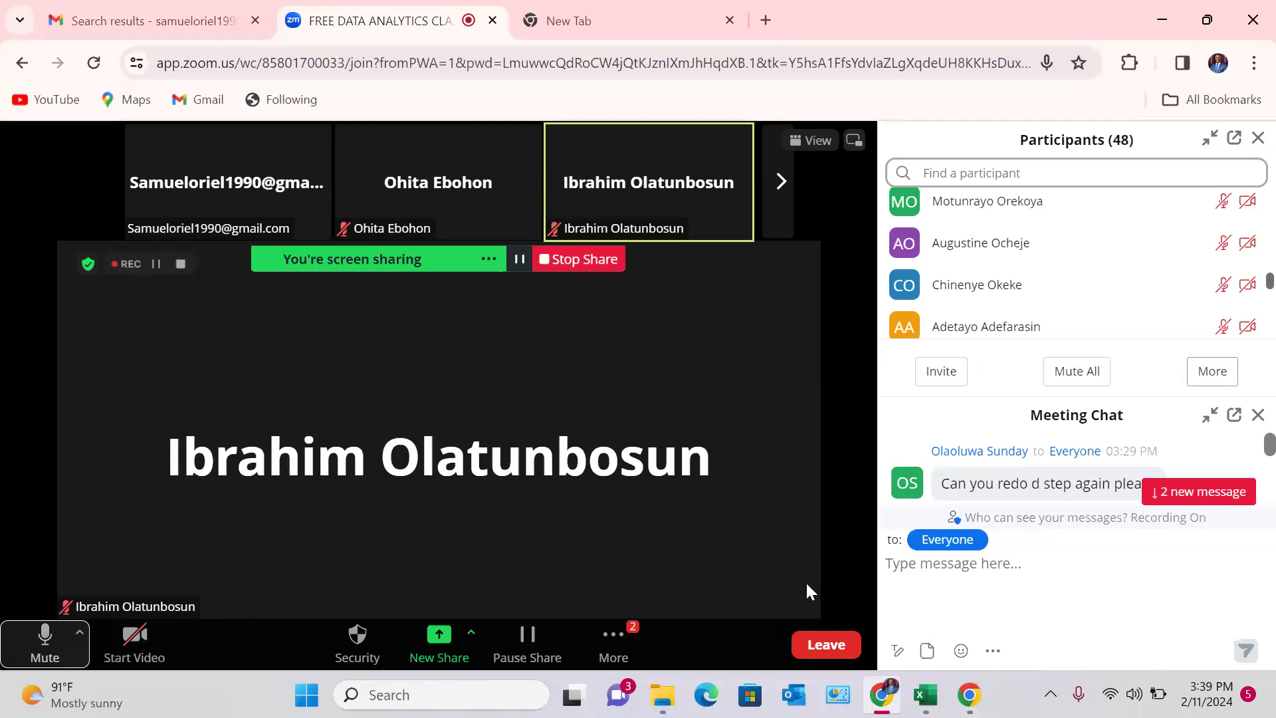
mouse_move(927, 696)
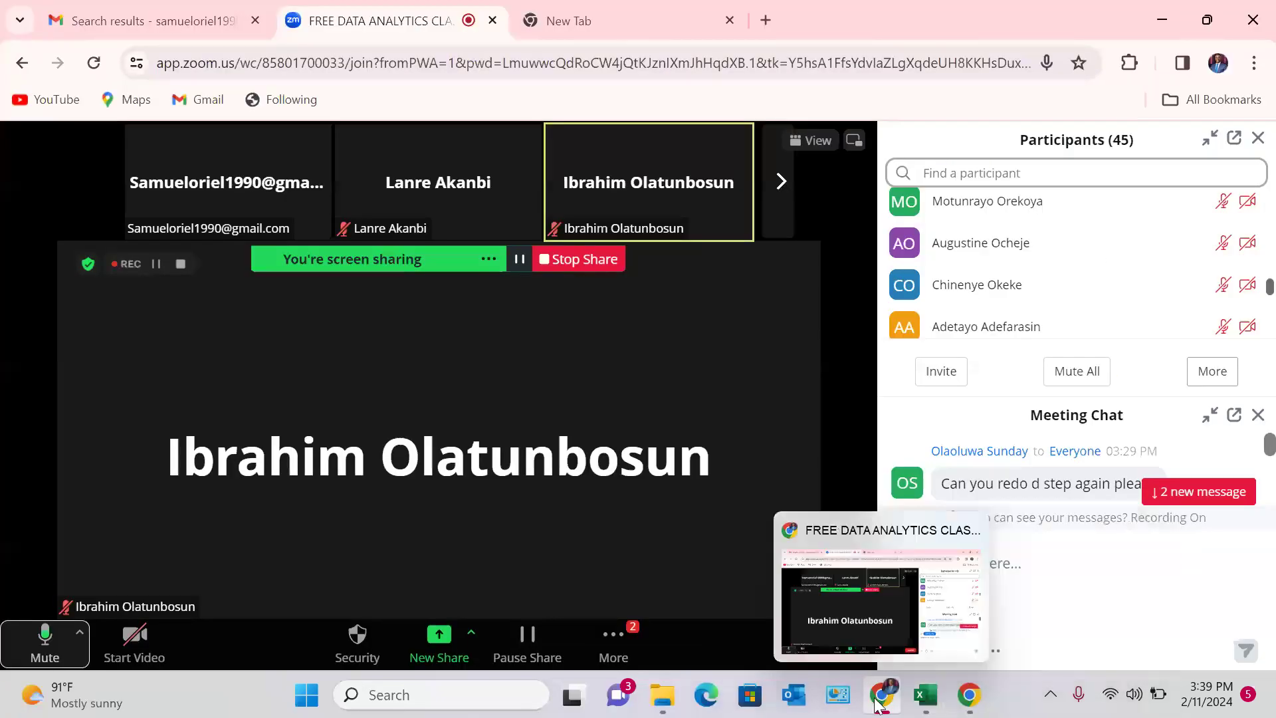
left_click(878, 695)
left_click(879, 695)
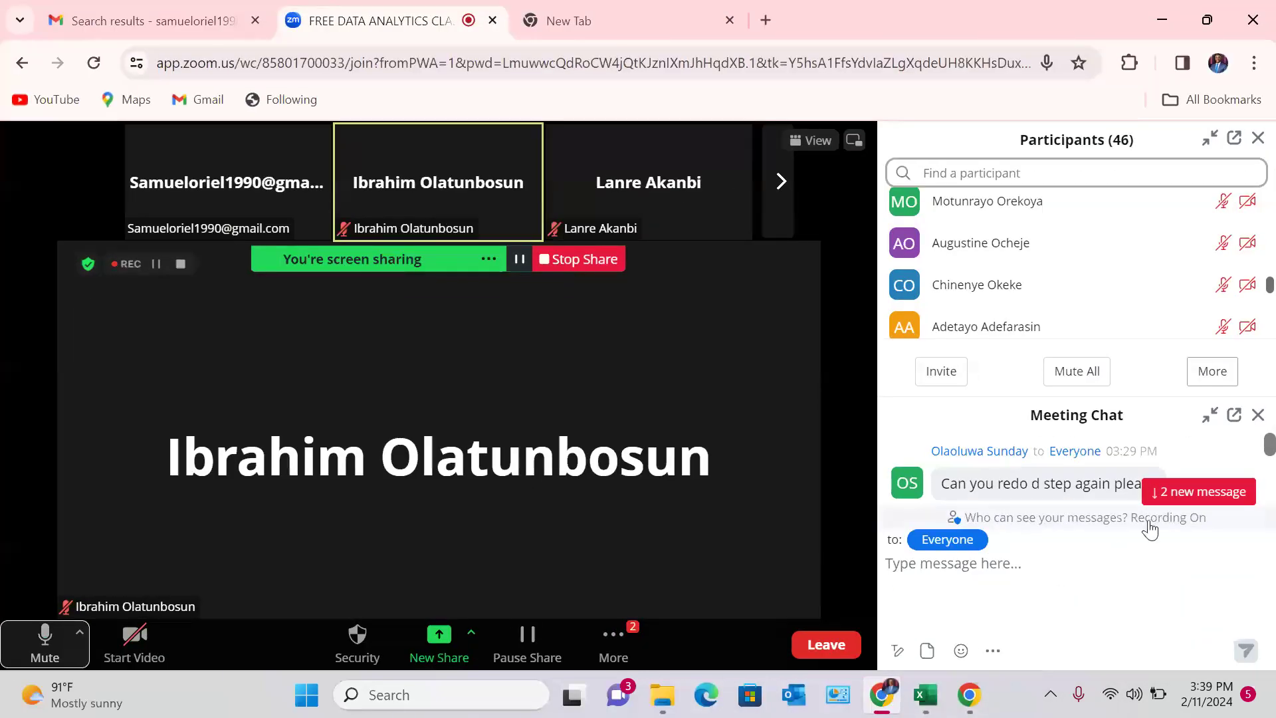
Step: Read through the meeting chat messages and look over the participants list
left_click(1269, 444)
left_click_drag(1269, 444, 1270, 463)
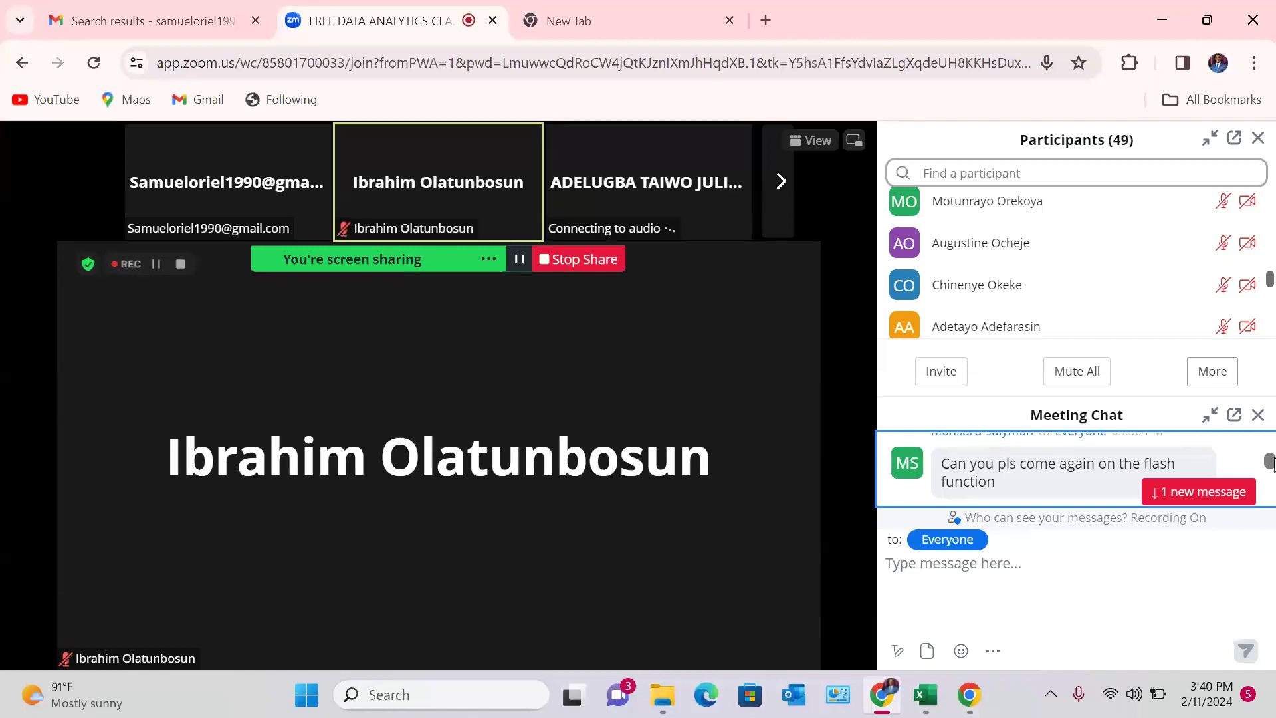
left_click_drag(1274, 458, 1275, 472)
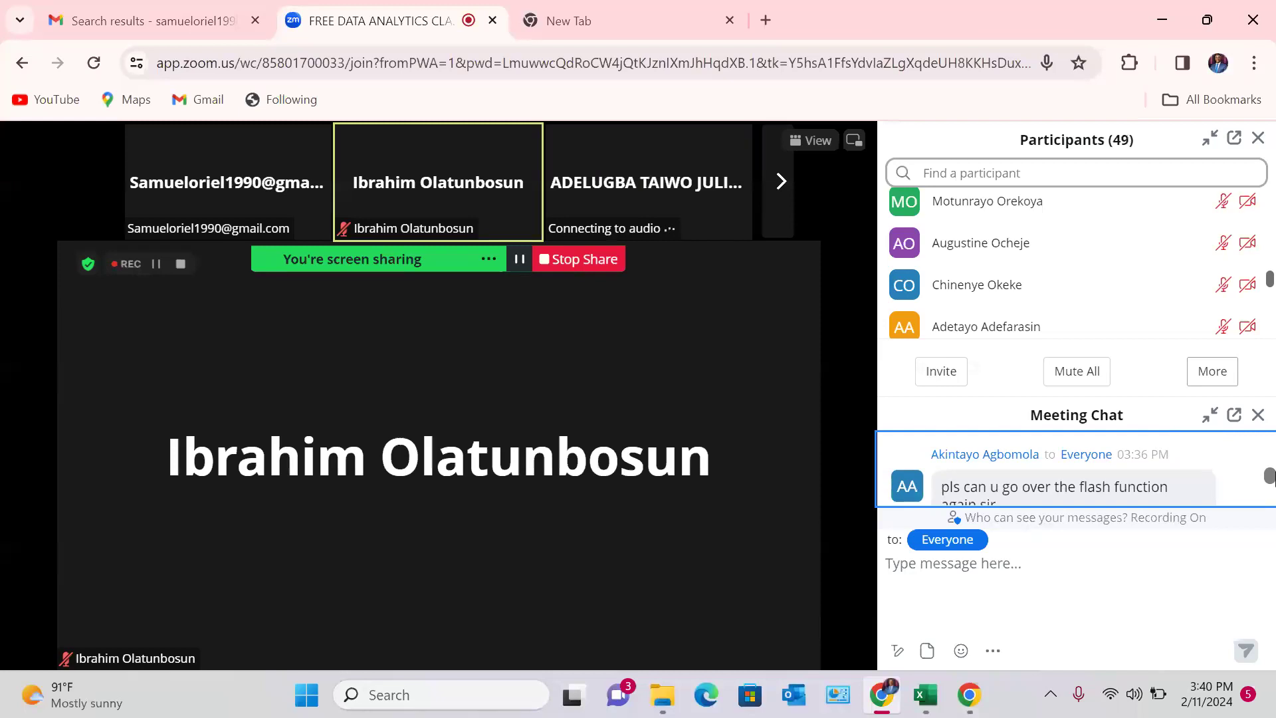
left_click_drag(1271, 476, 1269, 497)
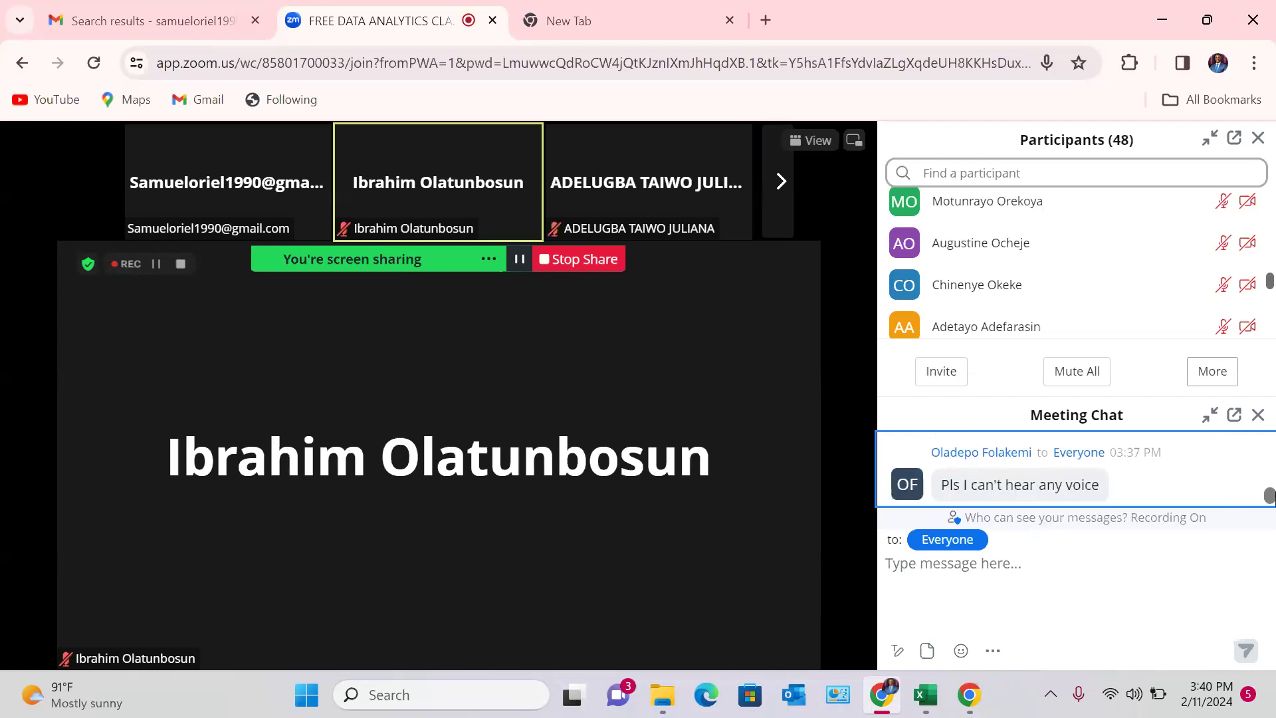
mouse_move(470, 484)
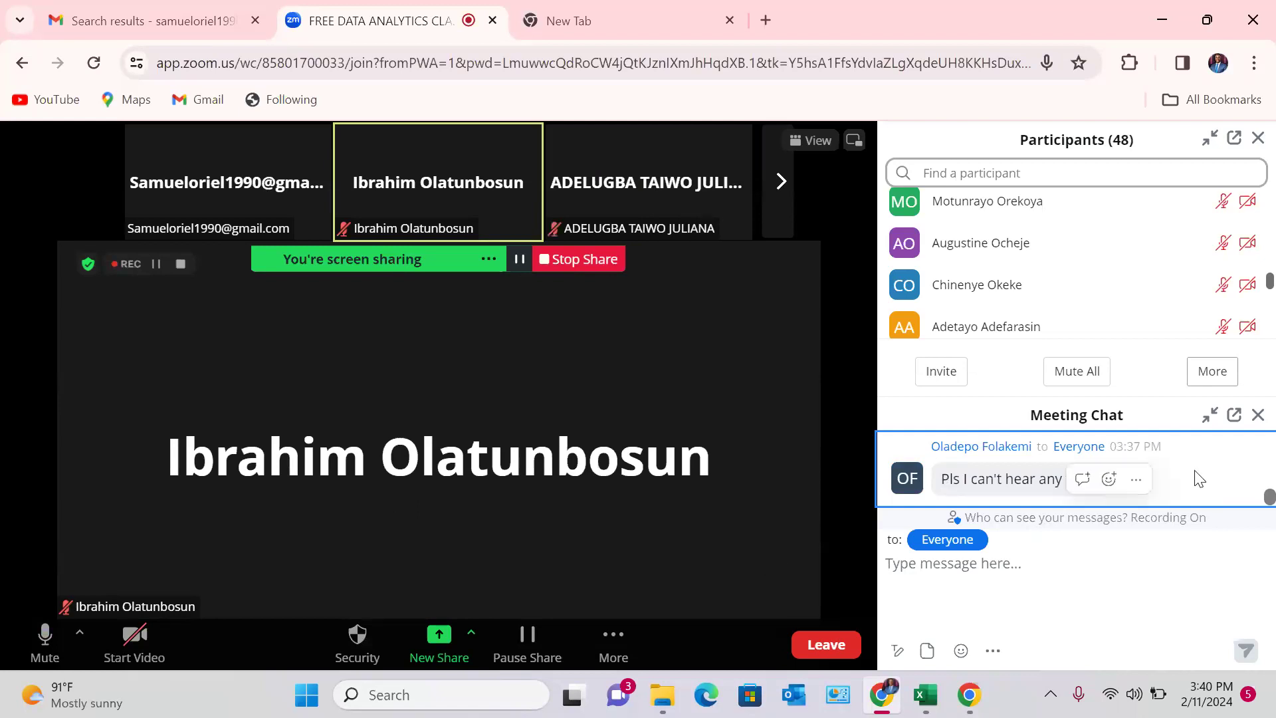
left_click(1271, 281)
left_click_drag(1271, 281, 1269, 212)
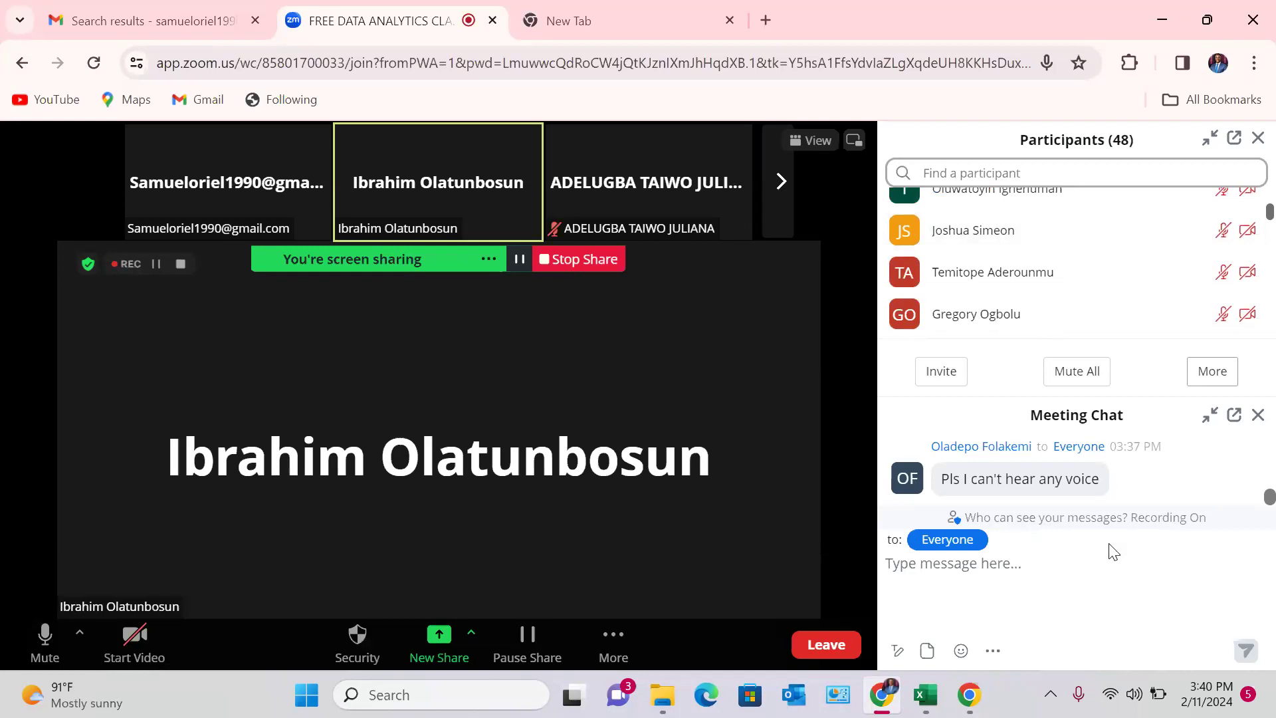
left_click(1269, 500)
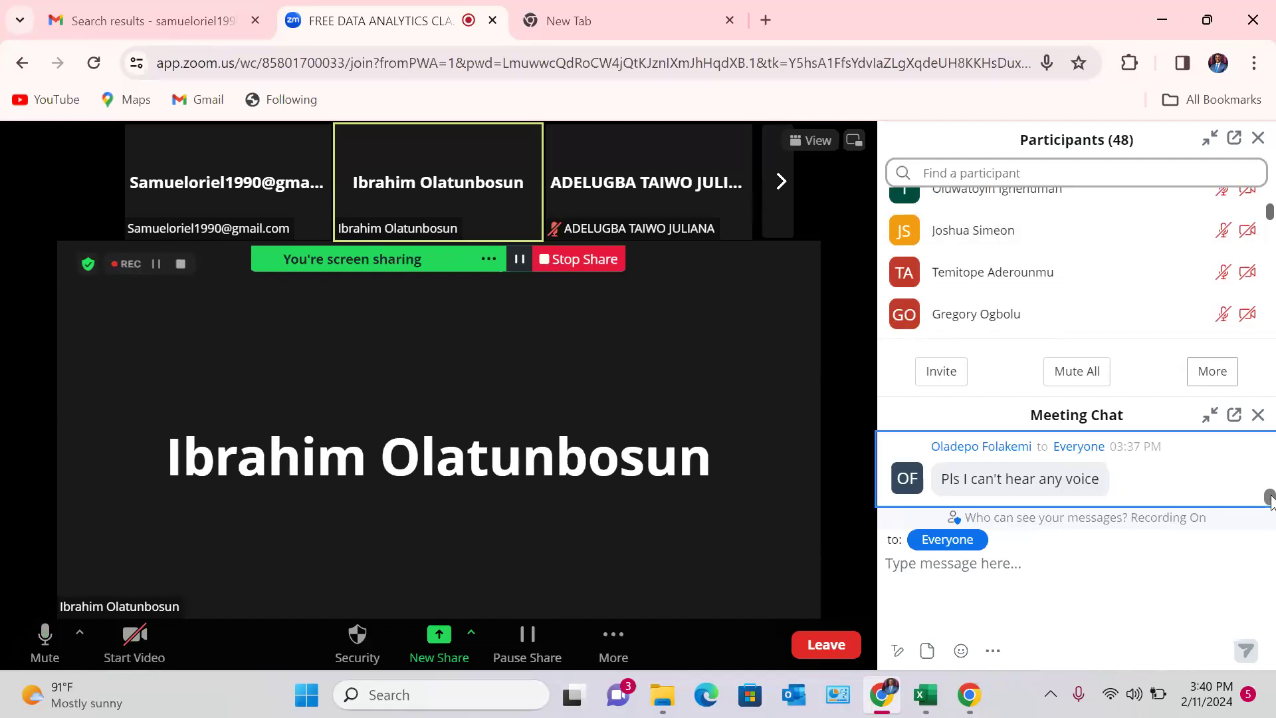
left_click_drag(1271, 503, 1271, 438)
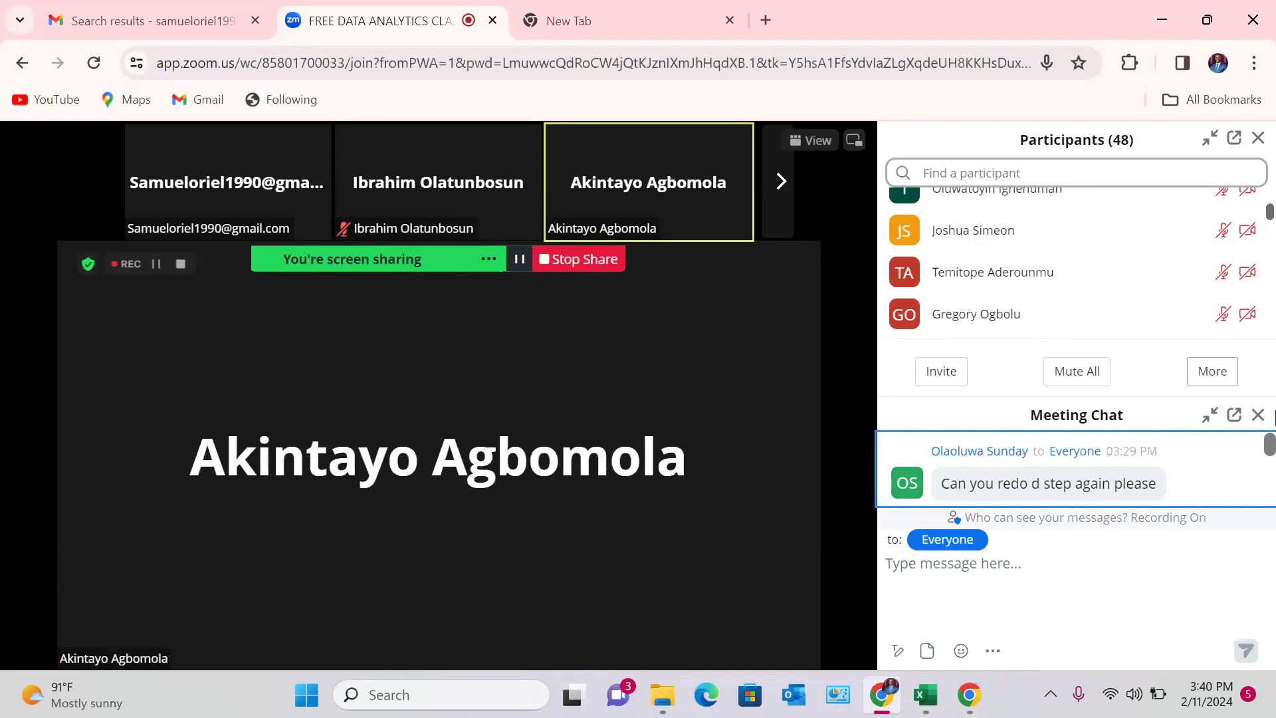
left_click_drag(1271, 440, 1271, 479)
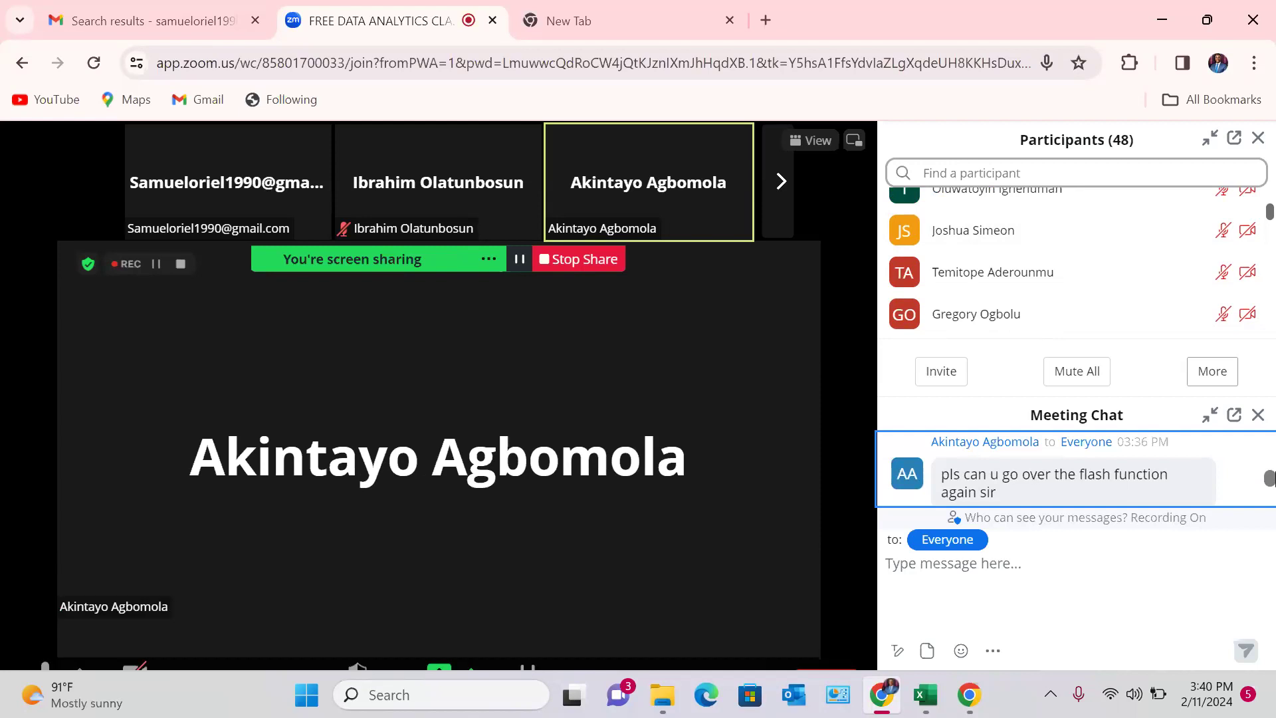
Step: Switch to the Flash Fill Exercise workbook in Excel and show the start of the Extract from Full Name sheet
left_click(934, 706)
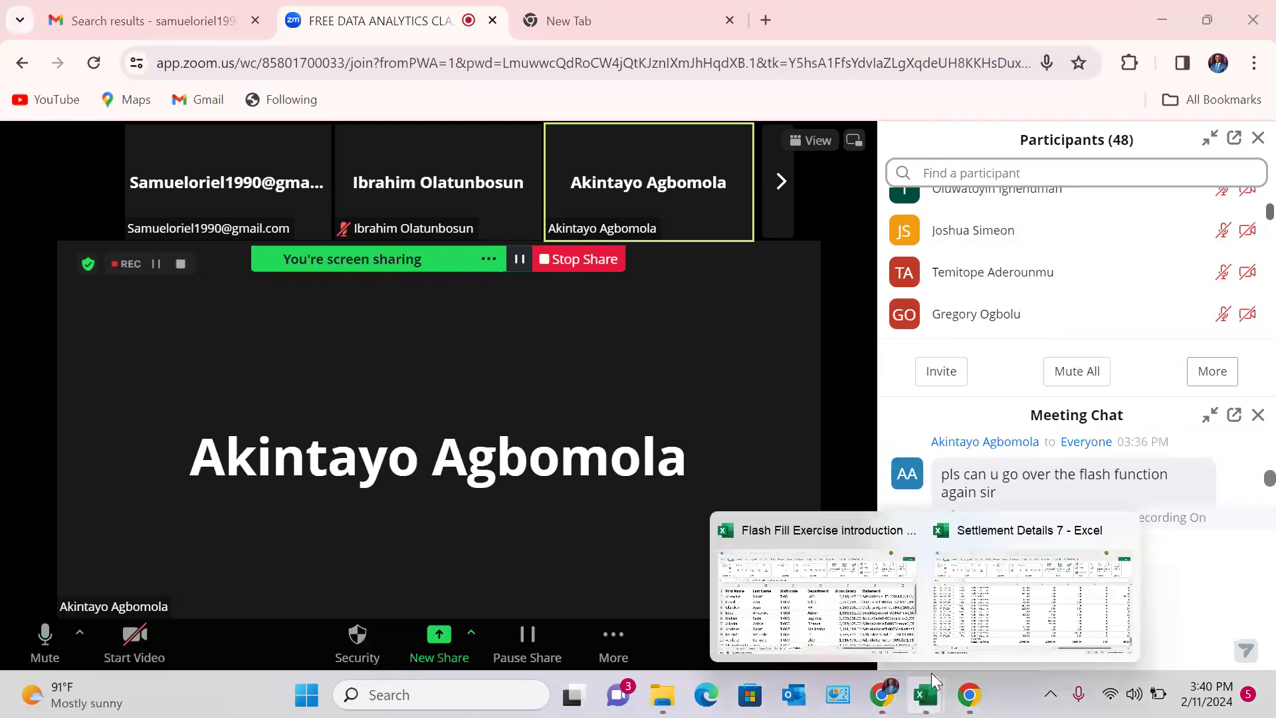
mouse_move(945, 610)
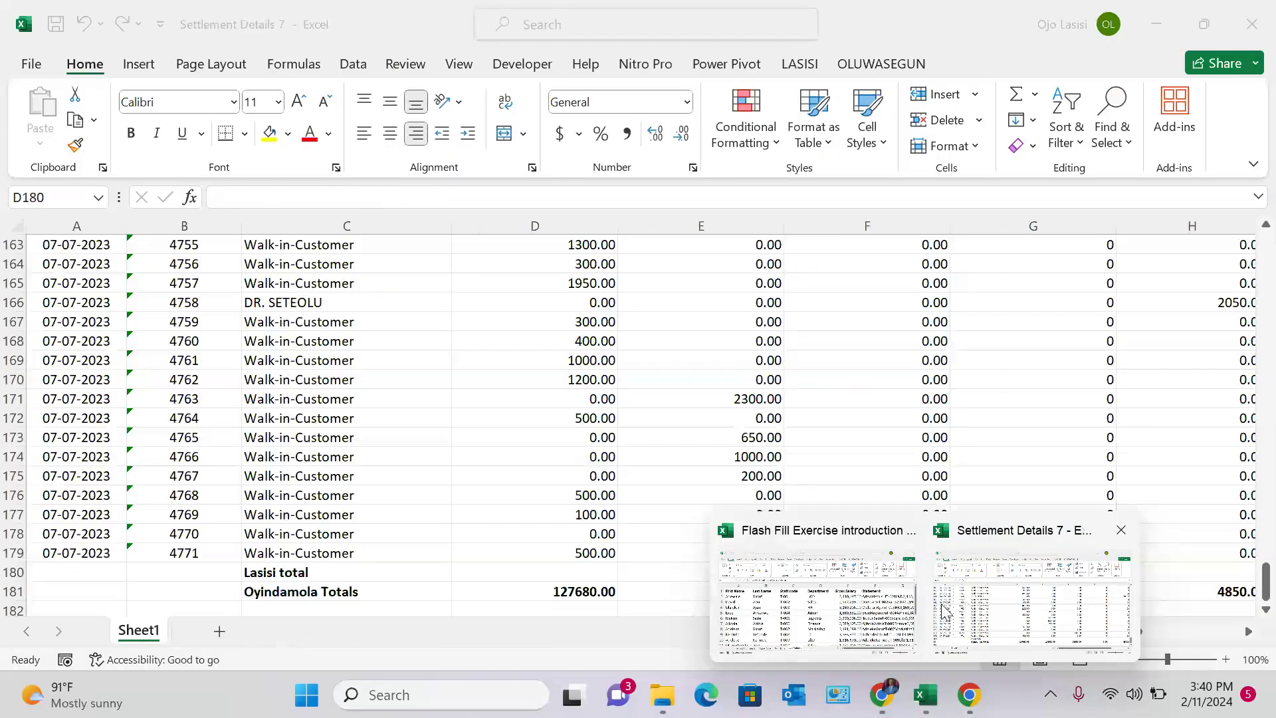
left_click(818, 602)
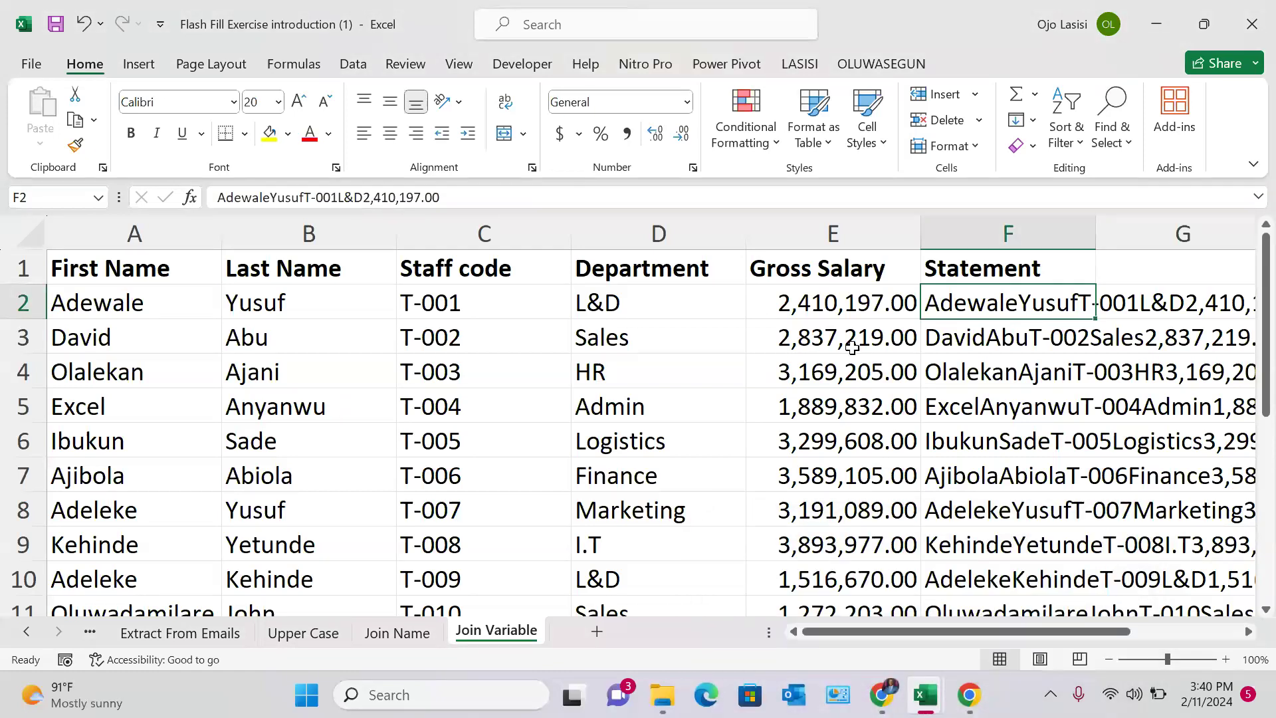
left_click(91, 632)
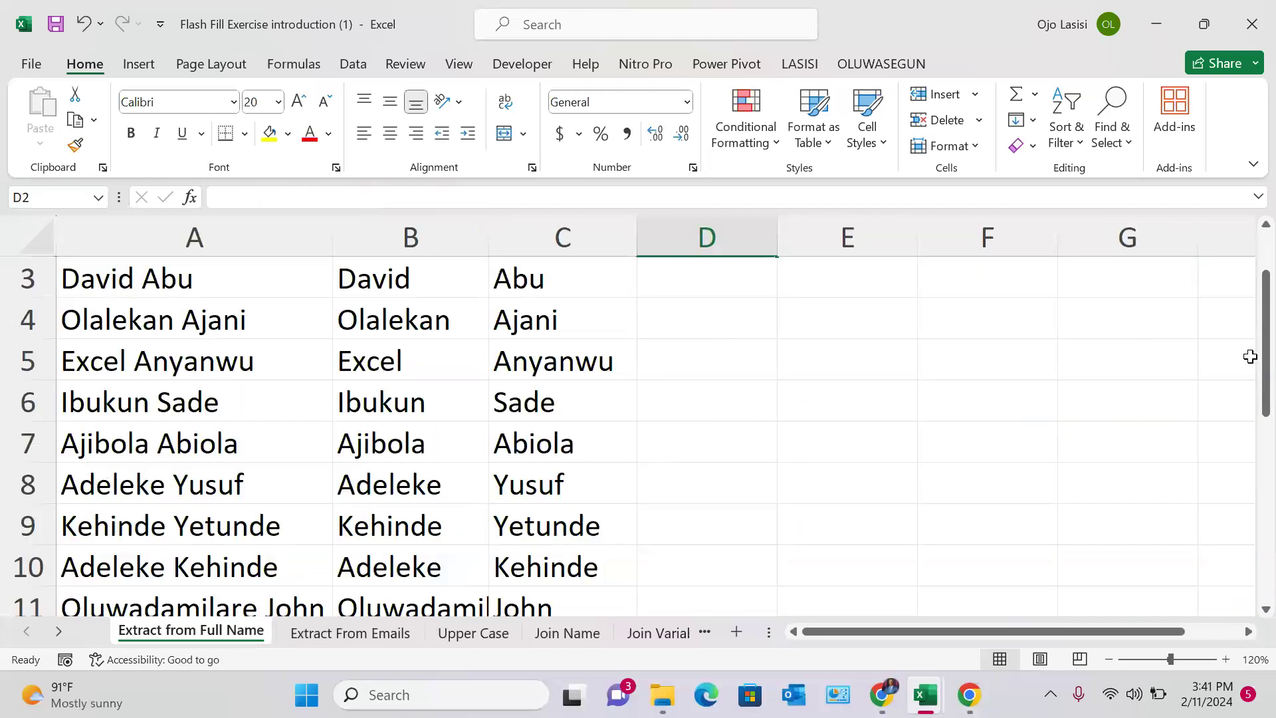
scroll(1266, 356, "up", 1)
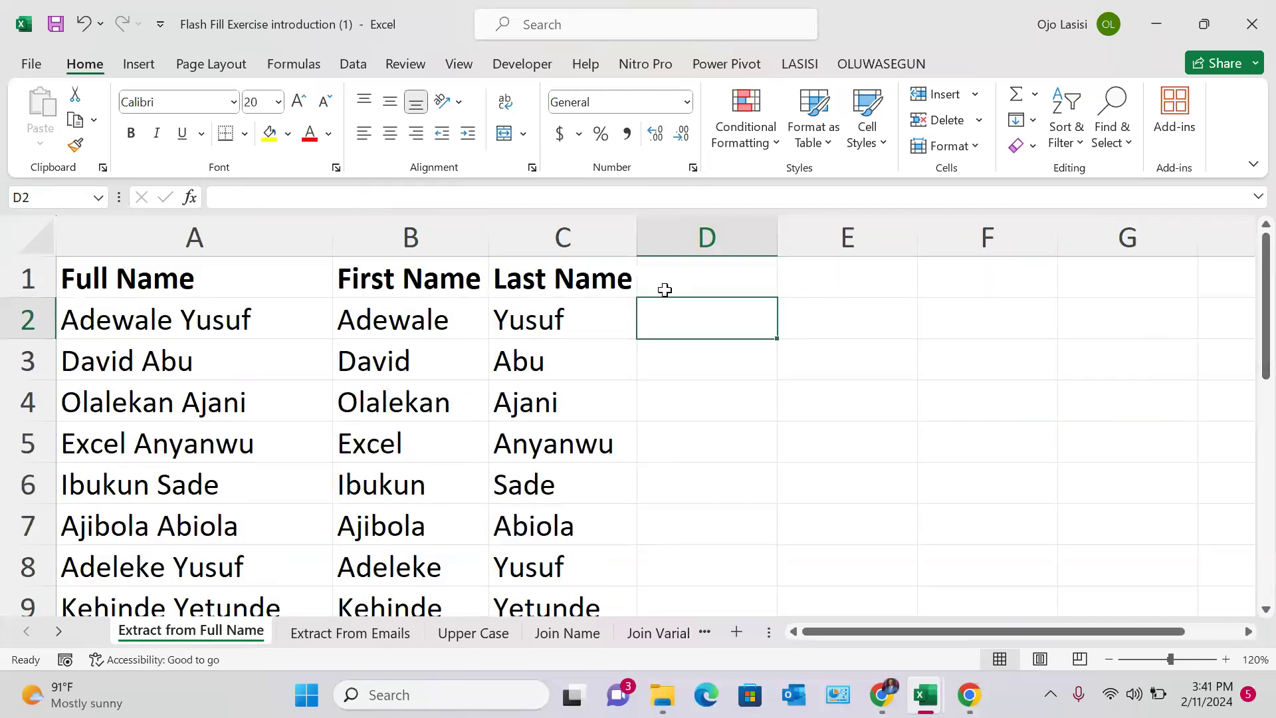
Step: Clear everything from the First Name and Last Name entries in B2:C17, keeping the headers
left_click_drag(406, 311, 589, 436)
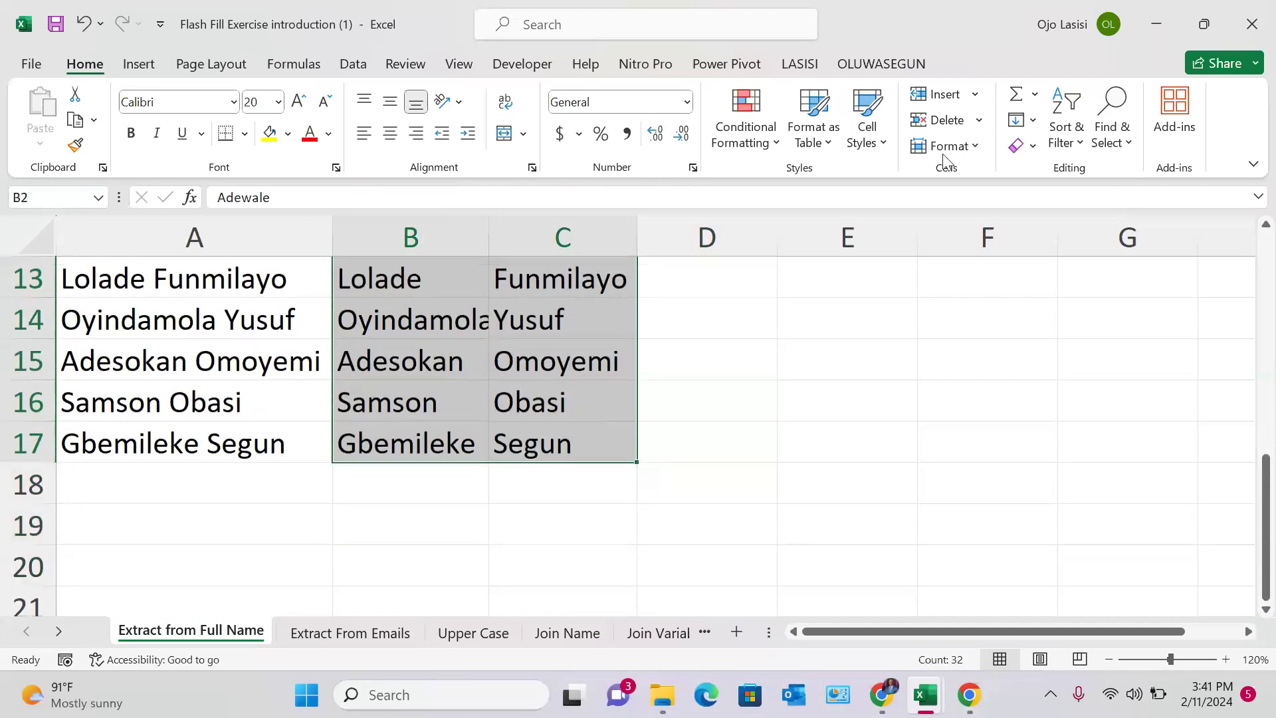
left_click(1023, 145)
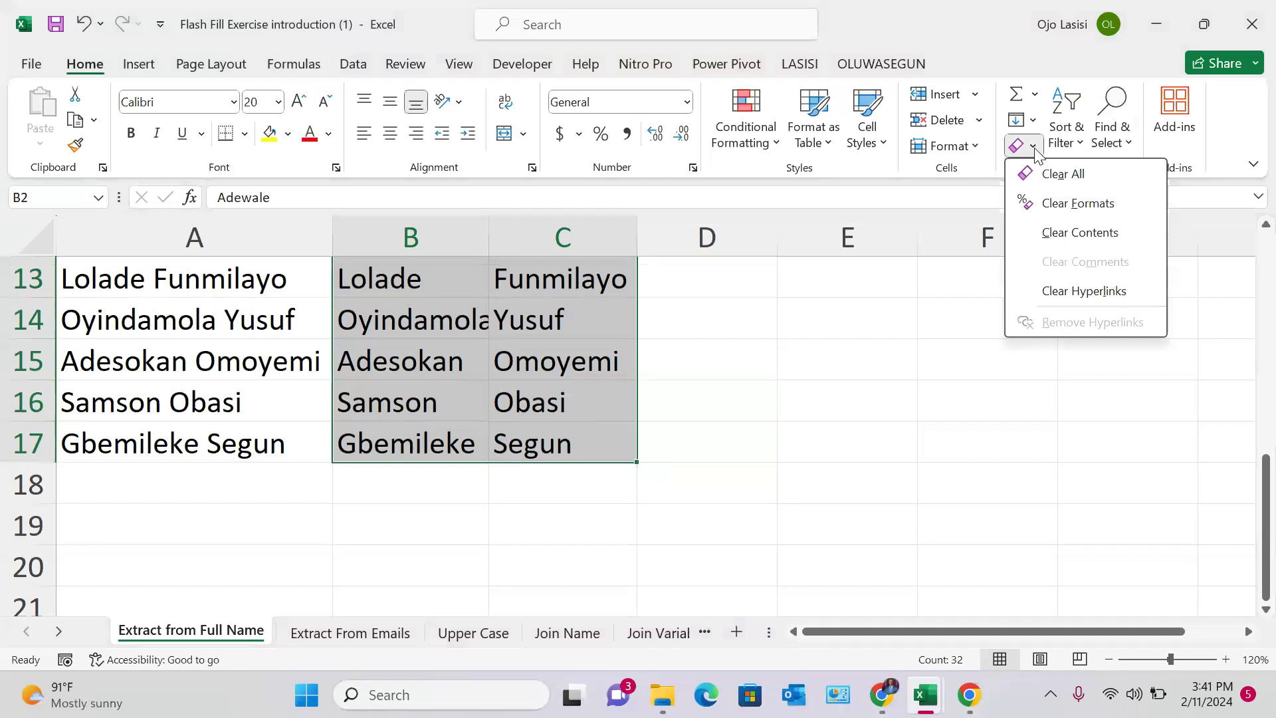
left_click(1040, 174)
scroll(931, 299, "up", 4)
left_click(860, 358)
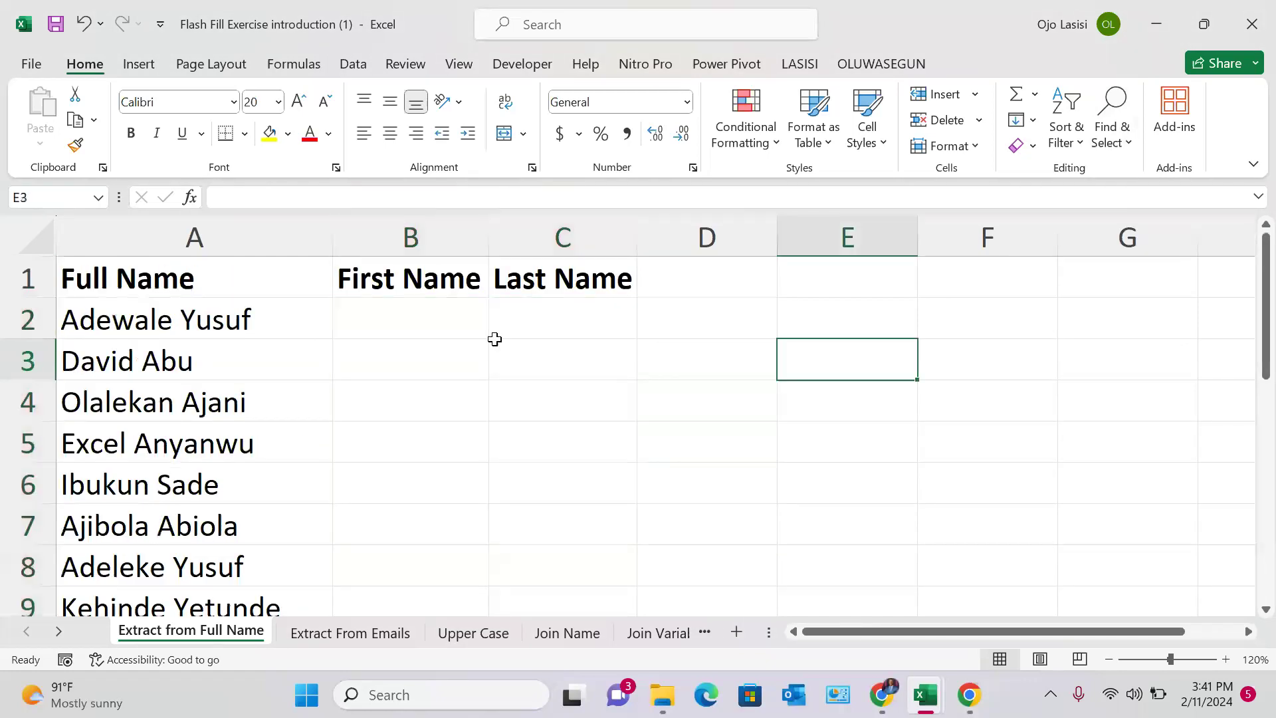
Step: Enter the first name from A2 into B2 and Flash Fill the rest of the First Name column
left_click(459, 325)
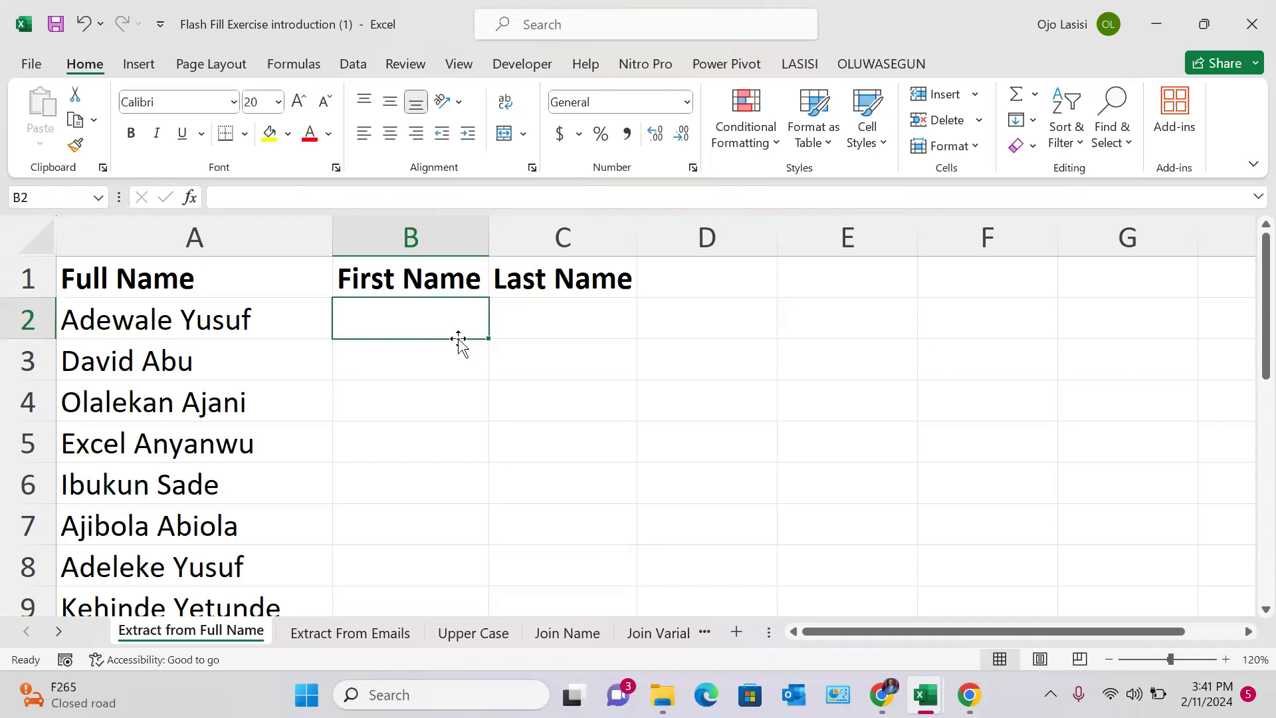
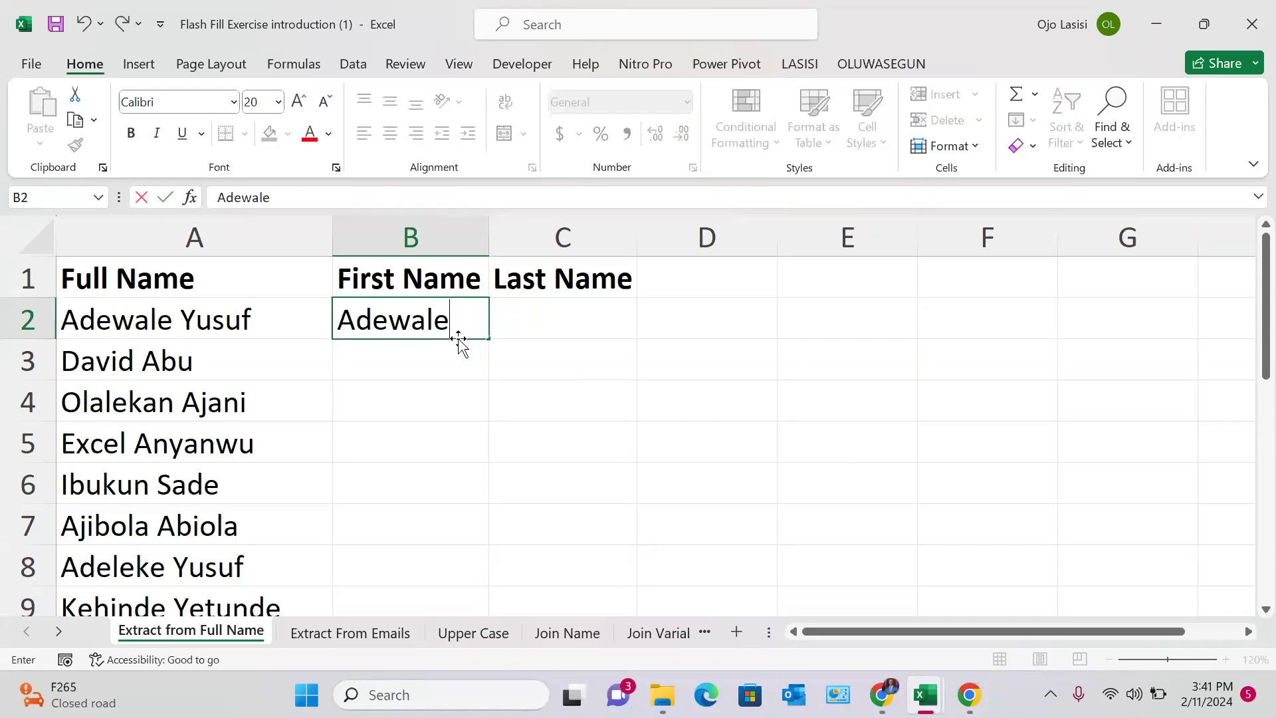
key("Return")
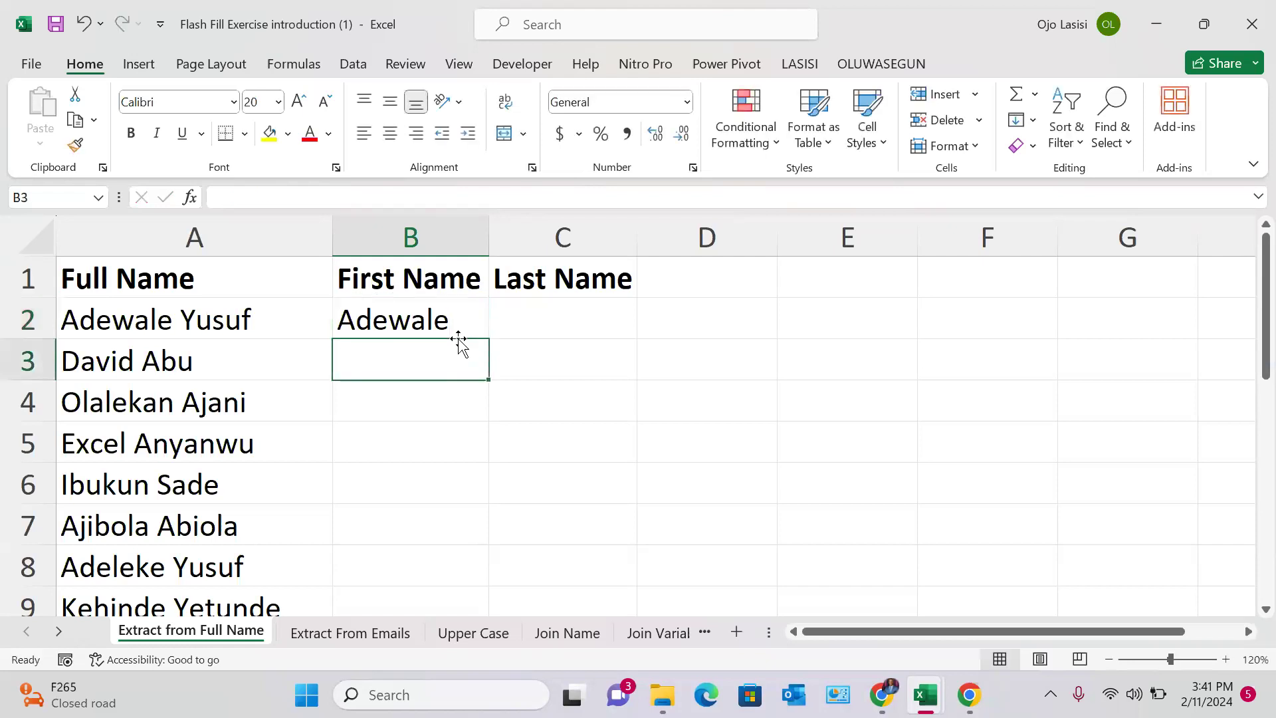
key("ctrl+e")
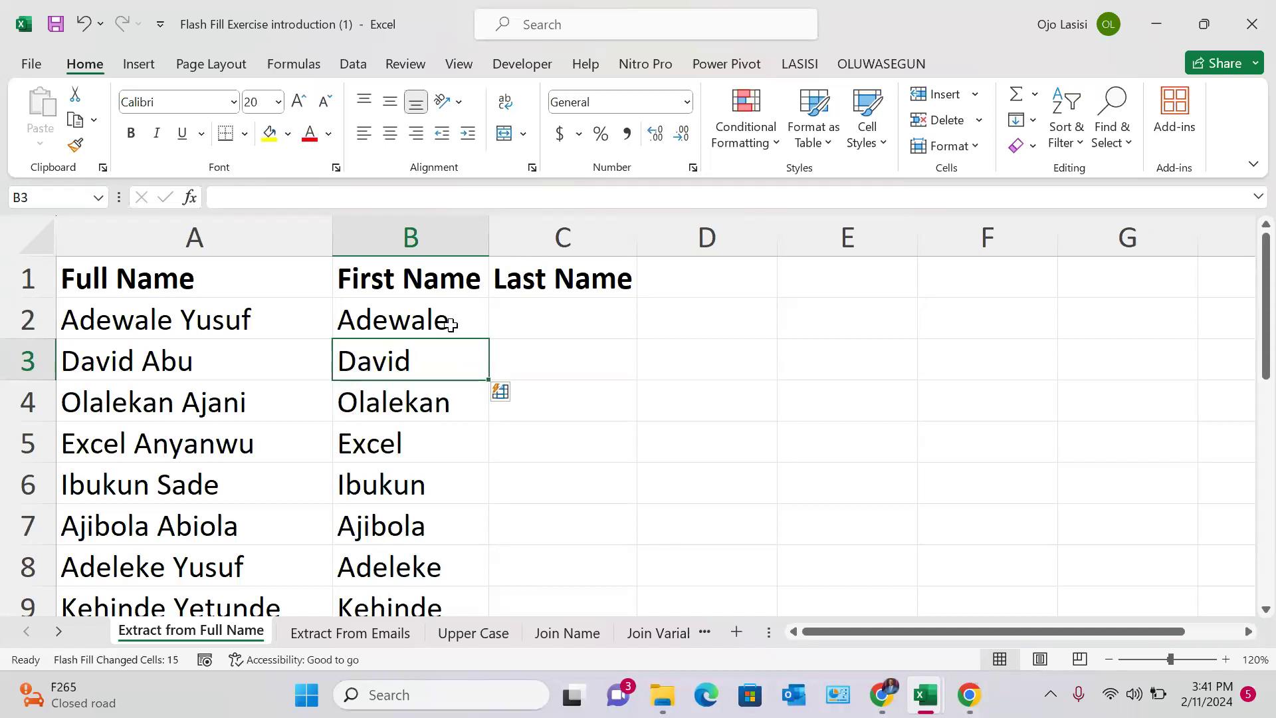
Step: Enter the last name from A2 into C2 and Flash Fill the rest of the Last Name column
left_click(515, 304)
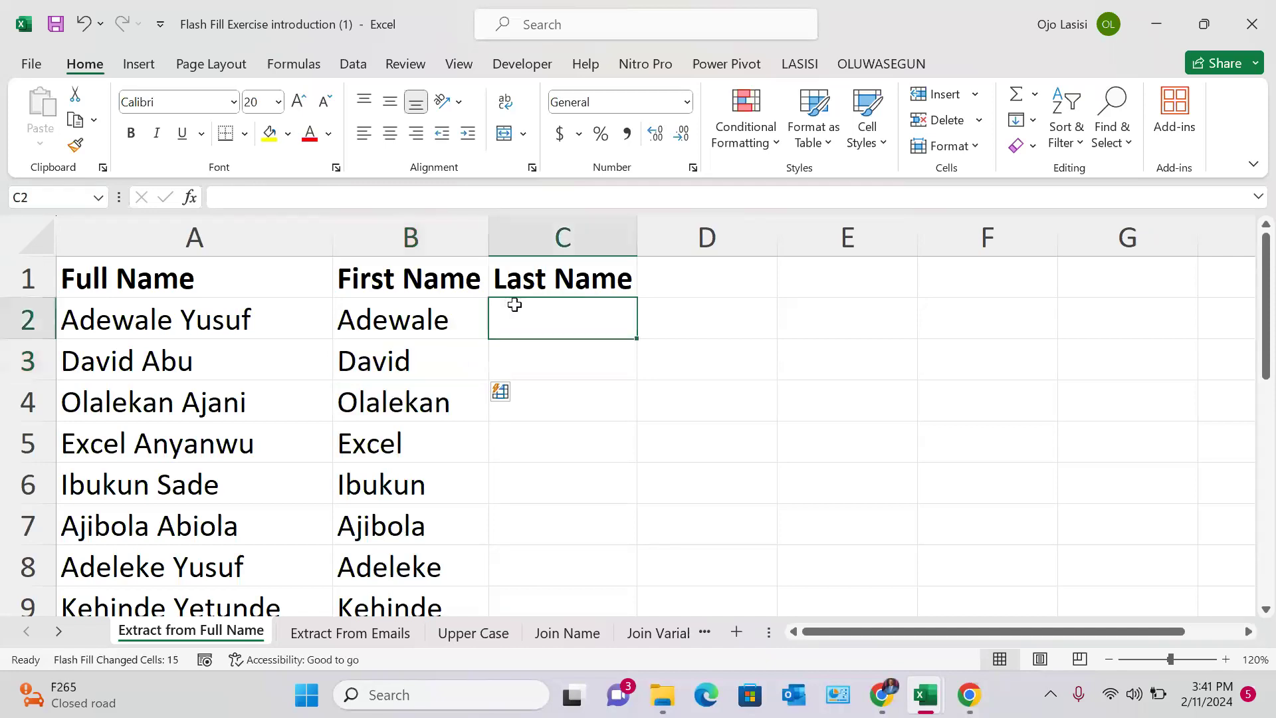
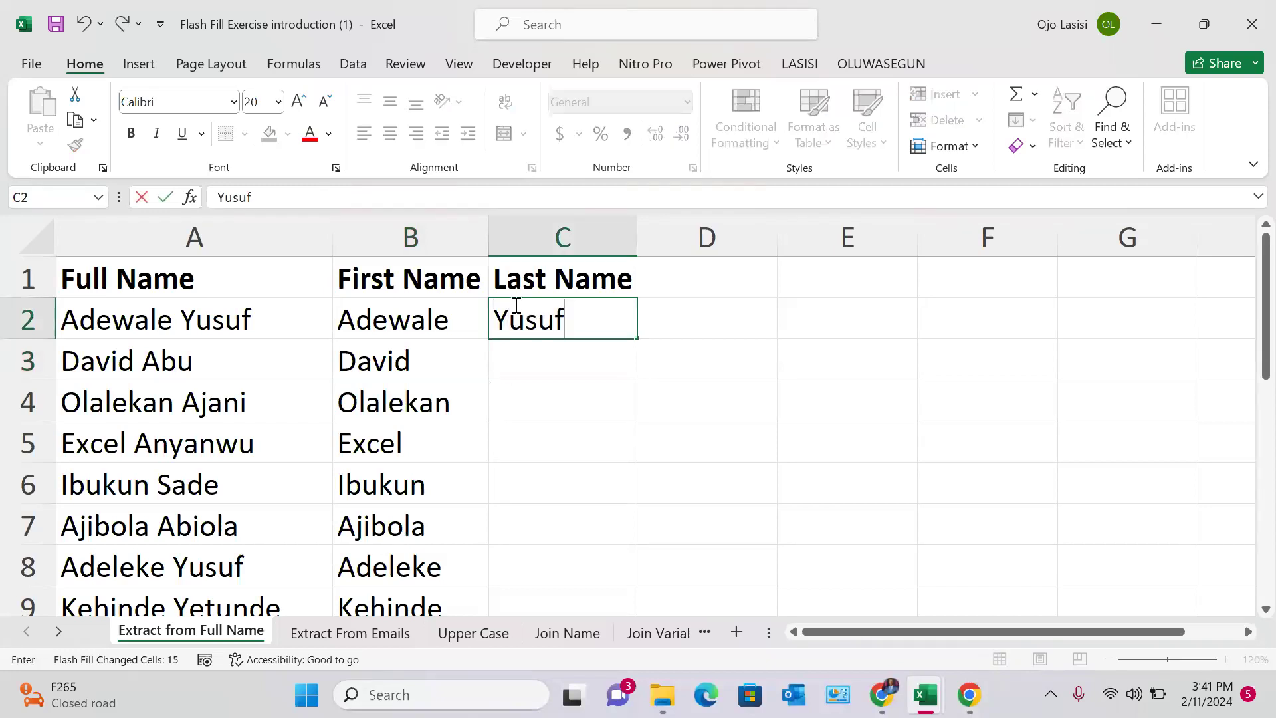
key("Return")
key("ctrl+e")
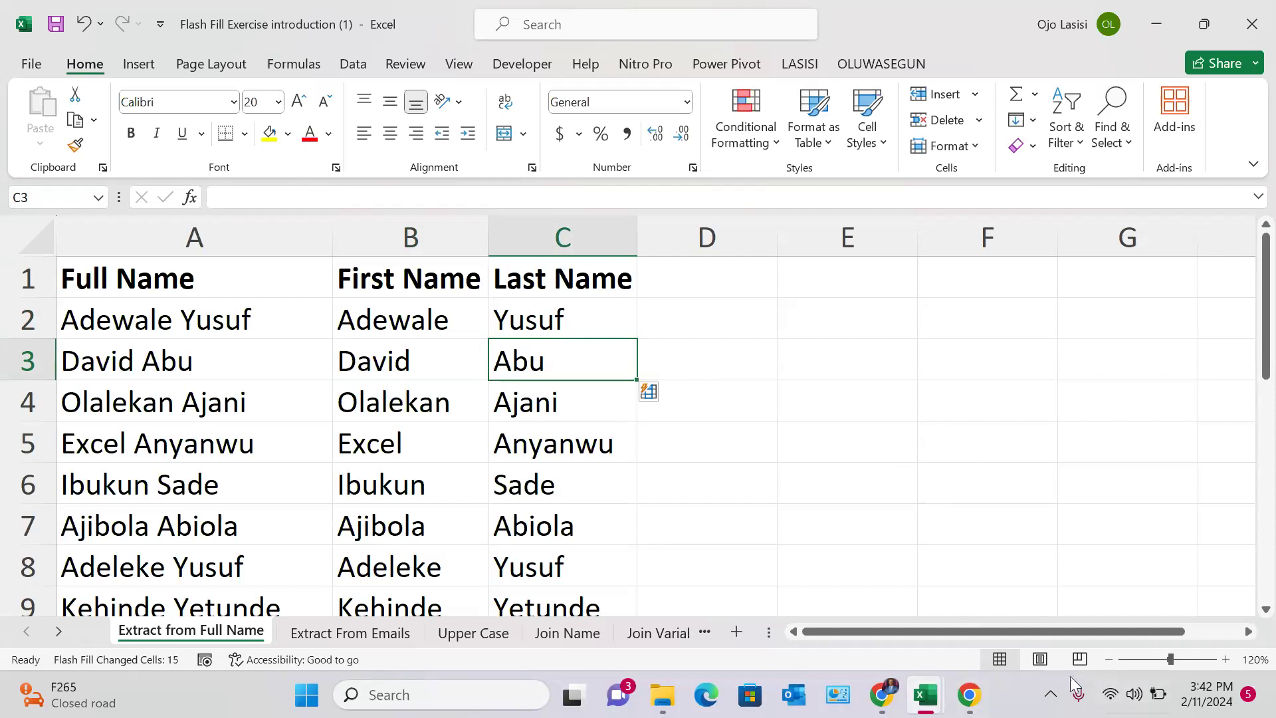
mouse_move(923, 685)
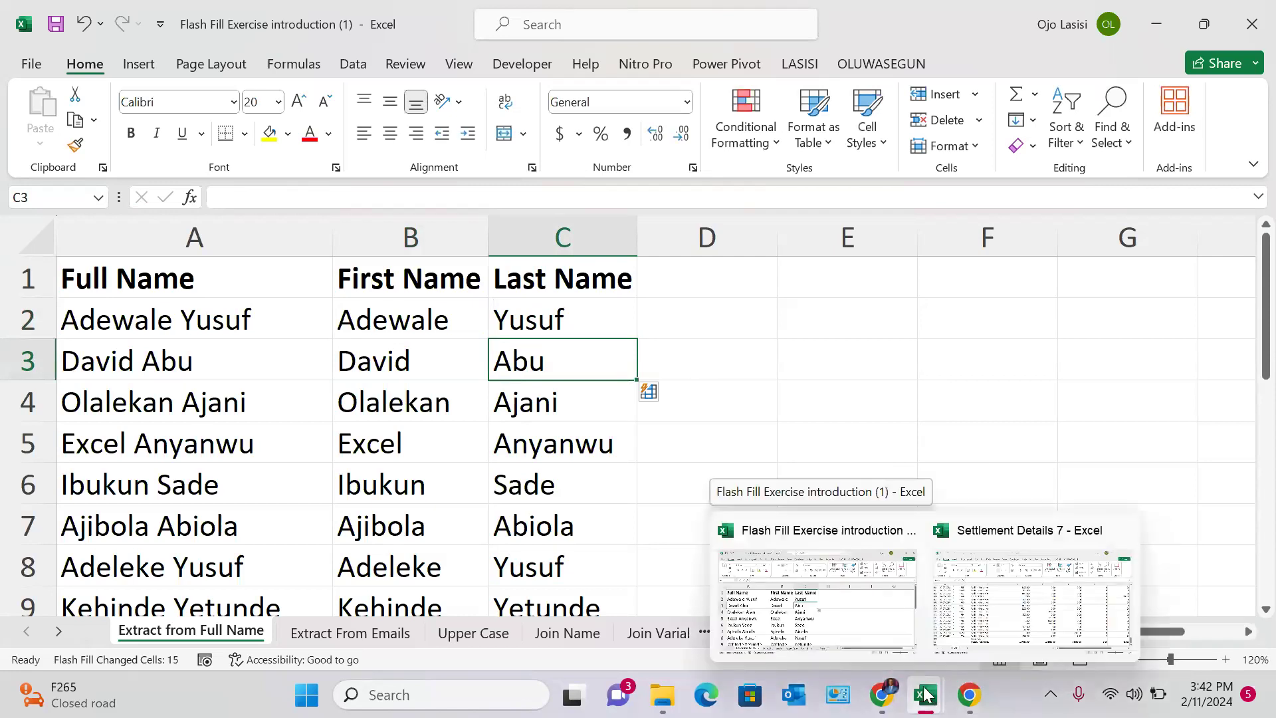
left_click(1026, 606)
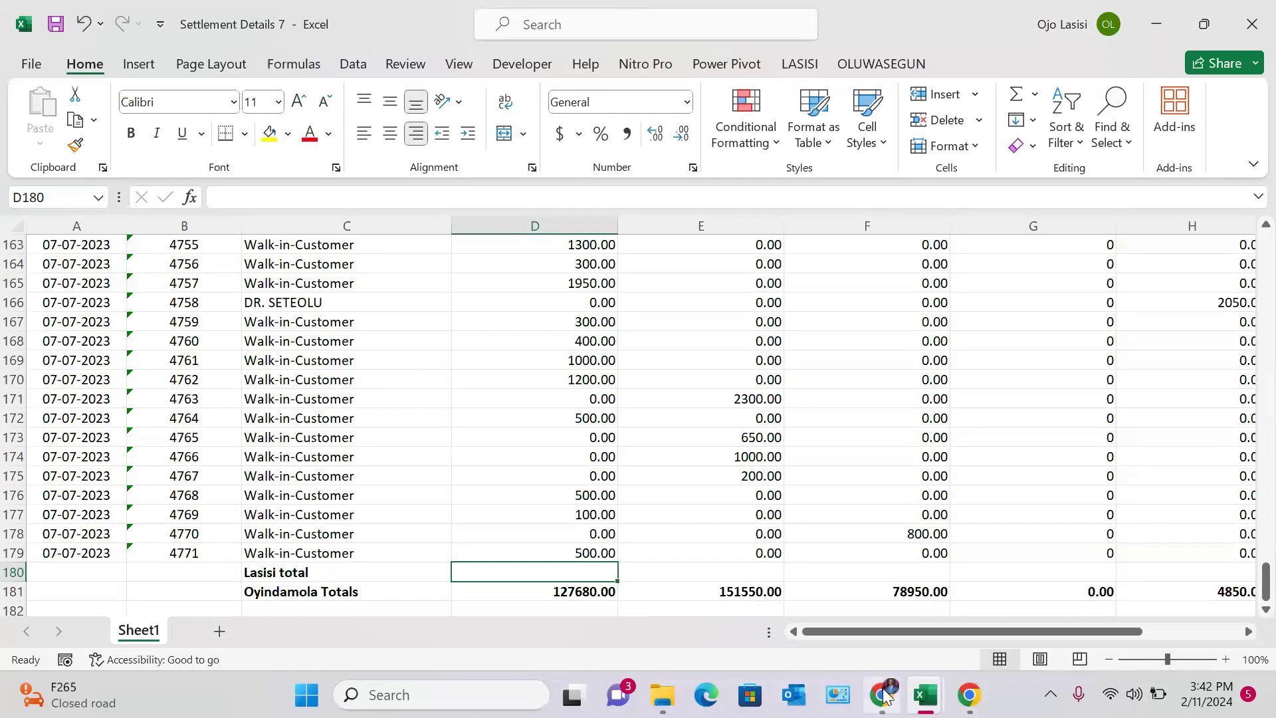
mouse_move(926, 696)
left_click(810, 615)
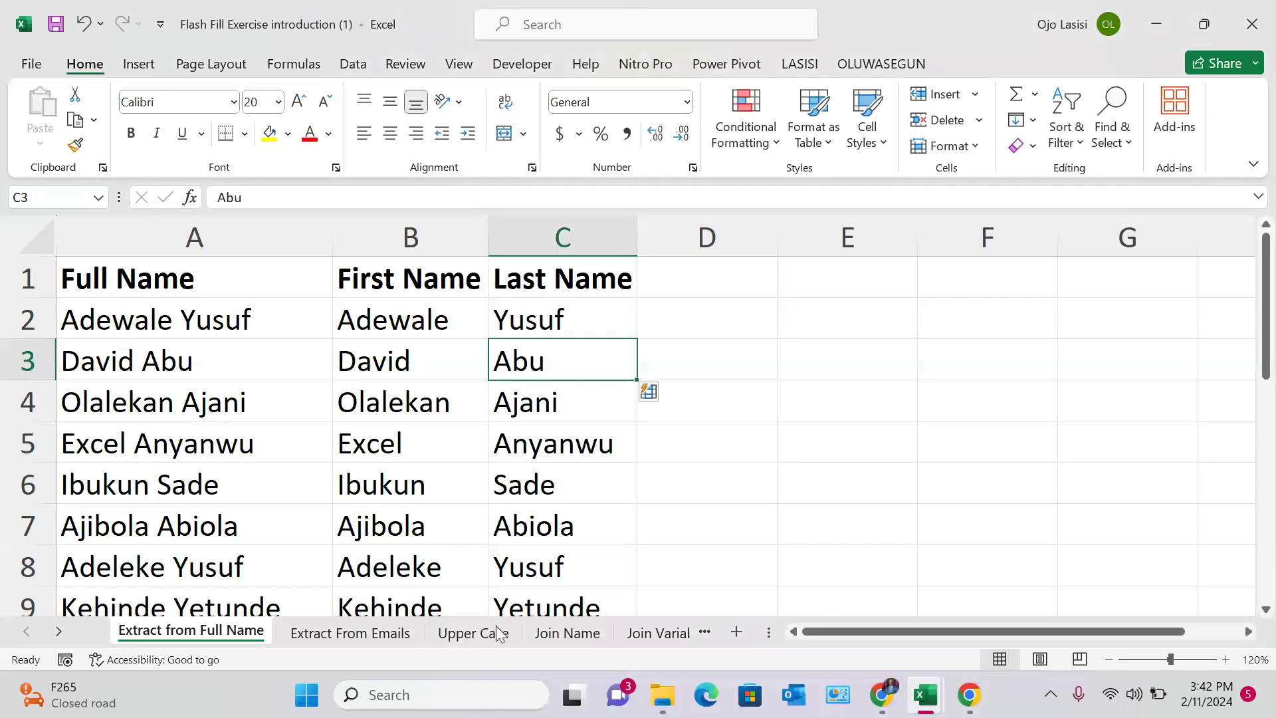
Step: On the Upper Case sheet, clear everything from the Proper Case entries in C2:C17, keeping the header
left_click(477, 636)
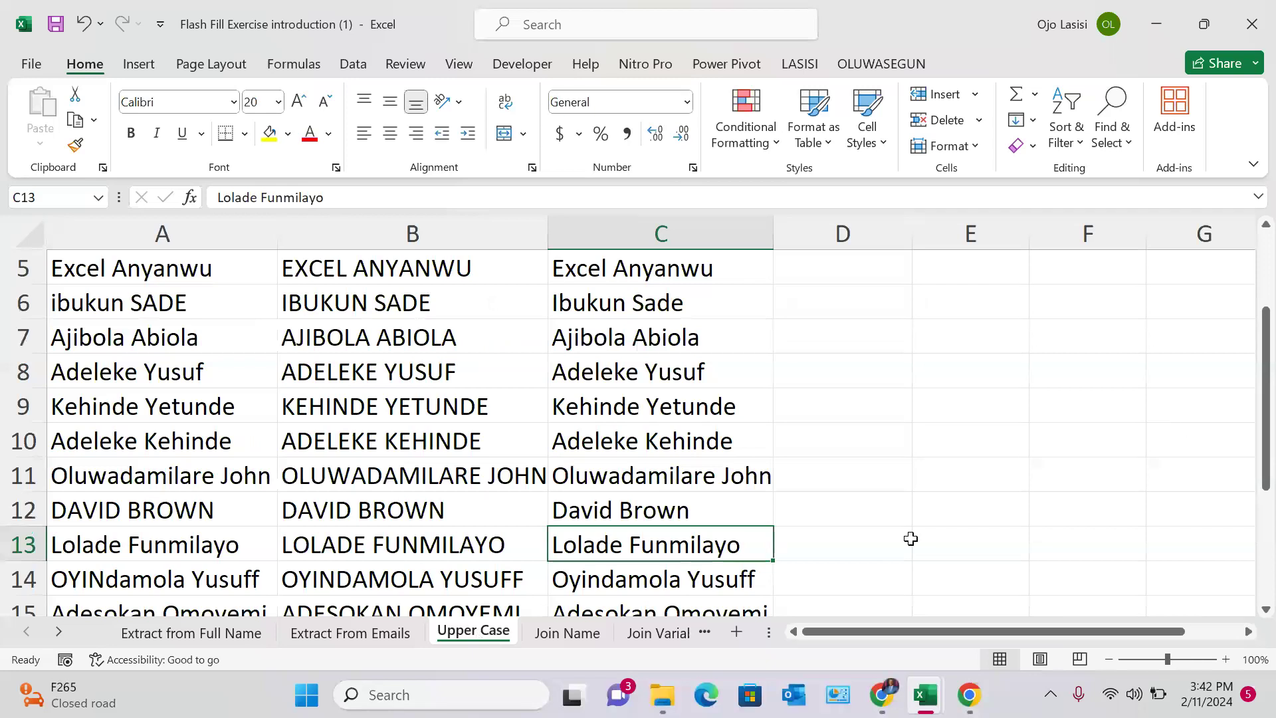
left_click_drag(1273, 397, 1172, 387)
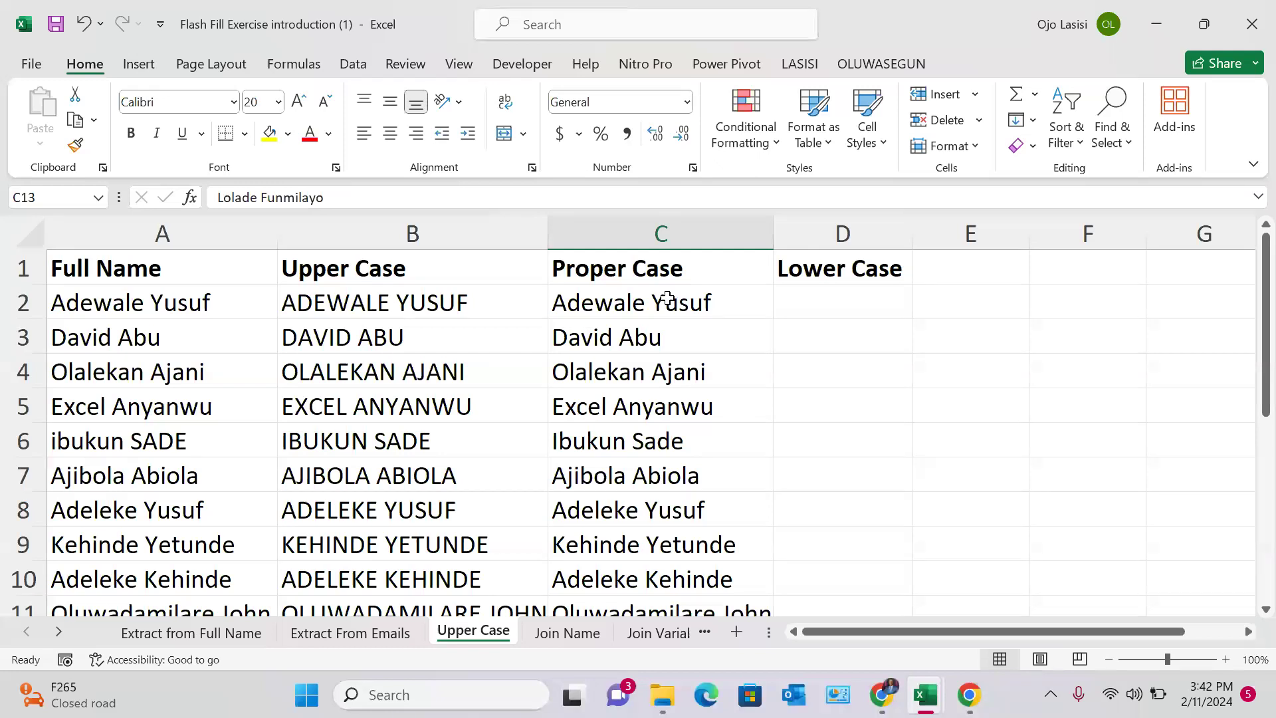
left_click_drag(667, 298, 724, 553)
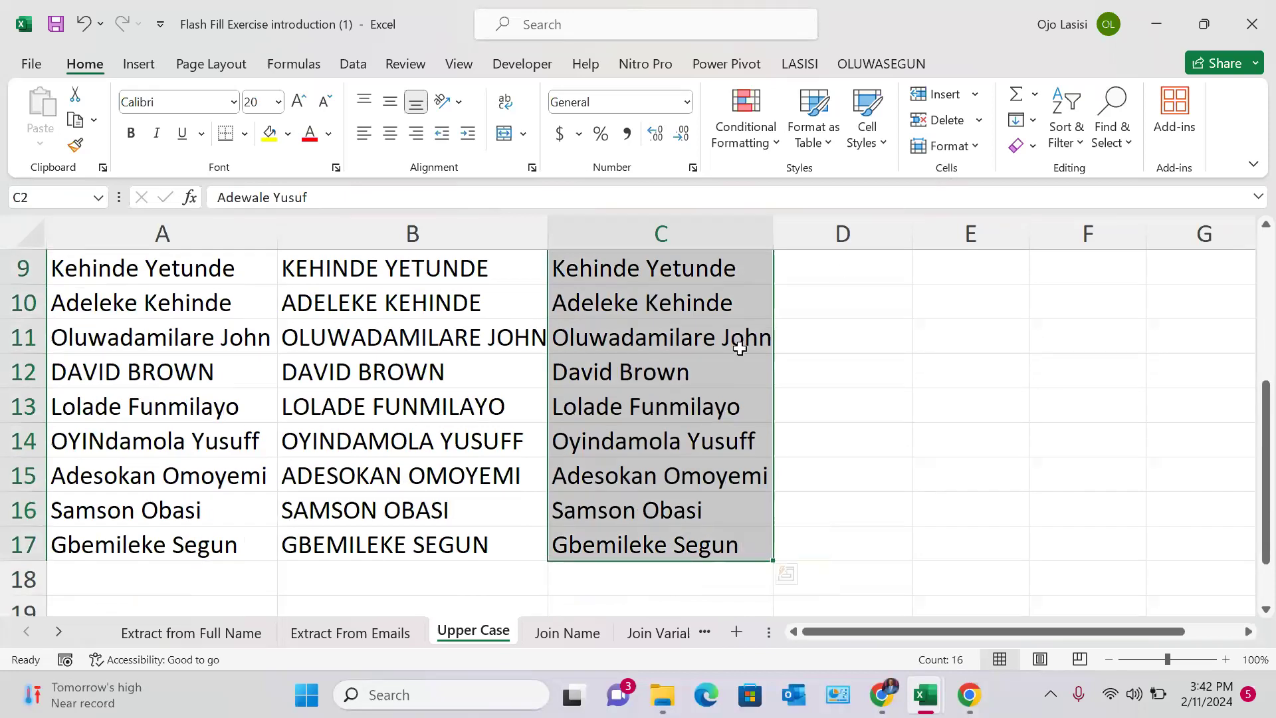
left_click(1033, 146)
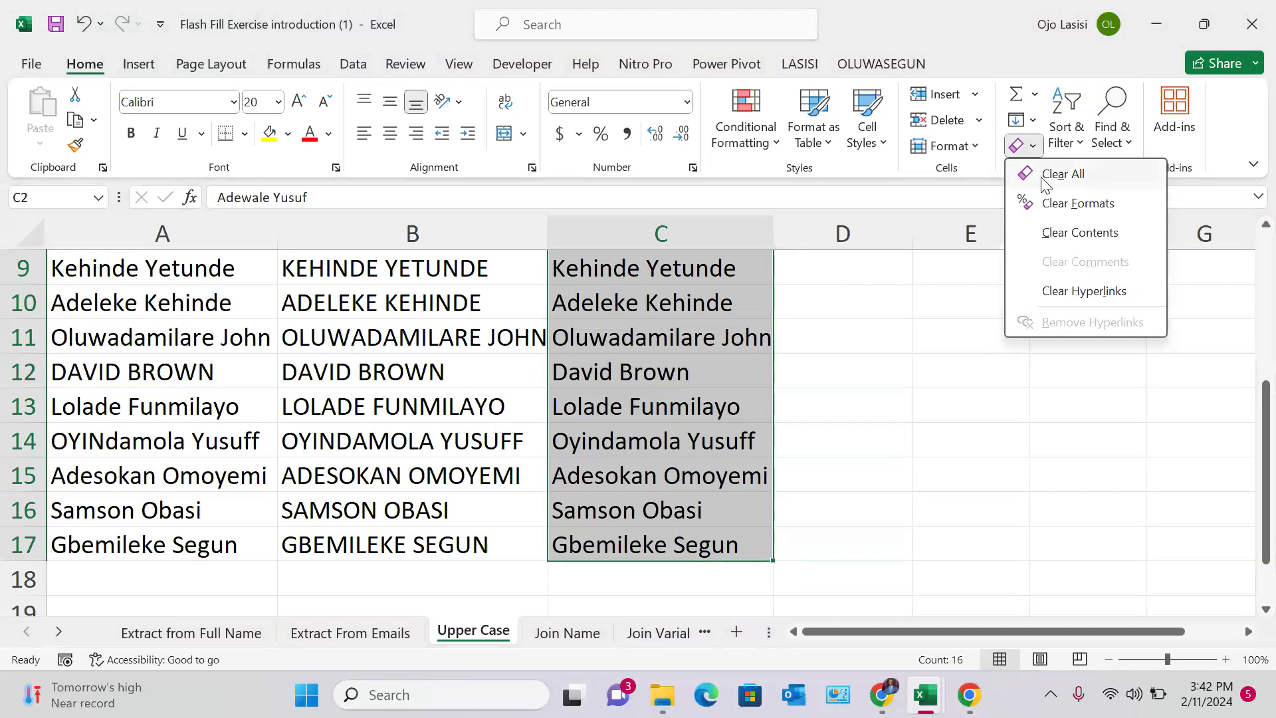
left_click(1046, 176)
scroll(1042, 379, "up", 3)
left_click(1042, 379)
Step: Enter the full name from A2 in proper case into C2 and Flash Fill the Proper Case column
left_click(661, 298)
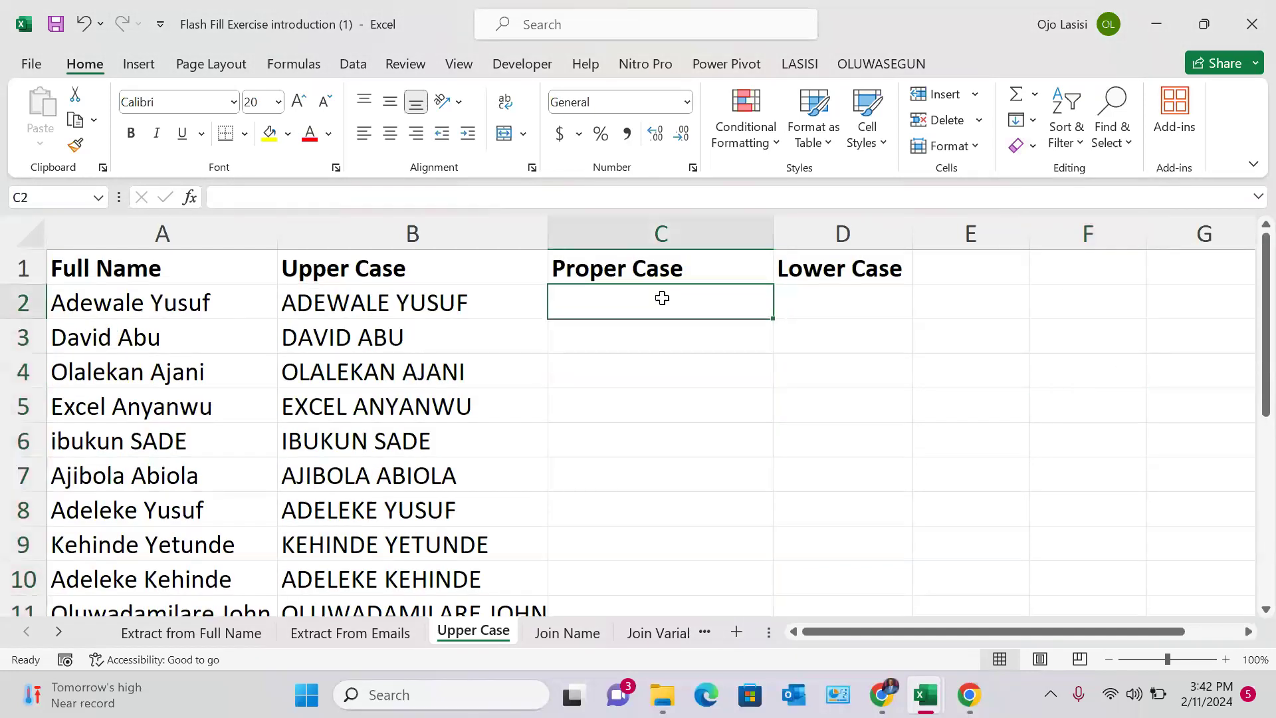
key("Down")
key("Down")
left_click(650, 299)
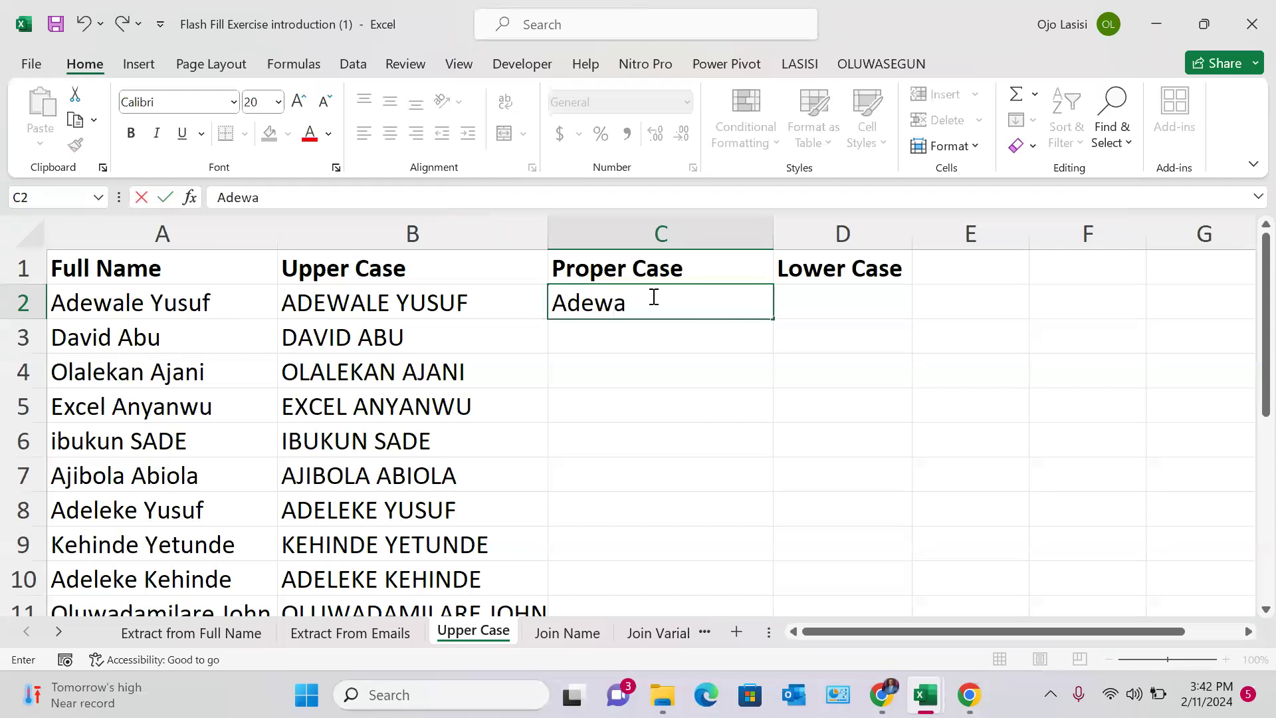
key("Return")
key("ctrl+e")
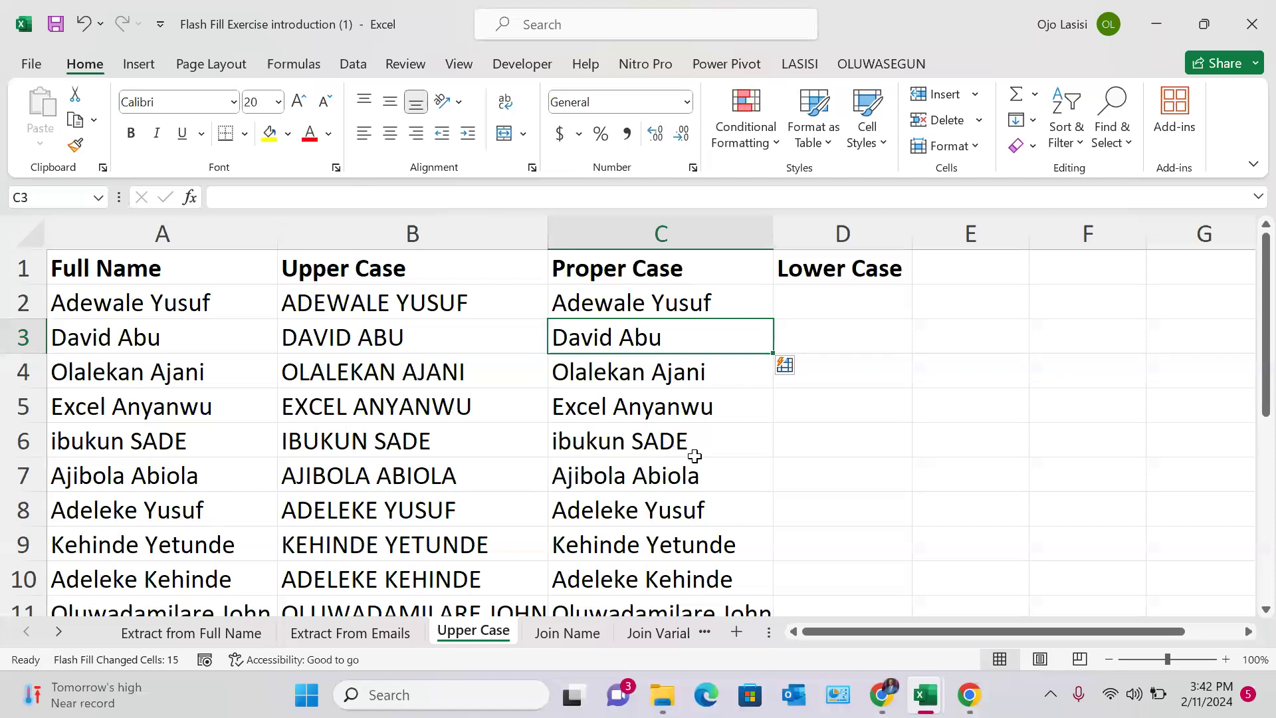
Step: Check the capitalisation of the flash-filled Proper Case names down to row 17
left_click_drag(1268, 361, 1272, 420)
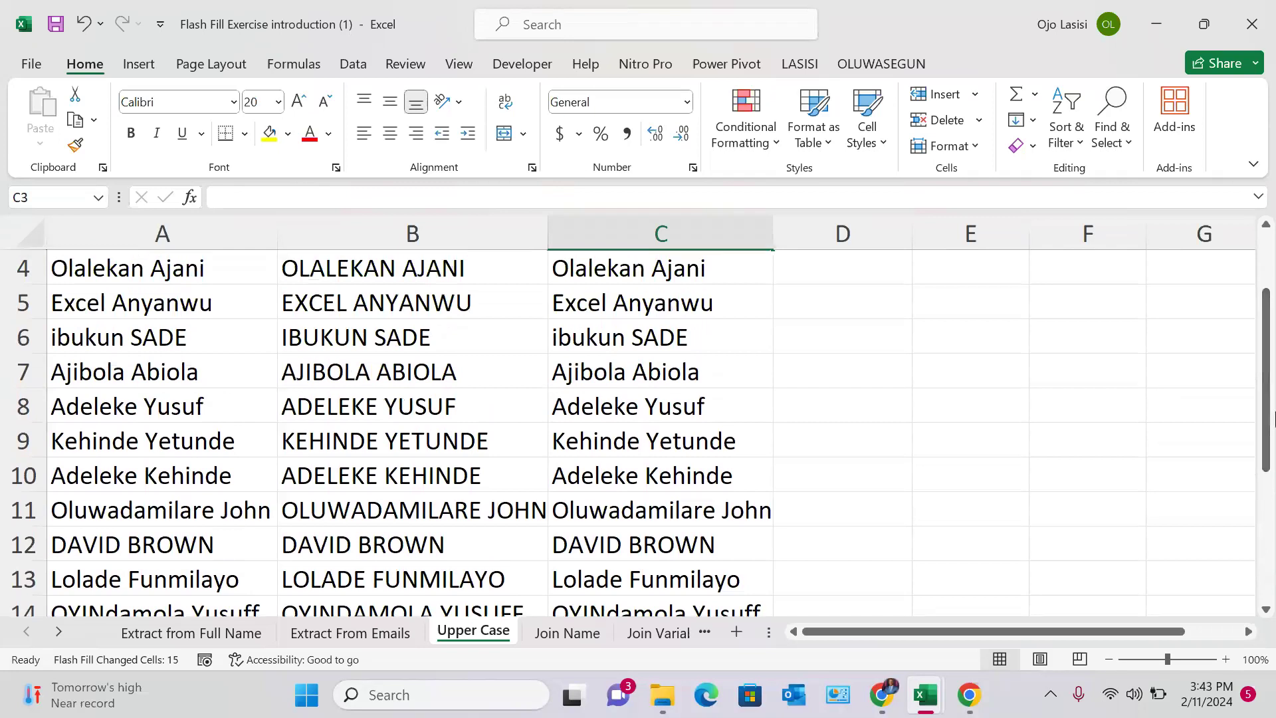
left_click_drag(1269, 384, 1267, 376)
key("Down")
key("Down")
key("Down")
key("Down")
key("Down")
key("Down")
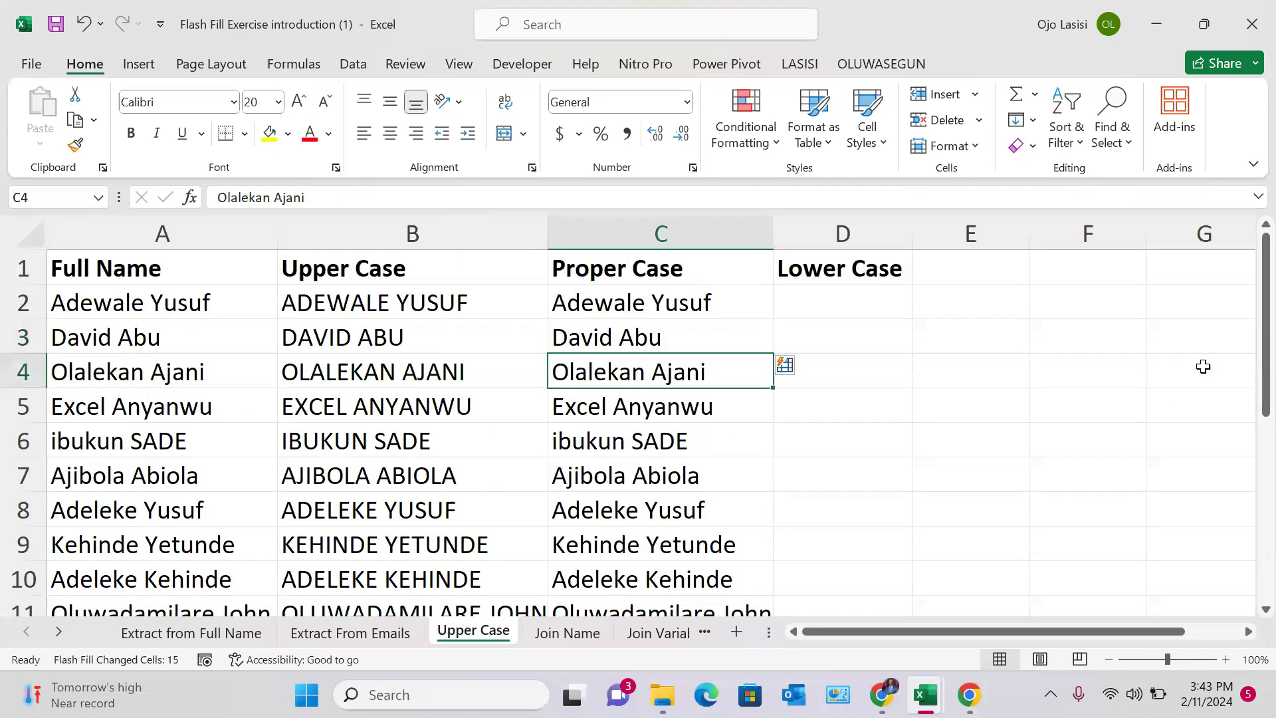
key("Down")
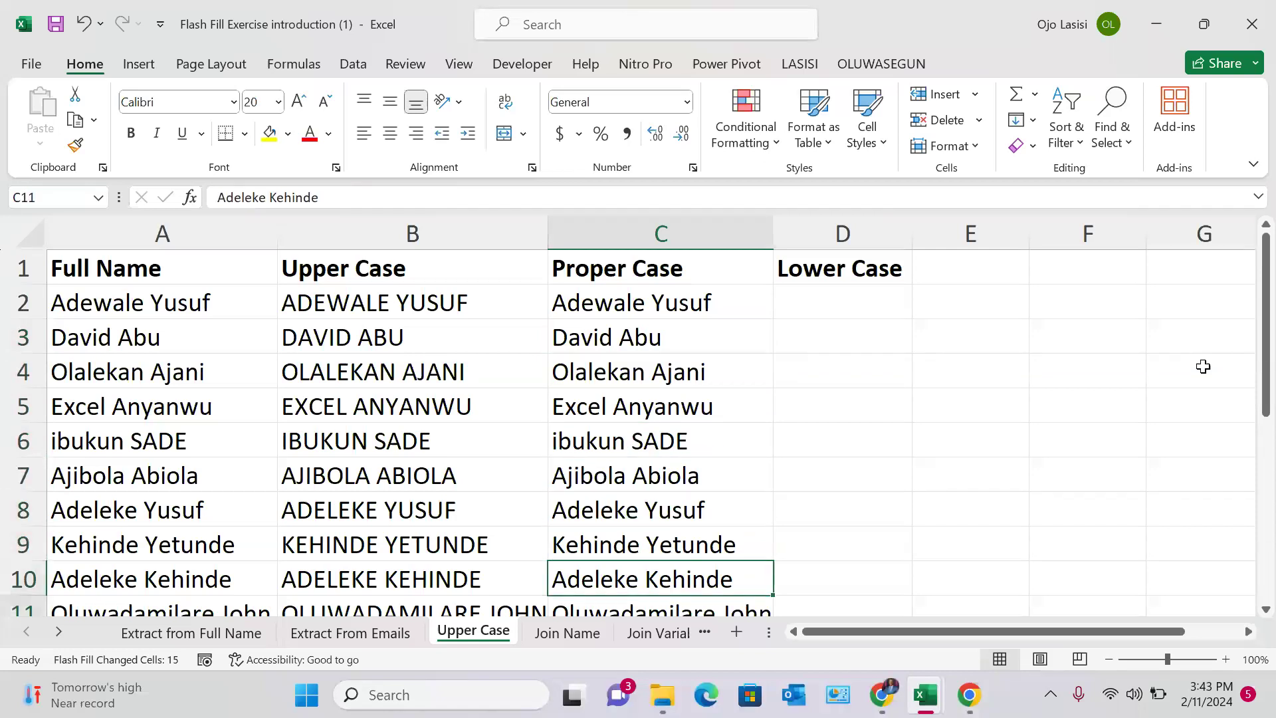
key("Down")
key("Down")
key("Down")
key("Down")
key("Down")
key("Down")
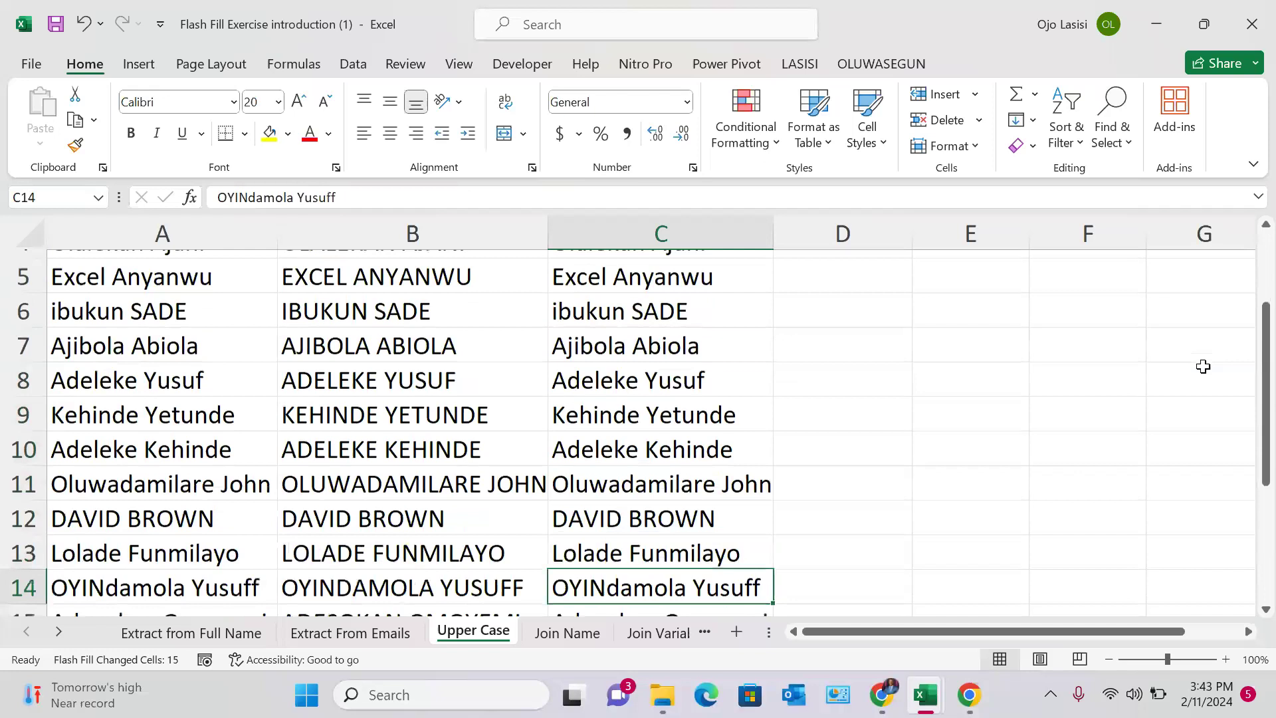
key("Down")
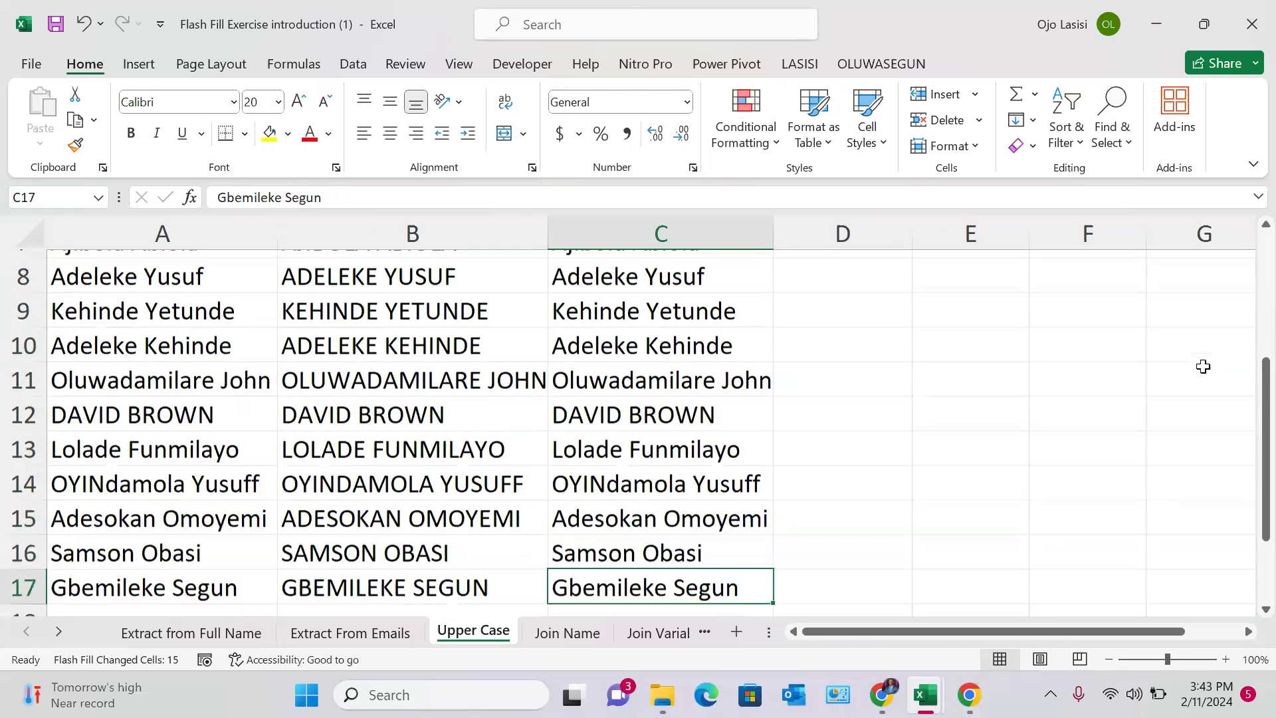
Step: Re-enter the name in C12 with only its initials capitalised, correcting the pattern for the flash-filled Proper Case column
key("Up")
key("Up")
key("Up")
key("Up")
key("Up")
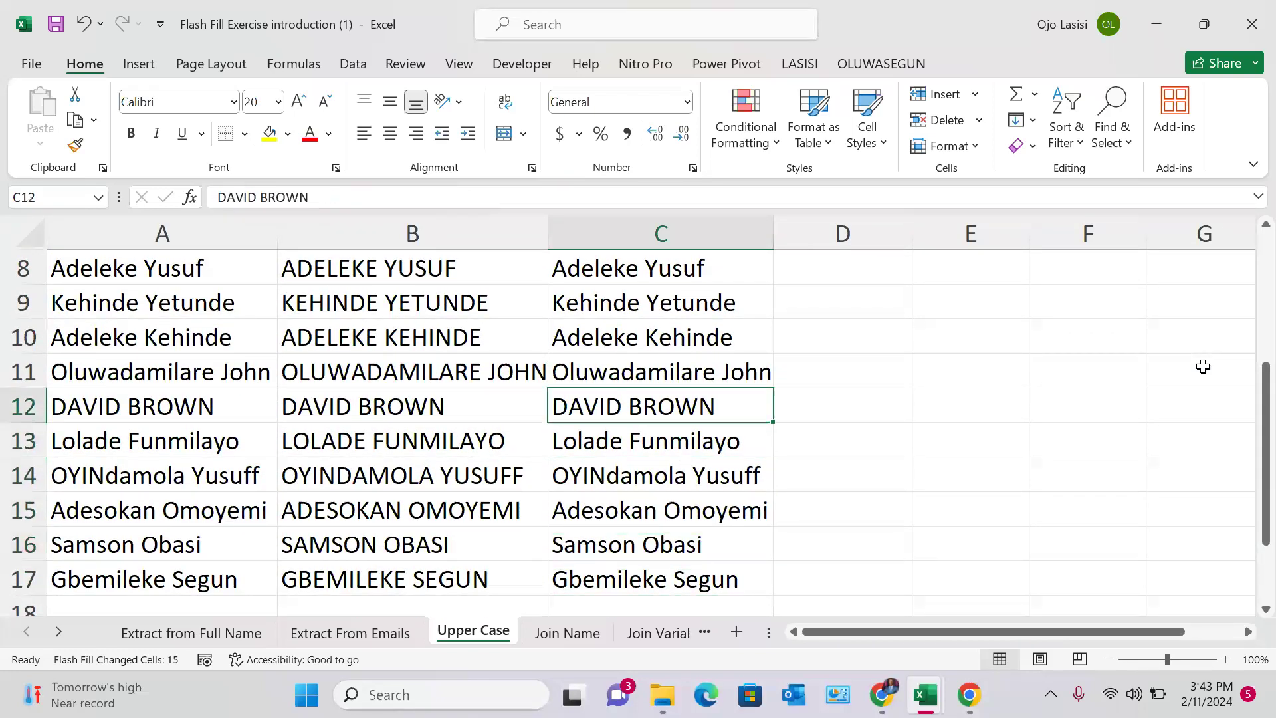
key("Up")
key("Down")
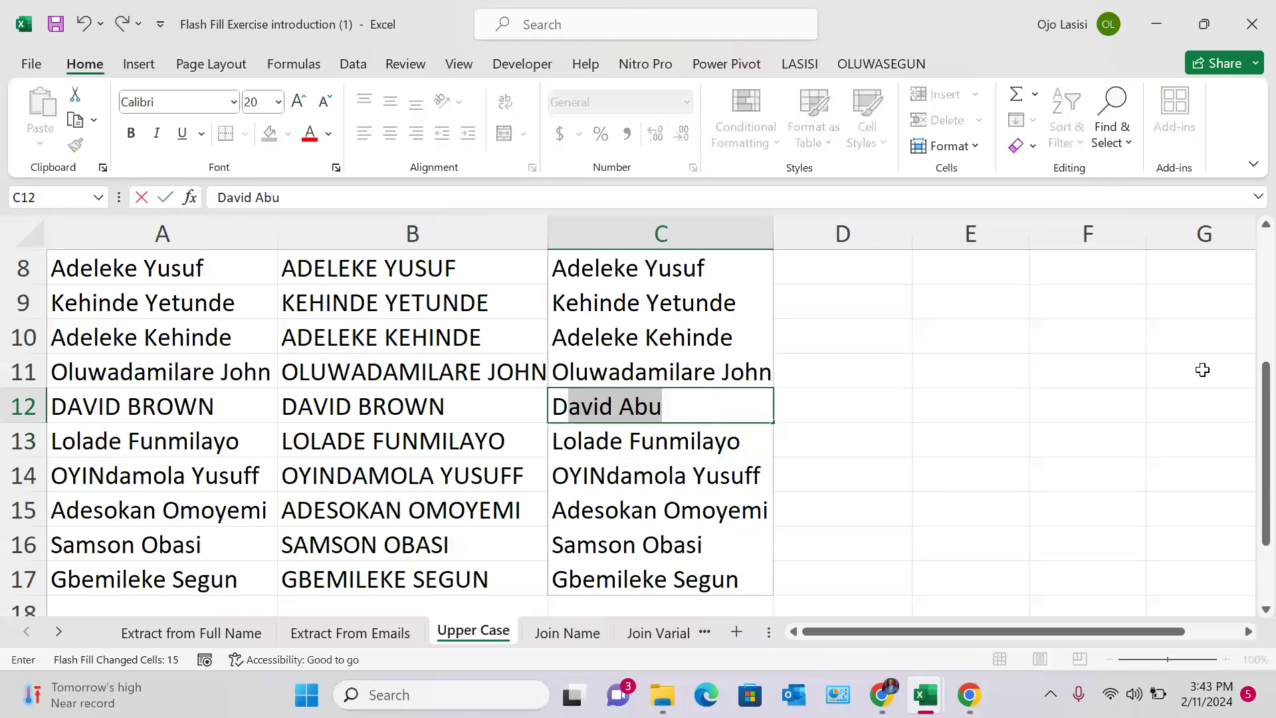
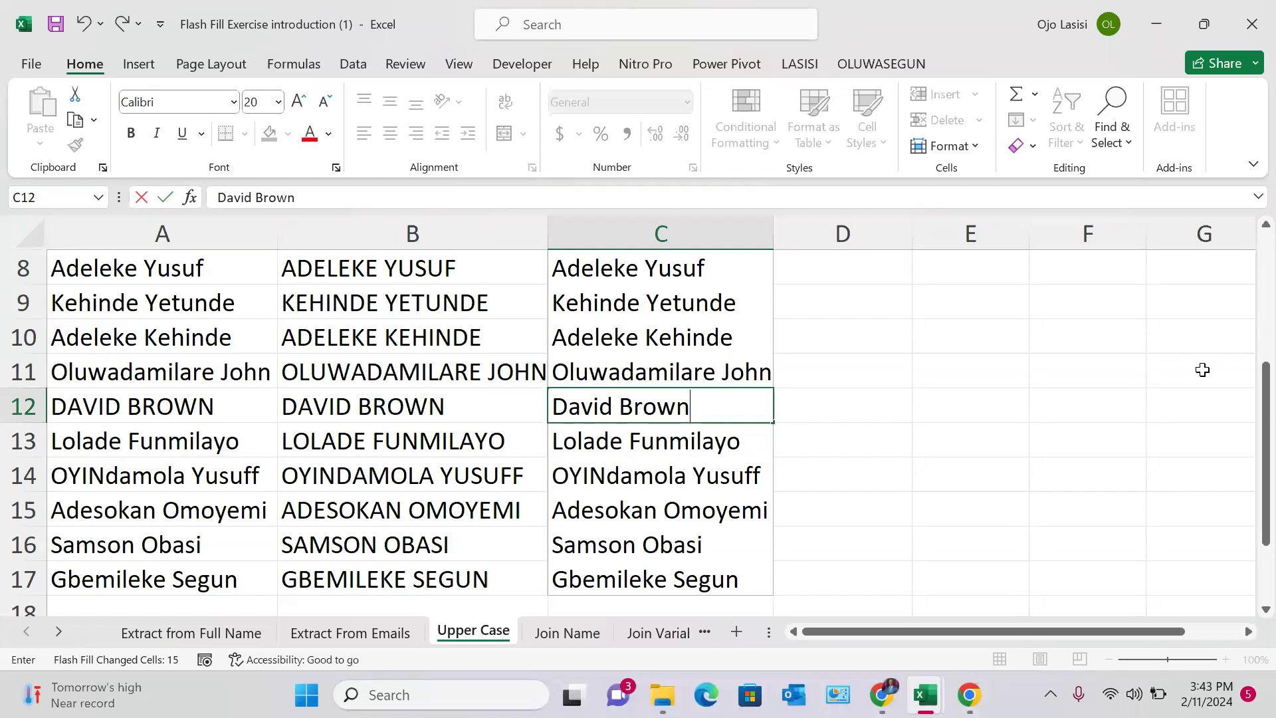
left_click(1266, 226)
left_click(1266, 225)
left_click(1265, 226)
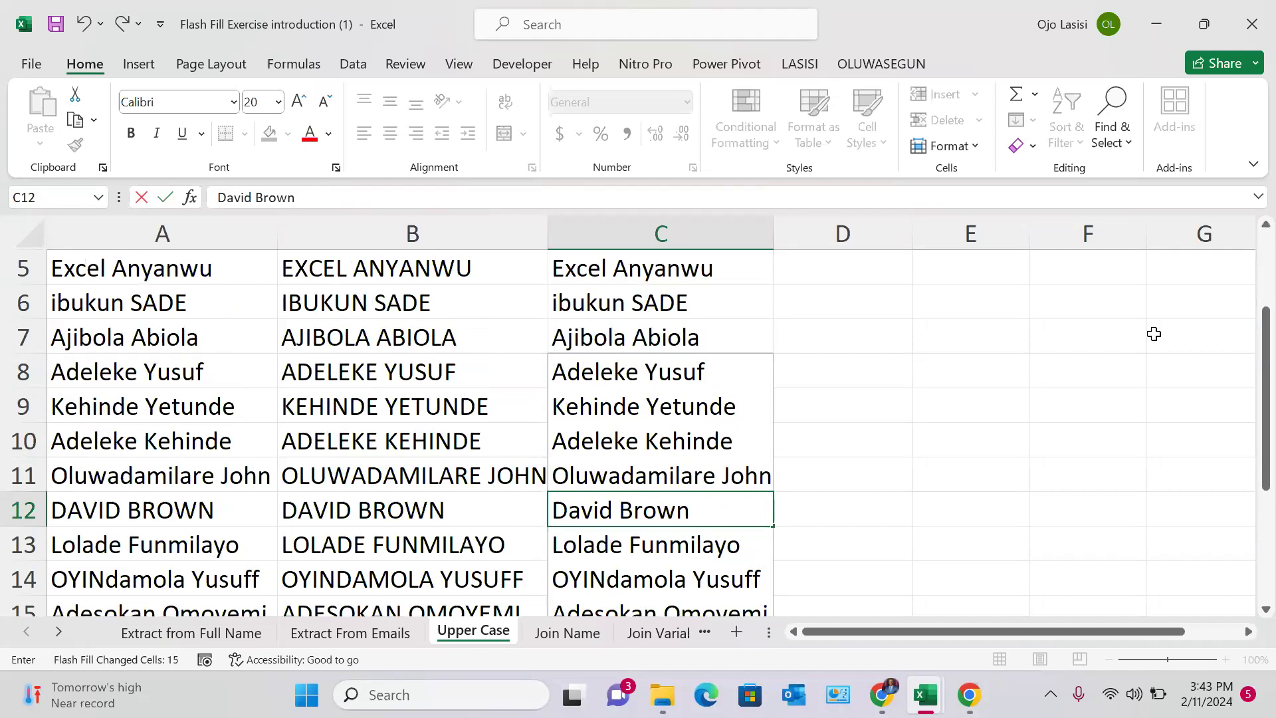
key("Return")
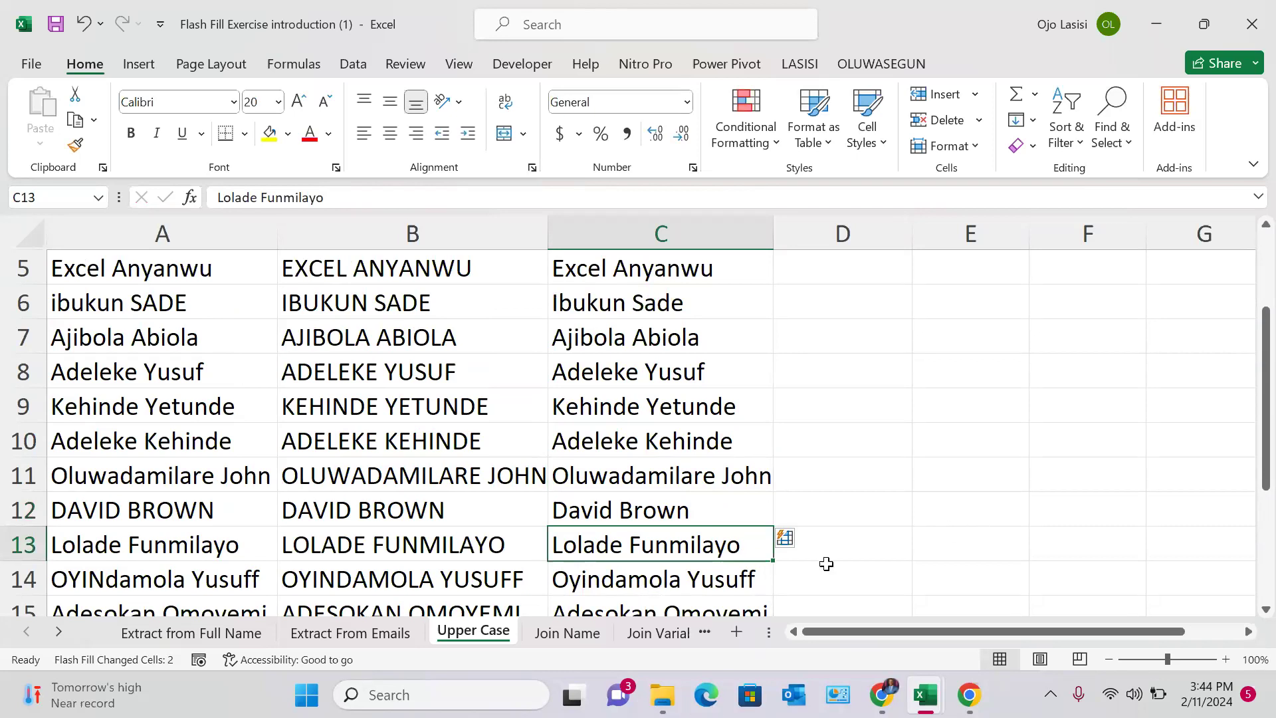
Step: Switch to the Settlement Details 7 workbook and AutoSum D8:D179 in cell D180
mouse_move(926, 694)
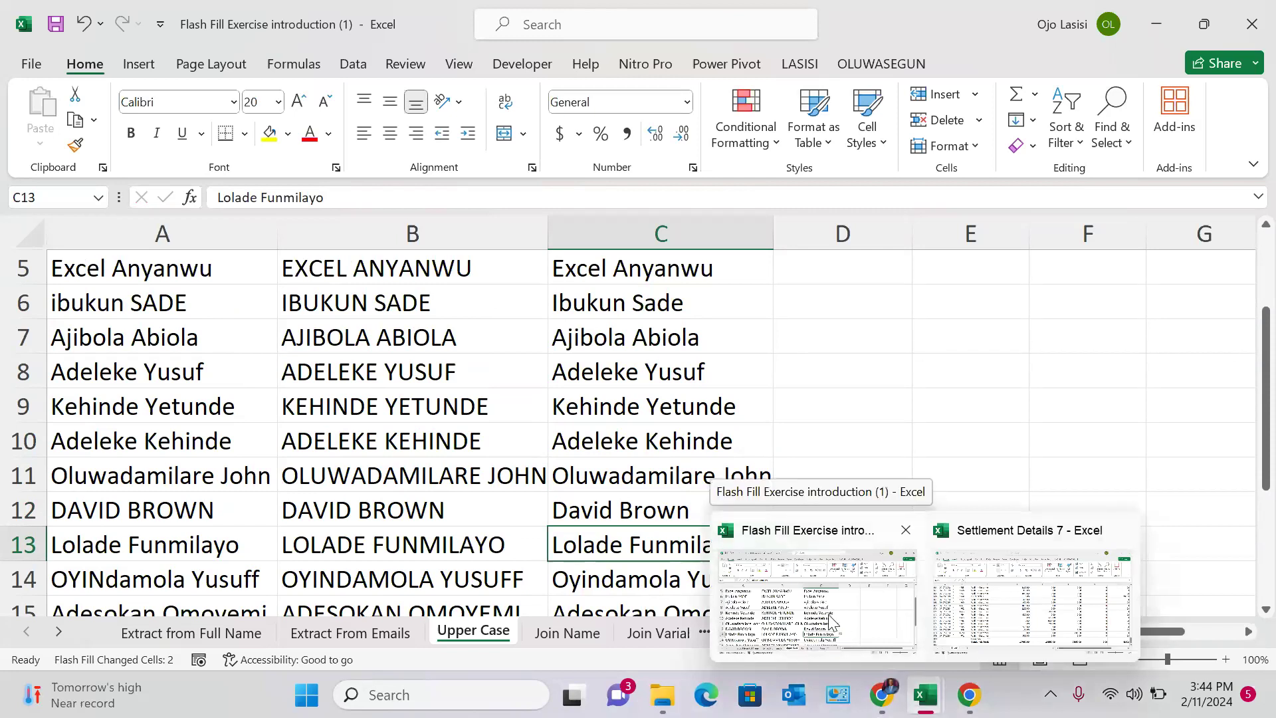
mouse_move(1003, 625)
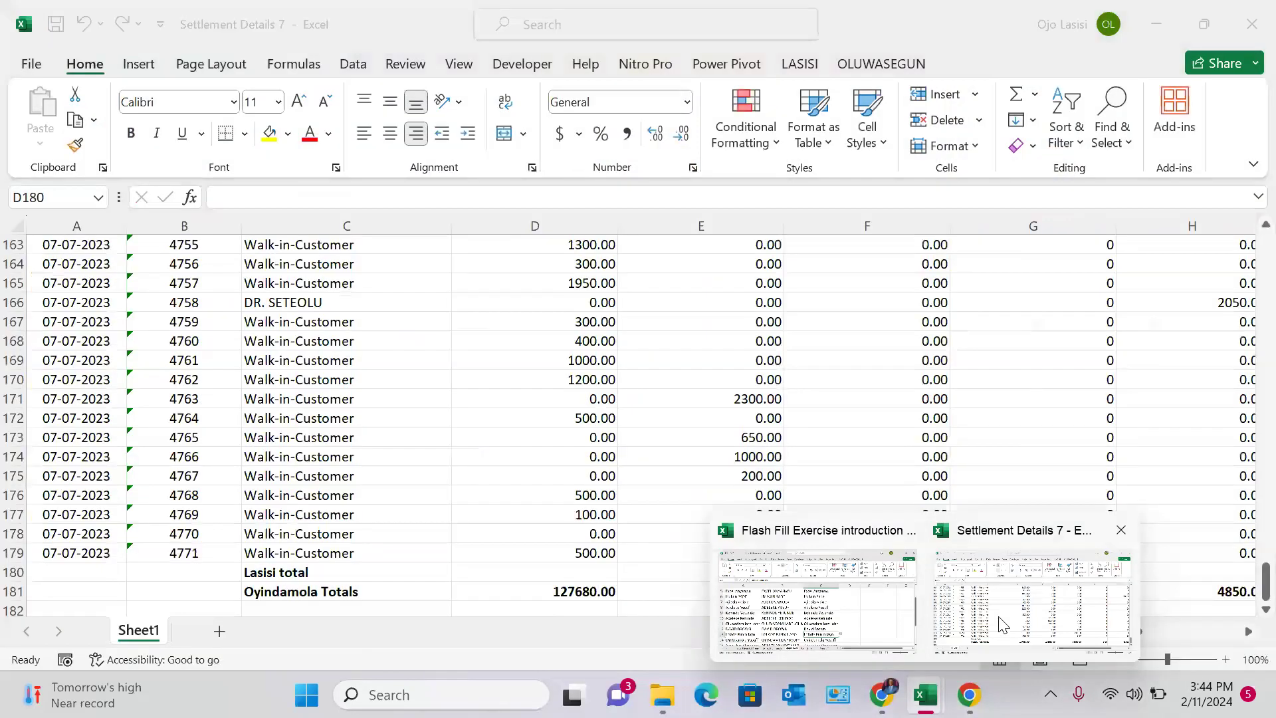
left_click(1005, 620)
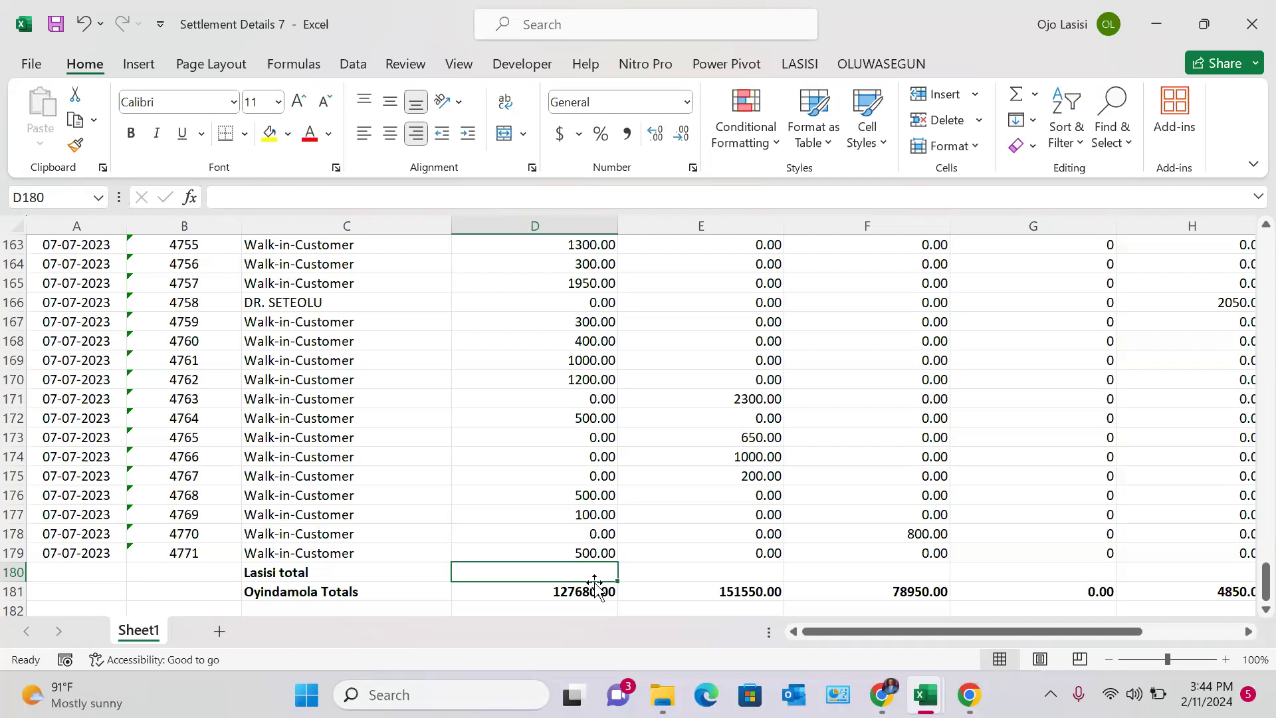
key("alt+equal")
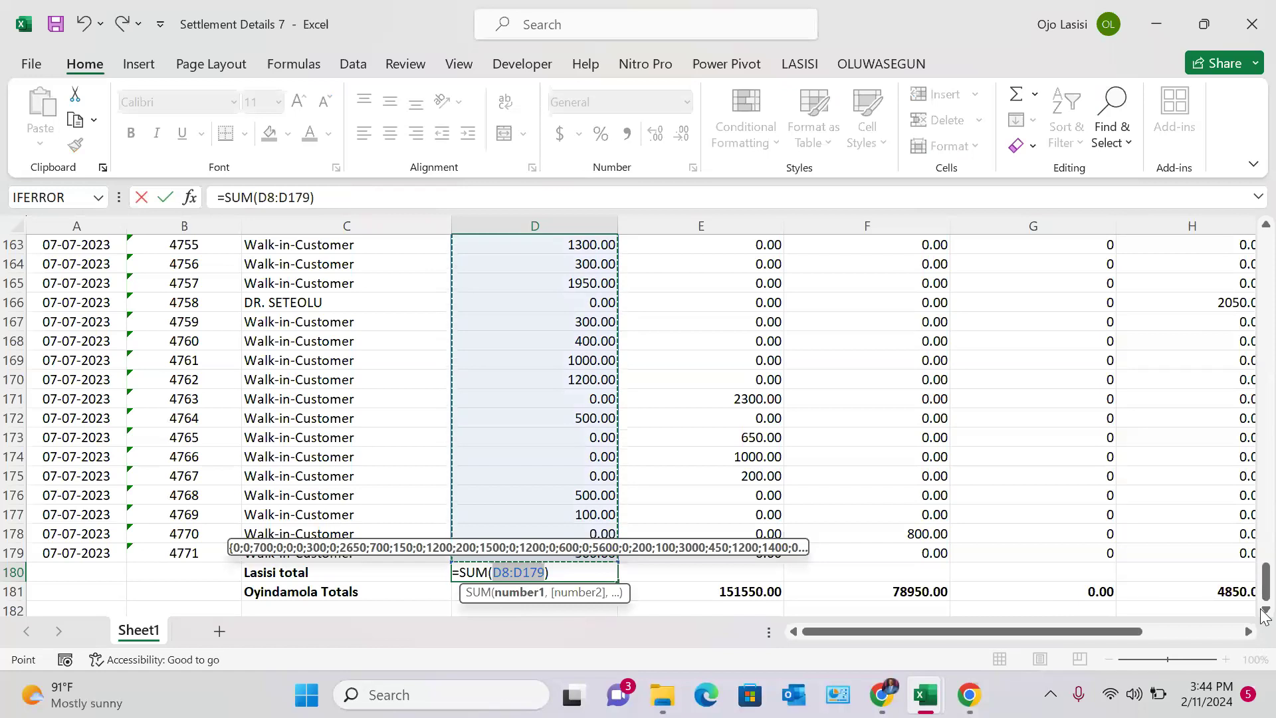
mouse_move(1267, 584)
left_mouse_down()
mouse_move(1271, 246)
mouse_move(1267, 577)
left_mouse_up()
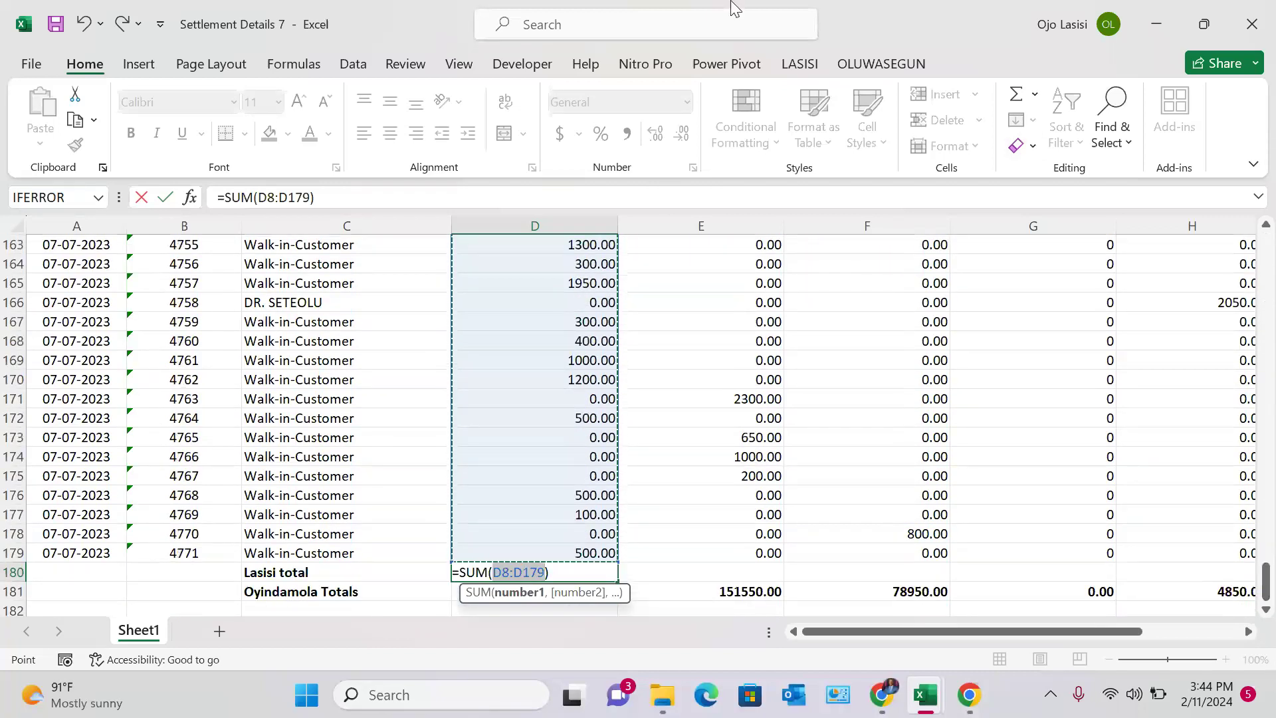
key("Return")
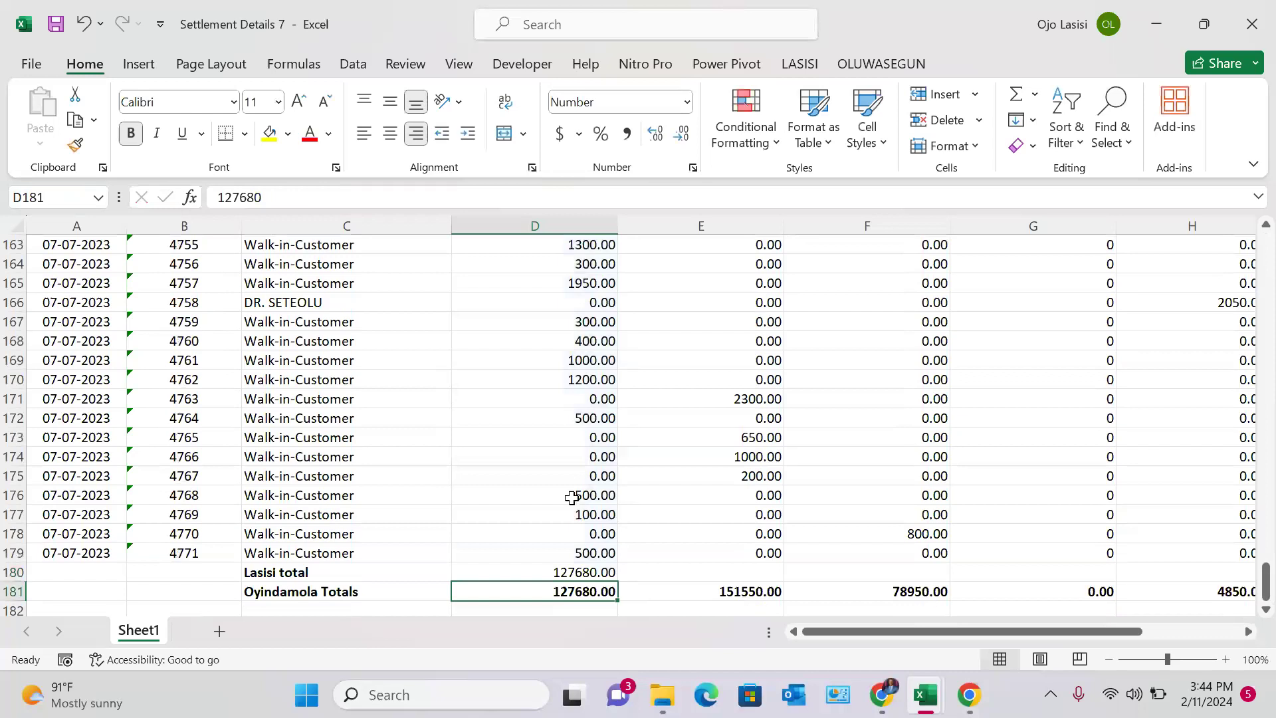
Step: Try extending the D180 sum across to I180 with the fill handle, and undo the fill
left_click(551, 572)
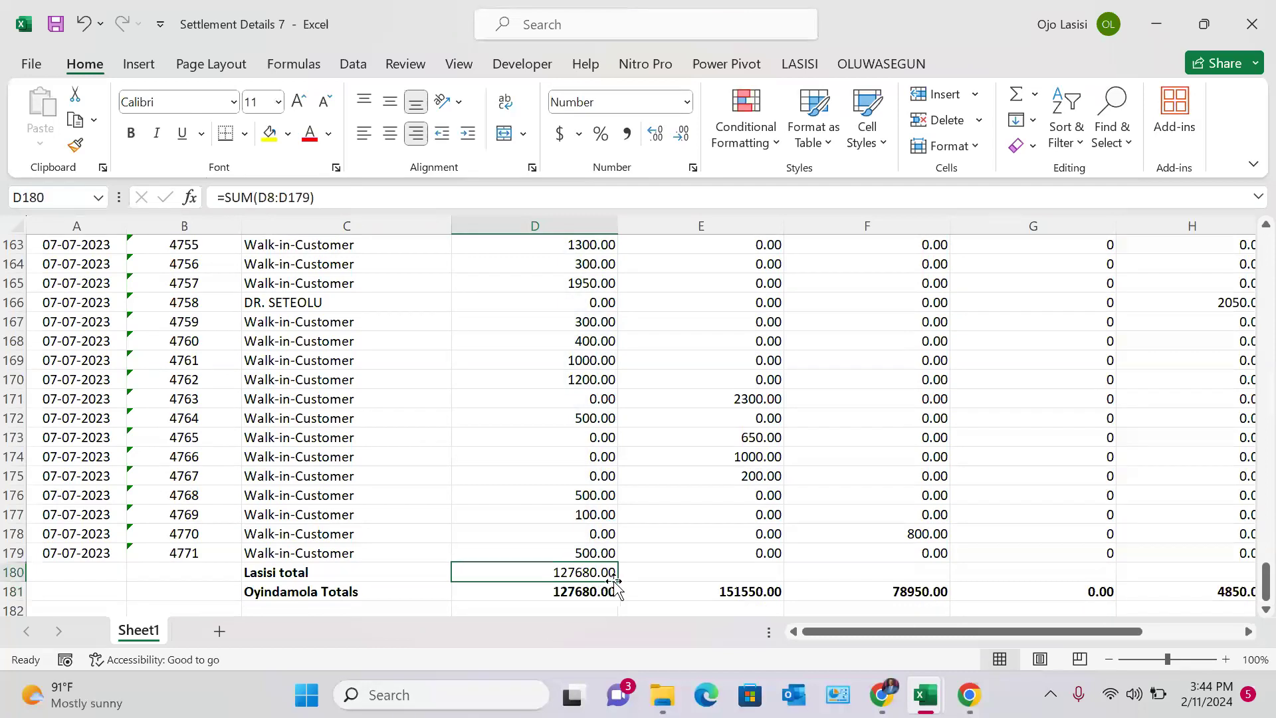
left_click_drag(618, 582, 1146, 564)
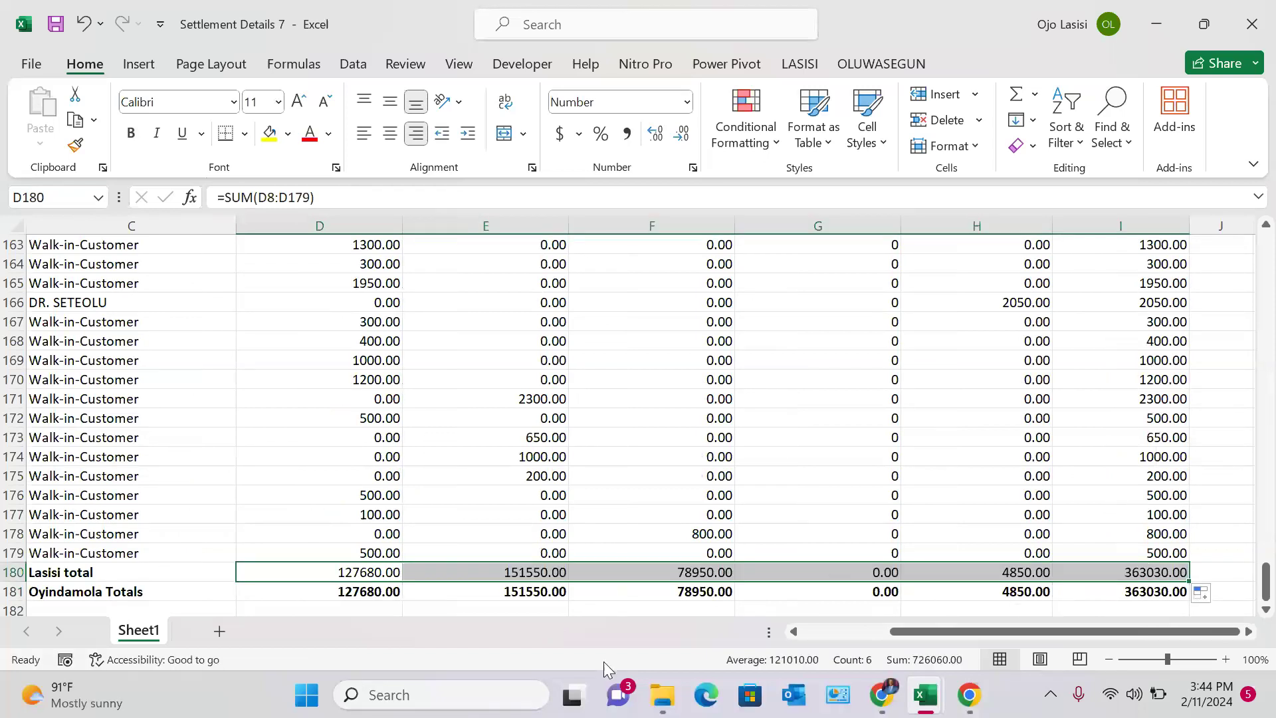
key("ctrl+z")
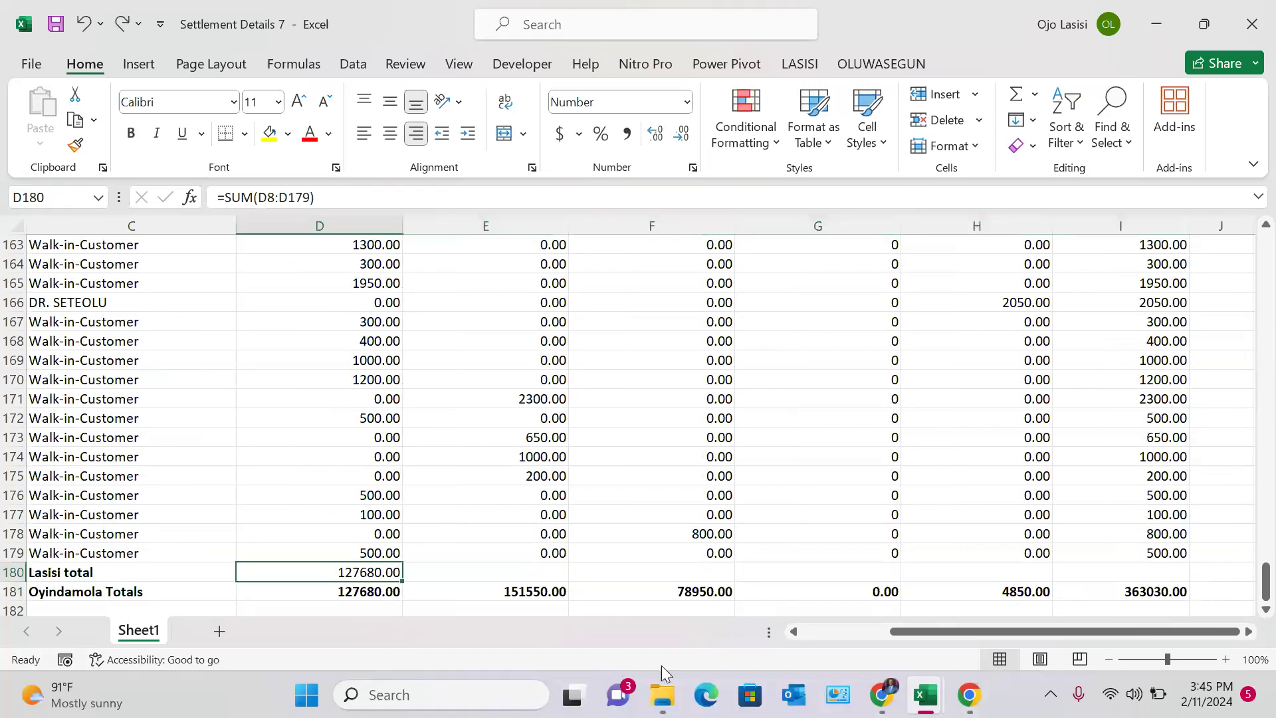
left_click(1249, 631)
left_click(1249, 631)
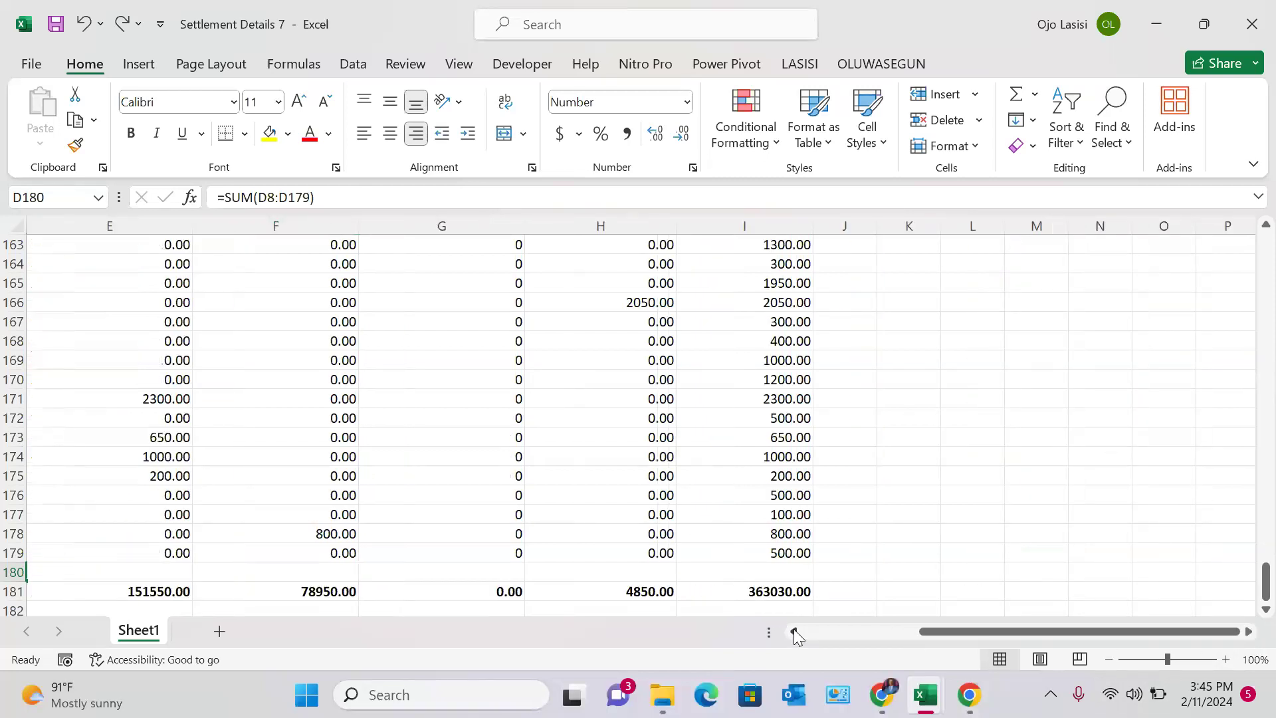
left_click(793, 629)
left_click(793, 629)
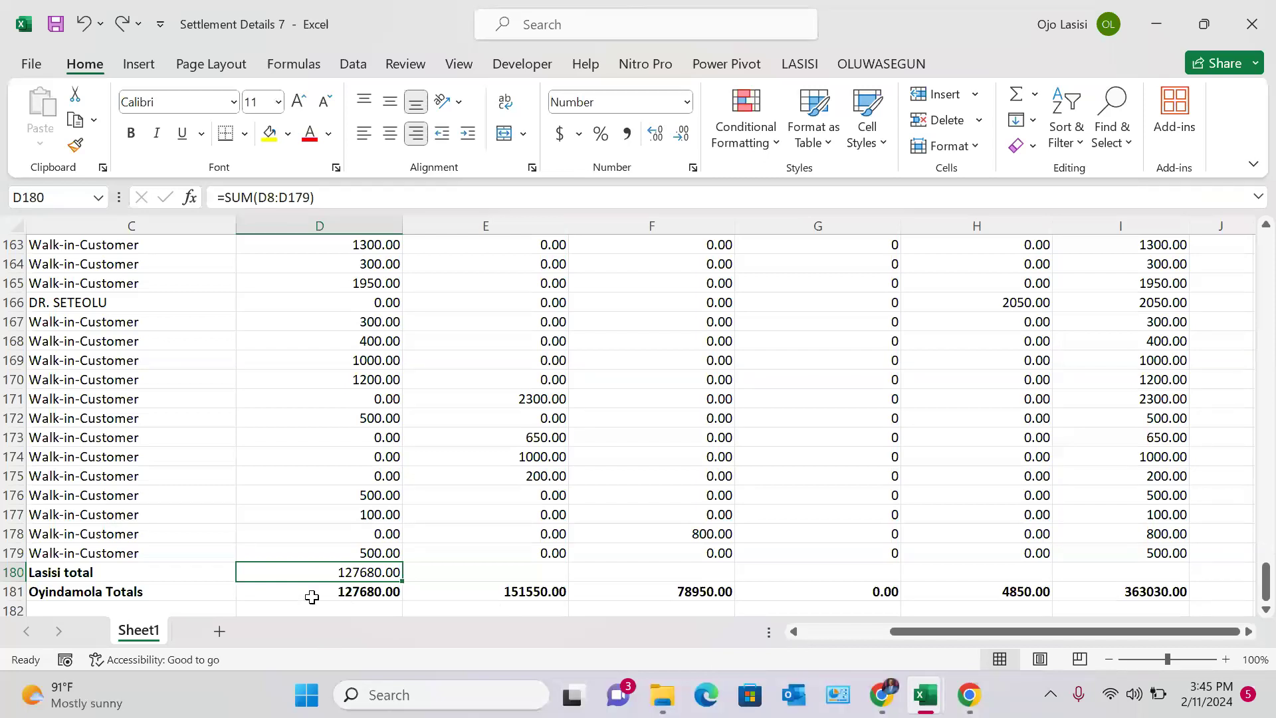
Step: Try copying the D180 sum through I180 with the Fill Right command, and undo it
key("shift+Right")
key("shift+Right")
key("shift+Right")
key("shift+Right")
key("shift+Right")
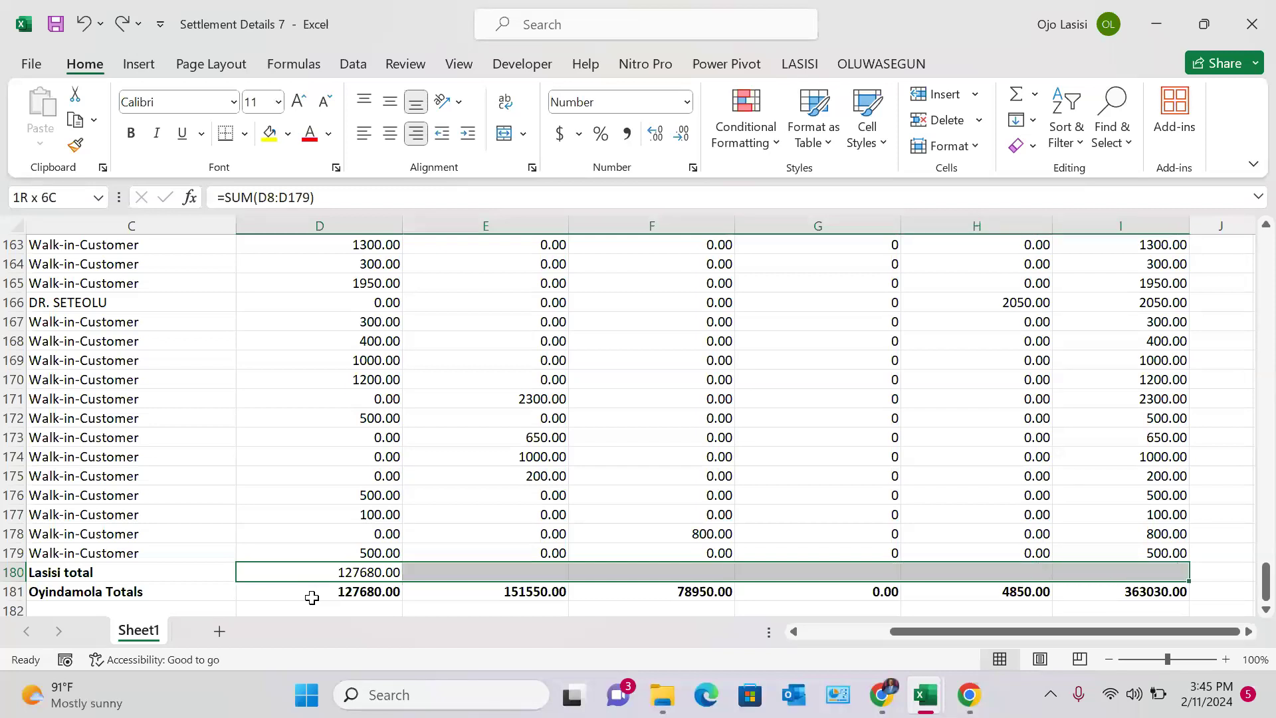
key("ctrl+r")
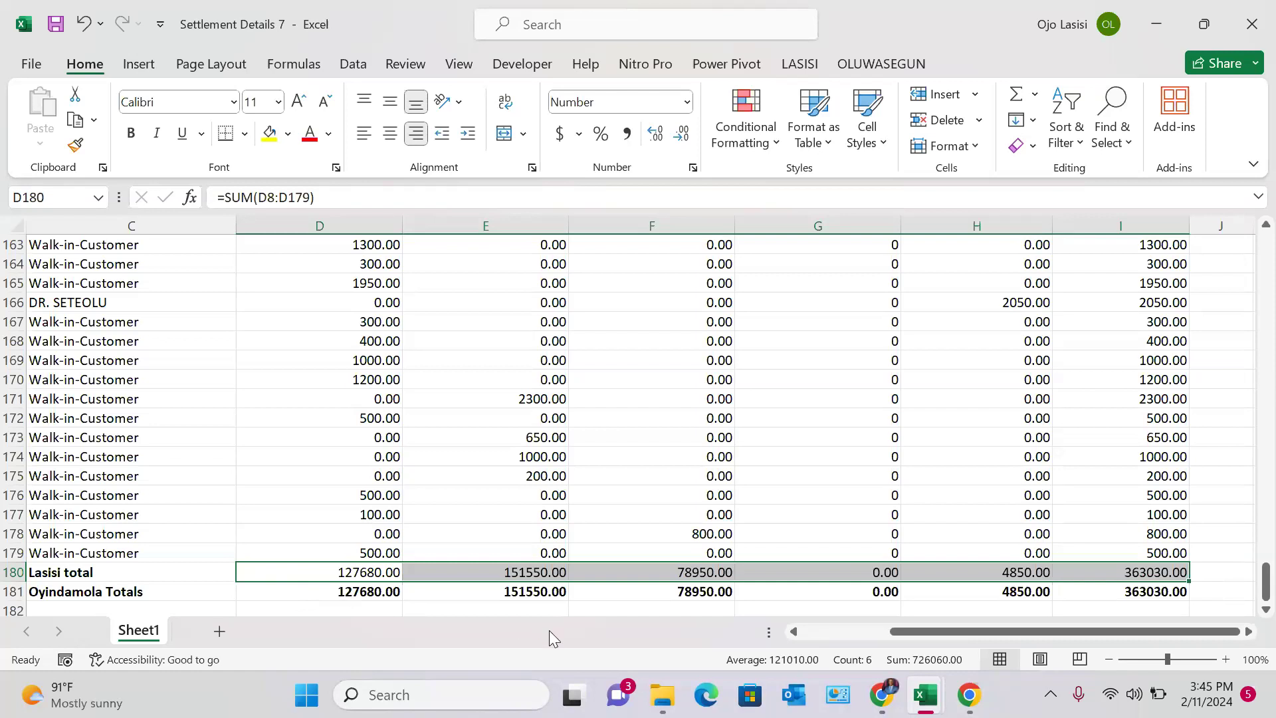
key("ctrl+z")
left_click(434, 536)
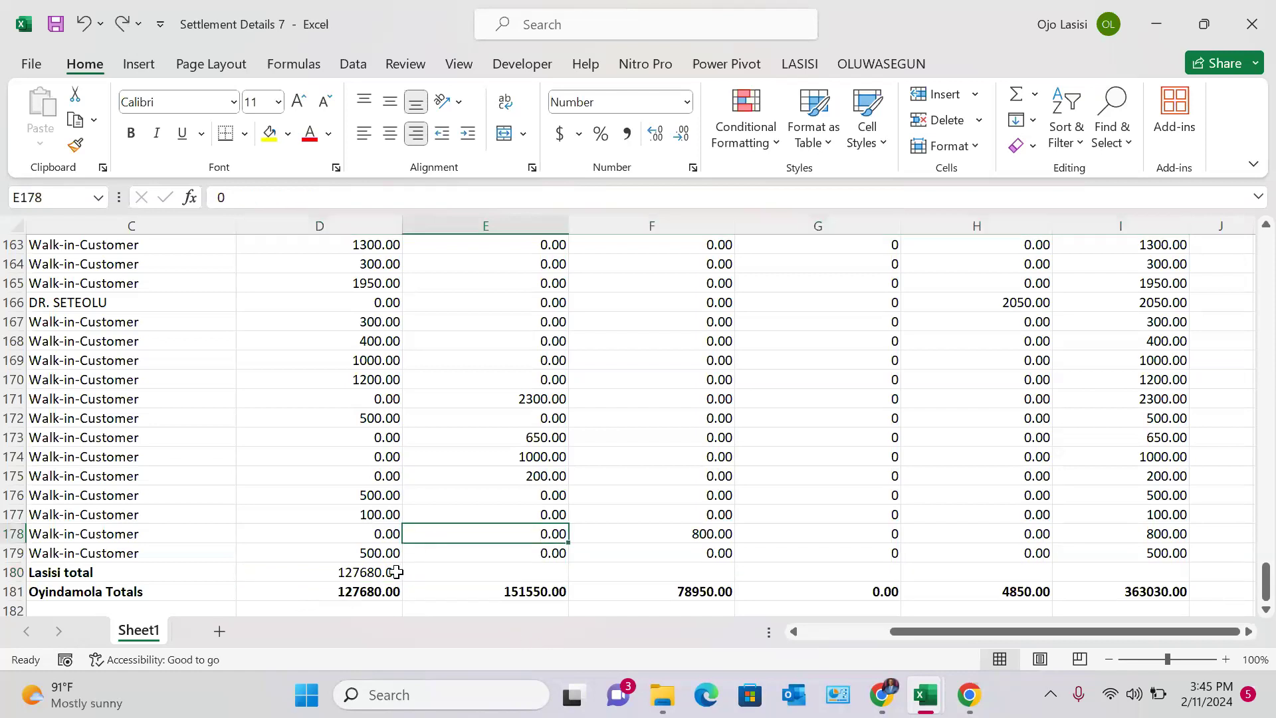
Step: Try auto-filling the D180 total from its fill handle twice, undoing each attempt
left_click(397, 572)
double_click(402, 582)
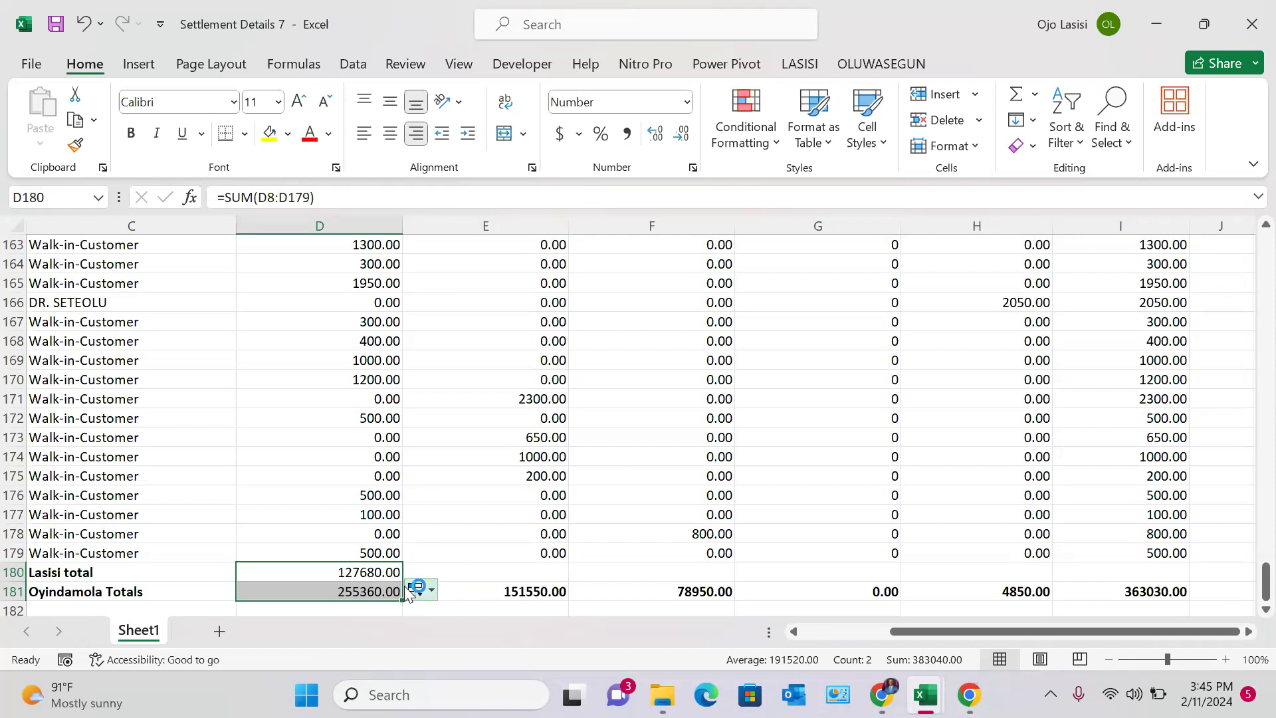
key("ctrl+z")
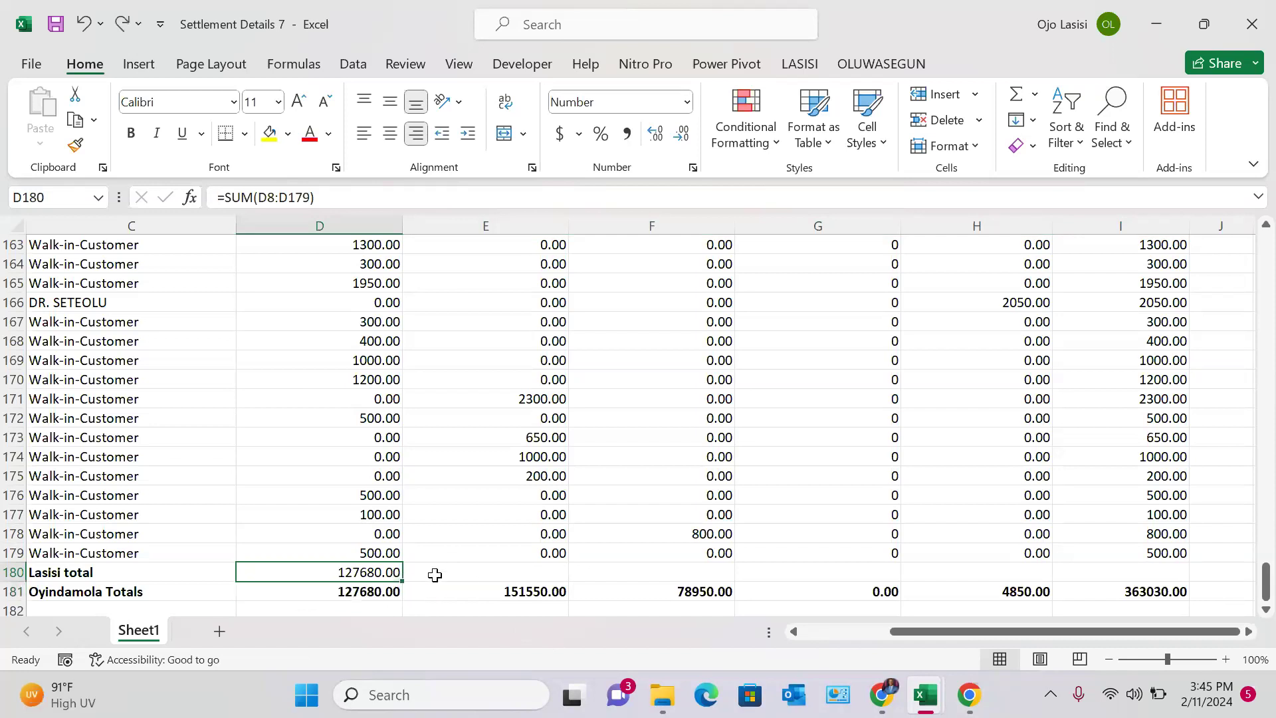
double_click(400, 581)
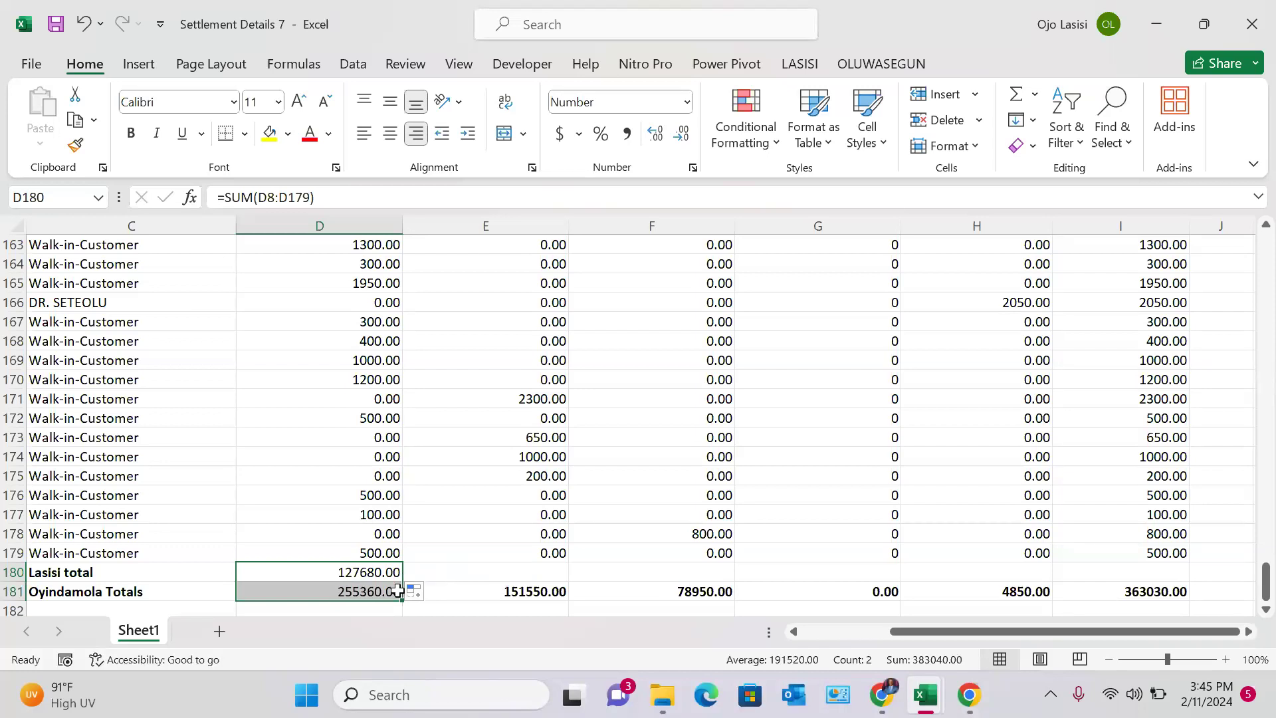
key("ctrl+z")
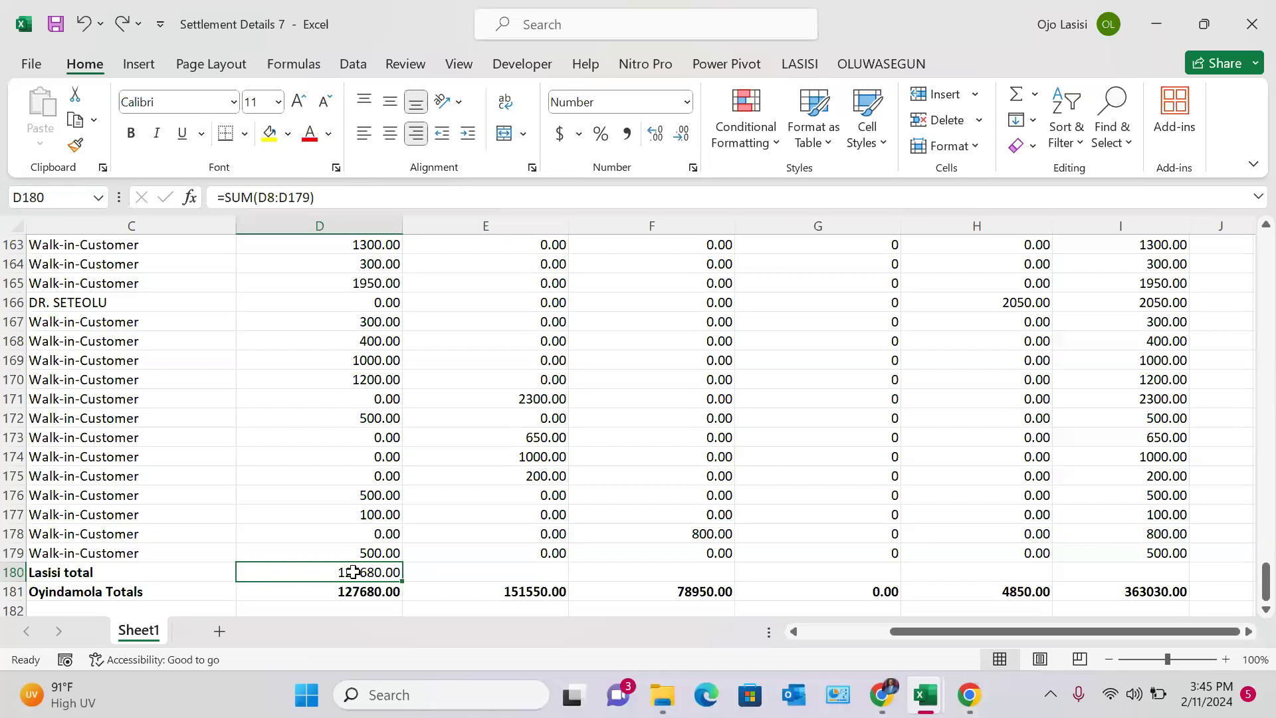
Step: Fill the D180 sum right through I180 and make the totals D180:I180 bold
key("shift+Right")
key("shift+Right")
key("shift+Right")
key("shift+Right")
key("shift+Right")
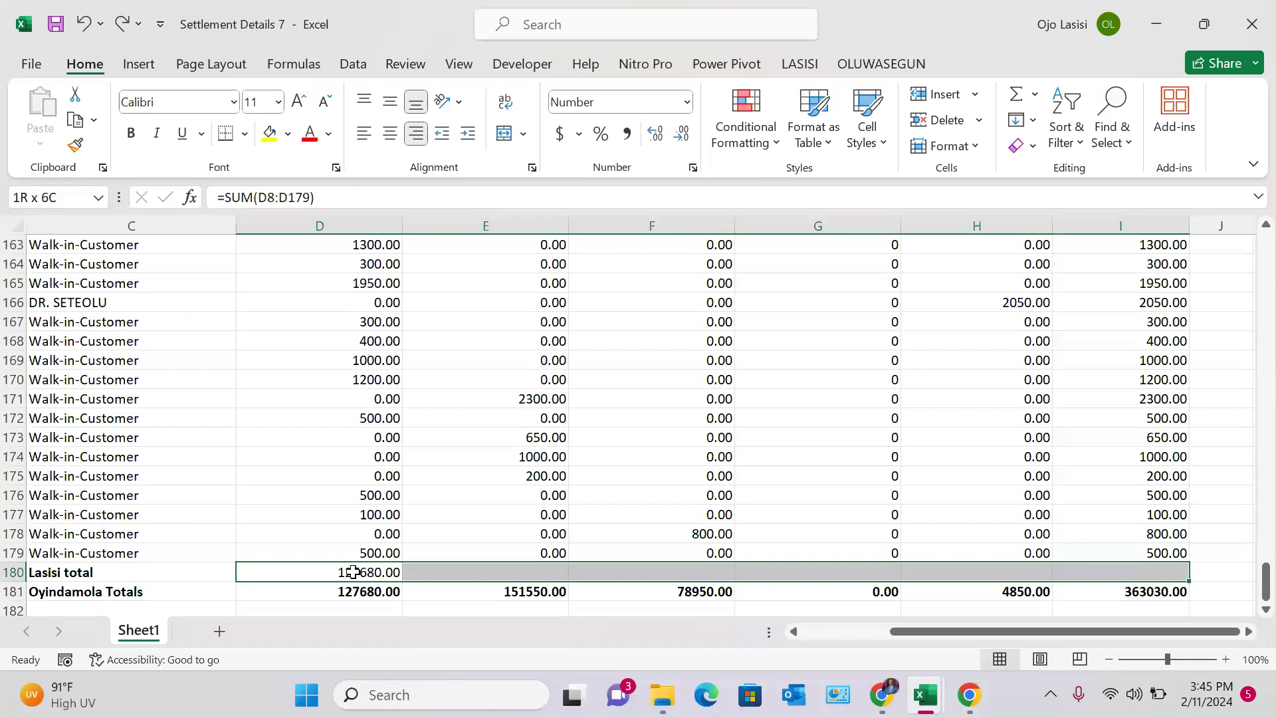
key("ctrl+r")
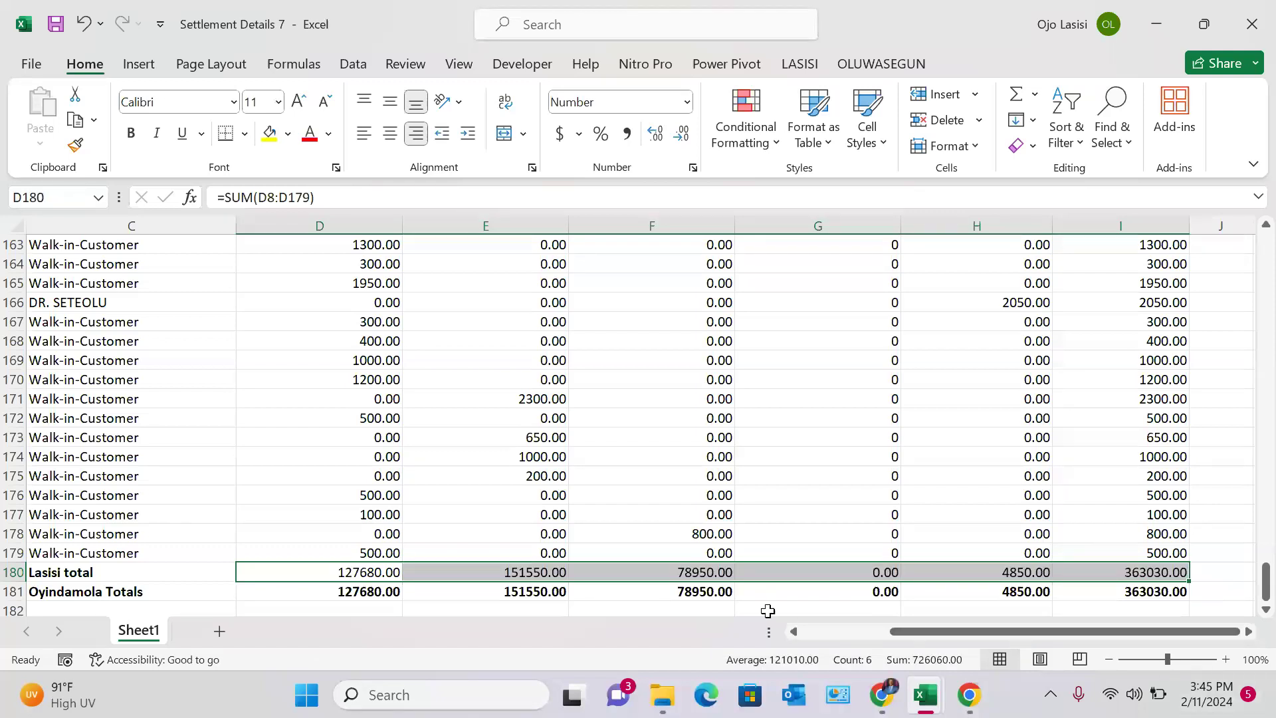
key("ctrl+b")
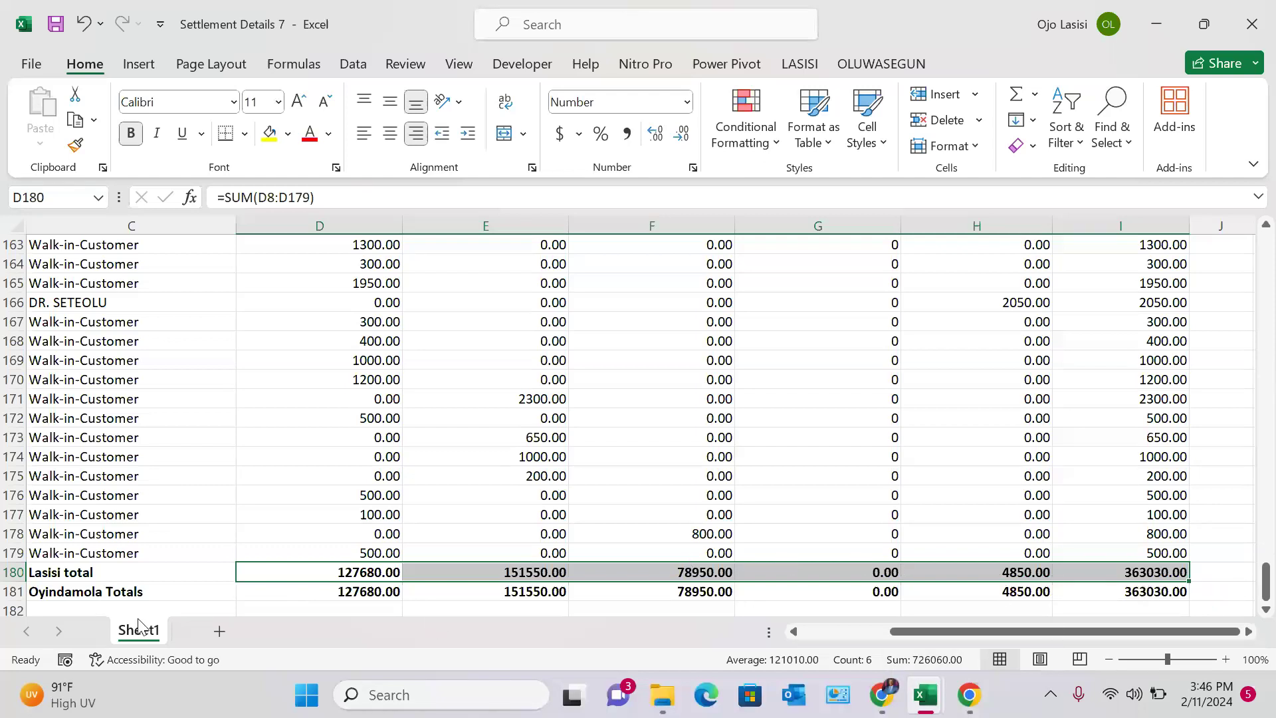
Step: Enter the label IF STATEMENT in C182 below the two totals rows
left_click(110, 608)
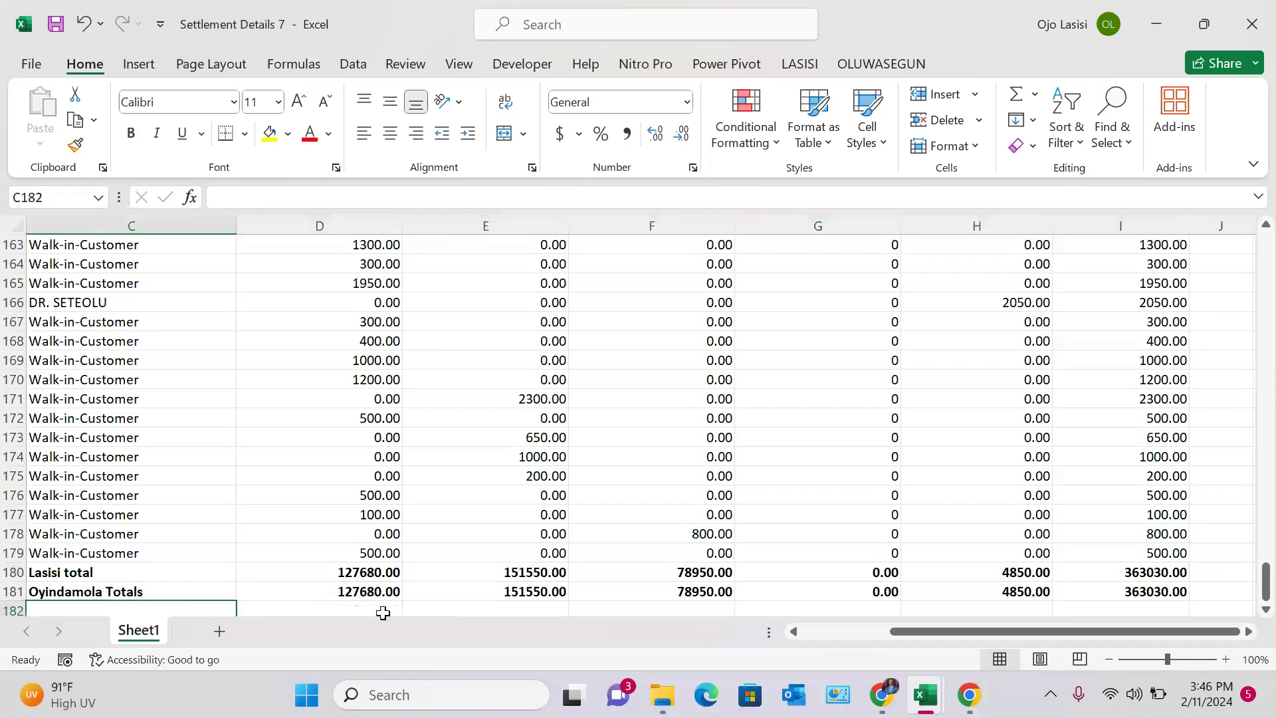
left_click(1264, 610)
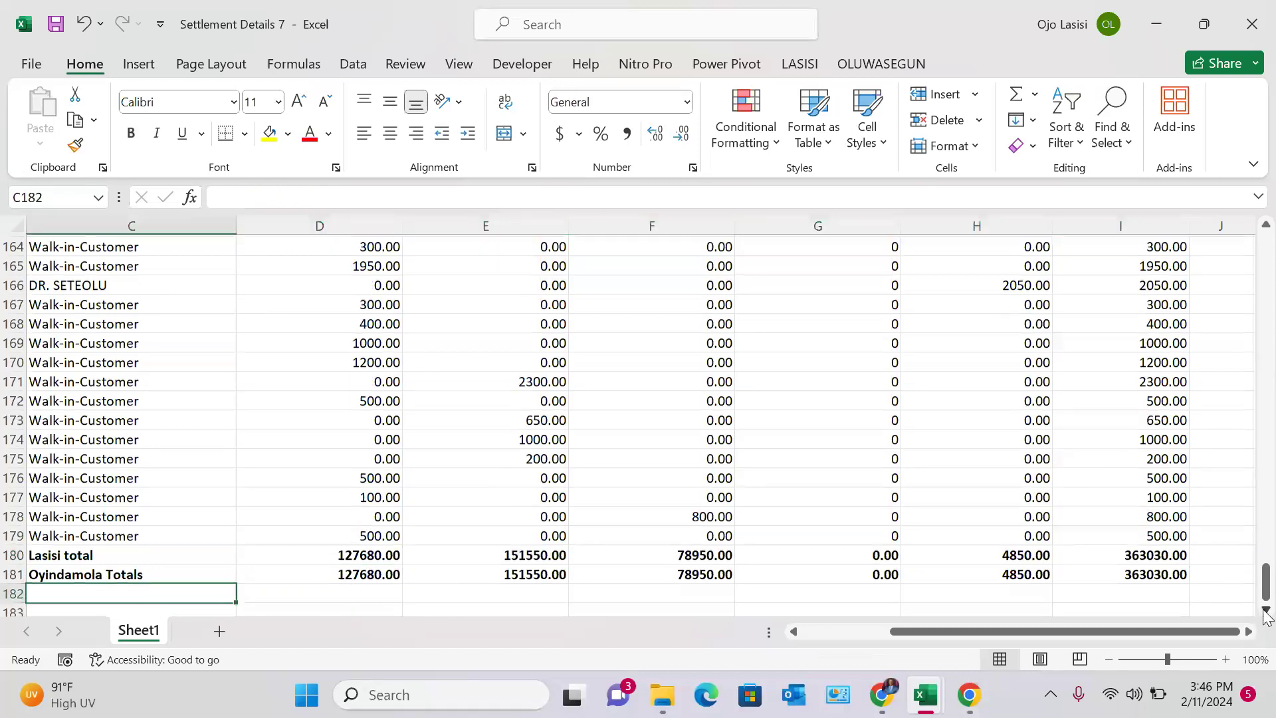
left_click(1264, 610)
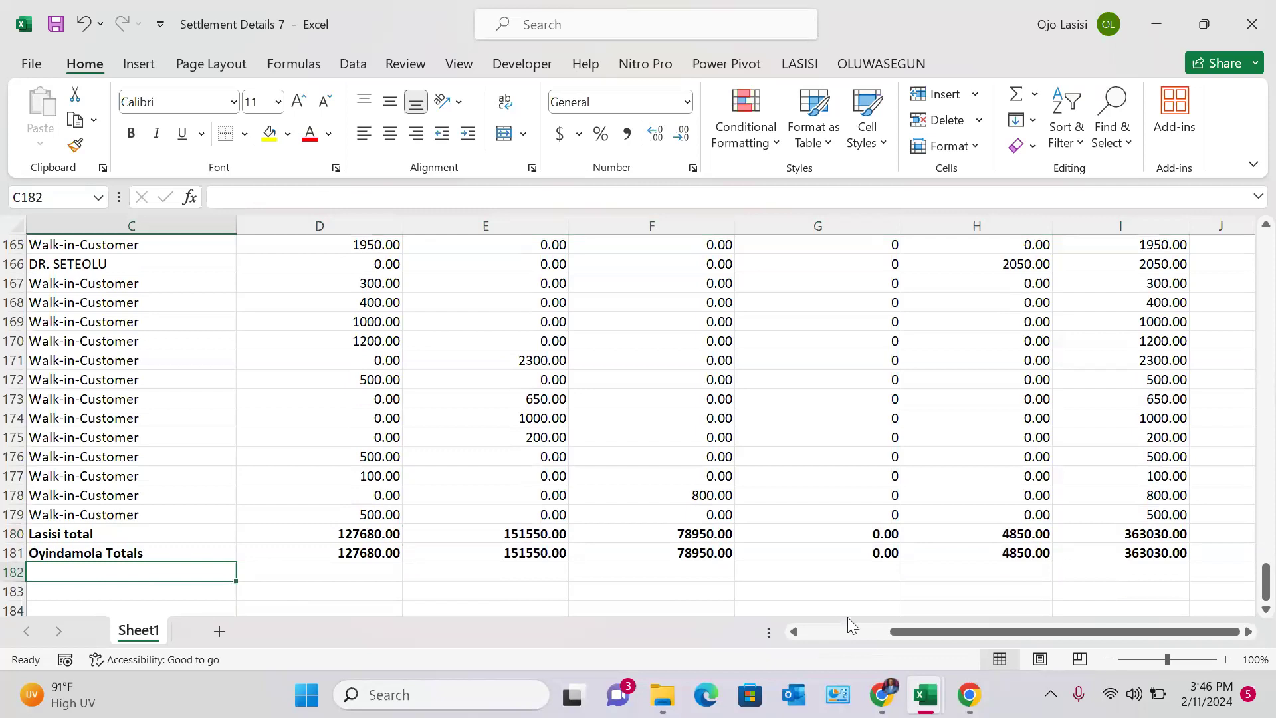
type("IF")
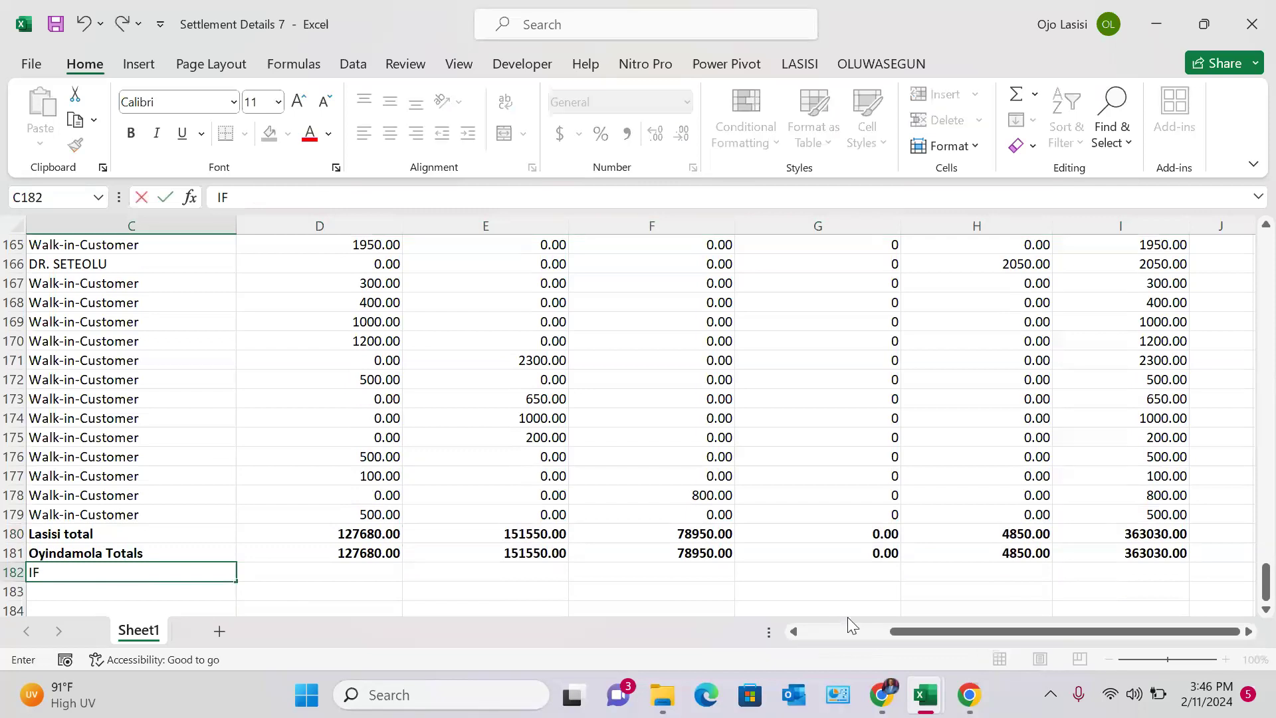
type(" STATEMENT")
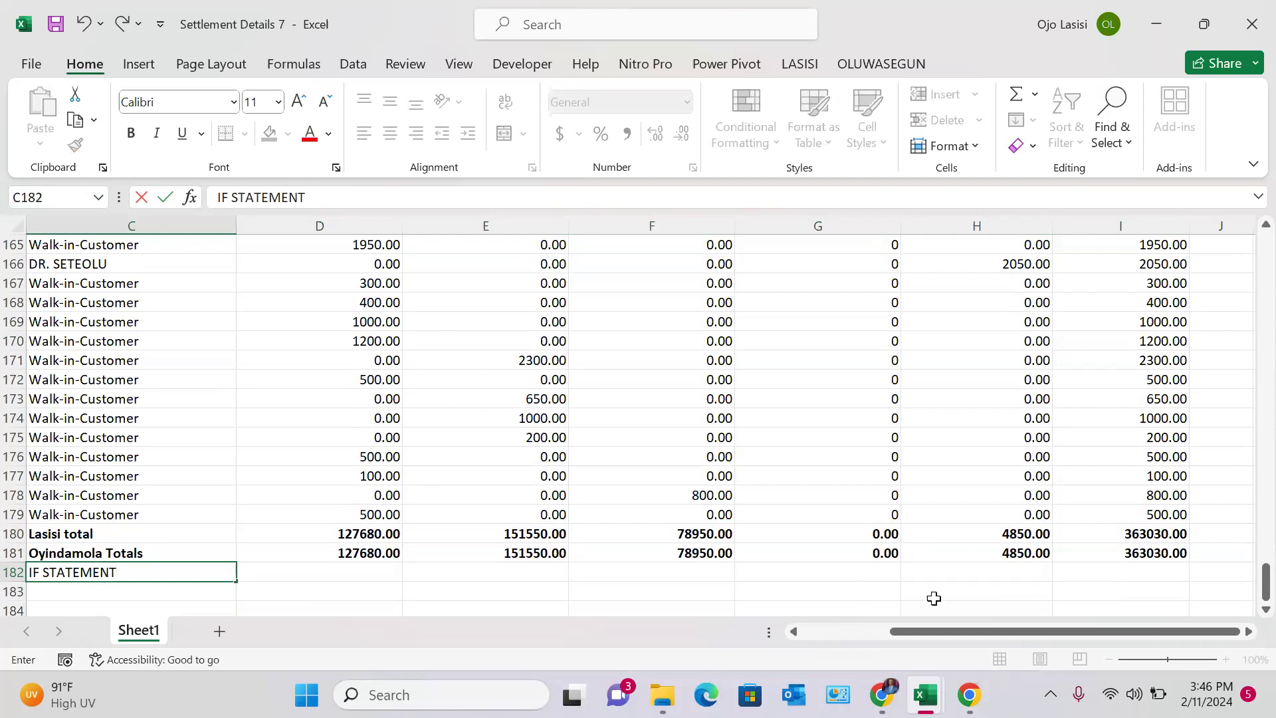
Step: Enter =IF(D181=D180, "TRUE","FALSE") in D182 to compare the two totals of column D
left_click(325, 567)
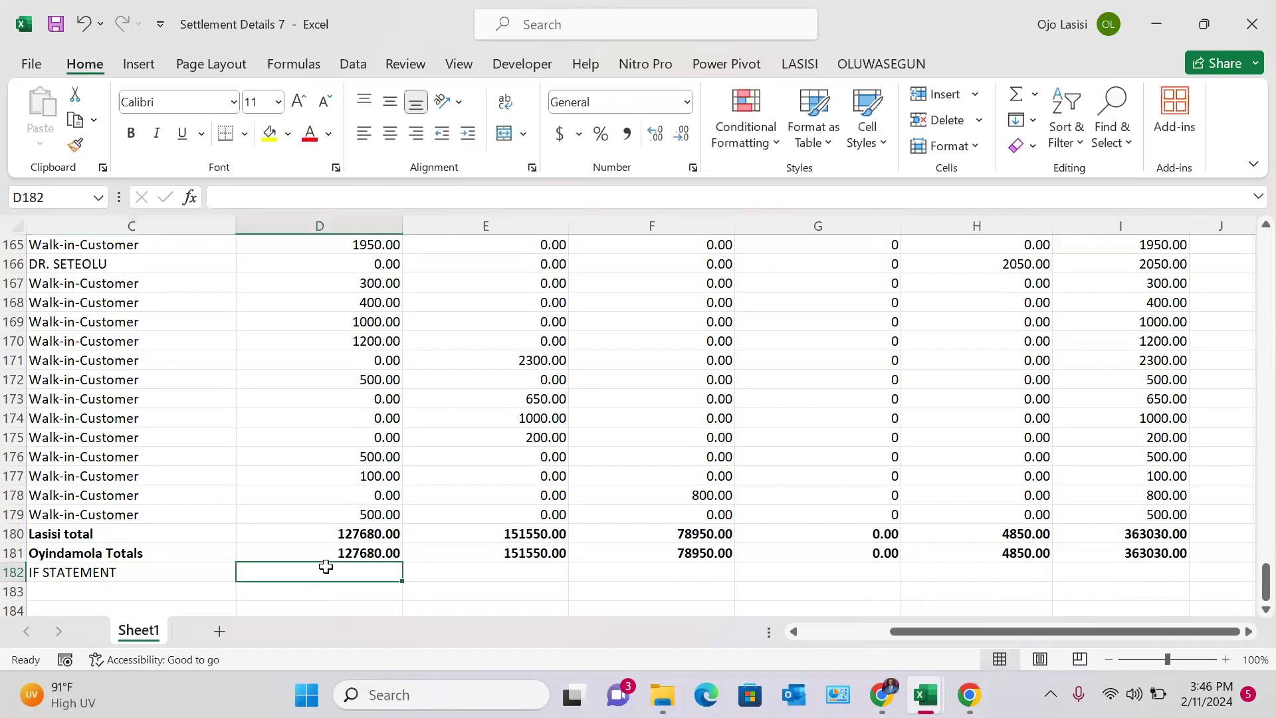
type("=")
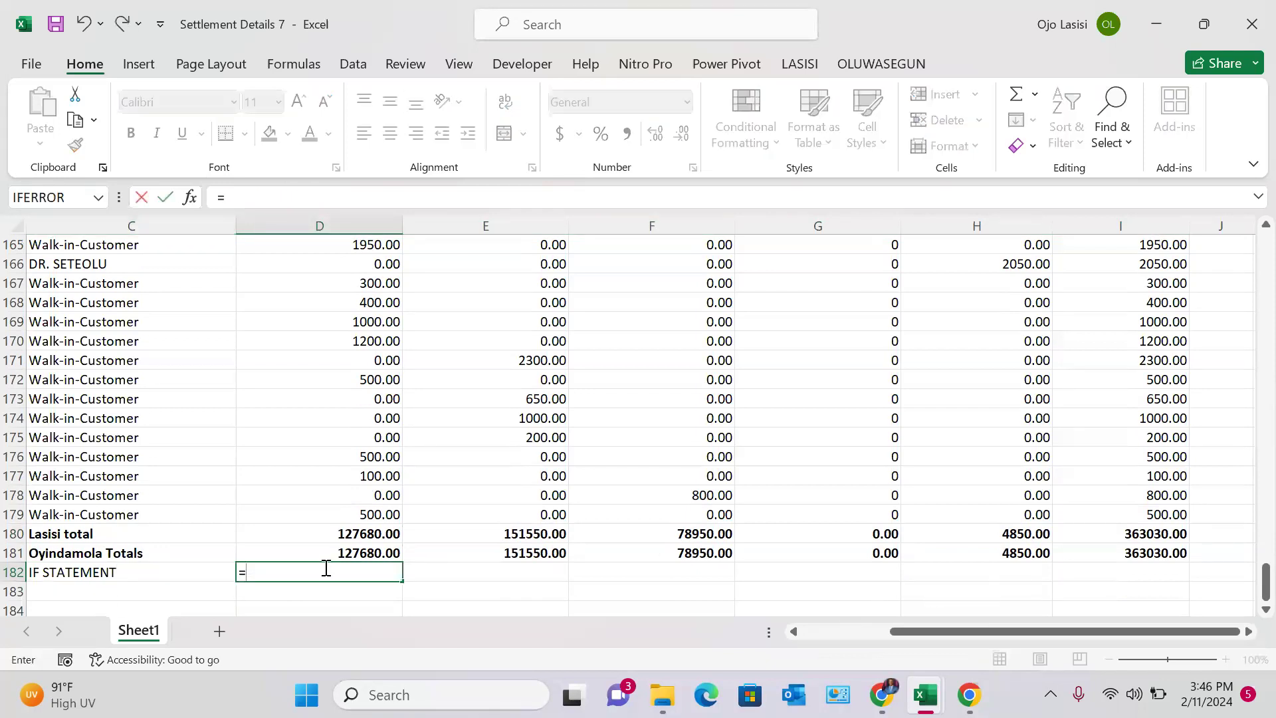
type("IF")
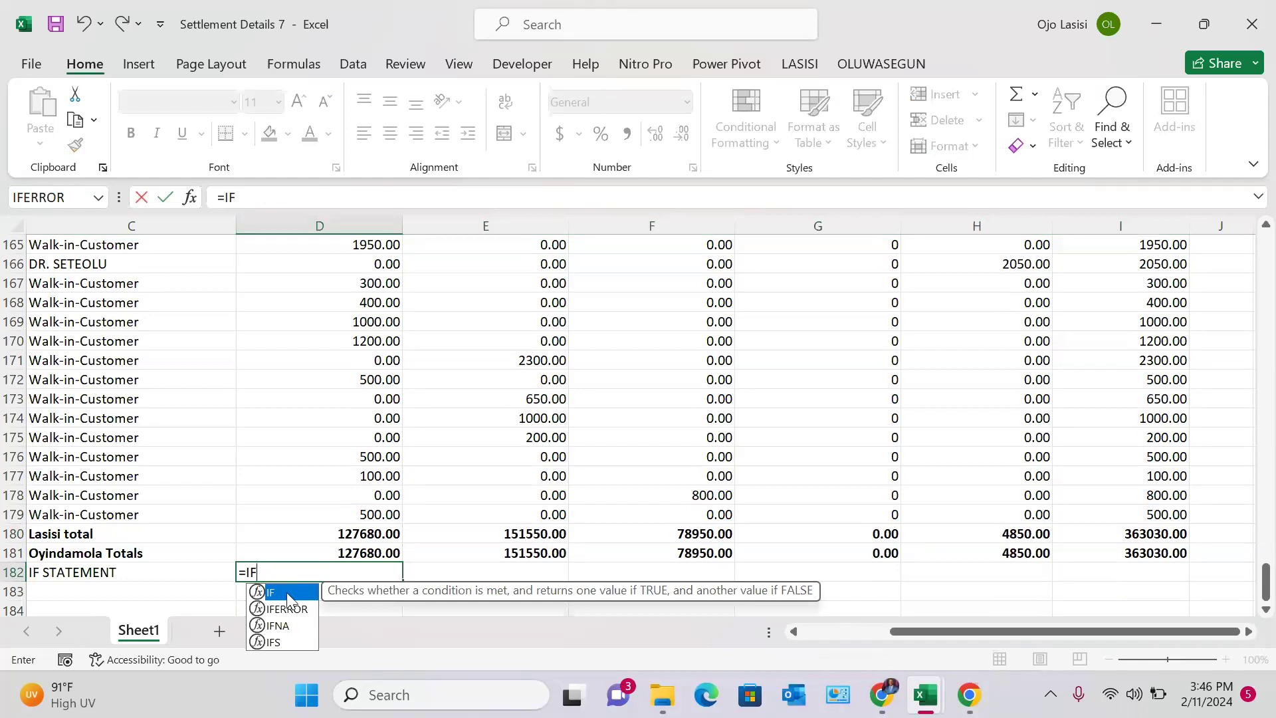
double_click(288, 598)
left_click(341, 555)
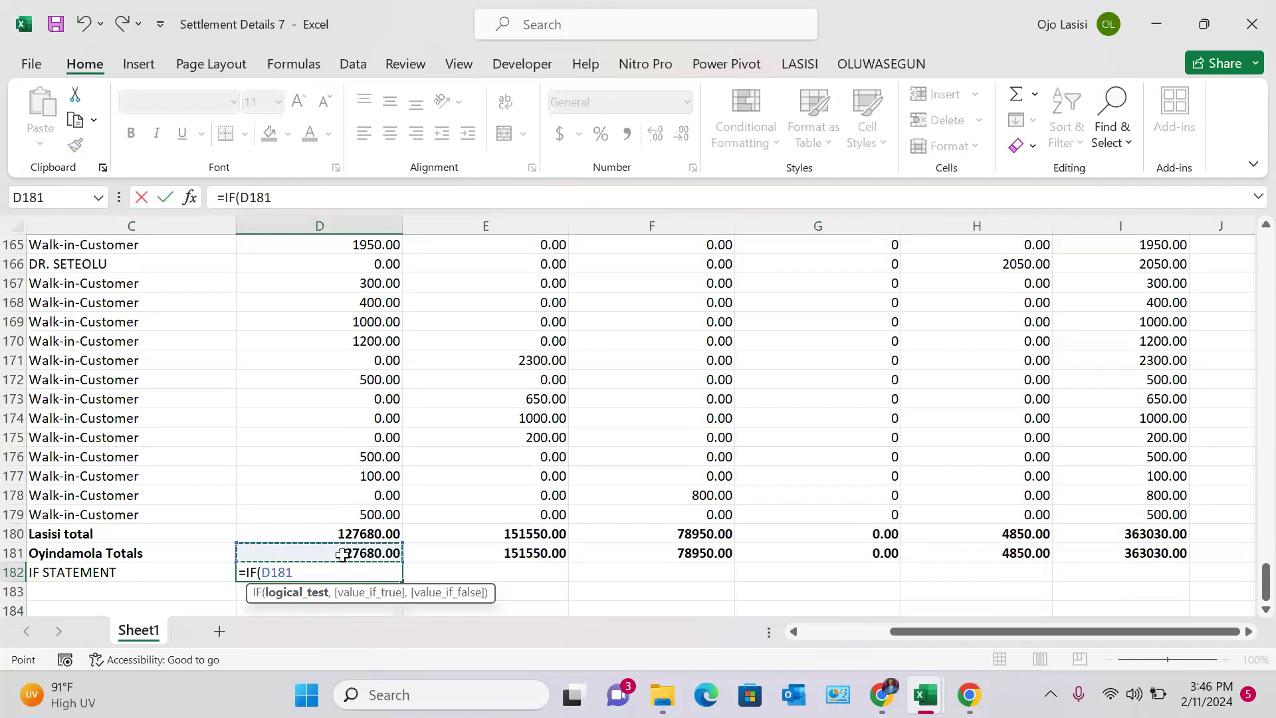
type("=")
type(",")
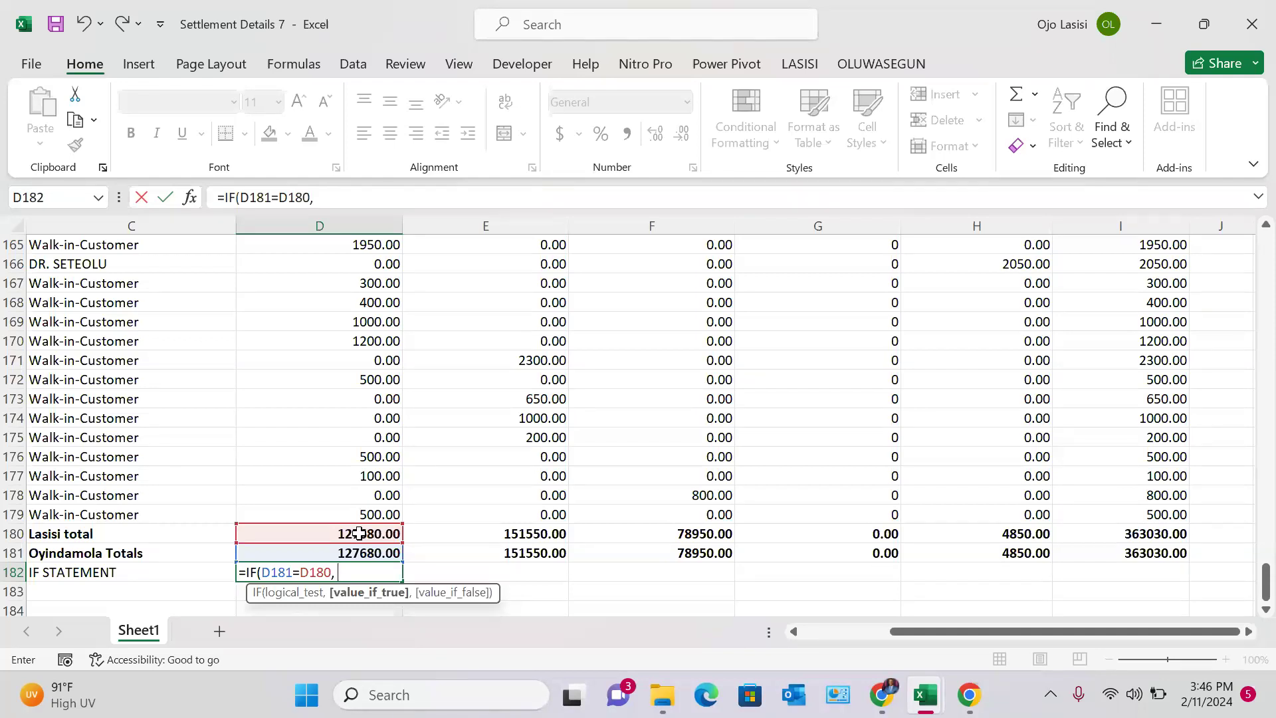
type("\"TRUE")
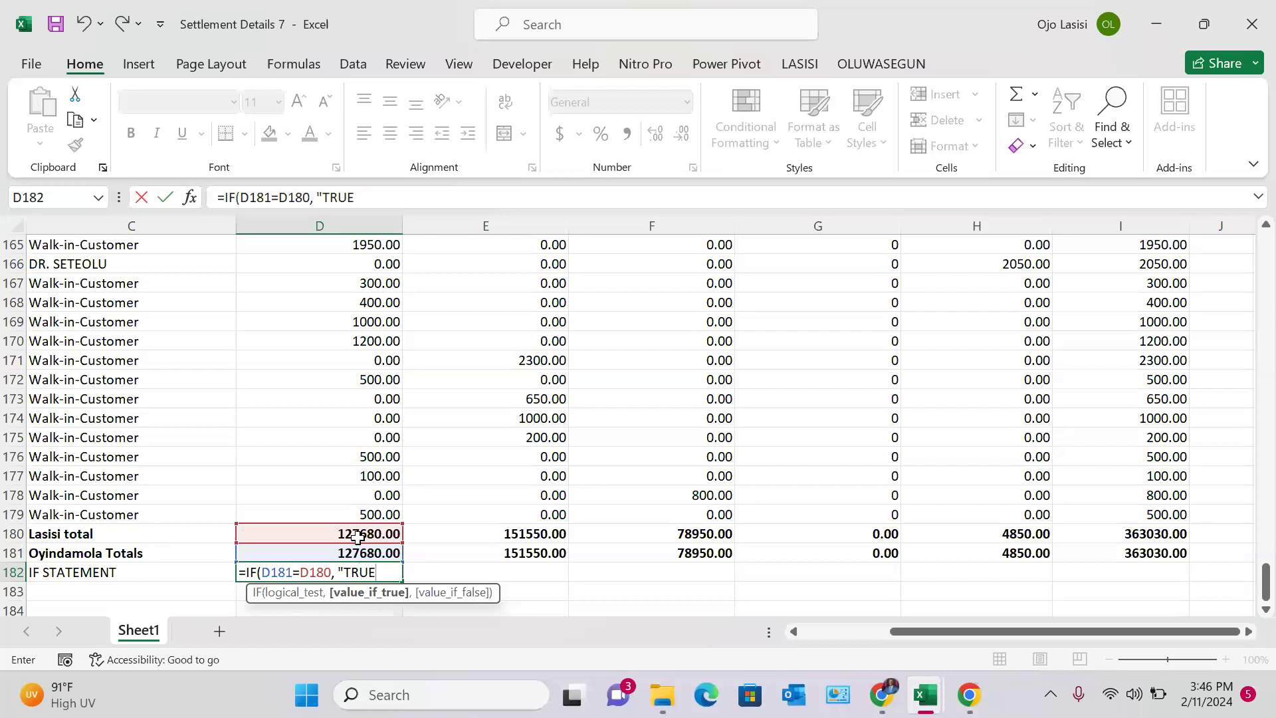
type("\",")
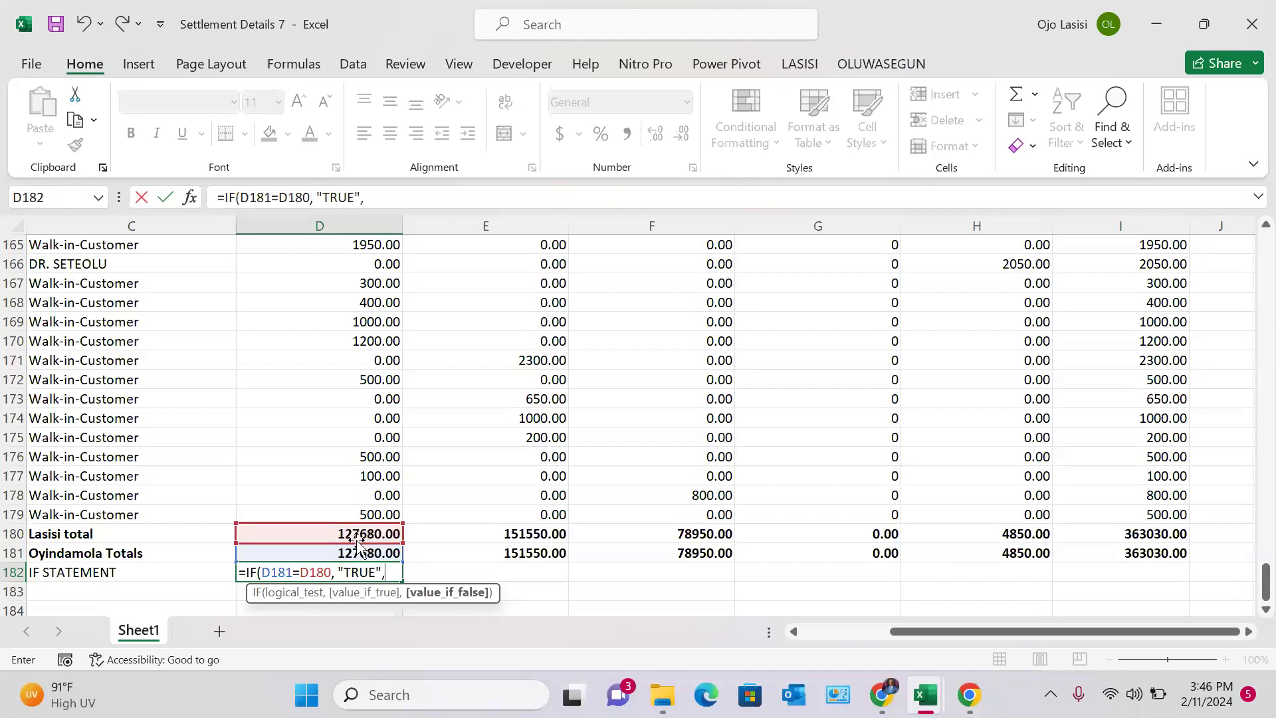
type("\"FALSE\")")
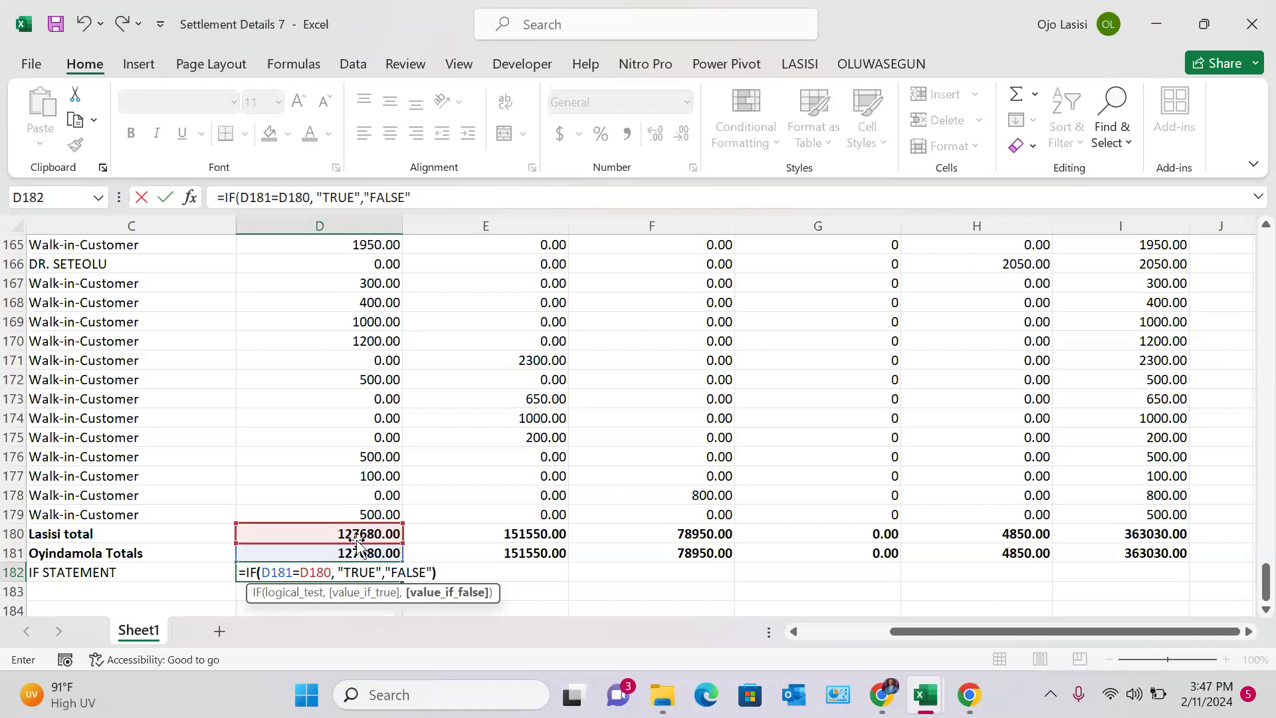
key("Return")
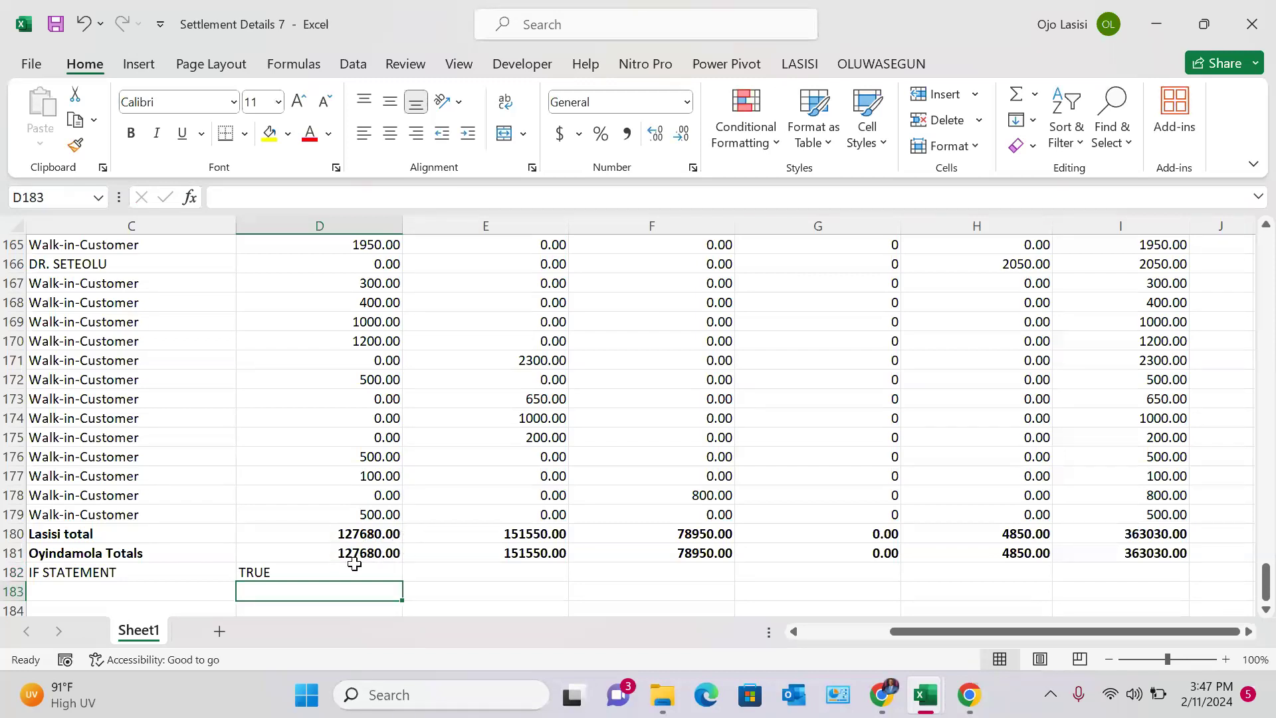
Step: Fill the IF formula from D182 right through I182 to compare the totals of every column
left_click(317, 573)
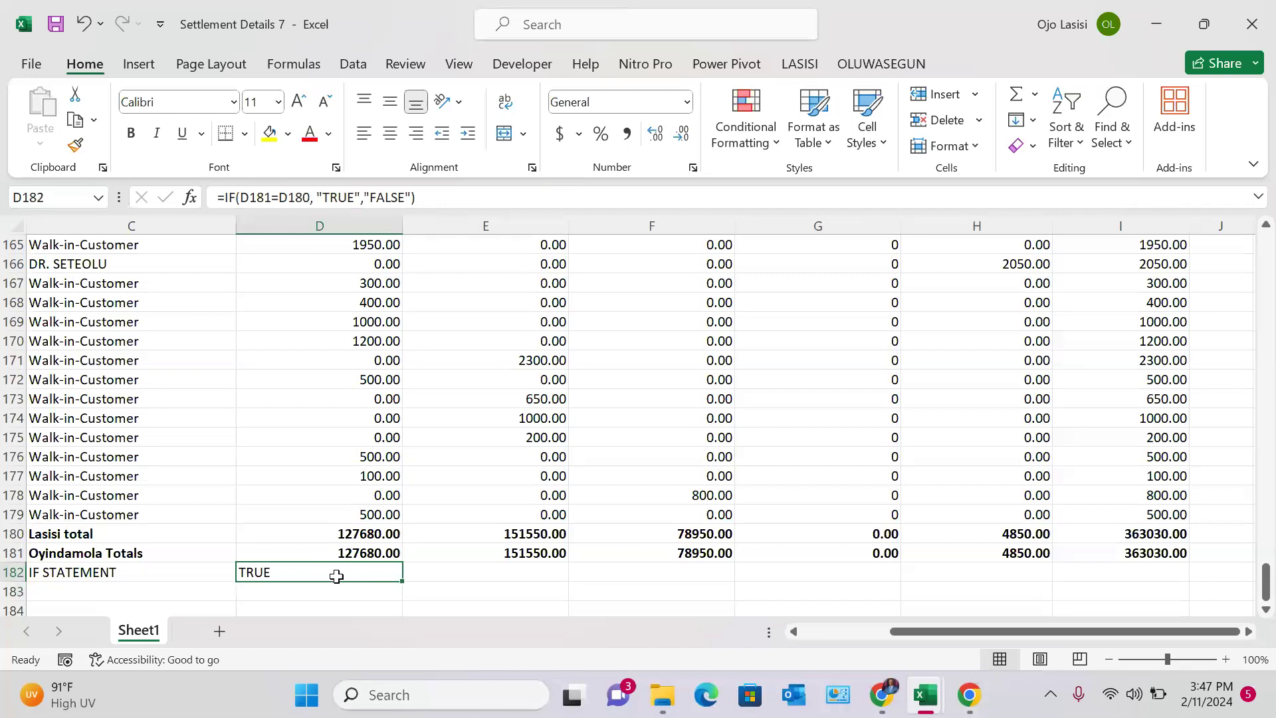
key("shift+Right")
key("shift+Right")
key("shift+Right")
key("shift+Right")
key("shift+Right")
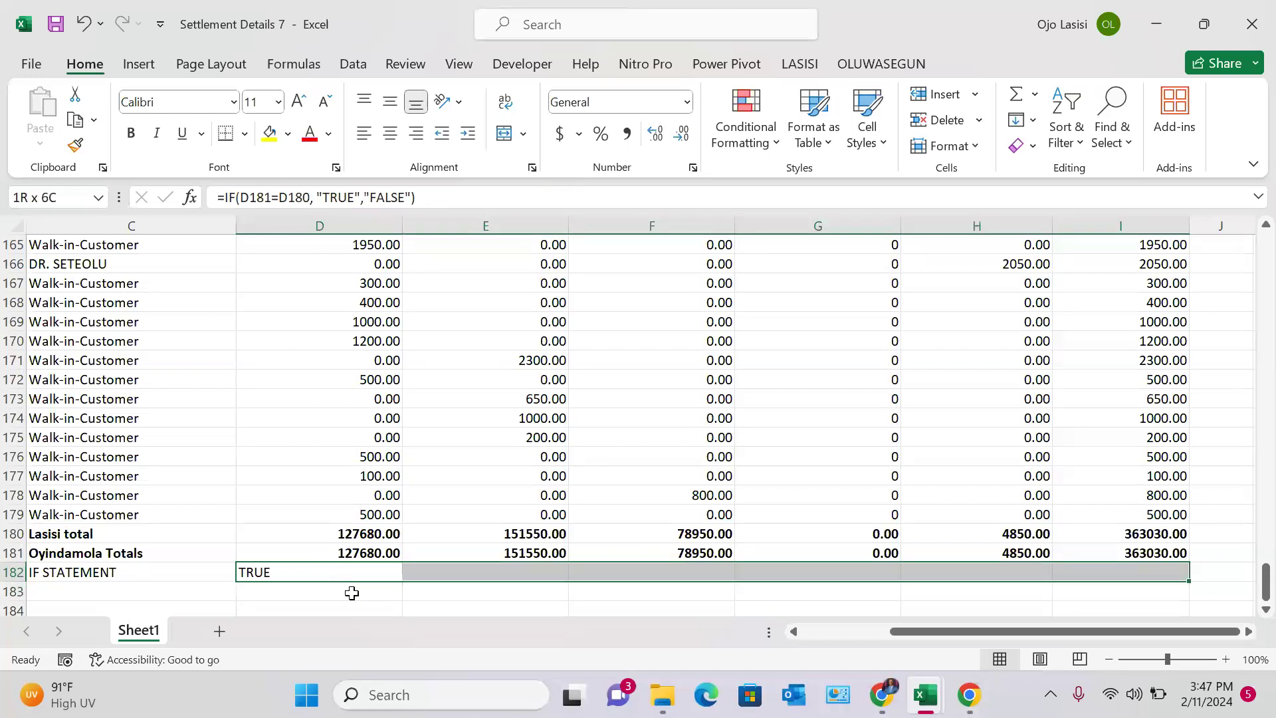
key("ctrl+r")
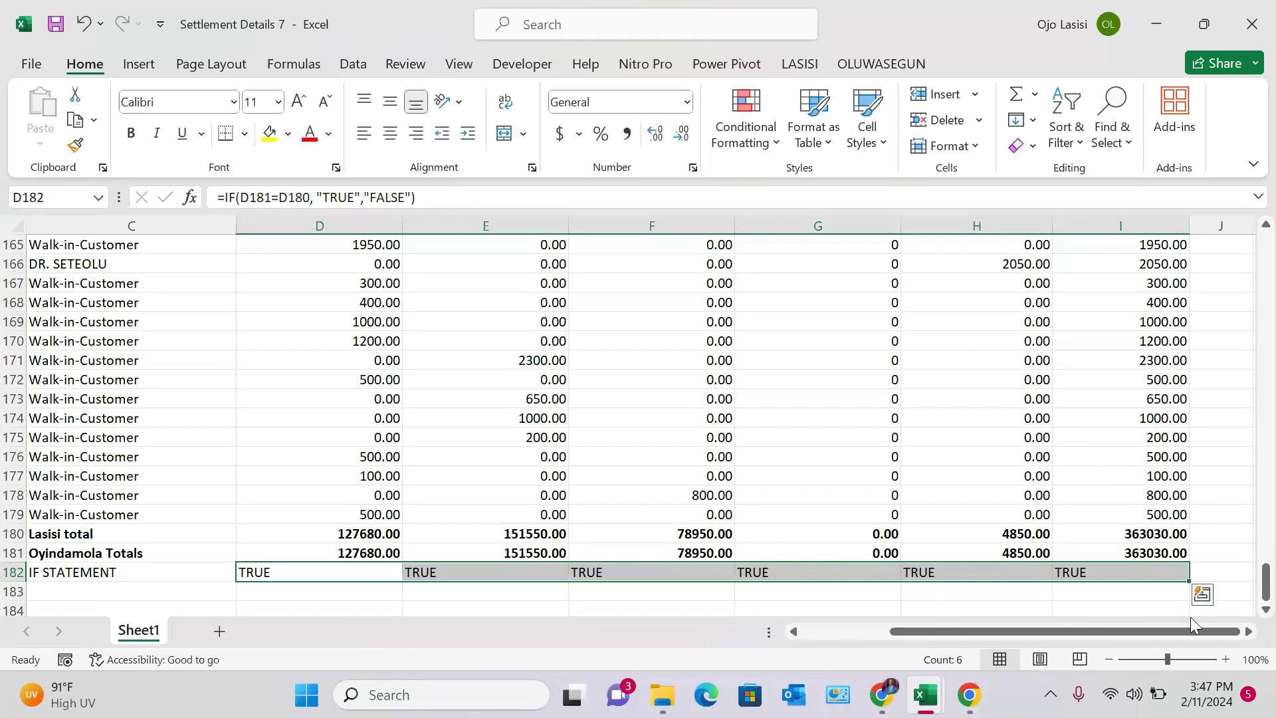
left_click(1247, 631)
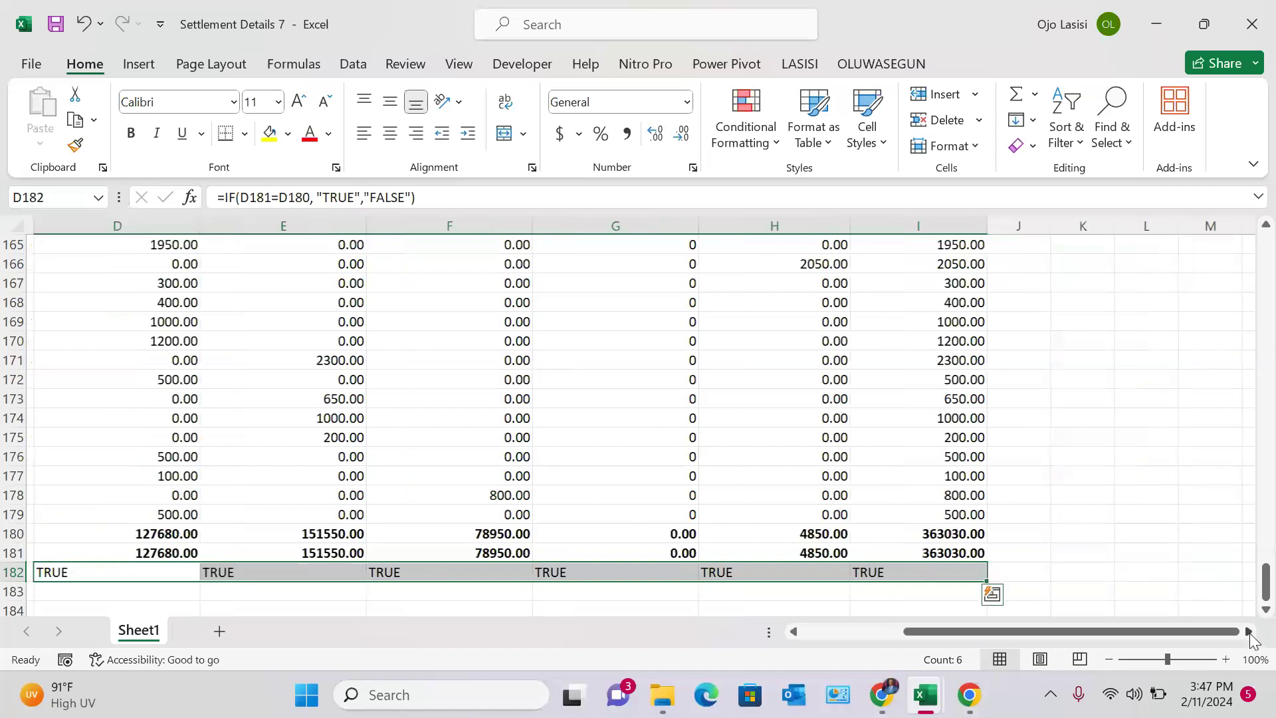
left_click_drag(942, 628, 910, 633)
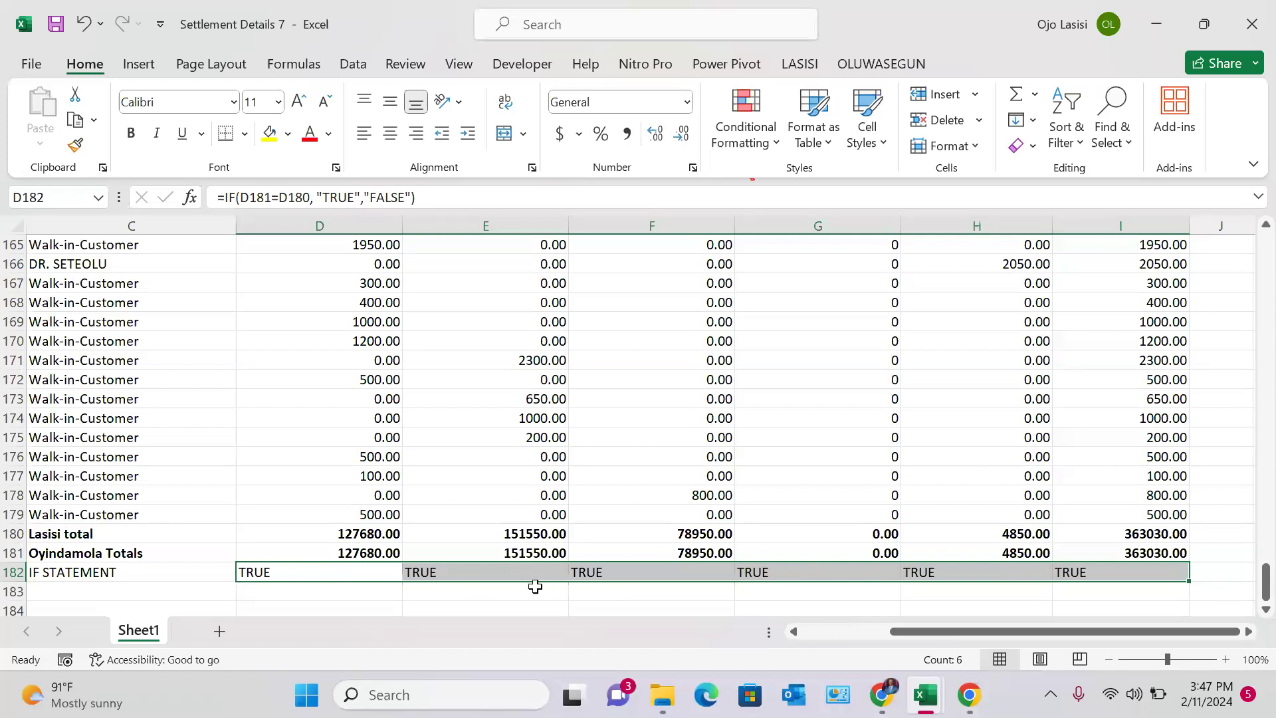
left_click(843, 536)
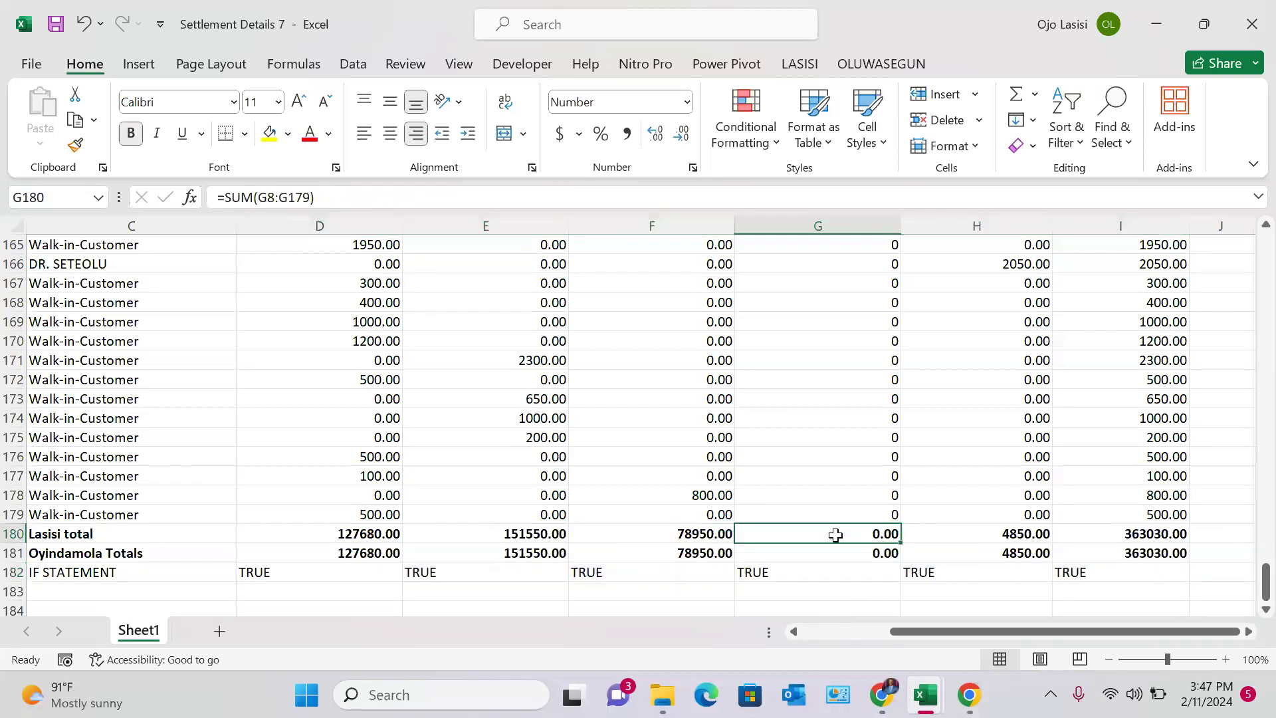
Step: Test the column G comparison by replacing the G180 total with 3, and undo that entry
type("3")
key("Return")
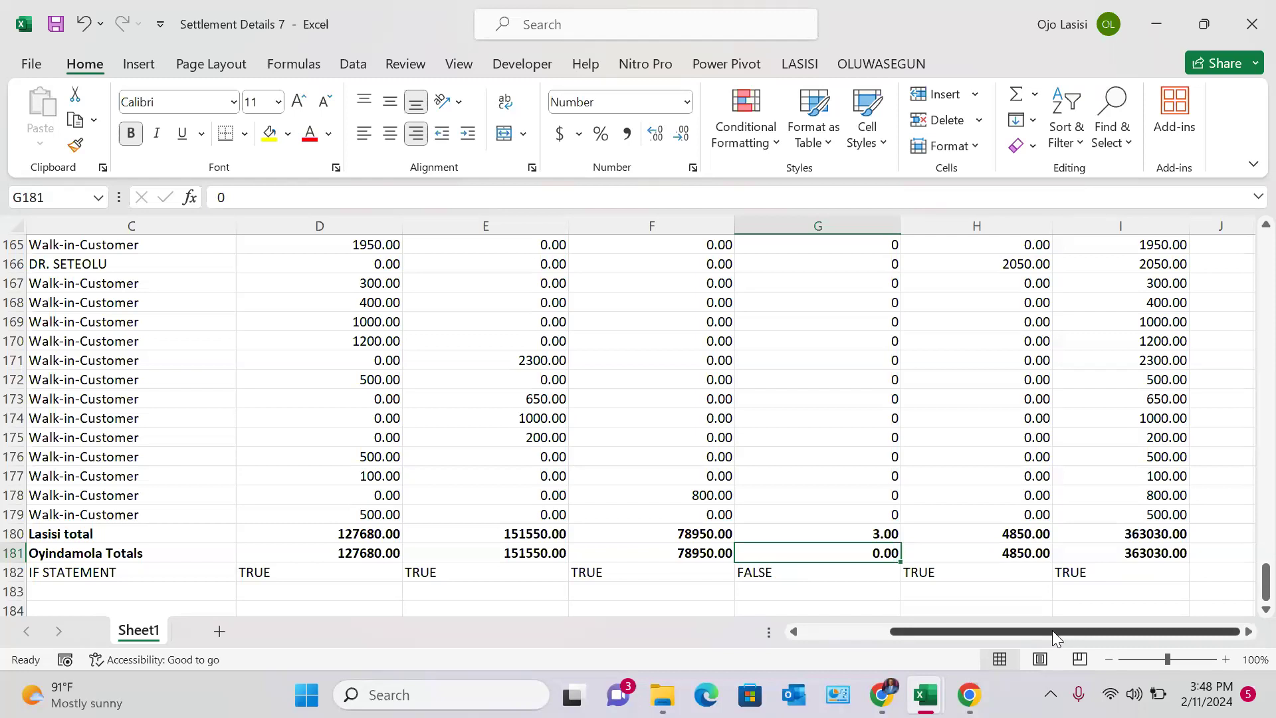
left_click_drag(1052, 630, 1014, 628)
key("ctrl+z")
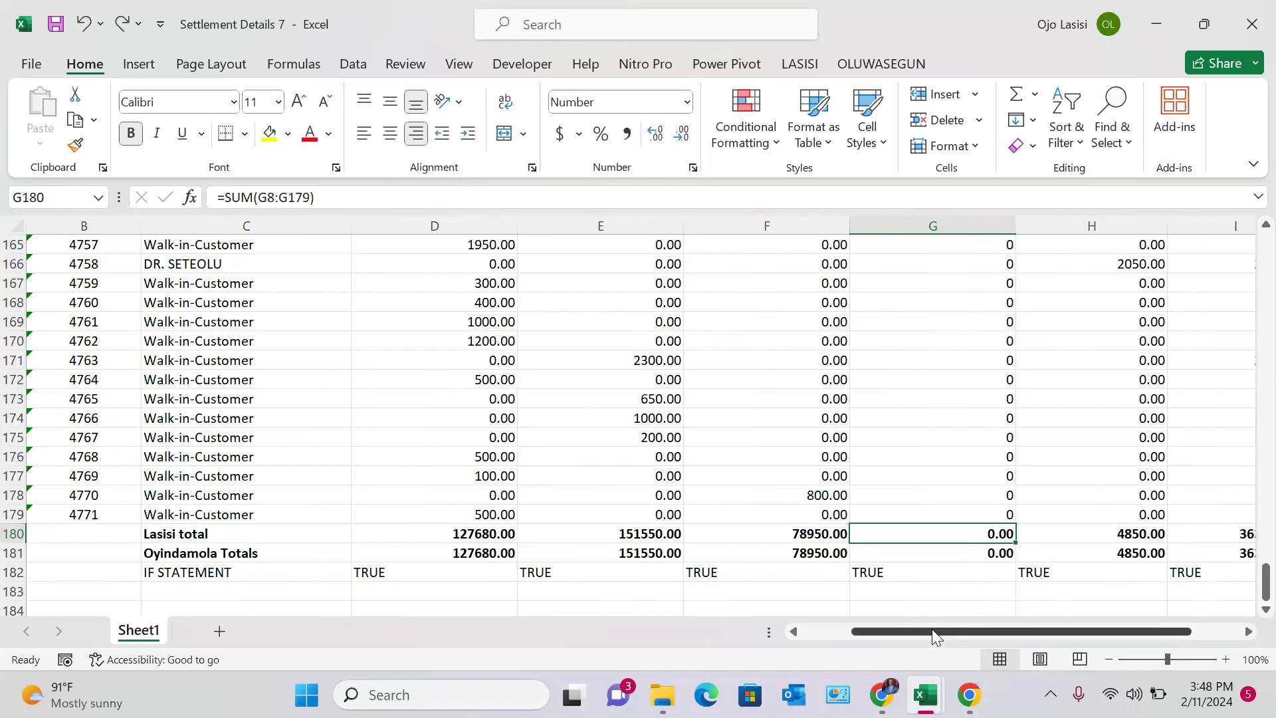
Step: Clear the IF formulas from D182:I182 and select D182 alone
left_click_drag(931, 629, 991, 632)
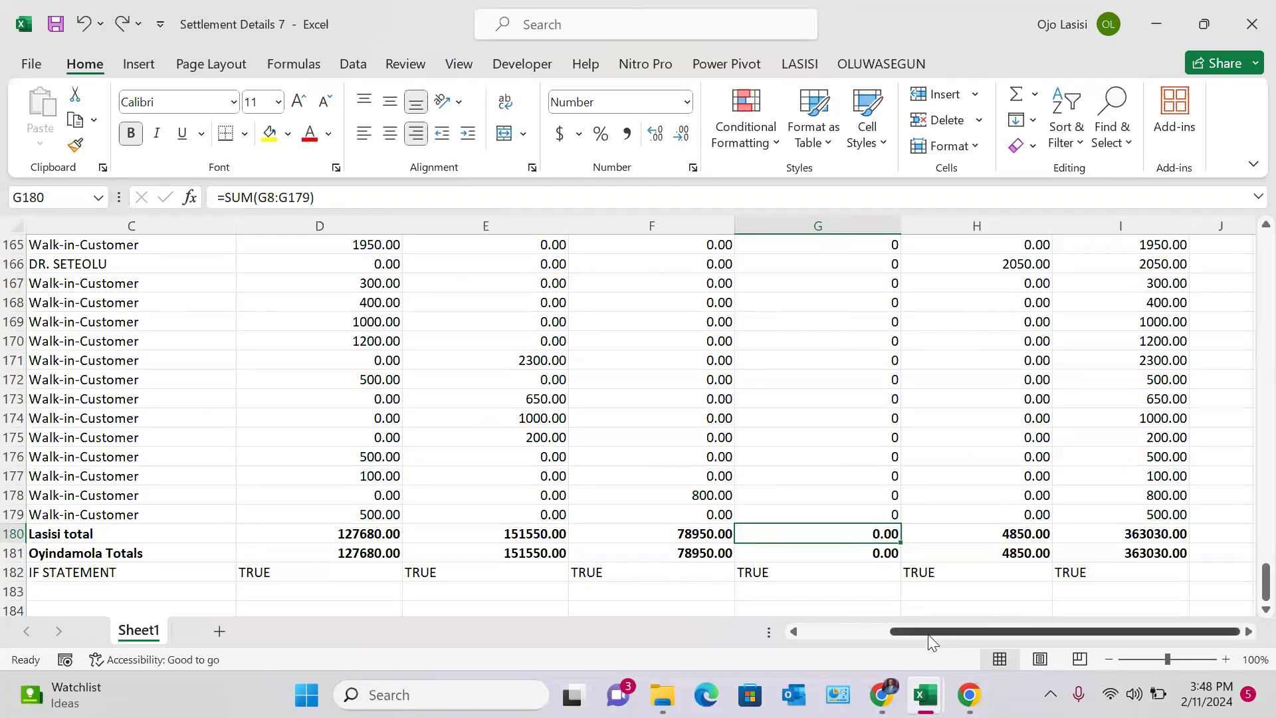
left_click_drag(911, 632, 824, 634)
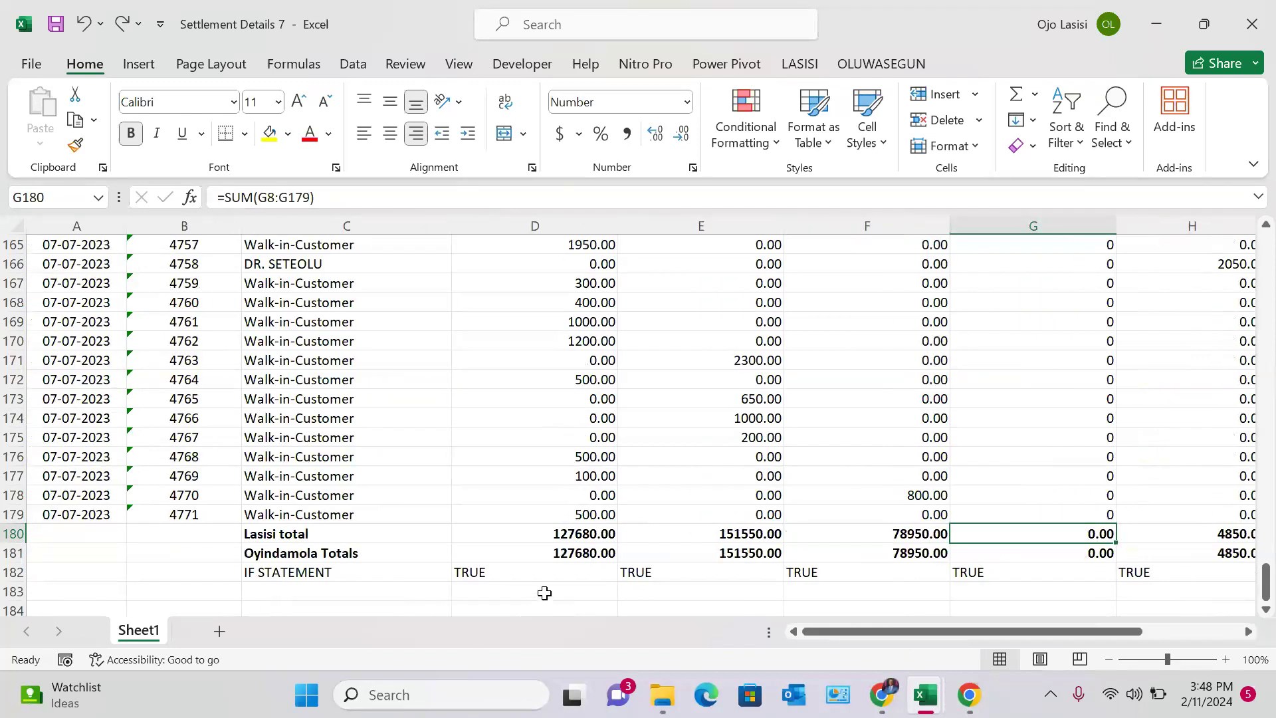
left_click_drag(470, 569, 1085, 572)
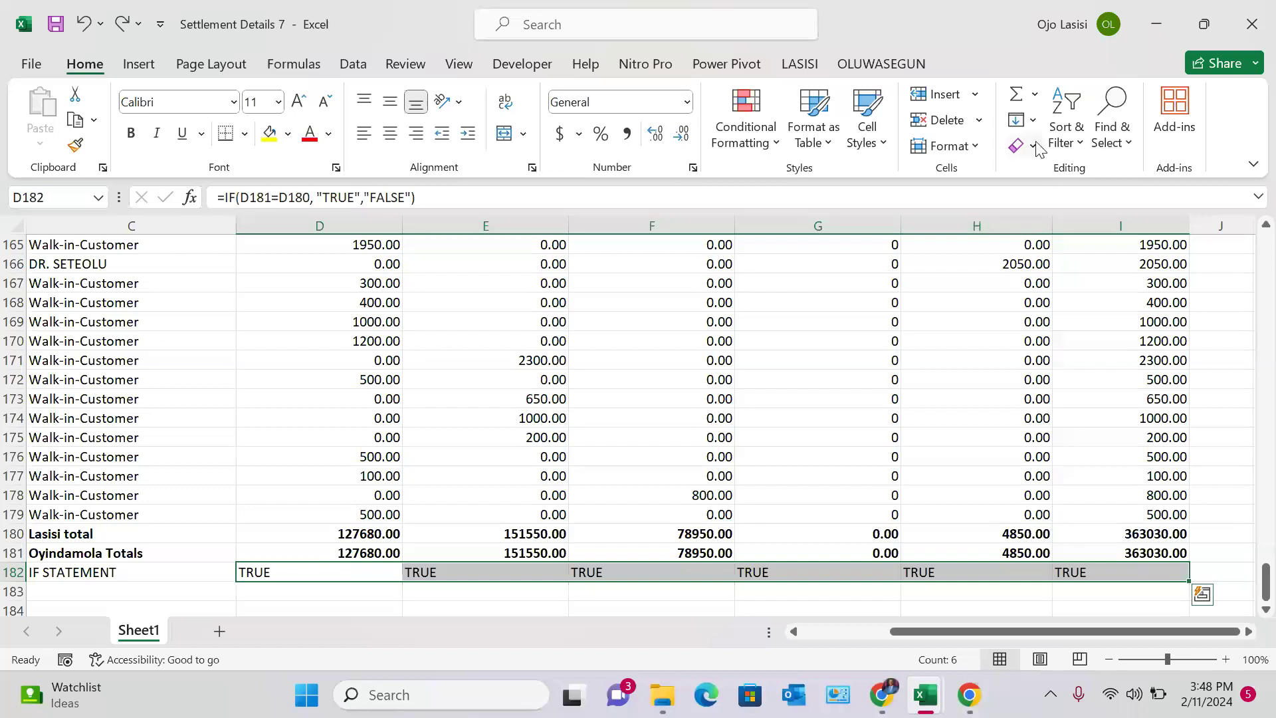
left_click(1024, 145)
left_click(1056, 174)
left_click_drag(979, 635, 757, 636)
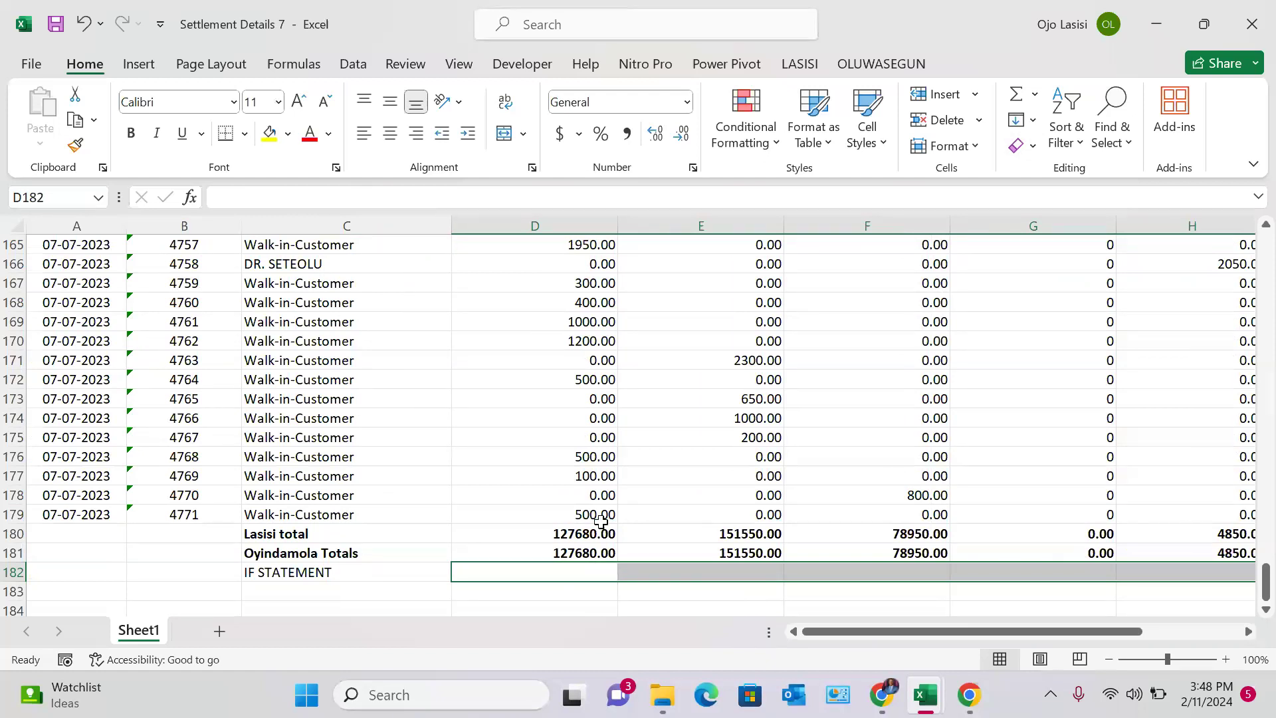
left_click(657, 593)
left_click(544, 575)
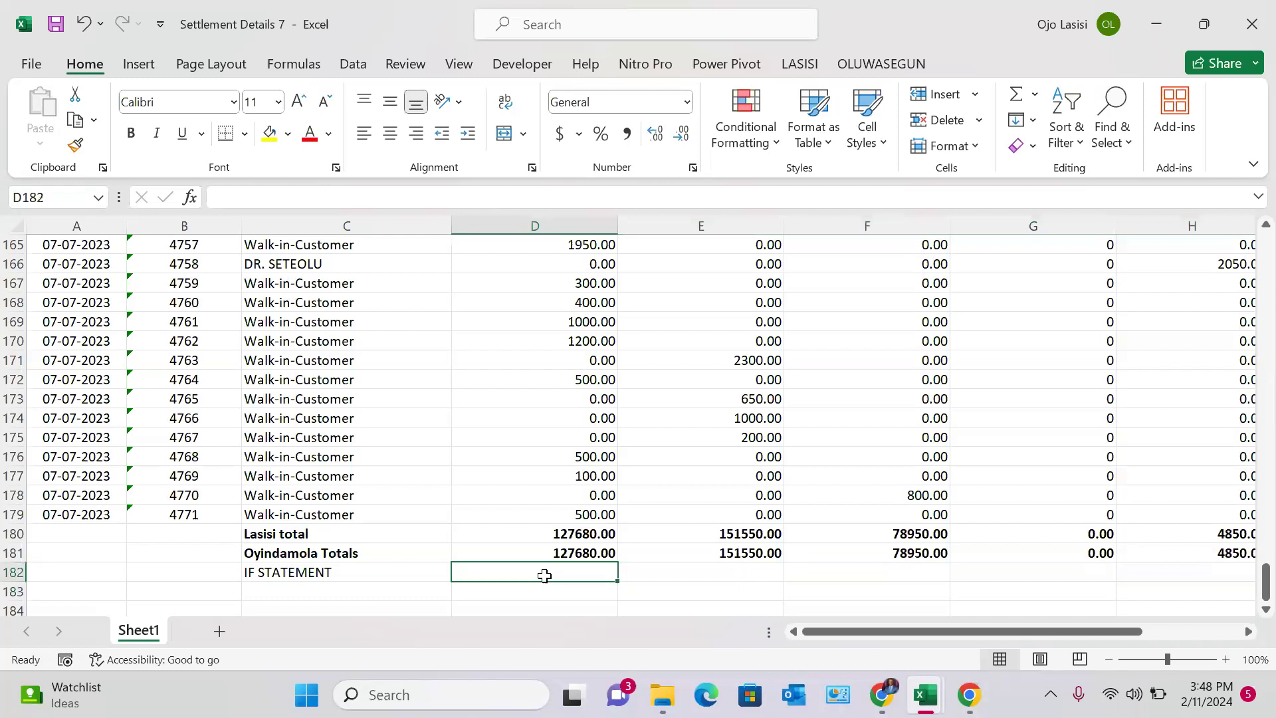
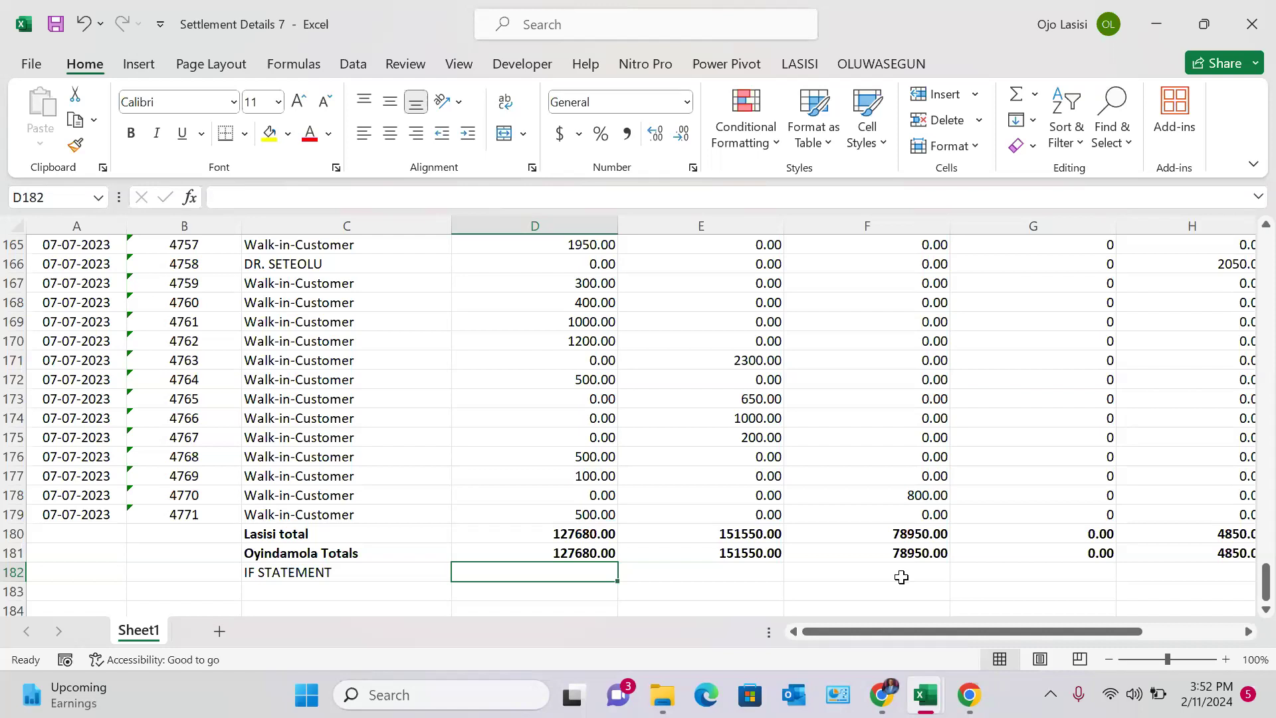
Step: Use AutoSum in D182 to enter =SUM(D181)
left_click(563, 585)
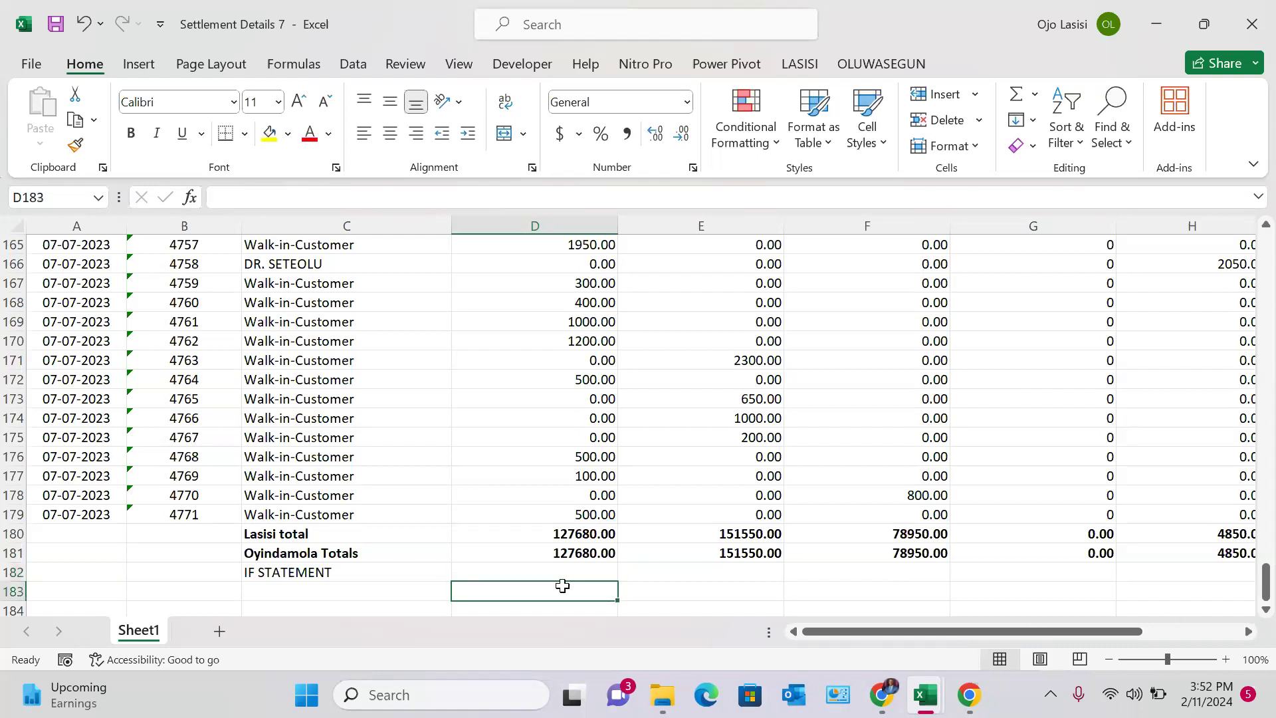
left_click(594, 571)
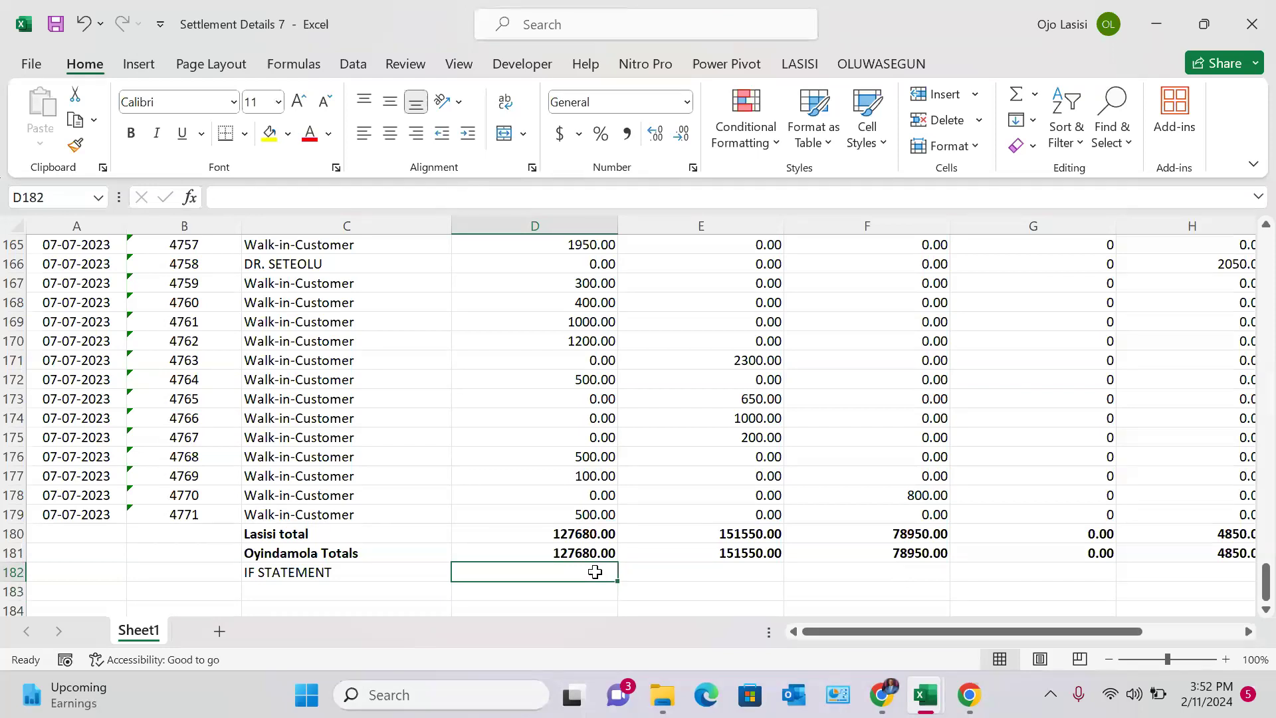
key("alt+equal")
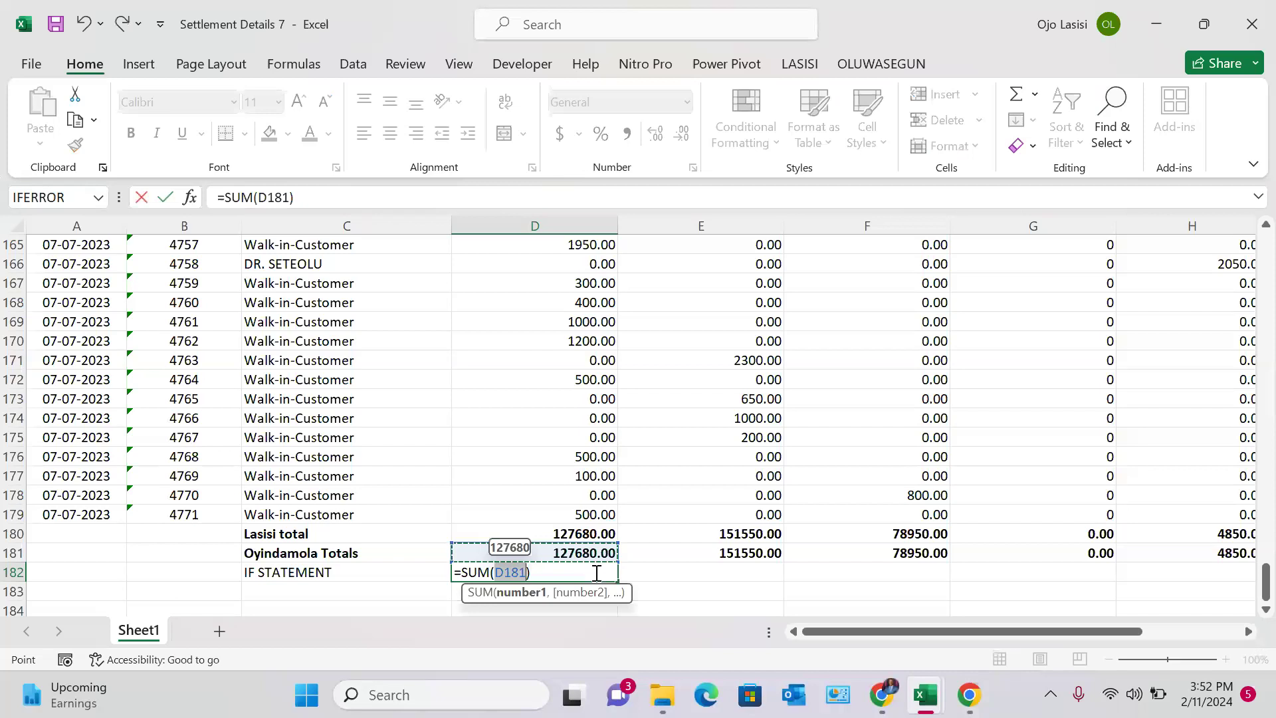
key("Return")
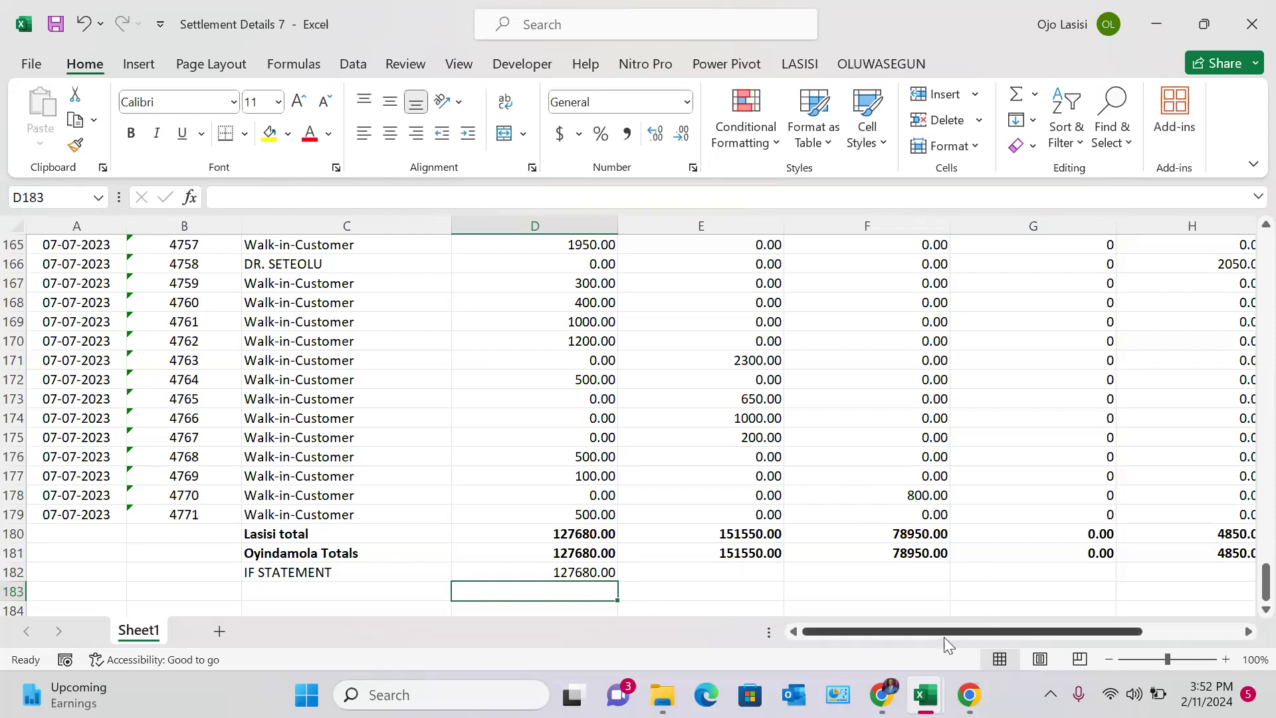
Step: Switch to the Zoom meeting in Chrome to check the participants and chat, and return to the Settlement Details 7 workbook
mouse_move(882, 694)
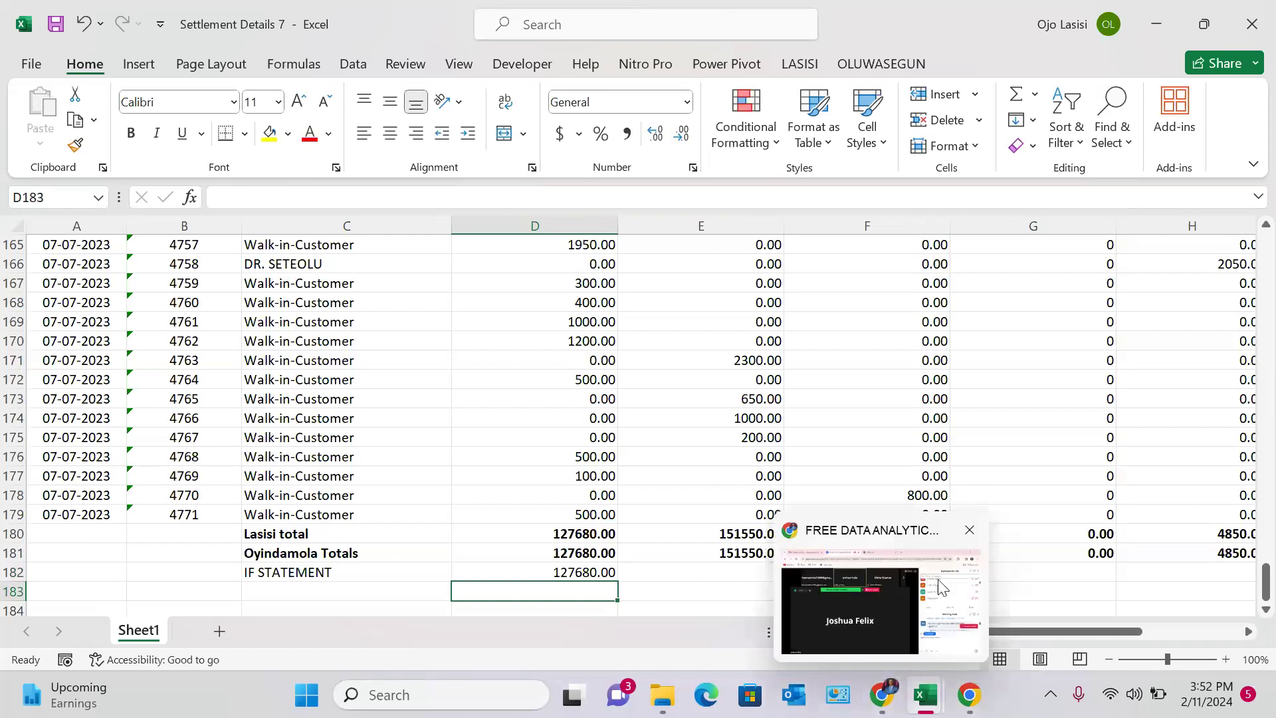
left_click(881, 603)
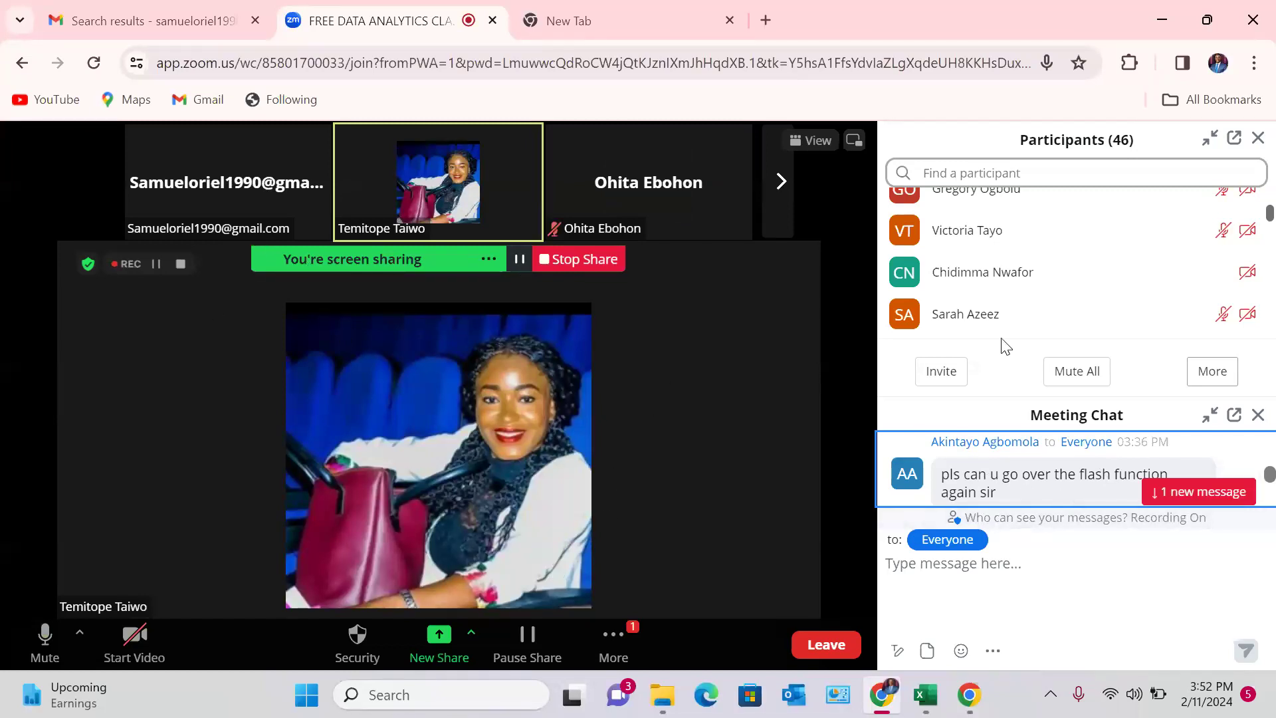
mouse_move(922, 696)
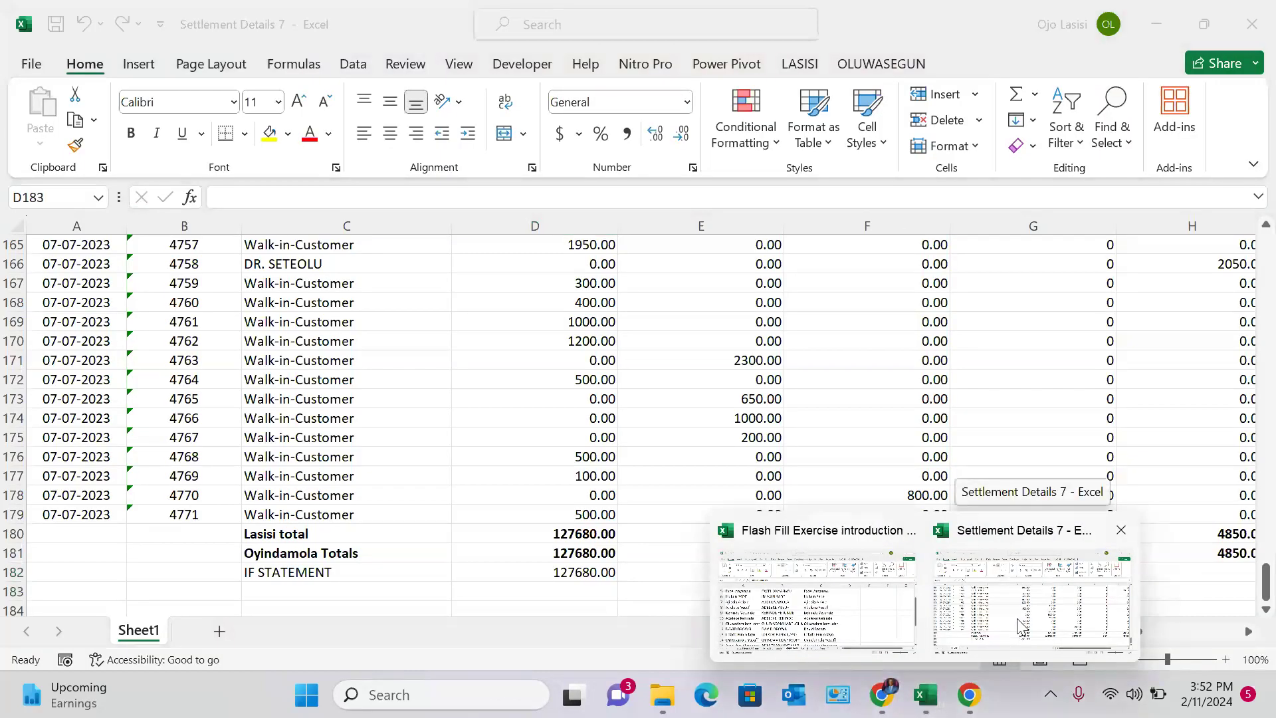
left_click(1020, 625)
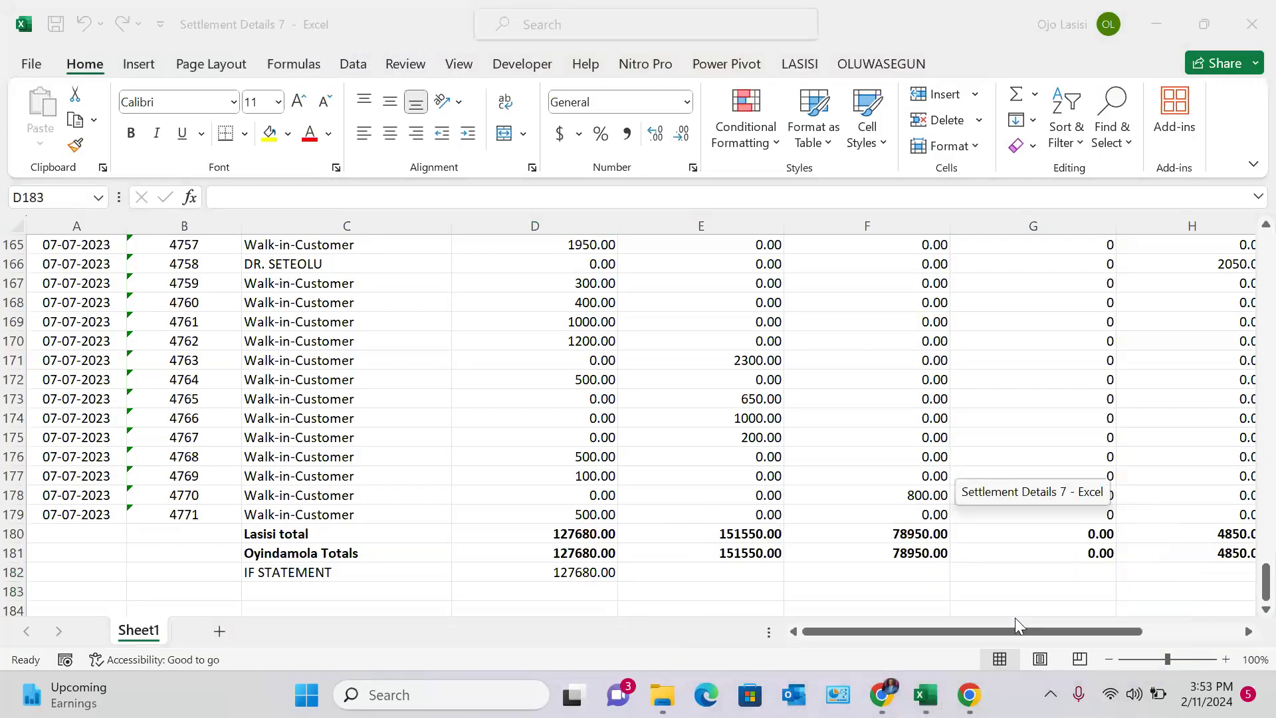
Step: Enter =SUM(E181) in E182, beside the sum in D182
left_click(594, 573)
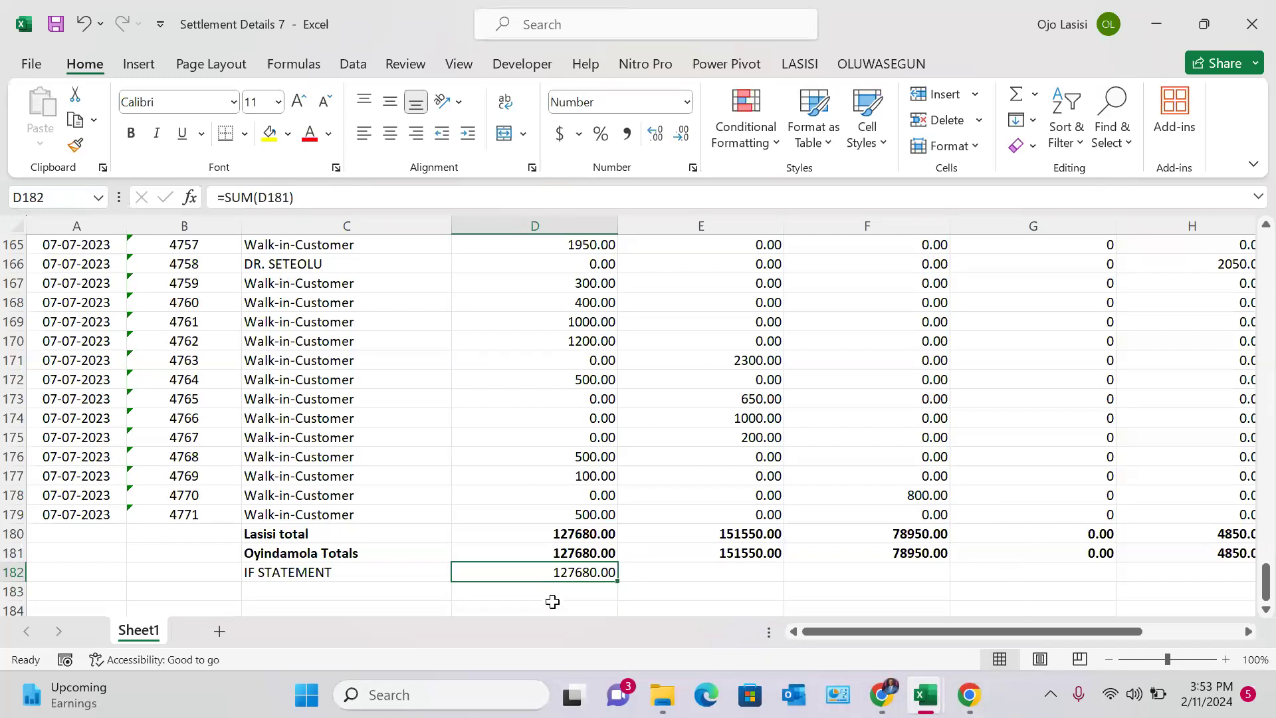
left_click(582, 555)
left_click(559, 570)
left_click(705, 576)
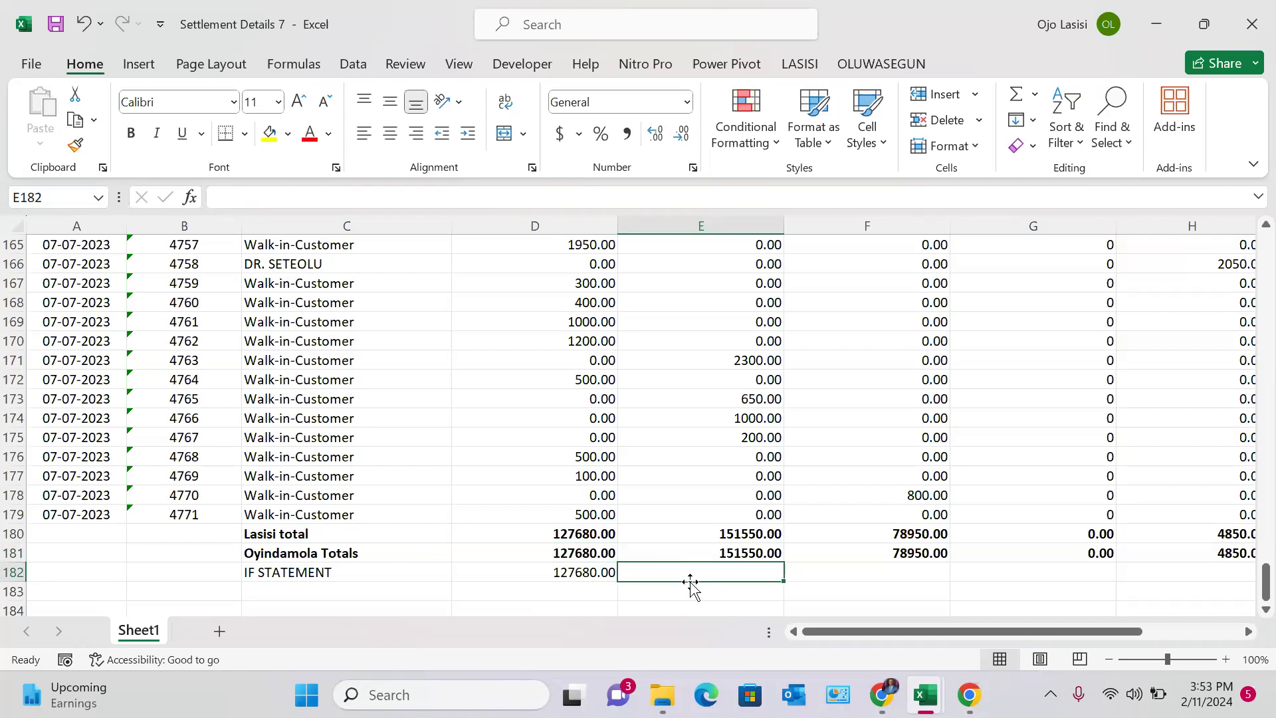
type("=SUM(E181)")
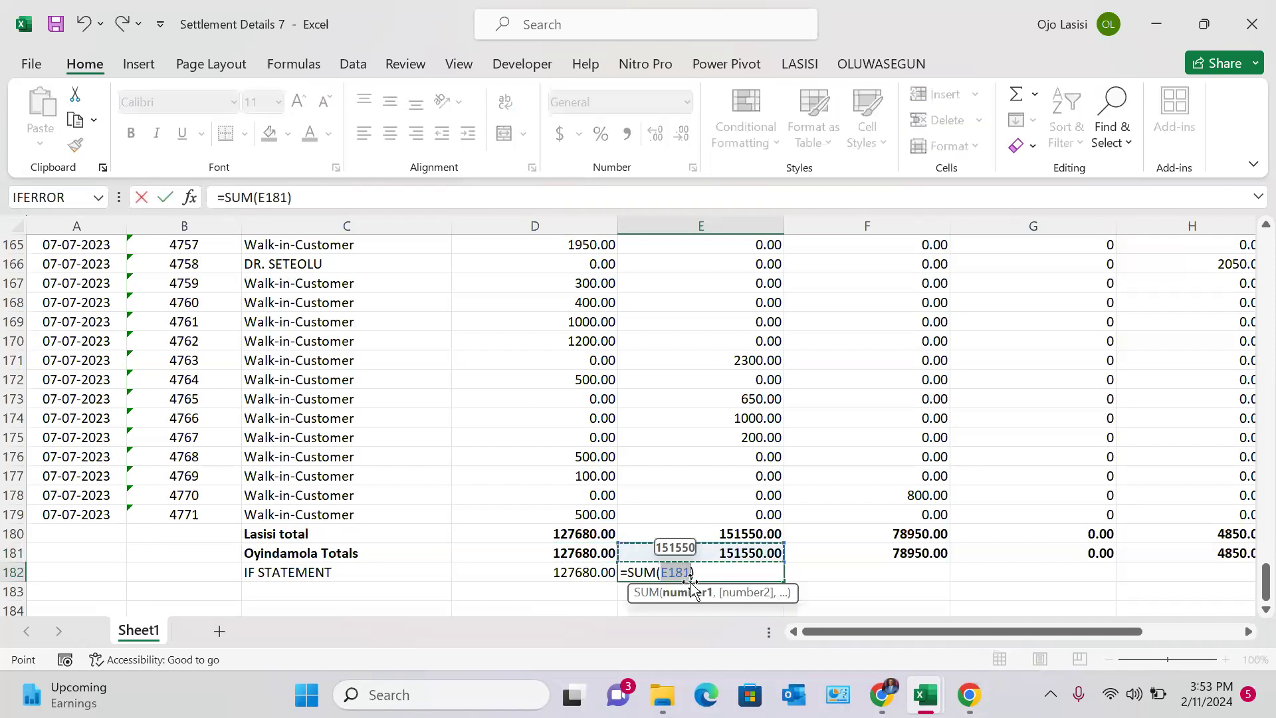
key("Return")
Step: Enter =SUM(F181) in F182 and =SUM(G181) in G182
left_click(905, 574)
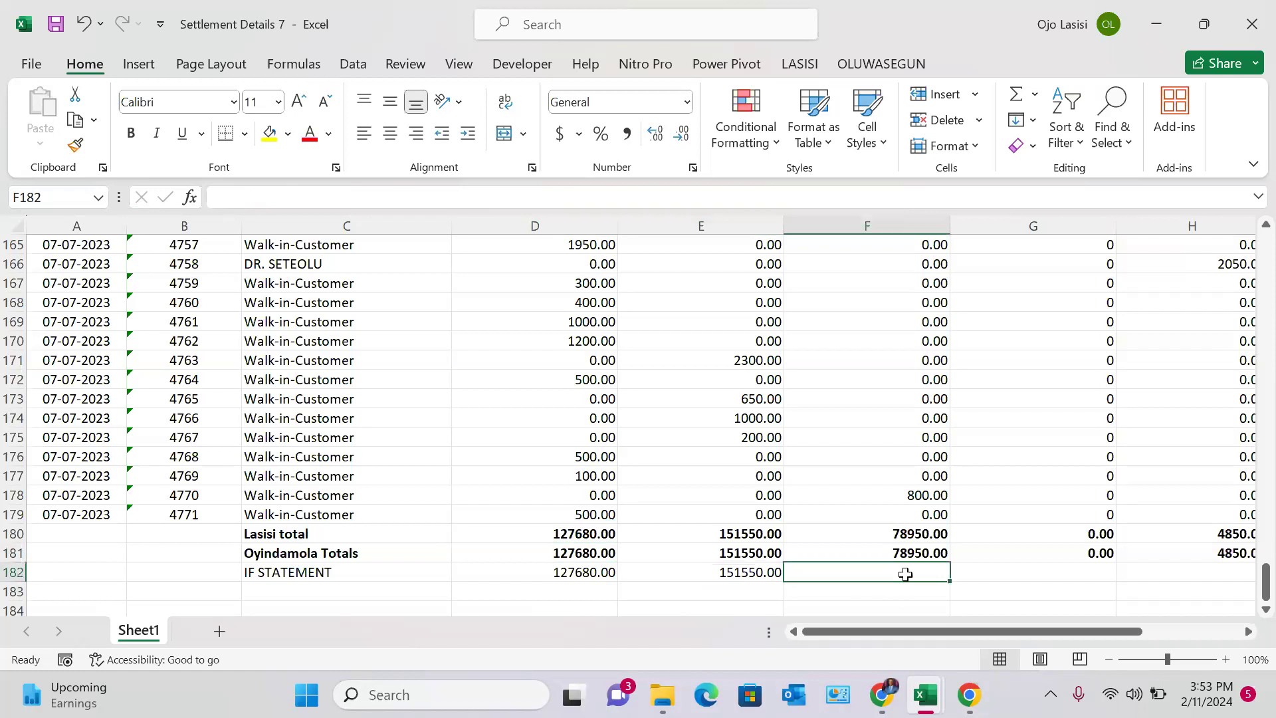
type("=SUM(F181)")
key("Return")
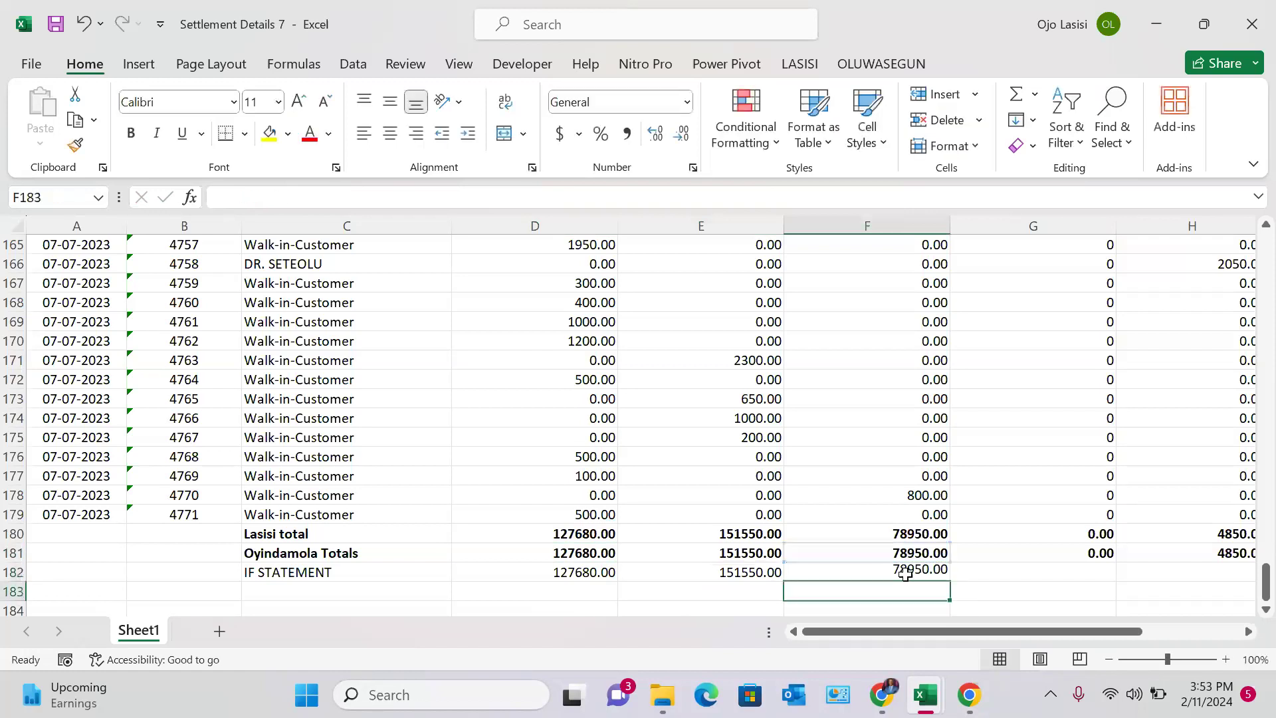
left_click(994, 568)
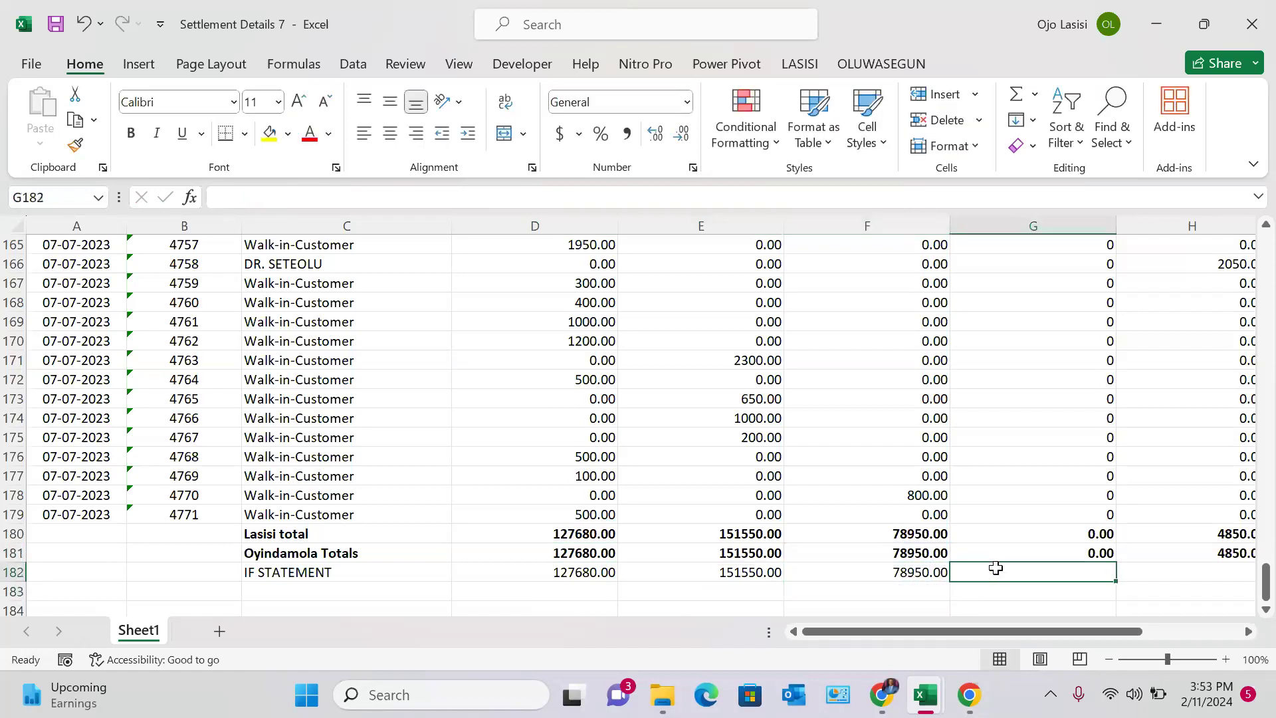
type("=SUM(G181)")
key("Return")
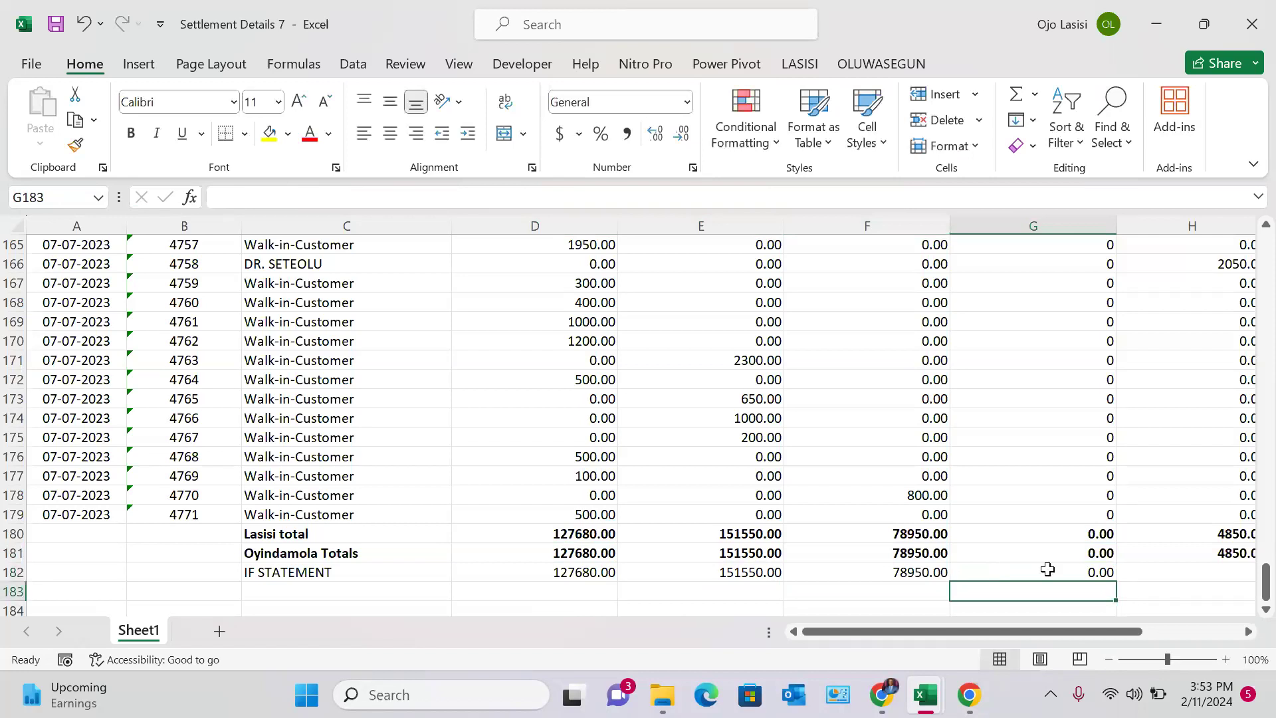
Step: Clear the individually entered sums from row 182, keeping only the formula in D182
left_click_drag(1004, 631, 1040, 629)
key("Up")
key("Delete")
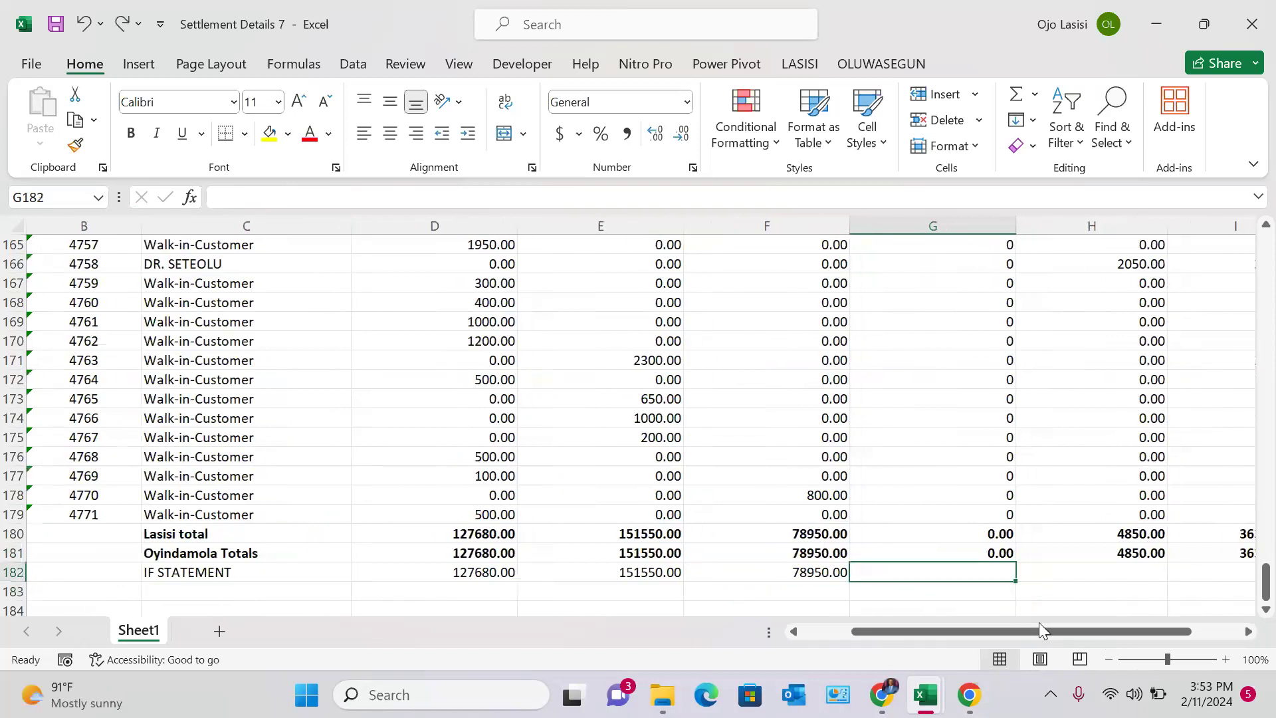
key("Left")
key("Delete")
key("Left")
key("Delete")
Step: Fill the SUM formula from D182 right through I182
left_click(447, 591)
left_click_drag(433, 569, 1222, 493)
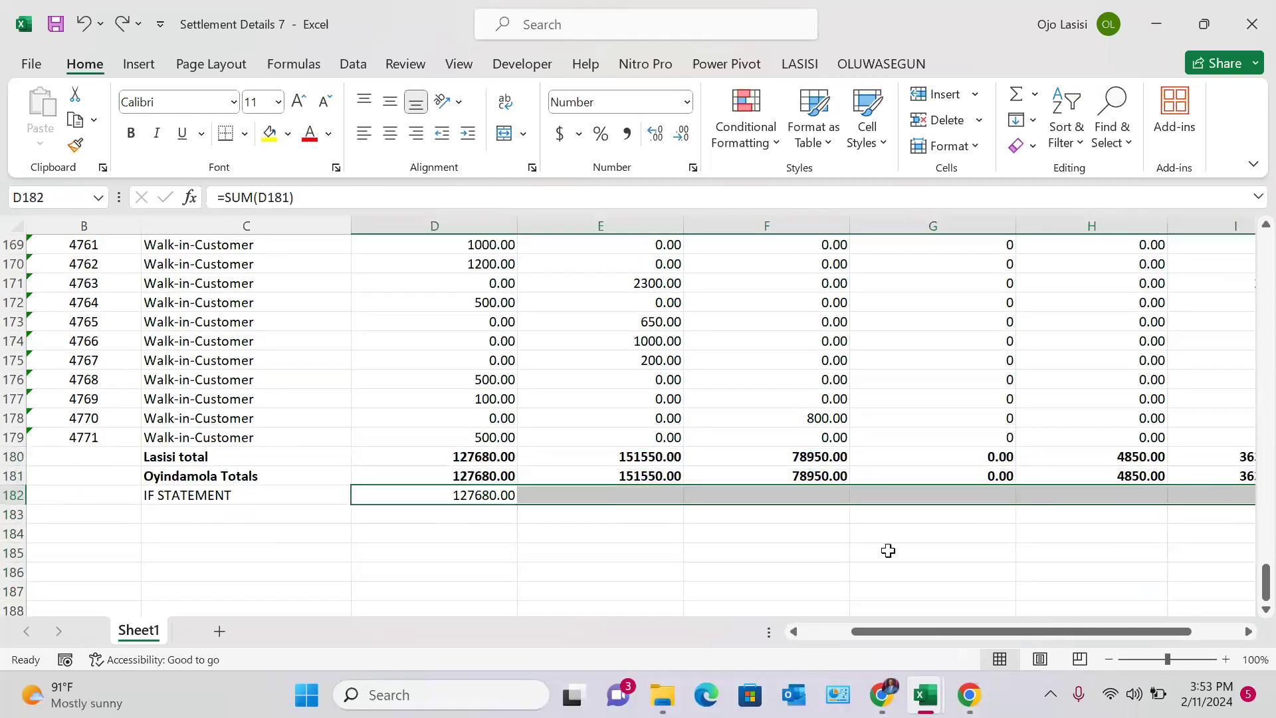
key("ctrl+r")
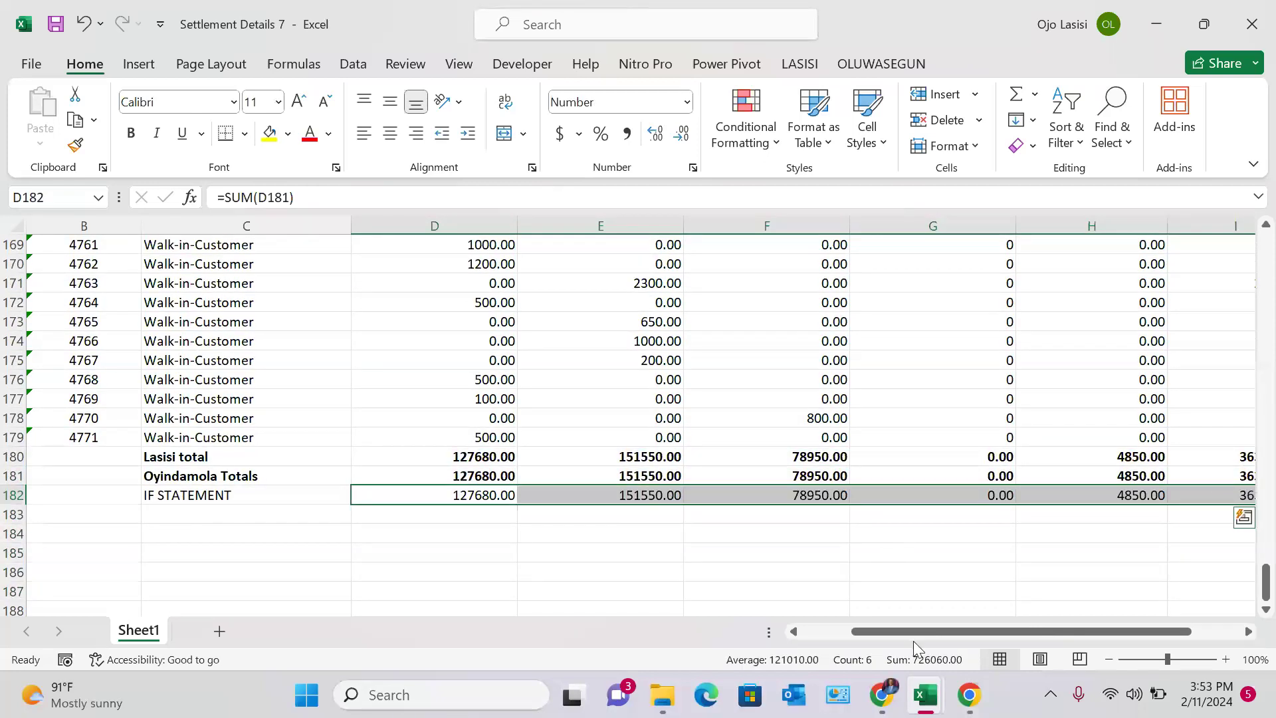
left_click_drag(915, 627, 953, 628)
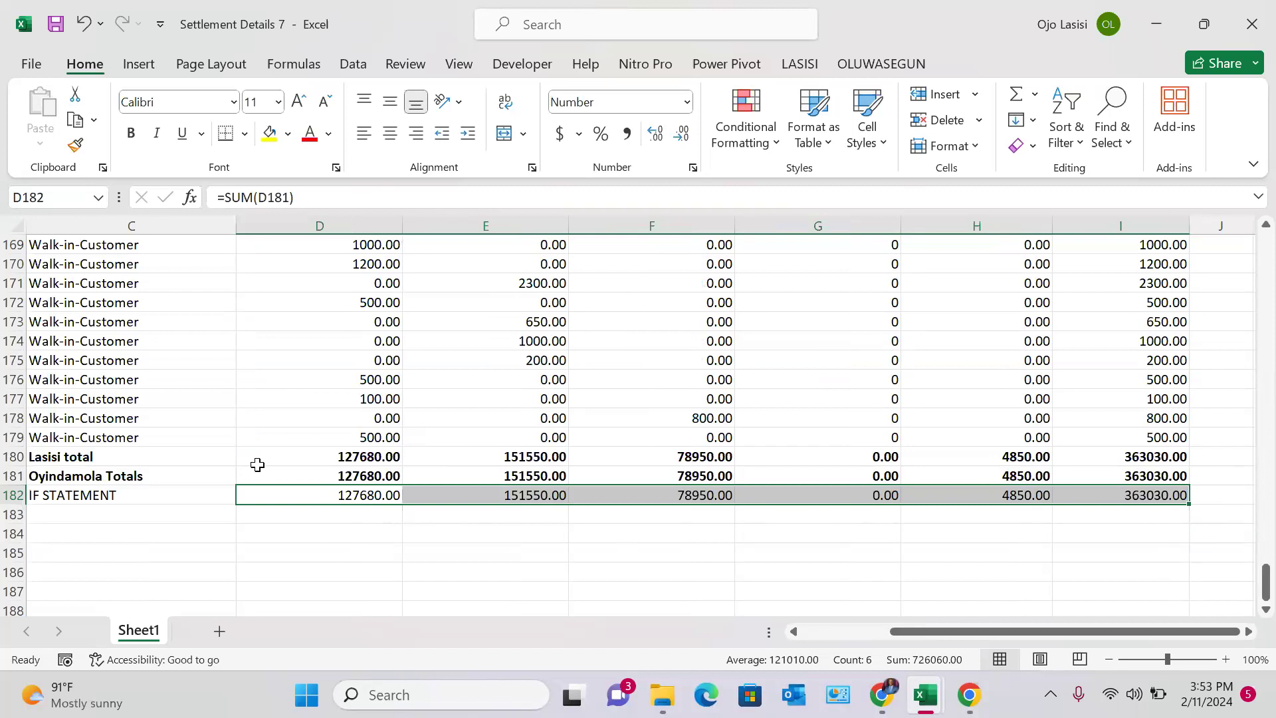
Step: Examine columns D through I one at a time by selecting each whole column
left_click(353, 218)
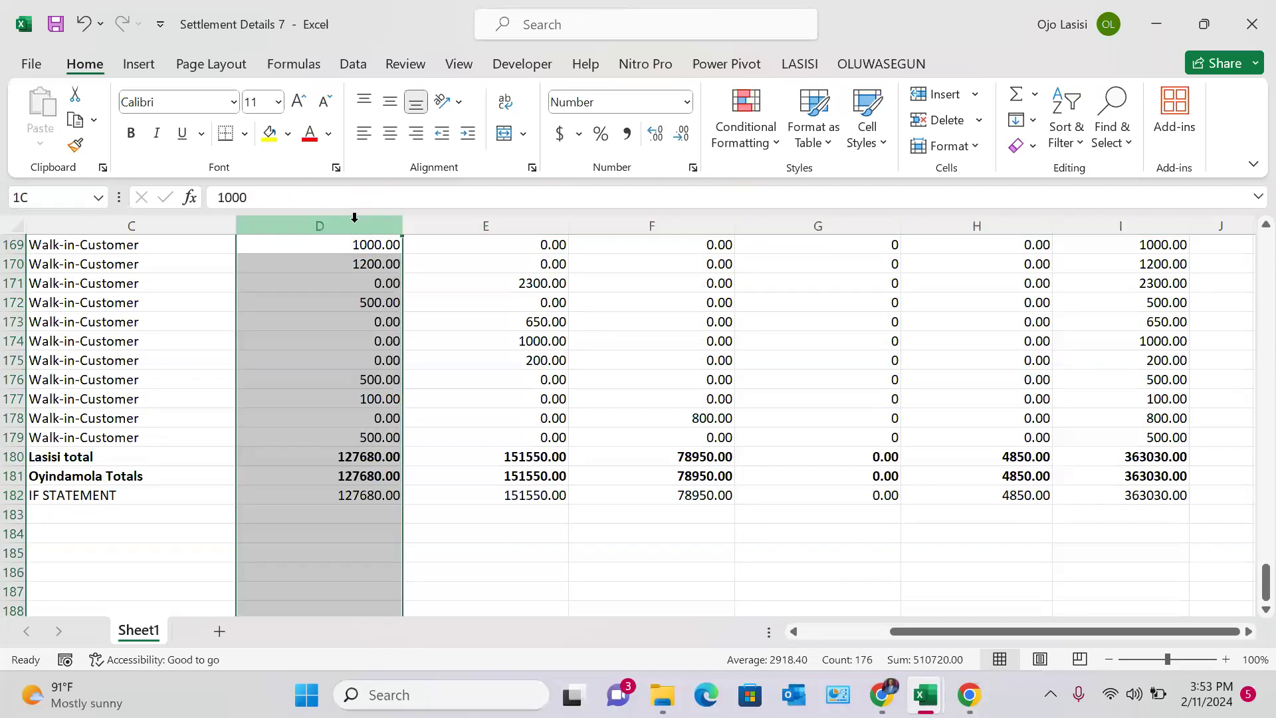
left_click(495, 219)
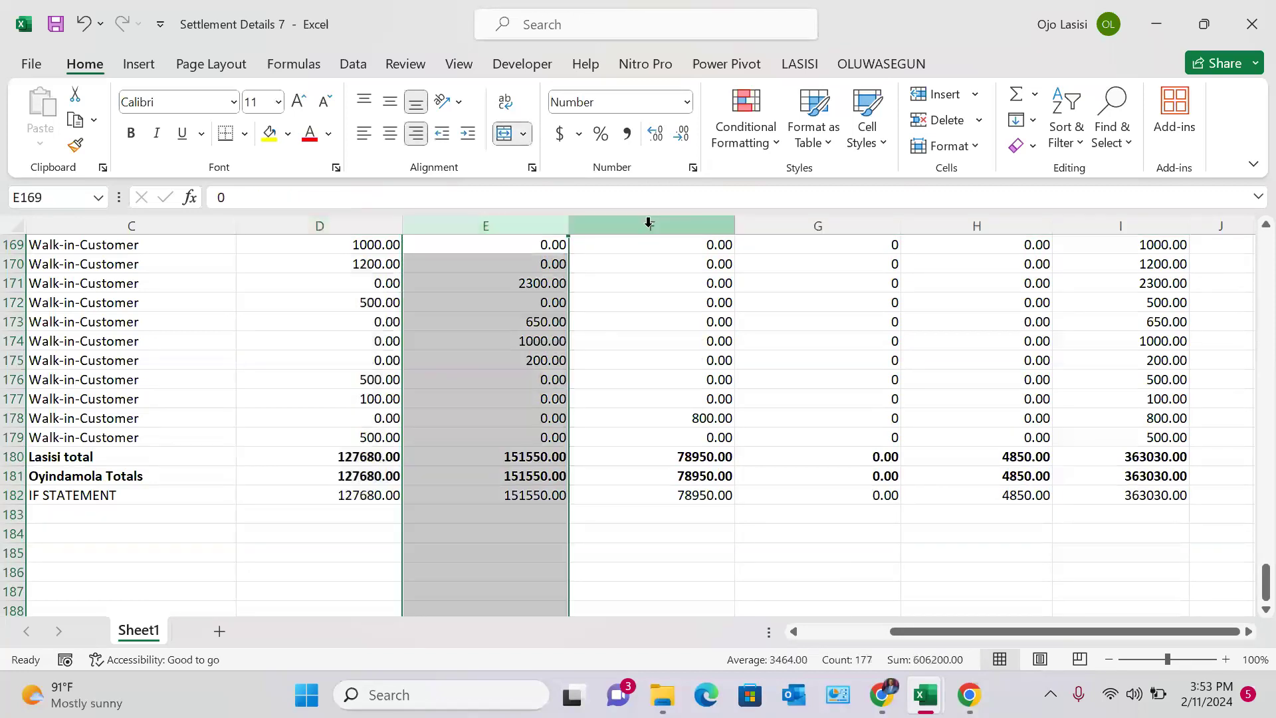
left_click(658, 219)
left_click(870, 222)
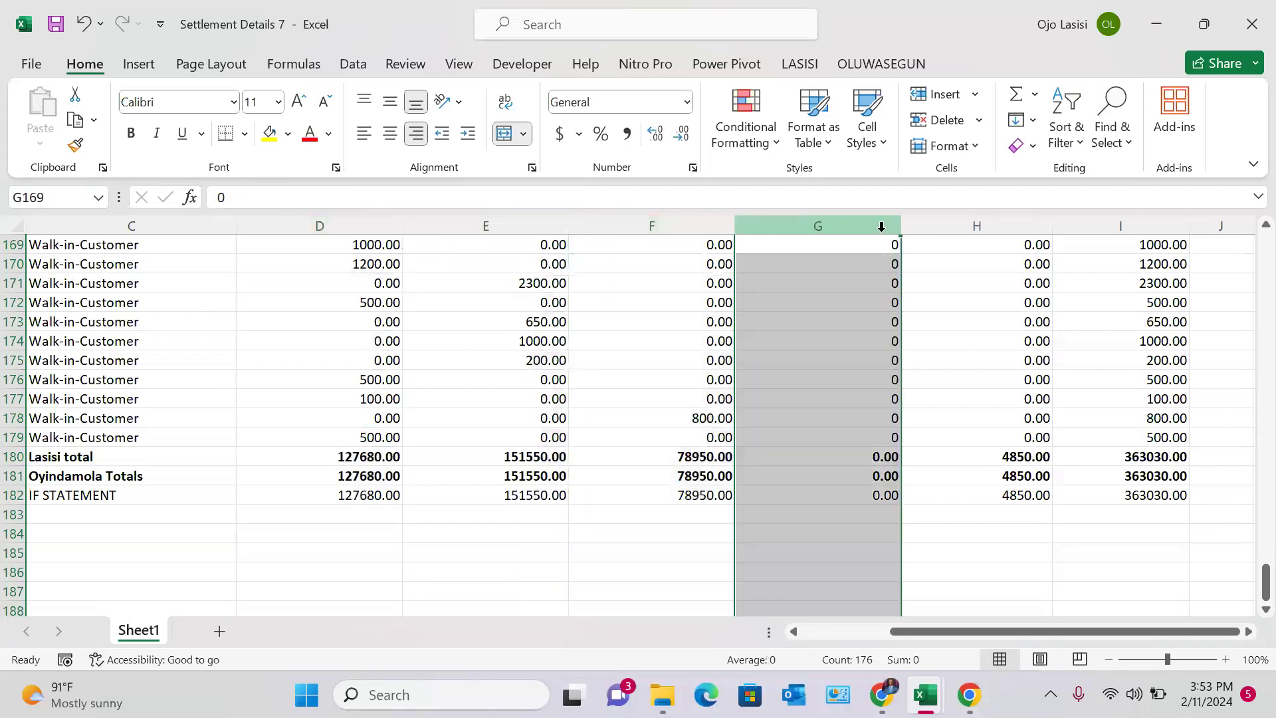
left_click(954, 223)
left_click(1090, 223)
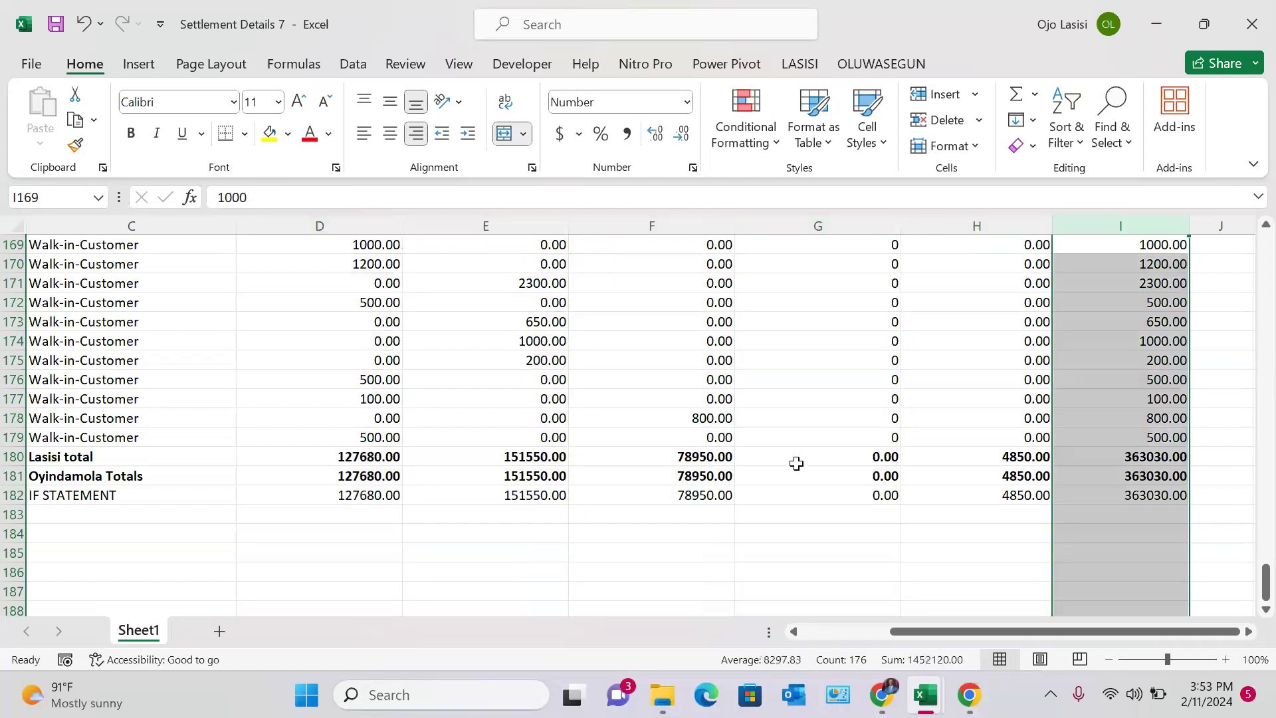
Step: Undo the fill across row 182 and the SUM formula in D182
left_click_drag(925, 628, 831, 630)
left_click(512, 580)
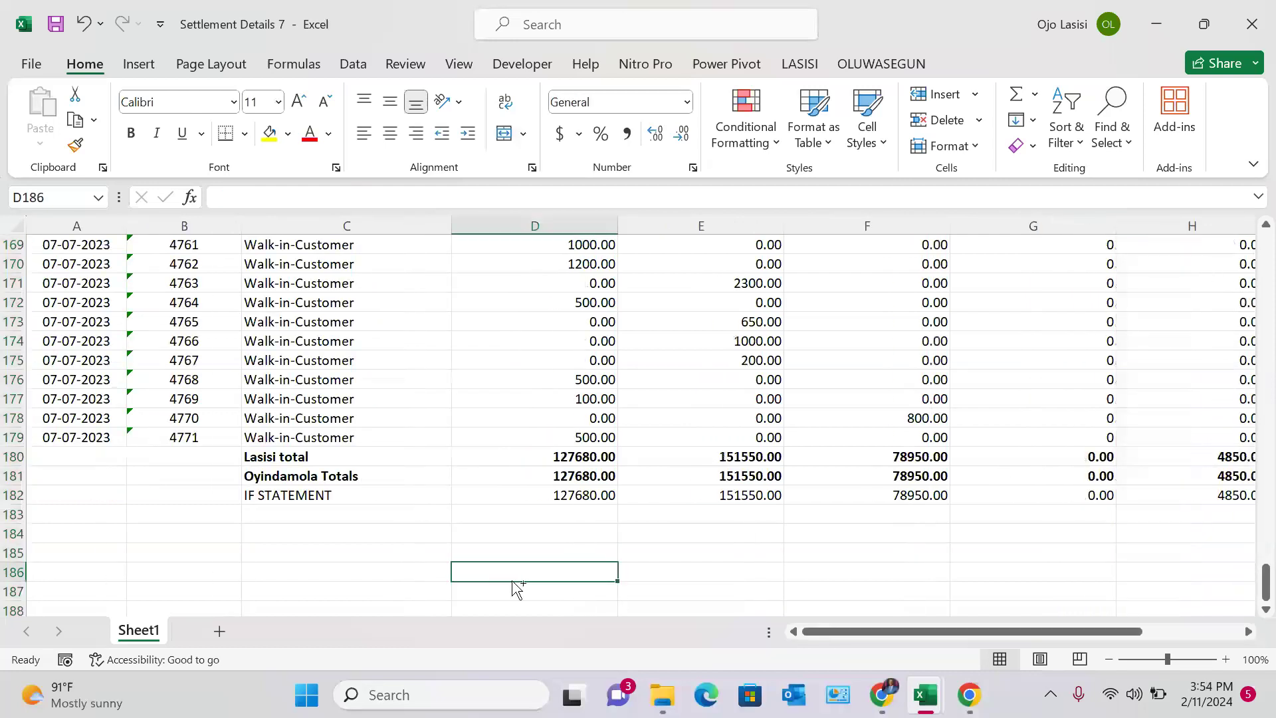
key("ctrl+z")
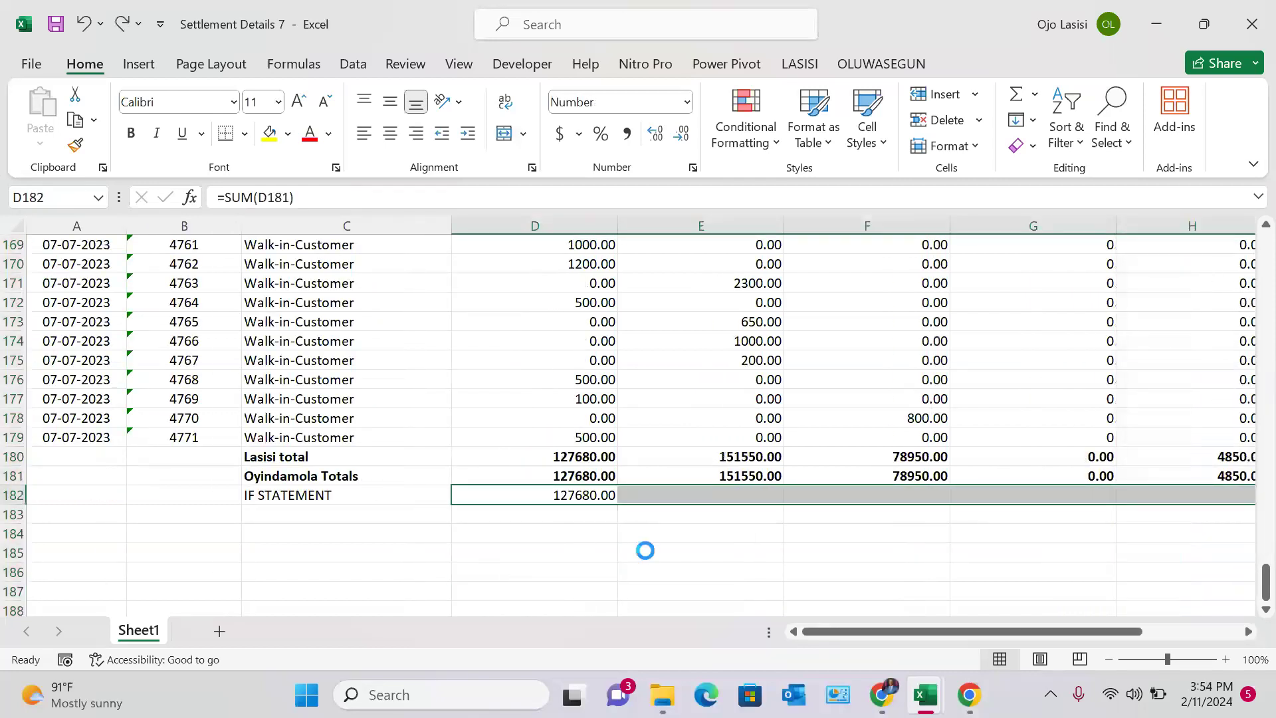
key("ctrl+z")
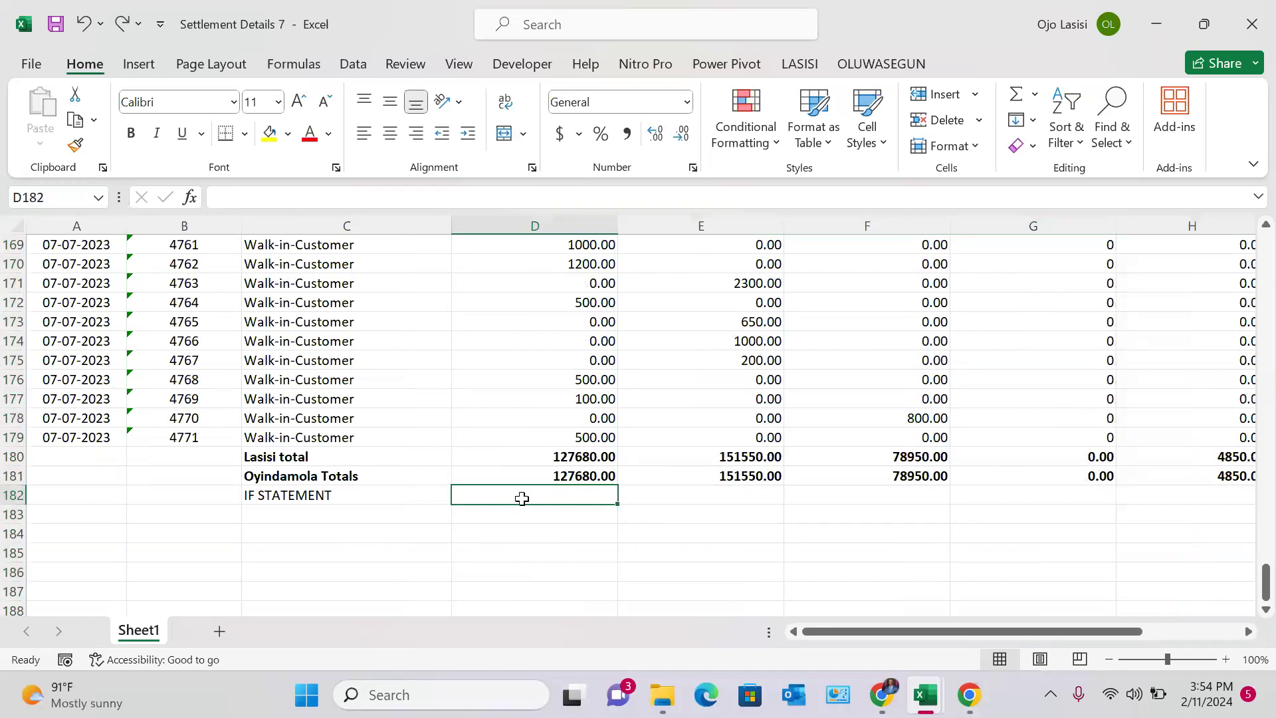
type("=")
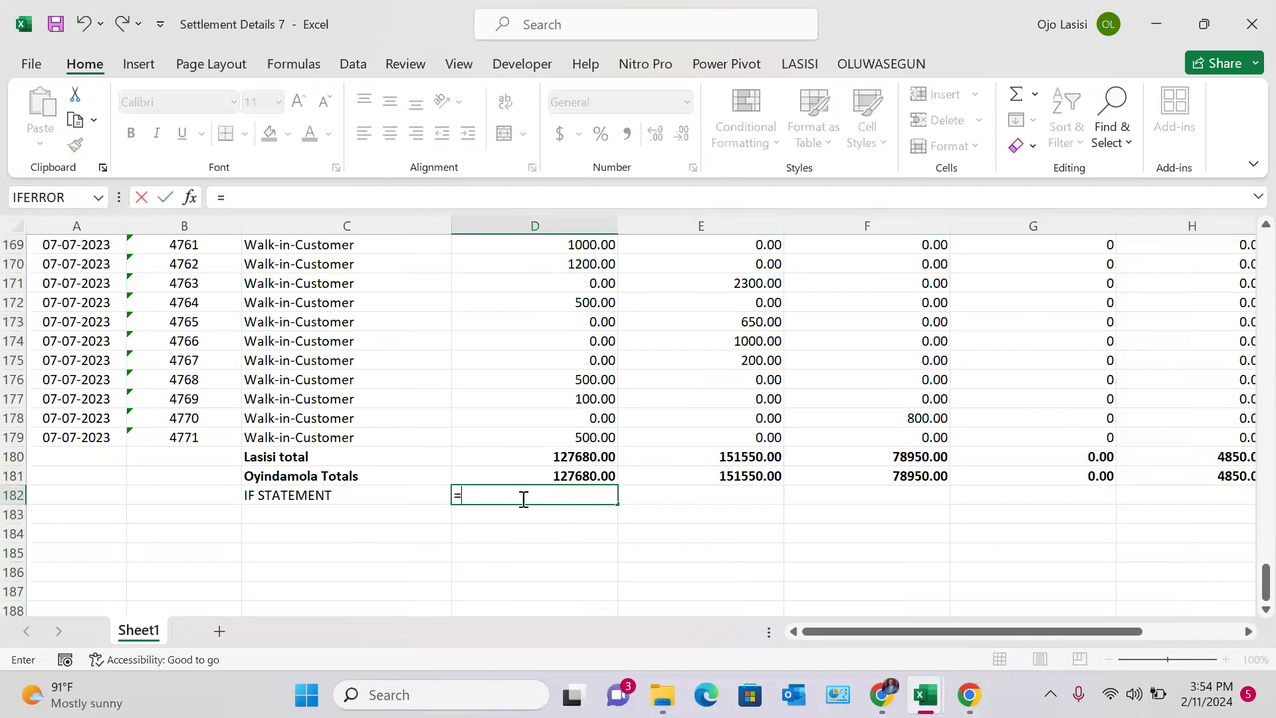
type("IF")
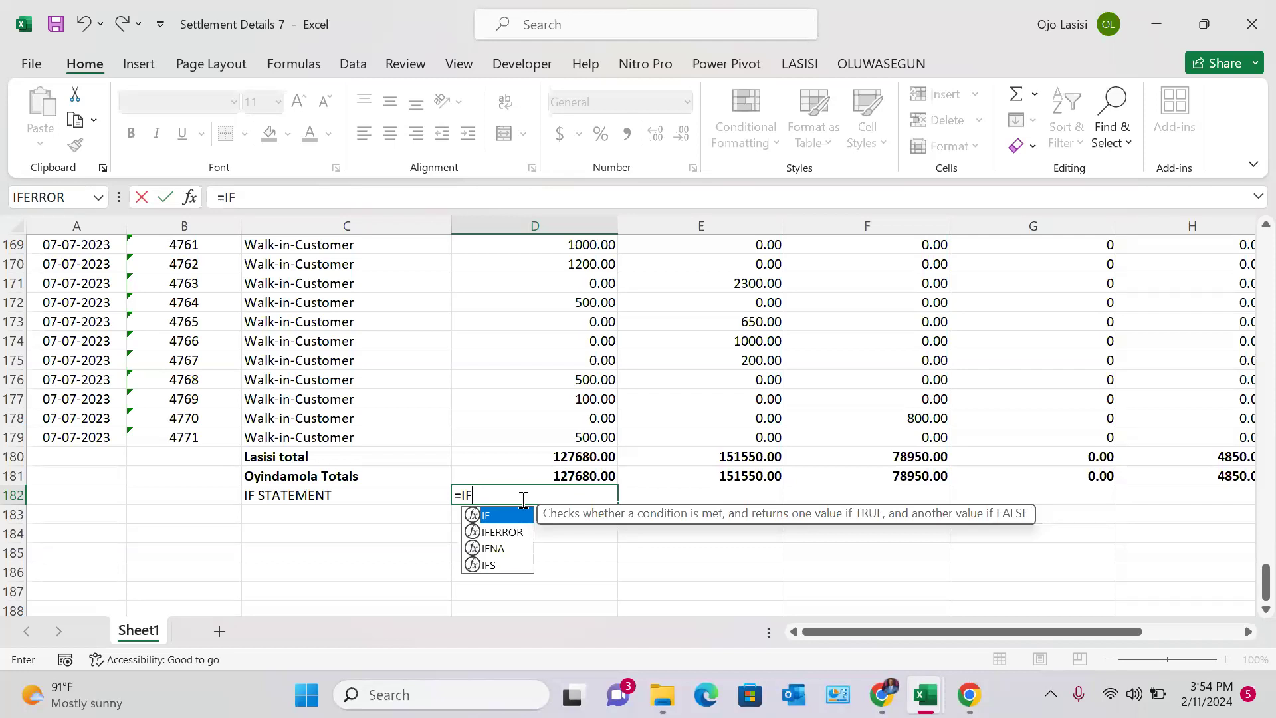
key("BackSpace")
key("BackSpace")
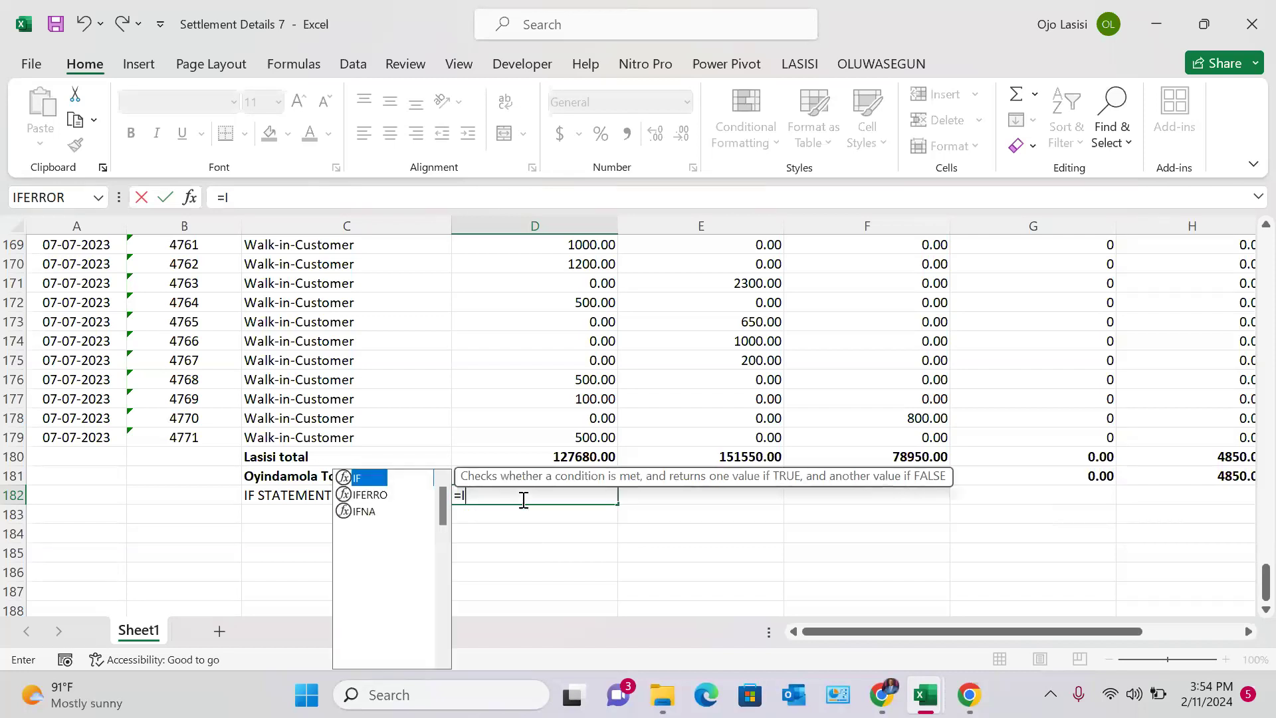
key("BackSpace")
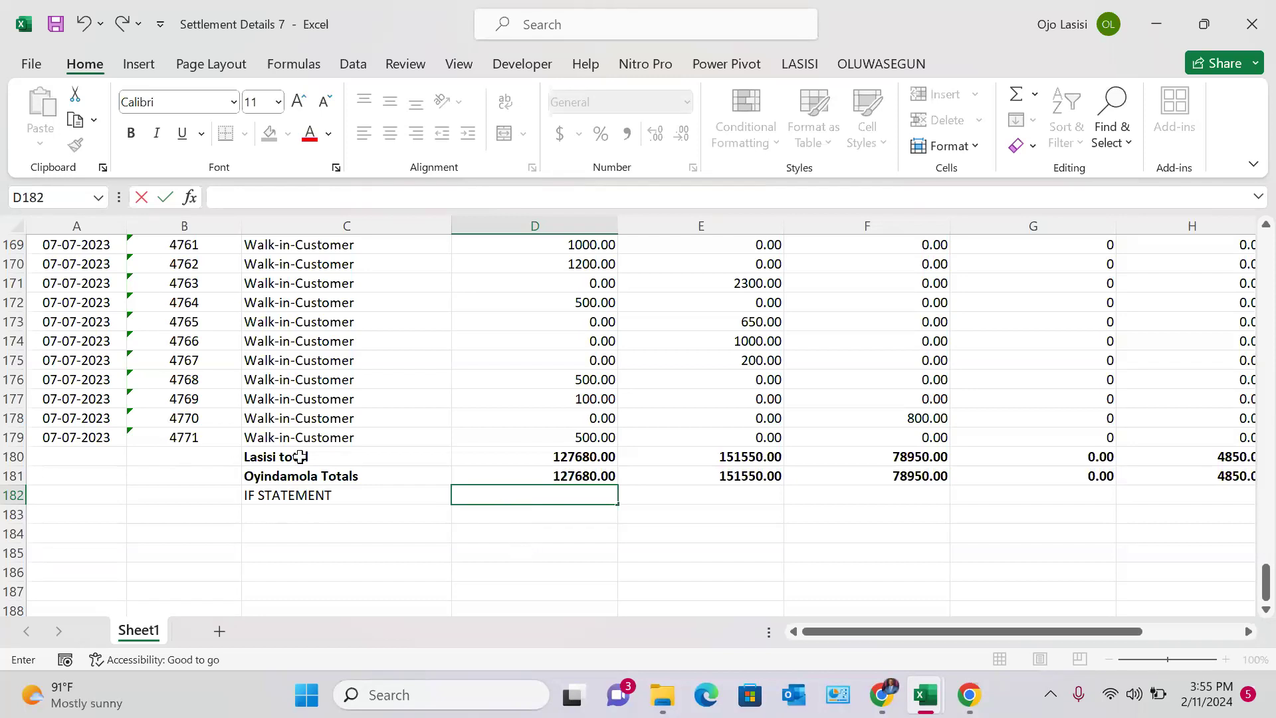
Step: Compare the two column D totals by highlighting C180:D180 and C181:D181 in turn, and return to D182
left_click_drag(248, 457, 618, 453)
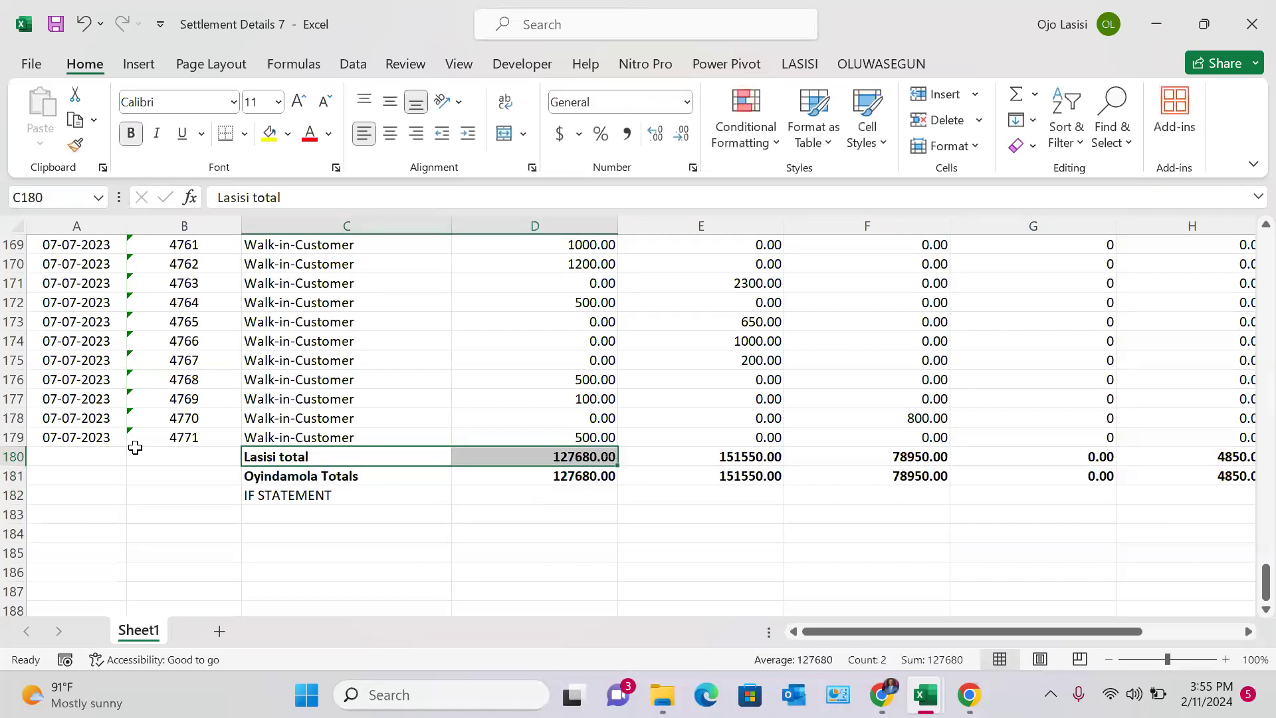
left_click_drag(252, 473, 592, 487)
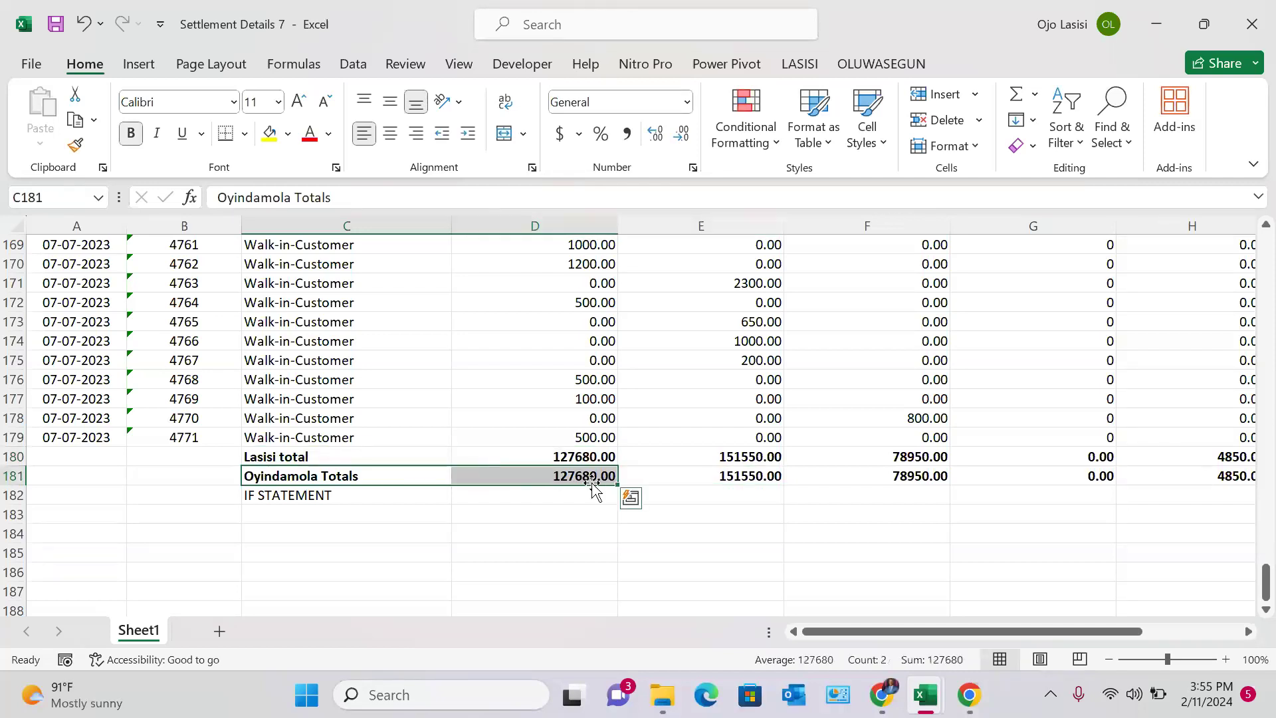
left_click(585, 495)
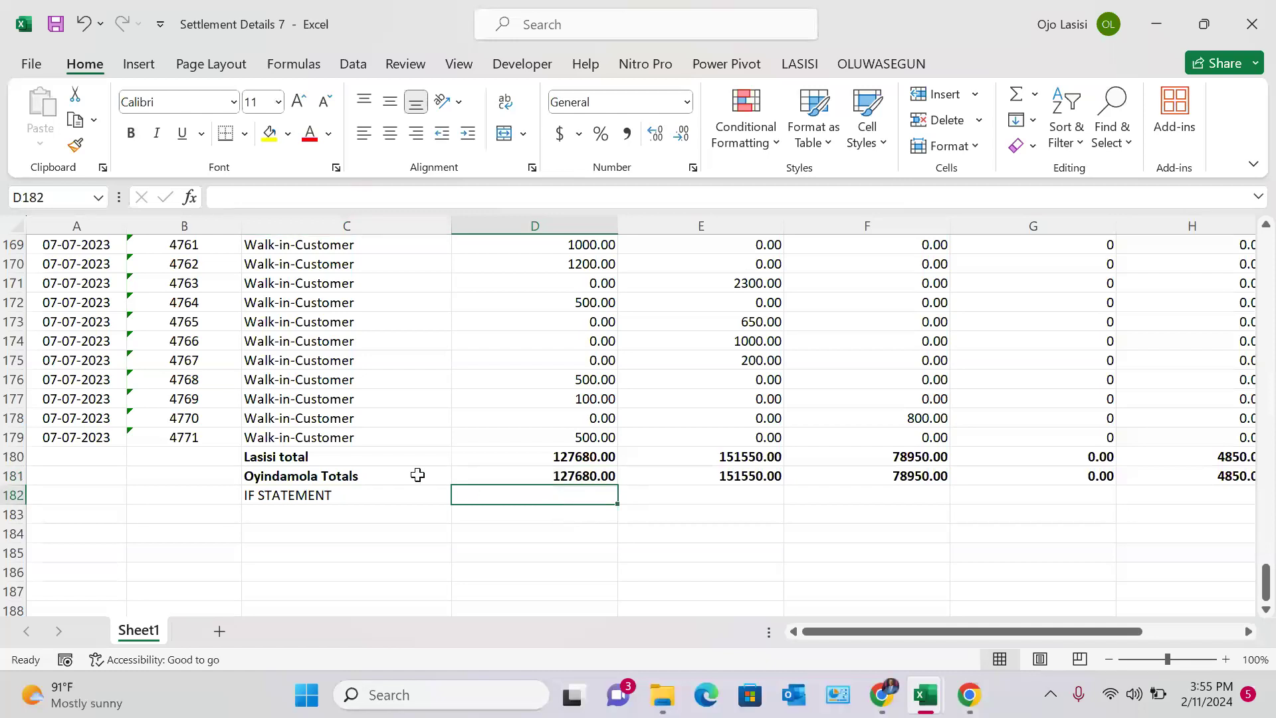
Step: Overwrite the SUM formula in D180 with the fixed value 123630 and check it against D181
left_click(550, 455)
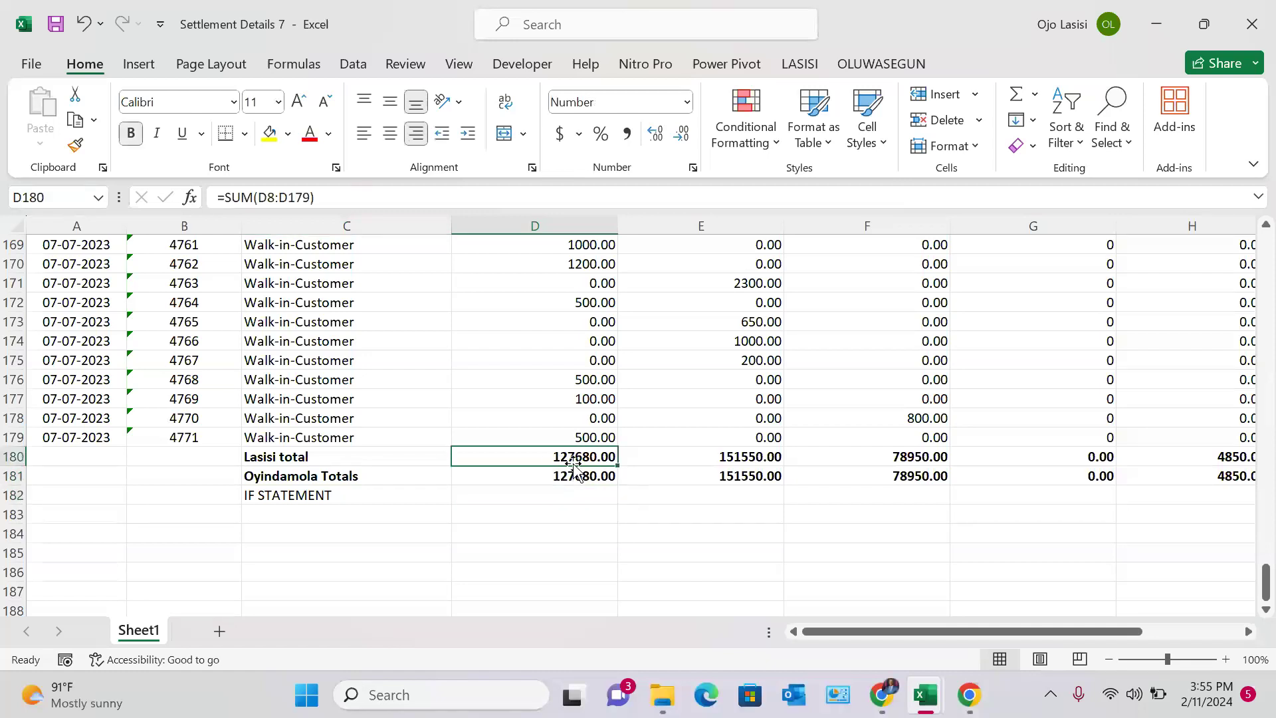
type("1")
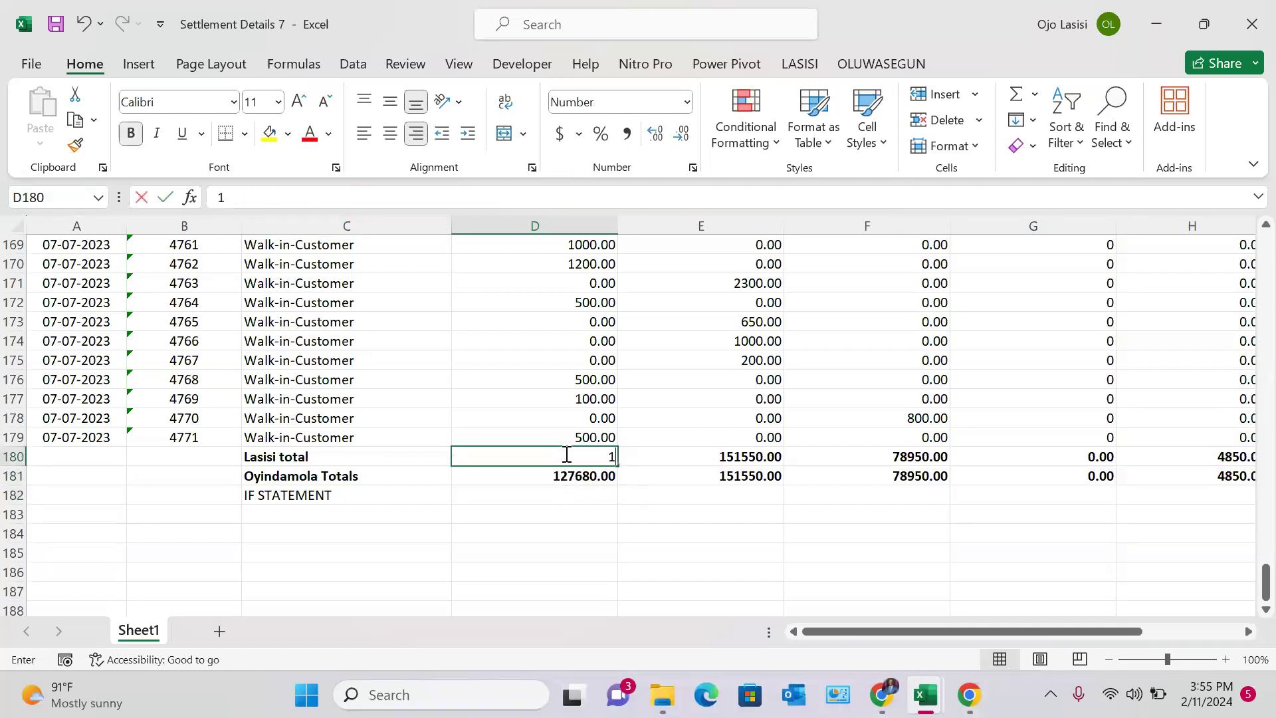
type("23")
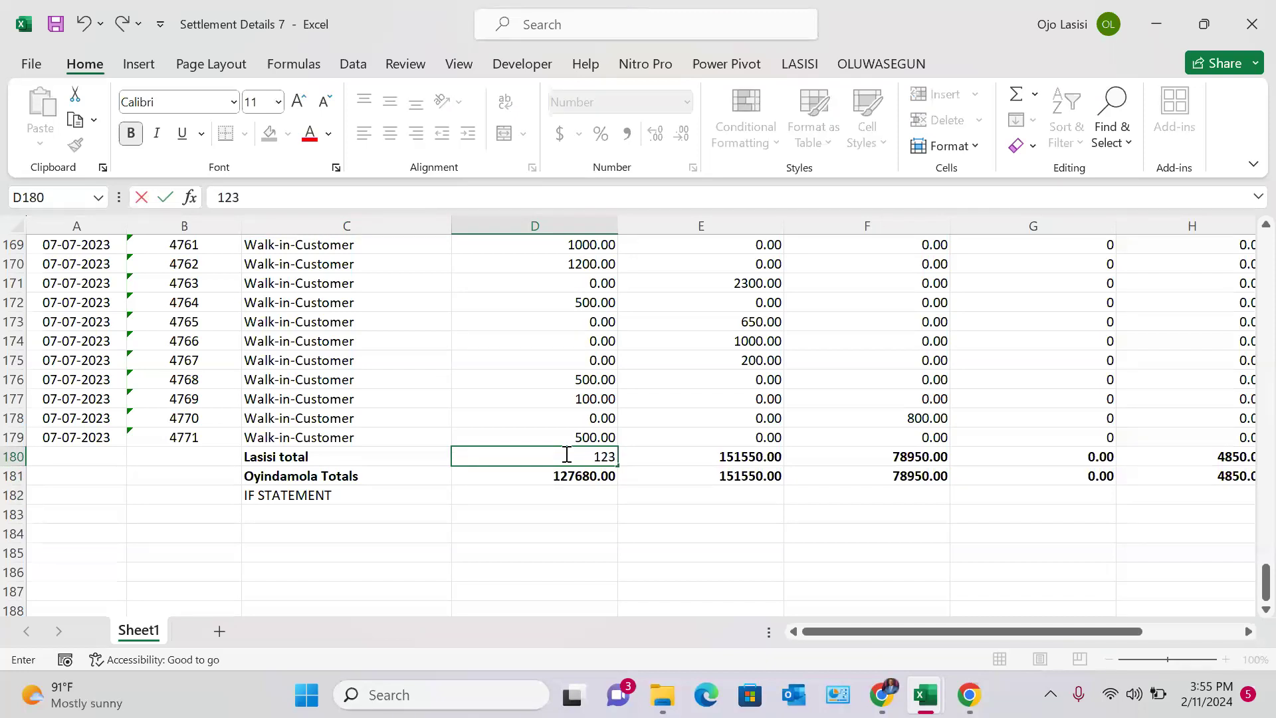
type("630")
left_click(562, 512)
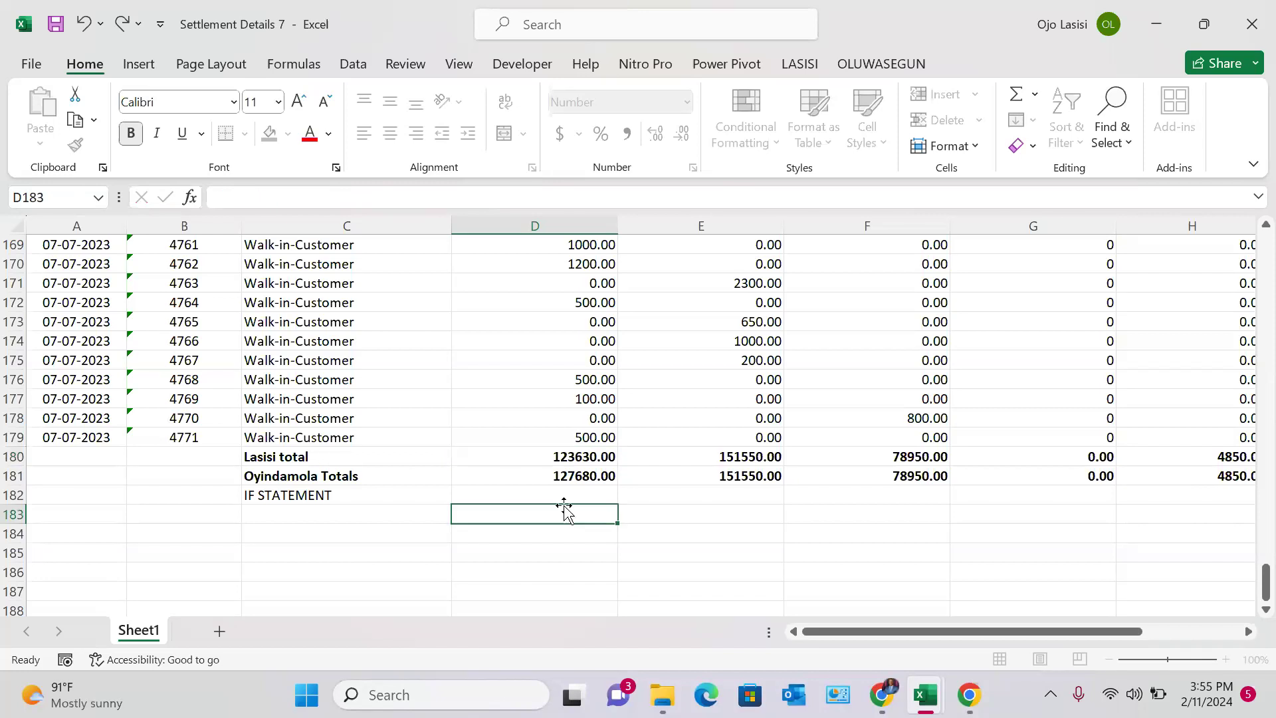
left_click(584, 476)
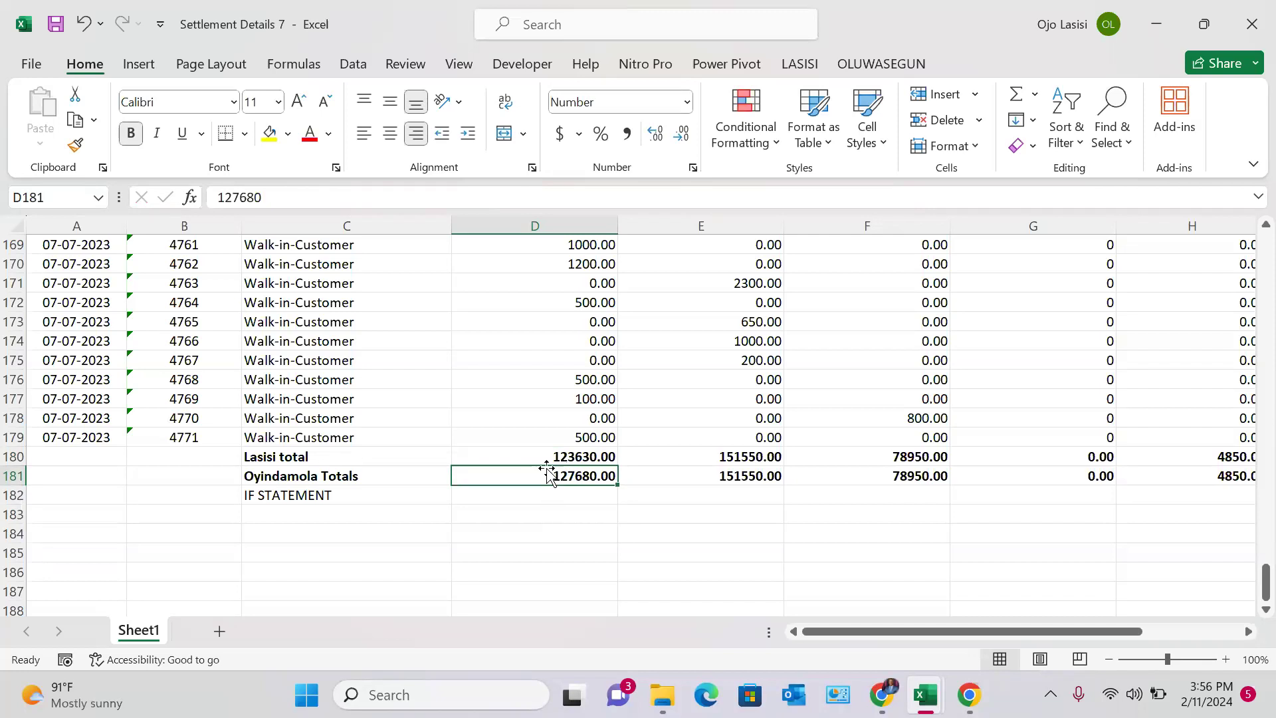
Step: Begin an IF formula in D182 with the logical test D181=D180
left_click(570, 495)
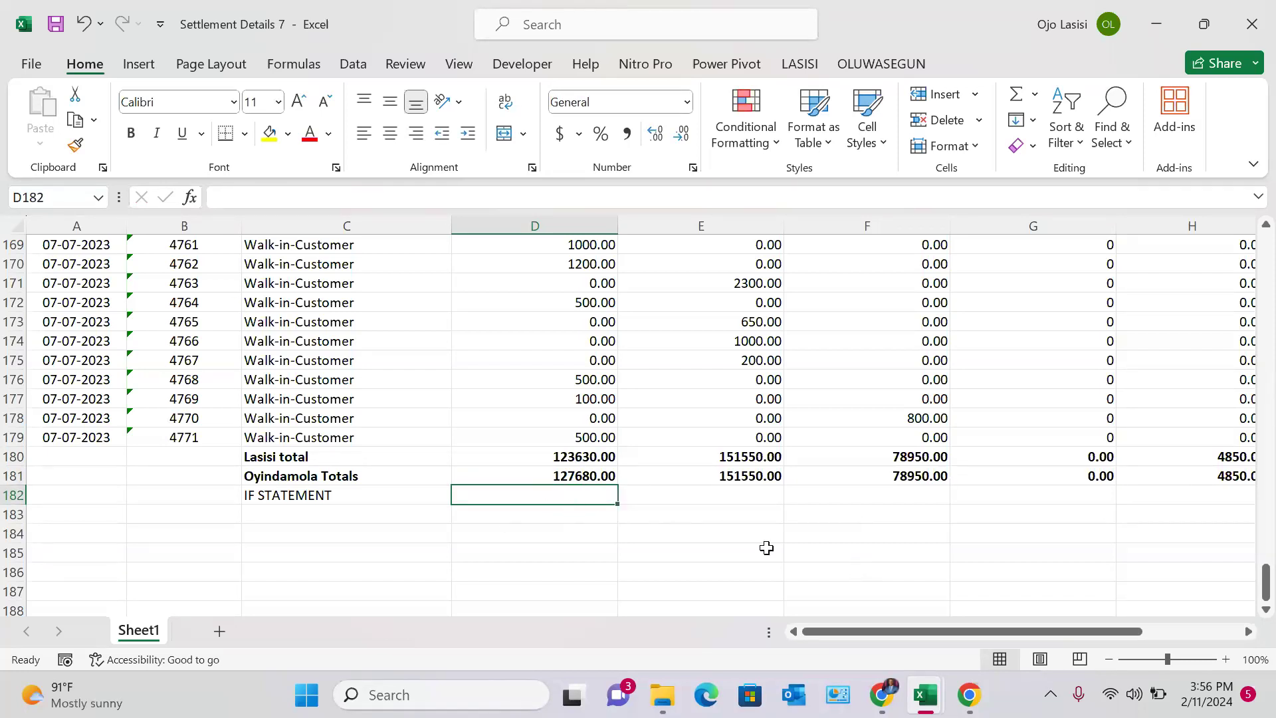
left_click(622, 536)
left_click(522, 497)
type("=IF")
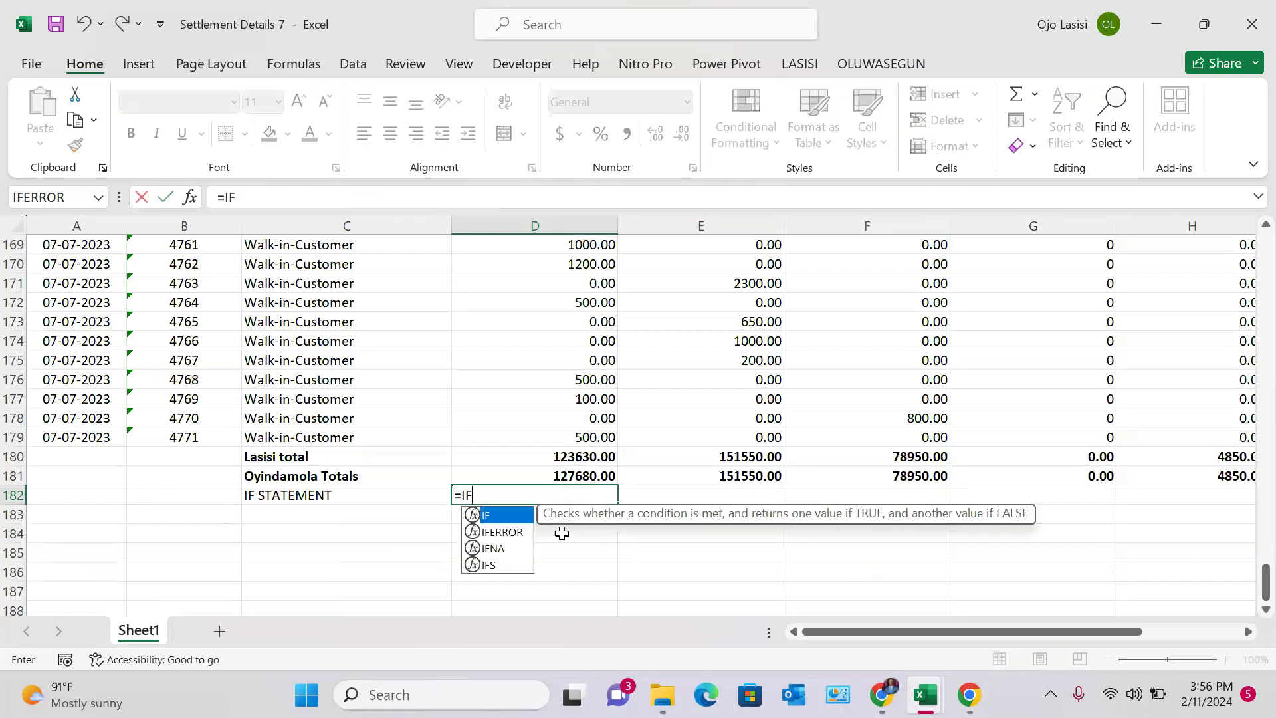
double_click(506, 519)
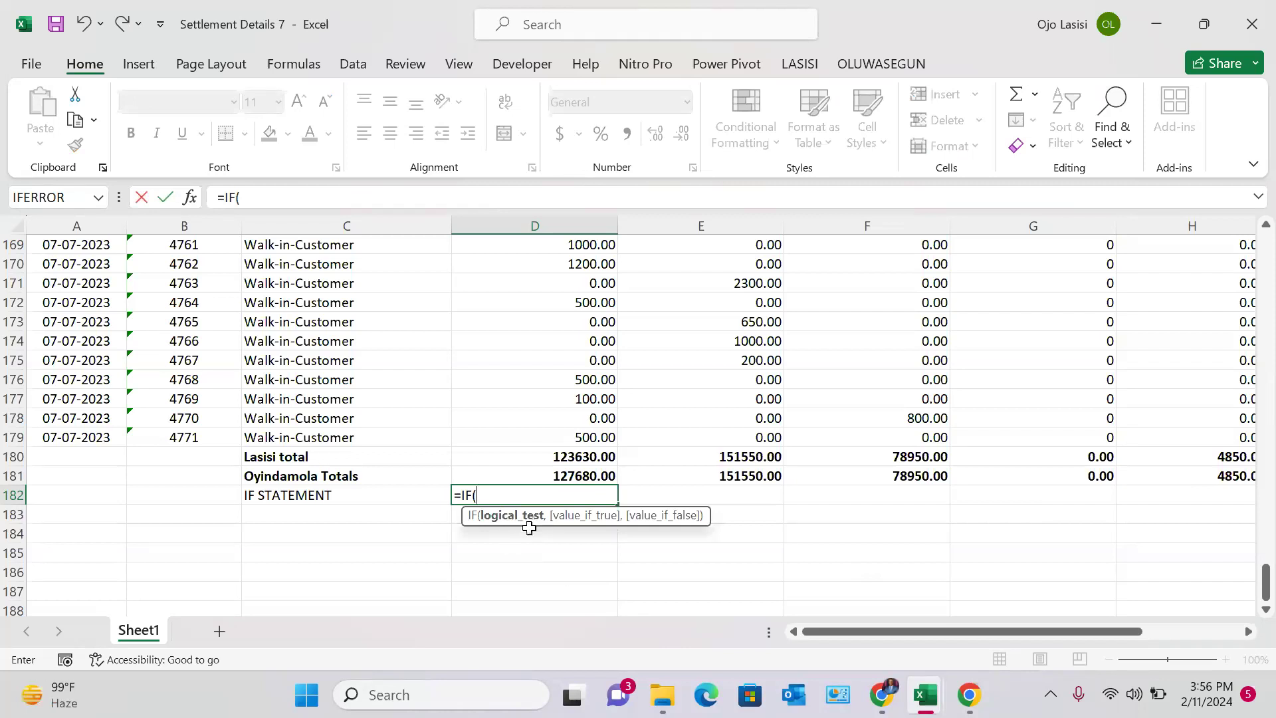
left_click(525, 470)
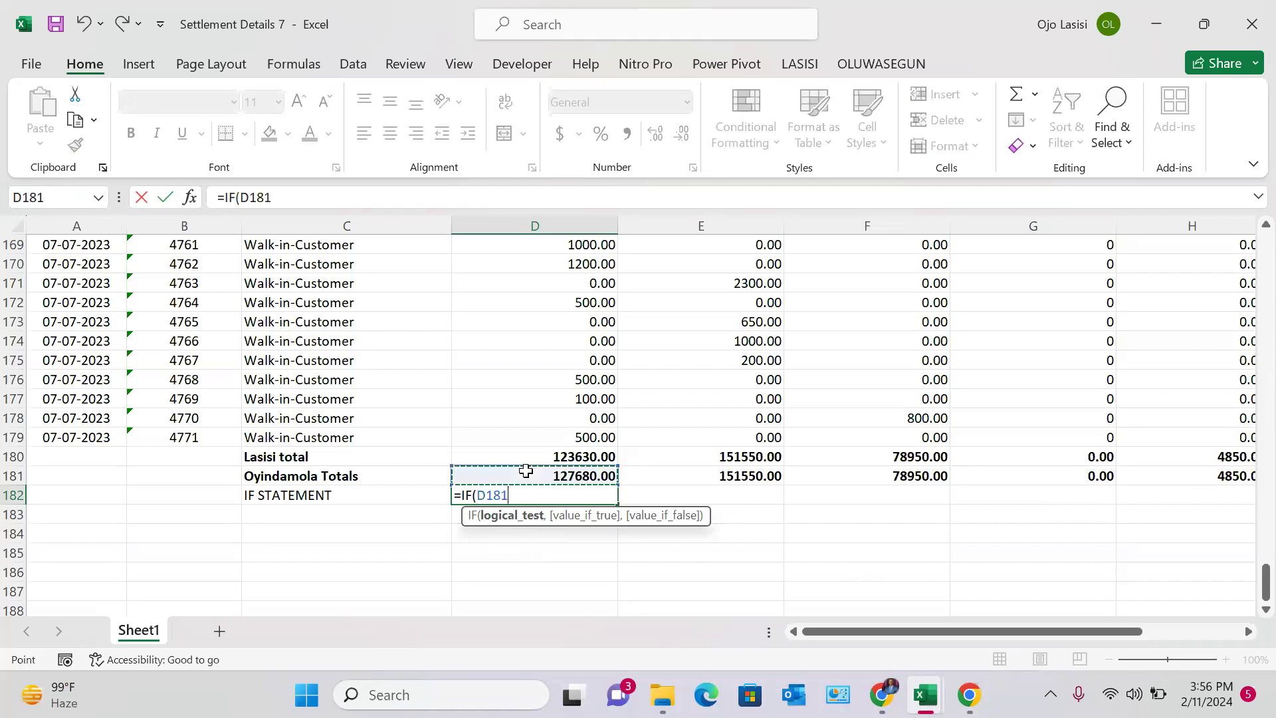
type("=")
left_click(534, 456)
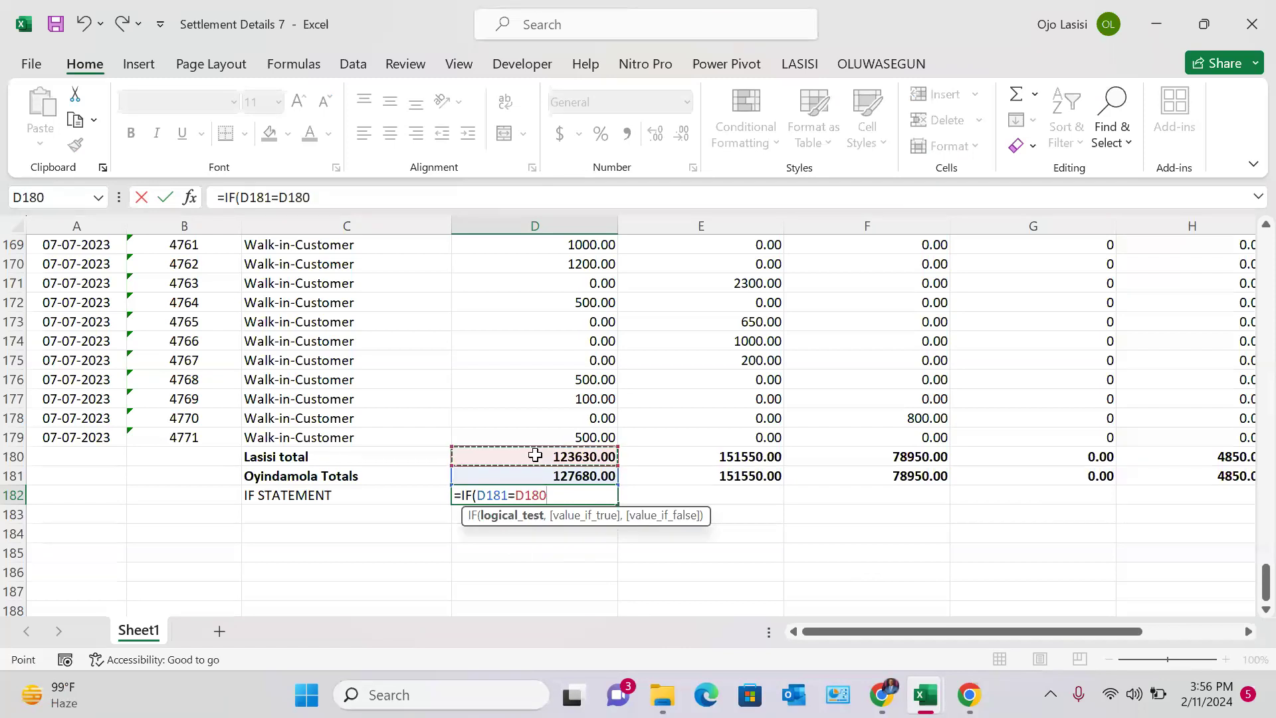
type(",")
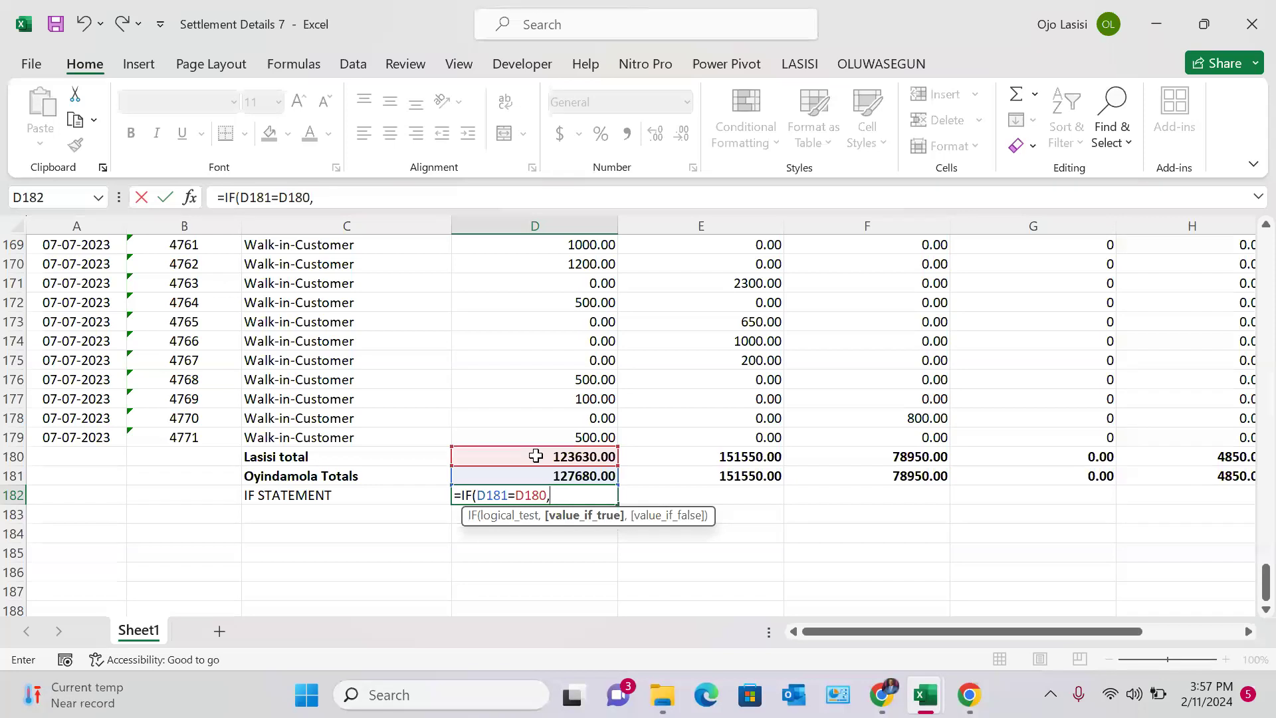
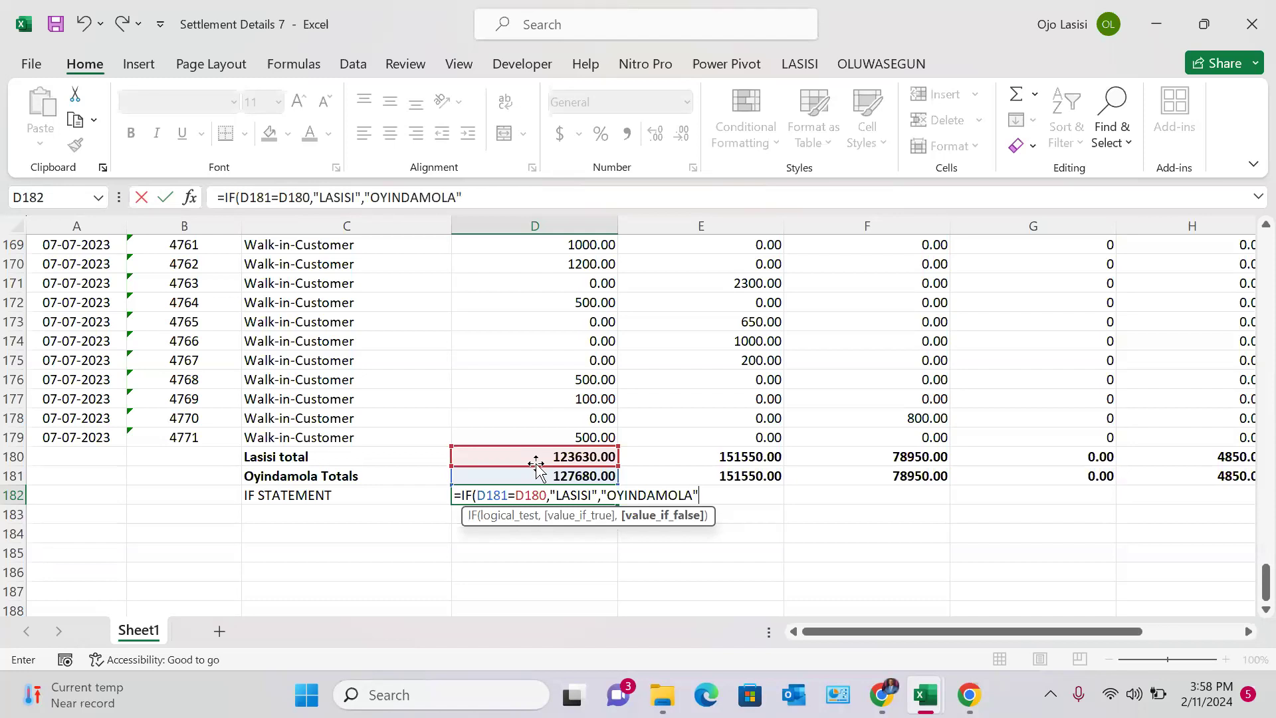
Step: Complete D182's IF formula to return row 180's label name in capitals if true and row 181's label name in capitals if false
type(")")
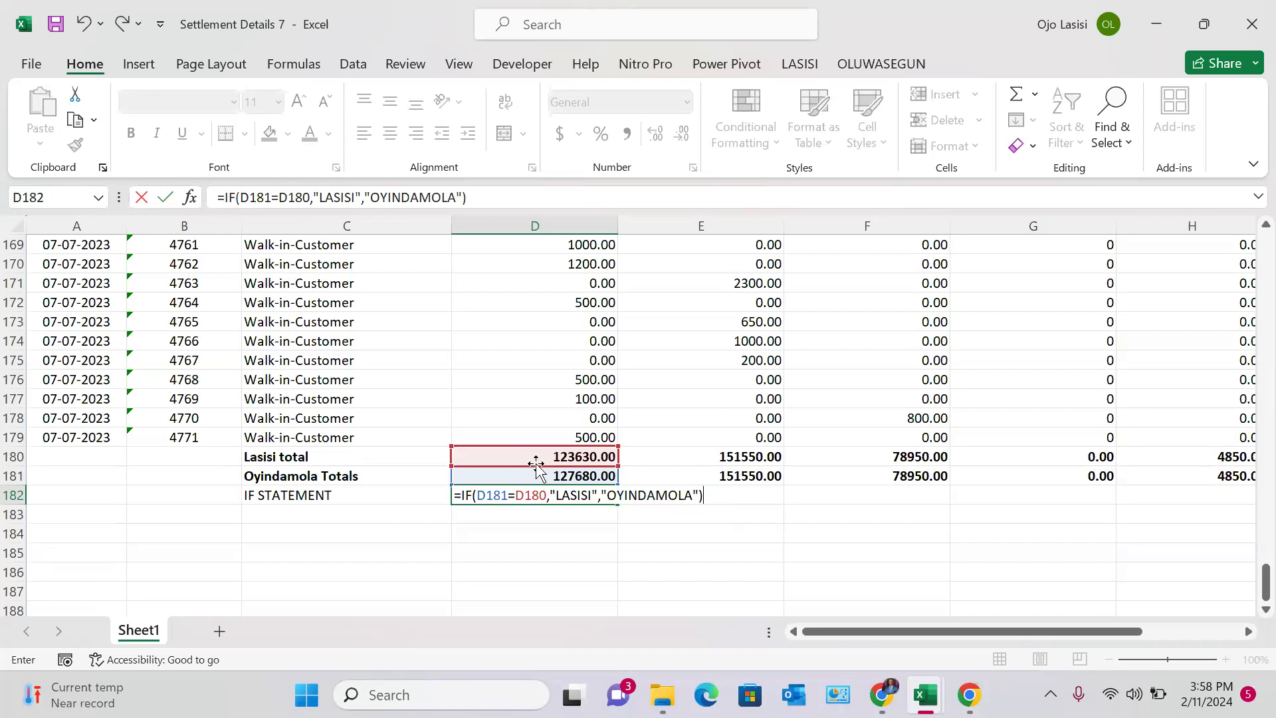
key("Return")
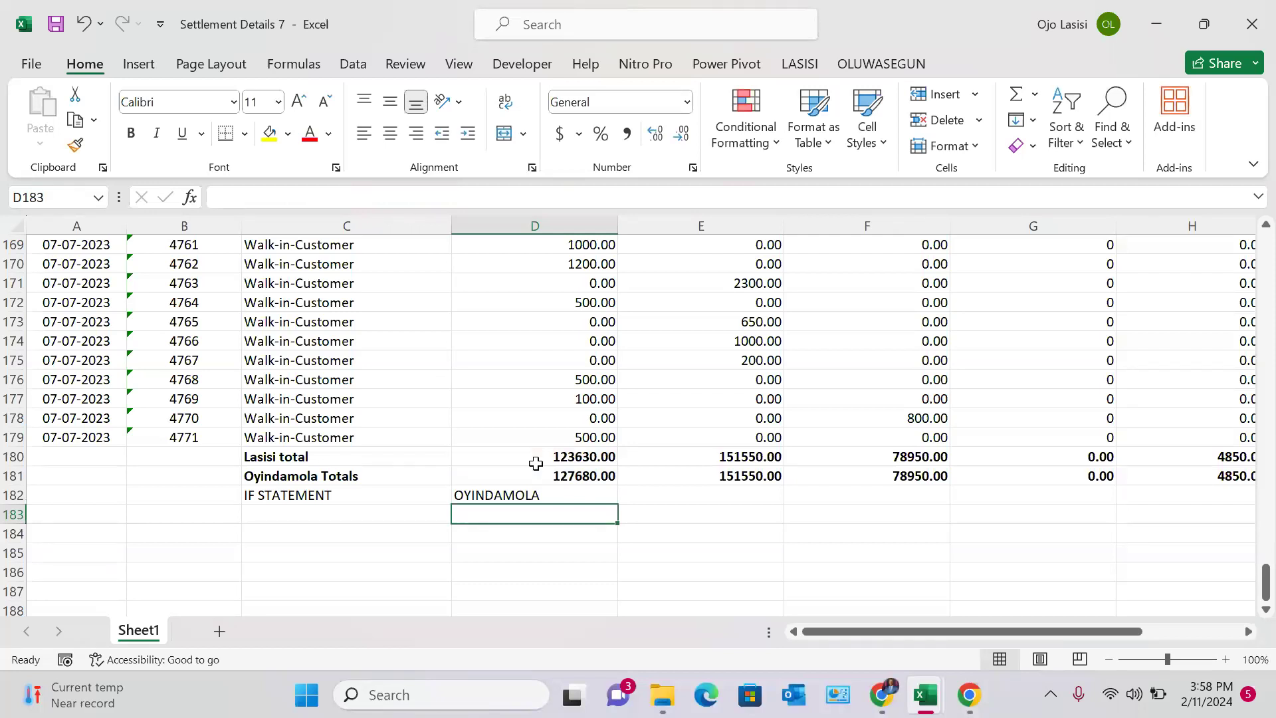
Step: Fill the name-returning IF formula from D182 right through I182 and review the row
left_click(538, 498)
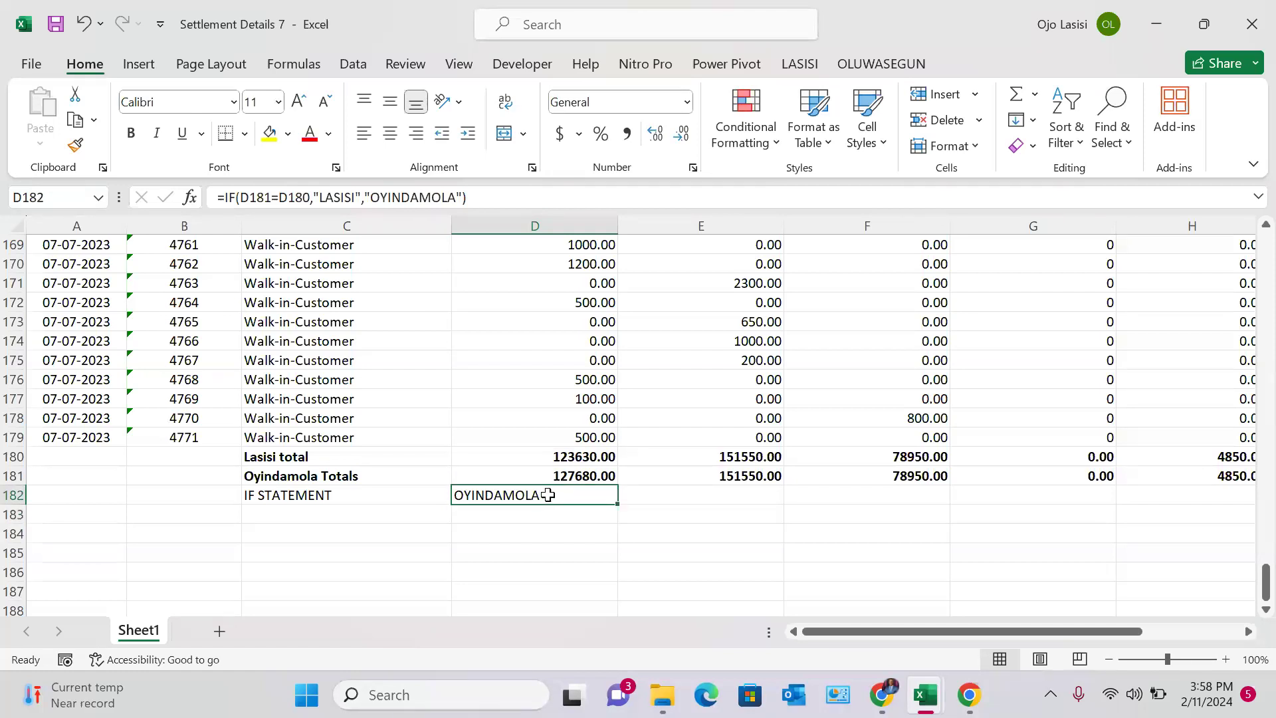
key("shift+Right")
key("shift+Right")
key("shift+Right")
key("shift+Right")
key("shift+Right")
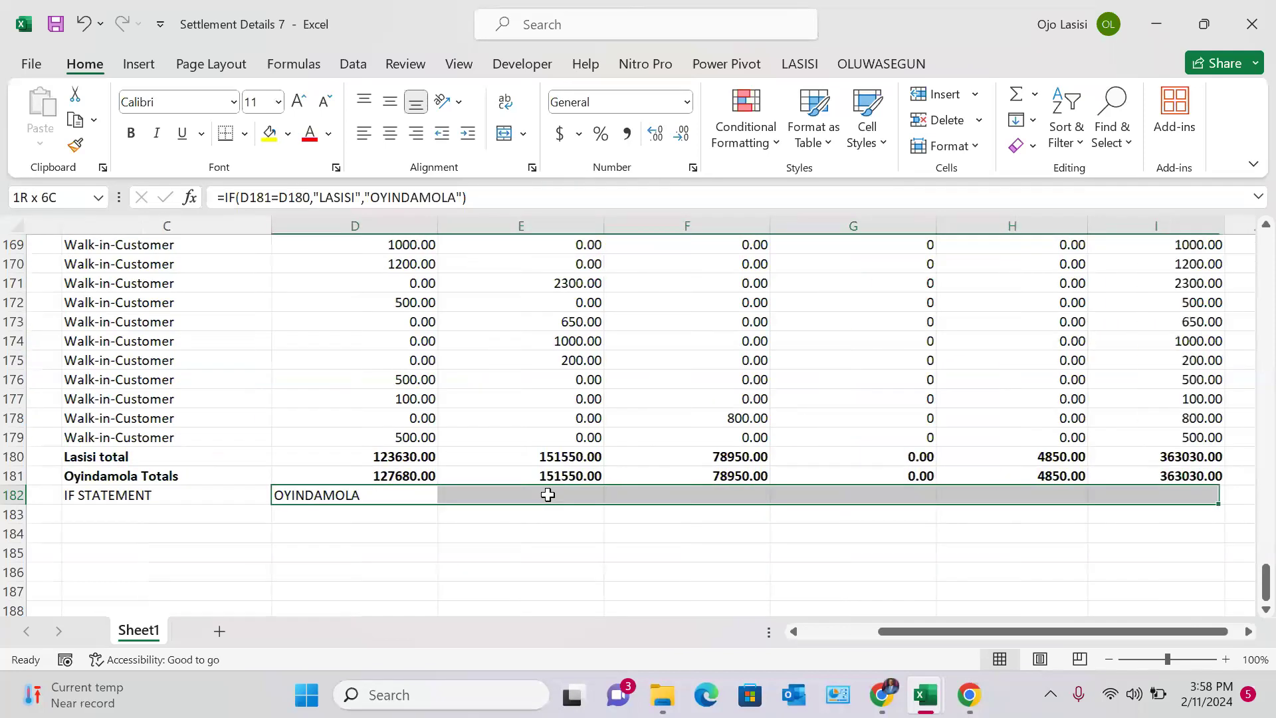
key("ctrl+r")
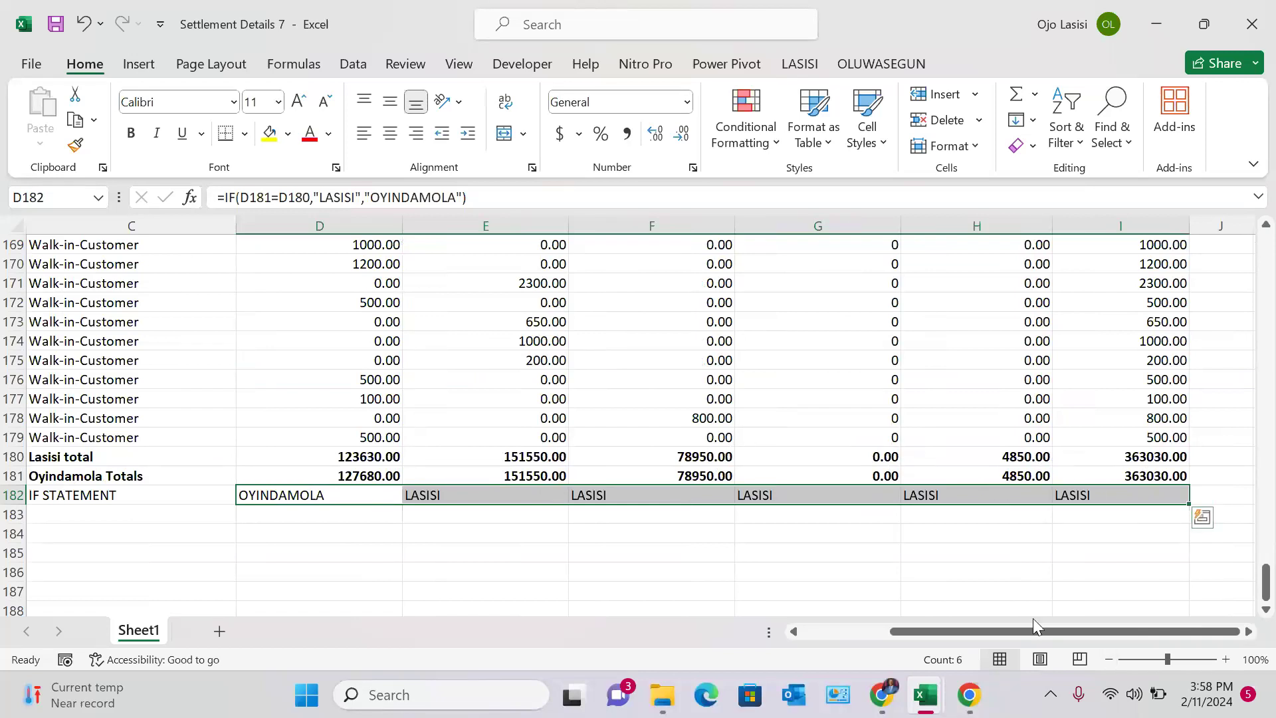
left_click_drag(1003, 632, 916, 631)
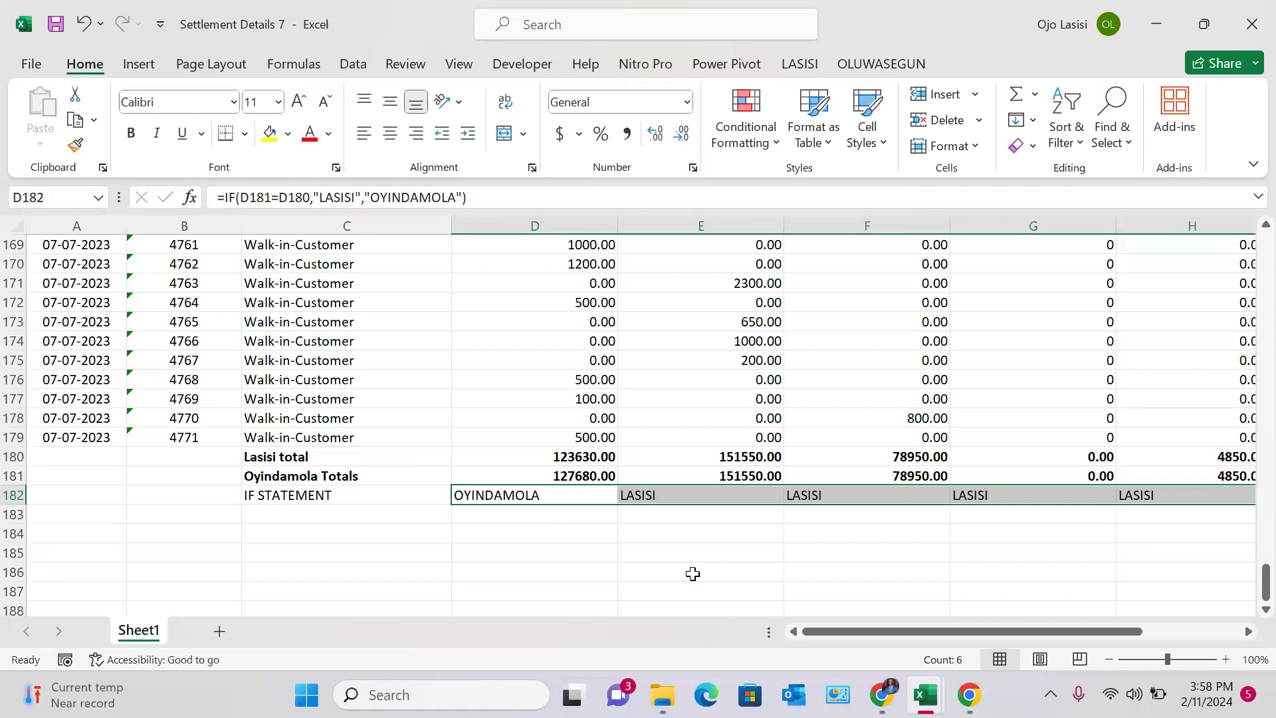
Step: Undo the fill across row 182 and the IF formula in D182, then reselect D182
key("ctrl+z")
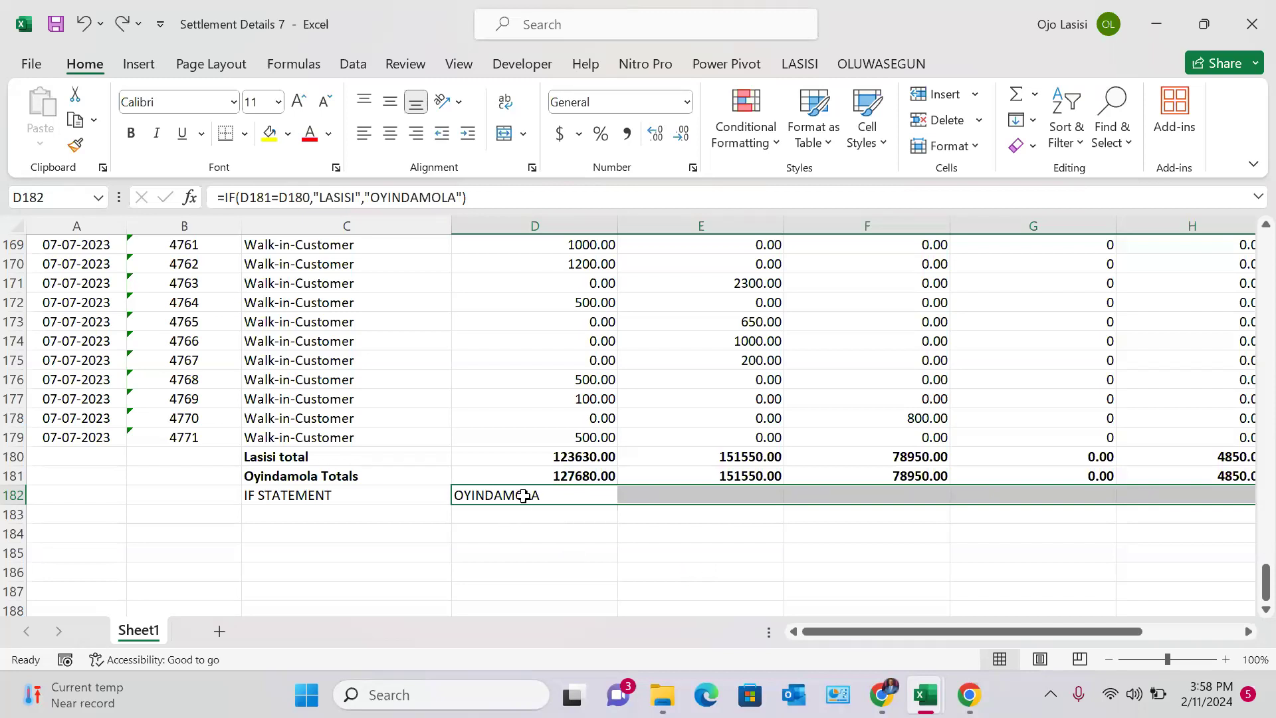
key("ctrl+z")
left_click(497, 534)
left_click(510, 501)
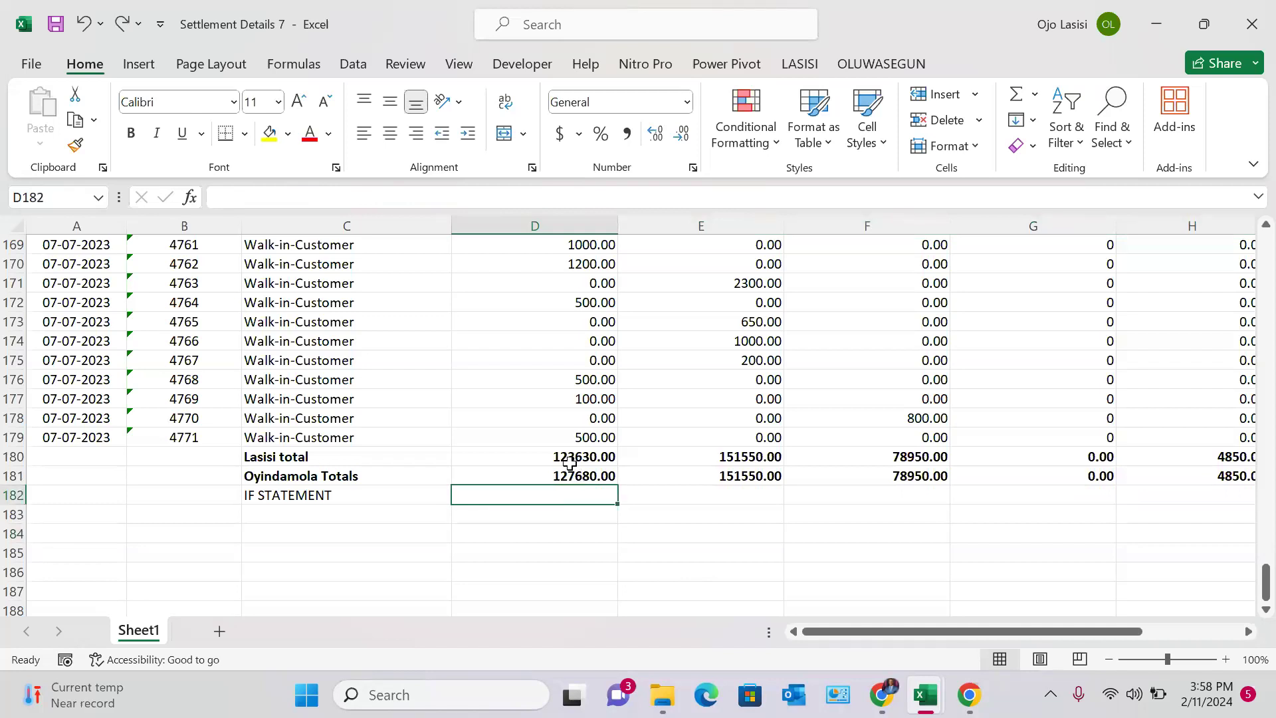
Step: Highlight the totals in D180:I180 with yellow fill and return to D182
left_click(526, 453)
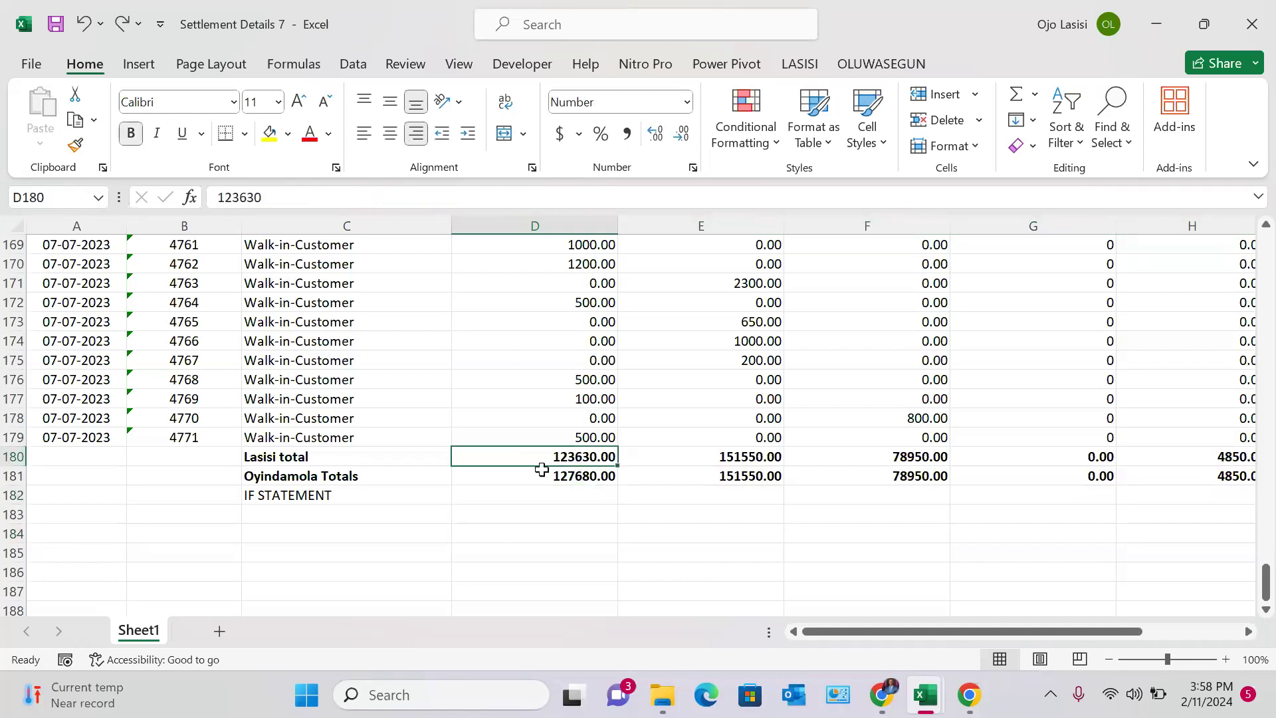
left_click_drag(485, 450, 1168, 451)
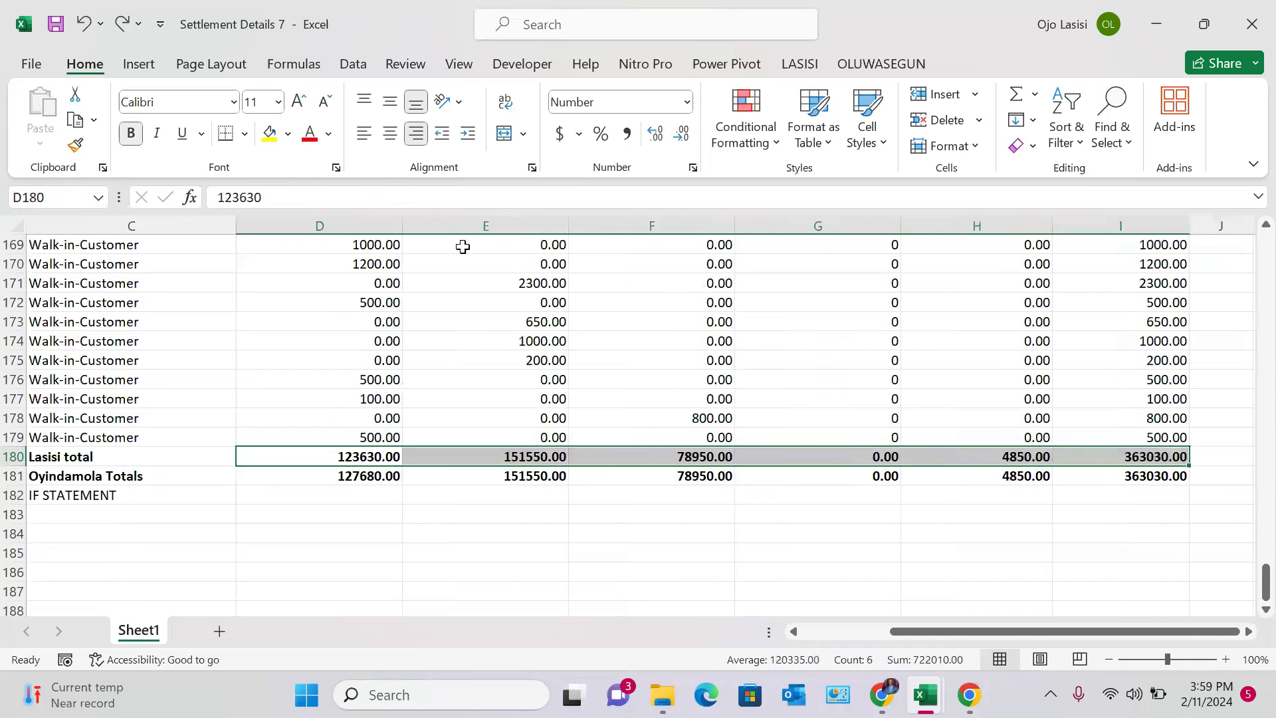
left_click(269, 133)
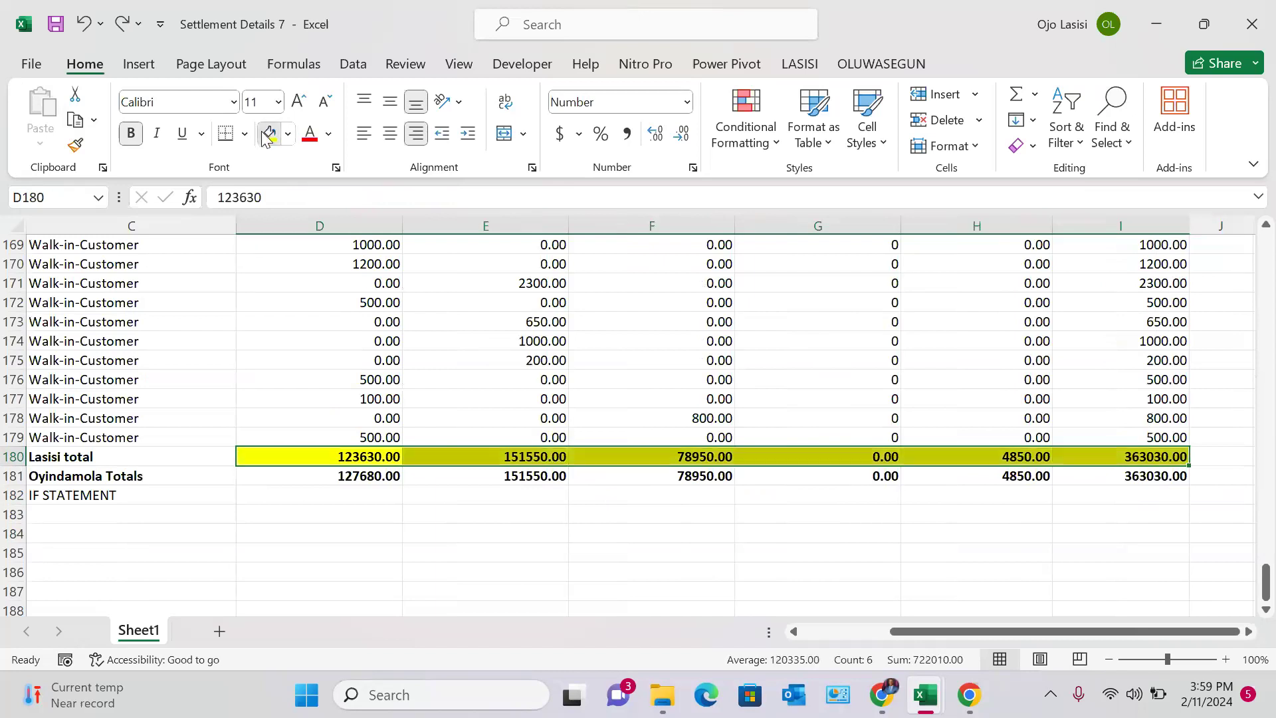
left_click(476, 504)
left_click(341, 503)
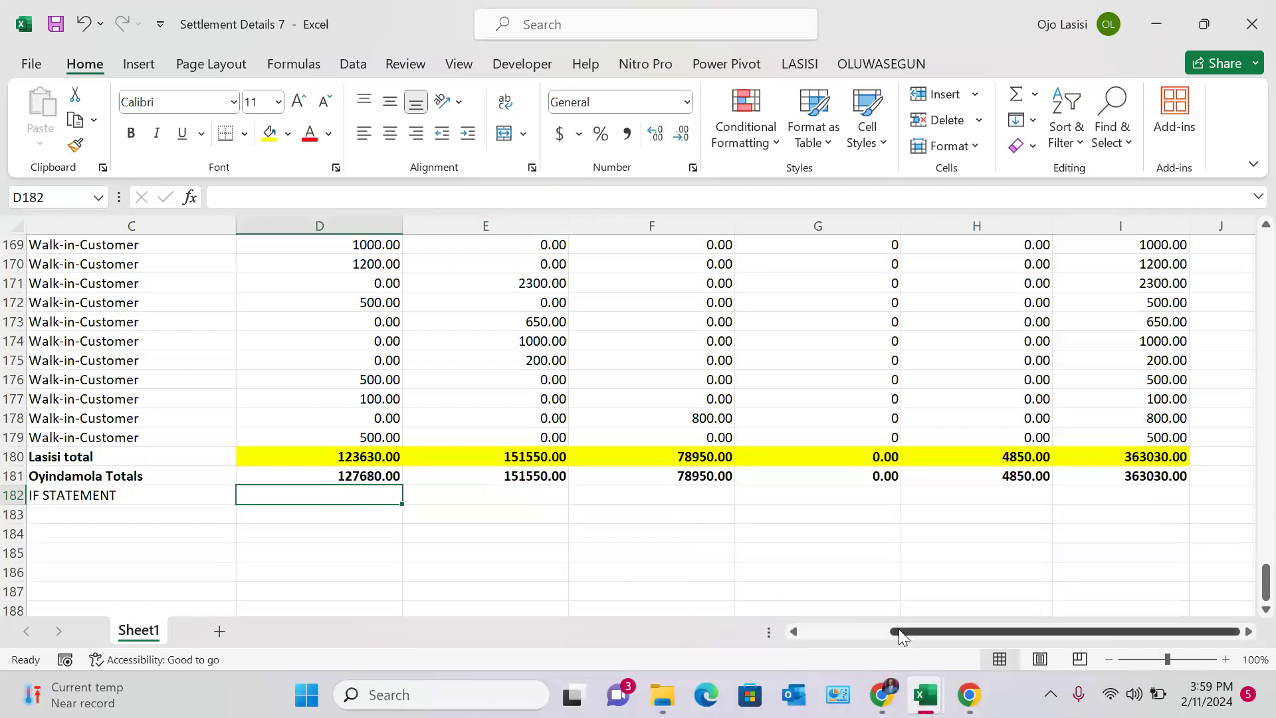
left_click_drag(893, 629, 626, 581)
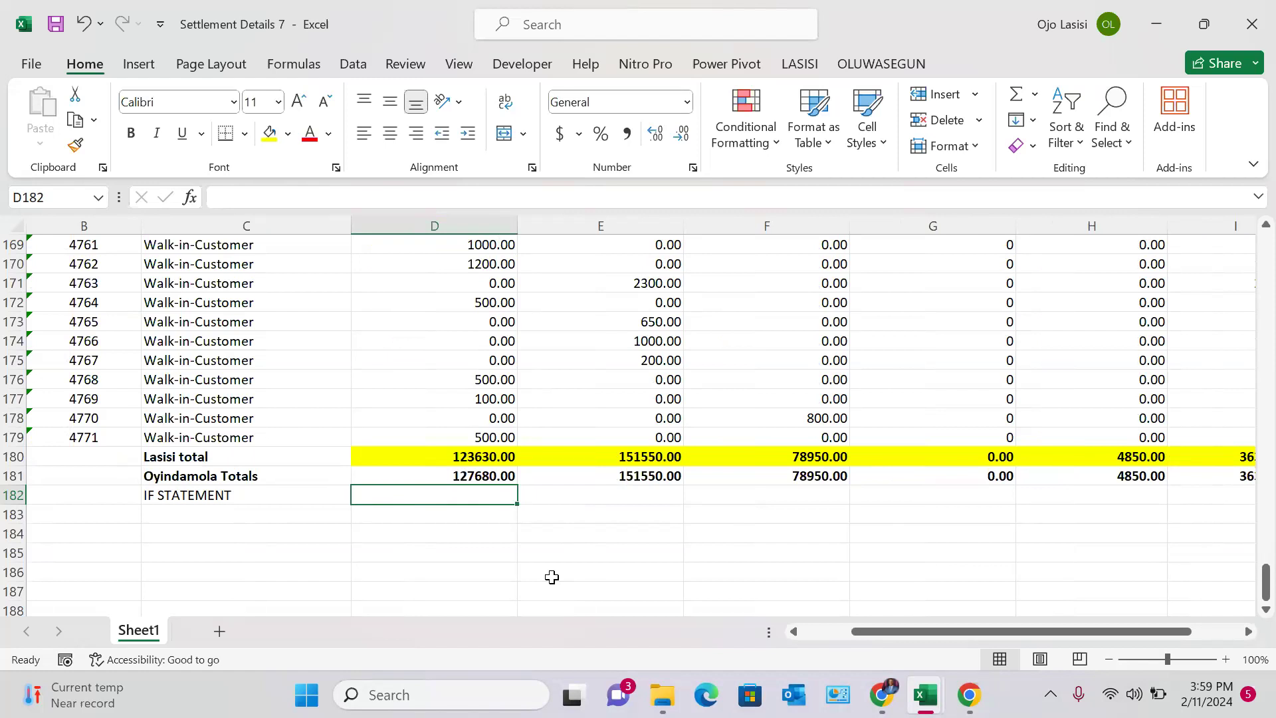
type("IF")
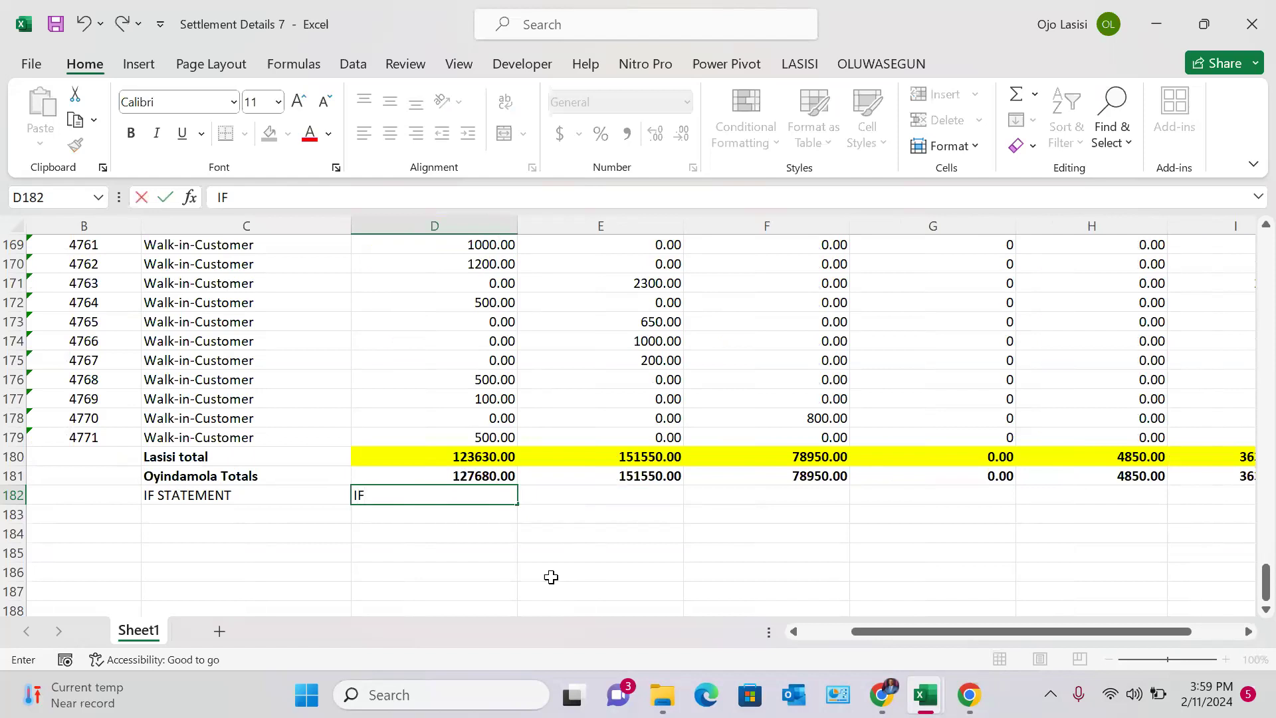
key("BackSpace")
key("BackSpace")
key("BackSpace")
Step: Begin an IF formula in D182 with the logical test D180=D181
type("=IF(")
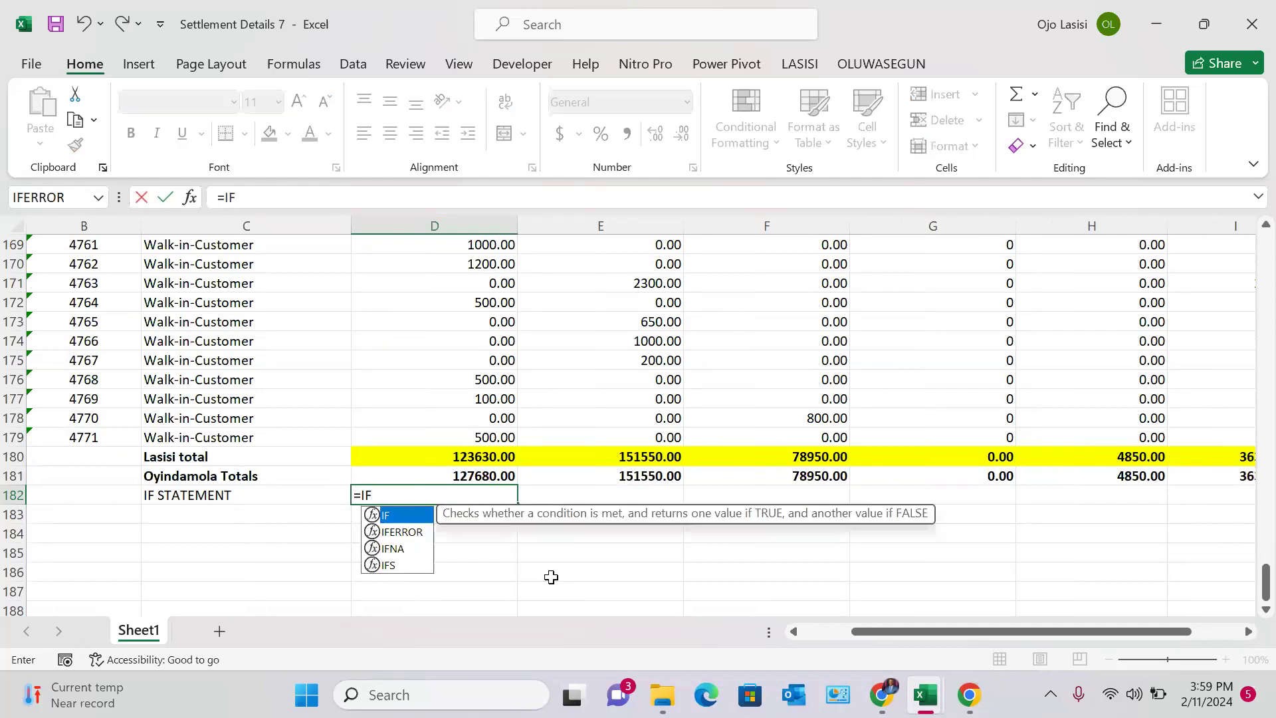
left_click(458, 456)
type("=")
left_click(471, 473)
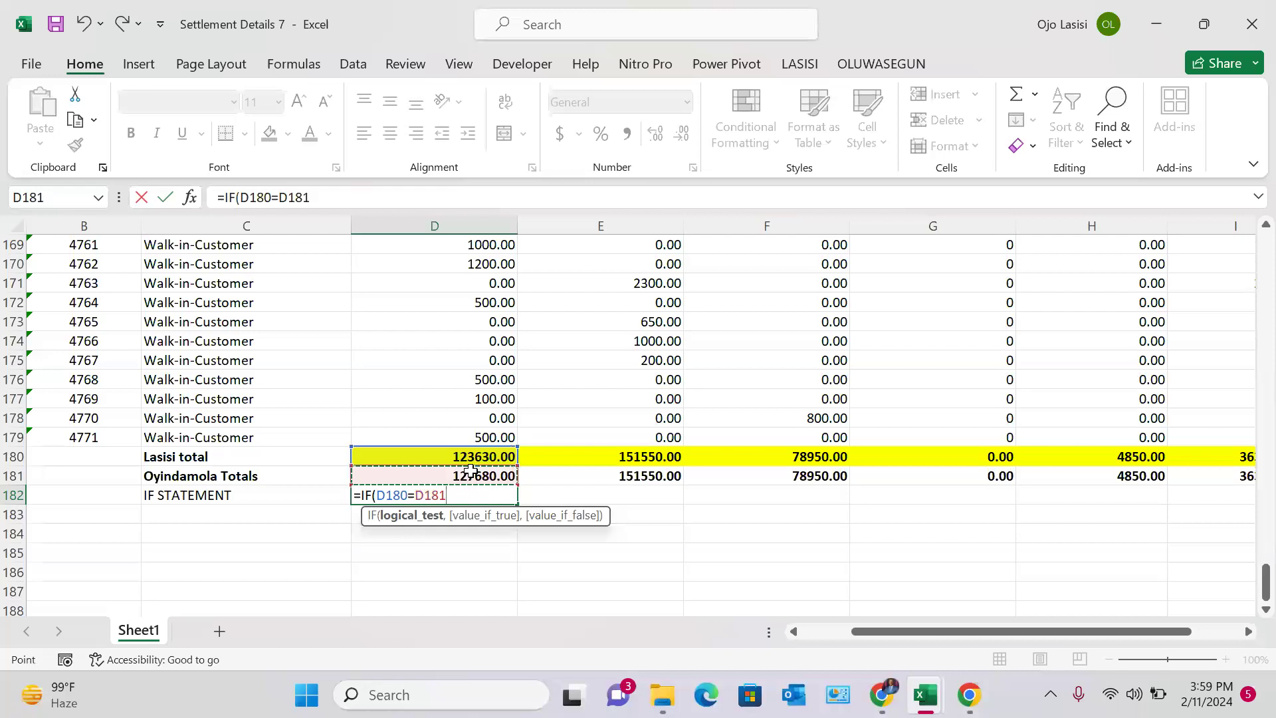
Step: Complete the IF formula in D182 to return "OKAY" if true and "ERROR" if false
type(".")
key("BackSpace")
type(", \"OKAY")
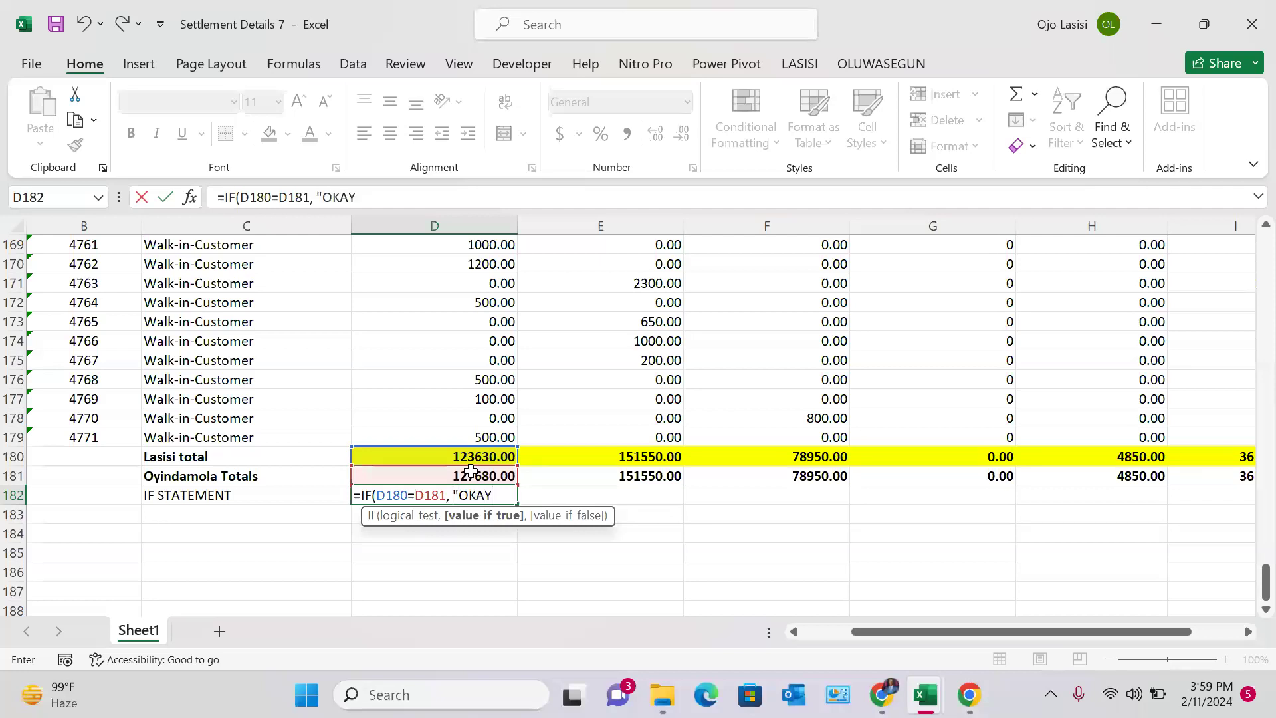
type("\",")
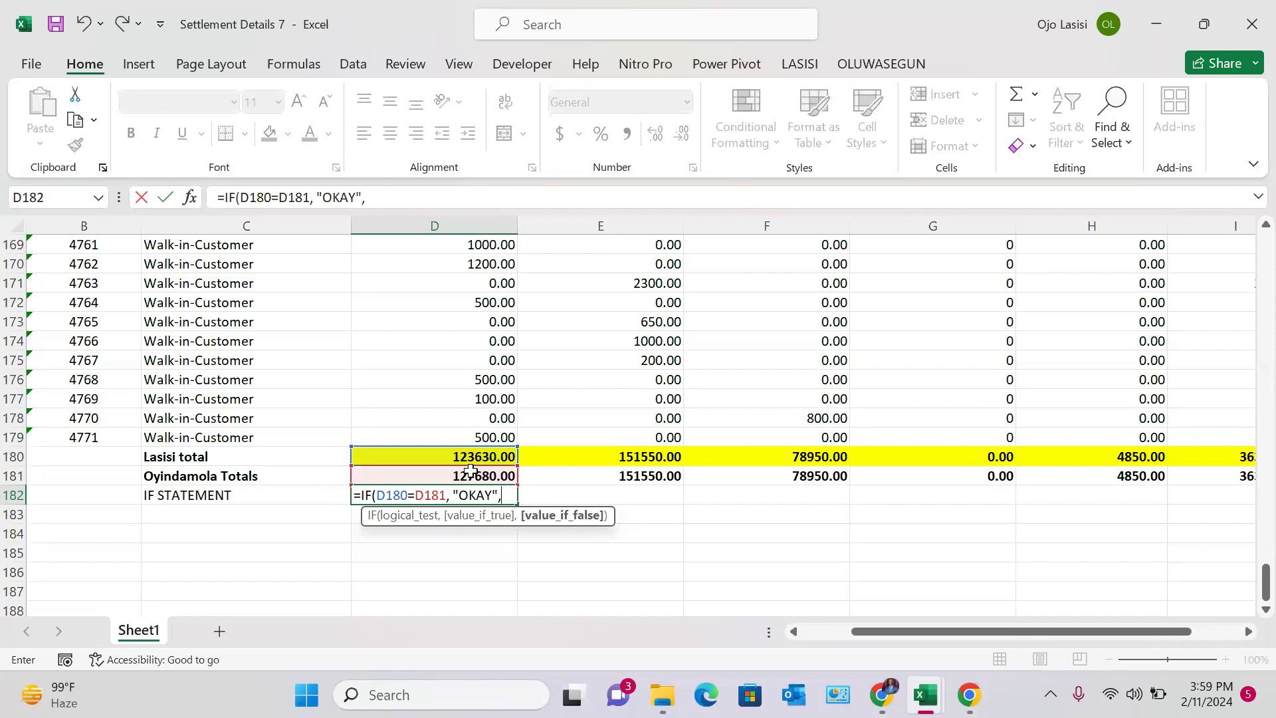
type("\"ERROR")
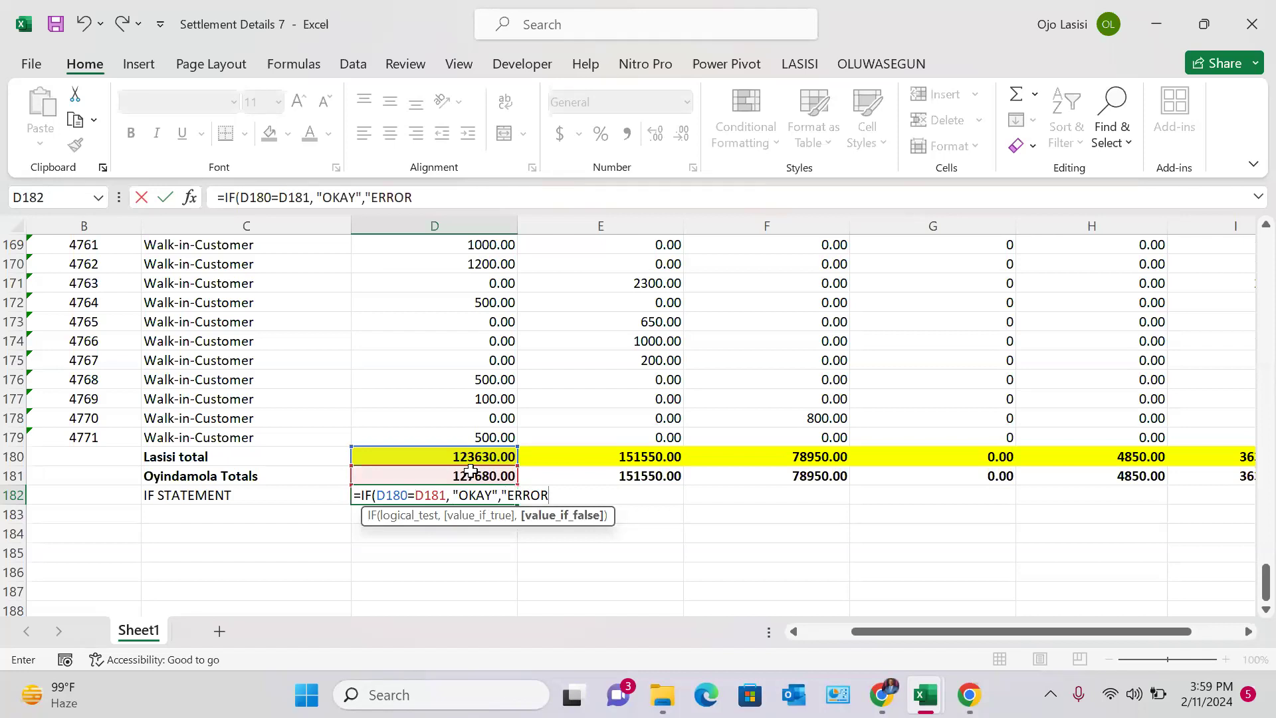
type("\"")
type(")")
key("Return")
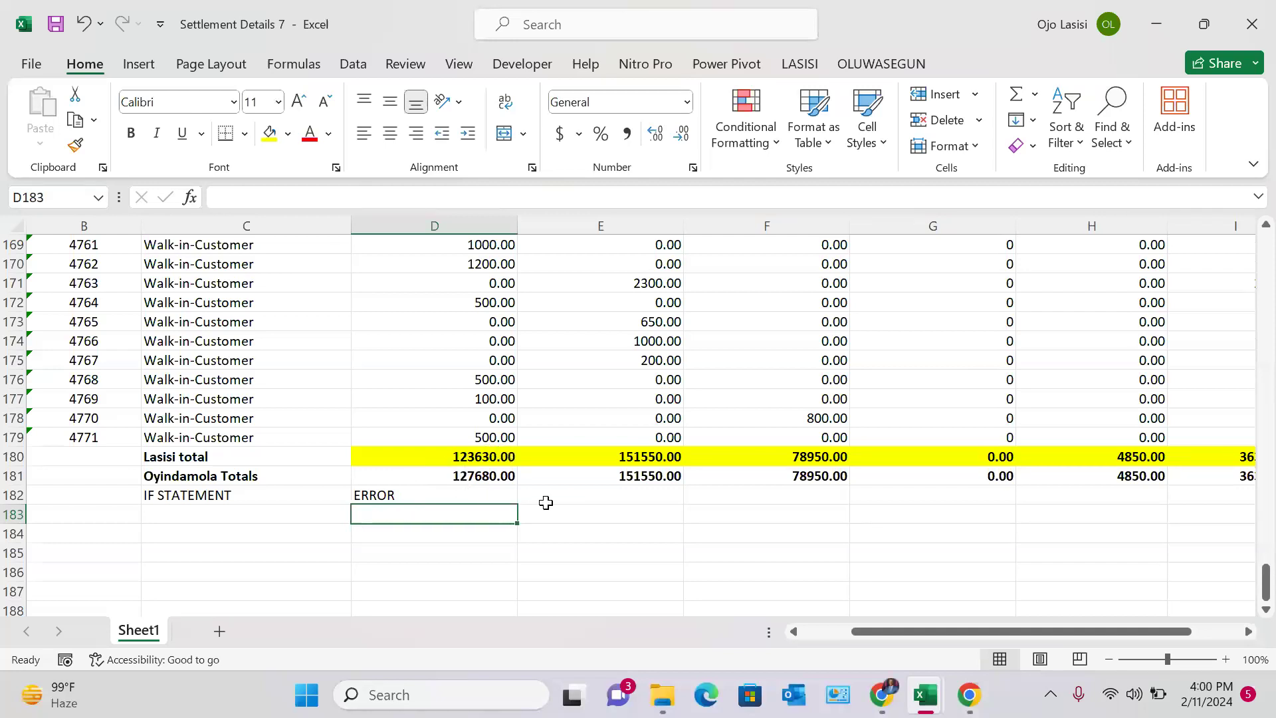
Step: Fill the OKAY/ERROR IF formula from D182 right through I182
left_click(497, 495)
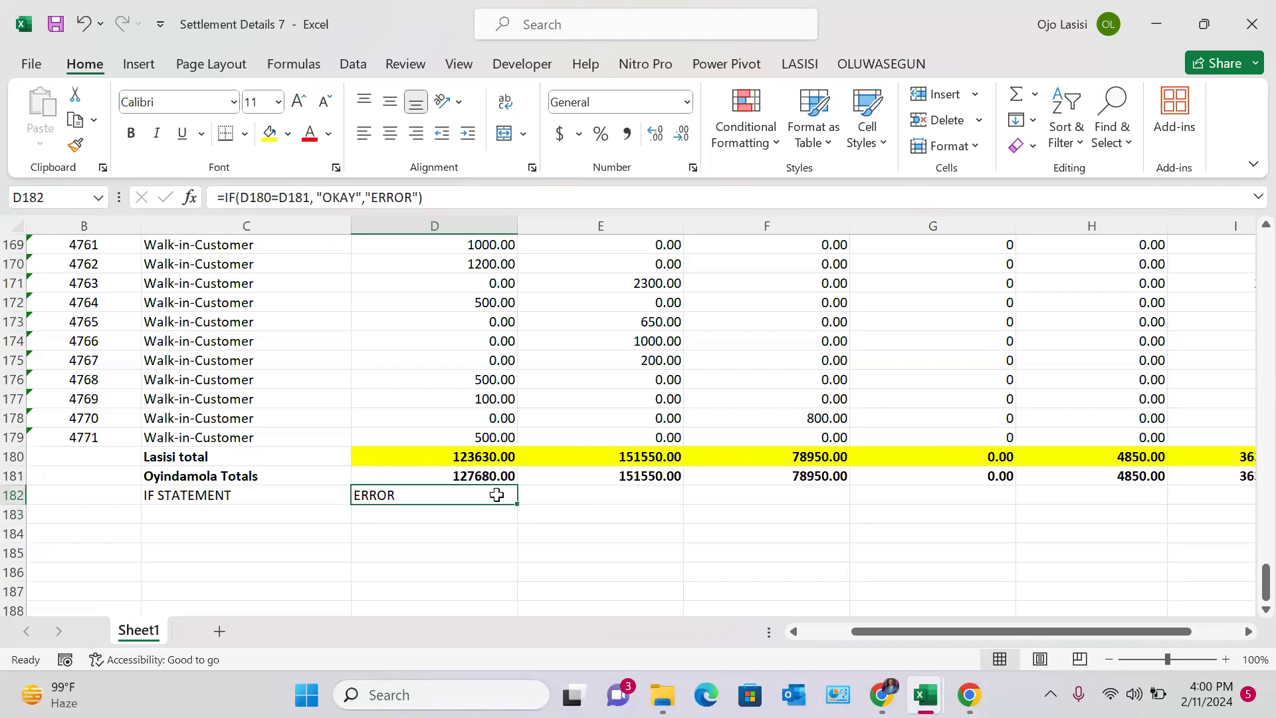
key("shift+Right")
key("shift+Right")
key("shift+Right")
key("shift+Right")
key("shift+Right")
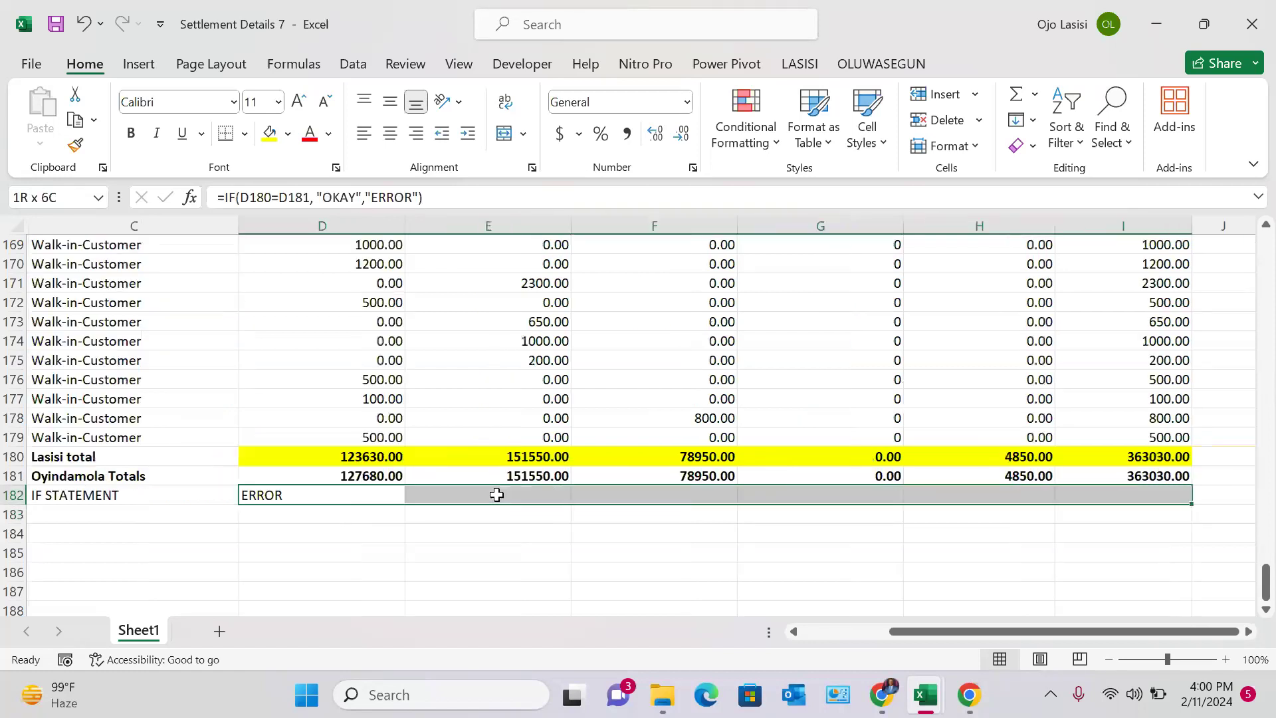
key("ctrl+r")
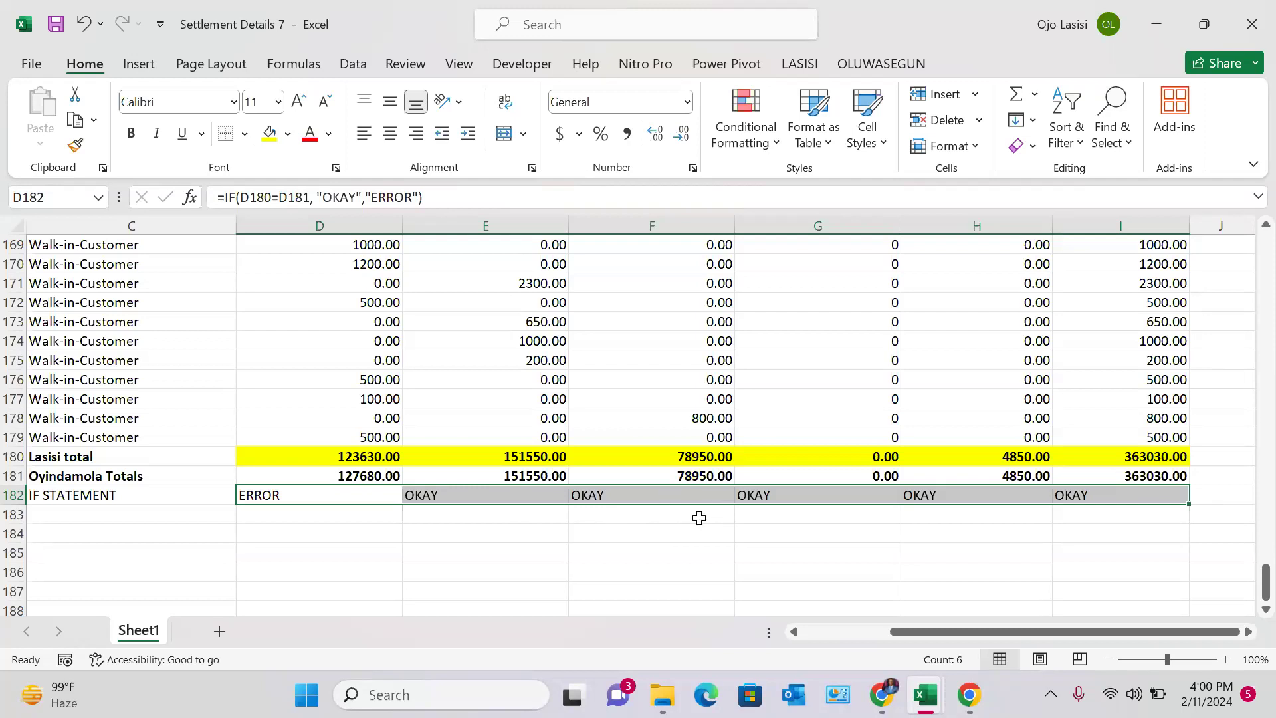
left_click(684, 533)
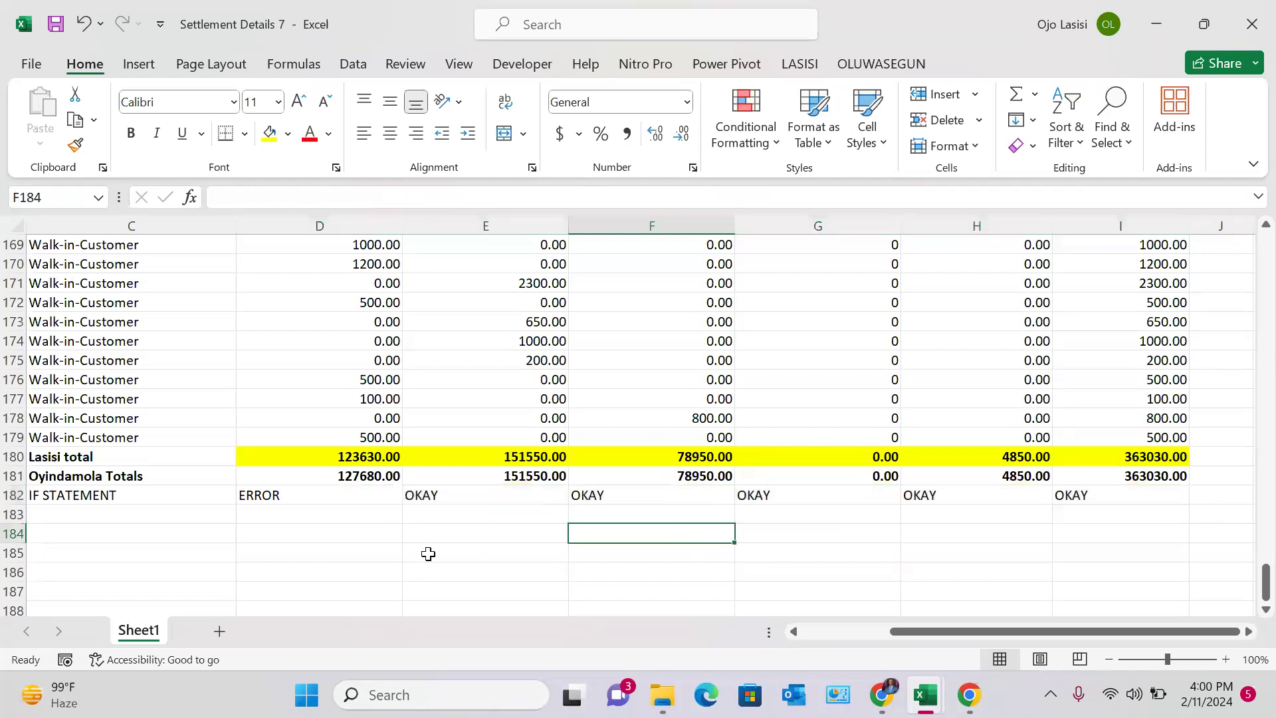
left_click_drag(910, 632, 833, 628)
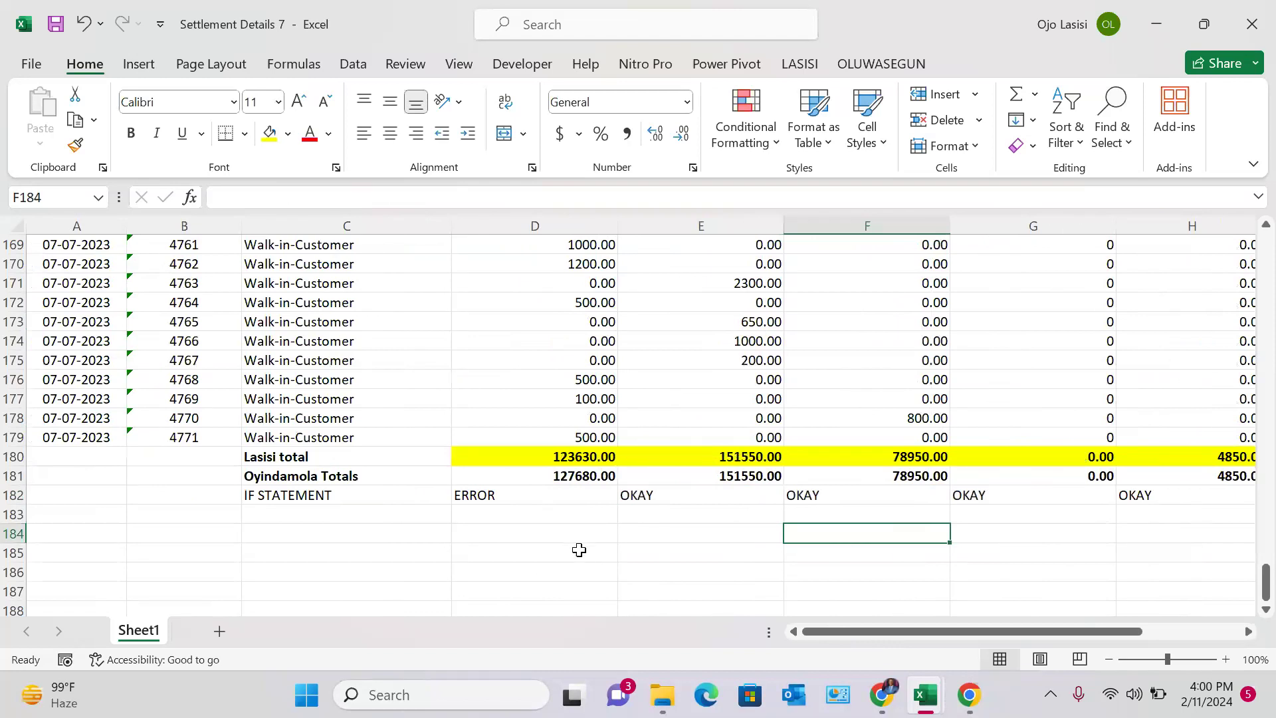
left_click(540, 545)
left_click(507, 516)
left_click(426, 536)
left_click(422, 517)
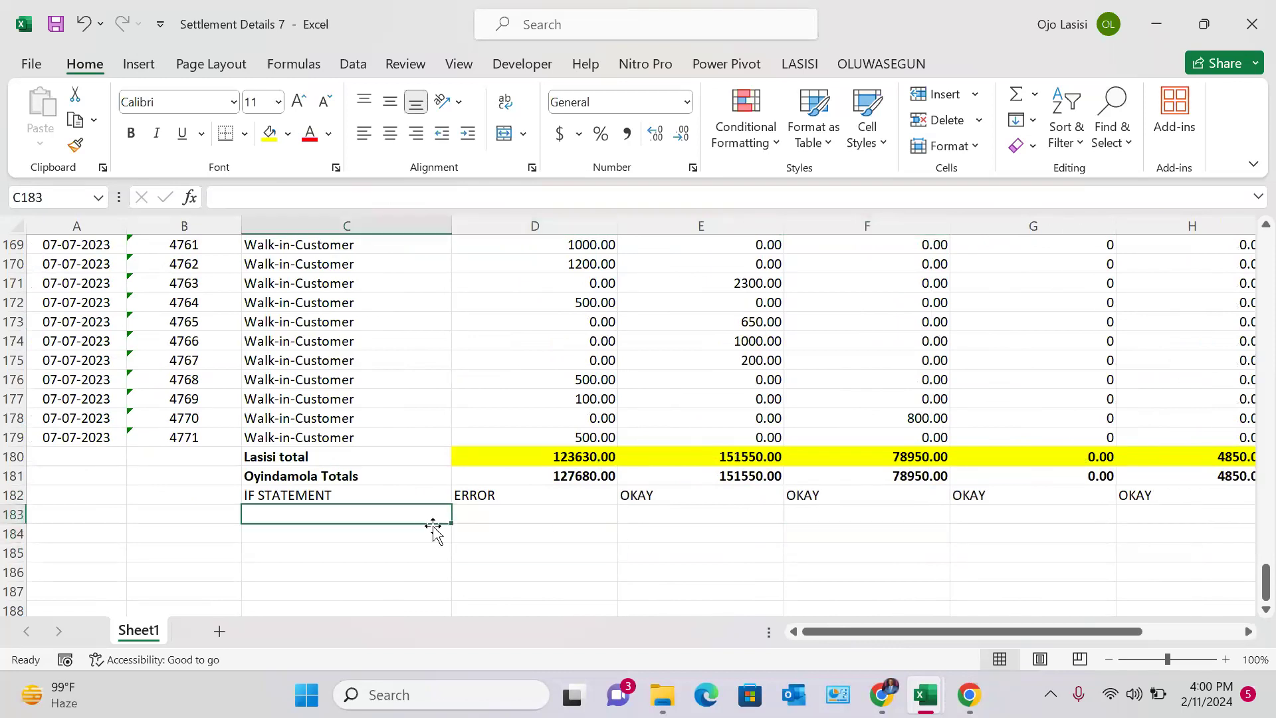
left_click(544, 528)
left_click(521, 514)
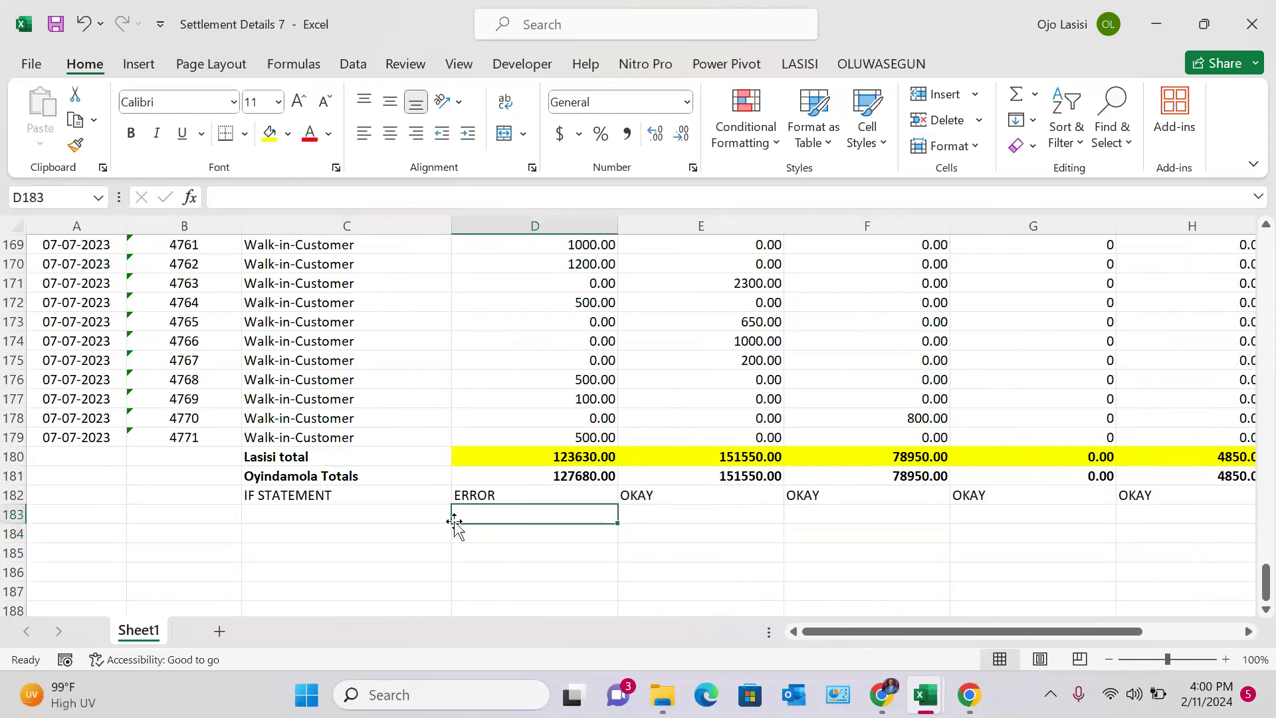
left_click(433, 515)
left_click(529, 517)
Step: Undo the fill and the entry of the OKAY/ERROR IF formula in D182:I182
key("ctrl+z")
key("ctrl+z")
left_click(587, 533)
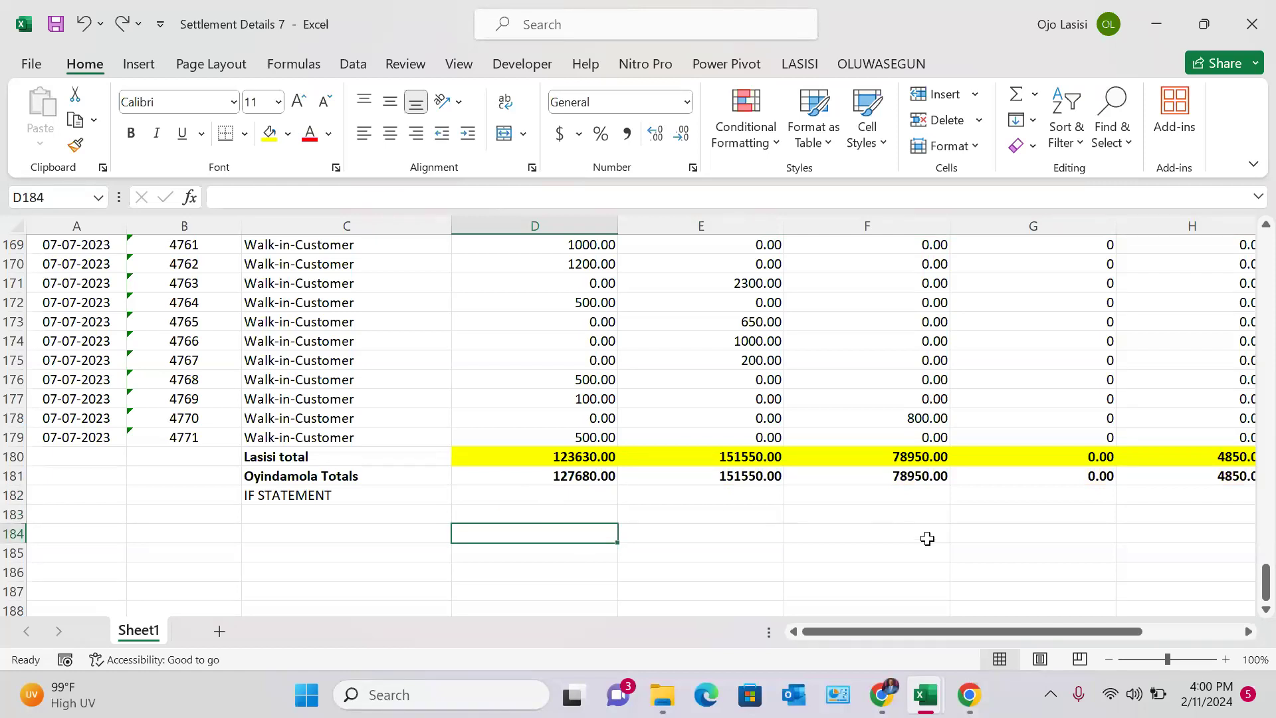
Step: Check the Zoom meeting in the browser and return to the Settlement Details 7 workbook in Excel
left_click(881, 698)
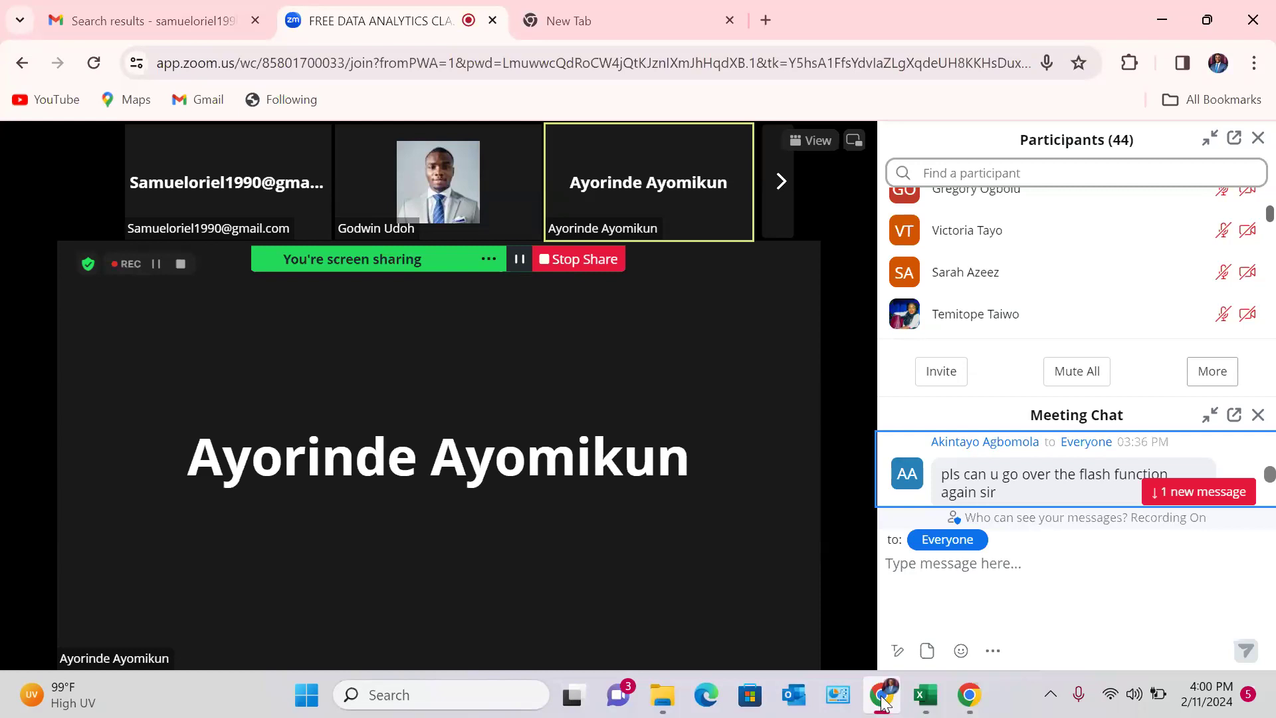
mouse_move(919, 708)
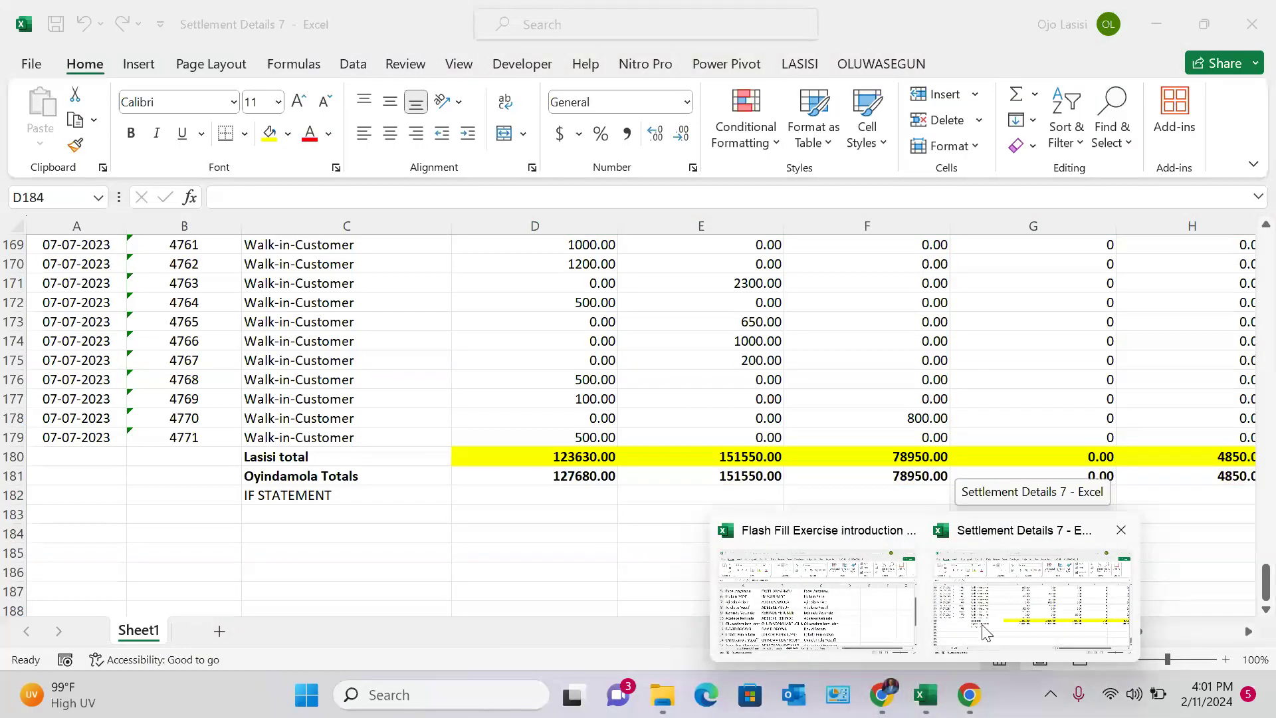
left_click(984, 630)
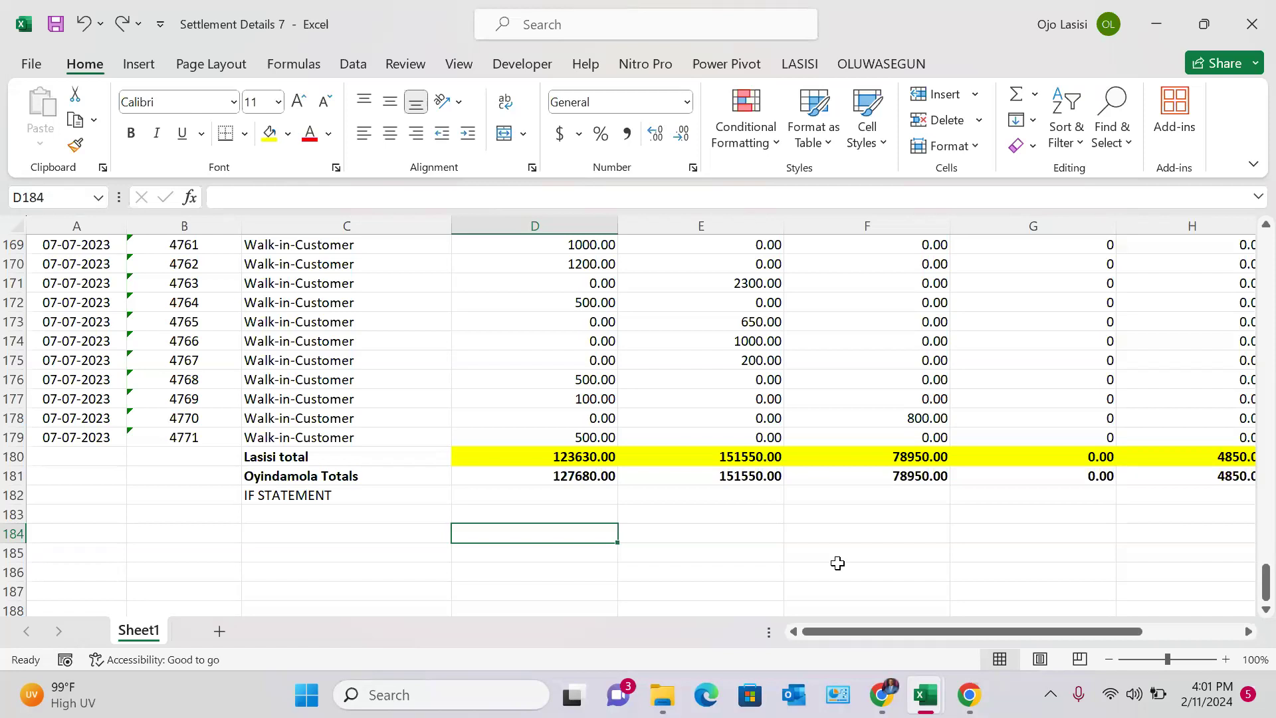
Step: Start an IF formula in D182 that tests whether D180 equals D181
left_click(480, 493)
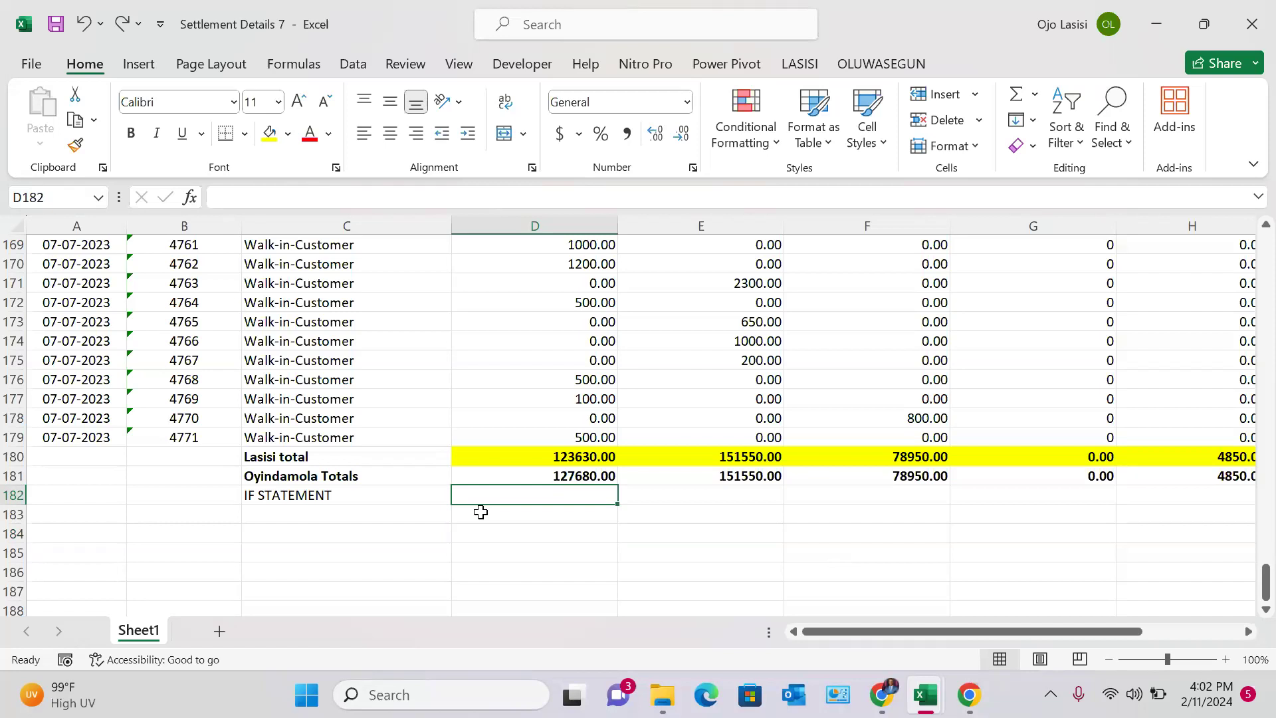
type("=IF")
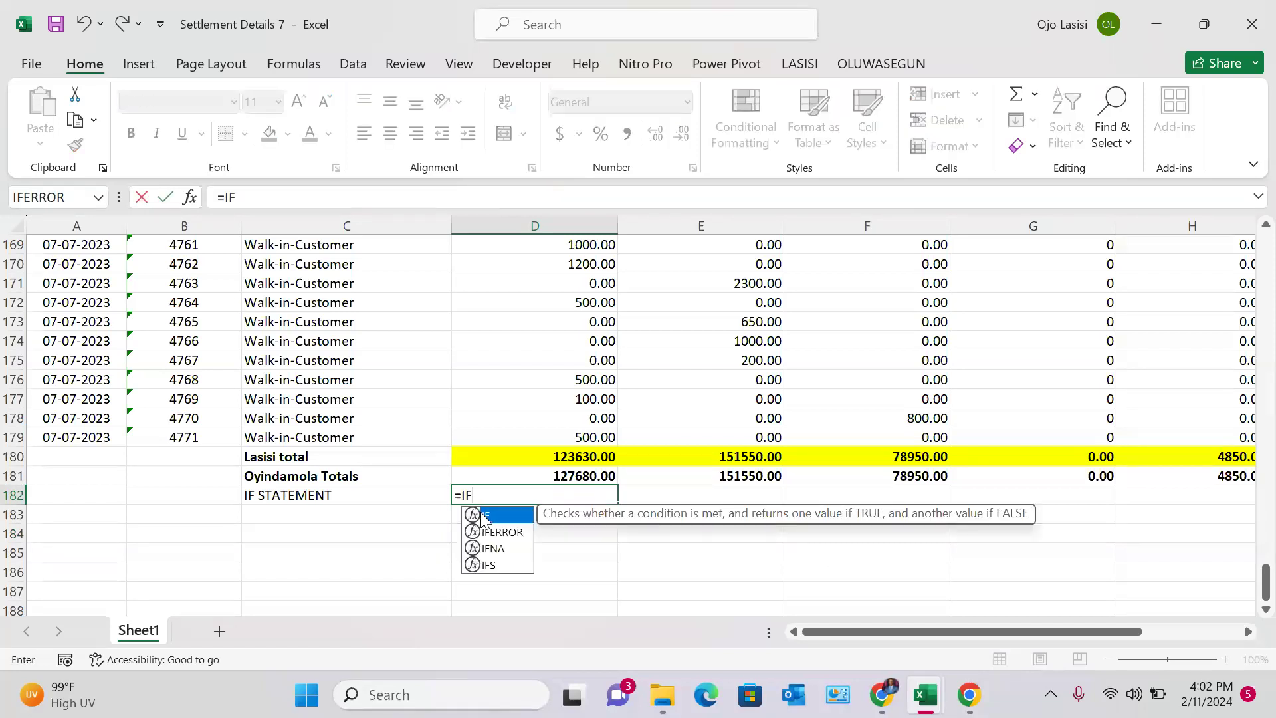
double_click(497, 517)
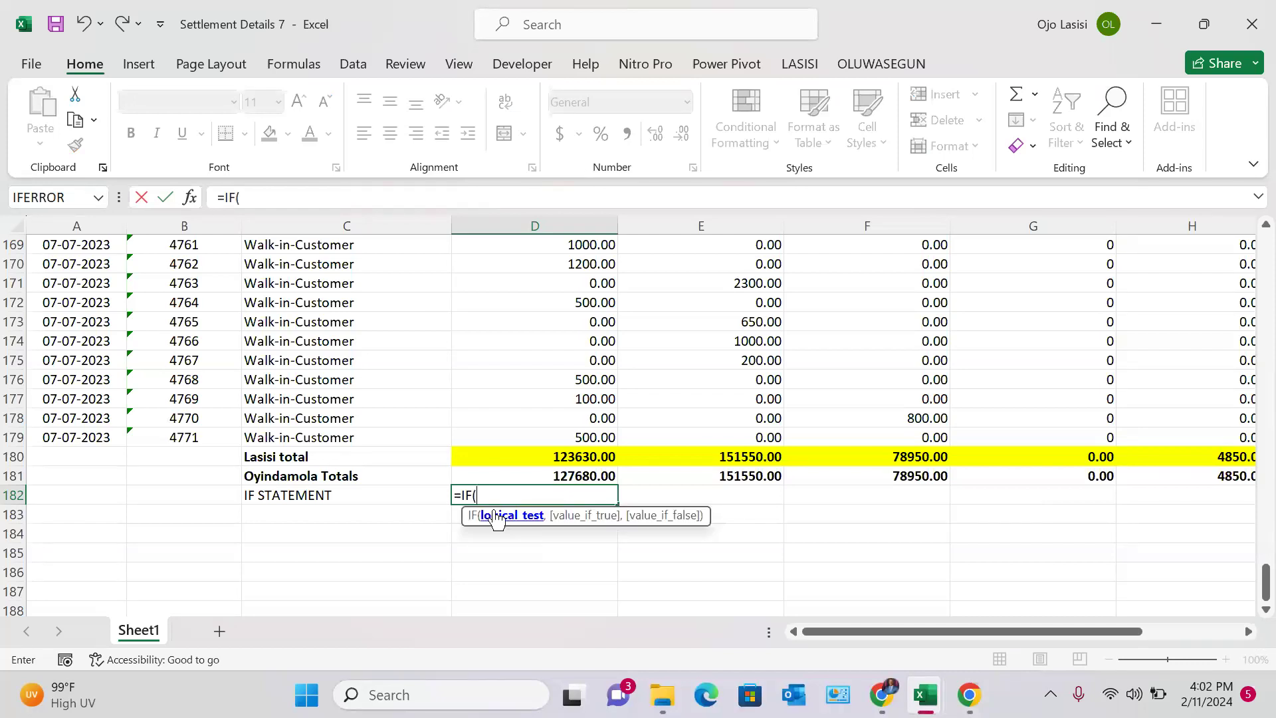
left_click(528, 458)
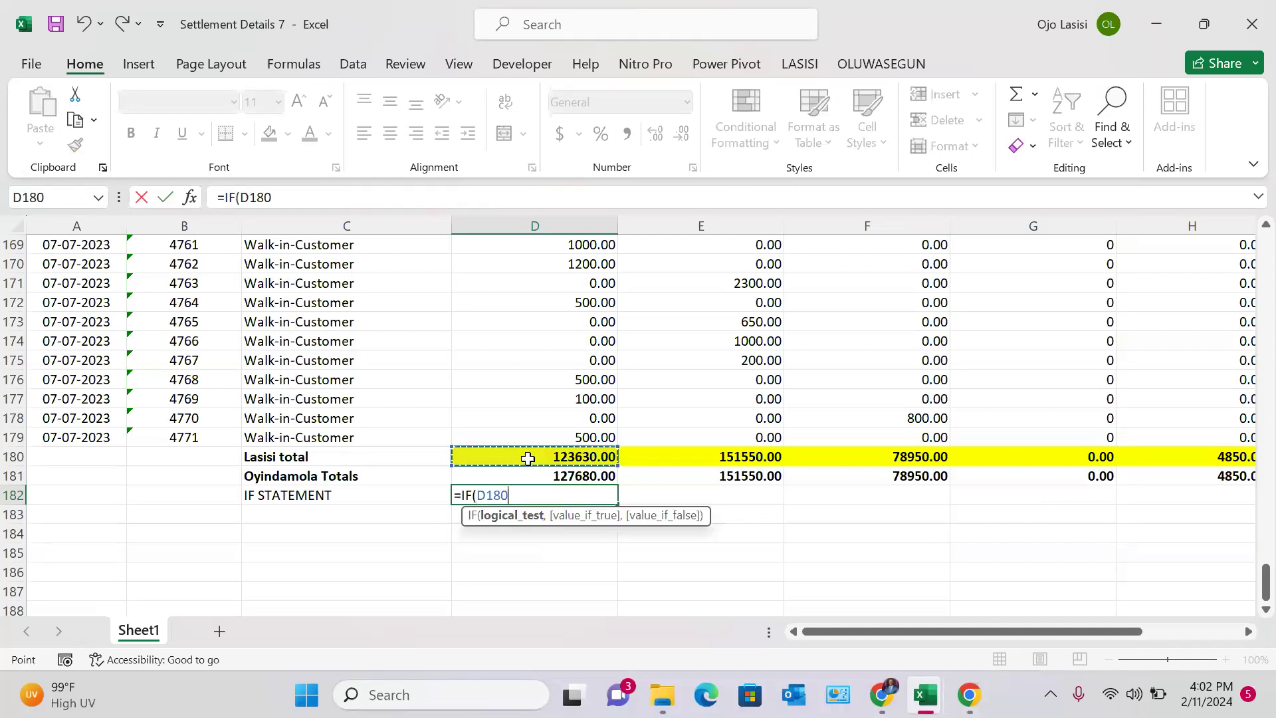
type("=")
left_click(539, 472)
type(",")
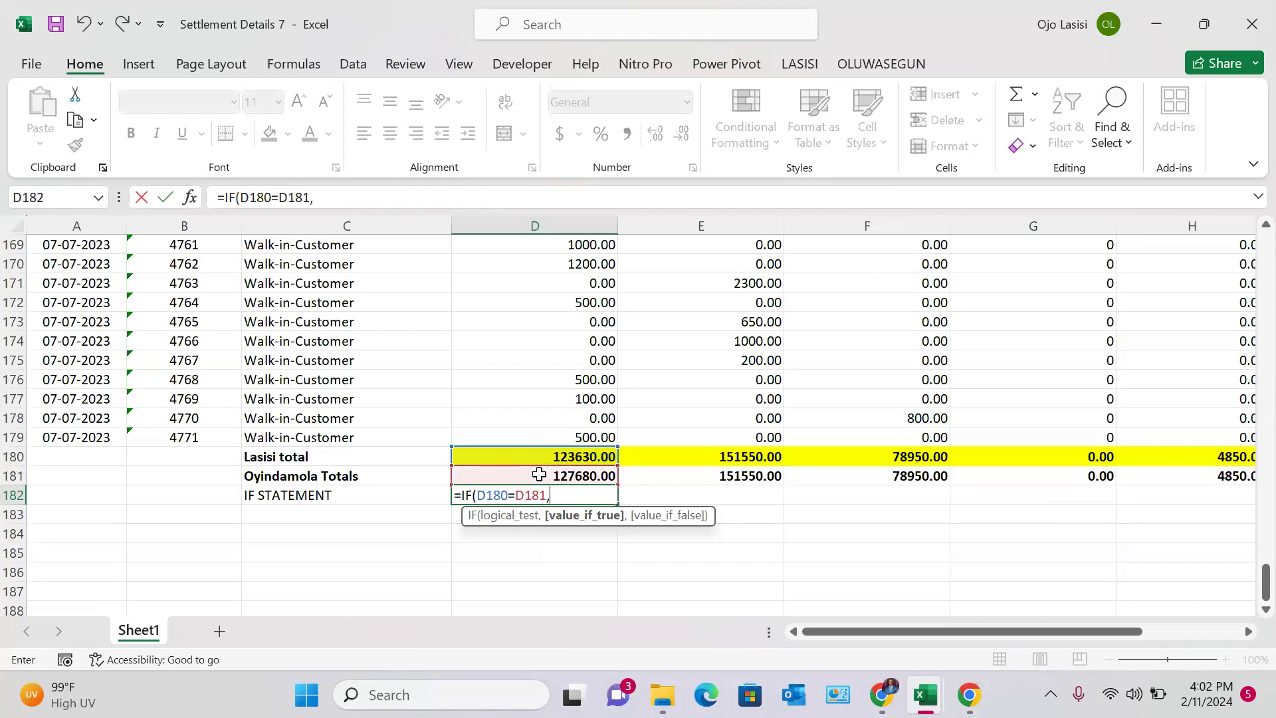
type(" \"EQUAL\",\"NOT EQUAL")
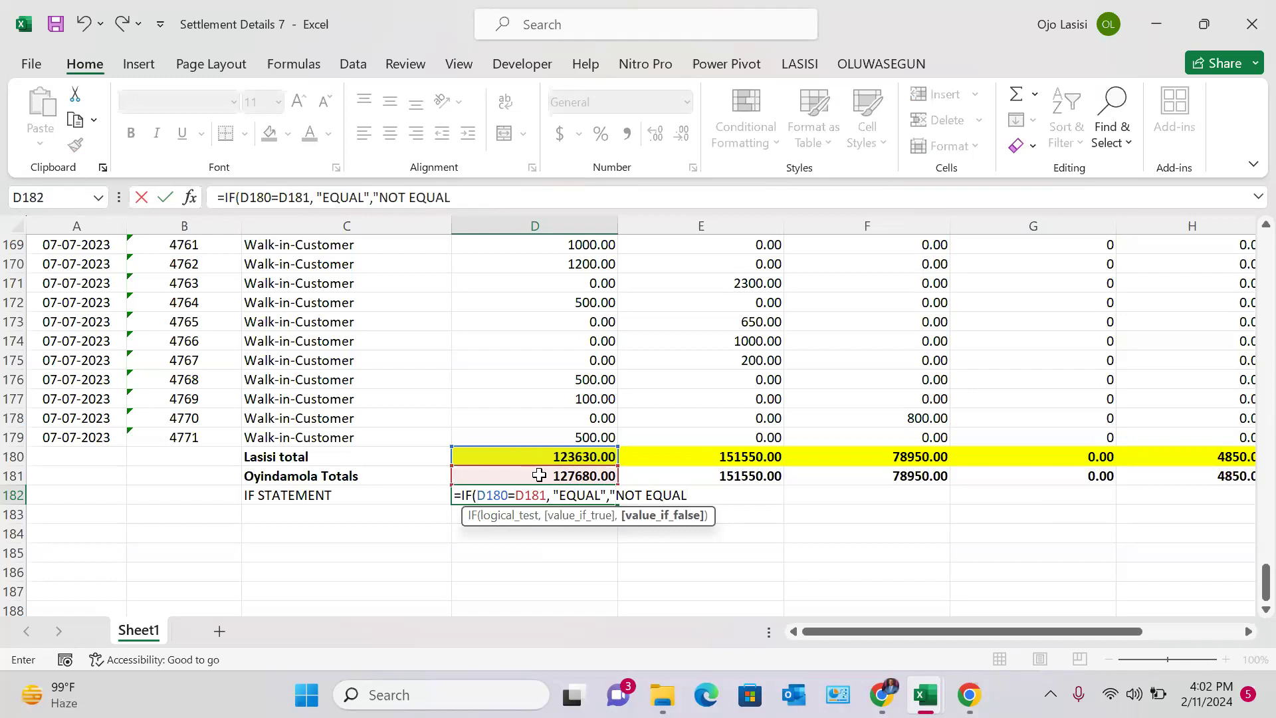
type("\")")
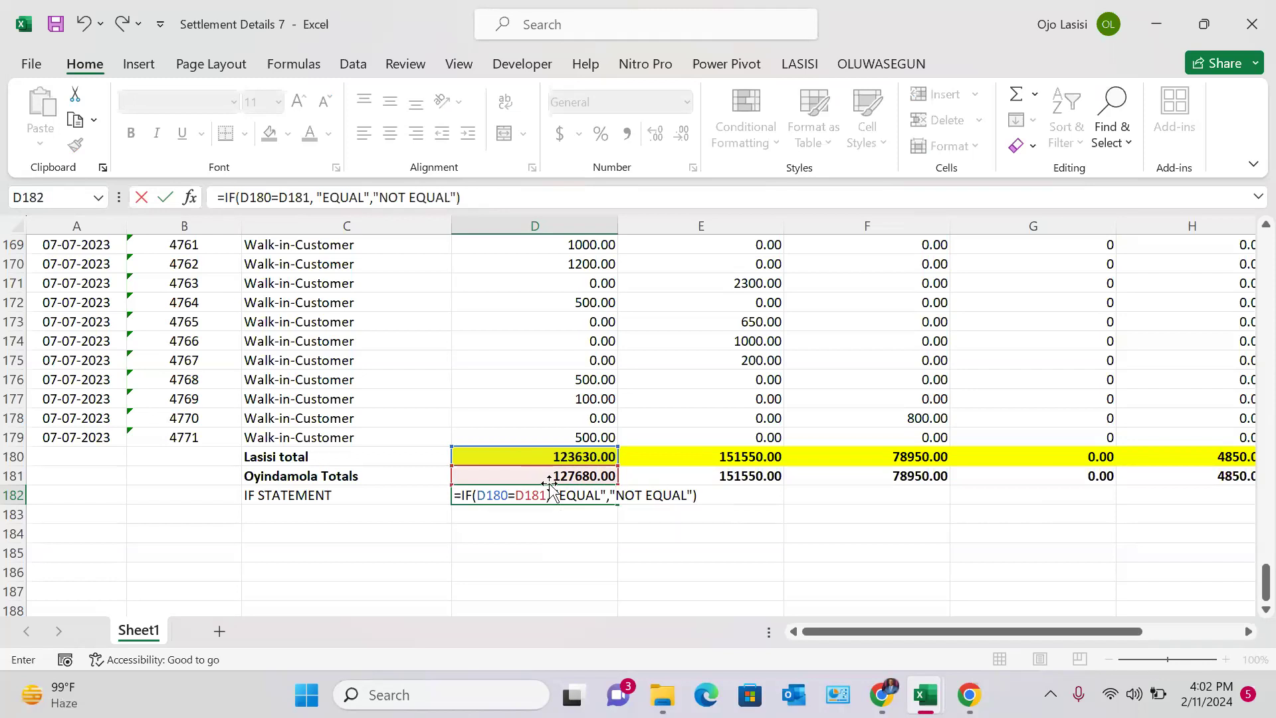
Step: Complete the D182 formula to return "EQUAL" if true and "NOT EQUAL" if false
key("Return")
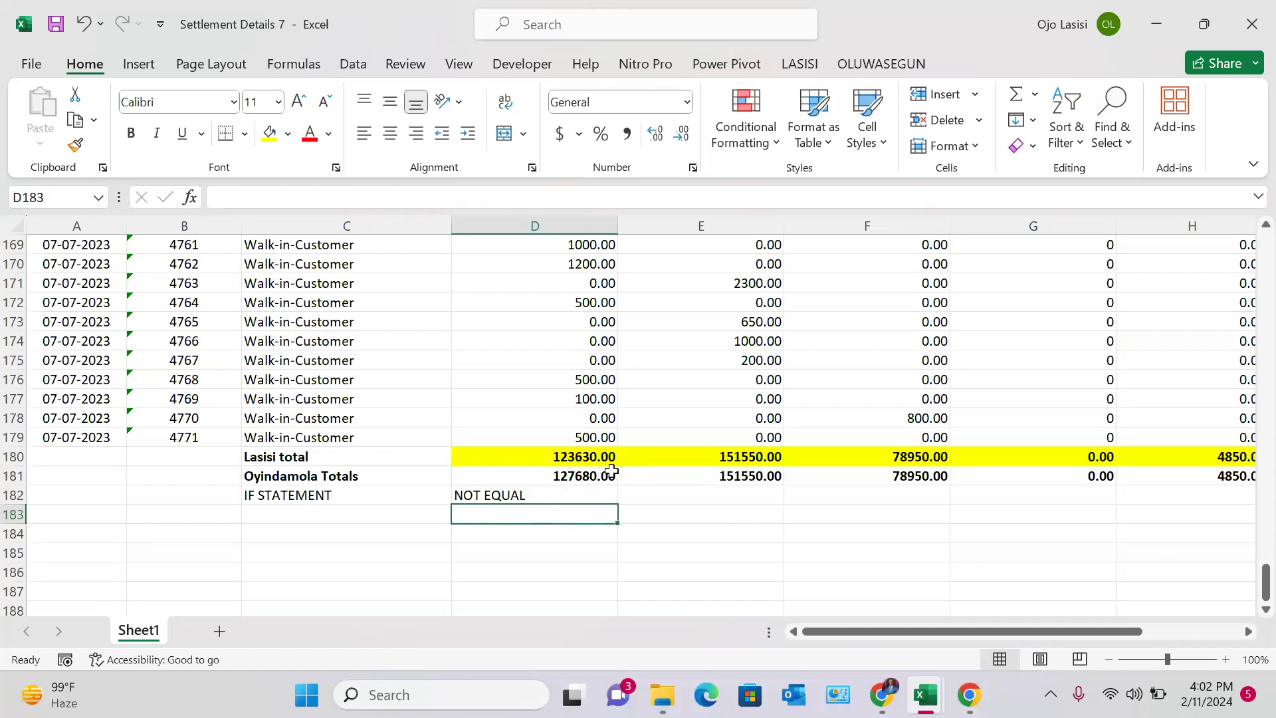
Step: Fill the EQUAL/NOT EQUAL formula from D182 right through I182
left_click(559, 494)
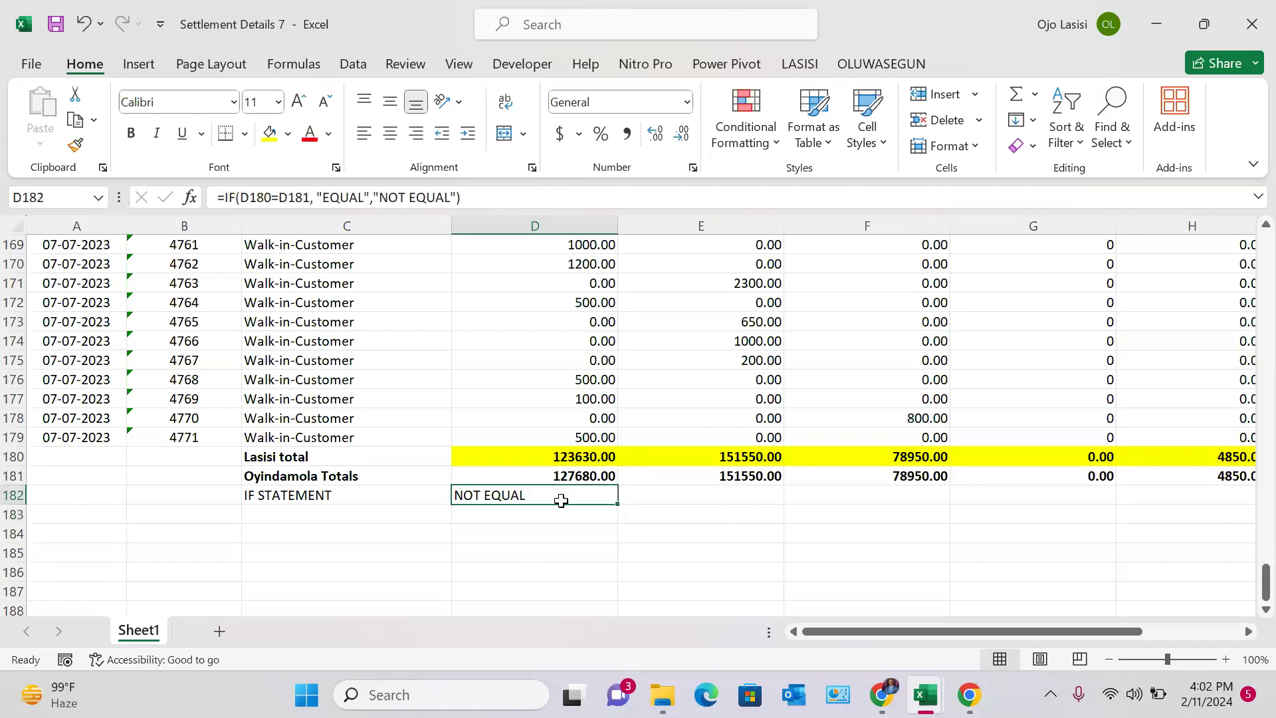
key("shift+Right")
key("shift+Right")
key("shift+Right")
key("shift+Right")
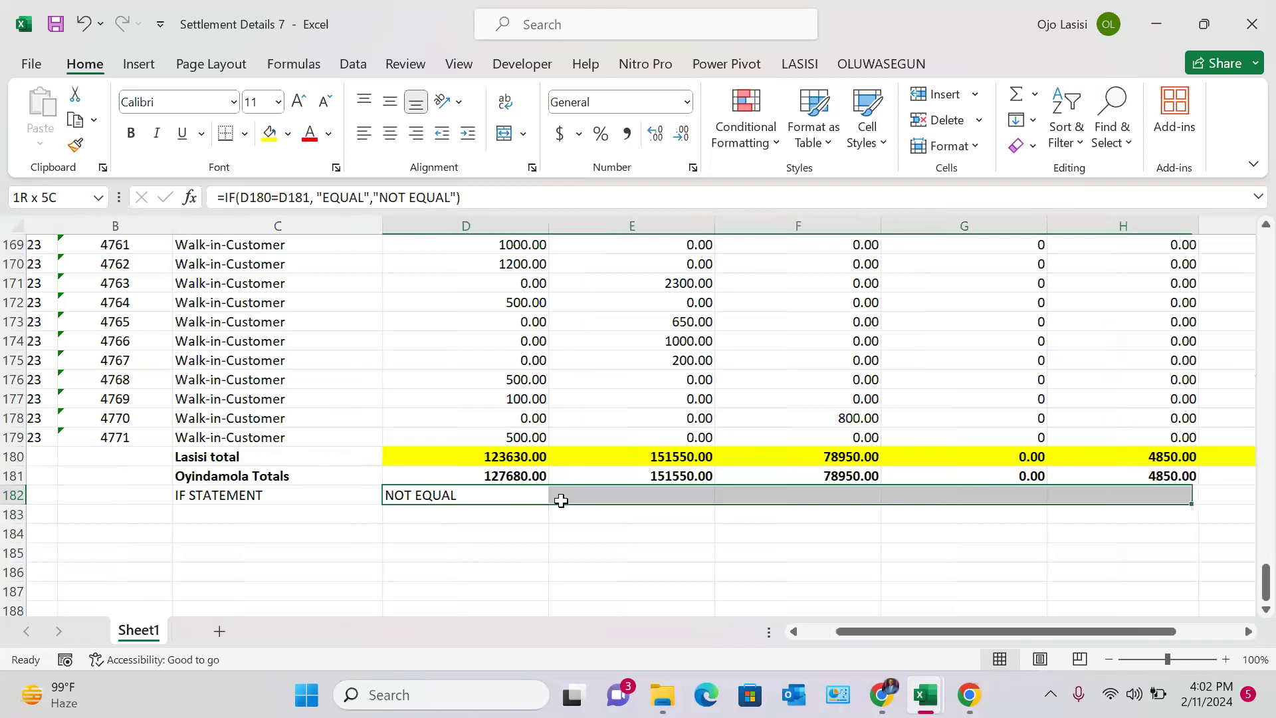
key("shift+Right")
key("ctrl+r")
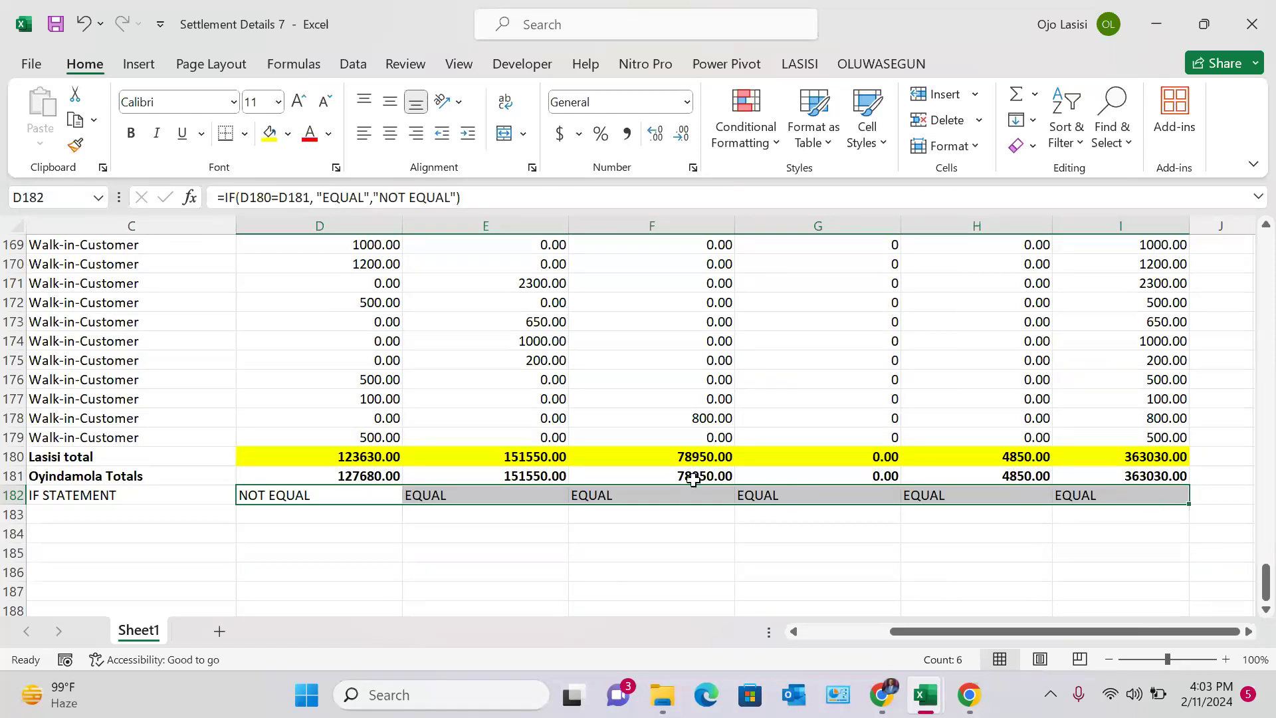
left_click(908, 532)
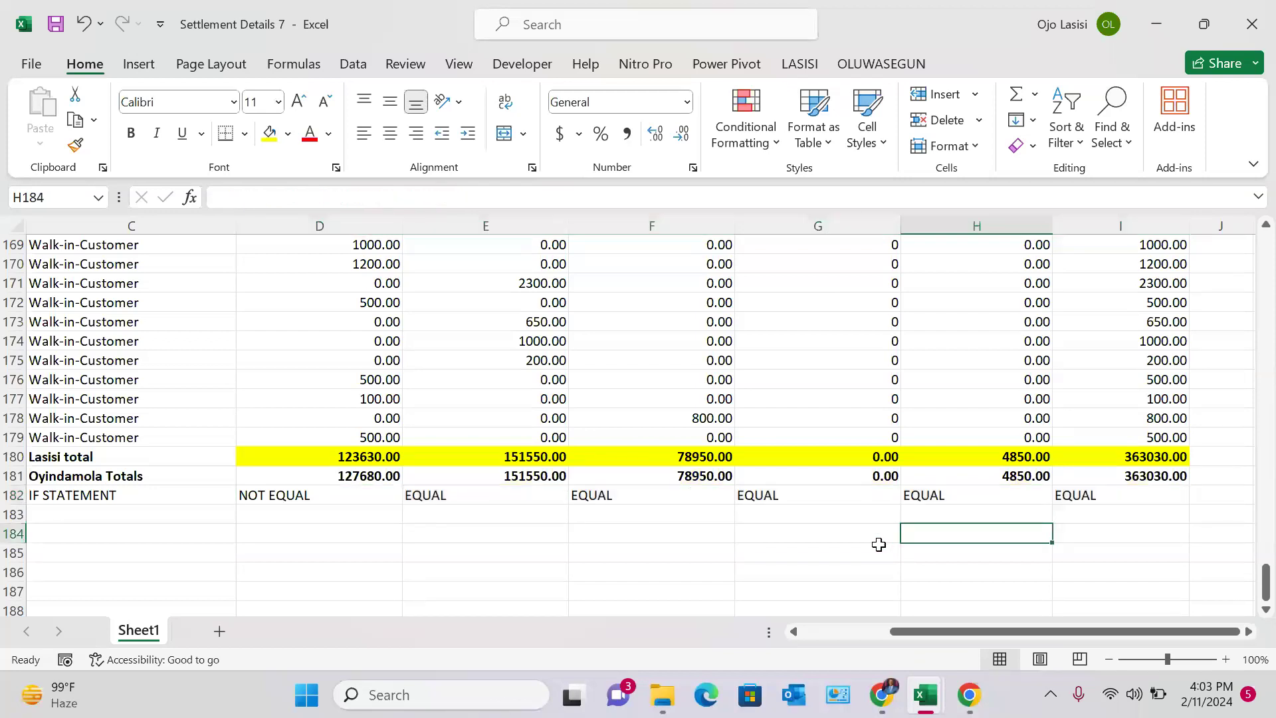
left_click_drag(265, 453, 288, 495)
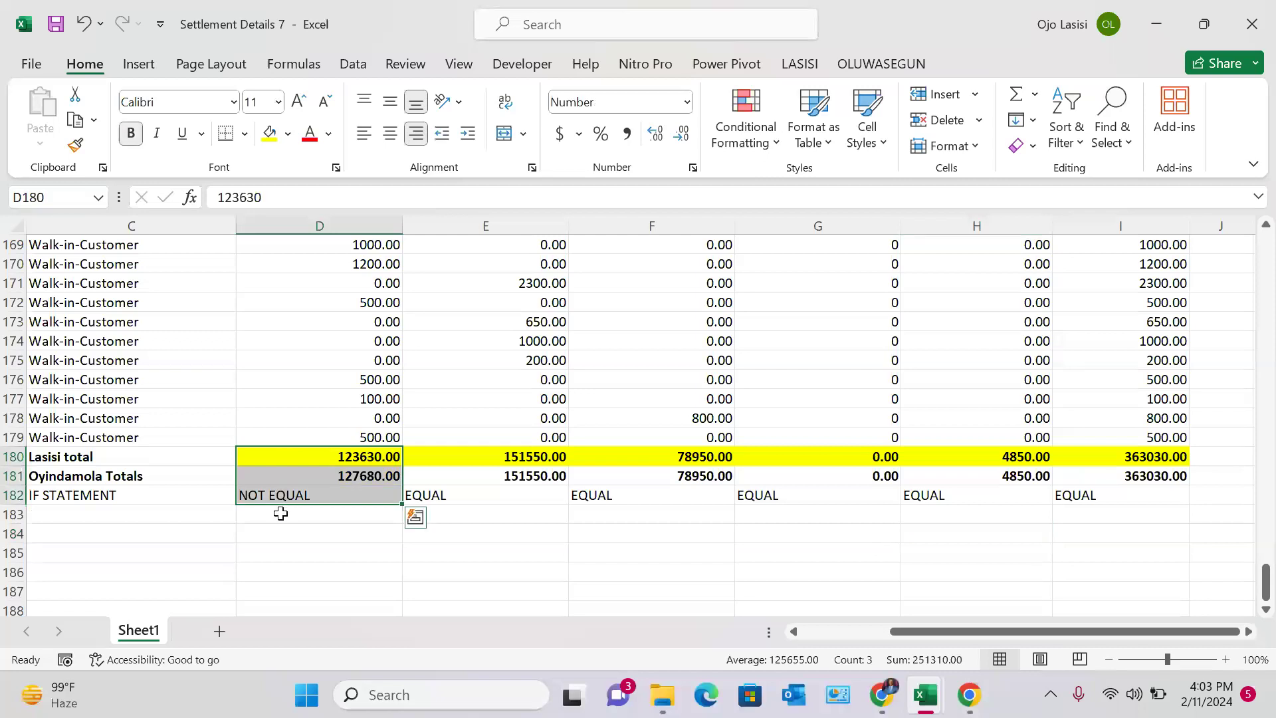
left_click(273, 515)
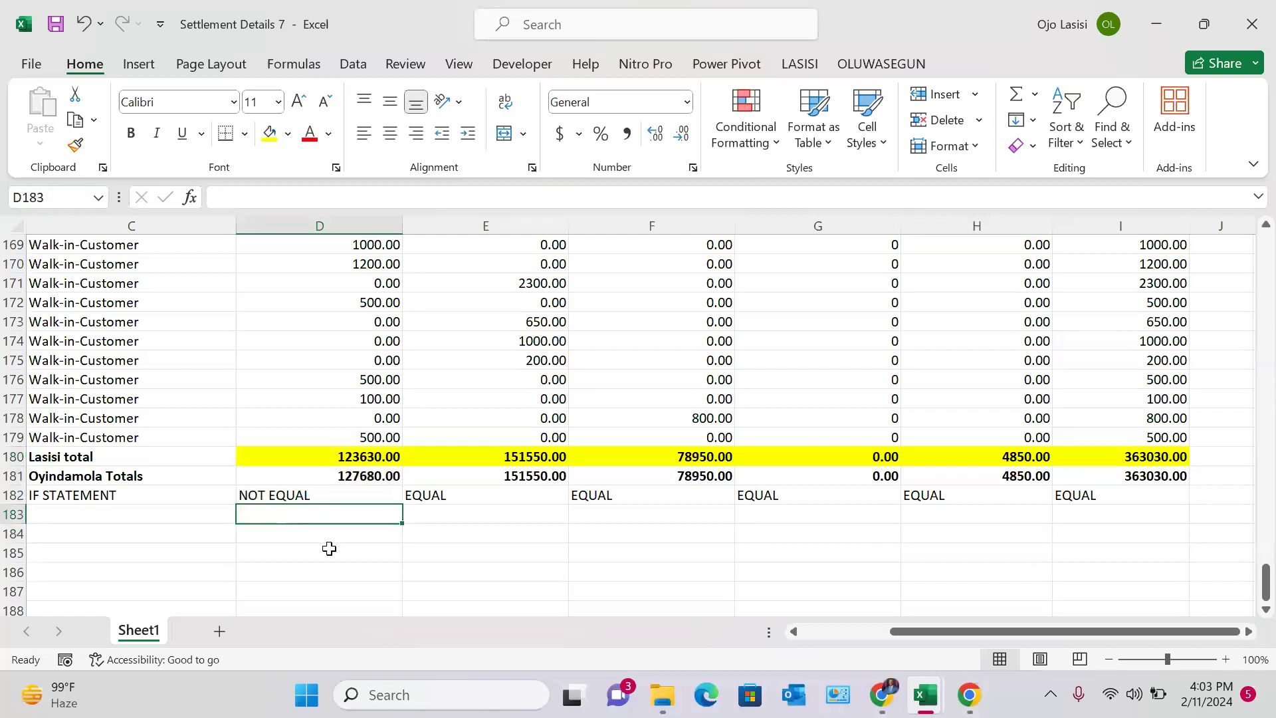
left_click(595, 550)
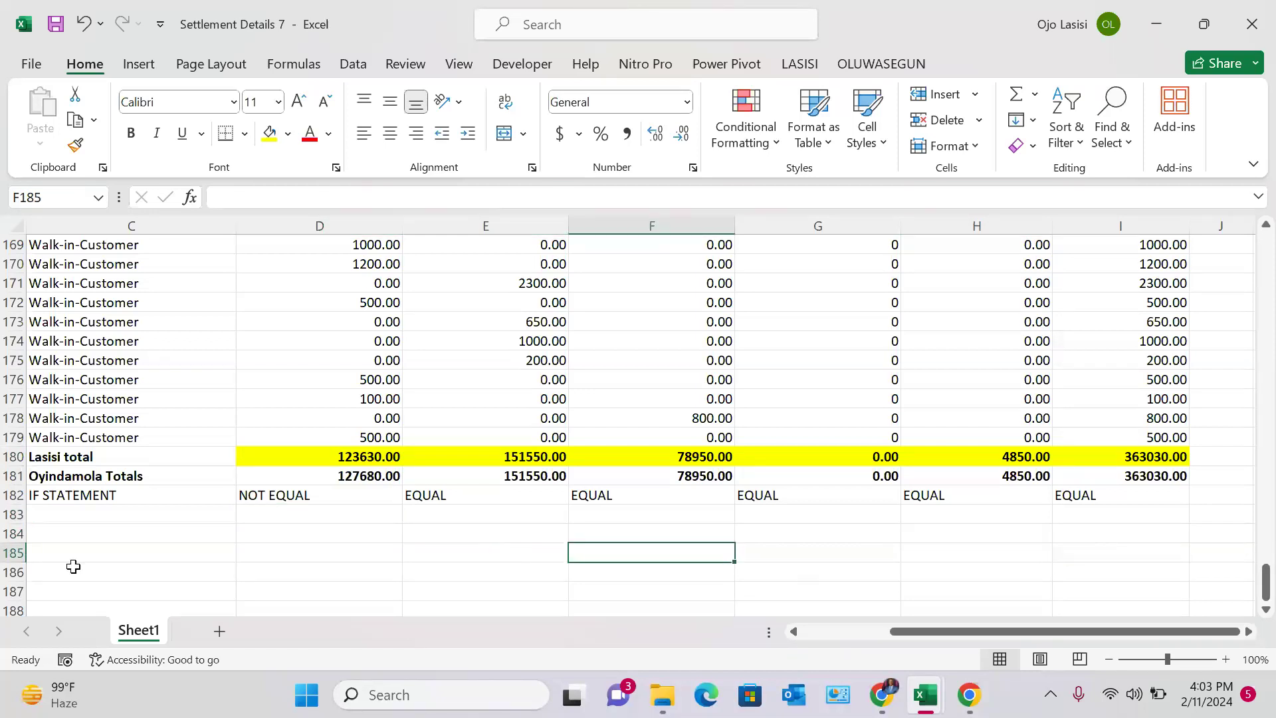
Step: Enter the label MIN in C184 and MAXIMUM in C185
left_click(187, 535)
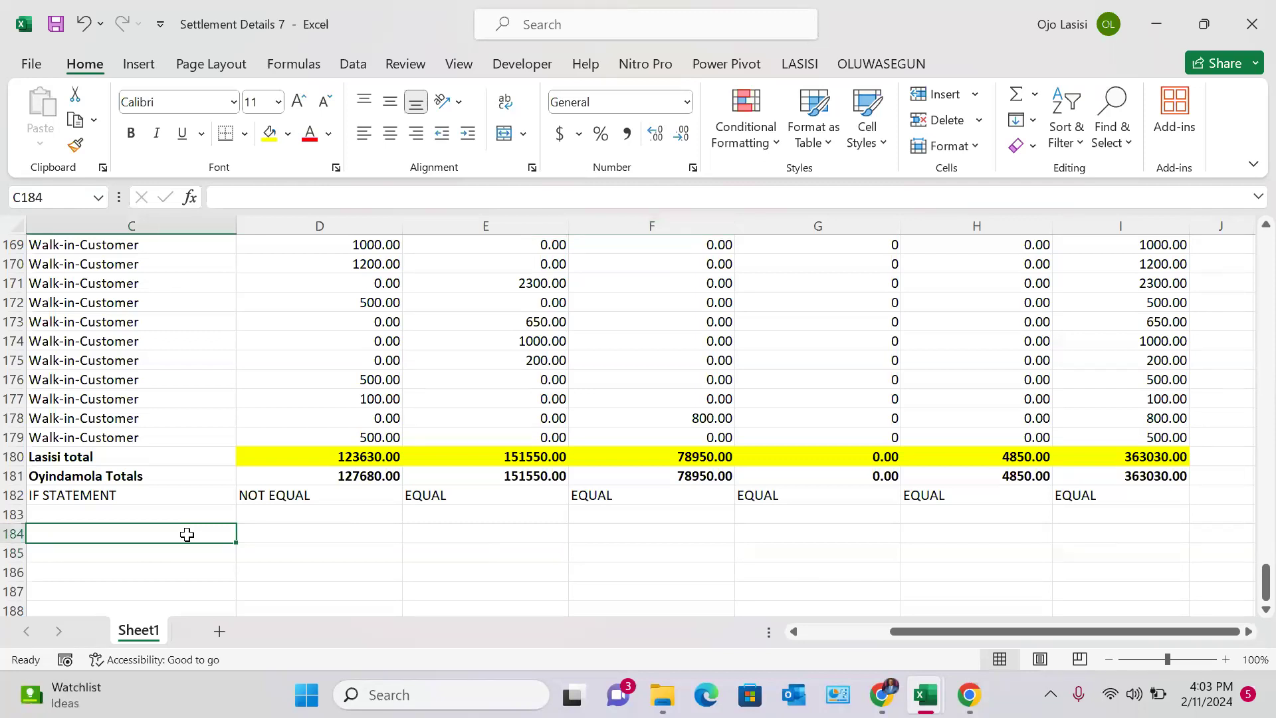
type("MIN")
key("Return")
type("MAXIMUM")
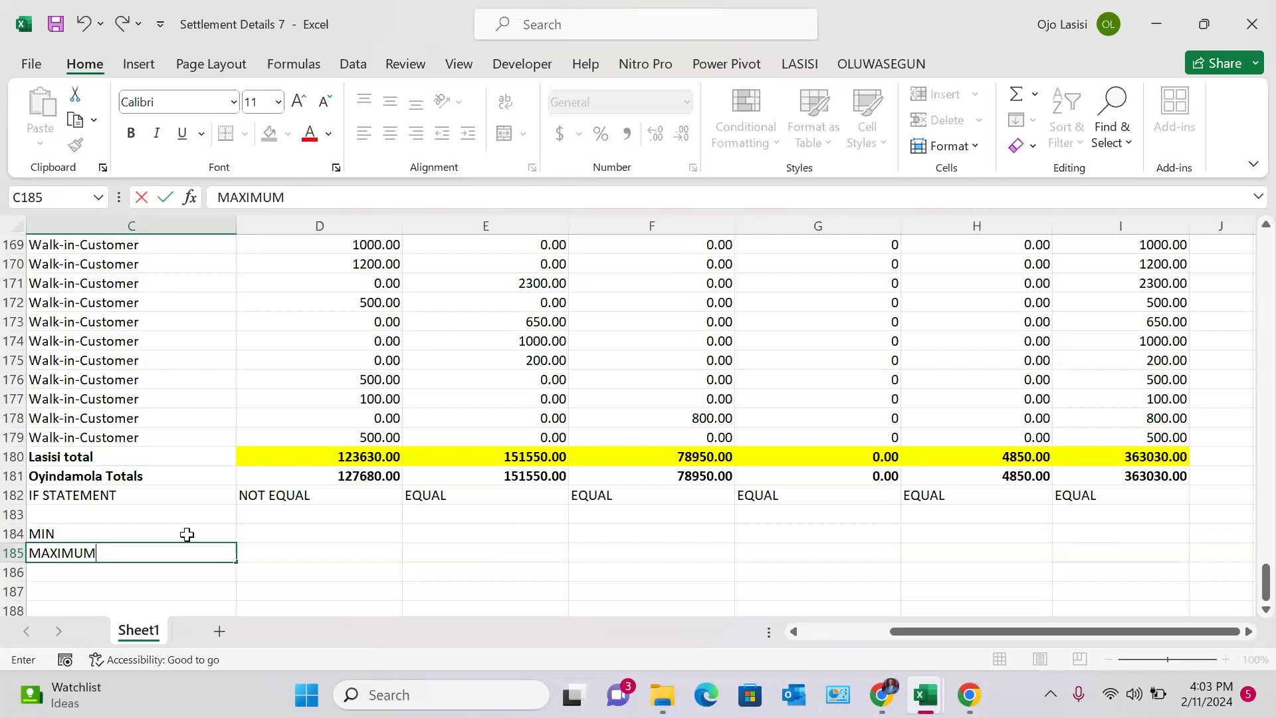
left_click(199, 585)
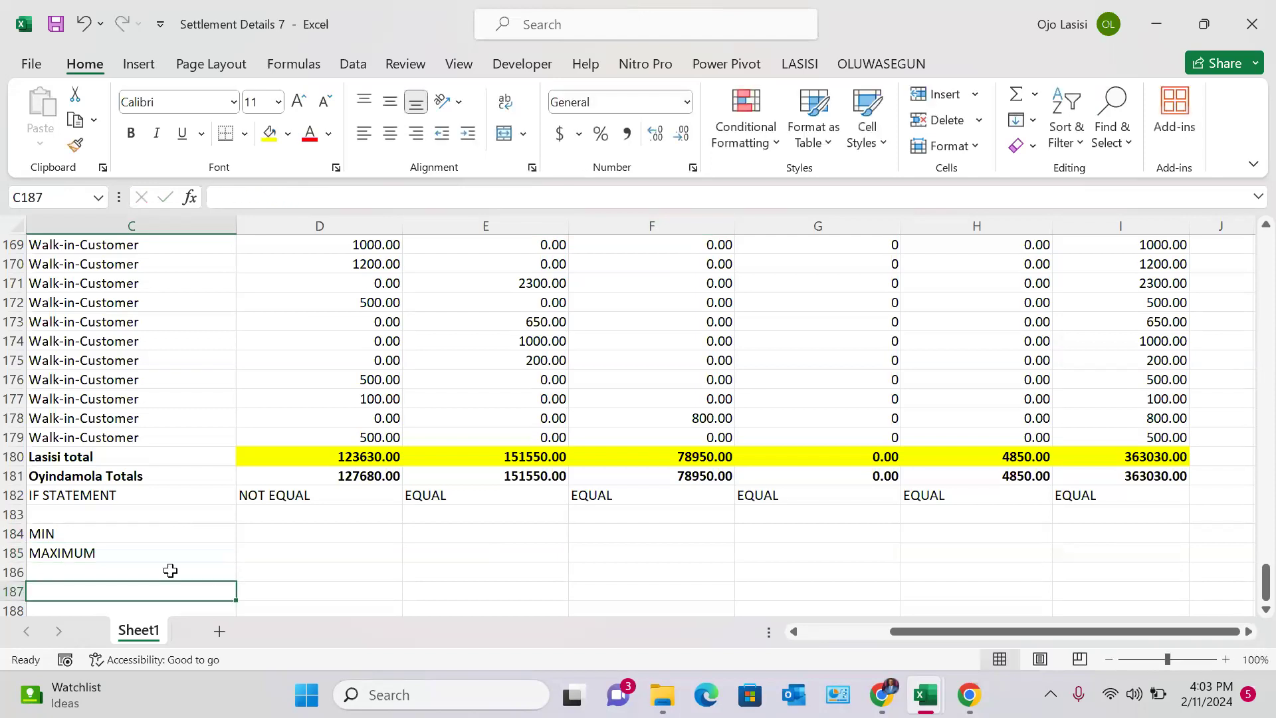
left_click_drag(122, 533, 154, 541)
left_click(120, 581)
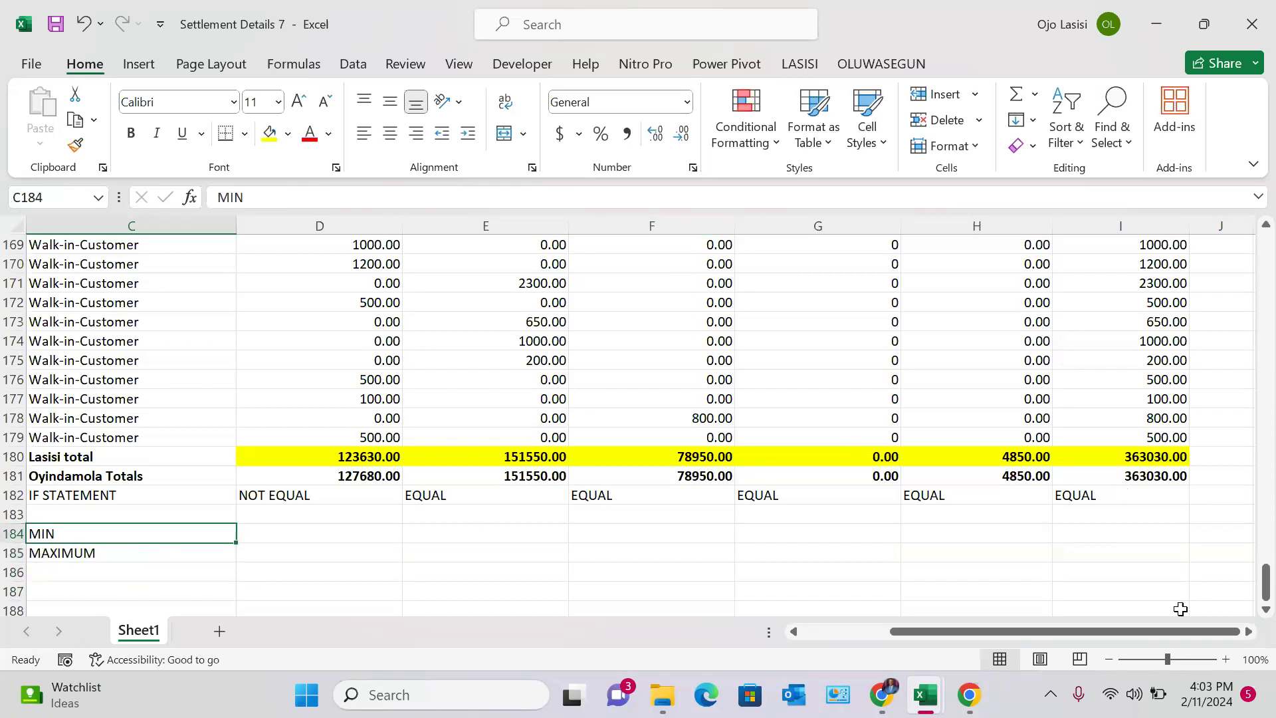
left_click(292, 529)
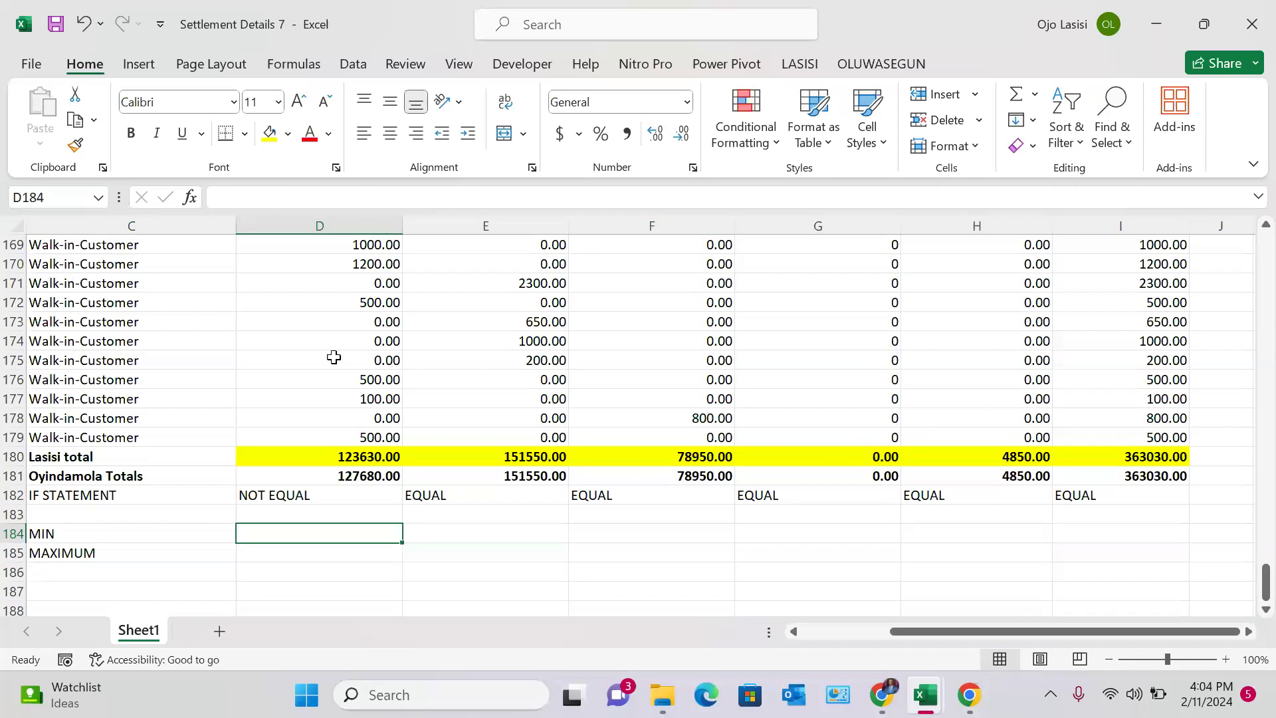
left_click(372, 223)
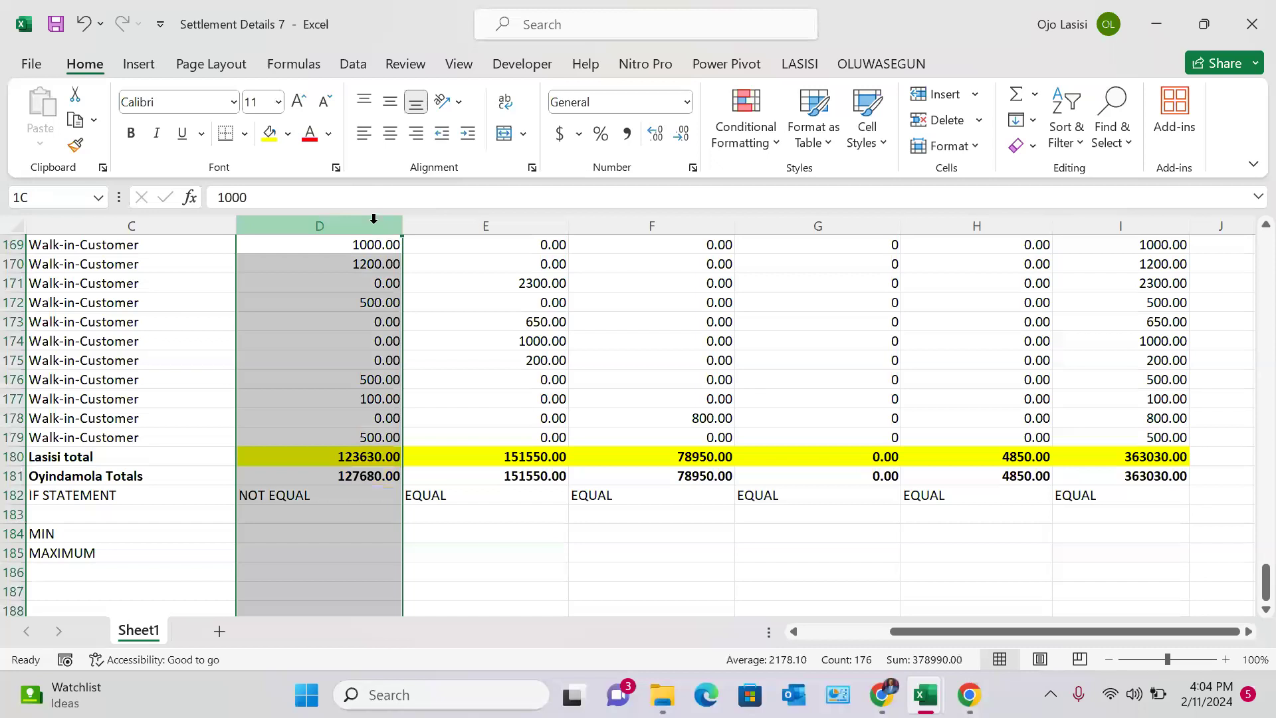
left_click(471, 223)
left_click(665, 223)
left_click(812, 222)
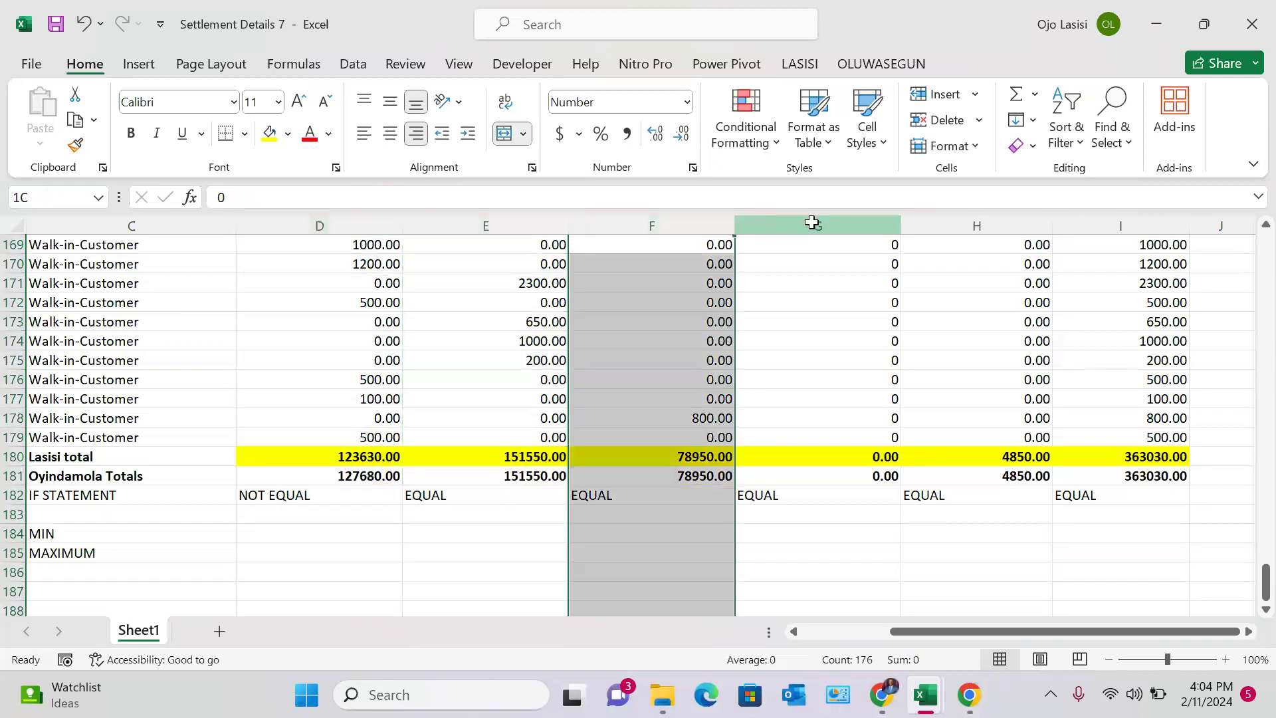
left_click(995, 220)
left_click(1130, 224)
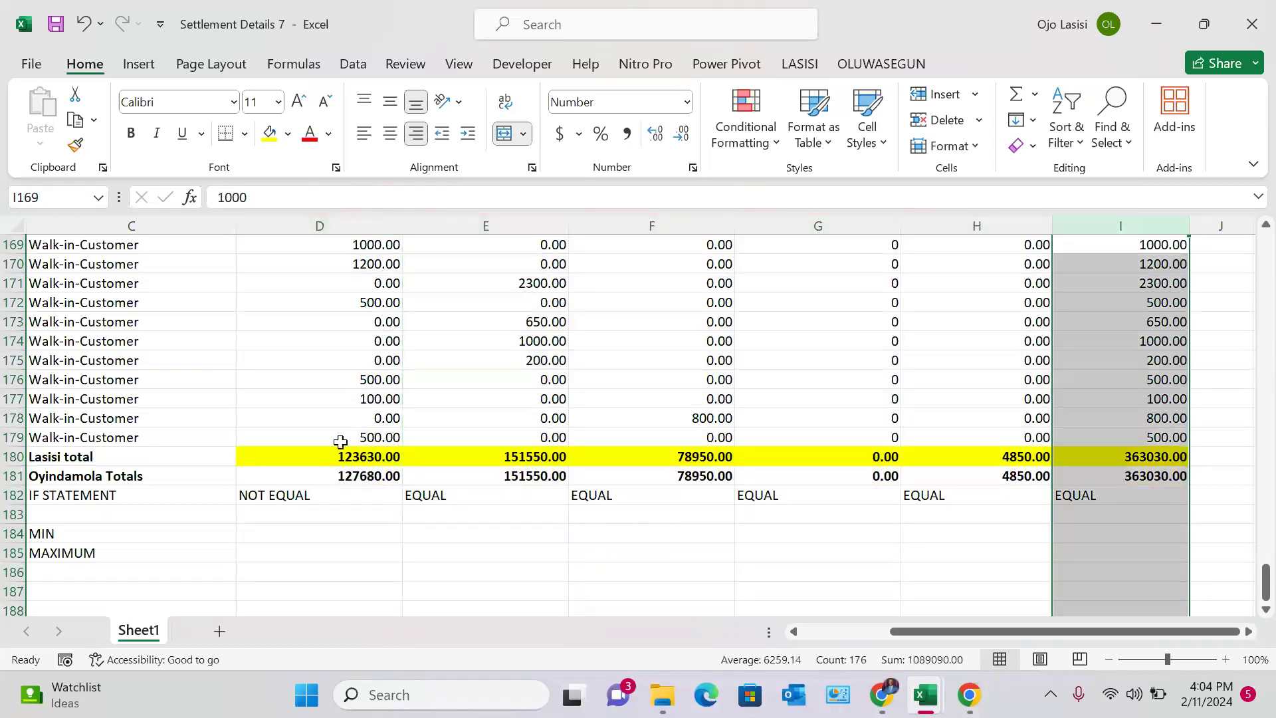
Step: Make the MIN and MAXIMUM labels in C184:C185 bold
left_click_drag(83, 533, 90, 556)
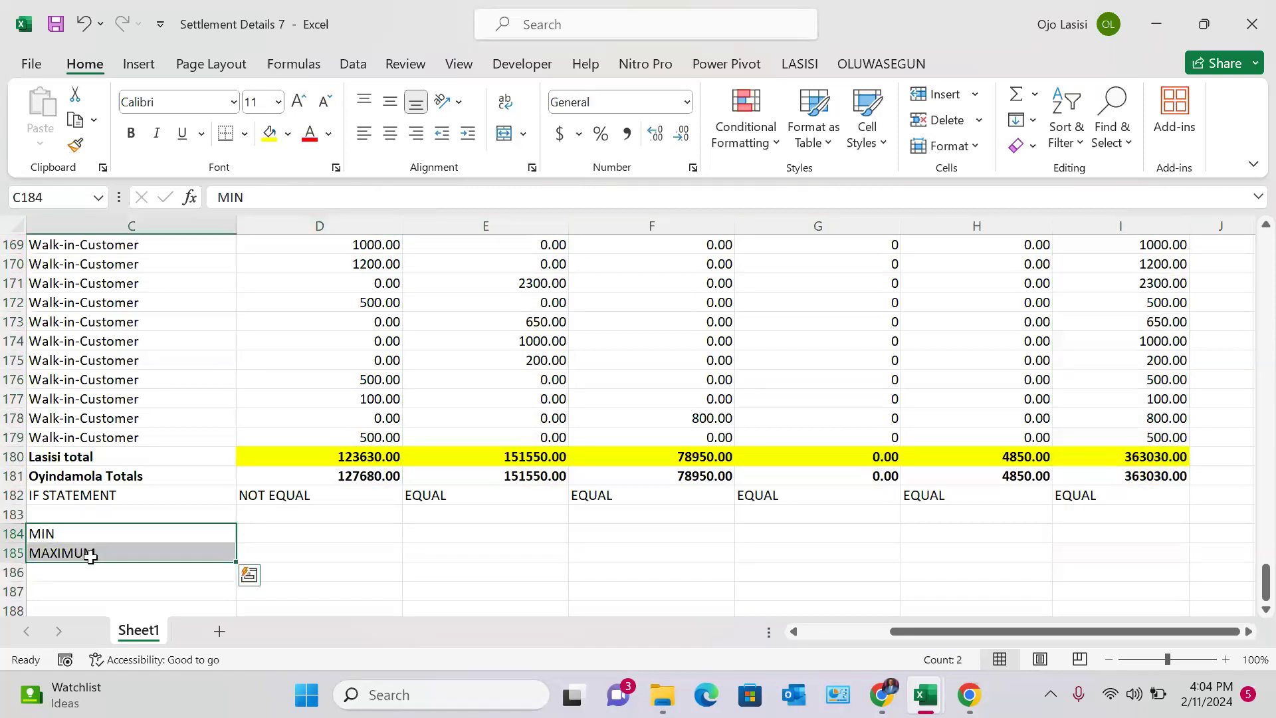
key("ctrl+b")
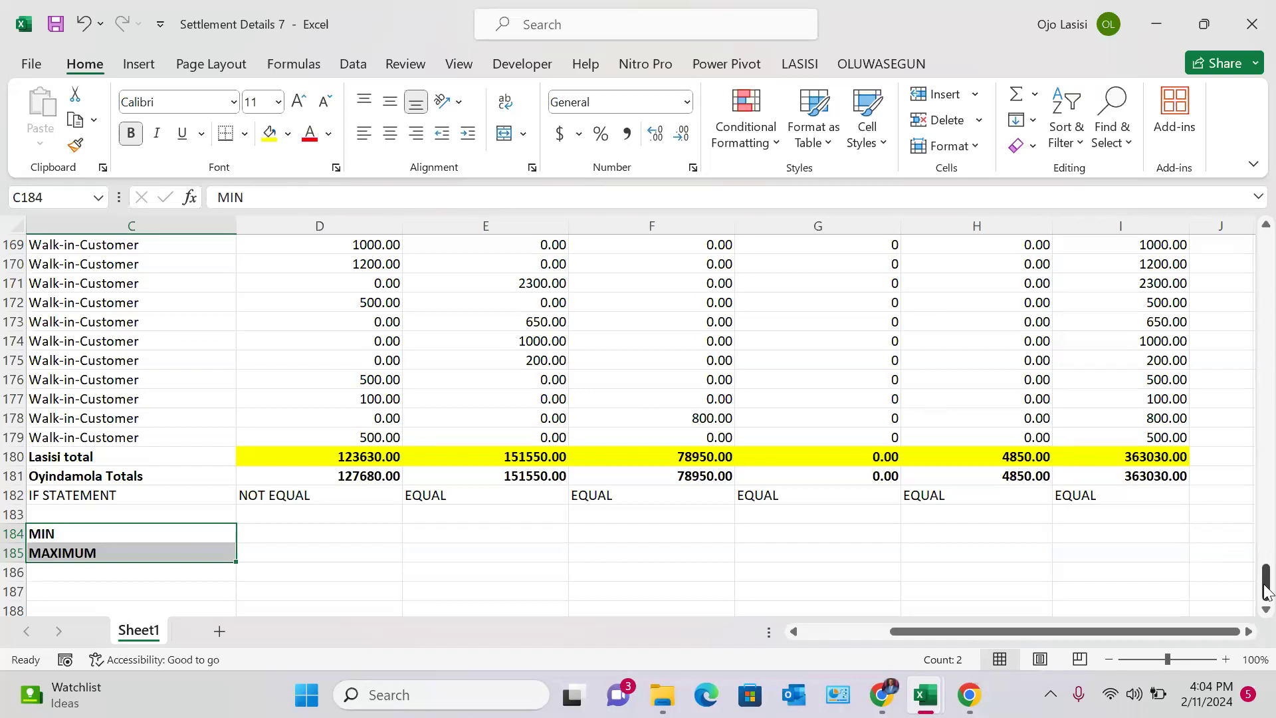
Step: Freeze panes at row 8 so that the title and header rows 1 to 7 stay visible
left_click_drag(1265, 588, 1265, 258)
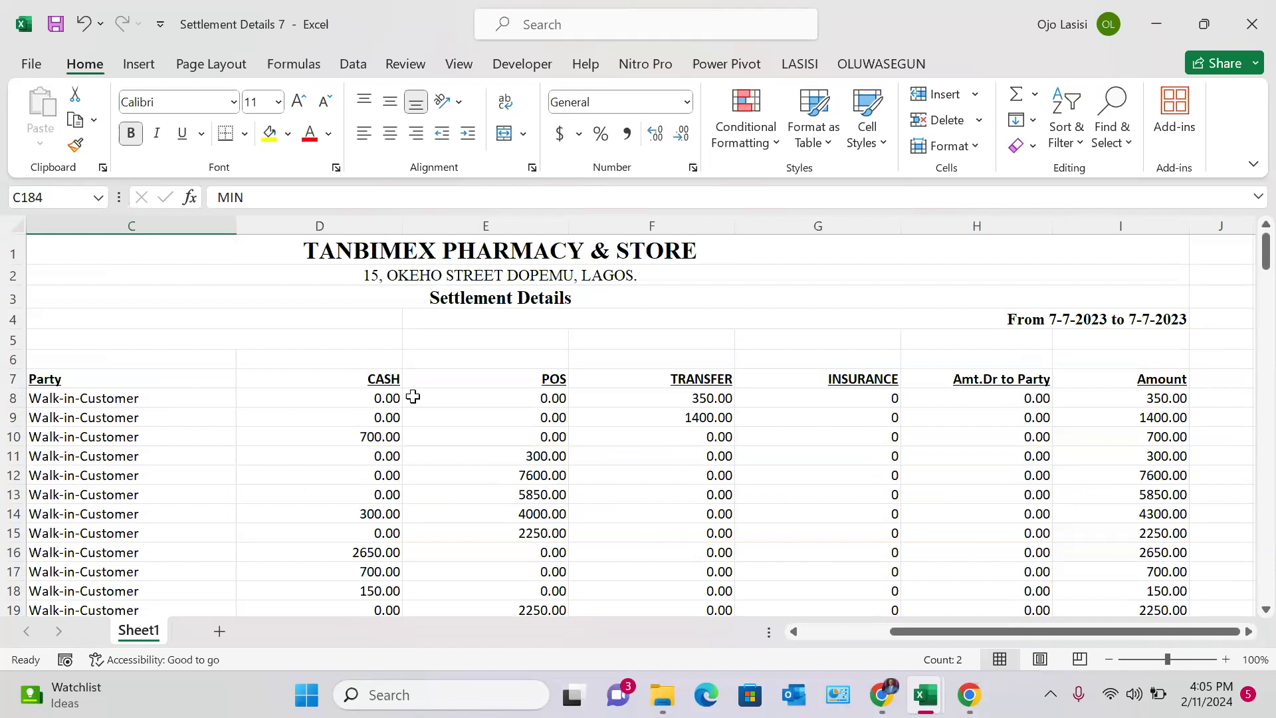
mouse_move(65, 247)
left_mouse_down()
mouse_move(1215, 399)
mouse_move(1216, 425)
mouse_move(1224, 378)
left_mouse_up()
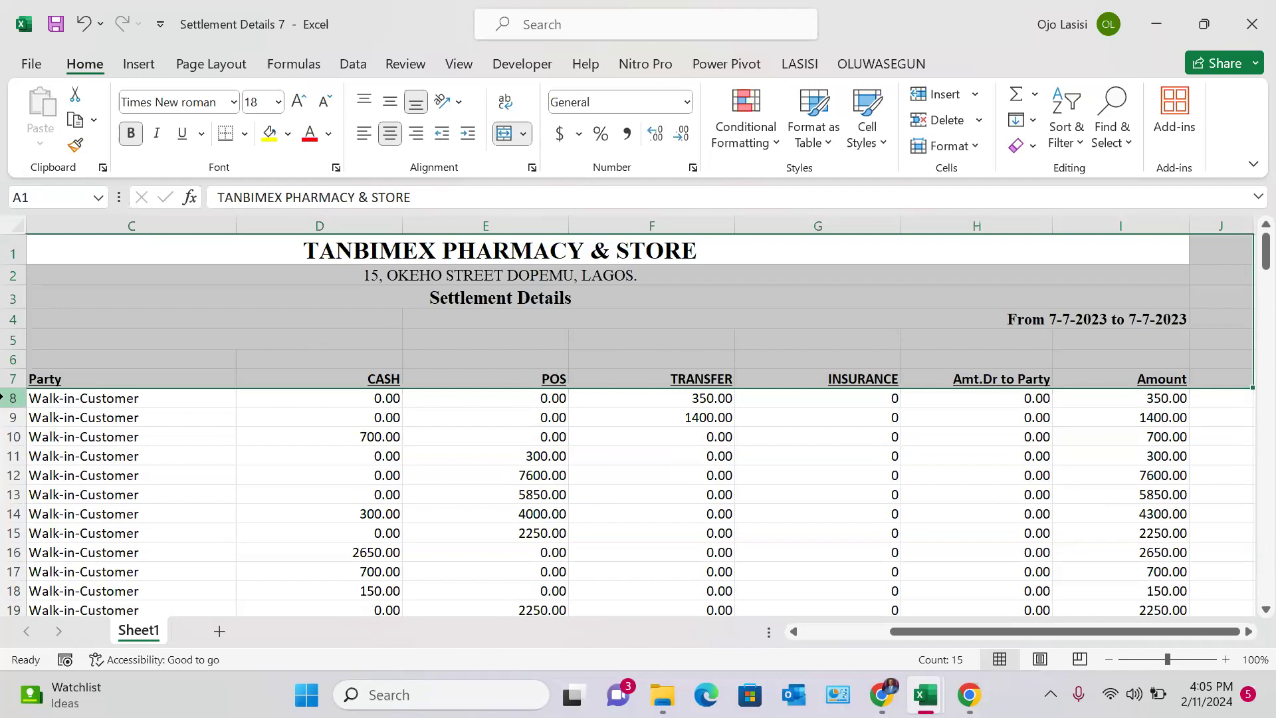
left_click(10, 397)
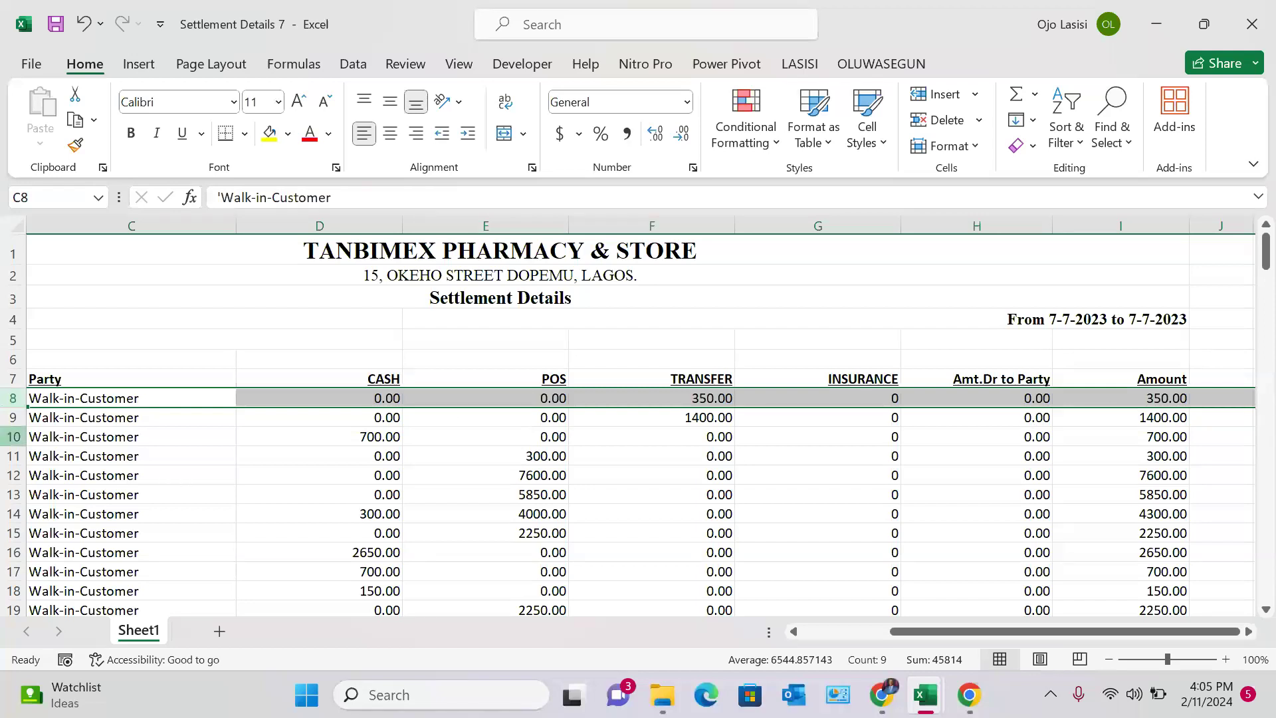
left_click(459, 64)
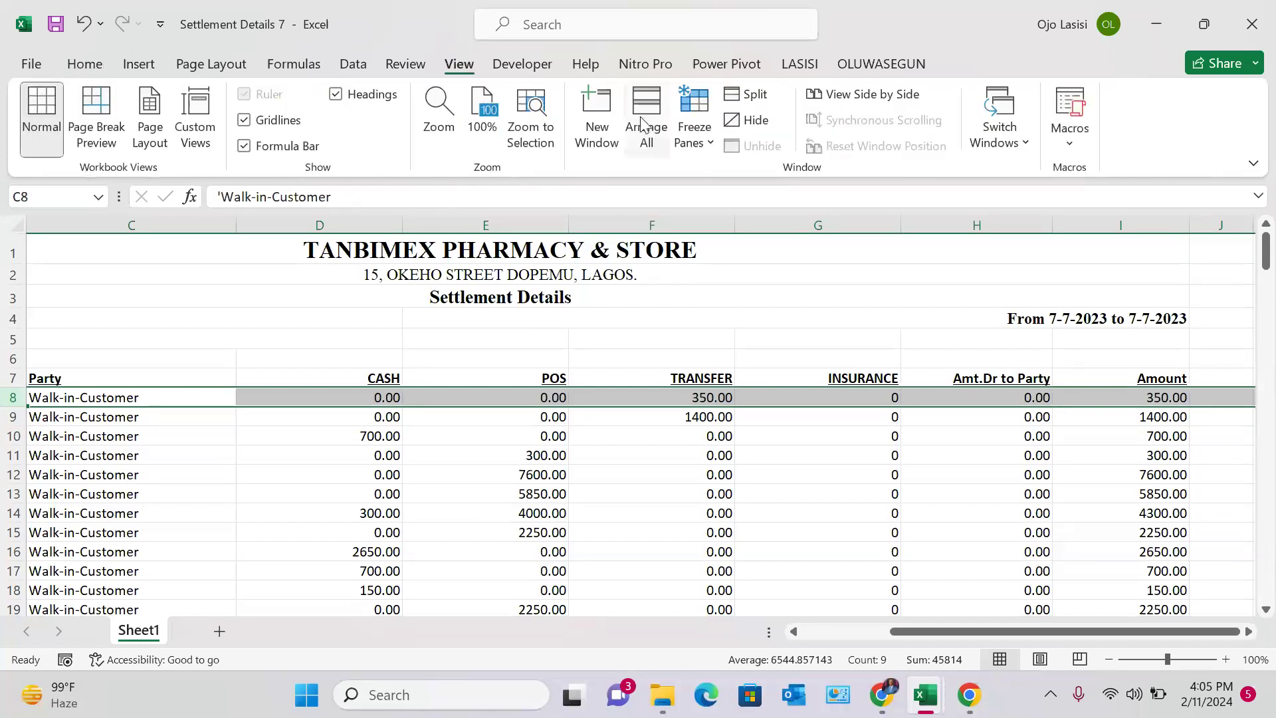
left_click(710, 144)
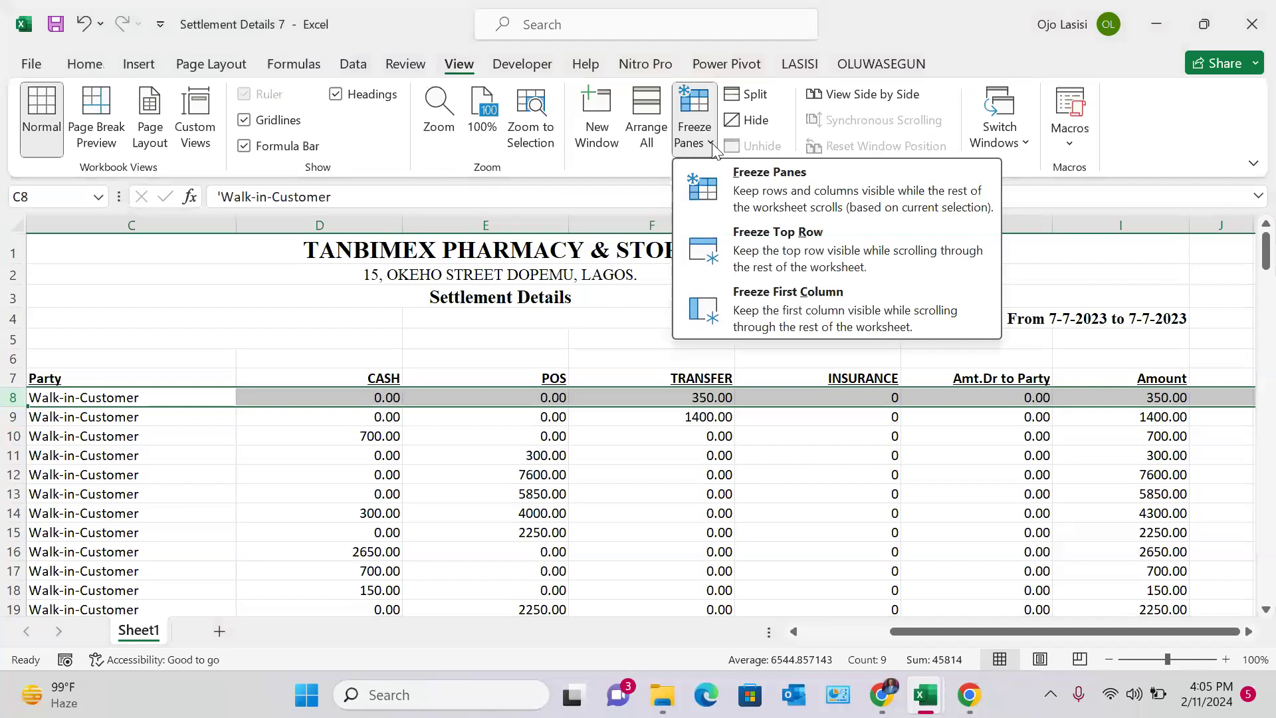
left_click(752, 193)
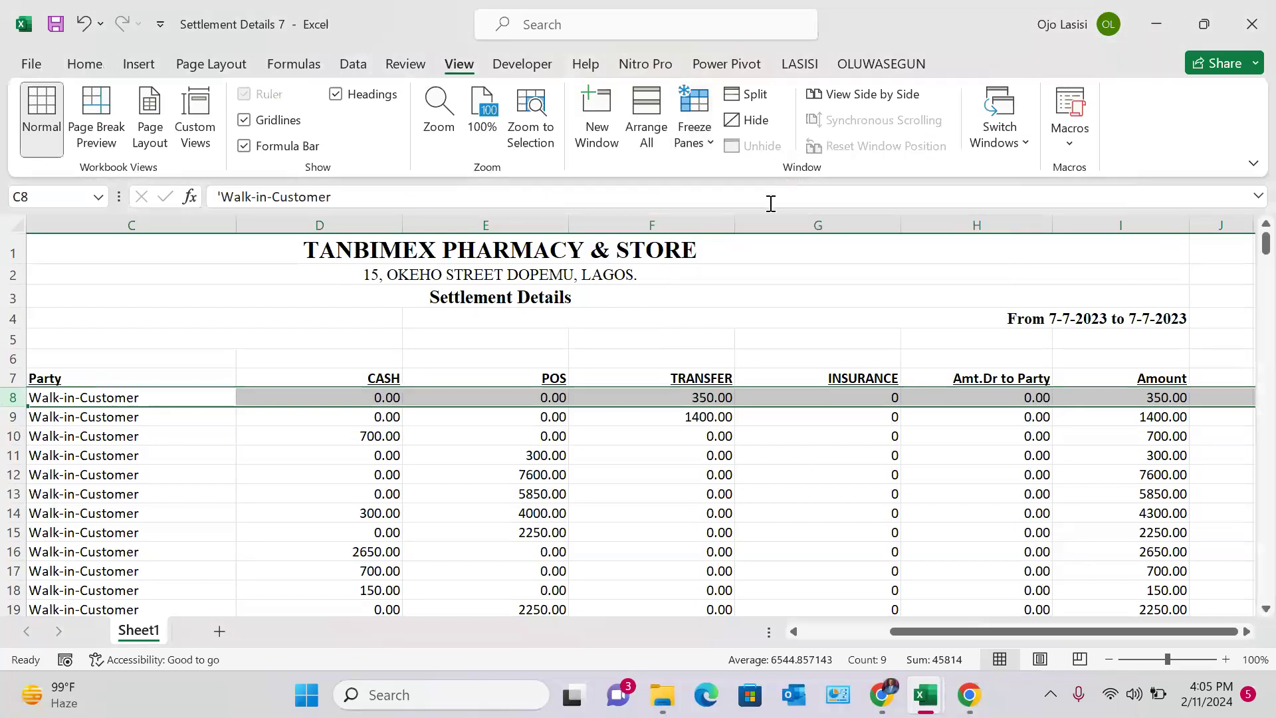
Step: Enter the formula =MIN(D8:D179) in D184 for the CASH column
left_click_drag(1267, 256, 1274, 643)
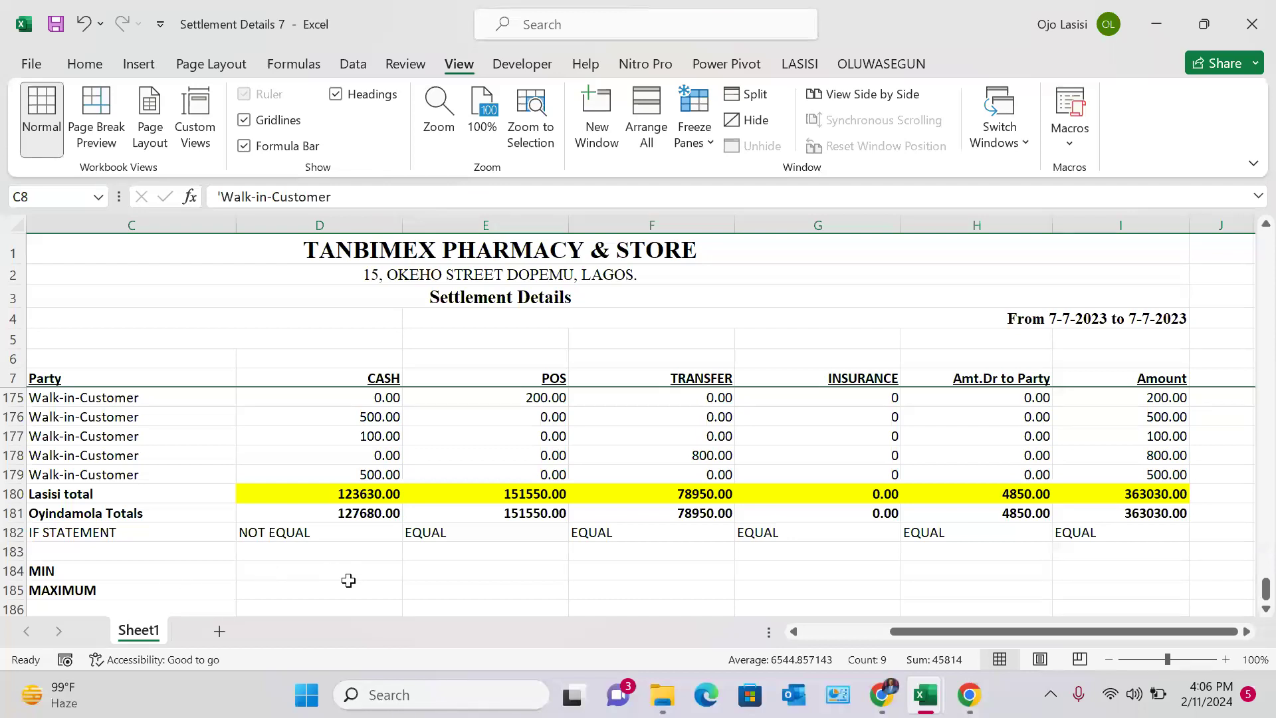
left_click(307, 570)
left_click(499, 573)
left_click(364, 573)
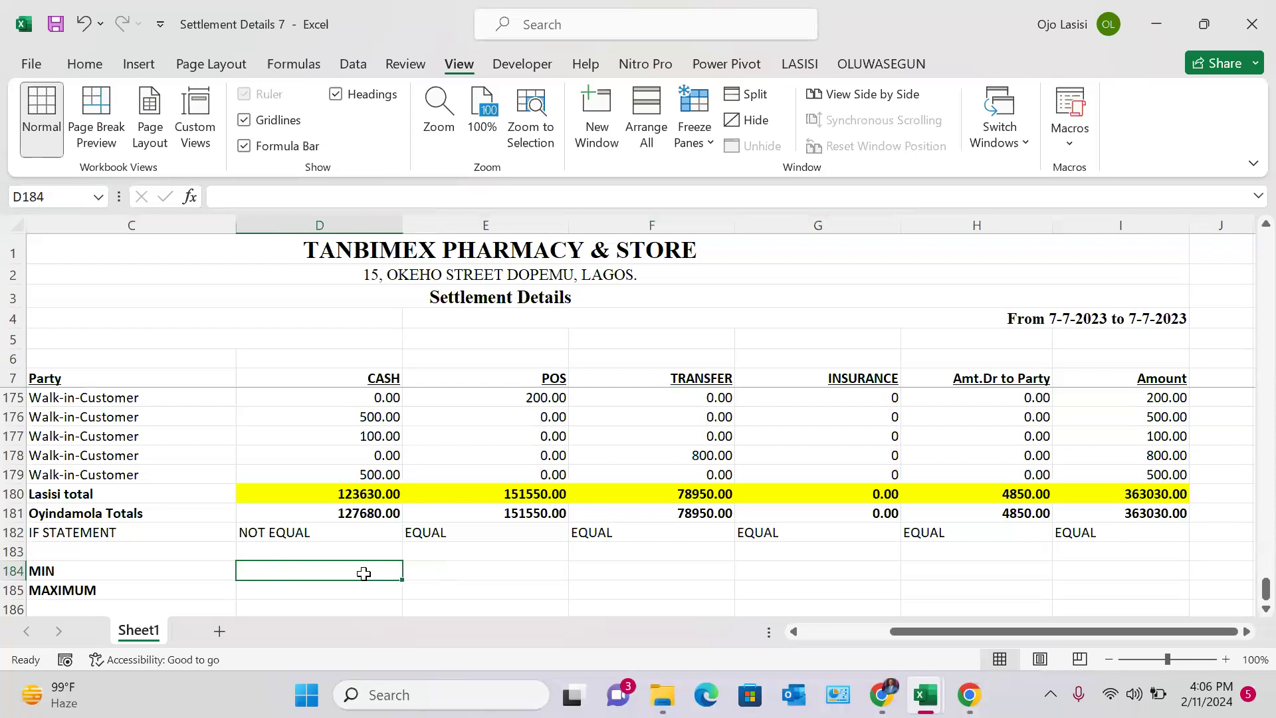
type("=MIN(")
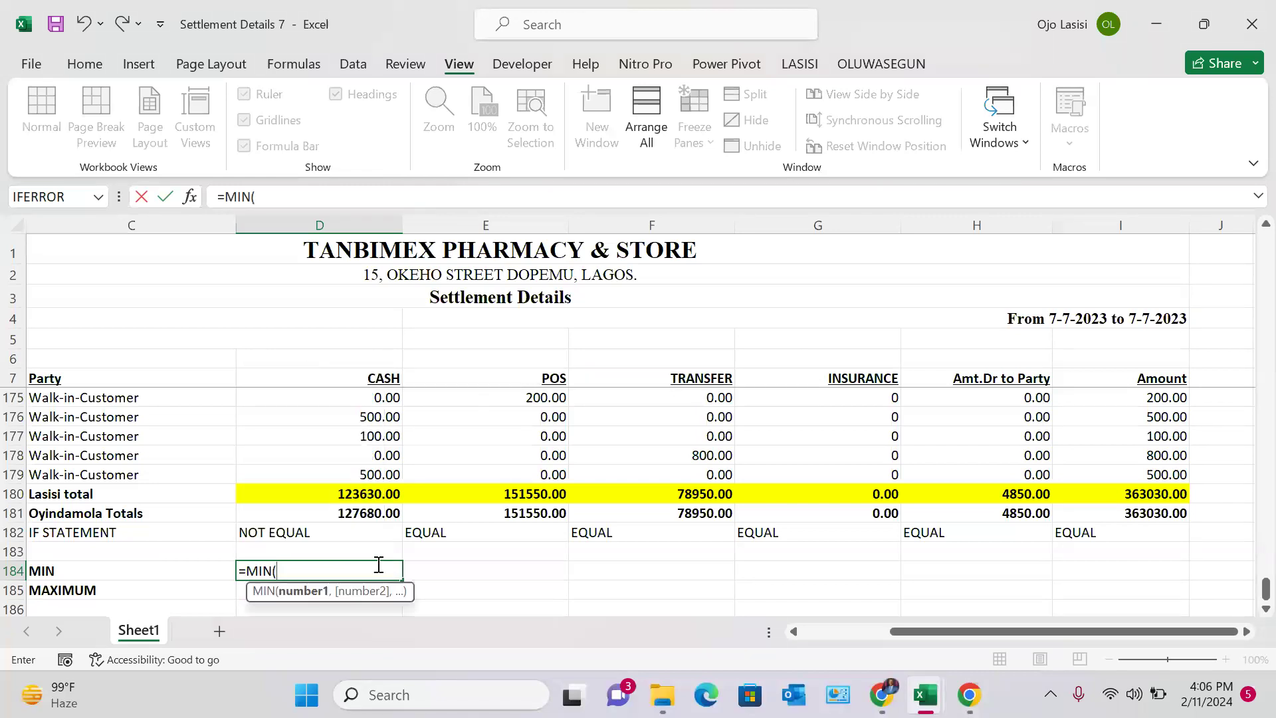
double_click(307, 370)
left_click_drag(361, 474, 374, 399)
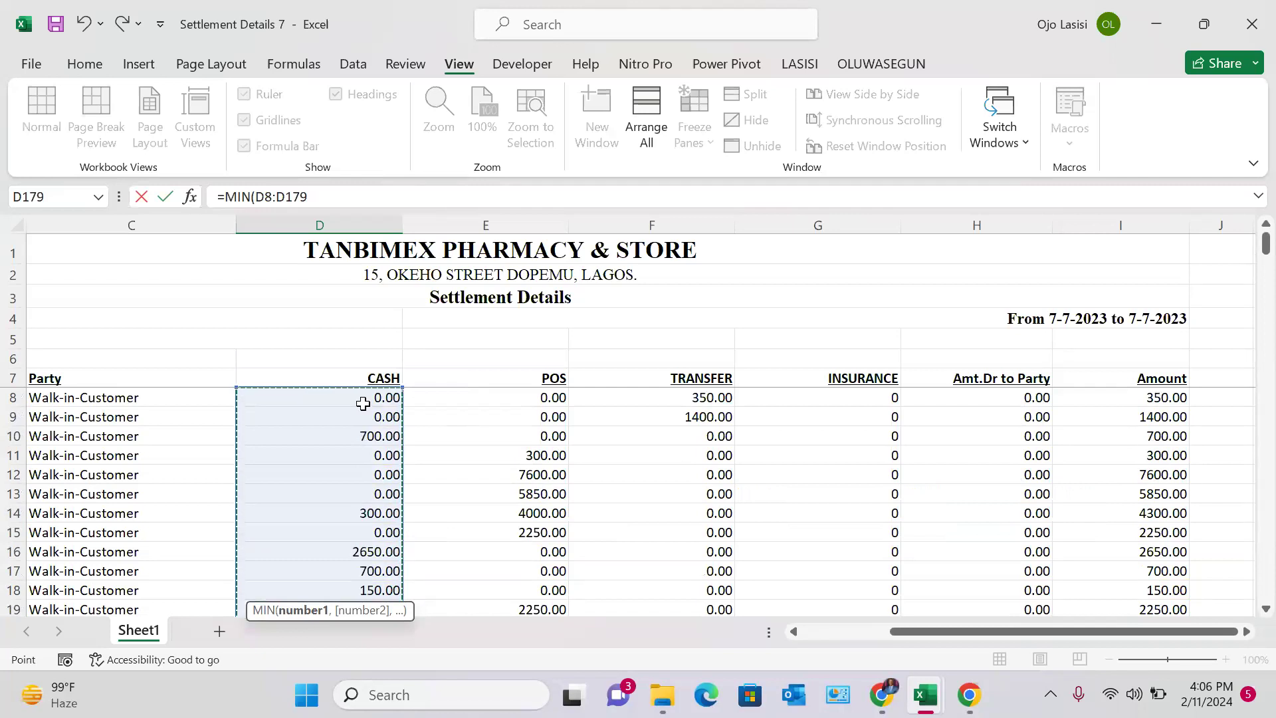
type(")")
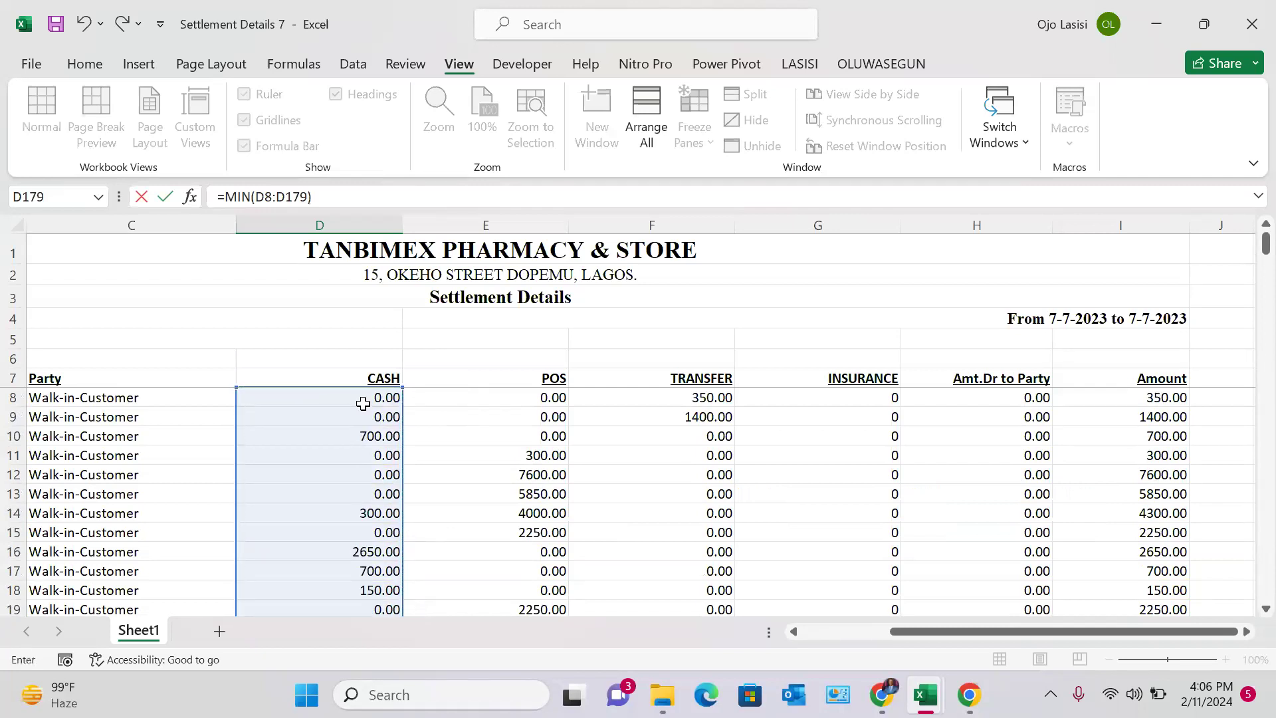
key("Return")
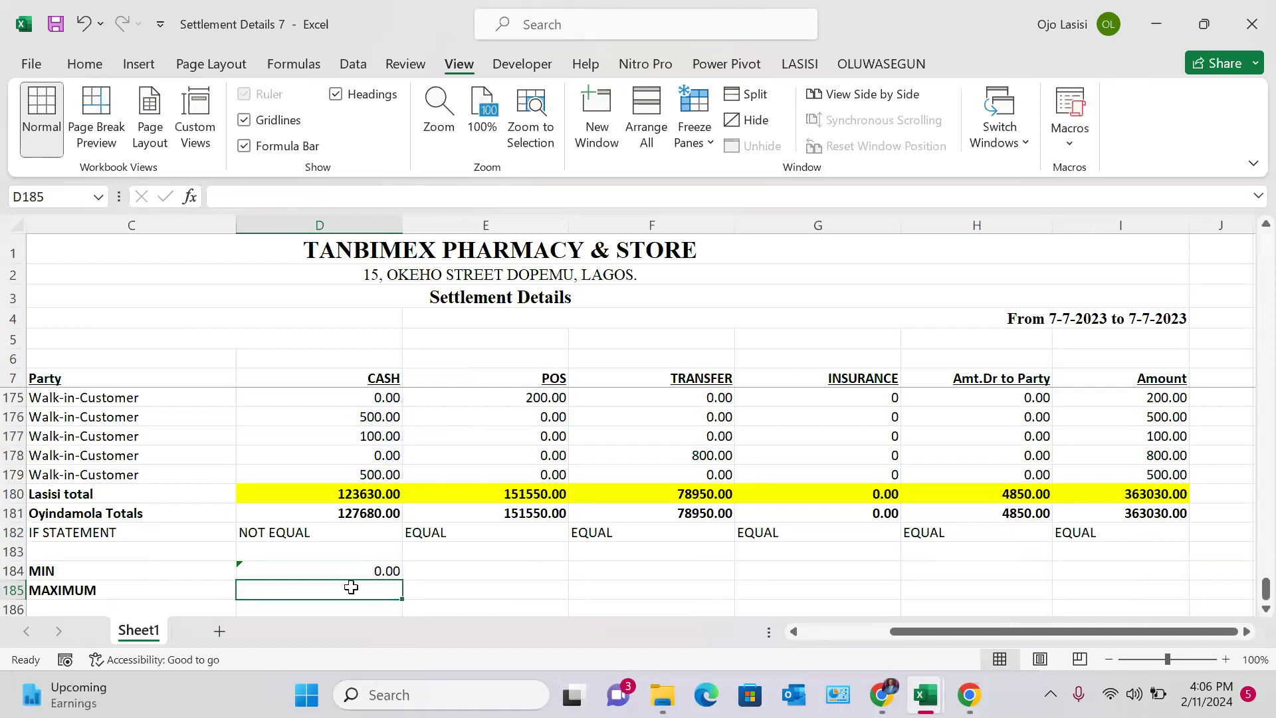
Step: Enter the formula =MAX(D8:D179) in D185 for the CASH column
type("=MAX")
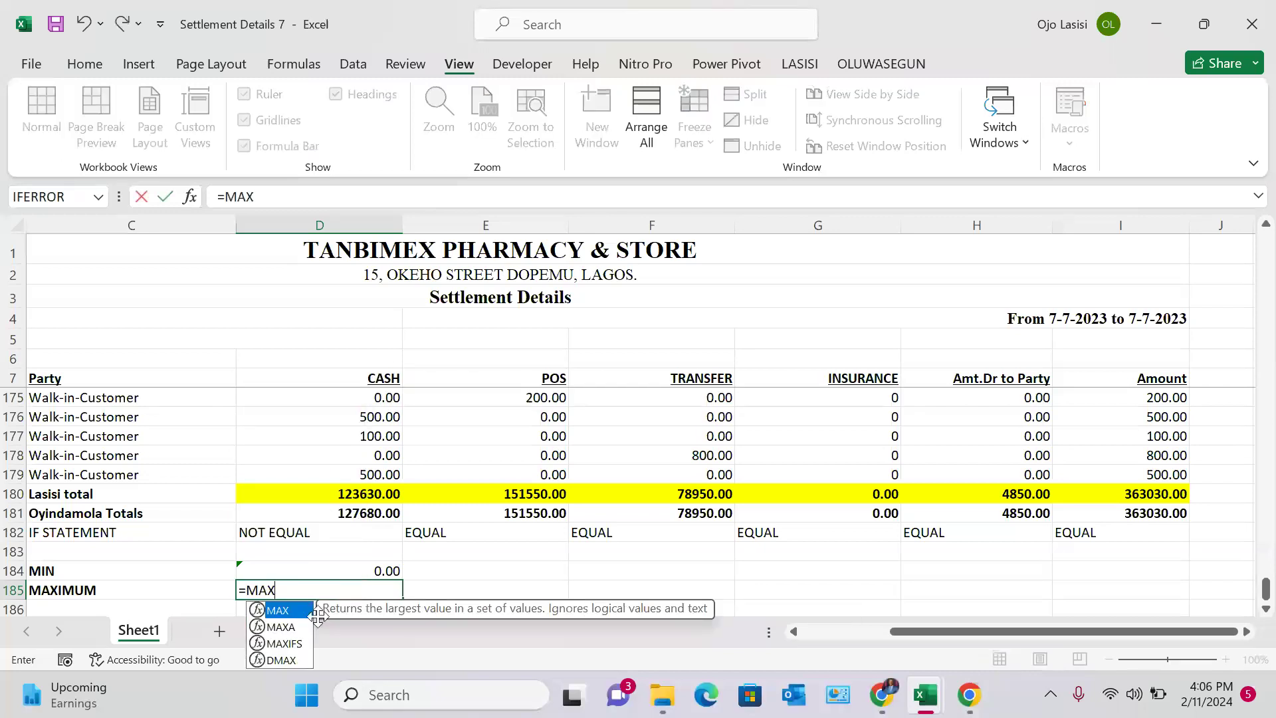
type("(")
left_click_drag(357, 474, 313, 397)
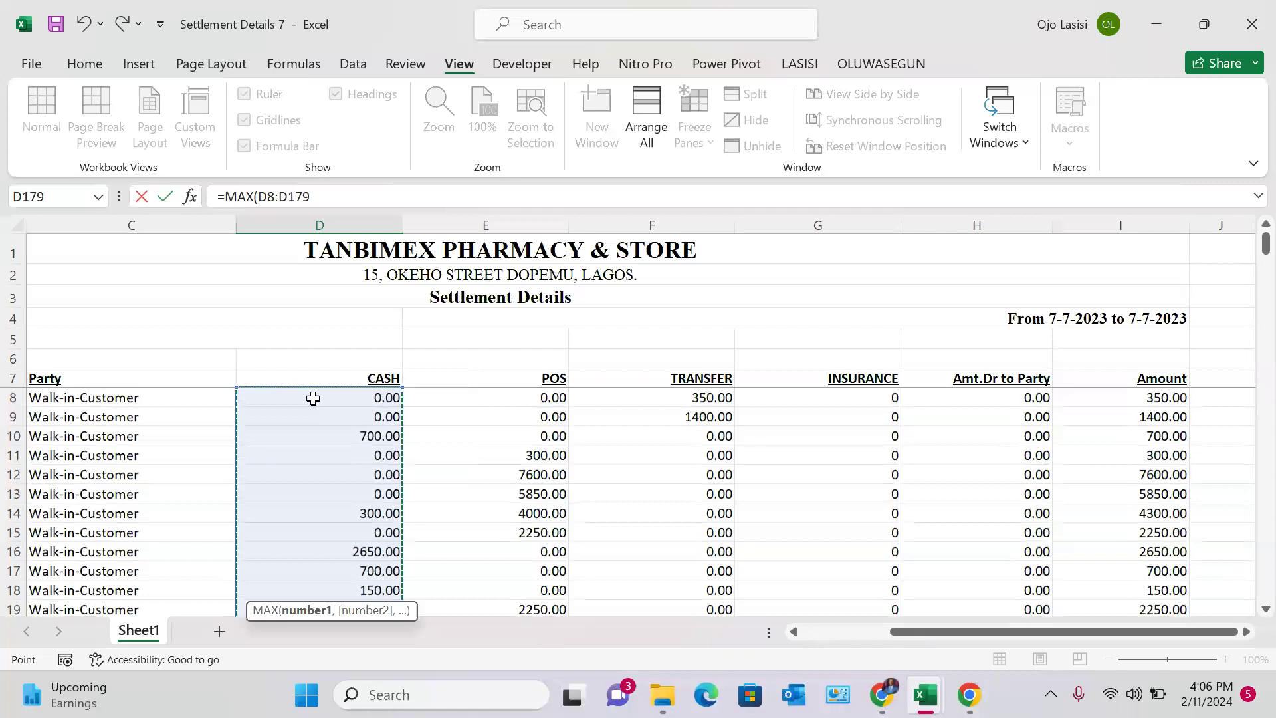
type(")")
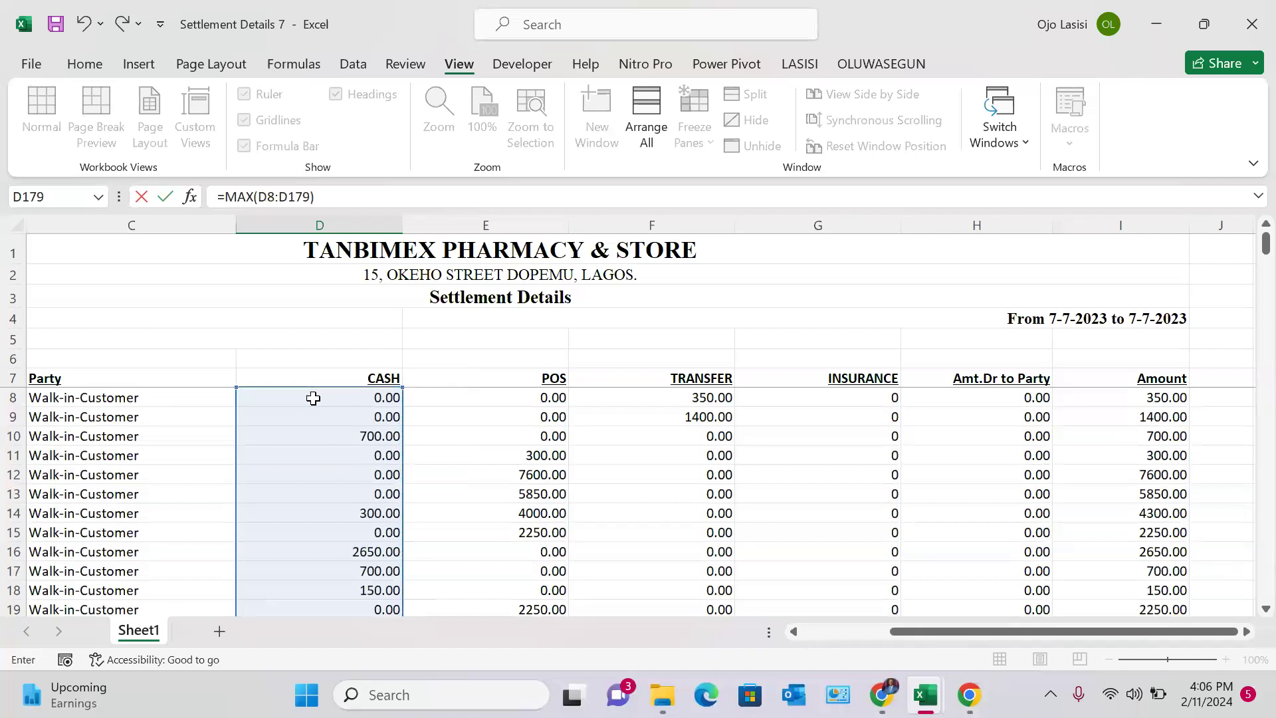
key("Return")
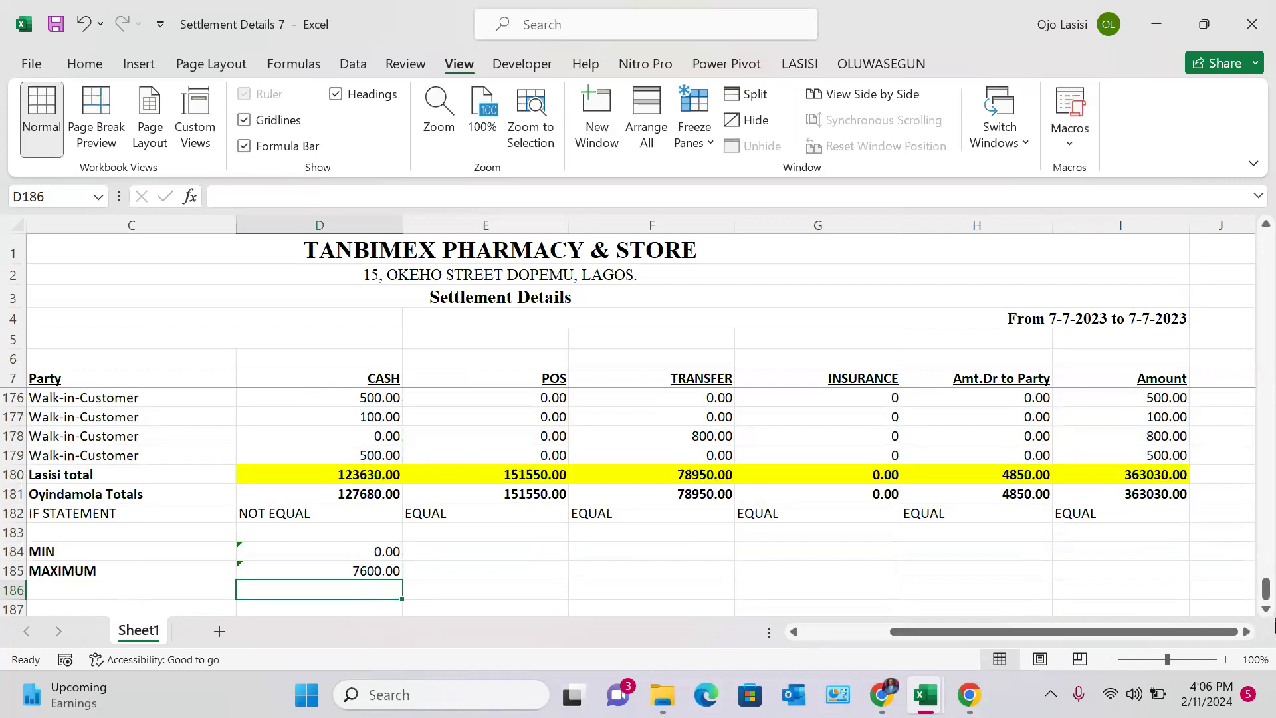
Step: Locate the entry in the CASH column that matches the MAXIMUM result in D185
left_click_drag(1266, 588, 1273, 395)
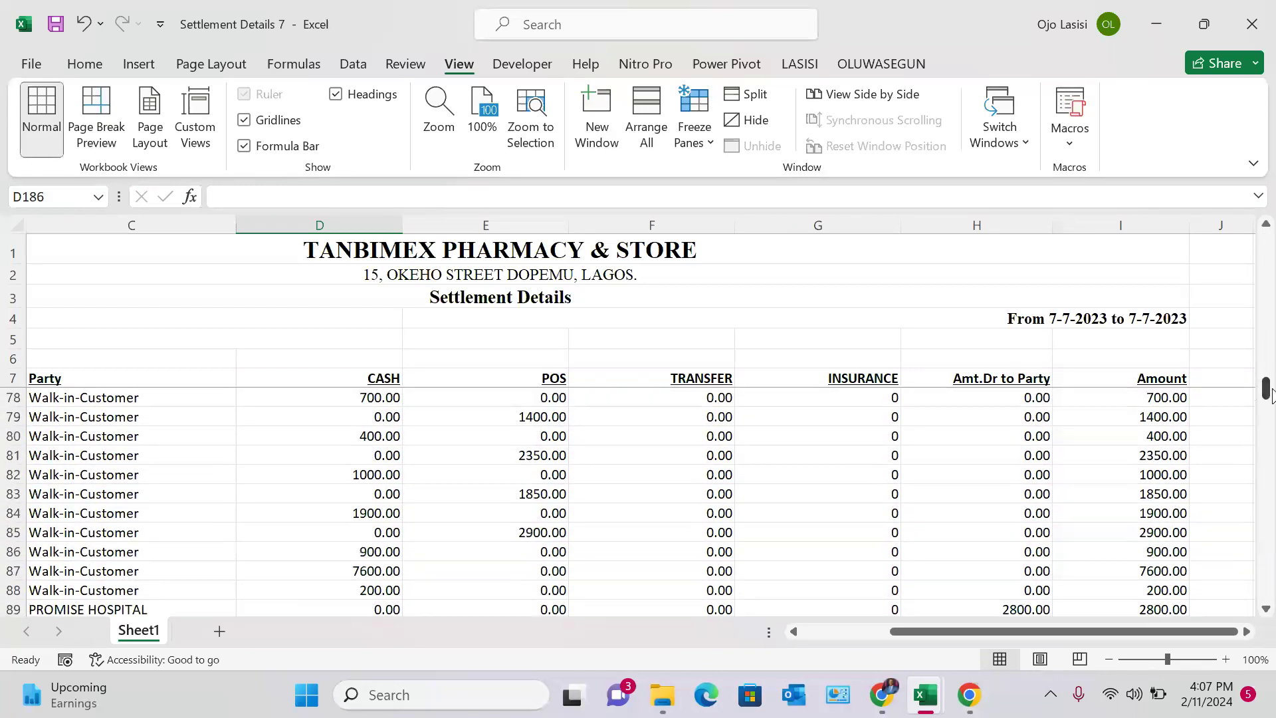
left_click(359, 572)
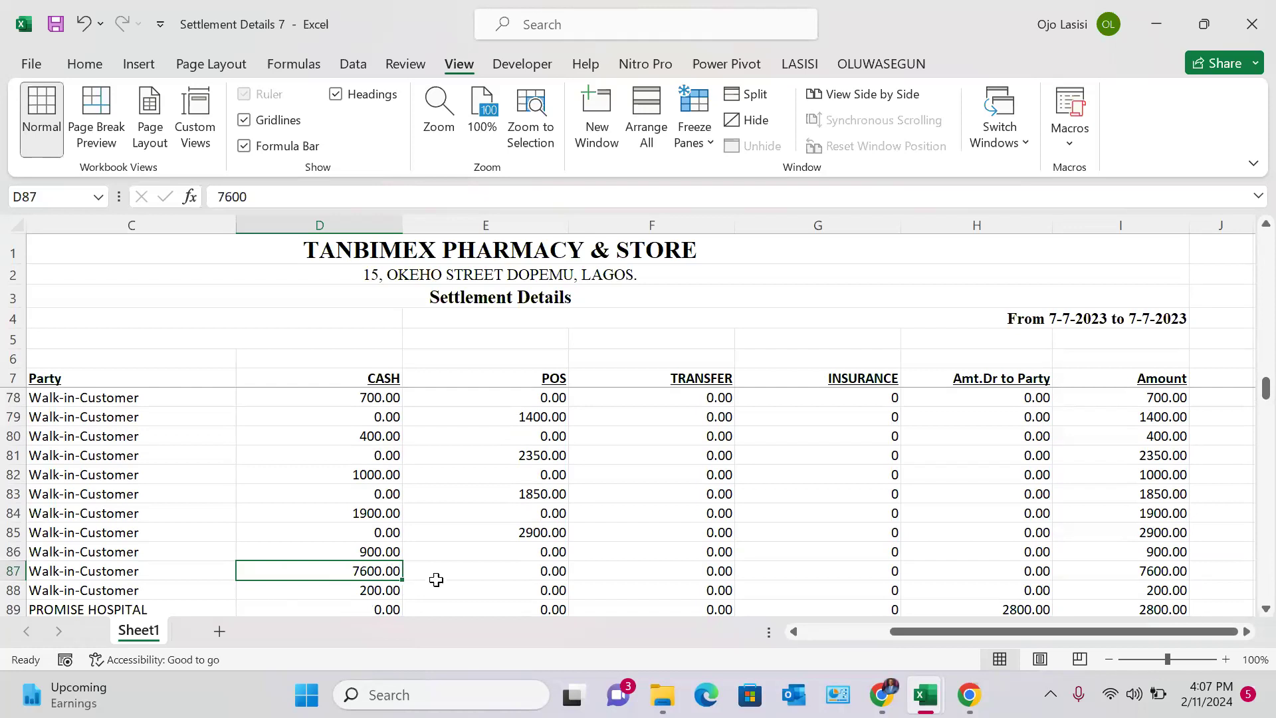
left_click_drag(1273, 398, 1273, 596)
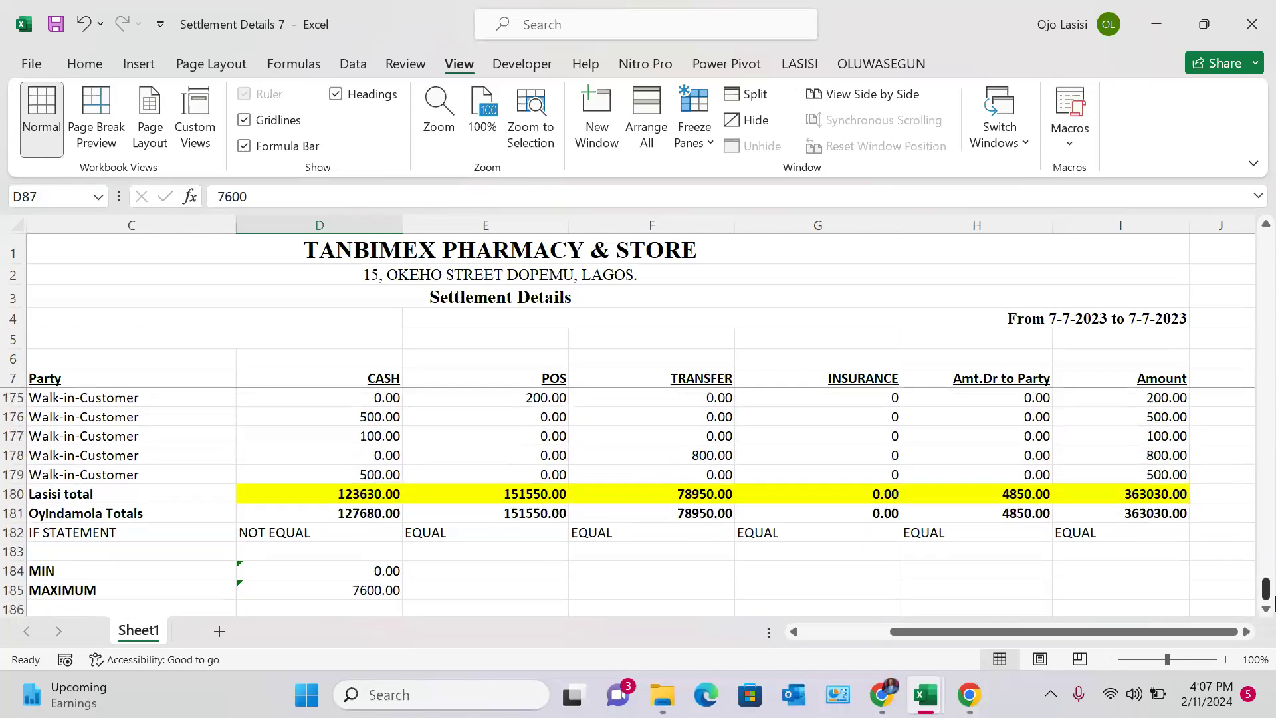
Step: Fill the MIN and MAX formulas from D184:D185 right through column I
left_click(324, 568)
left_click_drag(324, 567, 327, 587)
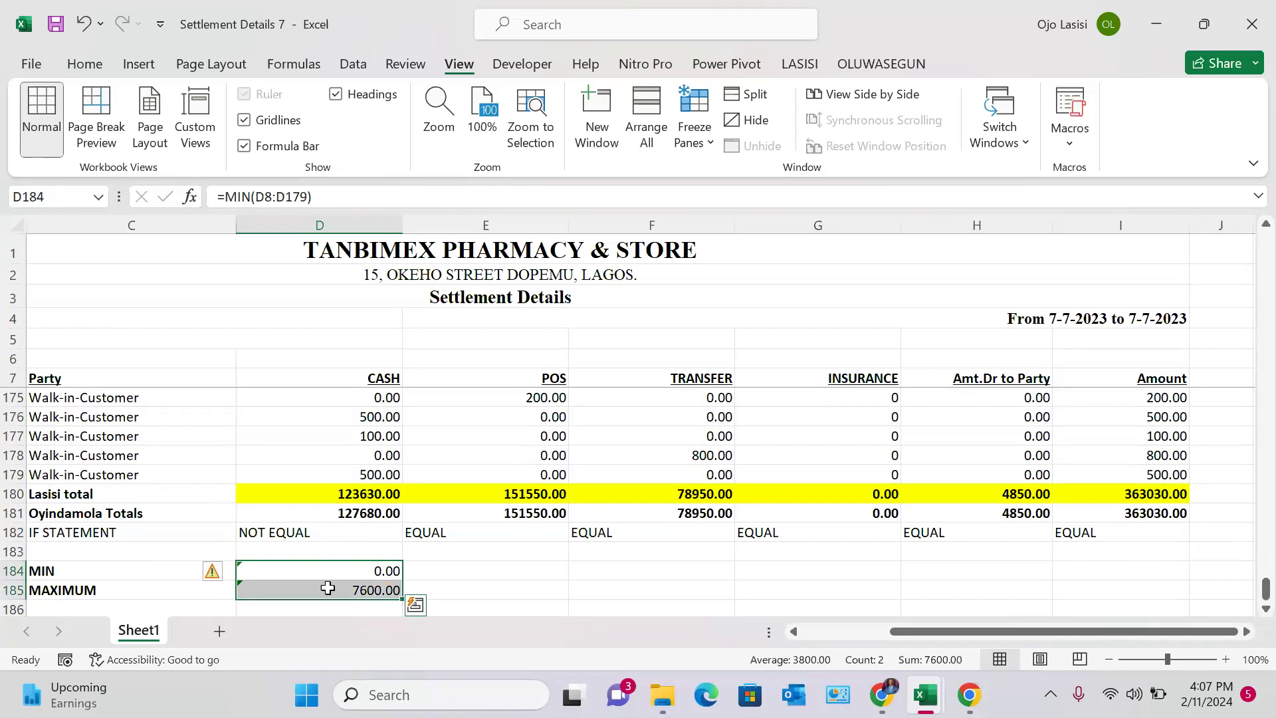
key("shift+Right")
key("shift+Right")
key("shift+Right")
key("shift+Right")
key("shift+Right")
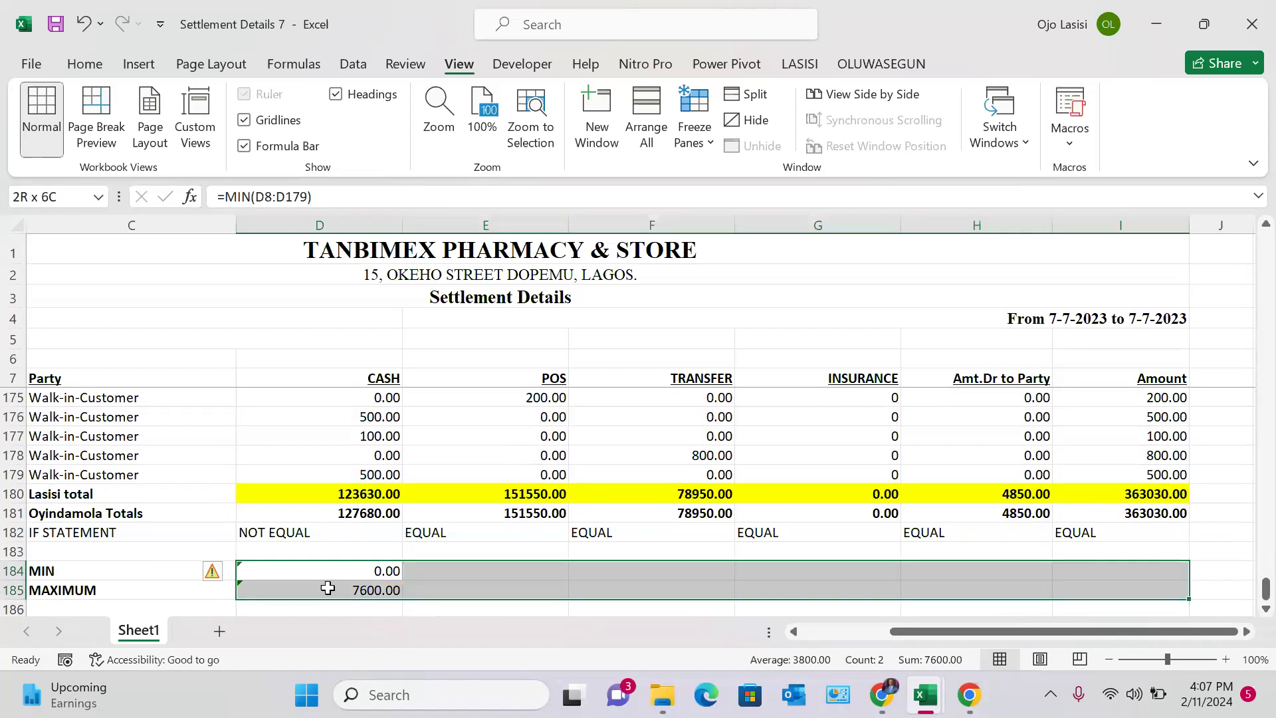
key("ctrl+r")
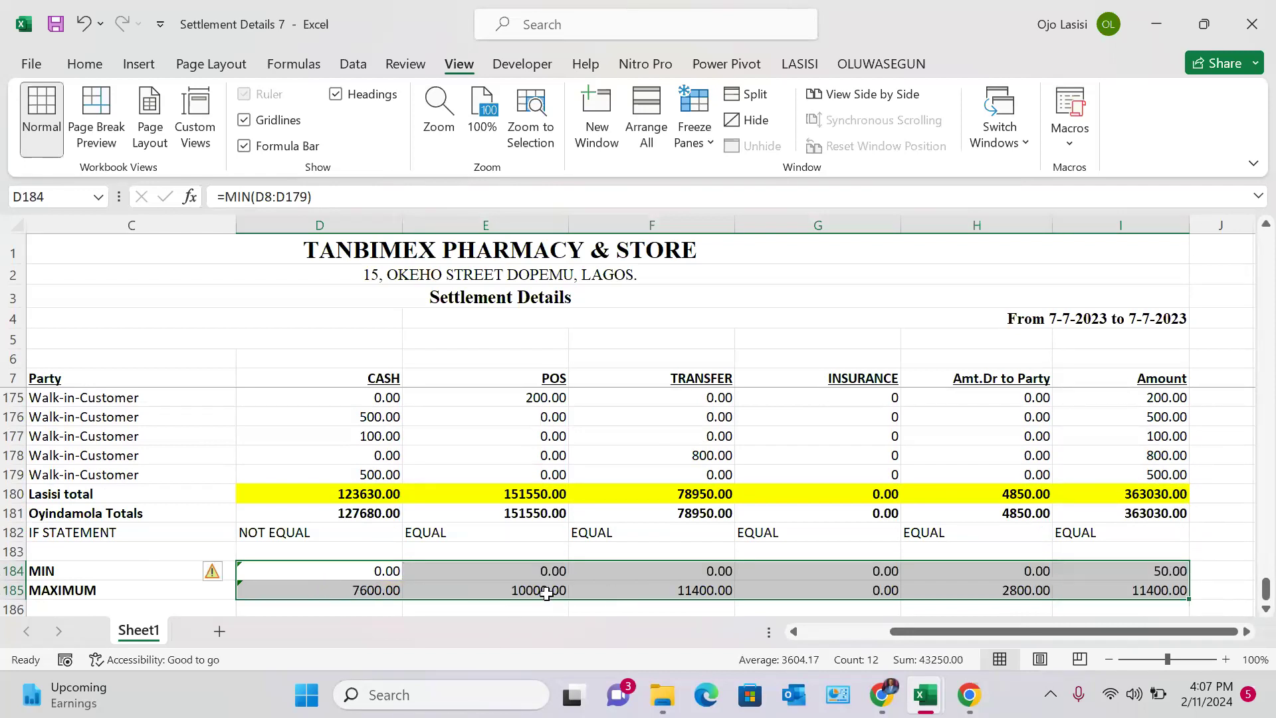
left_click(549, 613)
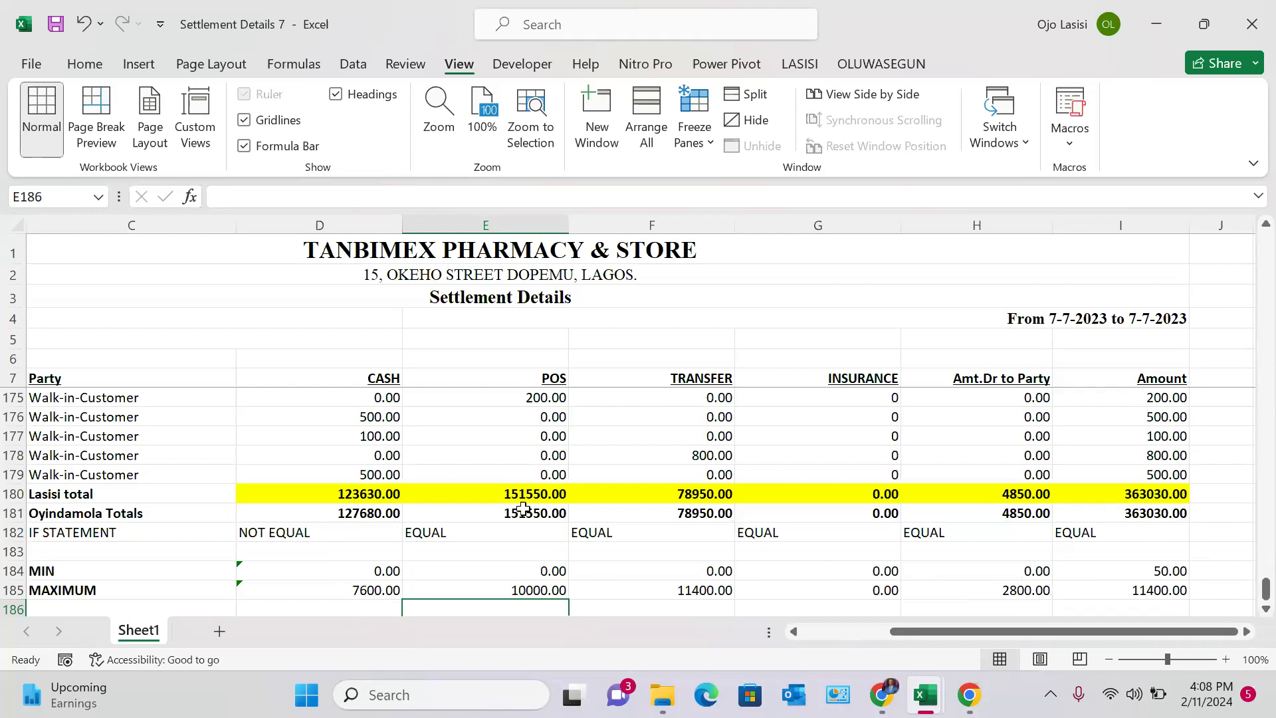
Step: Examine the last entries of the CASH through Amt.Dr to Party columns against the MIN row
left_click(370, 454)
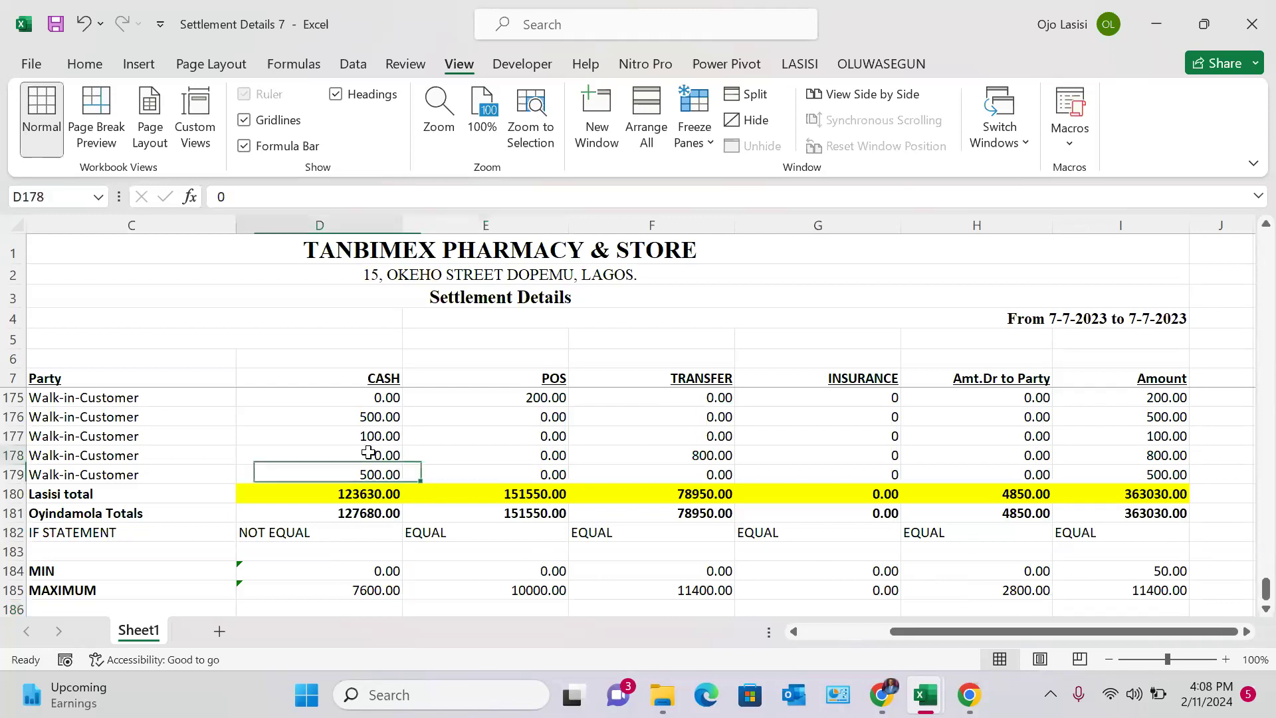
left_click(554, 475)
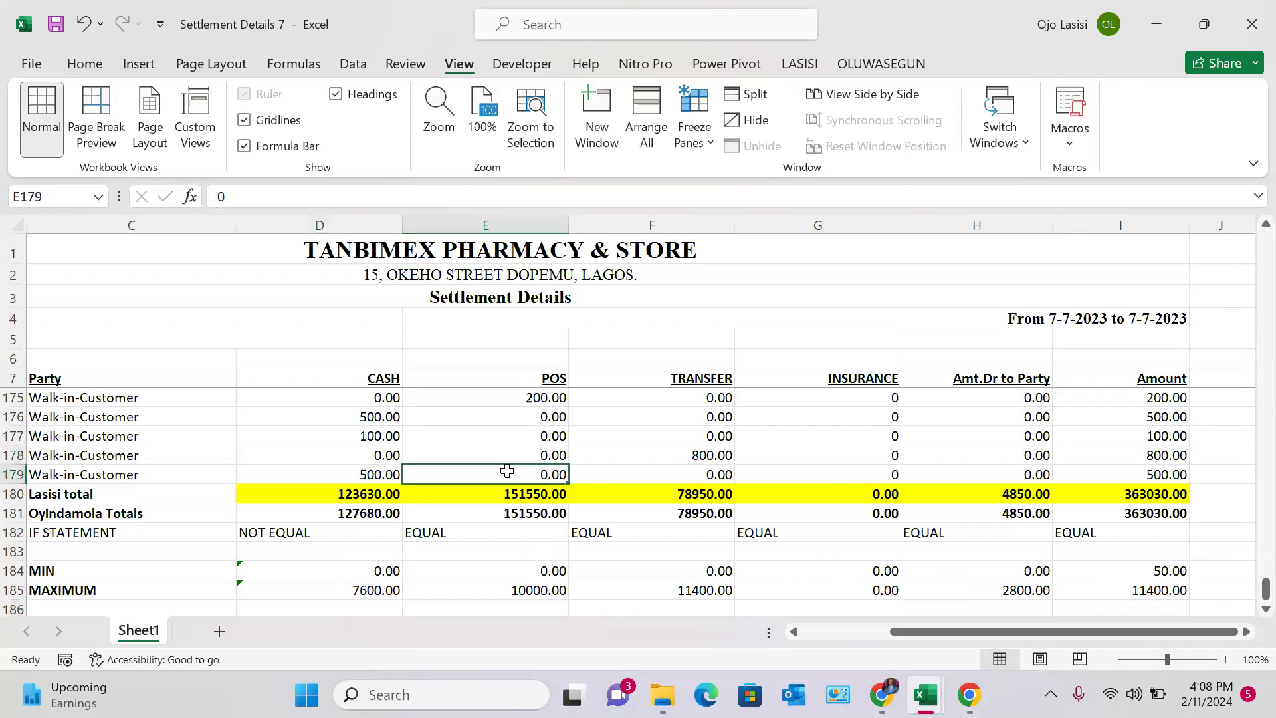
left_click(695, 473)
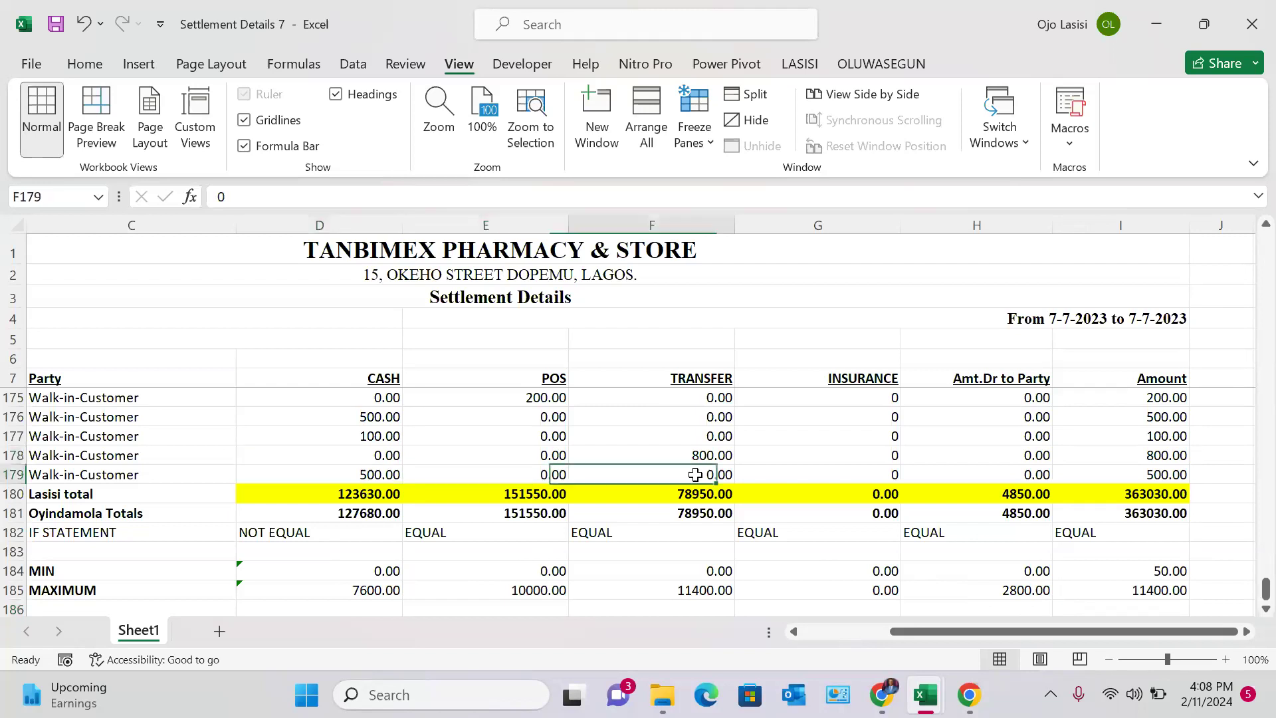
left_click(894, 476)
left_click(997, 475)
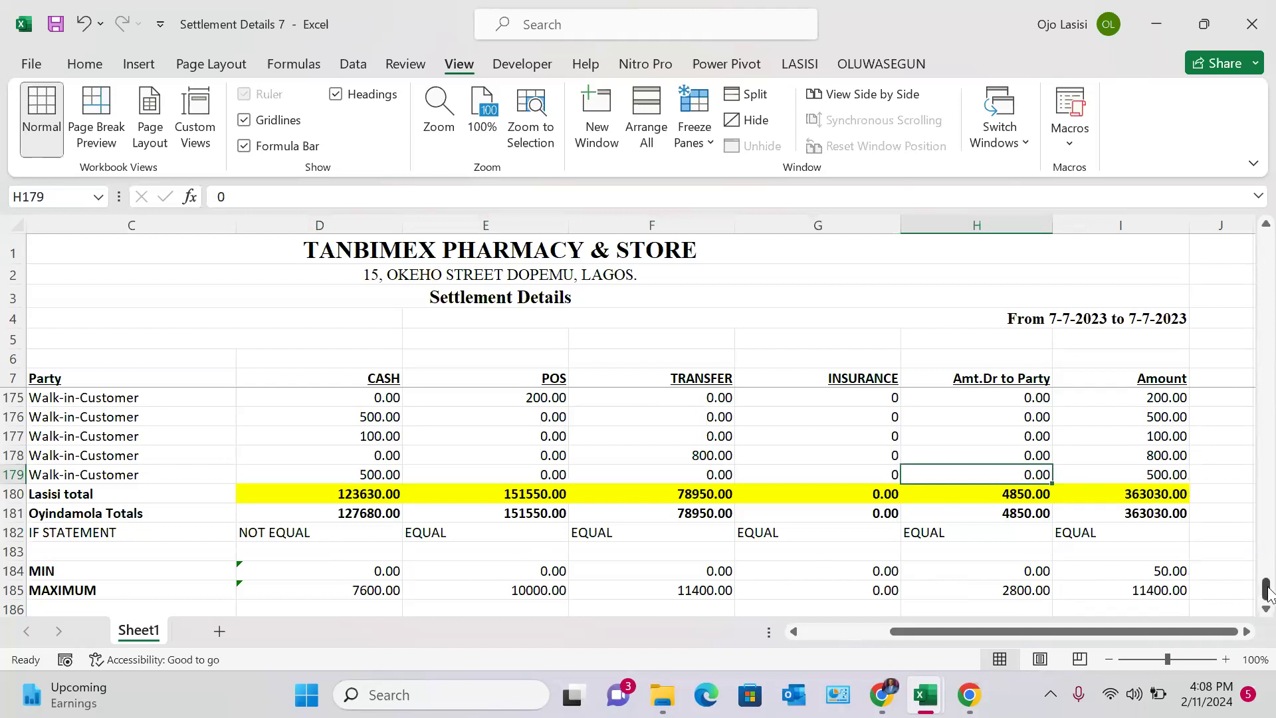
Step: Search the Amount column for 50 to locate the entry that matches the MIN result
left_click_drag(1267, 590, 1269, 505)
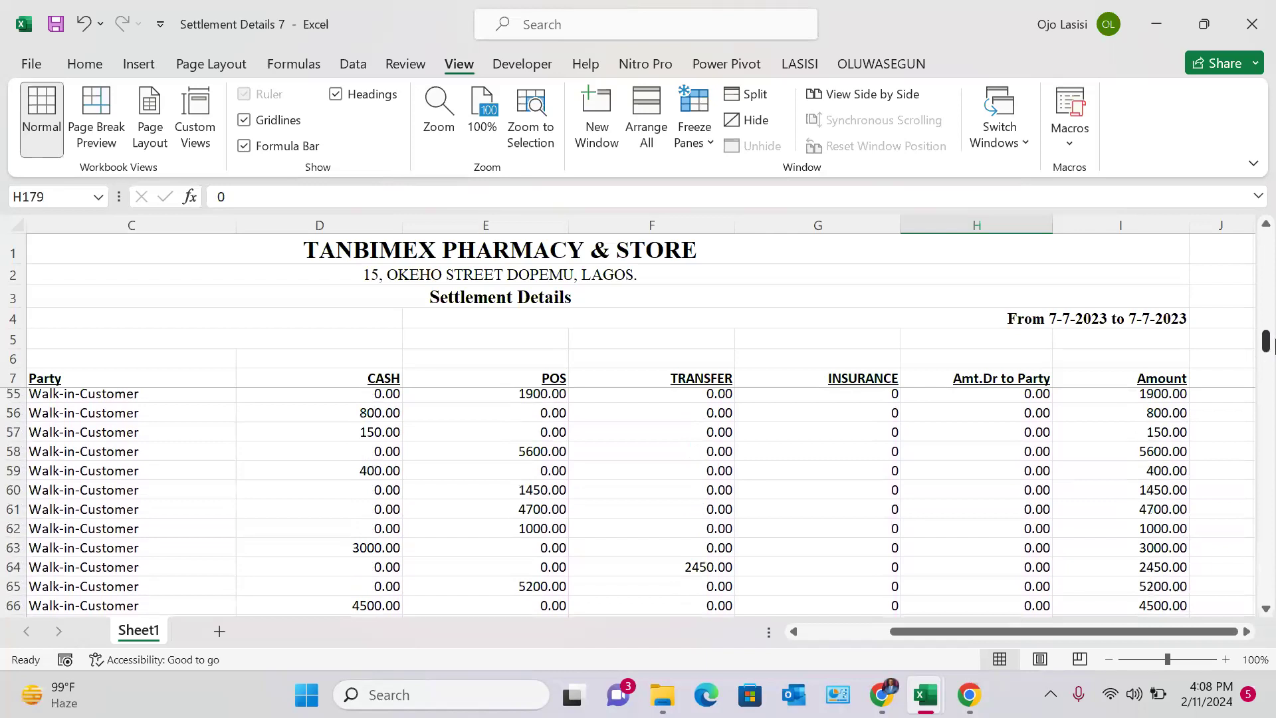
left_click_drag(1270, 341, 1269, 245)
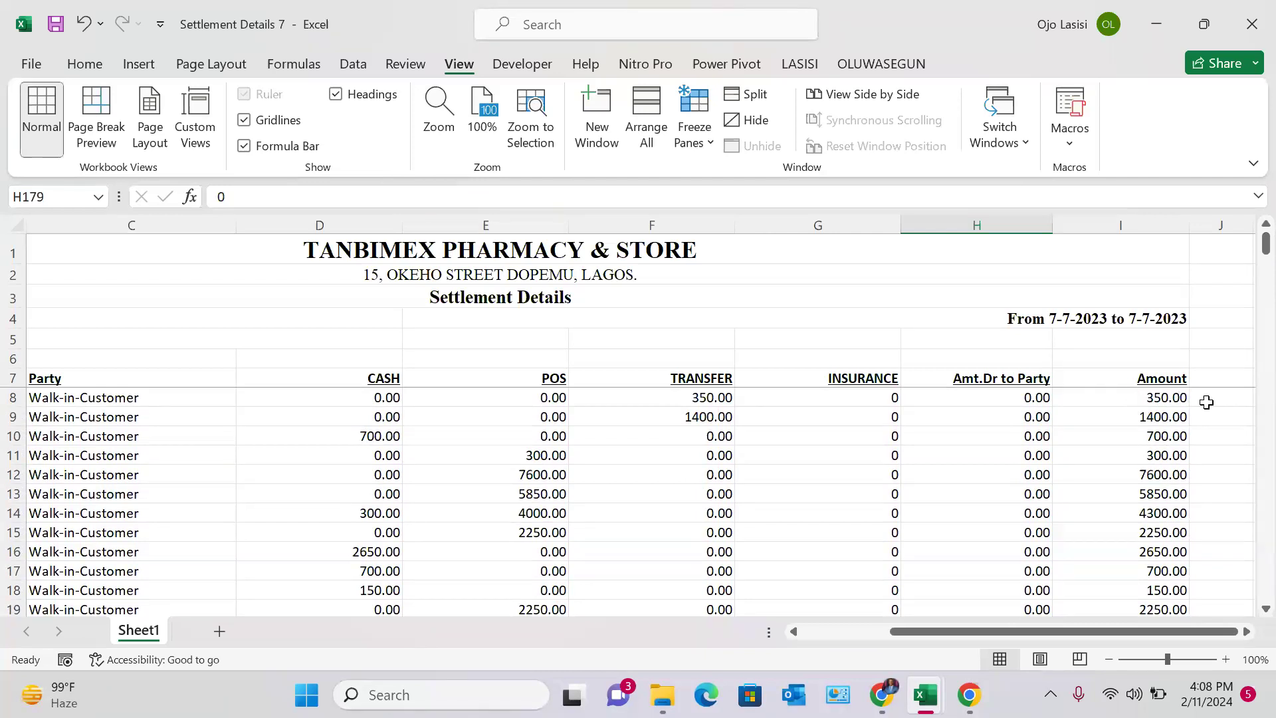
left_click(1152, 220)
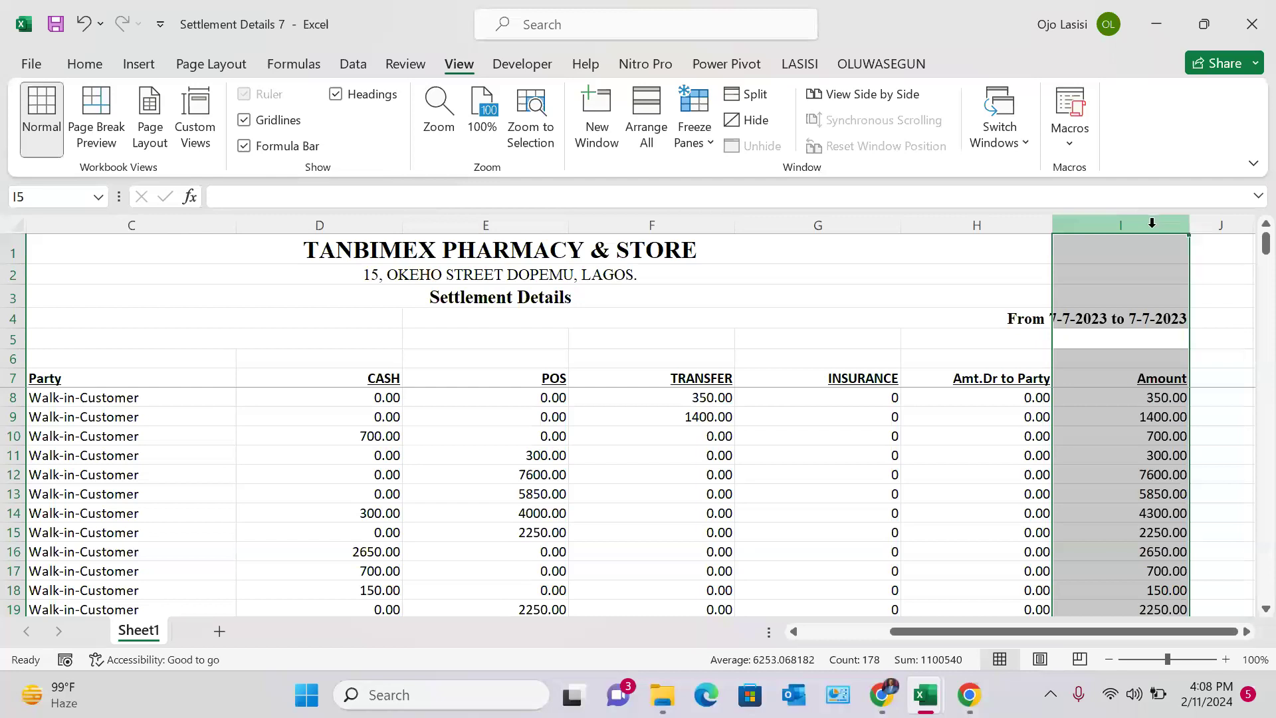
key("ctrl+f")
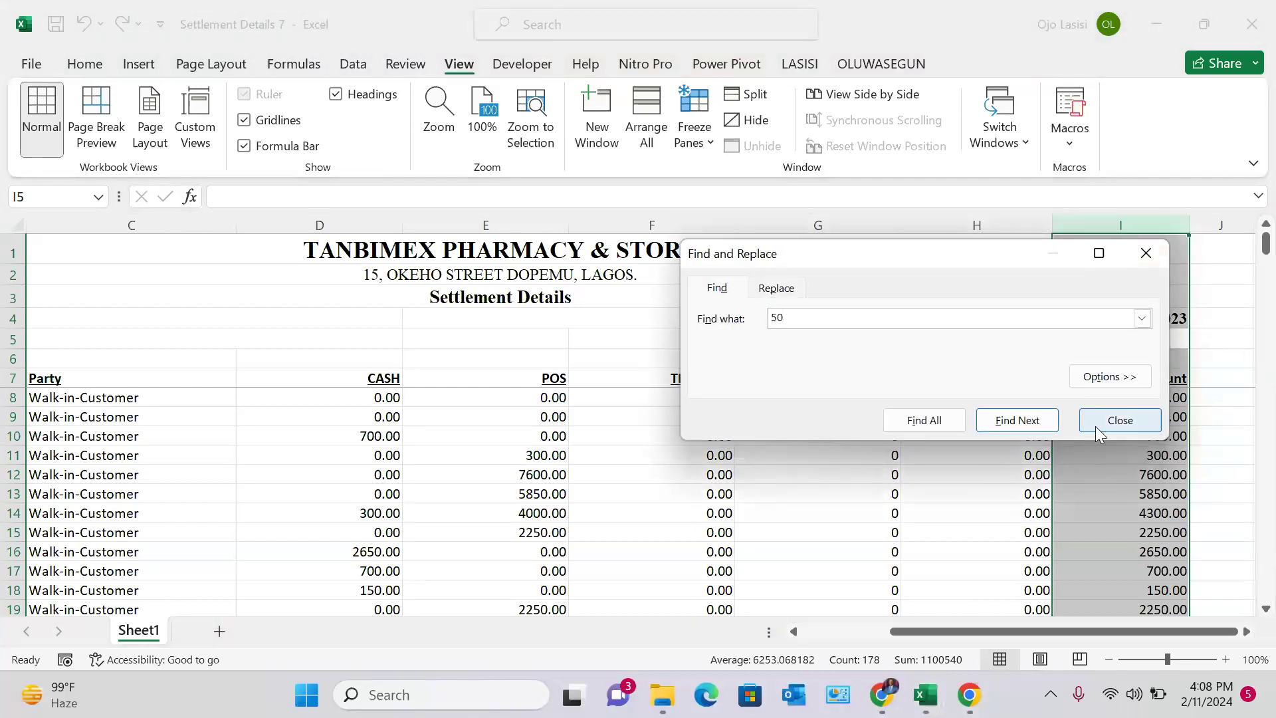
left_click(1027, 423)
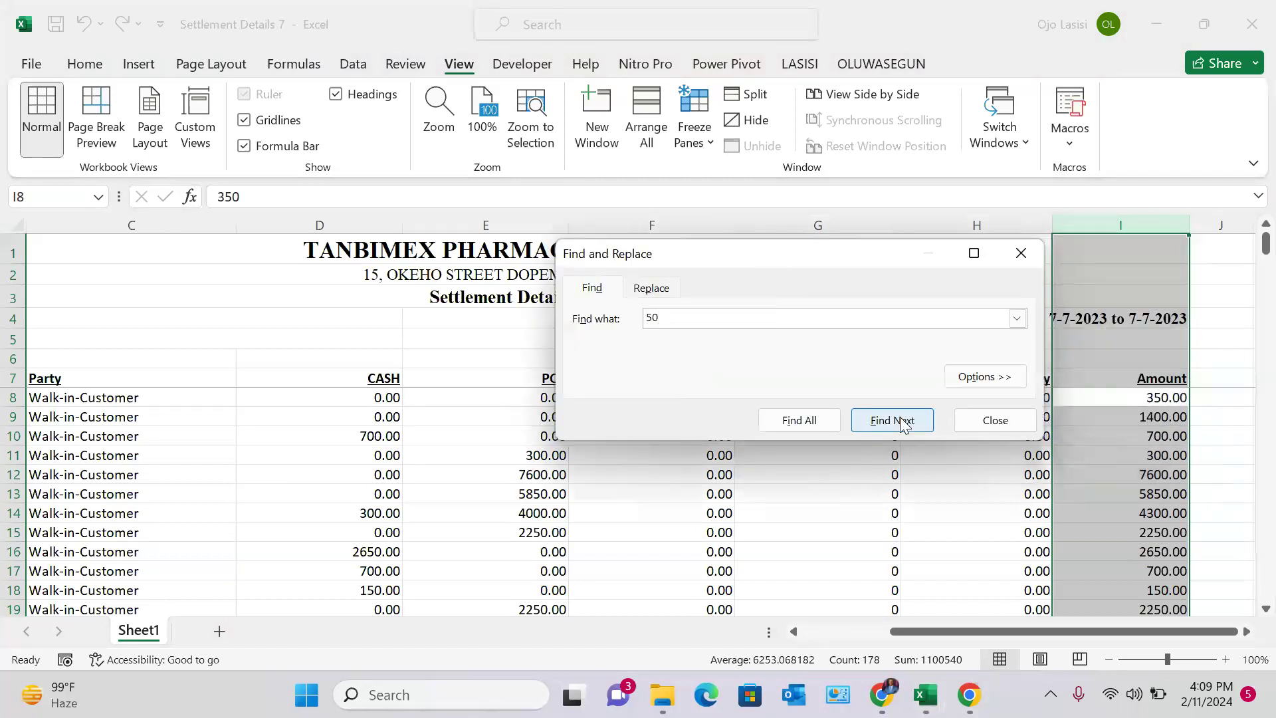
left_click(894, 422)
left_click(893, 422)
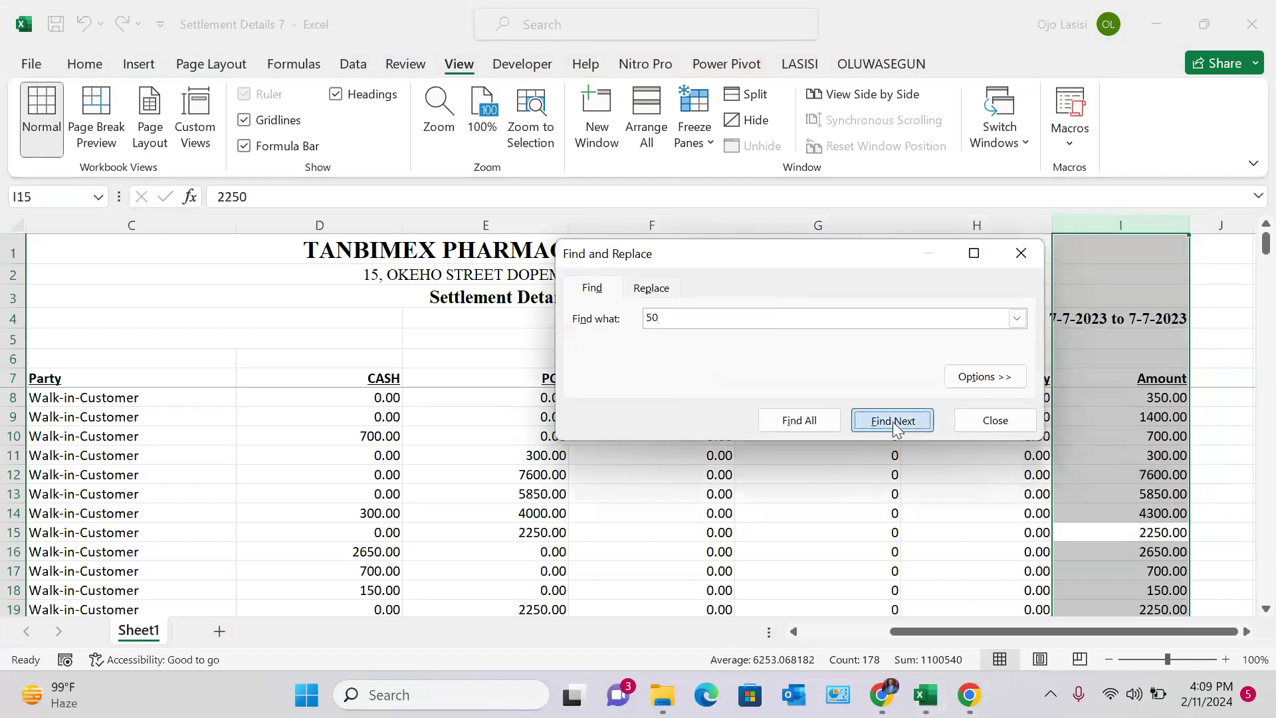
left_click(891, 422)
left_click(892, 421)
left_click(892, 421)
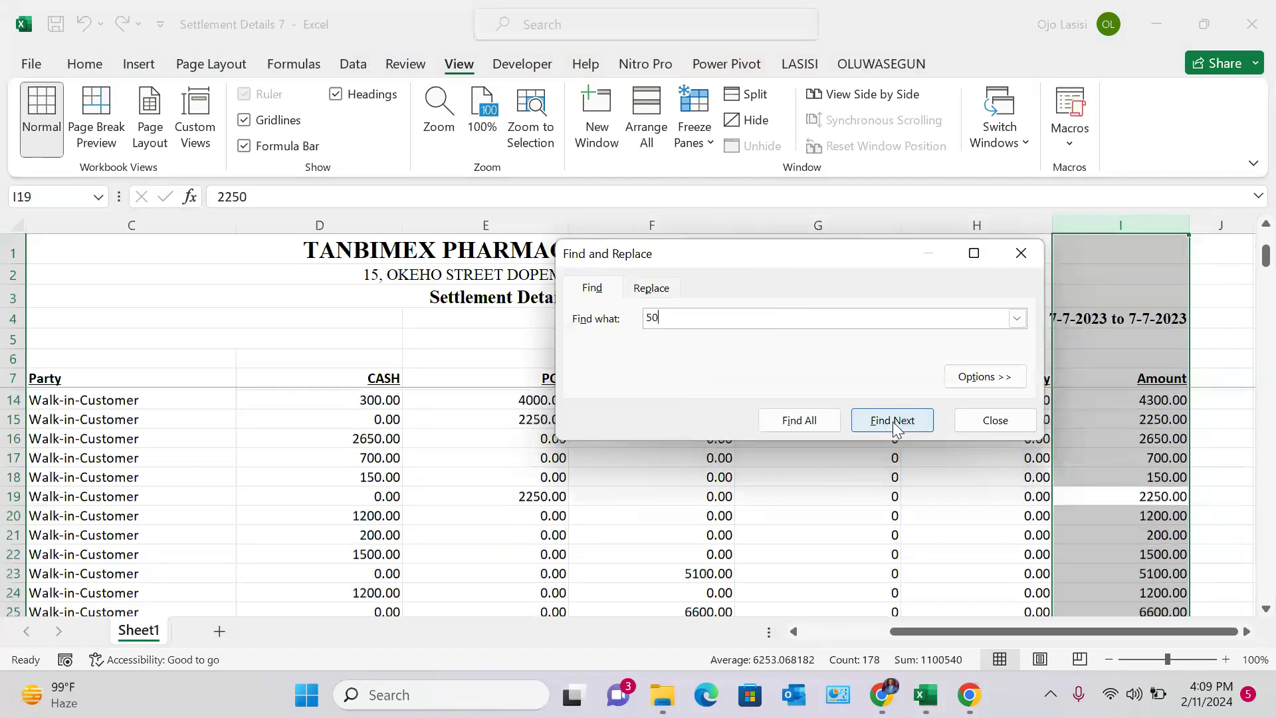
left_click(892, 421)
left_click(891, 421)
left_click(892, 421)
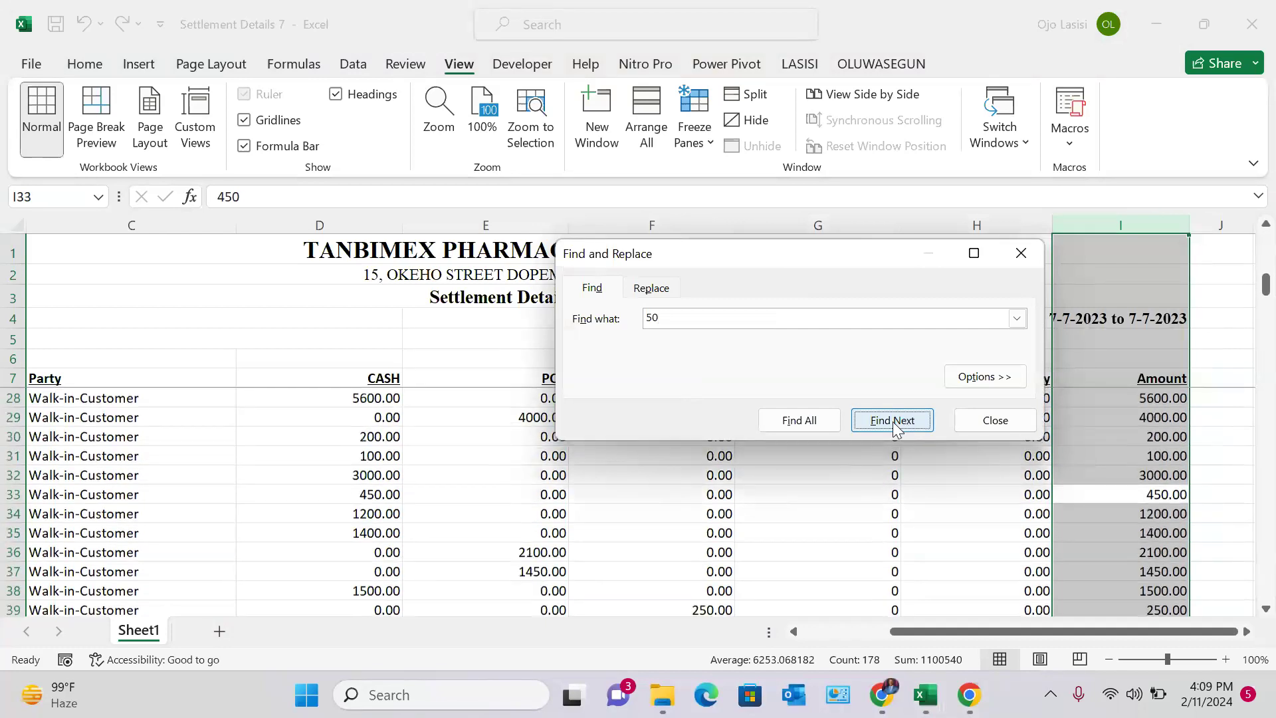
left_click(891, 421)
left_click(892, 422)
left_click(892, 422)
left_click(891, 421)
left_click(893, 420)
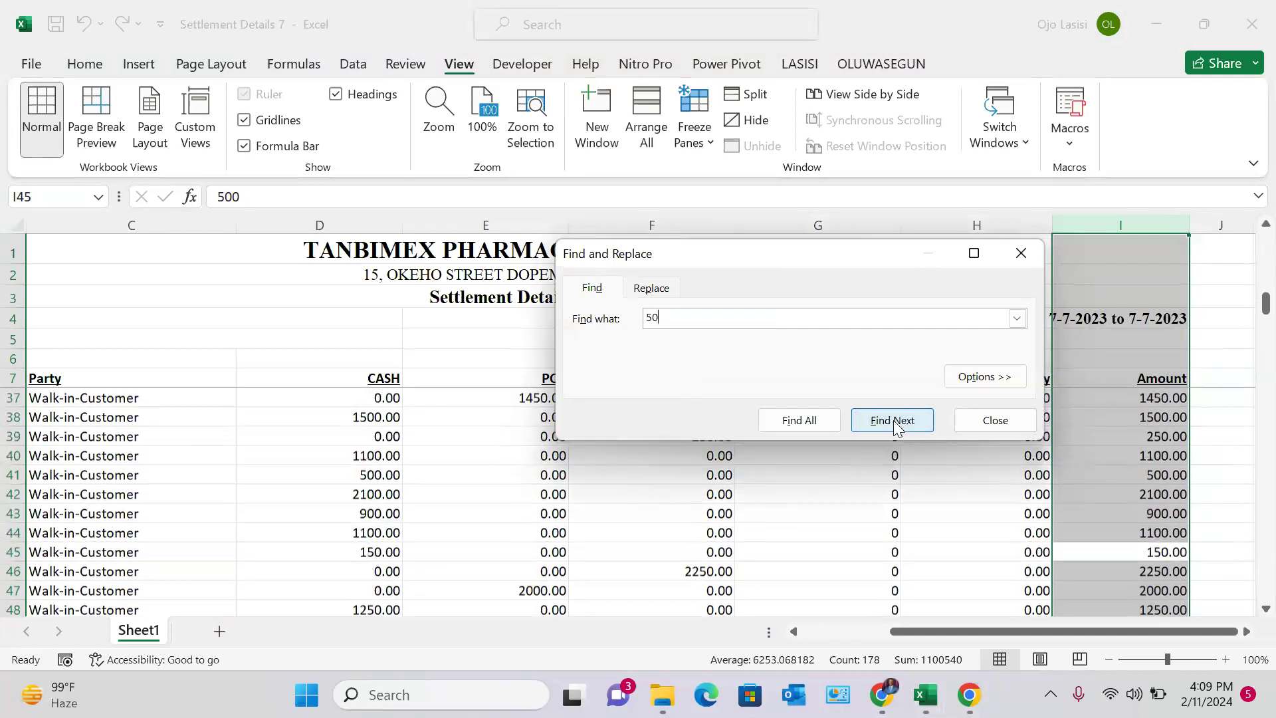
left_click(893, 420)
left_click(895, 418)
left_click(895, 419)
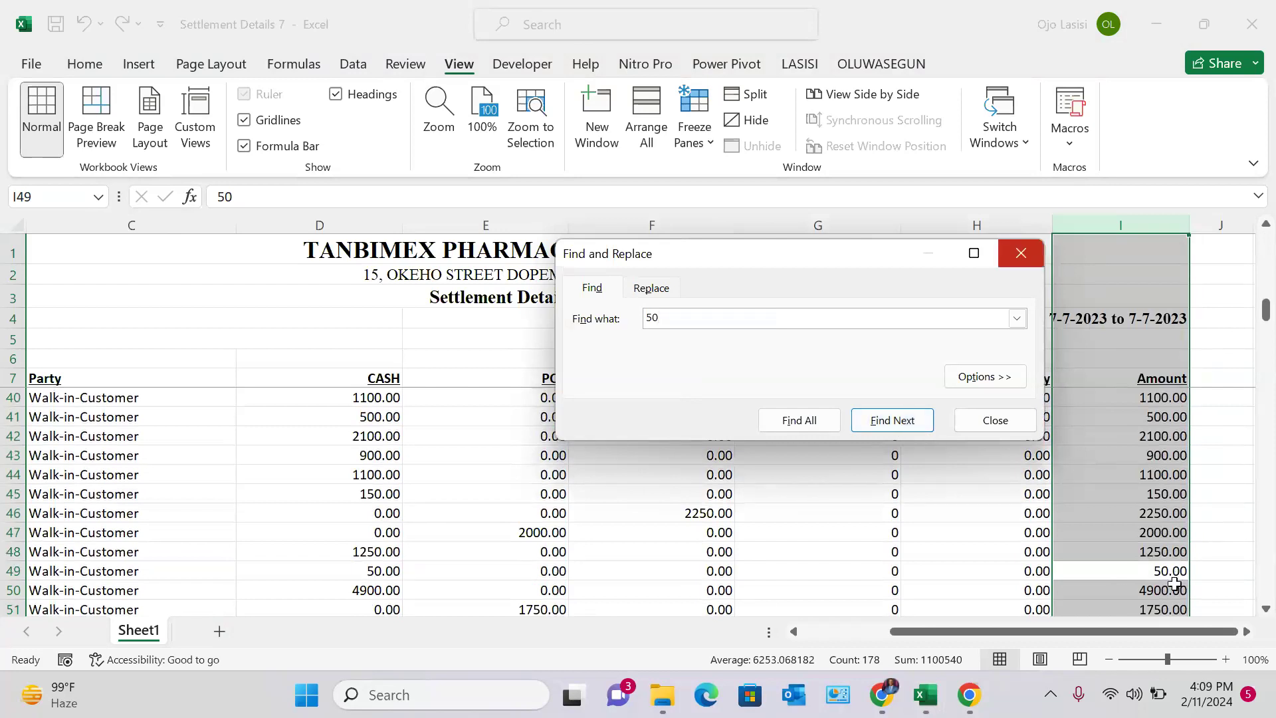
left_click(808, 427)
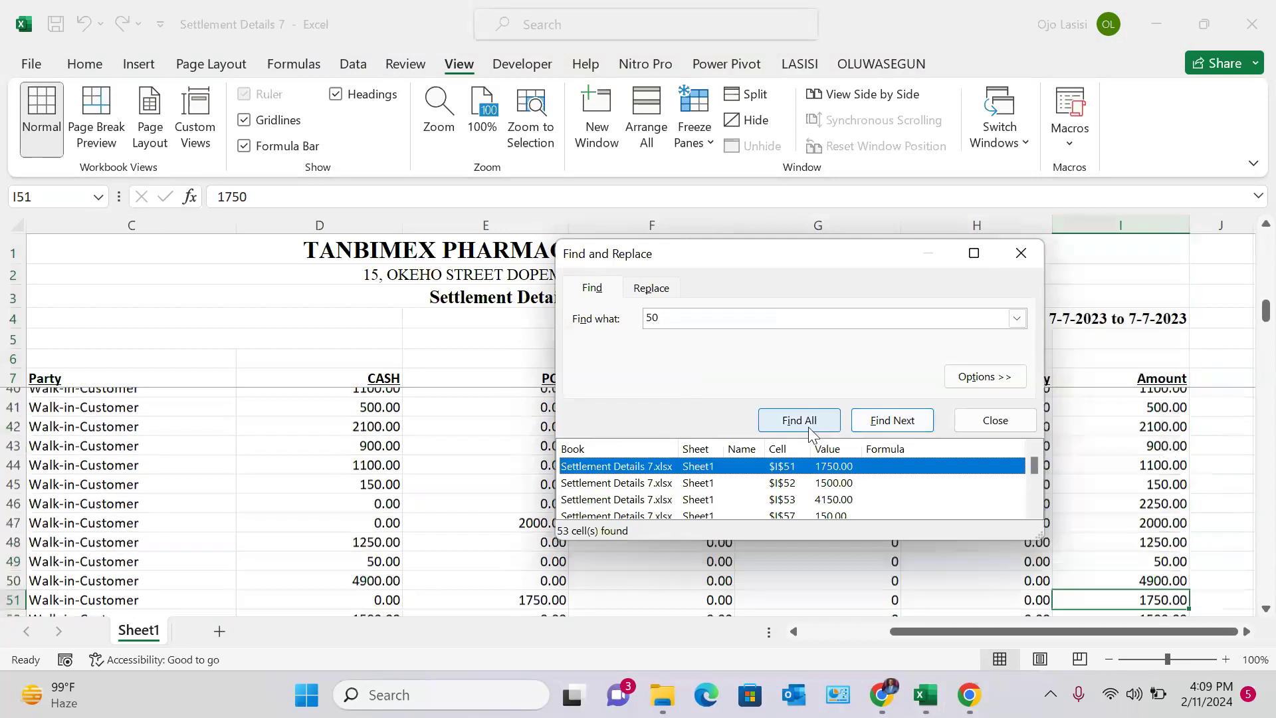
left_click(1030, 254)
Step: Compare the MIN and MAX formulas in the CASH and POS columns and read the error indicator on D184
left_click_drag(1263, 309, 1272, 594)
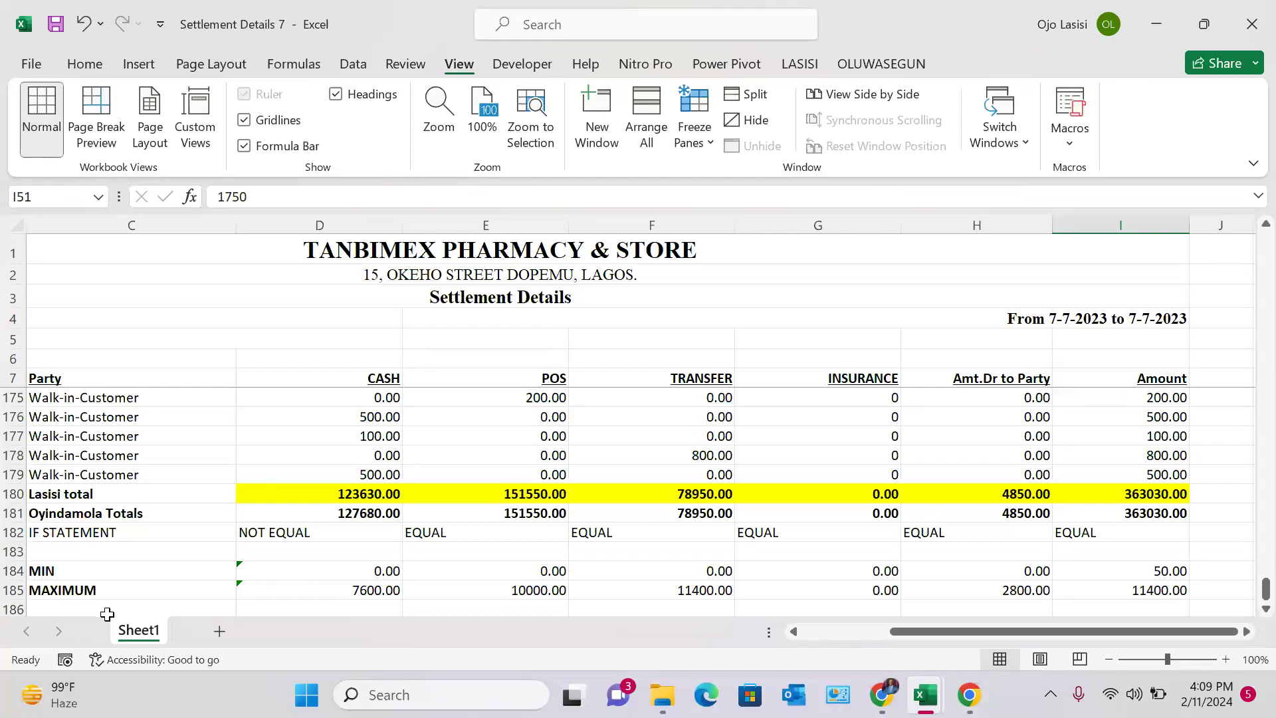
left_click(352, 574)
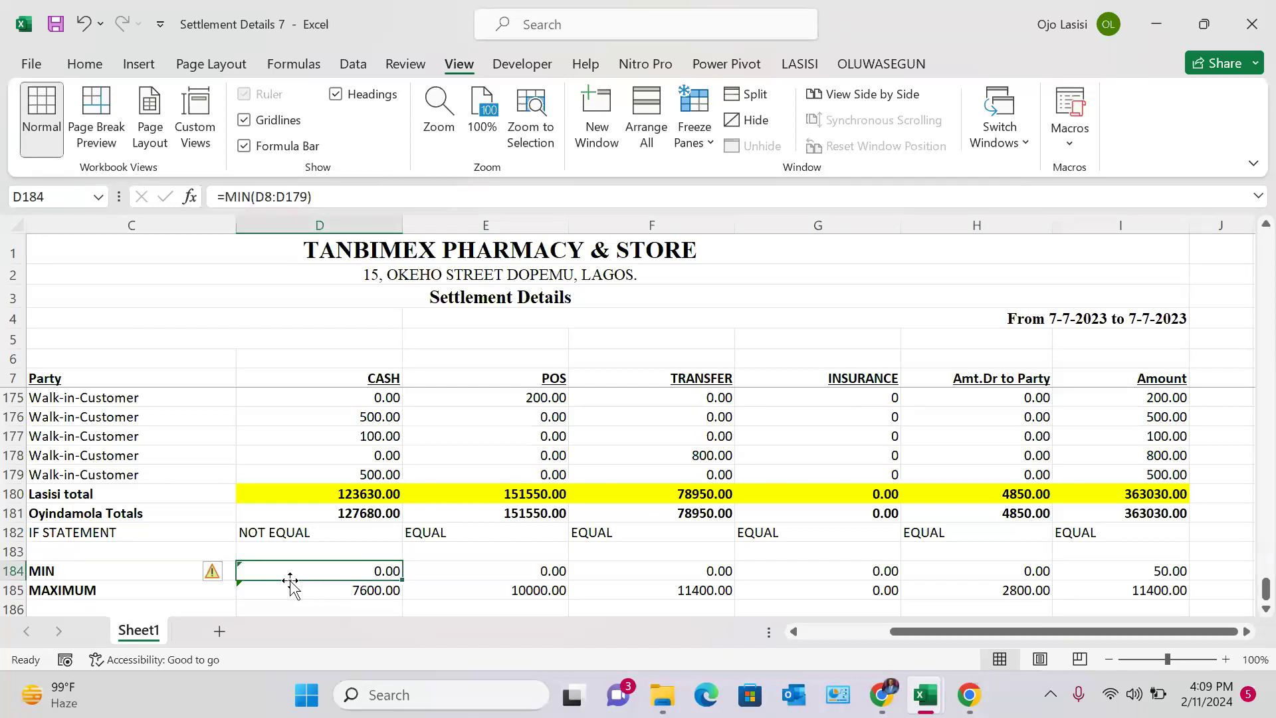
left_click(264, 588)
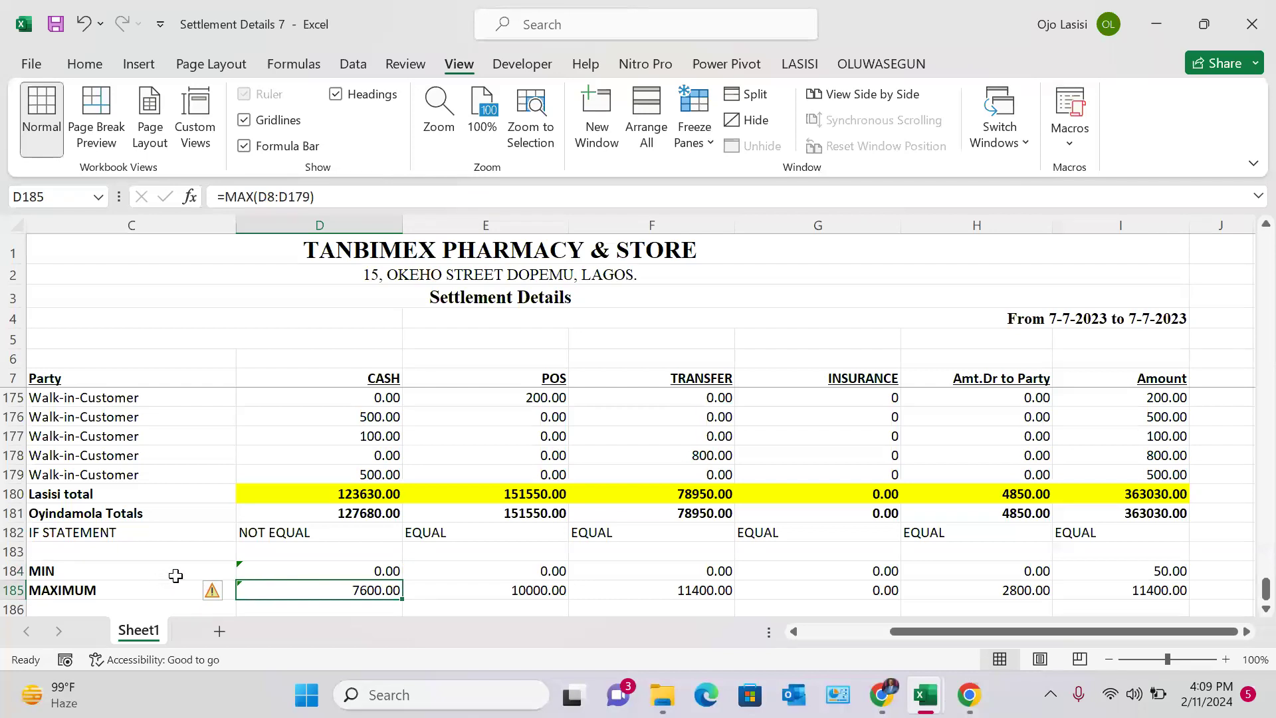
left_click(262, 569)
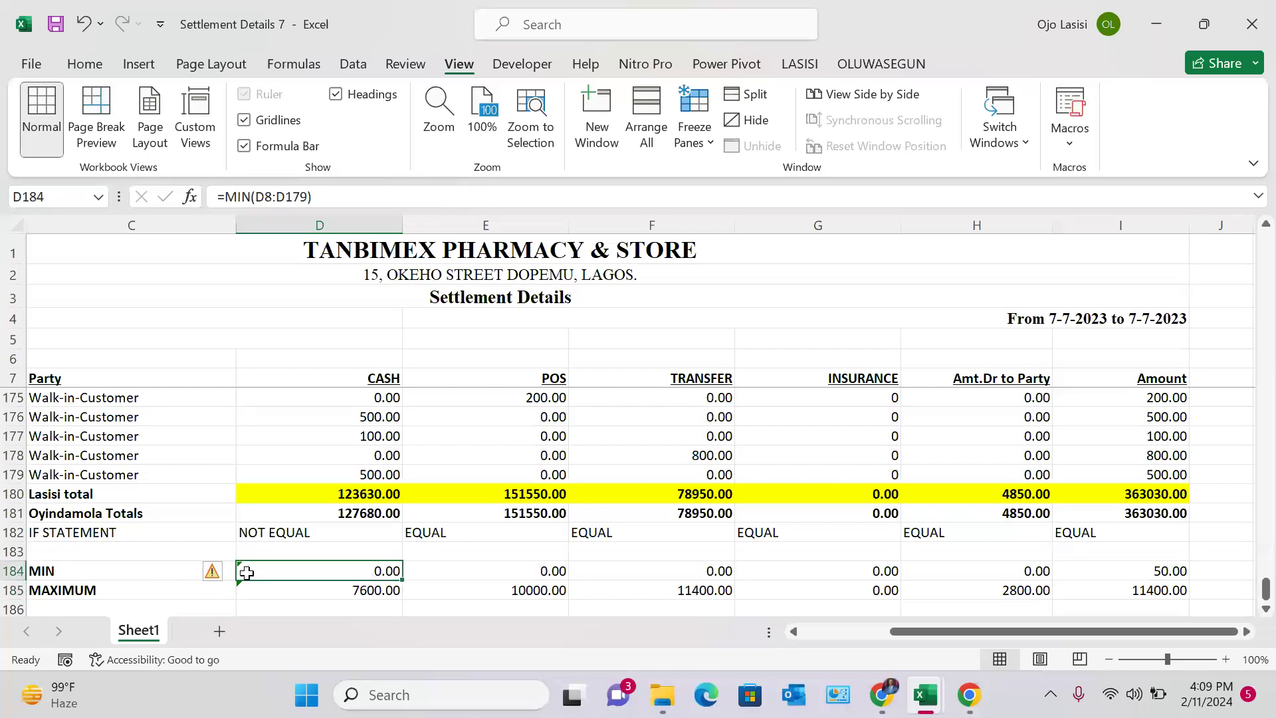
mouse_move(217, 569)
mouse_move(215, 570)
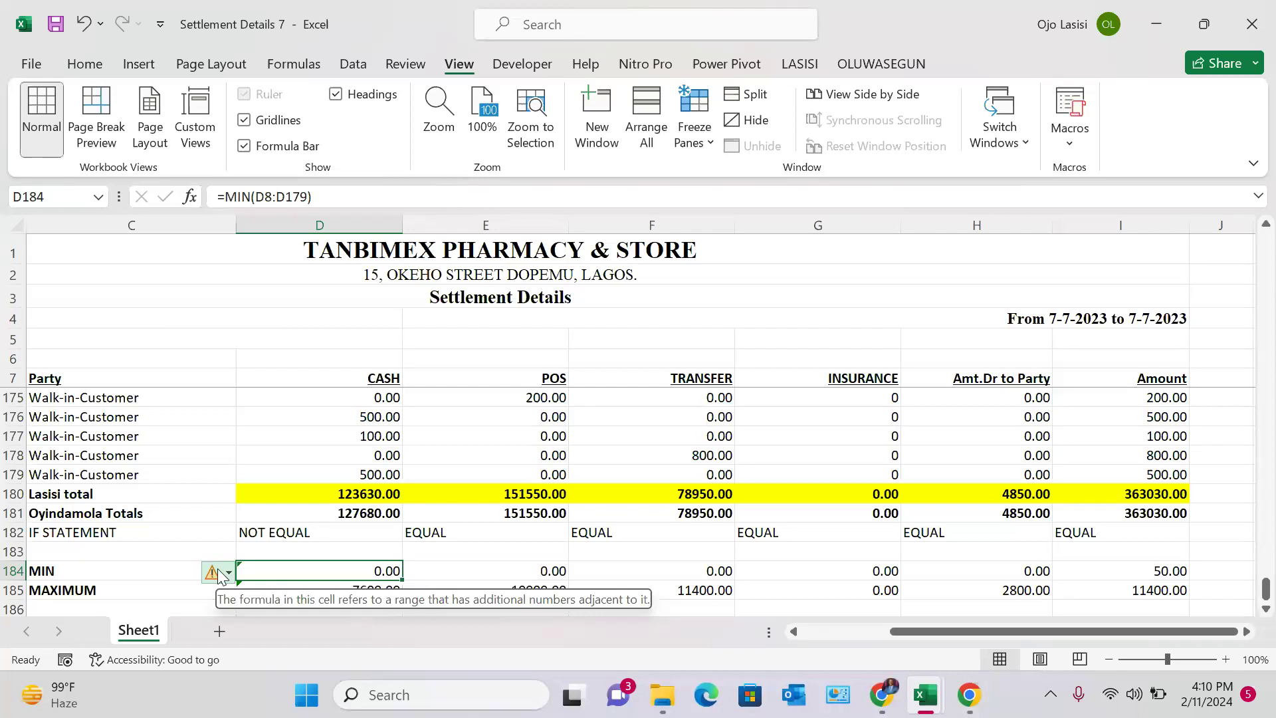
left_click(516, 572)
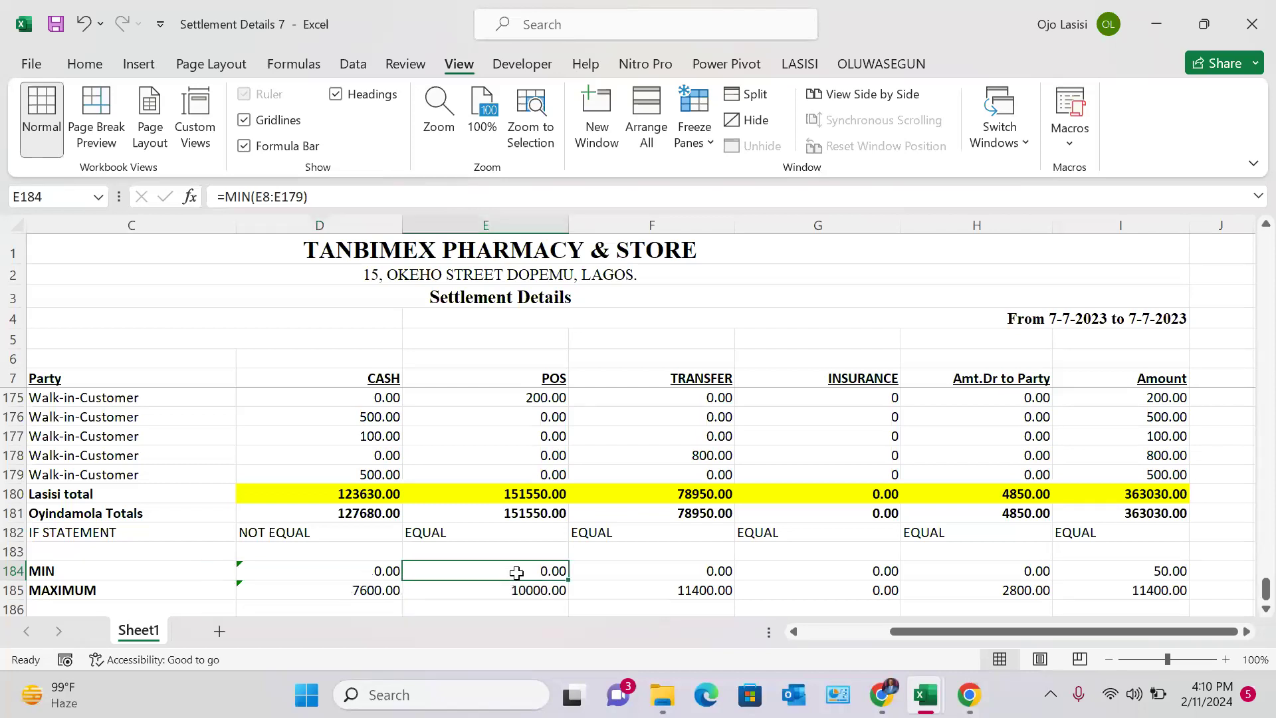
left_click(482, 589)
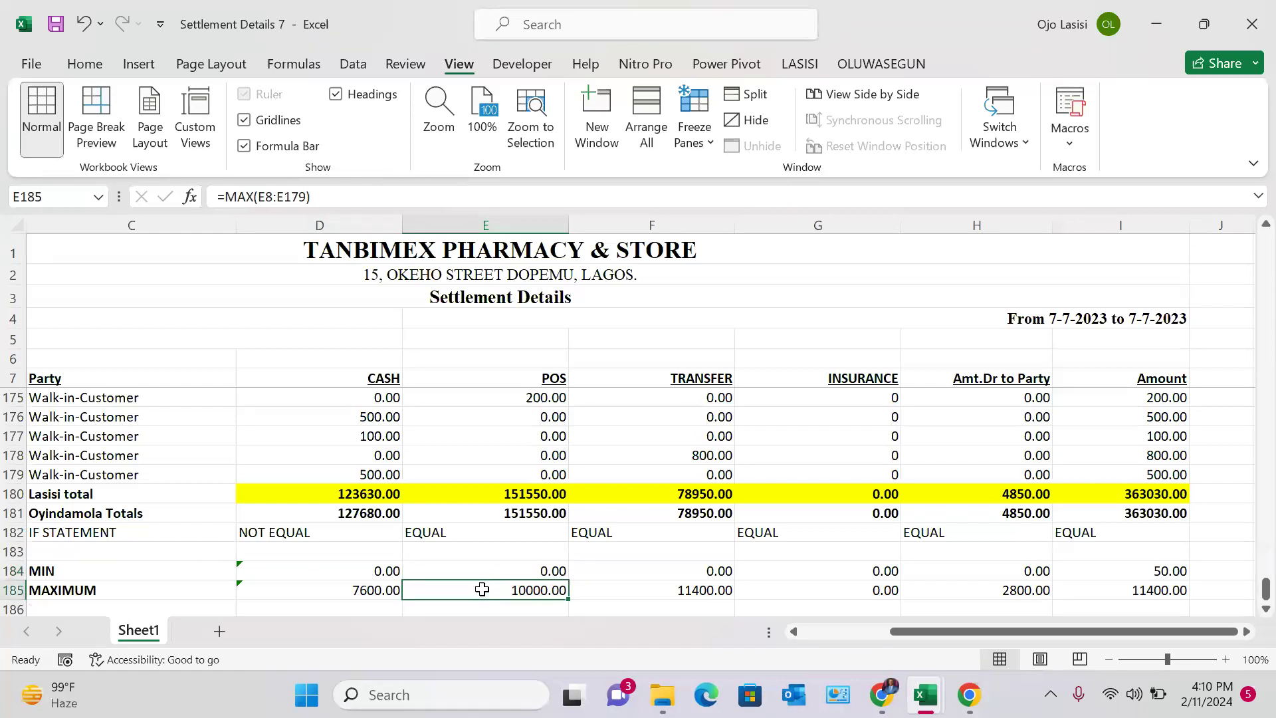
Step: Review the error-checking options for the MIN formula in D184 and examine the adjacent totals in D180:D181
left_click(369, 572)
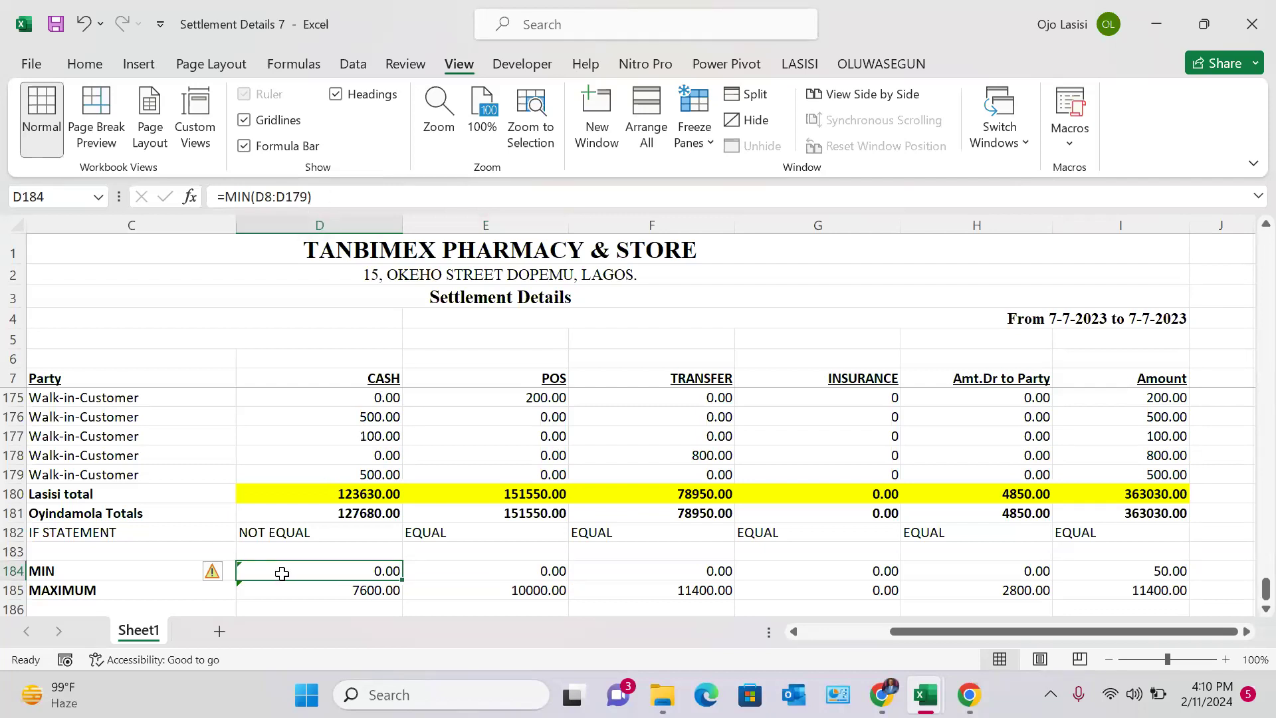
left_click(222, 571)
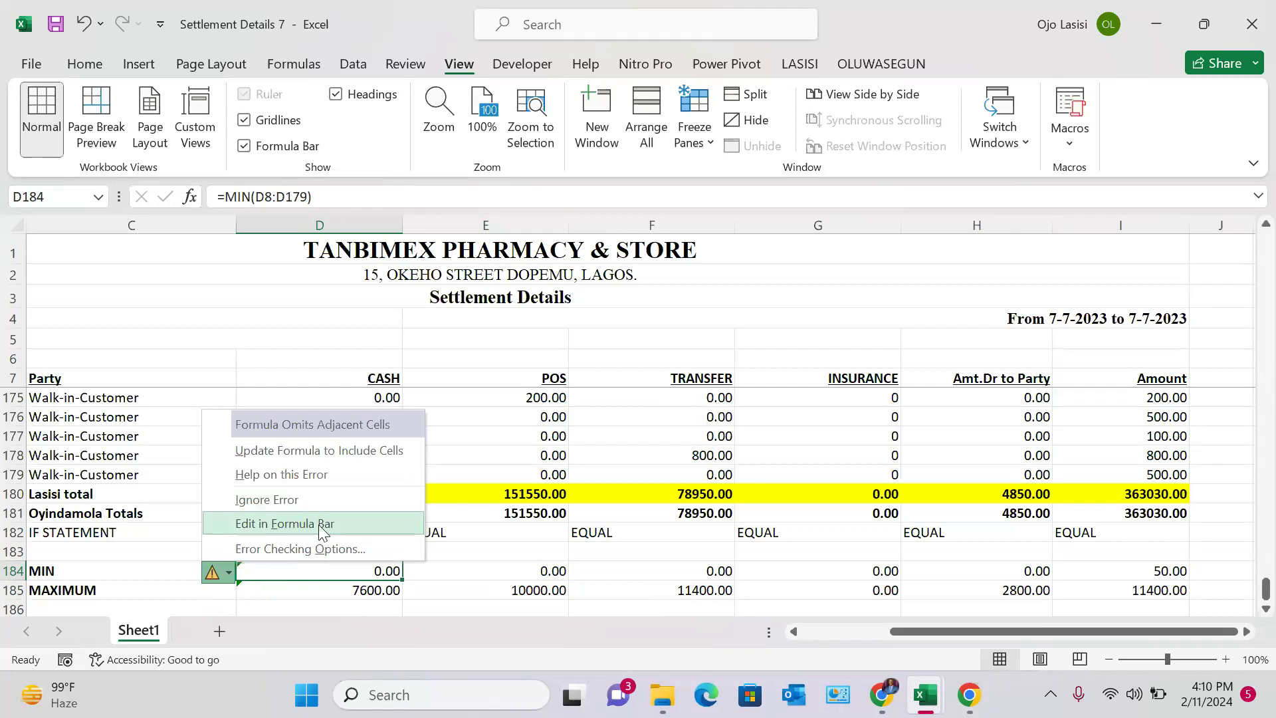
left_click(224, 585)
left_click(231, 566)
left_click(306, 563)
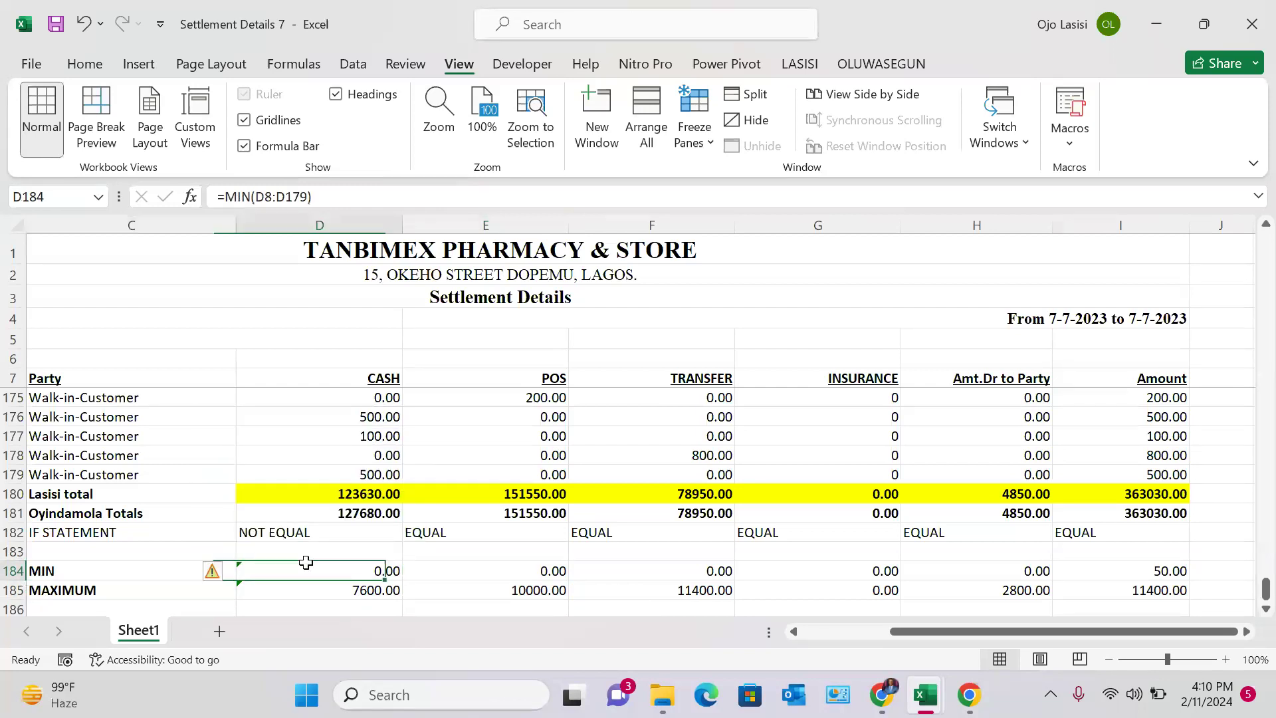
mouse_move(218, 570)
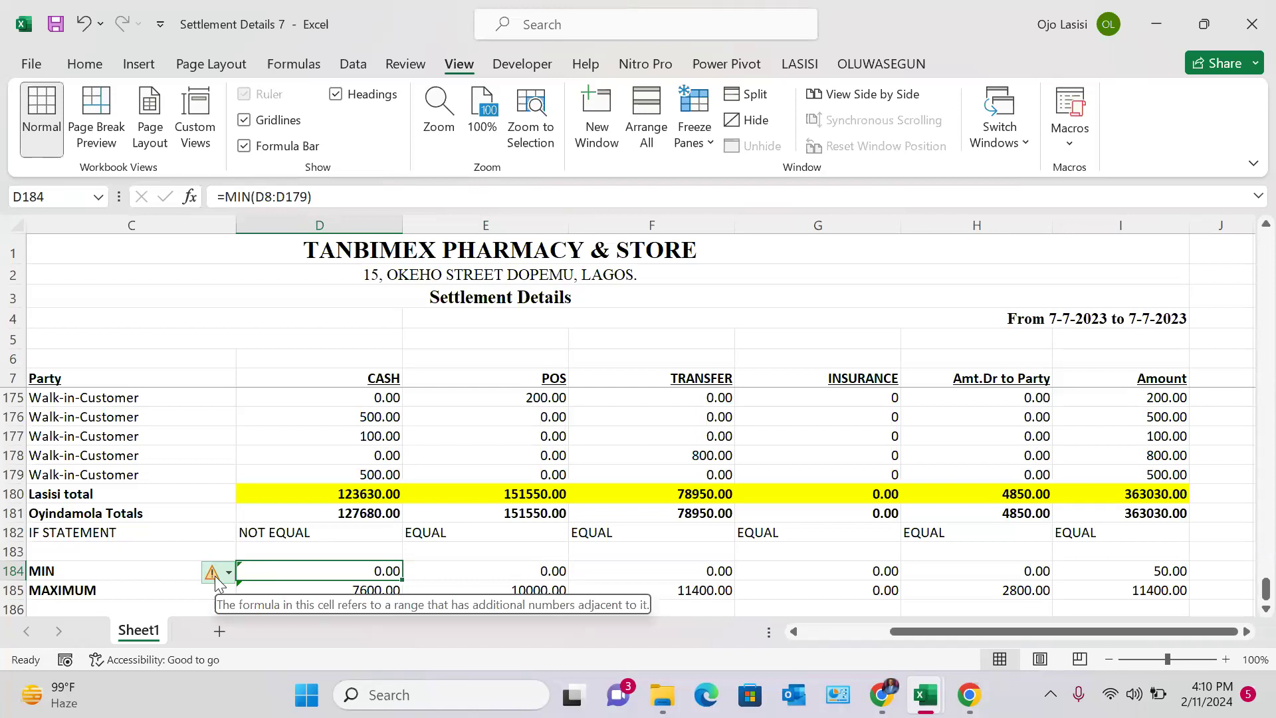
left_click(325, 495)
mouse_move(326, 498)
left_mouse_down()
mouse_move(342, 530)
mouse_move(352, 478)
mouse_move(357, 506)
mouse_move(302, 492)
mouse_move(322, 551)
mouse_move(329, 508)
left_mouse_up()
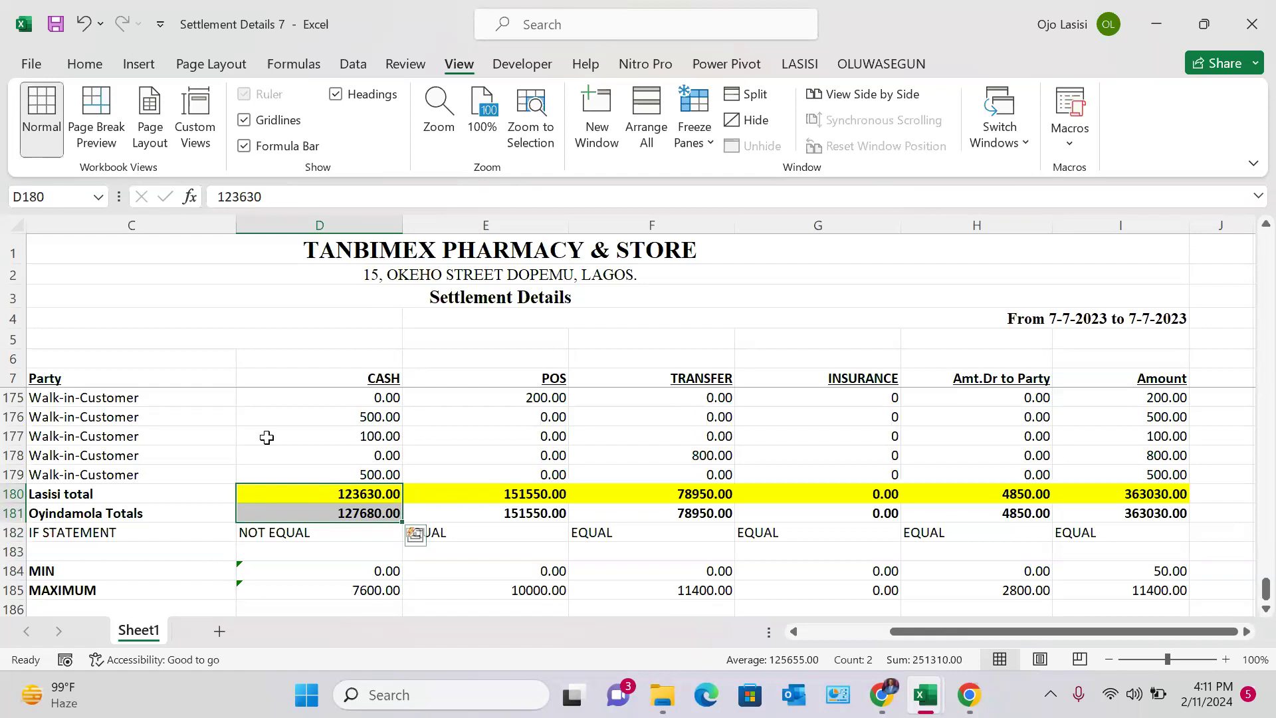
left_click(267, 436)
Step: Replace the CASH value of the Lasisi total in D180 with the formula =MIN(D8:D179)
left_click(309, 491)
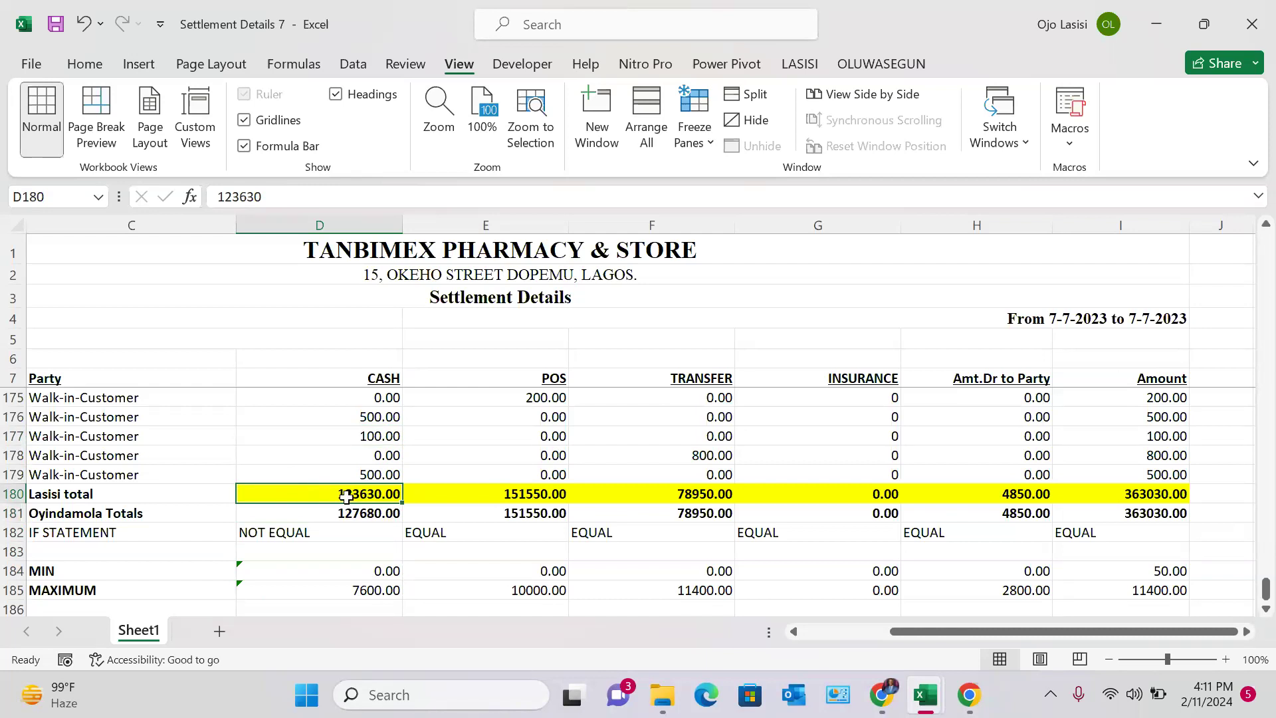
type("=MIN")
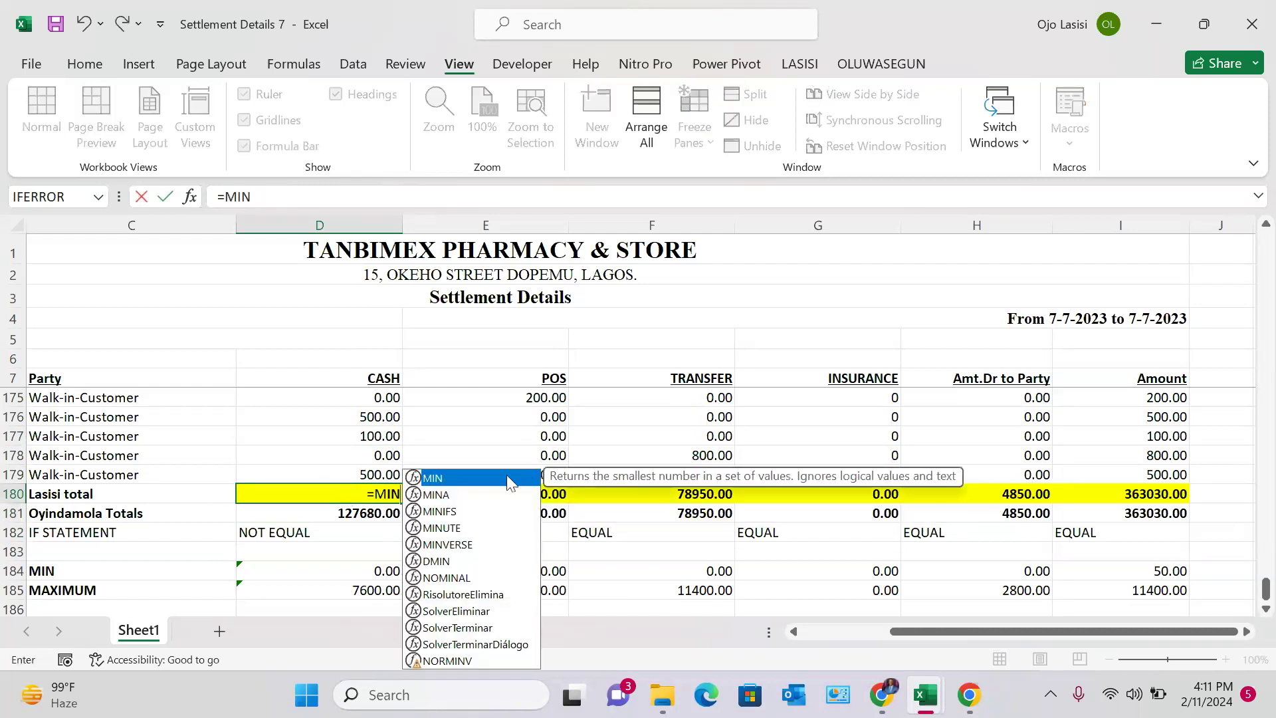
double_click(507, 477)
left_click_drag(357, 473, 351, 405)
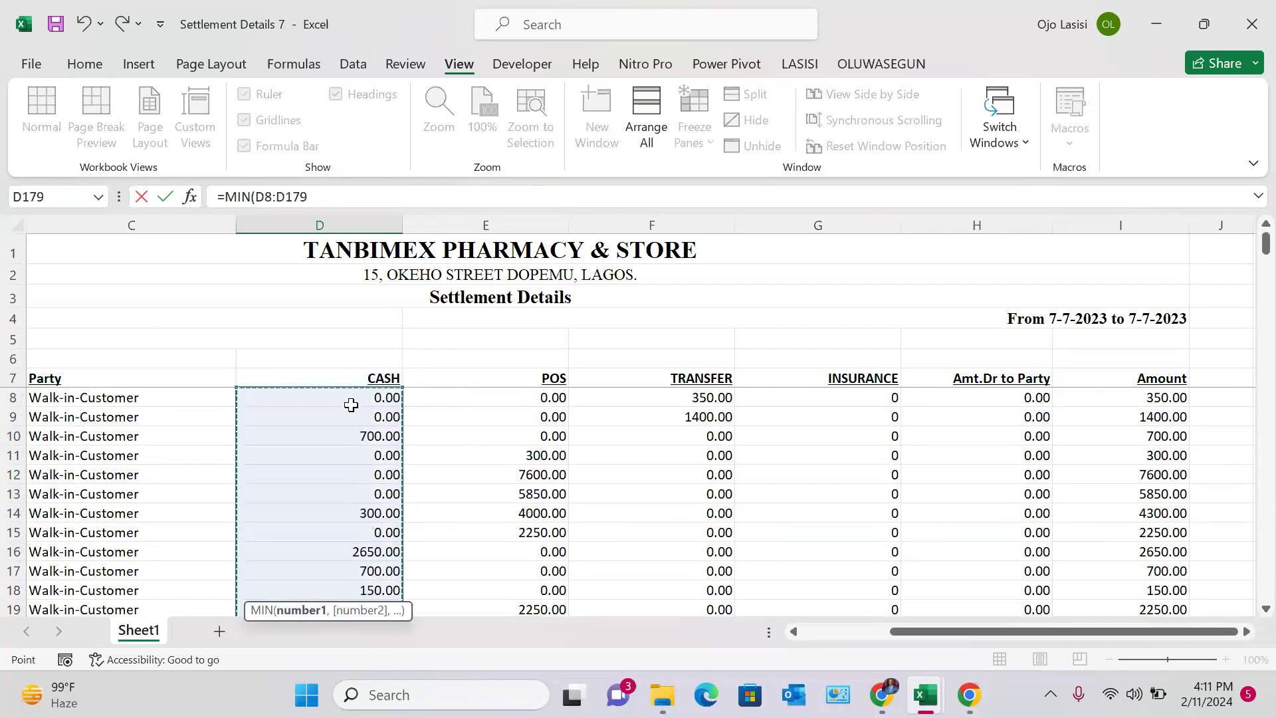
key("Return")
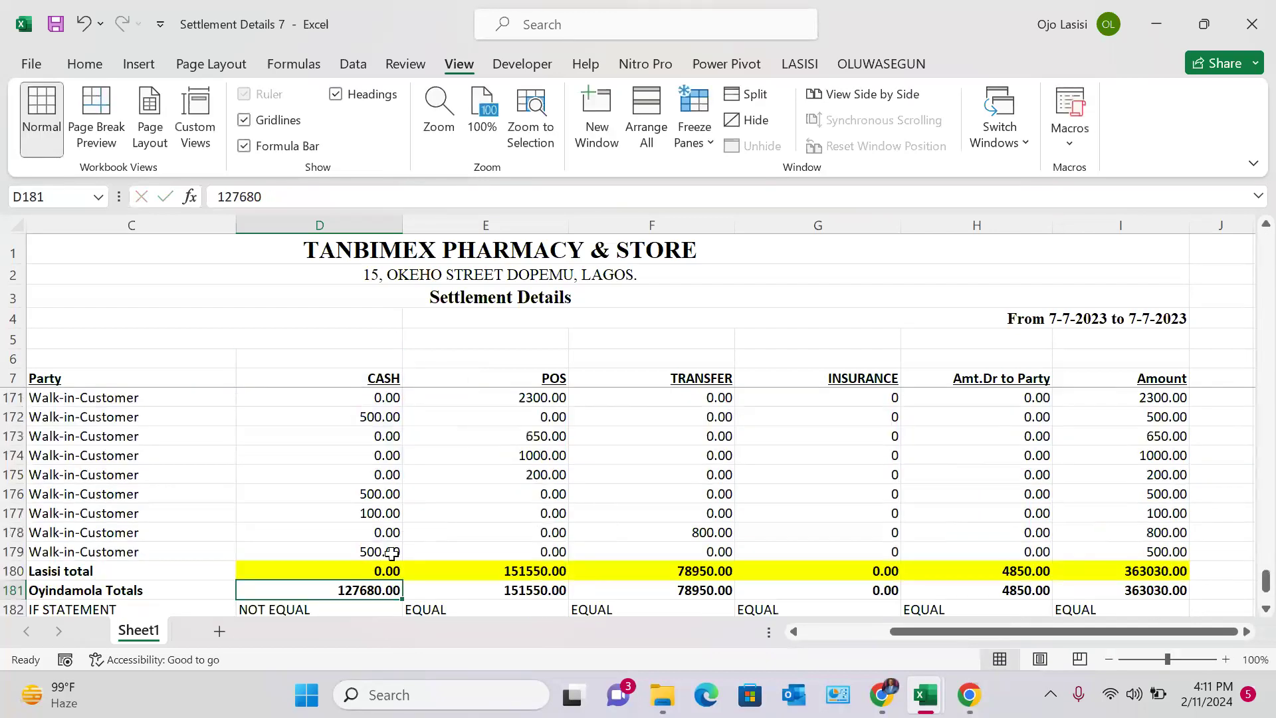
left_click(226, 552)
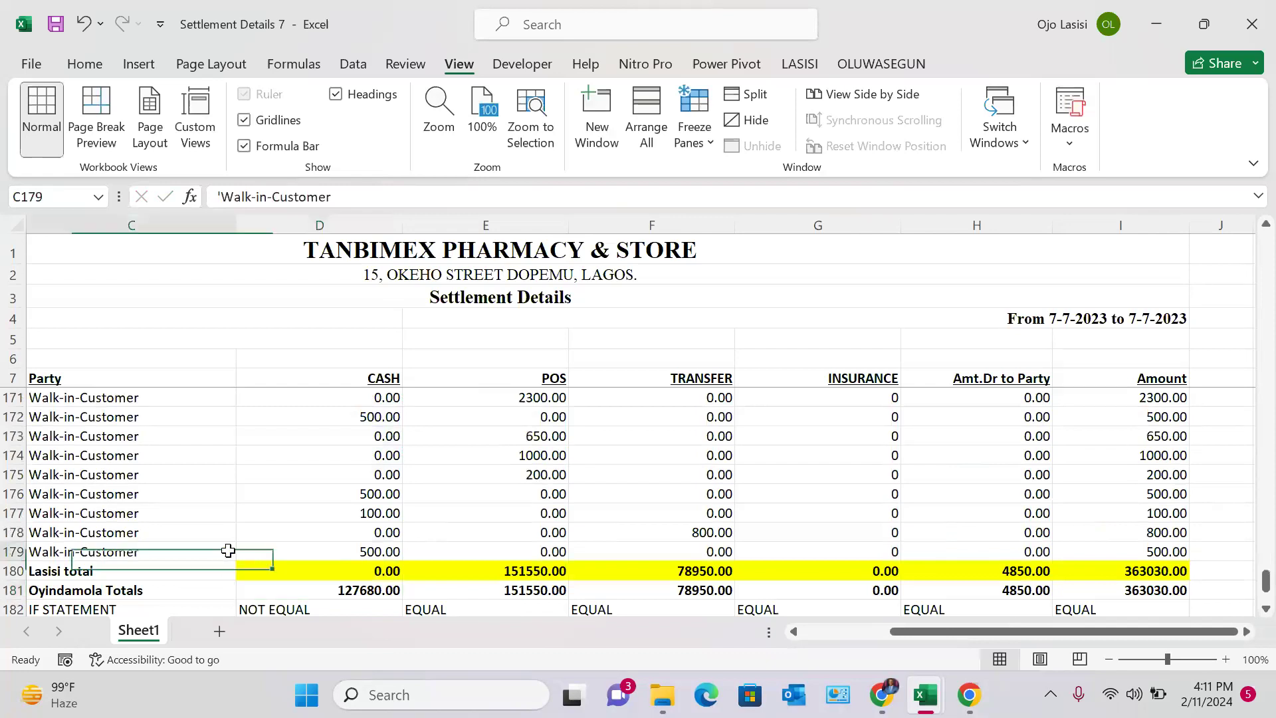
left_click(215, 575)
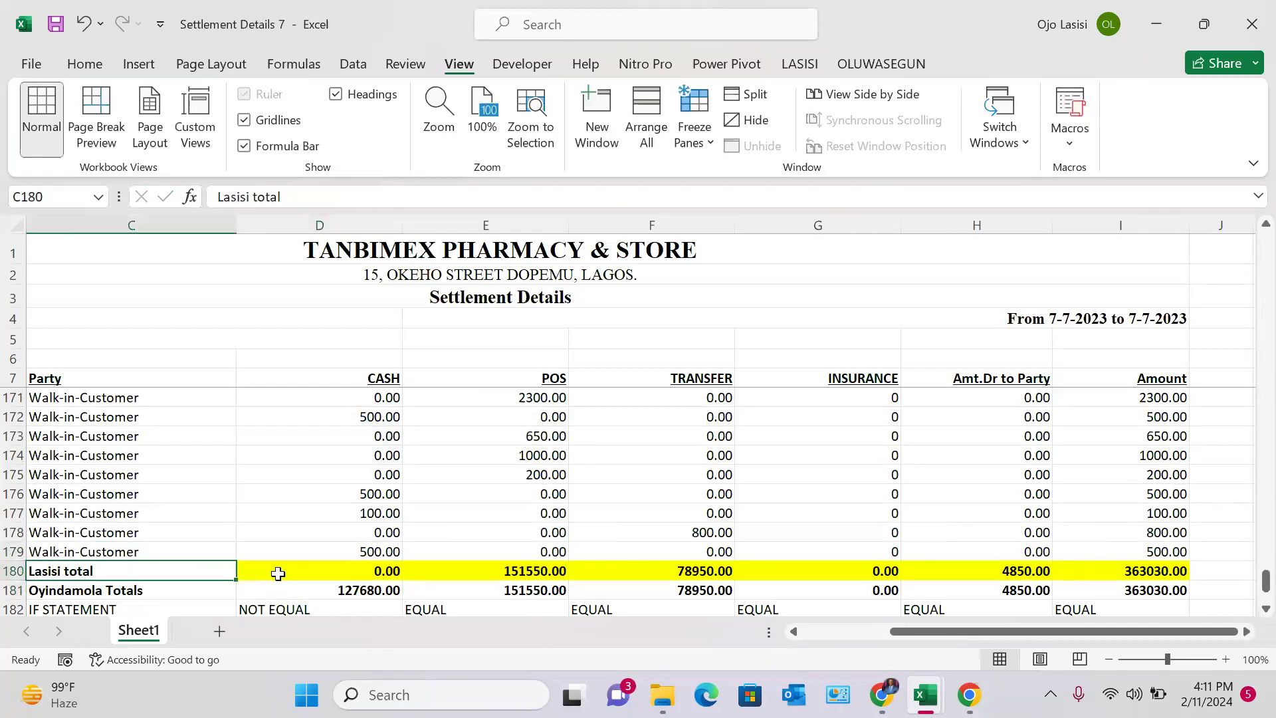
left_click(272, 571)
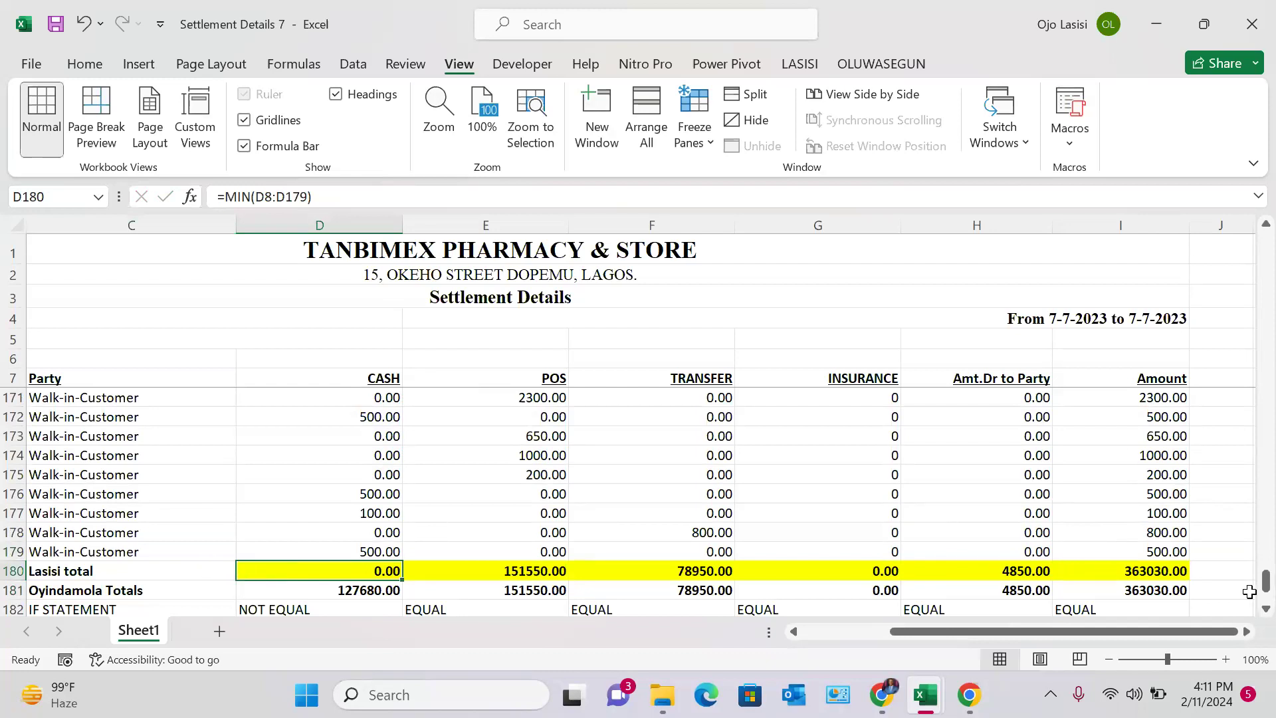
Step: Check the CASH column's MIN and MAXIMUM cells for error flags and compare them with D180:D181
scroll(1266, 584, "down", 2)
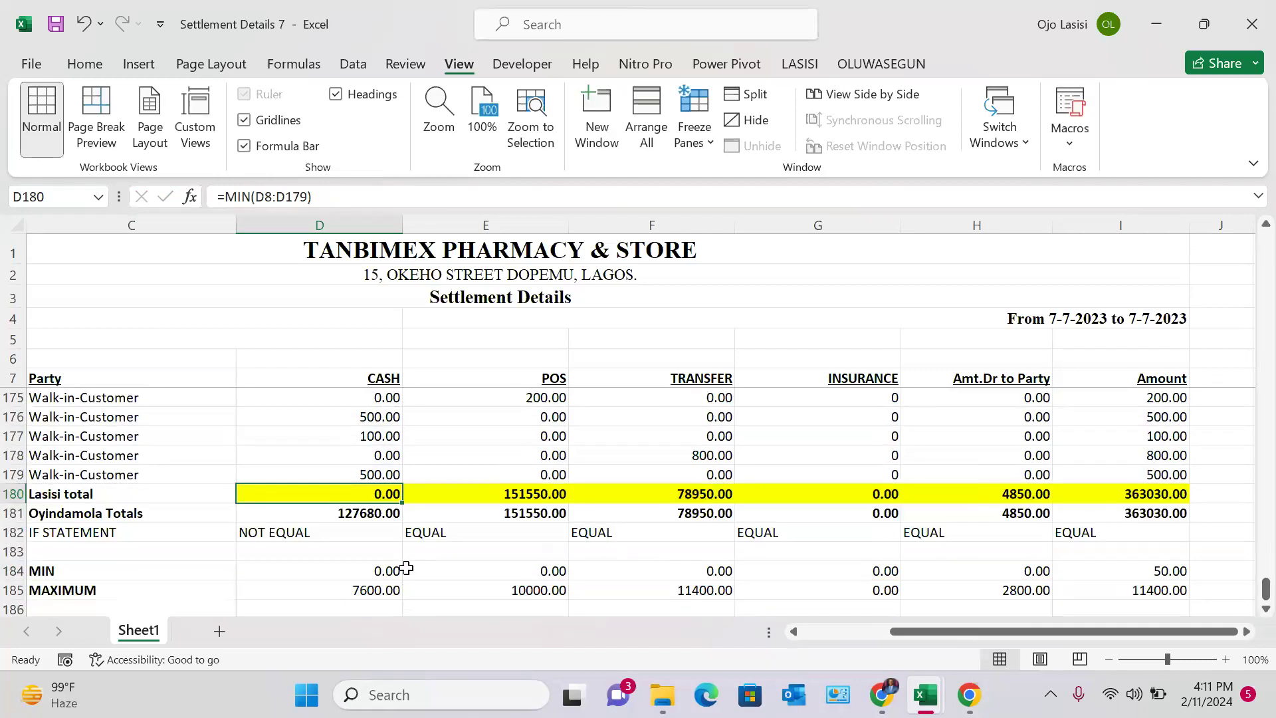
left_click_drag(411, 566, 372, 571)
left_click(339, 585)
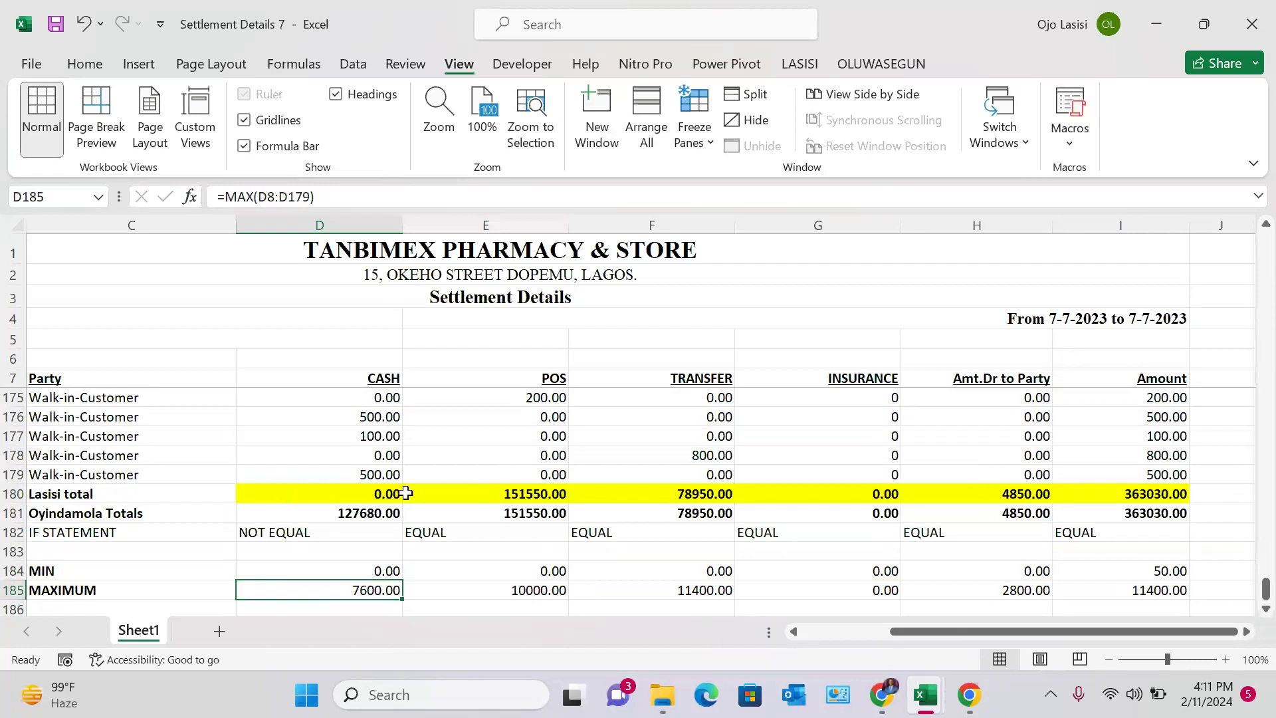
left_click_drag(323, 496, 328, 513)
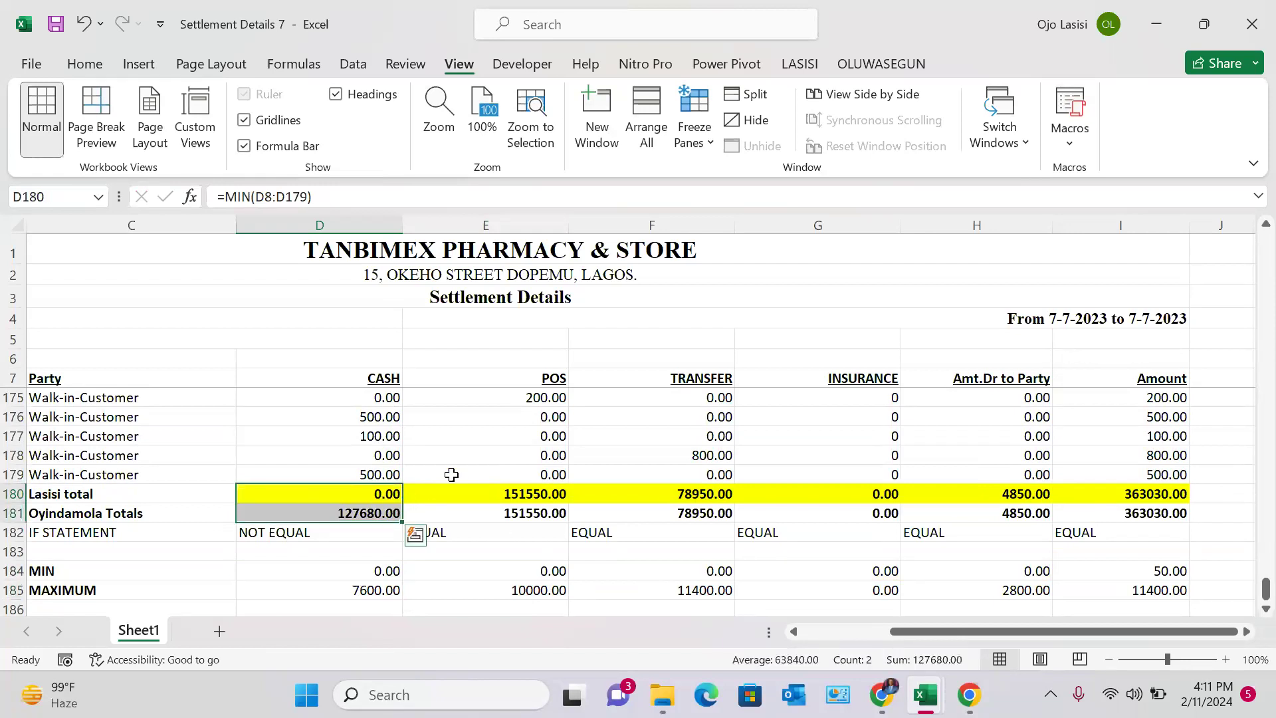
Step: Undo the MIN formula entry in D180 and recheck the error indicator on D184
key("ctrl+z")
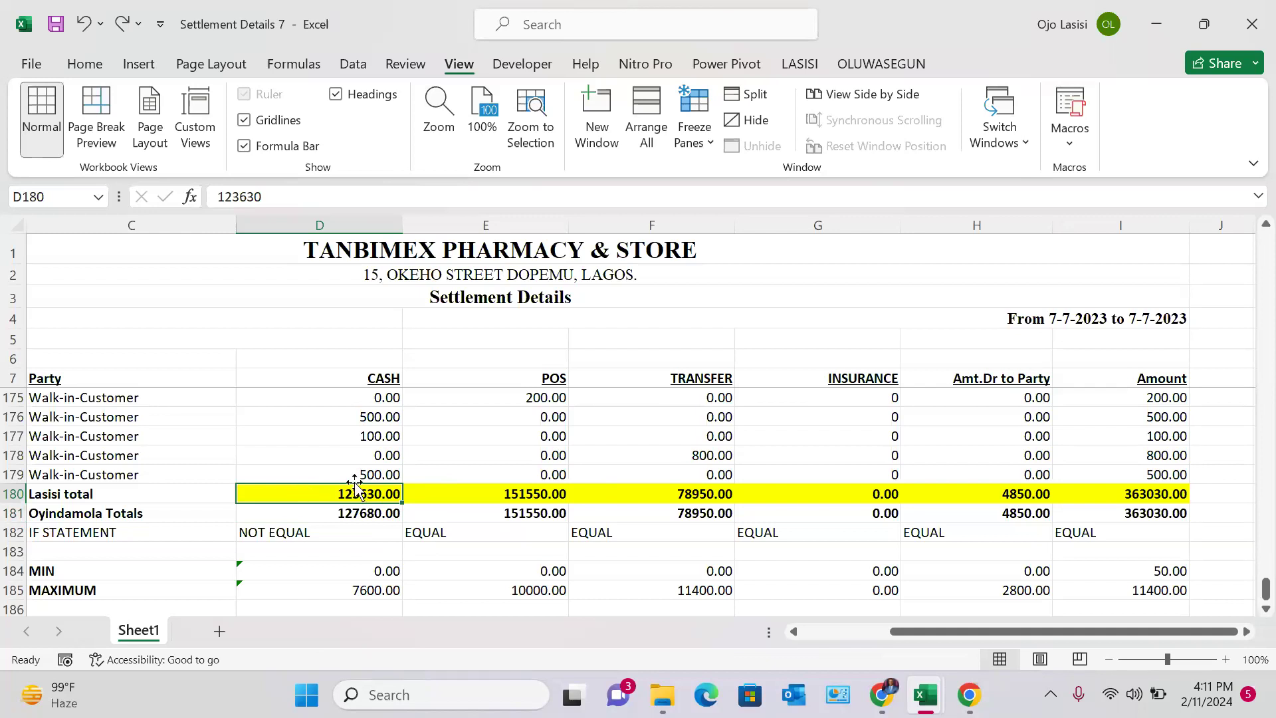
left_click_drag(324, 501, 337, 521)
left_click(319, 571)
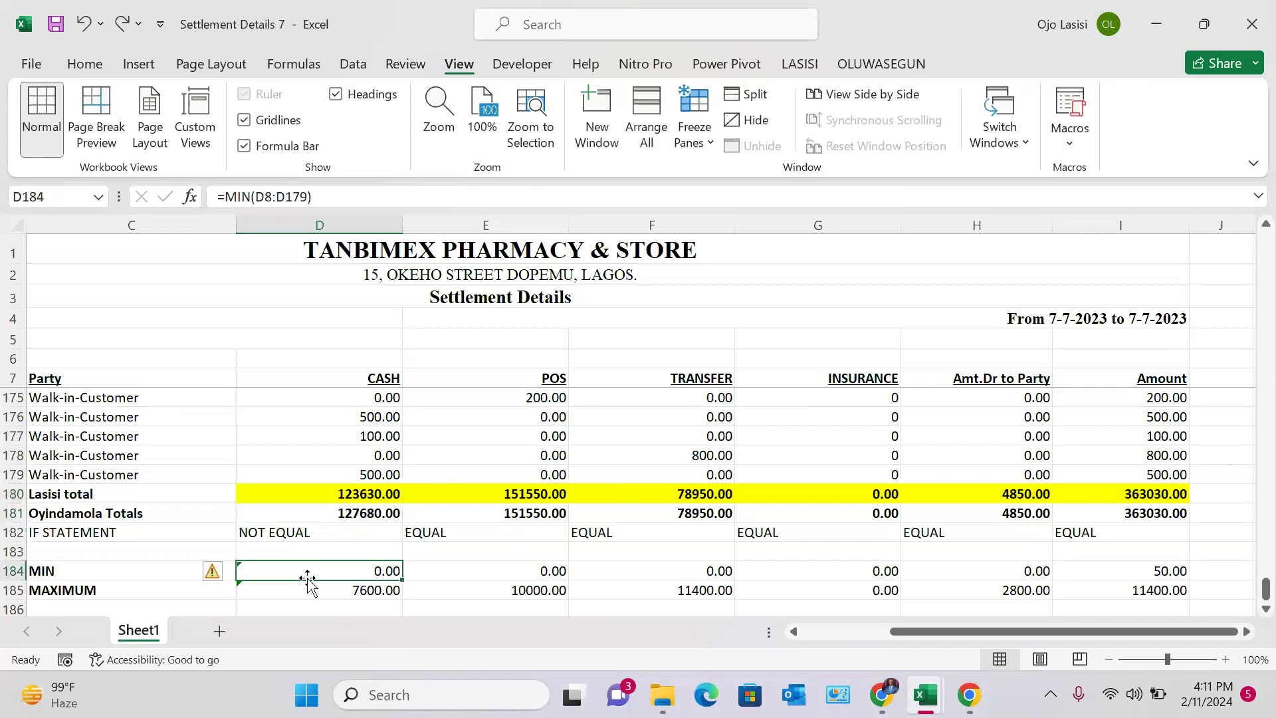
Step: Ignore the adjacent-cells error on the CASH column's MIN formula in D184 and MAX formula in D185
left_click(217, 572)
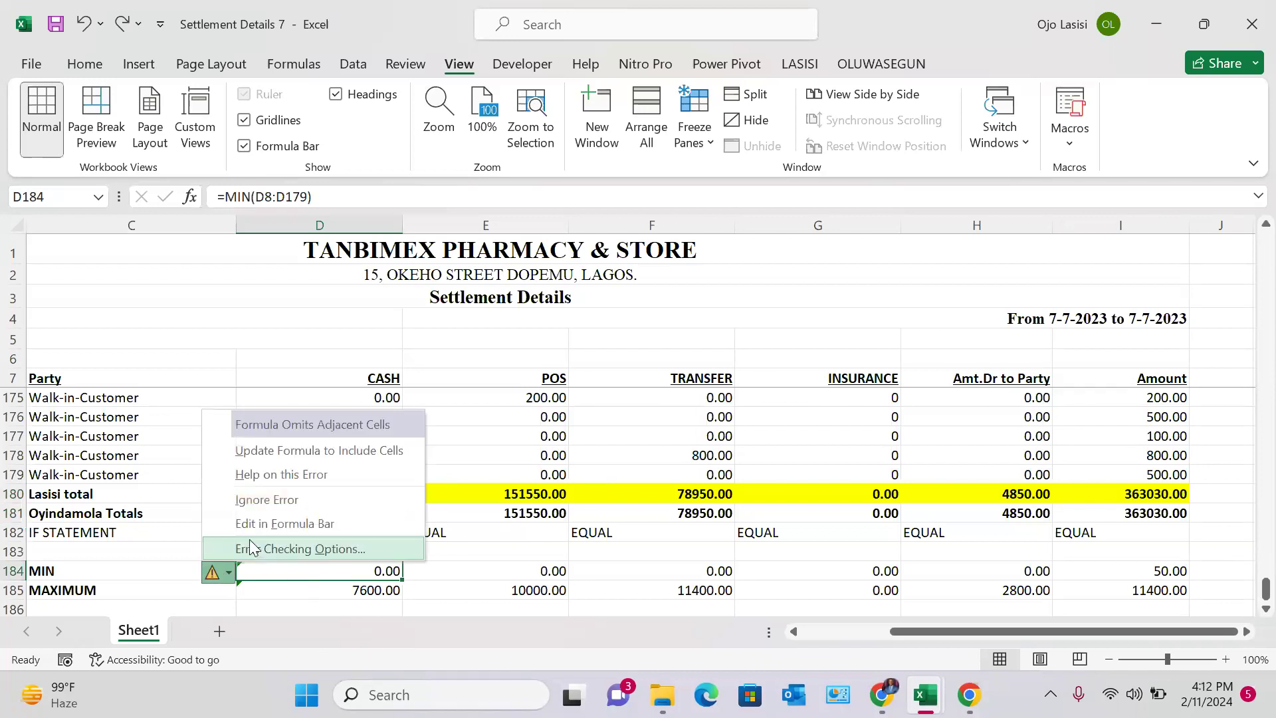
left_click(315, 502)
left_click(225, 590)
left_click(293, 590)
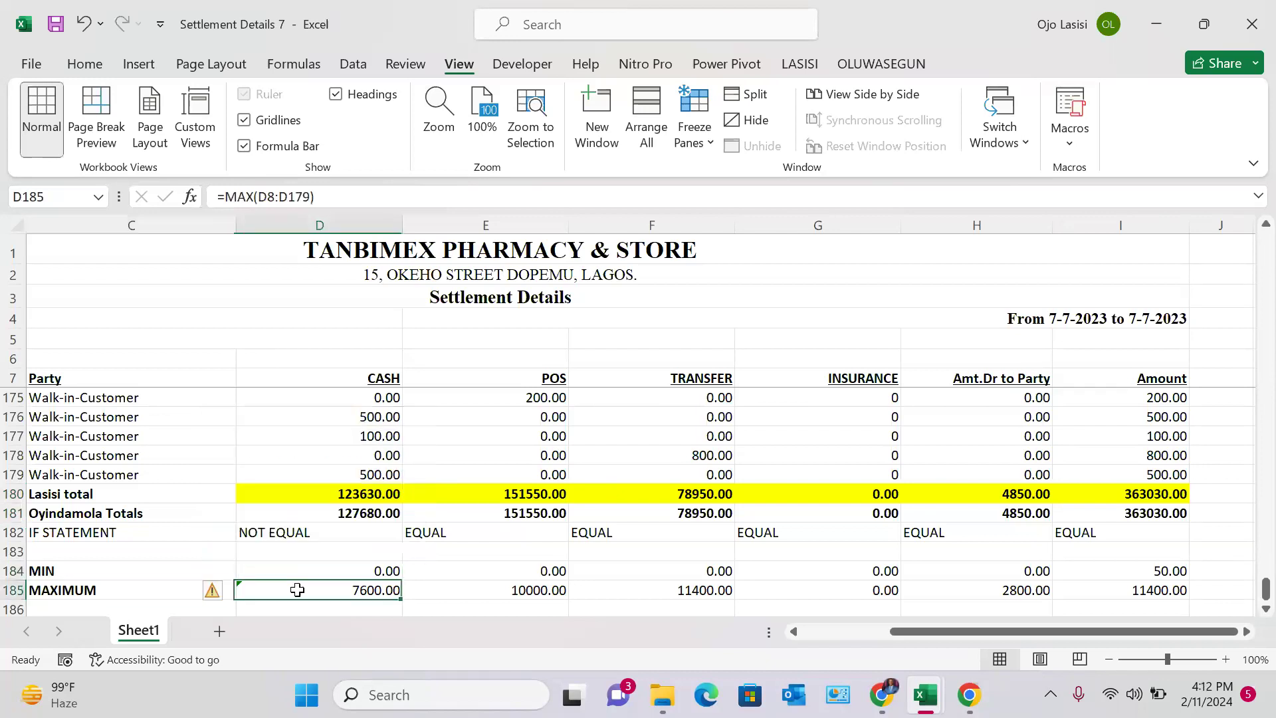
left_click(217, 591)
left_click(286, 520)
left_click(665, 543)
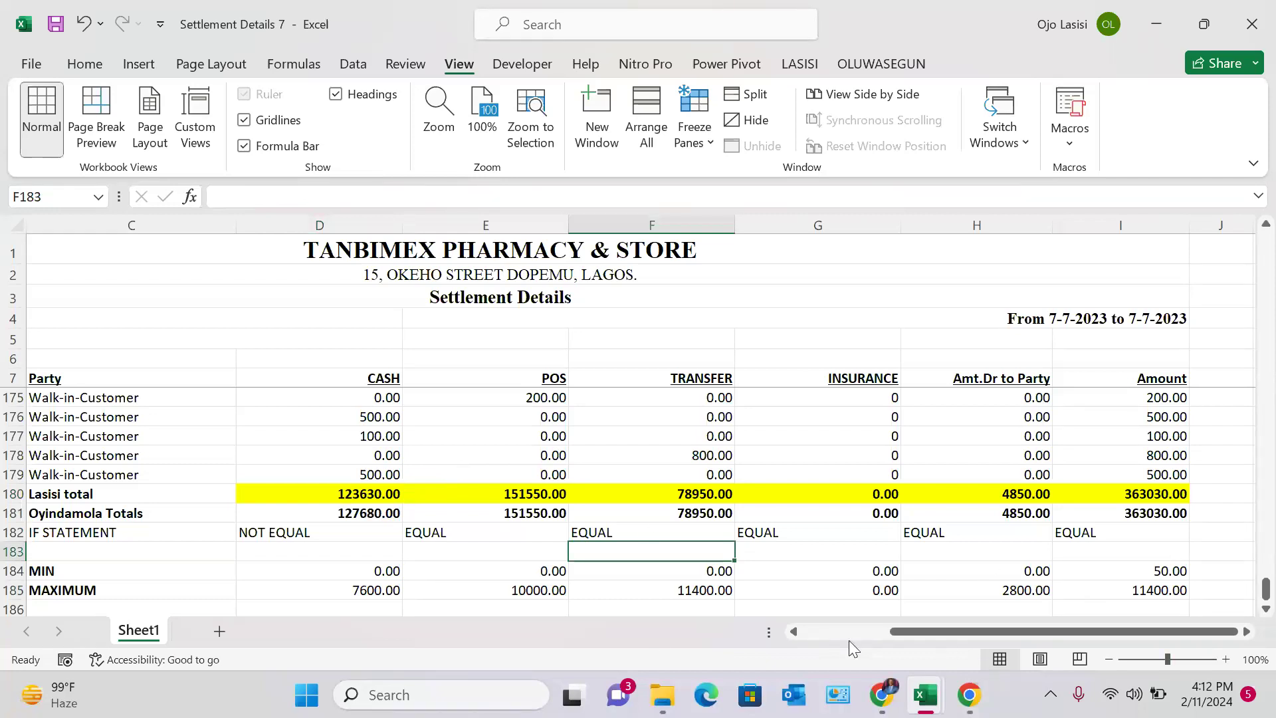
Step: Add a new worksheet and enter HEADING in each of the cells E1 to E4
left_click_drag(916, 630, 1129, 631)
left_click(221, 638)
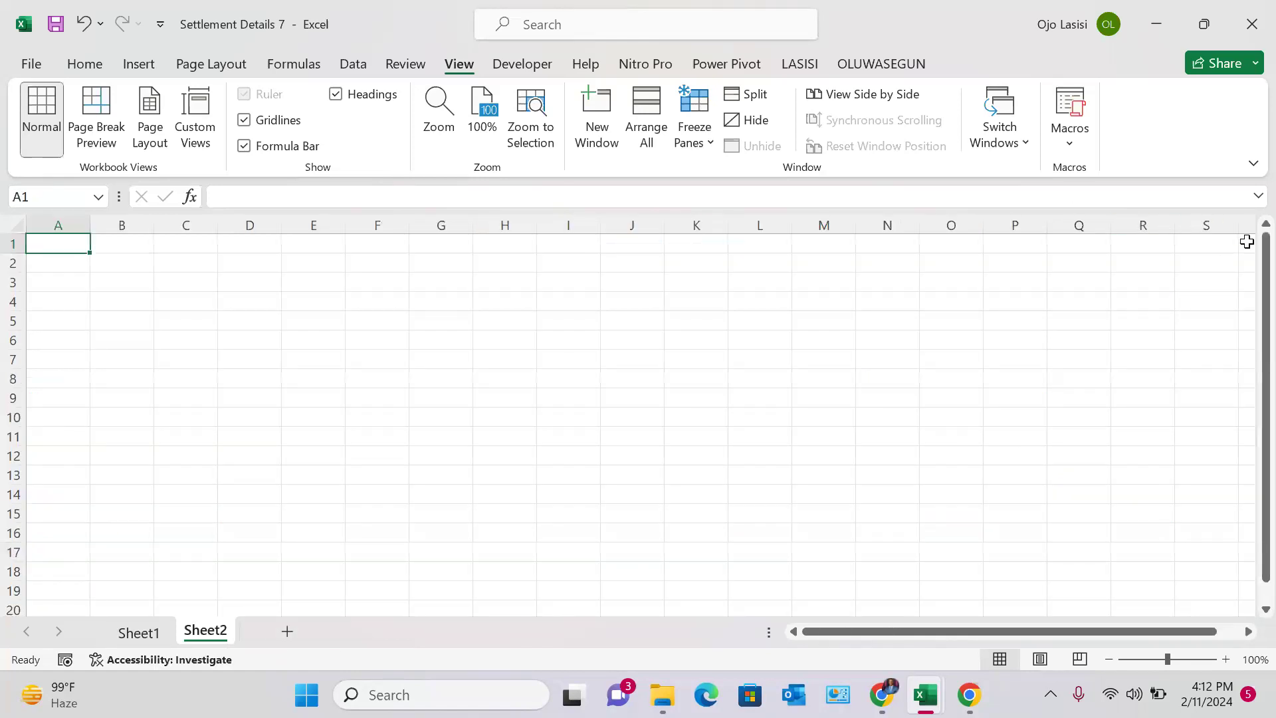
left_click(326, 245)
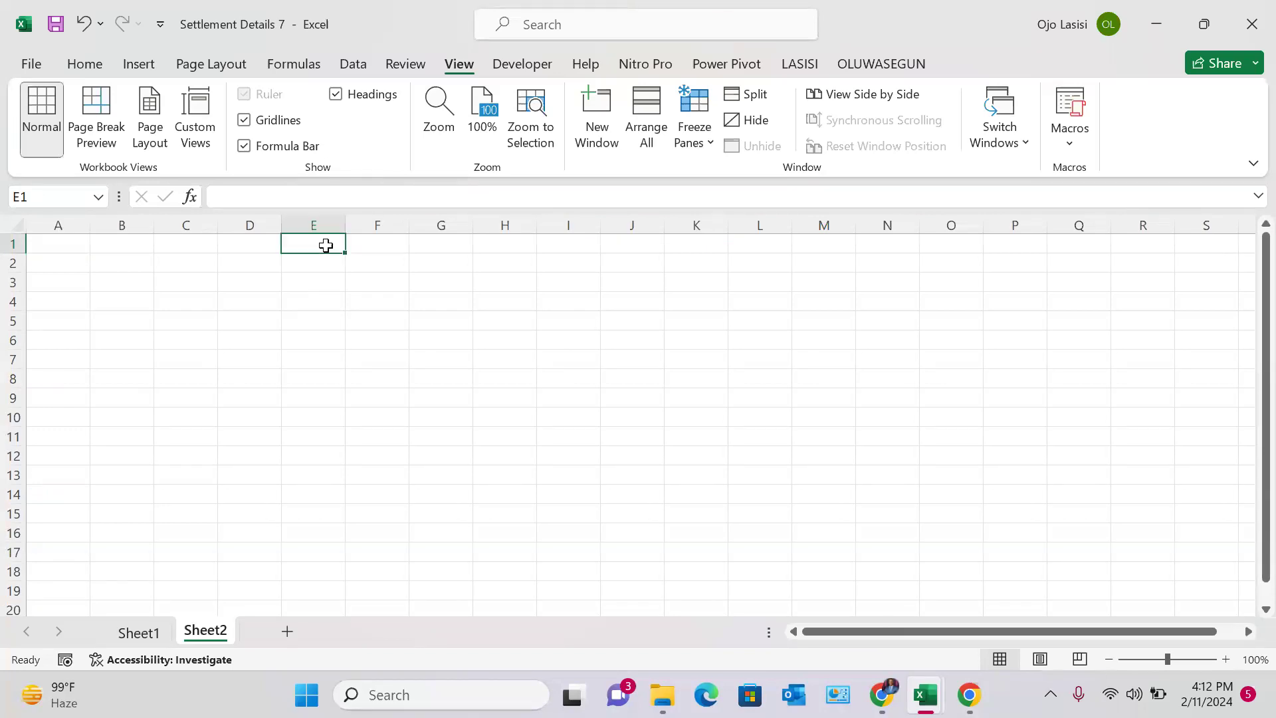
type("HEADING")
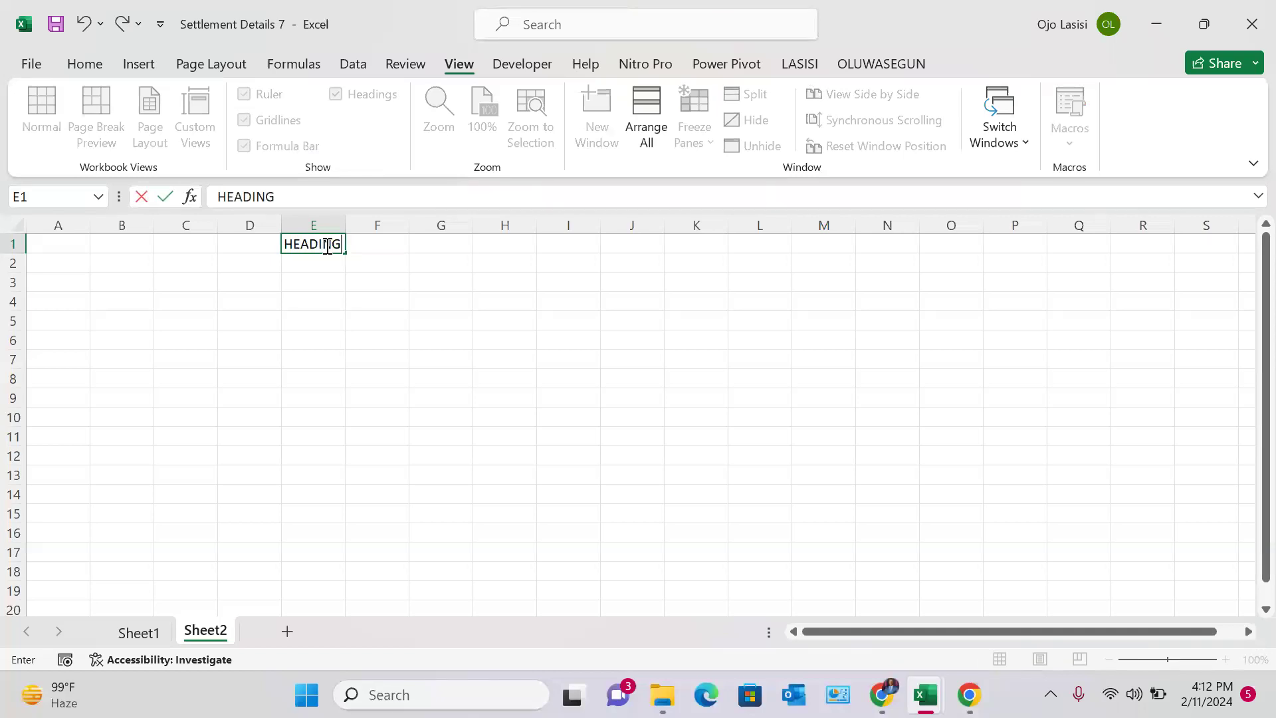
key("Return")
type("HEADIN")
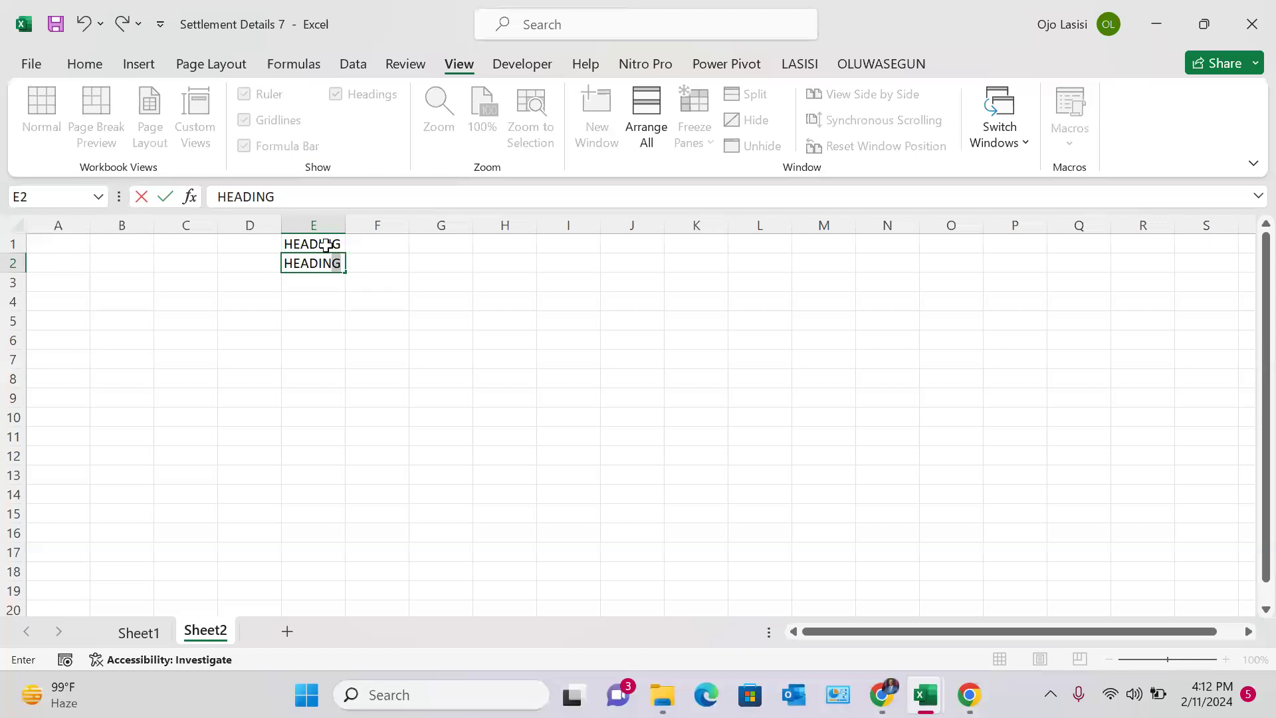
key("Return")
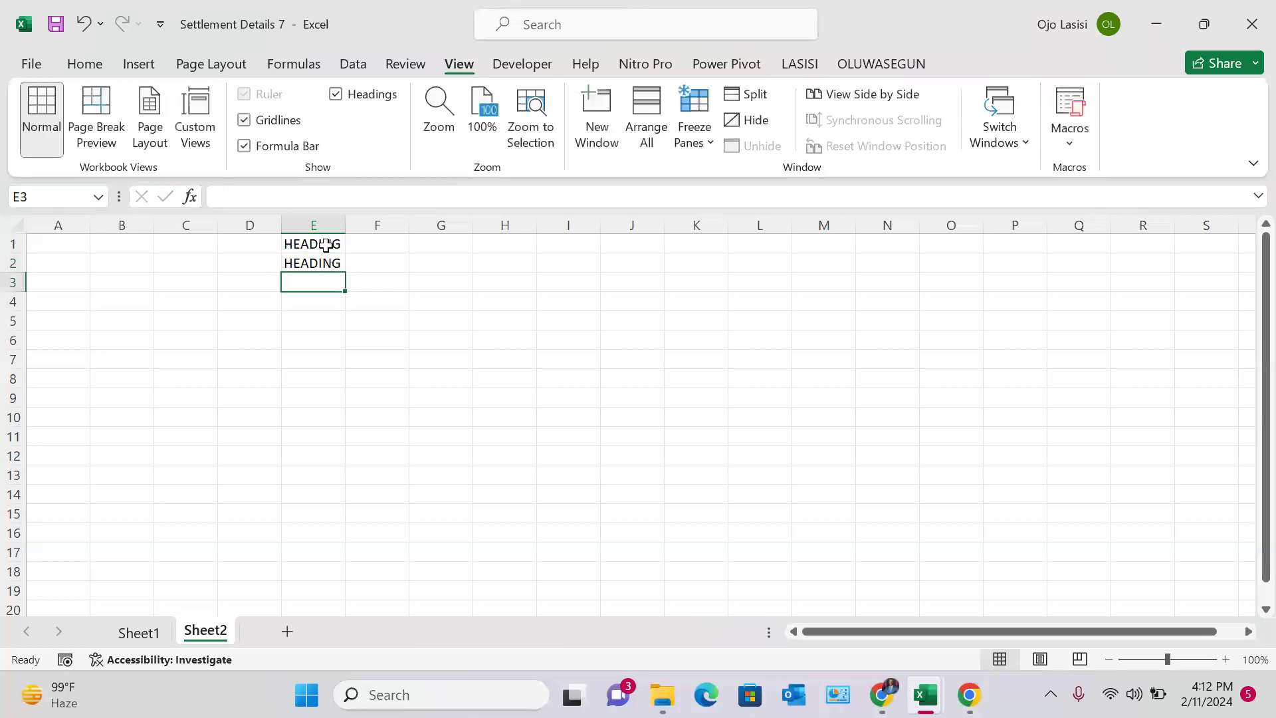
type("HEADING")
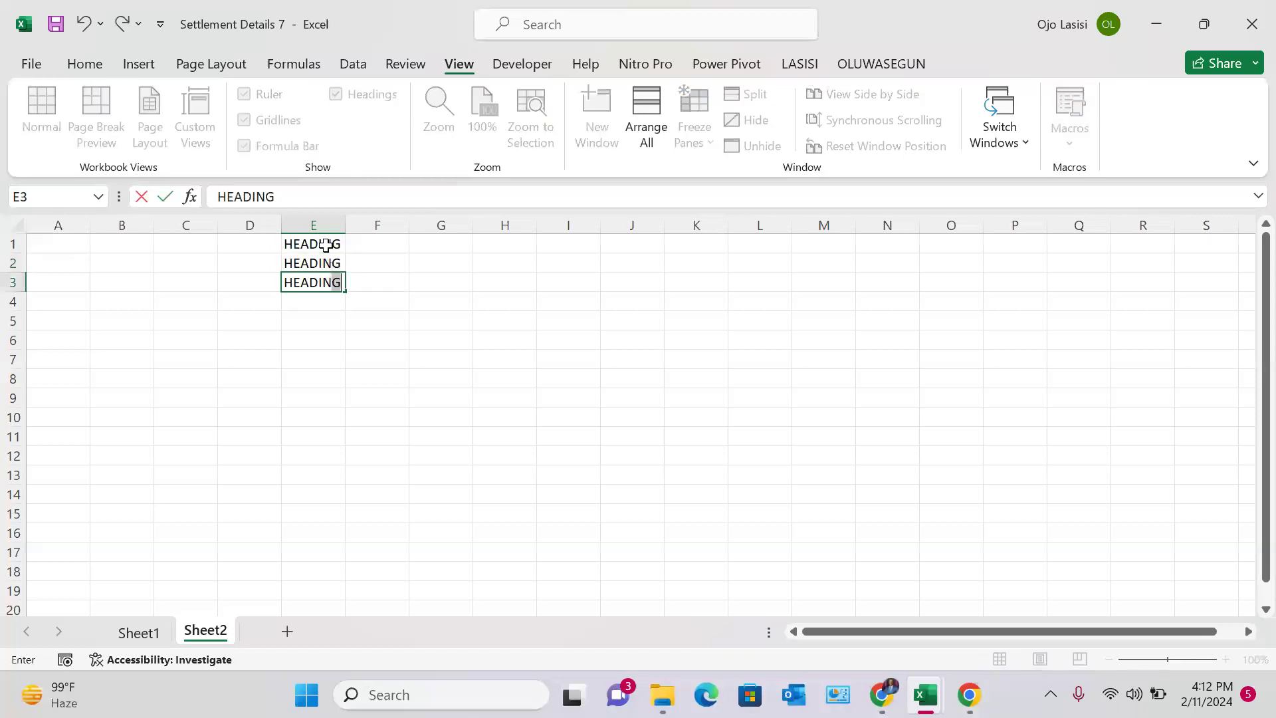
key("Return")
type("HEADO")
key("BackSpace")
type("ING")
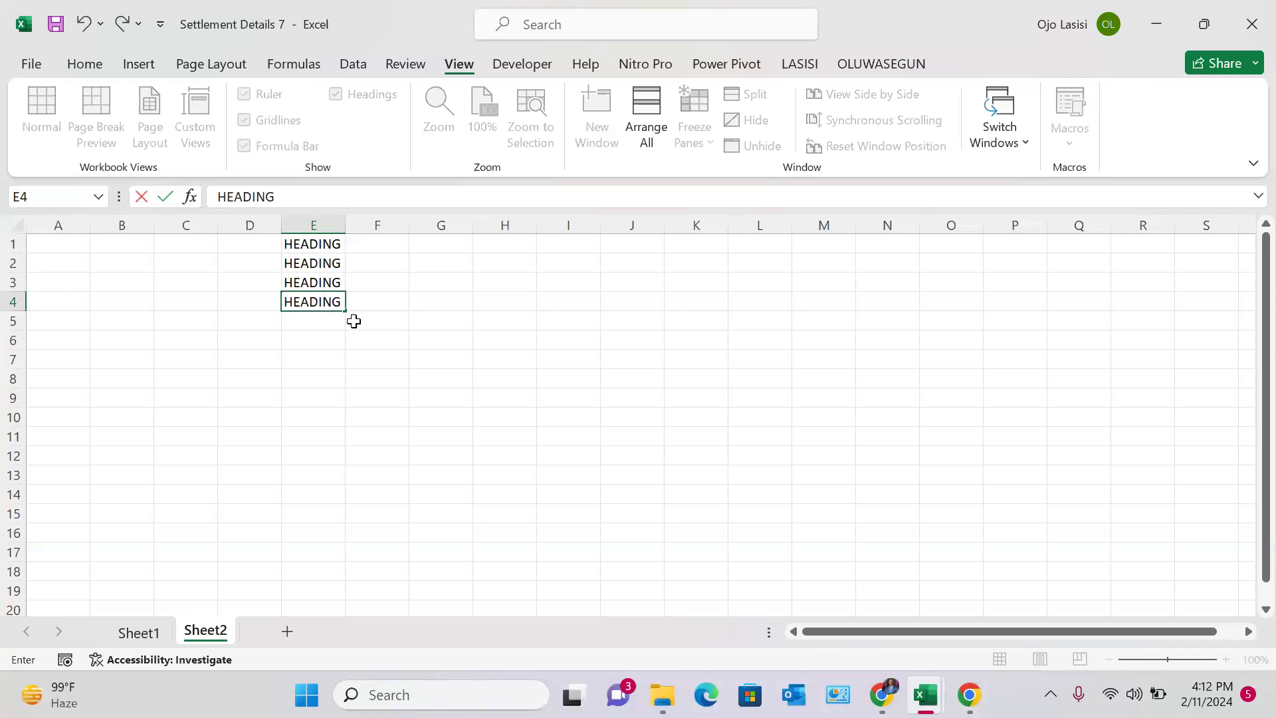
left_click(359, 340)
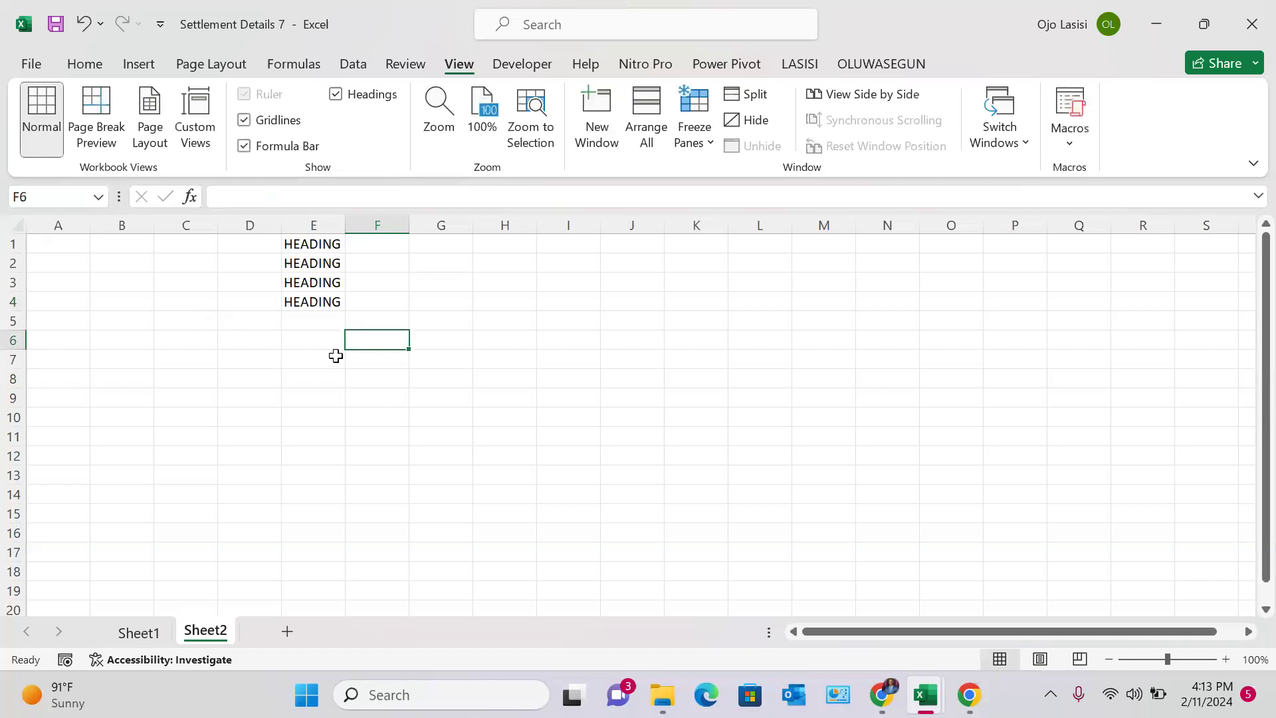
Step: Enter BODY in E5 and E6, and CONCLUSION in E7 beneath the headings
left_click(317, 323)
type("BODY")
key("Return")
type("BODY")
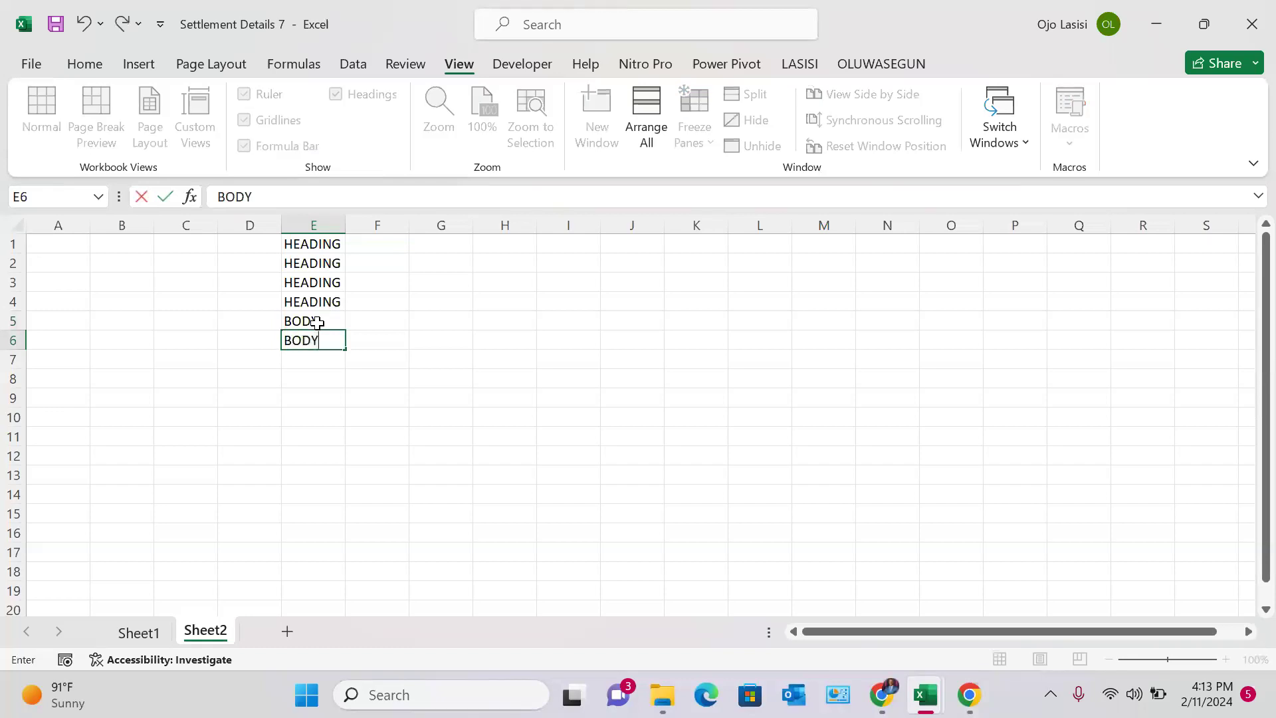
key("Return")
type("CONCLUSION")
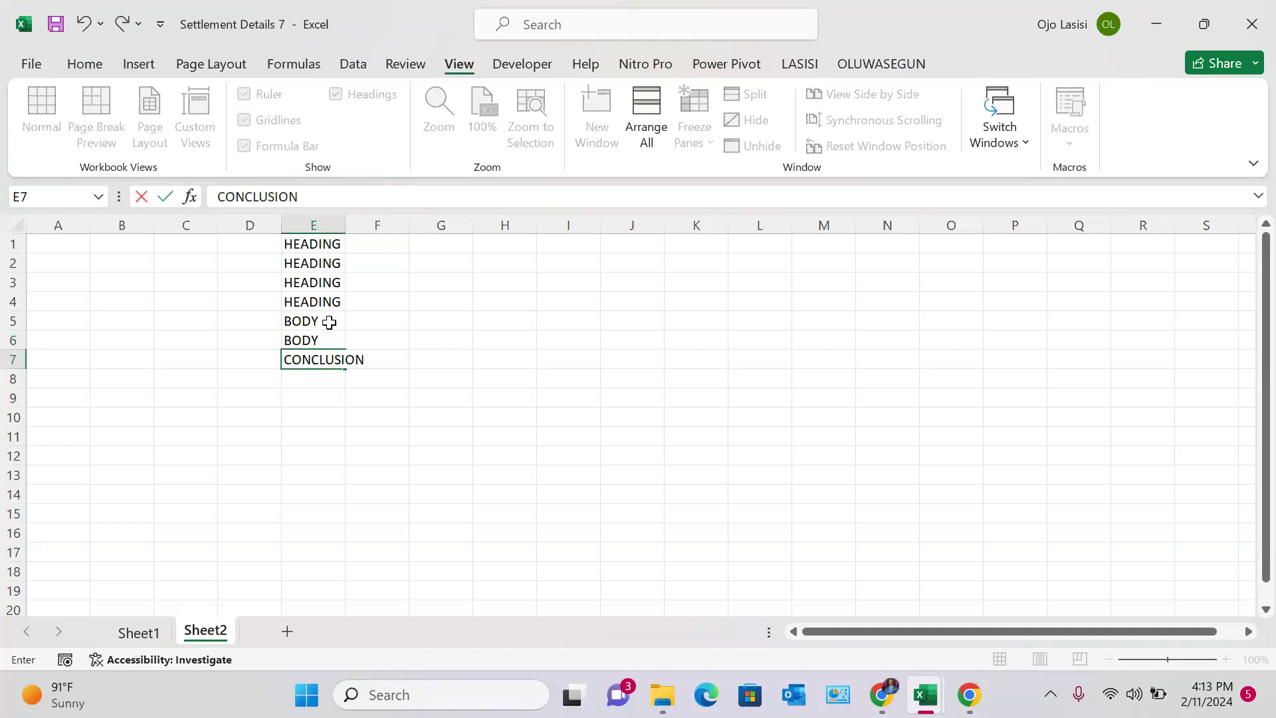
left_click(441, 378)
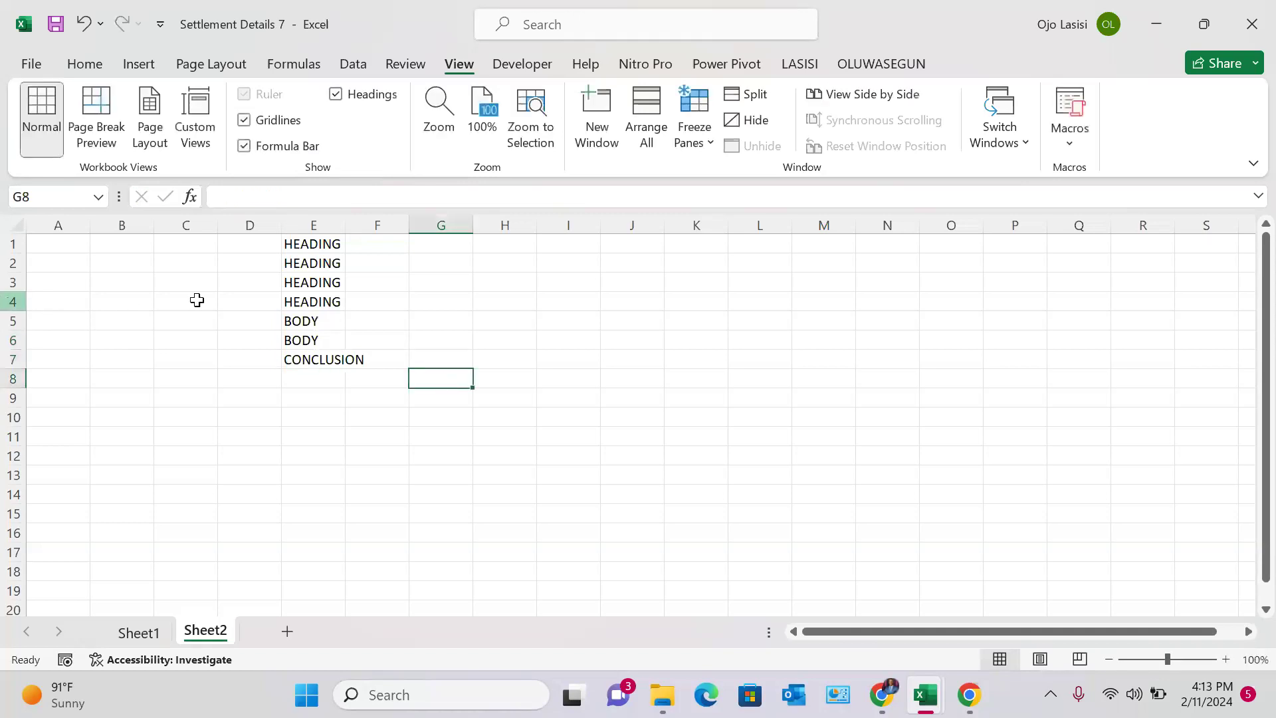
Step: Freeze the four HEADING rows by applying Freeze Panes at row 5, the first BODY row
left_click_drag(339, 243, 345, 299)
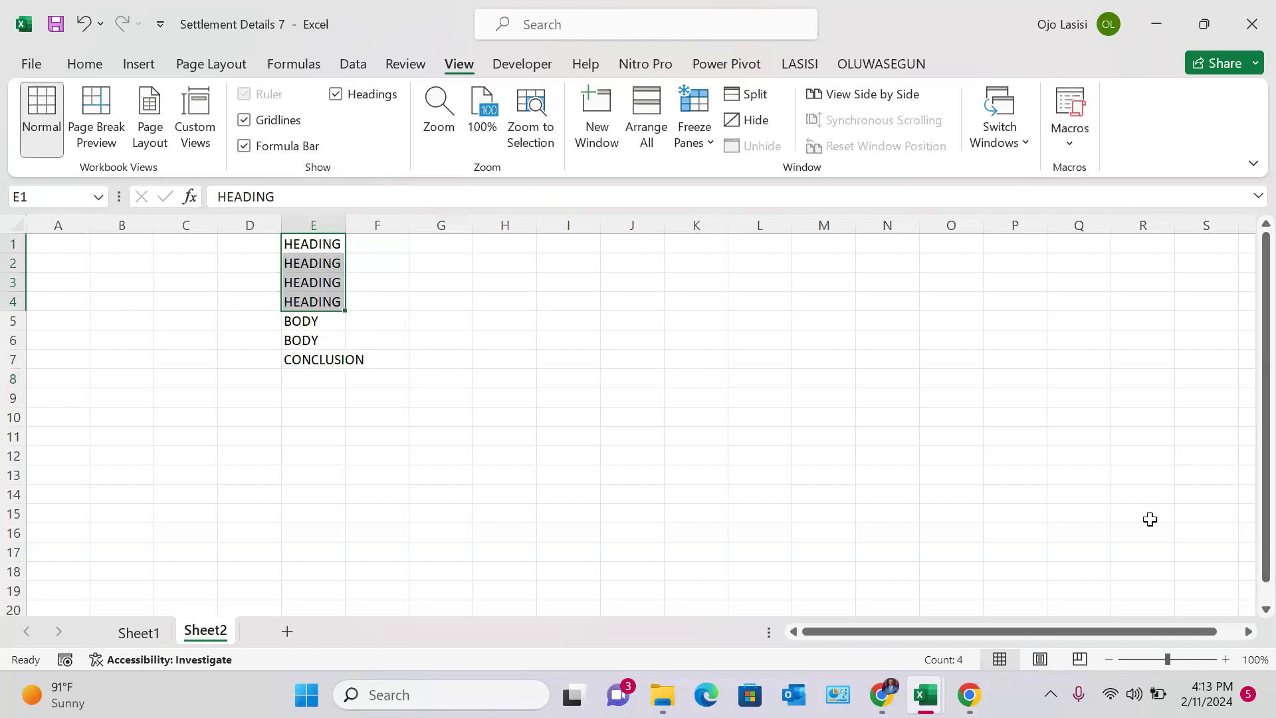
mouse_move(1268, 404)
left_mouse_down()
mouse_move(1273, 444)
mouse_move(1273, 399)
left_mouse_up()
left_click_drag(442, 318, 440, 359)
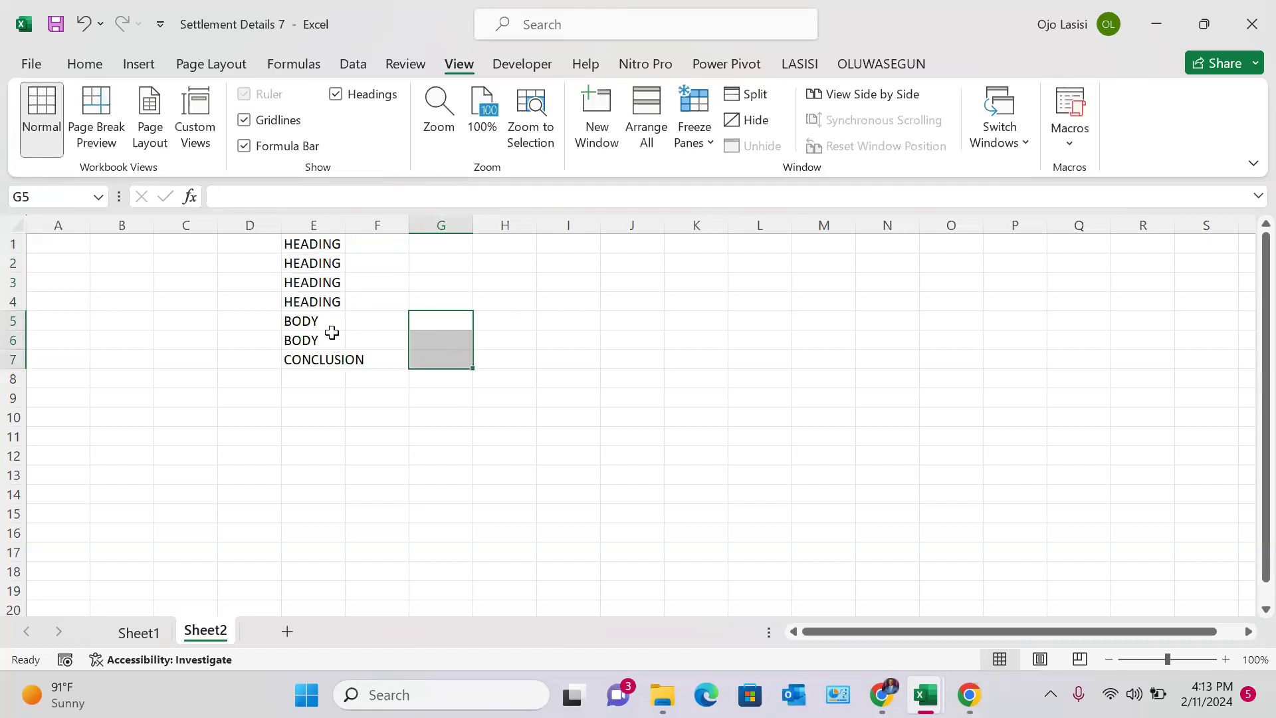
left_click(8, 301)
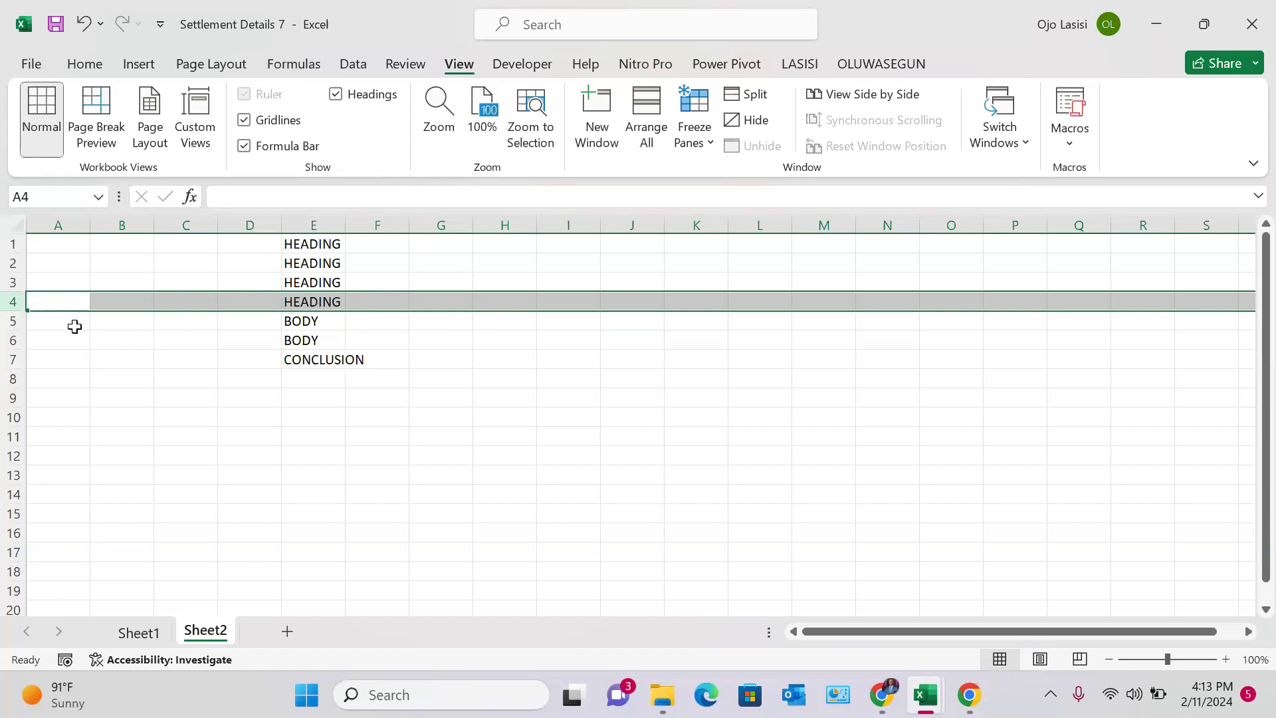
left_click(9, 319)
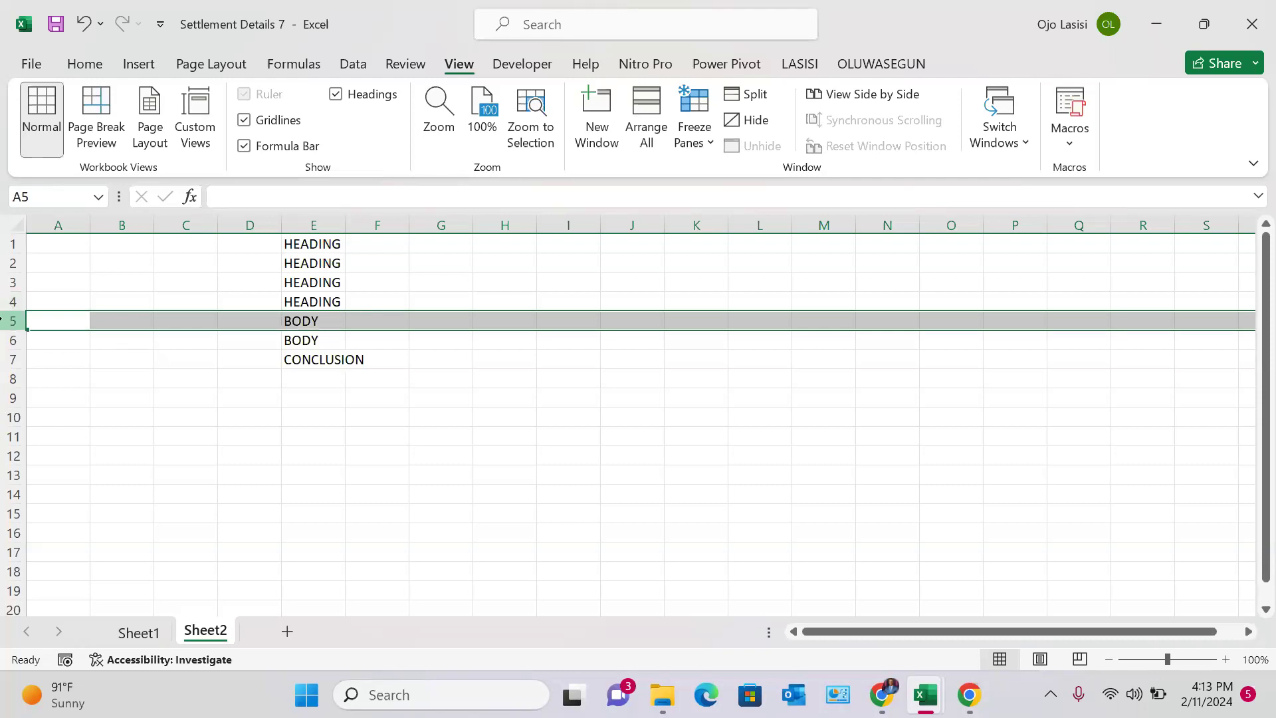
left_click(698, 114)
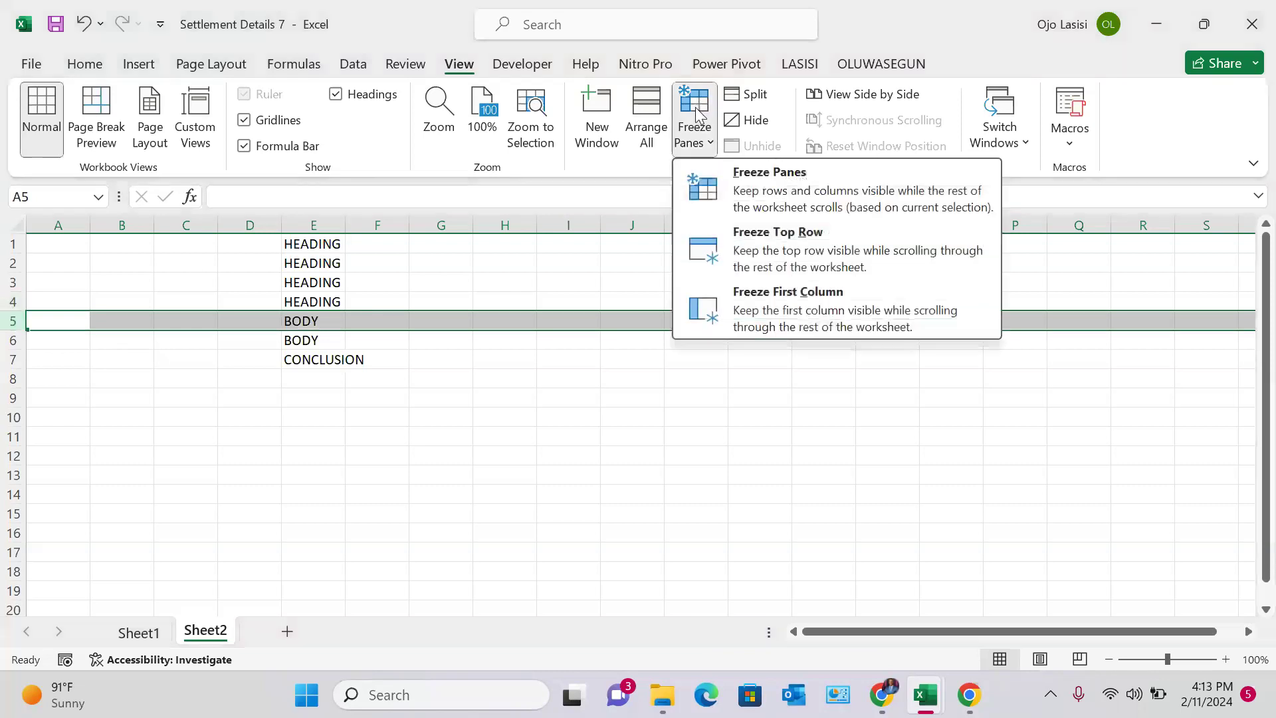
left_click(769, 181)
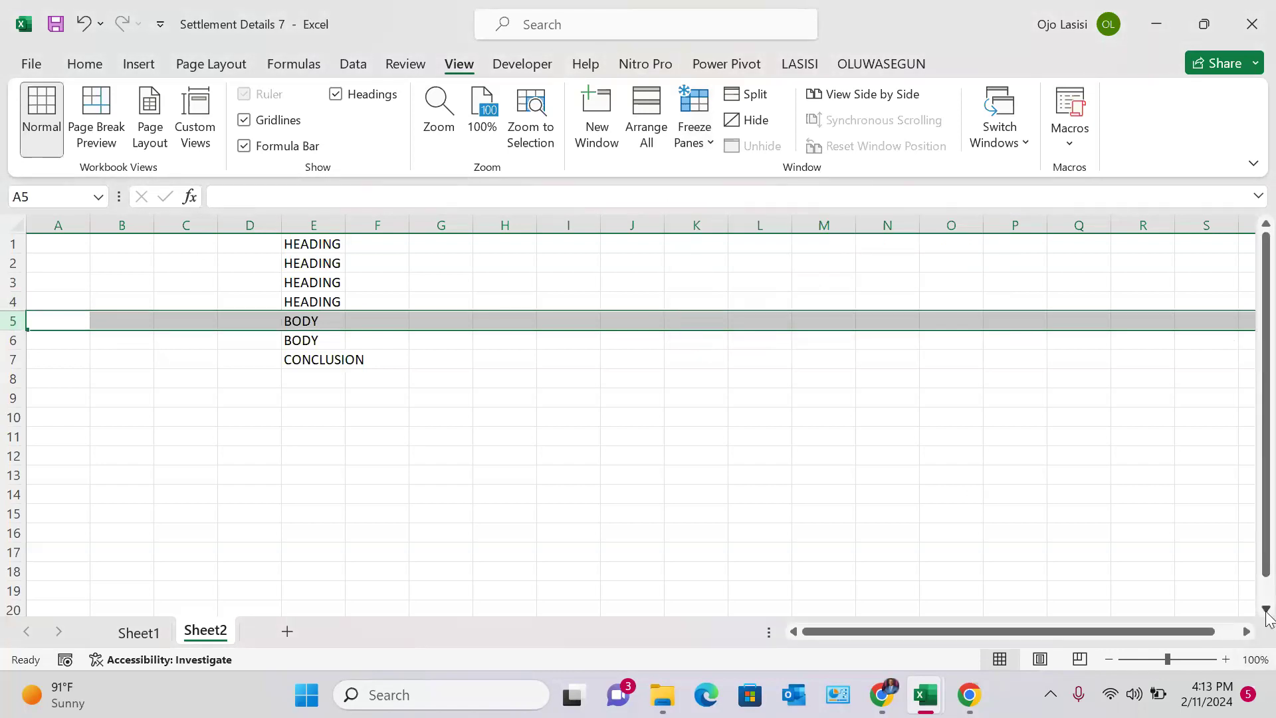
Step: Check that the four HEADING rows stay in view down the sheet, and compare rows 4 and 5
left_click(1265, 609)
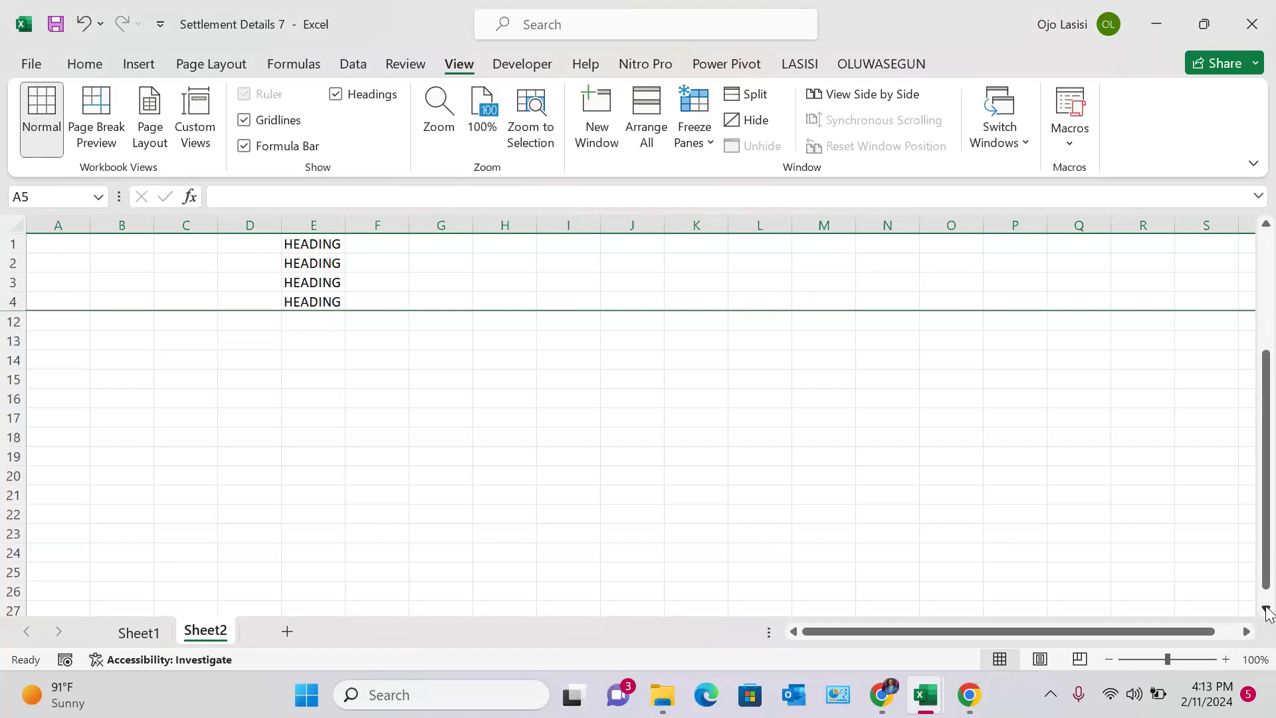
left_click(1266, 609)
left_click(1266, 609)
left_click(1266, 610)
left_click(1265, 610)
left_click(1266, 609)
left_click(1266, 609)
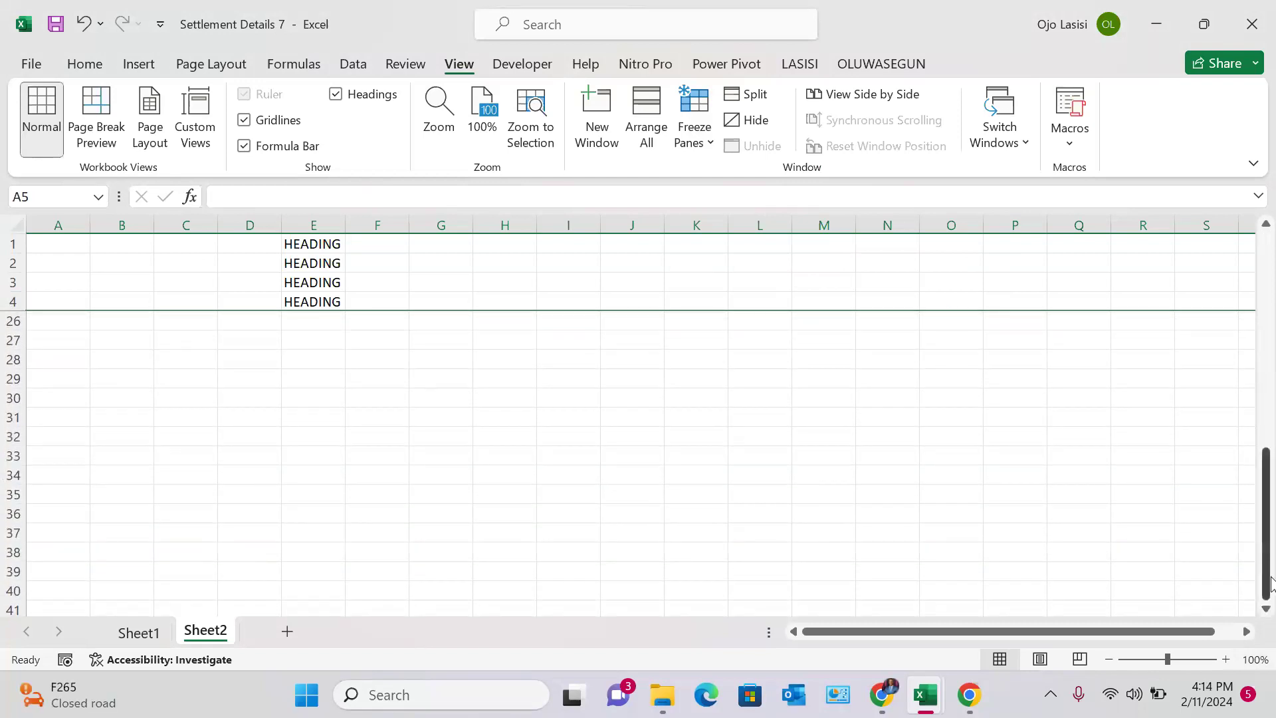
left_click_drag(1265, 589, 1265, 370)
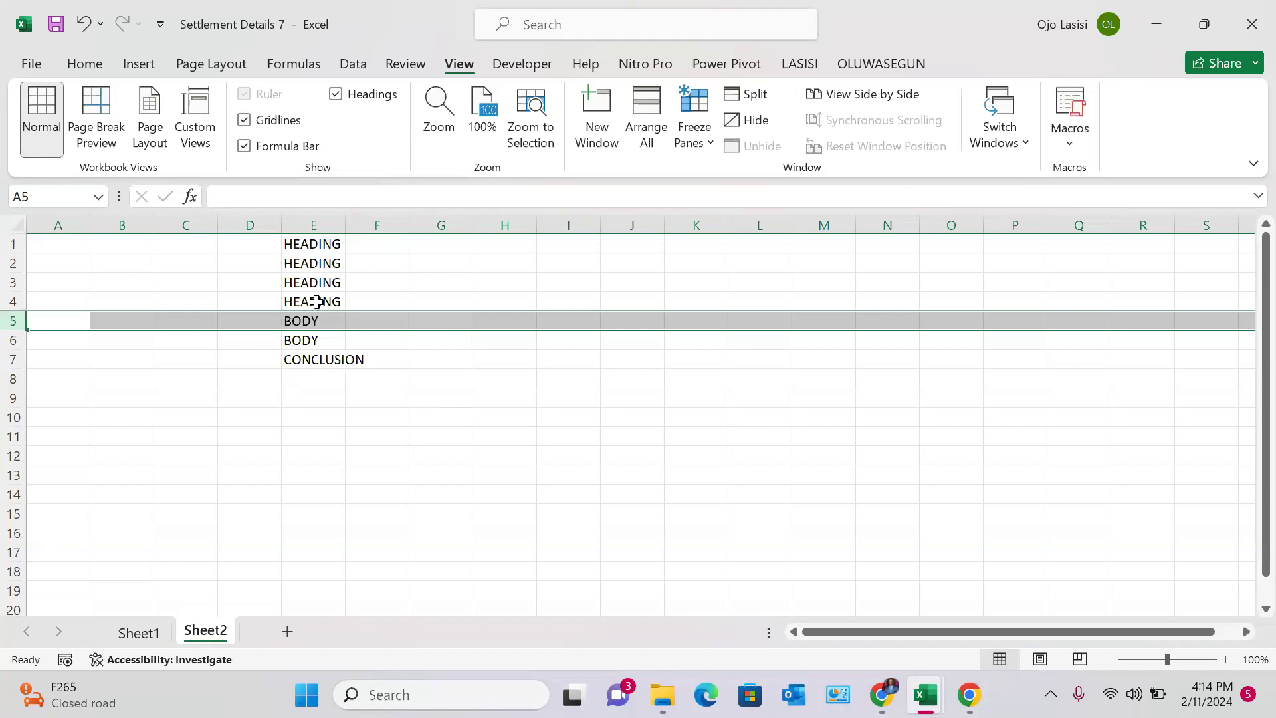
left_click(6, 321)
left_click(8, 301)
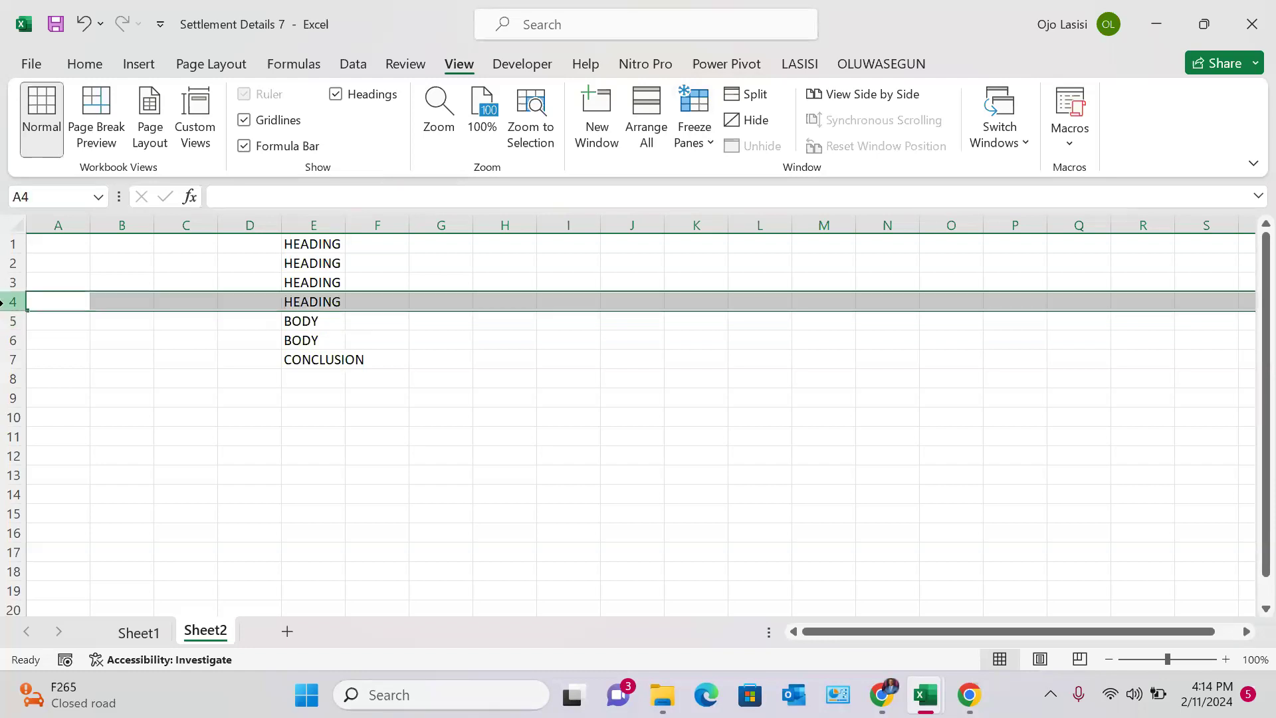
Step: Undo the entries in cells E4 to E7 of Sheet2
left_click(864, 530)
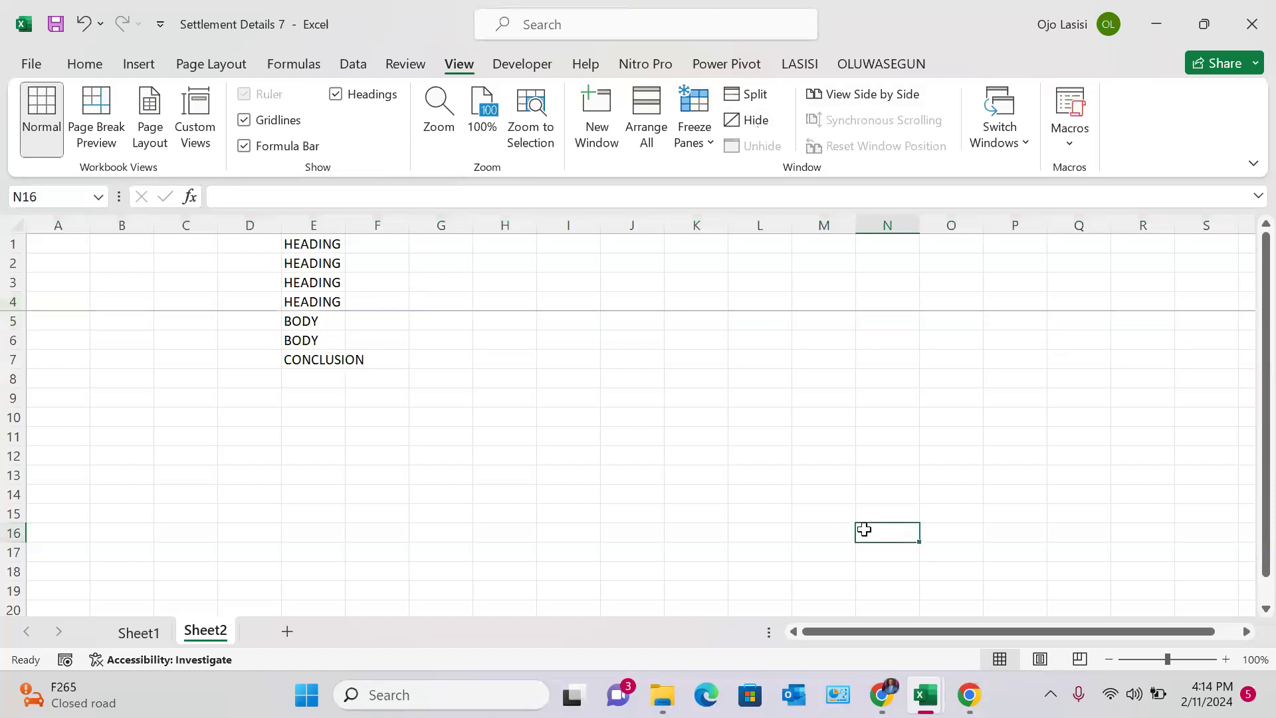
key("ctrl+z")
key("ctrl+z")
key("ctrl+z")
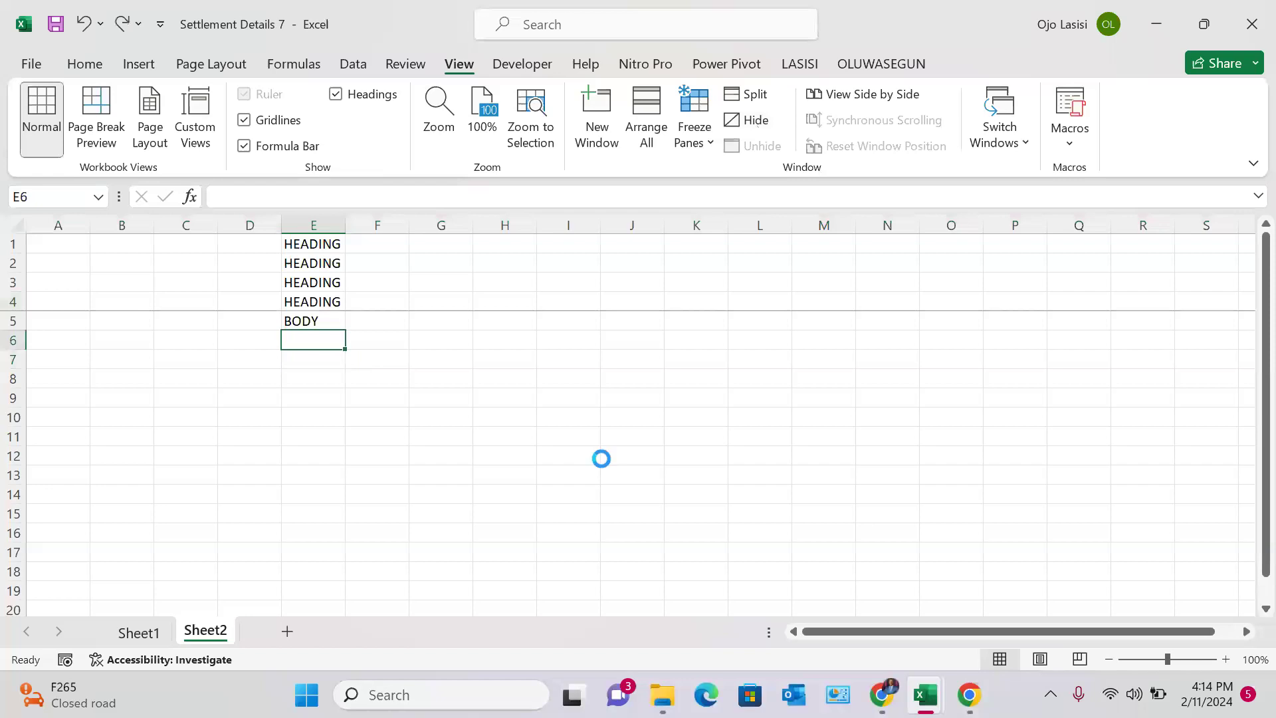
key("ctrl+z")
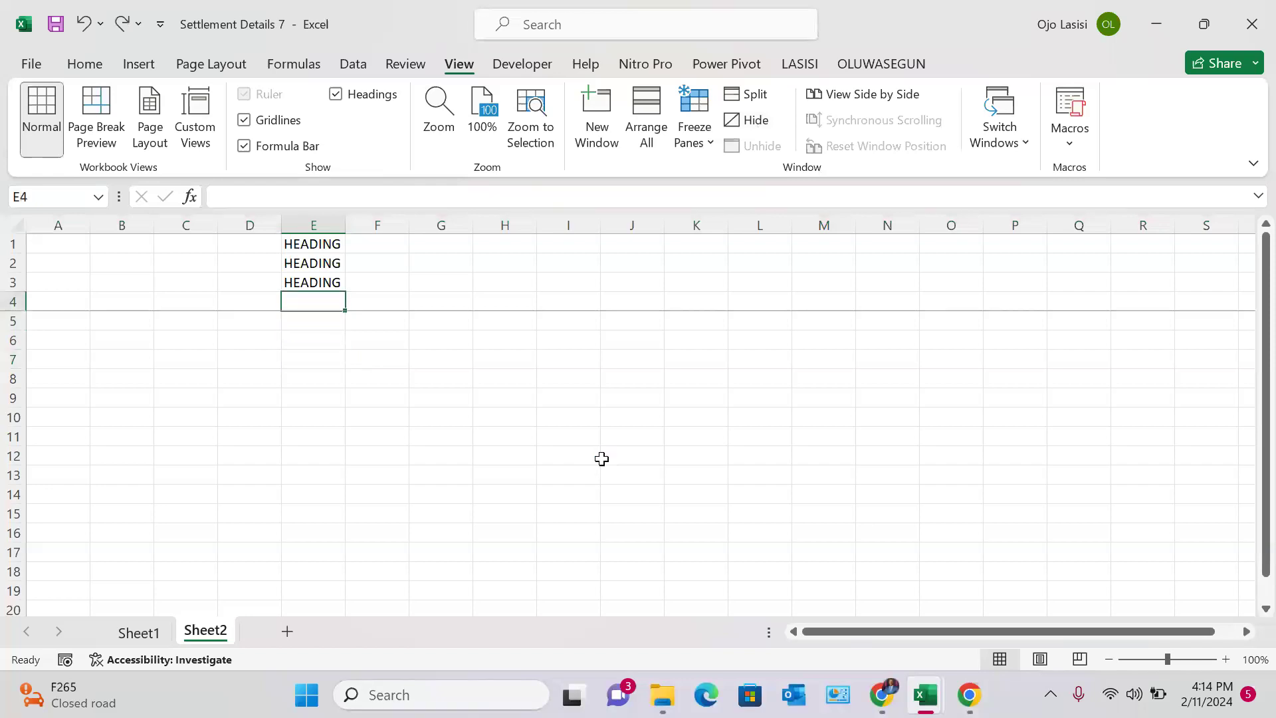
Step: Redo the HEADING, BODY and CONCLUSION entries in cells E4 to E7
left_click(565, 392)
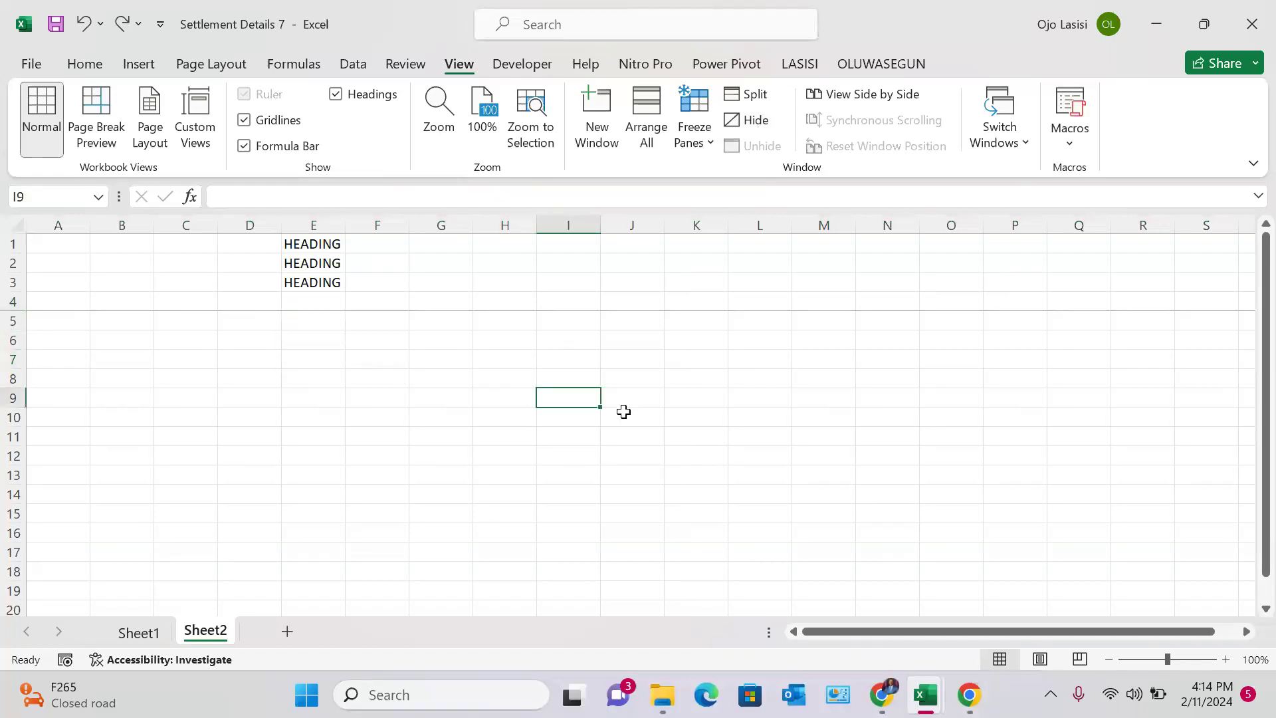
key("ctrl+y")
key("ctrl+y")
key("ctrl+y")
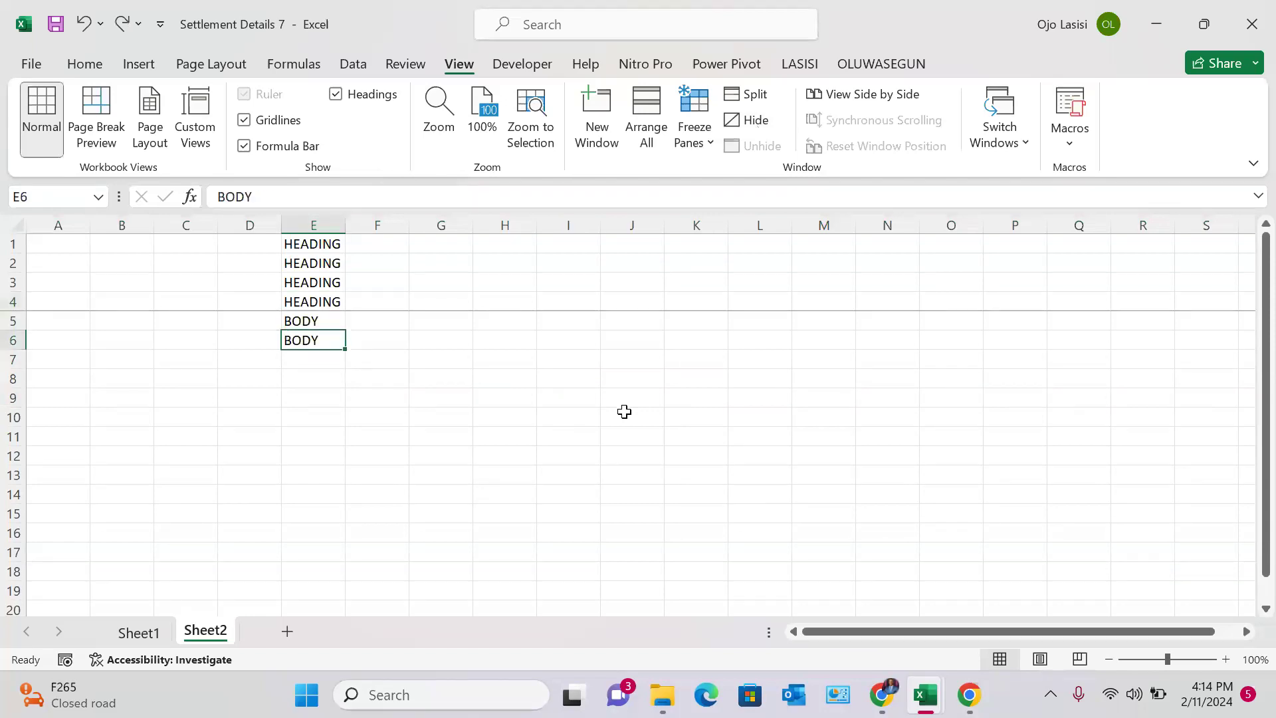
key("ctrl+y")
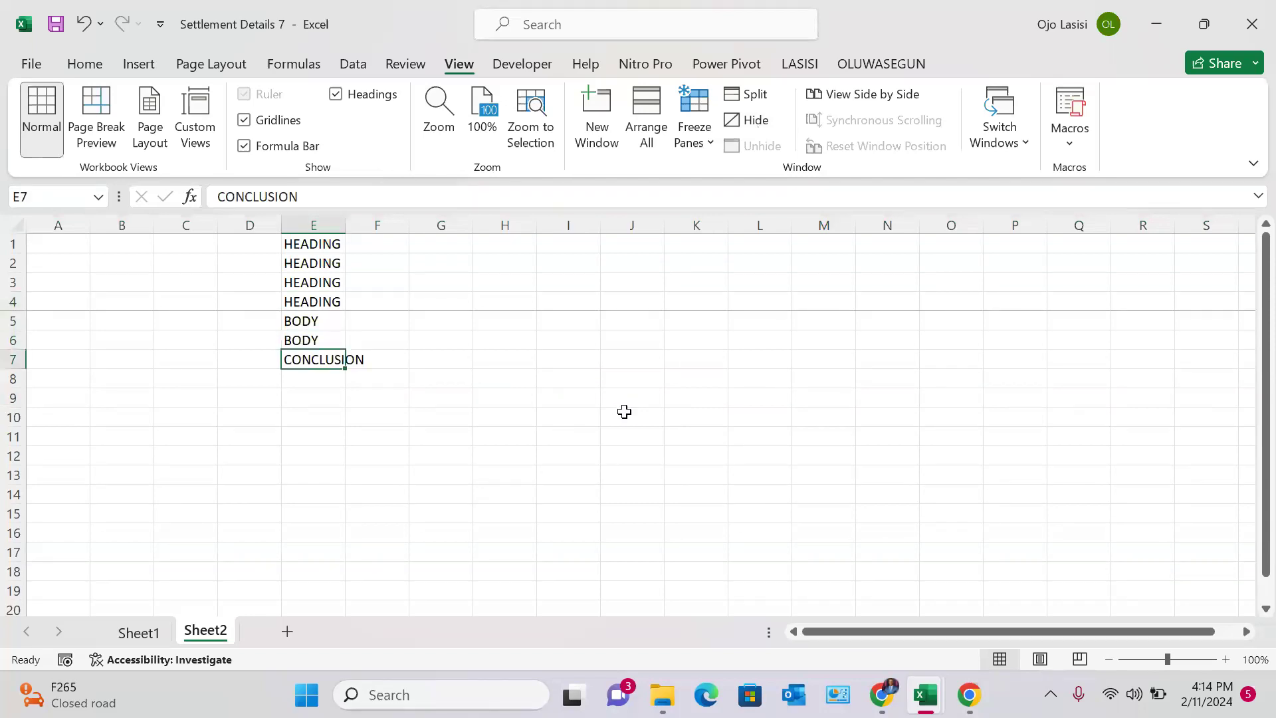
Step: Unfreeze the panes on Sheet2 and check how the heading rows move with the sheet
left_click(11, 321)
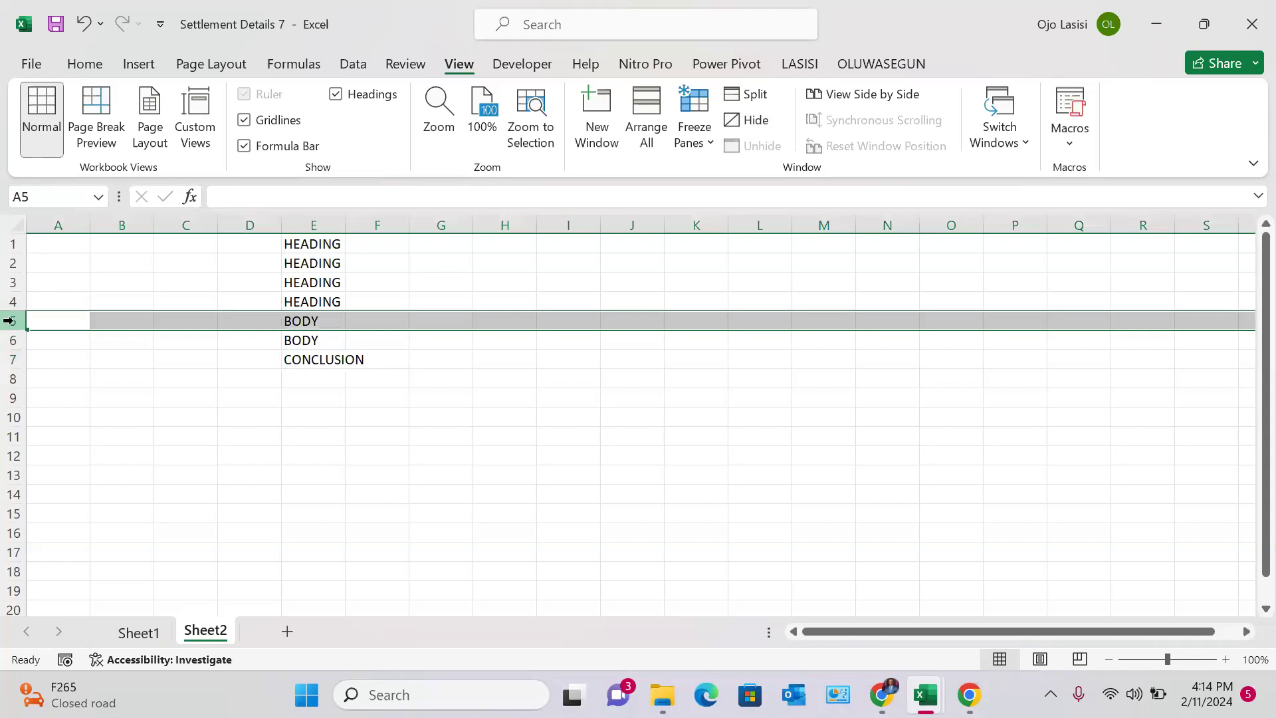
left_click(694, 129)
left_click(726, 225)
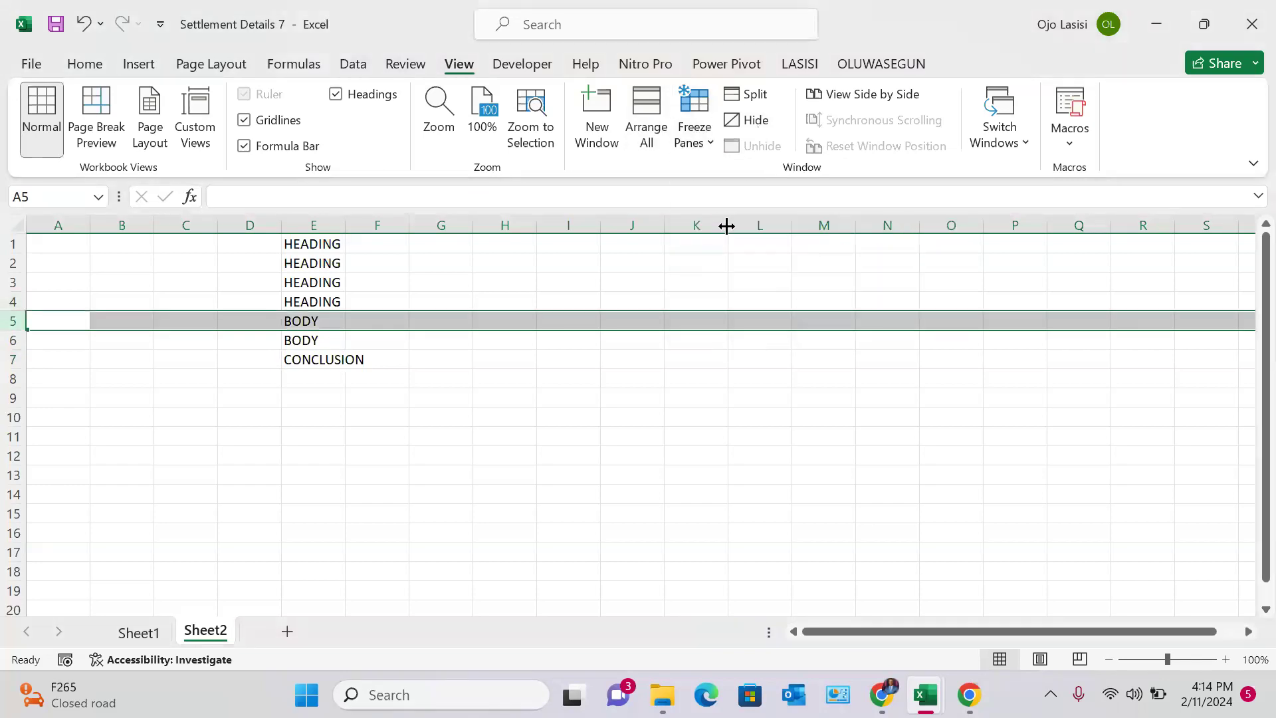
left_click(454, 380)
left_click_drag(1267, 331, 1274, 418)
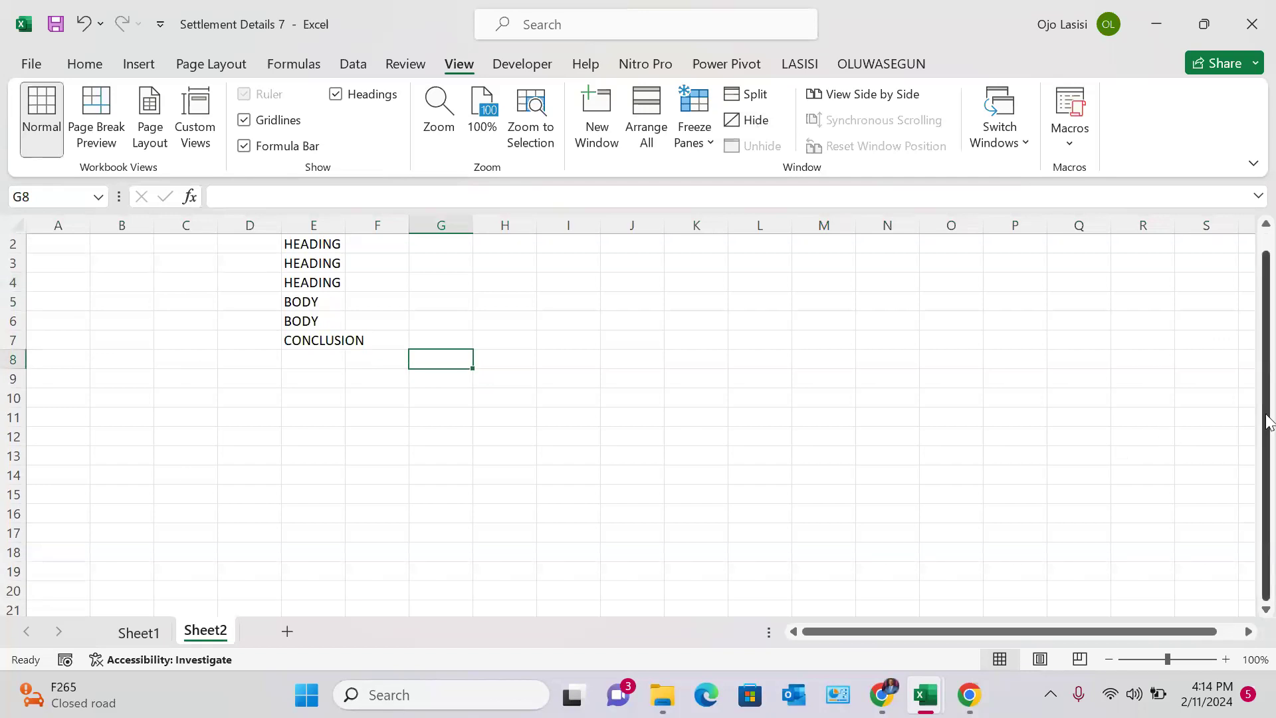
scroll(1269, 408, "up", 1)
Step: Apply Freeze Panes at row 4 of Sheet2 so that only rows 1 to 3 are frozen
left_click(12, 301)
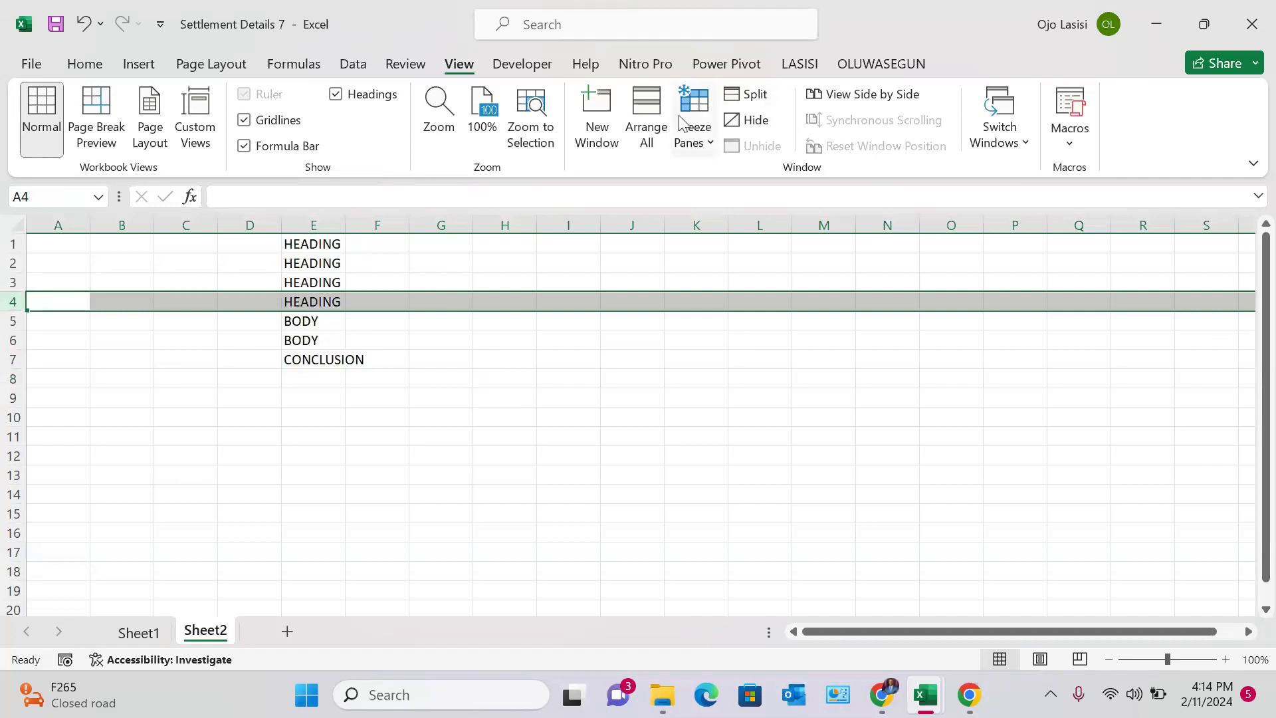
left_click(704, 116)
left_click(738, 208)
left_click(1002, 420)
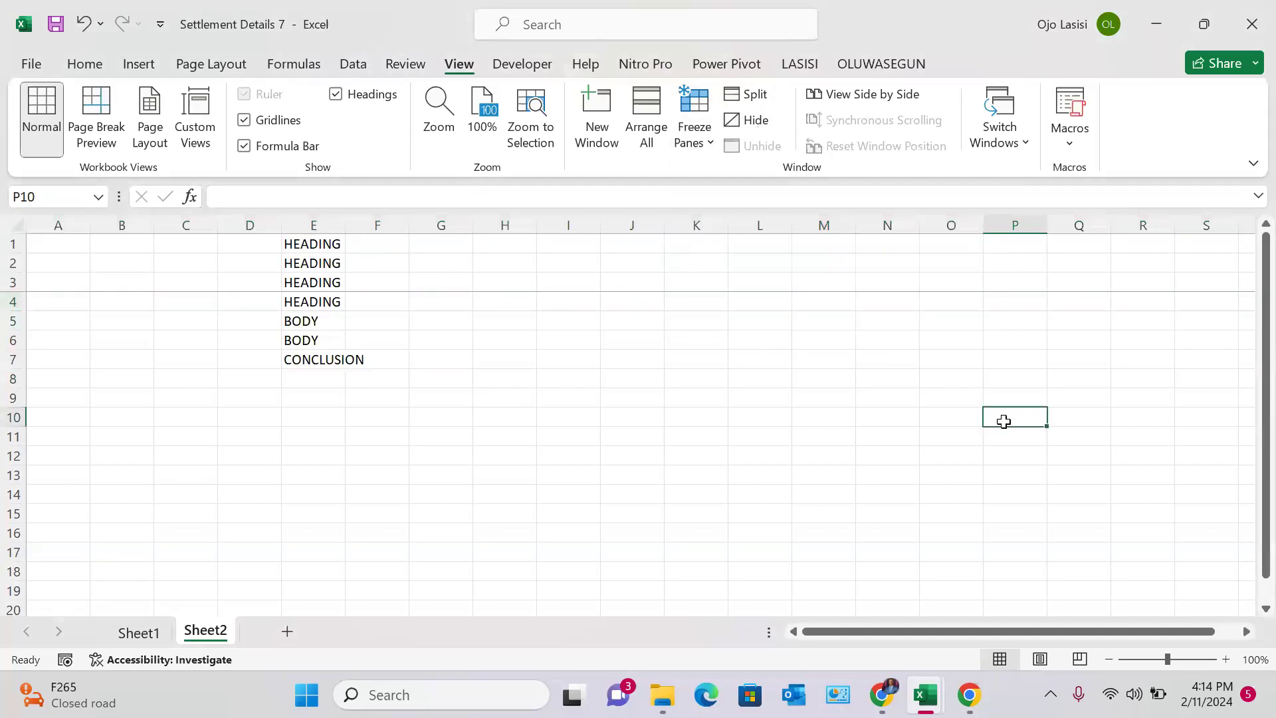
Step: Check how the heading and body rows of Sheet2 move against the frozen rows
scroll(1269, 439, "down", 1)
scroll(1273, 446, "up", 1)
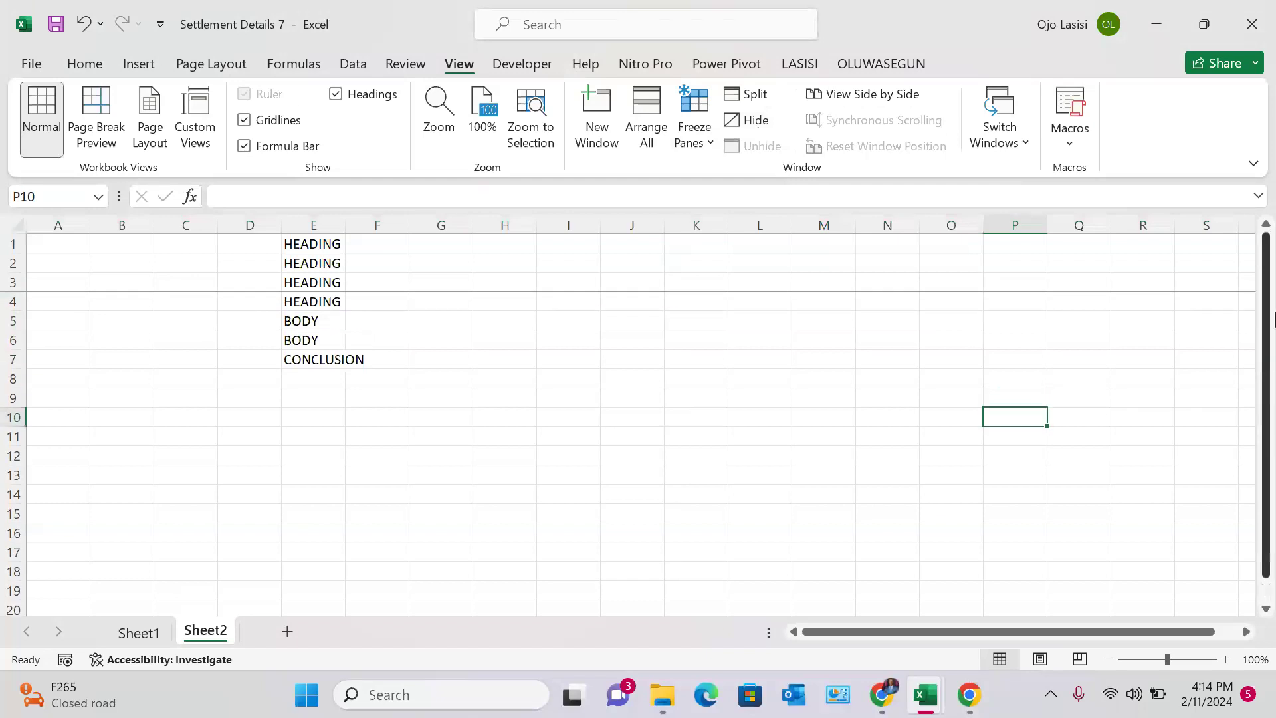
scroll(1272, 355, "down", 1)
scroll(1273, 372, "up", 1)
scroll(1272, 412, "down", 1)
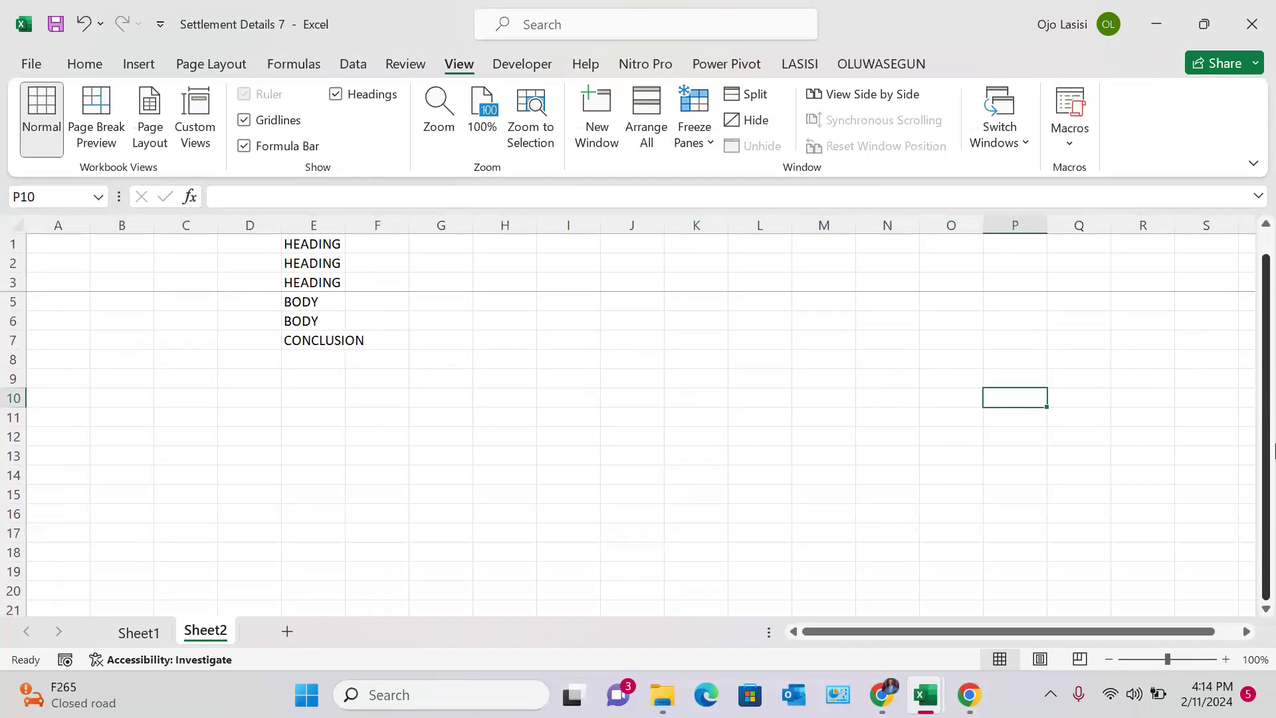
Step: Switch to Sheet1 and unfreeze its panes
left_click(123, 632)
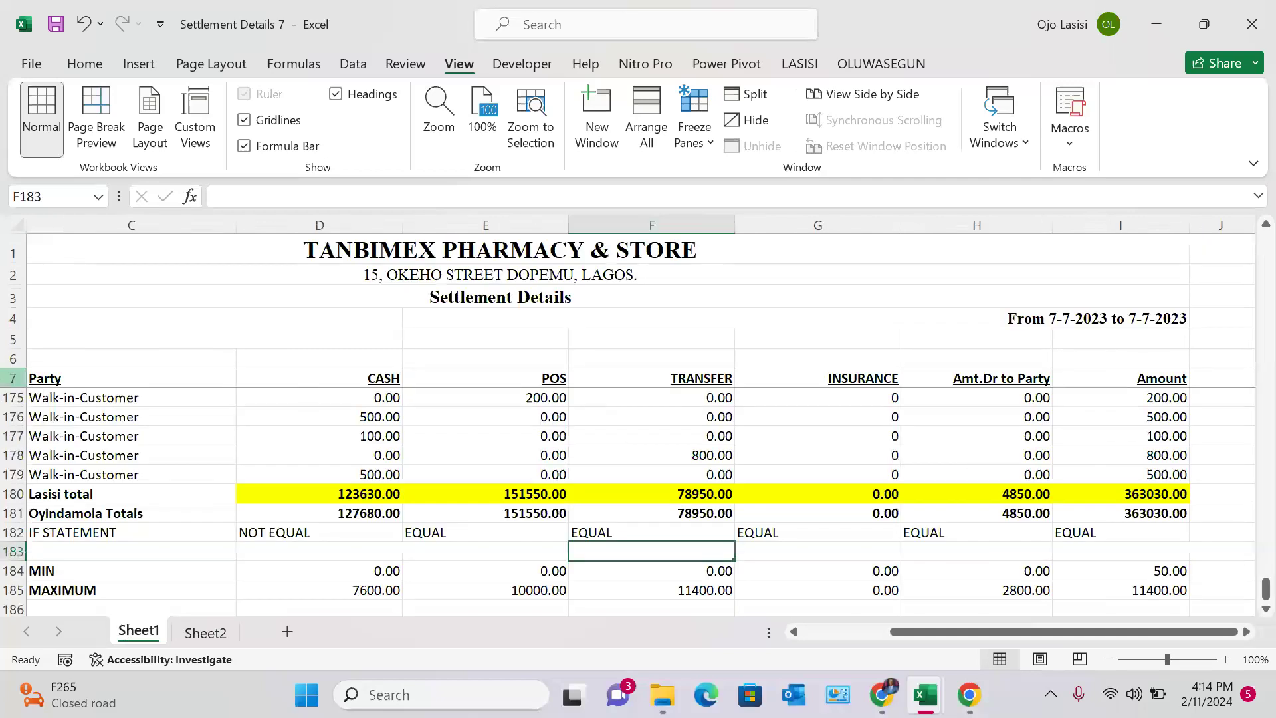
left_click(14, 377)
left_click(14, 397)
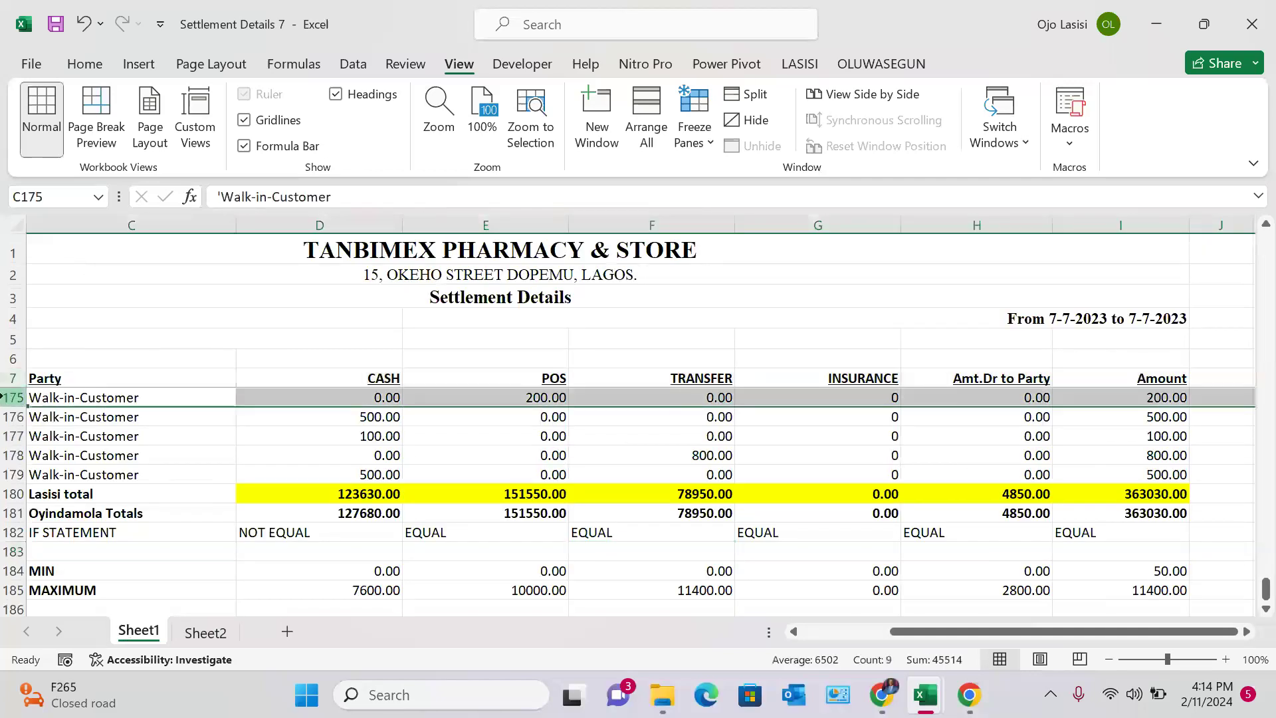
left_click(693, 127)
left_click(754, 174)
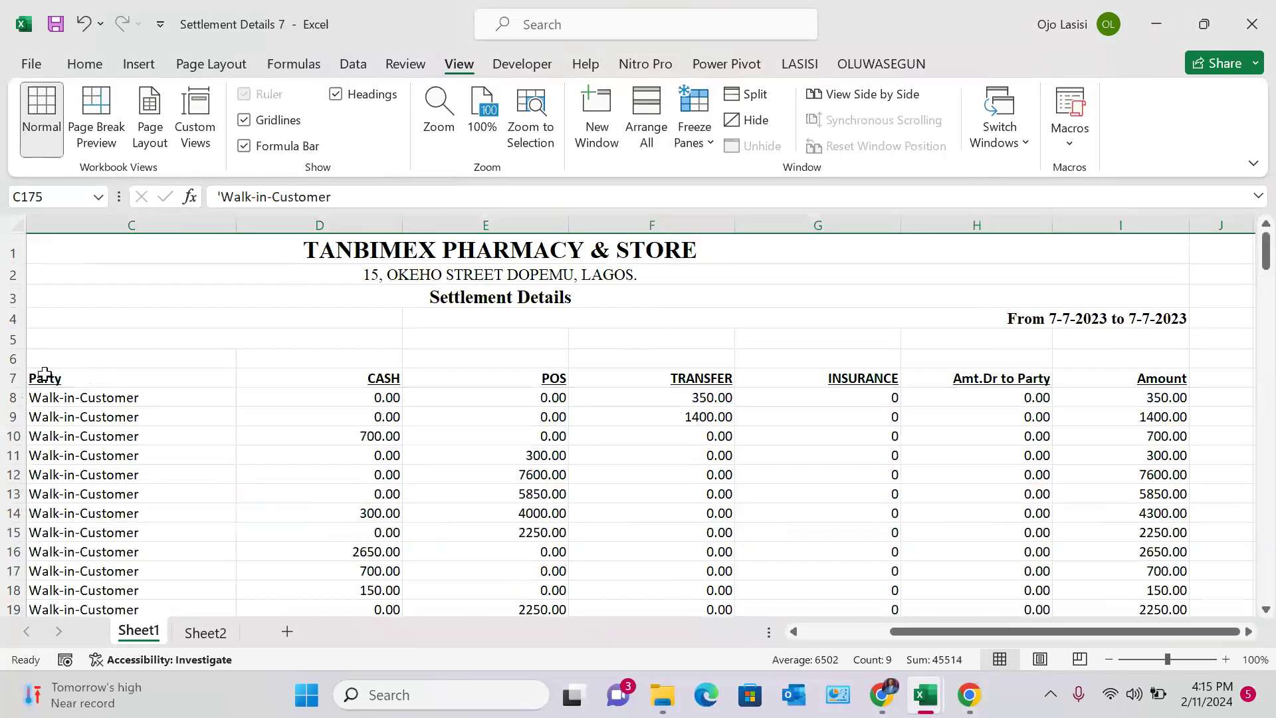
Step: Try freezing the panes of Sheet1 at row 7, then unfreeze them again
left_click(13, 378)
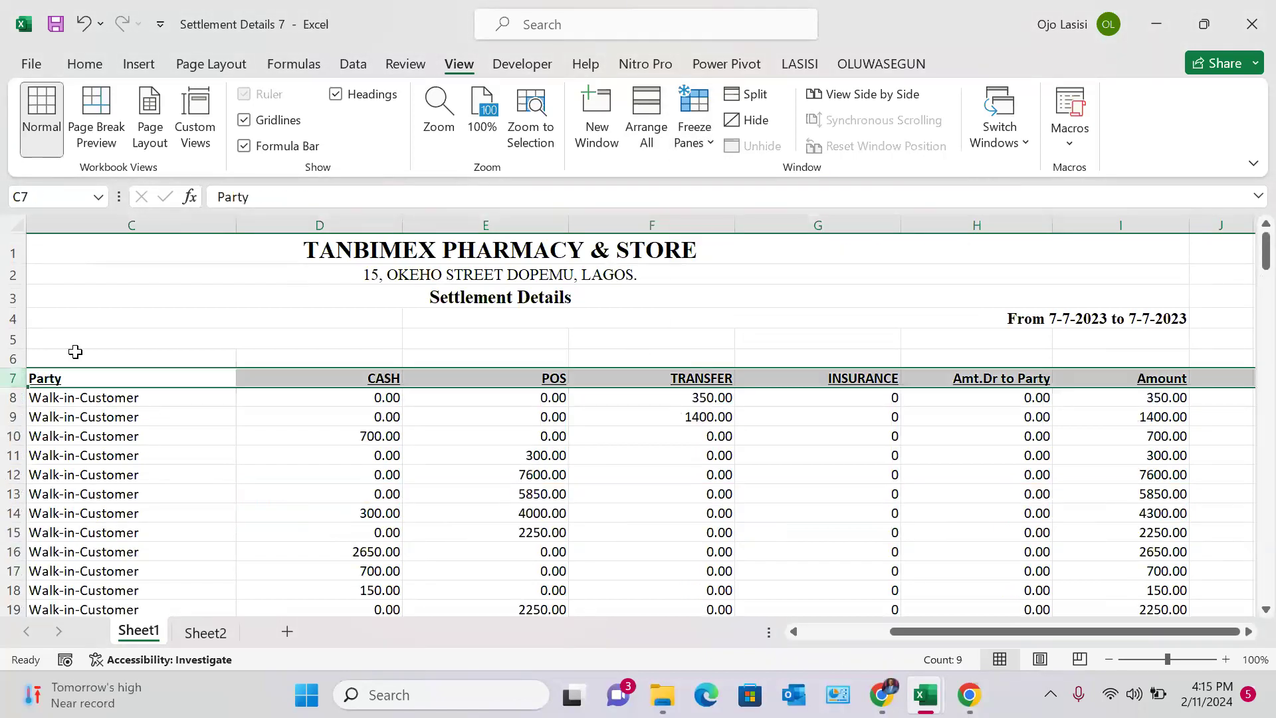
left_click(697, 117)
left_click(831, 176)
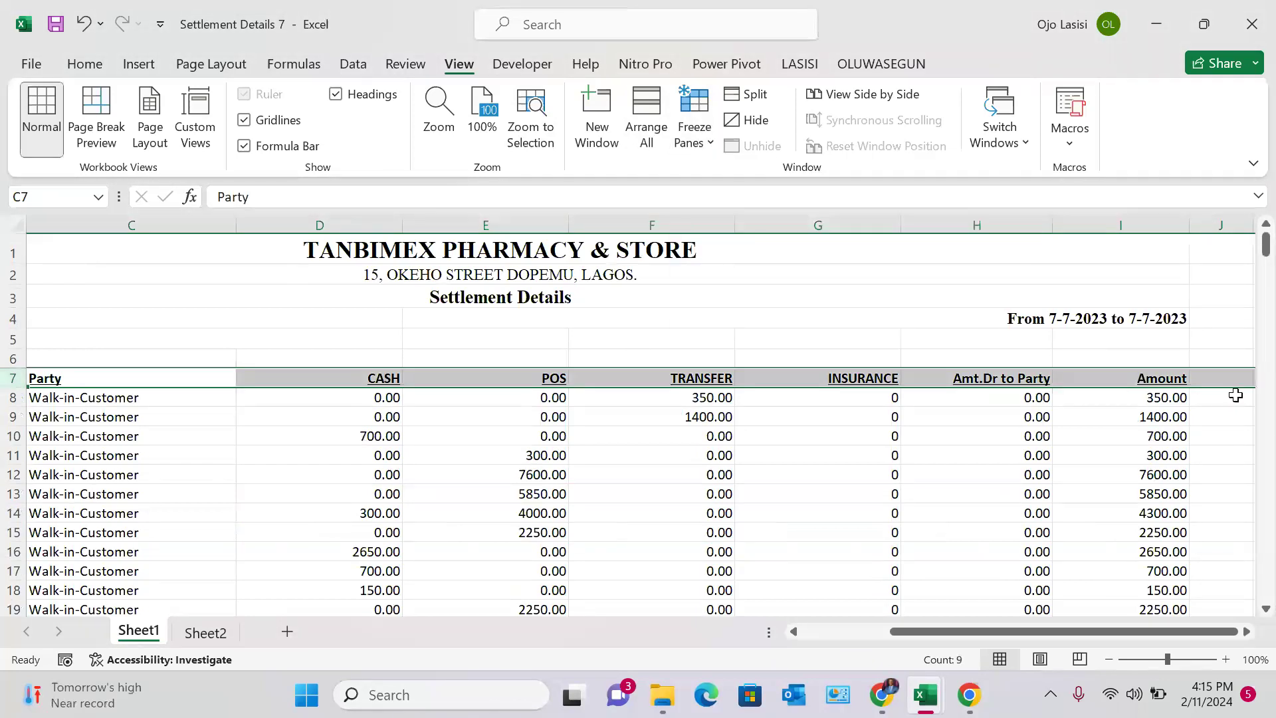
left_click_drag(1265, 247, 1264, 166)
left_click(691, 122)
left_click(764, 206)
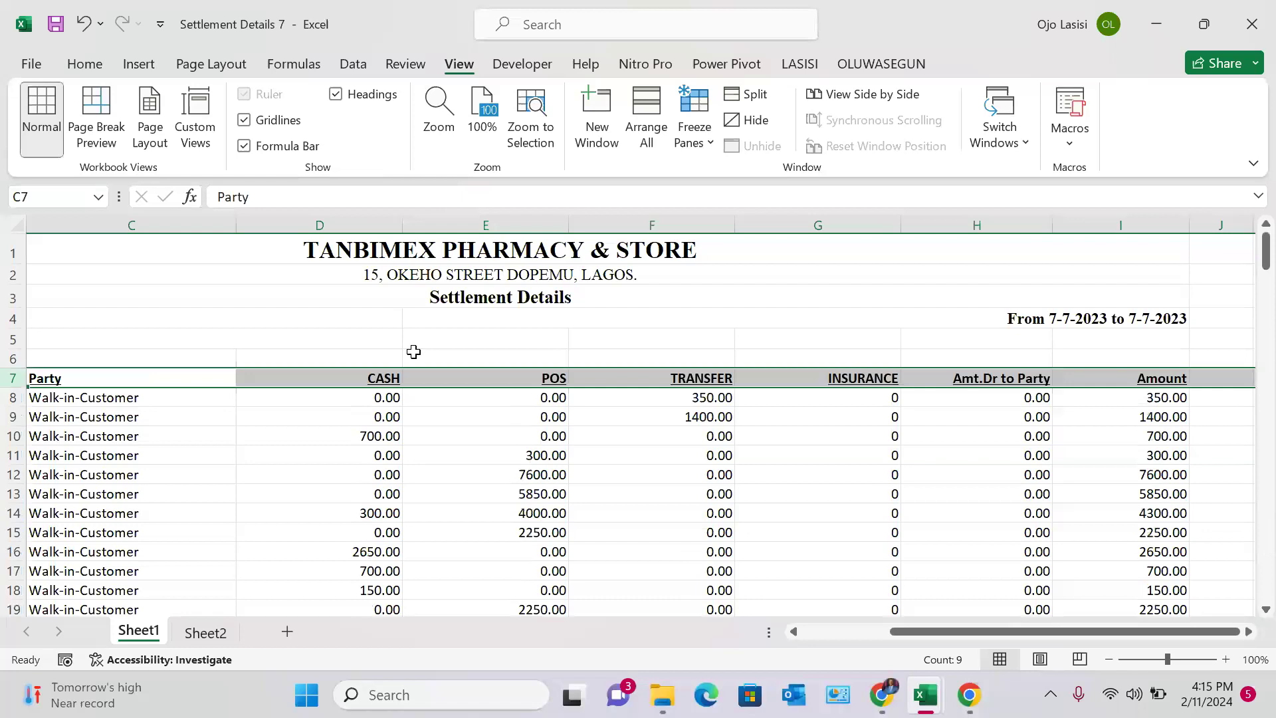
Step: Freeze the panes of Sheet1 at row 8 so rows 1 to 7 stay fixed, and check down to the totals
left_click(10, 397)
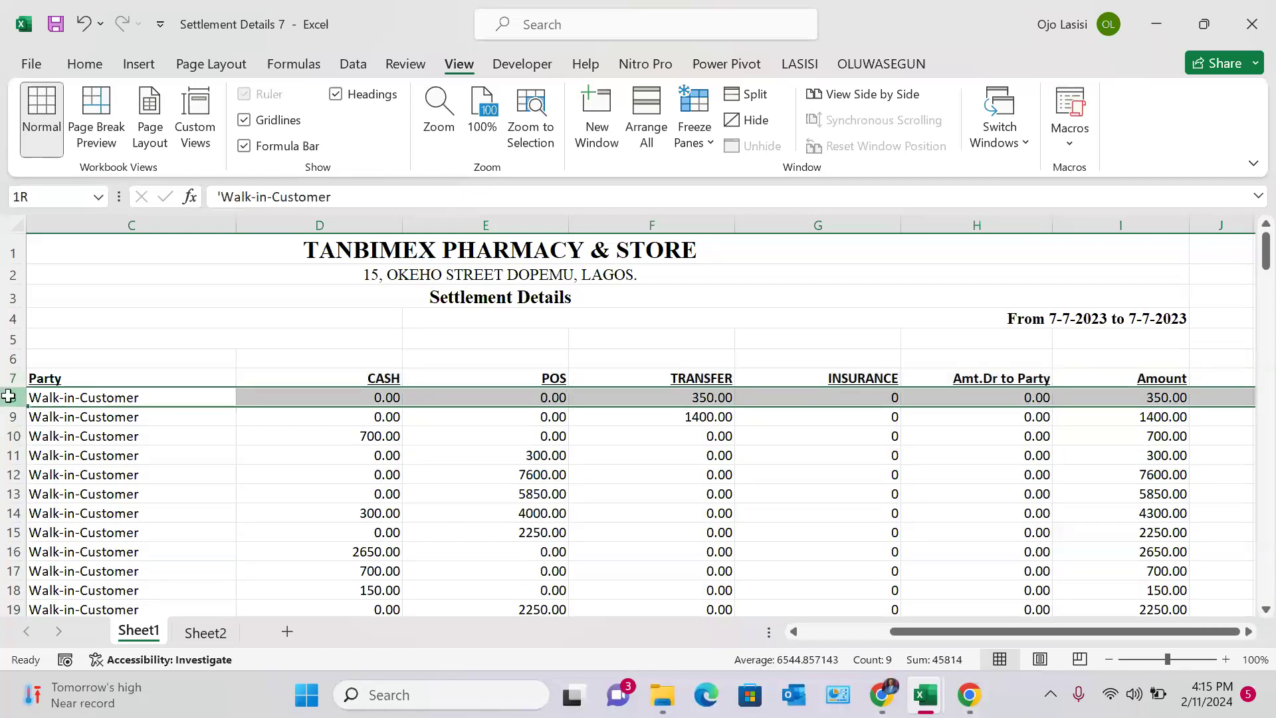
left_click(694, 129)
left_click(738, 174)
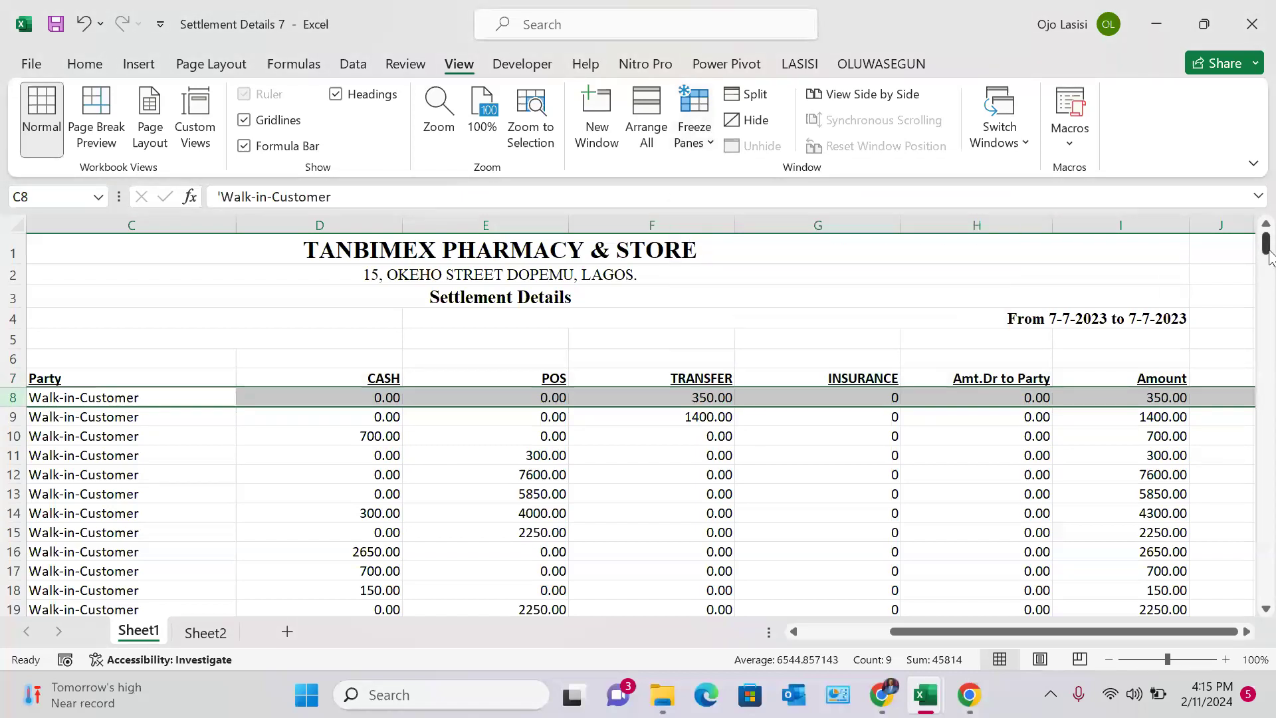
mouse_move(1268, 256)
left_mouse_down()
mouse_move(1272, 411)
mouse_move(1266, 244)
left_mouse_up()
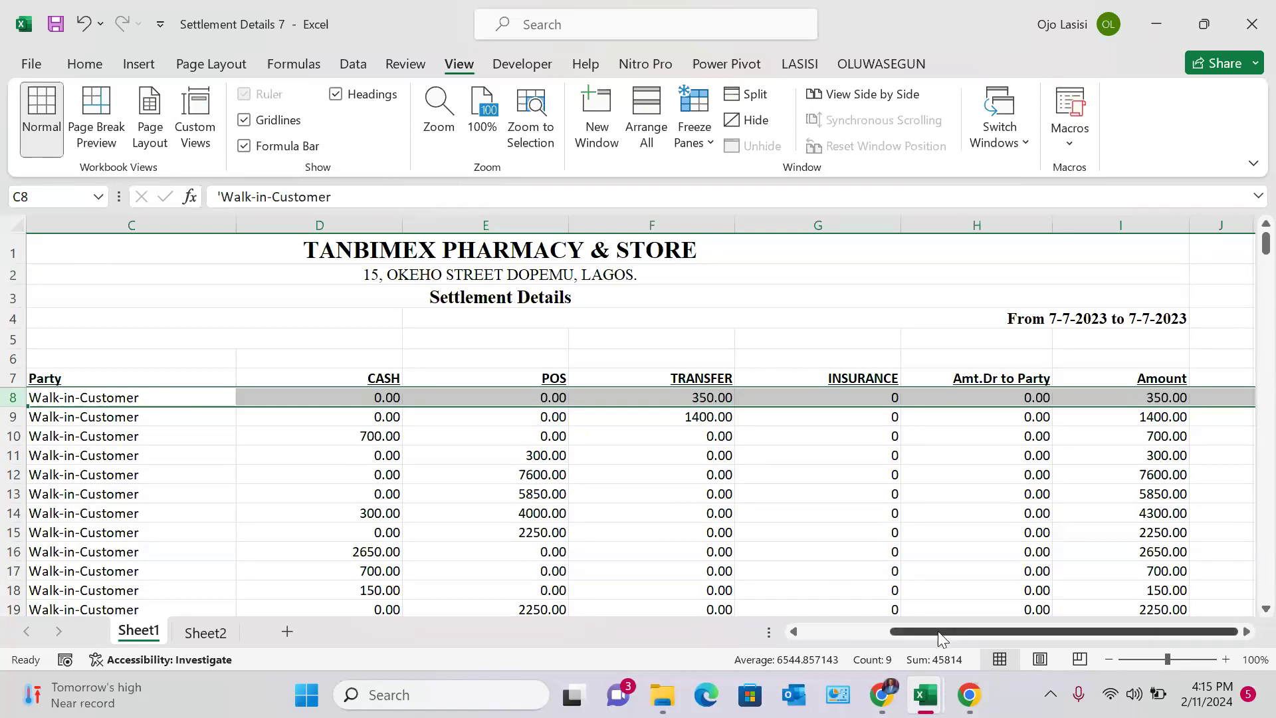
left_click_drag(939, 631, 938, 631)
left_click_drag(1269, 245, 1270, 595)
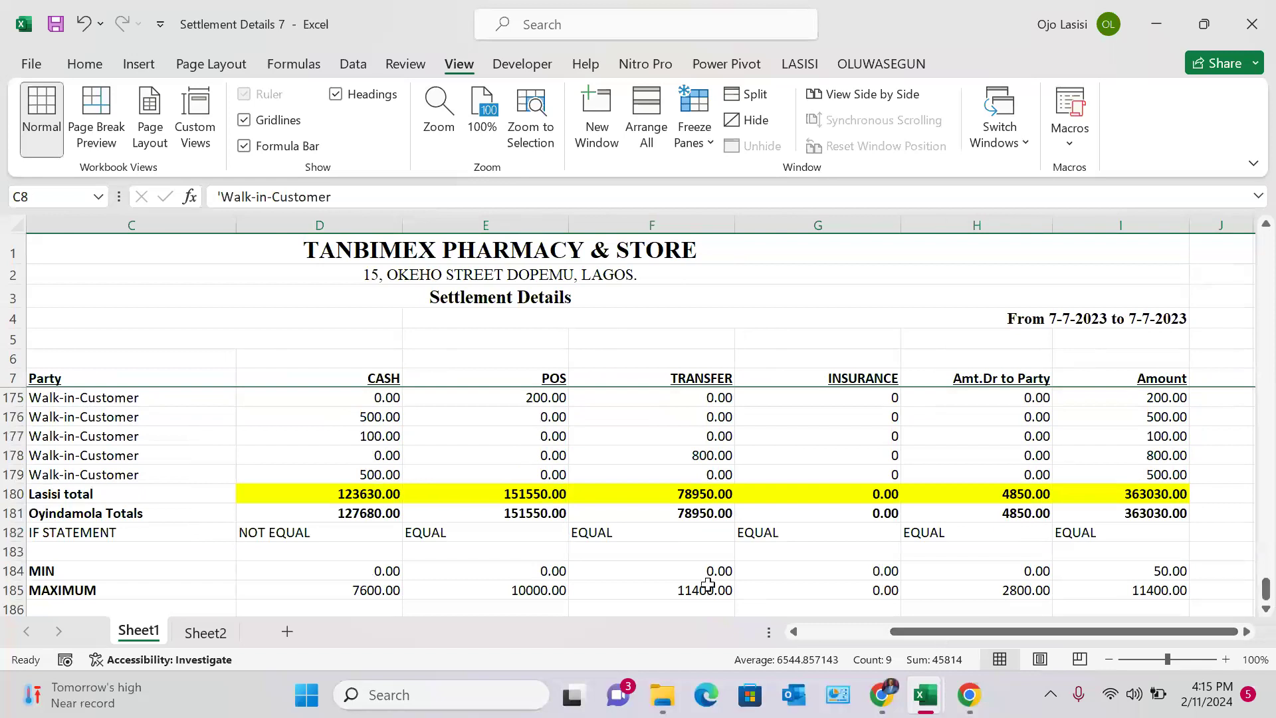
Step: Add the label Average in cell C186, directly below the MAXIMUM row
left_click(345, 570)
left_click(327, 590)
left_click(333, 573)
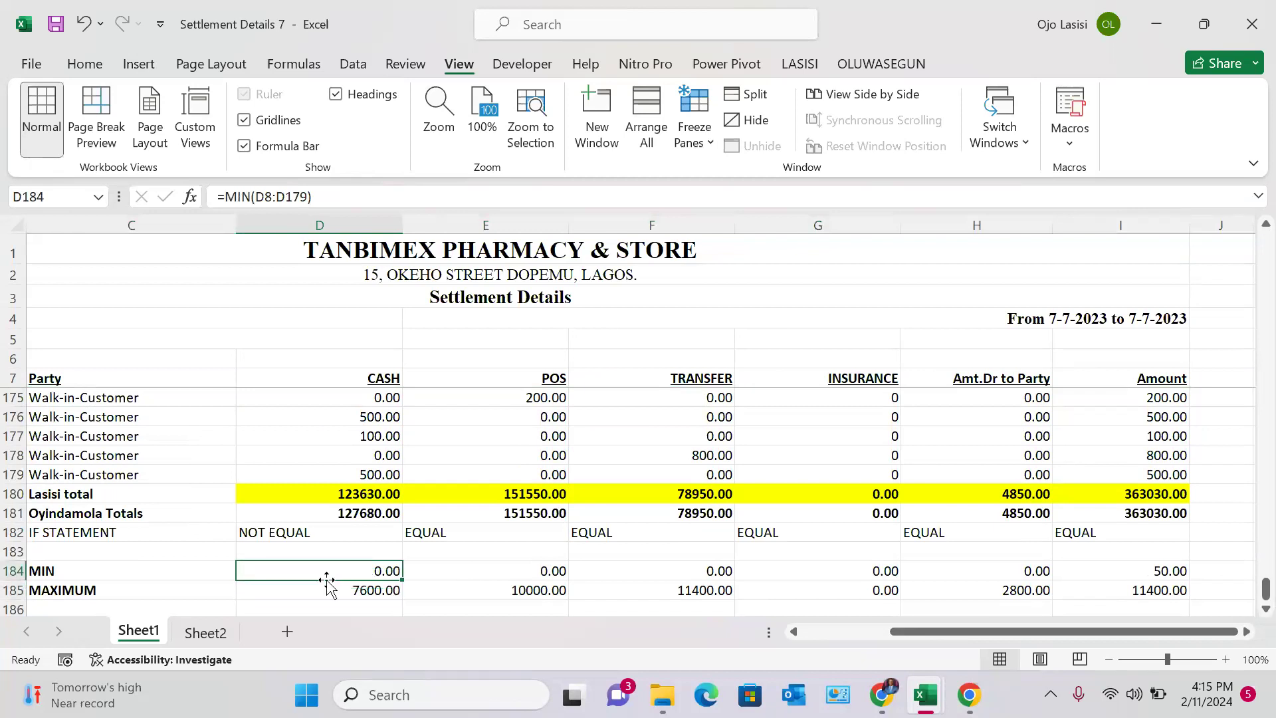
left_click(192, 609)
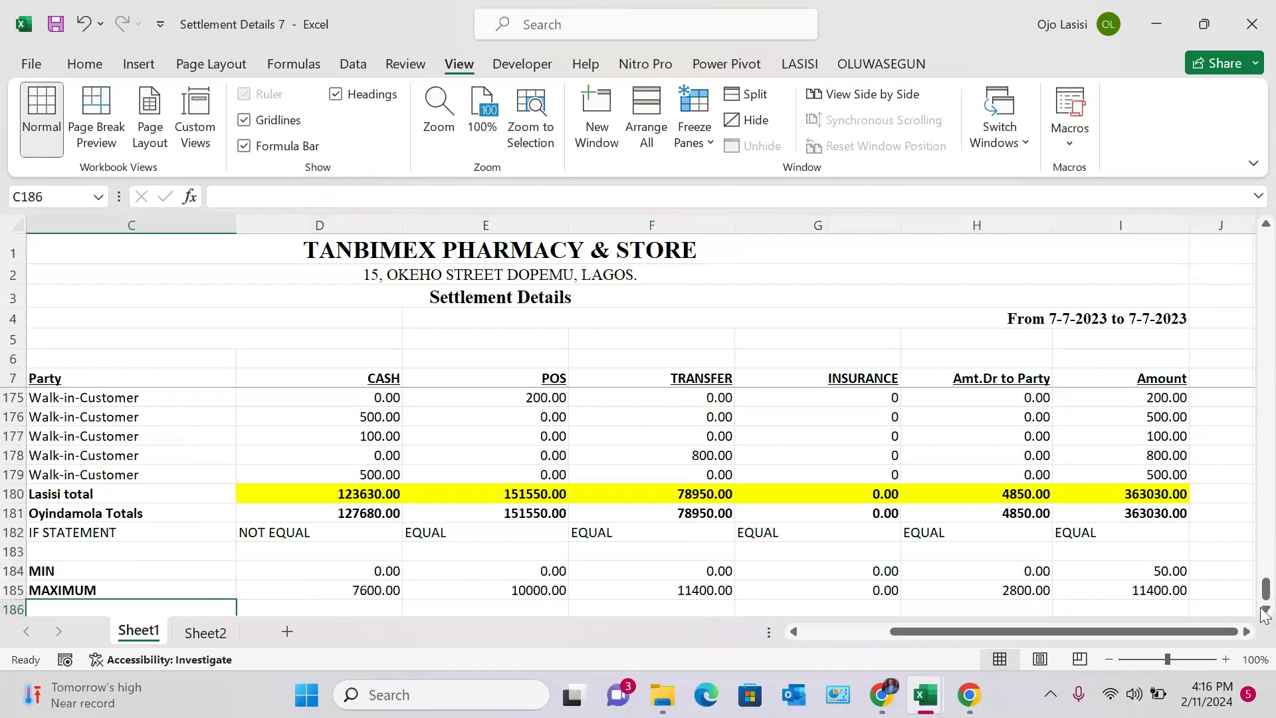
left_click(1265, 608)
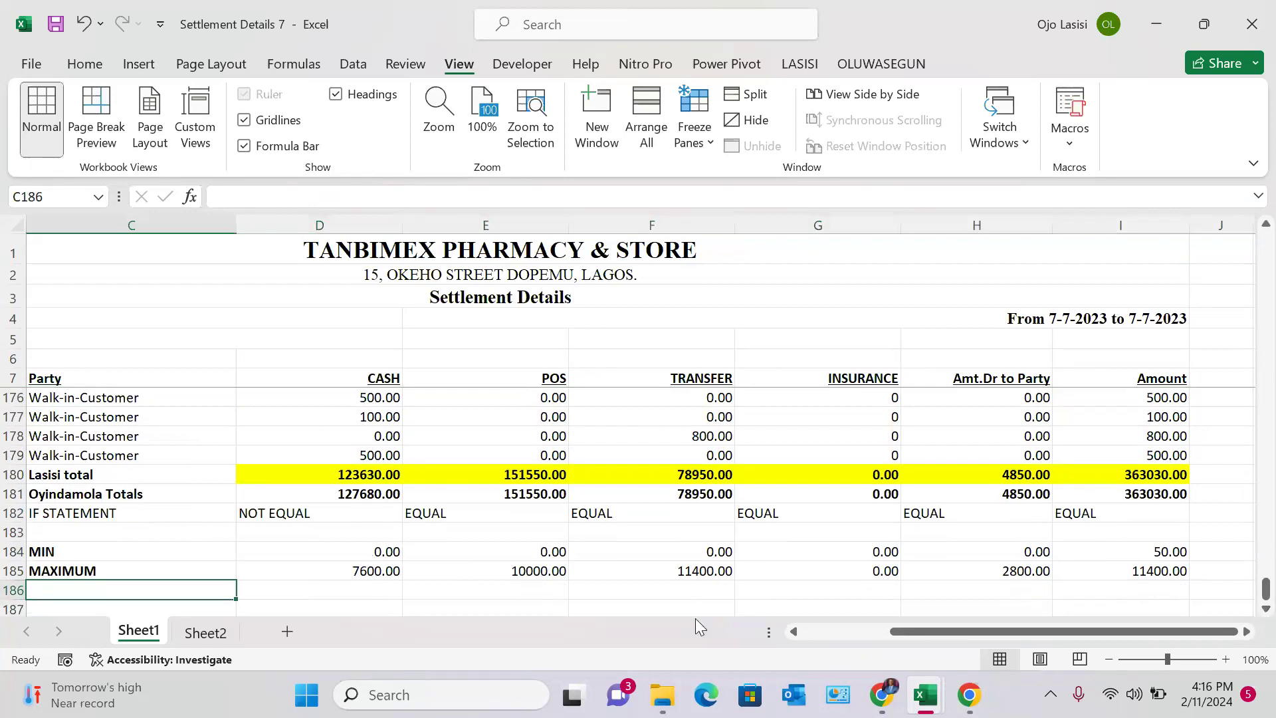
left_click(385, 590)
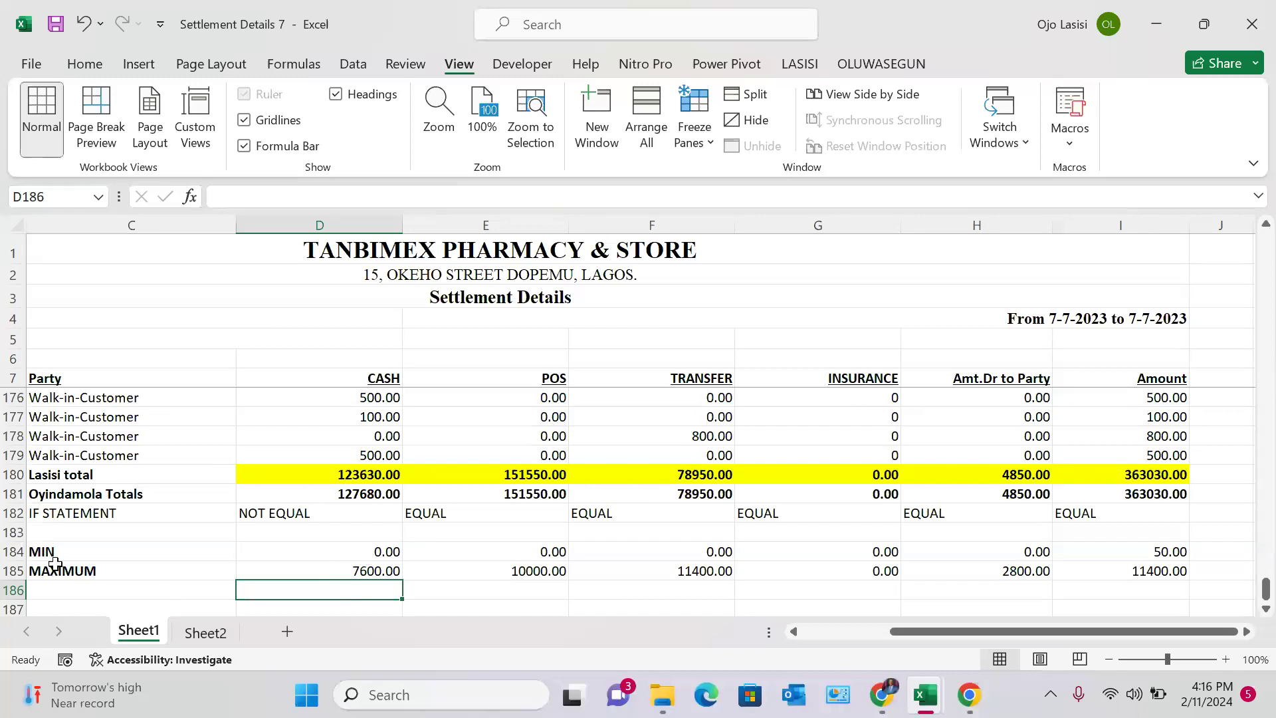
left_click(185, 589)
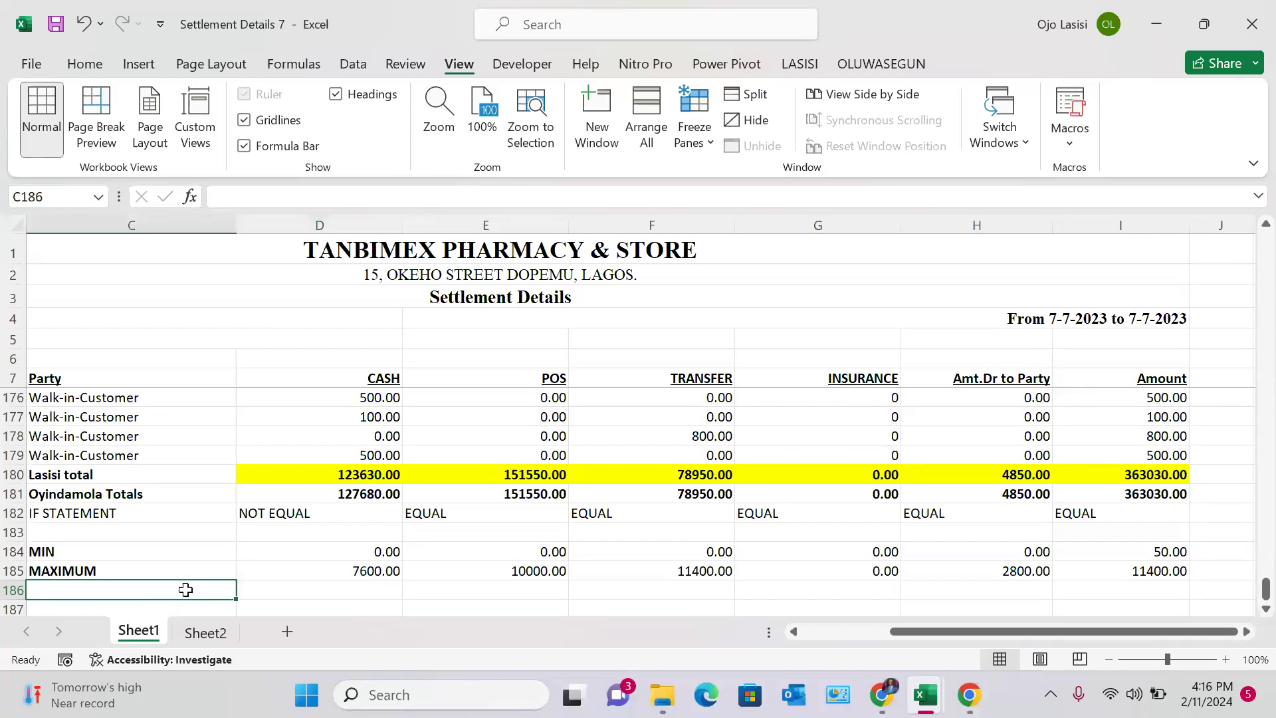
type("Average")
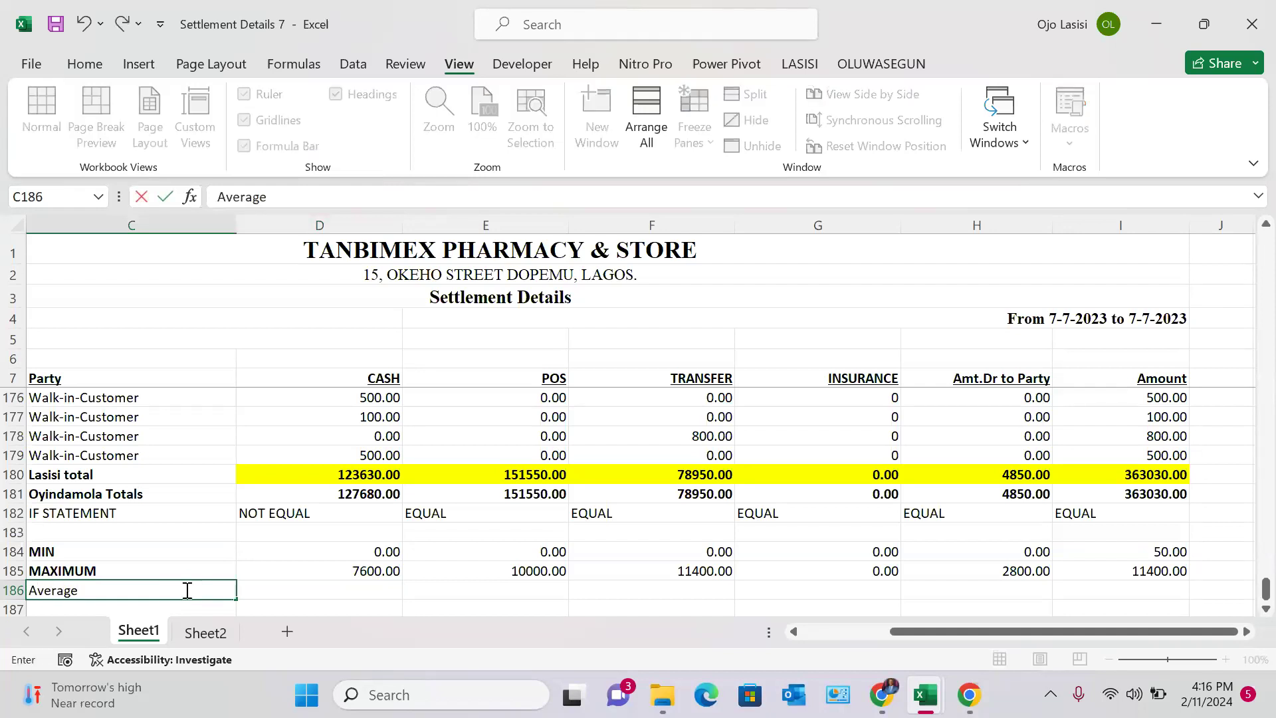
Step: Calculate the average of the CASH column in D186 with =AVERAGE(D8:D179)
left_click(309, 593)
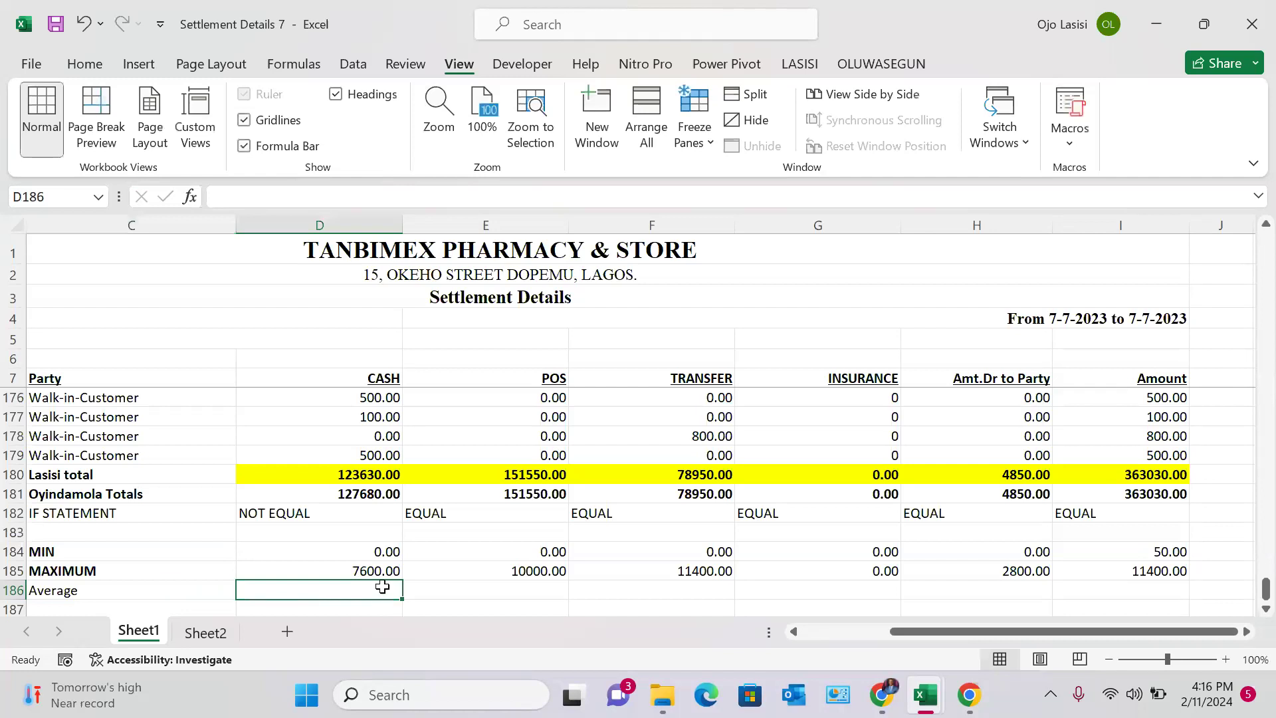
type("=")
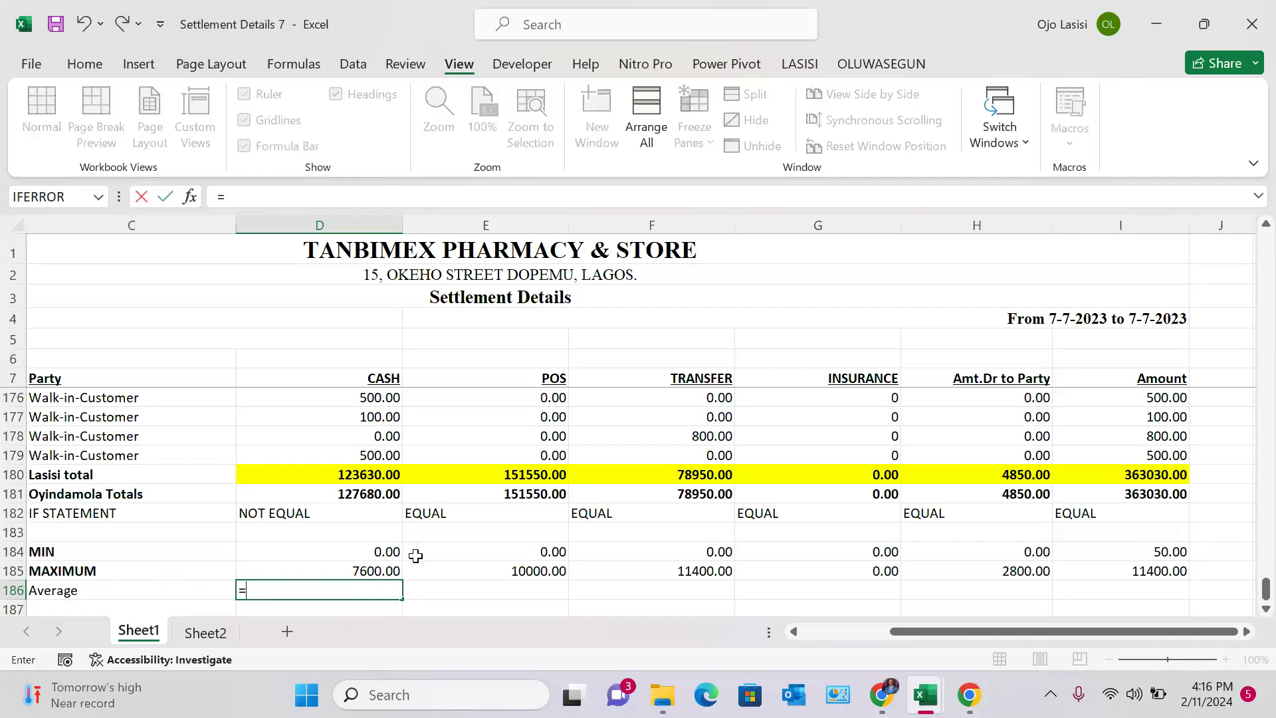
type("av")
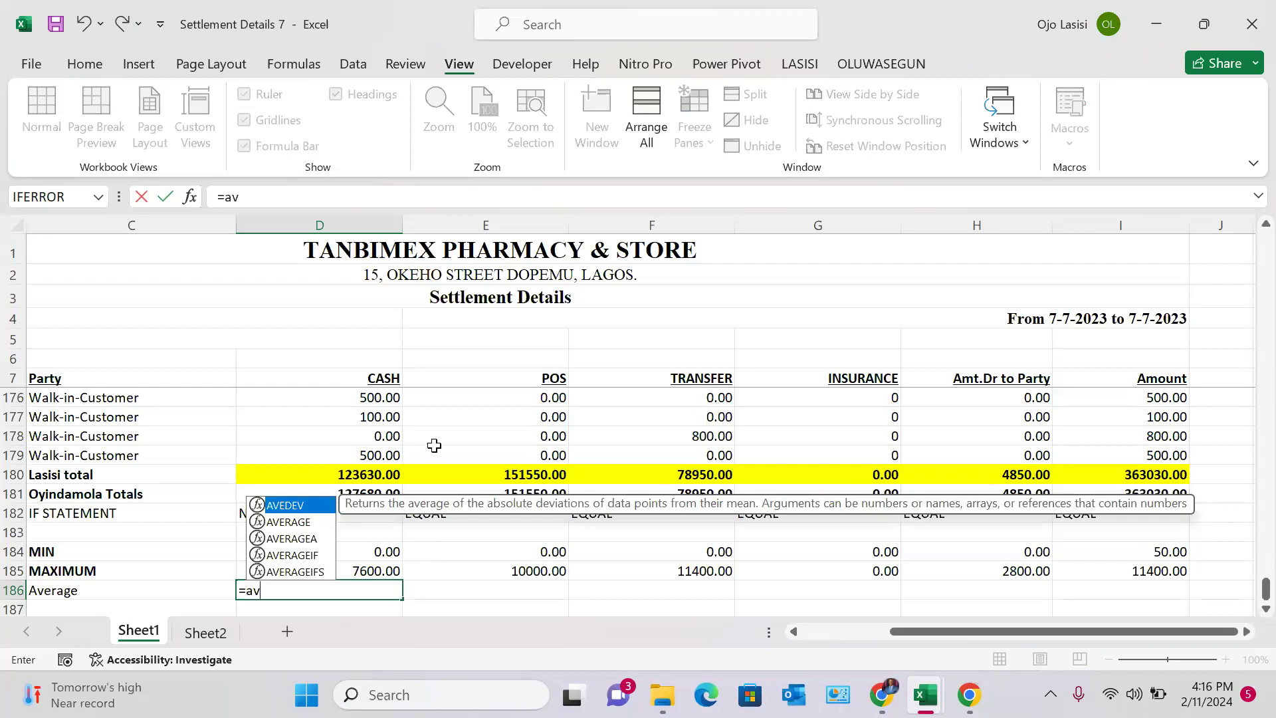
double_click(300, 523)
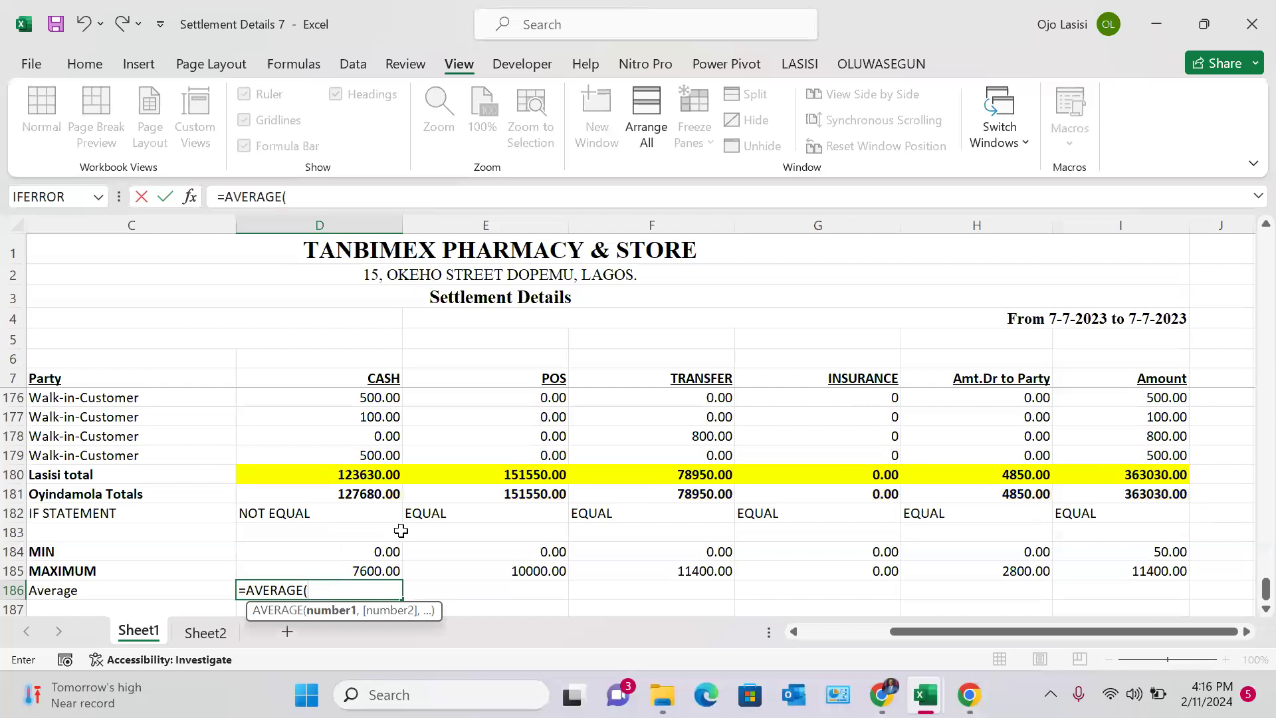
left_click_drag(376, 455, 315, 397)
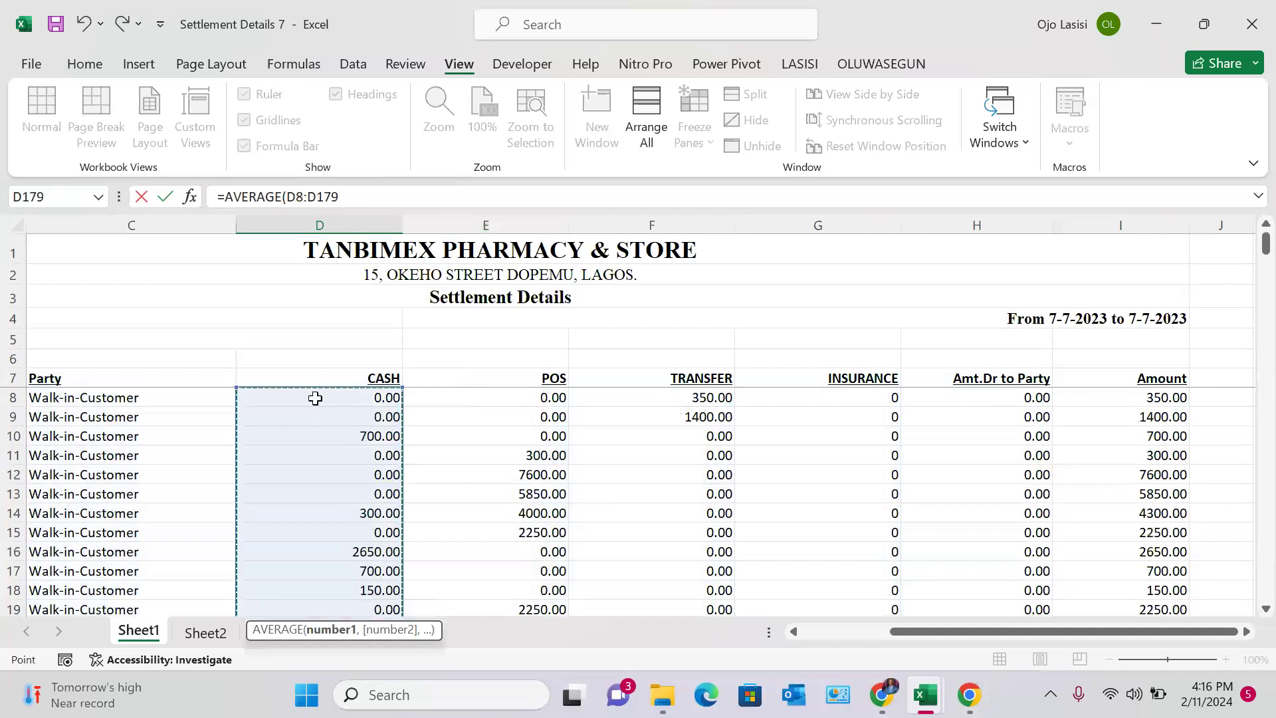
type(")")
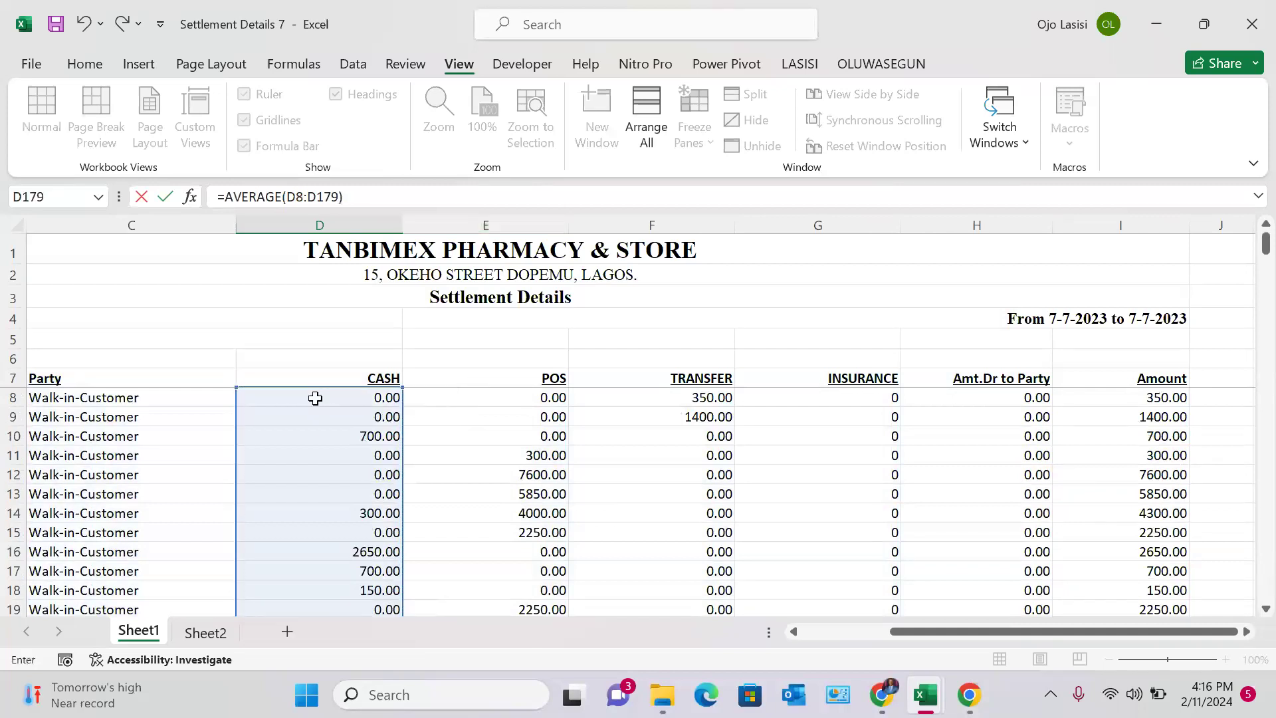
key("Return")
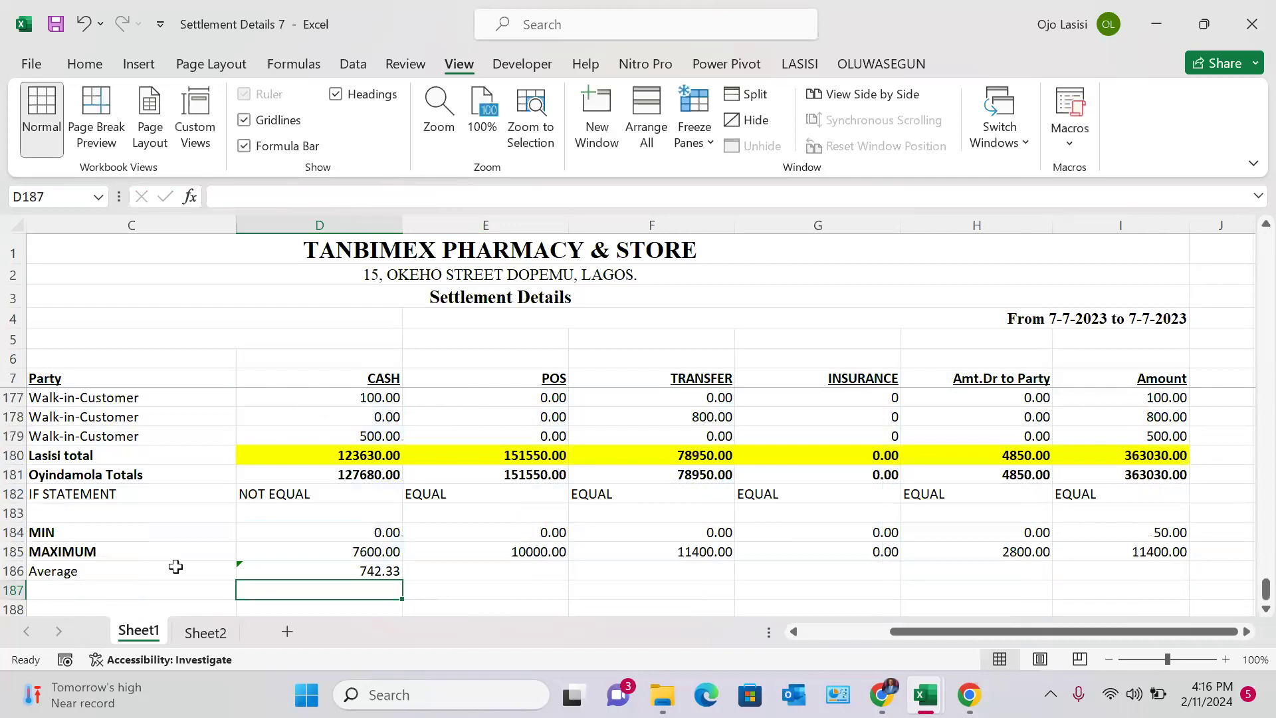
Step: Label C187 "meadian" and calculate the CASH column's median in D187 with the MEDIAN function over D8:D179
left_click(155, 591)
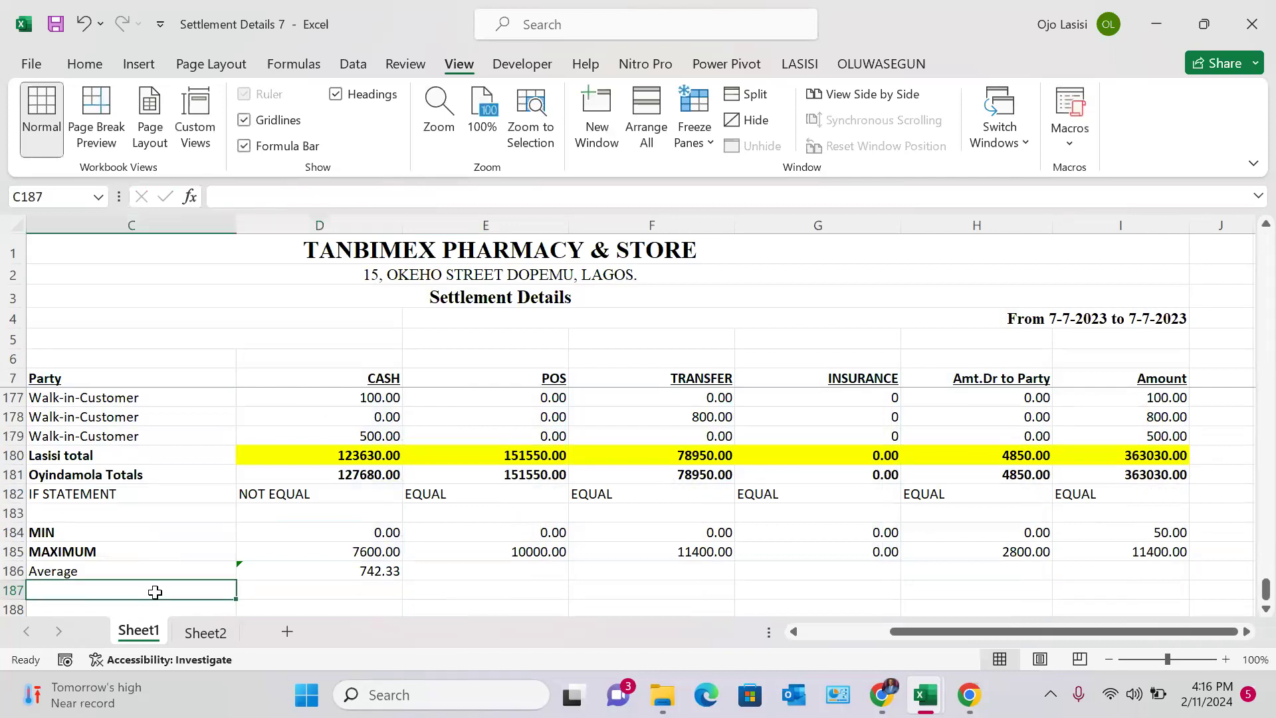
type("meadian")
left_click(352, 591)
type("=m")
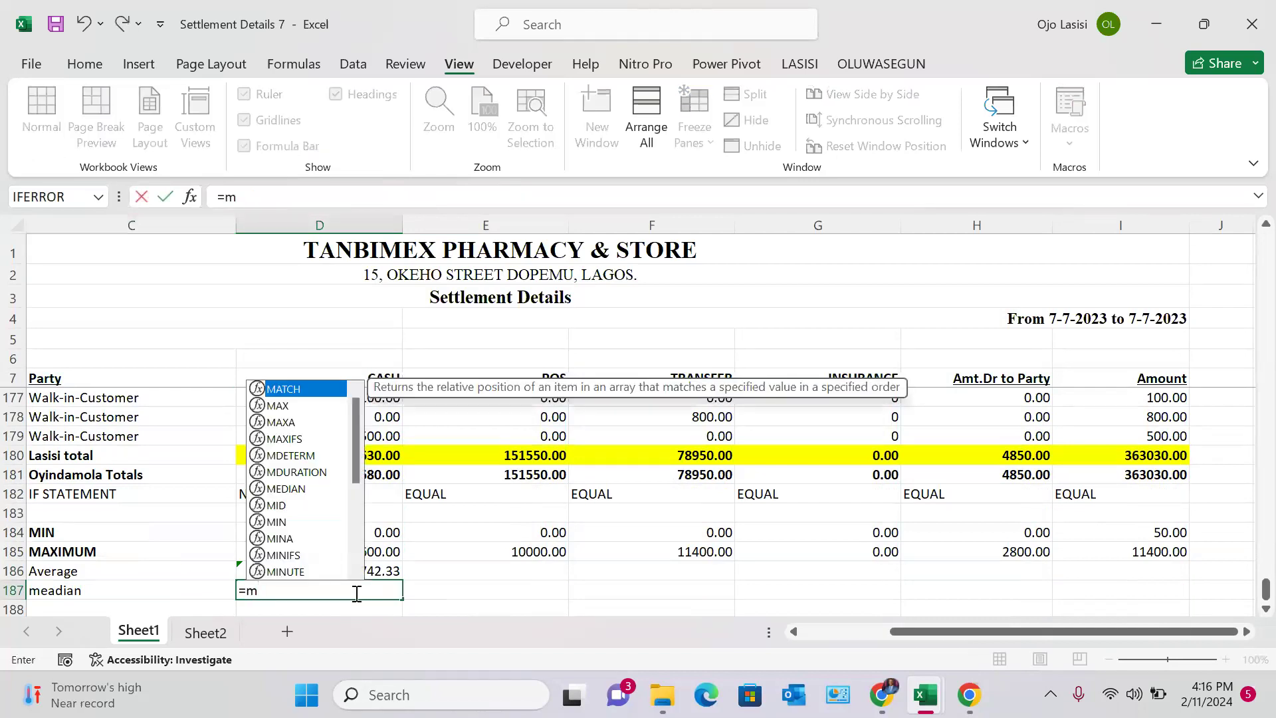
type("ed")
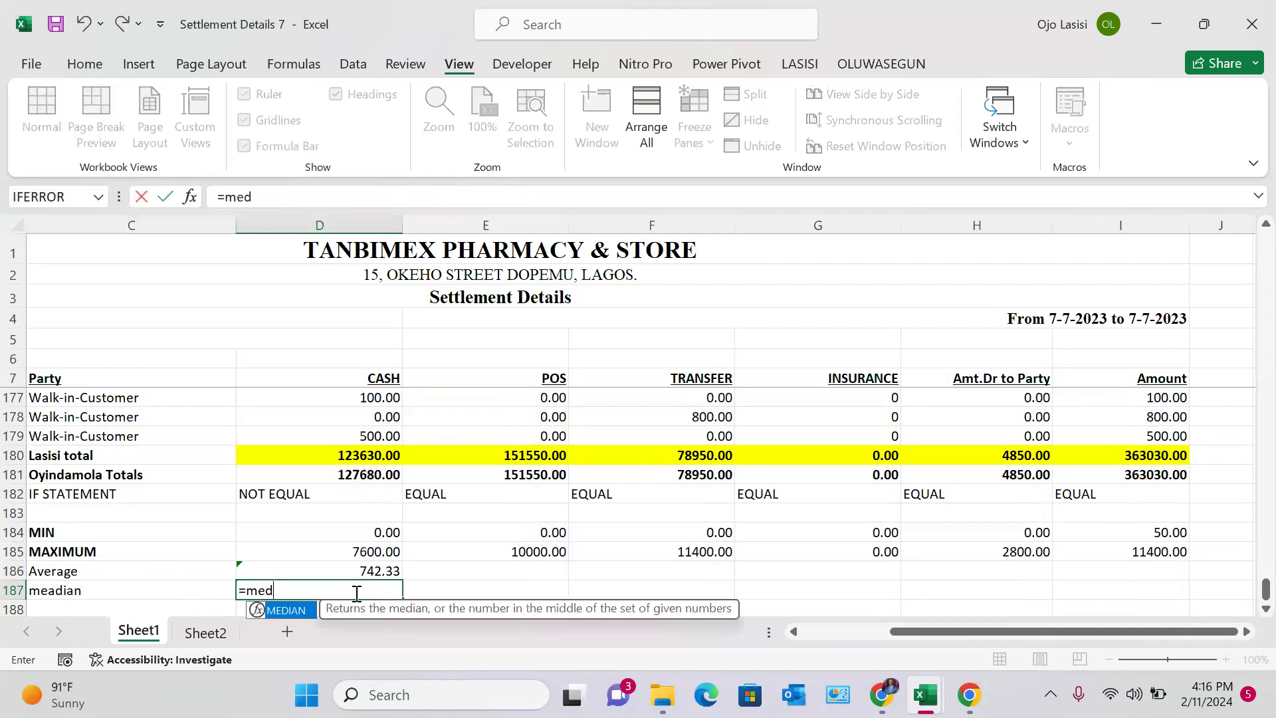
double_click(299, 609)
left_click_drag(358, 436, 305, 397)
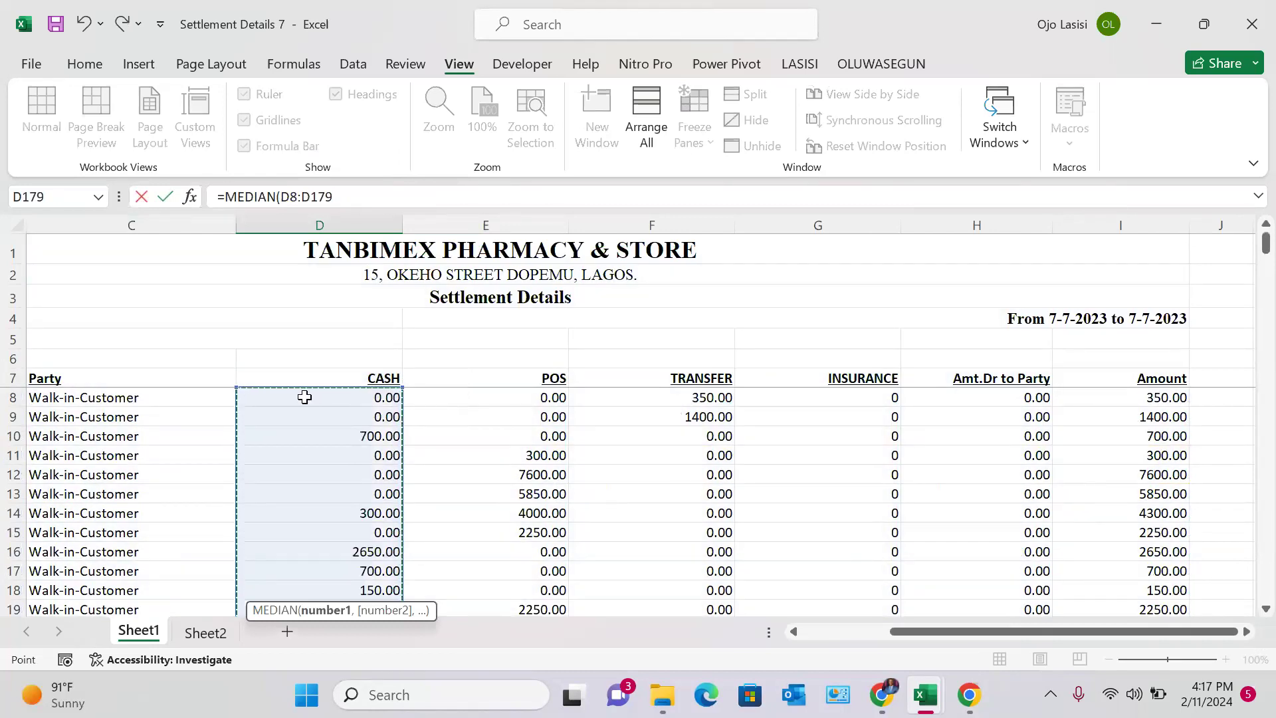
key("Return")
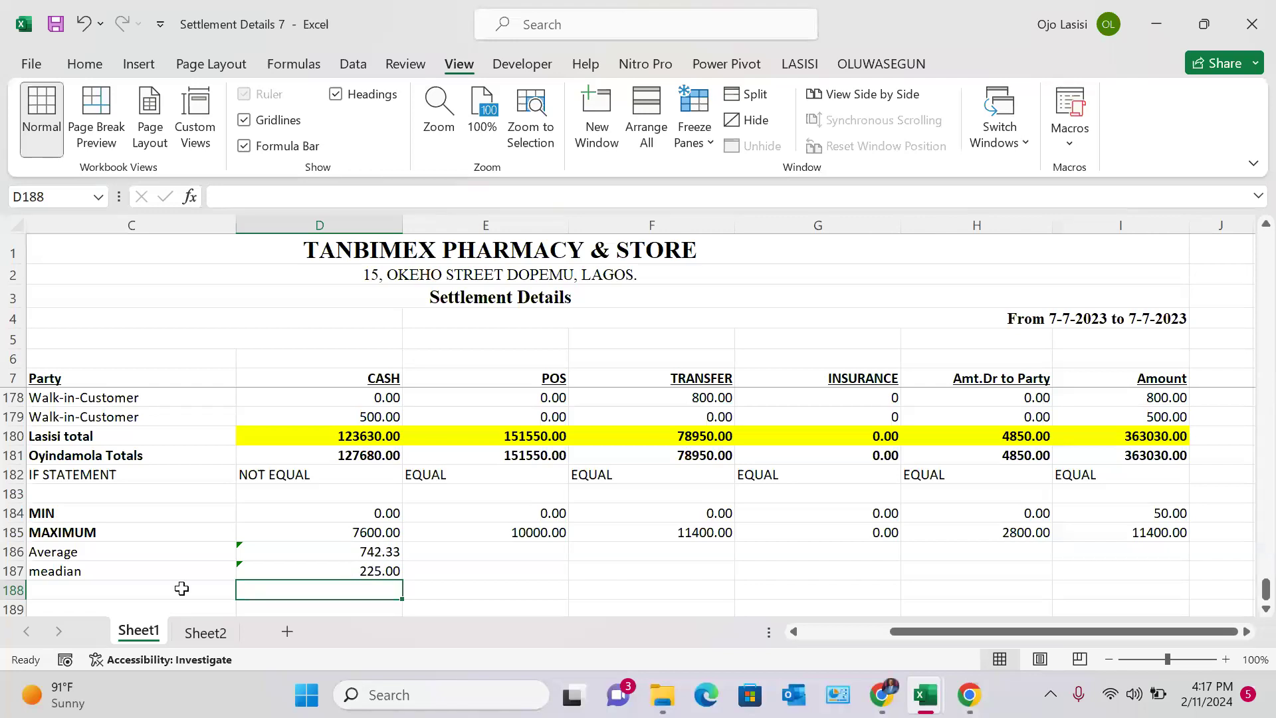
Step: Correct the label in C187 to "median"
left_click(126, 570)
type("mea")
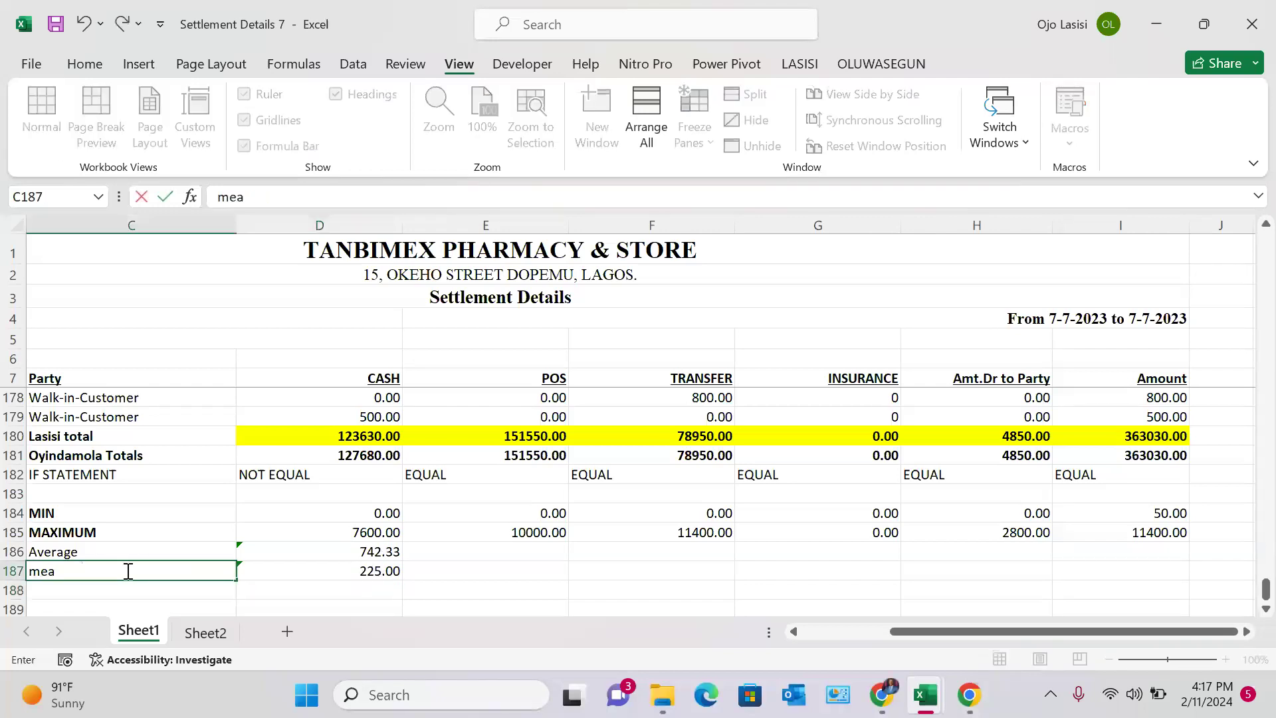
type("dian")
key("BackSpace")
key("BackSpace")
key("BackSpace")
key("BackSpace")
Step: Clear the MIN and MAXIMUM results in E184:I185, keeping only those of the CASH column
left_click_drag(527, 505, 1175, 538)
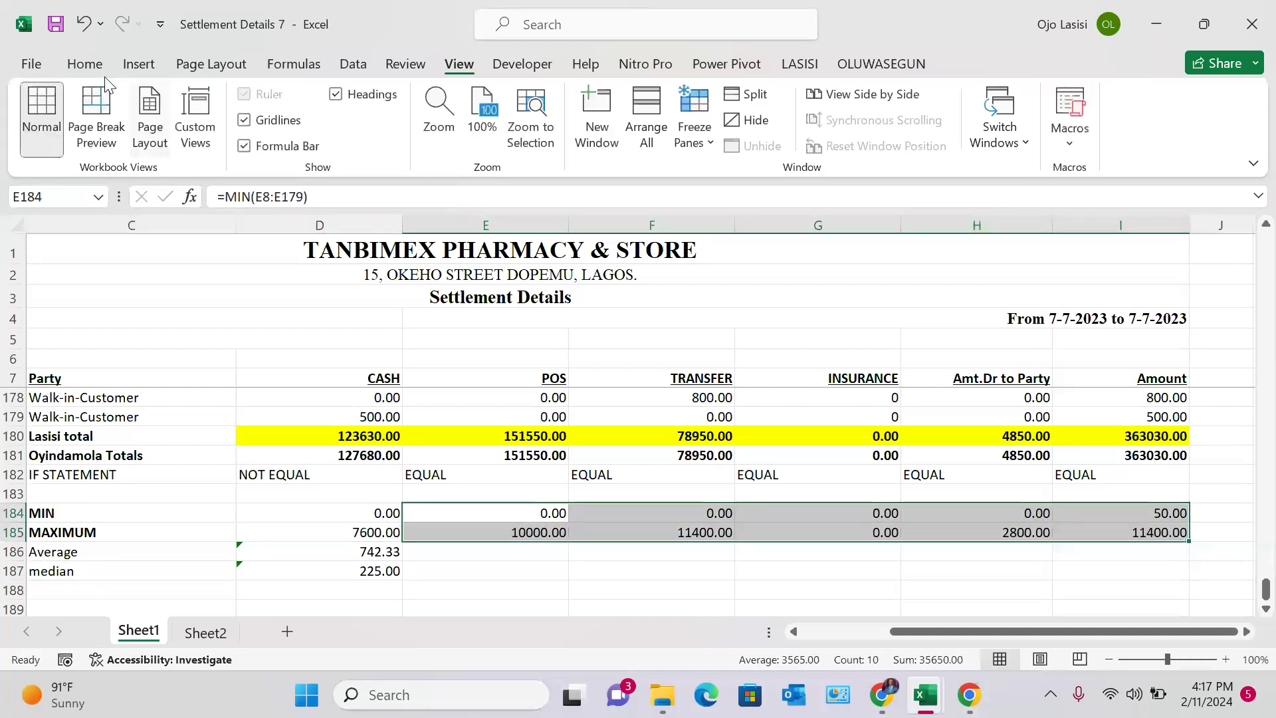
left_click(84, 66)
left_click(1032, 146)
left_click(1038, 168)
left_click(581, 586)
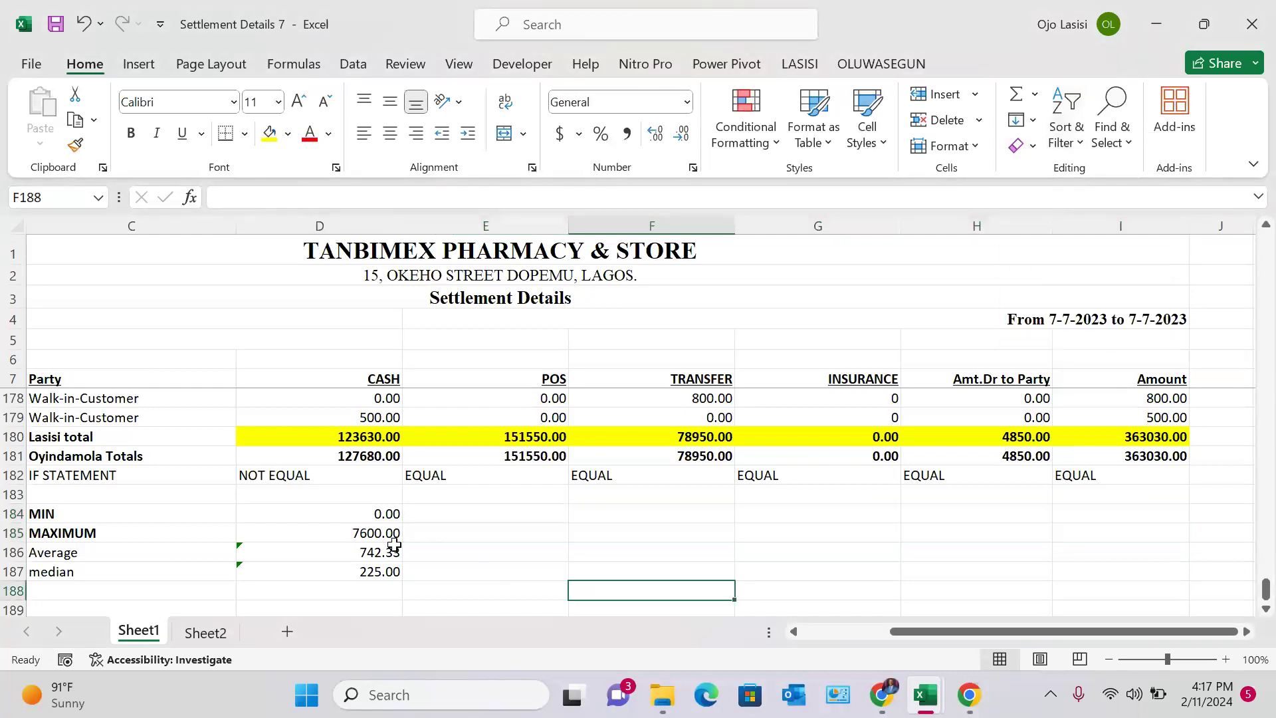
Step: Review the four CASH statistics formulas in D184:D187 and fill them right across to column I
left_click(374, 514)
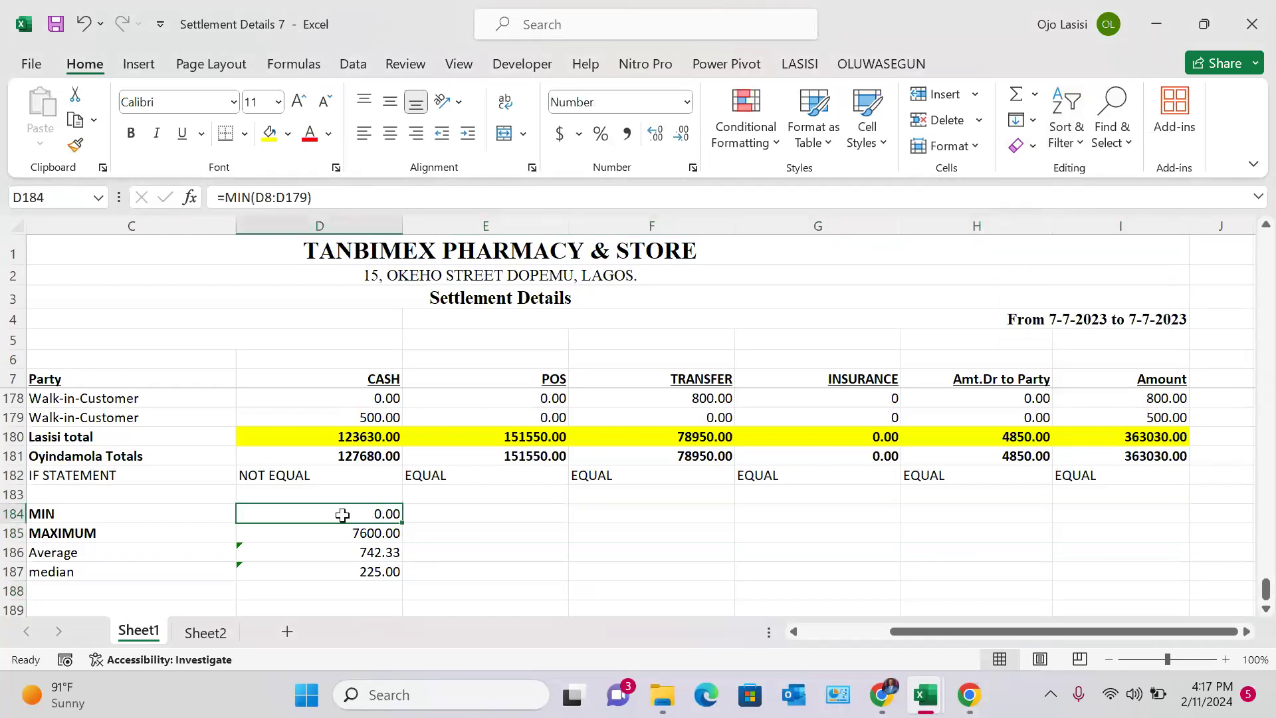
left_click(370, 535)
left_click(369, 553)
left_click(367, 572)
left_click_drag(373, 514, 376, 566)
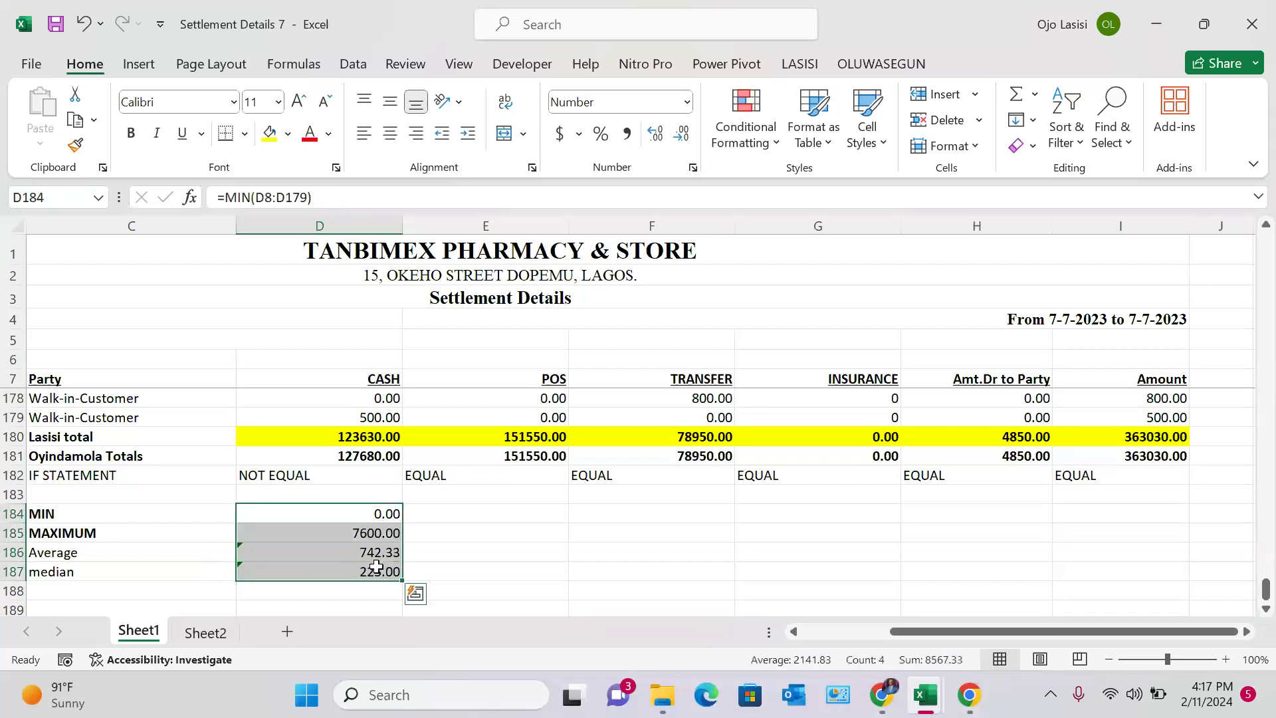
key("shift+Right")
key("shift+Right")
key("shift+Right")
key("shift+Right")
key("shift+Right")
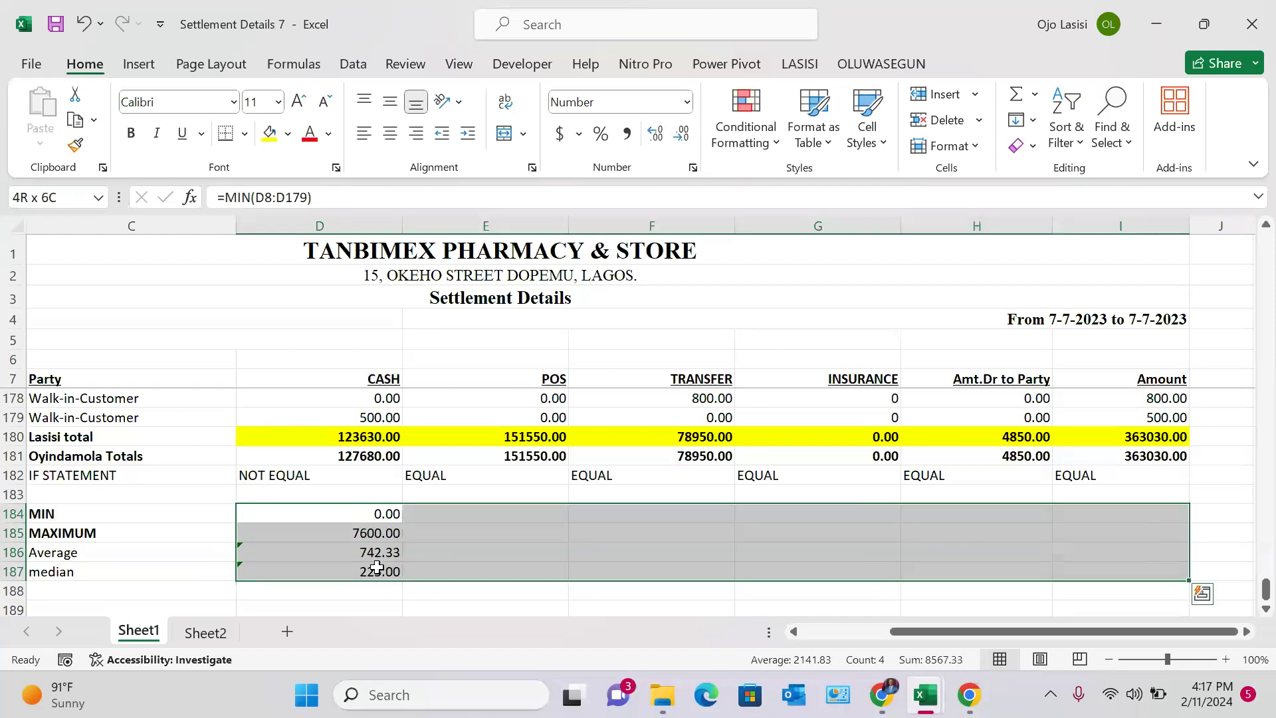
key("ctrl+r")
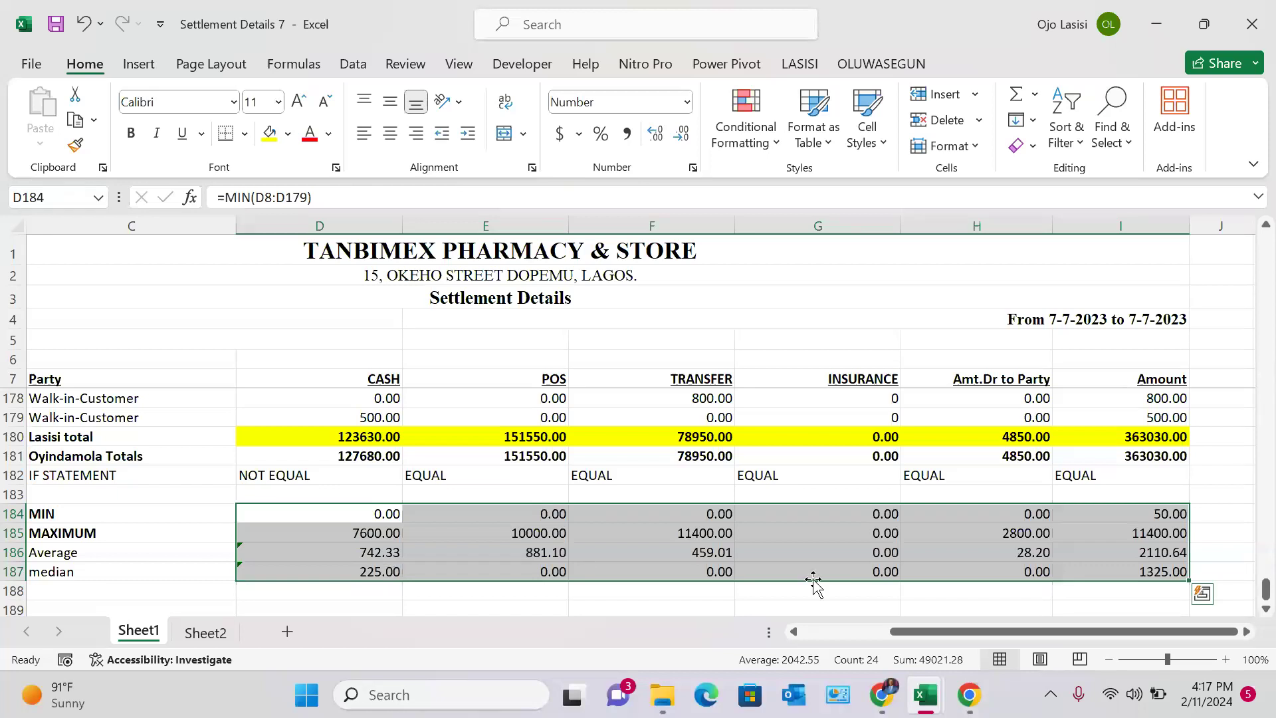
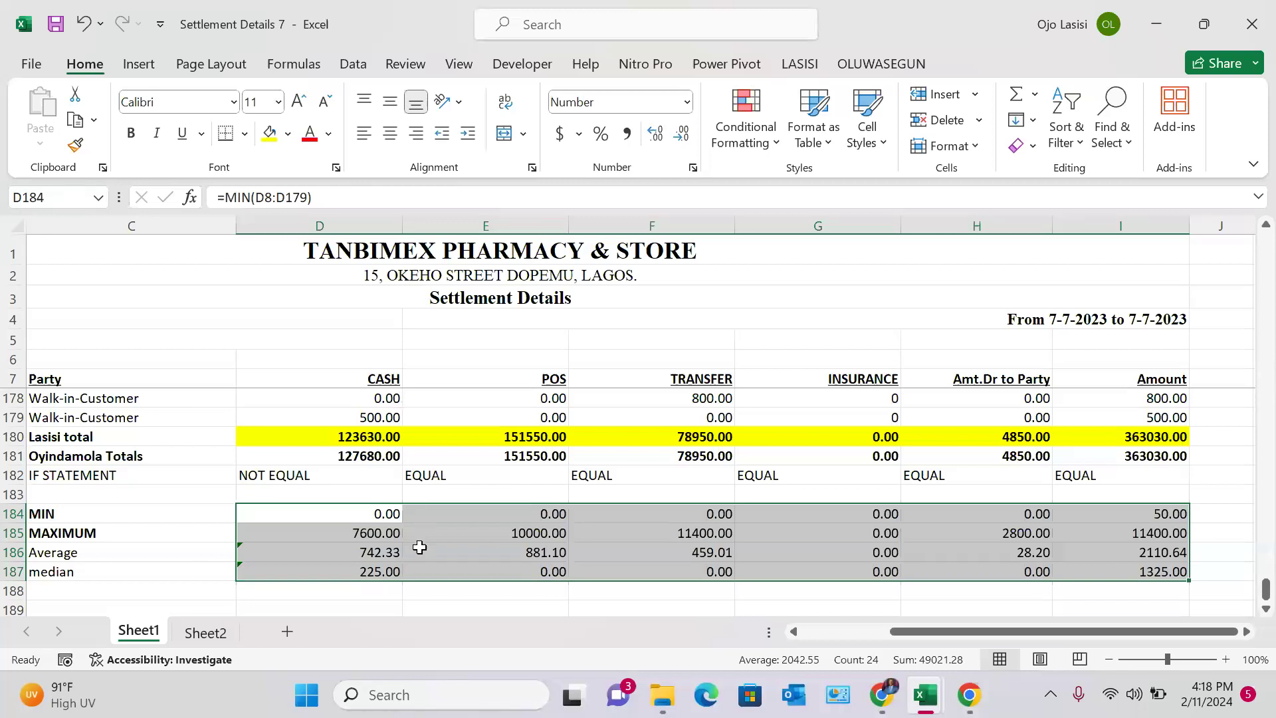
Step: Review the MIN, MAXIMUM, Average and median results of the CASH column in D184:D187
left_click(421, 599)
left_click(357, 517)
left_click_drag(357, 517, 356, 570)
left_click(447, 589)
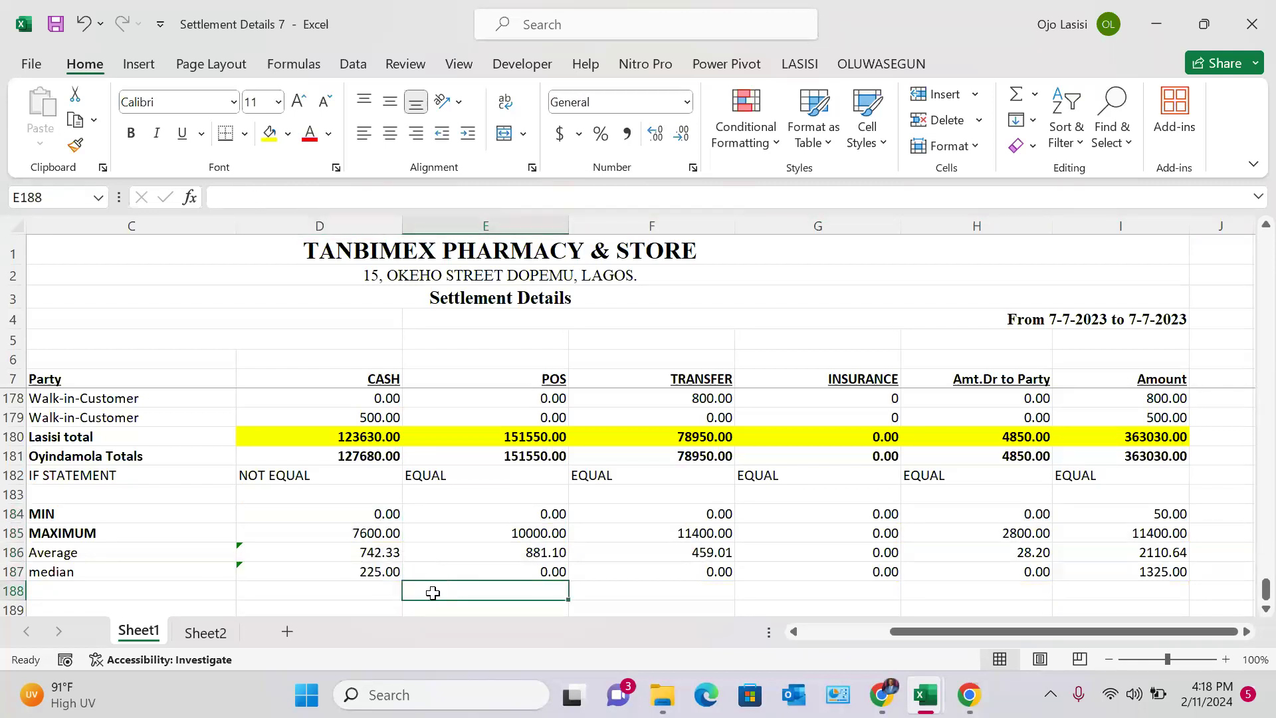
Step: Search Windows for "report" and open the report card workbook
left_click(310, 701)
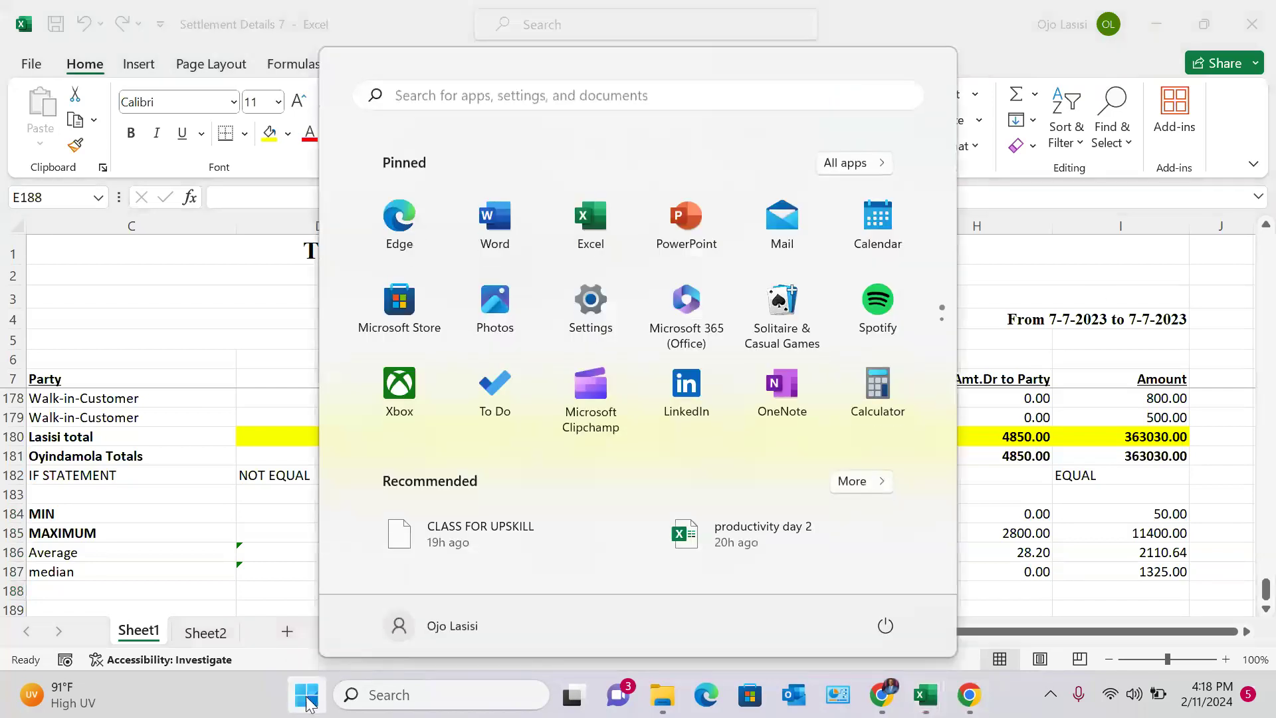
type("repo")
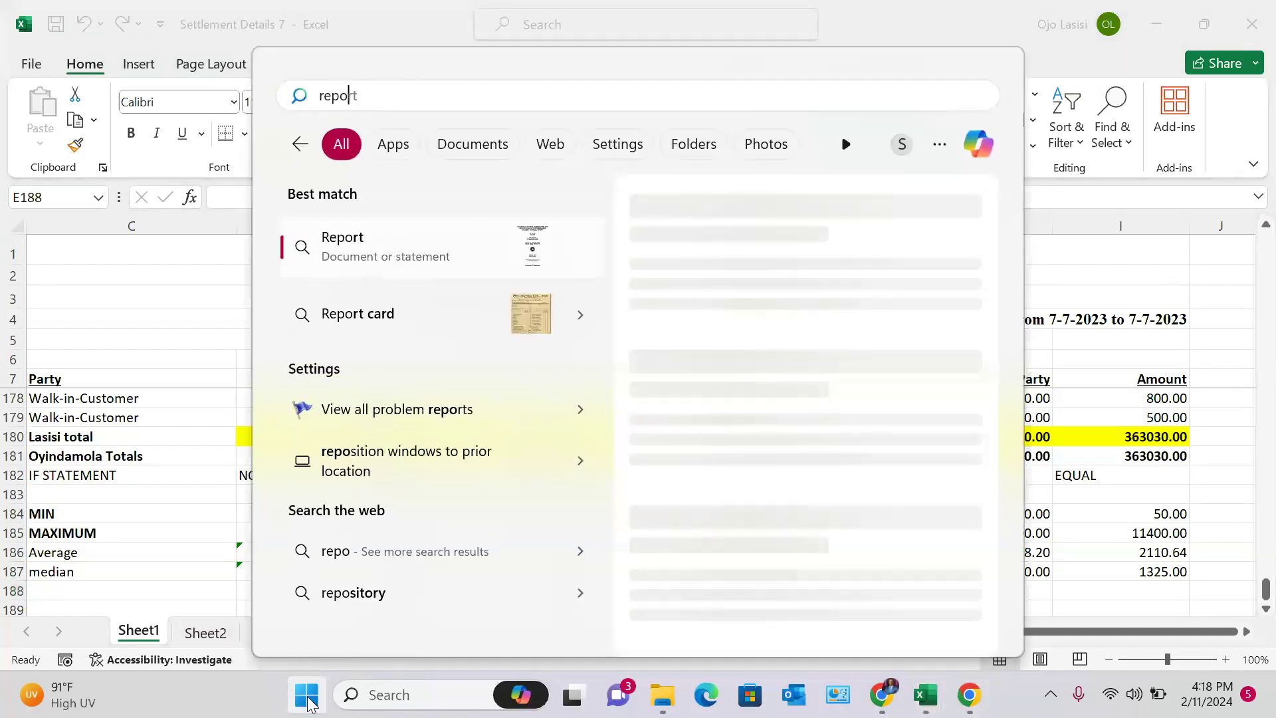
type("r")
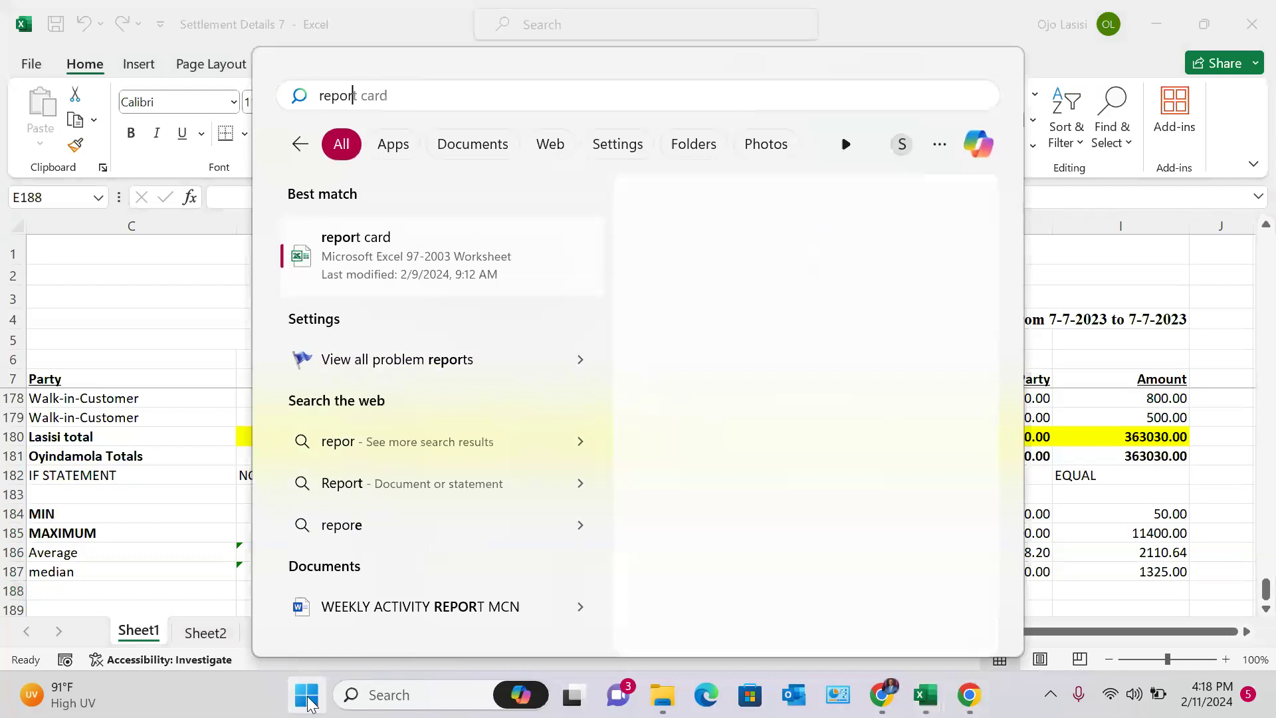
type("t")
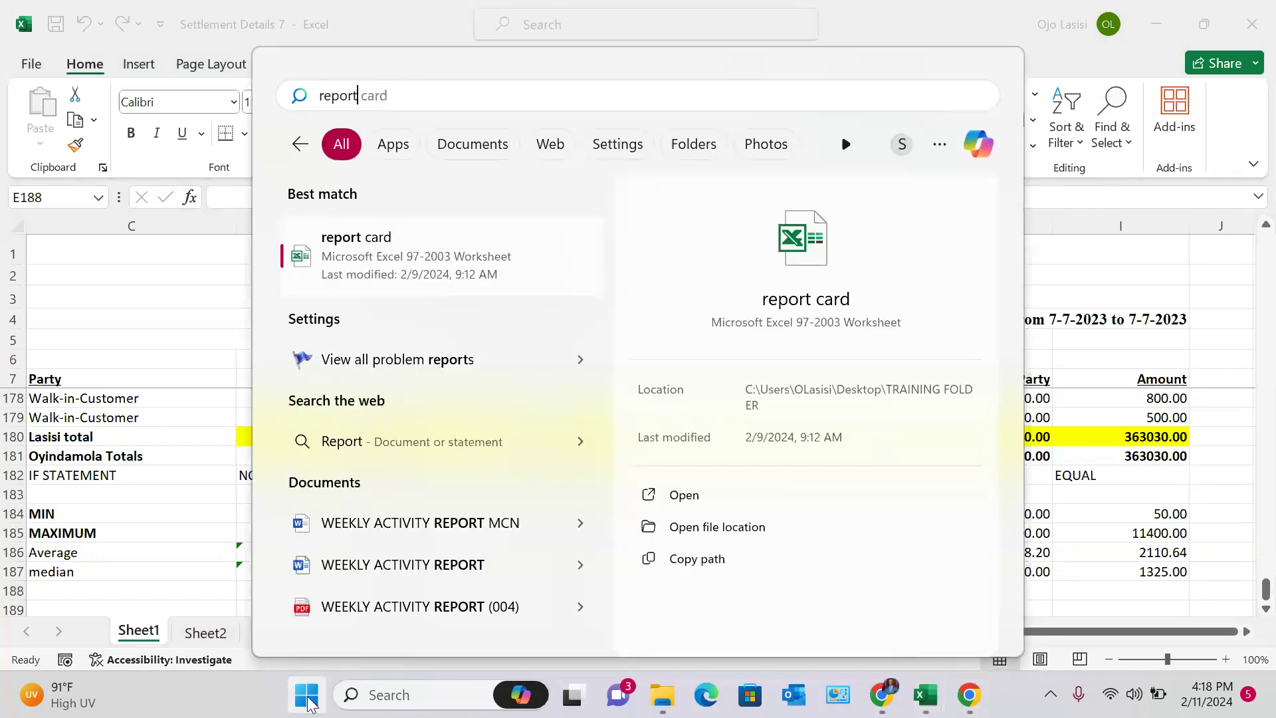
left_click(469, 259)
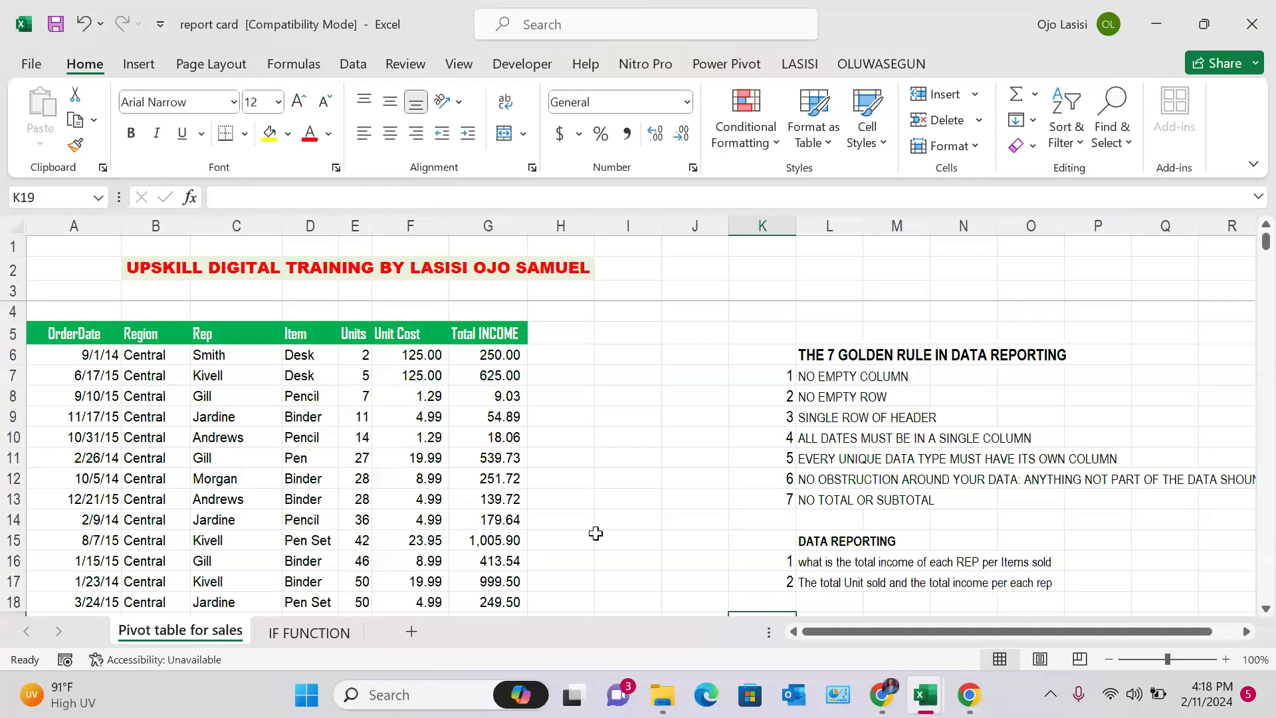
Step: Switch to the IF FUNCTION sheet and look over the report card's scores, grades, remarks and grading key
left_click(300, 636)
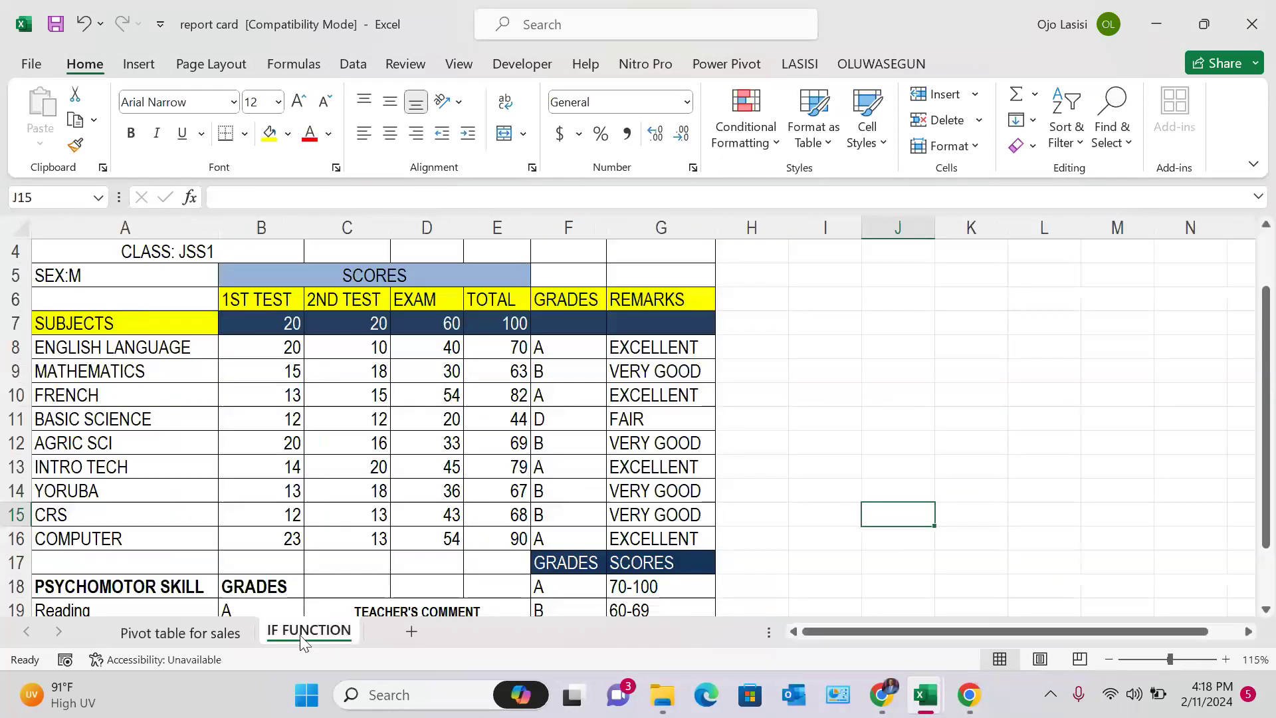
scroll(1273, 412, "down", 1)
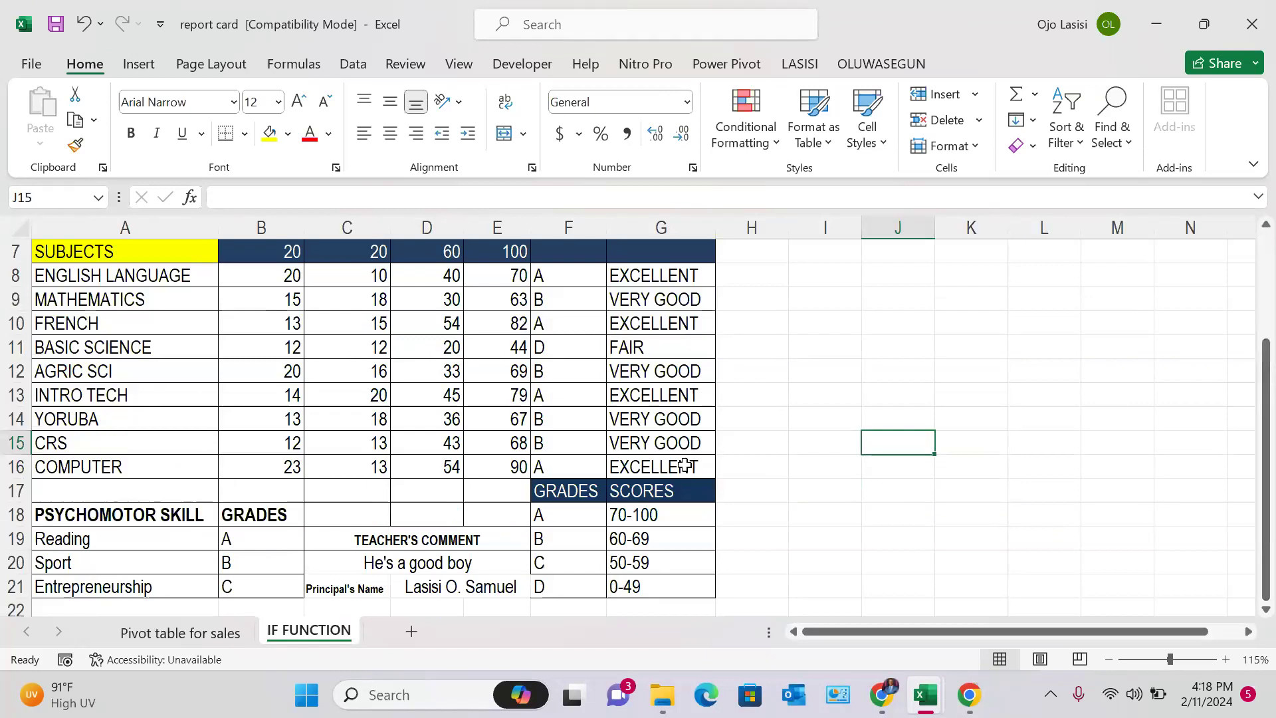
scroll(1267, 356, "up", 2)
scroll(1271, 399, "down", 2)
scroll(1273, 399, "up", 1)
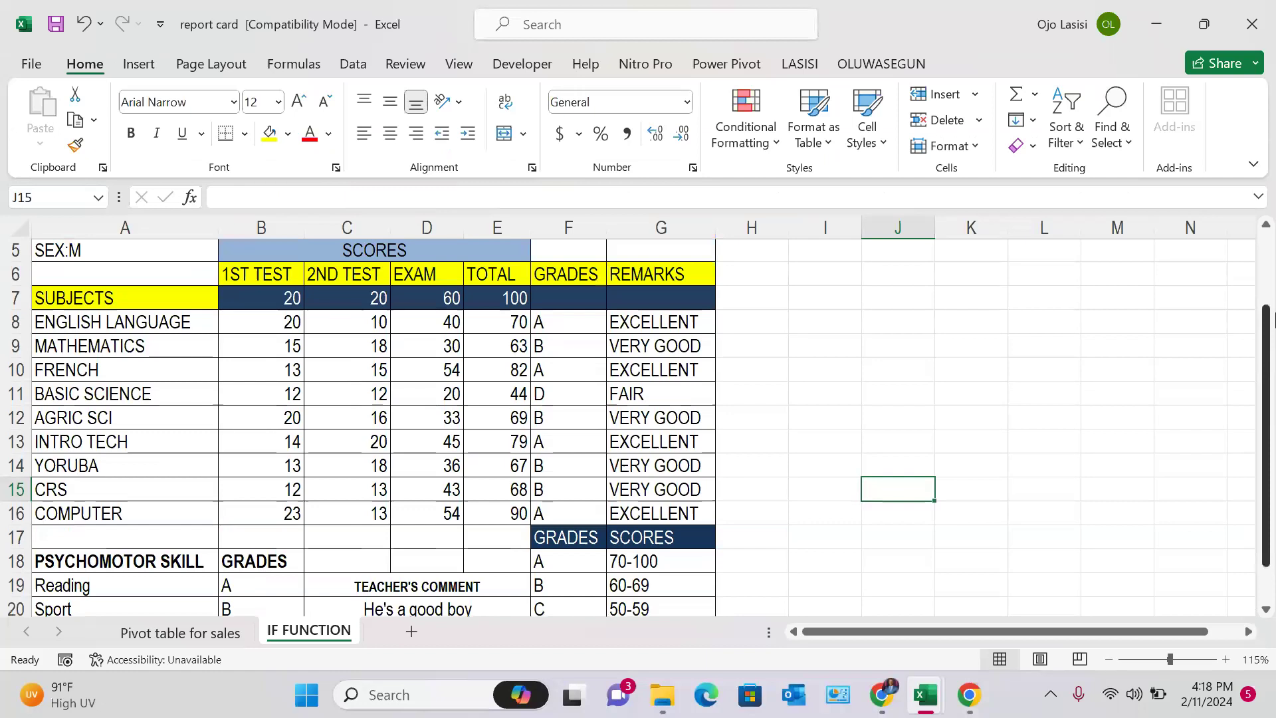
Step: Clear all contents and formatting from the GRADES cells F8:F16 and the REMARKS cells G8:G16
left_click_drag(579, 344, 562, 544)
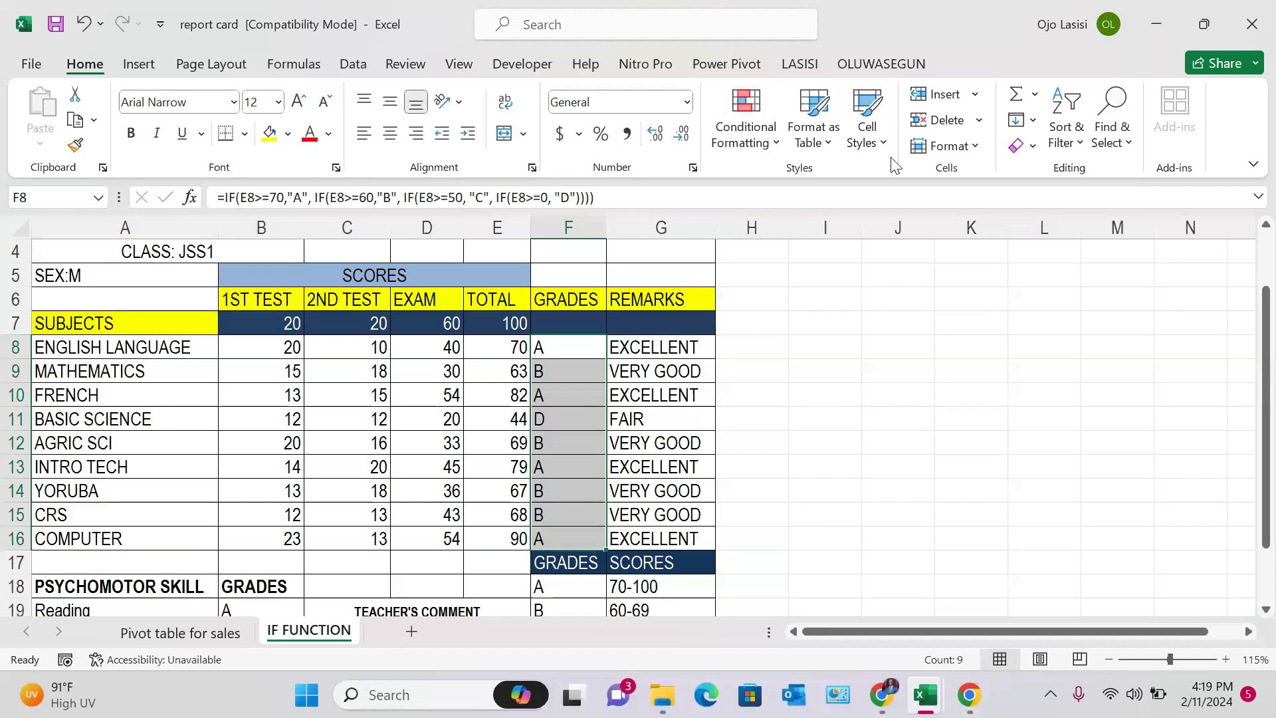
left_click(1031, 146)
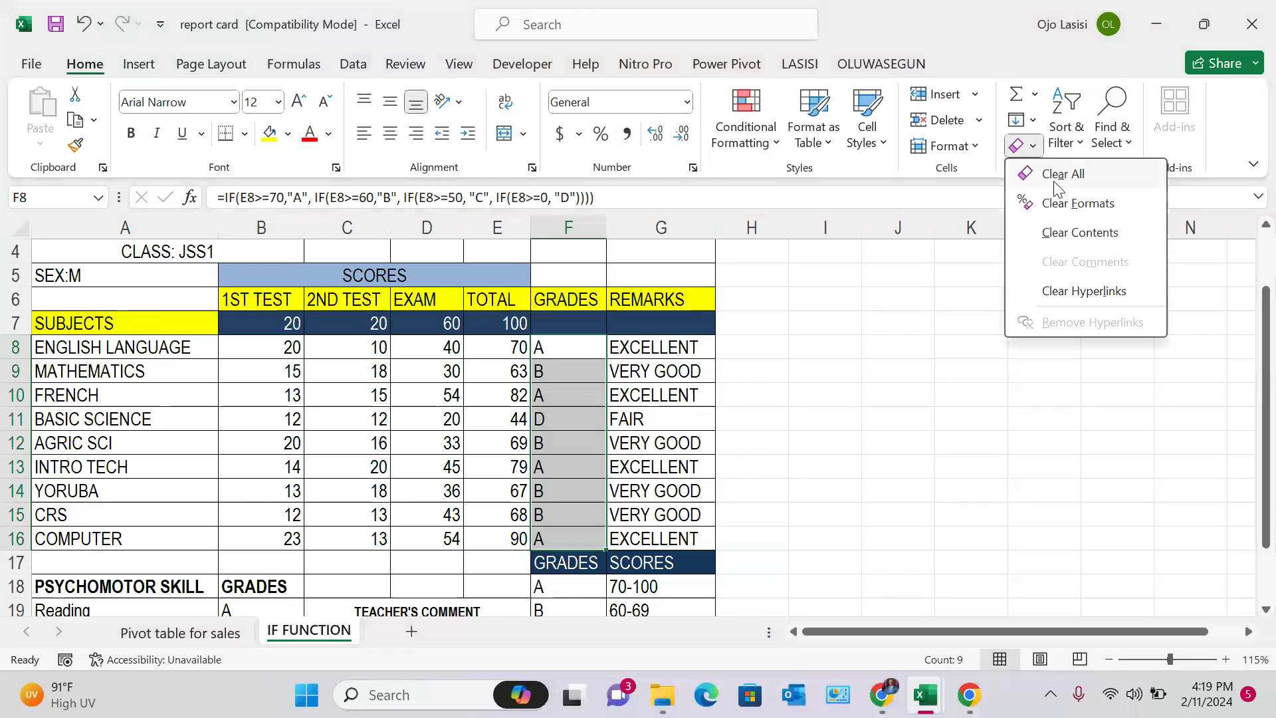
left_click(1040, 174)
left_click_drag(661, 349, 688, 537)
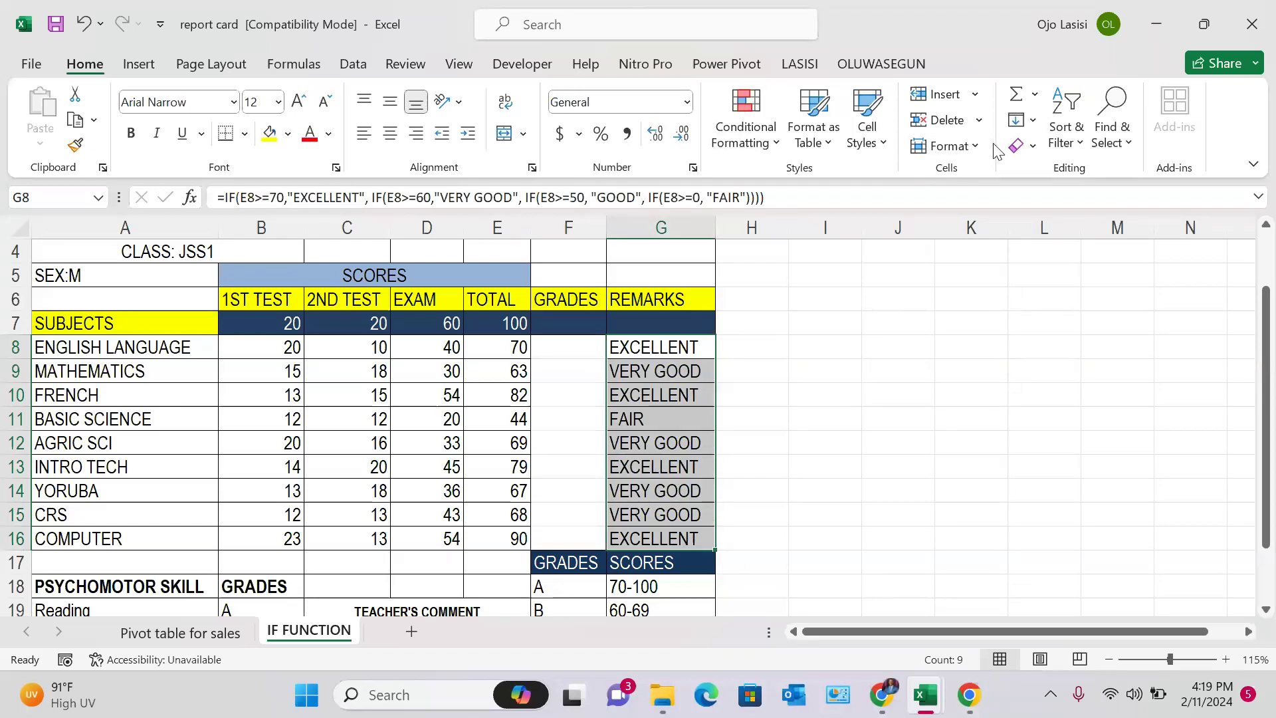
left_click(1032, 146)
left_click(1053, 173)
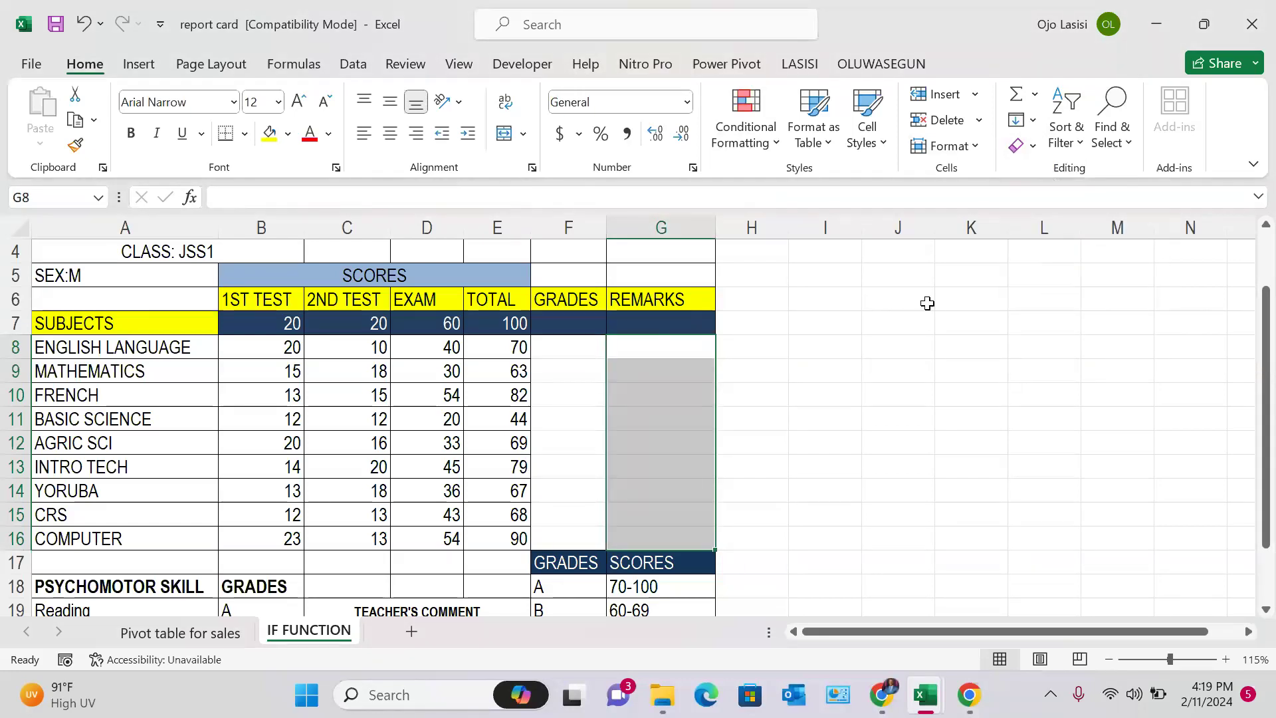
left_click(811, 356)
scroll(1269, 332, "down", 1)
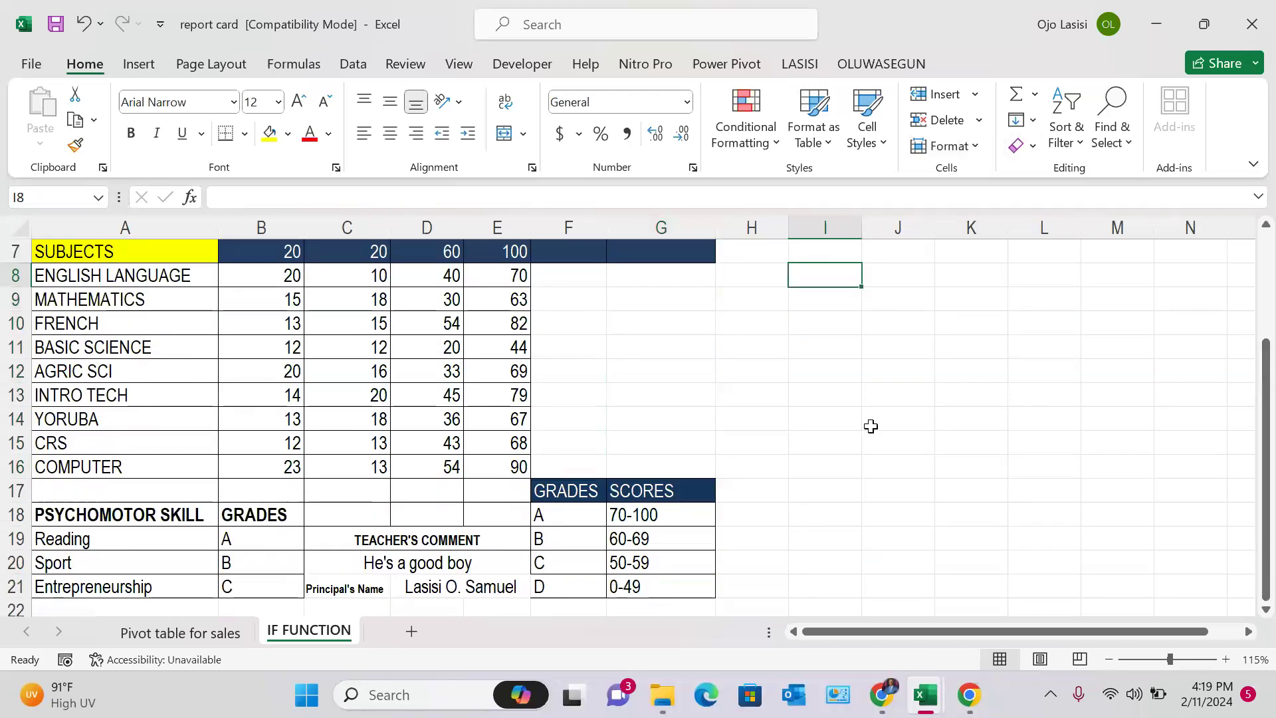
left_click(202, 632)
right_click(202, 631)
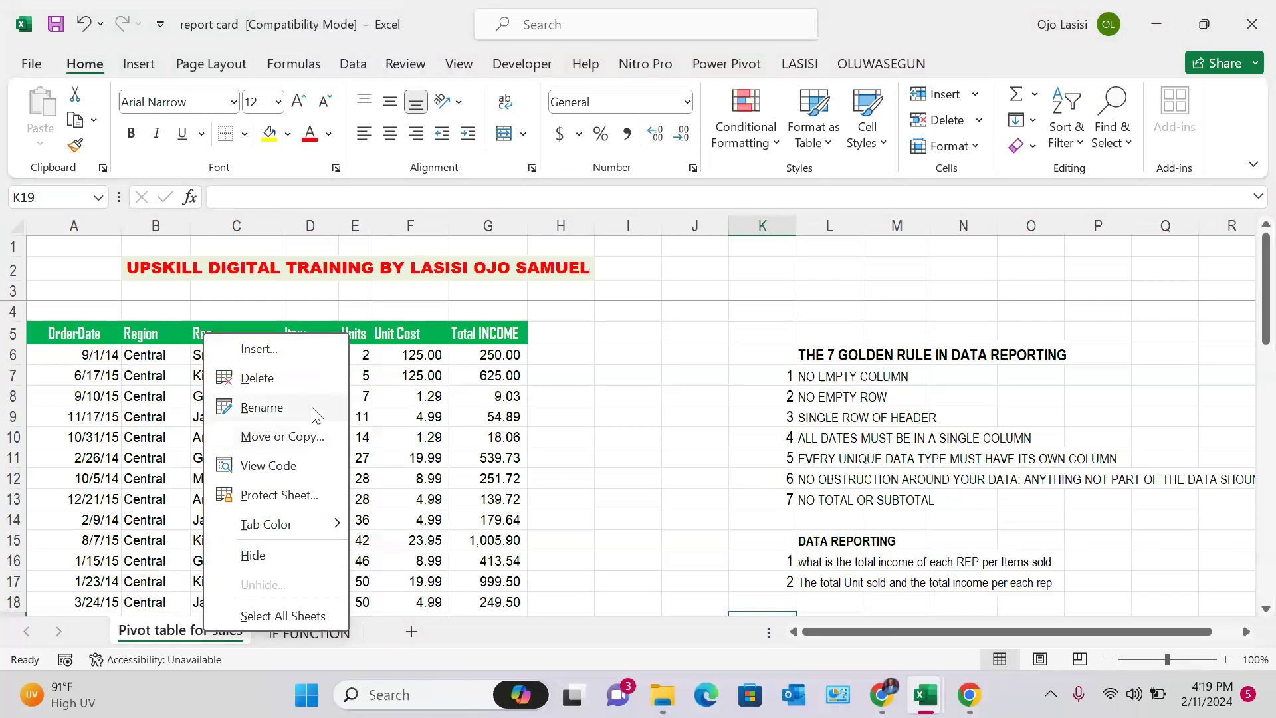
left_click(325, 377)
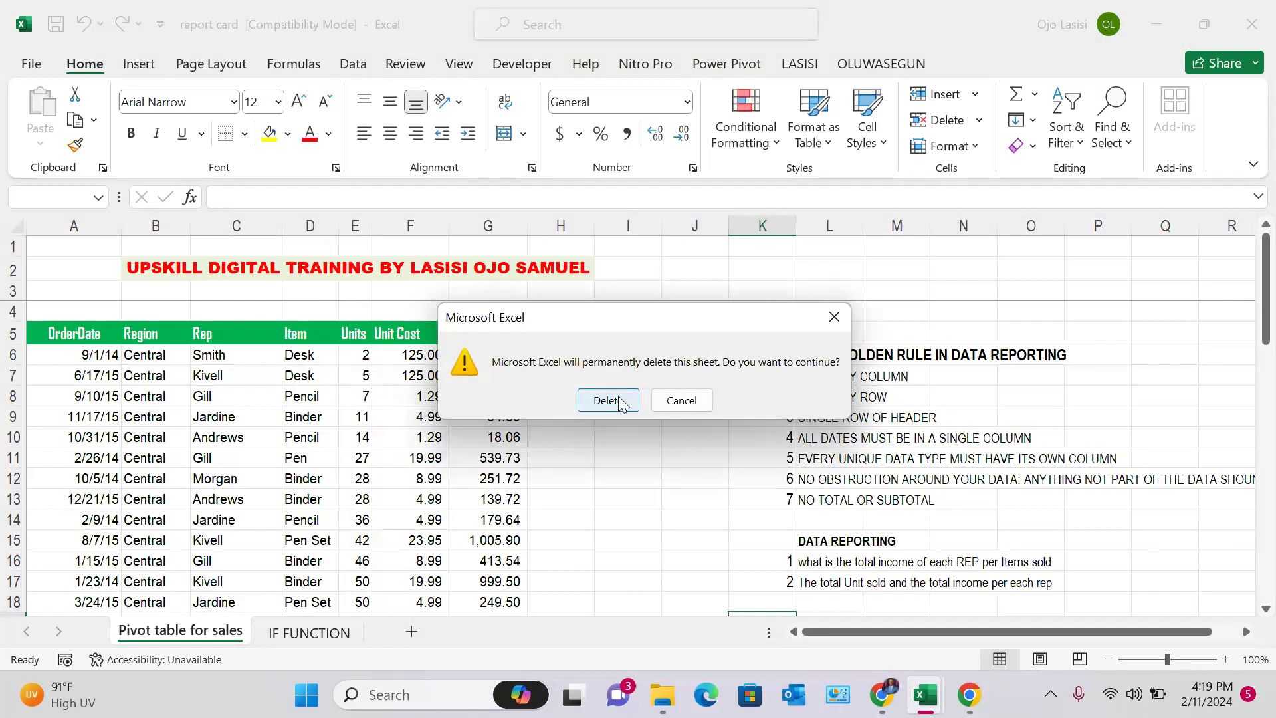
left_click(833, 317)
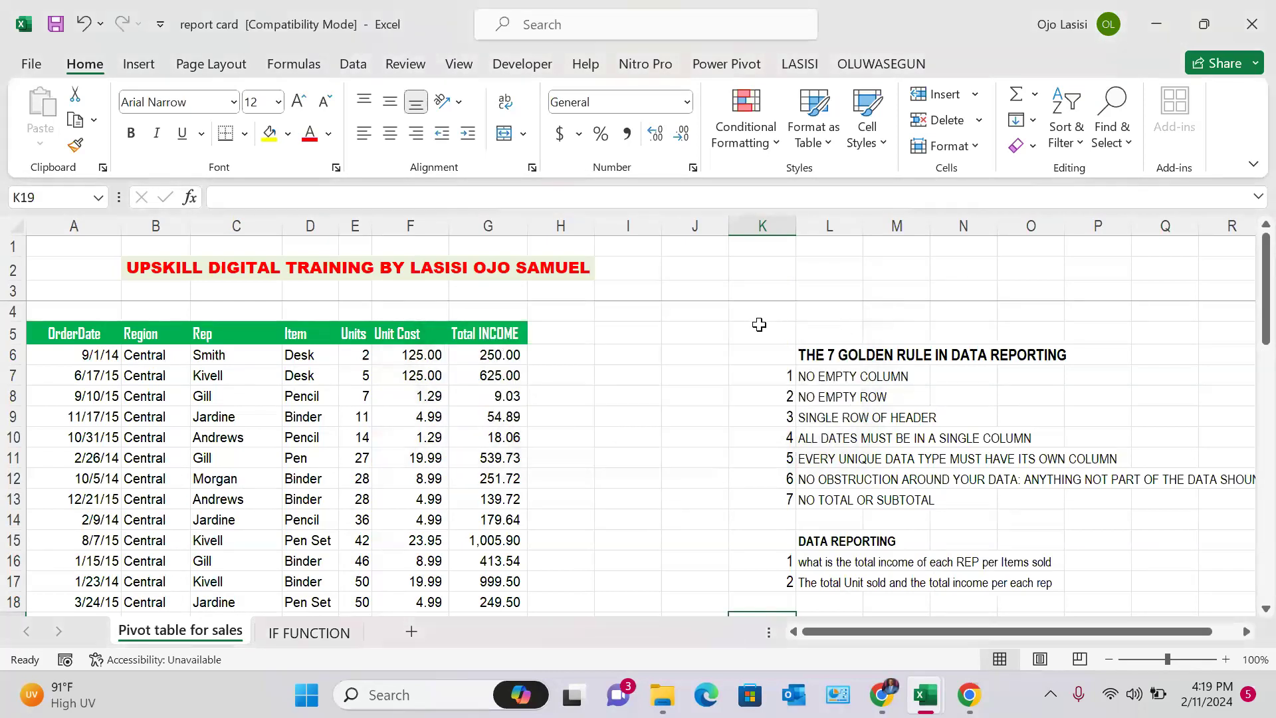
left_click_drag(492, 356, 490, 376)
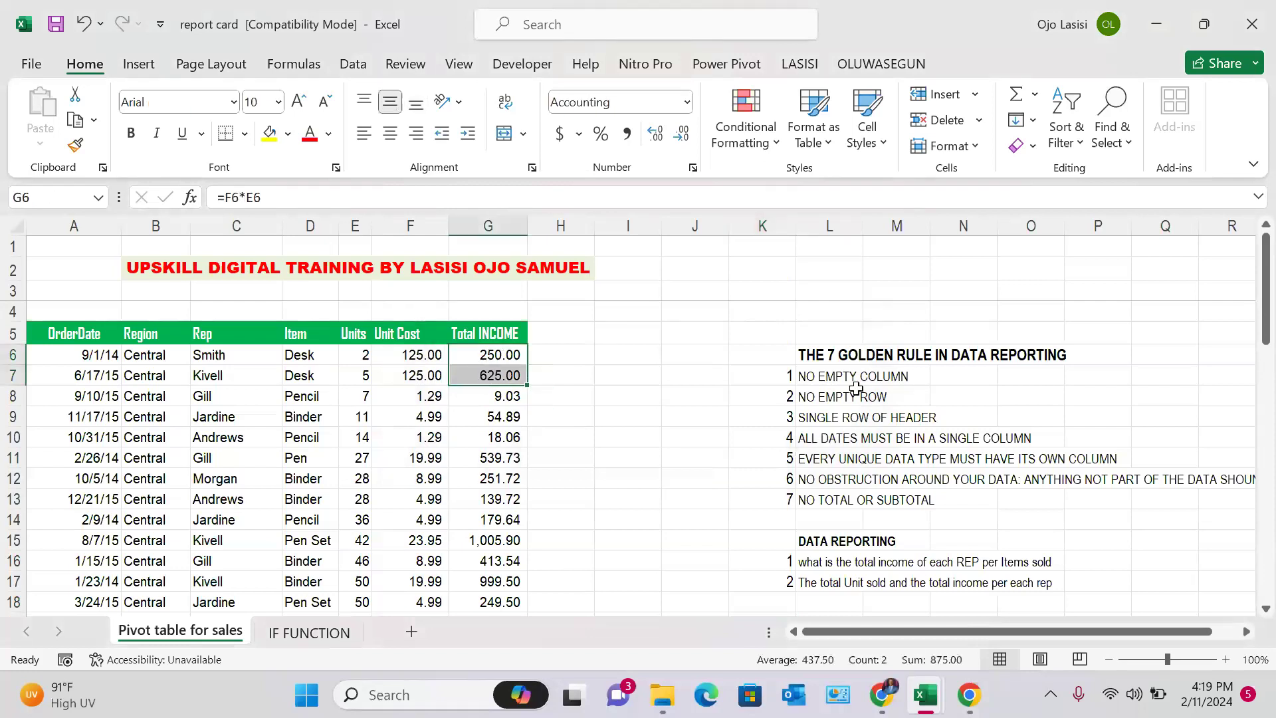
left_click(681, 375)
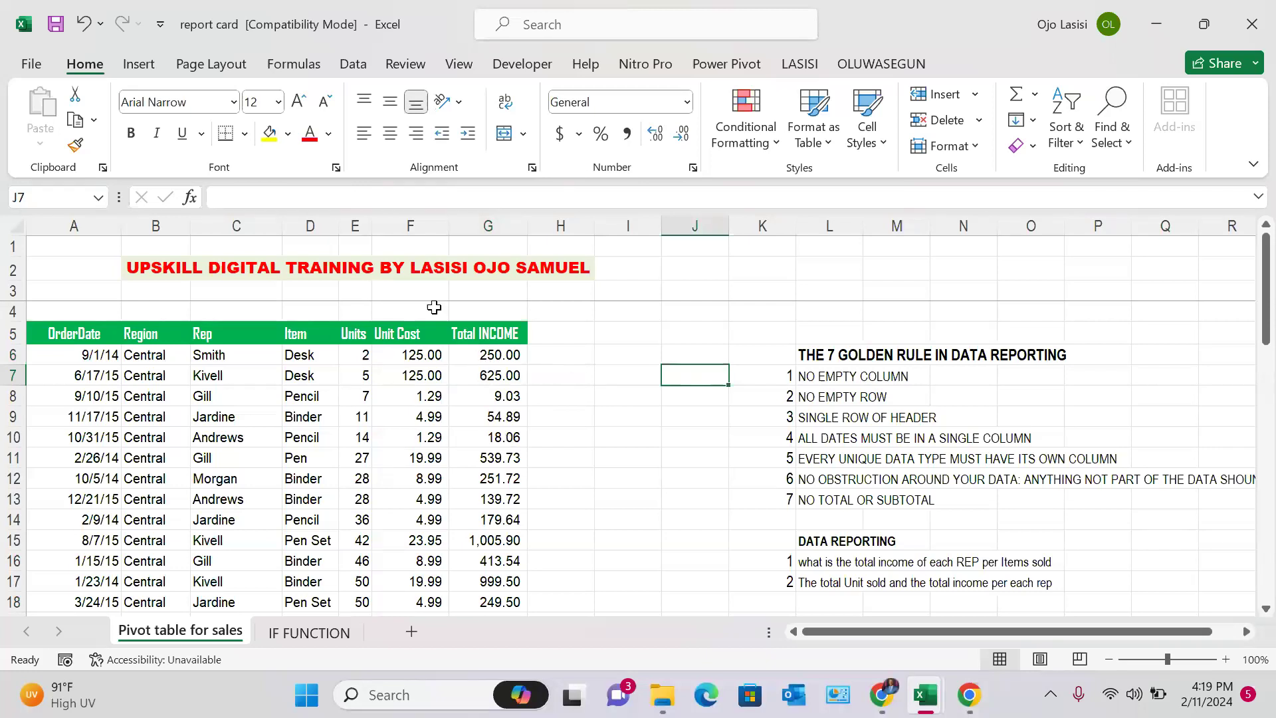
Step: Delete the Pivot table for sales sheet permanently from the report card workbook
right_click(184, 635)
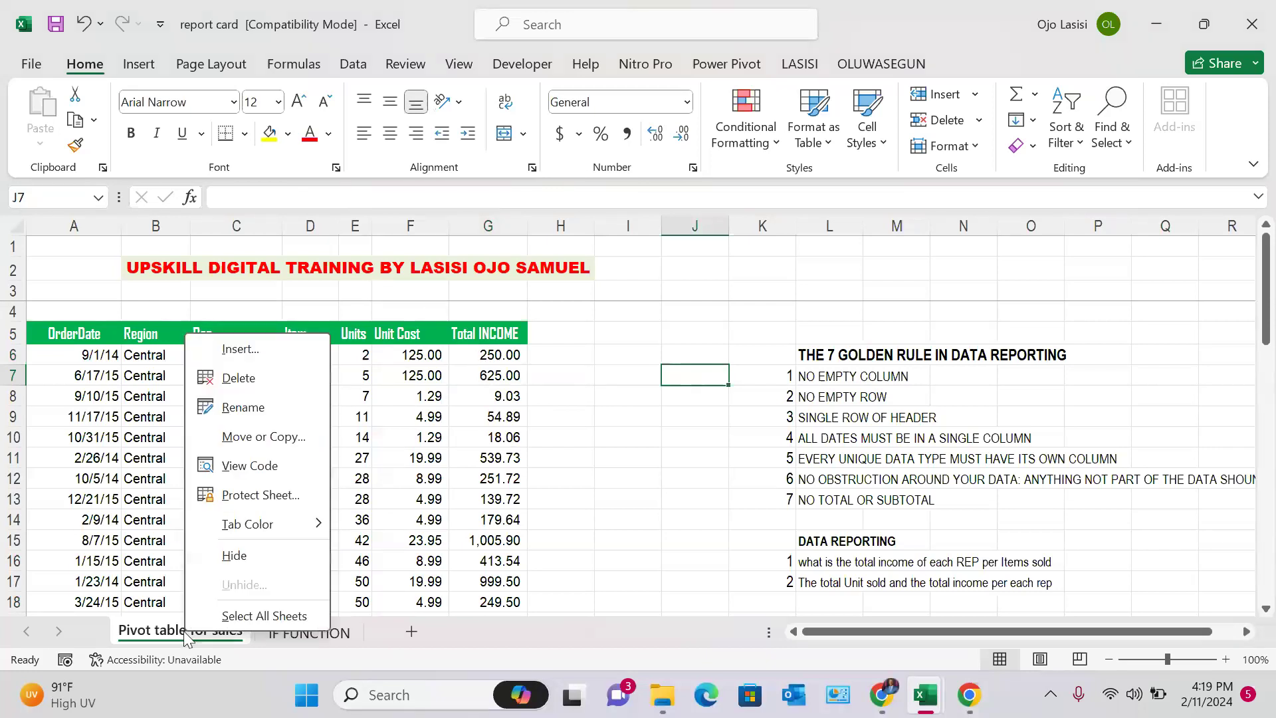
left_click(279, 388)
left_click(607, 396)
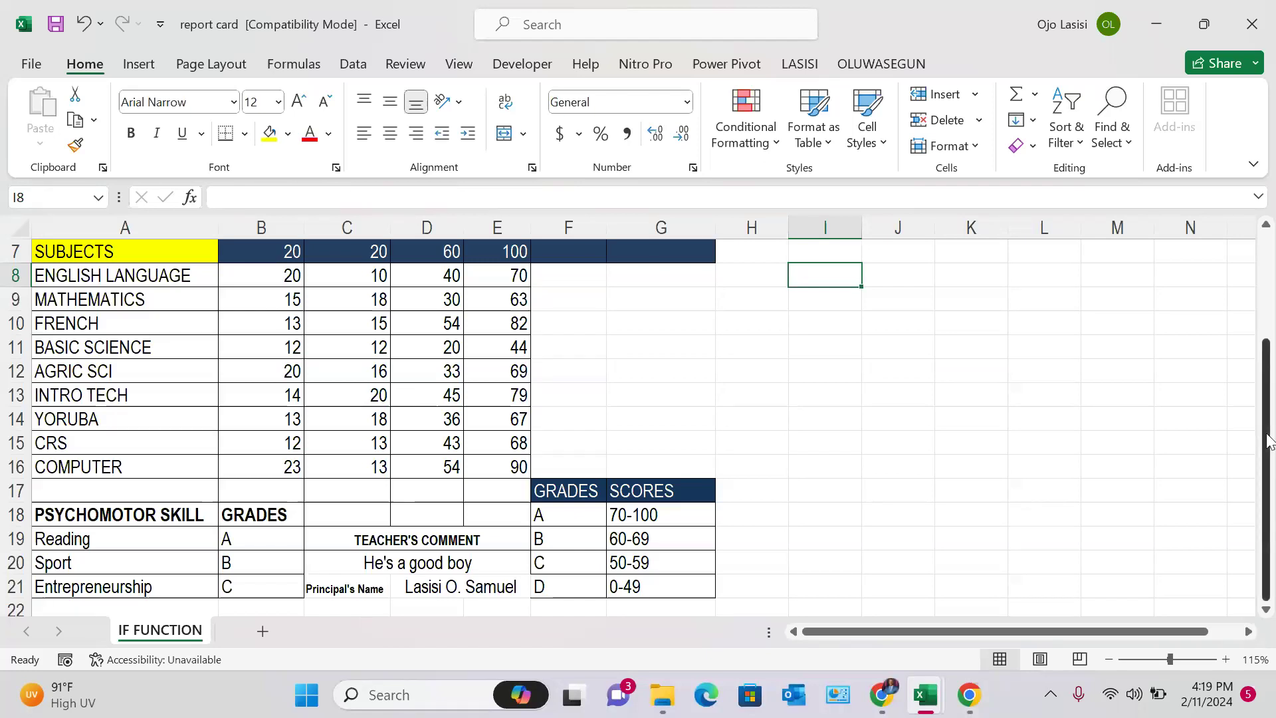
Step: Examine the report card layout, the empty GRADES and REMARKS cells, and the grading scale in F18:G21
scroll(1266, 434, "up", 2)
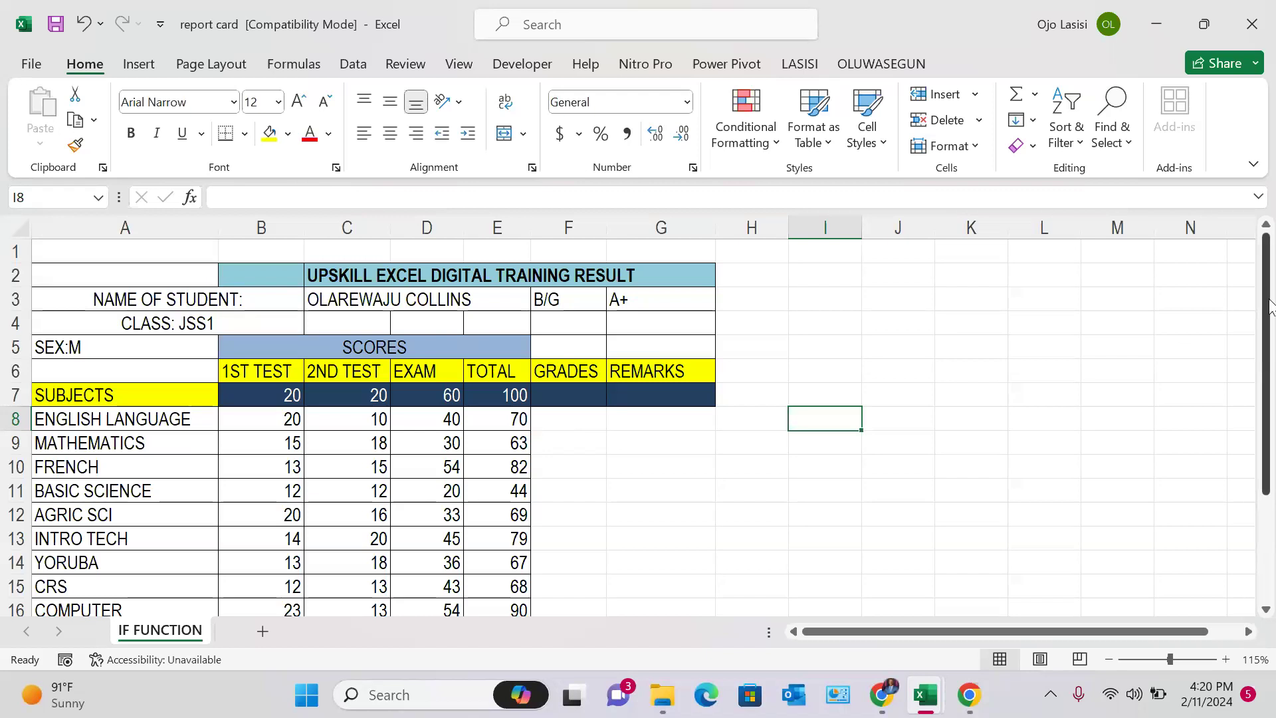
scroll(1271, 508, "down", 2)
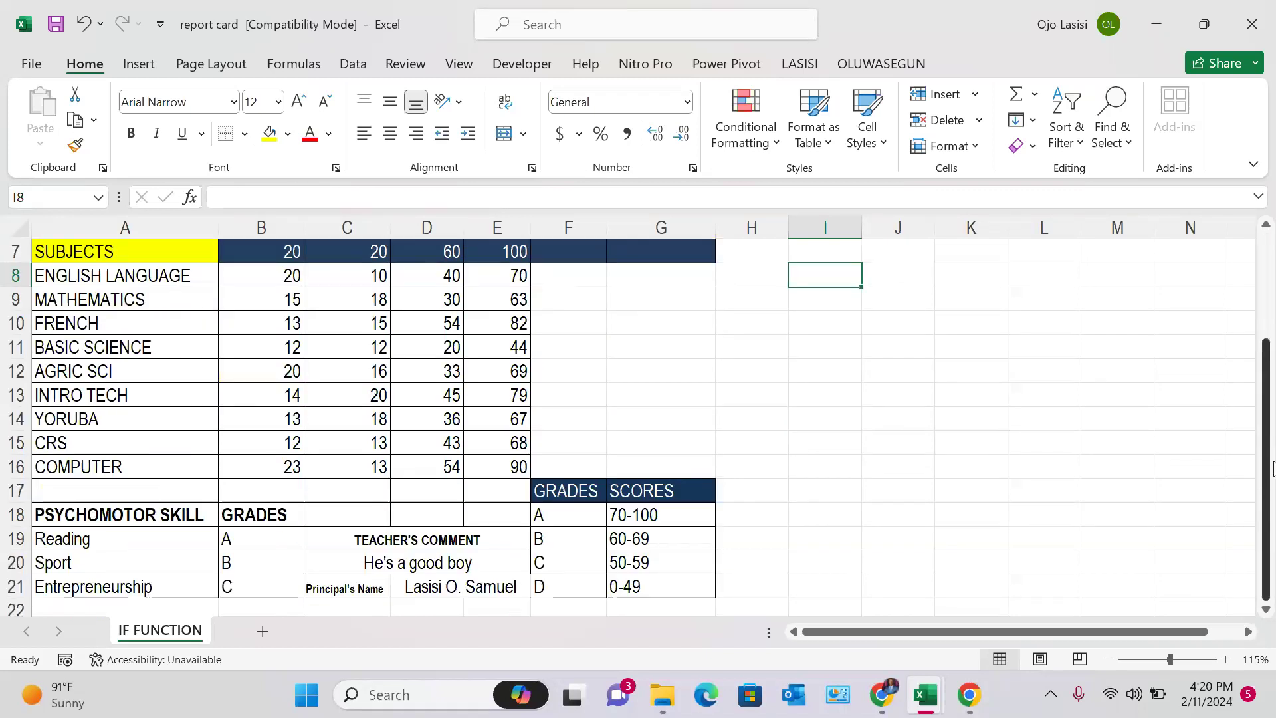
scroll(1271, 488, "up", 2)
scroll(1271, 458, "down", 2)
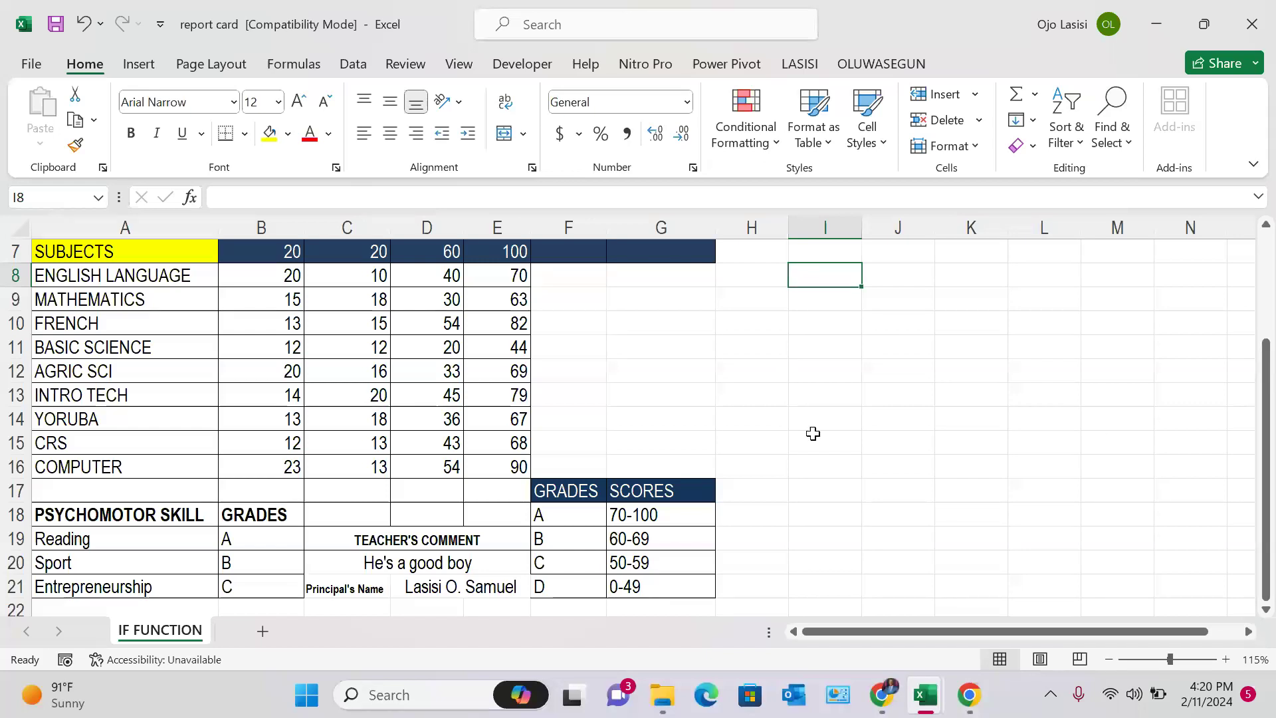
scroll(1268, 473, "up", 2)
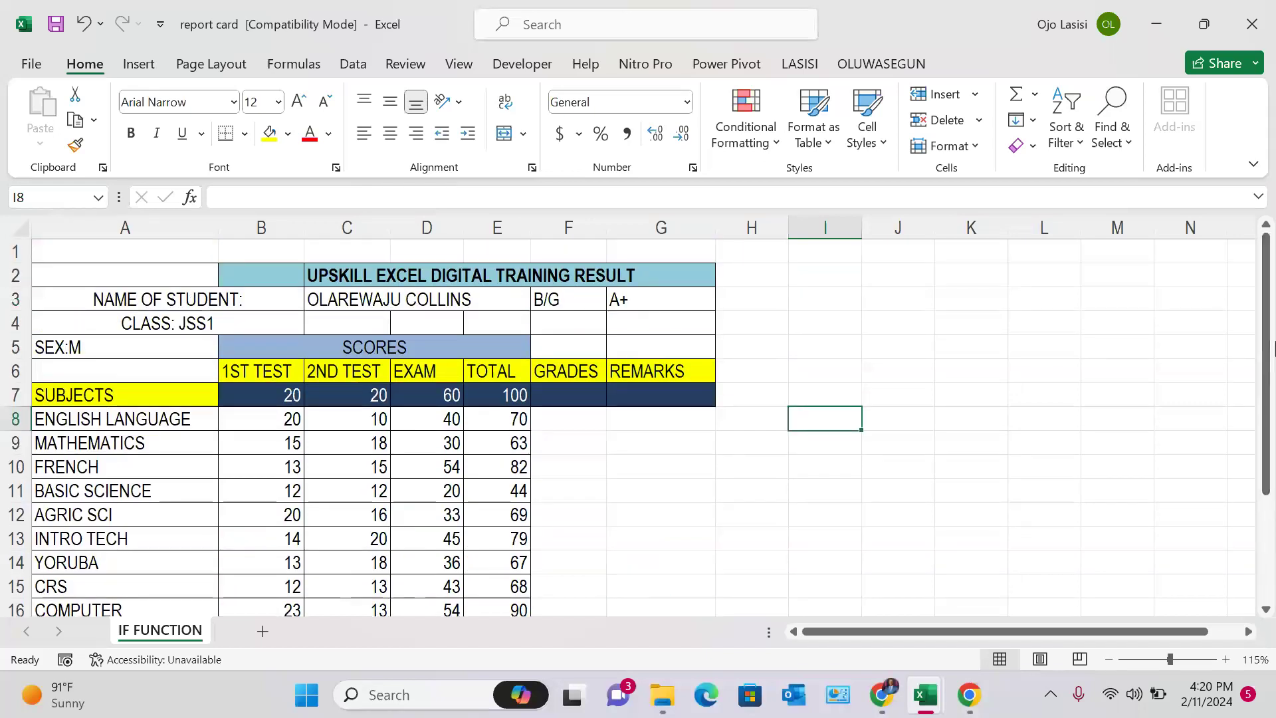
left_click(559, 419)
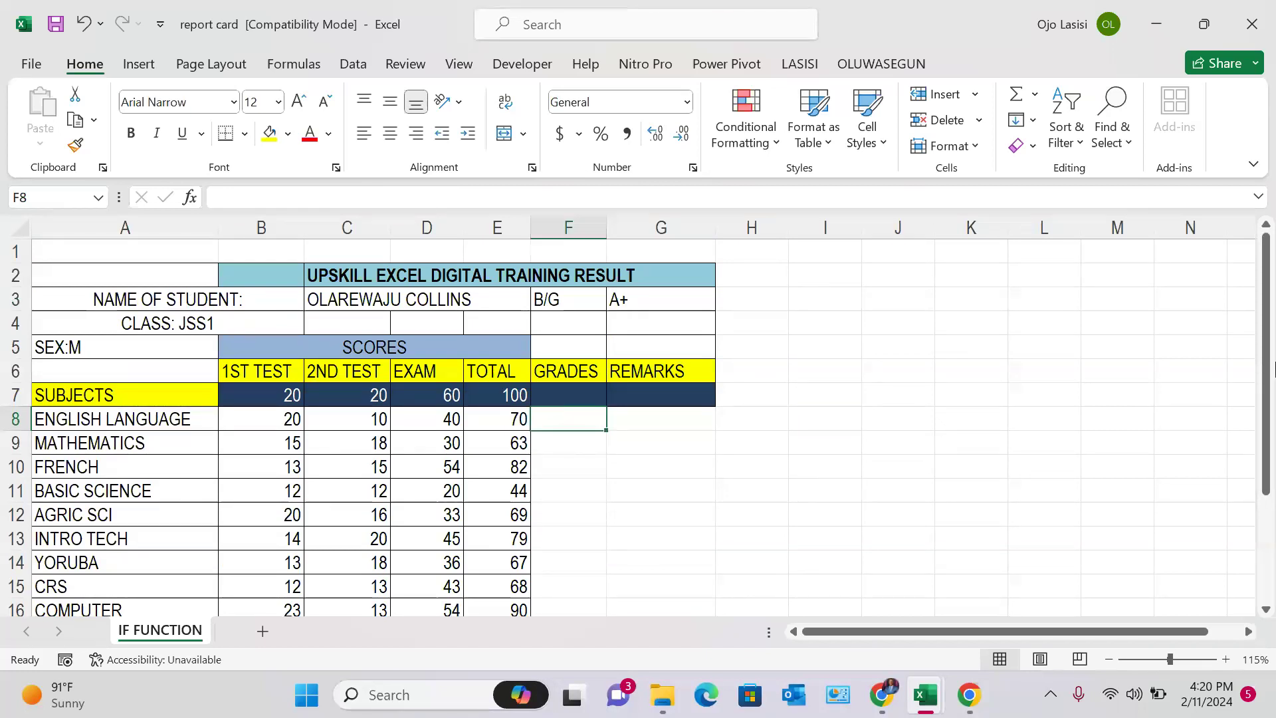
scroll(1266, 368, "down", 2)
left_click_drag(558, 516, 675, 584)
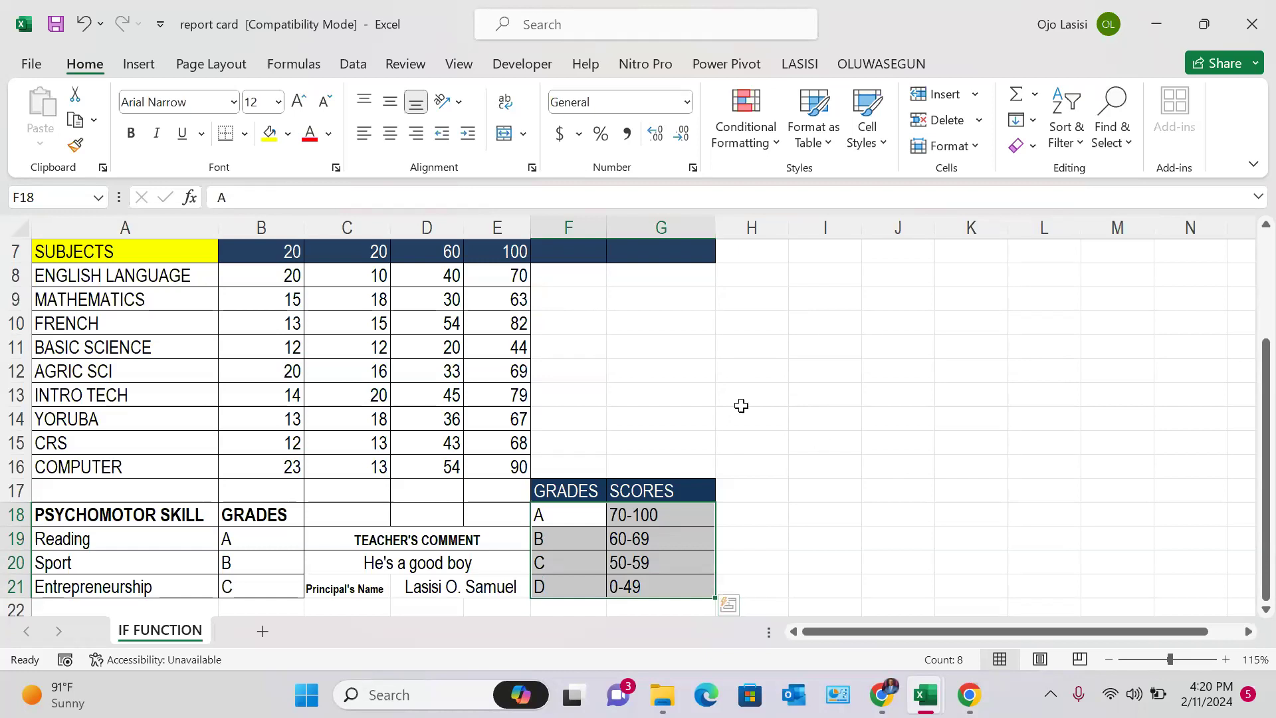
left_click(684, 417)
left_click_drag(624, 278, 660, 444)
left_click_drag(578, 278, 585, 508)
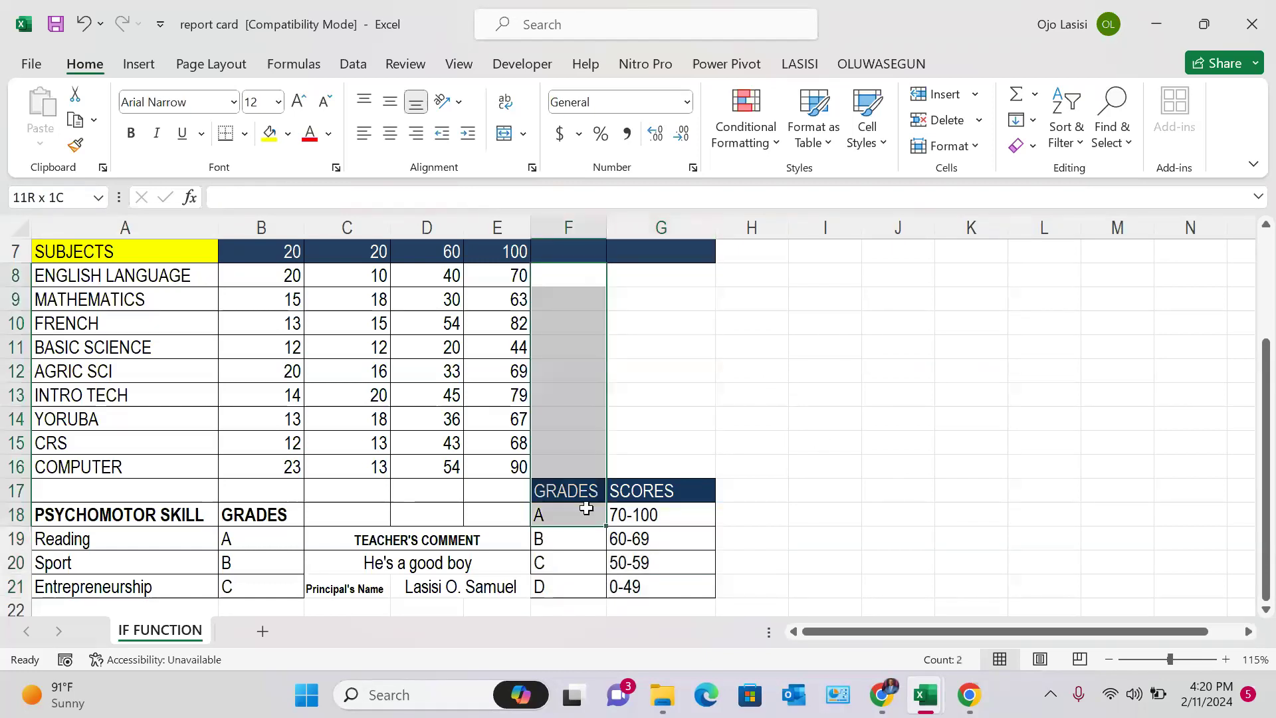
left_click(923, 392)
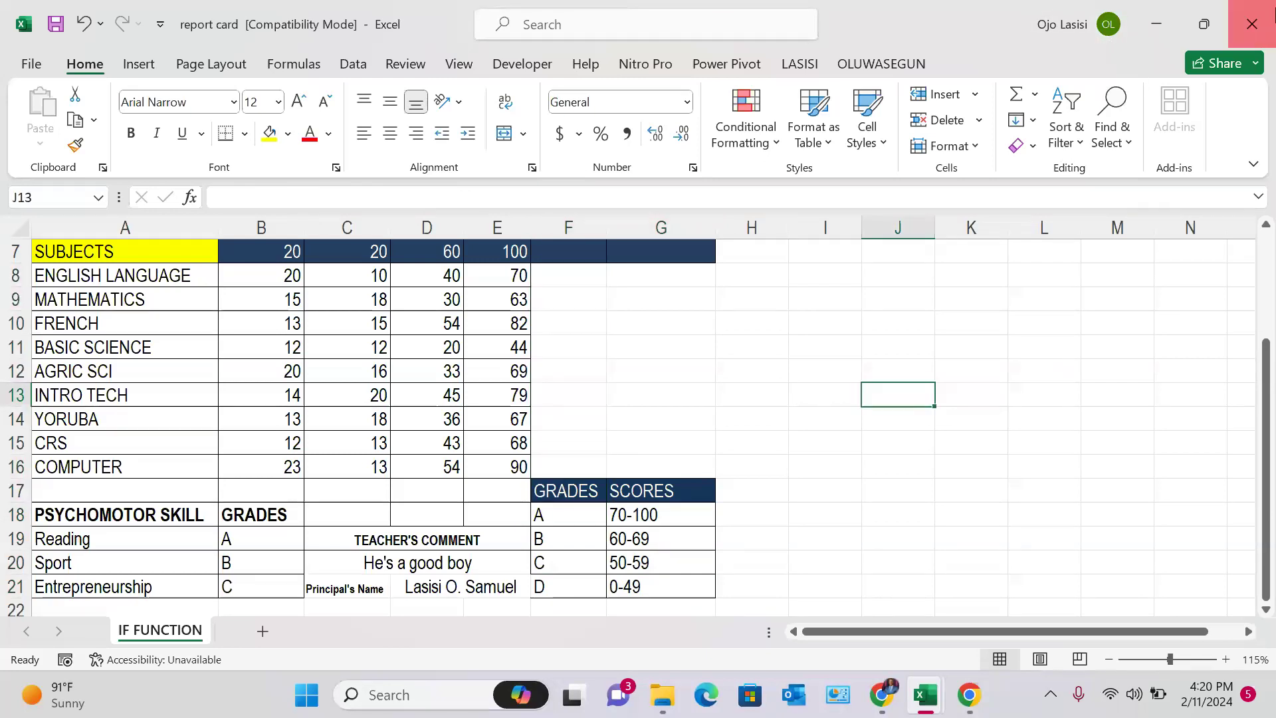
Step: Close the report card and Flash Fill Exercise workbooks and clear the remaining windows off the desktop
left_click(1271, 19)
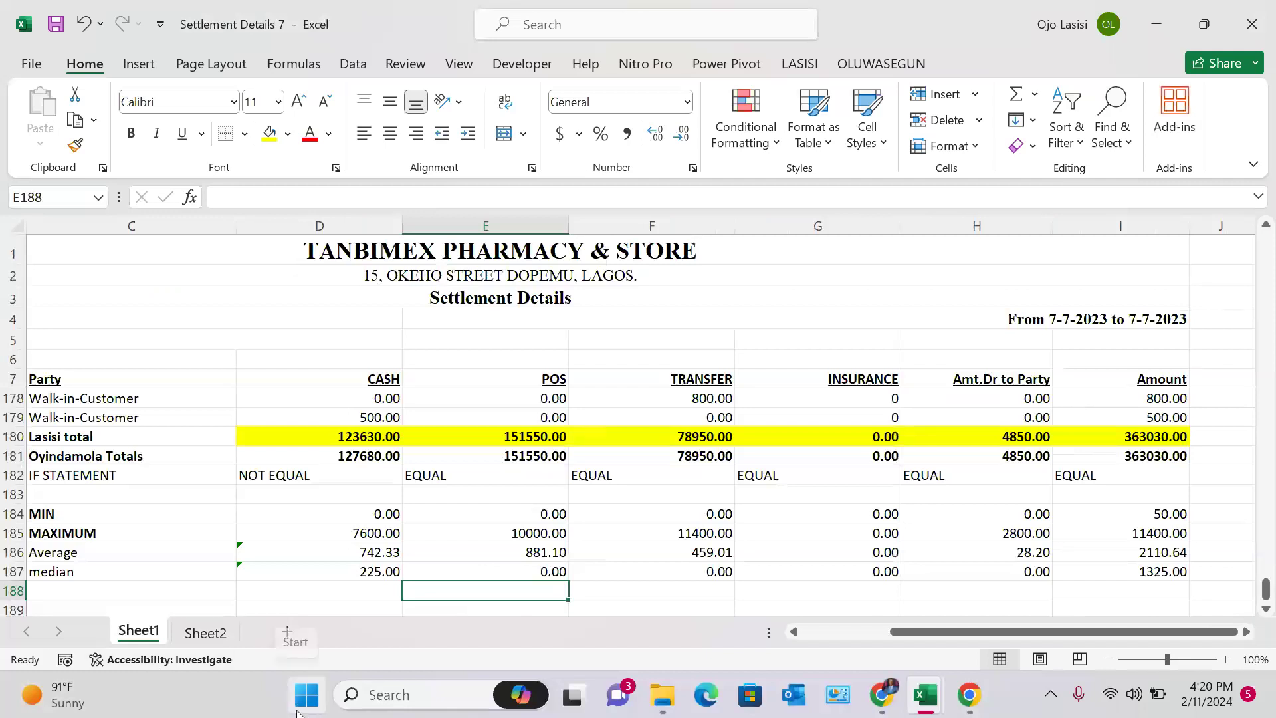
left_click(1152, 13)
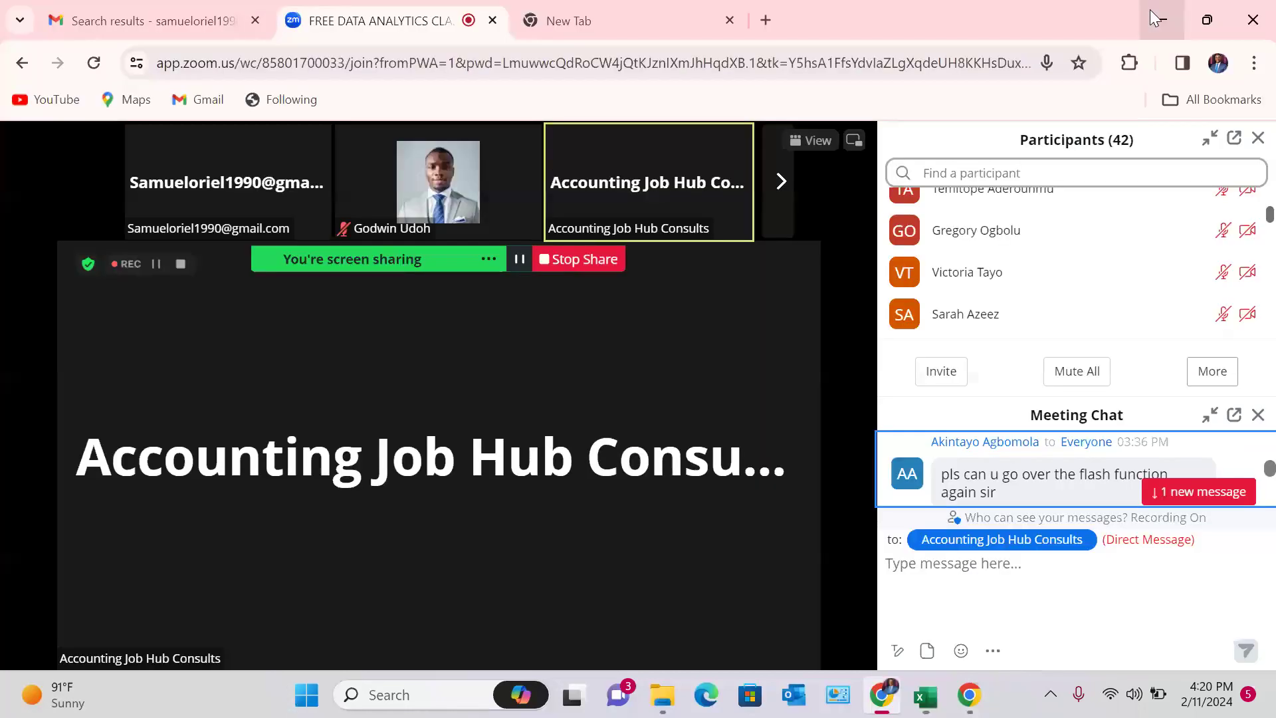
left_click(1174, 23)
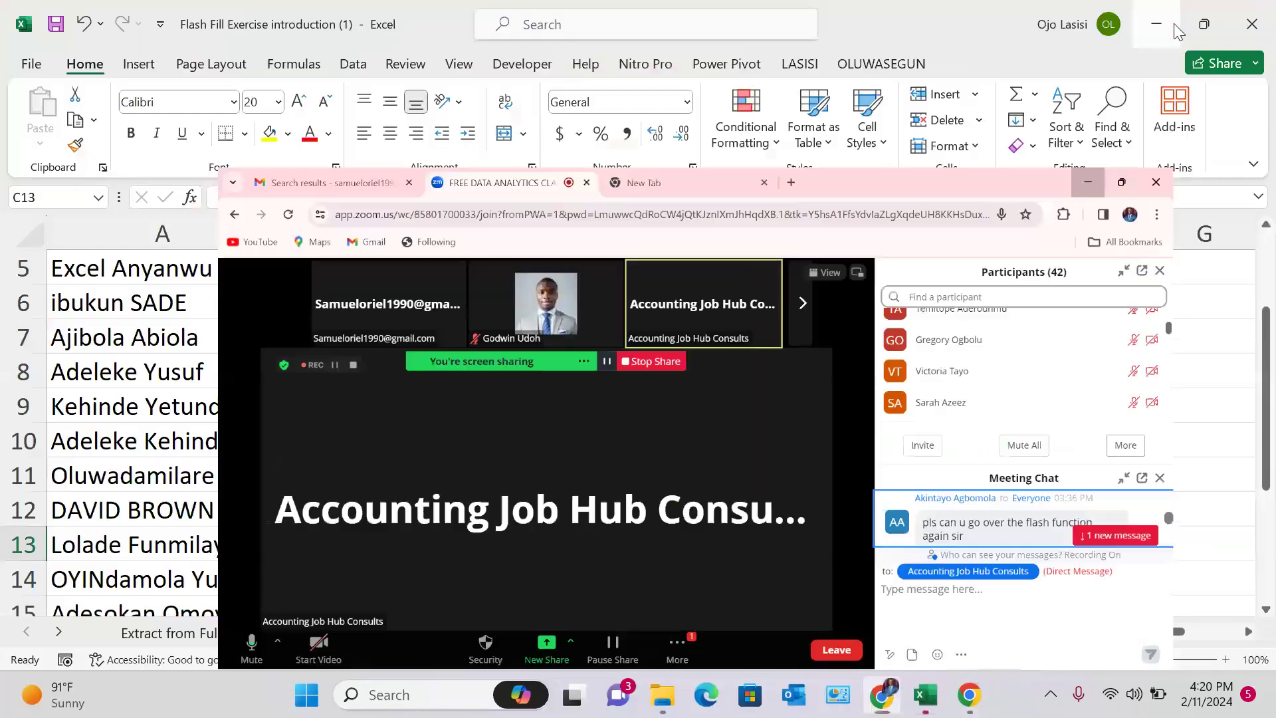
left_click(1252, 23)
left_click(716, 388)
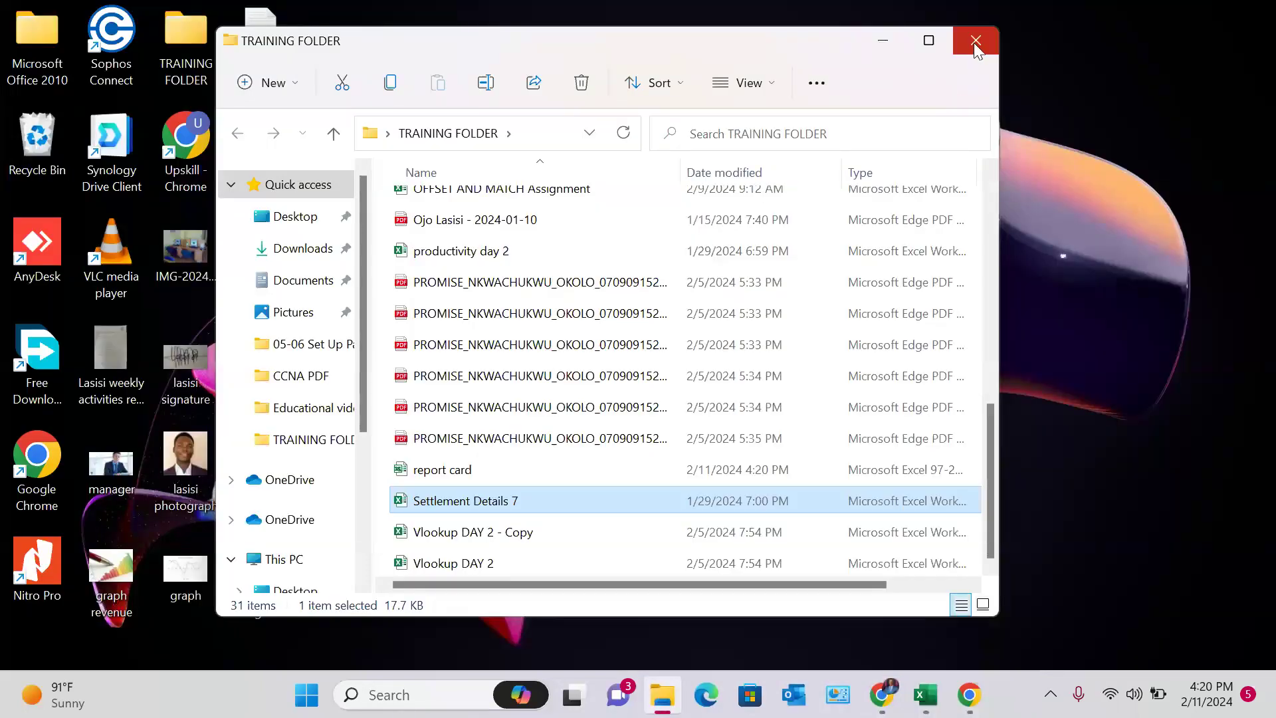
left_click(974, 41)
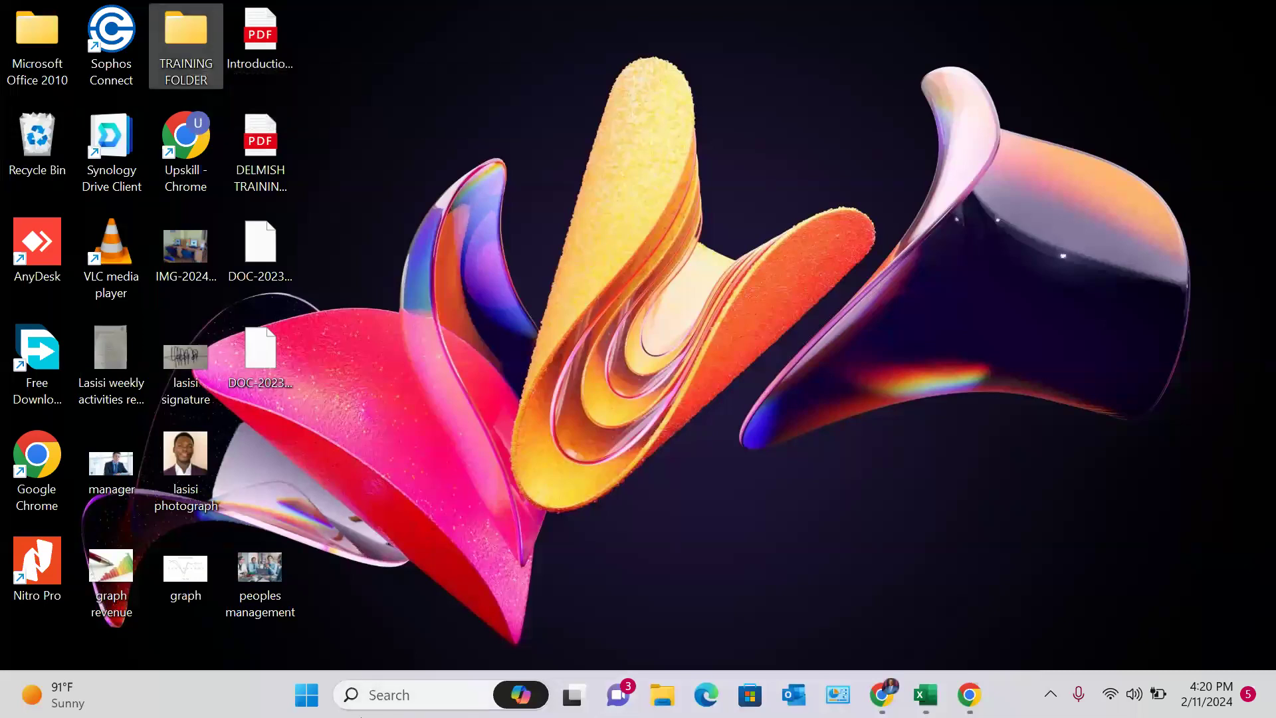
Step: Search the computer for "delmish" and dismiss the search
left_click(307, 697)
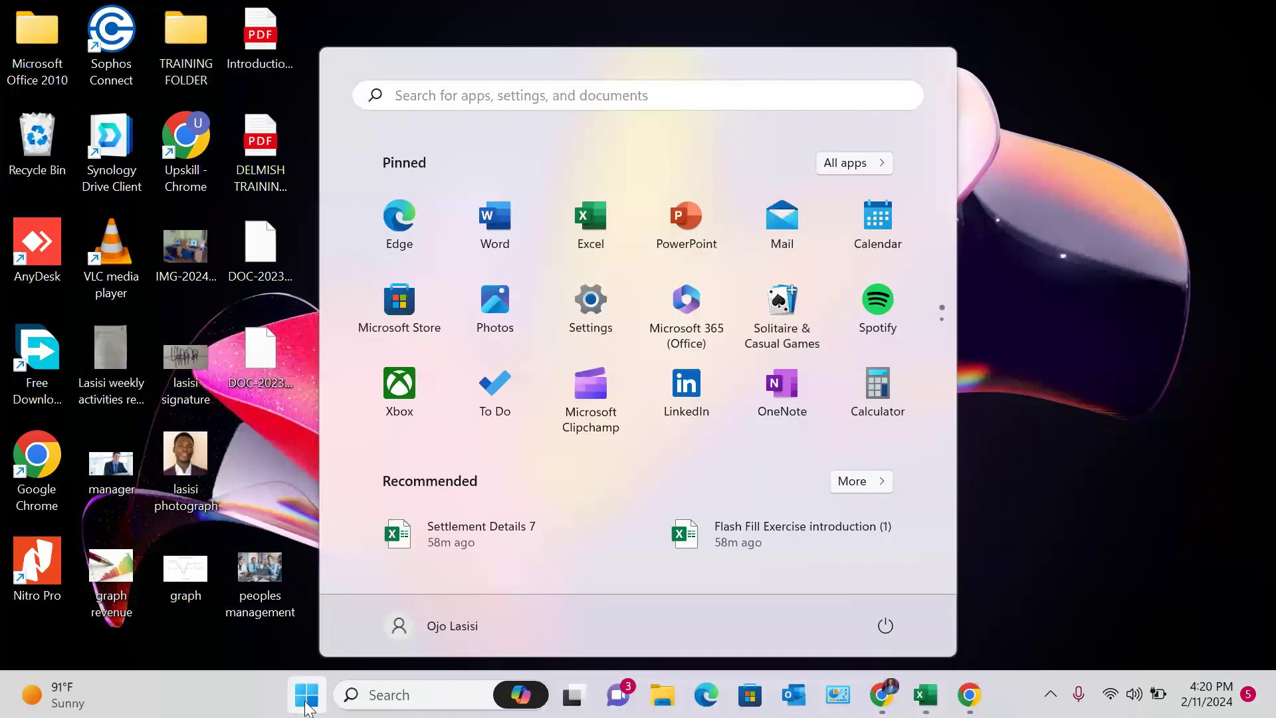
type("del")
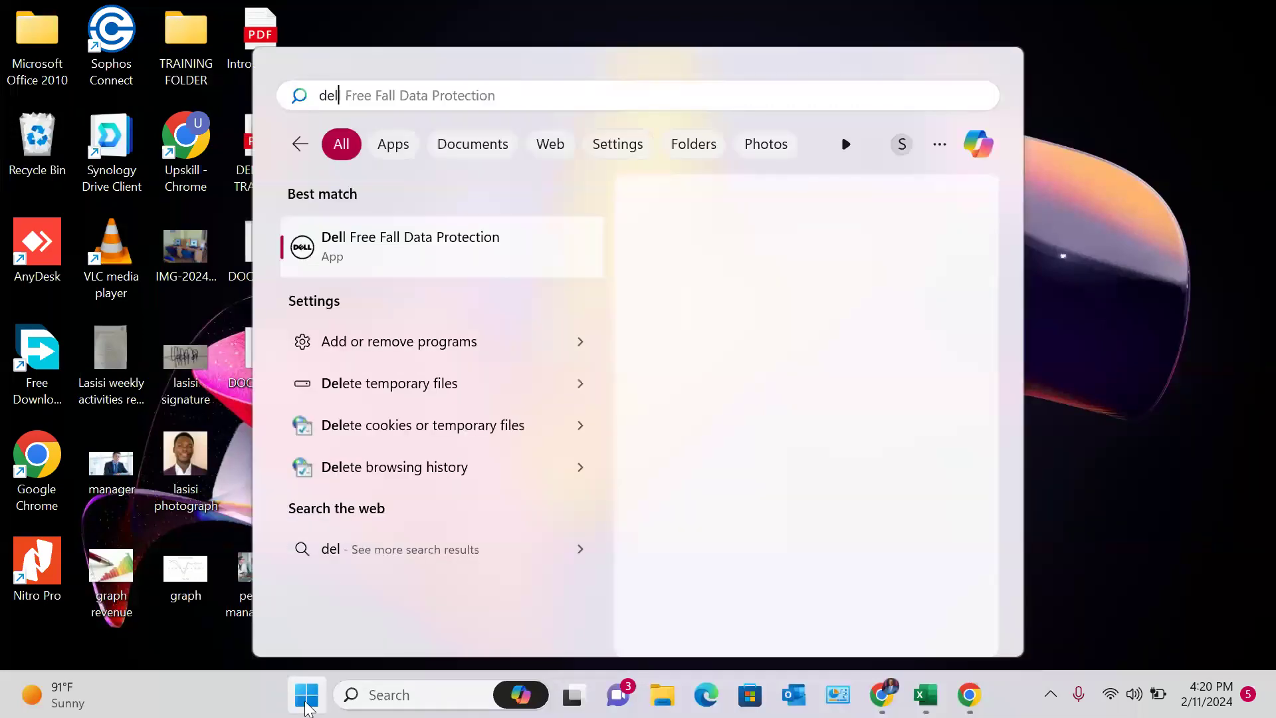
type("m")
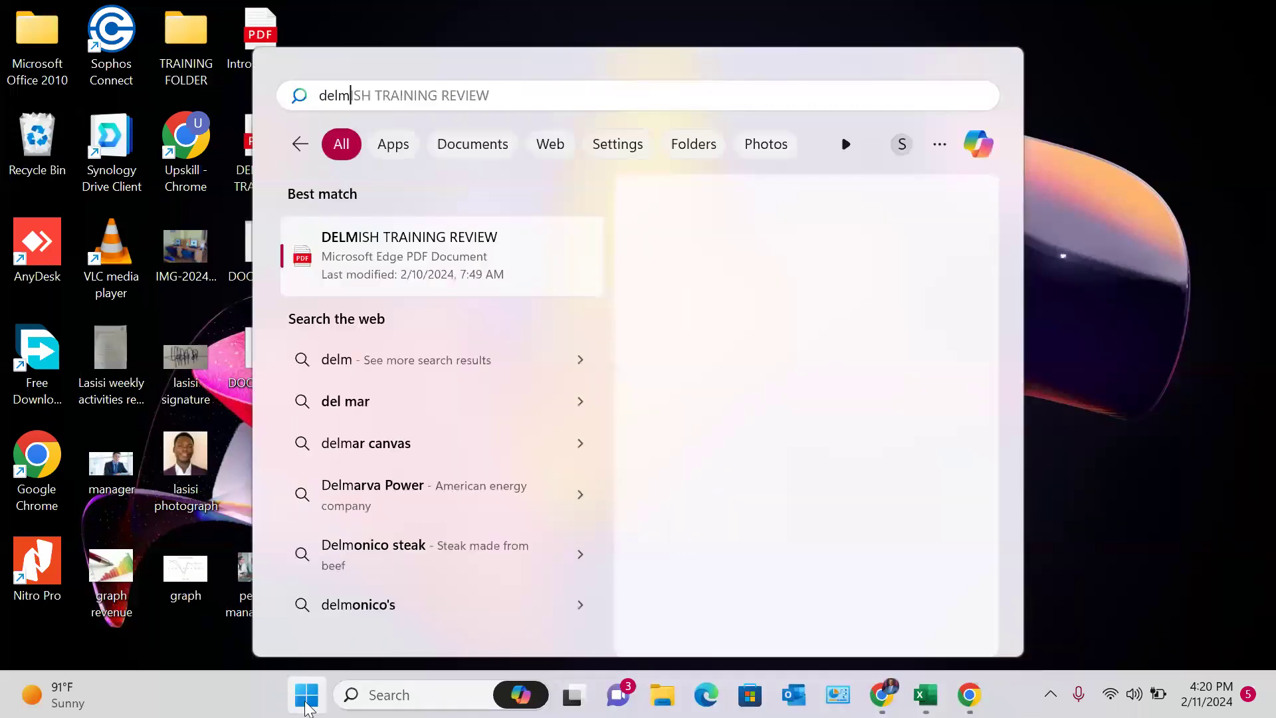
type("ish")
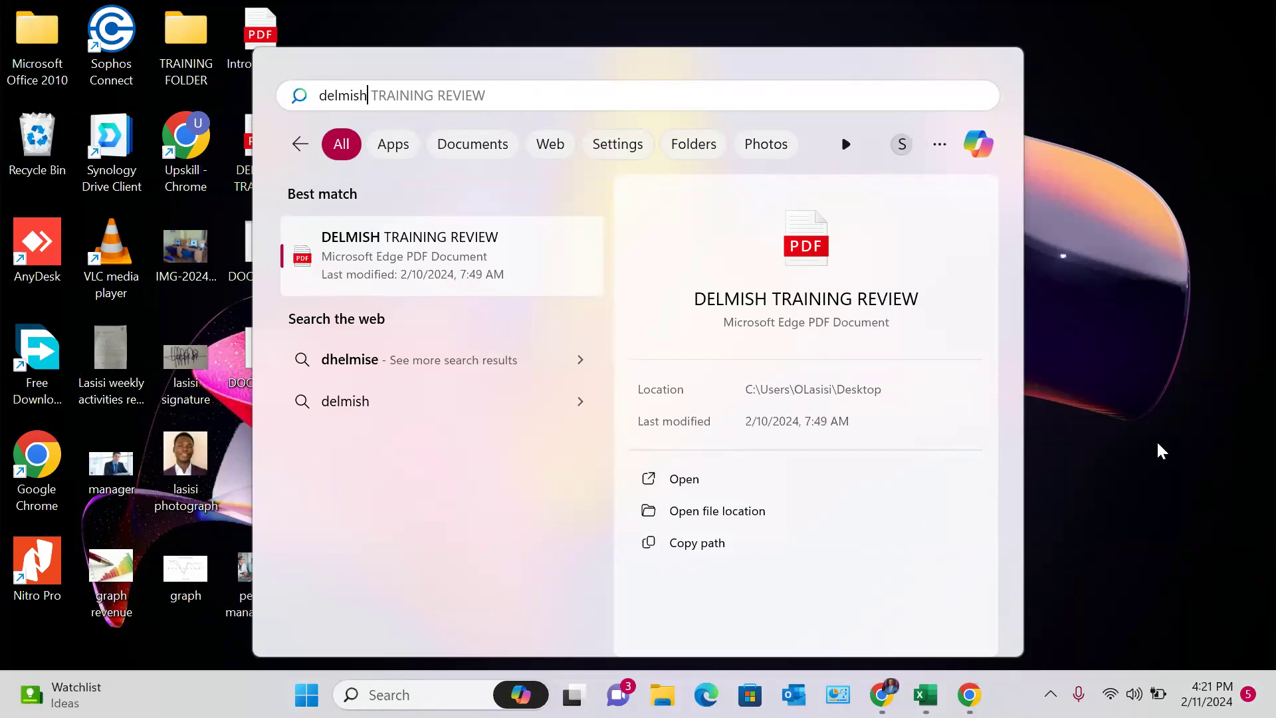
key("Escape")
key("Escape")
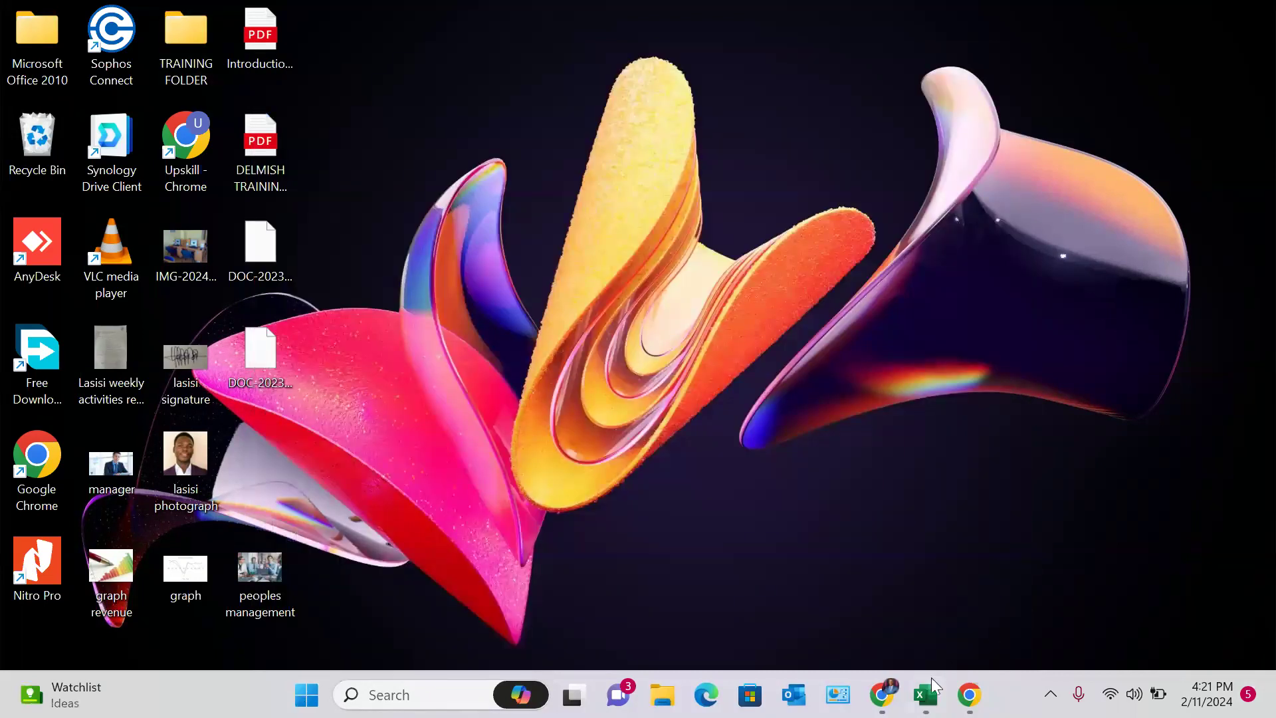
Step: Switch to Microsoft Edge, search for "google for", and open the existing Contact Information form in Google Forms
mouse_move(926, 695)
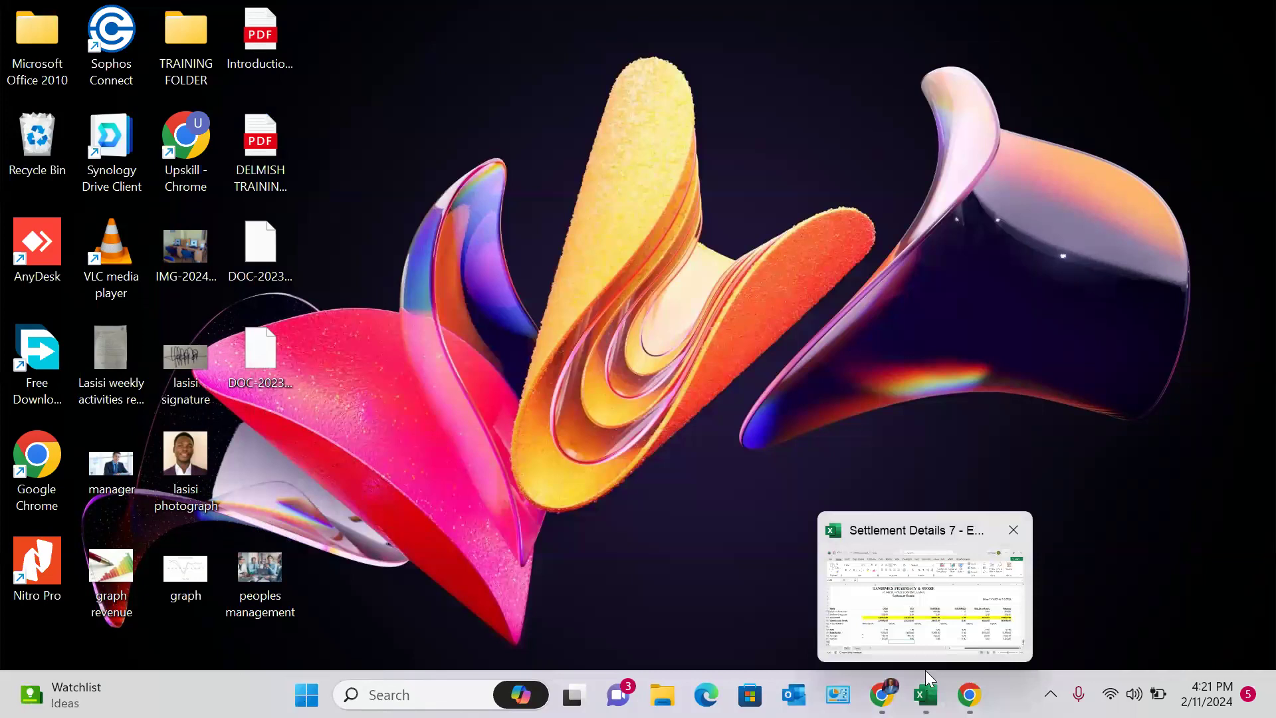
mouse_move(885, 702)
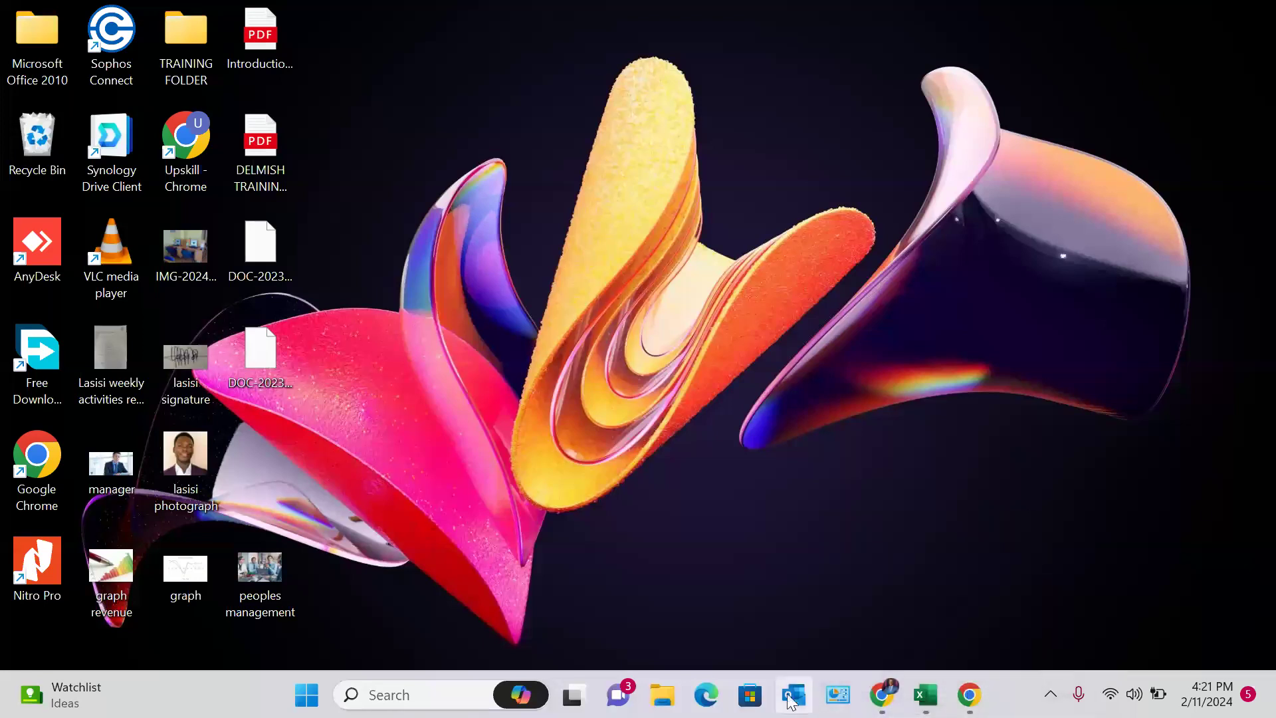
left_click(703, 697)
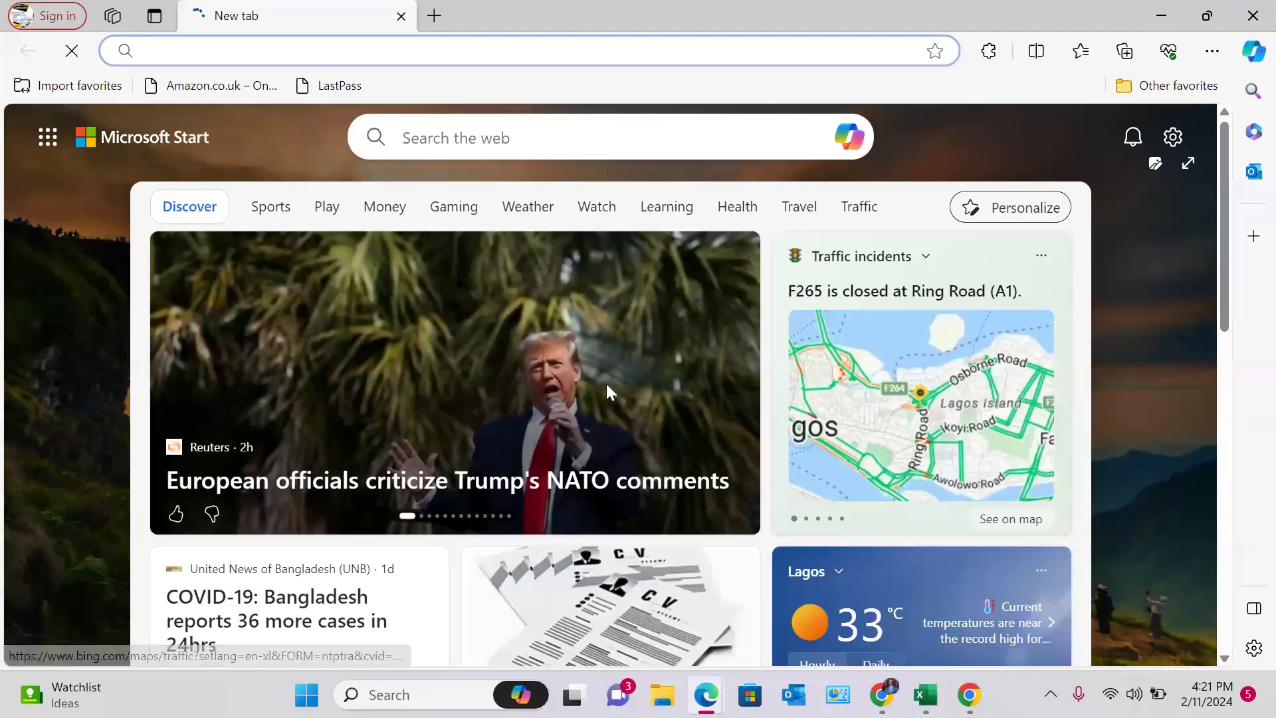
left_click(674, 49)
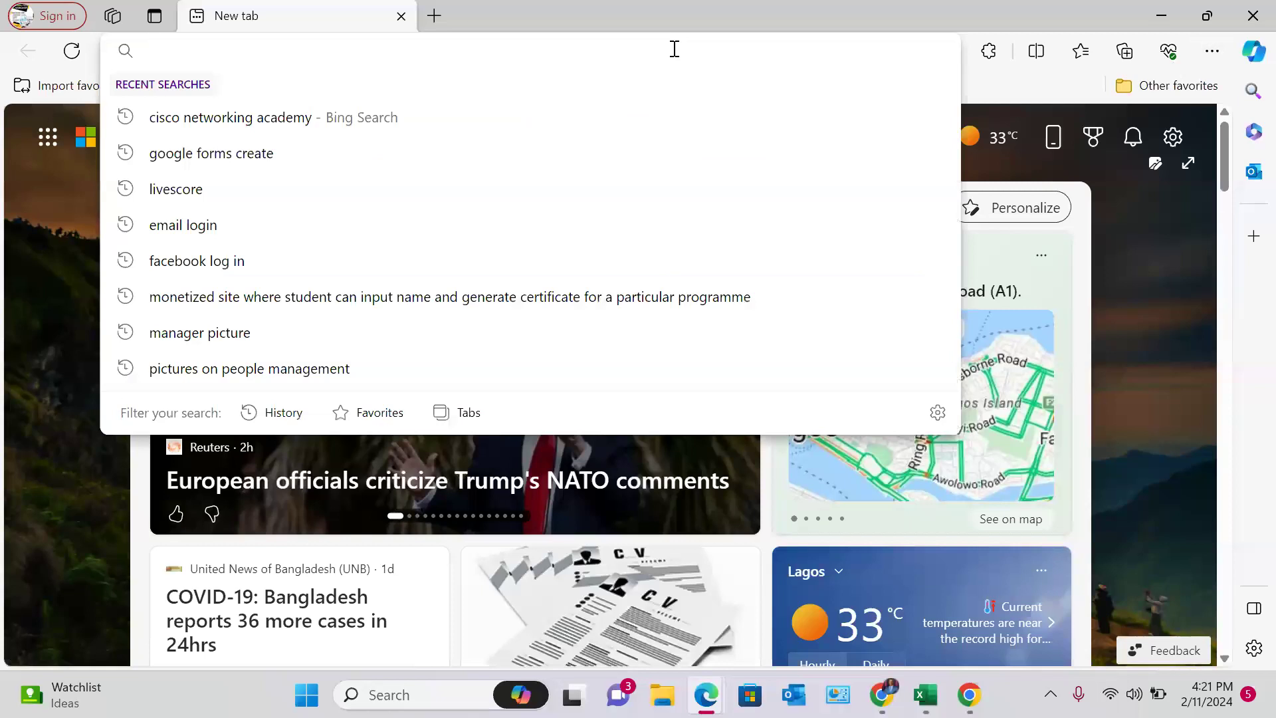
type("cont")
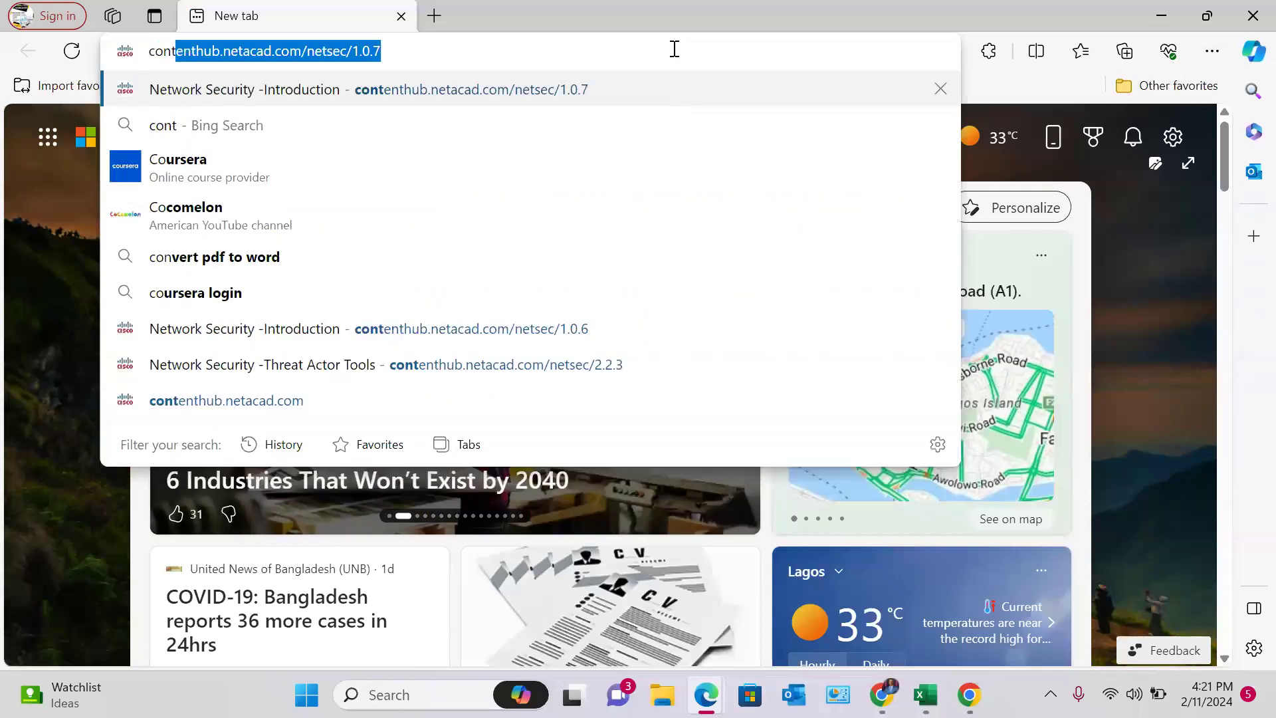
key("BackSpace")
key("BackSpace")
key("BackSpace")
key("BackSpace")
key("BackSpace")
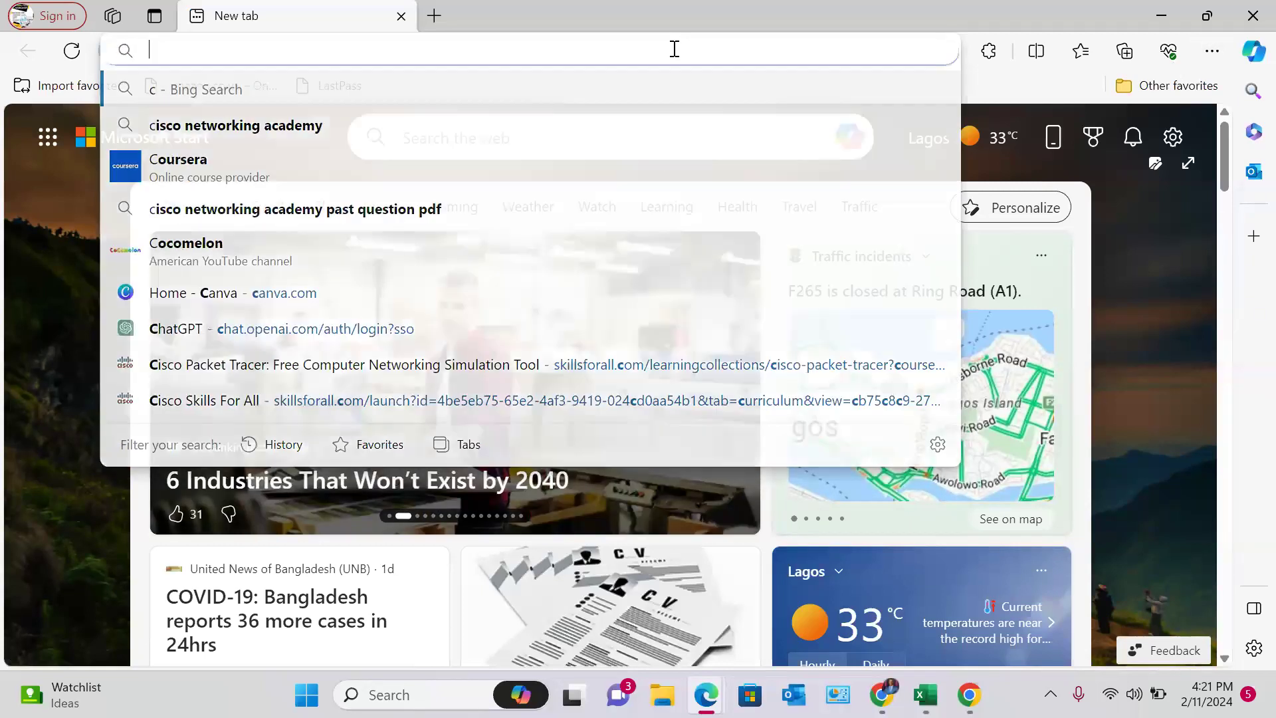
type("goog")
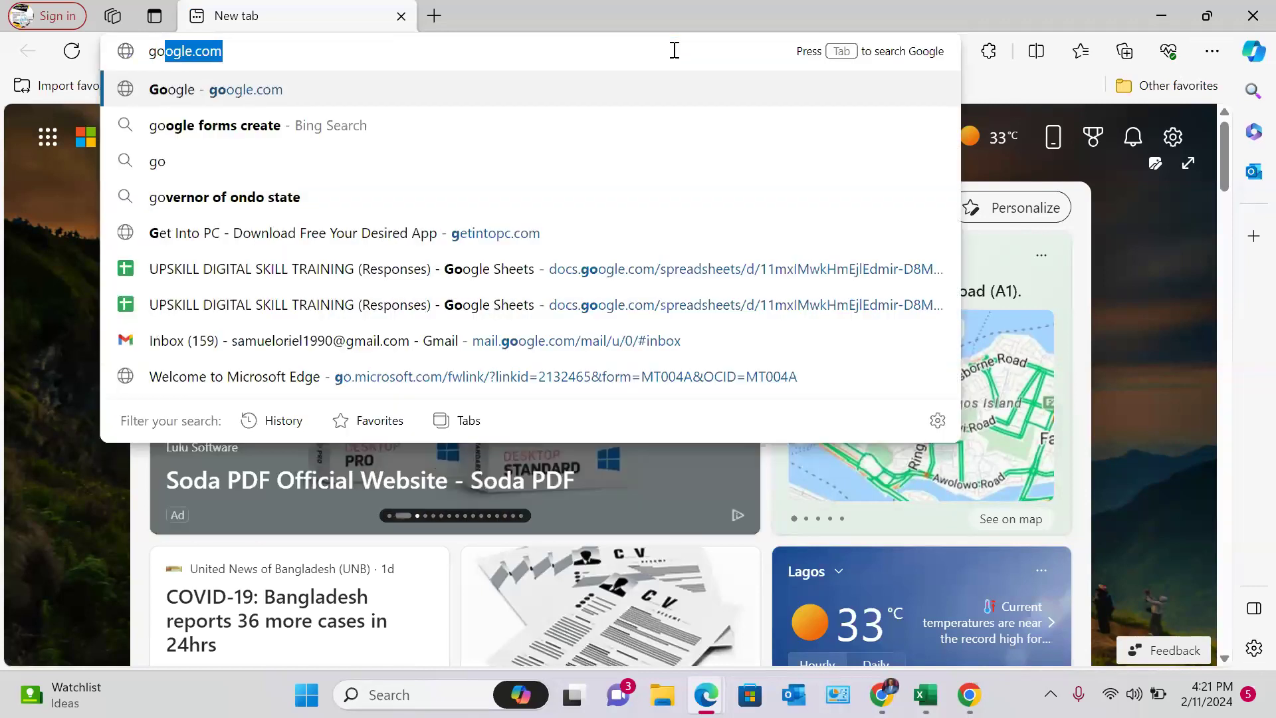
type("le ")
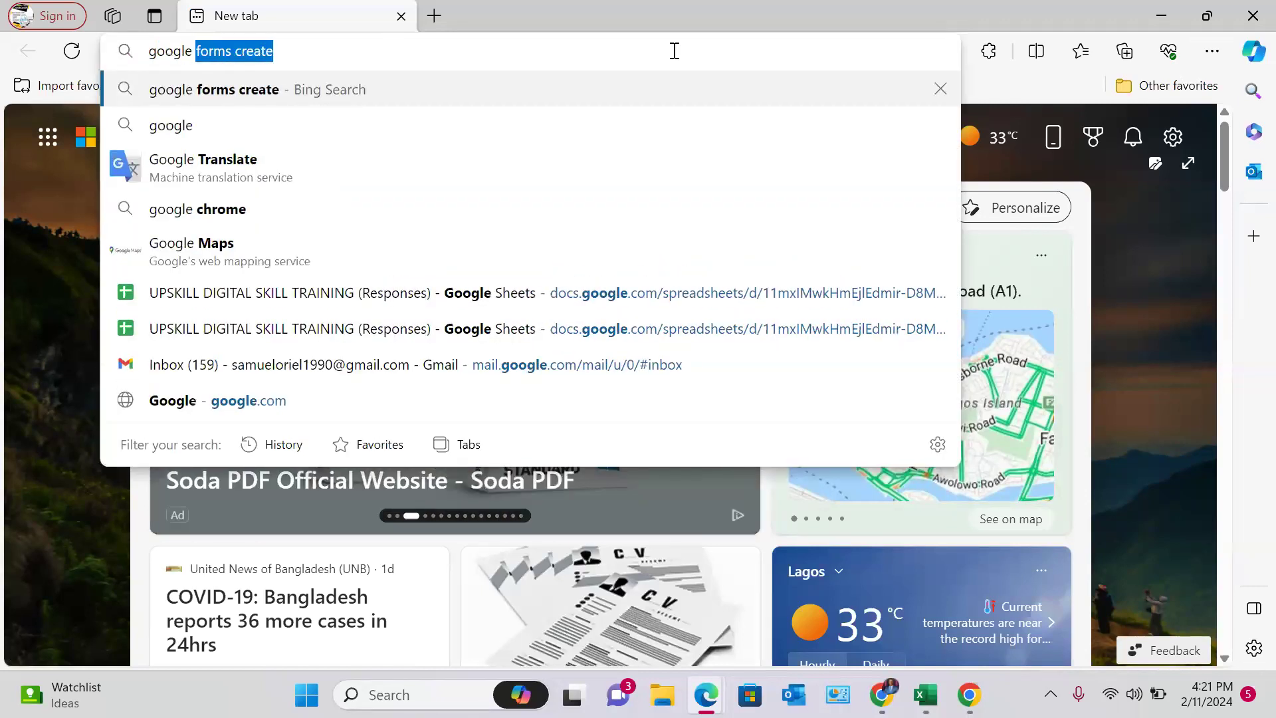
type("for")
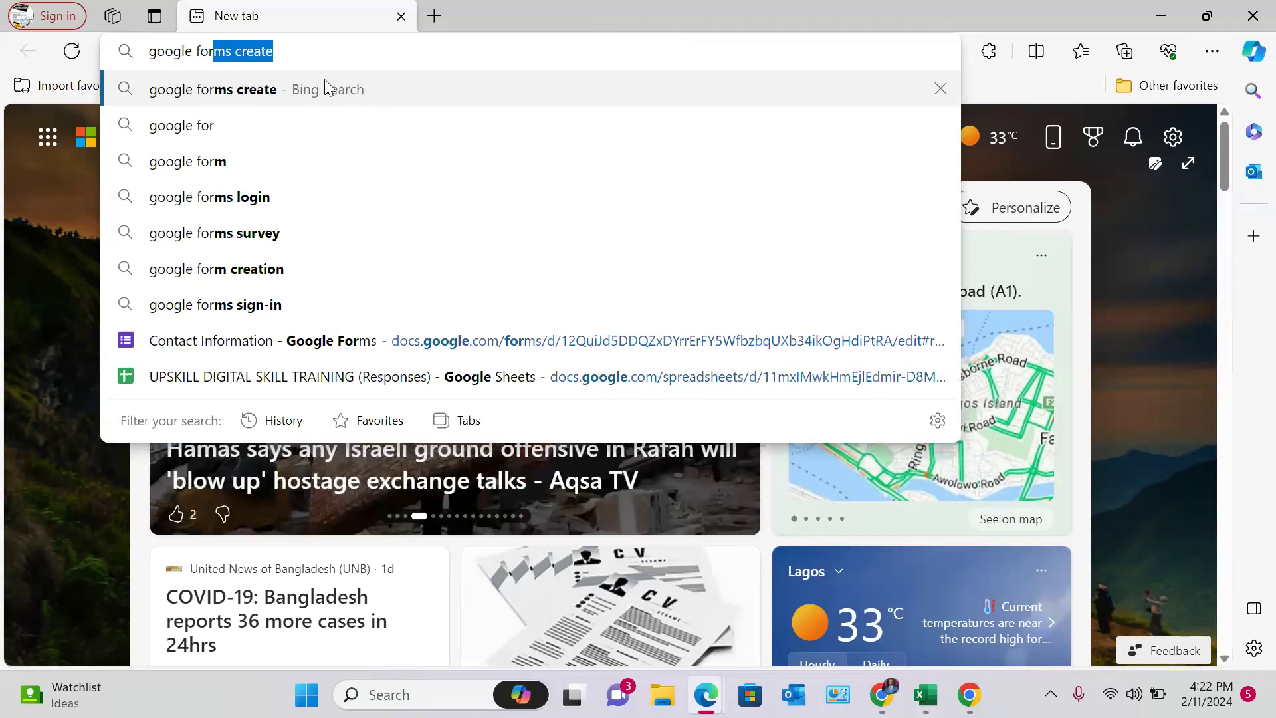
left_click(415, 346)
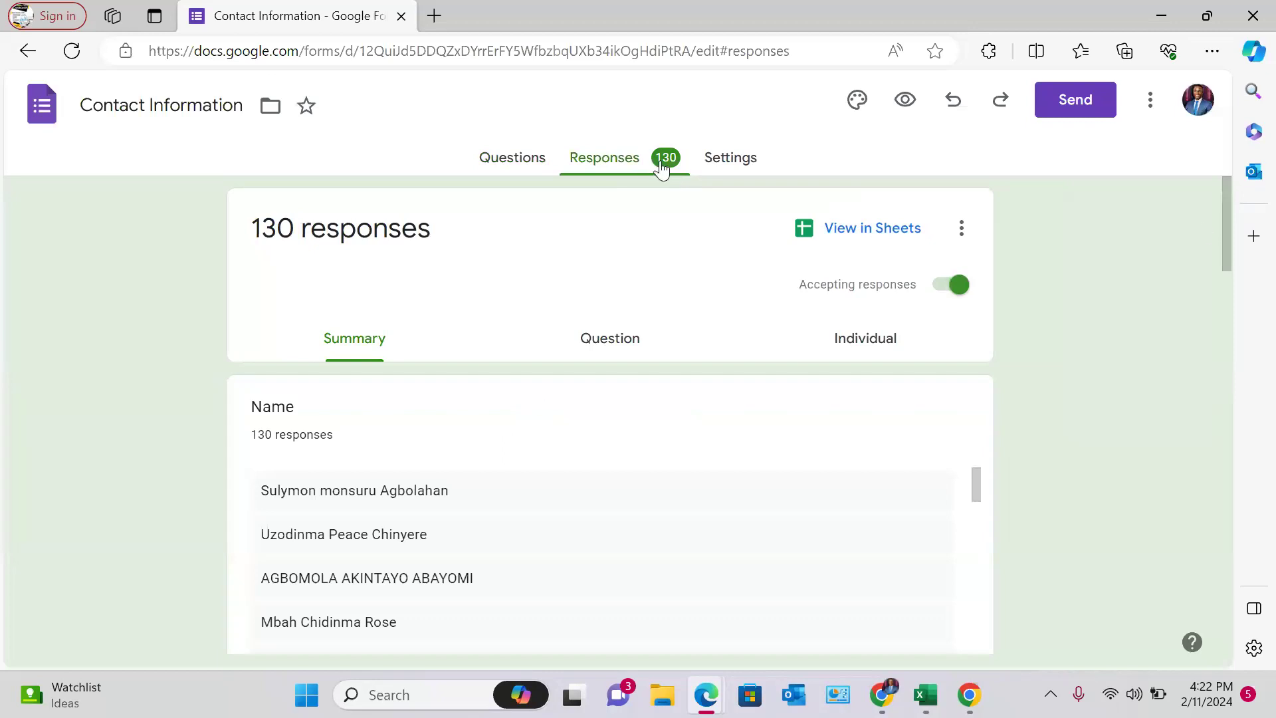
Step: Open the form's responses in Google Sheets and review the entries on Form Responses 2 alongside the form's response summary
left_click_drag(1229, 211, 1274, 199)
left_click(850, 229)
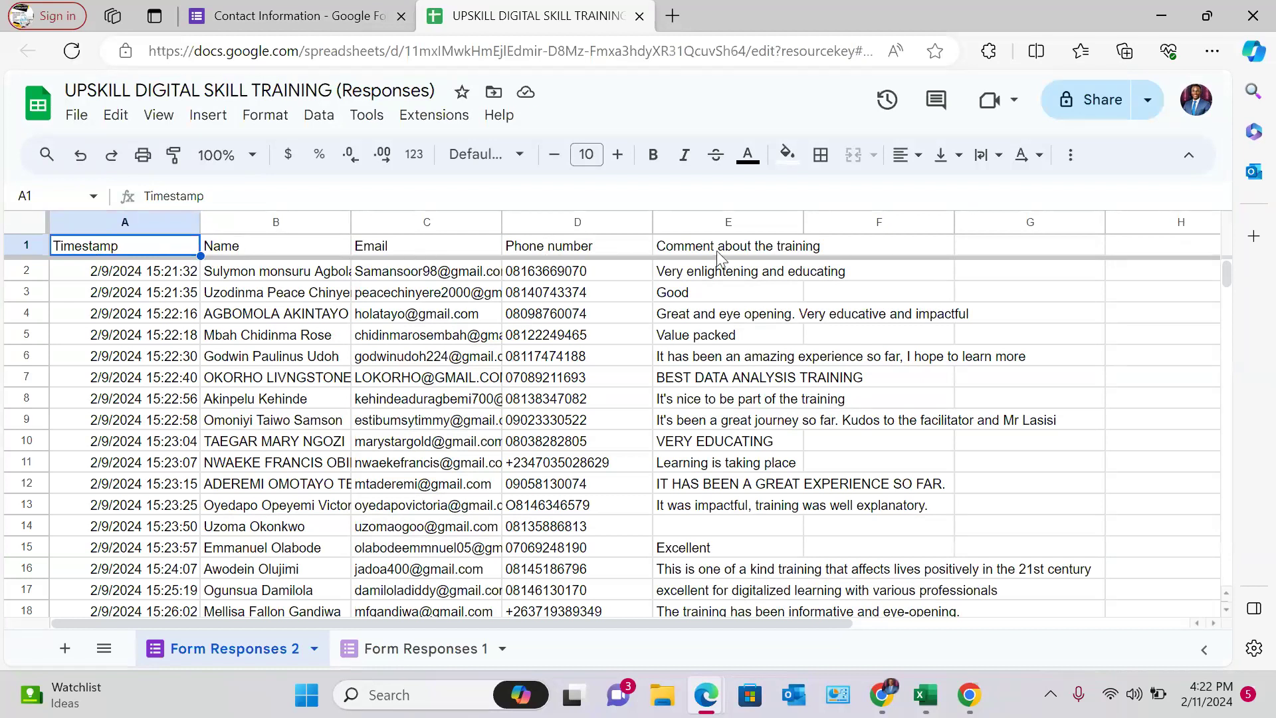
left_click_drag(1227, 273, 1264, 282)
mouse_move(501, 342)
mouse_move(1229, 272)
left_mouse_down()
mouse_move(1229, 286)
mouse_move(1238, 264)
left_mouse_up()
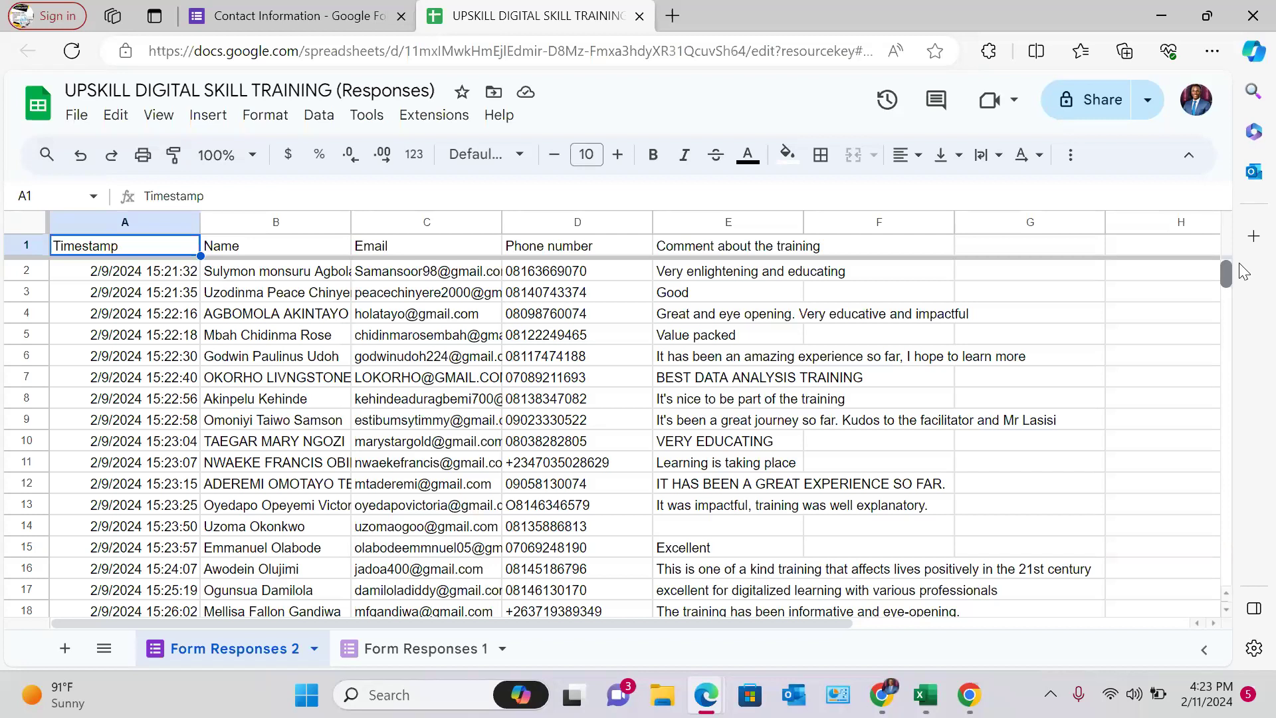
left_click(343, 20)
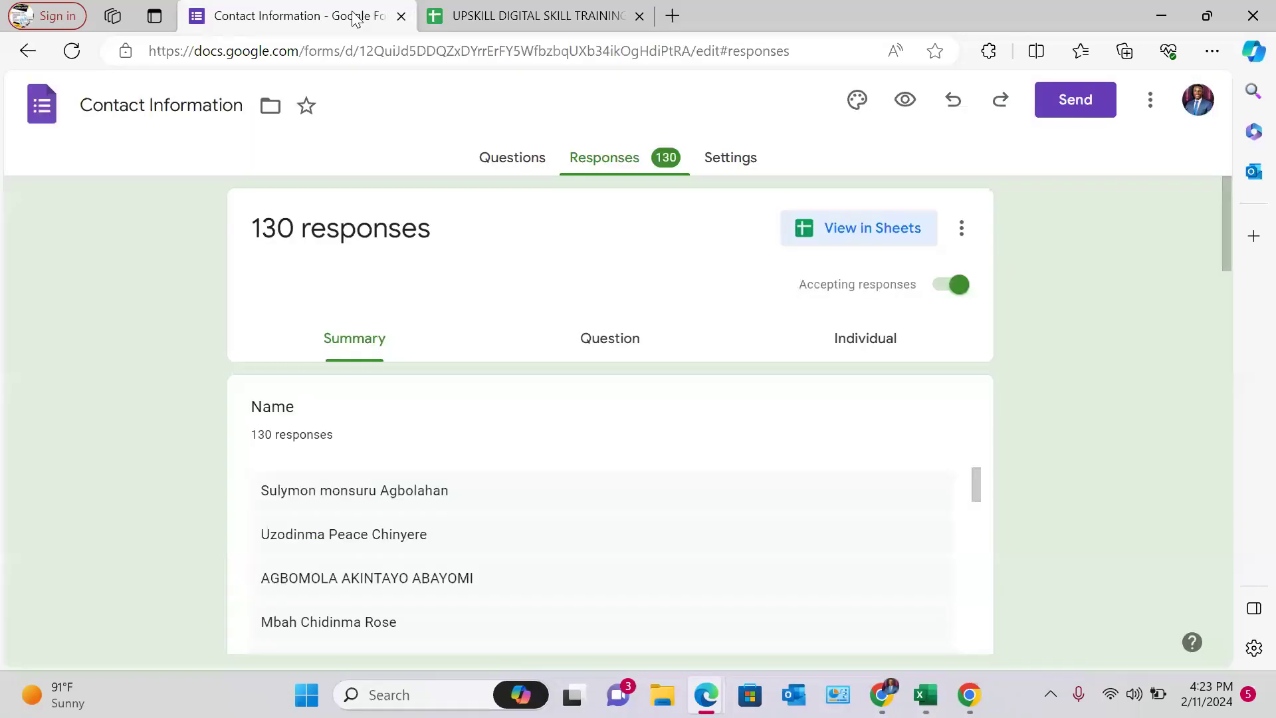
left_click(423, 18)
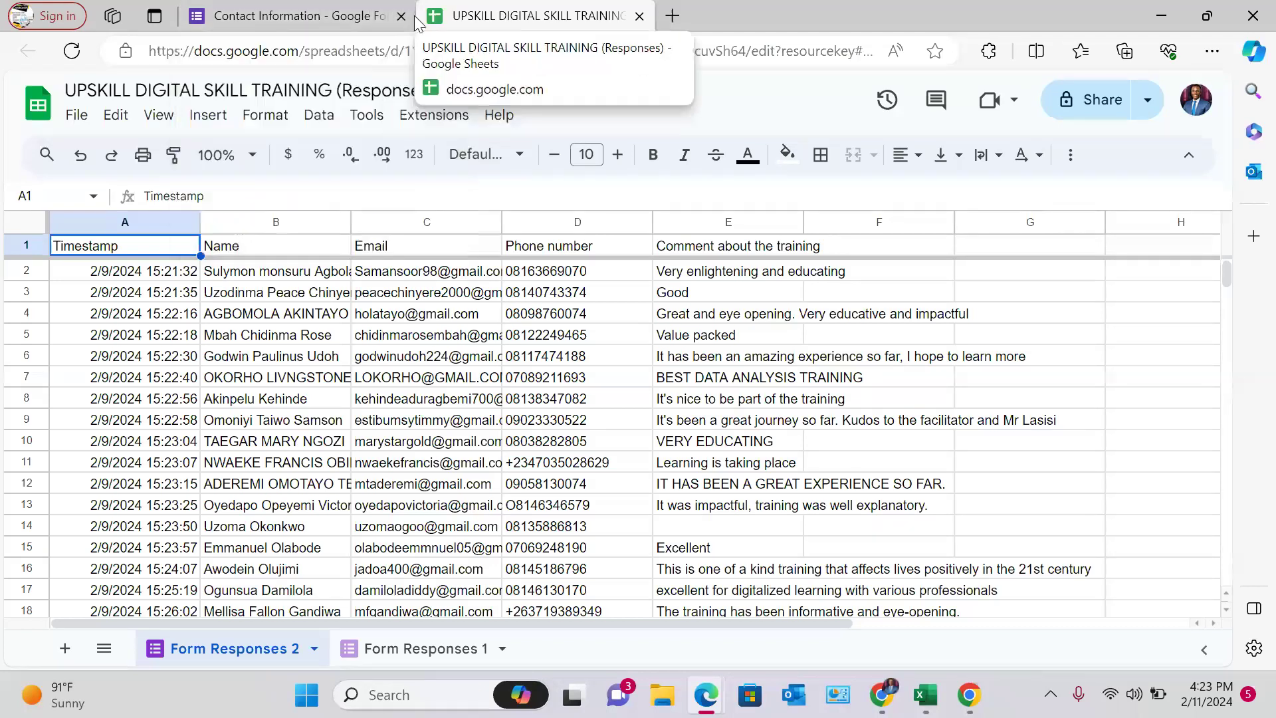
Step: In a new tab, search for "google forms create" and start a form in Google Forms from the Contact Information template
left_click(677, 19)
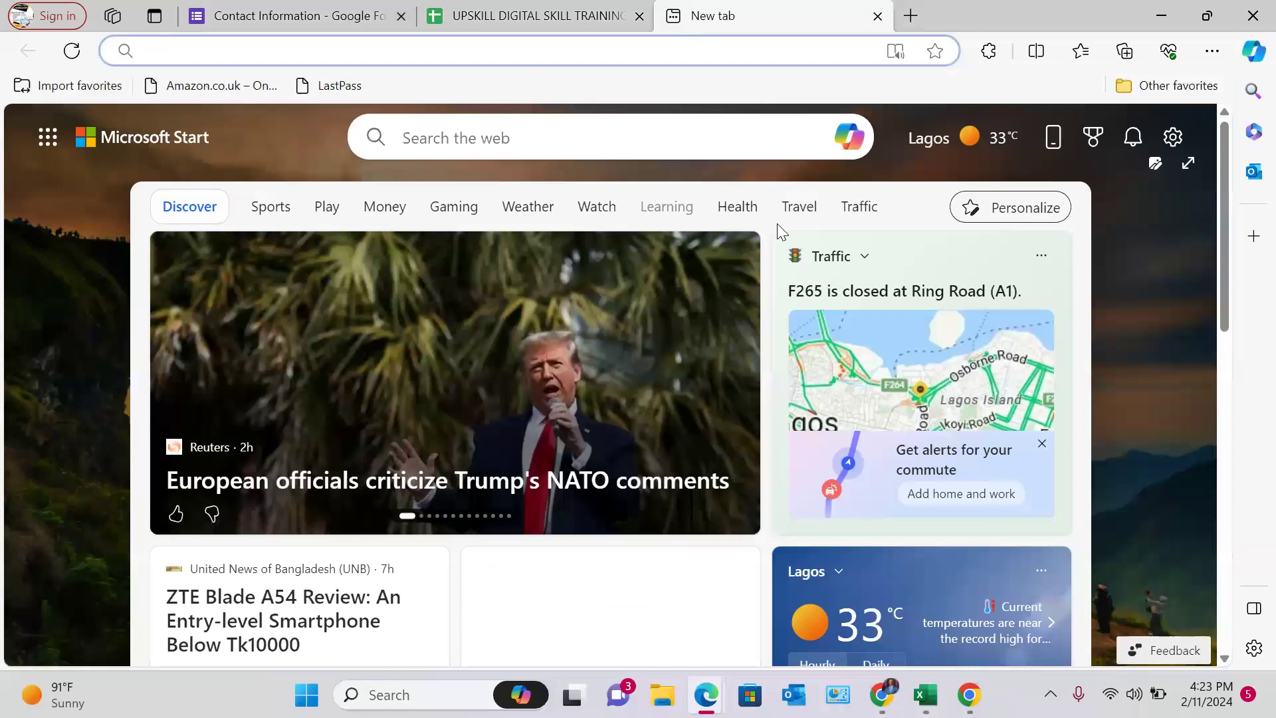
left_click(731, 46)
type("g")
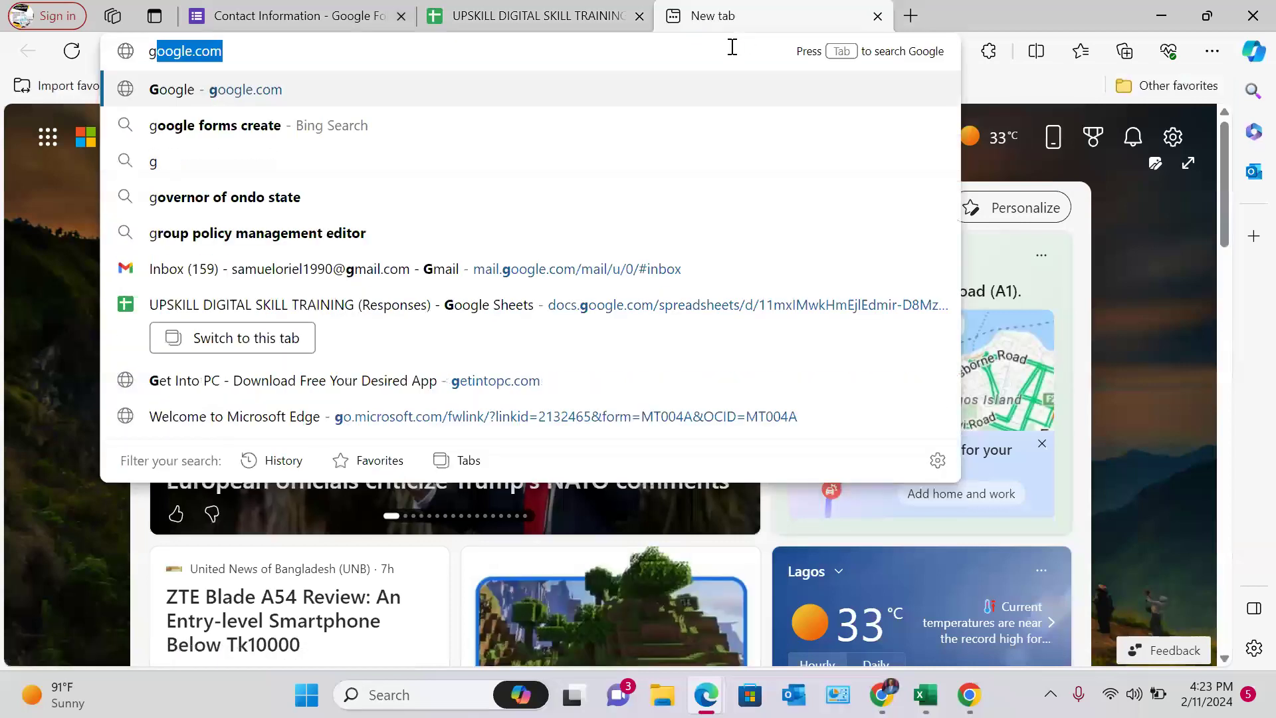
type("oog")
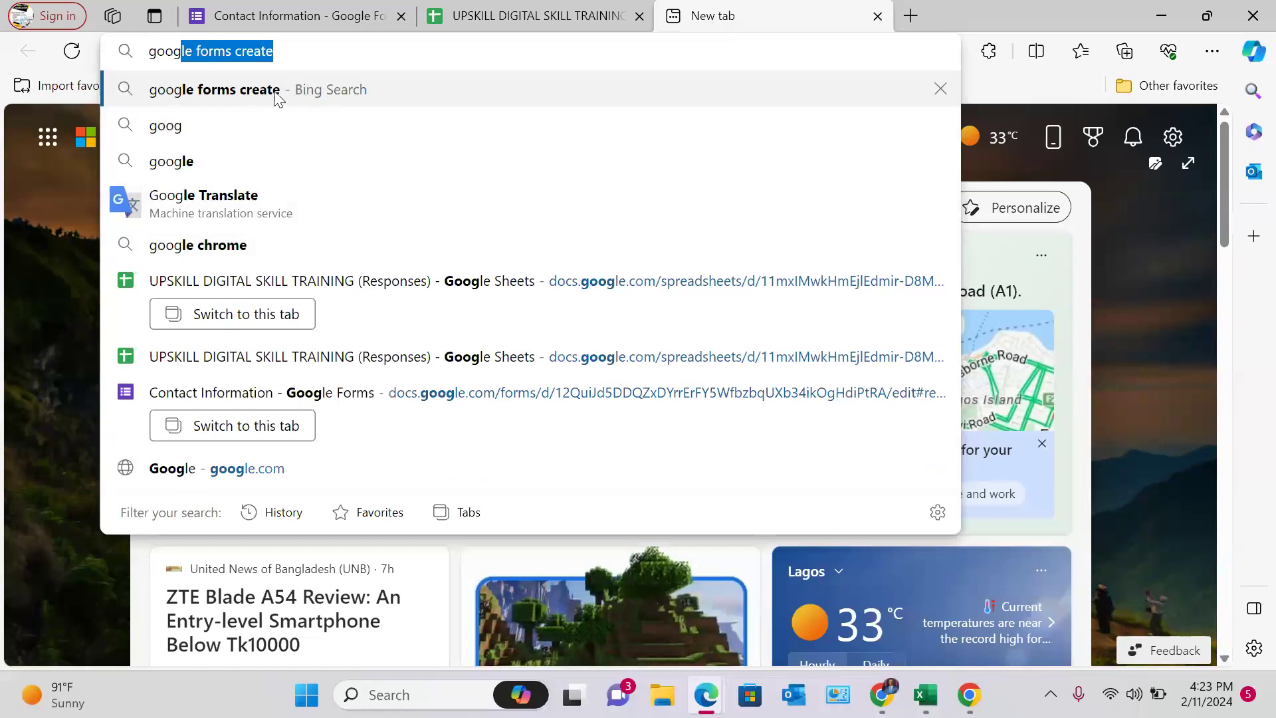
left_click(301, 97)
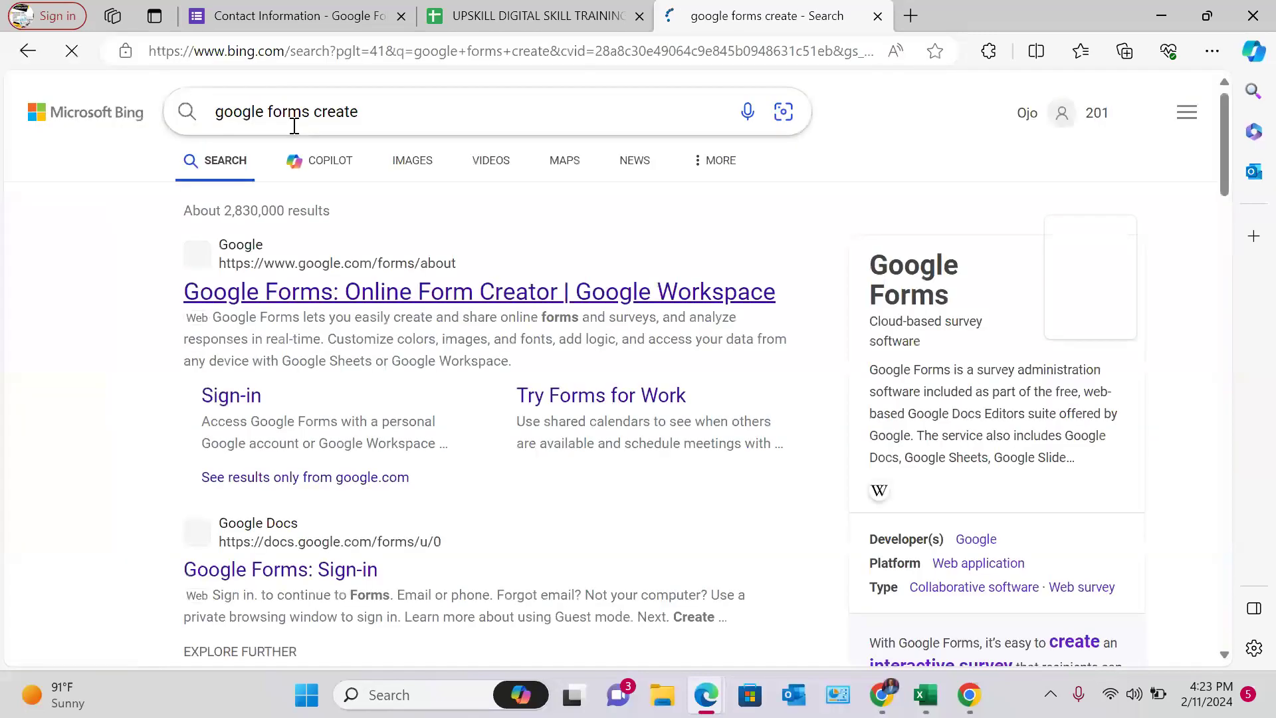
left_click(392, 307)
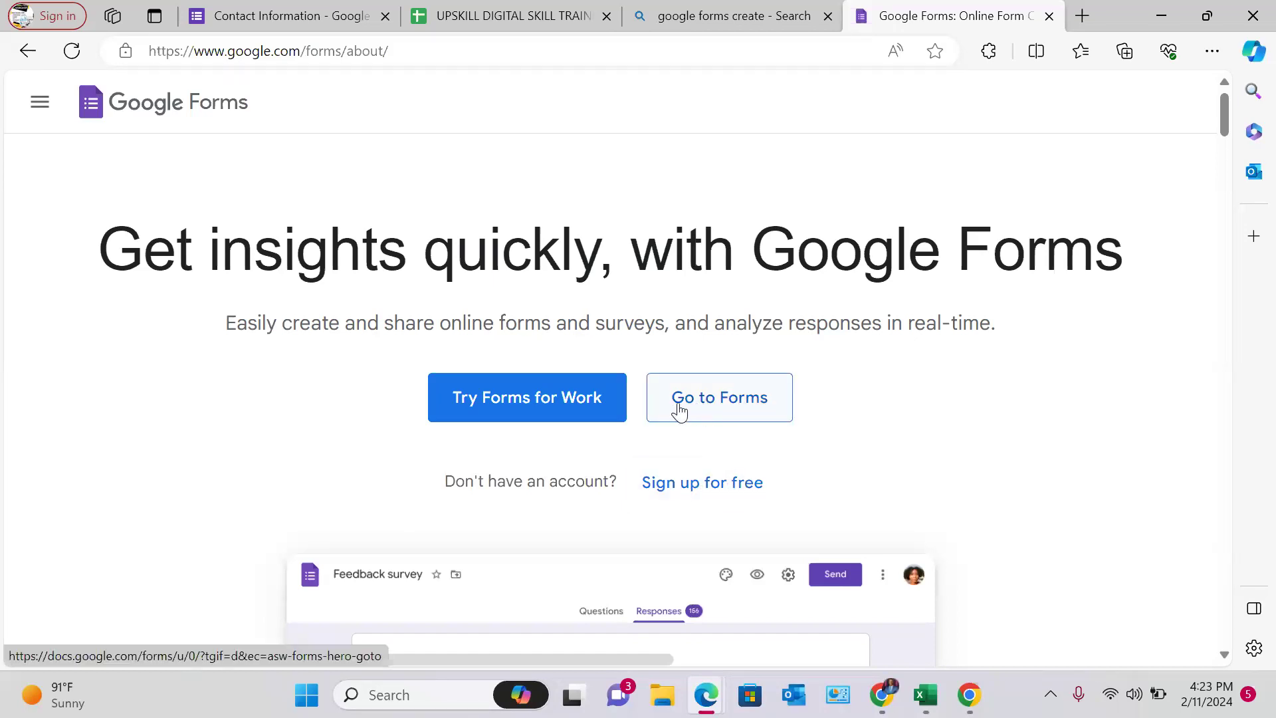
left_click(720, 412)
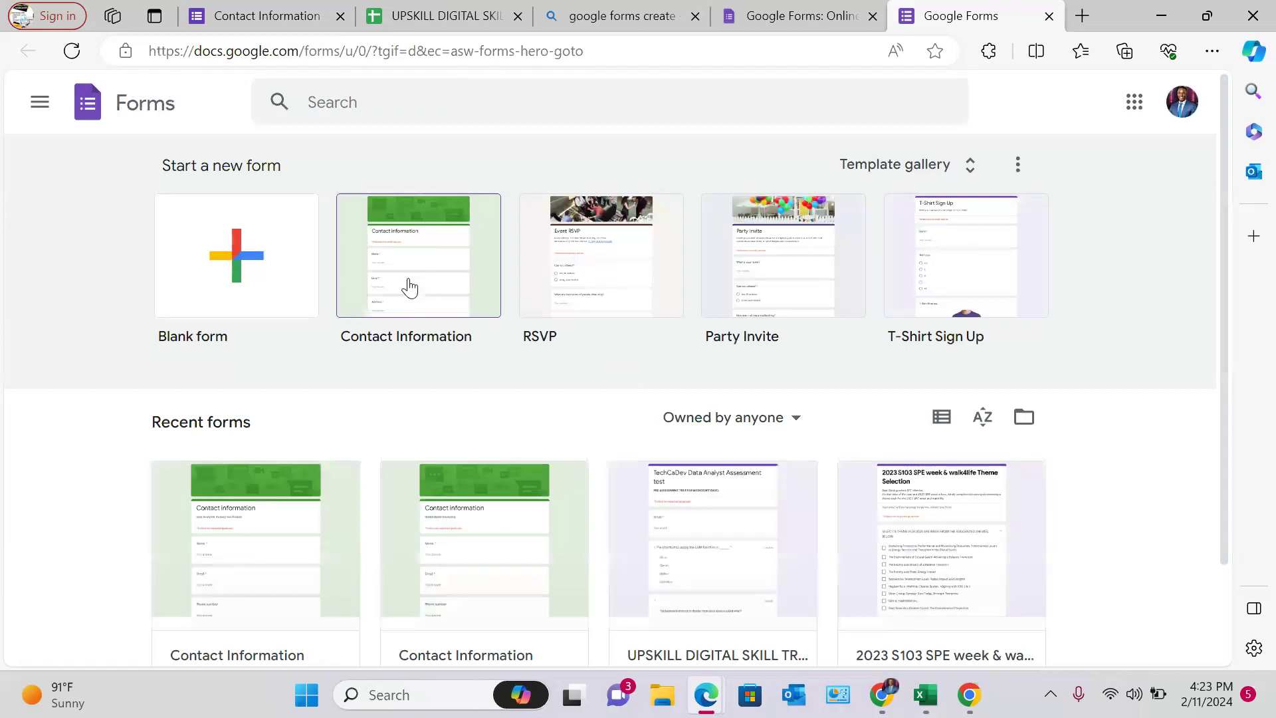
left_click(426, 279)
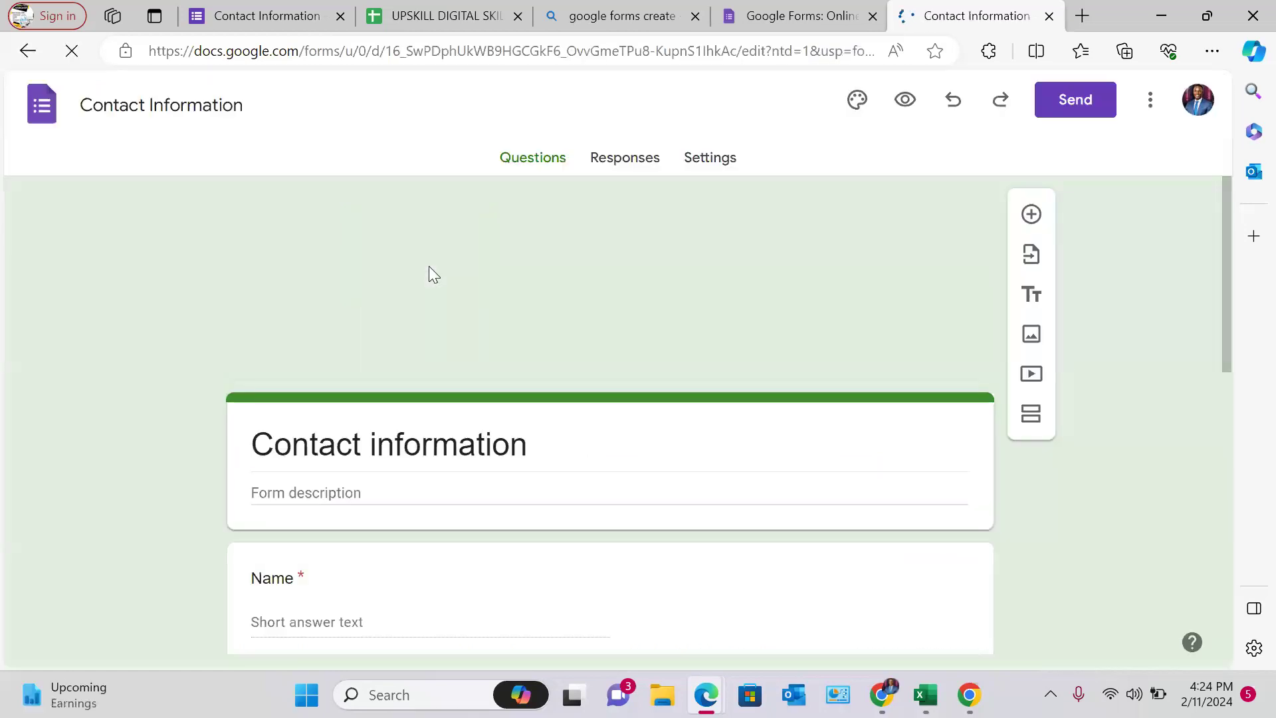
Step: Set the new form's description to "AJH/DELMICH CONSULT"
left_click_drag(1225, 240, 1241, 338)
left_click(398, 275)
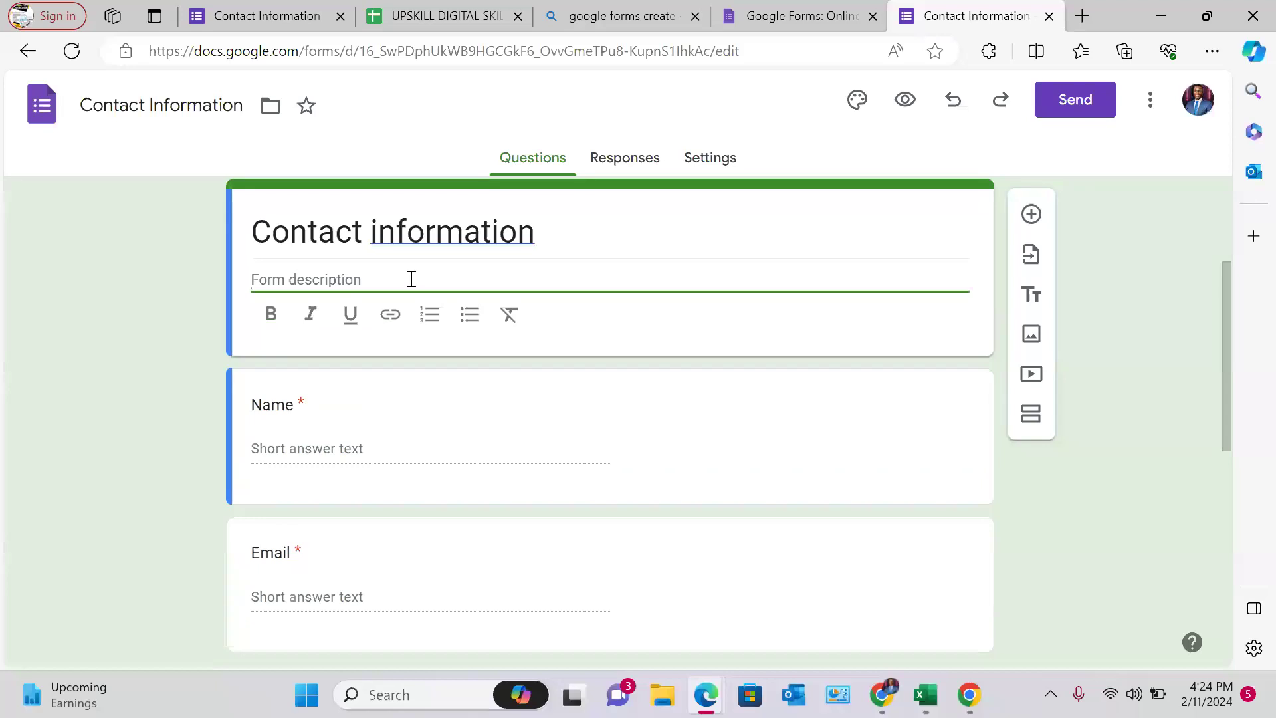
type("AJH/DELMIC")
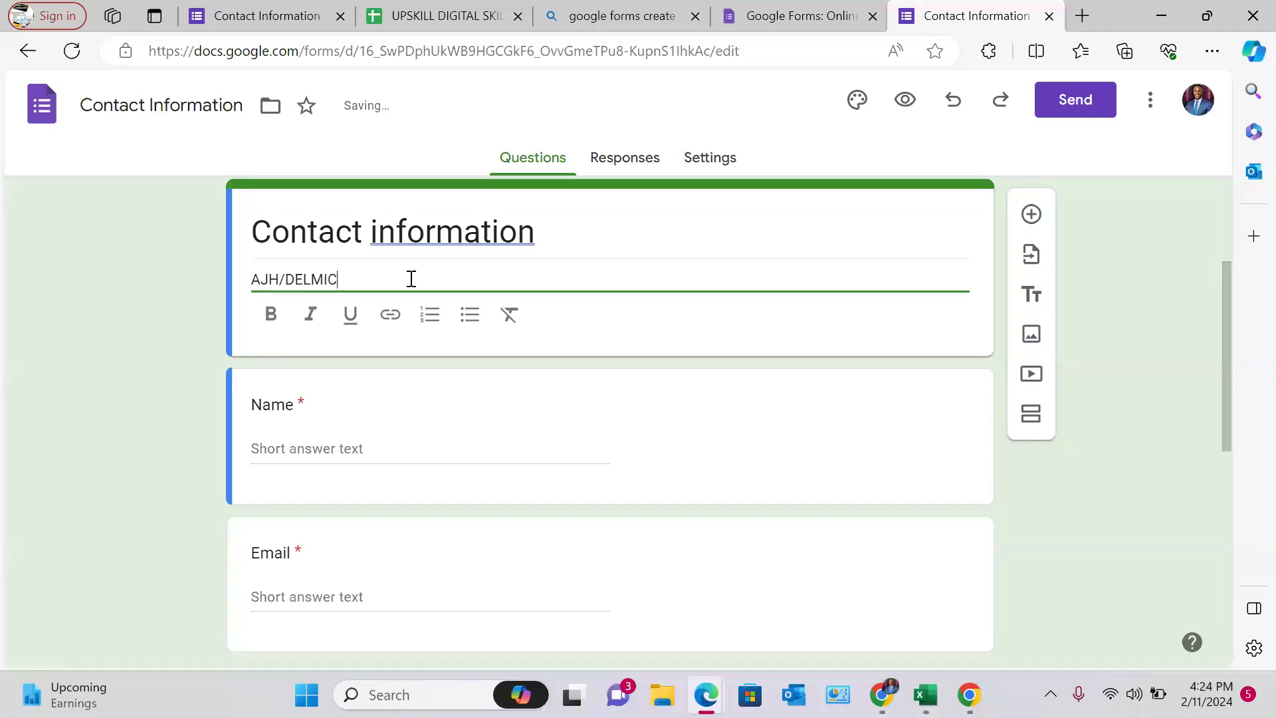
type("H CONSULT")
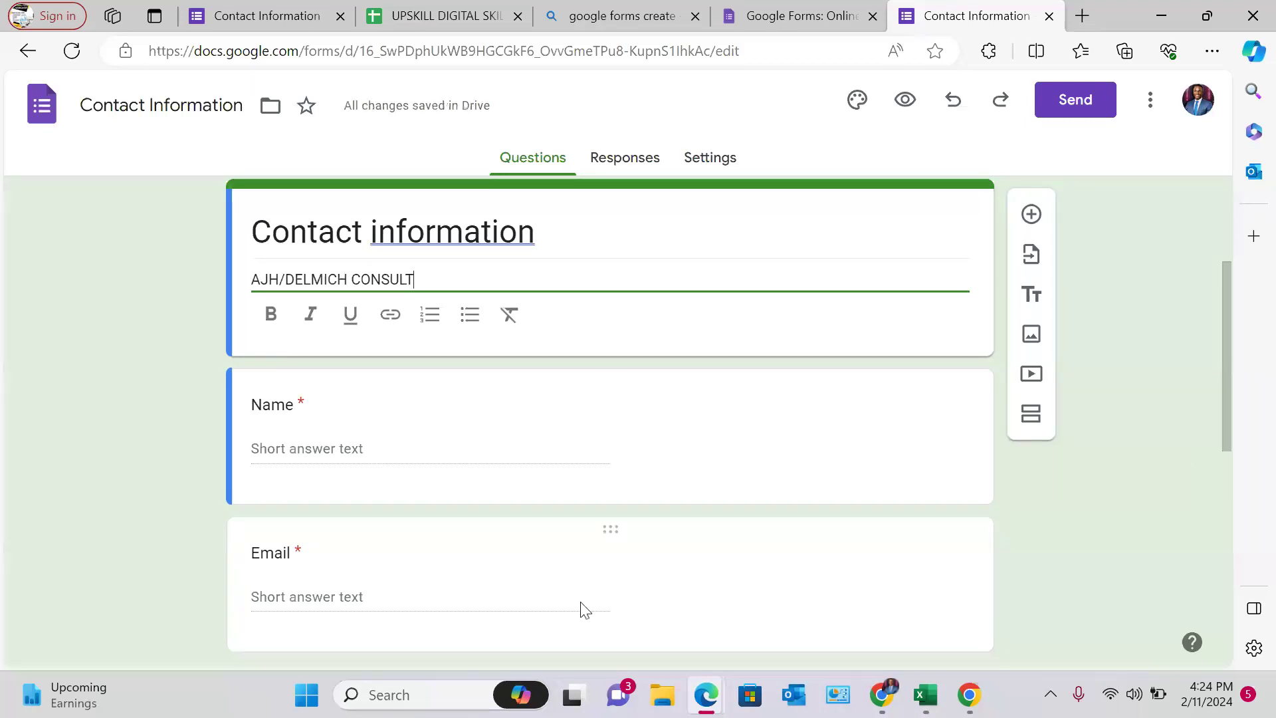
Step: Delete the Email and Address questions from the new Contact Information form
left_click_drag(1233, 412, 1234, 517)
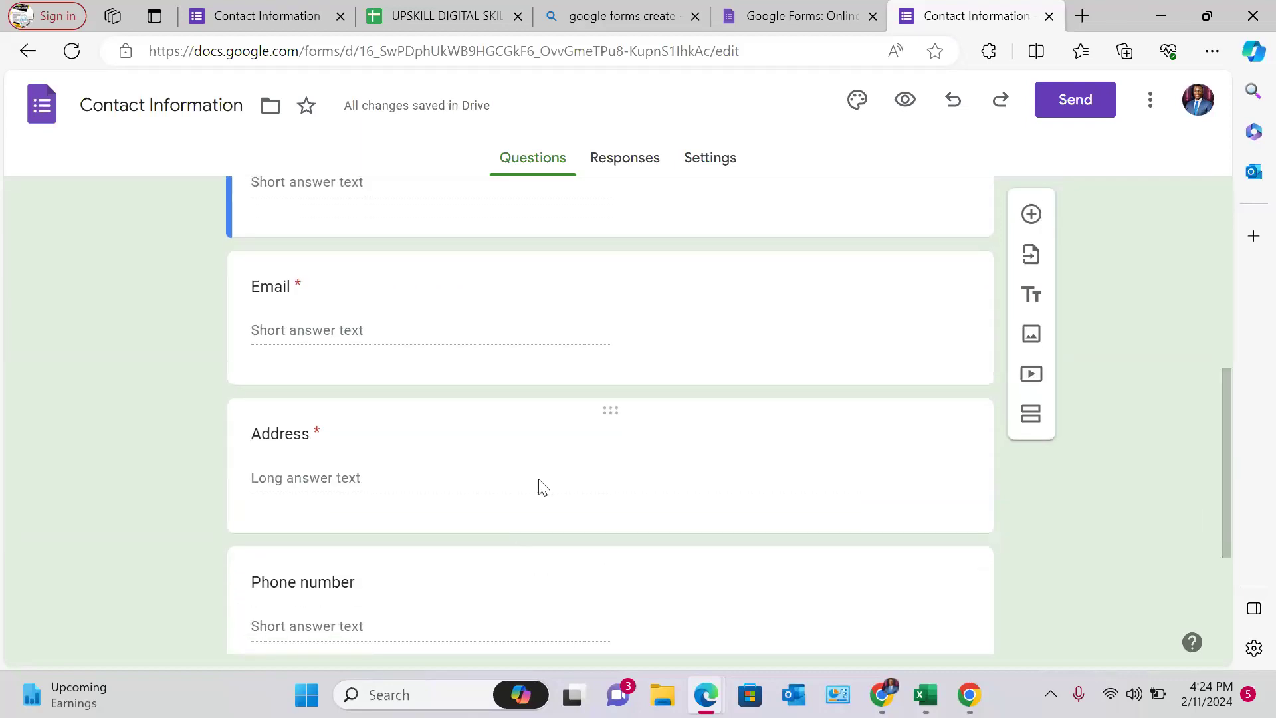
left_click(490, 316)
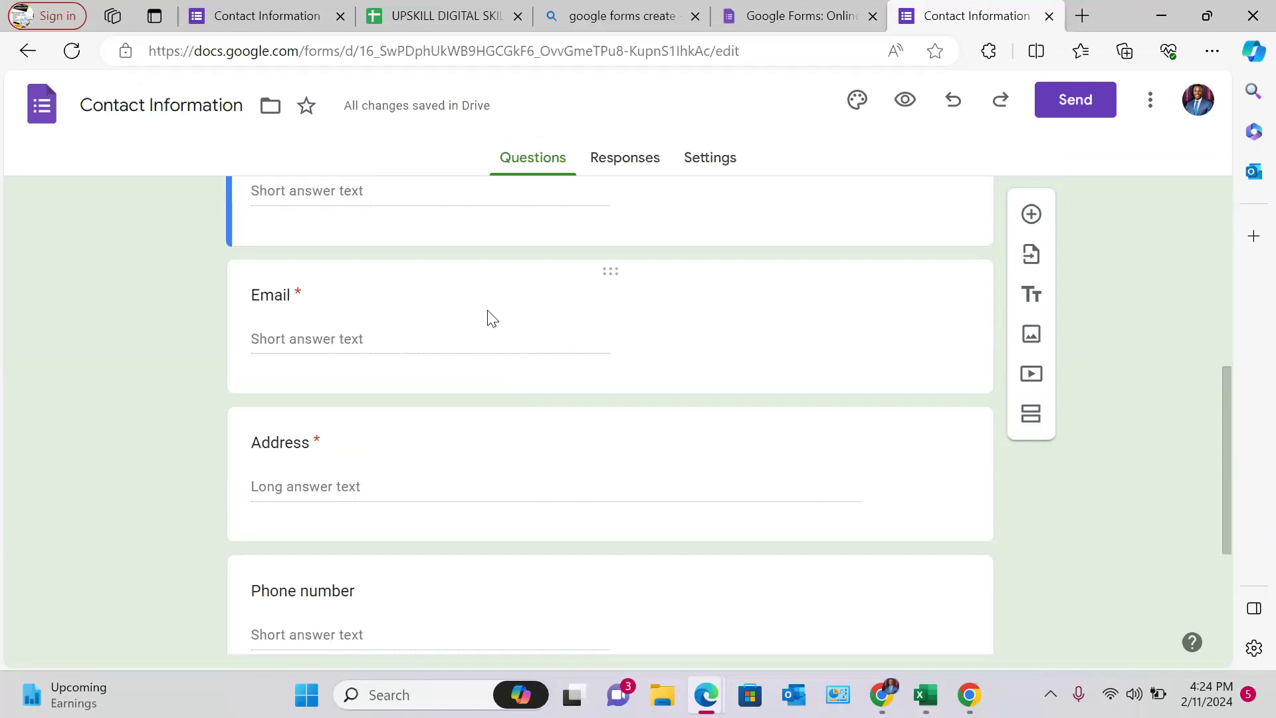
left_click(759, 564)
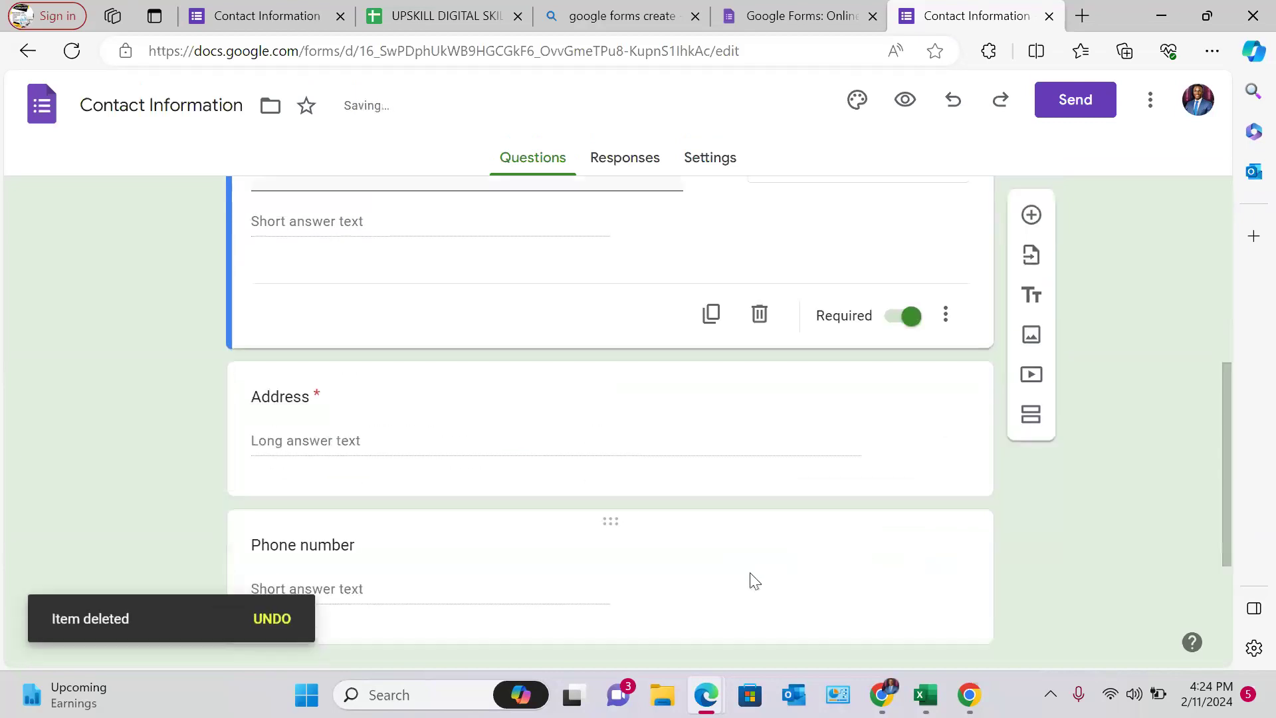
left_click(497, 427)
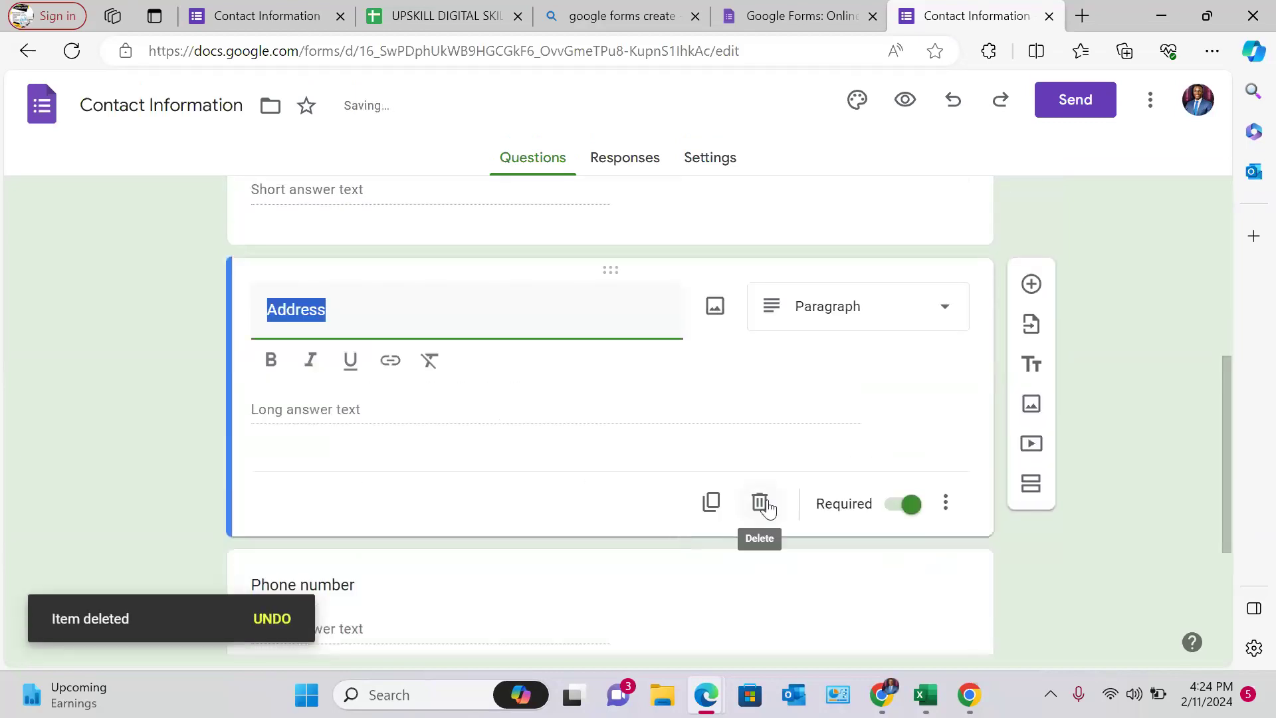
left_click(758, 504)
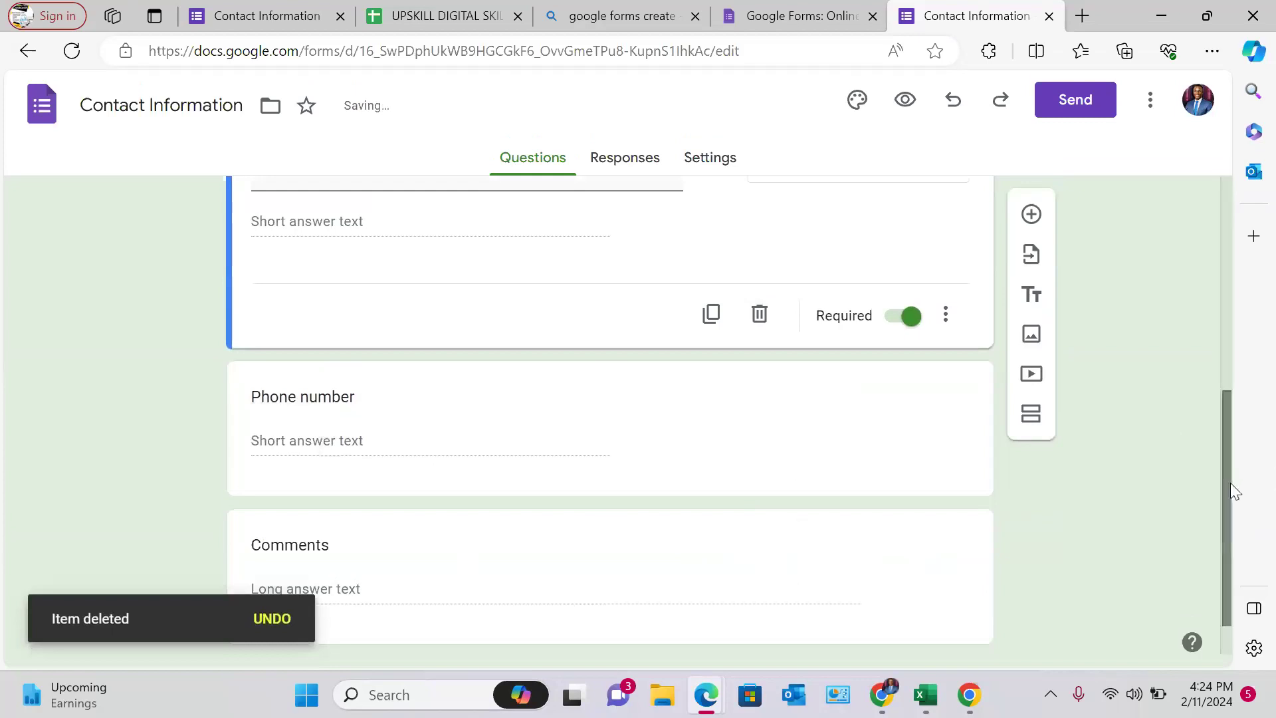
left_click_drag(1229, 484, 1272, 538)
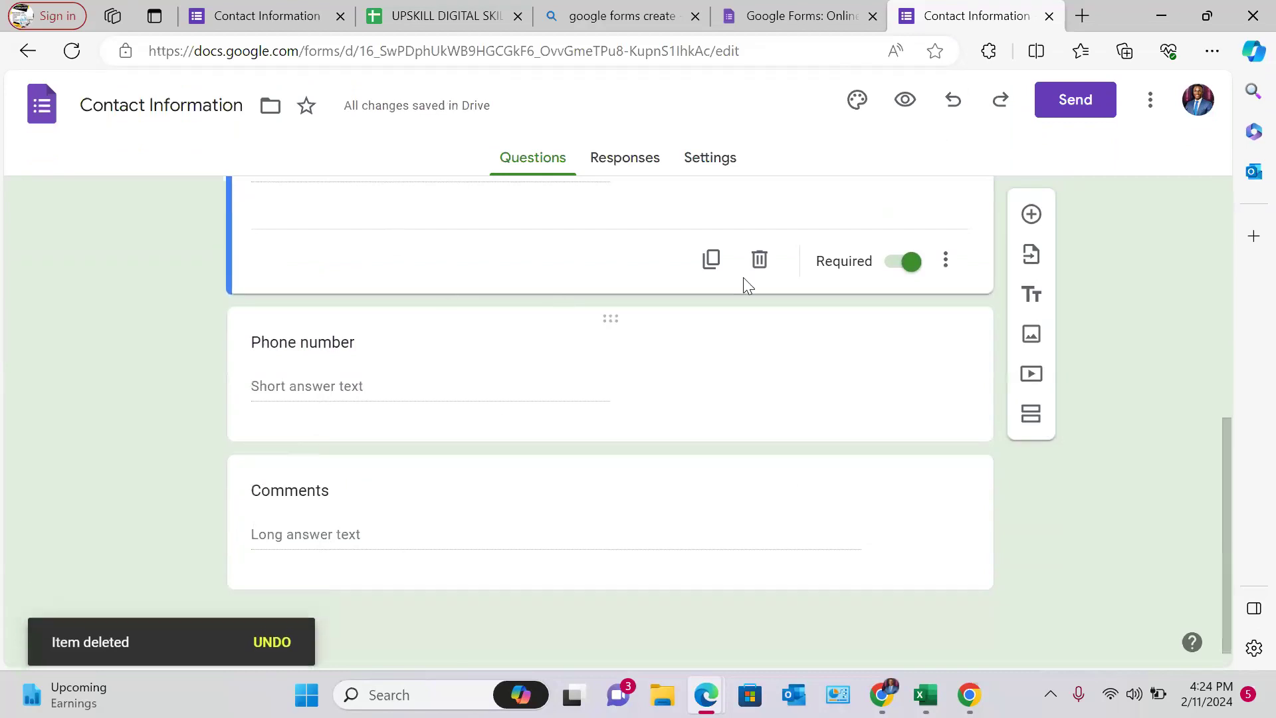
Step: Generate a shortened share link for the Contact Information form and copy it
left_click(1072, 106)
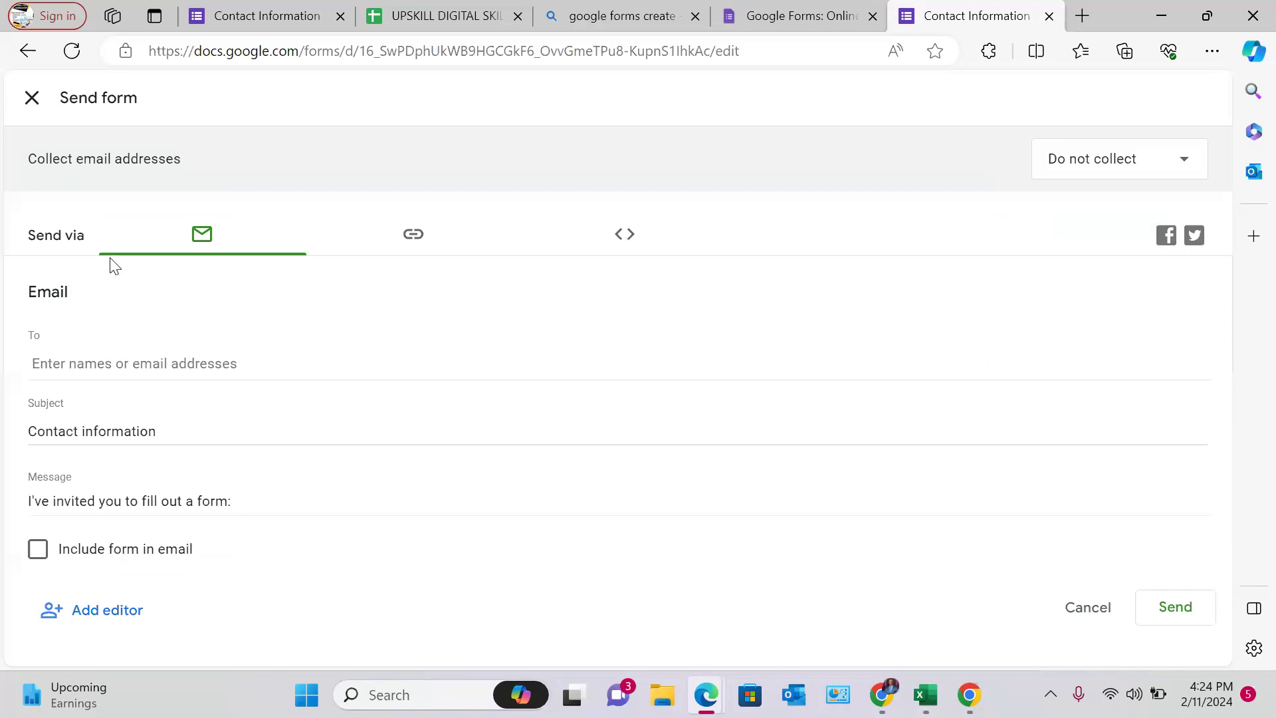
left_click(418, 243)
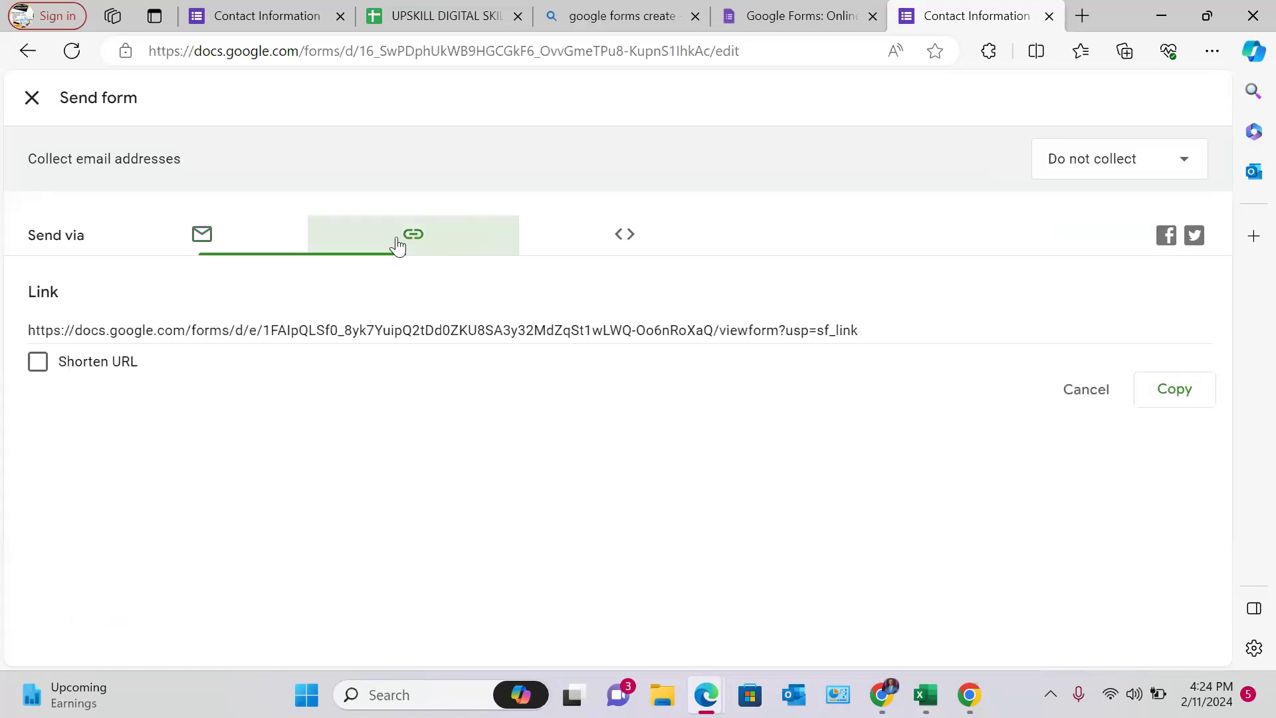
left_click(72, 364)
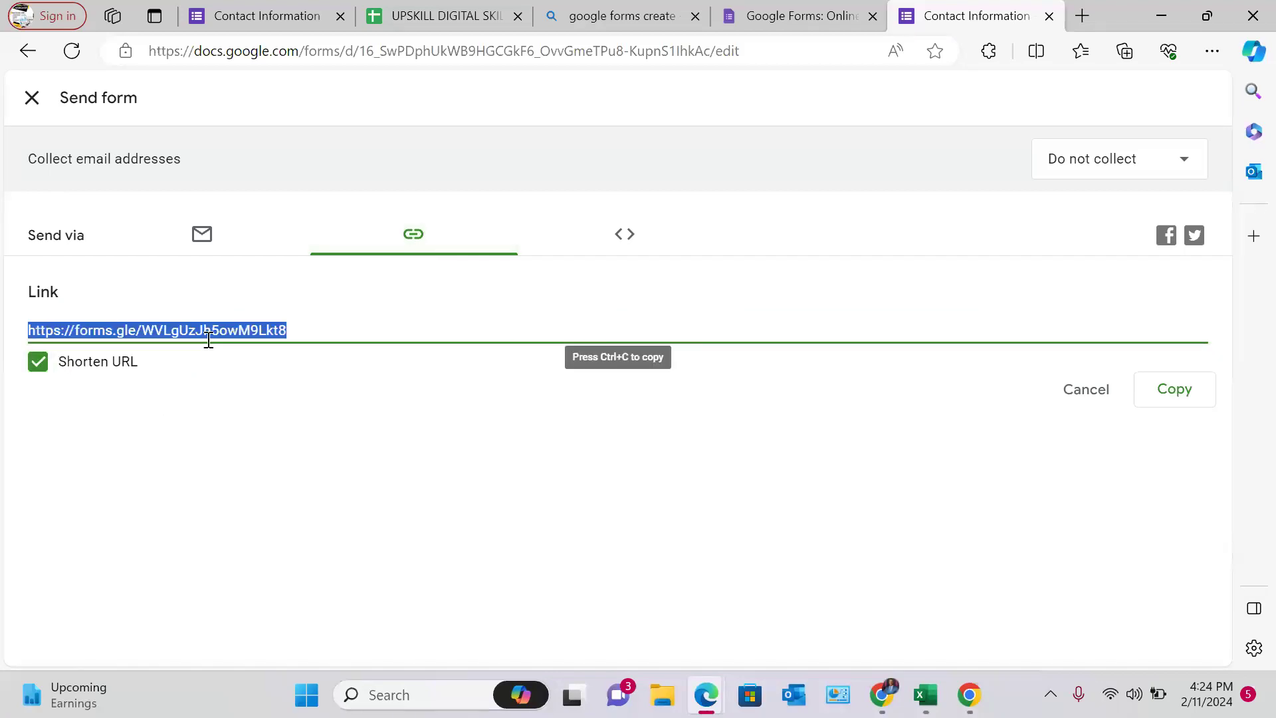
right_click(186, 327)
left_click(222, 344)
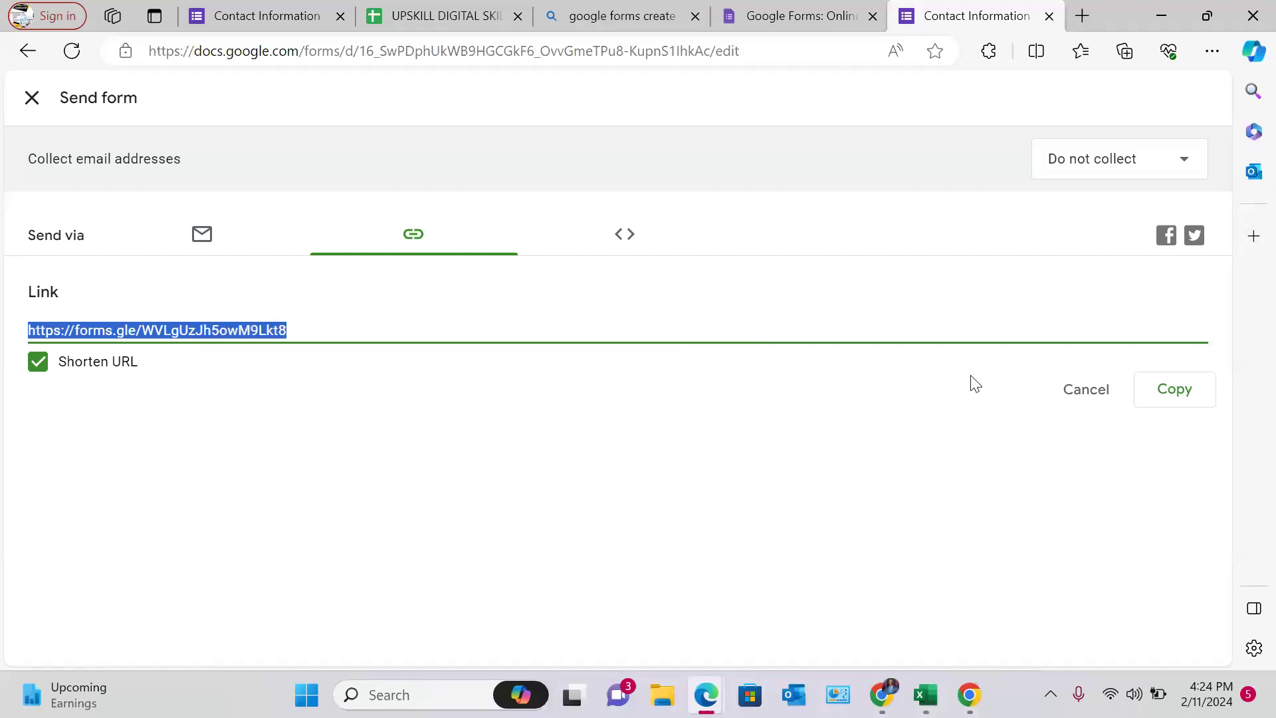
Step: Leave the form's sending options and check the responses of the new Contact Information form
left_click(646, 10)
left_click(798, 16)
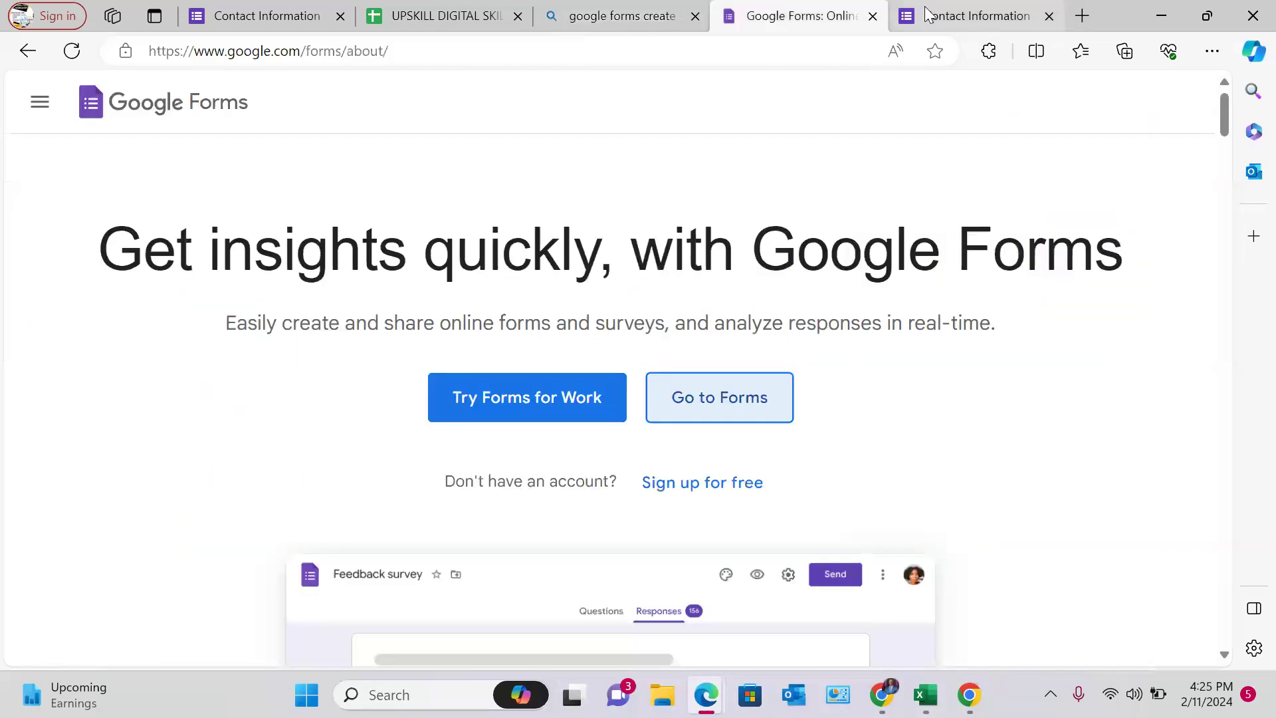
left_click(963, 16)
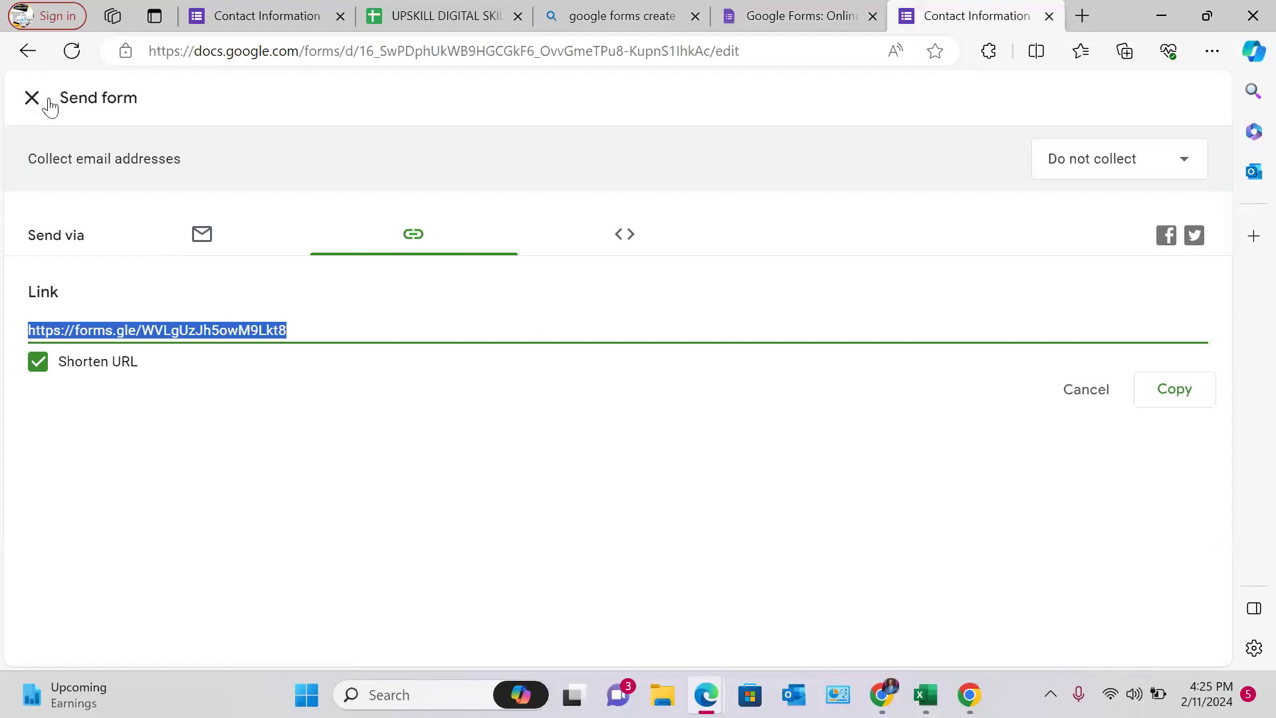
left_click(27, 51)
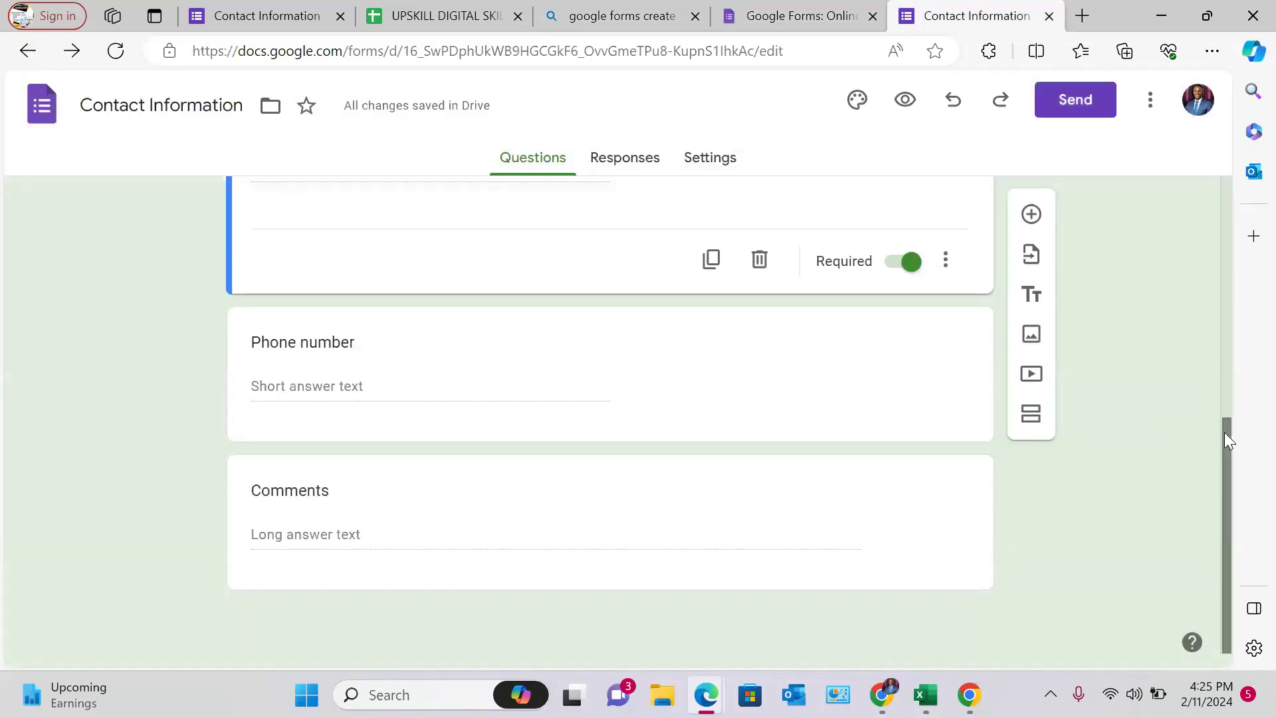
left_click_drag(1227, 430, 1182, 167)
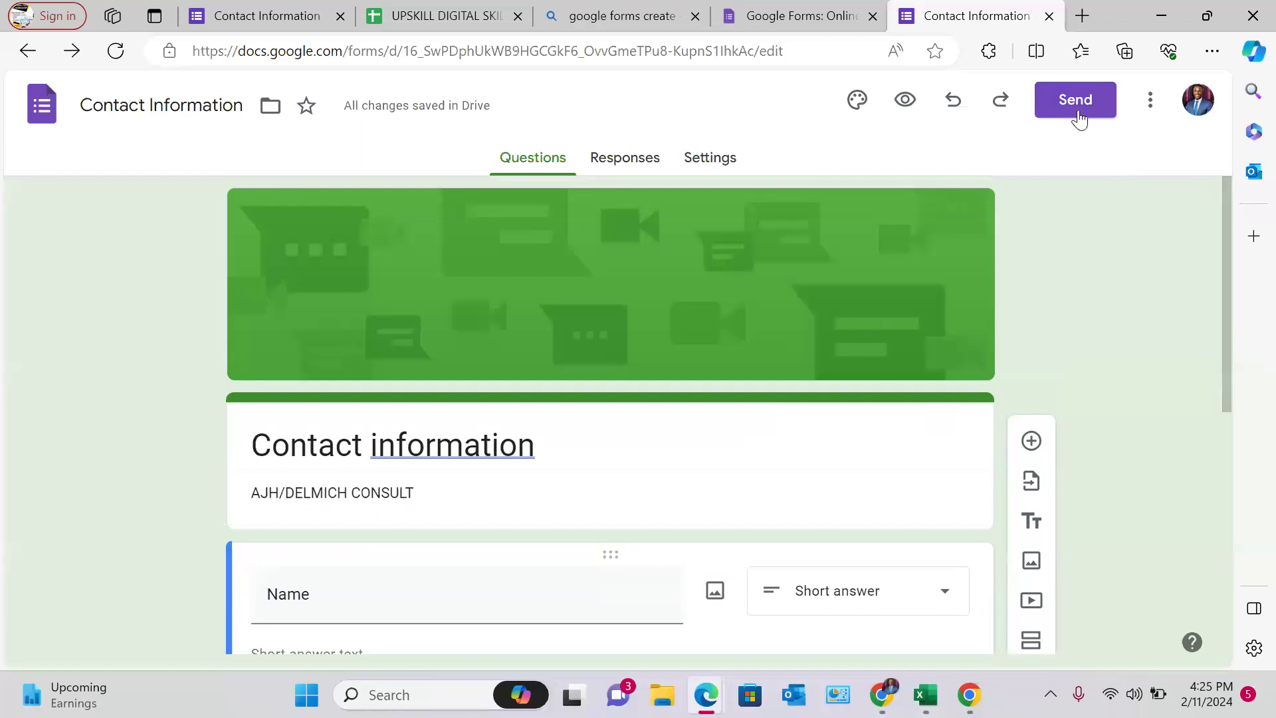
left_click(632, 168)
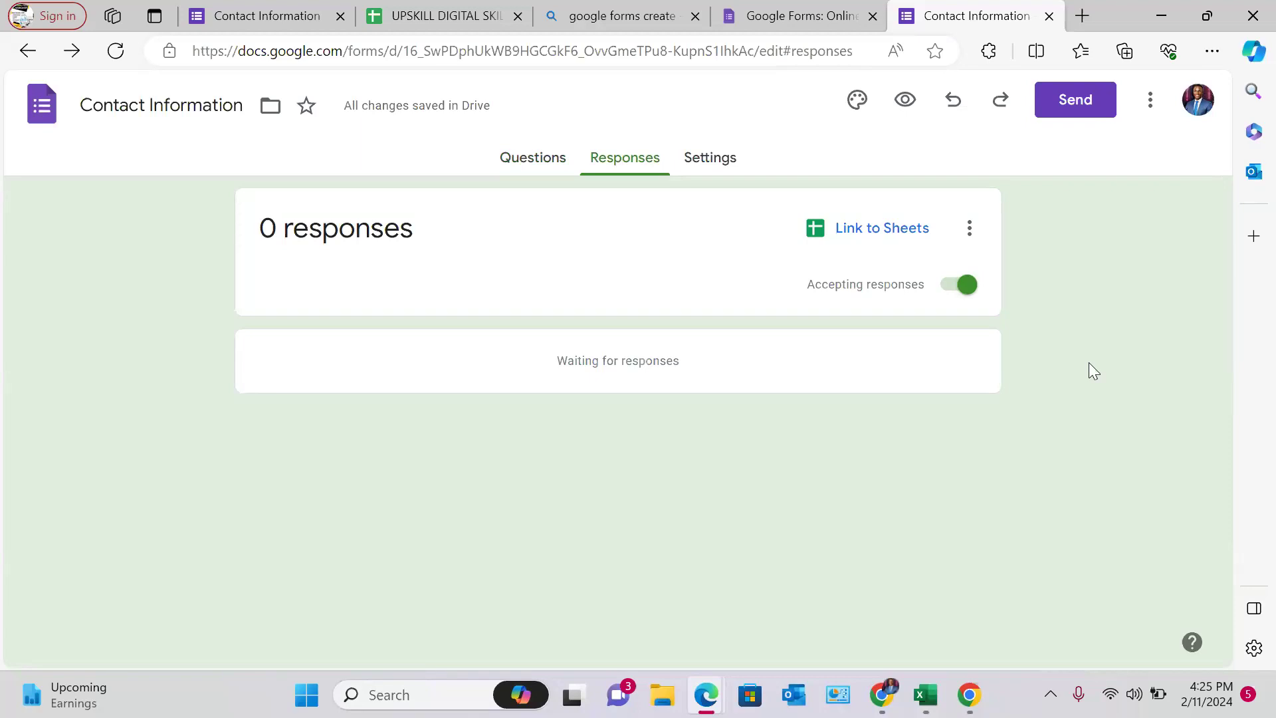
Step: Open the UPSKILL DIGITAL SKILL TRAINING form from the recent forms in Google Forms and look over its questions
left_click(818, 8)
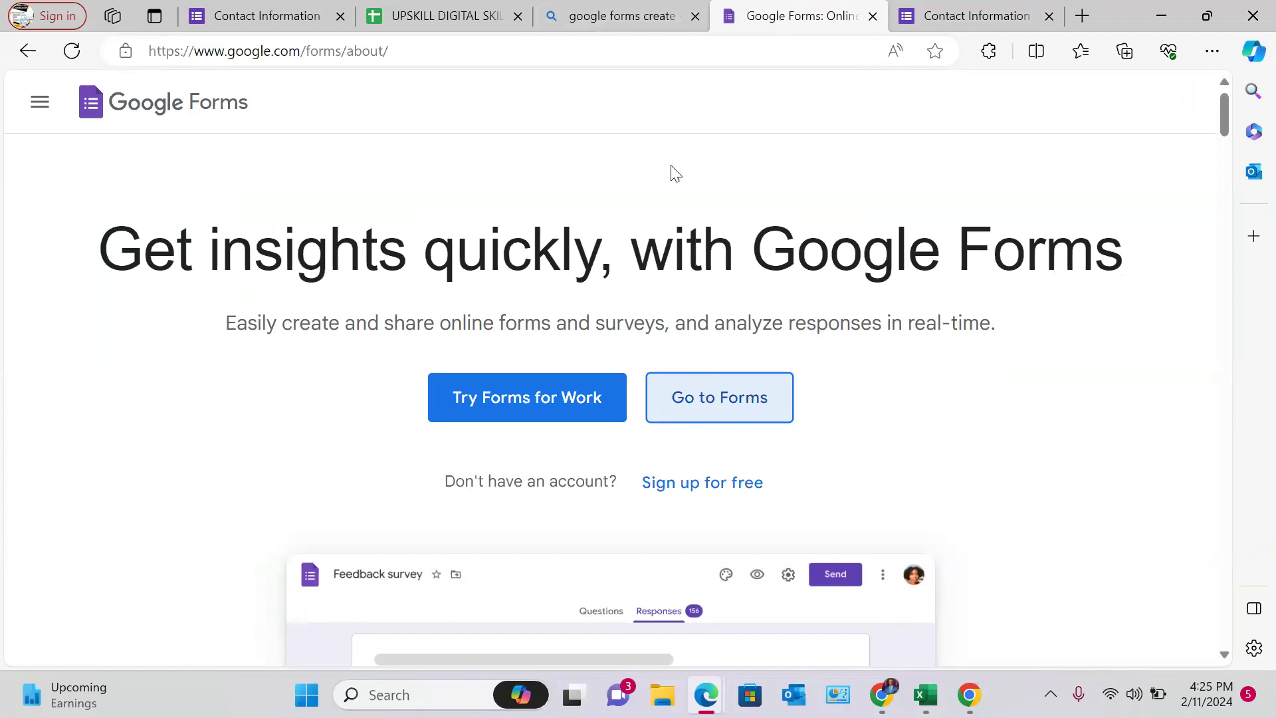
left_click(709, 416)
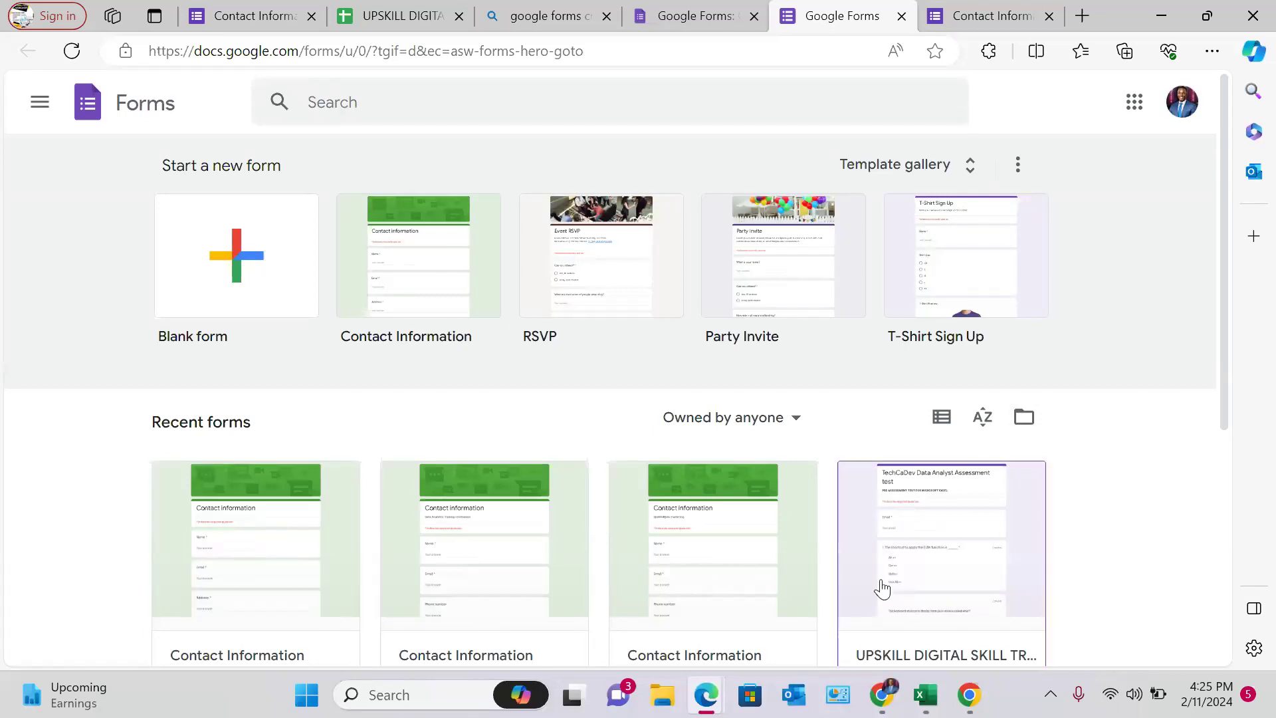
left_click(991, 565)
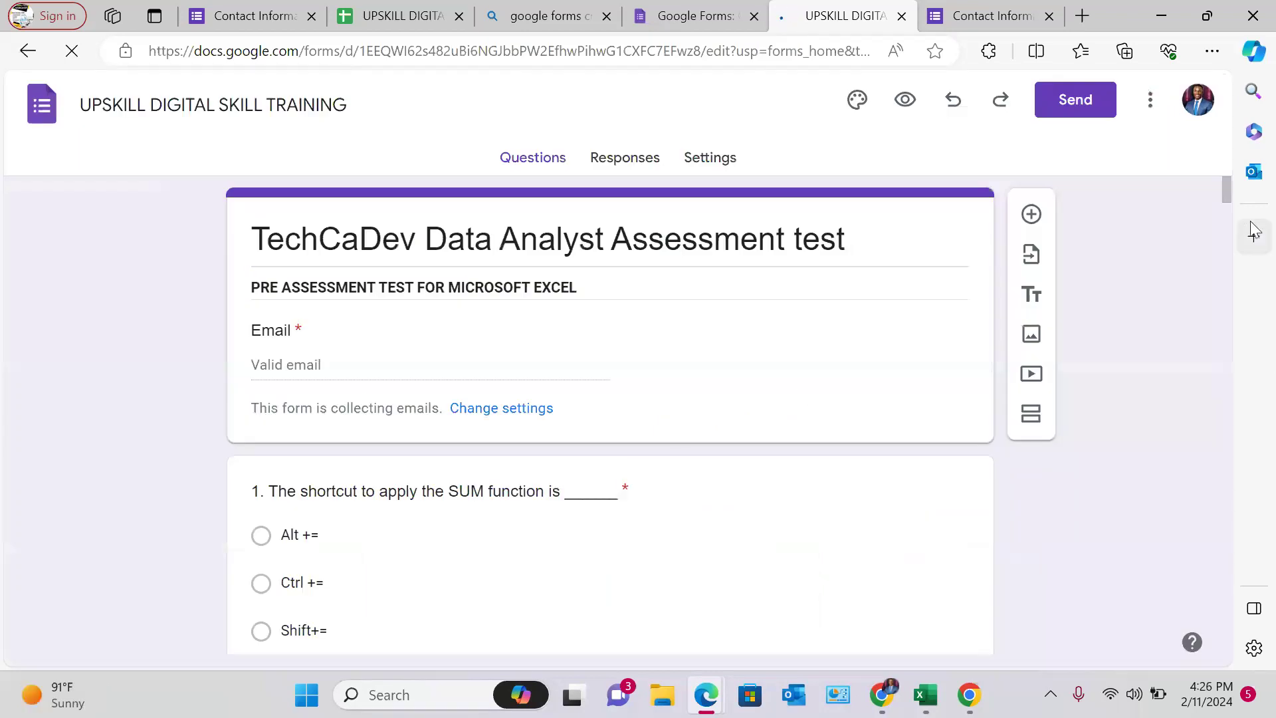
scroll(1225, 196, "down", 2)
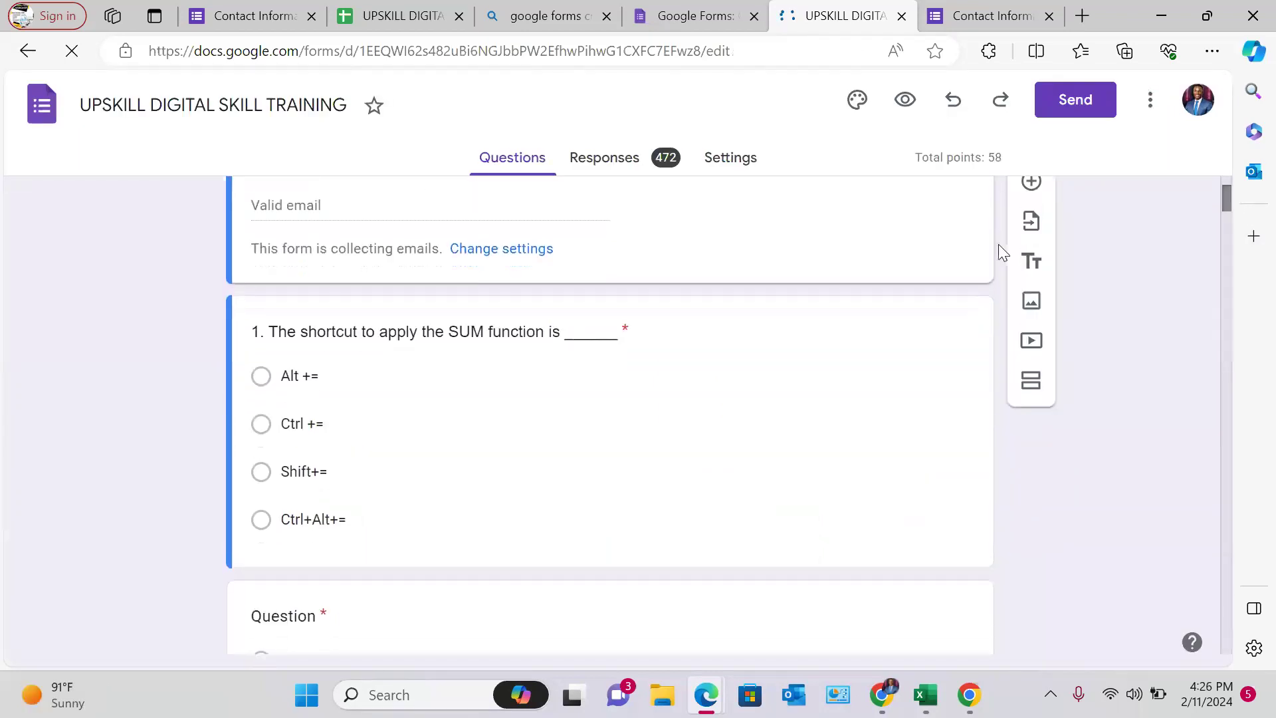
Step: Review the training form's response summary and insights alongside its questions
left_click(635, 165)
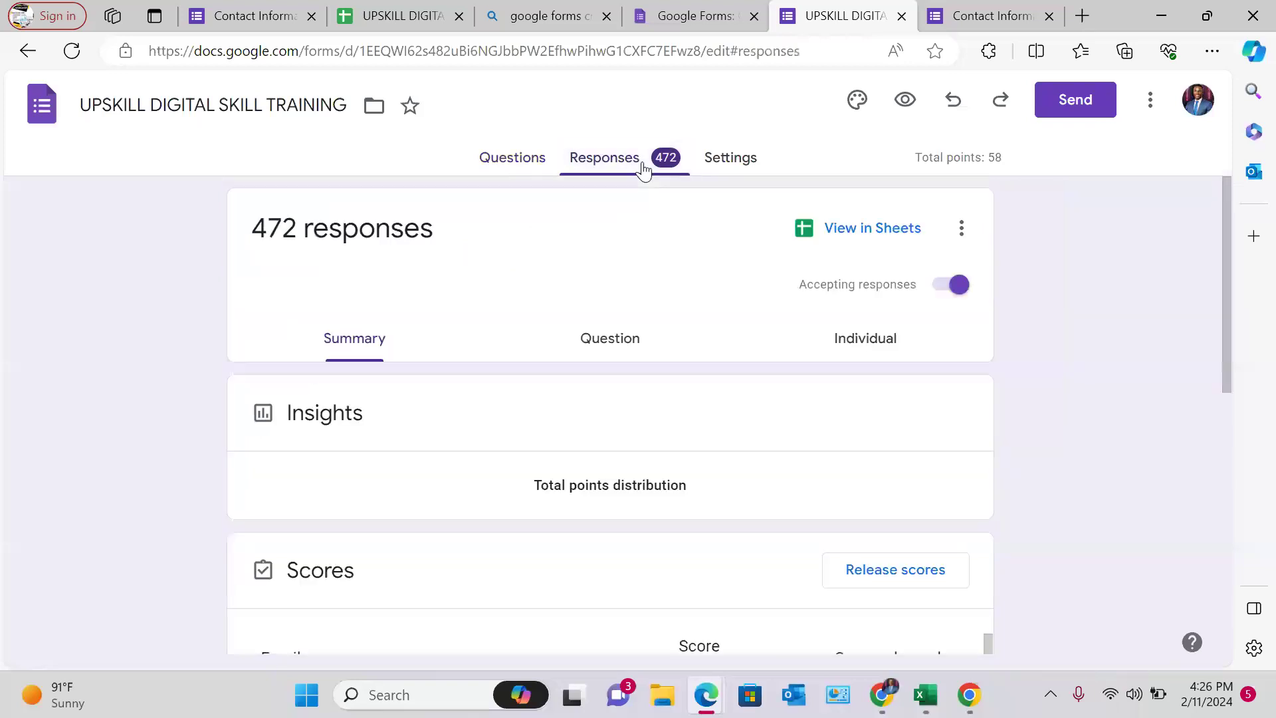
left_click_drag(1225, 197, 985, 174)
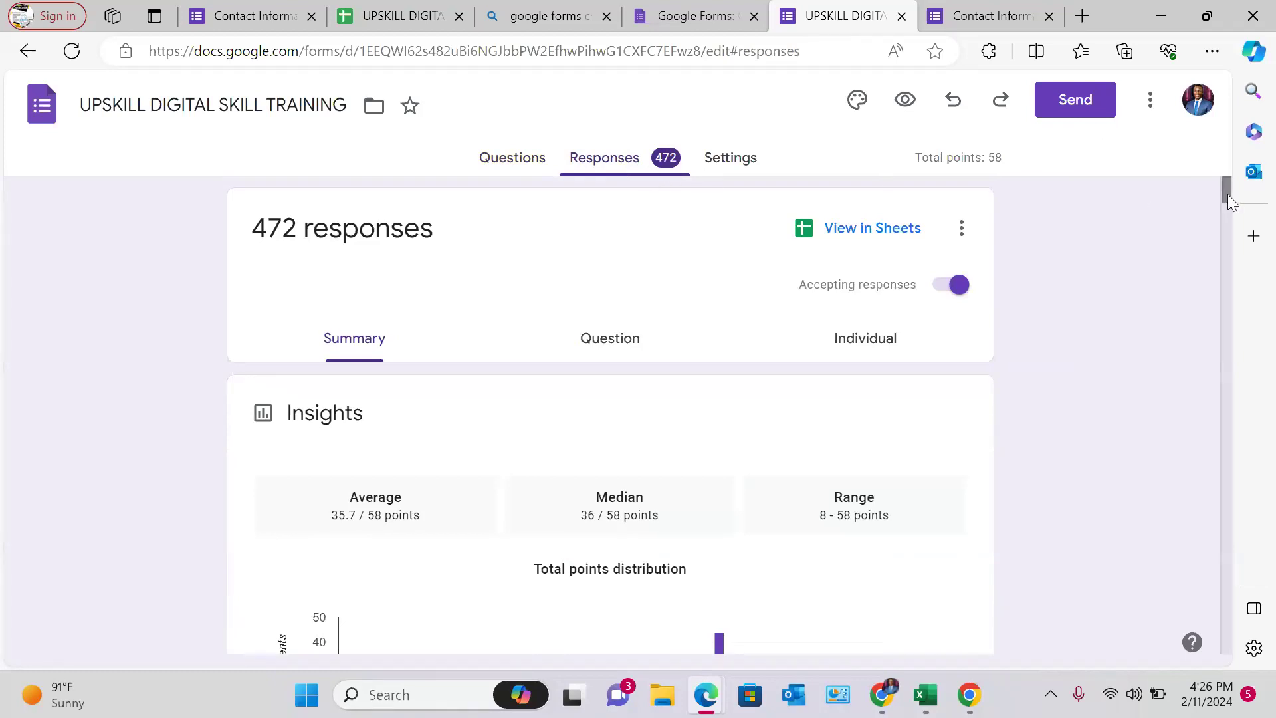
left_click(544, 170)
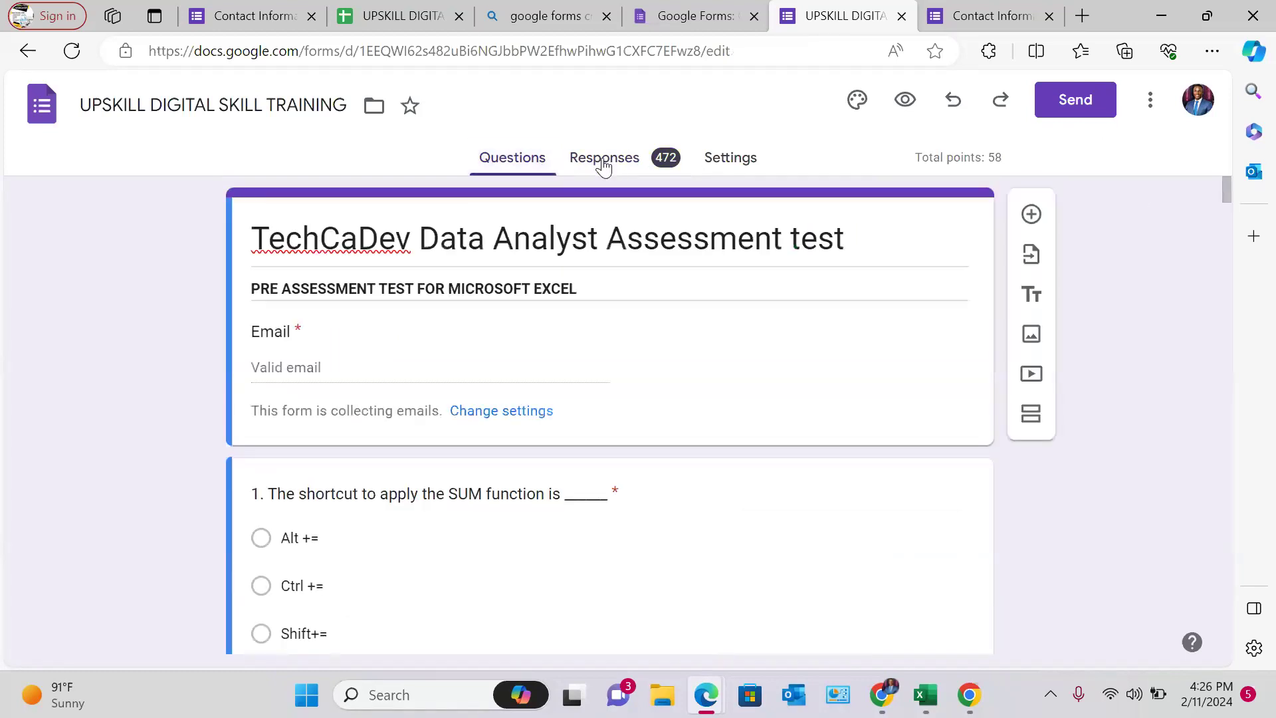
left_click(600, 159)
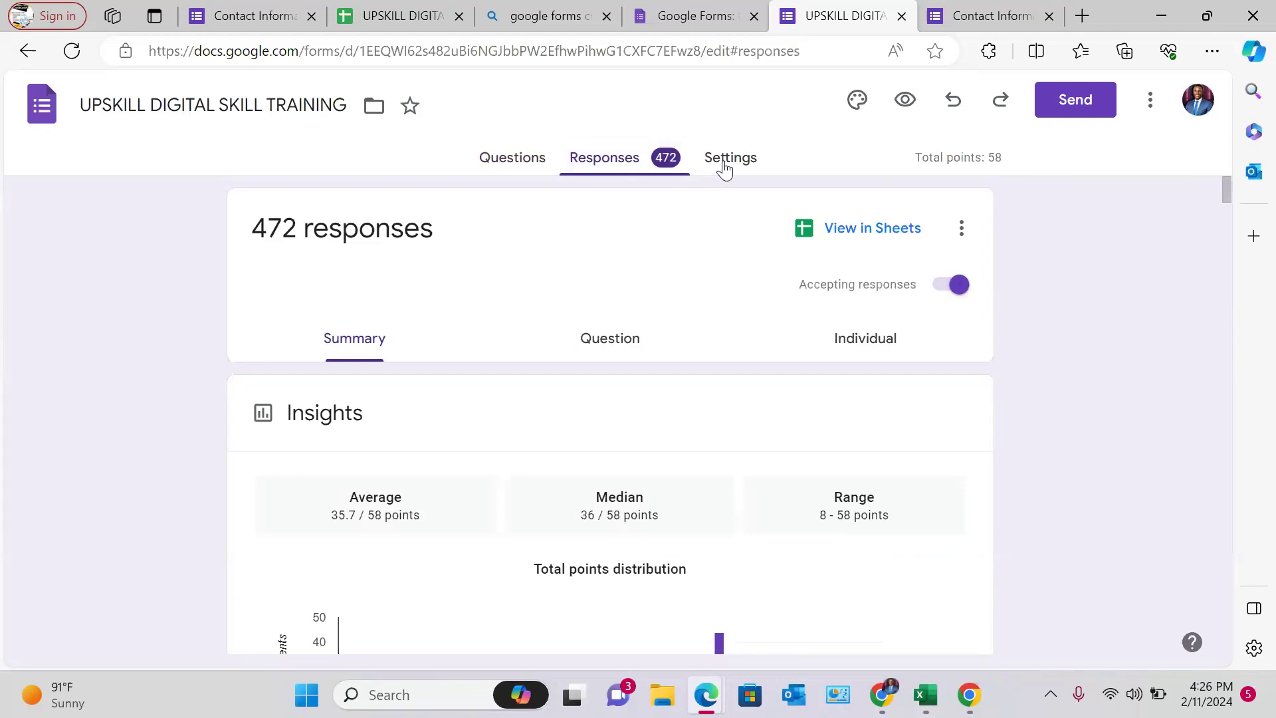
Step: Open the training form's responses in Google Sheets and browse Form Responses 1 down to the last entries
left_click(832, 236)
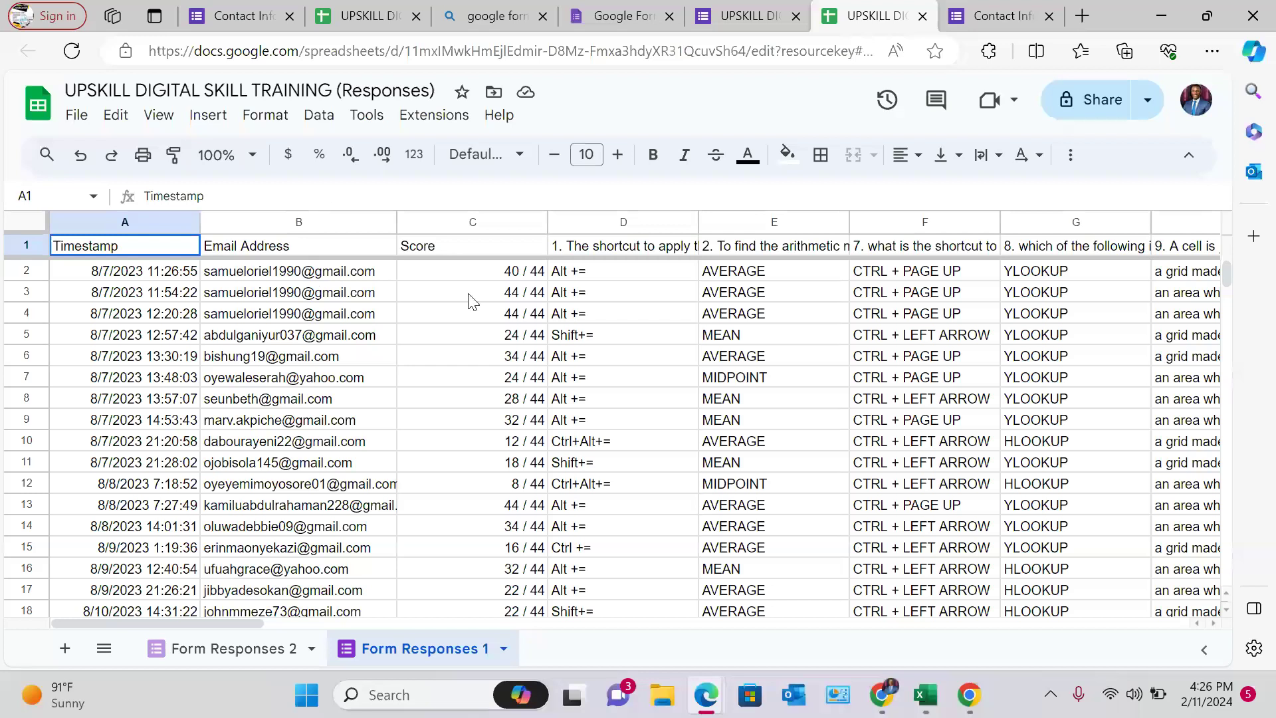
left_click_drag(1226, 273, 1233, 421)
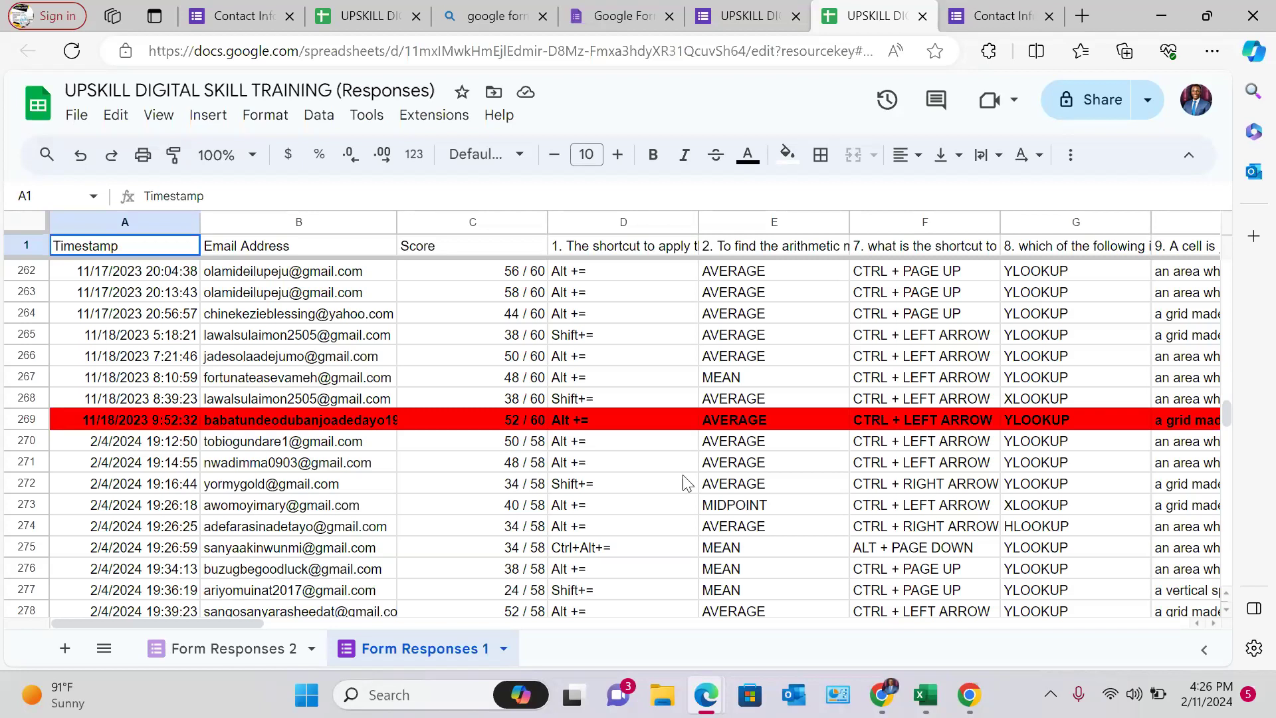
left_click_drag(1229, 412, 1228, 519)
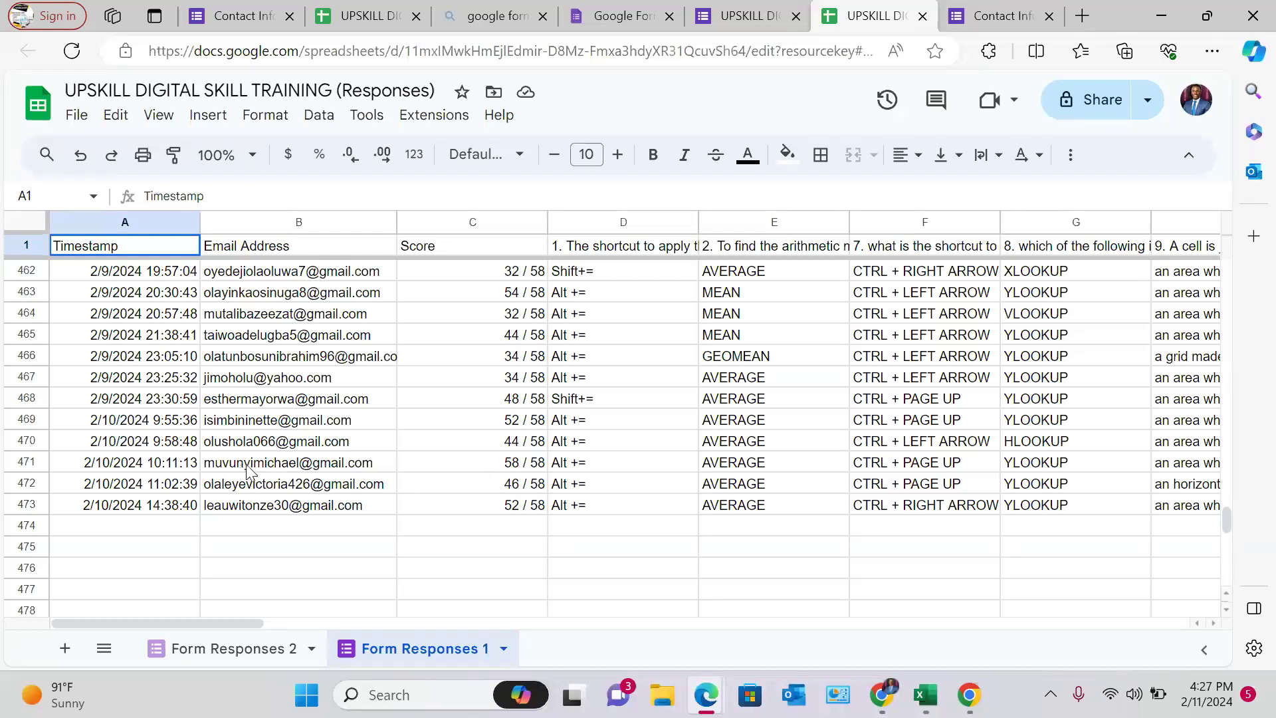
Step: Start an email to the respondent in row 471 from their contact card, and minimize the Gmail window
mouse_move(291, 466)
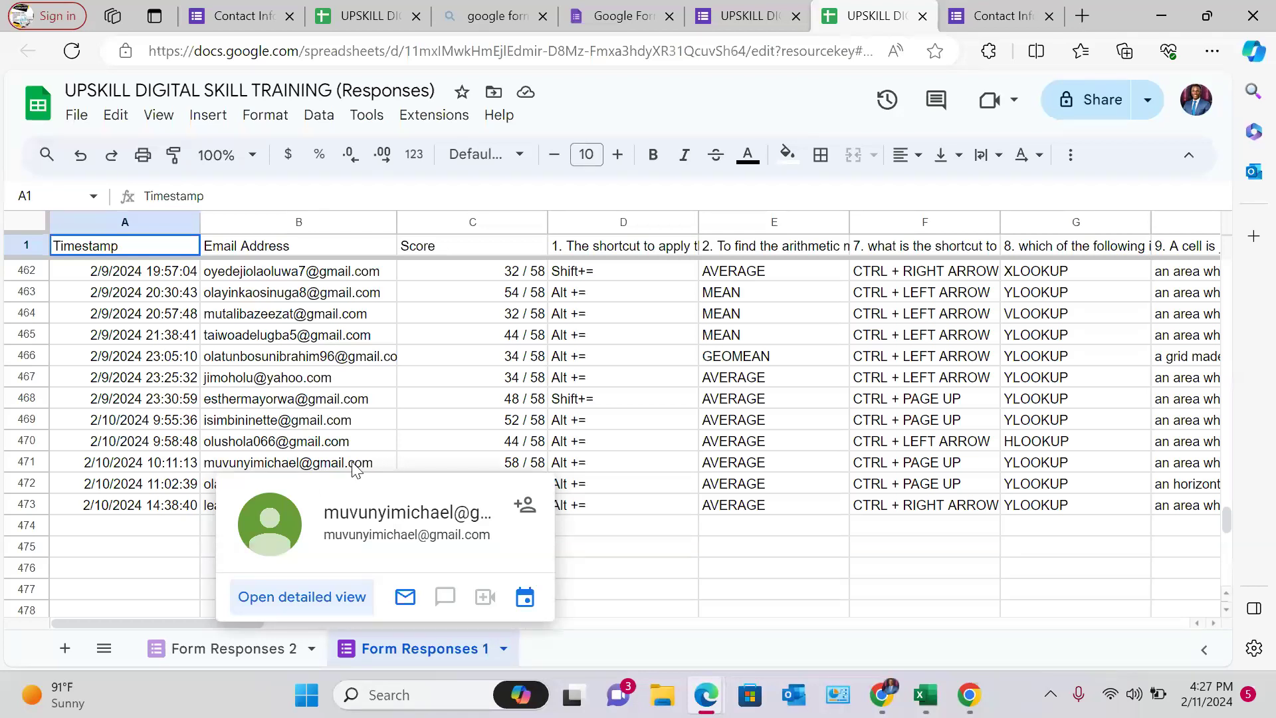
left_click(405, 596)
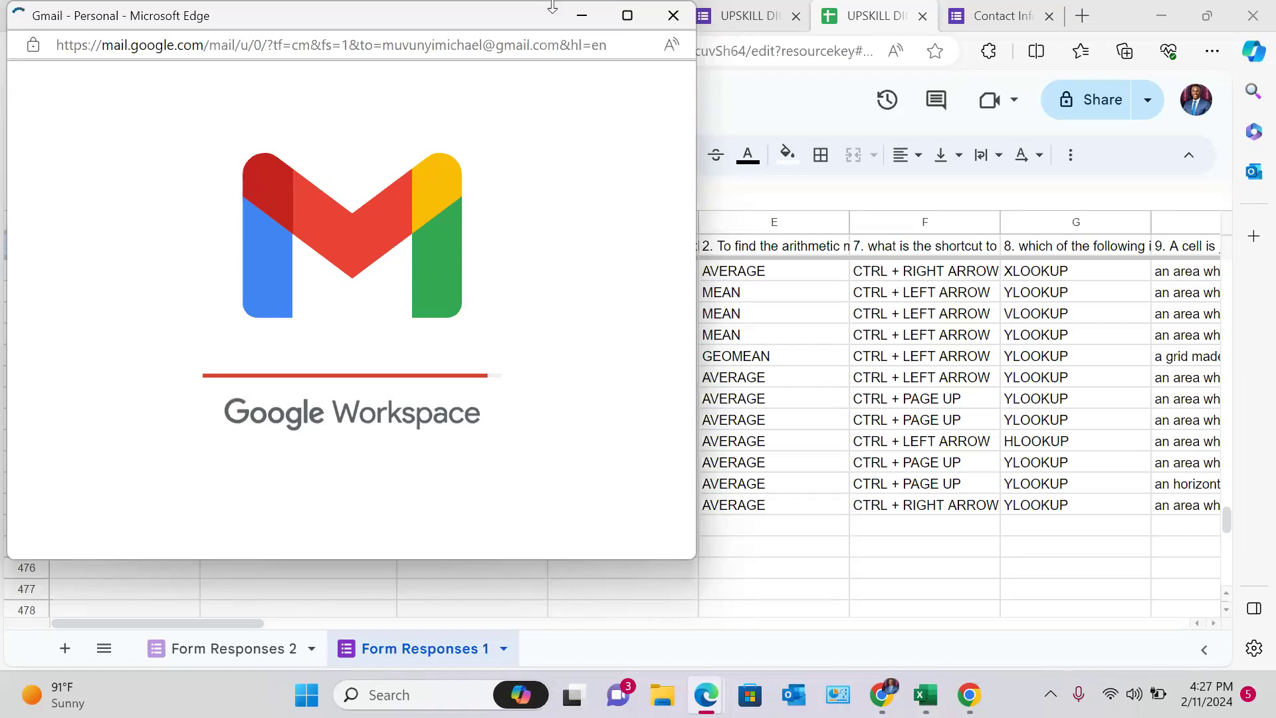
left_click(589, 15)
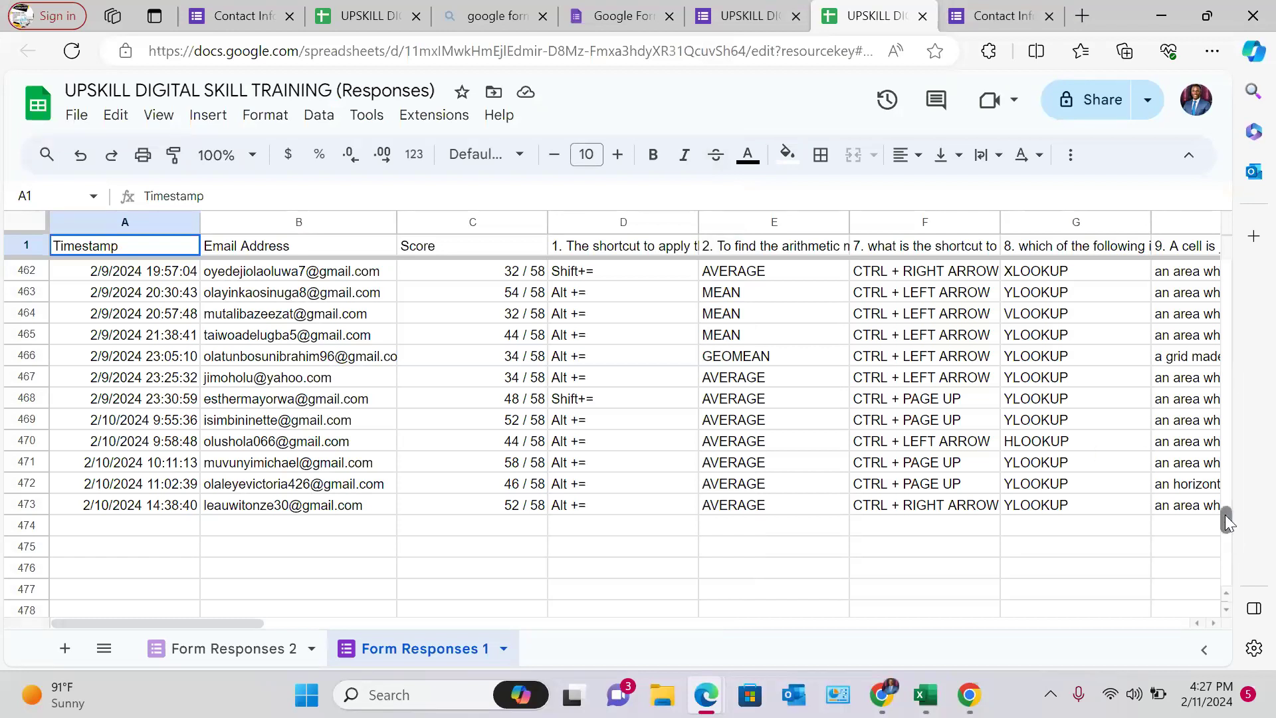
Step: Try to cut the email addresses and scores starting at row 270 on Form Responses 1
left_click_drag(1226, 514, 1226, 409)
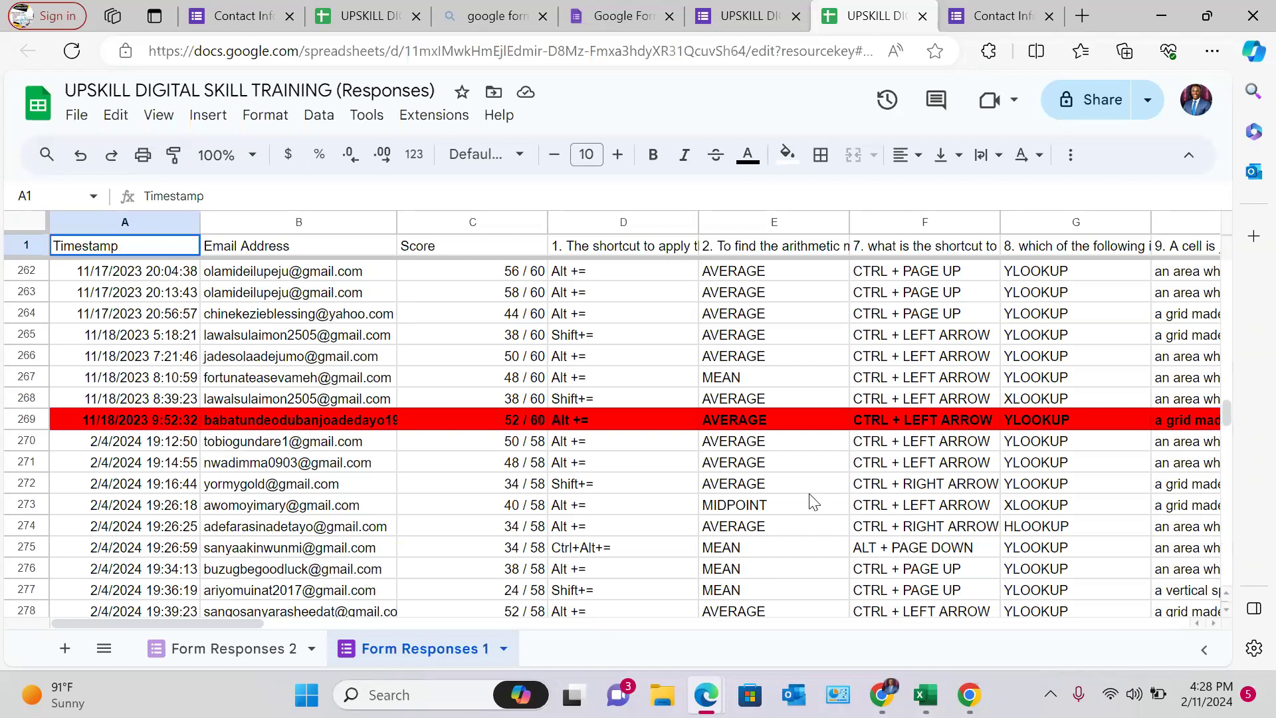
left_click(256, 443)
left_click_drag(256, 442, 392, 487)
key("ctrl+x")
left_click(477, 505)
key("ctrl+v")
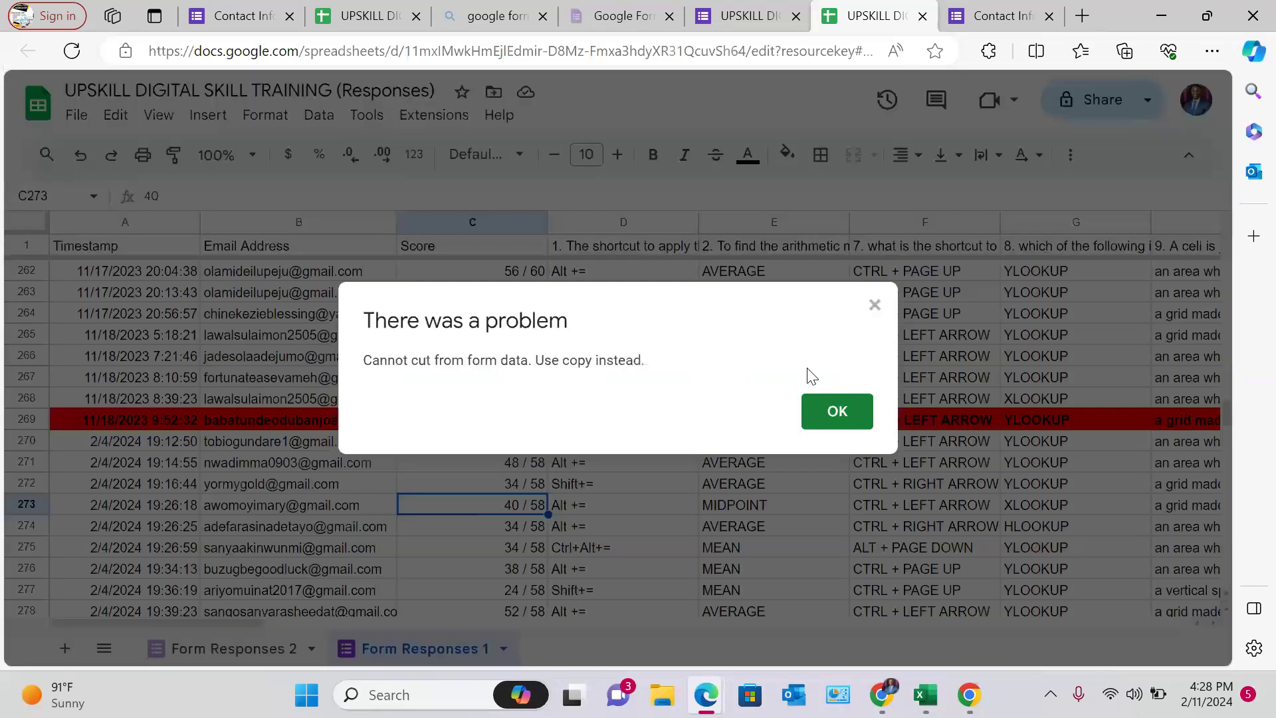
left_click(874, 305)
Step: Copy the email addresses and scores in B270:C473 on Form Responses 1
left_click(276, 442)
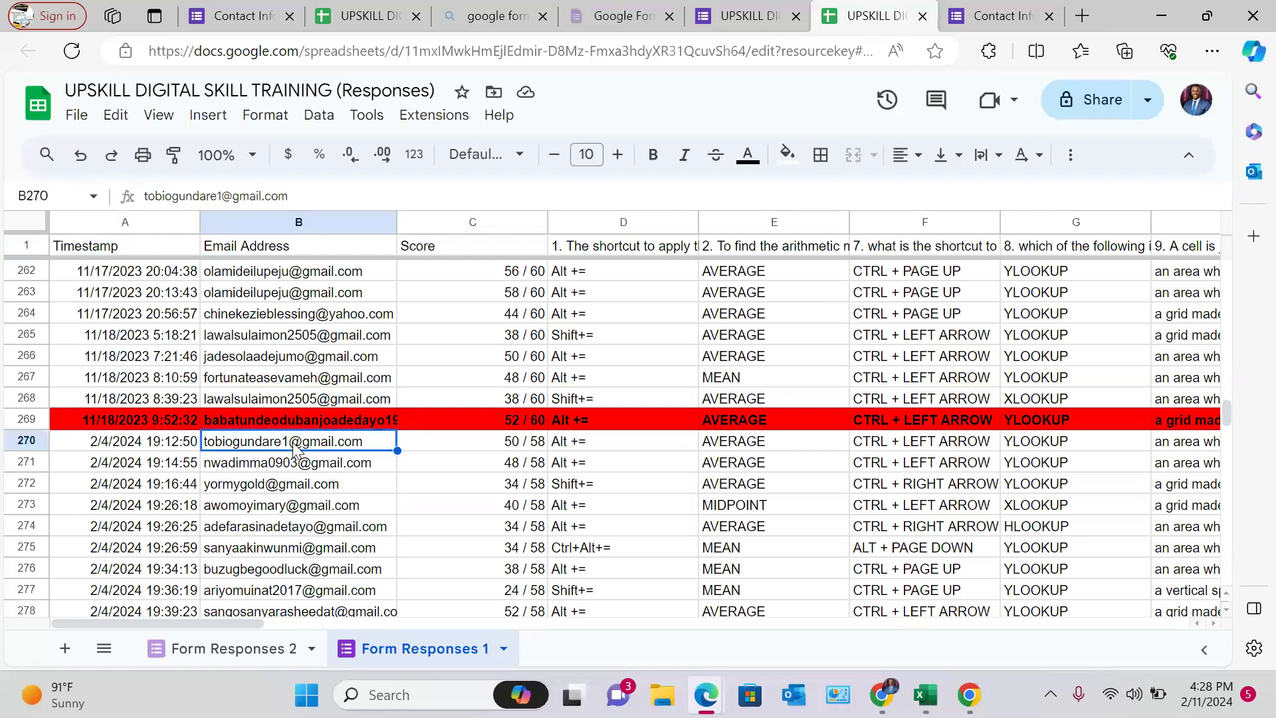
left_click_drag(277, 441, 534, 330)
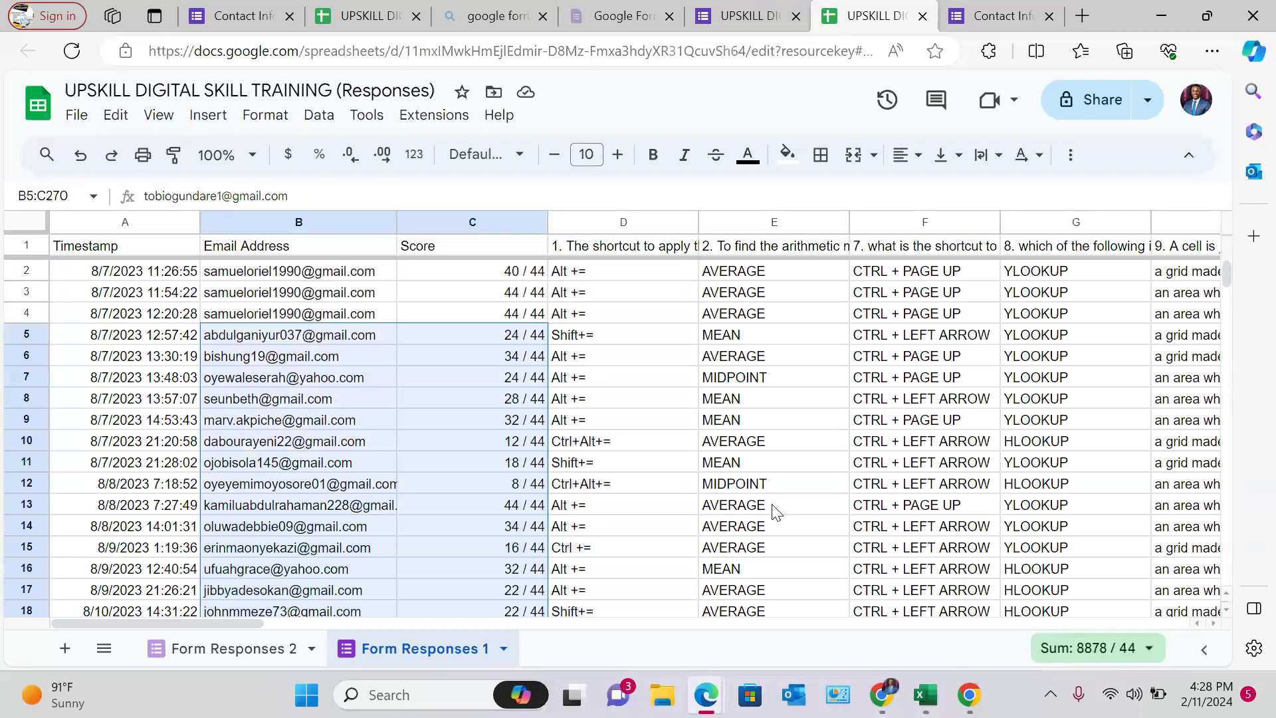
left_click_drag(1227, 269, 1261, 417)
left_click(432, 528)
left_click_drag(288, 490, 514, 511)
key("ctrl+c")
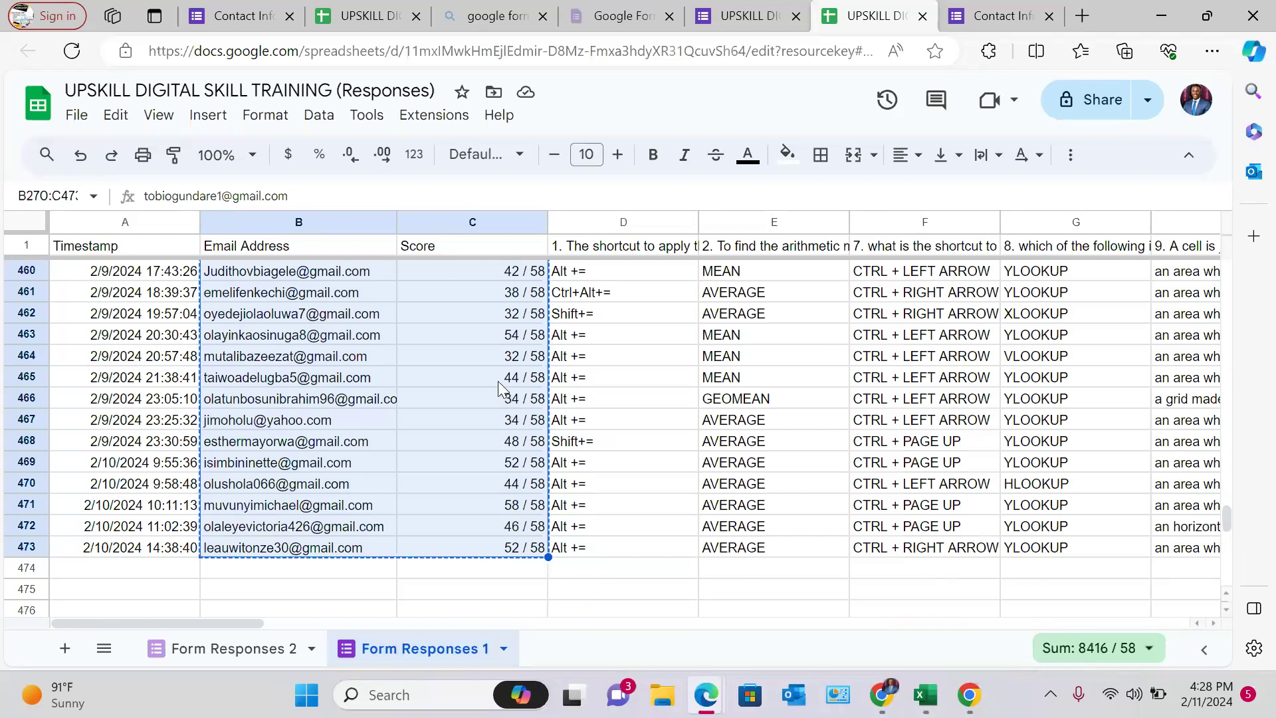
Step: Switch to Excel and unfreeze the panes on Sheet2 of the Settlement Details 7 workbook
left_click(925, 694)
left_click(200, 632)
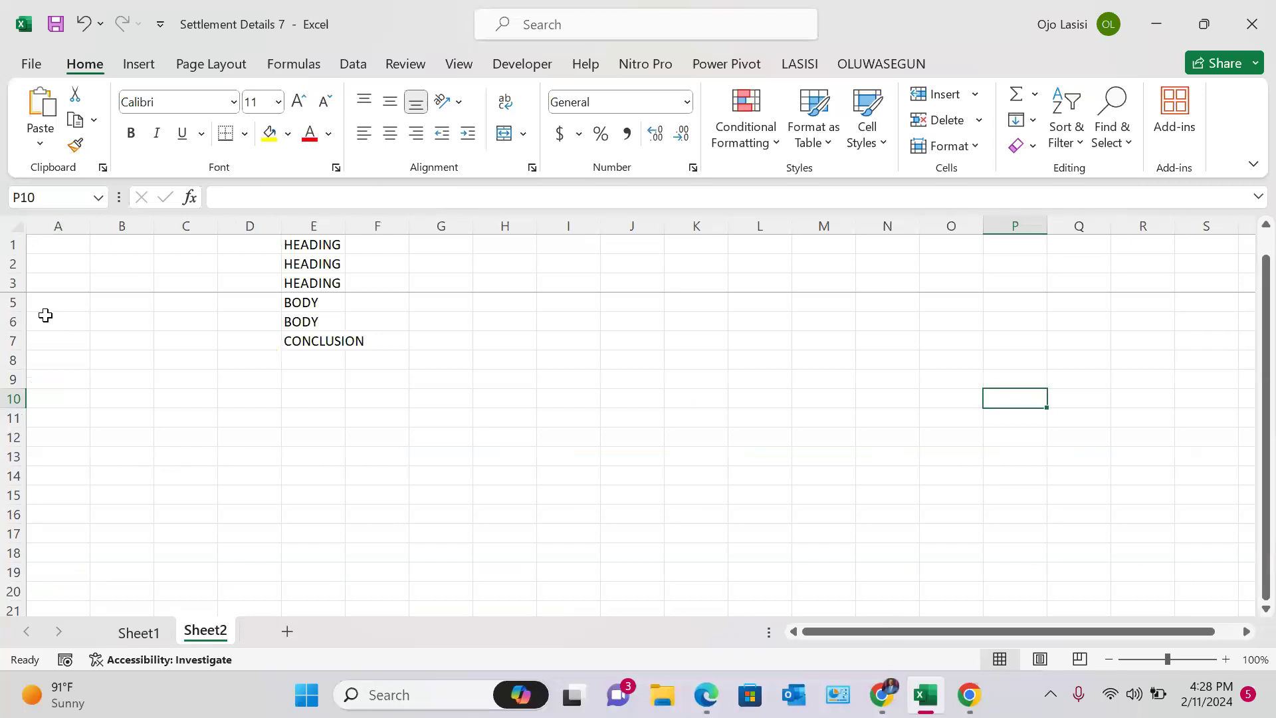
left_click(6, 301)
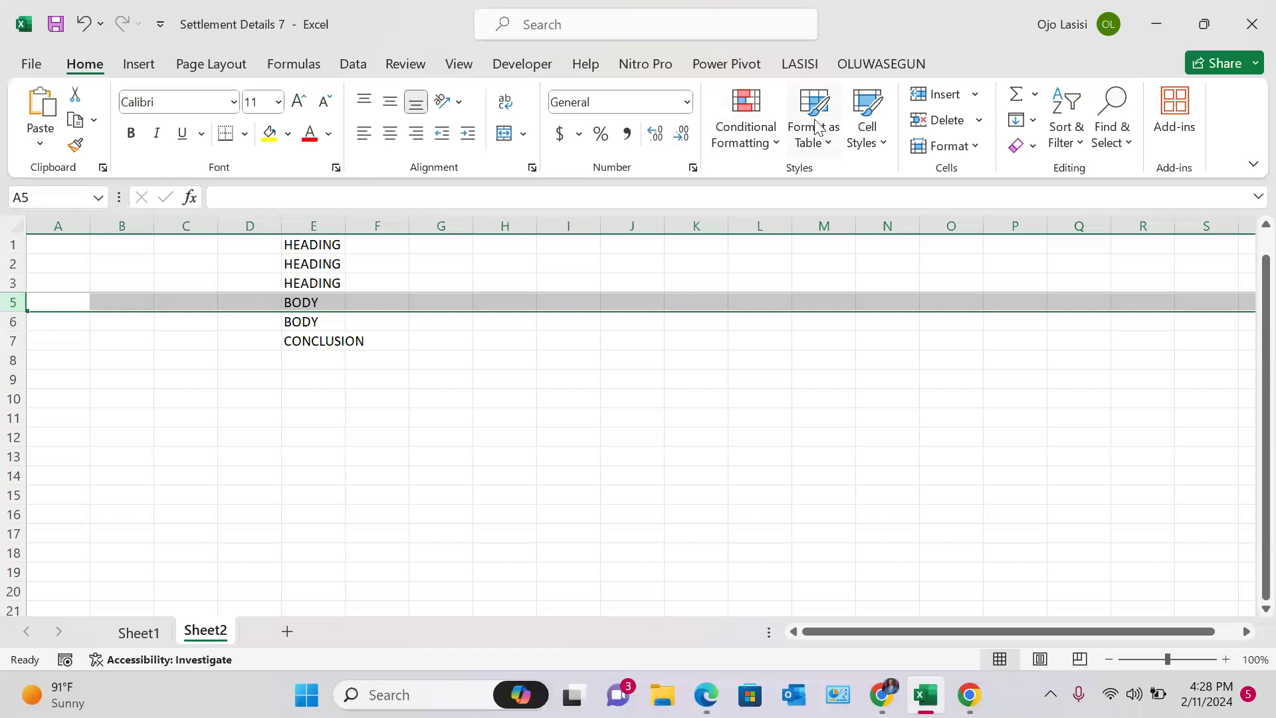
left_click(460, 65)
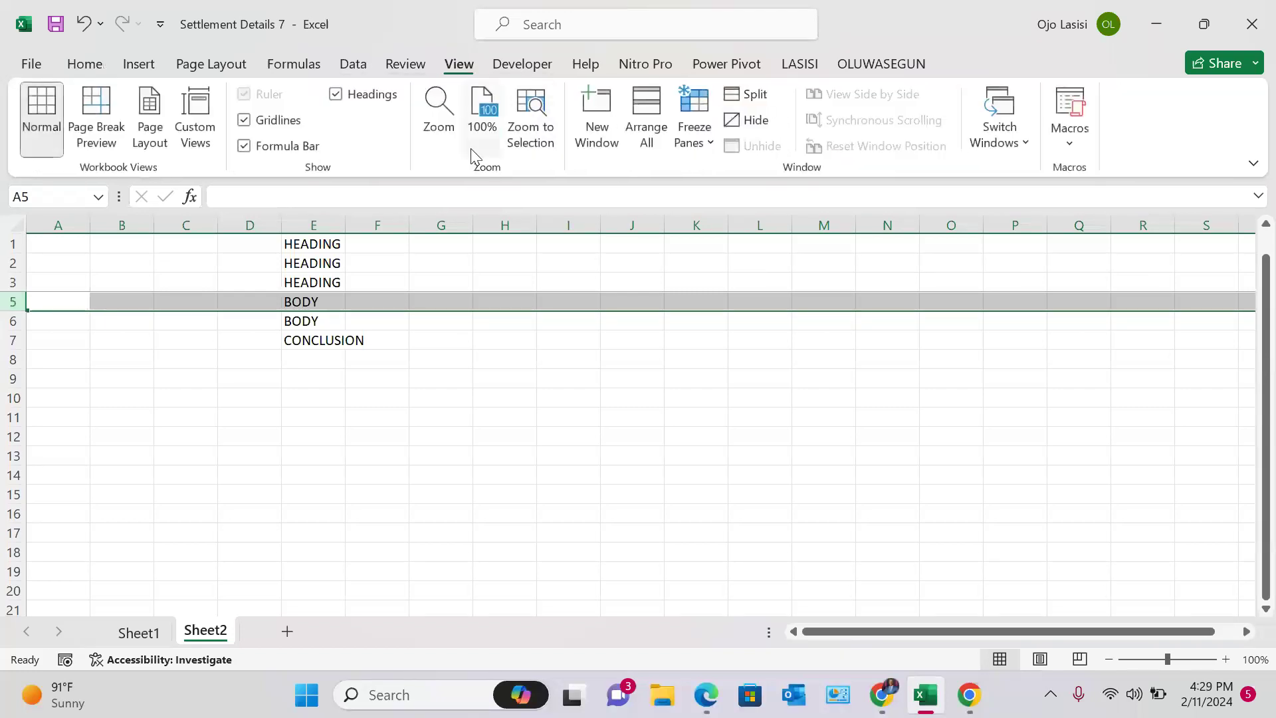
left_click(709, 151)
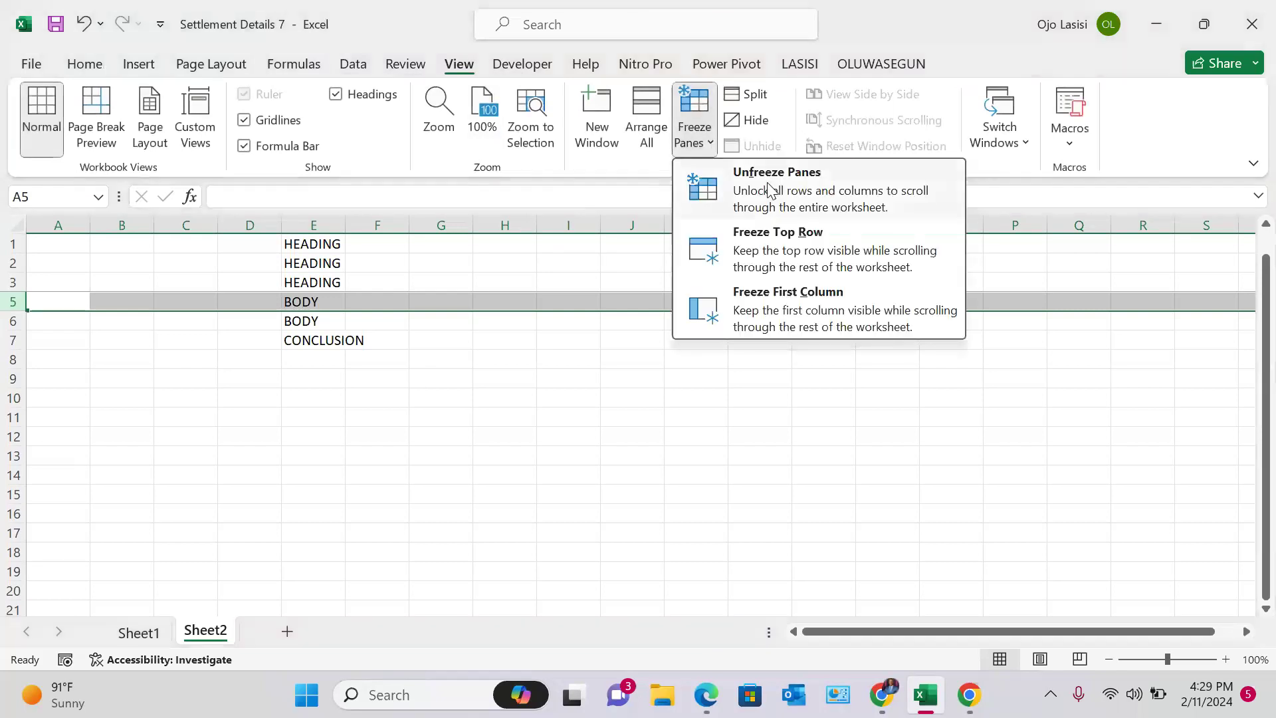
left_click(771, 190)
left_click(189, 459)
Step: Clear all contents and formatting from the heading and body labels in E1:E7 on Sheet2
left_click_drag(286, 244, 346, 362)
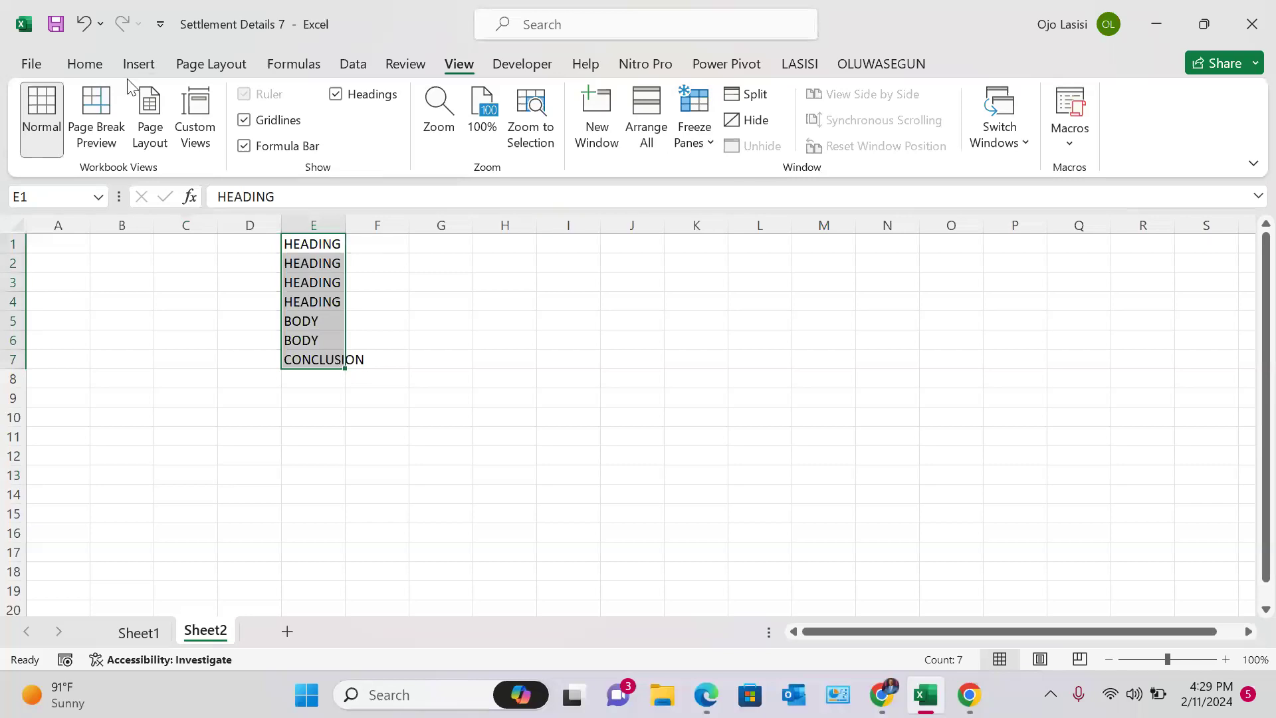
left_click(86, 64)
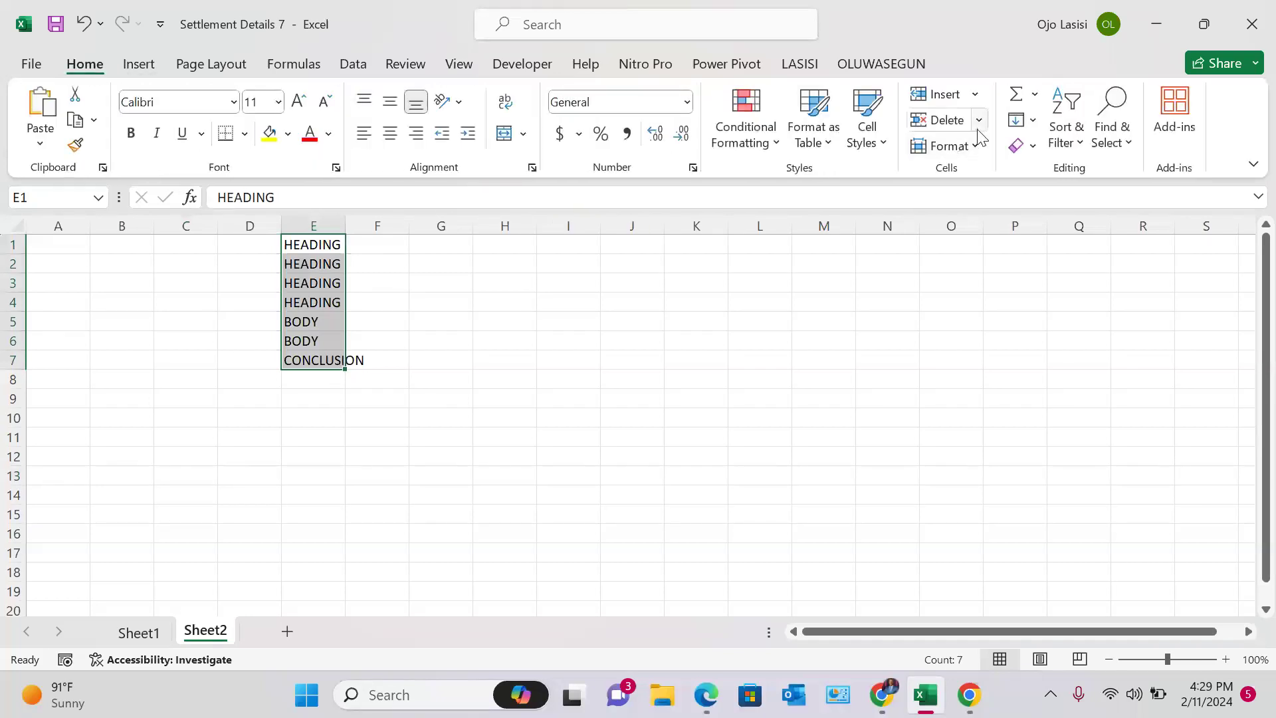
left_click(1032, 145)
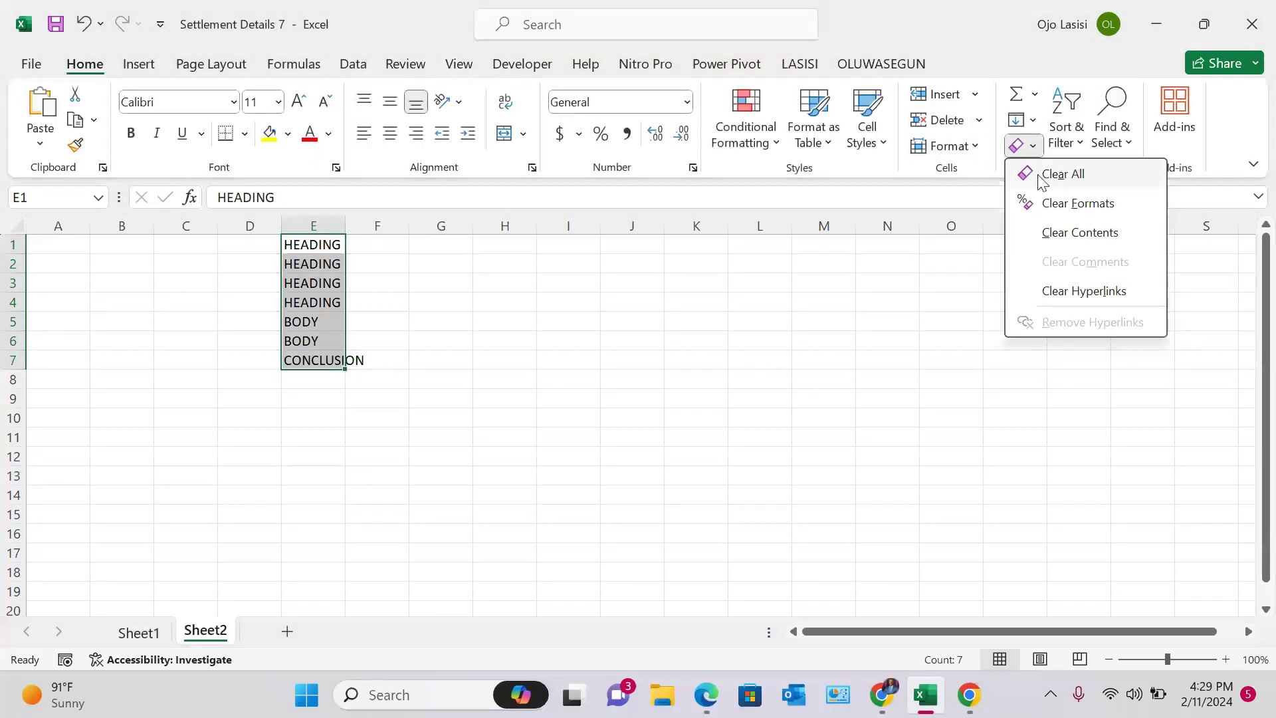
left_click(1036, 174)
Step: Paste the copied email addresses and scores into Sheet2 starting at B2, and check the pasted rows down to the end
left_click(498, 361)
left_click(131, 250)
left_click(123, 260)
key("ctrl+v")
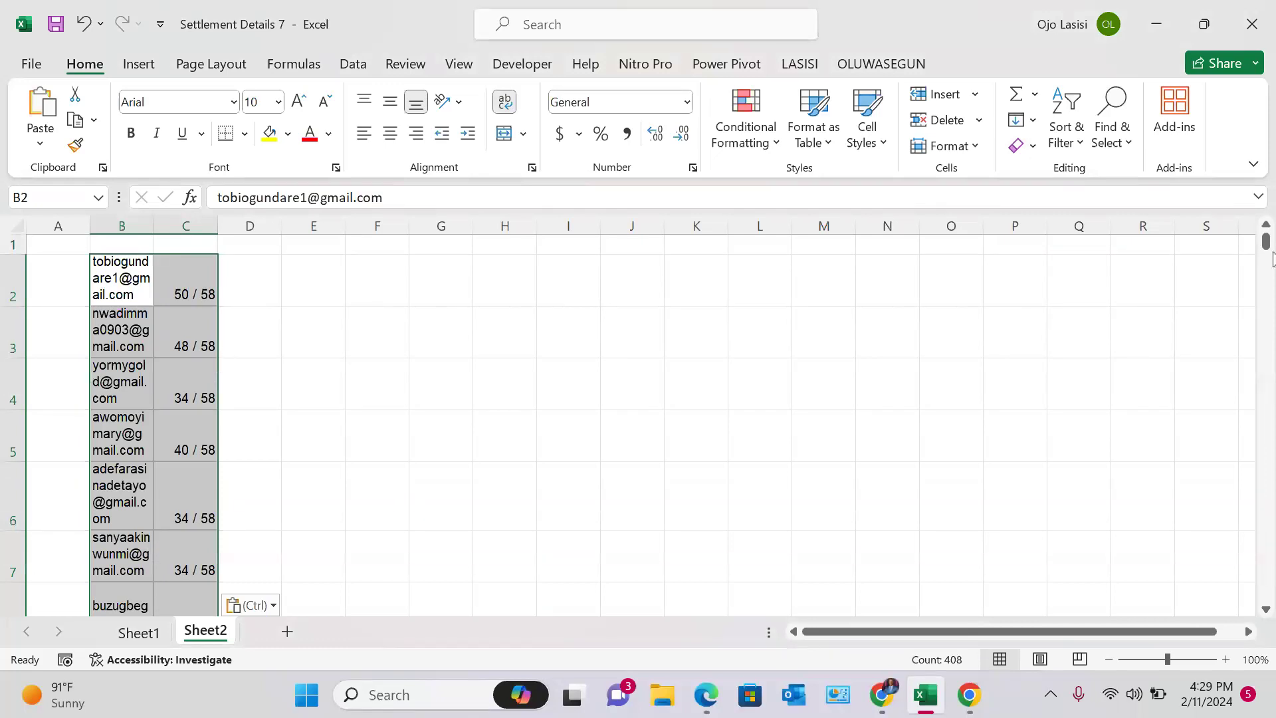
left_click_drag(1272, 257, 1271, 621)
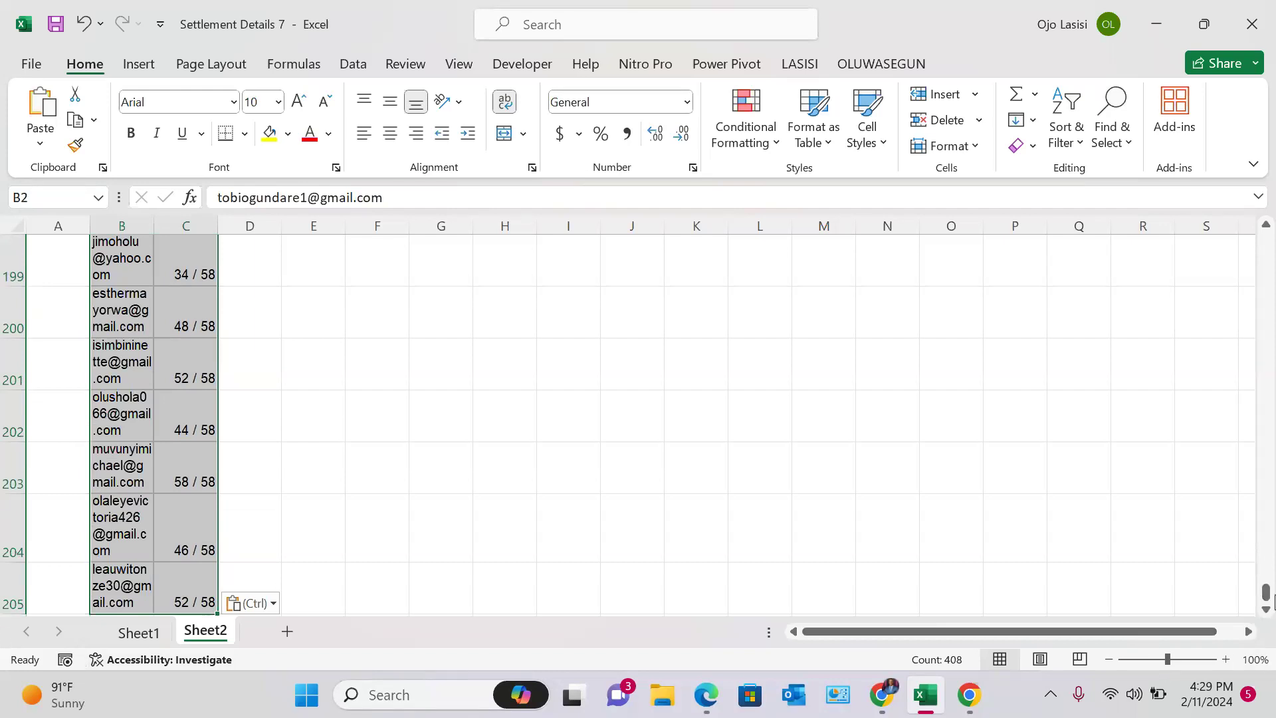
left_click_drag(1266, 594, 1271, 228)
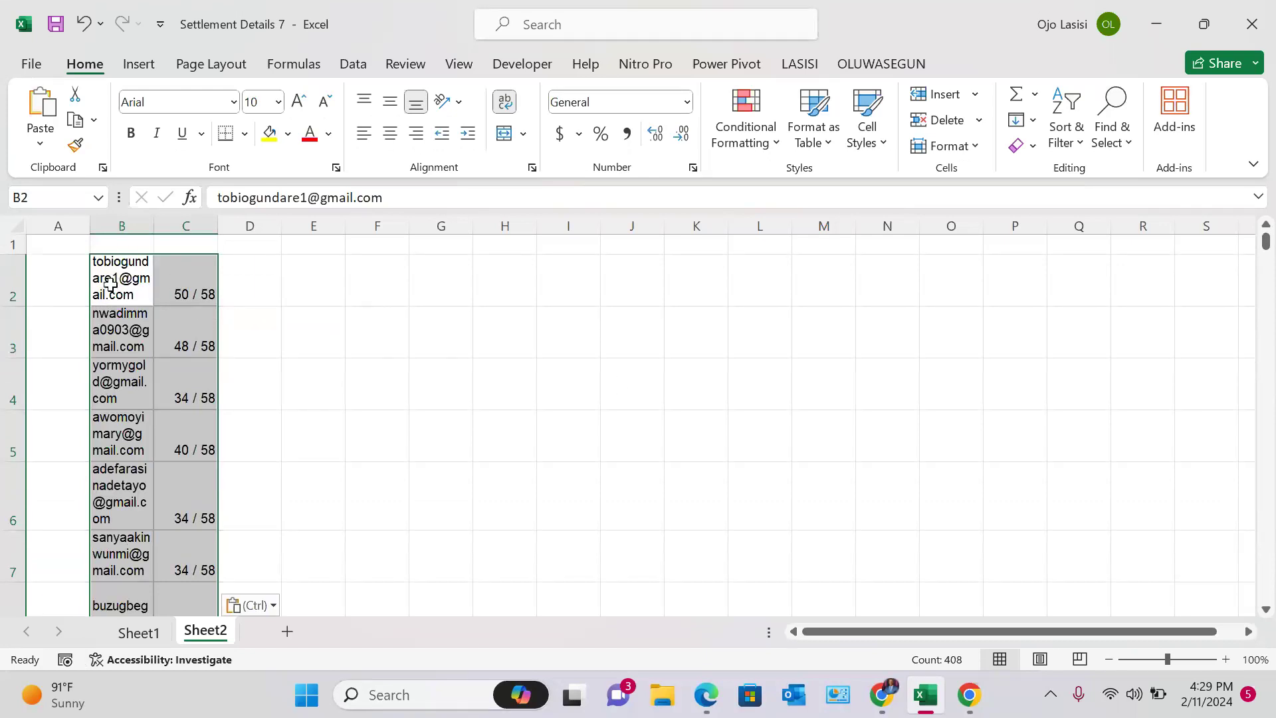
left_click(325, 330)
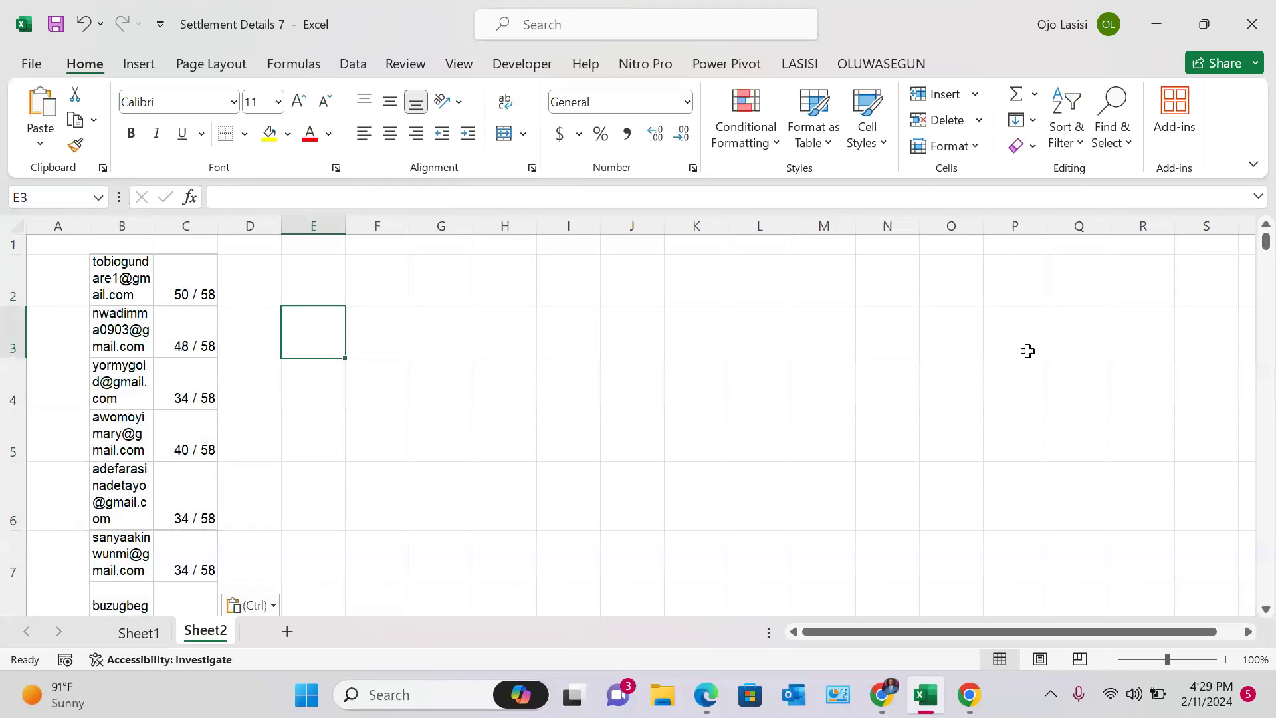
left_click(285, 280)
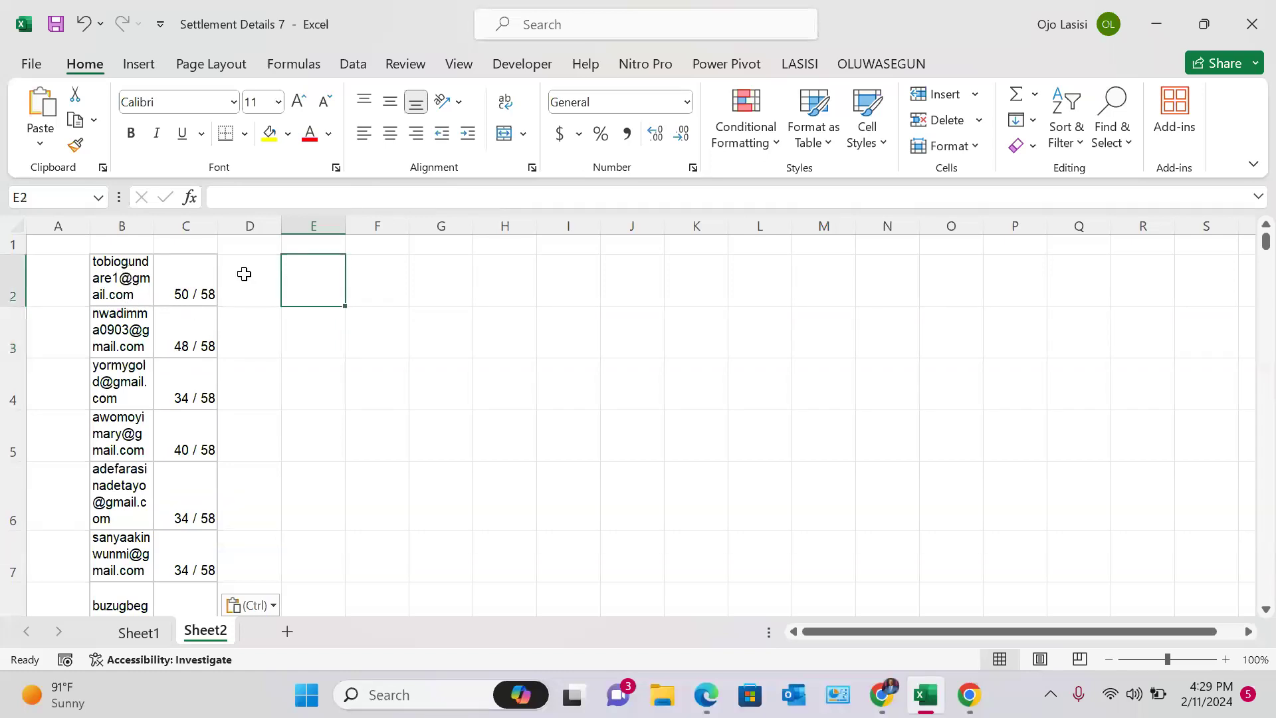
left_click(369, 278)
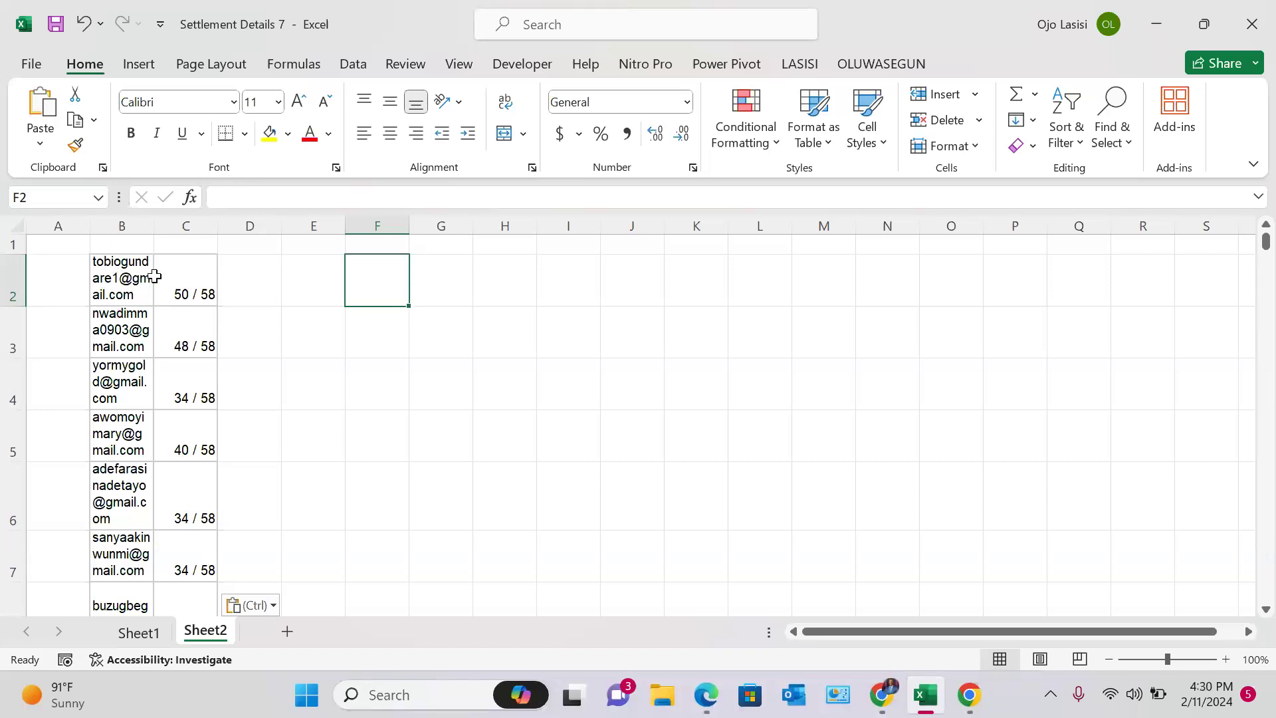
left_click(273, 279)
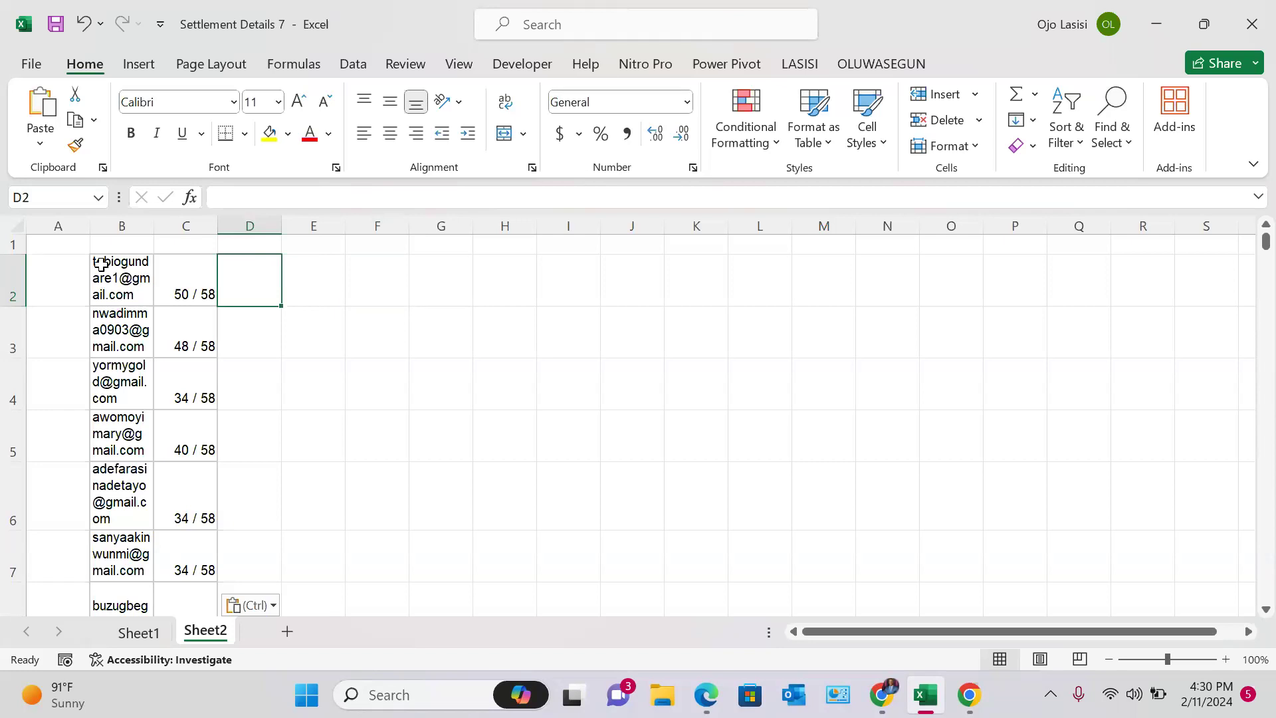
Step: Widen columns B and C so each email address fits on one line
left_click_drag(152, 225, 420, 230)
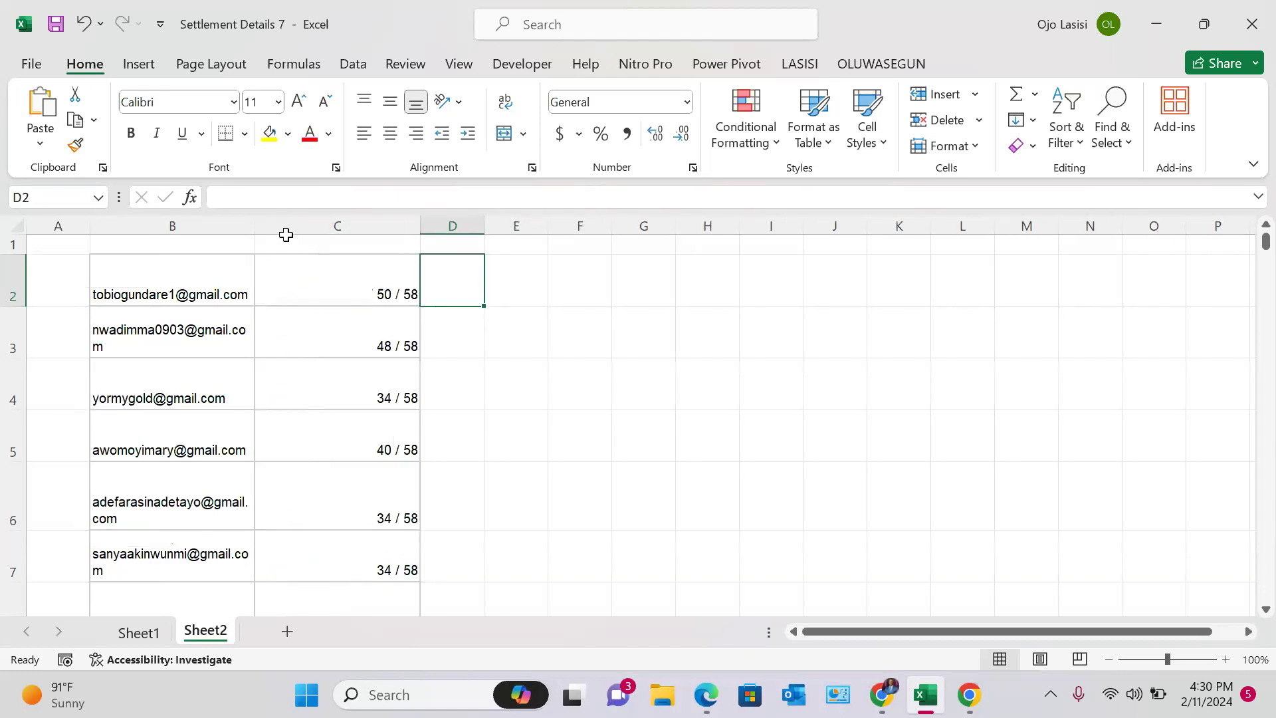
left_click_drag(255, 223, 319, 227)
left_click_drag(484, 223, 531, 223)
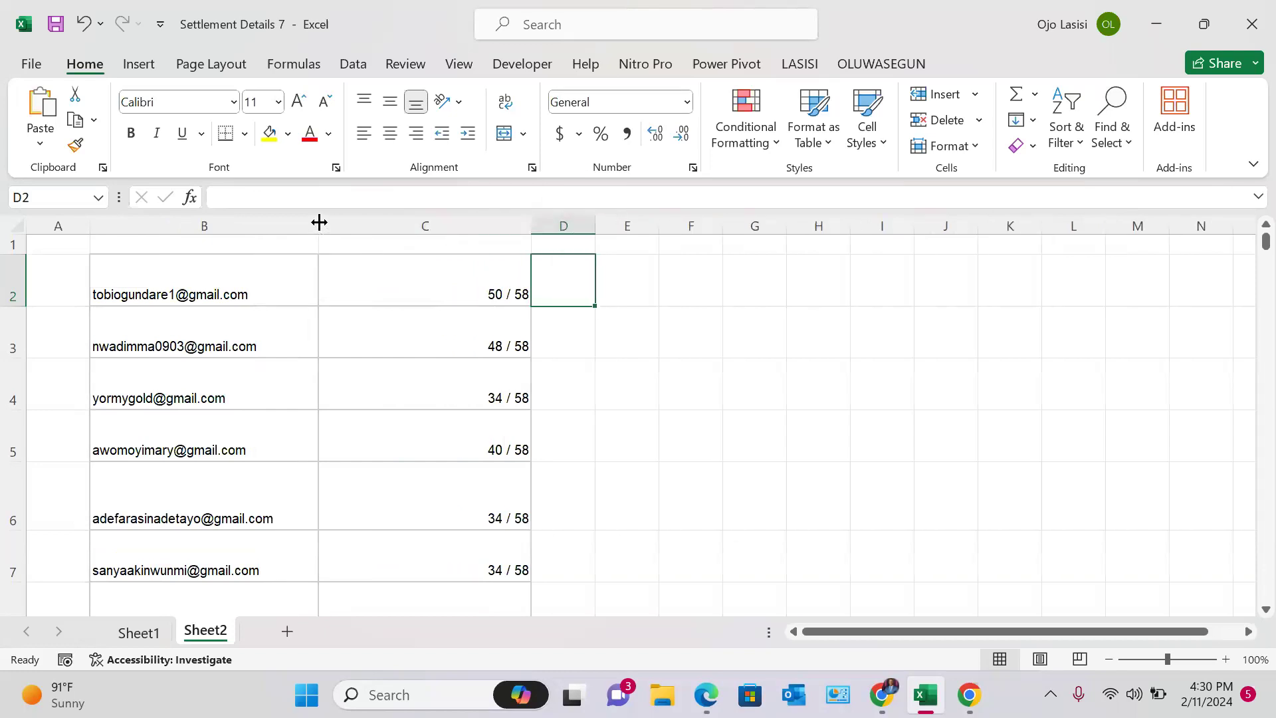
left_click_drag(319, 223, 355, 224)
Step: Enter the headers "First name" in D1 and "Last name" in E1
left_click(664, 288)
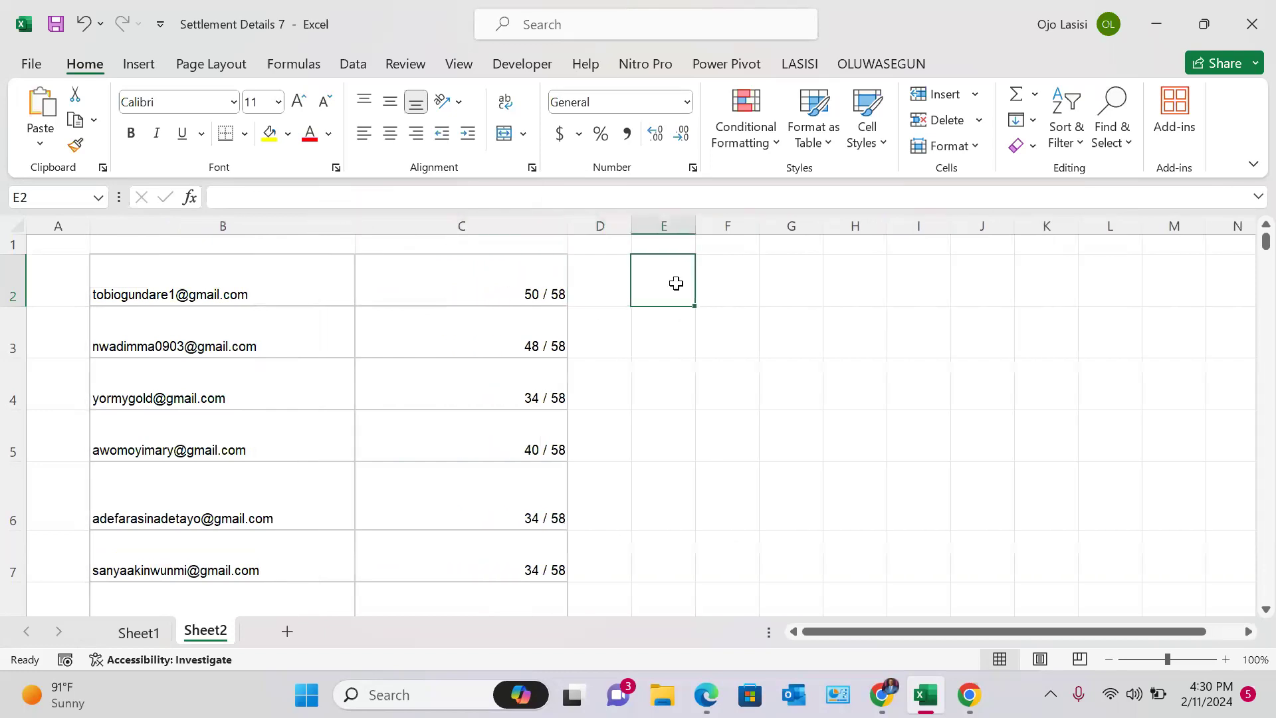
left_click(618, 288)
left_click(616, 244)
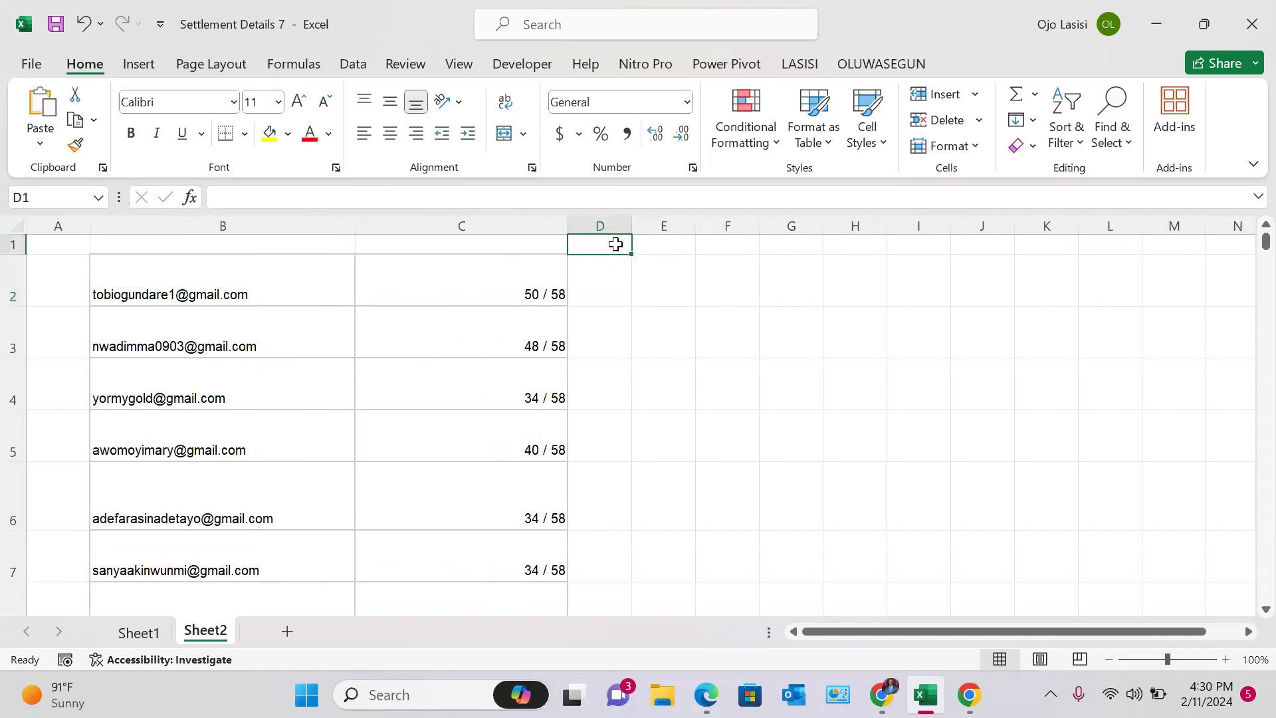
type("First name")
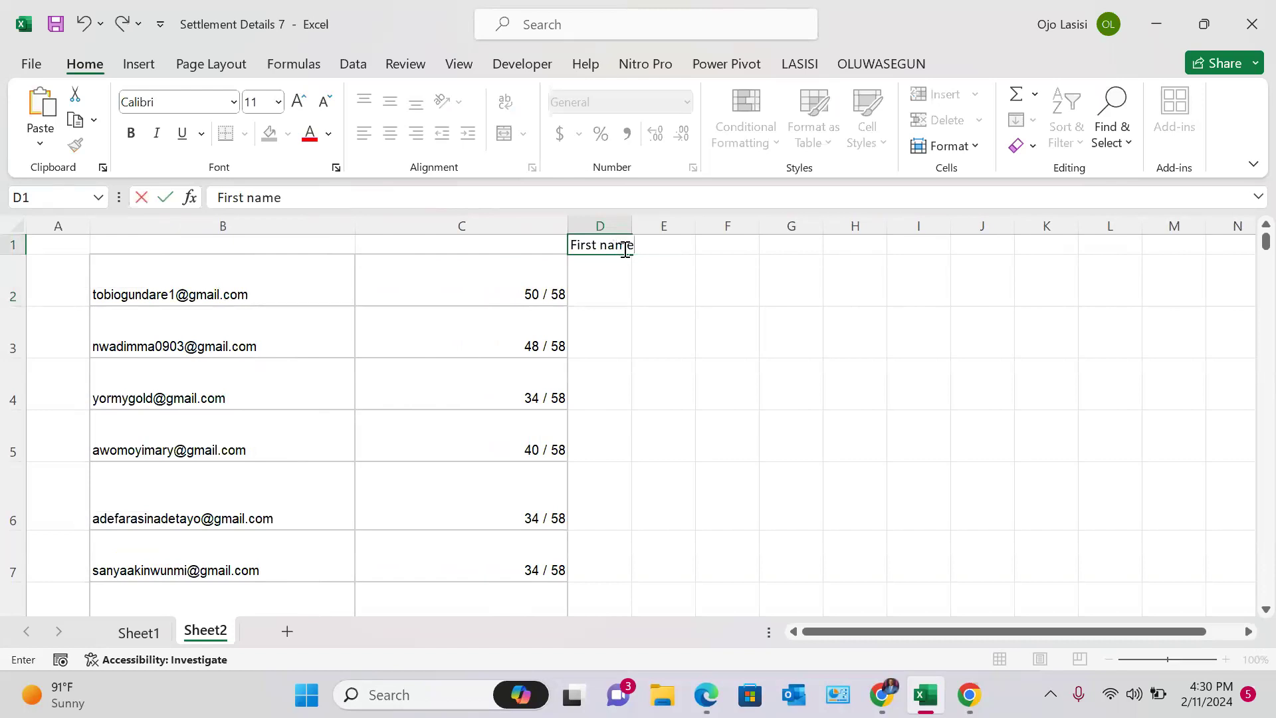
left_click(674, 248)
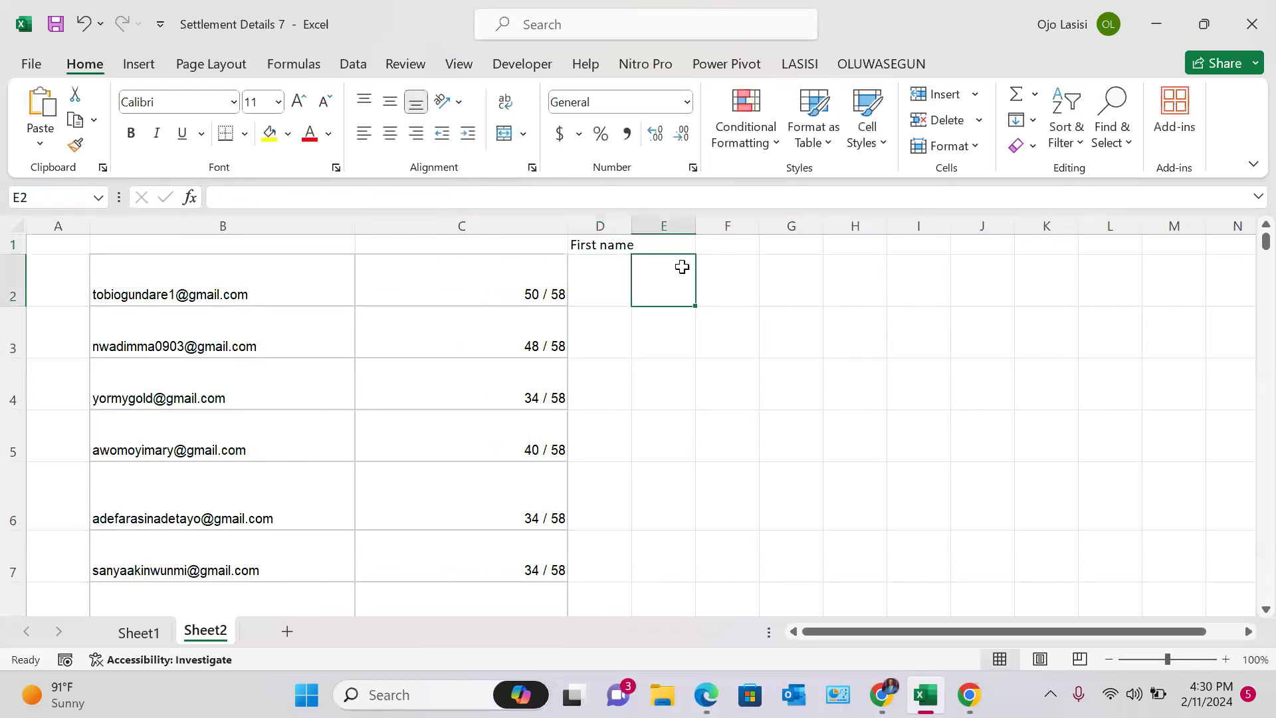
type("Last n")
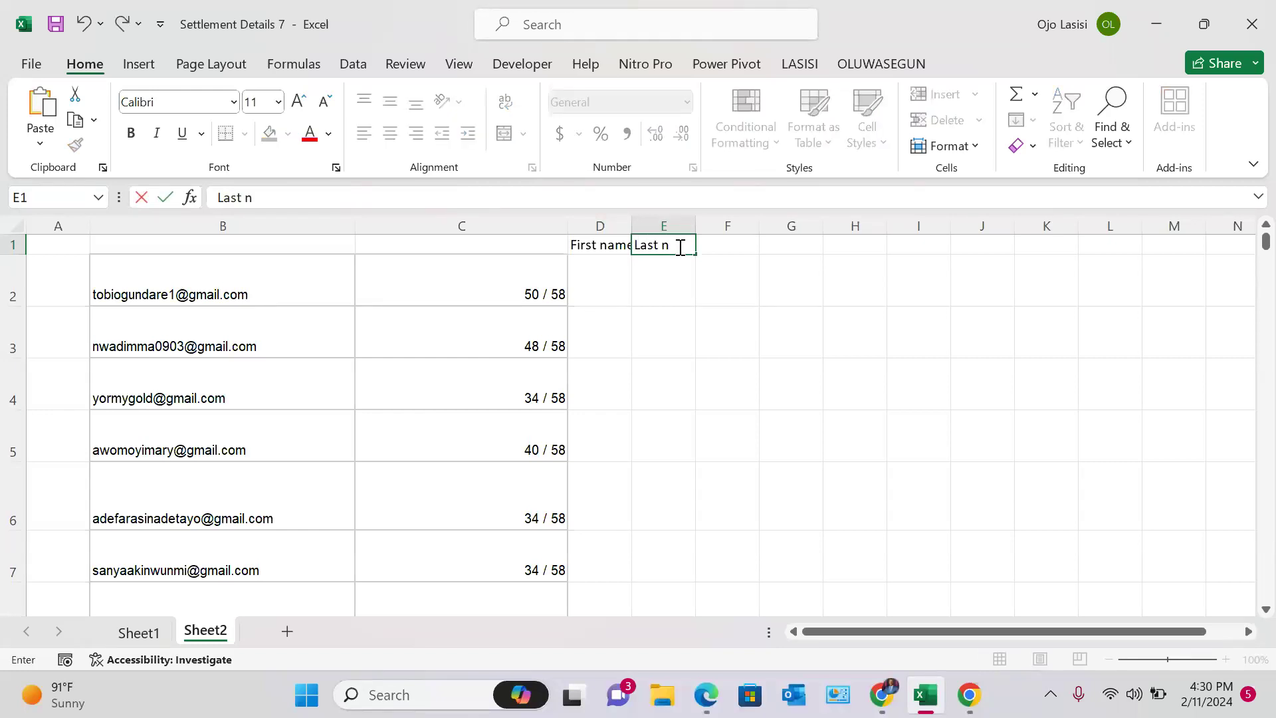
type("ame")
key("Return")
Step: AutoFit the widths of columns D and E to their headers in D1:E1
left_click_drag(595, 243, 683, 241)
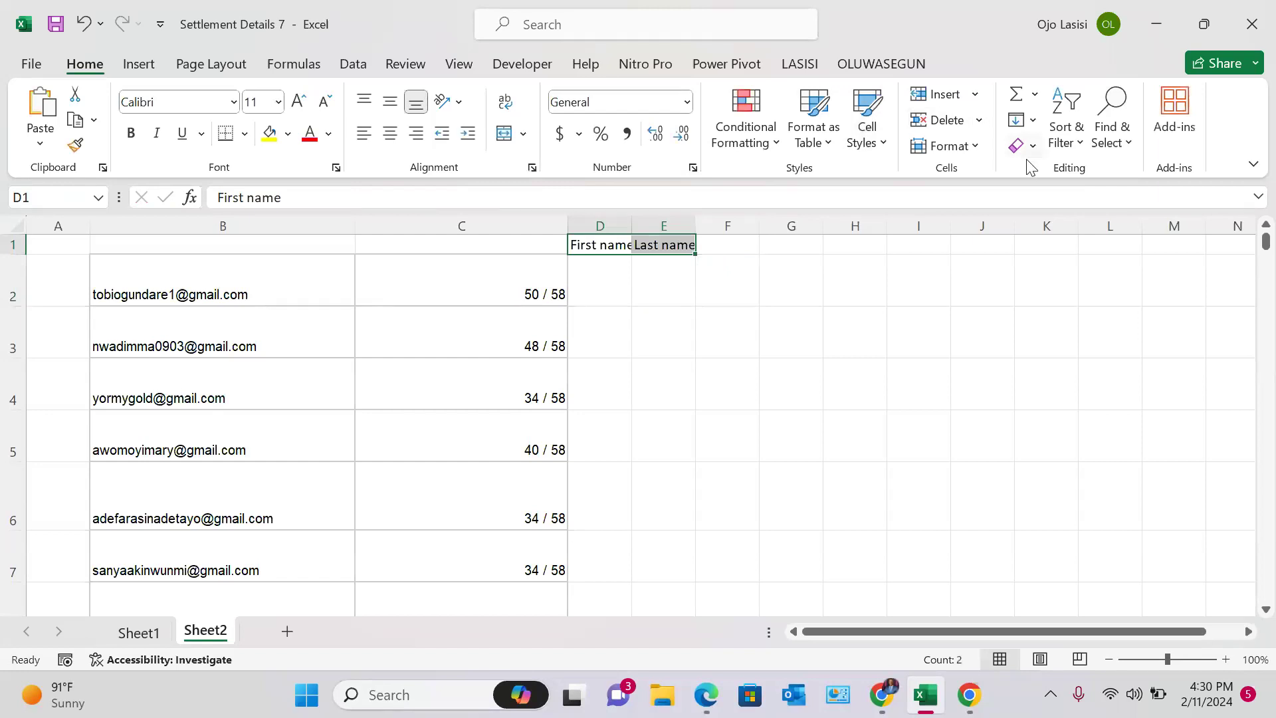
key("alt")
key("h")
key("o")
key("alt")
key("alt")
key("h")
key("o")
key("i")
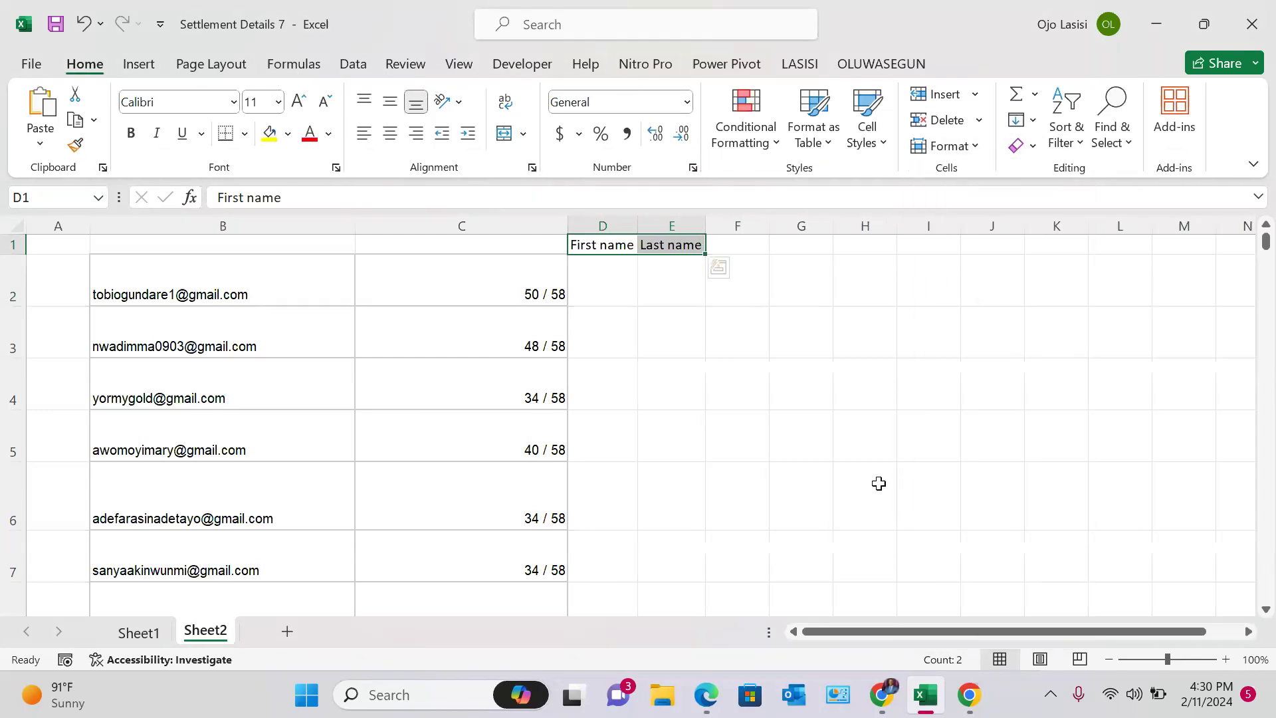
left_click(838, 404)
Step: Enter the first respondent's first name in D2 and Flash Fill the rest of the First name column
left_click(593, 293)
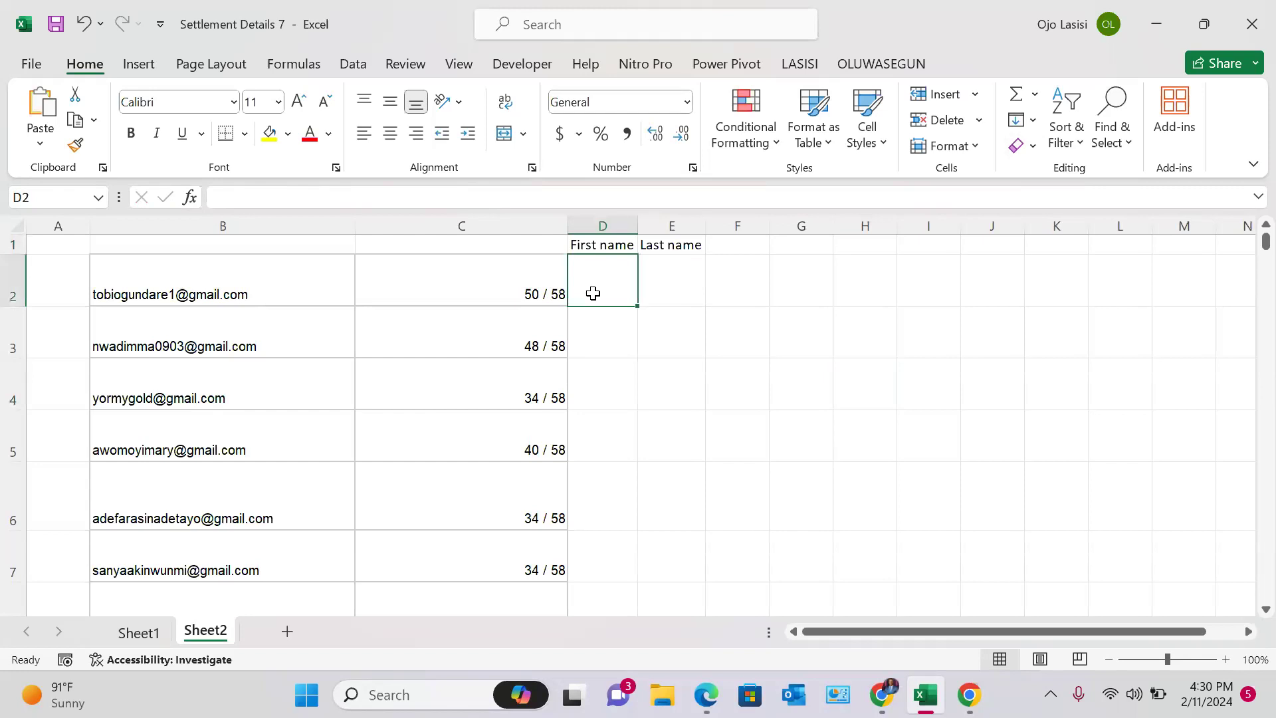
type("Tobi")
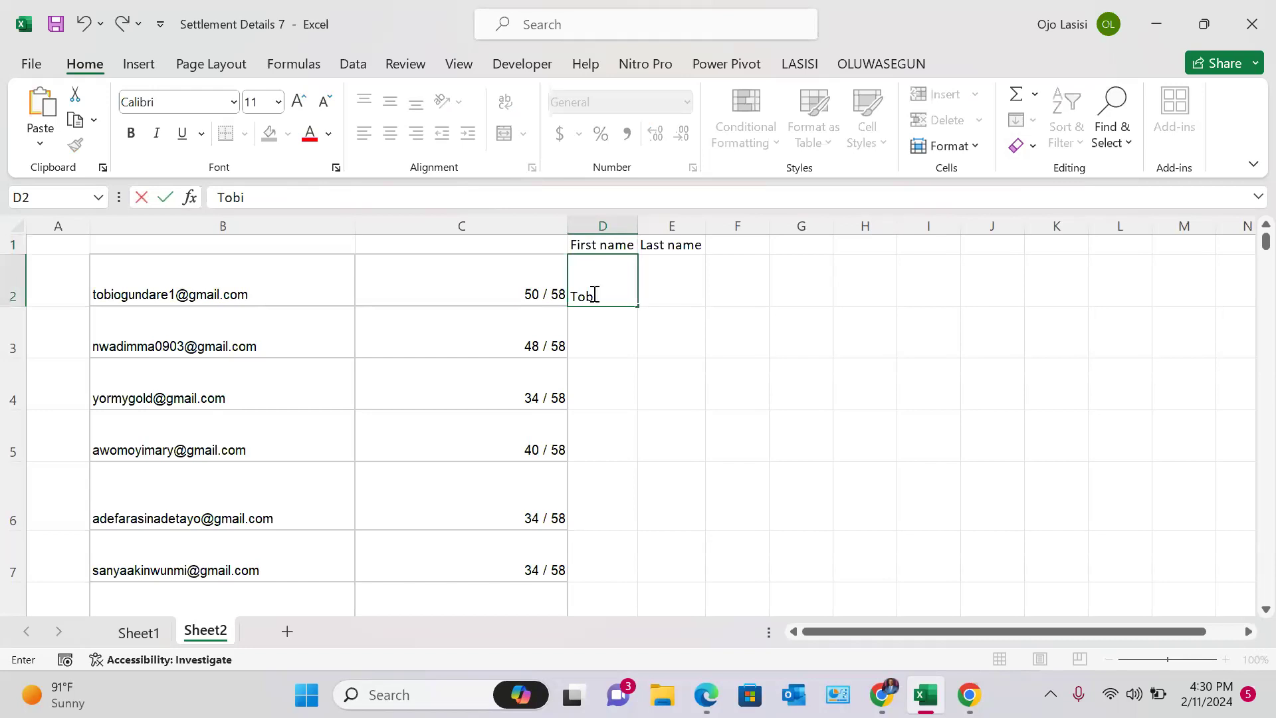
key("Return")
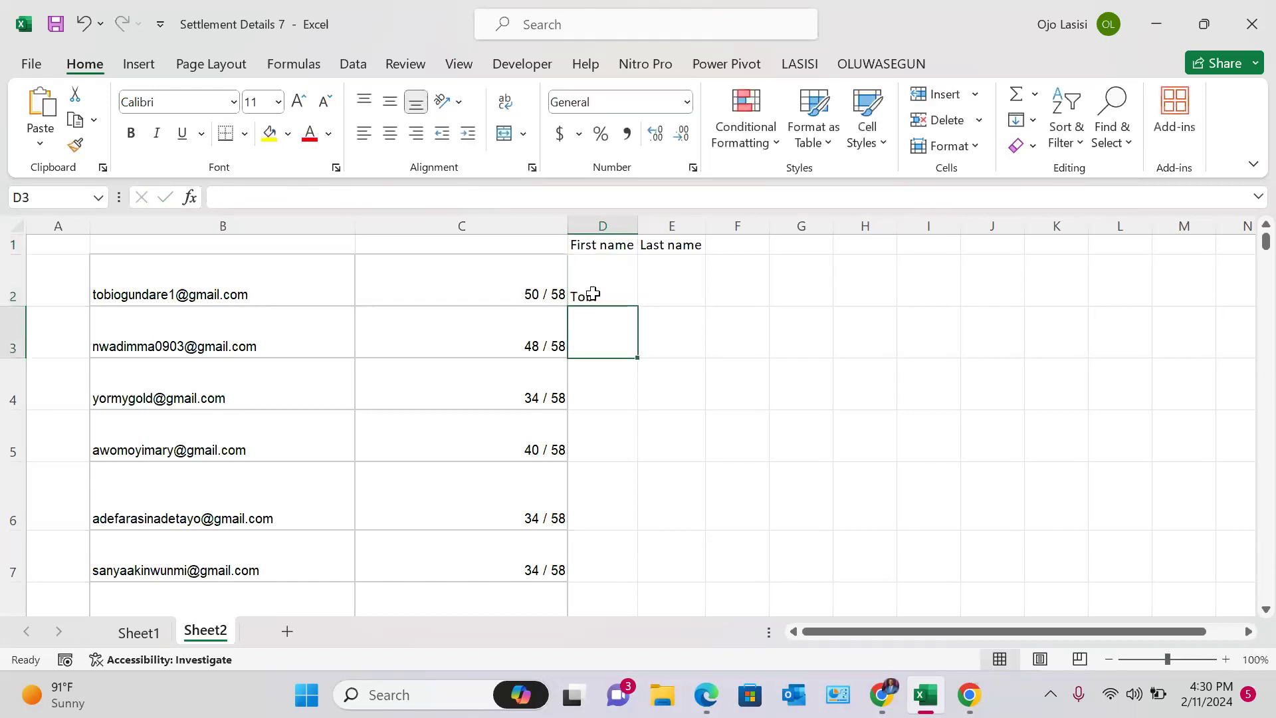
key("ctrl+e")
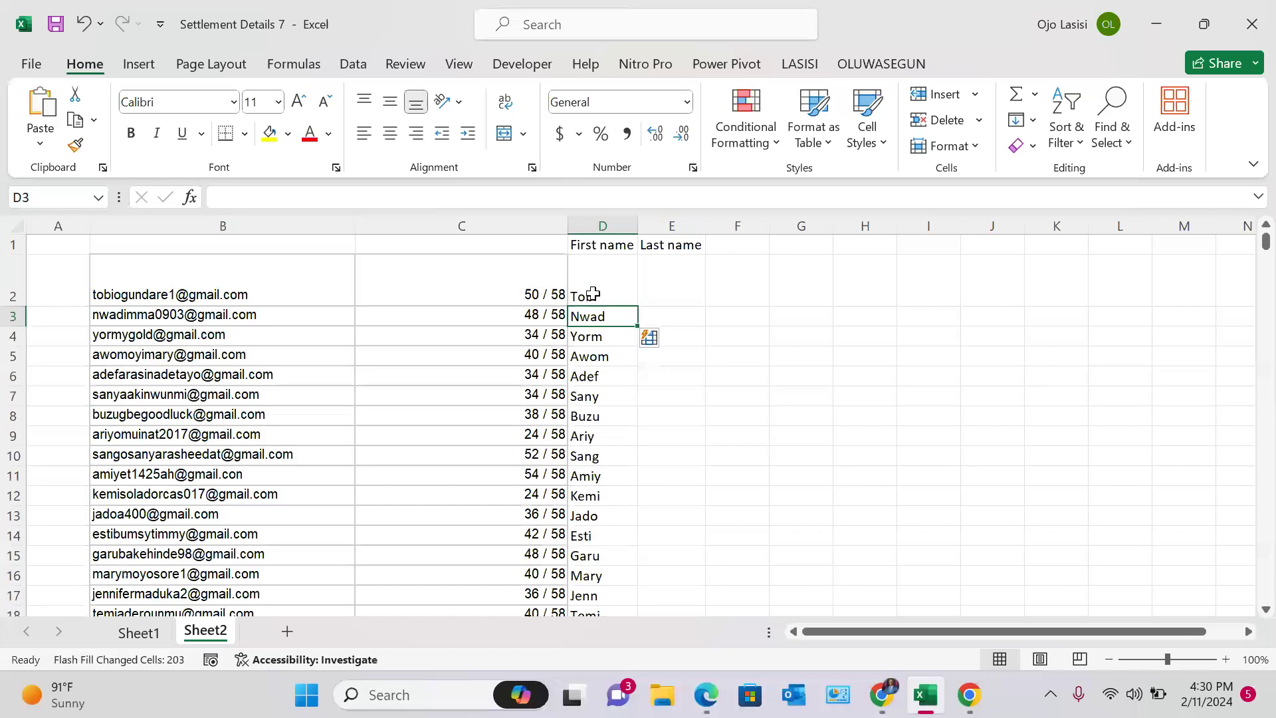
Step: Enter the first respondent's last name in lowercase in E2 and Flash Fill the rest of the Last name column
left_click(663, 279)
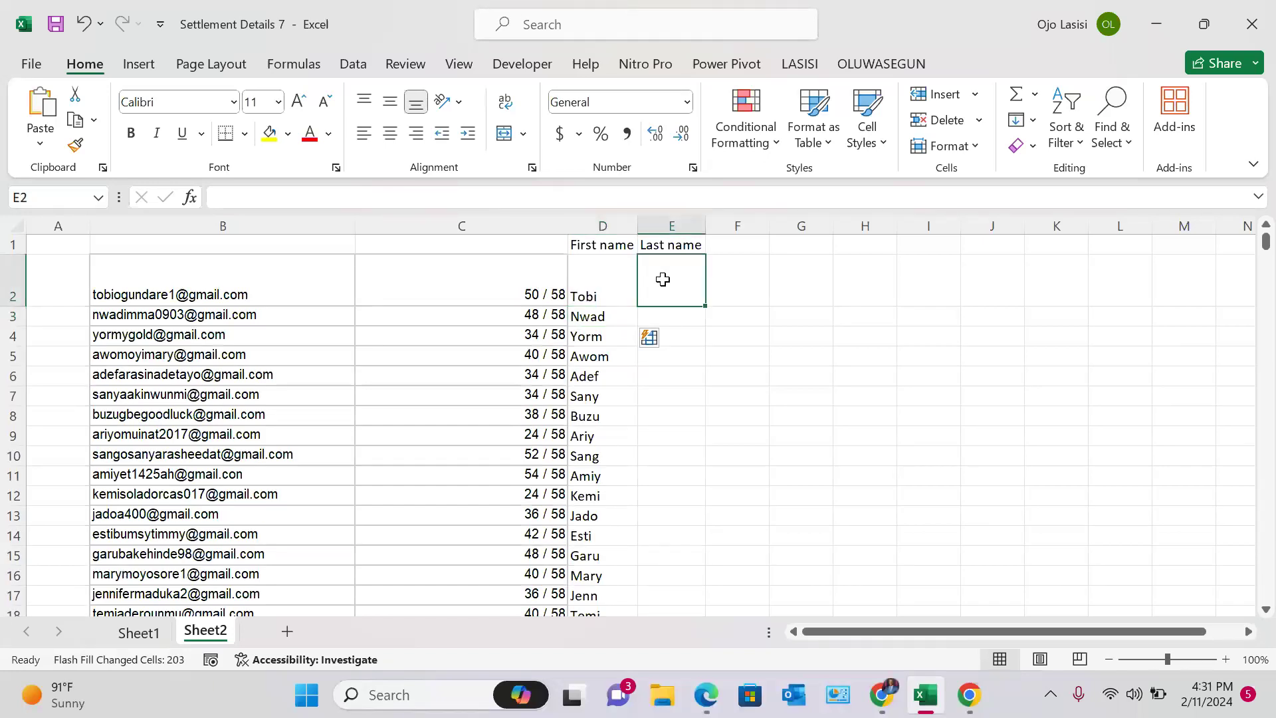
type("O")
key("BackSpace")
key("BackSpace")
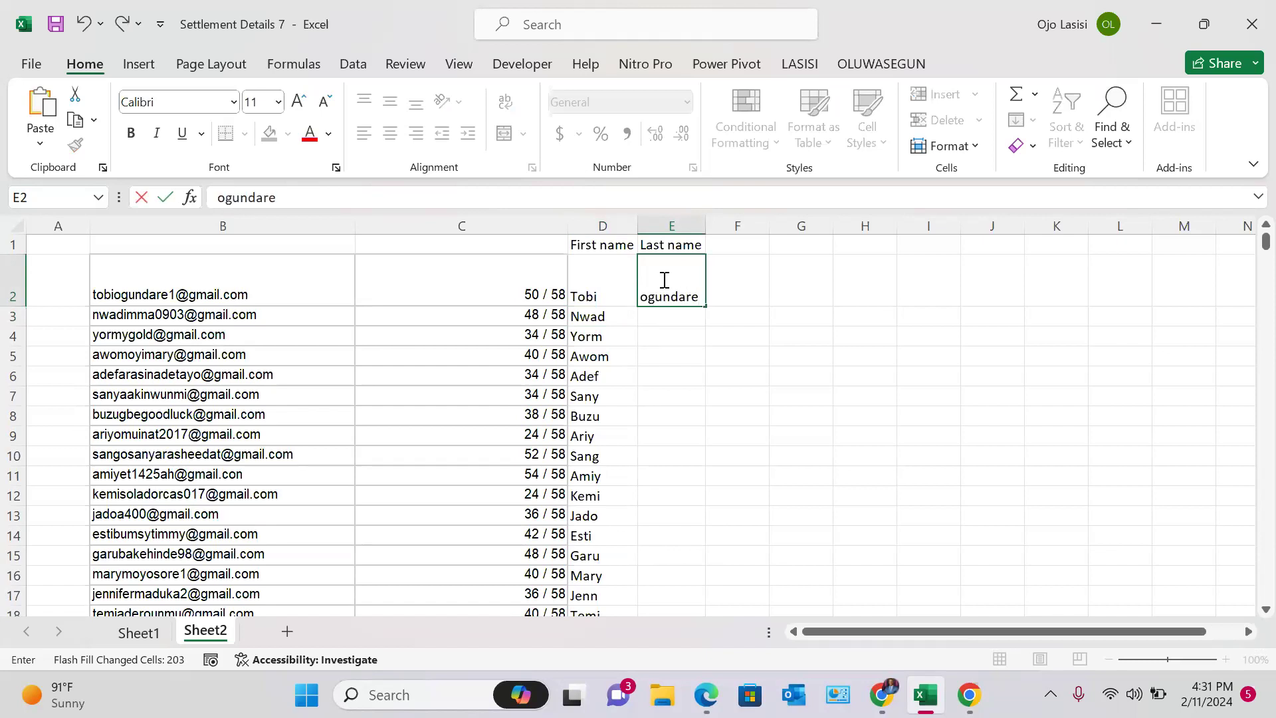
key("Return")
key("ctrl+e")
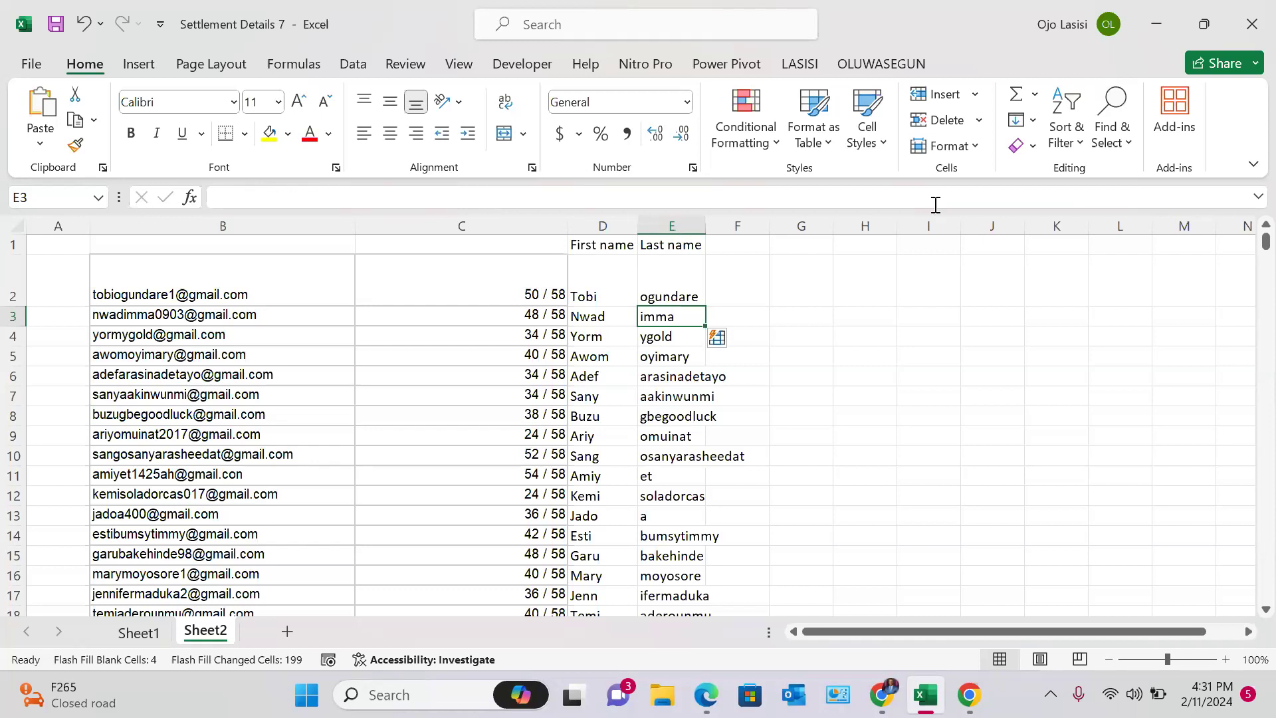
Step: Examine the cell size formatting options for D1, including AutoFit Column Width, without applying any
left_click(620, 247)
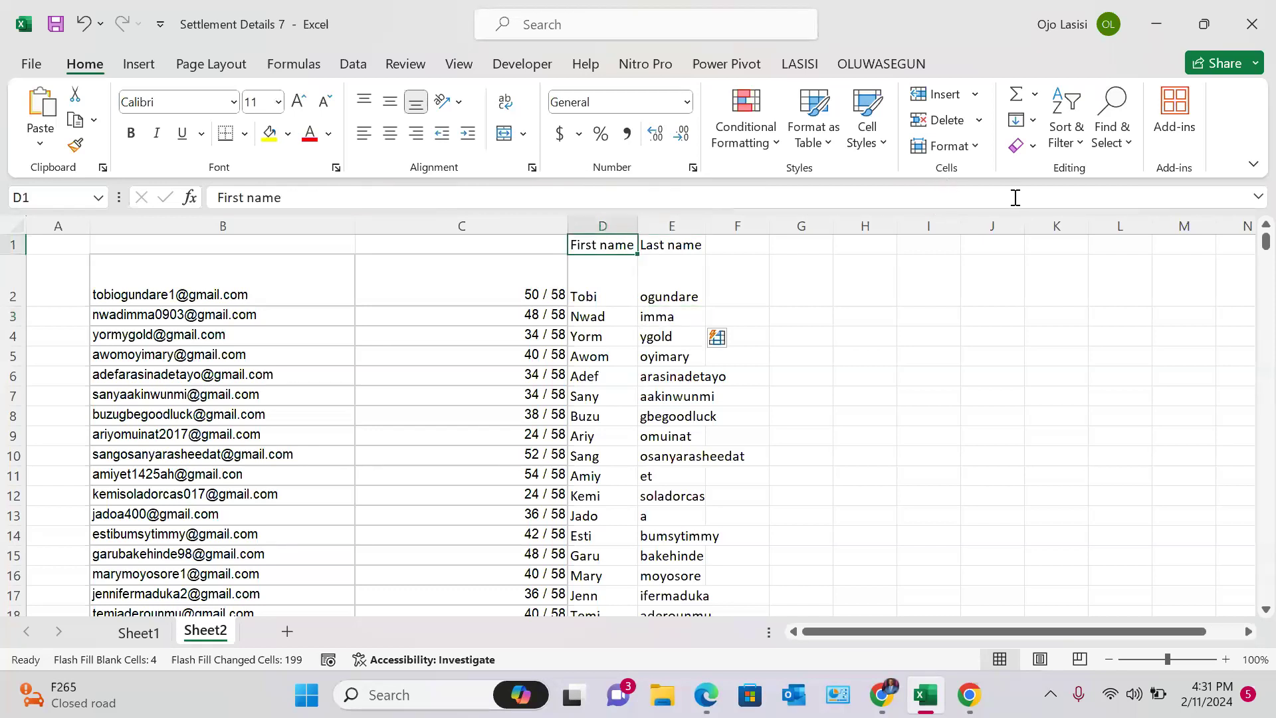
left_click(979, 142)
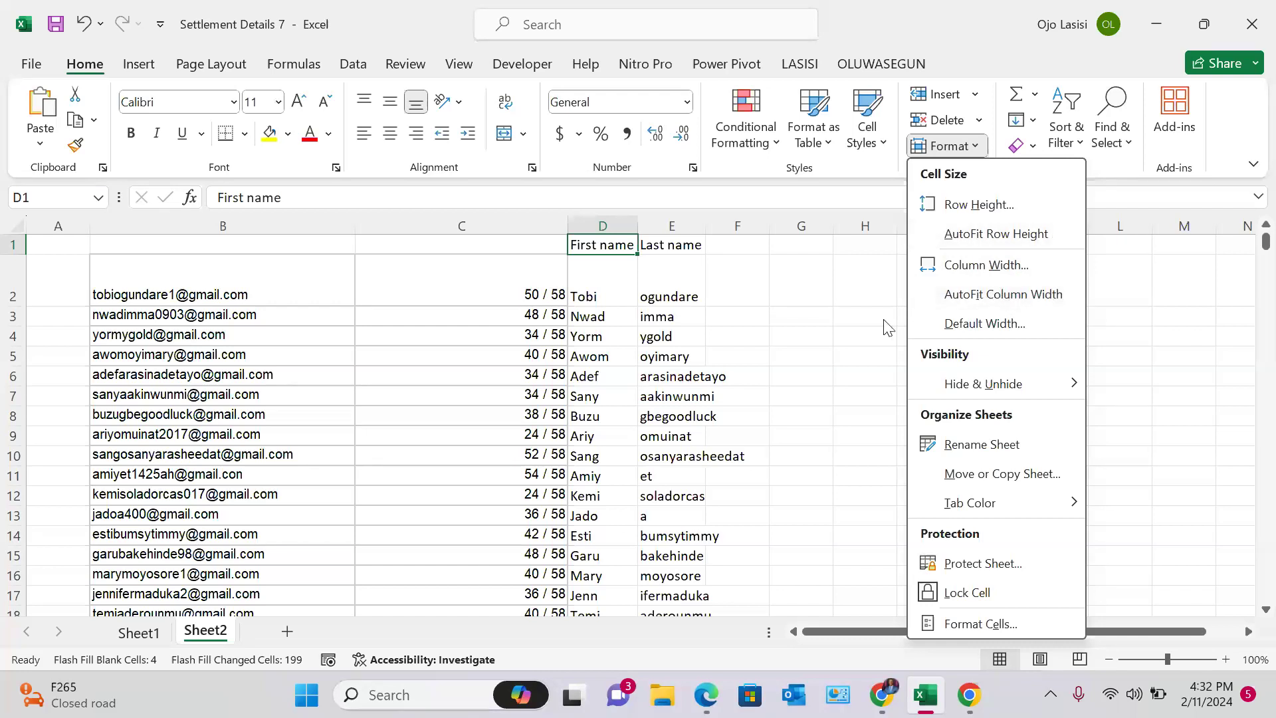
left_click(832, 302)
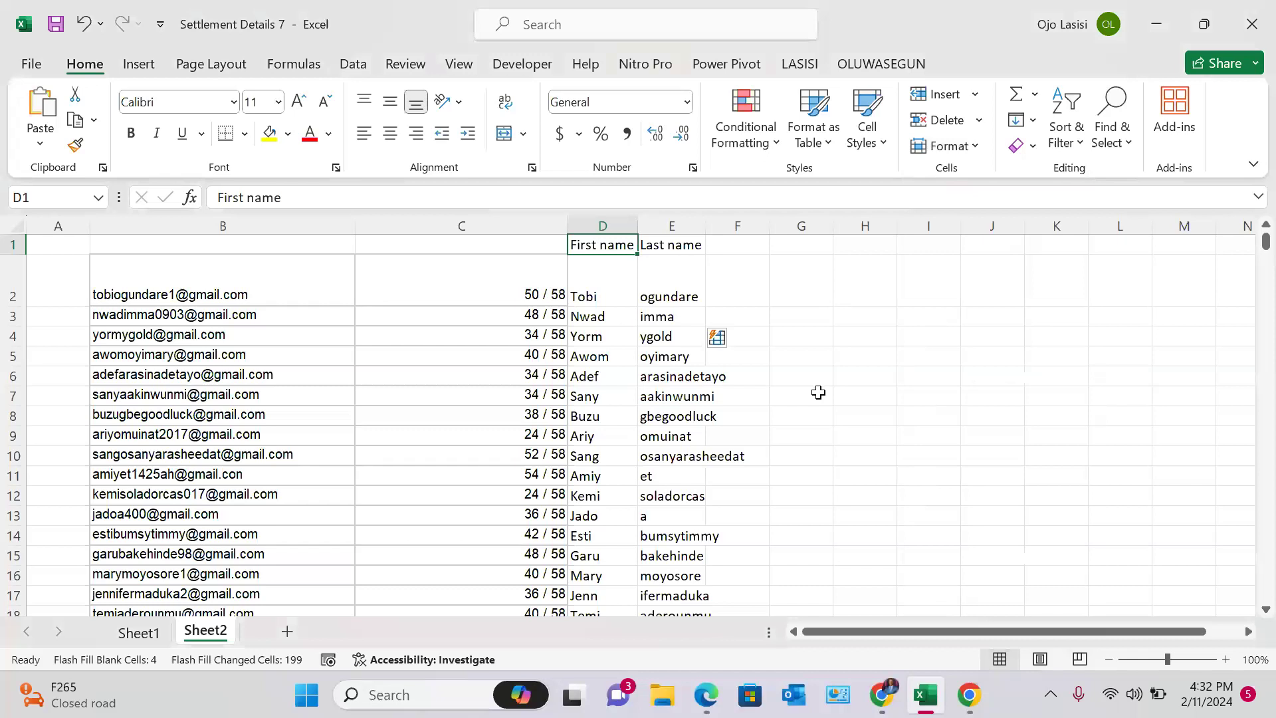
key("alt")
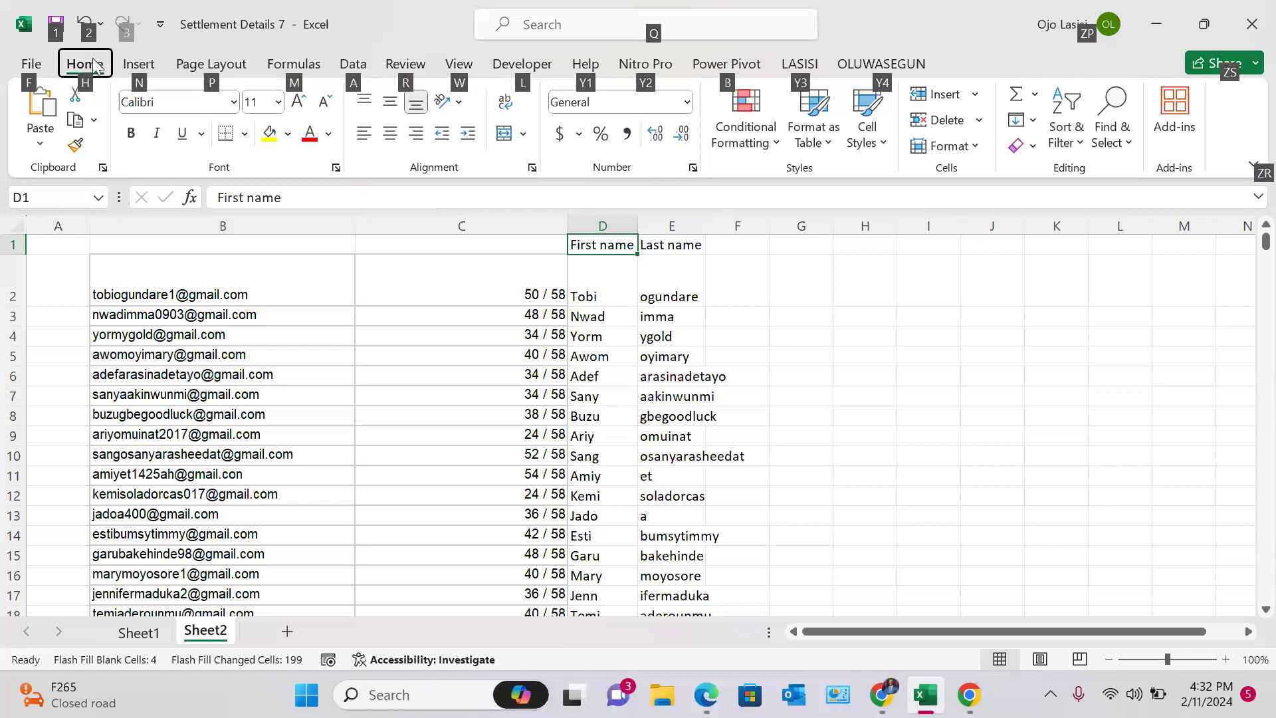
key("h")
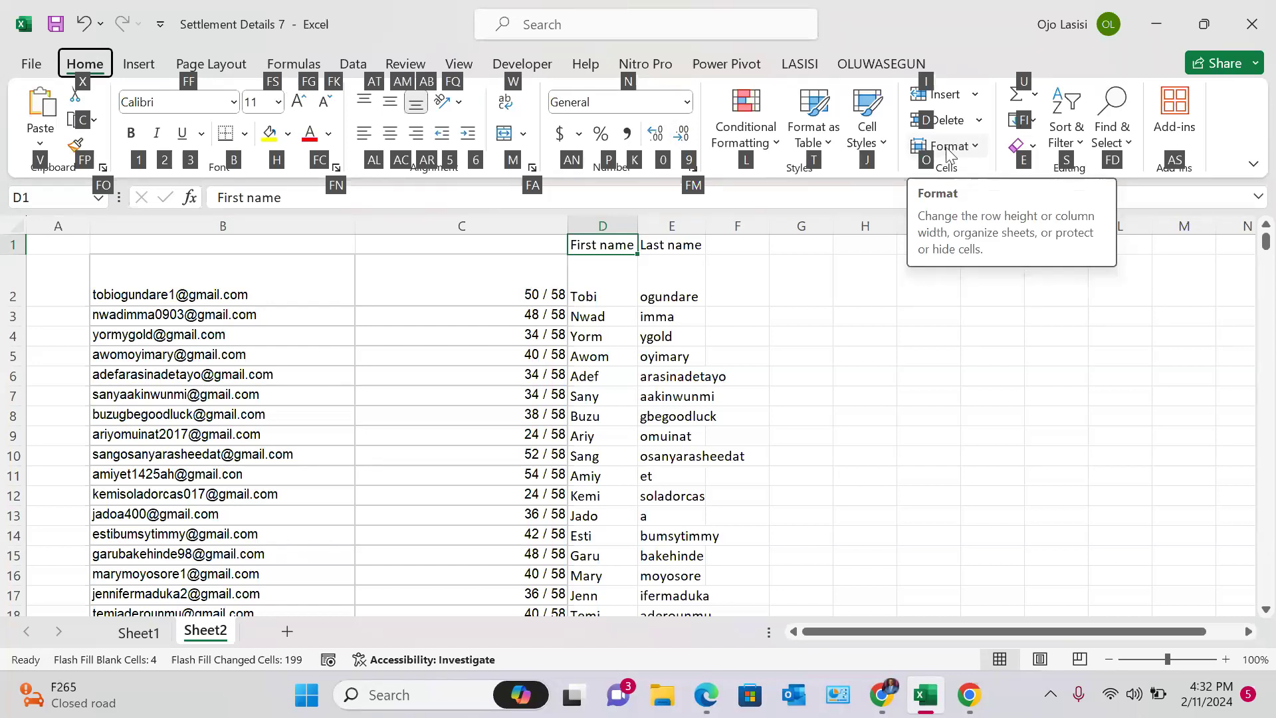
key("o")
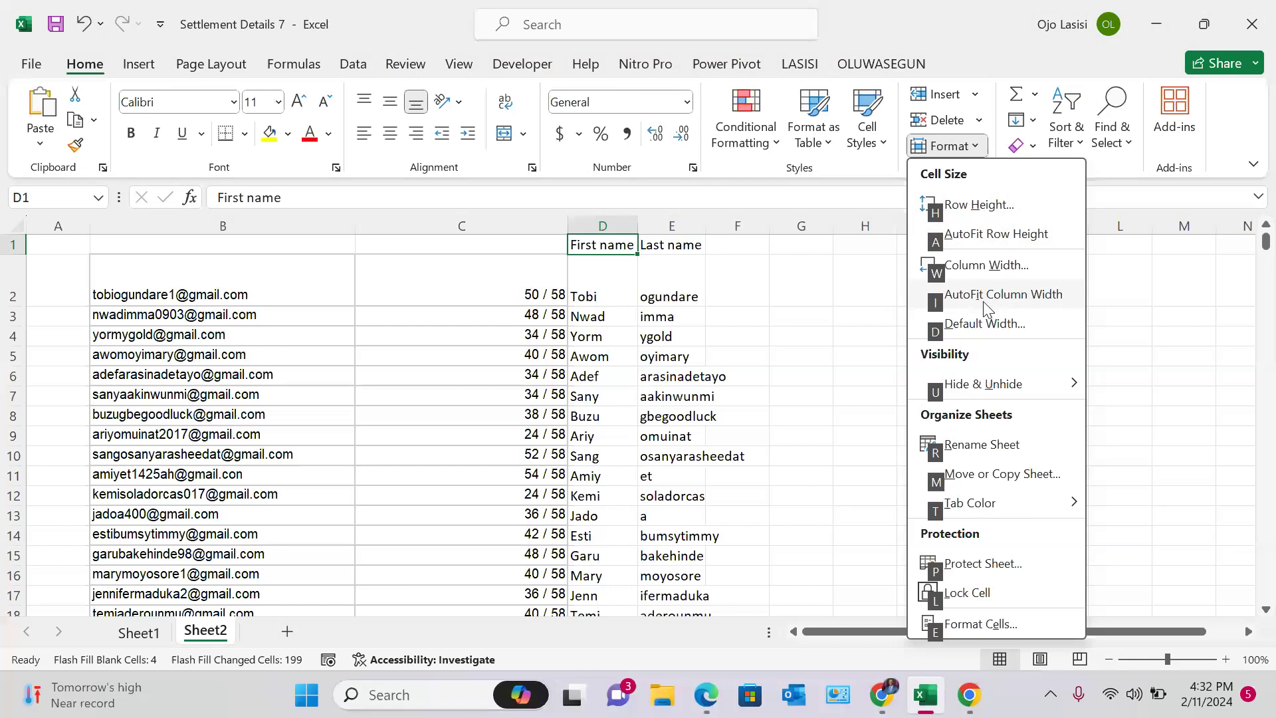
left_click(770, 314)
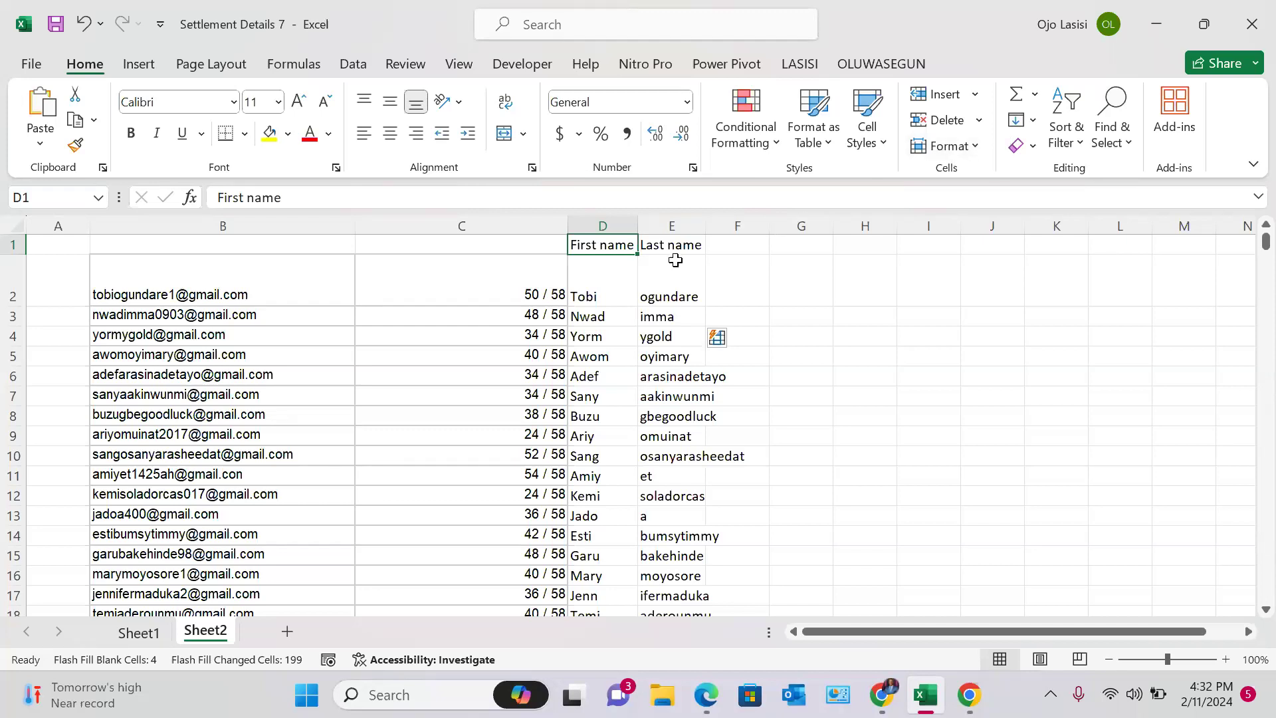
Step: Widen the First name and Last name columns D and E manually
left_click_drag(597, 249, 703, 256)
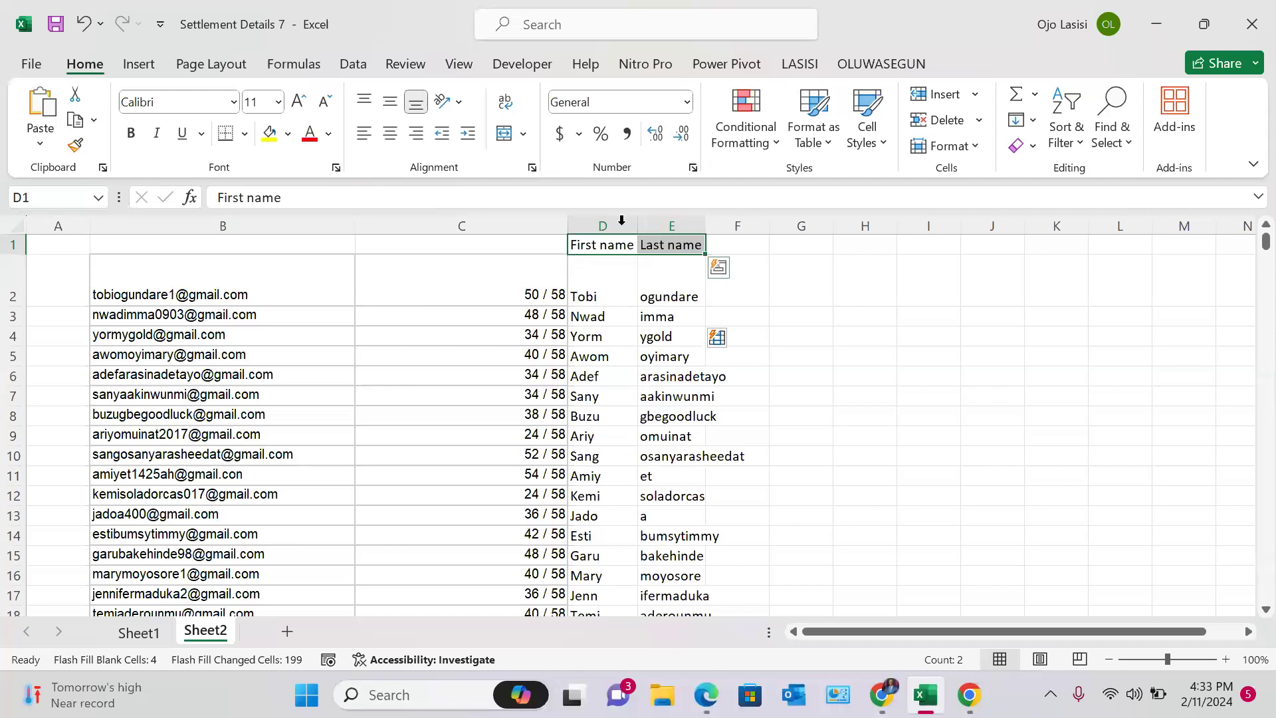
left_click_drag(635, 223, 655, 220)
left_click_drag(739, 222, 749, 222)
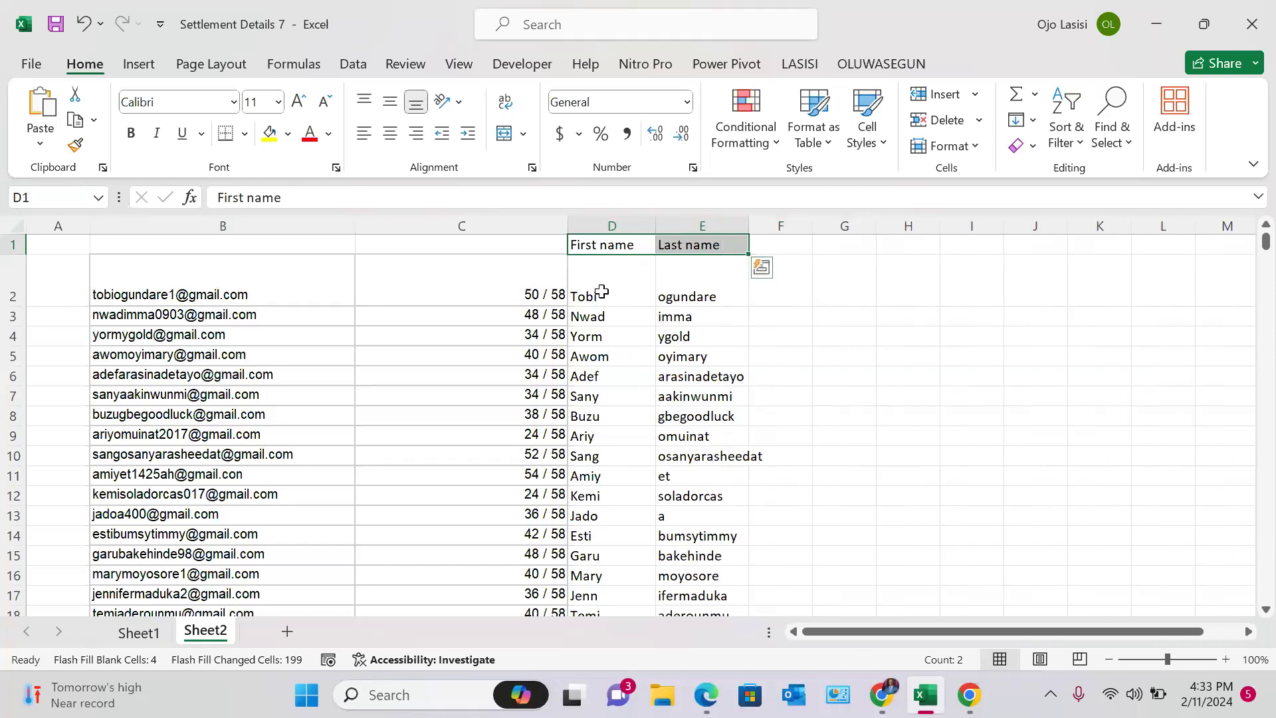
Step: Narrow the First name and Last name columns D and E manually to about the width of their headers
left_click_drag(653, 225, 639, 226)
left_click_drag(731, 225, 713, 231)
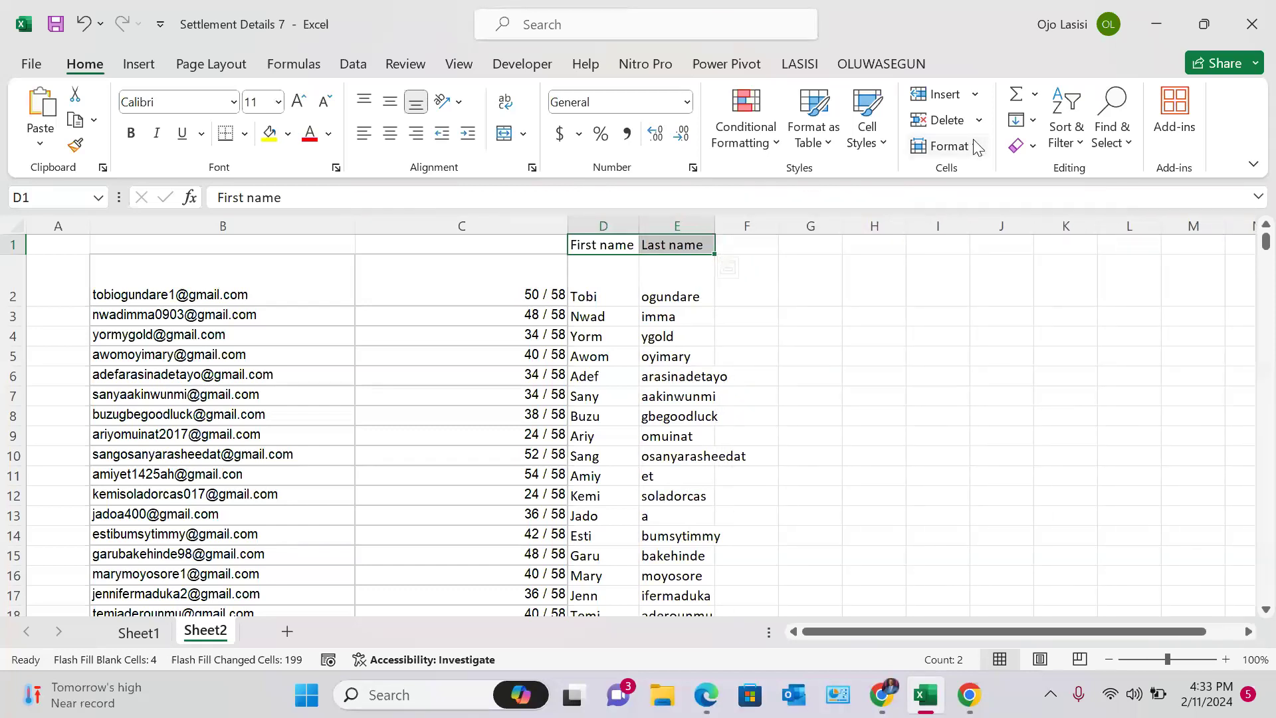
left_click(881, 370)
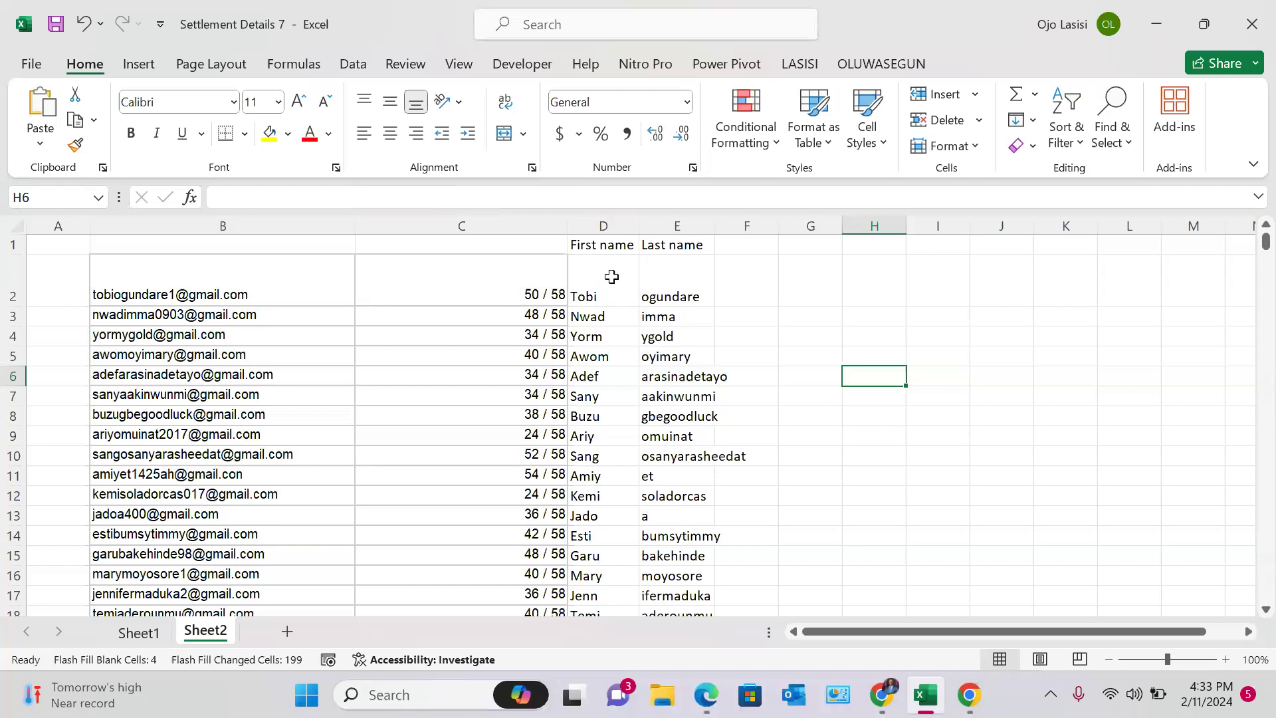
Step: AutoFit the row heights and column widths for the name entries in D2:E205
left_click_drag(611, 276, 716, 522)
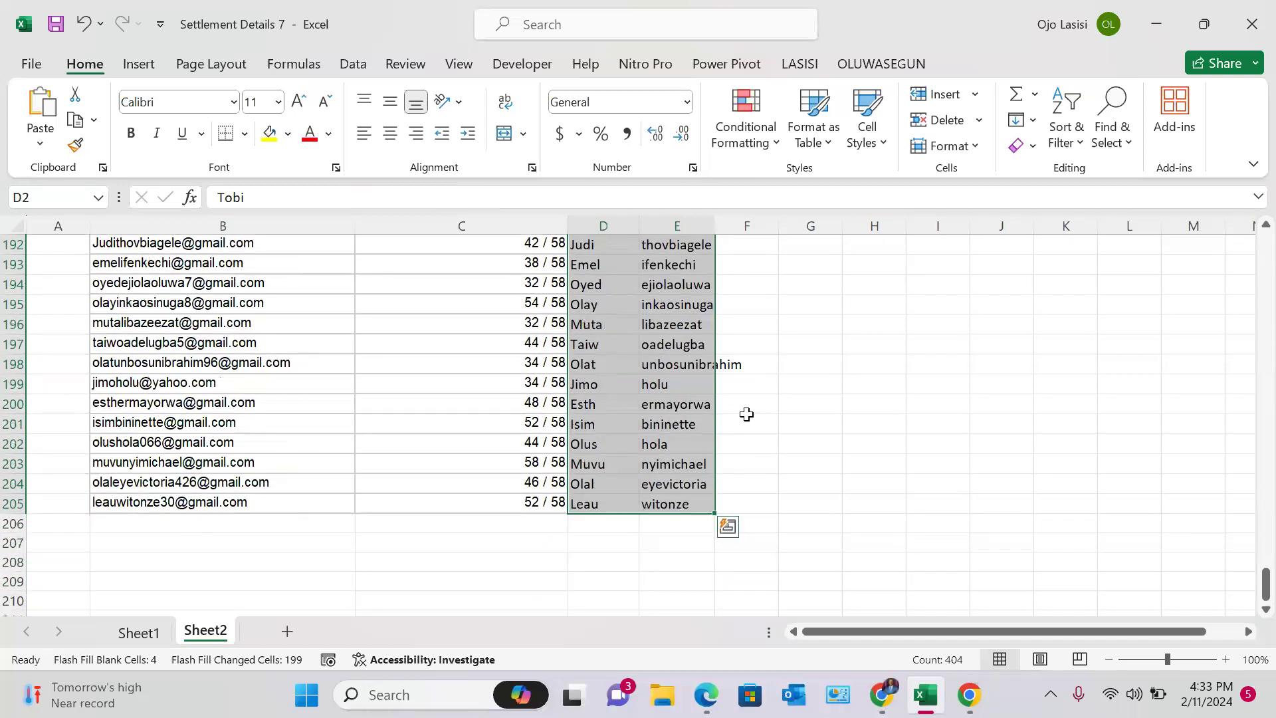
left_click(972, 145)
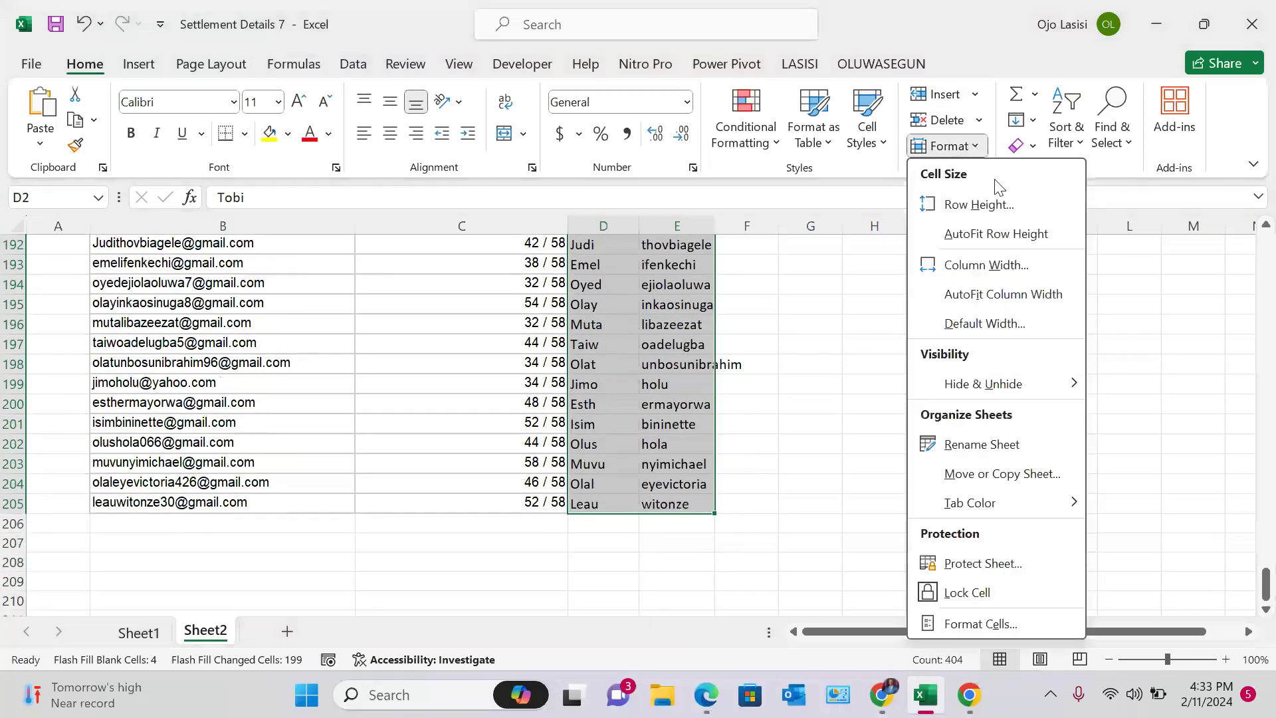
left_click(995, 234)
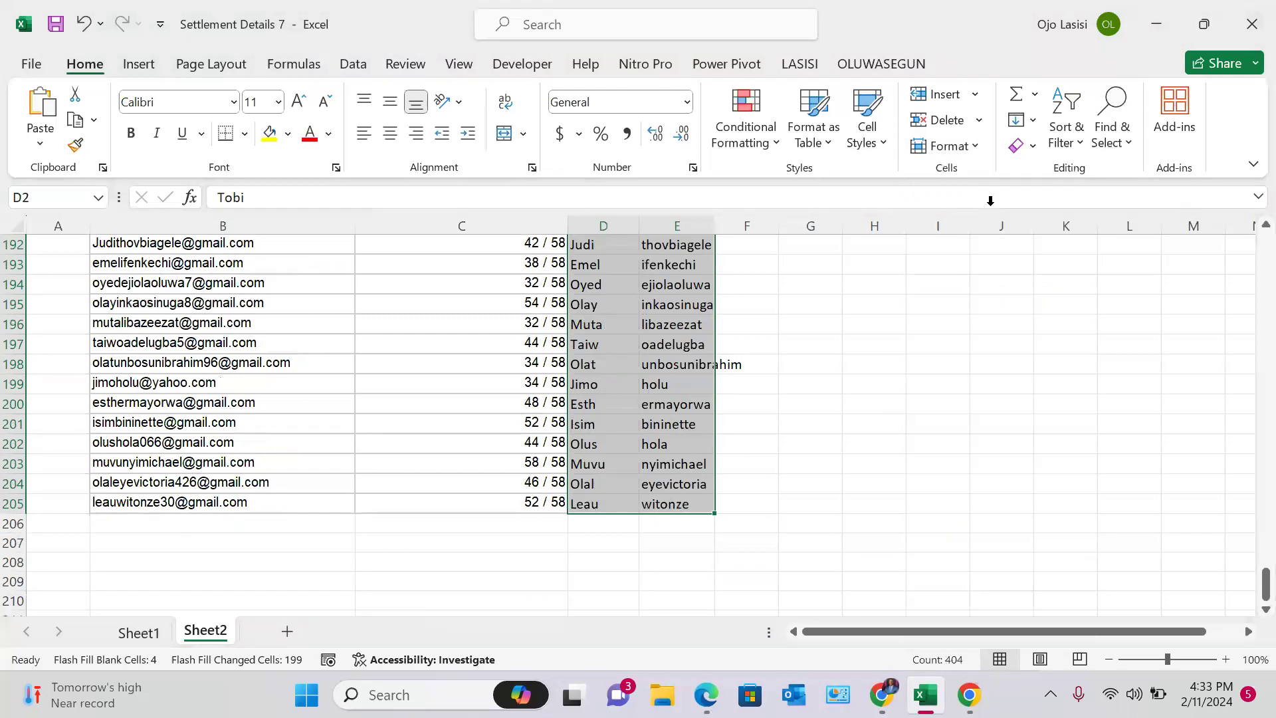
left_click(946, 145)
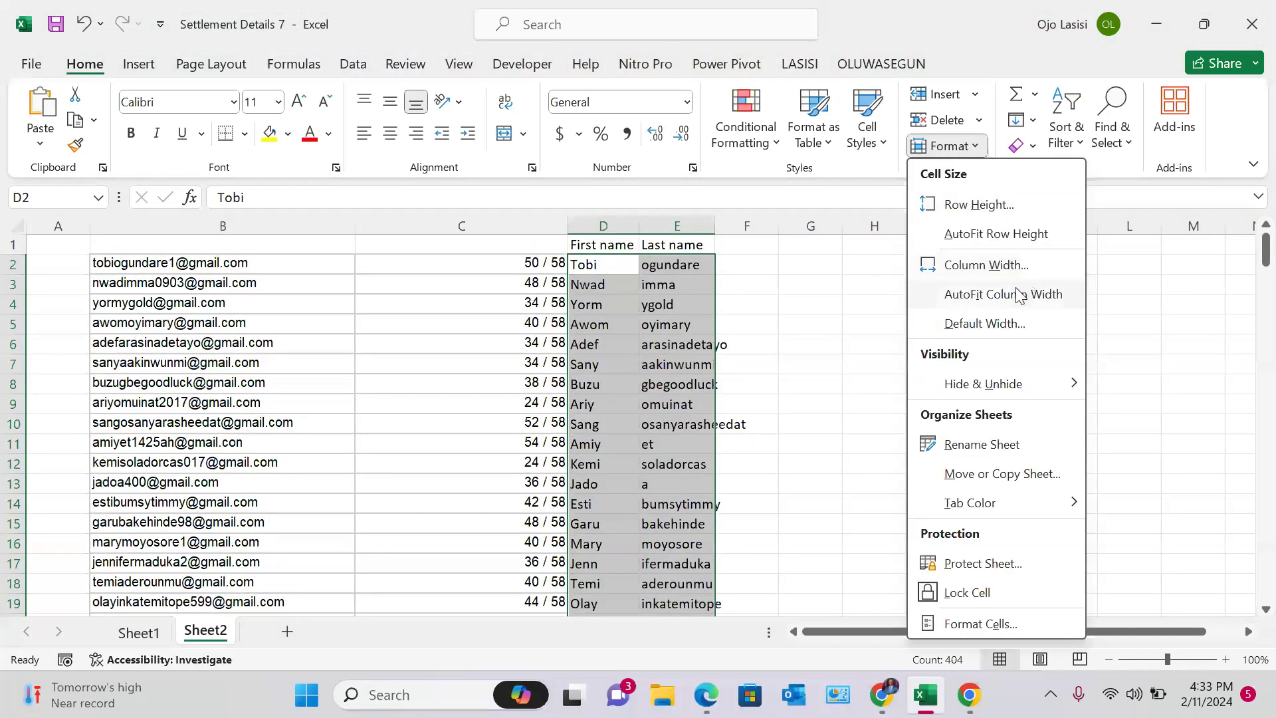
left_click(949, 294)
left_click(930, 337)
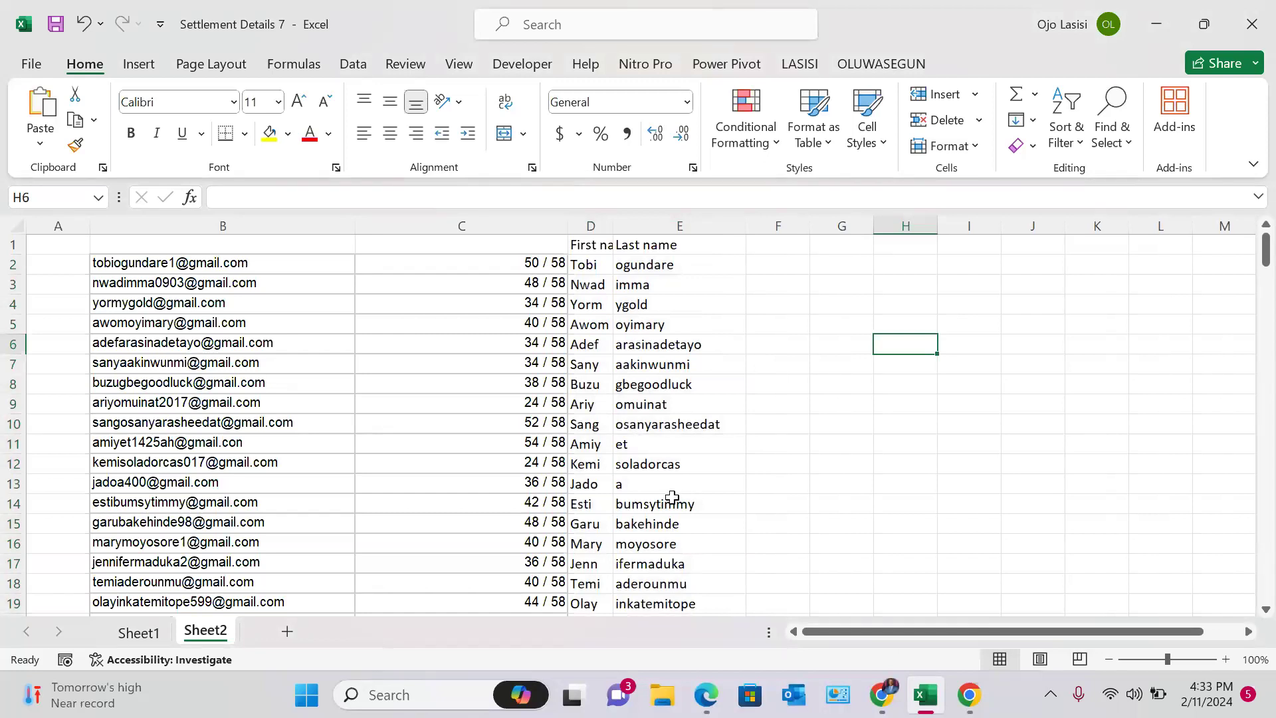
Step: AutoFit the widths of columns D and E to the First name and Last name headers in D1:E1
left_click(610, 244)
left_click_drag(611, 244, 660, 244)
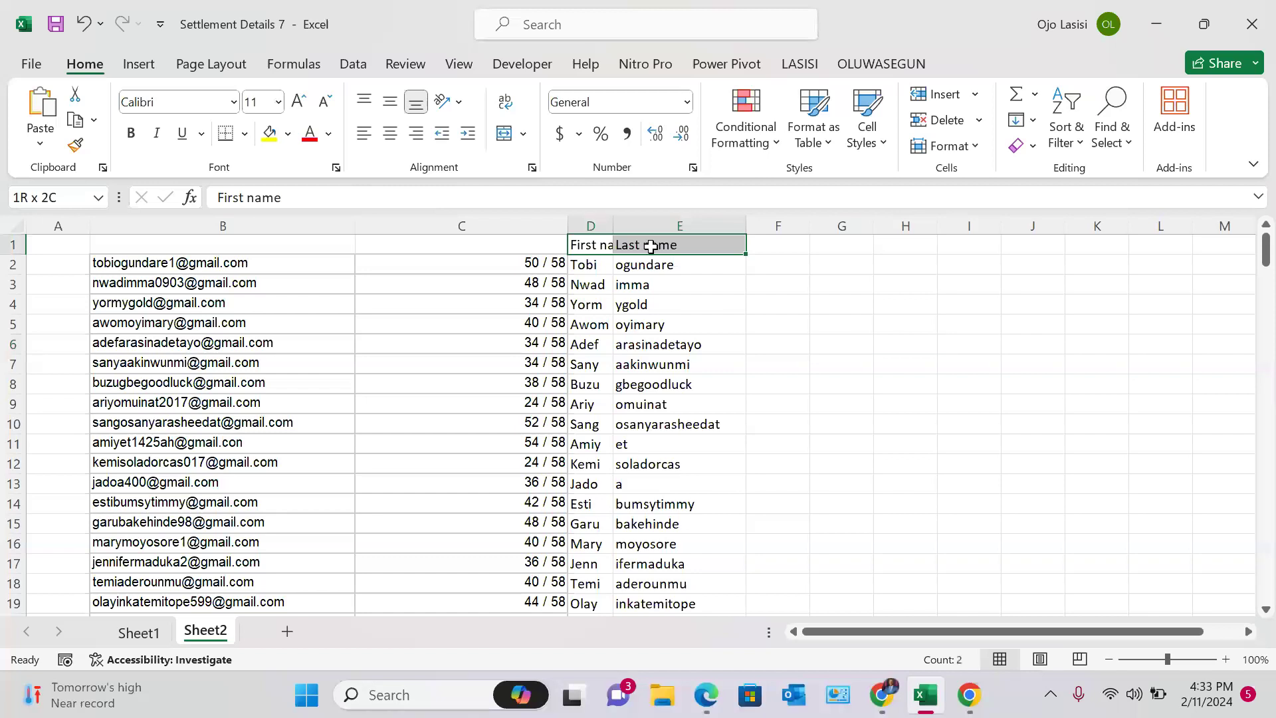
left_click(977, 147)
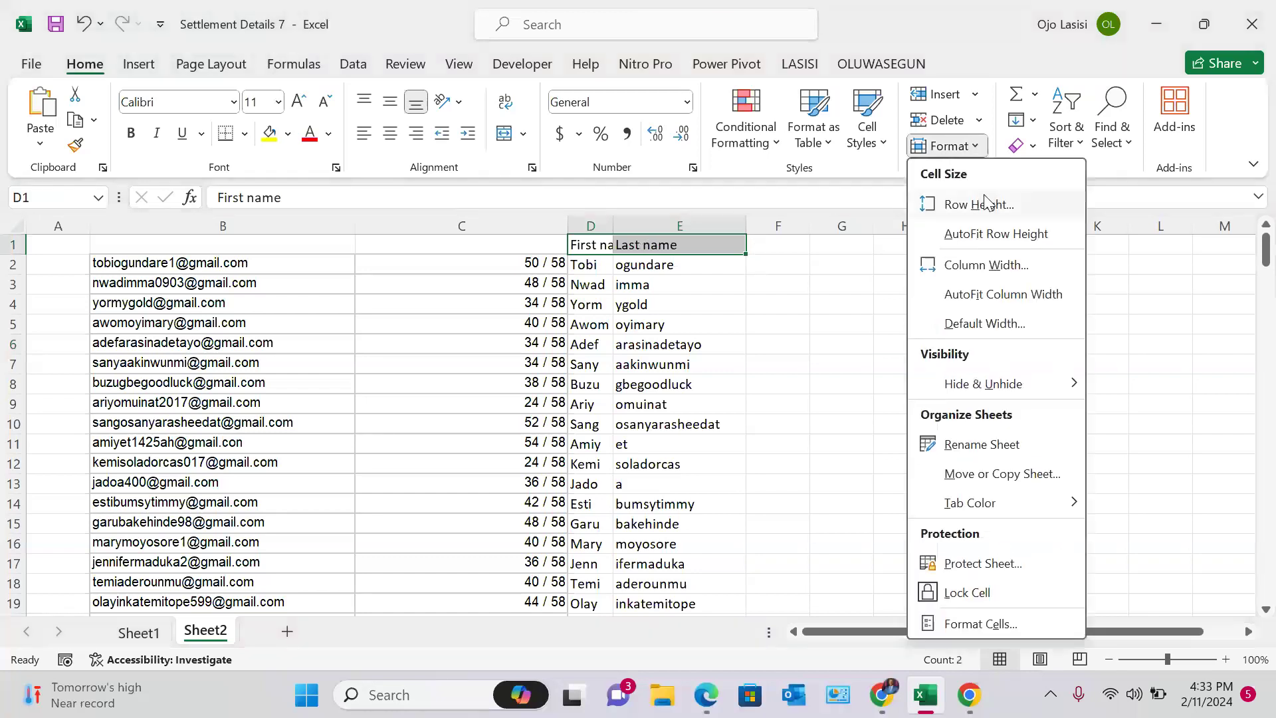
left_click(978, 146)
left_click(978, 145)
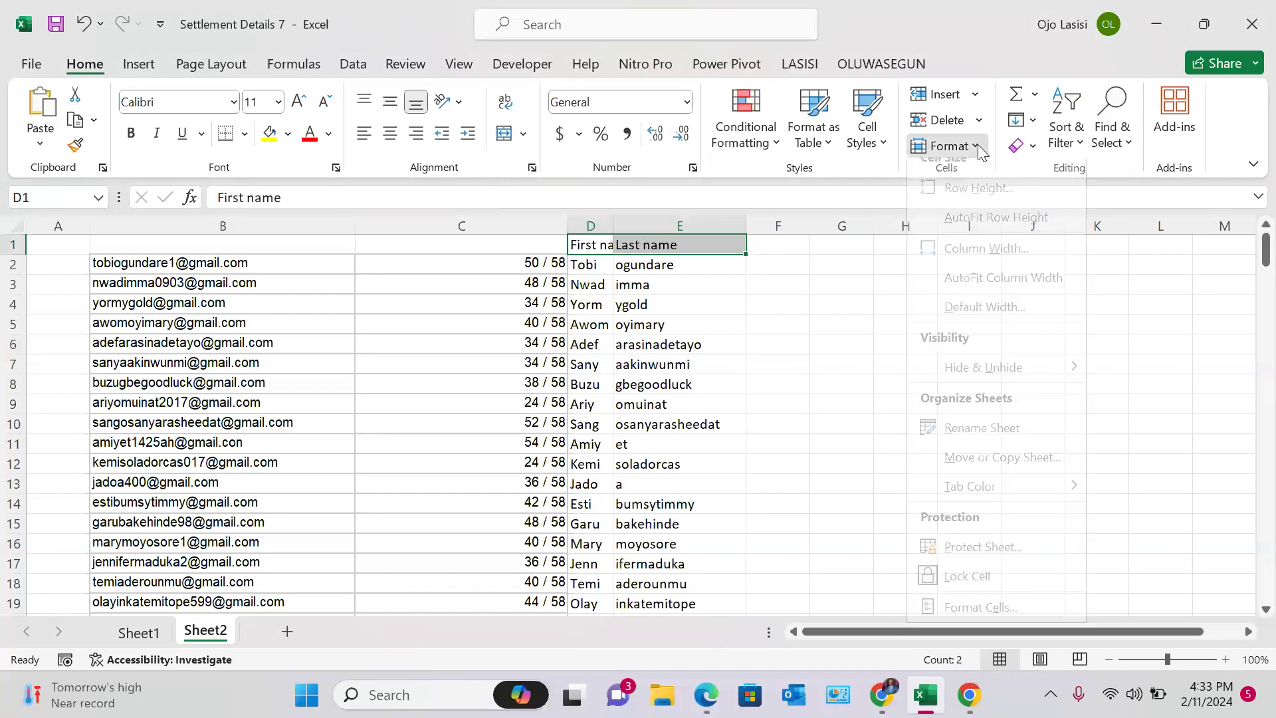
left_click(1003, 294)
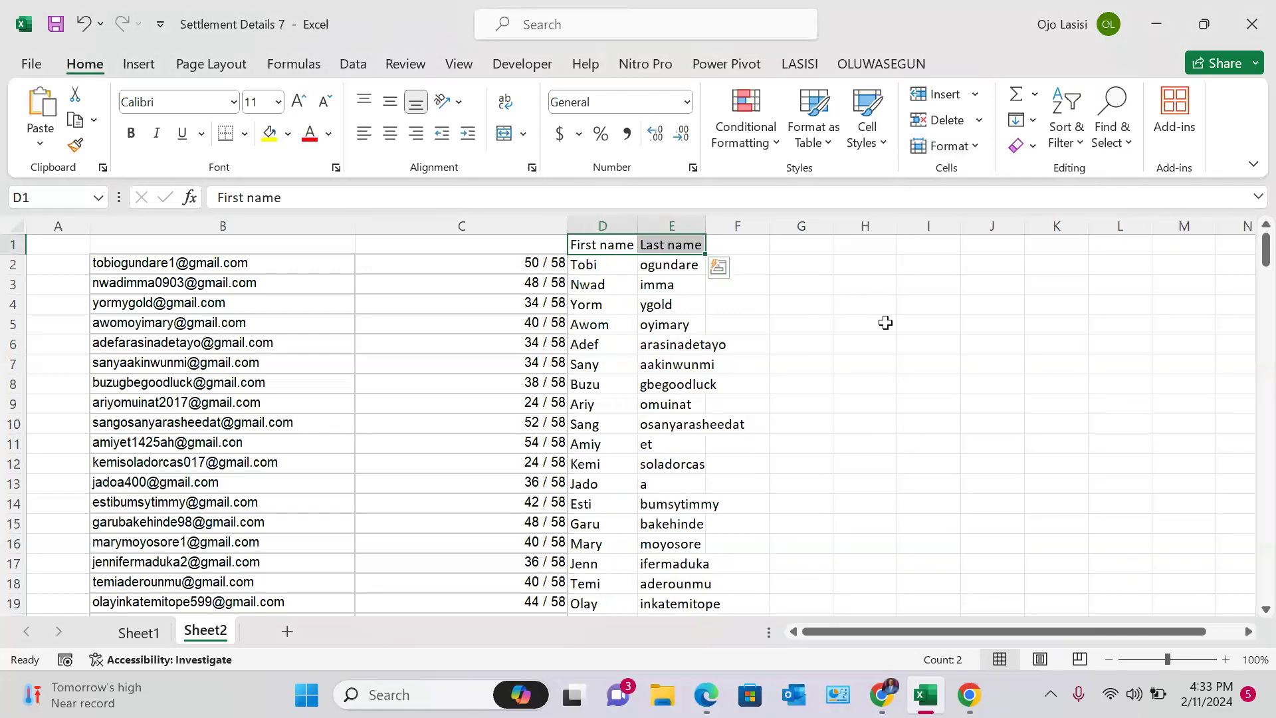
left_click(884, 323)
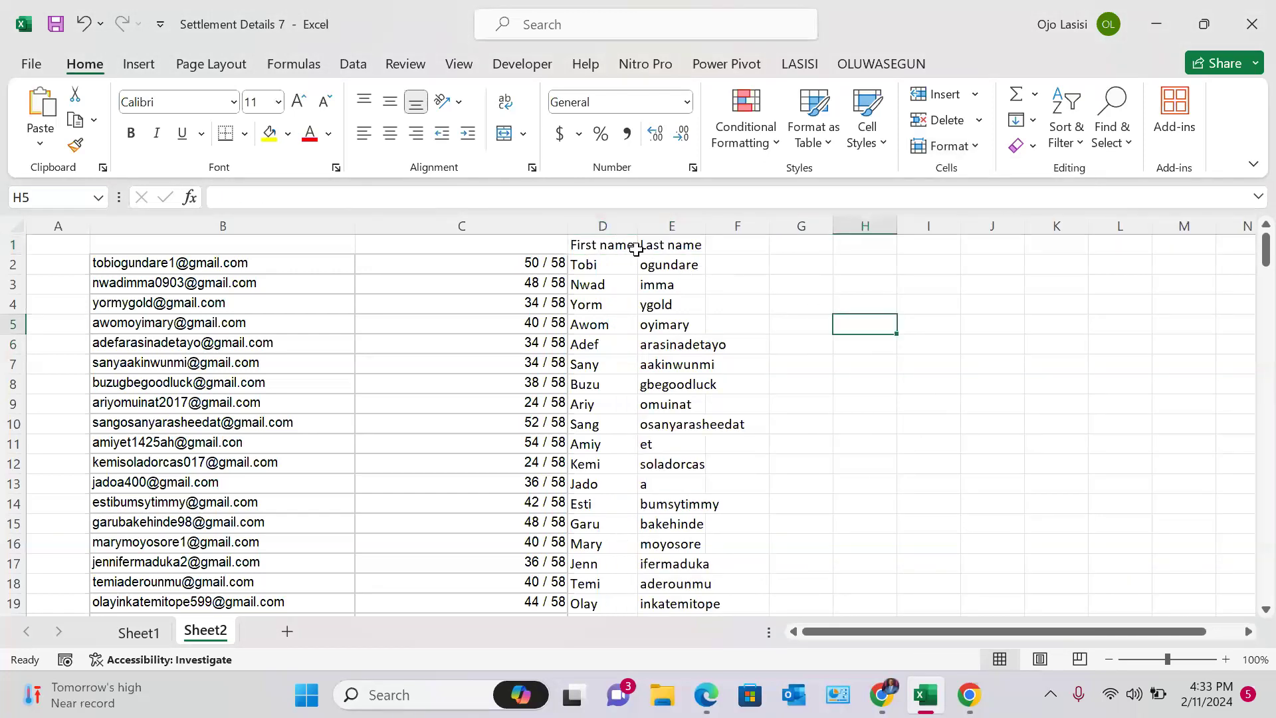
left_click(743, 243)
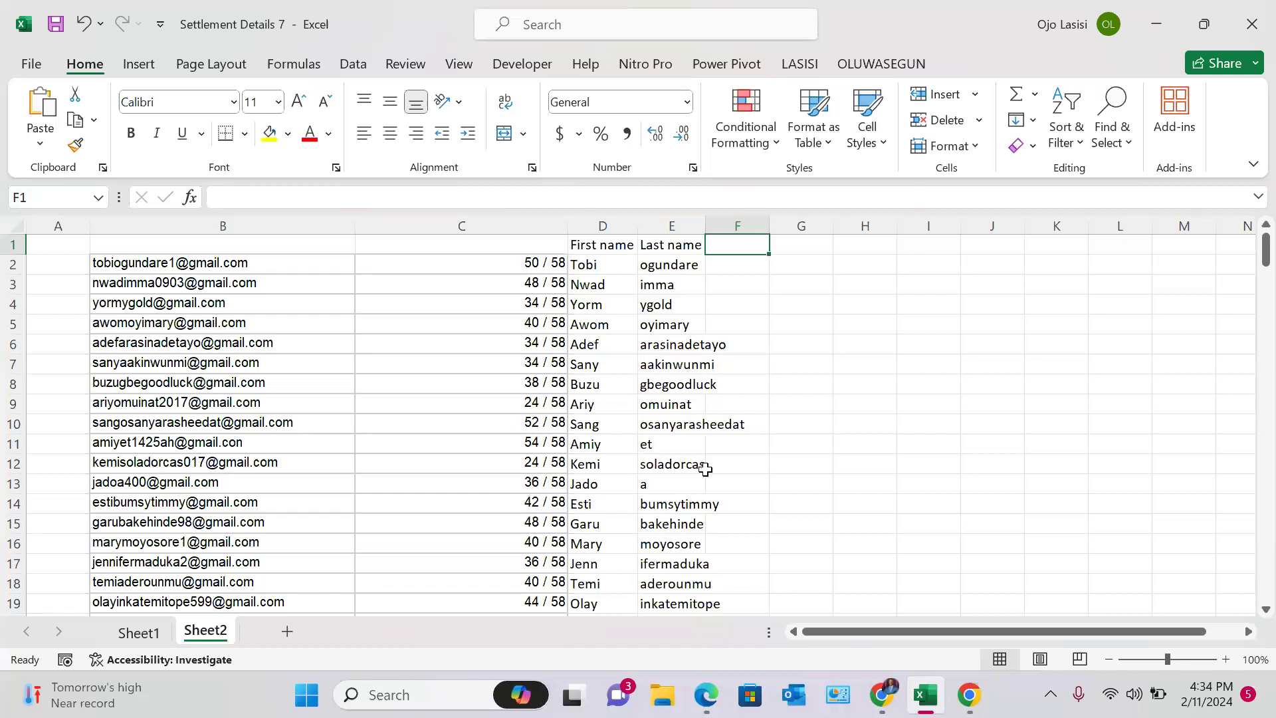
Step: AutoFit the row heights and column widths for the whole name range D1:E205, headers included
left_click_drag(607, 248, 684, 588)
left_click(977, 152)
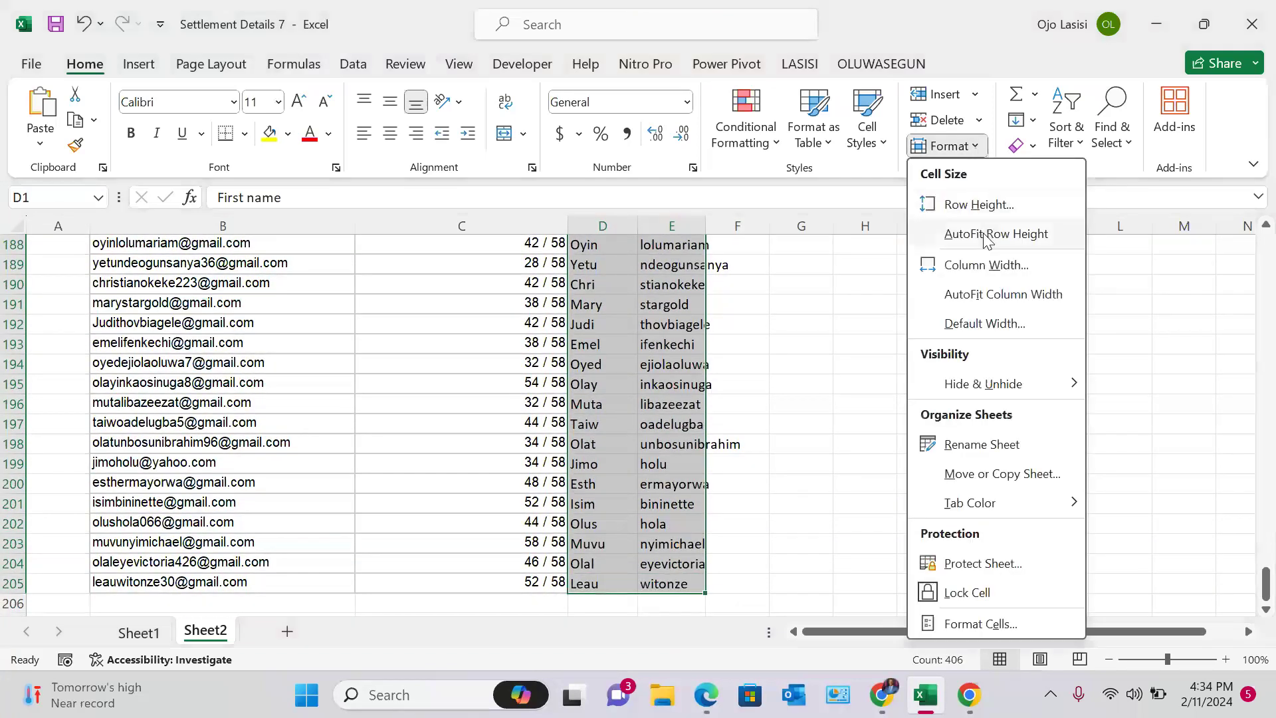
left_click(984, 233)
left_click(972, 147)
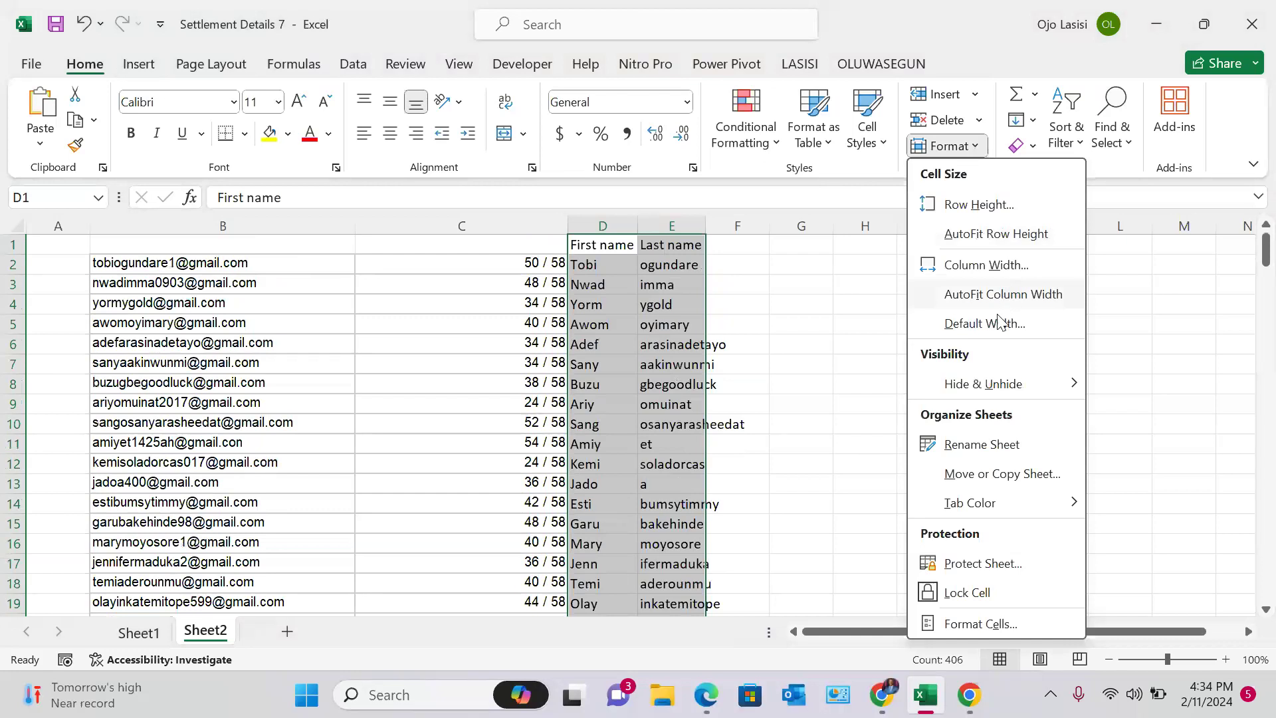
left_click(1017, 294)
left_click(871, 342)
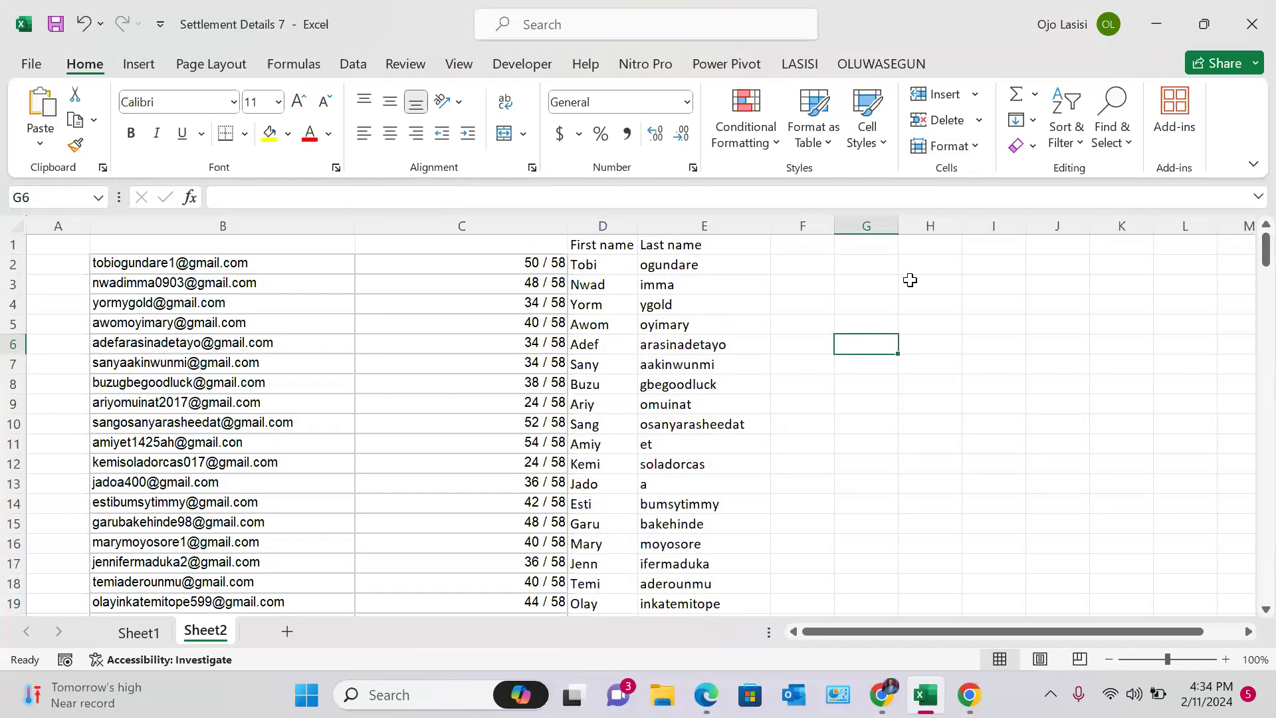
Step: Add the header "score" in F1, beside the Last name header
left_click_drag(605, 245, 828, 244)
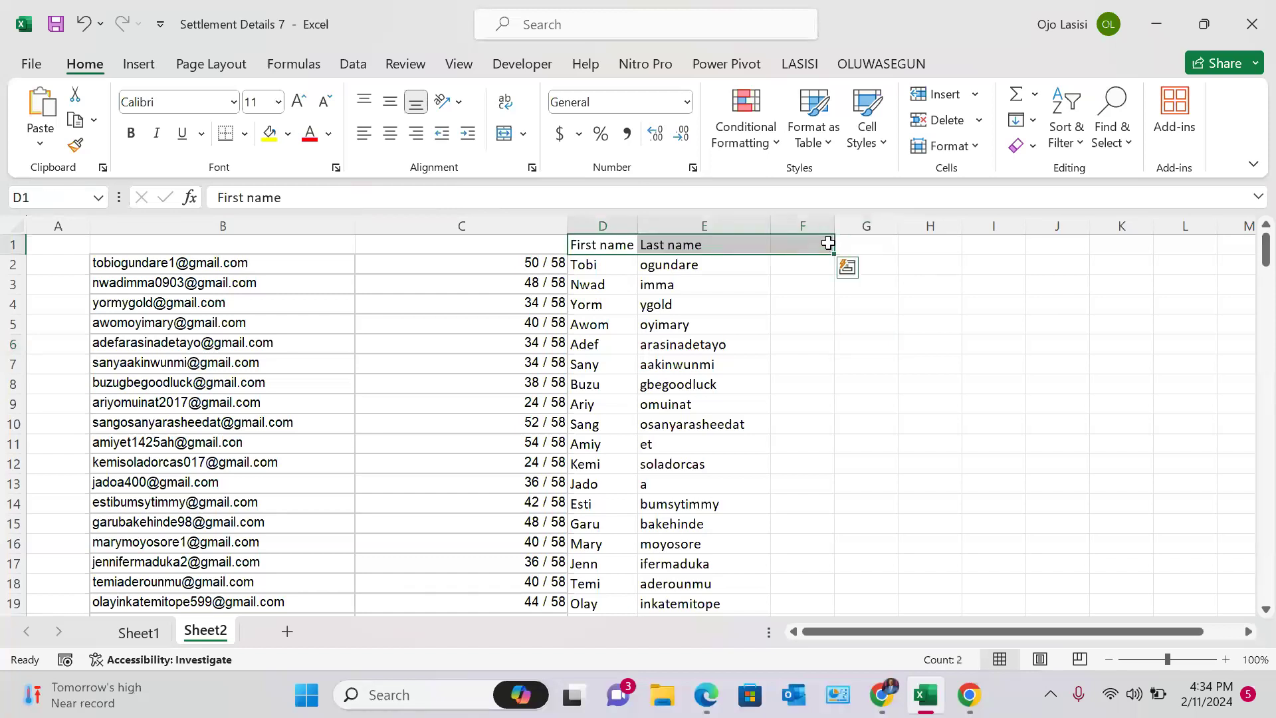
left_click(783, 289)
left_click(801, 246)
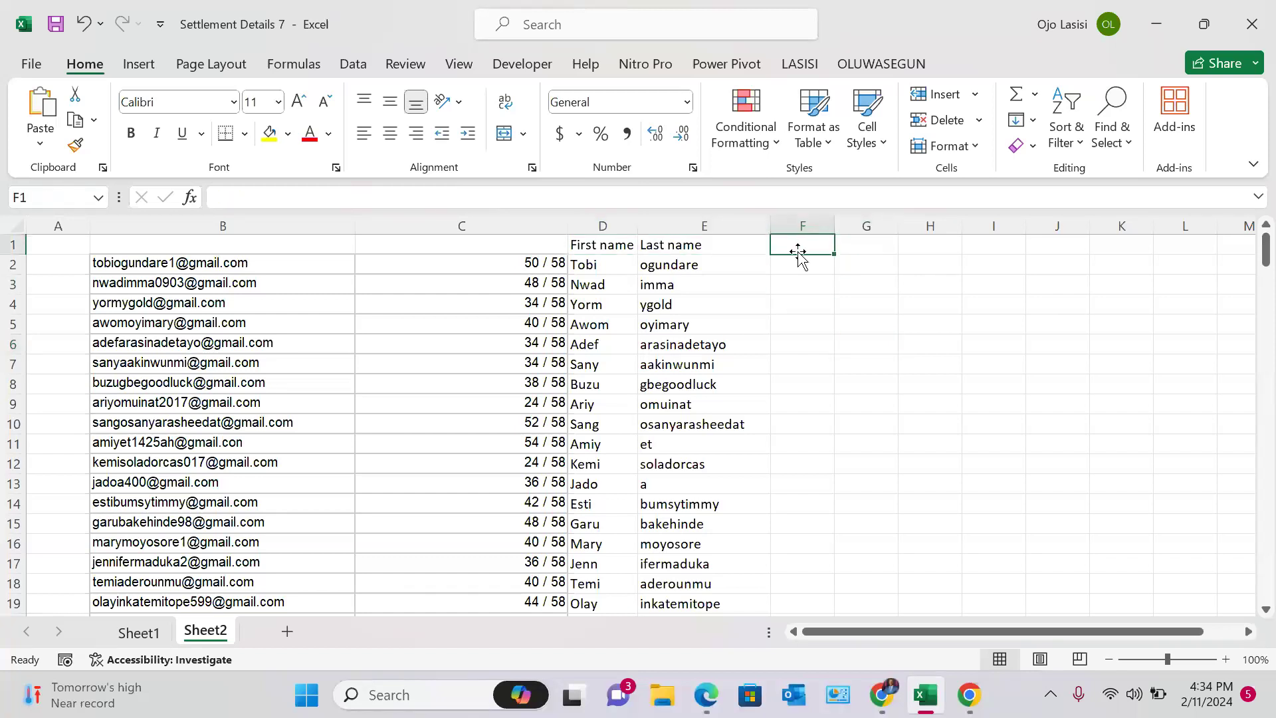
type("score")
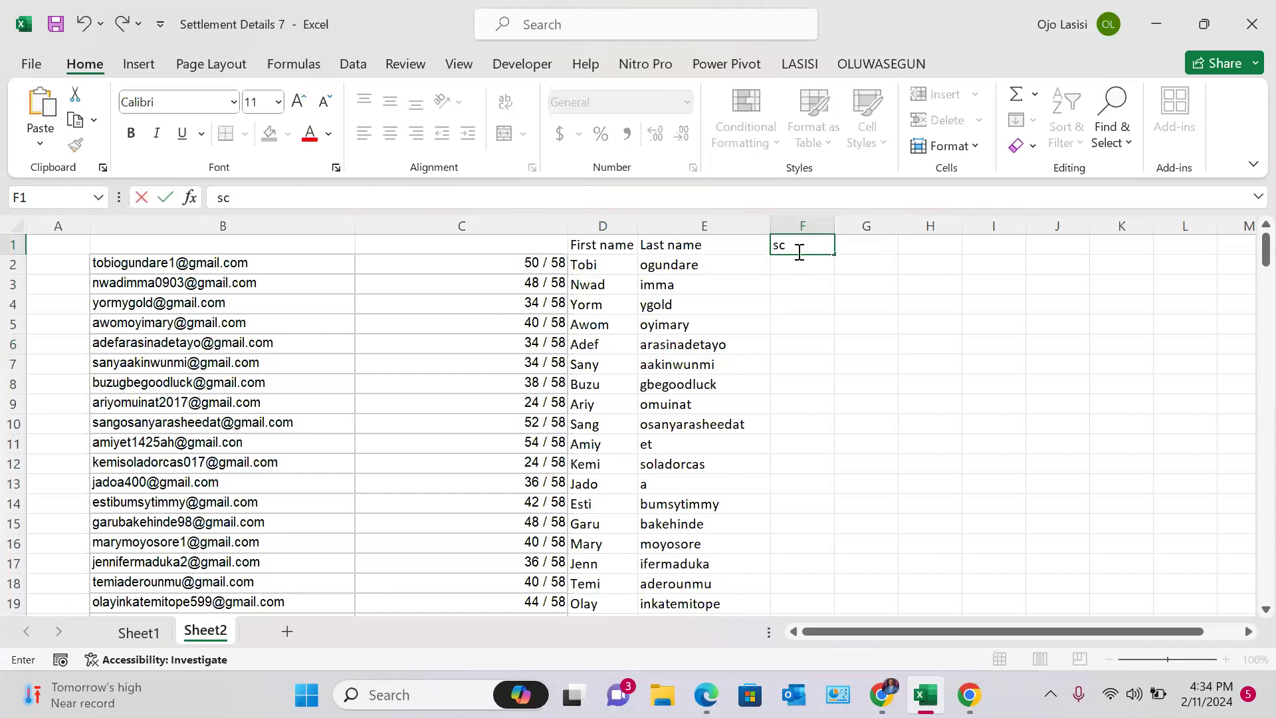
left_click(927, 359)
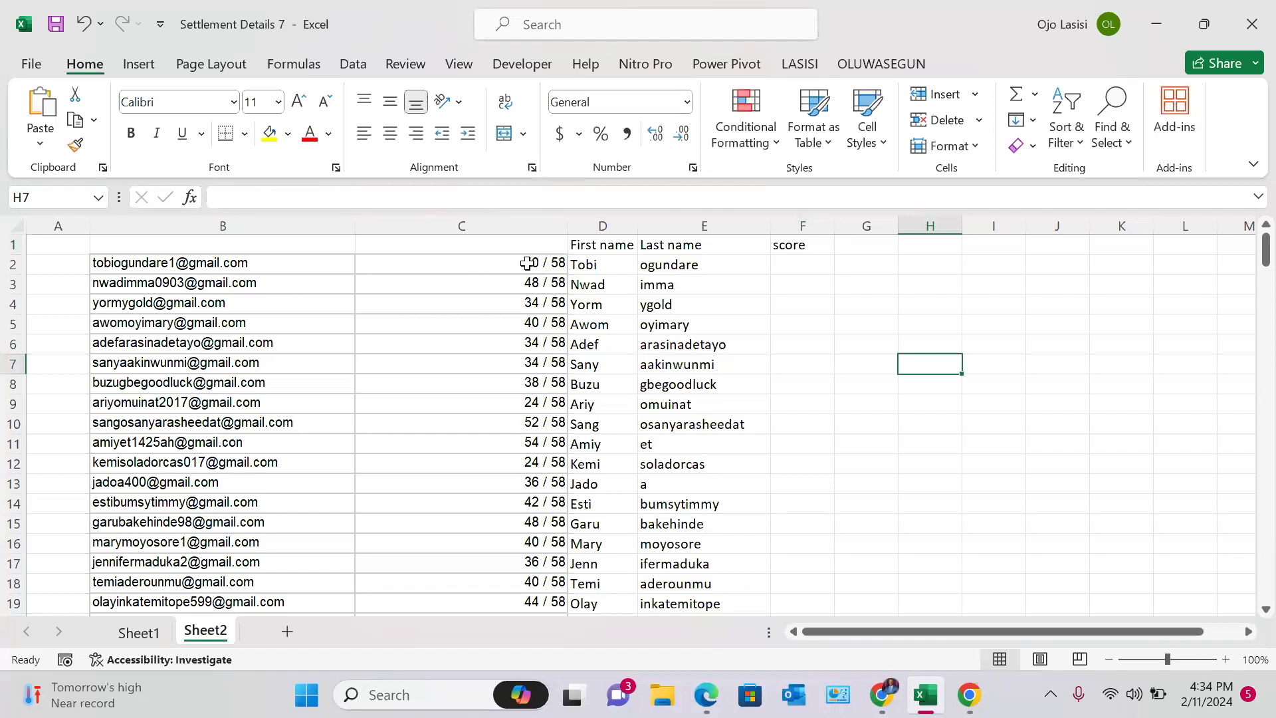
Step: Enter 58 in K7 and insert a blank column before the First name column
left_click(1117, 363)
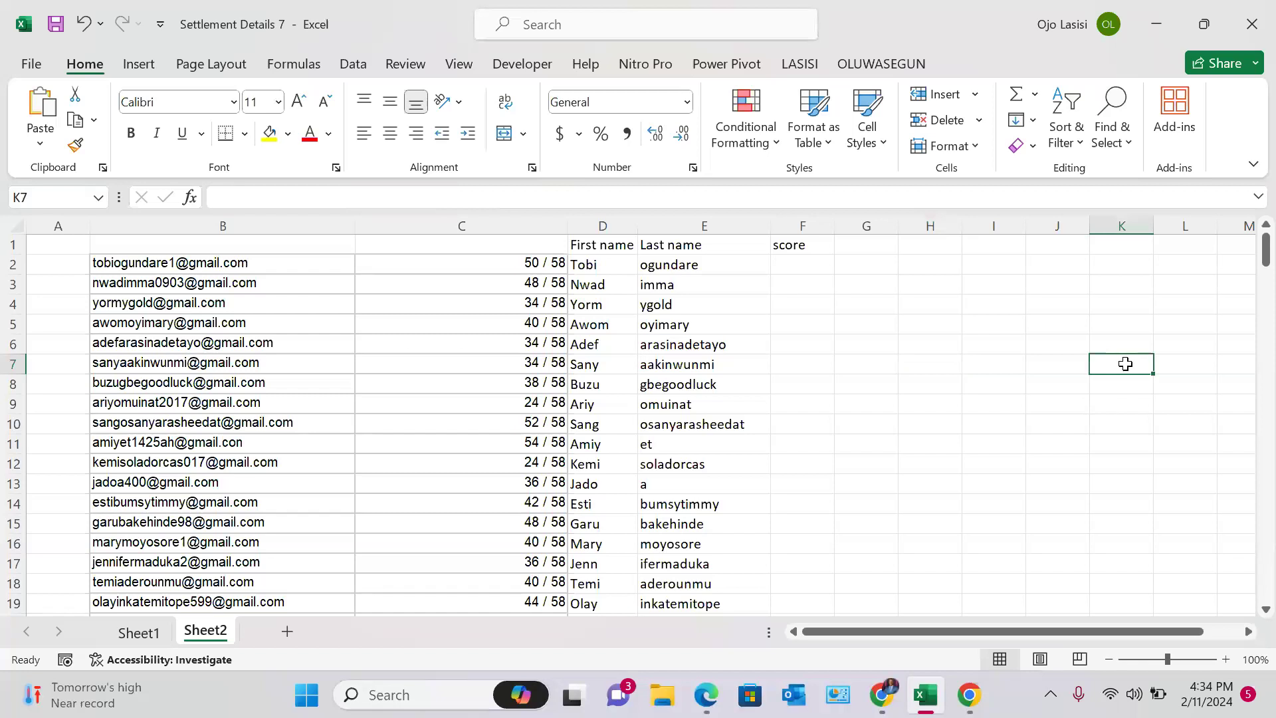
type("58")
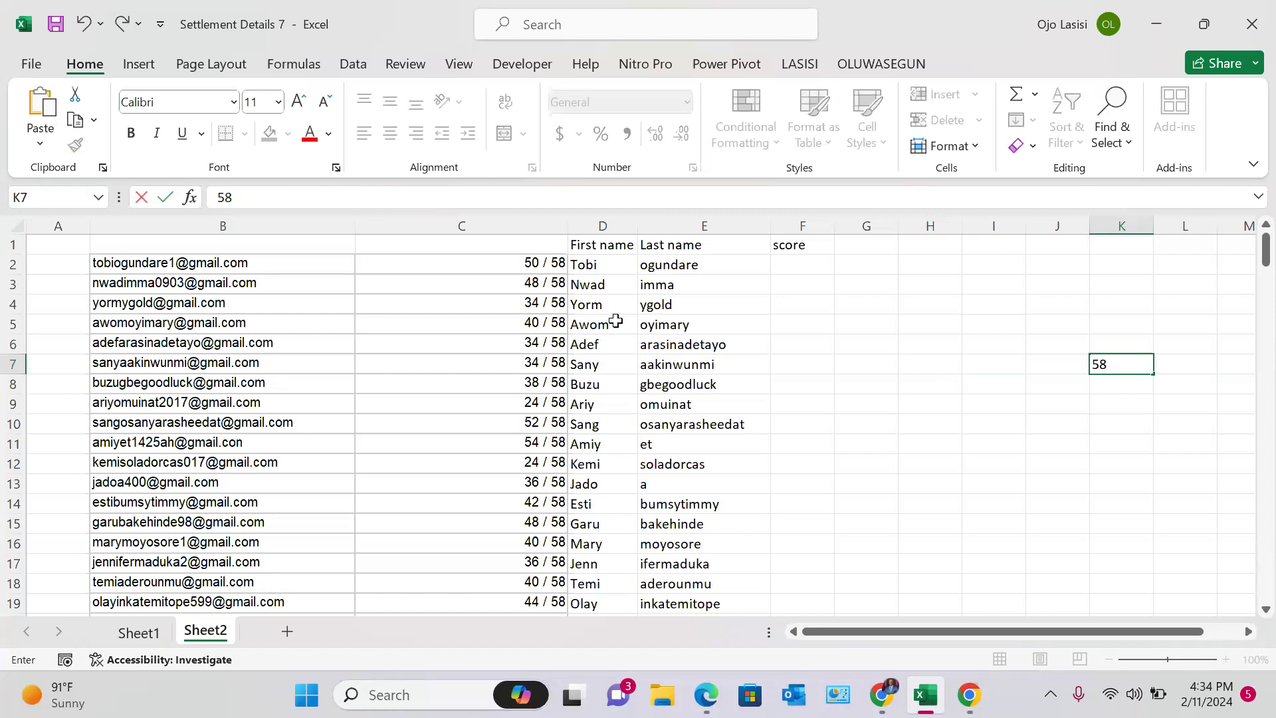
left_click(610, 219)
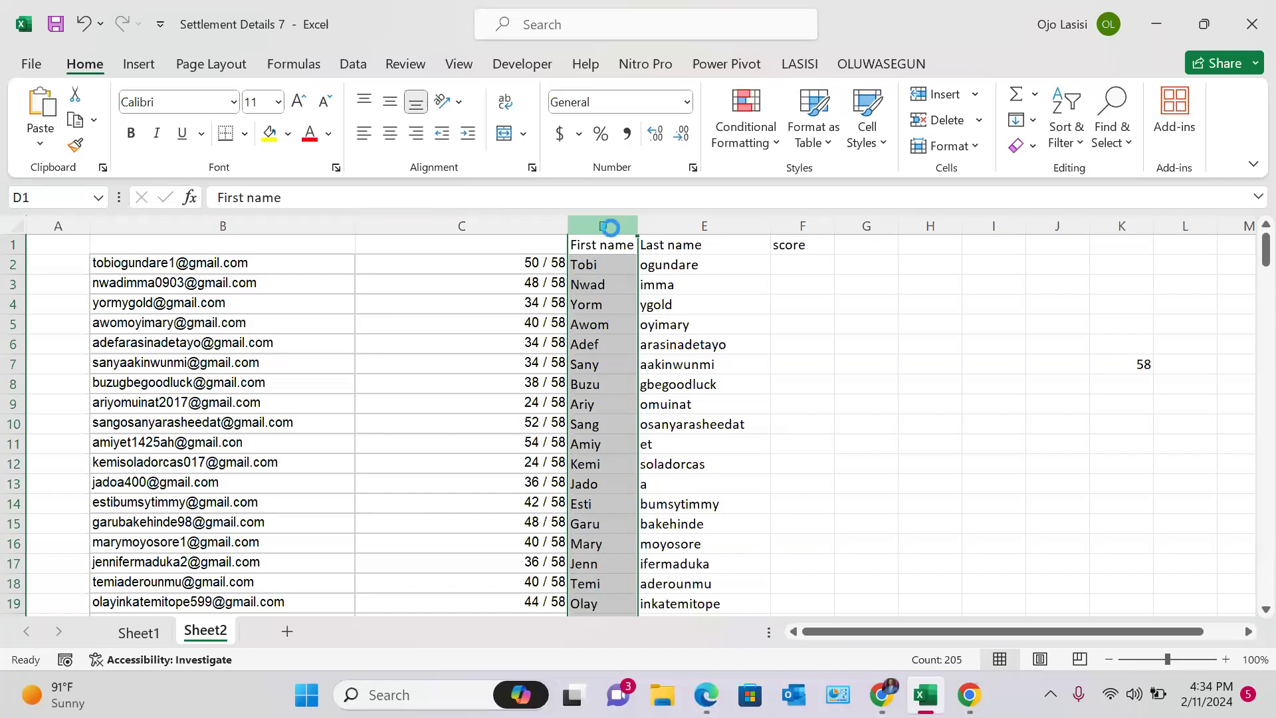
key("ctrl+shift+plus")
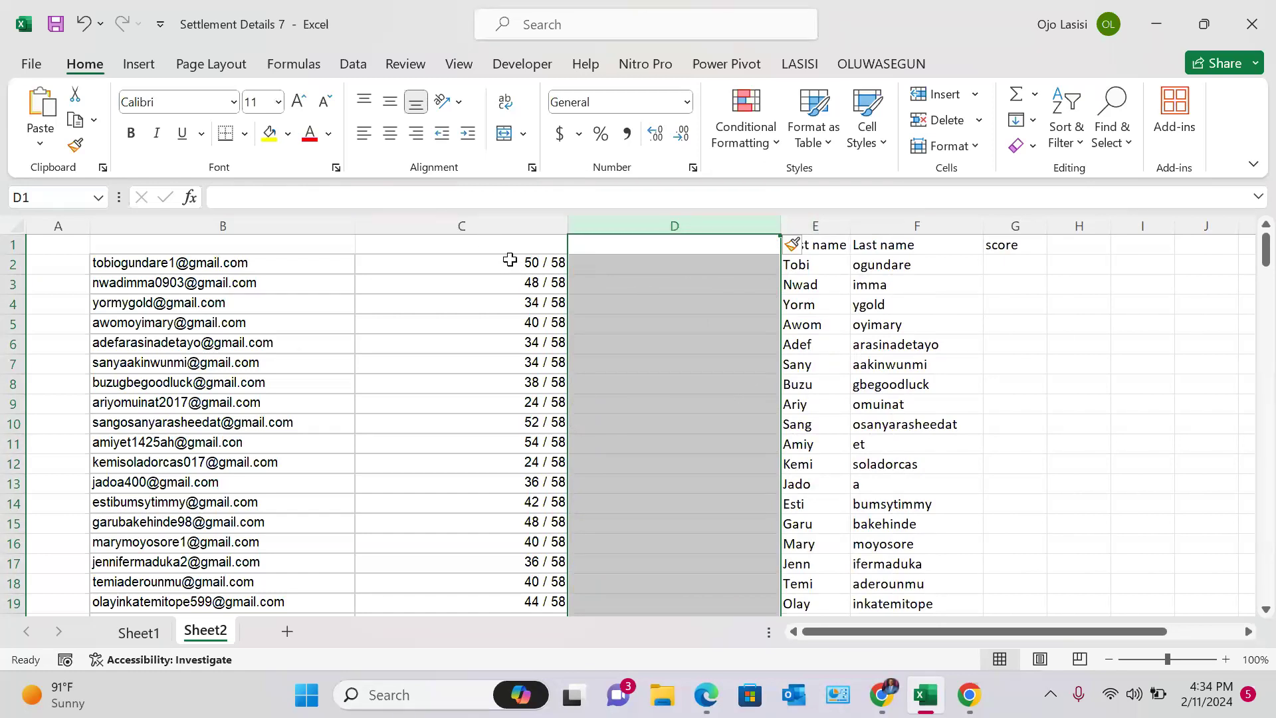
Step: Split the scores in C2:C205 into columns C and D using Text to Columns, Delimited, with / as an additional delimiter and General format
left_click(510, 259)
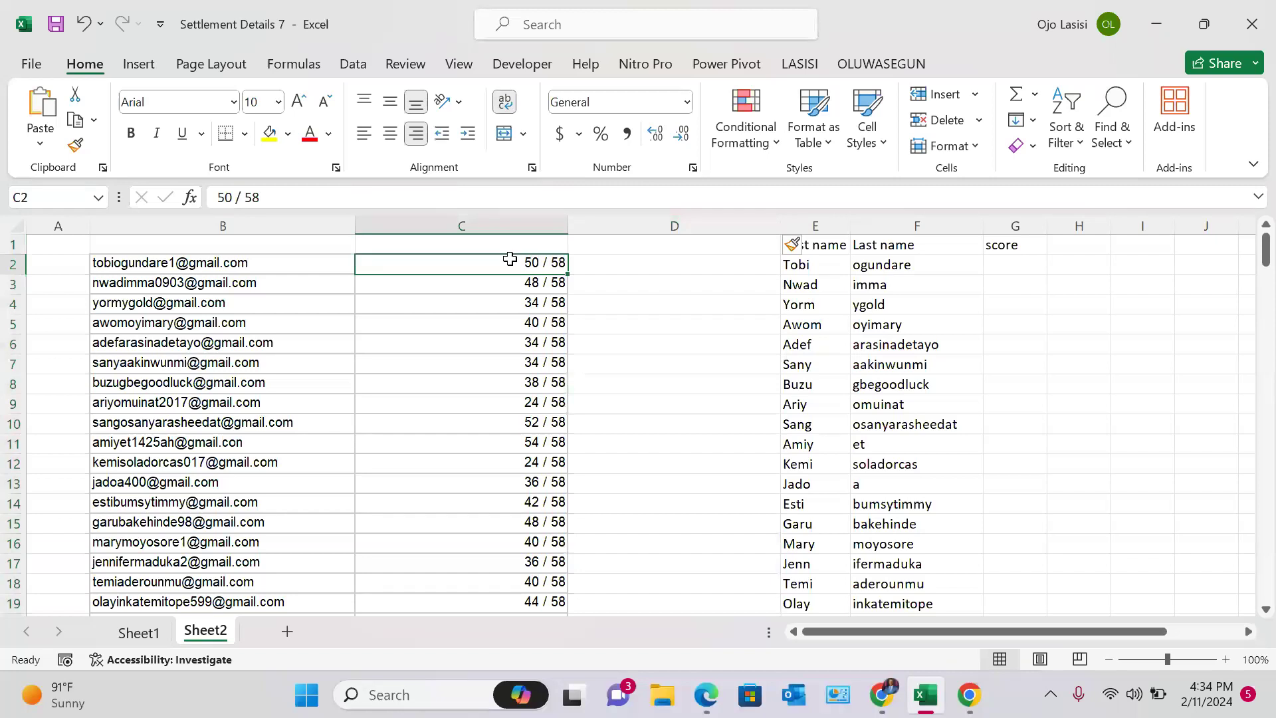
key("ctrl+shift+Down")
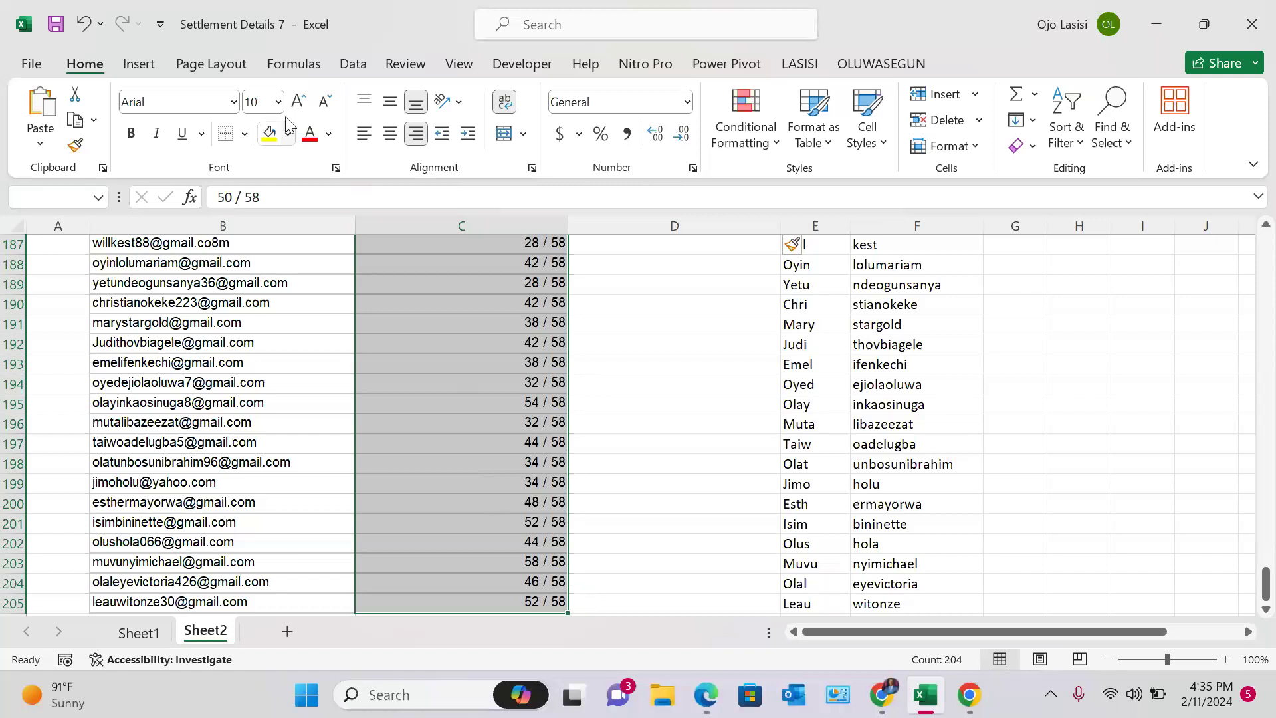
left_click(353, 64)
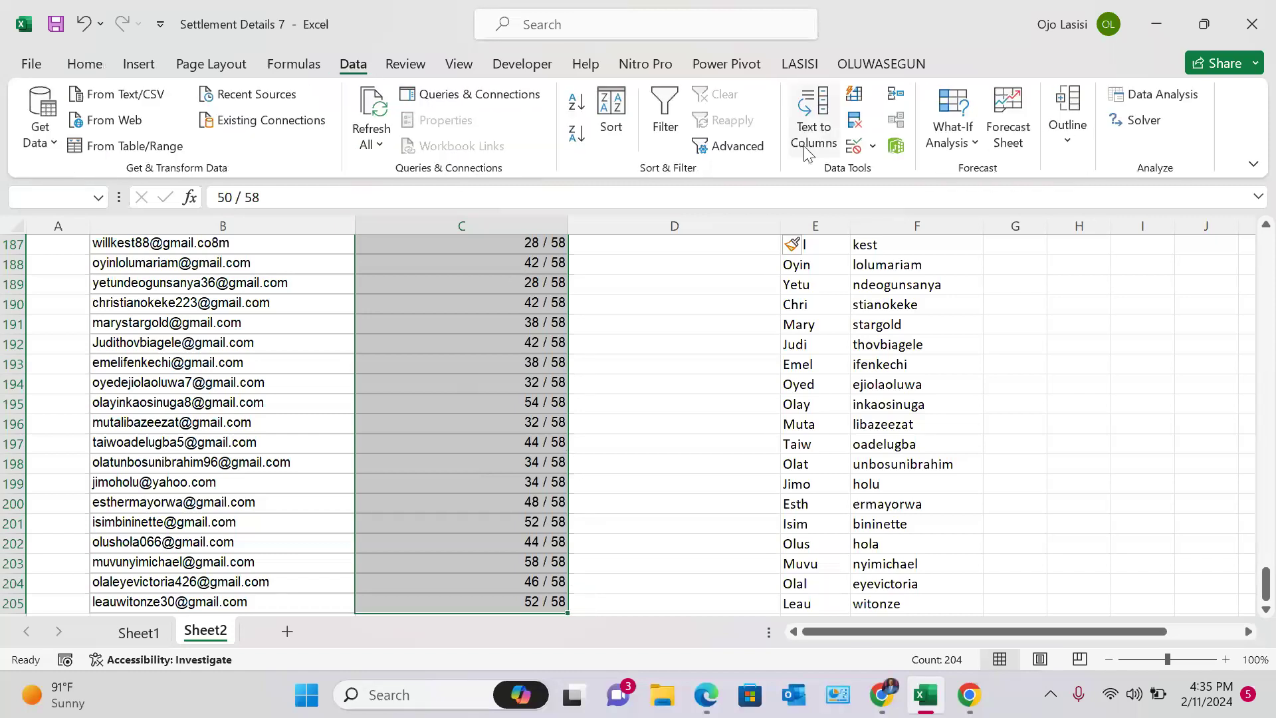
left_click(828, 111)
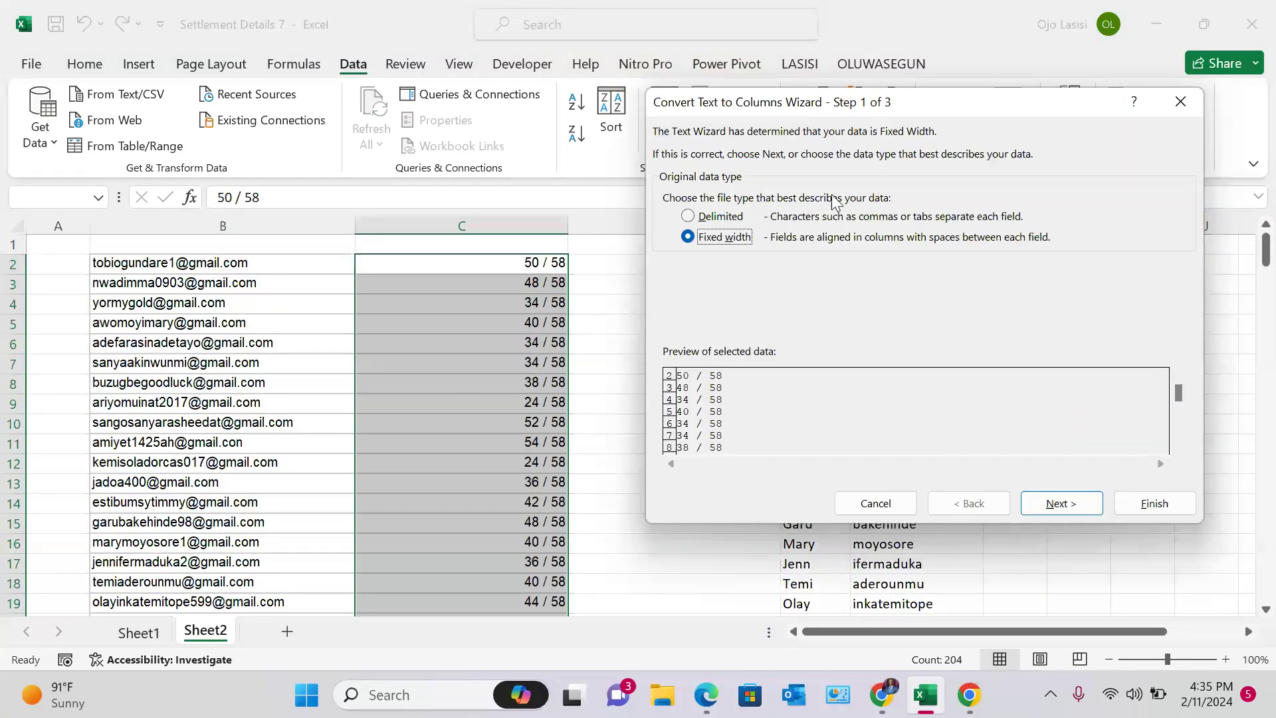
left_click(720, 215)
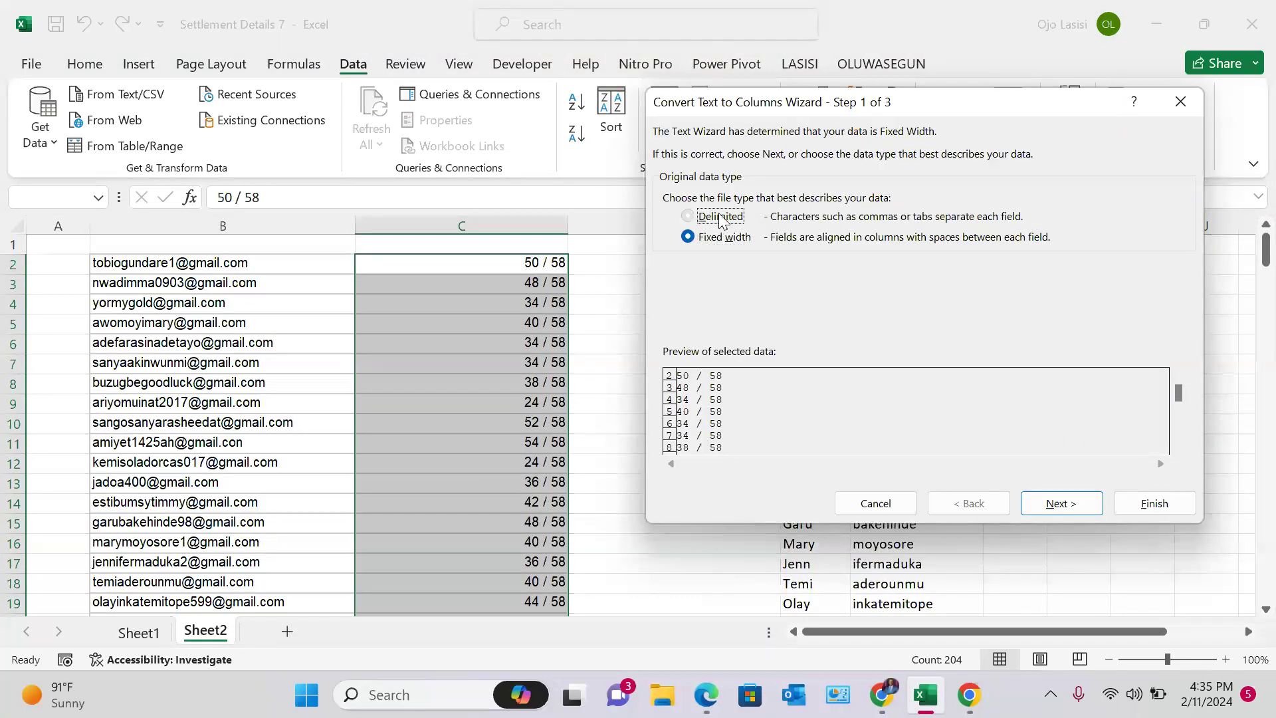
left_click(1059, 503)
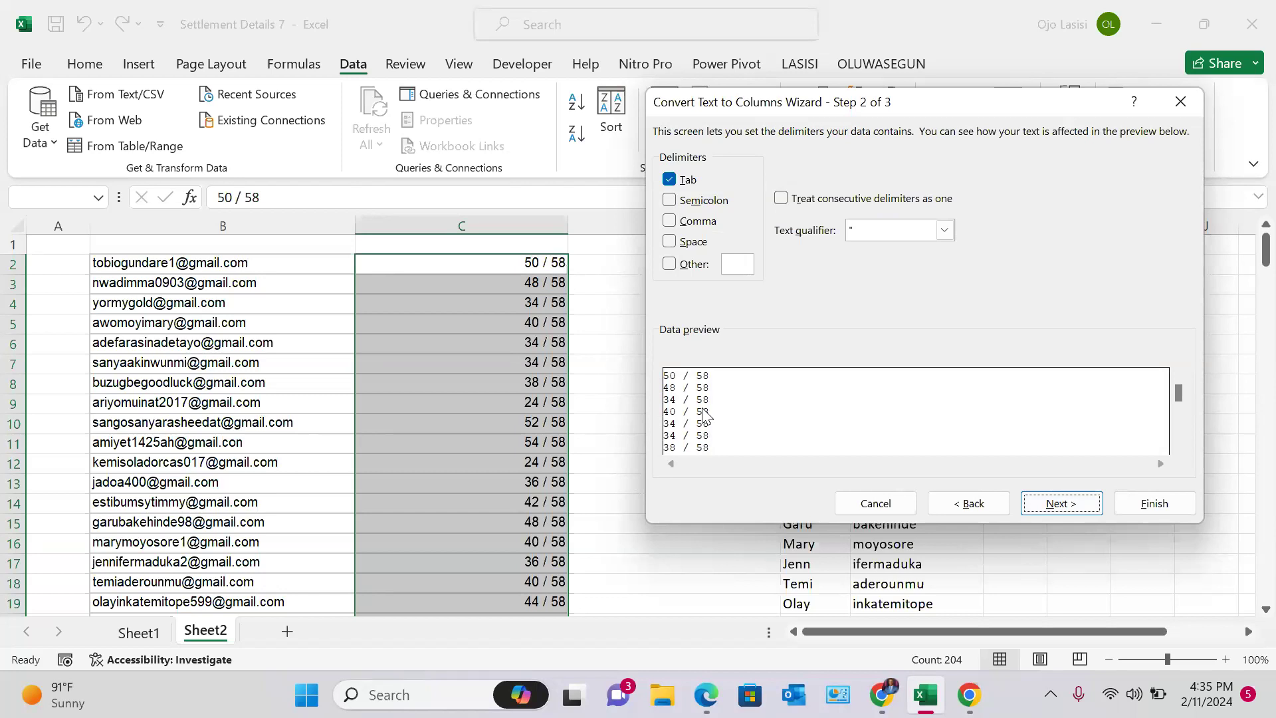
left_click(743, 267)
type("/")
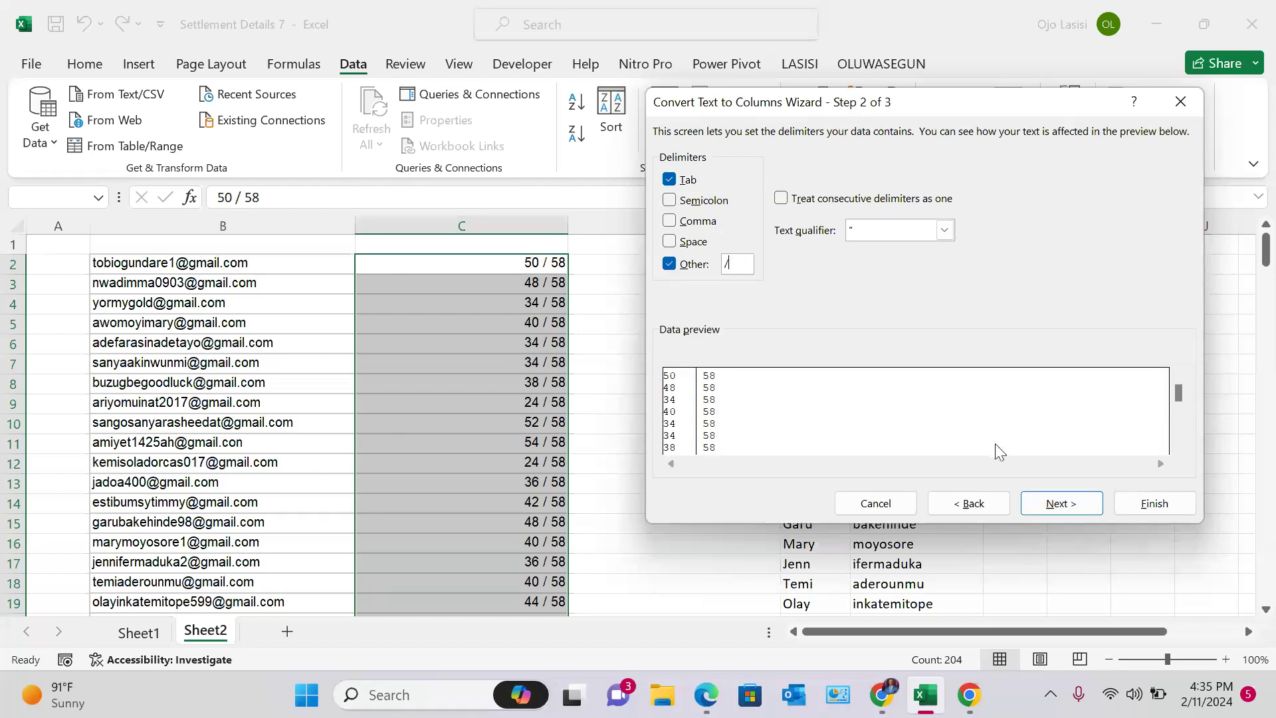
left_click(1077, 500)
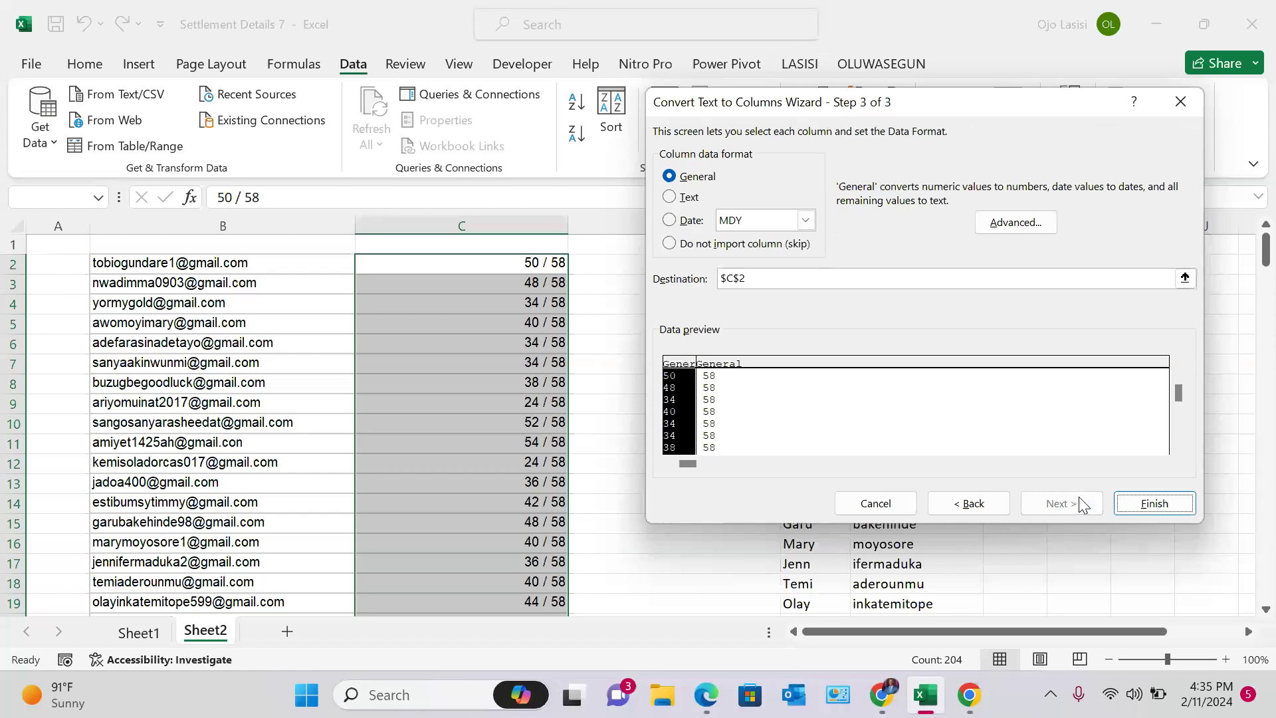
left_click(1148, 505)
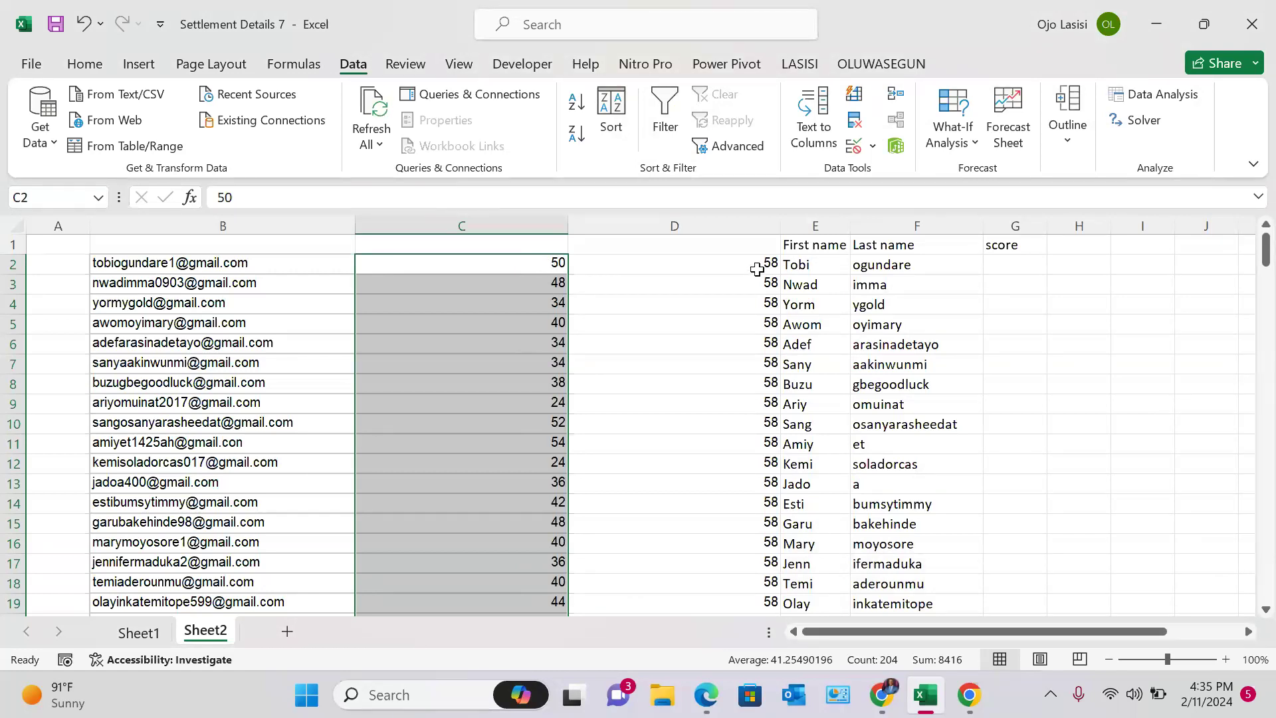
Step: Enter the formula =(C2/D2)*100 in G2, the first cell under the score header
left_click(999, 265)
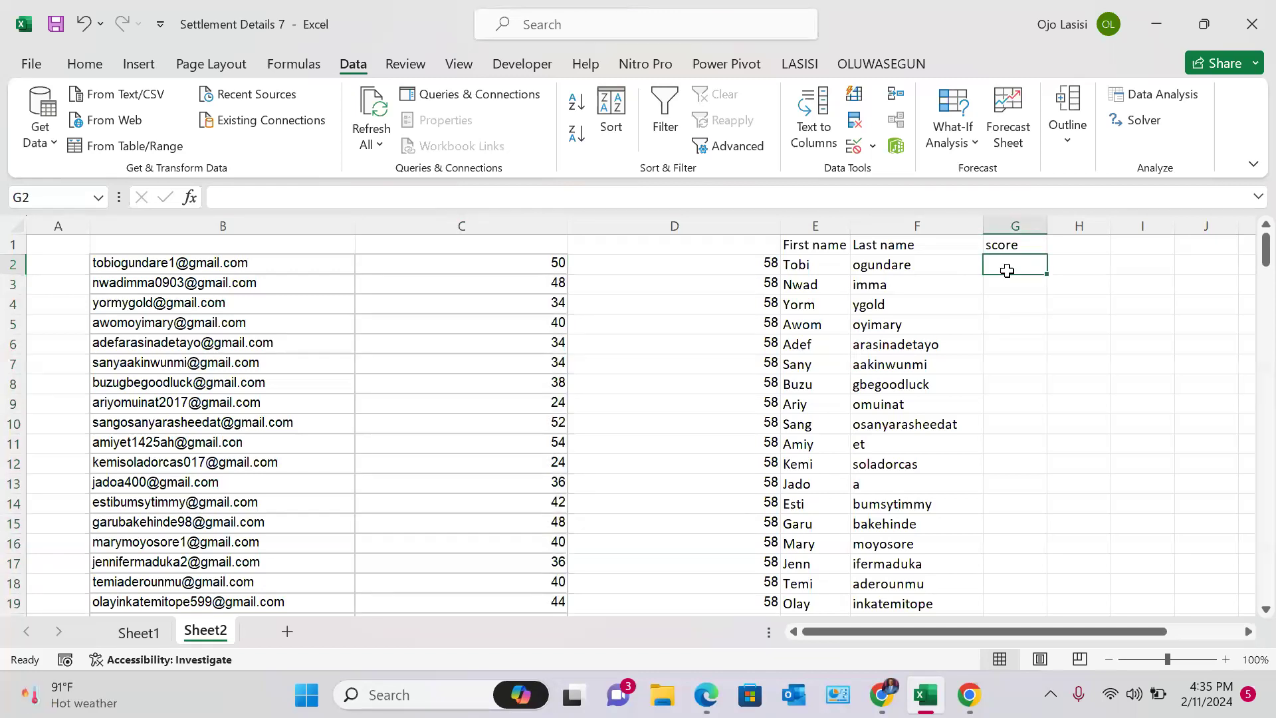
type("=(")
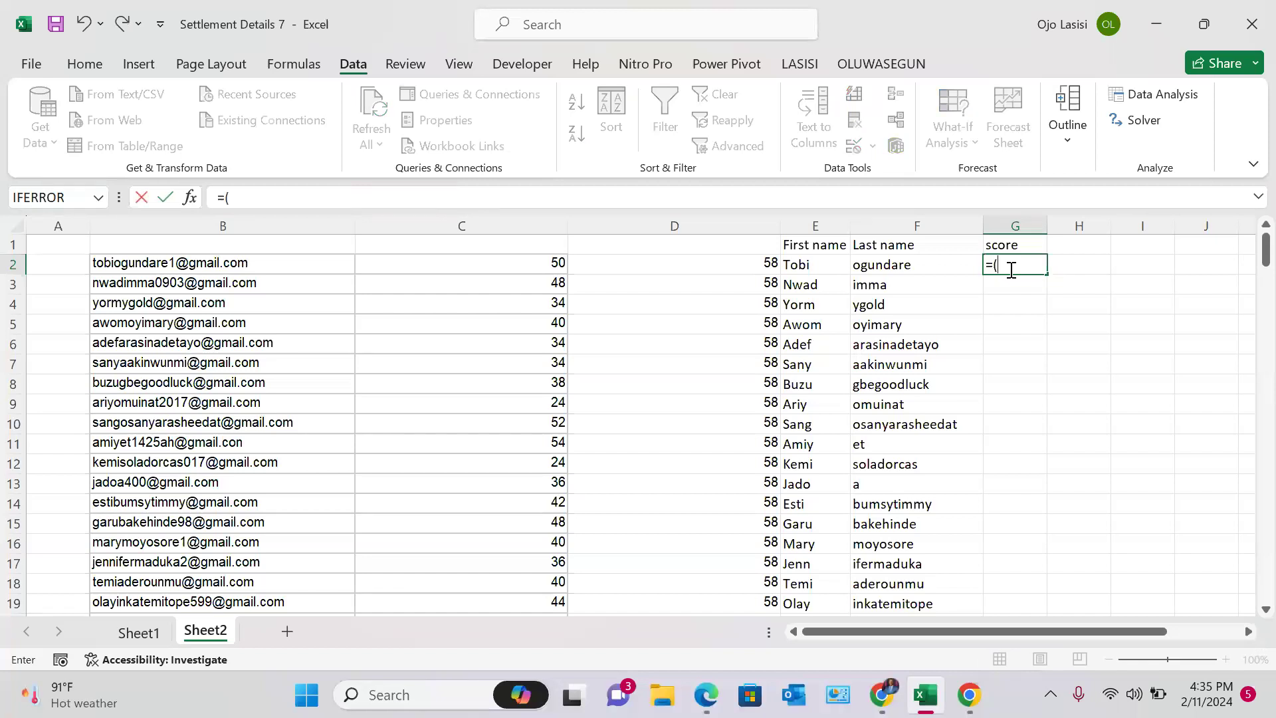
left_click(555, 261)
type("/")
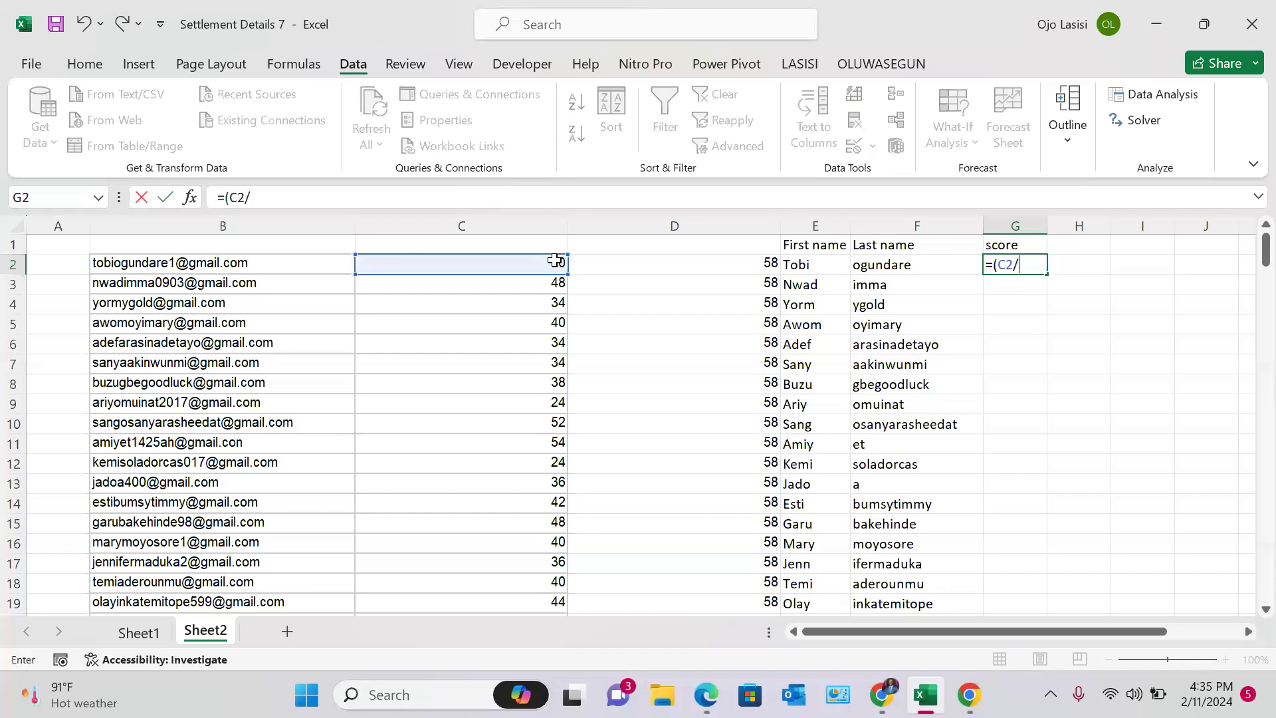
left_click(724, 260)
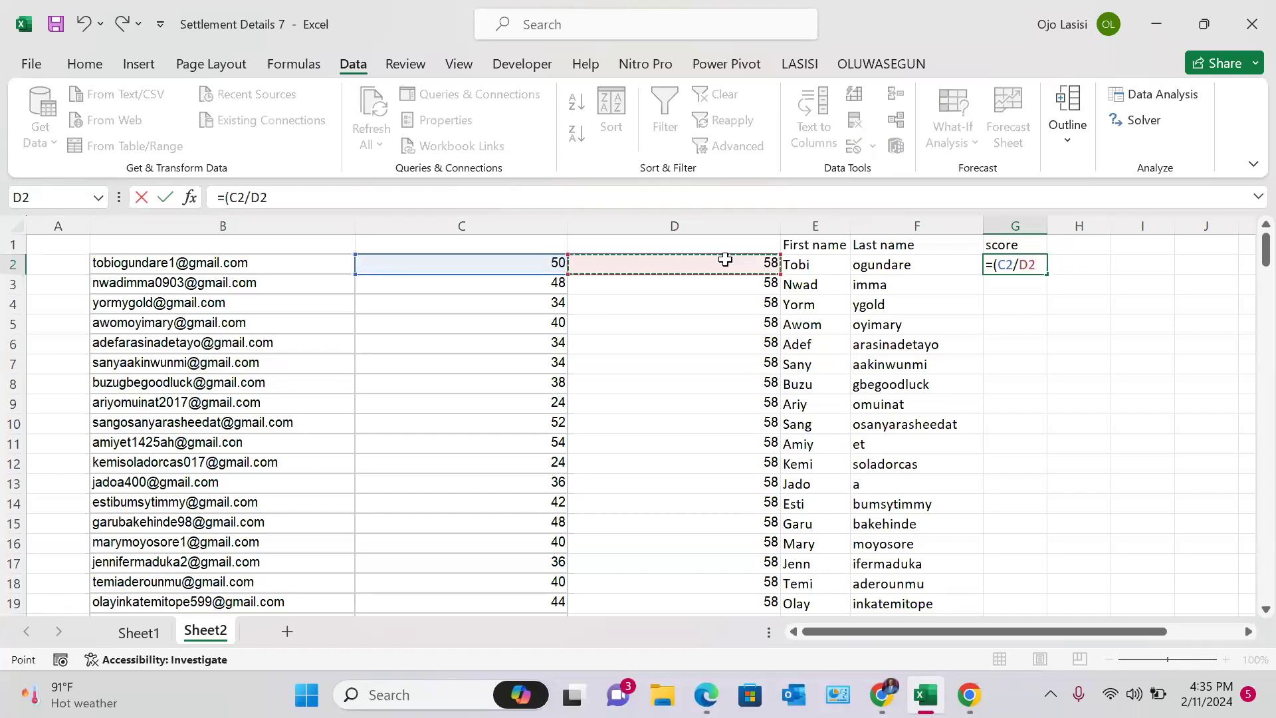
type(")*100")
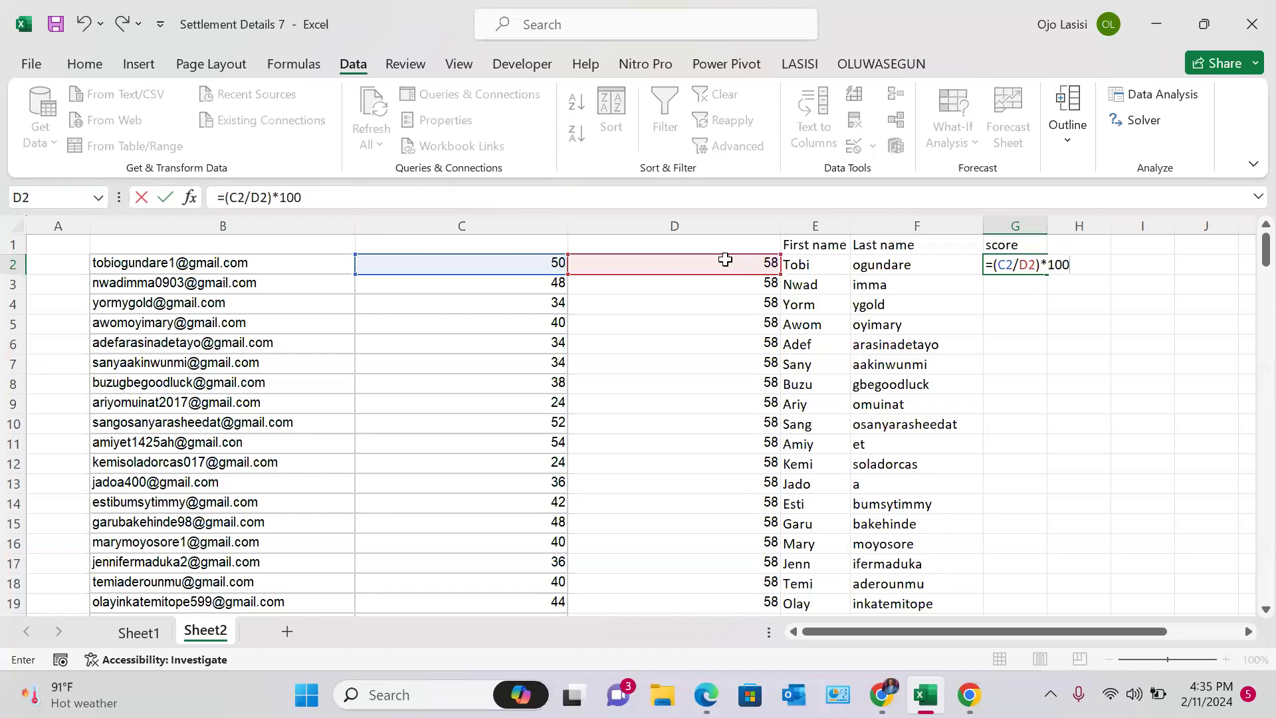
key("Return")
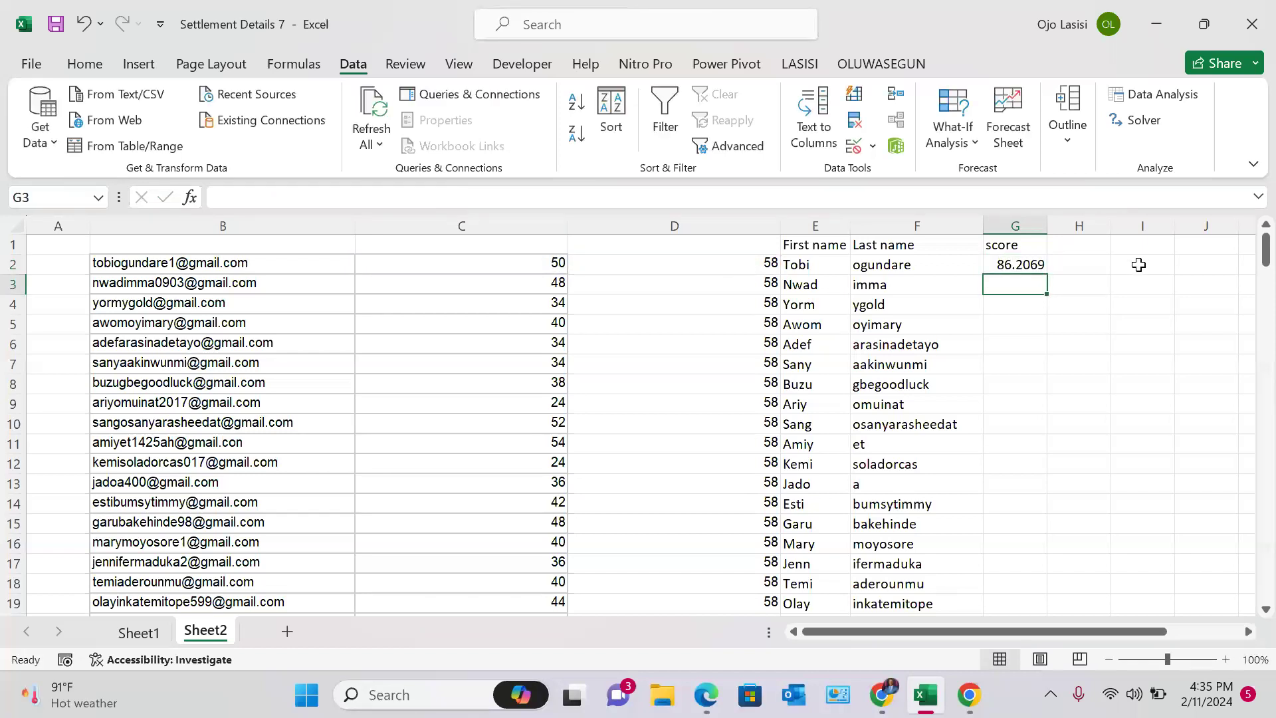
Step: Fill the score formula from G2 down through G205
left_click(1005, 264)
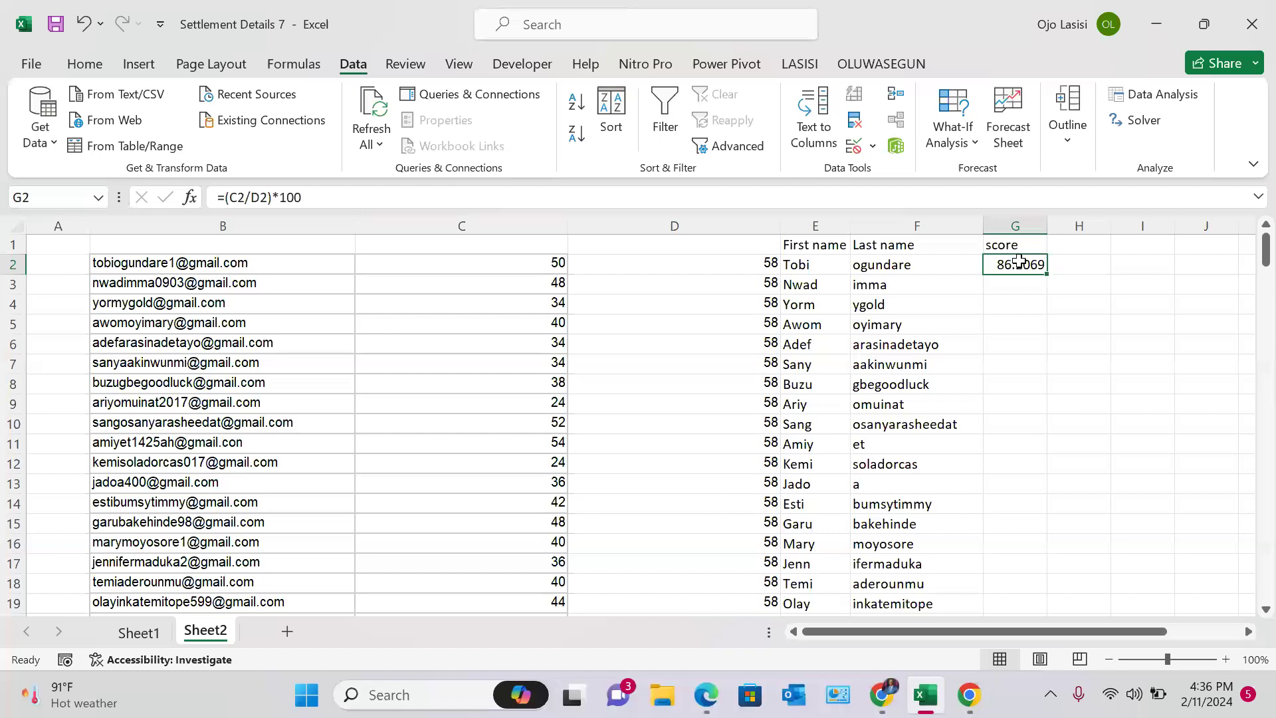
key("ctrl+shift+Down")
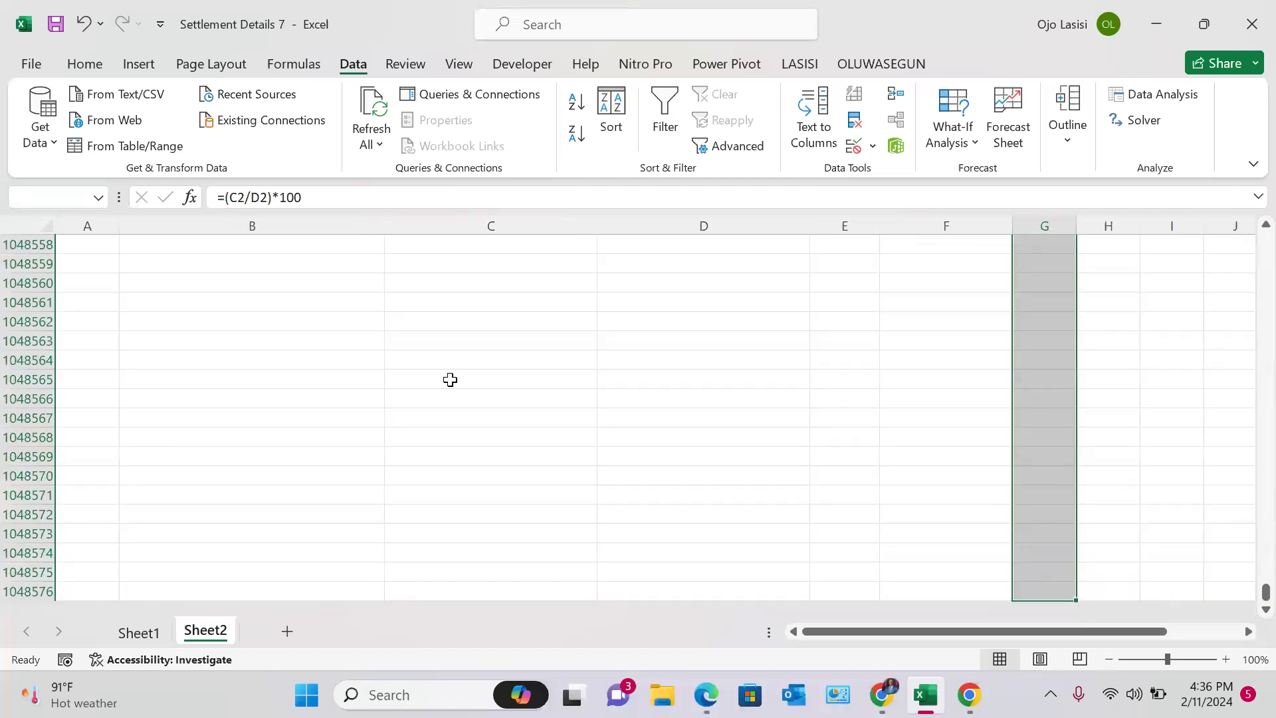
left_click_drag(1264, 590, 1265, 241)
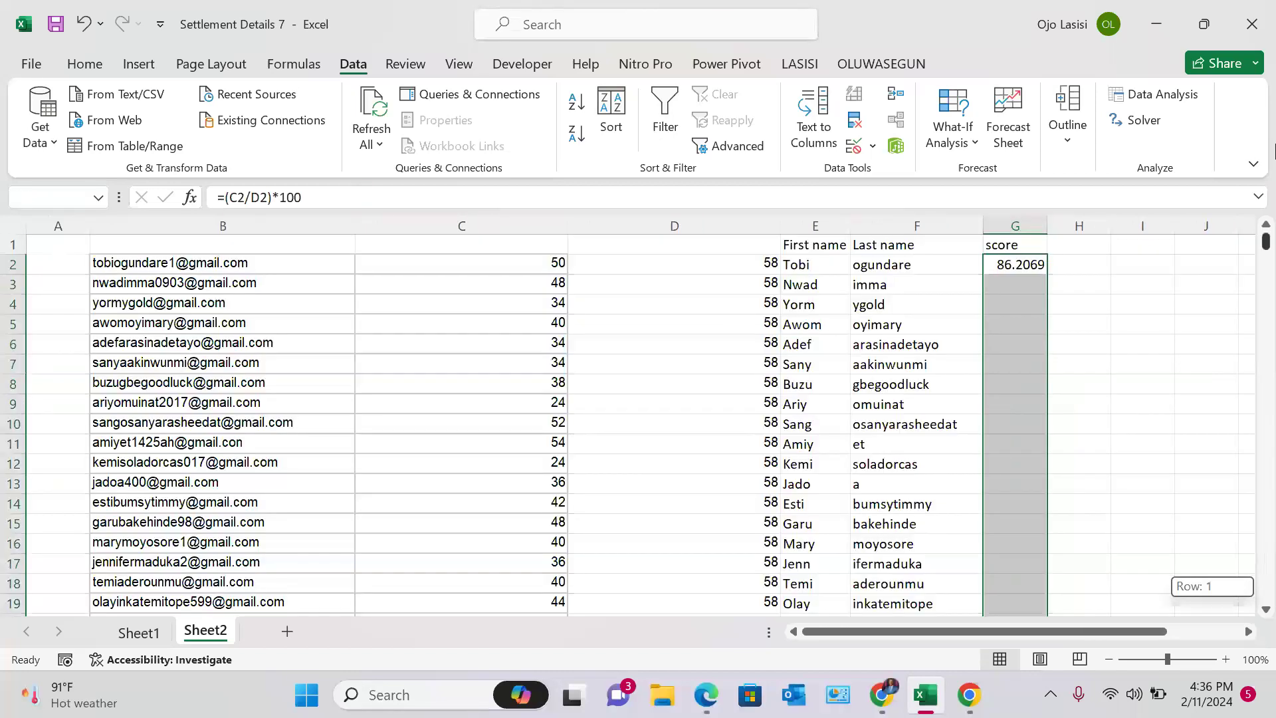
left_click(1139, 245)
left_click(1015, 265)
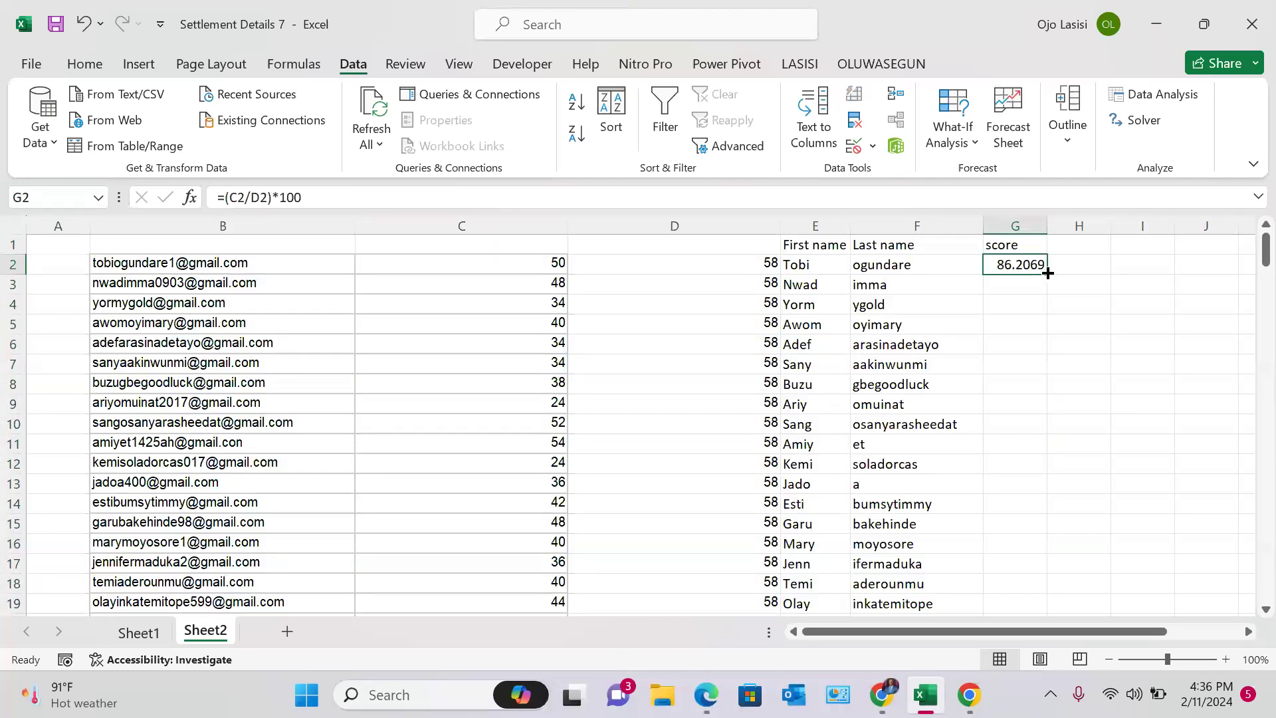
double_click(1047, 273)
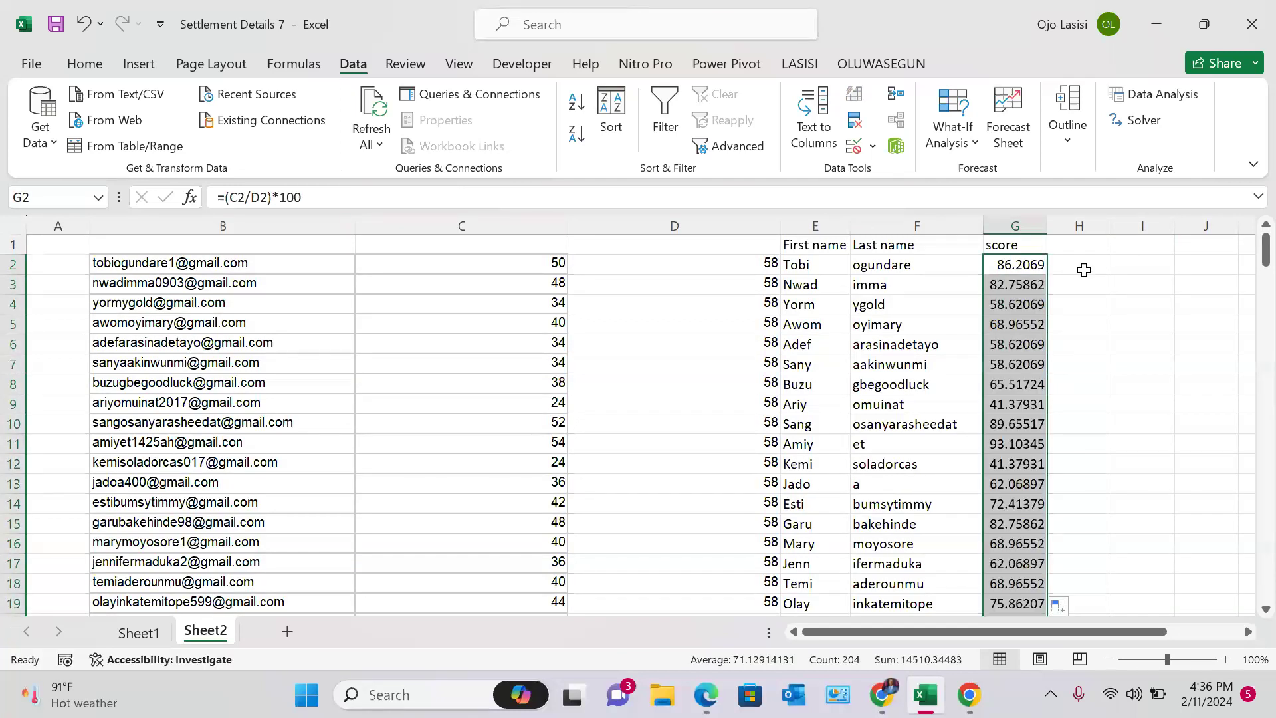
left_click(1141, 321)
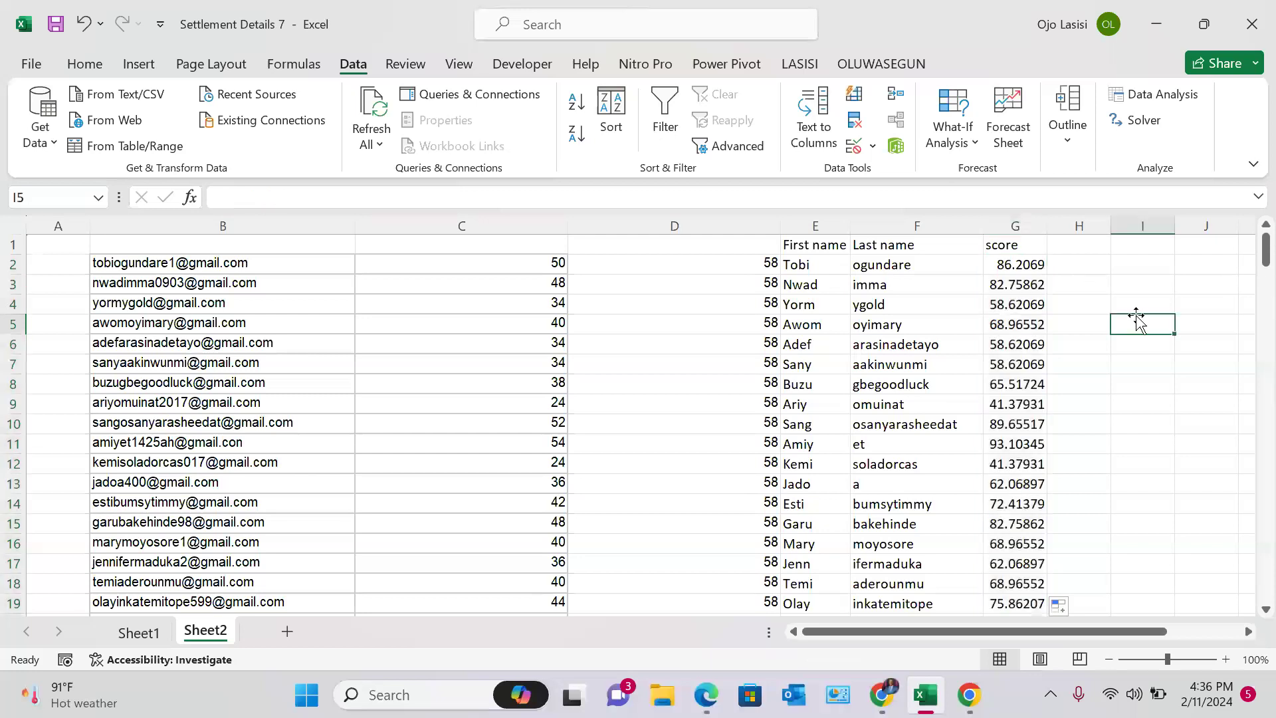
Step: Reduce the decimal display of the scores in G2:G205 to whole numbers
left_click(1022, 265)
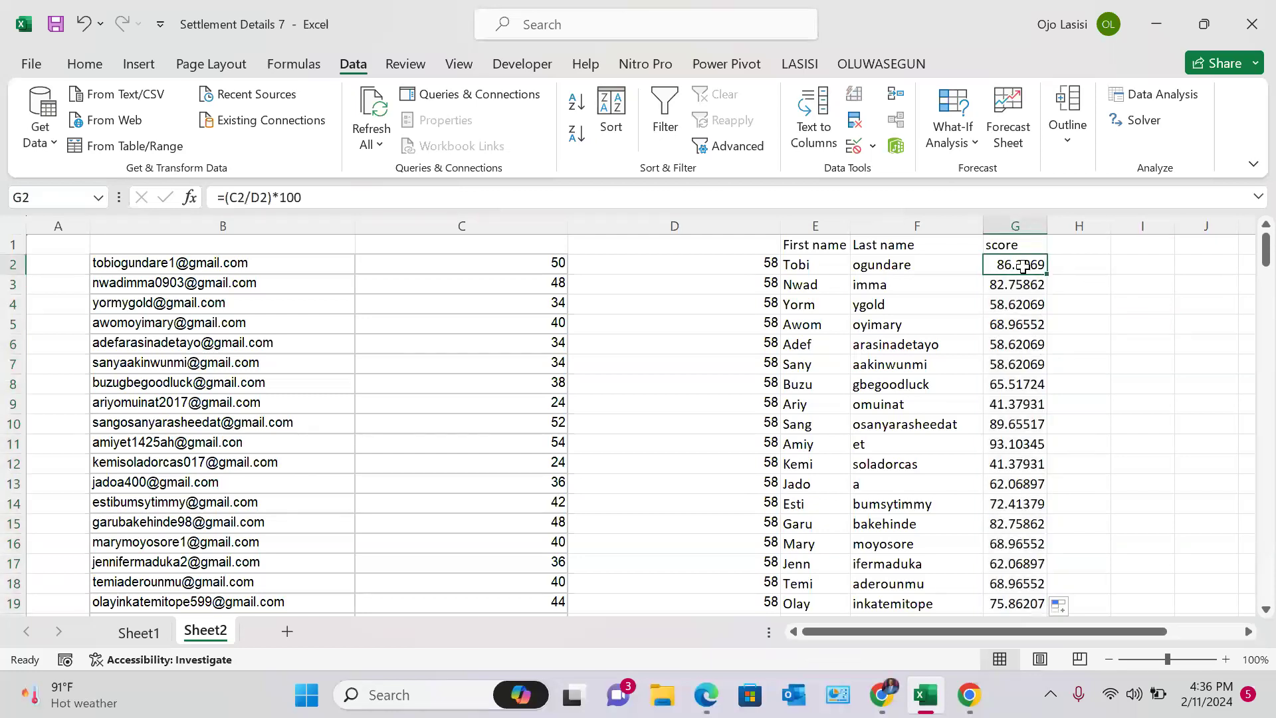
key("ctrl+shift+Down")
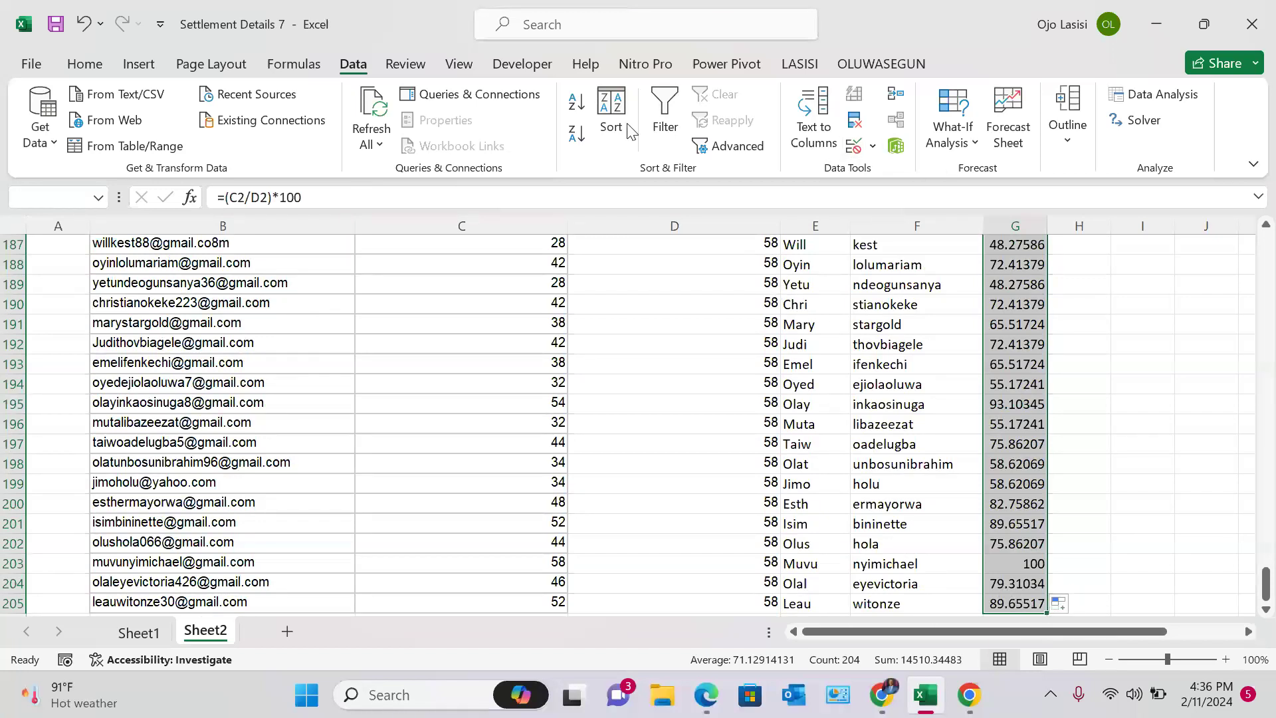
left_click(95, 66)
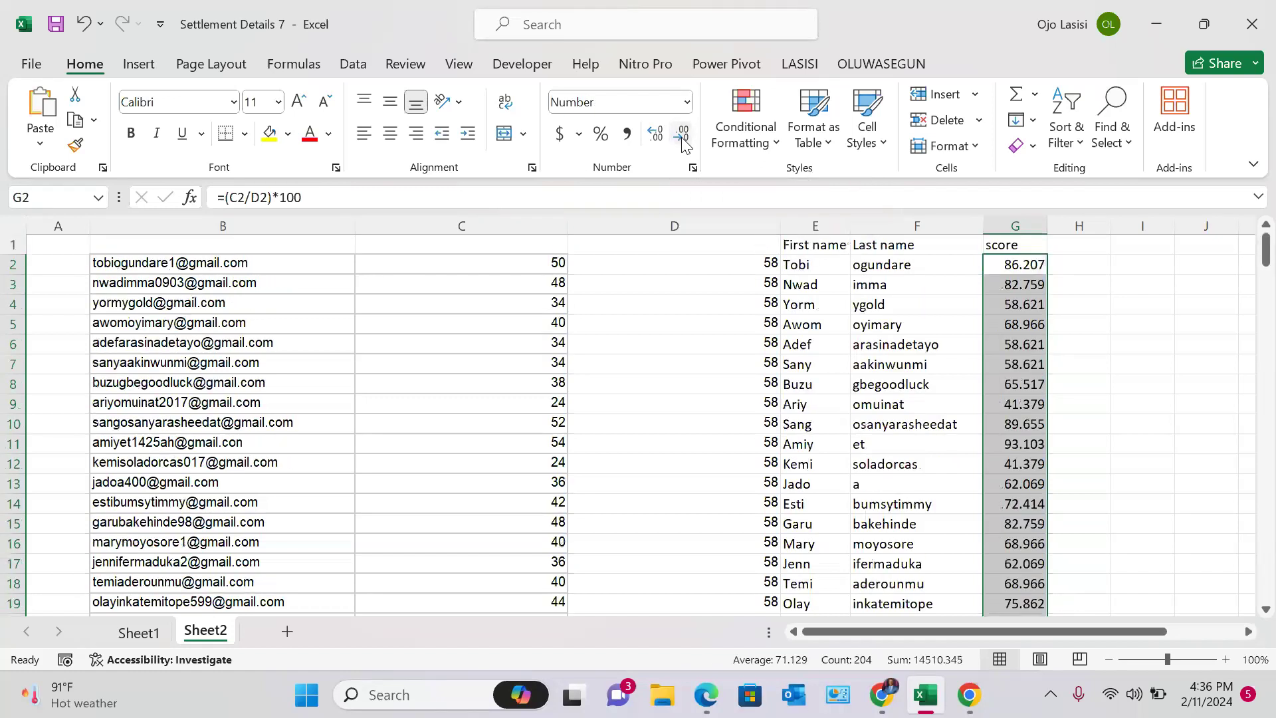
left_click(683, 137)
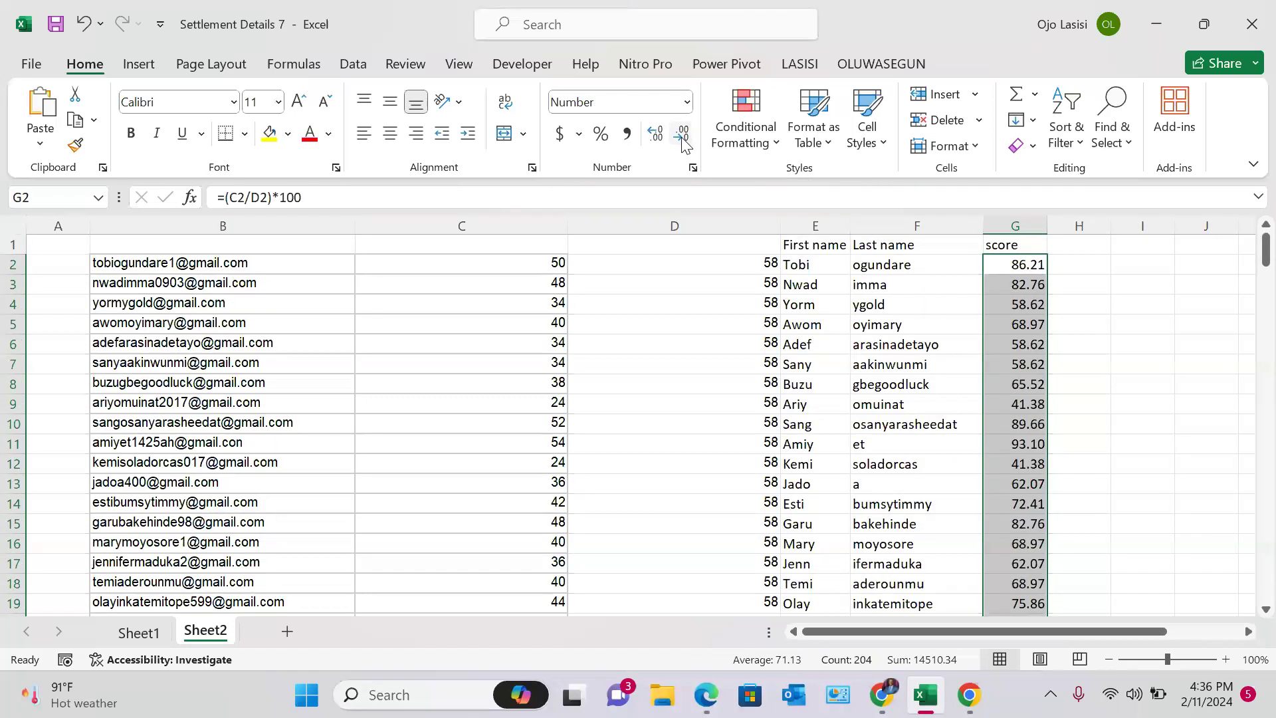
left_click(683, 136)
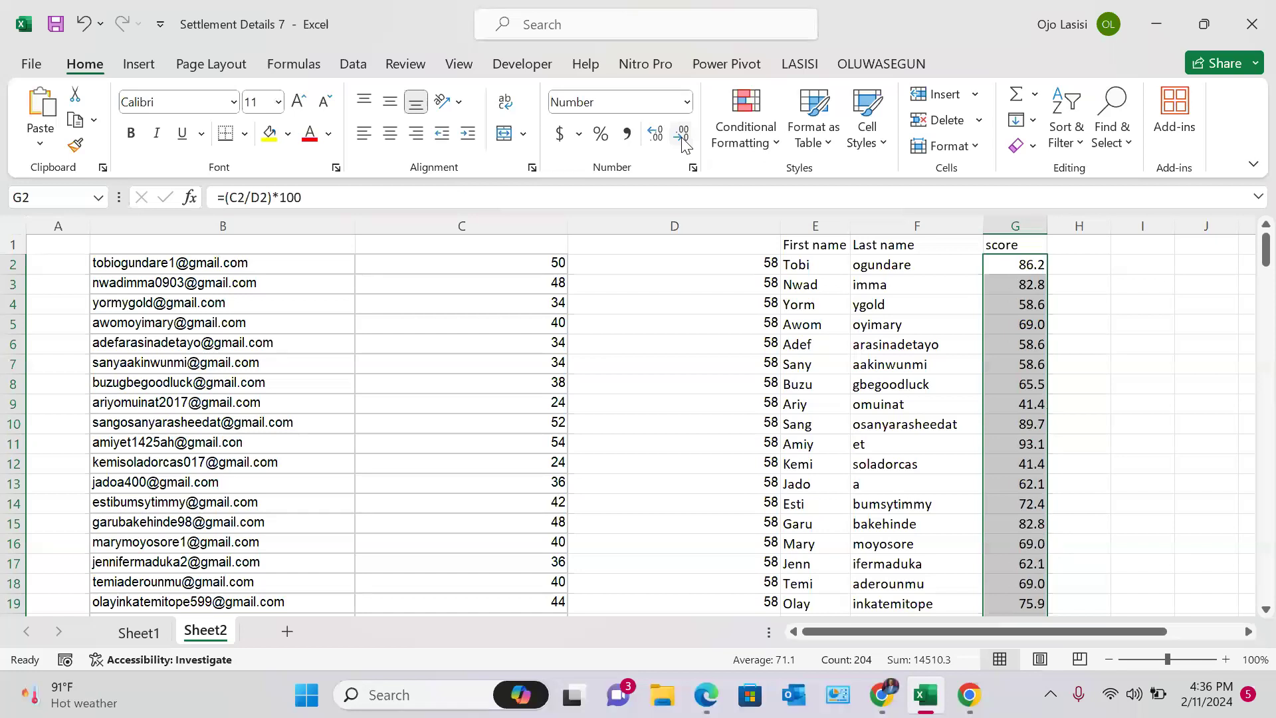
left_click(683, 137)
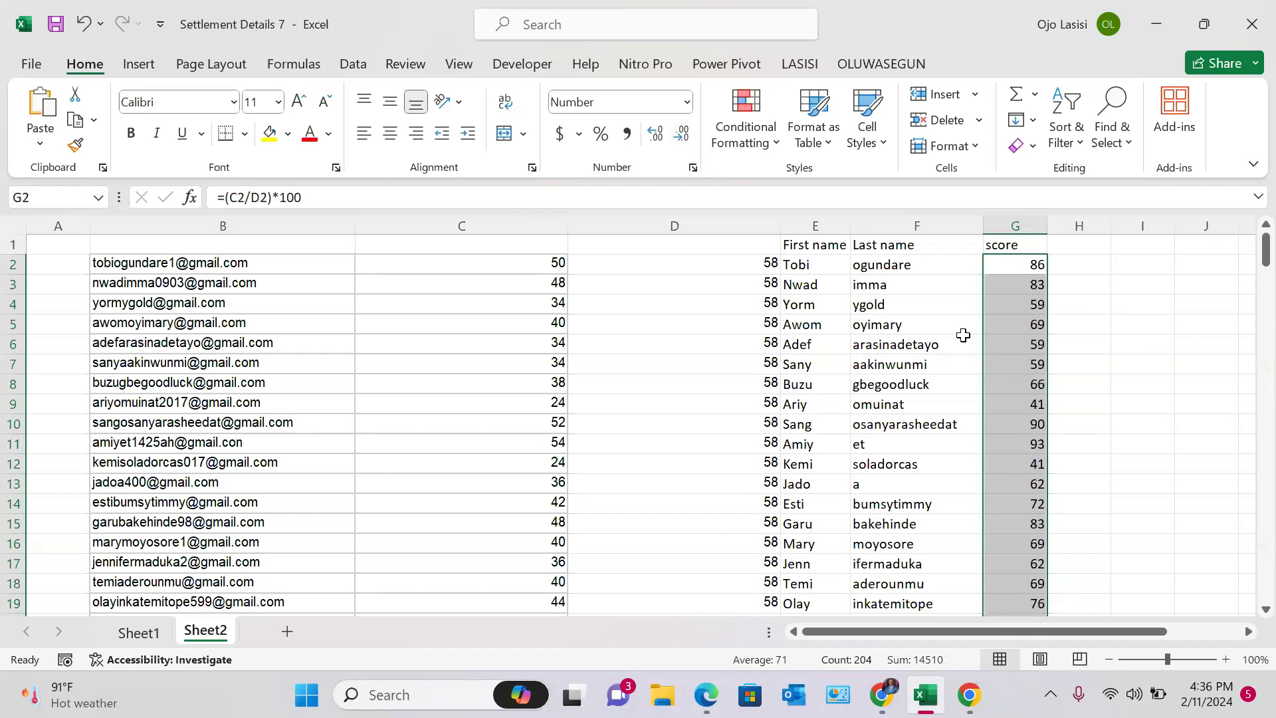
Step: Replace the score formulas in G2:G205 with their values by copying and pasting them in place with Paste Special
left_click(1038, 285)
left_click(1028, 265)
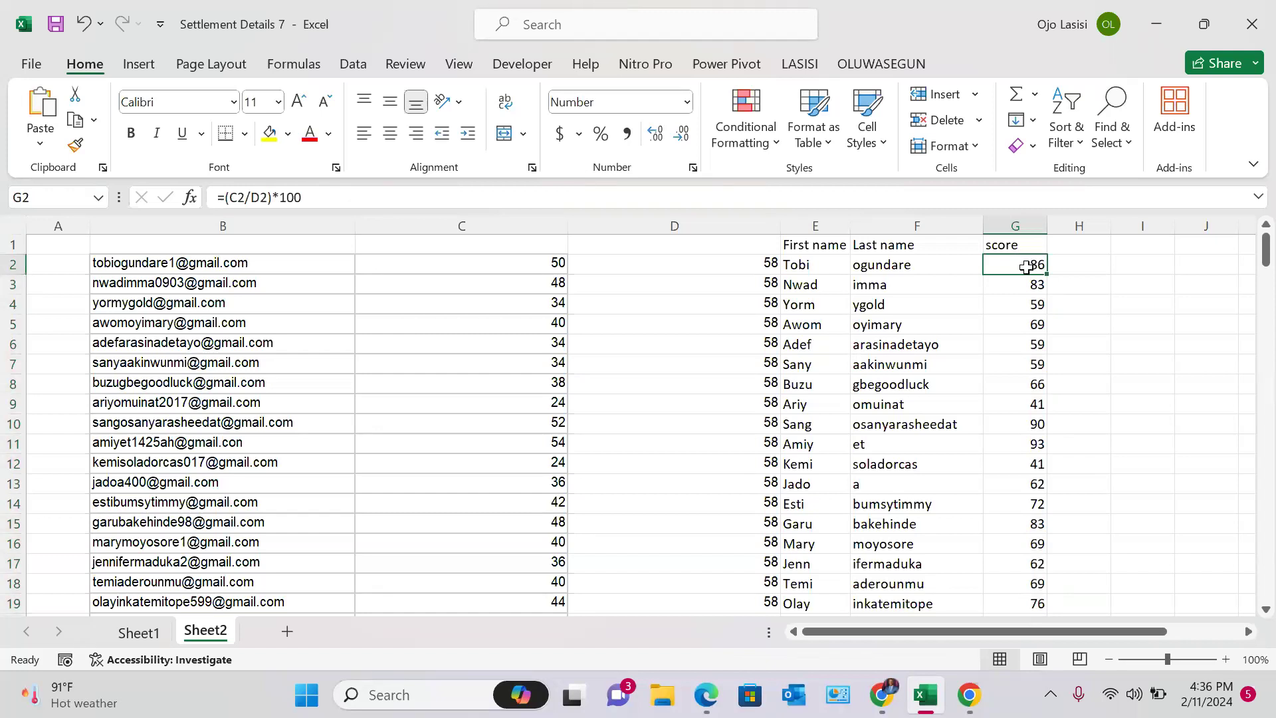
key("ctrl+shift+Down")
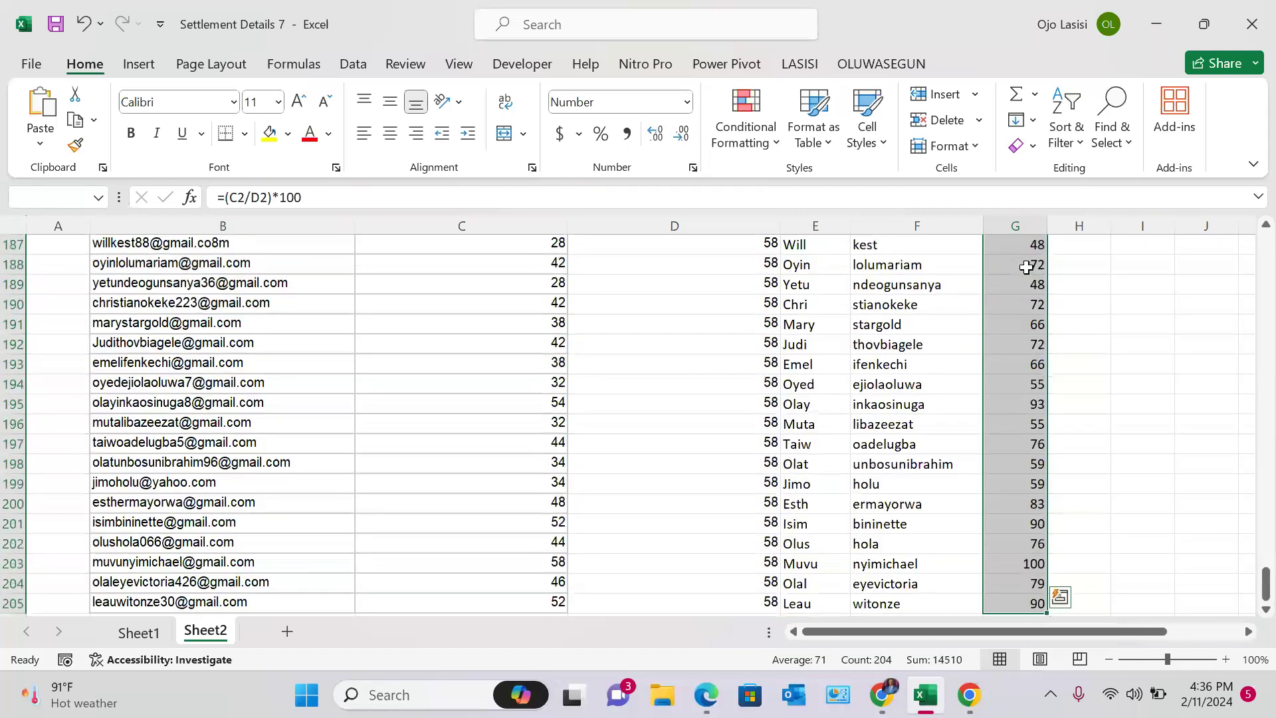
key("ctrl+c")
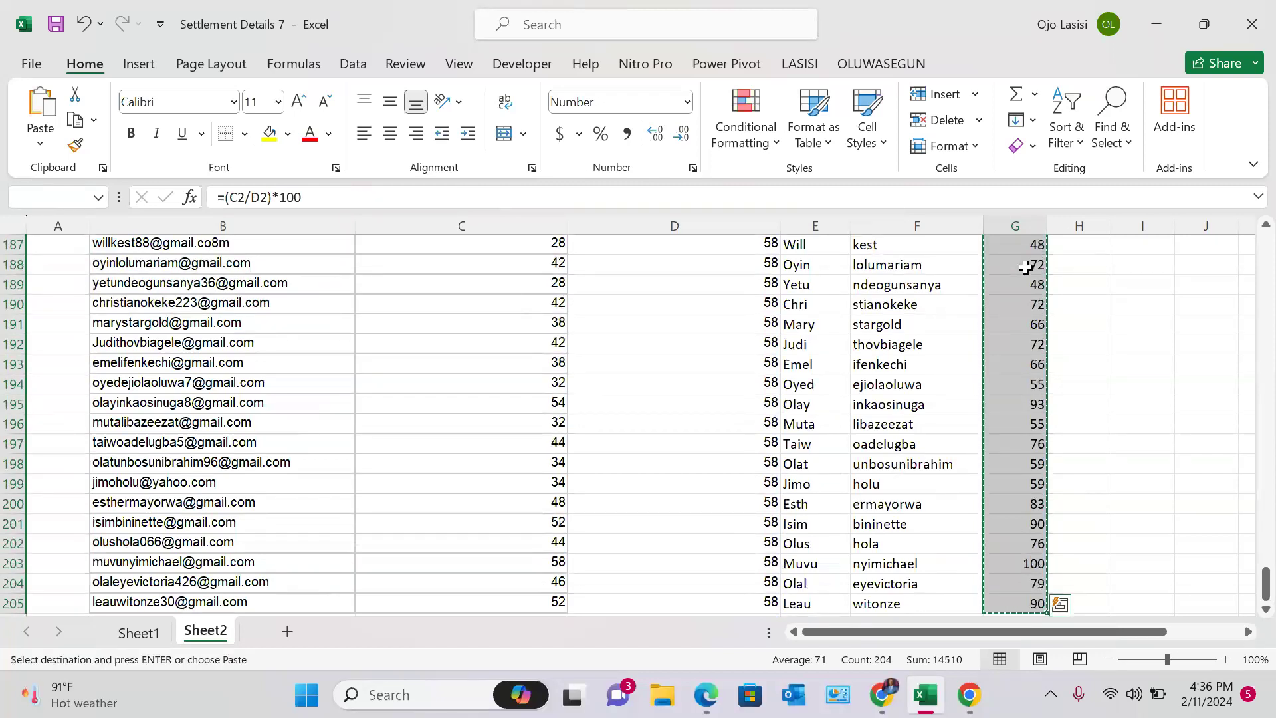
key("alt+e")
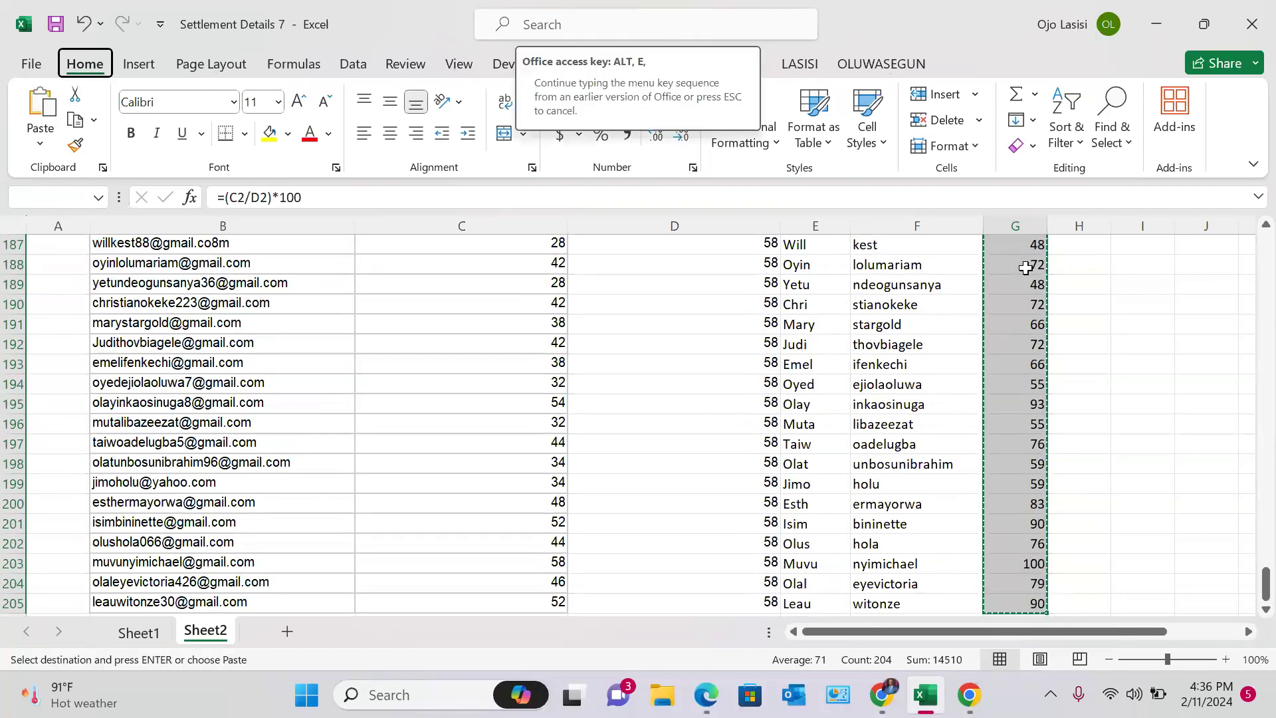
key("s")
left_click(745, 280)
left_click(1010, 488)
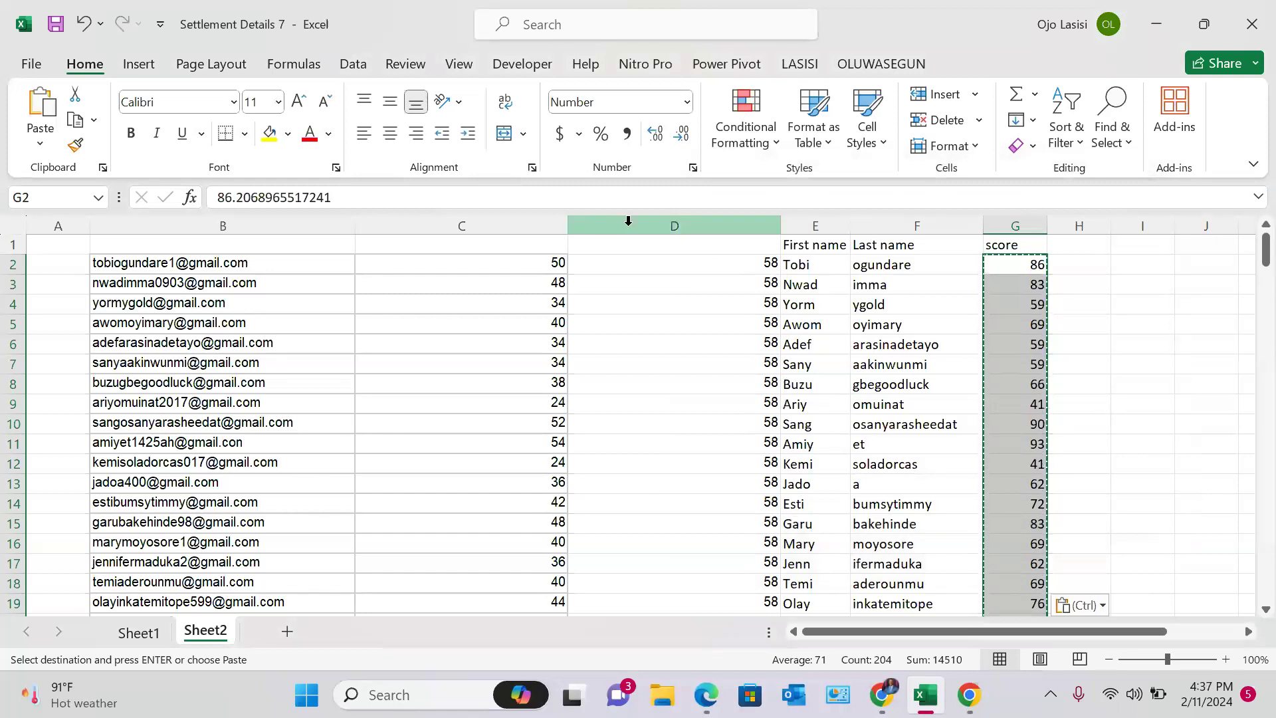
Step: Delete the two split-mark columns D and C and the email column B, leaving the names and scores
left_click(628, 220)
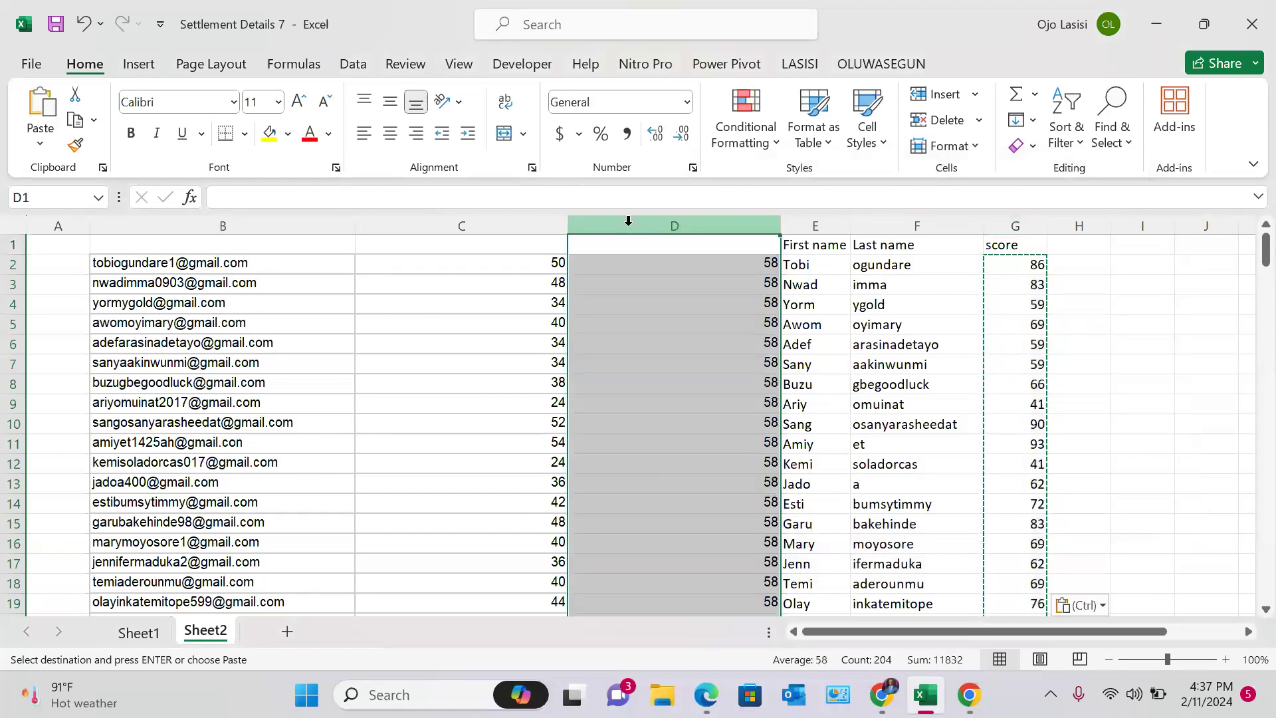
key("Escape")
key("ctrl+minus")
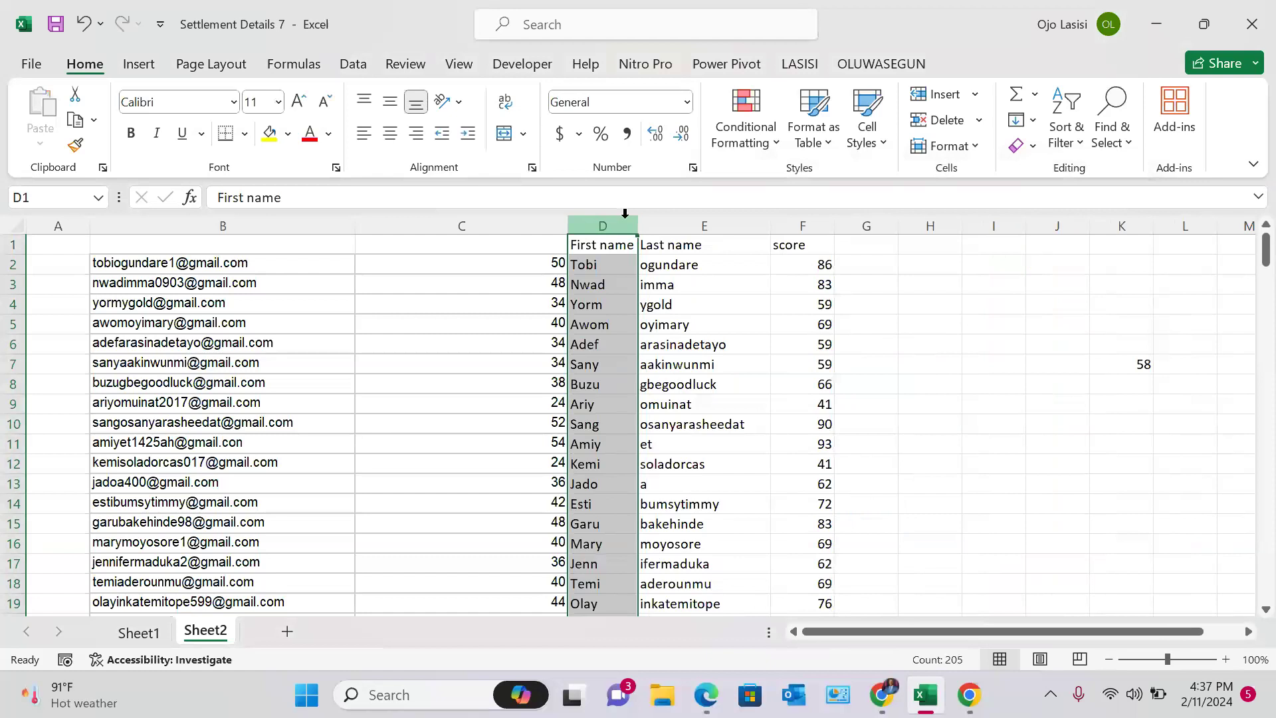
left_click(544, 224)
key("ctrl+minus")
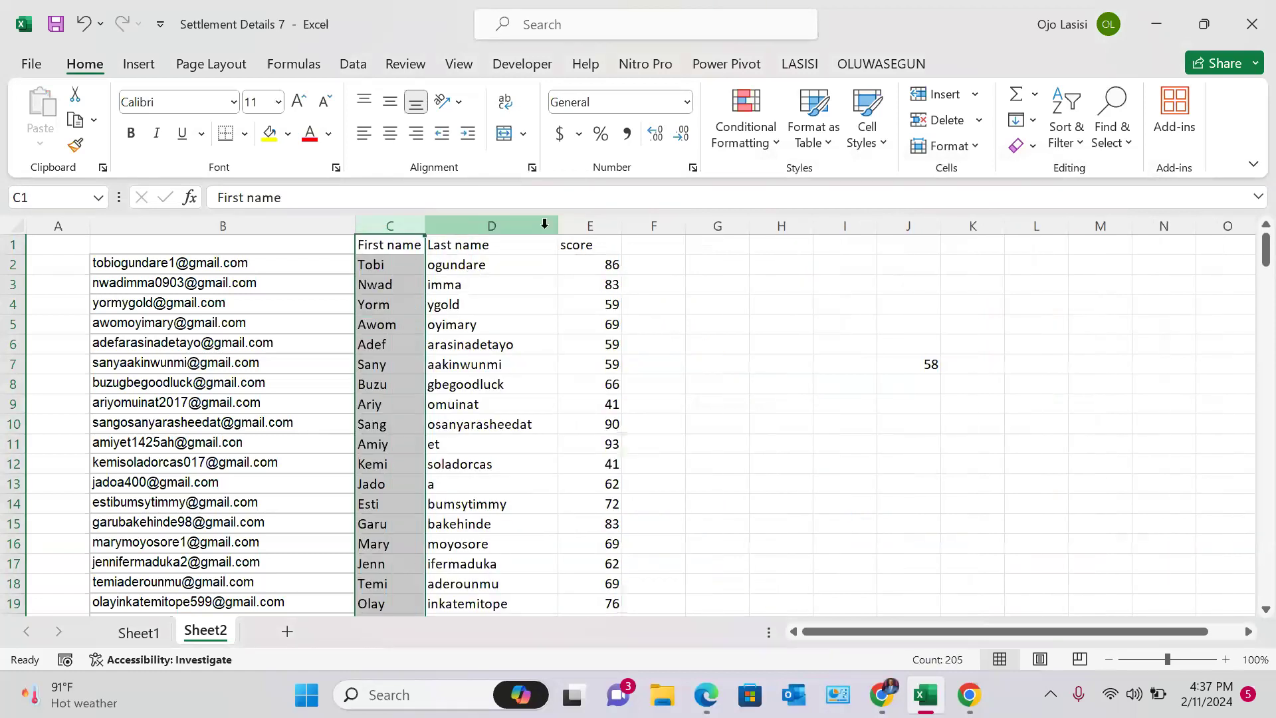
left_click(319, 219)
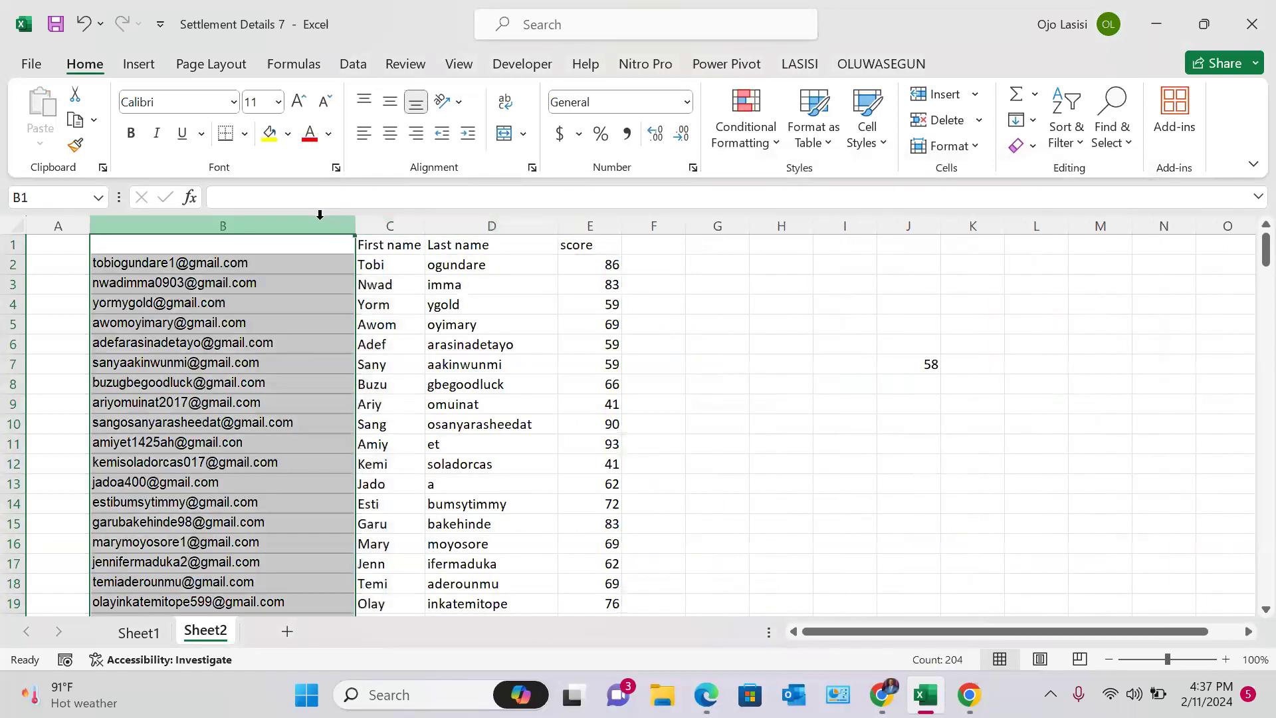
key("ctrl+minus")
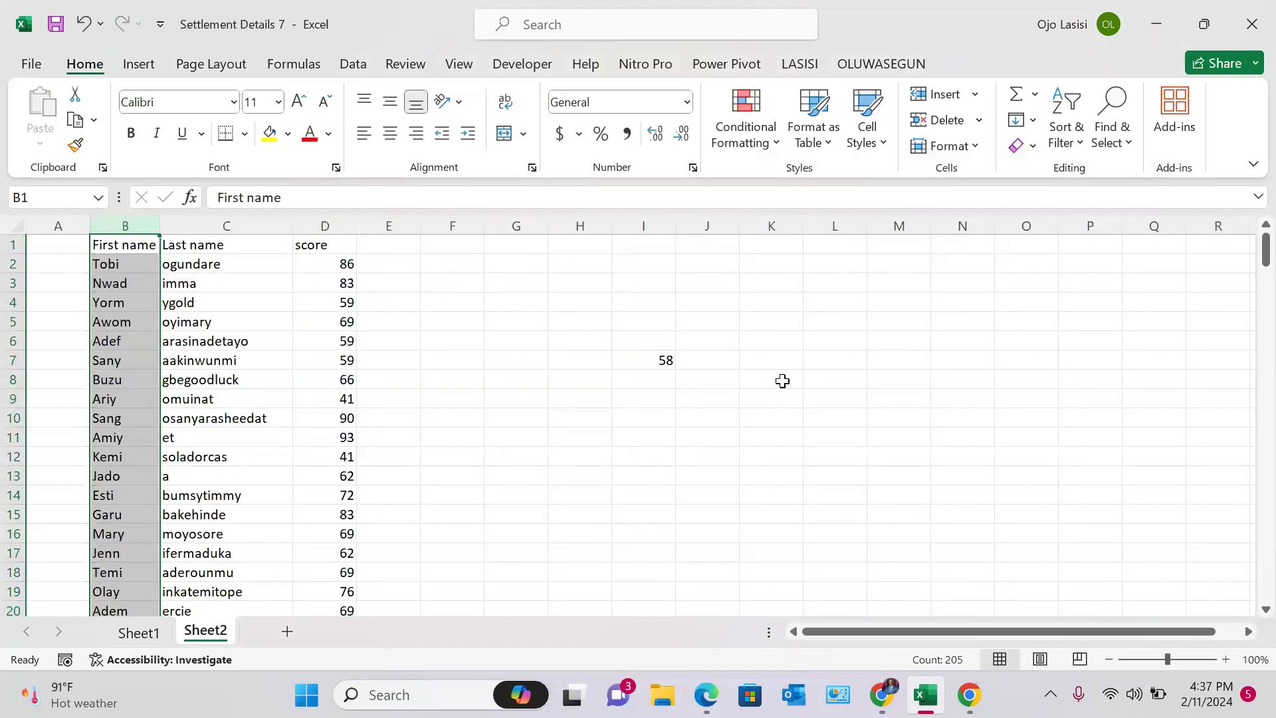
Step: Clear the stray 58 from cell I7
left_click(643, 359)
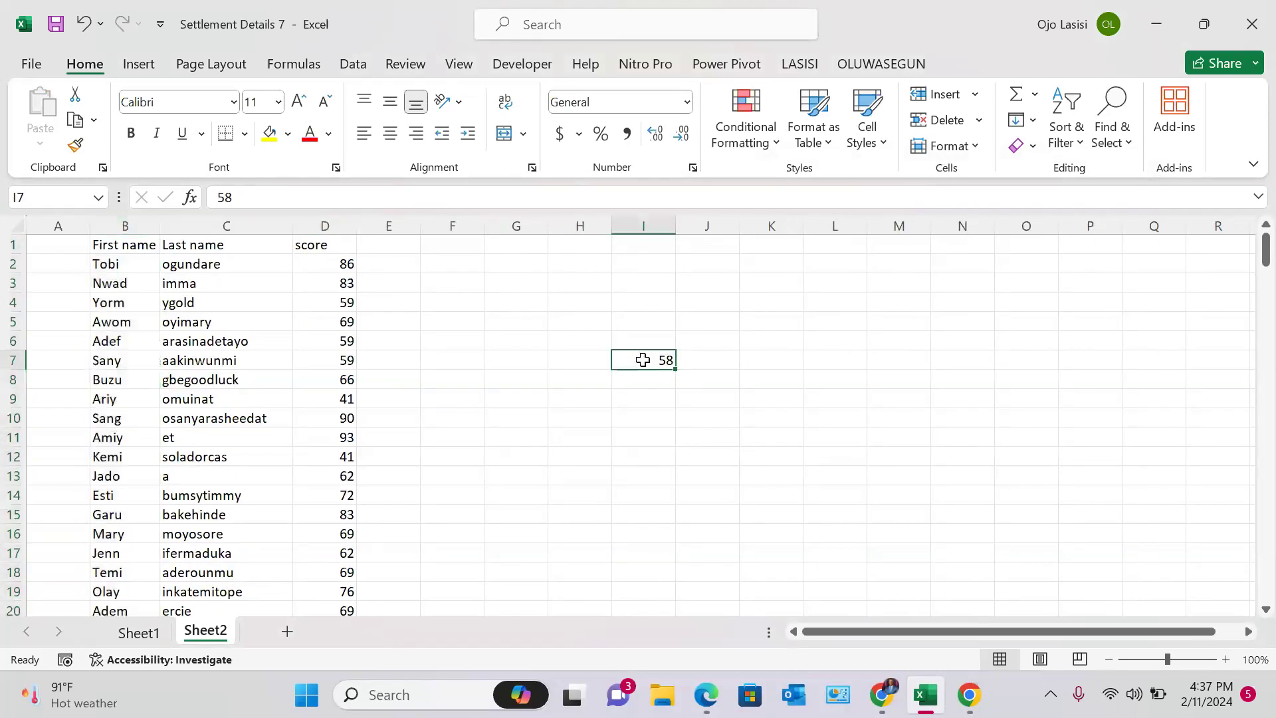
key("BackSpace")
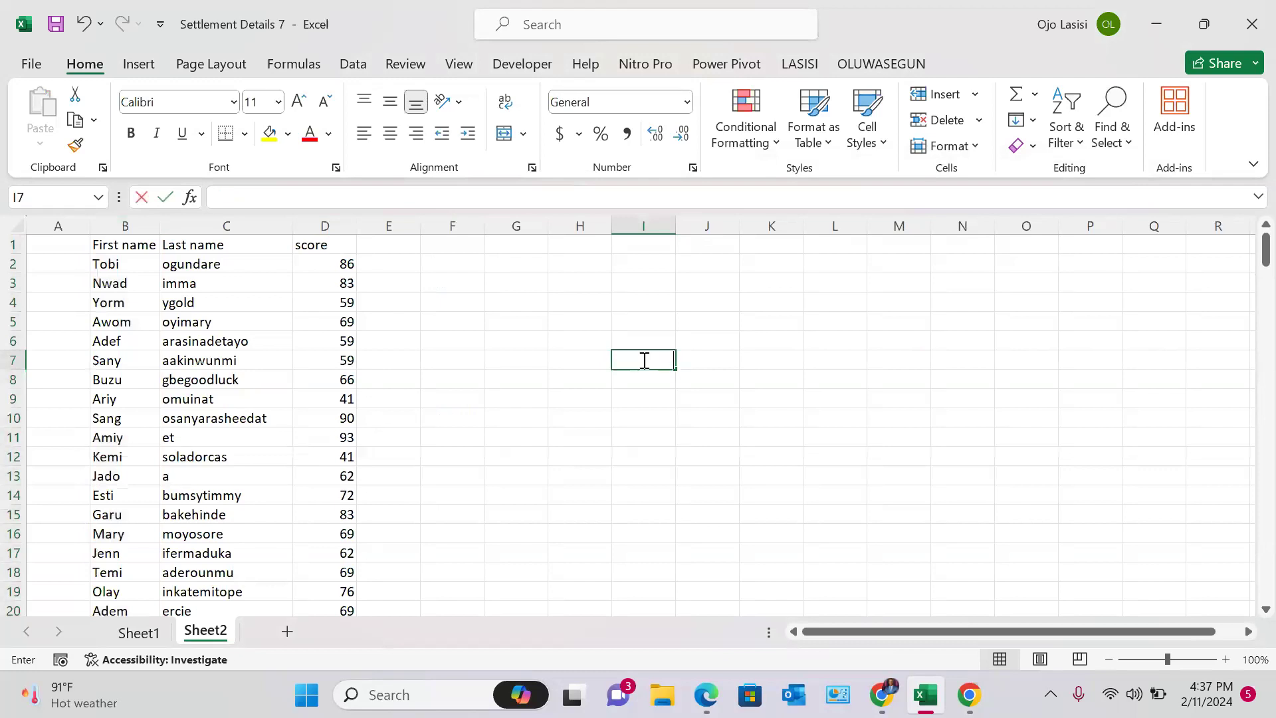
left_click(631, 455)
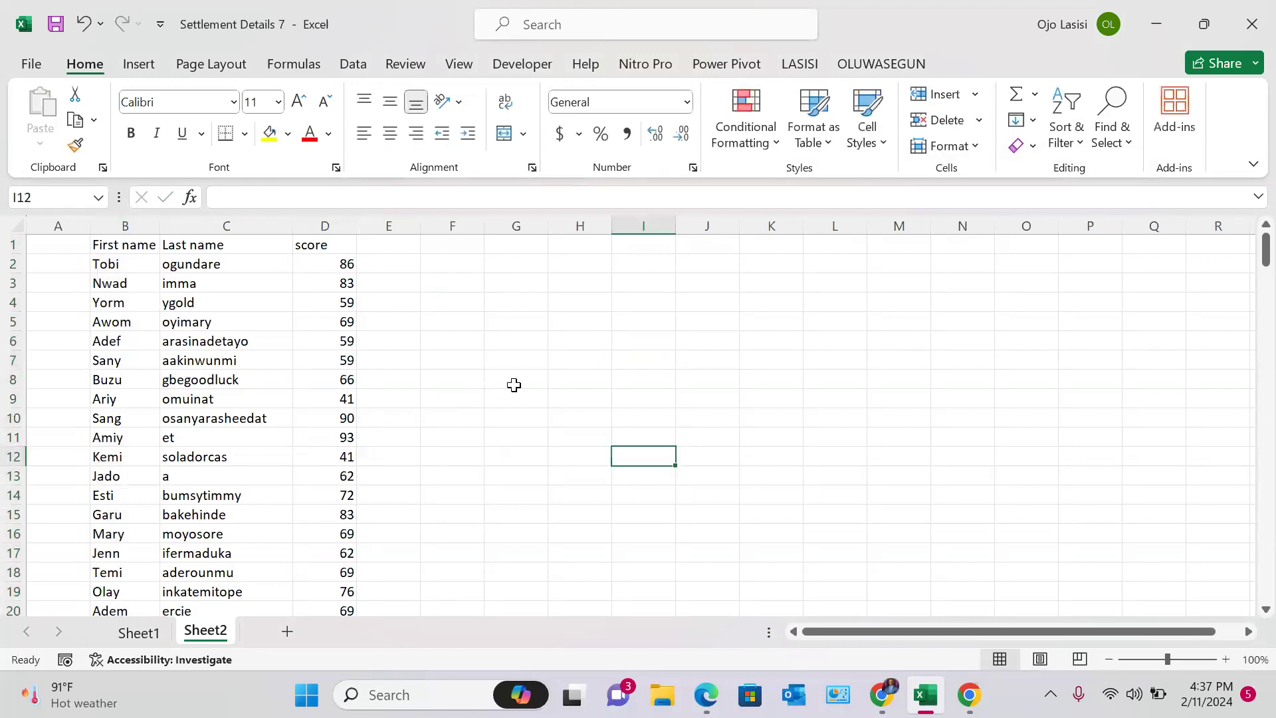
Step: Give the header cells B1:D1 a standard blue fill and white font color
left_click_drag(136, 246, 325, 246)
left_click(291, 136)
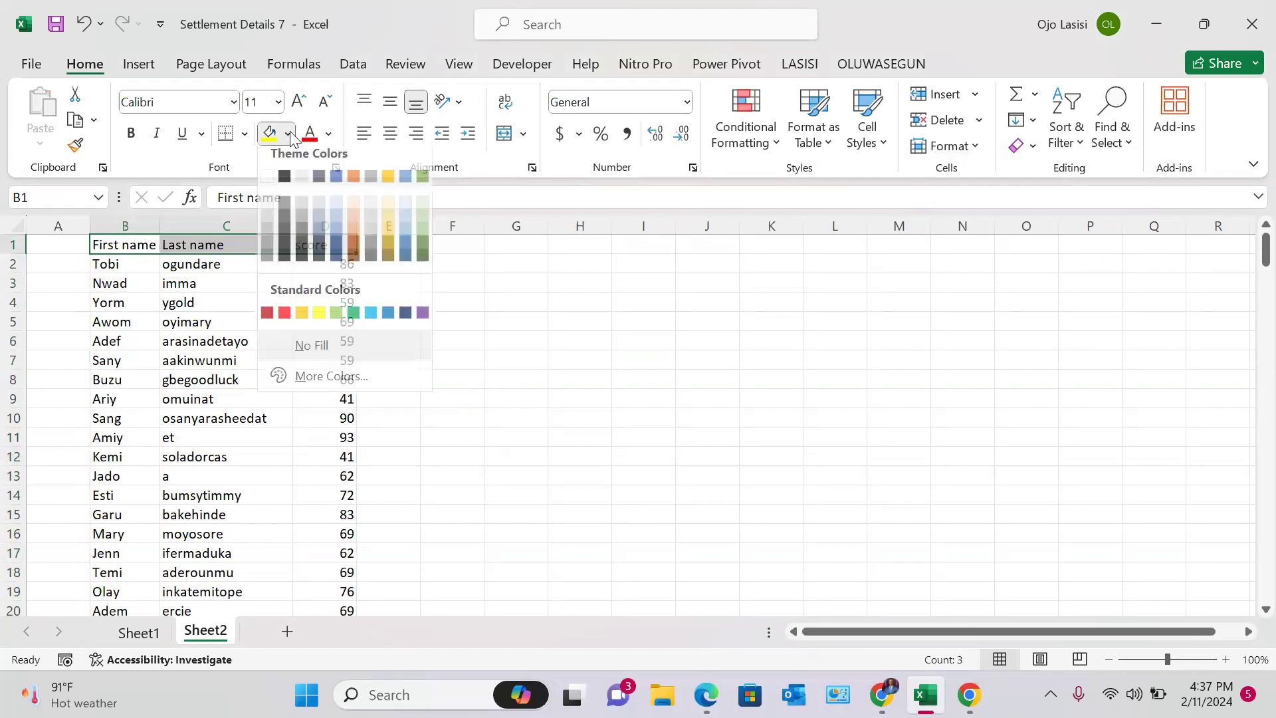
left_click(385, 317)
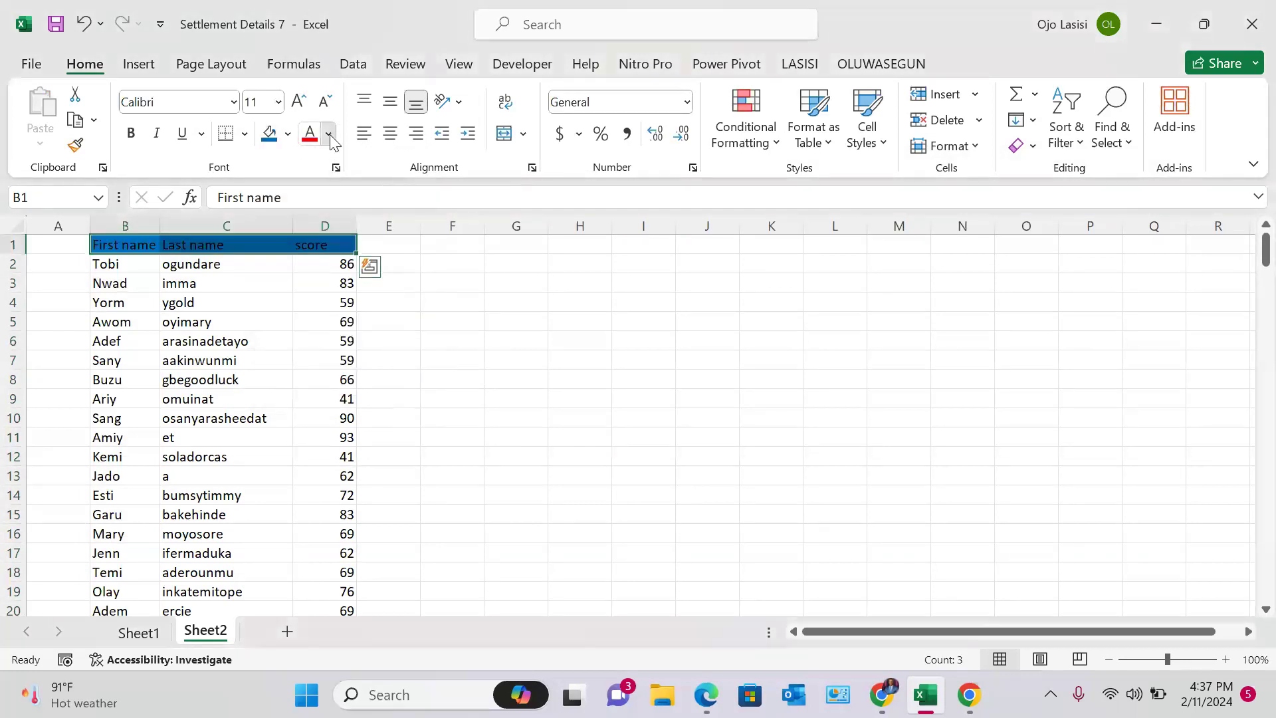
left_click(329, 133)
left_click(309, 215)
left_click(476, 344)
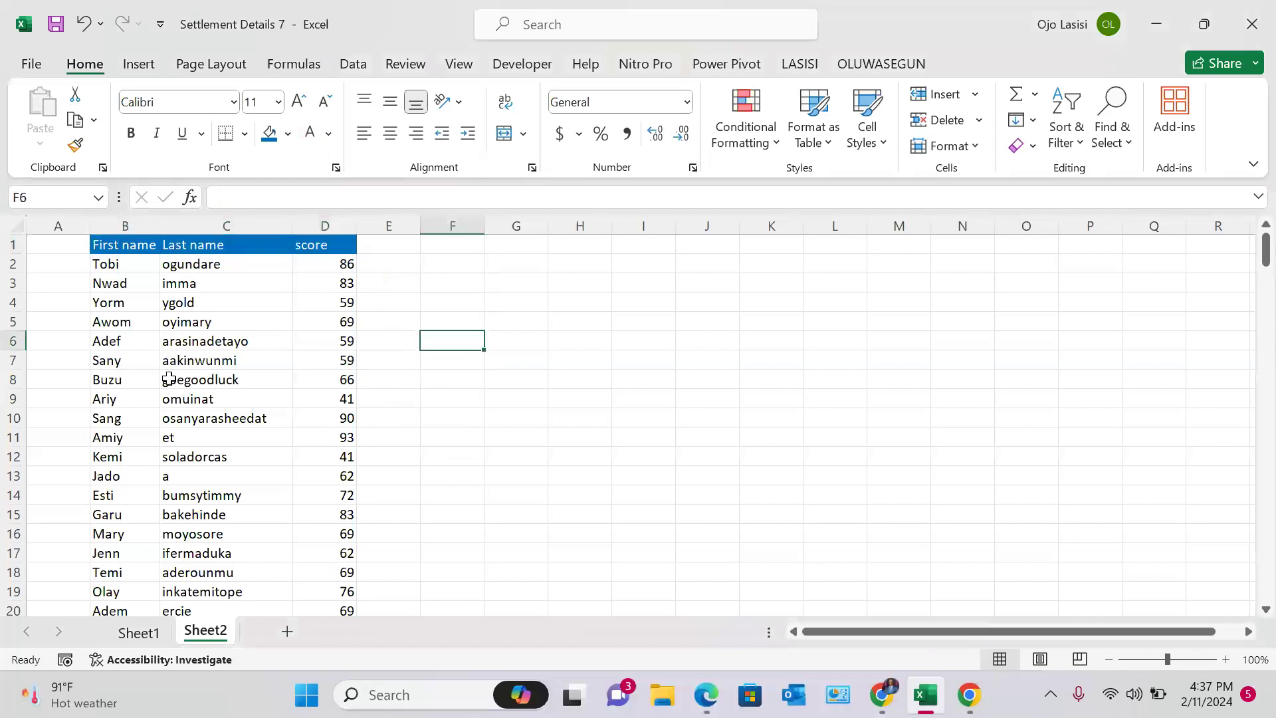
left_click(396, 244)
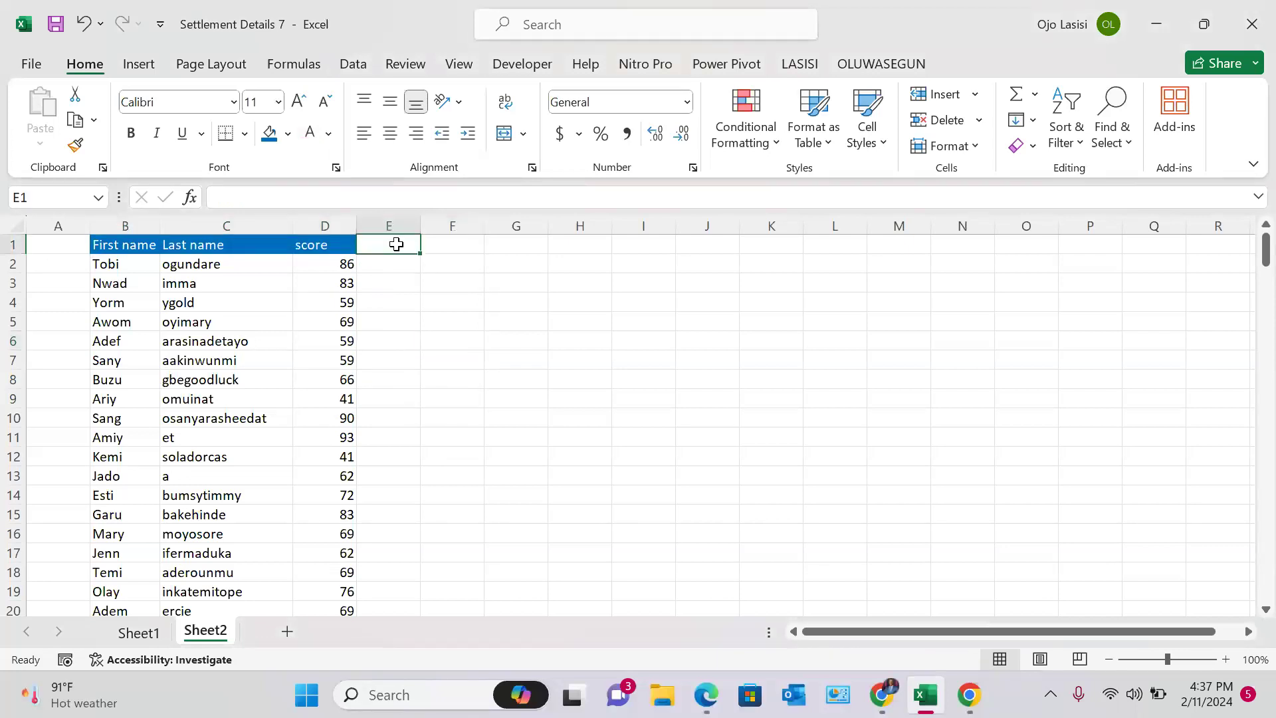
Step: Enter the header Grade in cell E1, beside the score column
type("GRade")
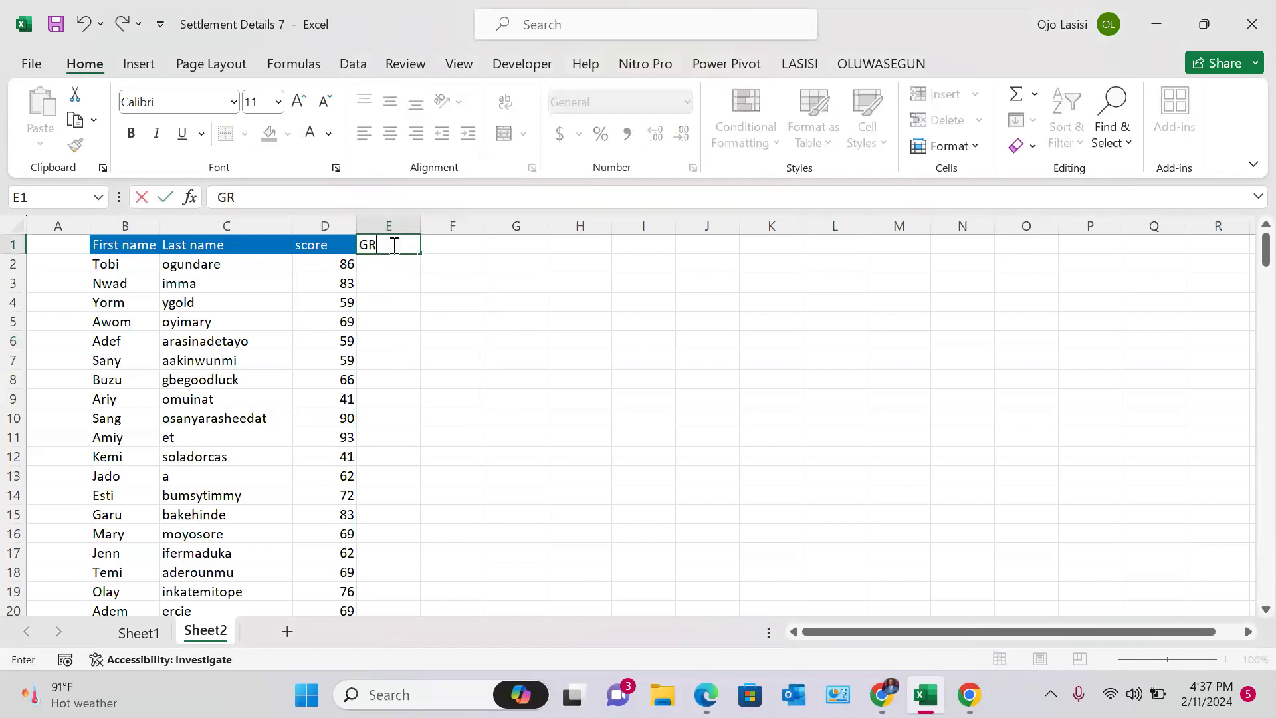
key("BackSpace")
key("BackSpace")
key("BackSpace")
type("rade")
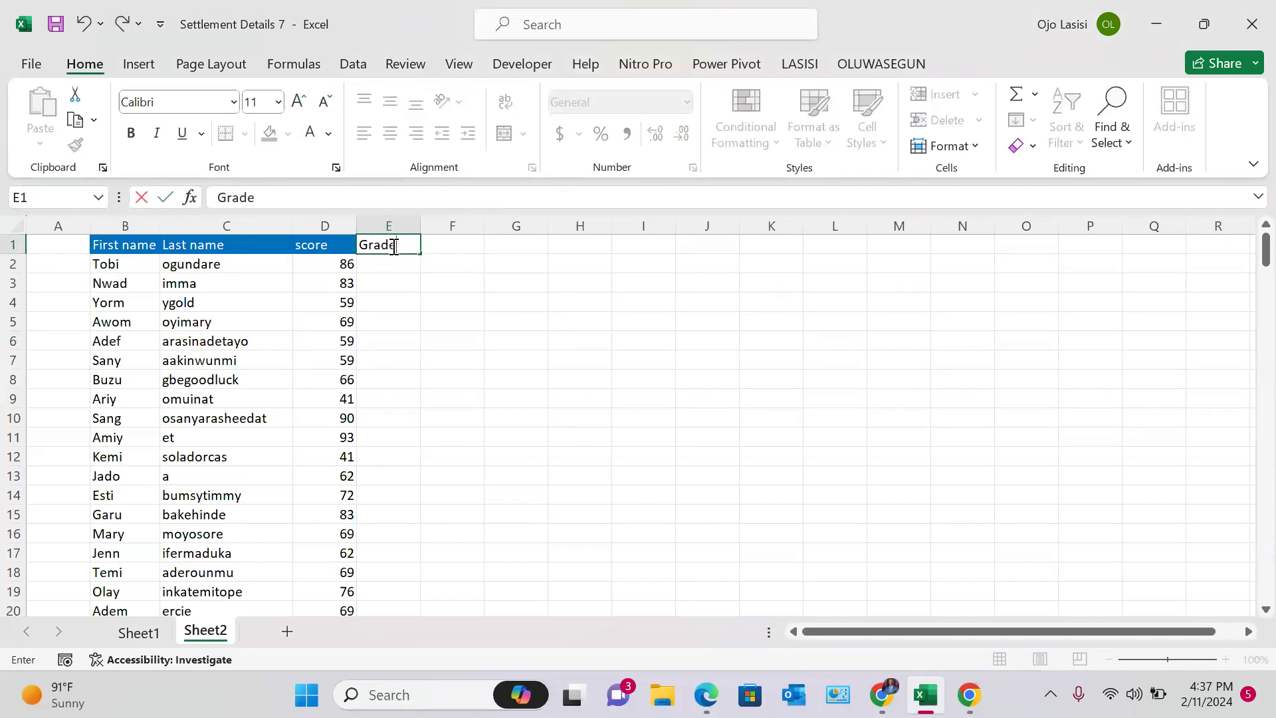
key("Return")
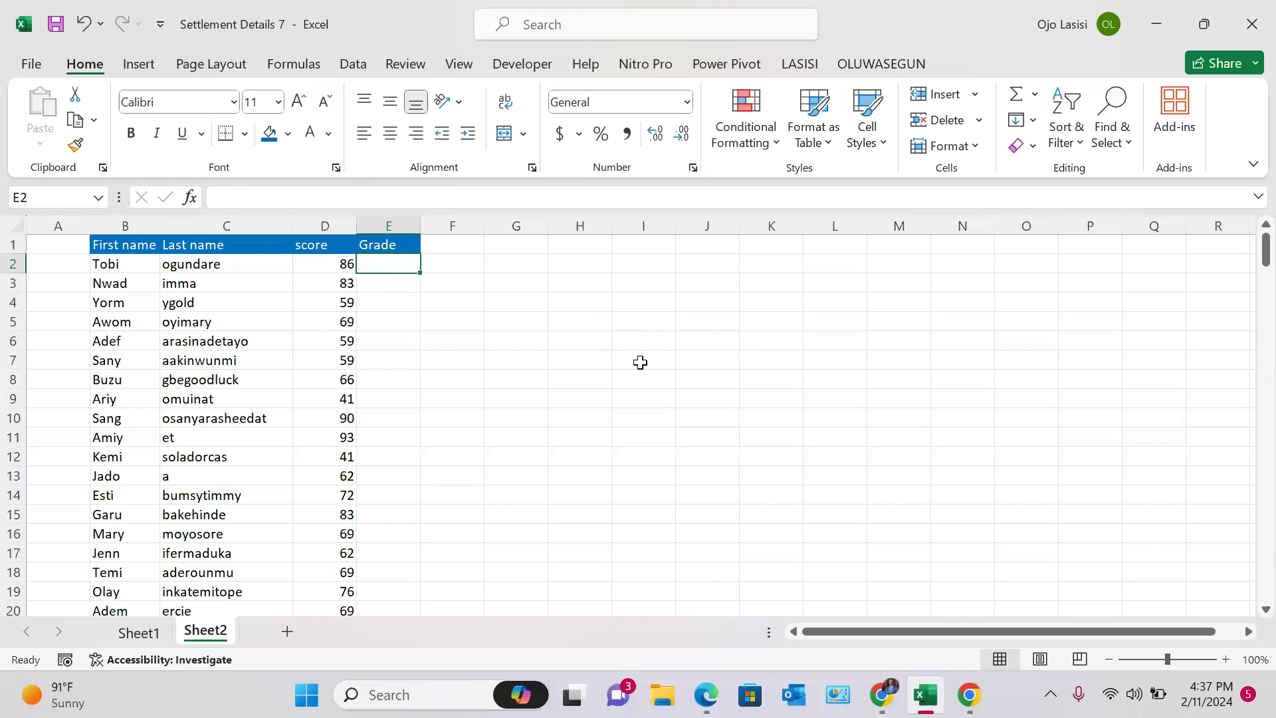
left_click(696, 392)
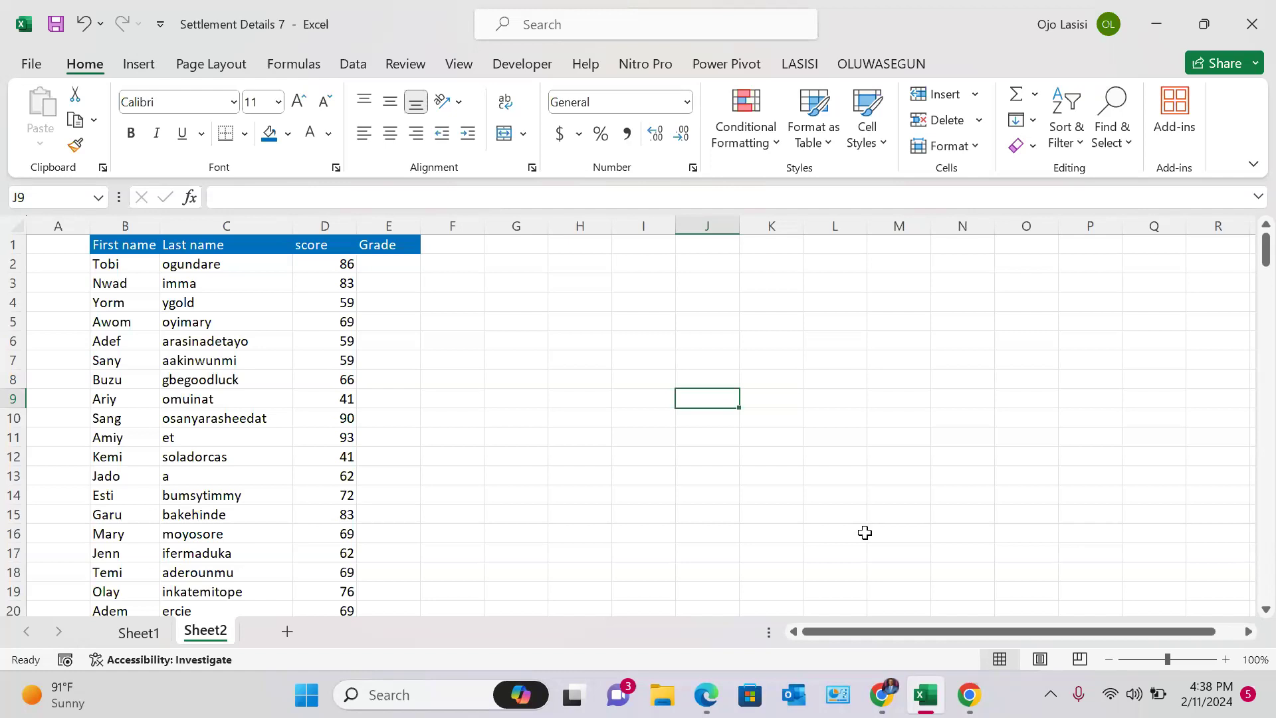
Step: Undo the edits back to the empty score column, restoring the email and mark columns, and clear the leftover copy selection
key("ctrl+z")
key("ctrl+z")
key("ctrl+z")
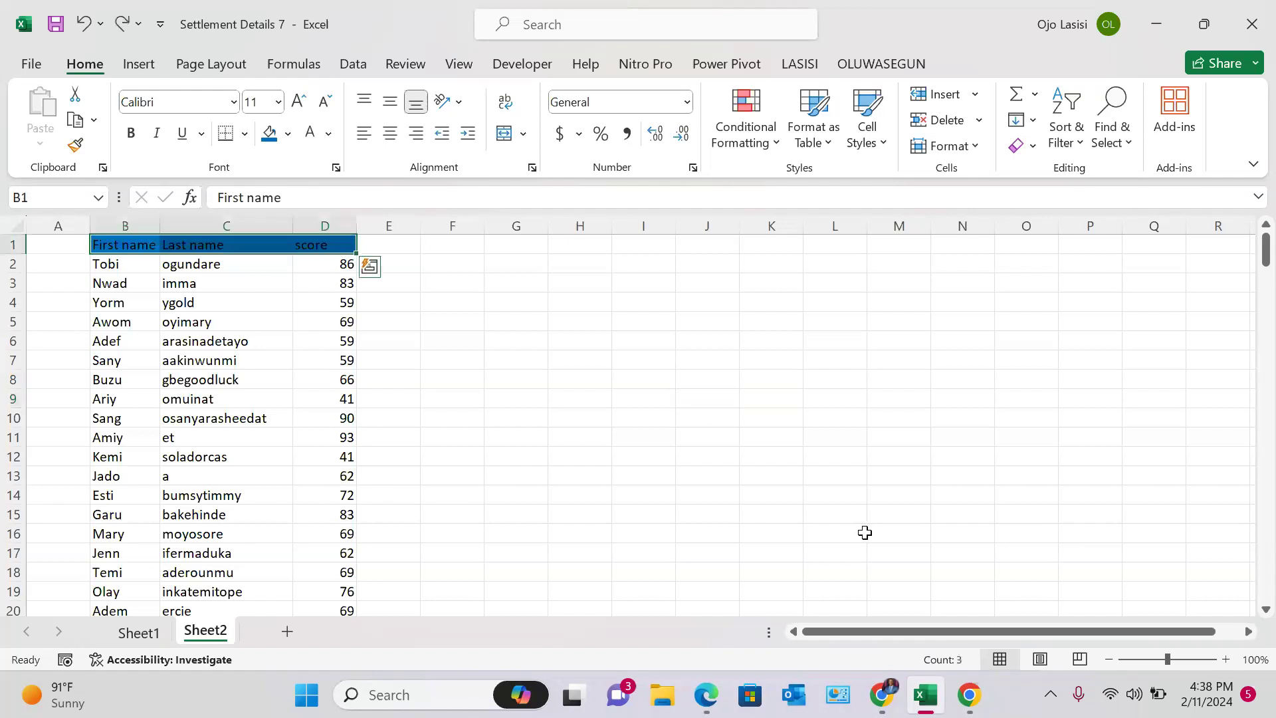
key("ctrl+z")
key("ctrl+z")
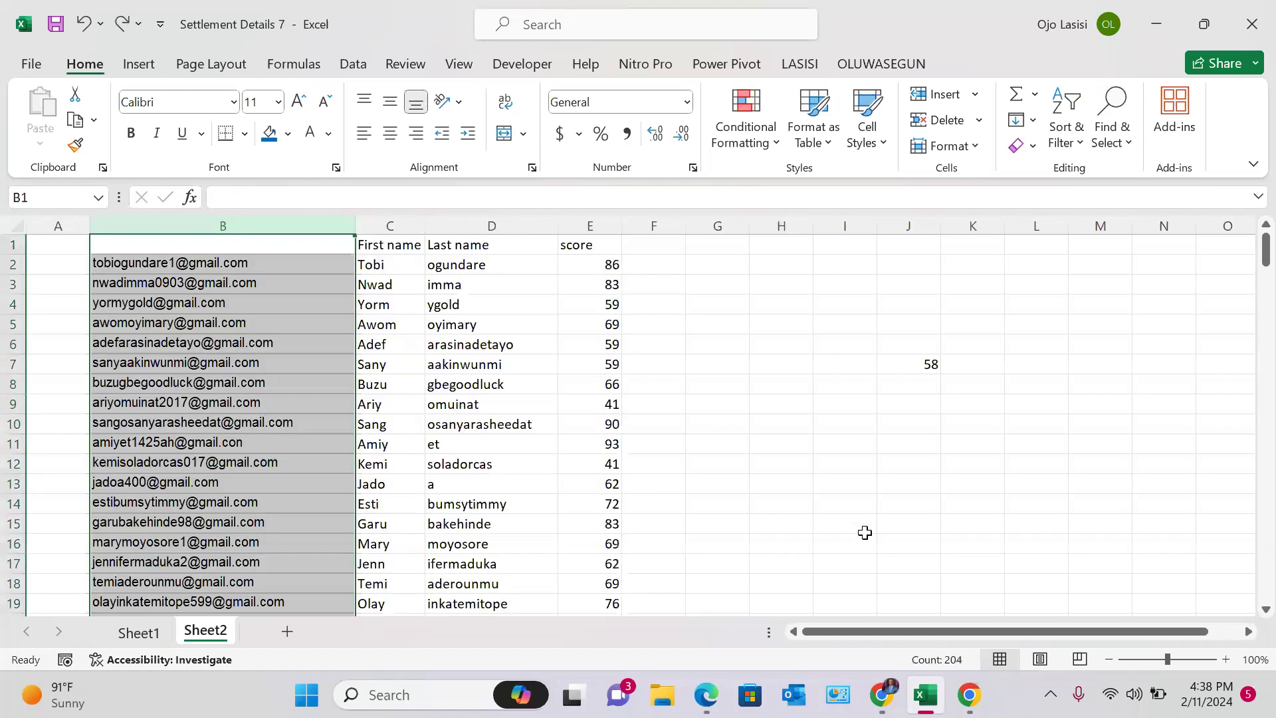
key("ctrl+z")
key("ctrl+z")
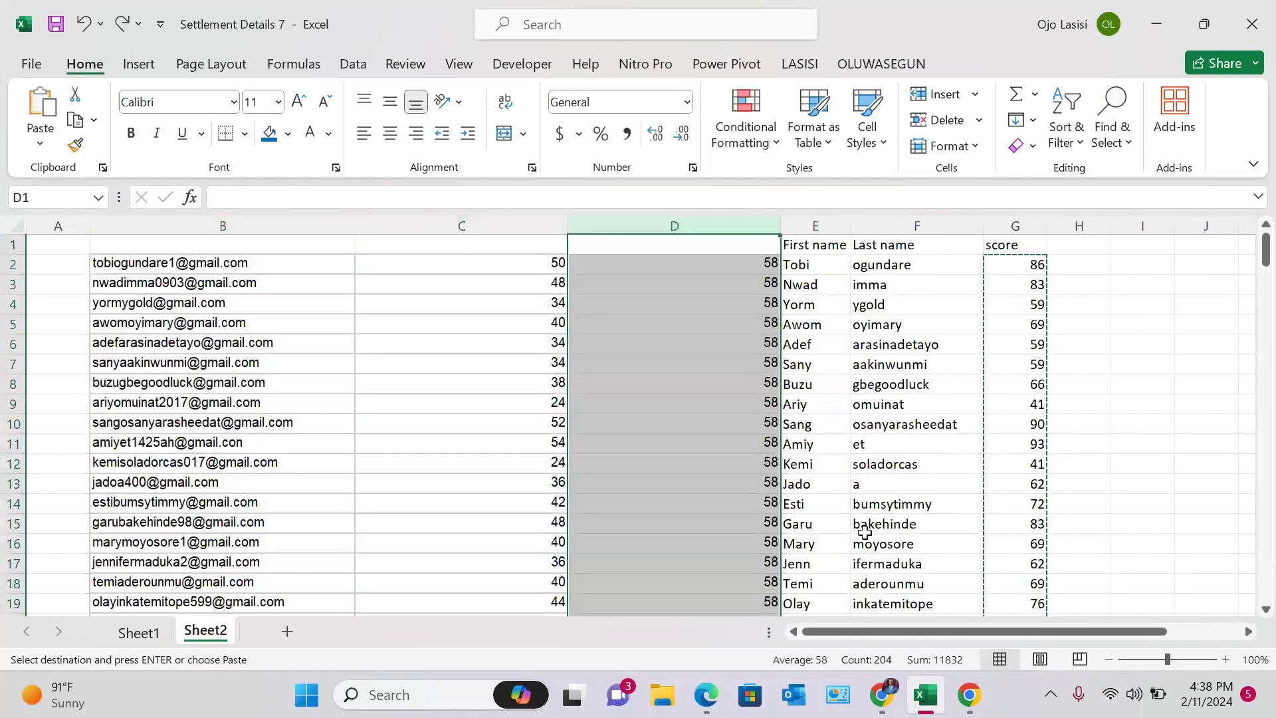
key("ctrl+z")
key("ctrl+z")
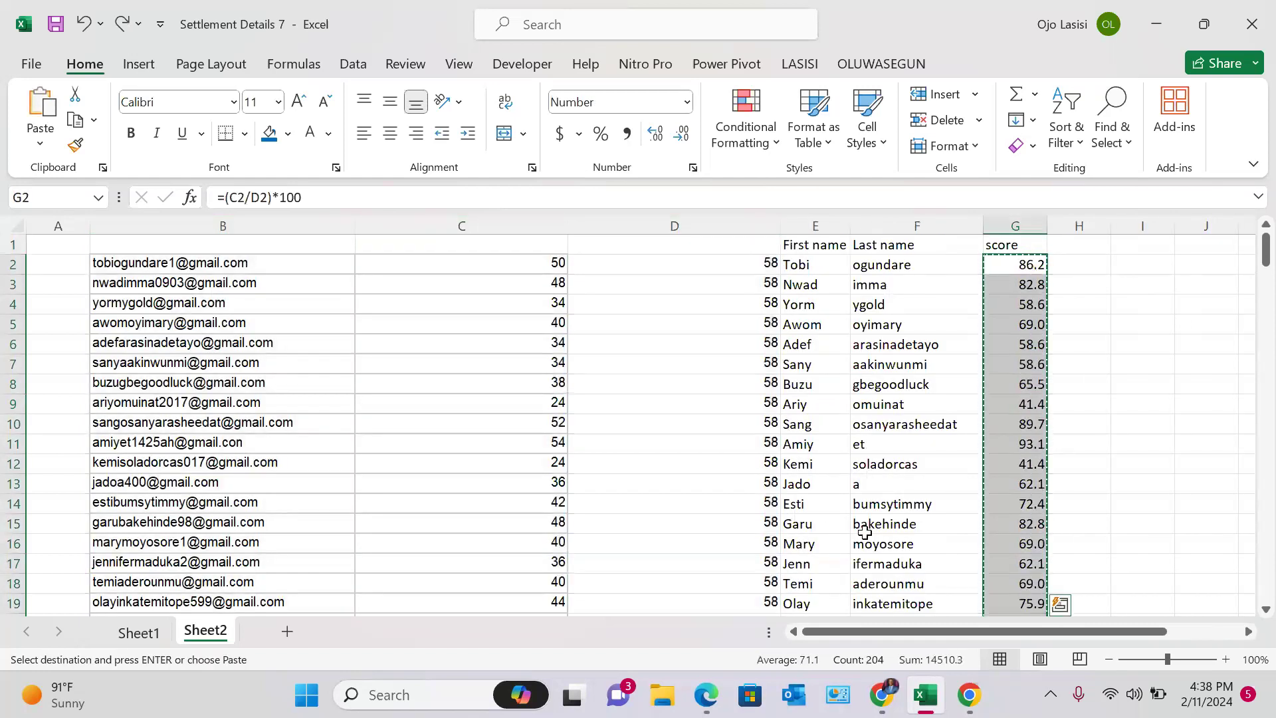
key("ctrl+z")
key("ctrl+z")
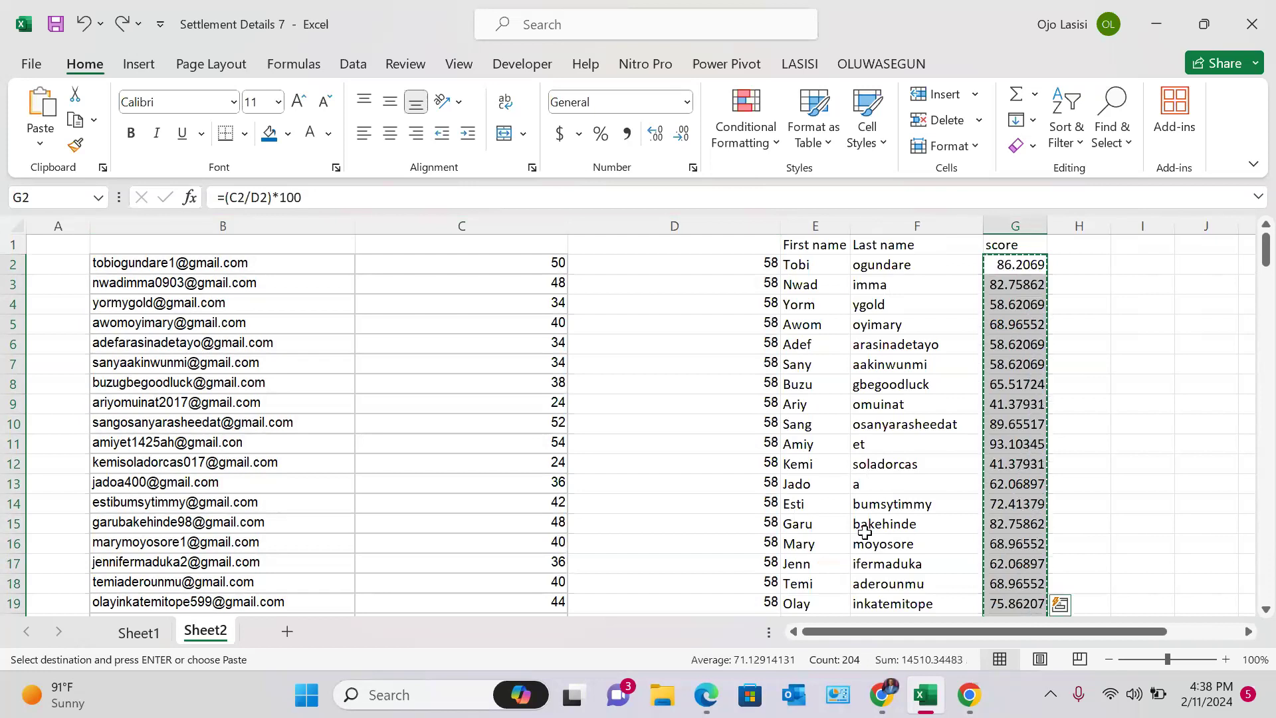
key("ctrl+z")
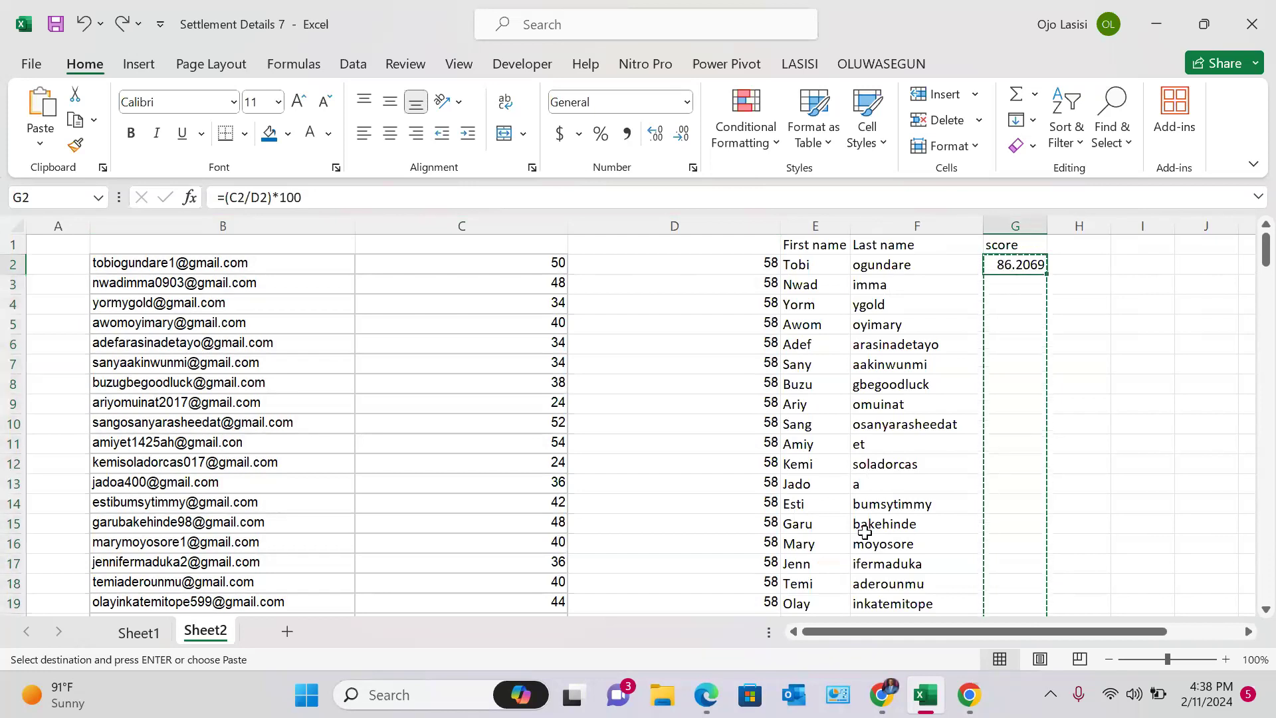
key("ctrl+z")
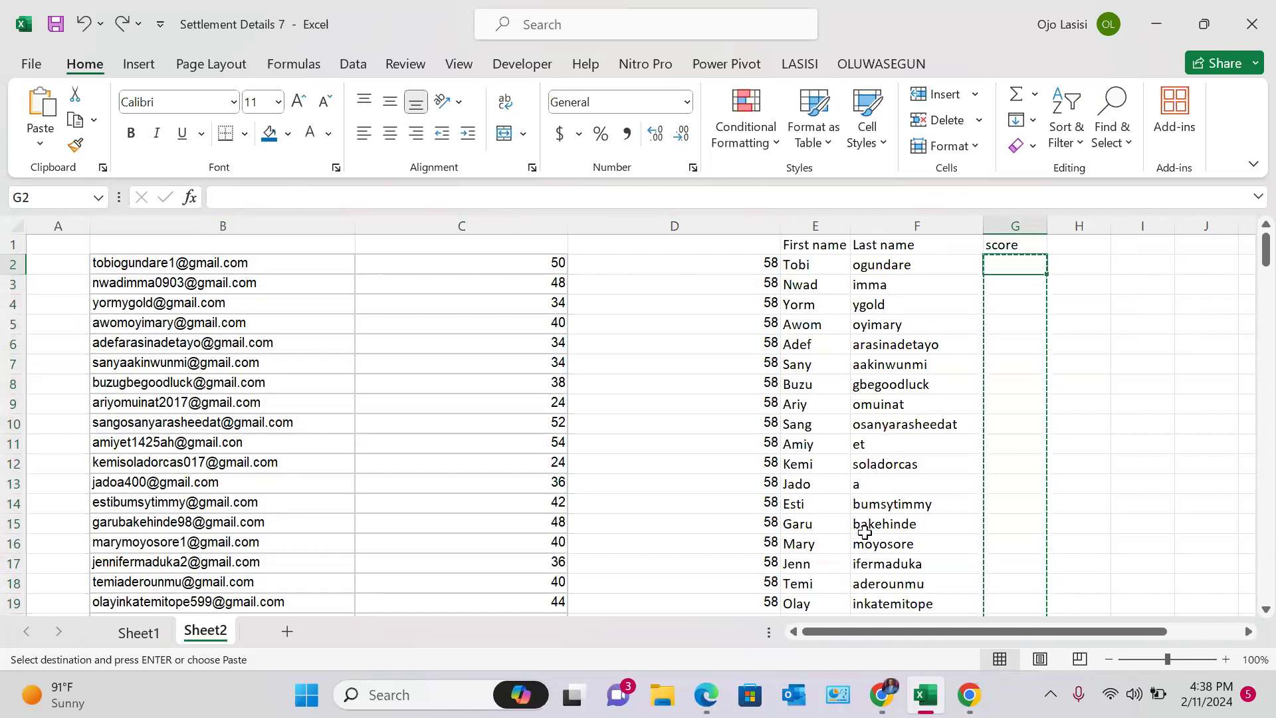
left_click(1093, 339)
type("e")
key("BackSpace")
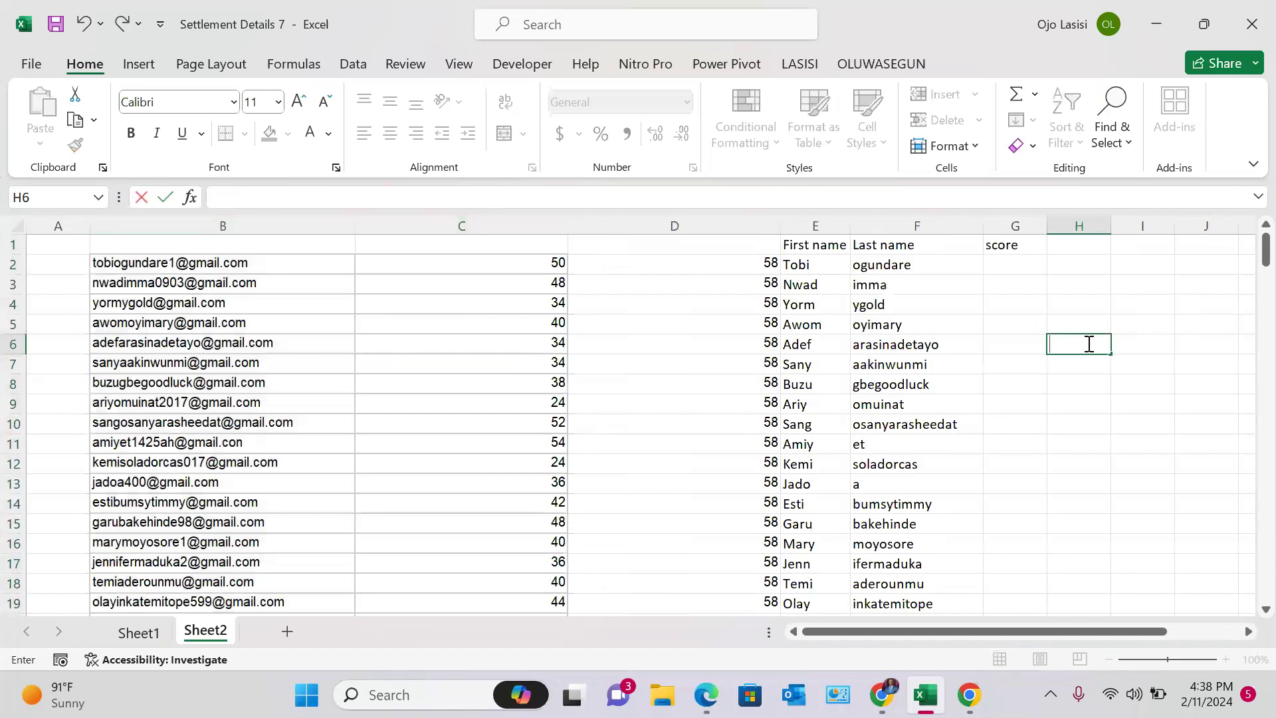
left_click(1017, 425)
Step: Enter =(C2/D2)*100 in cell G2 and fill the formula down the whole score column
left_click(992, 269)
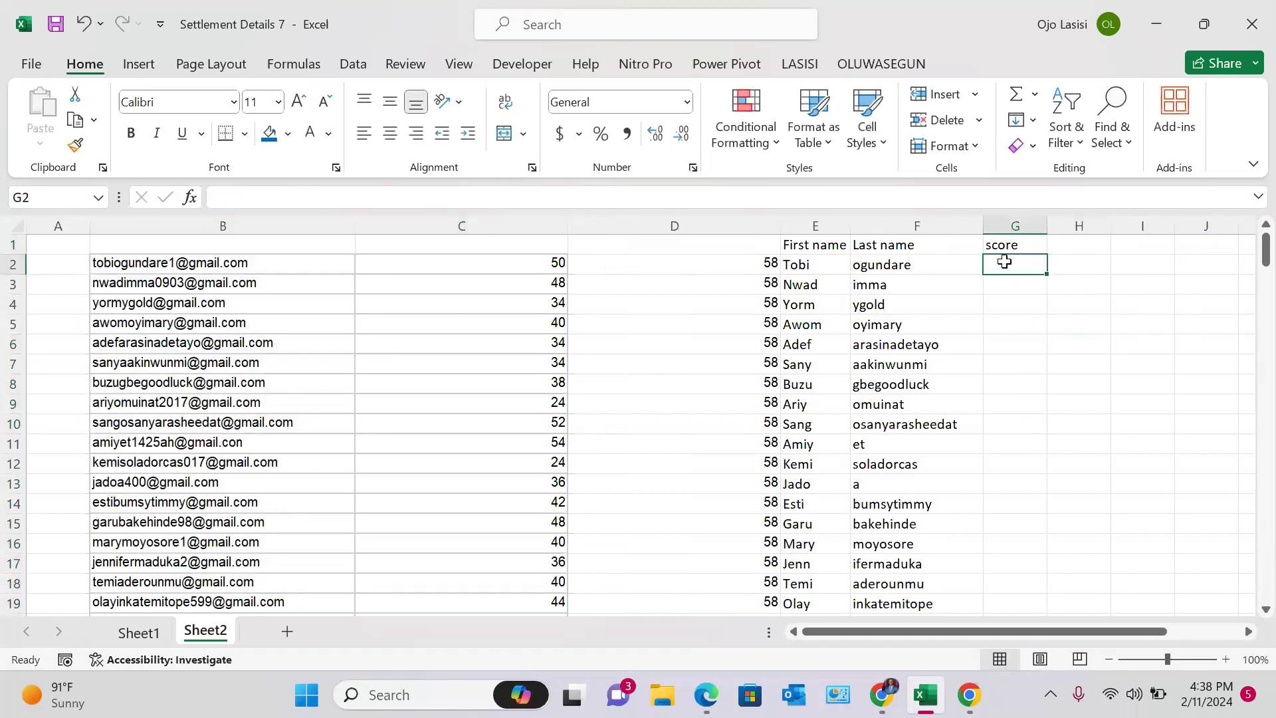
type("=(")
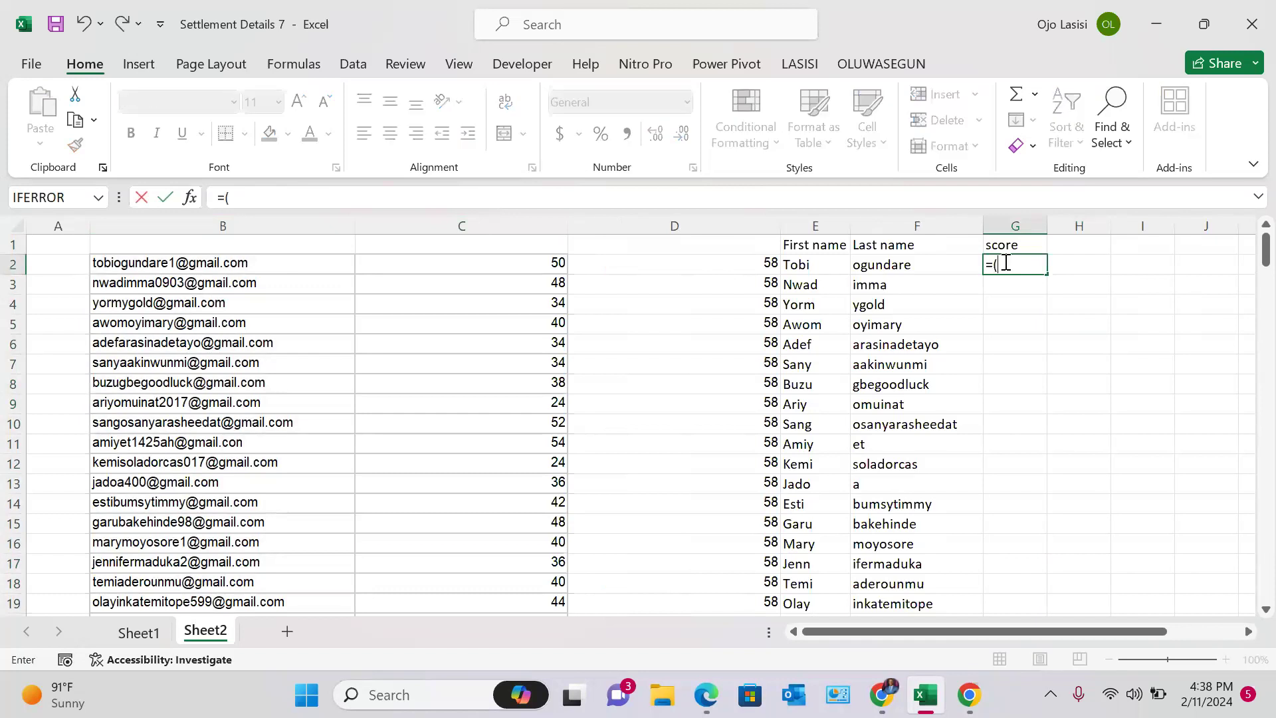
left_click(552, 264)
type("/")
left_click(713, 259)
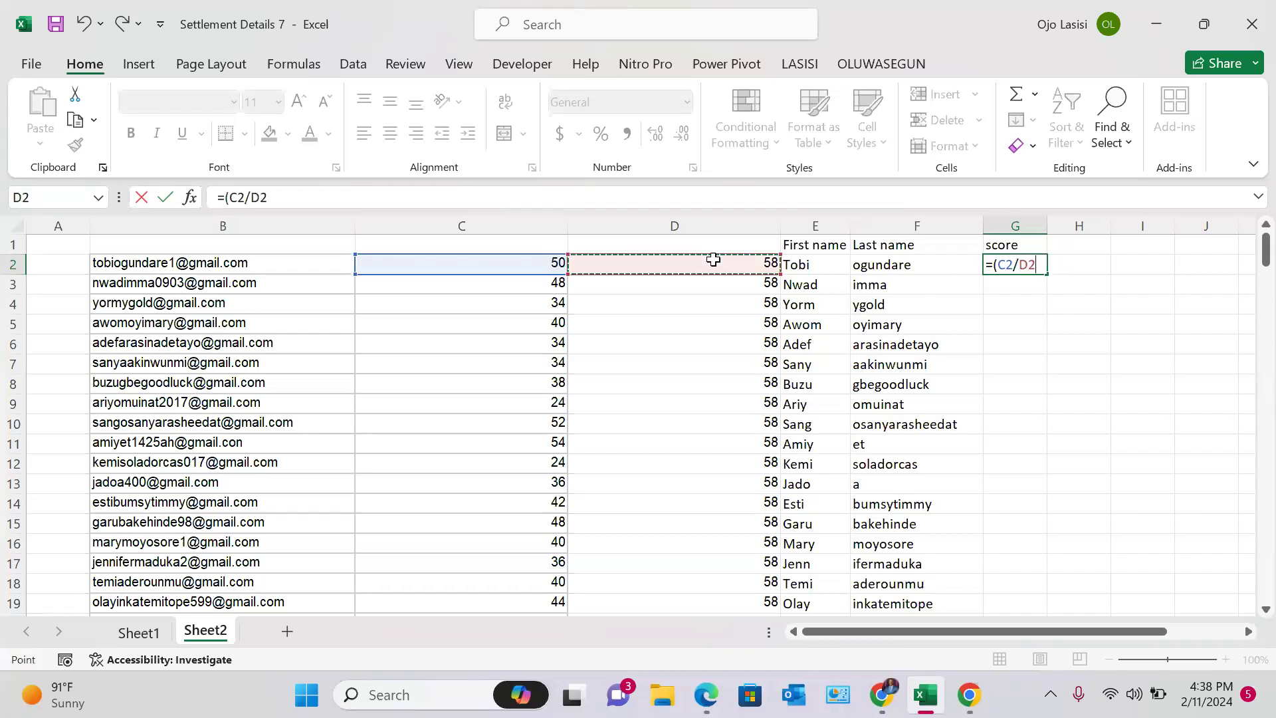
type(")")
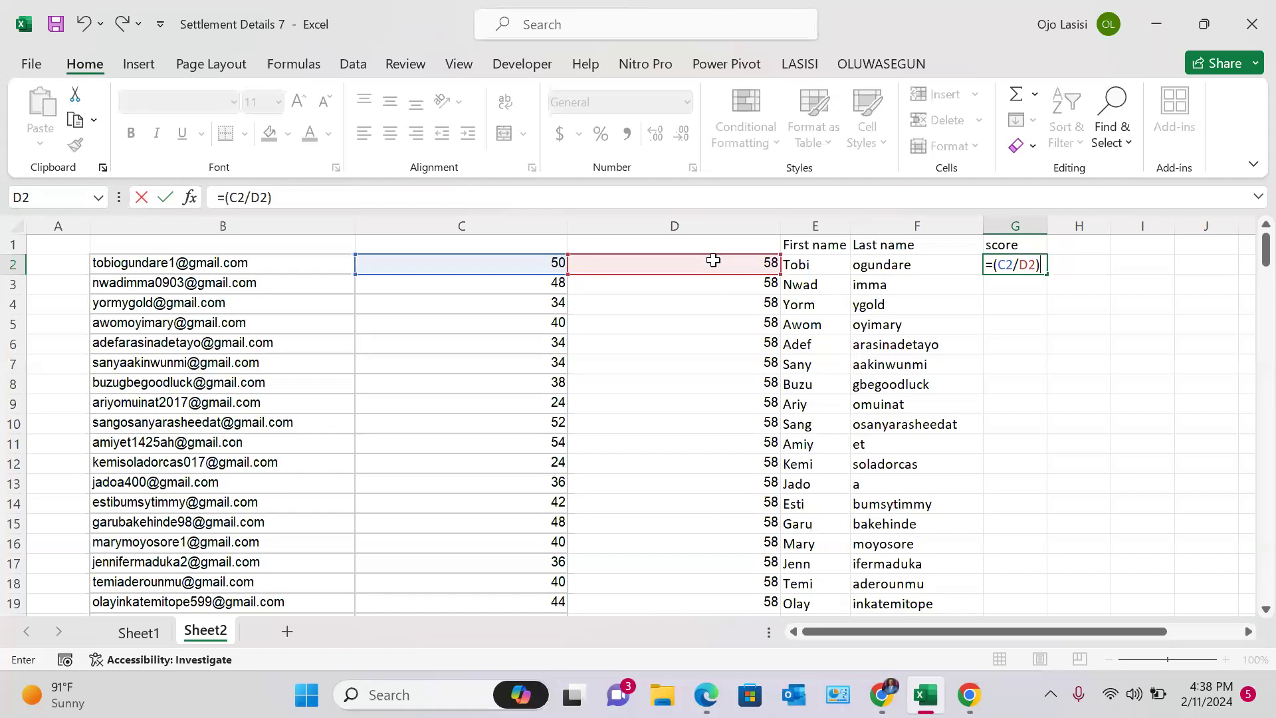
type("*100")
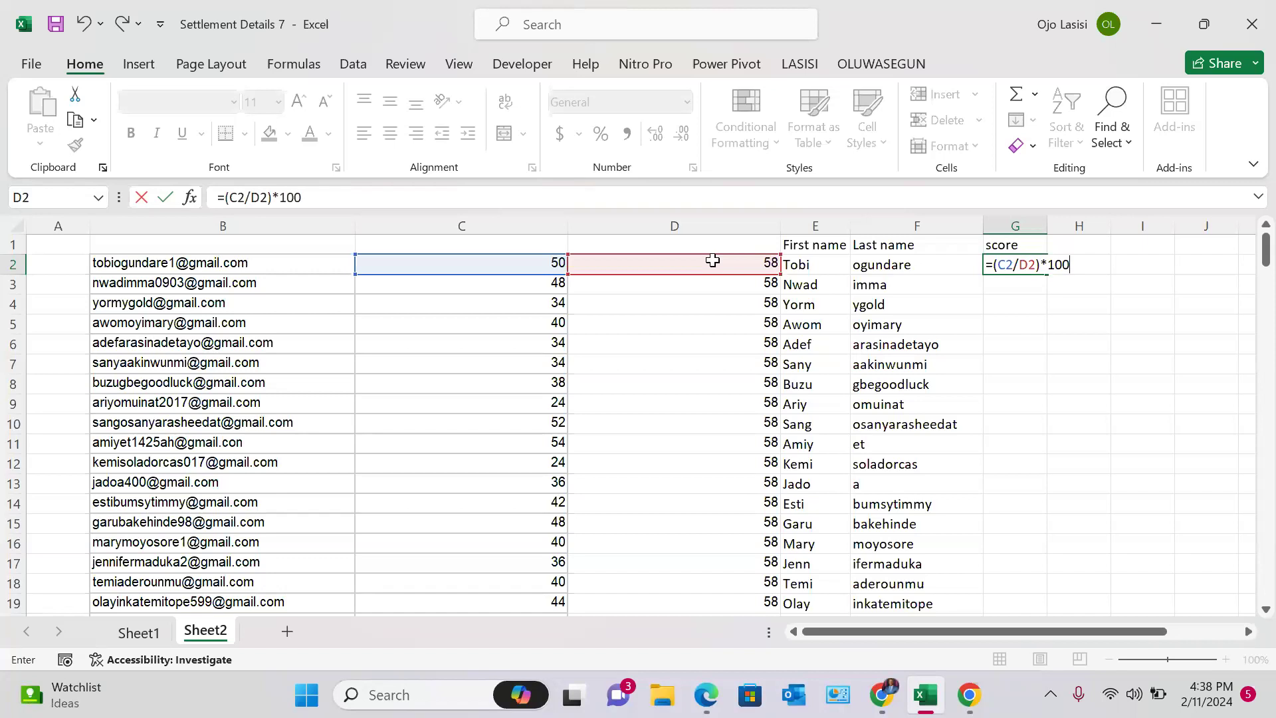
key("Return")
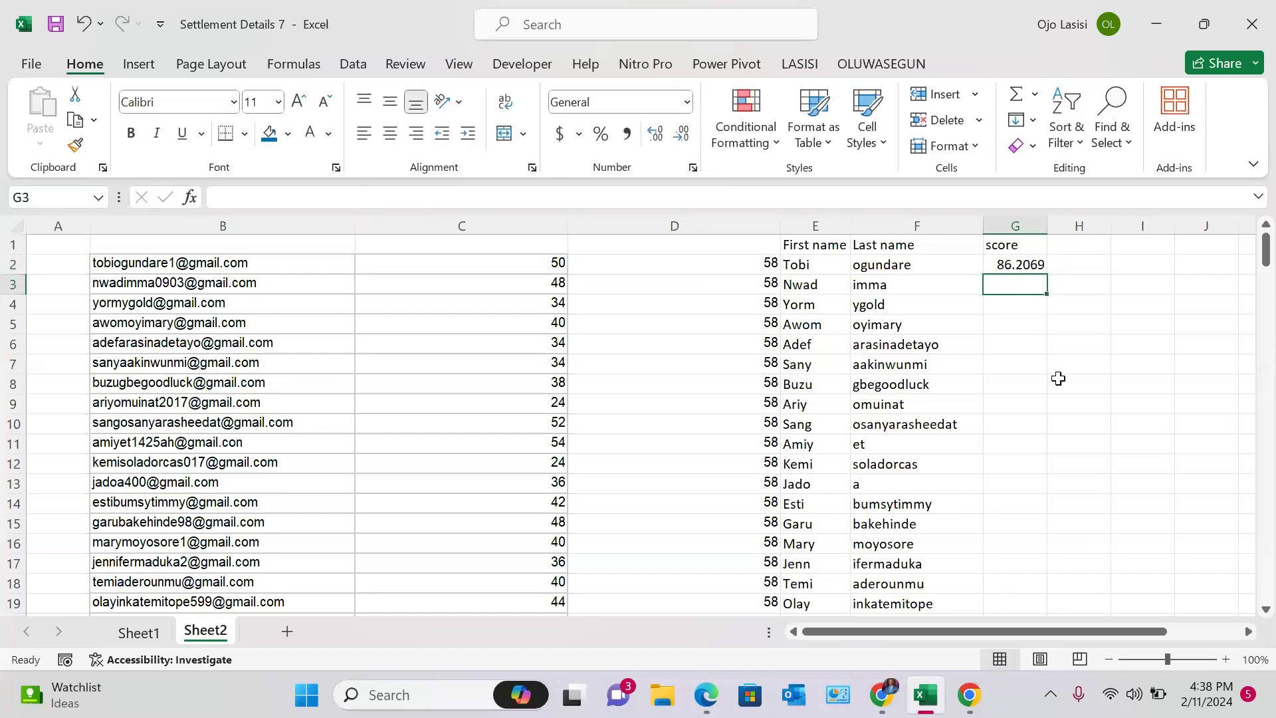
left_click(1014, 261)
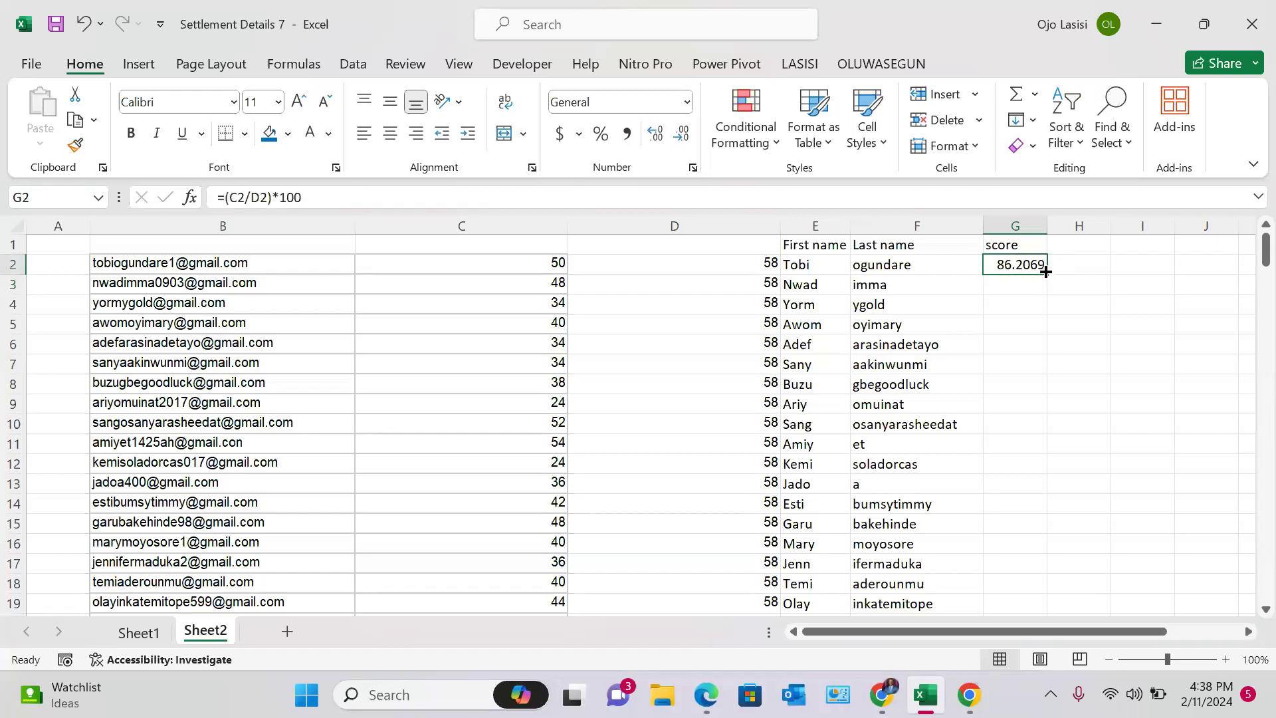
double_click(1045, 271)
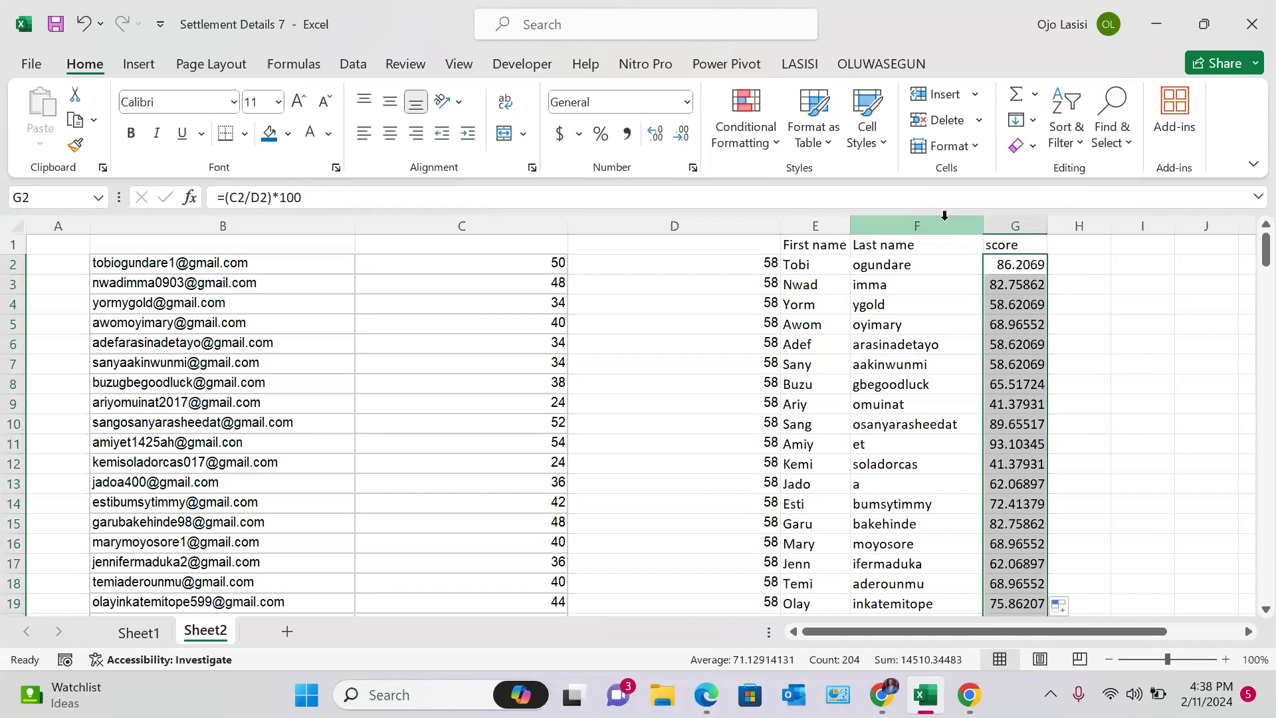
Step: Reduce the scores in column G to zero decimal places and check the formulas in a few cells
left_click(684, 137)
left_click(684, 138)
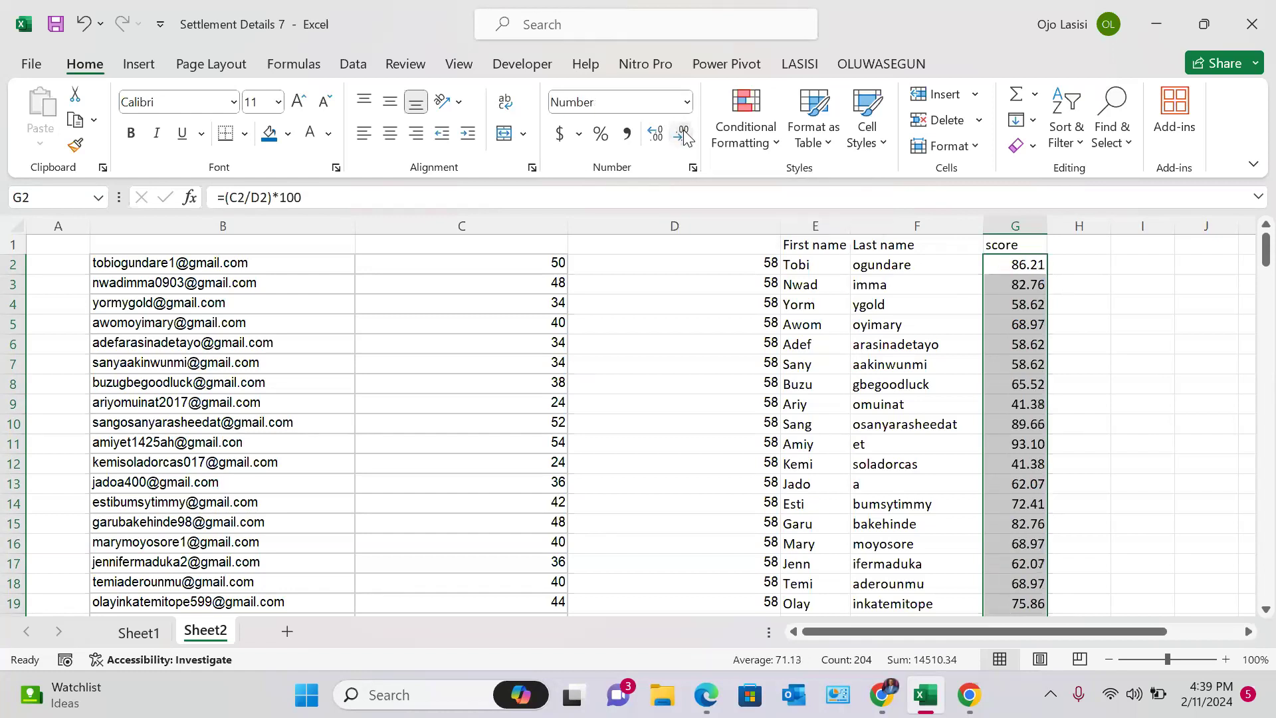
left_click(685, 137)
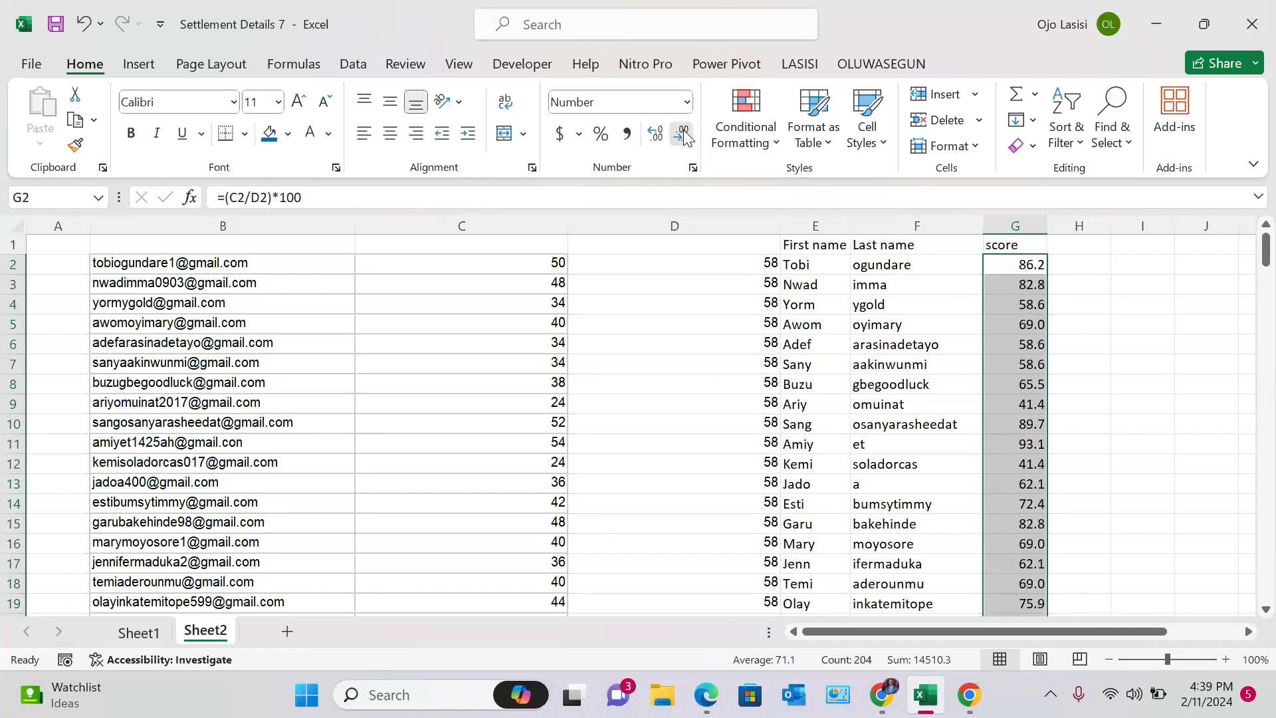
left_click(685, 137)
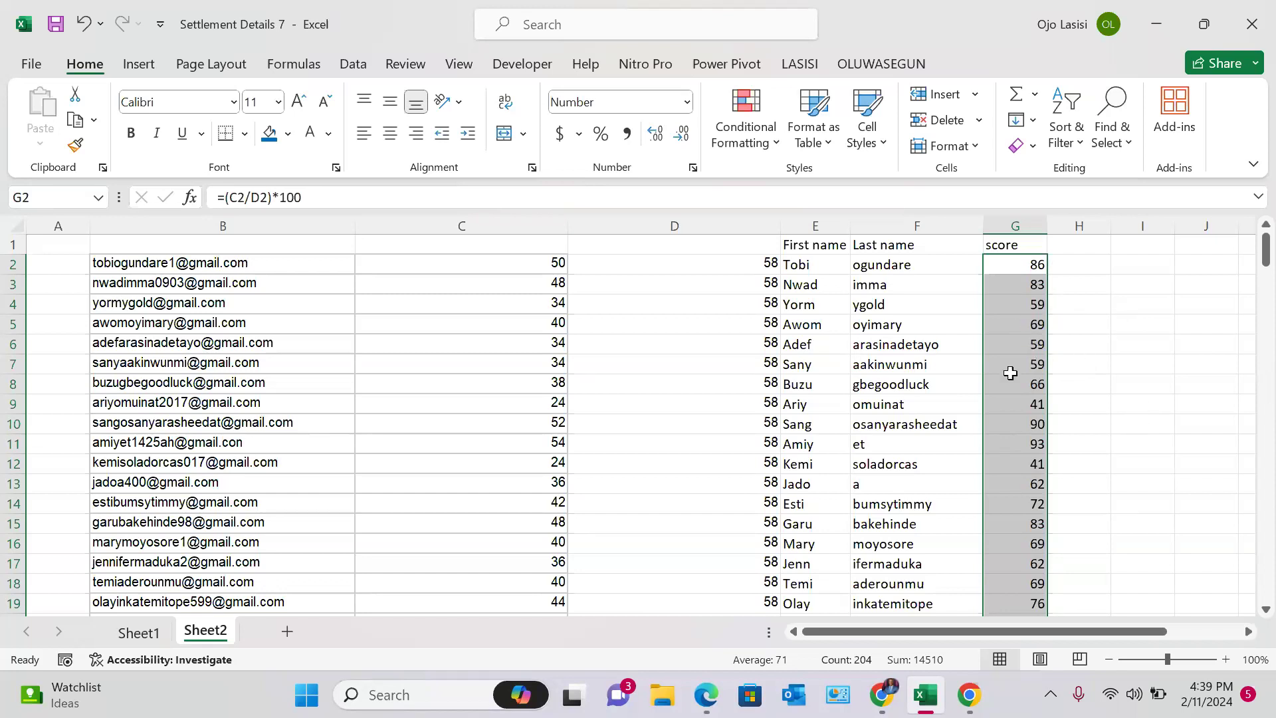
left_click(1026, 347)
left_click(1030, 302)
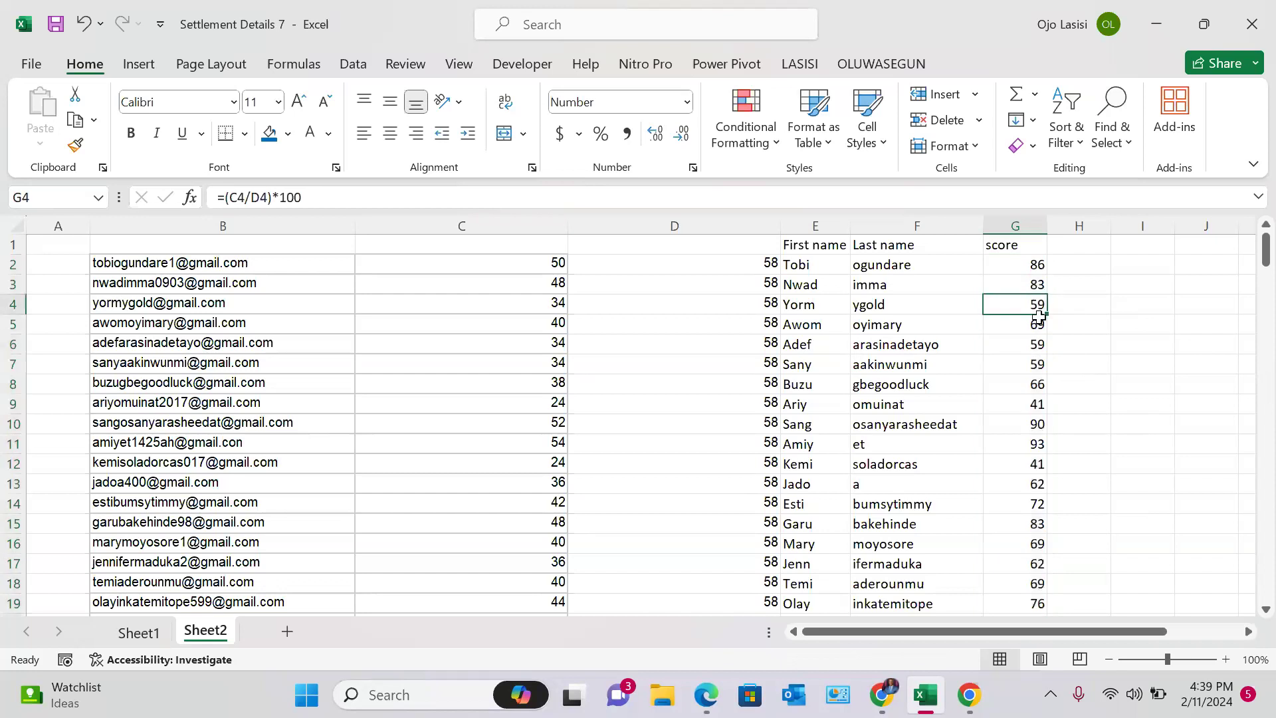
left_click(1013, 386)
Step: Copy the scores in G2:G205 and paste them in place as Values with Paste Special
left_click_drag(1017, 265, 1037, 584)
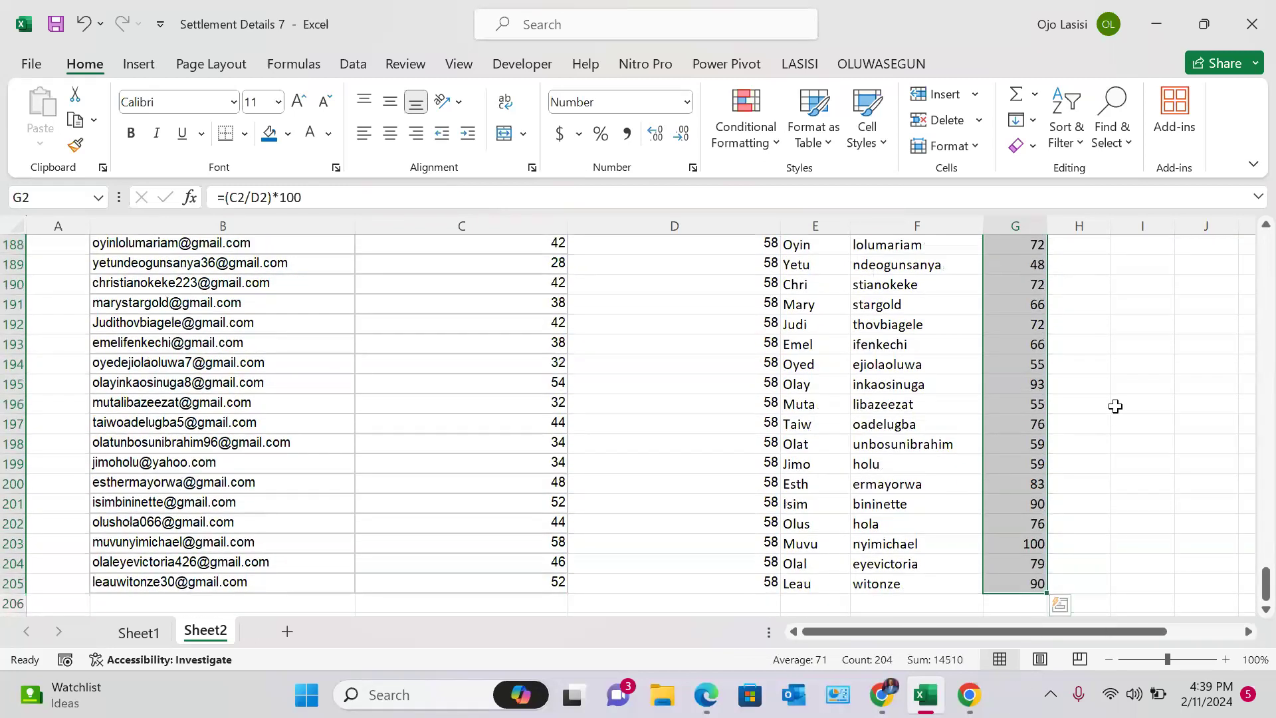
key("ctrl+c")
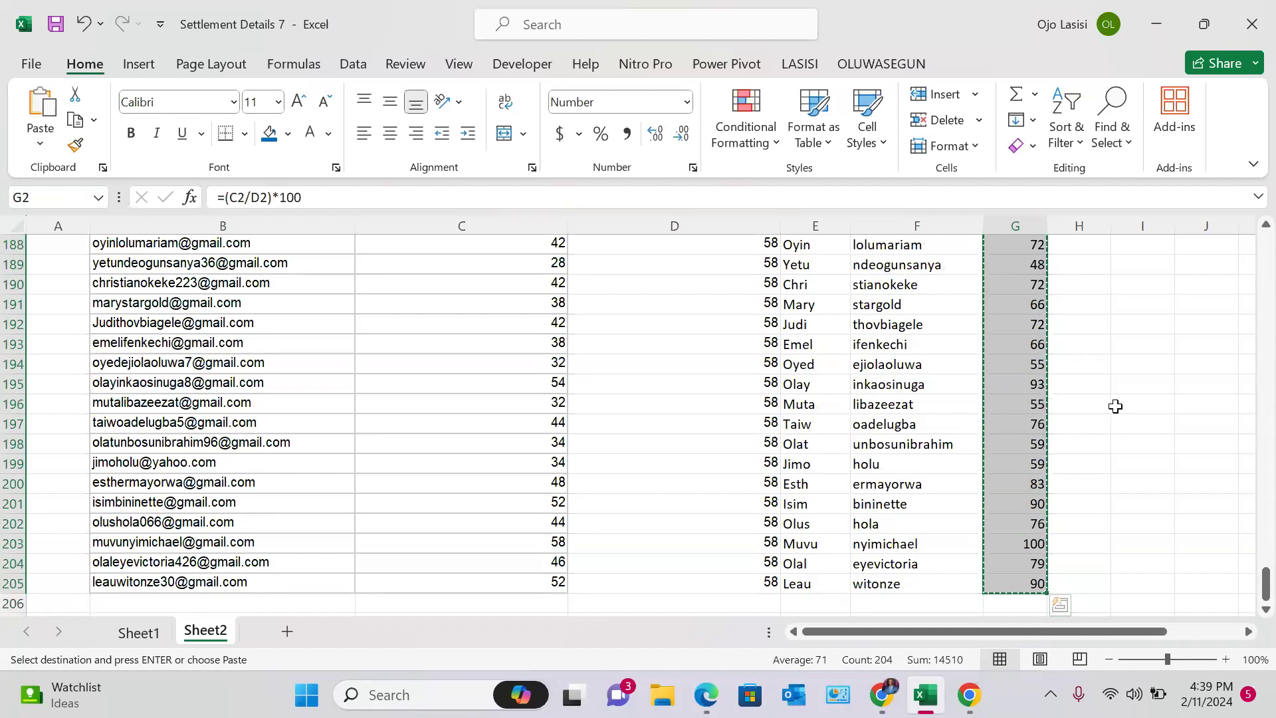
key("alt")
key("e")
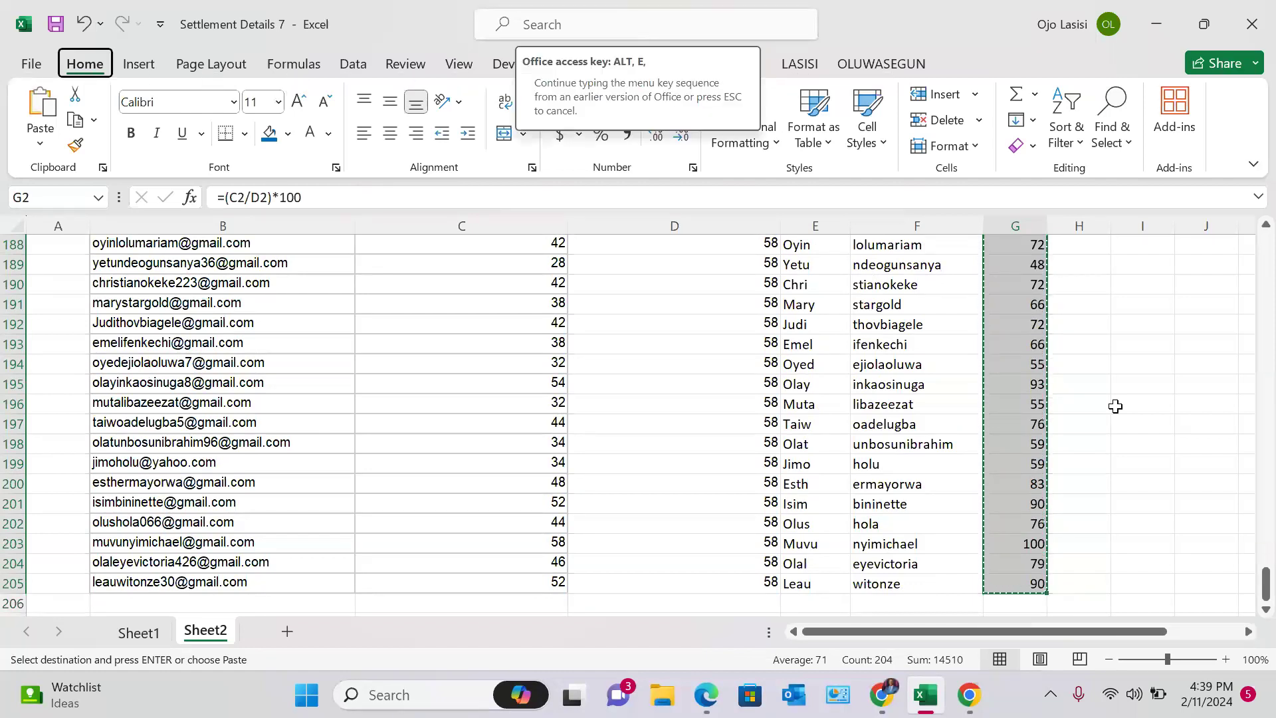
key("s")
key("v")
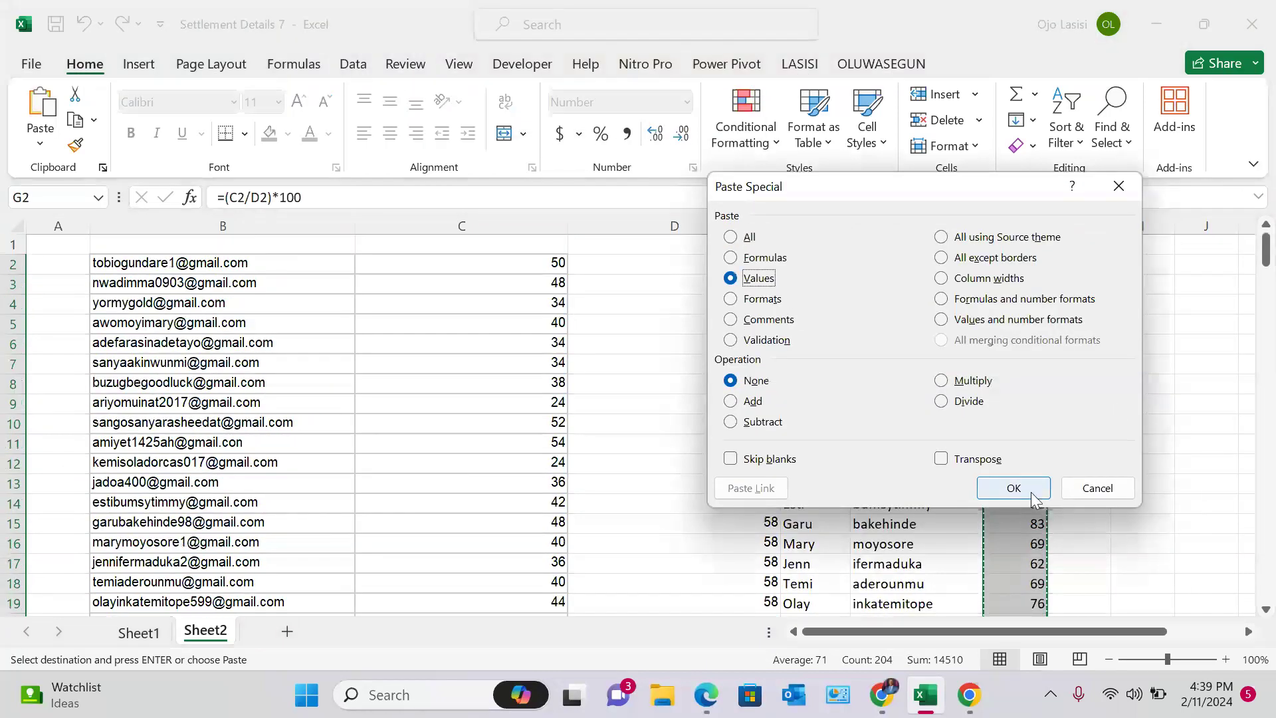
key("Return")
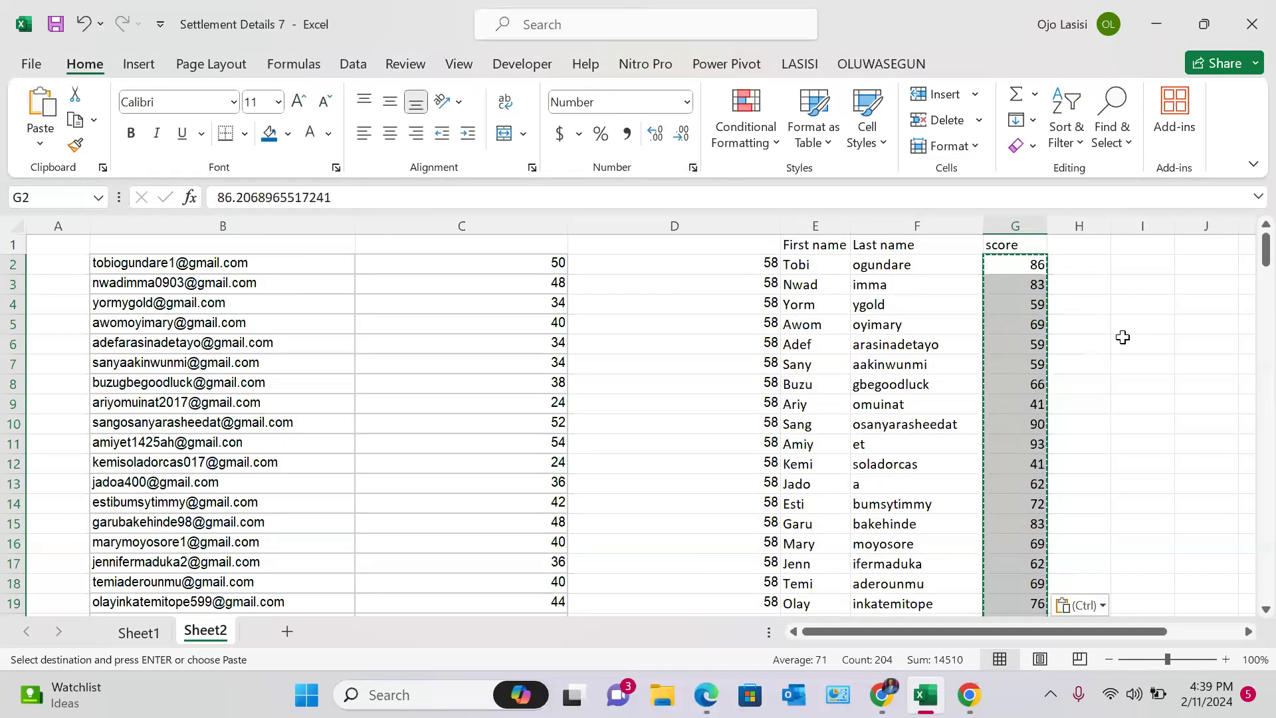
left_click(1030, 264)
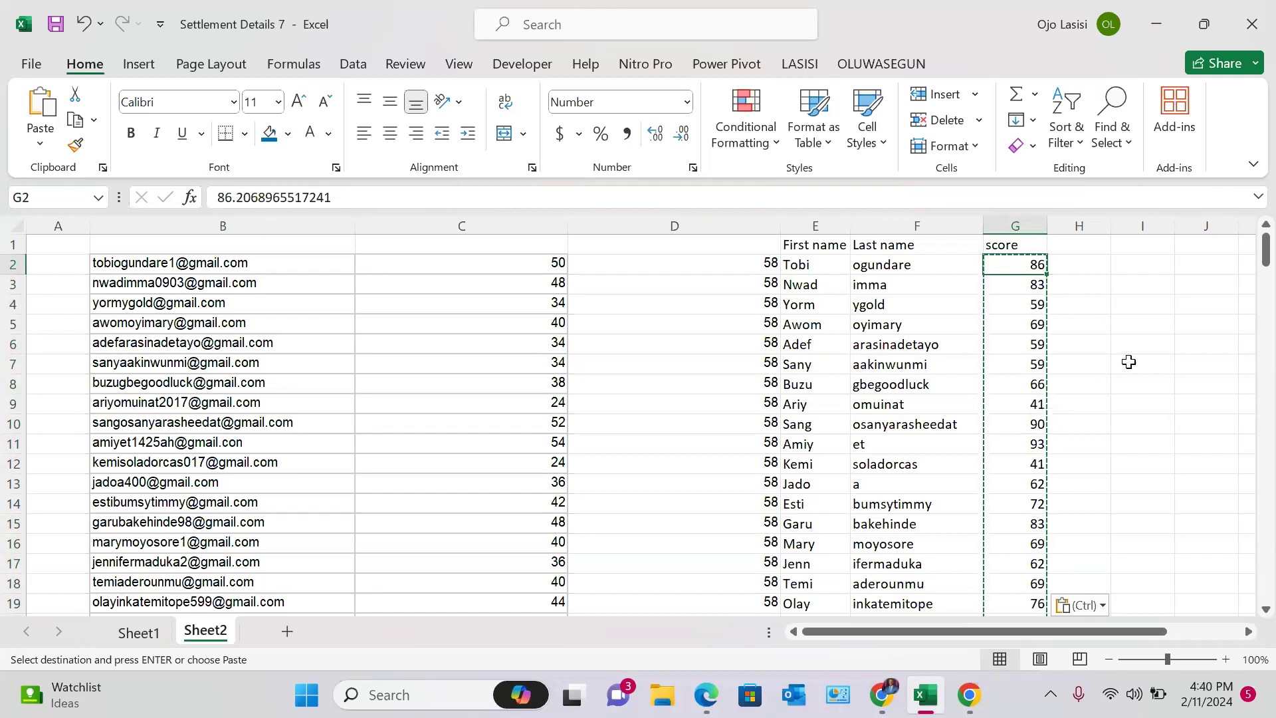
Step: Try deleting column D, which holds the repeated 58 total marks, and undo the deletion
left_click(748, 225)
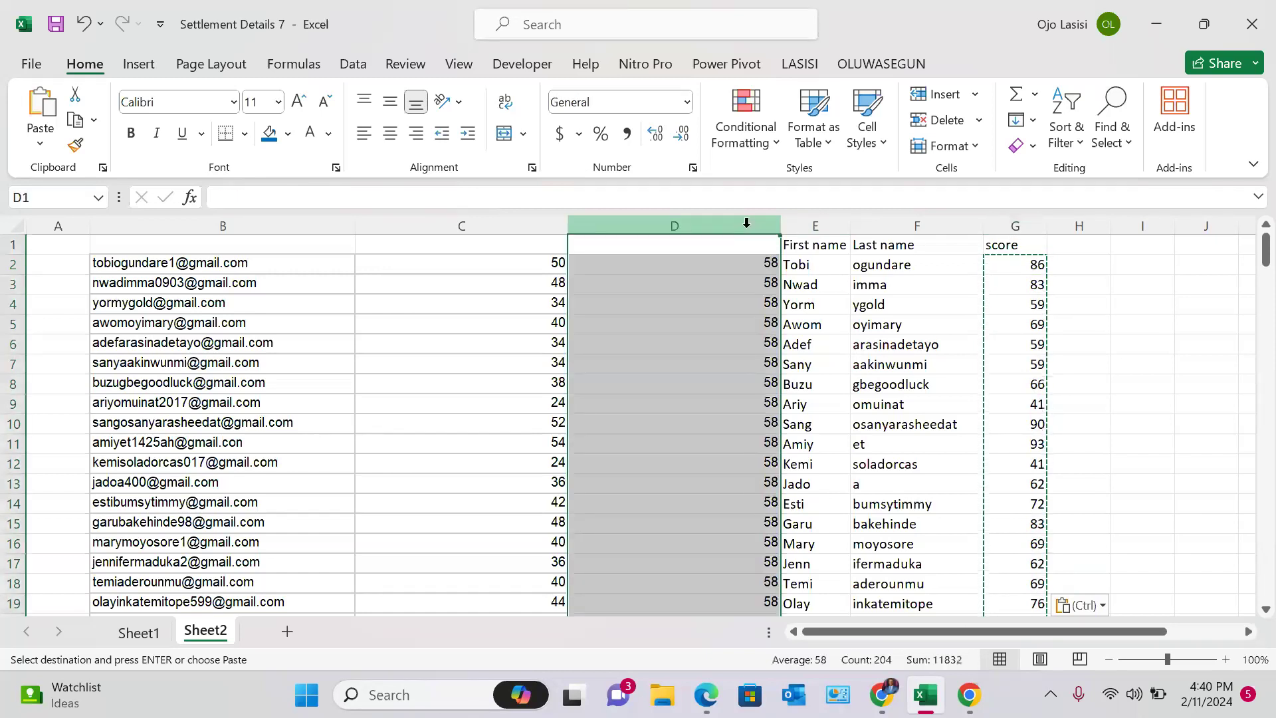
key("Escape")
key("ctrl+minus")
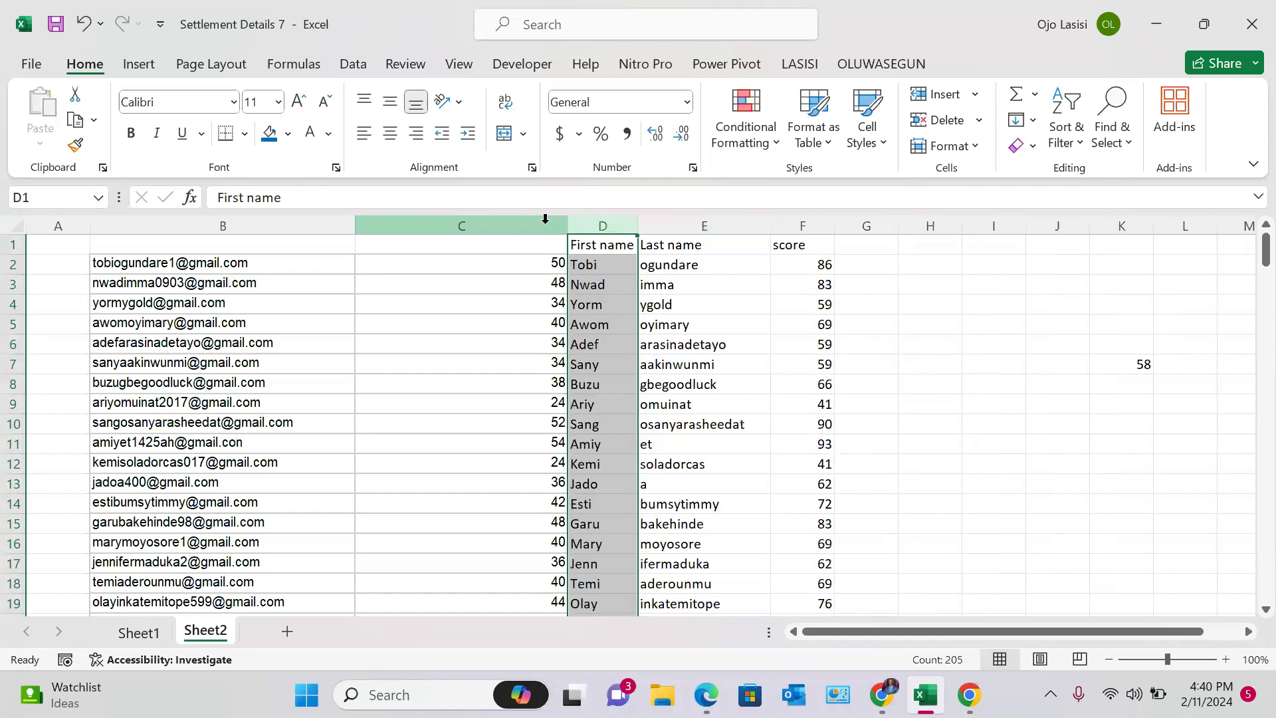
key("ctrl+z")
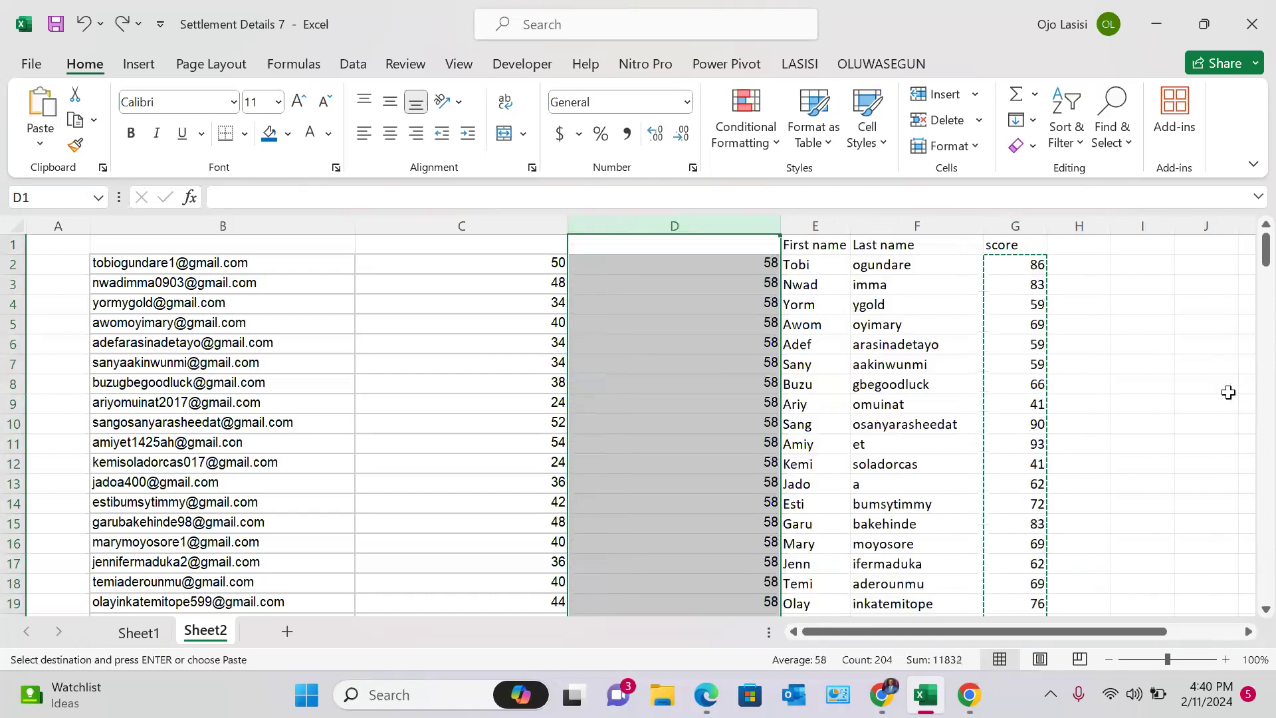
Step: Open the empty cell J9 for editing
left_click(1190, 398)
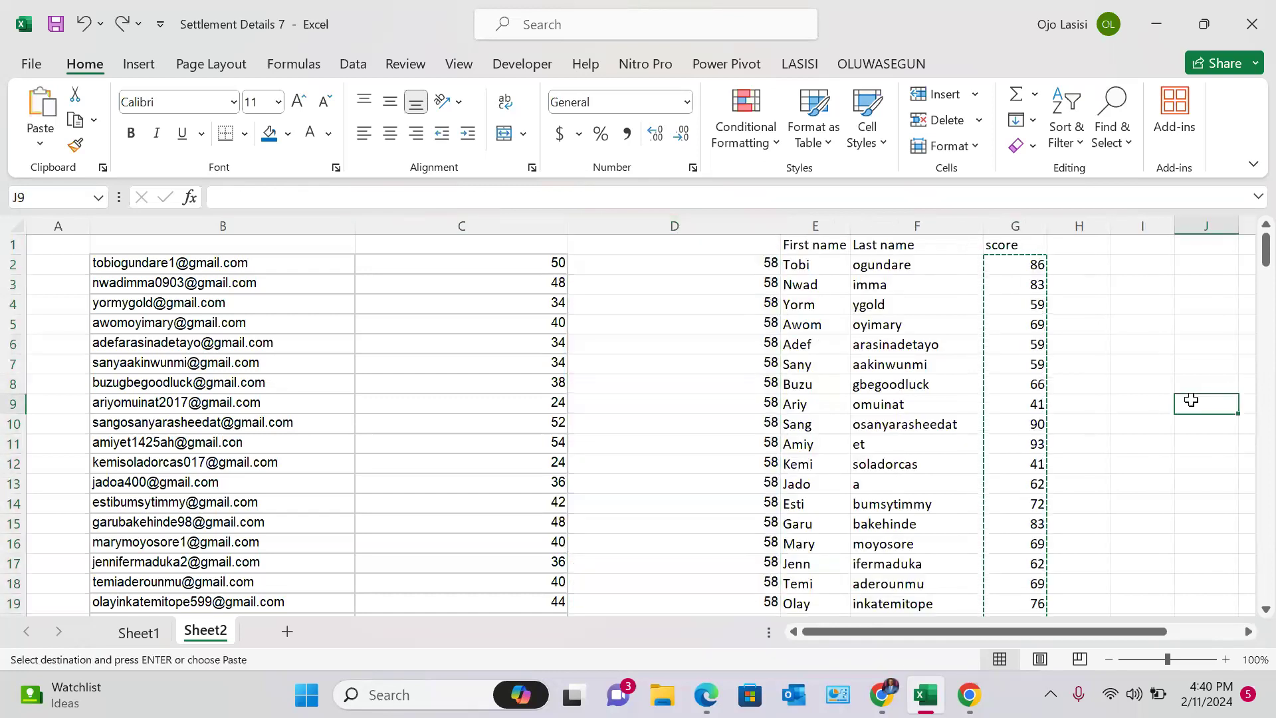
double_click(1191, 399)
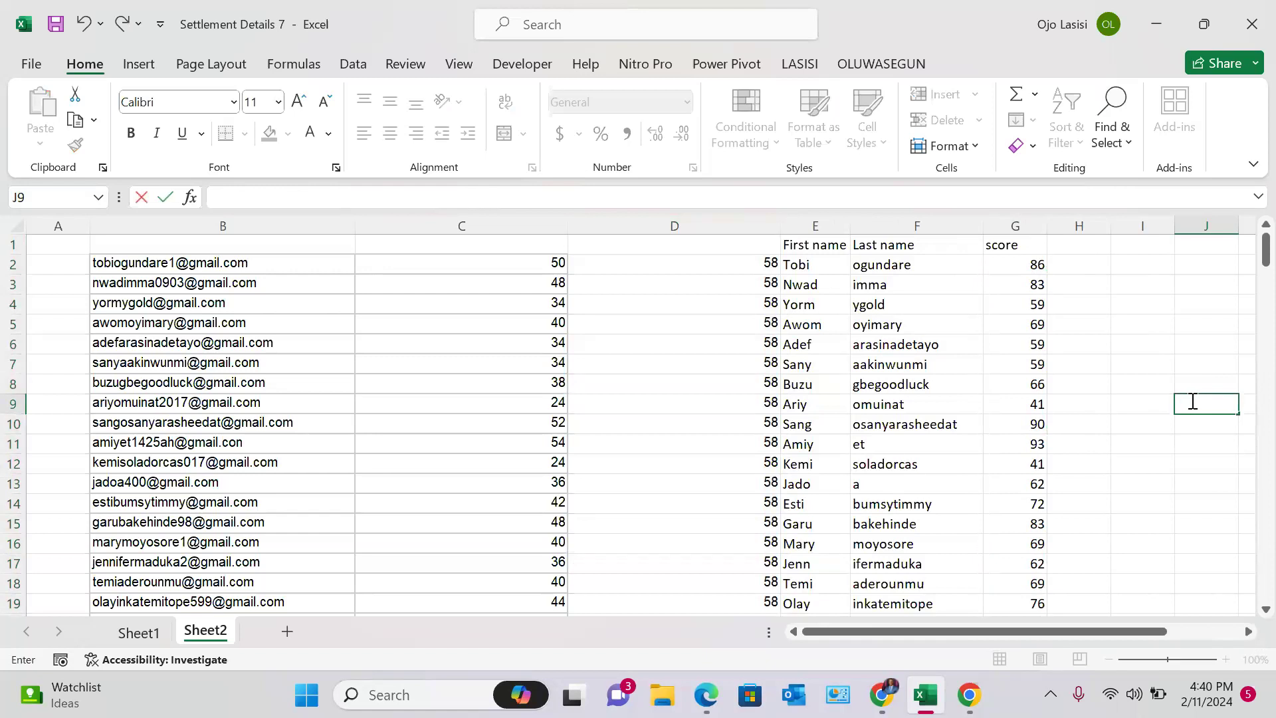
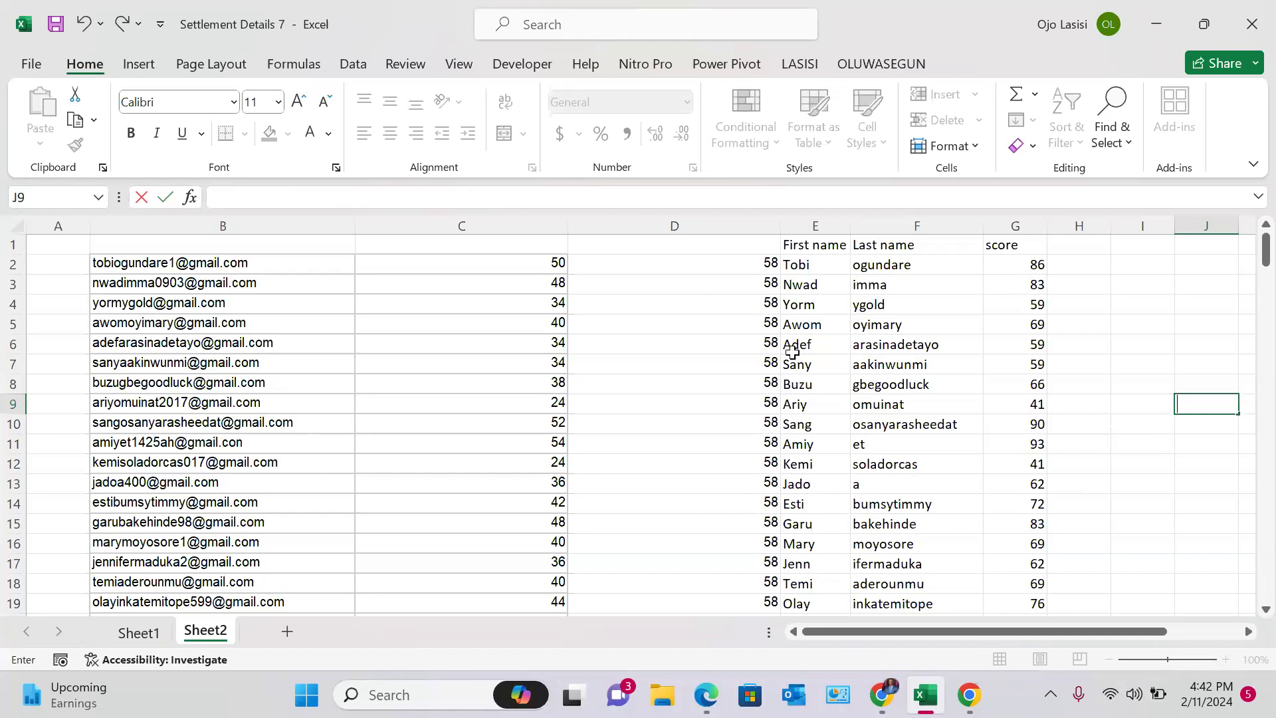
Step: Delete columns D, C and B holding the total marks, raw scores and e-mail addresses, keeping only the names and percentage scores
left_click(675, 219)
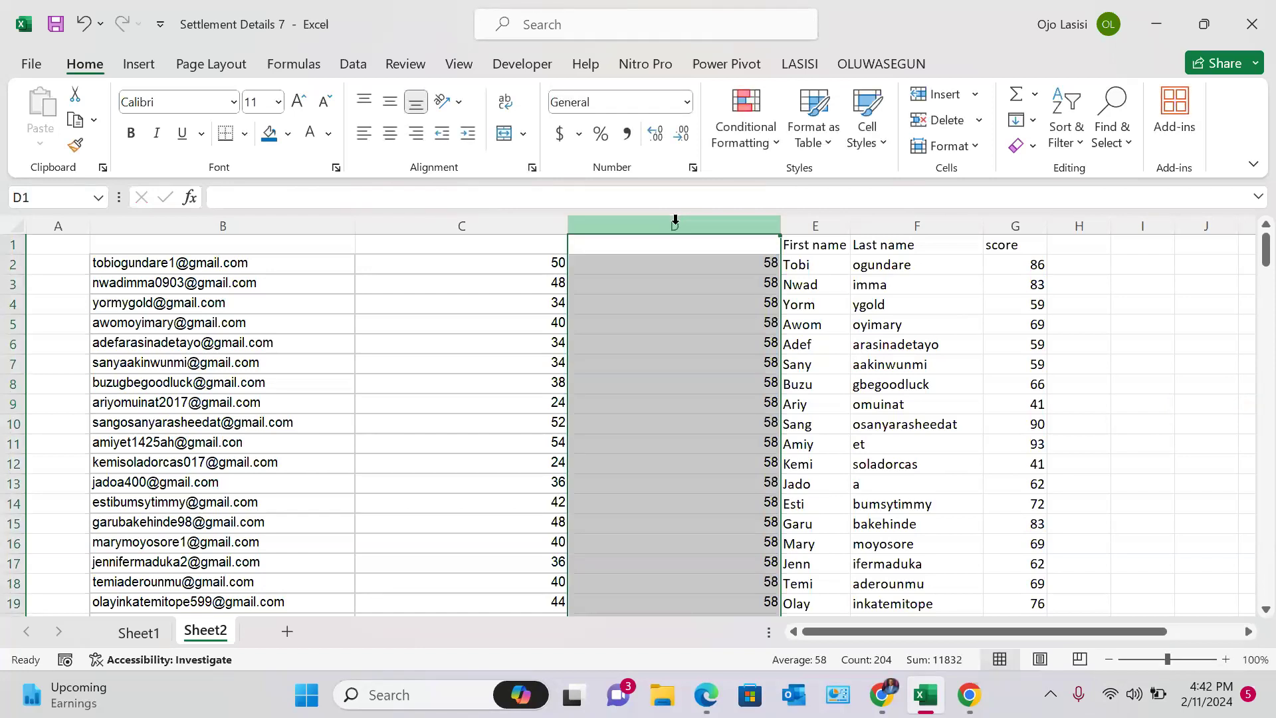
key("ctrl+minus")
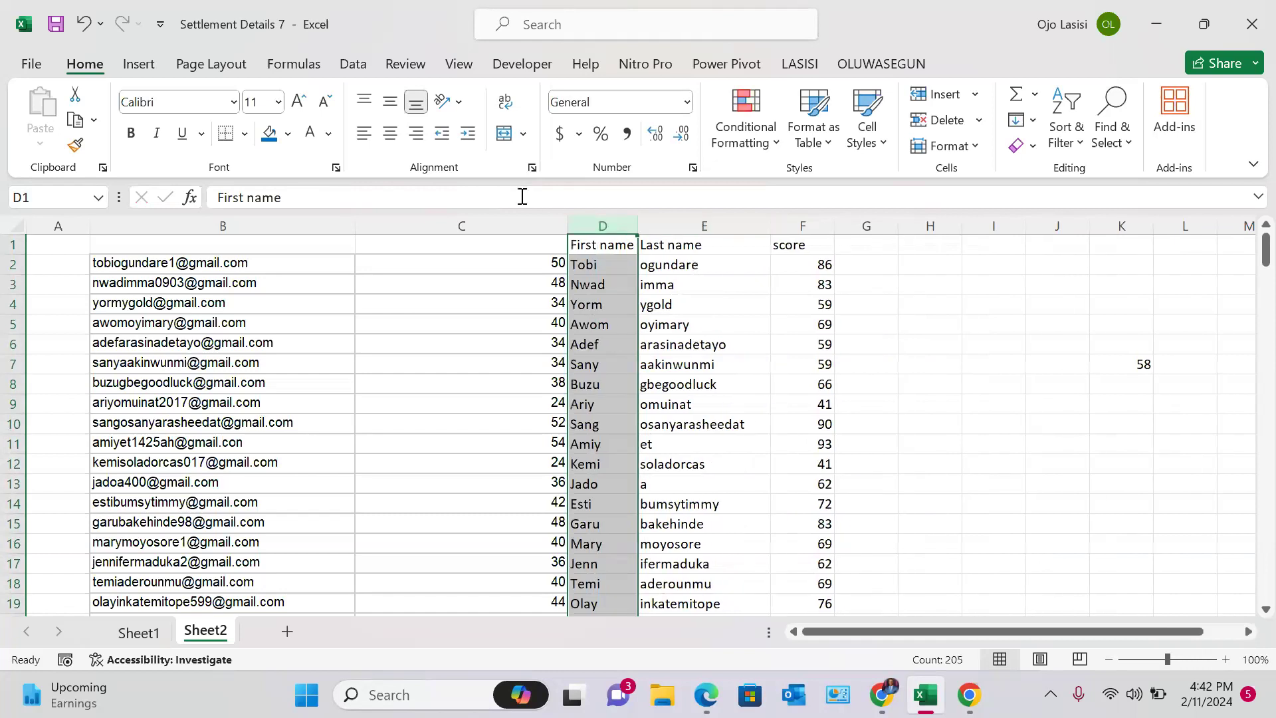
left_click(486, 219)
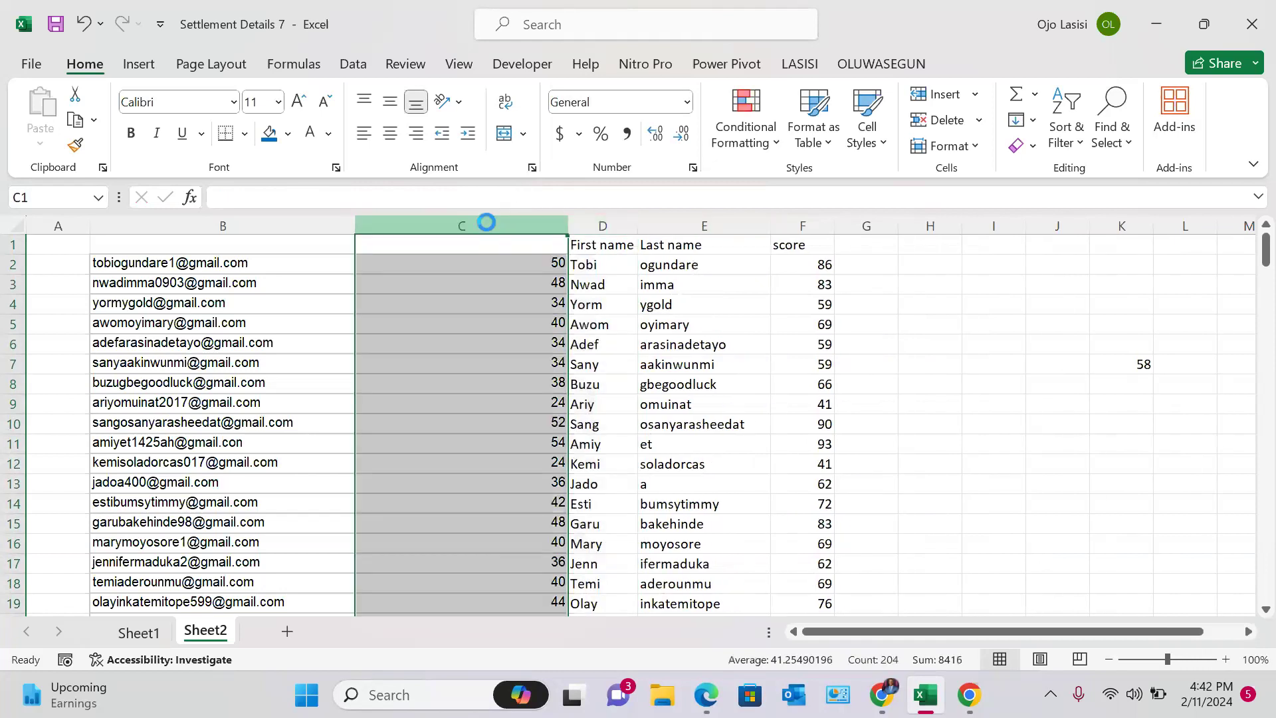
key("ctrl+minus")
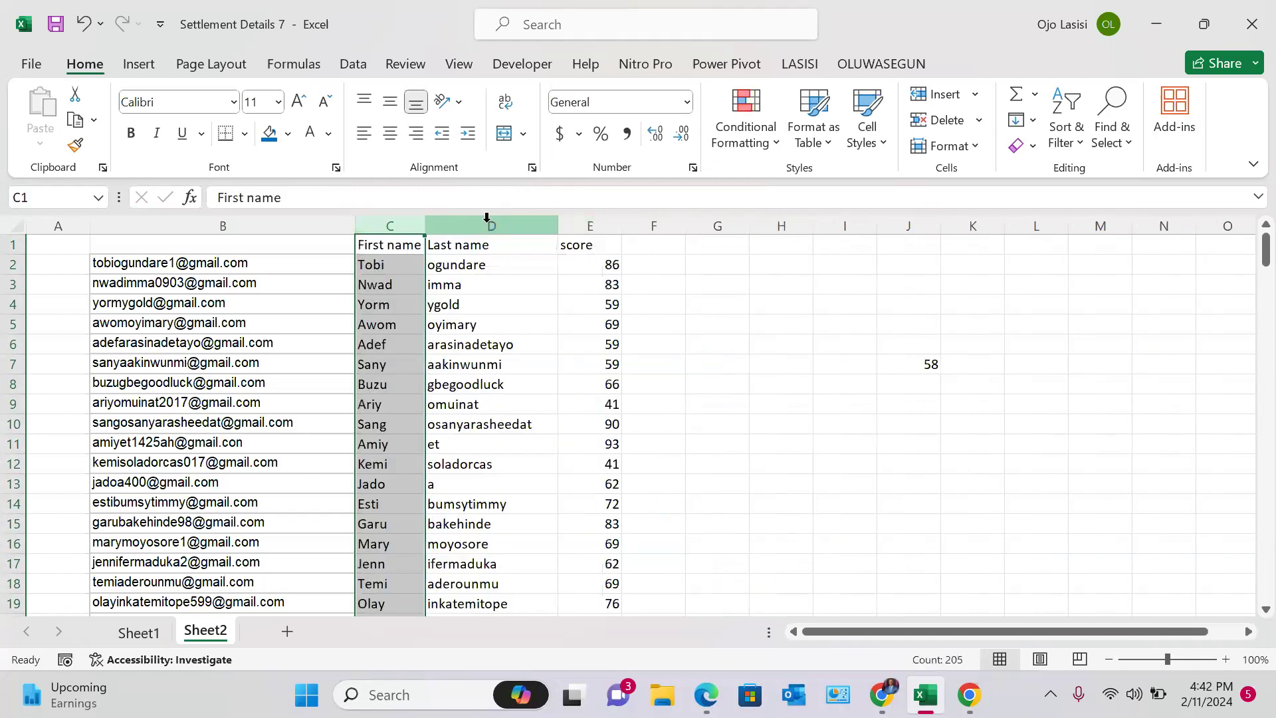
left_click(258, 224)
key("ctrl+minus")
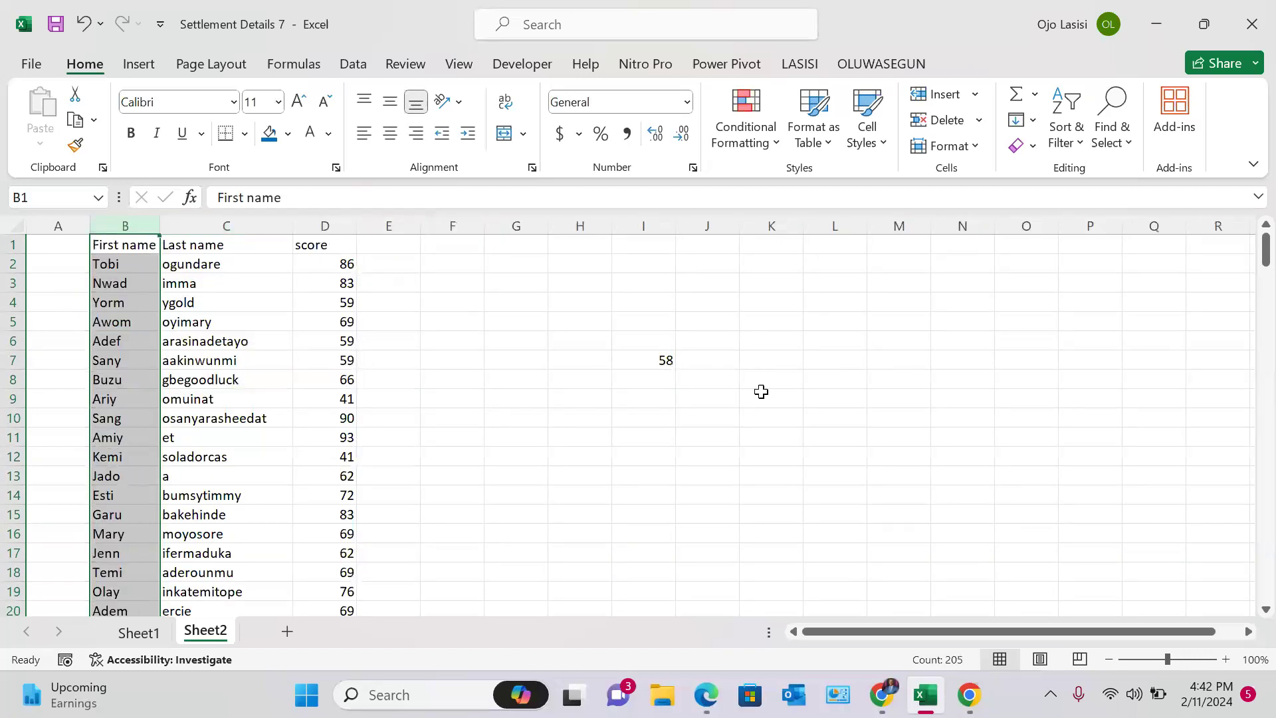
Step: Clear the stray 58 from cell I7
left_click(668, 361)
key("BackSpace")
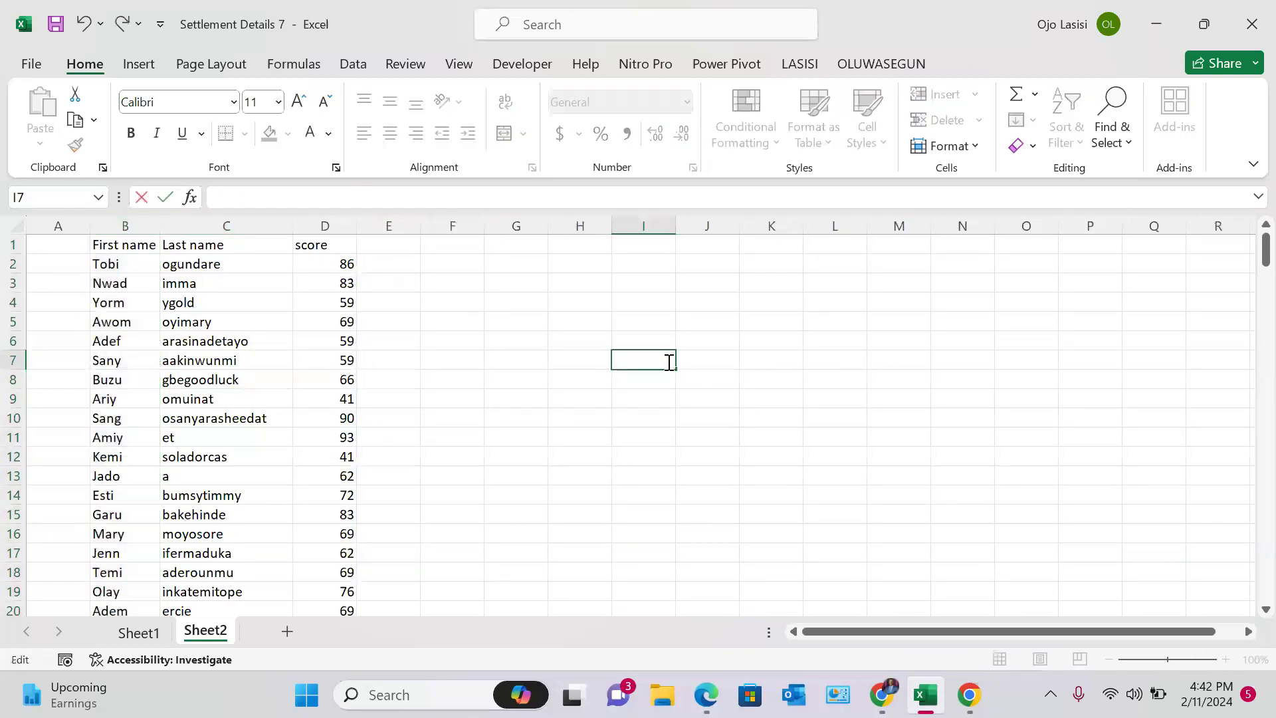
left_click(748, 383)
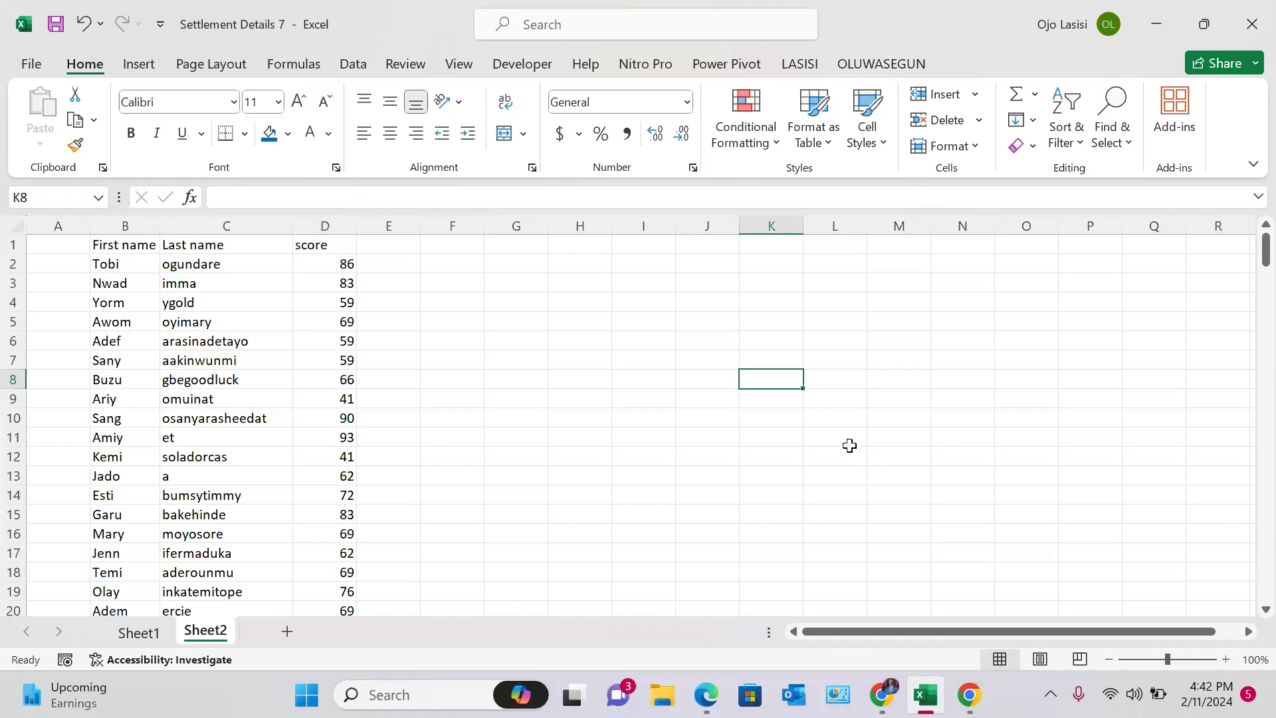
left_click(878, 364)
left_click(794, 366)
left_click(747, 378)
left_click(761, 347)
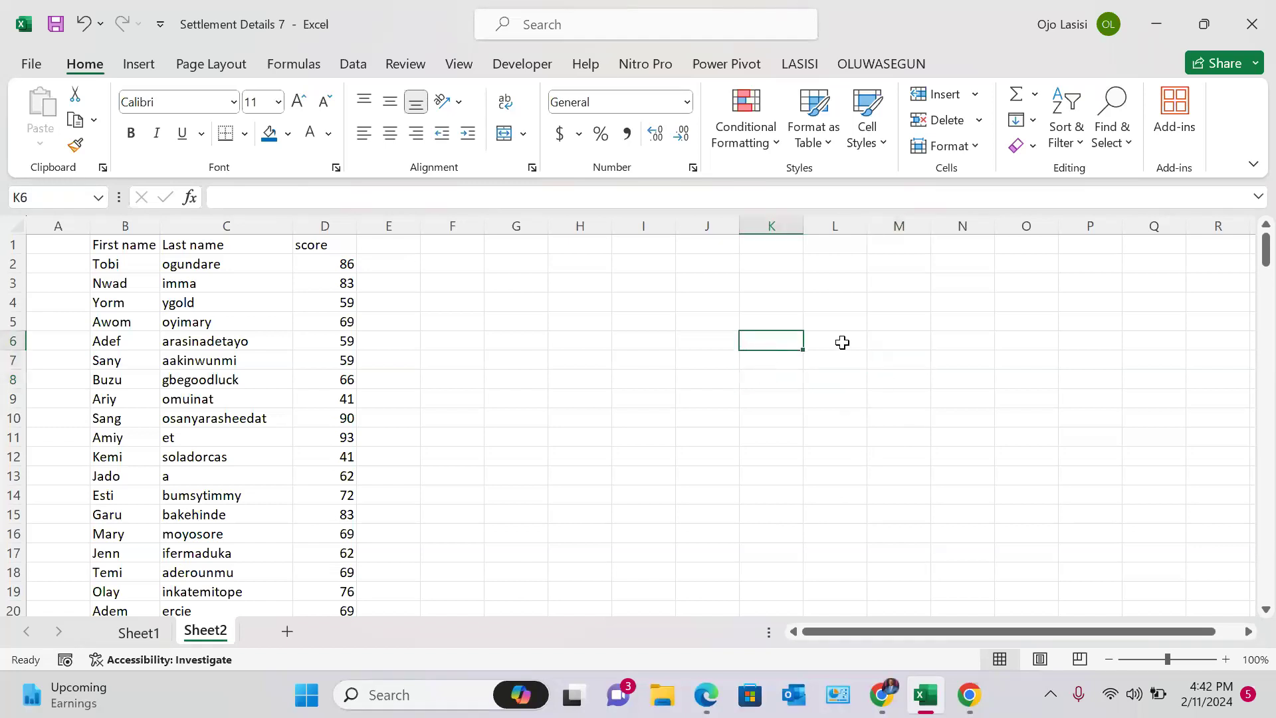
left_click(847, 379)
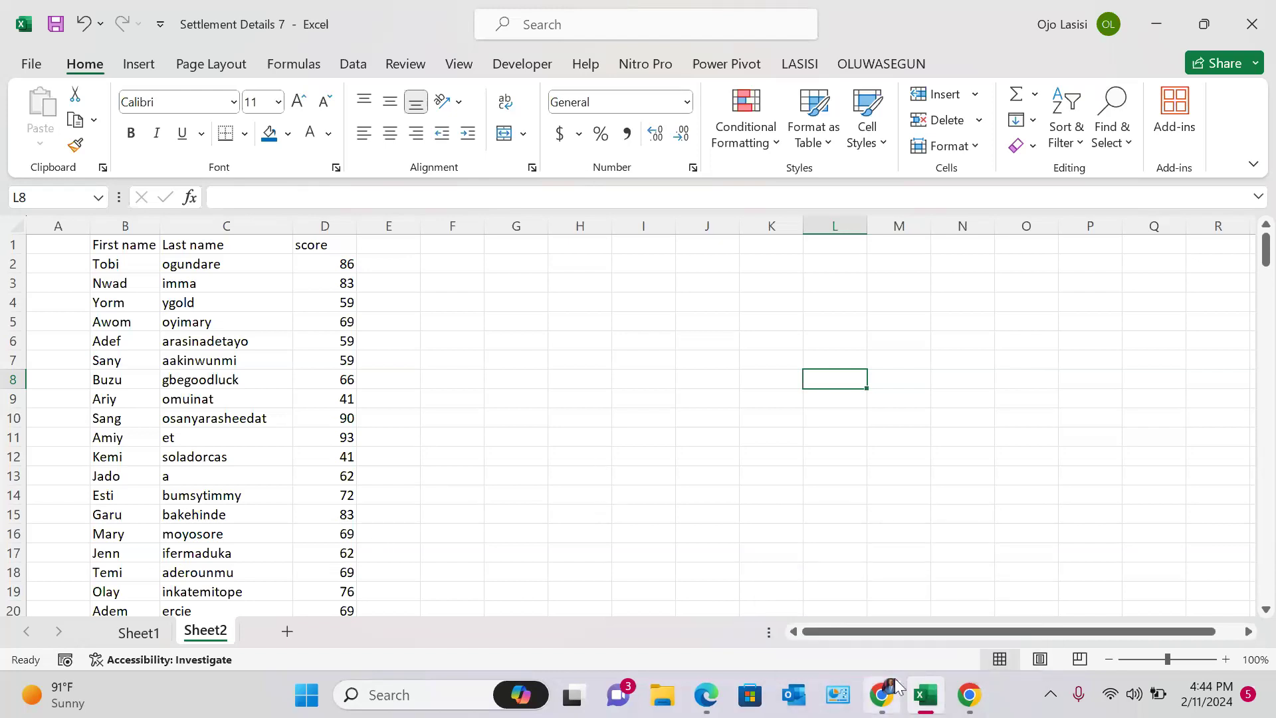
Step: Switch to the Microsoft Edge window with an empty new tab and search the web for "google form creation"
mouse_move(880, 702)
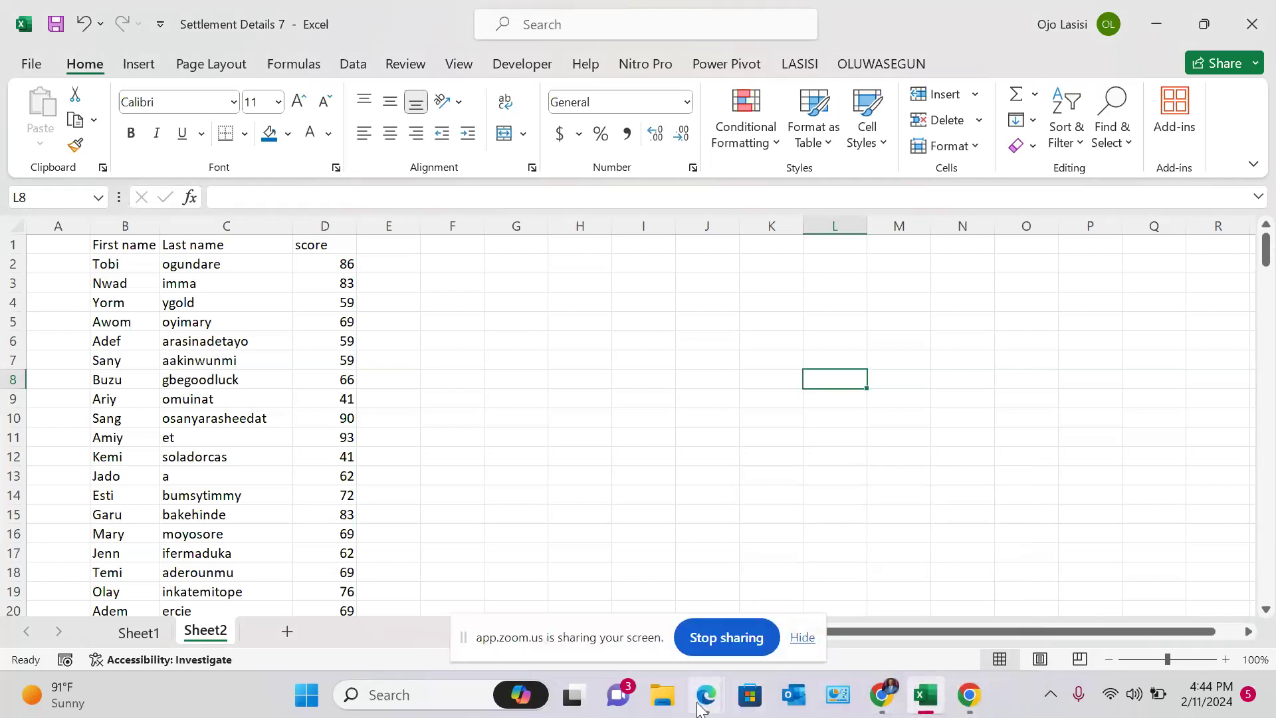
mouse_move(704, 697)
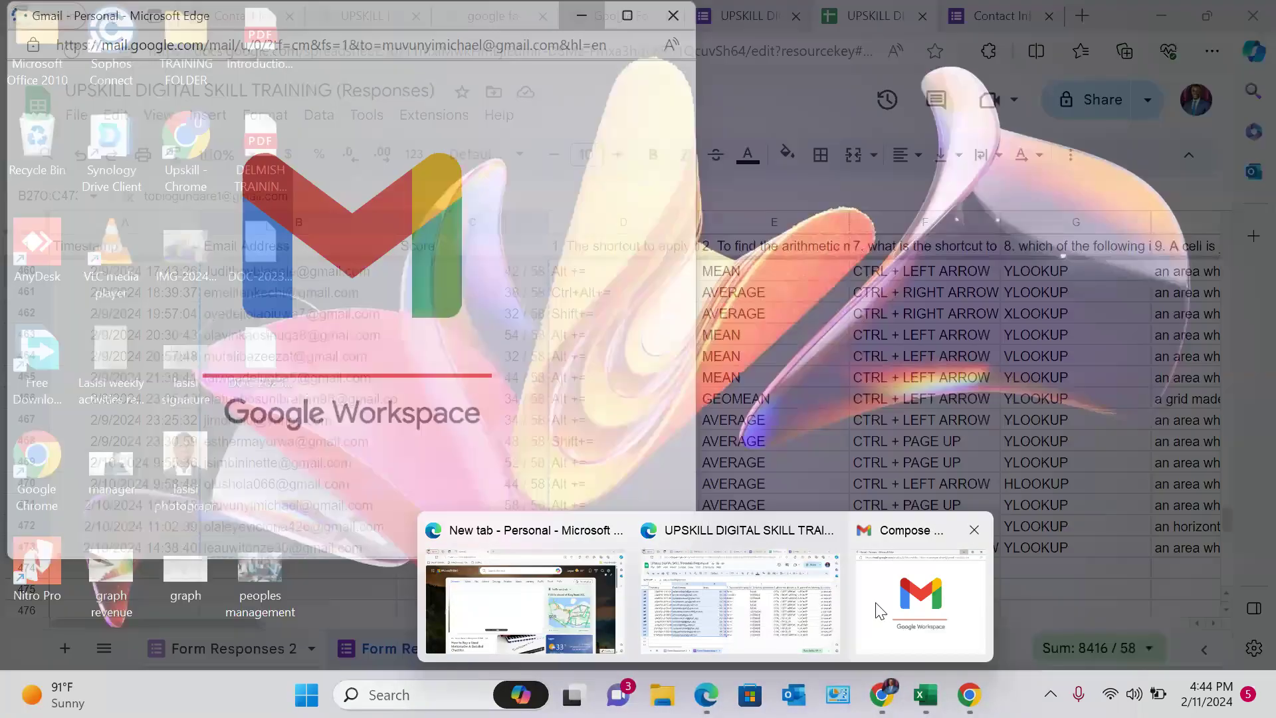
left_click(525, 602)
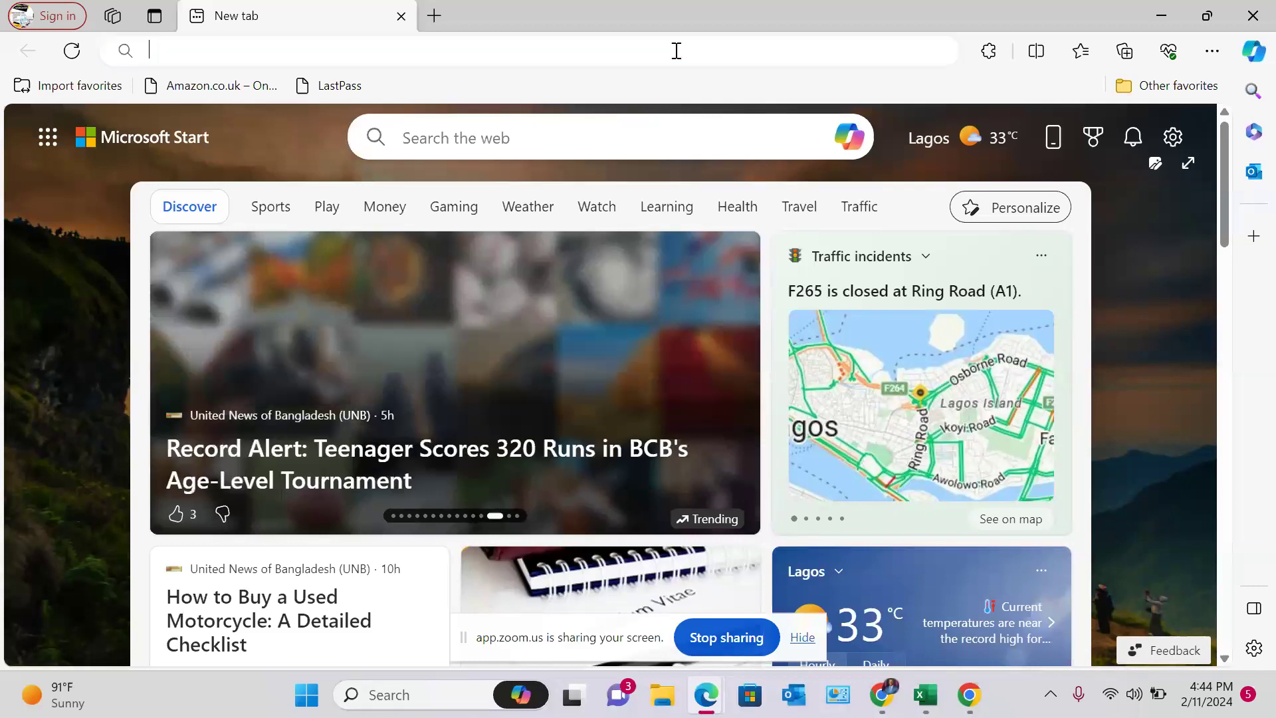
left_click(676, 50)
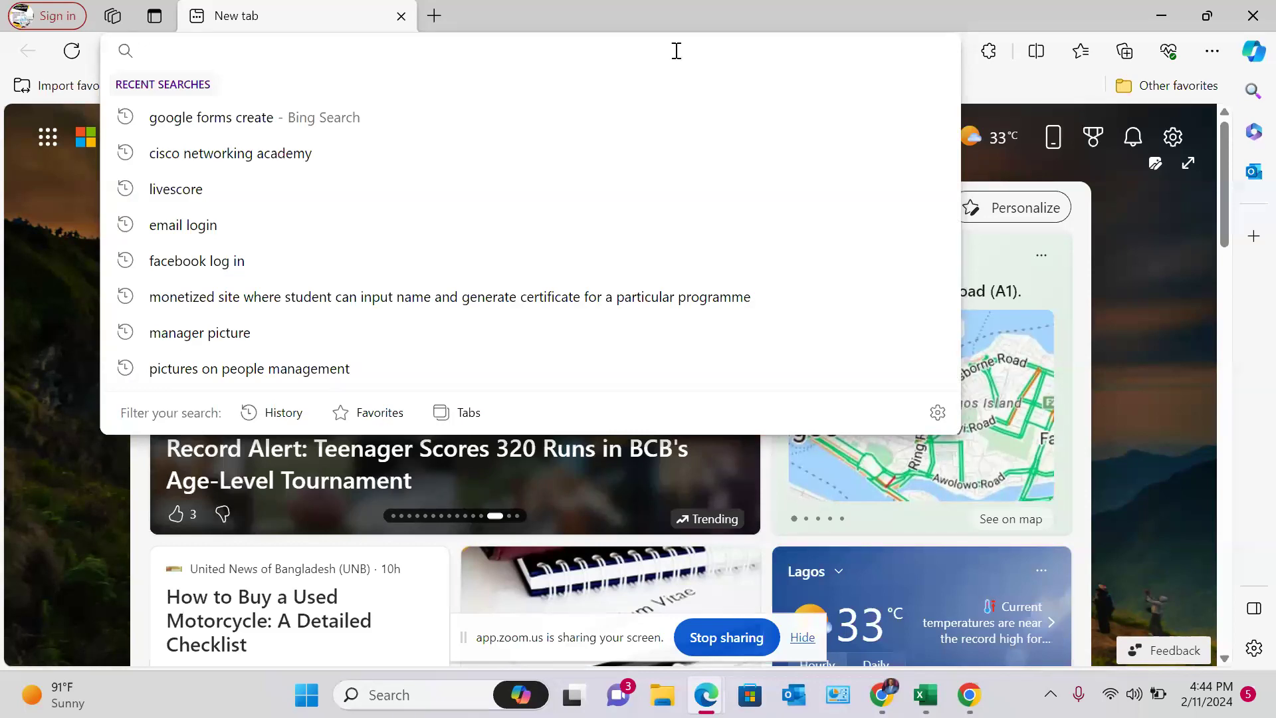
type("google f")
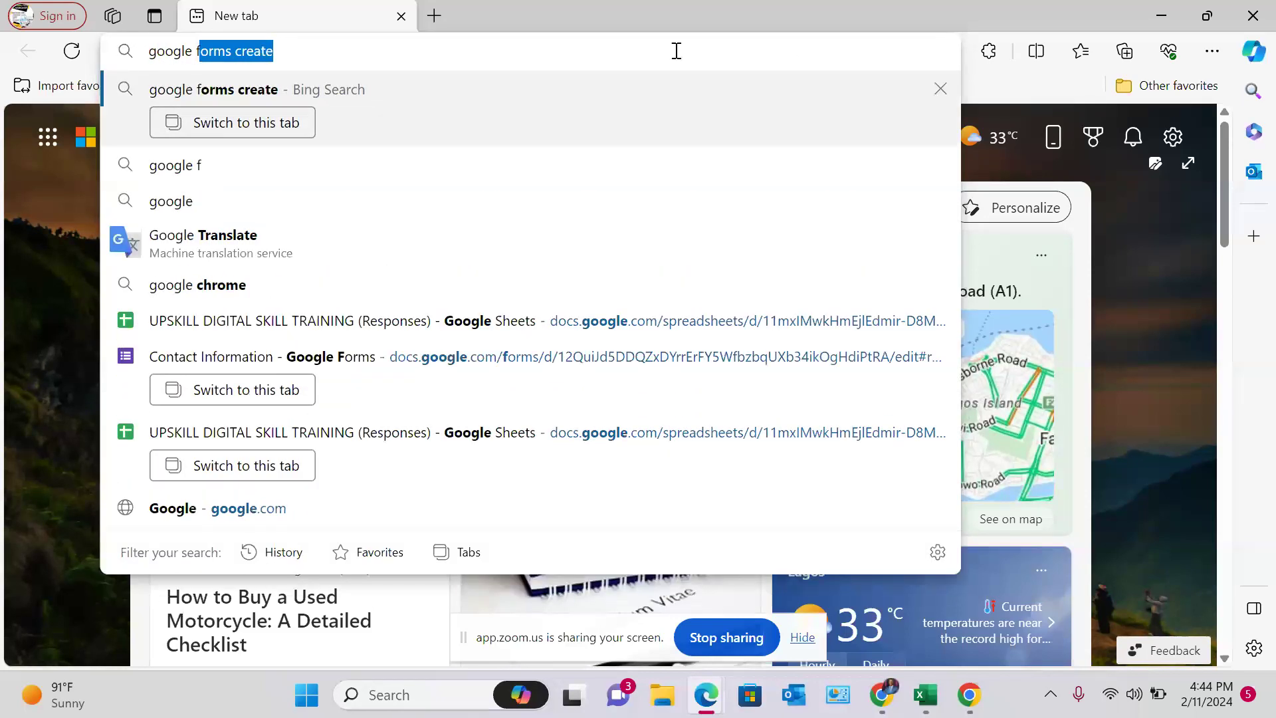
type("or")
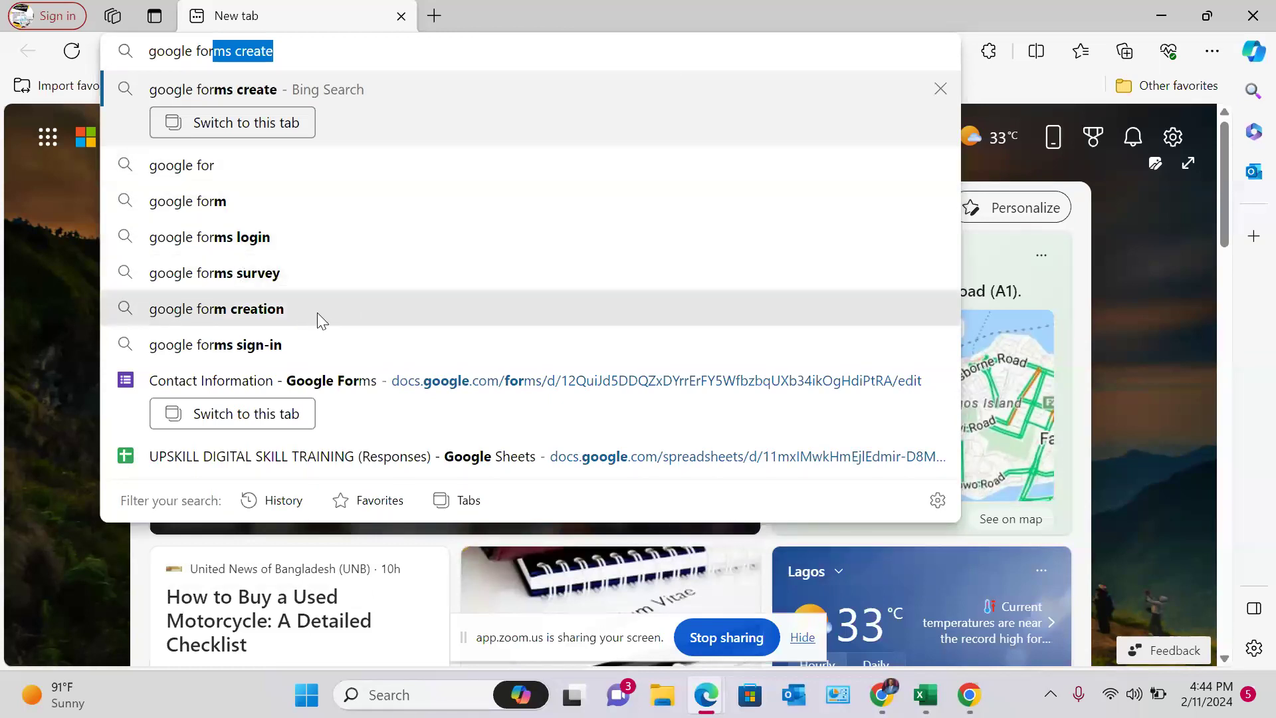
left_click(382, 297)
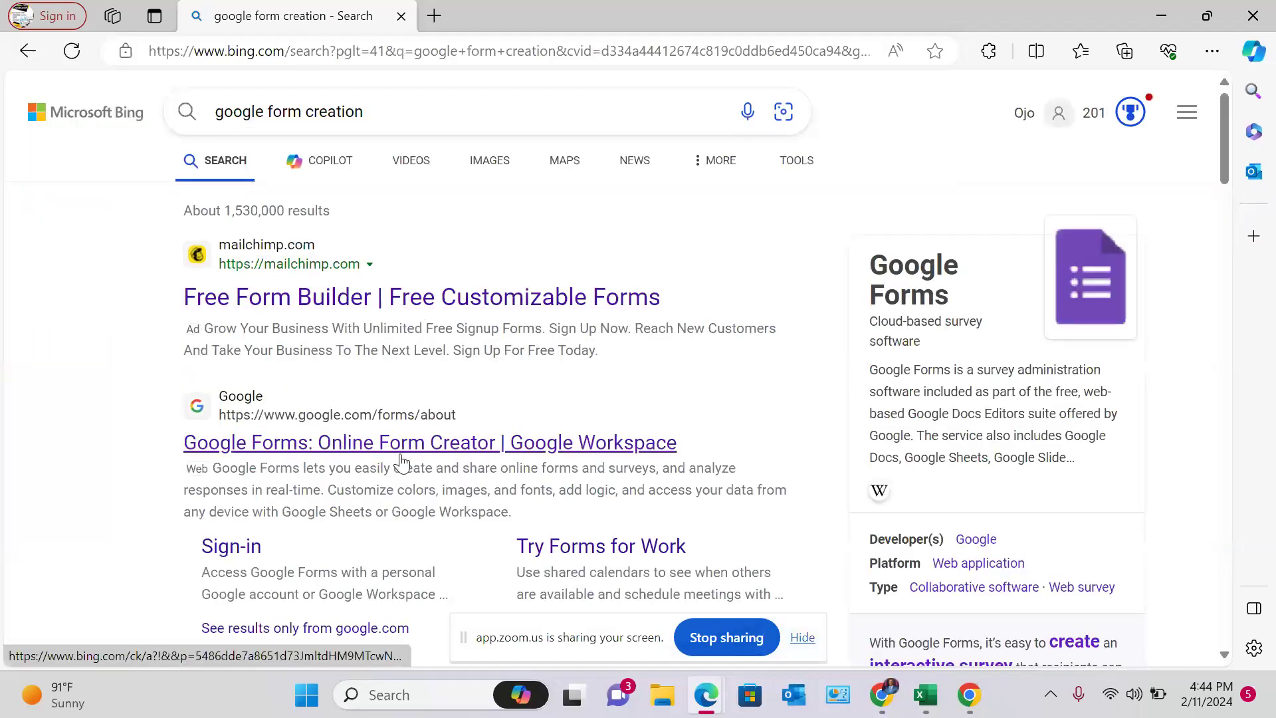
Step: Open the Google Forms page from the search results and start a free account sign-up for personal use
left_click(570, 461)
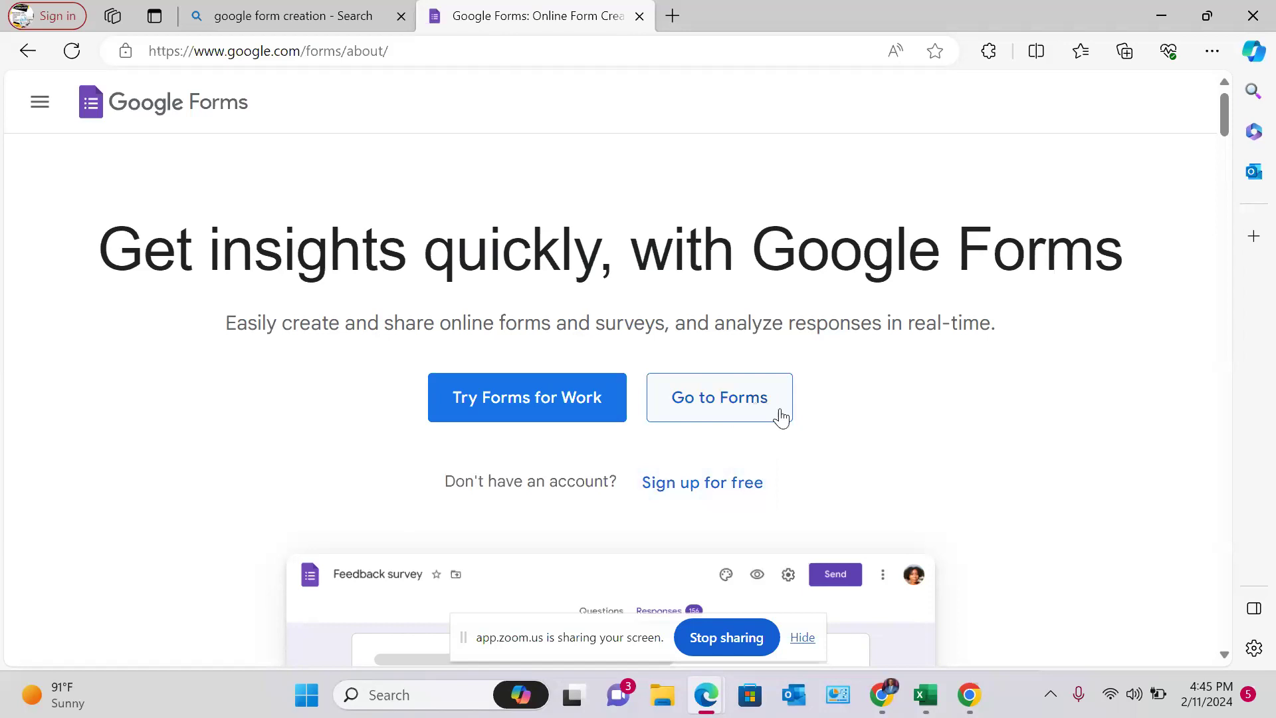
left_click(706, 485)
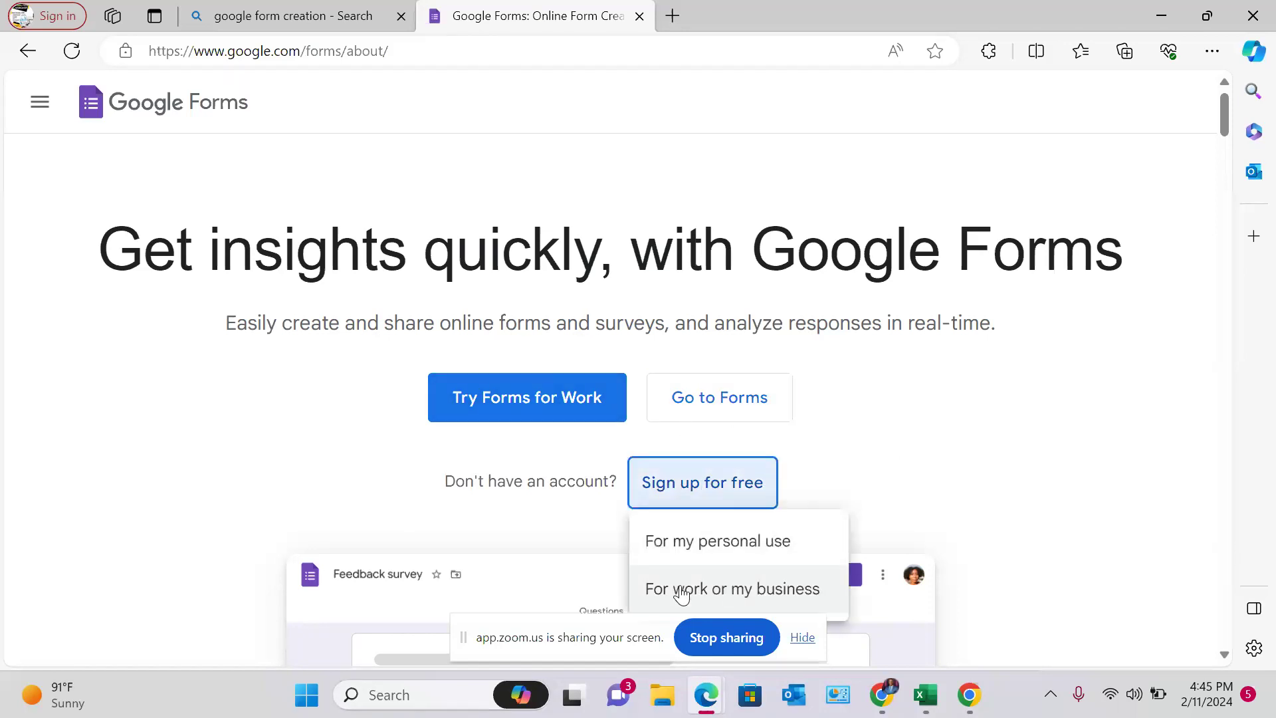
left_click(712, 539)
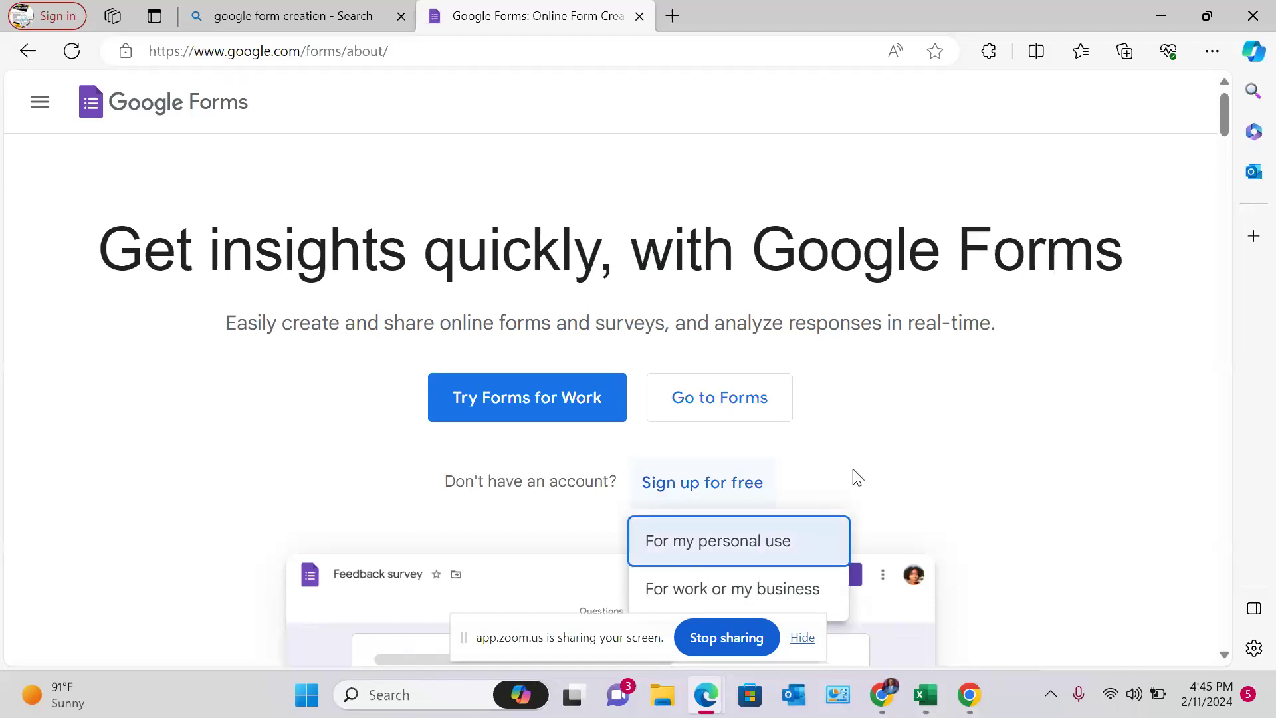
left_click(778, 542)
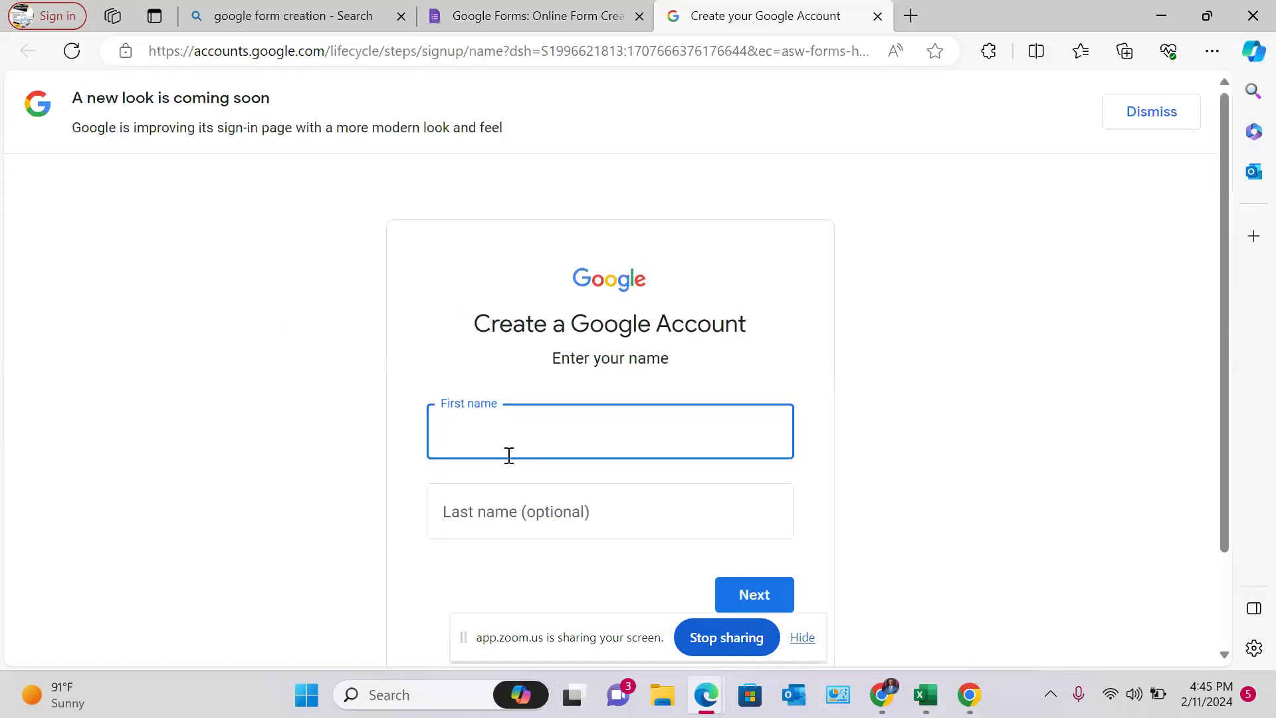
Step: Enter the first name and last name for the new Google account and continue to the basic information page
left_click(495, 515)
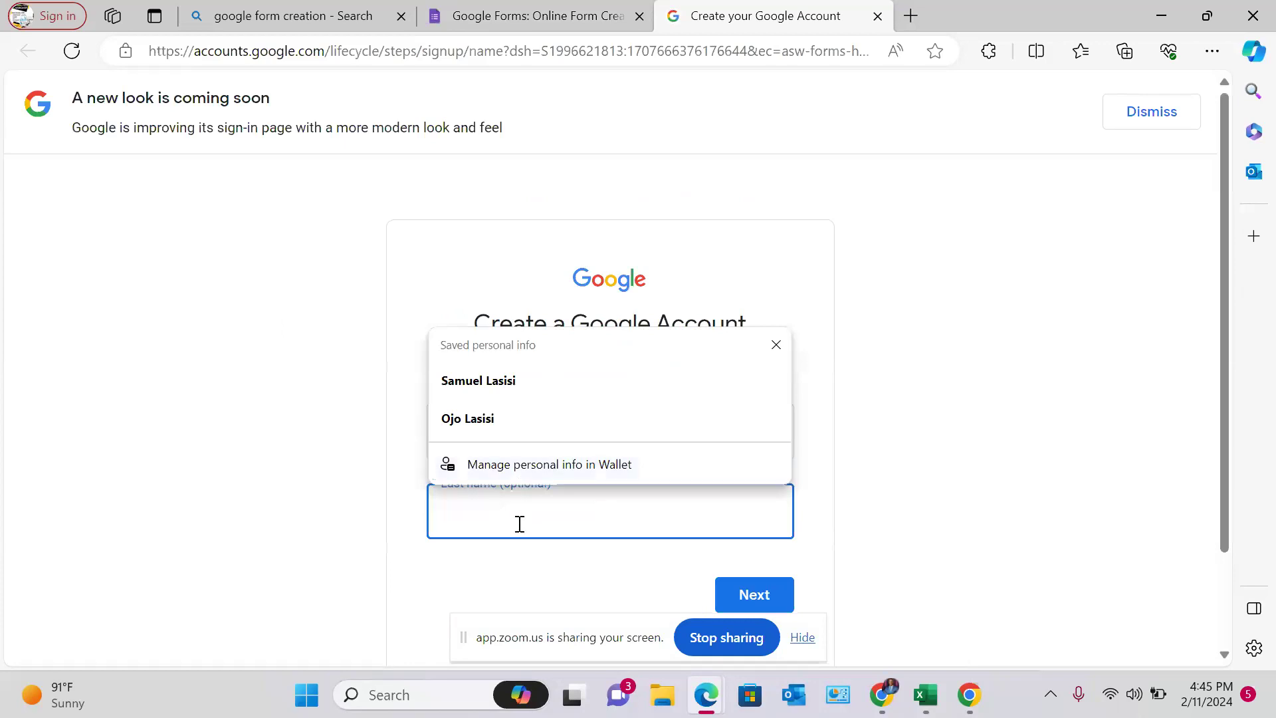
left_click(1081, 405)
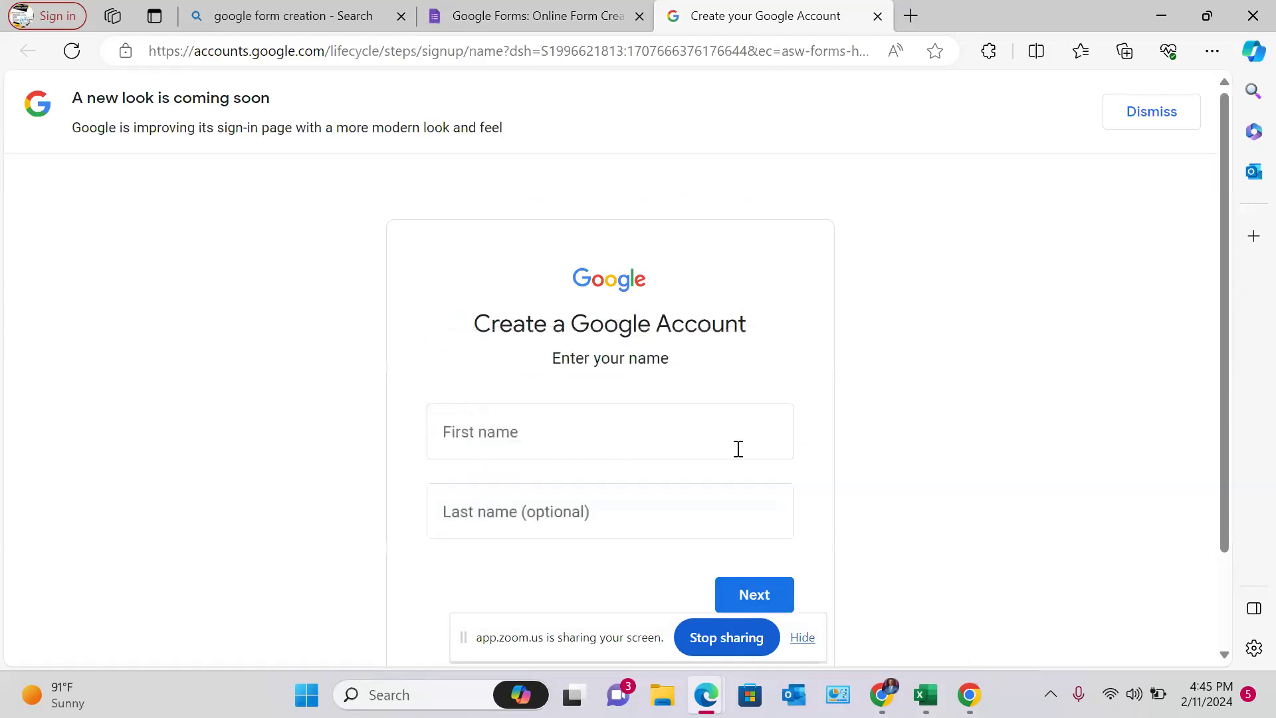
left_click(579, 443)
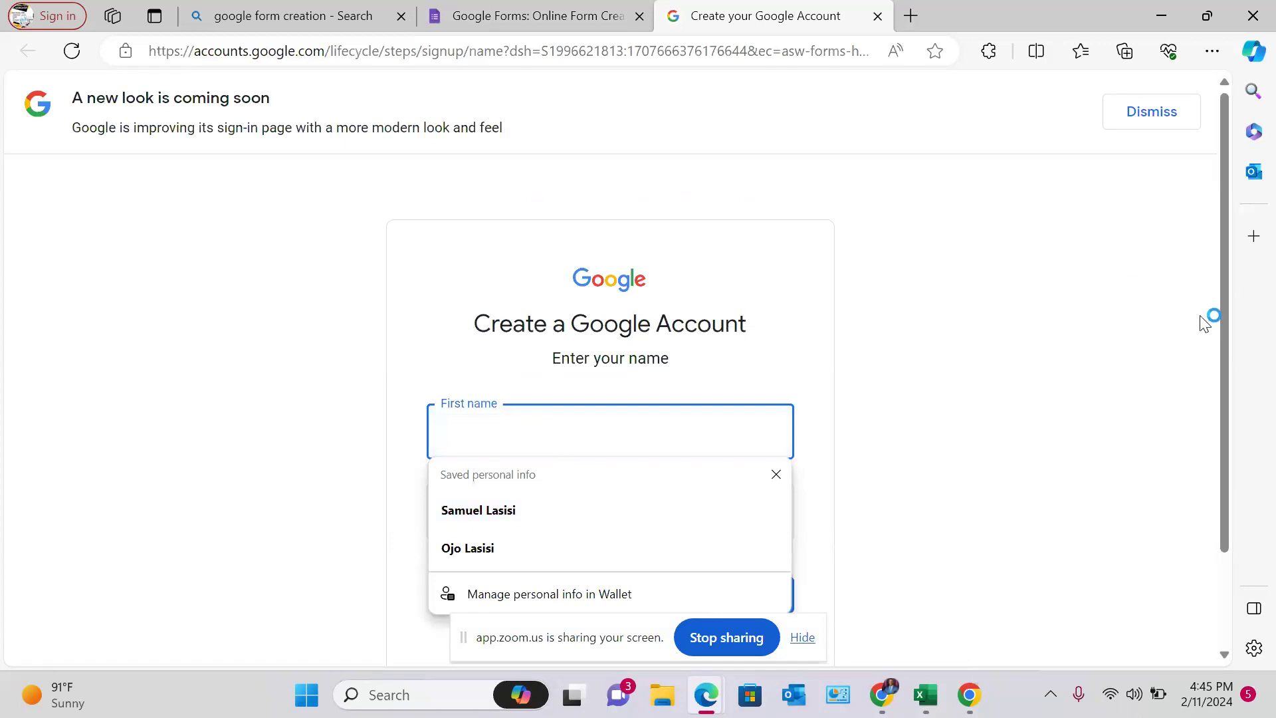
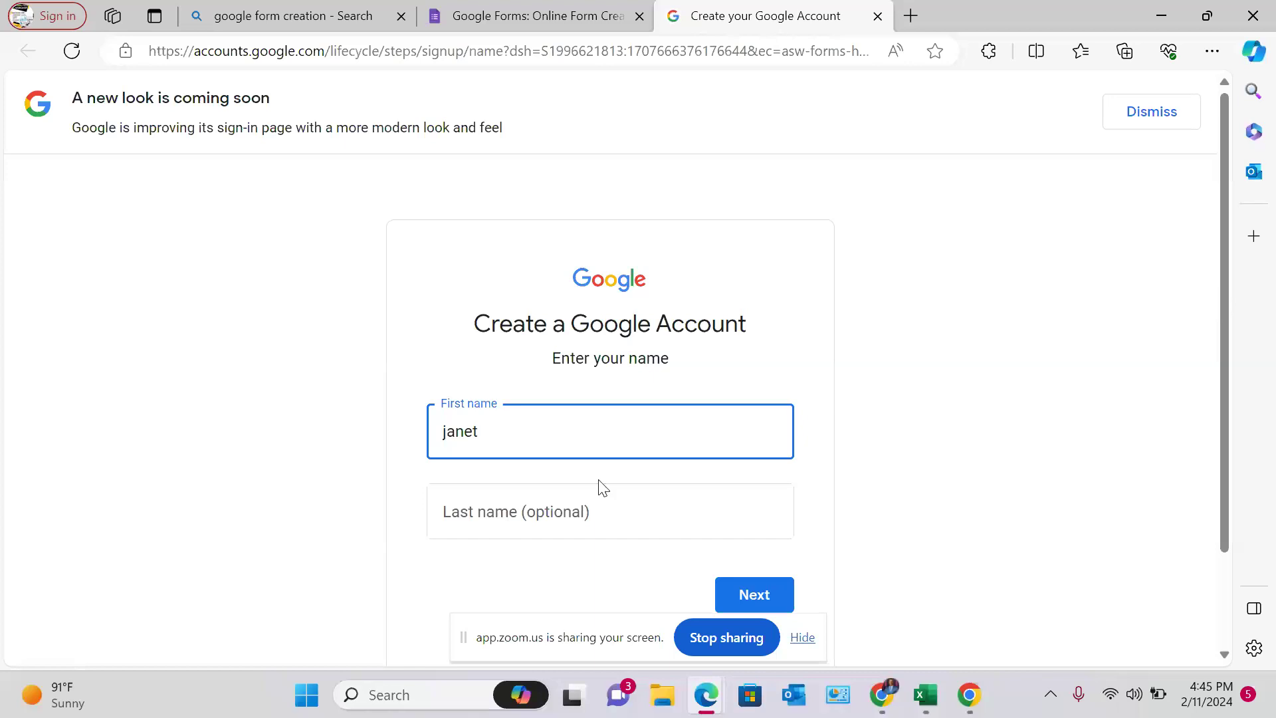
left_click(570, 512)
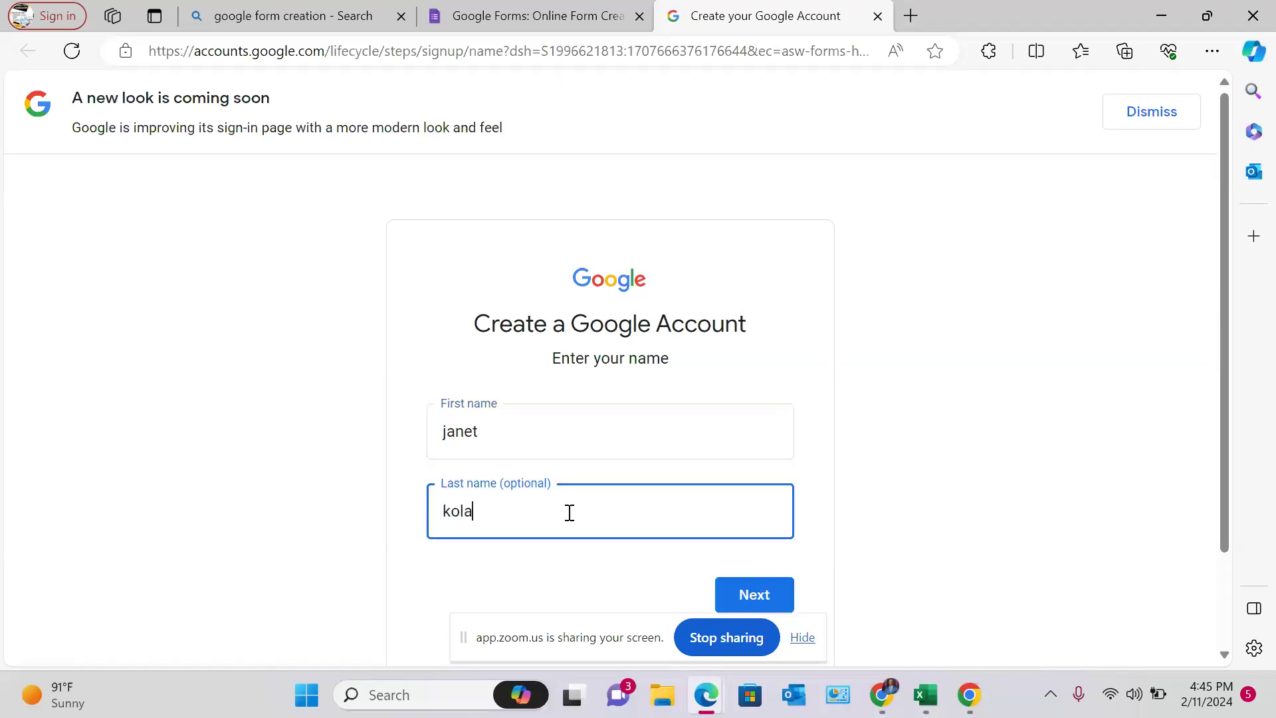
left_click(753, 593)
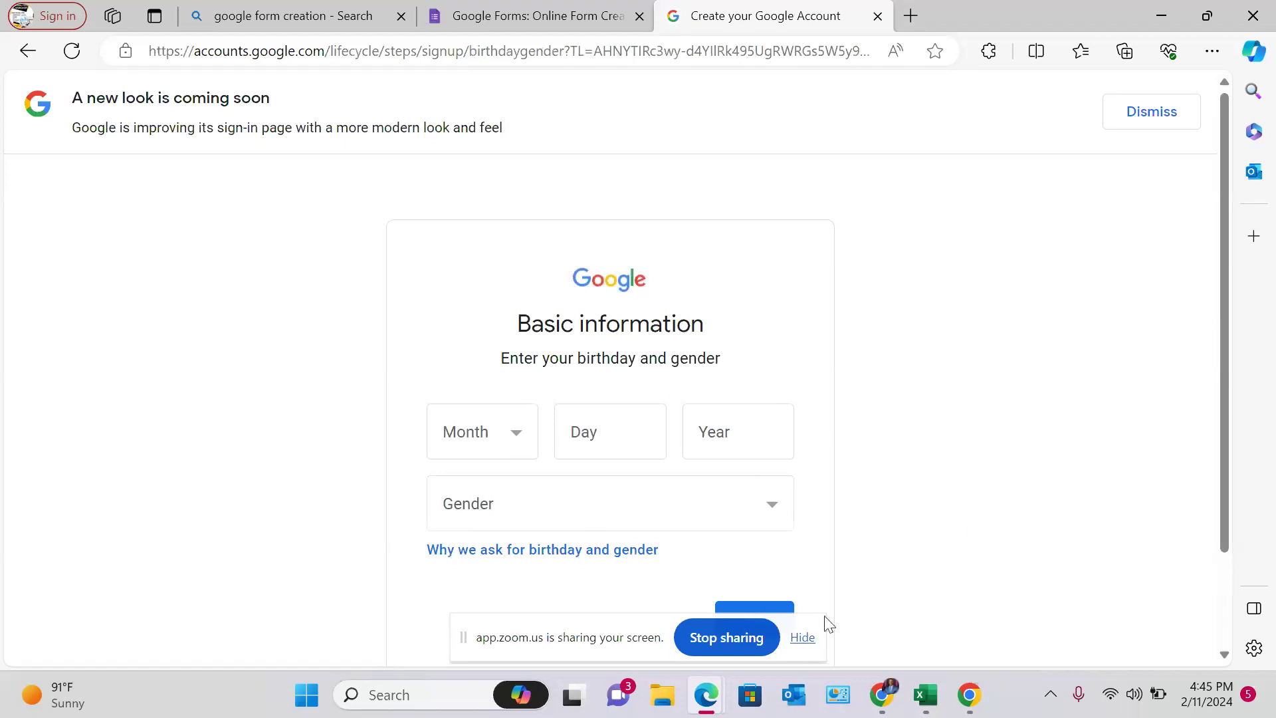
Step: Fill in the date of birth, choose a gender, and continue to the Gmail address selection
scroll(1230, 399, "down", 2)
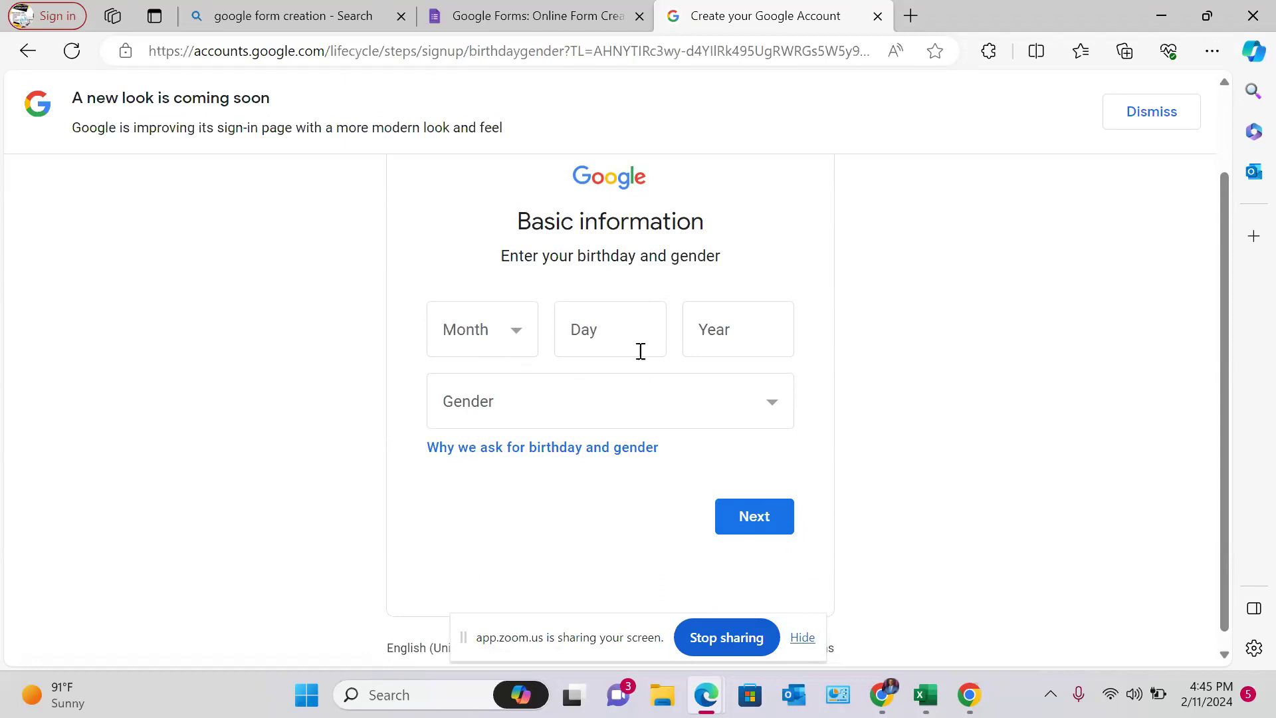
left_click(487, 339)
left_click(493, 369)
left_click(570, 330)
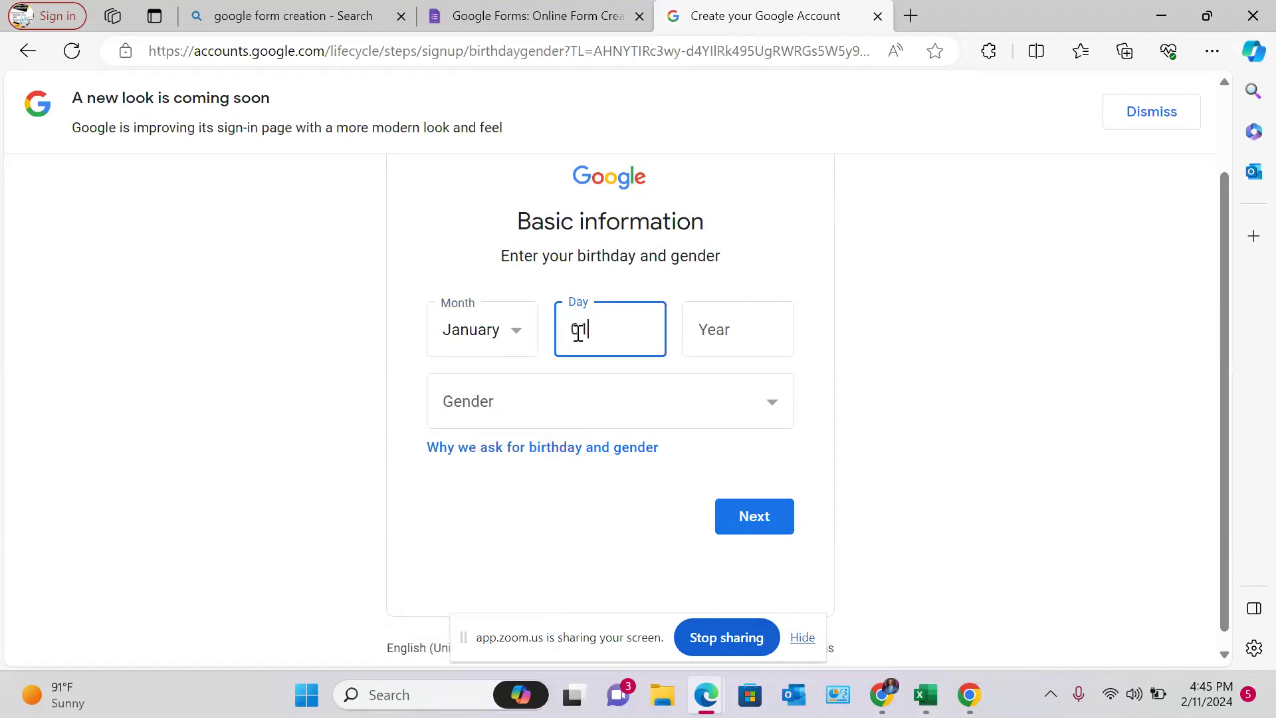
left_click(714, 311)
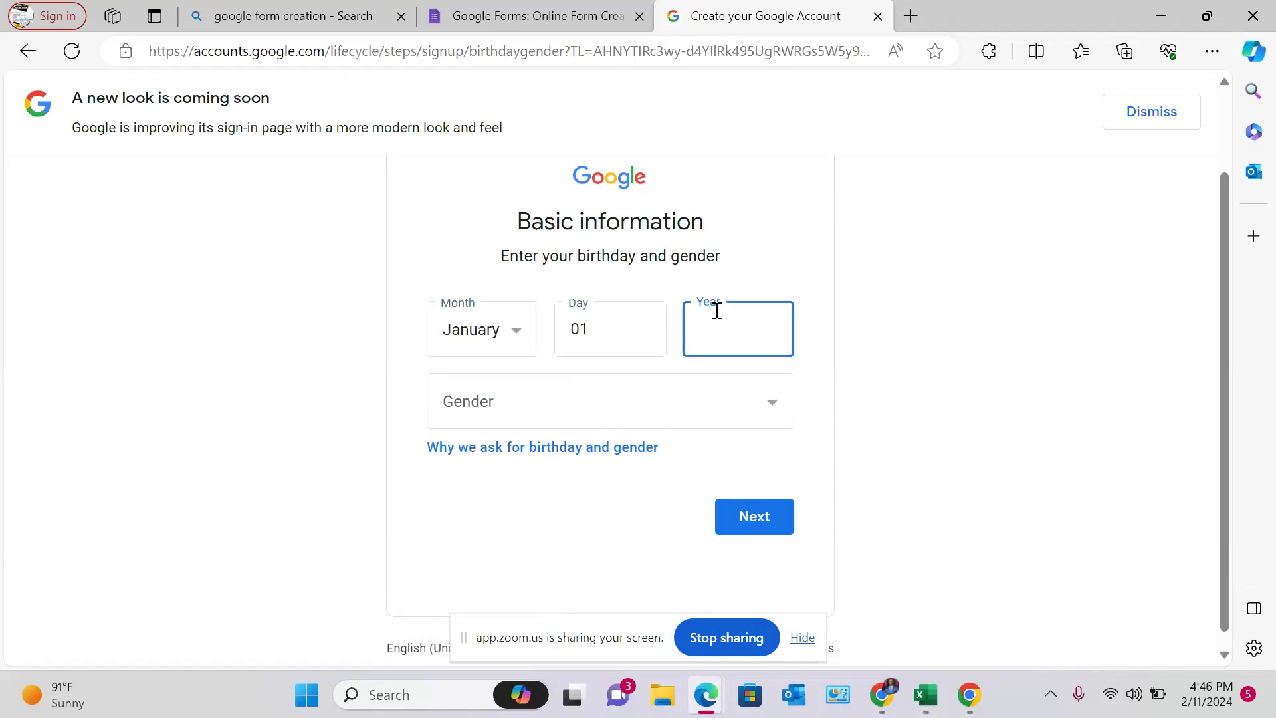
left_click(692, 416)
left_click(678, 444)
left_click(719, 515)
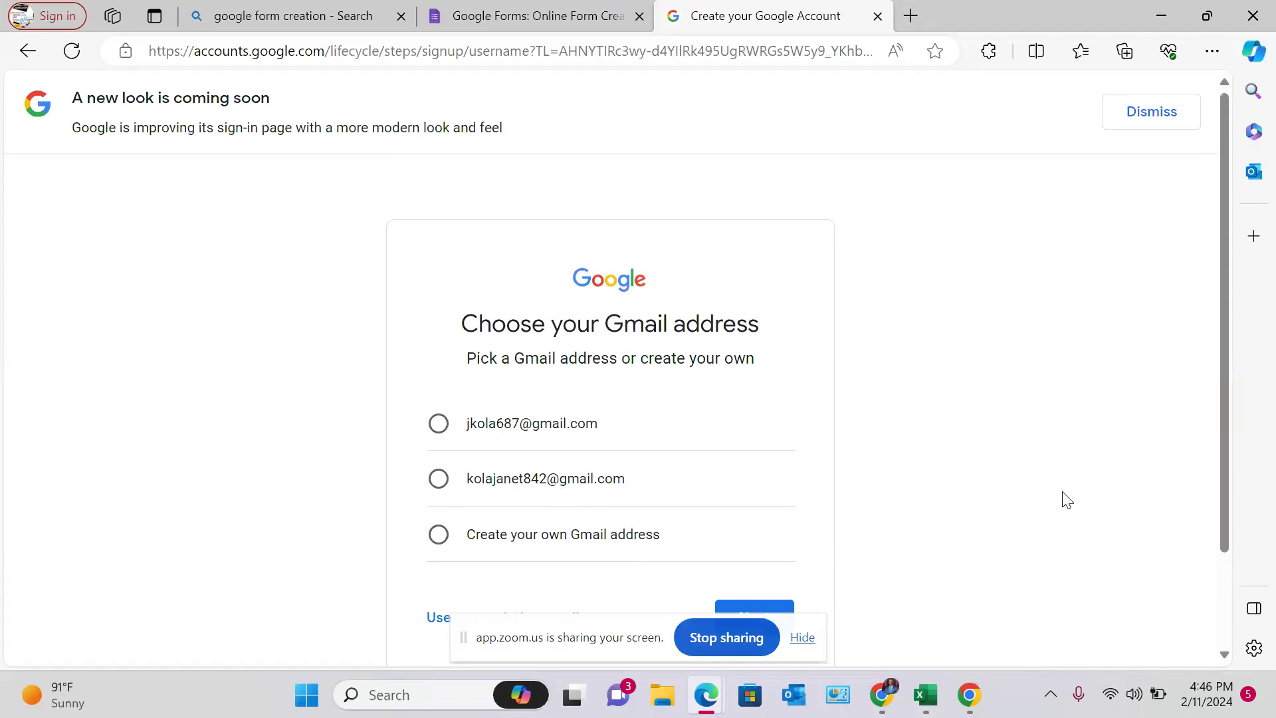
Step: Choose the second suggested Gmail address for the account and continue to the password page
left_click_drag(1224, 441, 1237, 513)
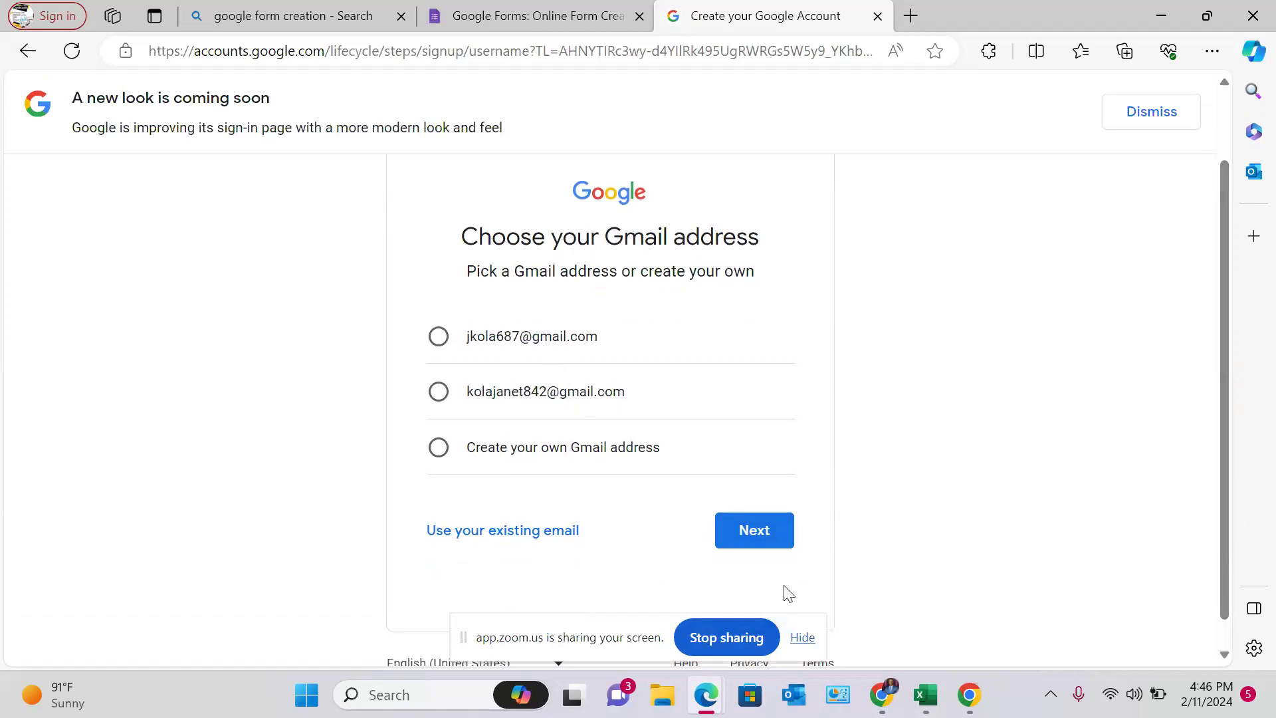
left_click(775, 536)
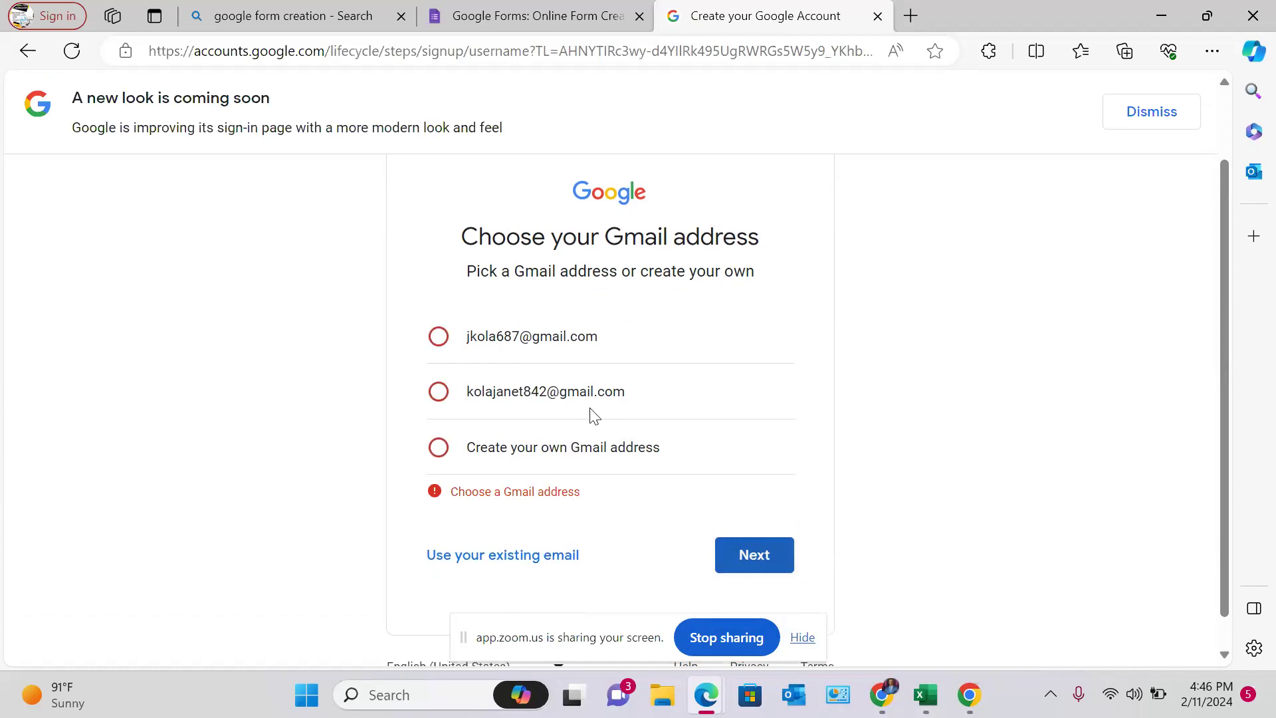
left_click(438, 391)
left_click(774, 565)
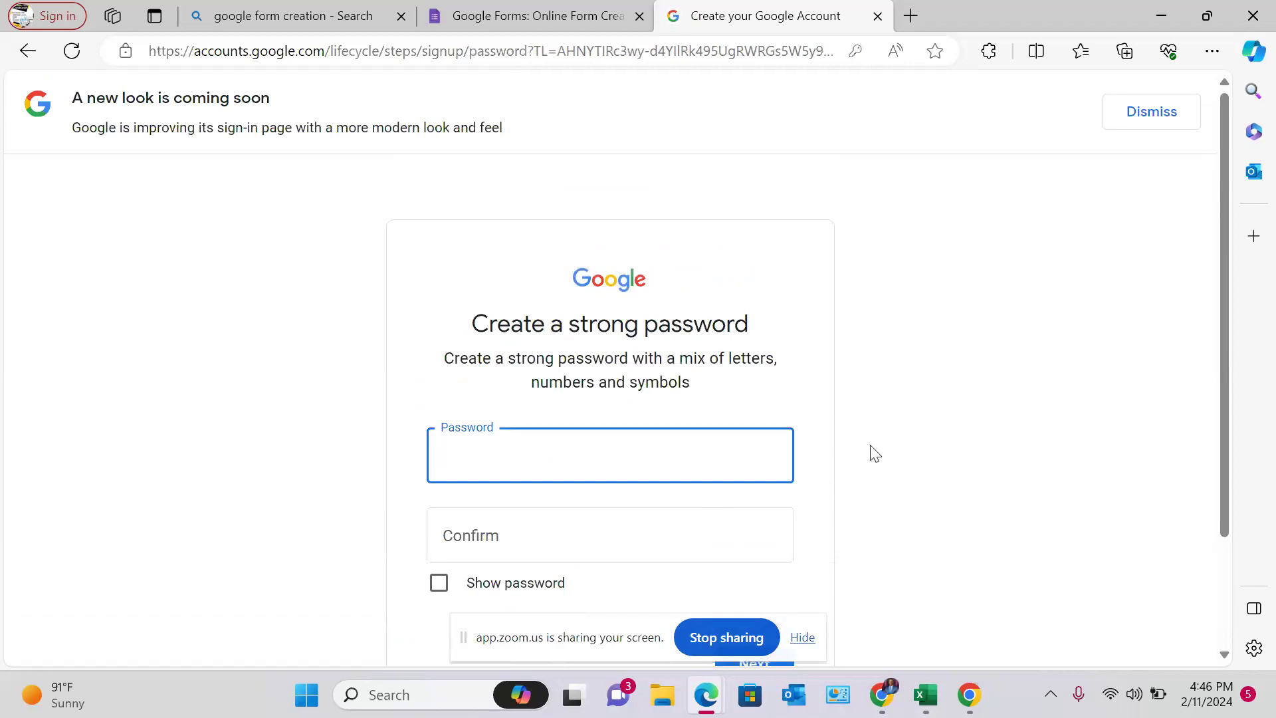
Step: Enter and confirm the password for the new Google account, show it for checking, and continue to phone verification
left_click(638, 520)
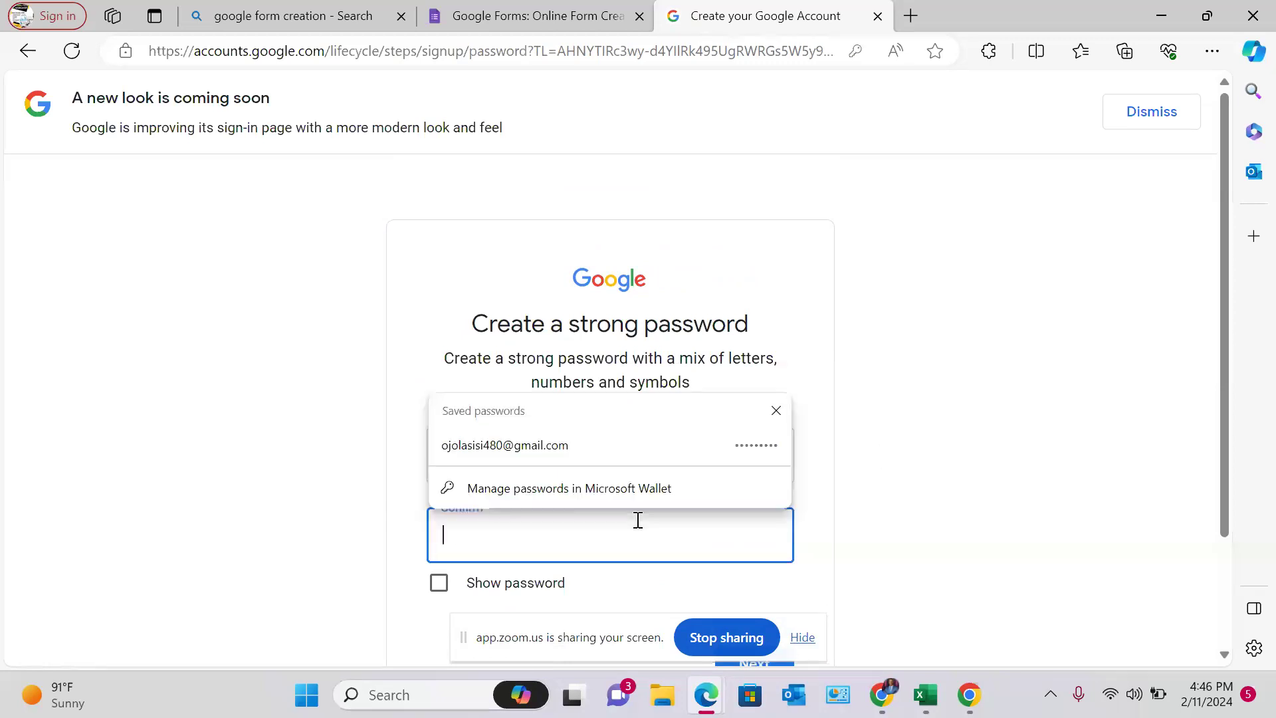
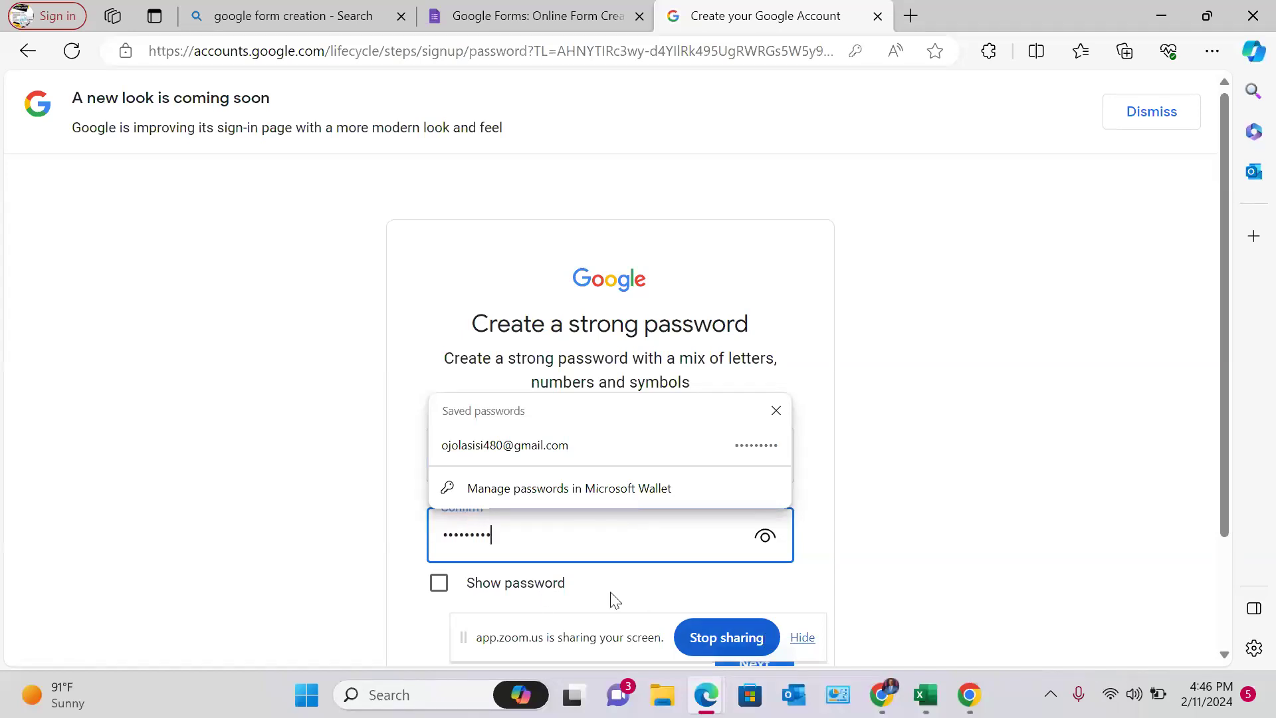
left_click(512, 582)
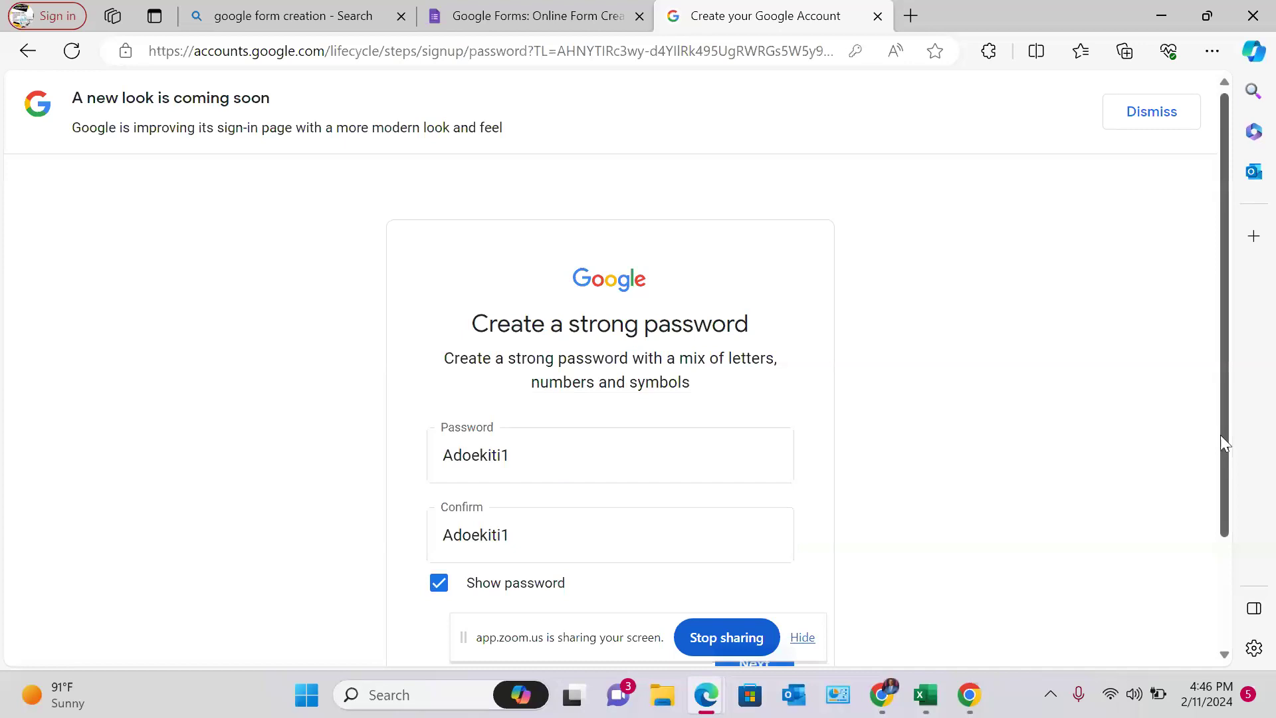
scroll(1220, 443, "down", 1)
left_click(784, 576)
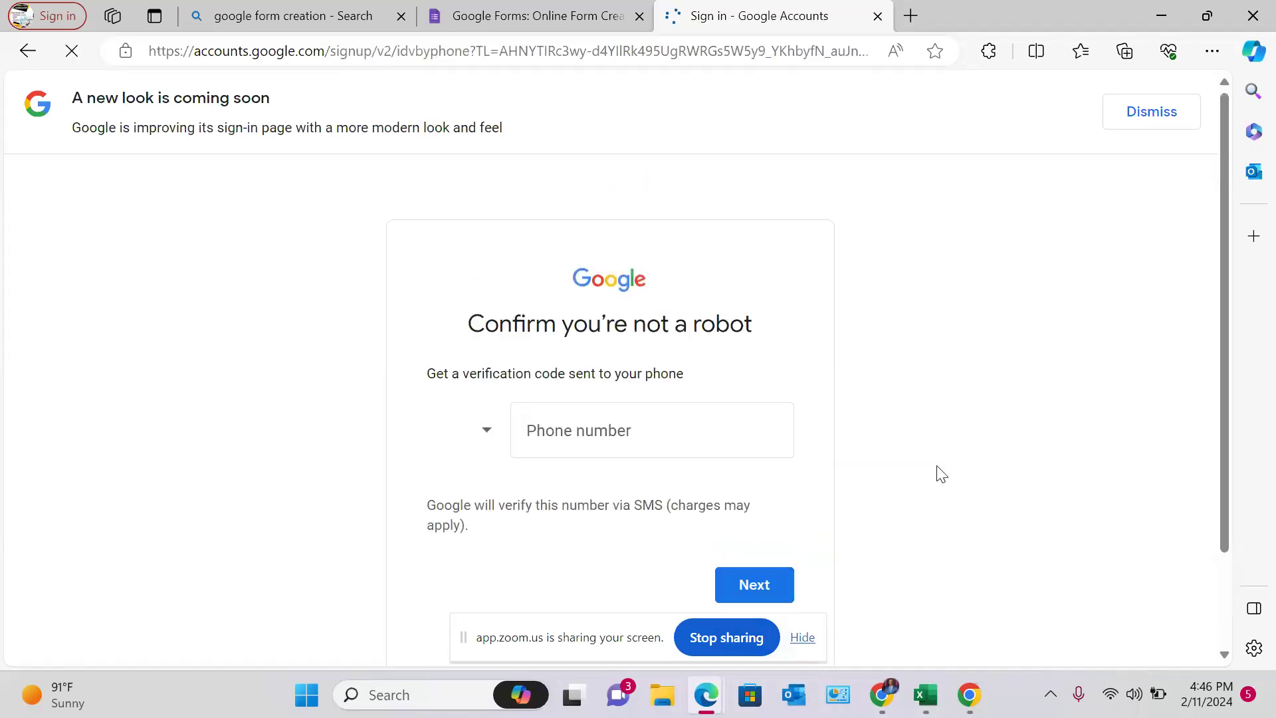
Step: Verify the account with the saved phone number and the verification code received by text message
left_click(655, 430)
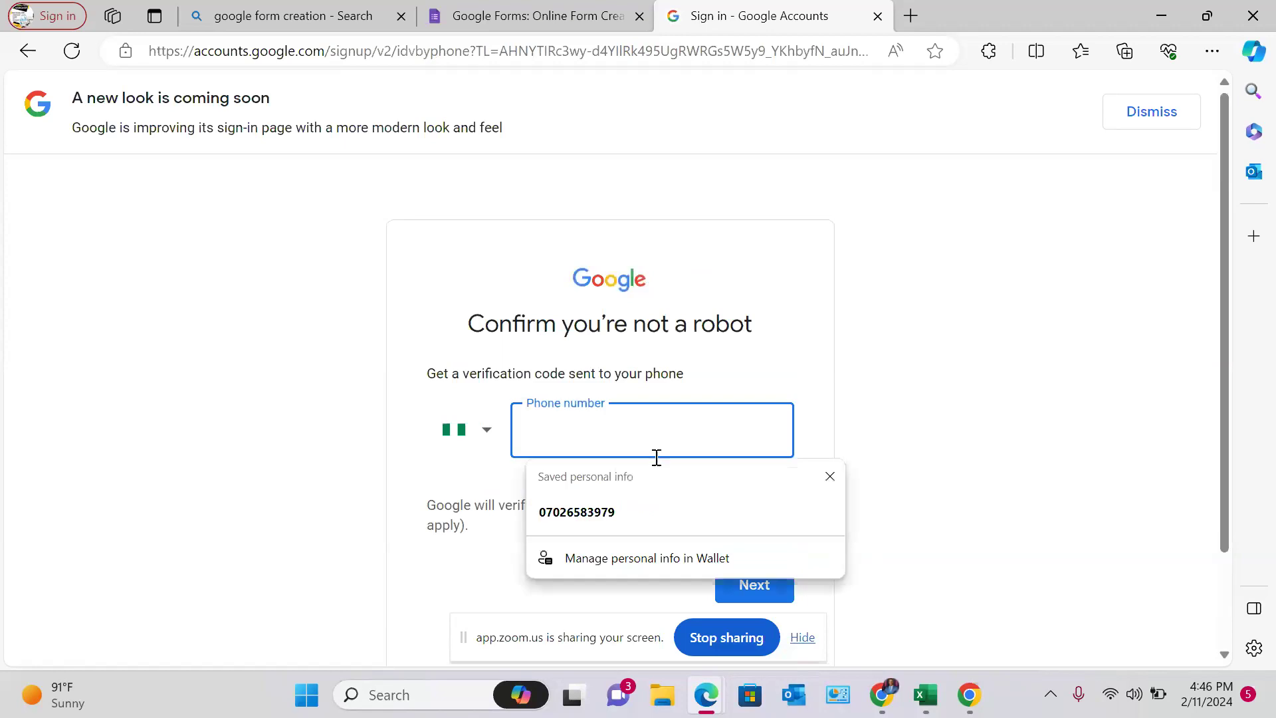
left_click(643, 505)
left_click(758, 594)
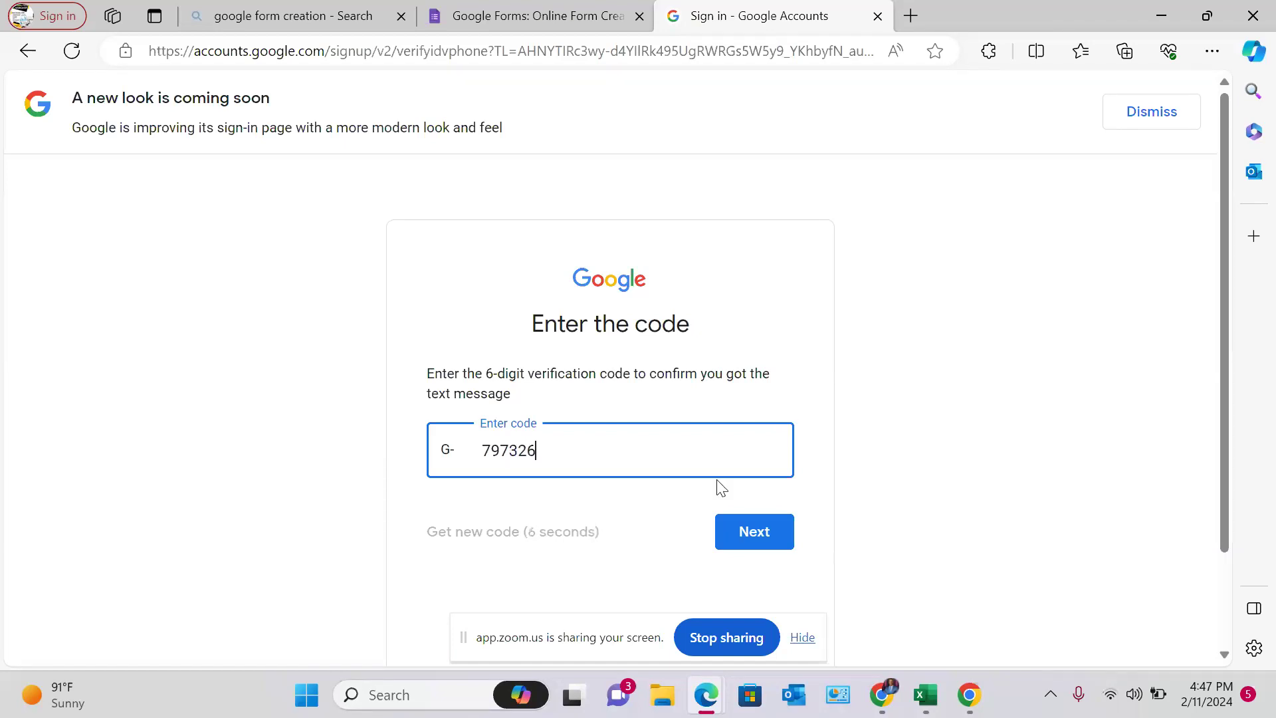
left_click(748, 529)
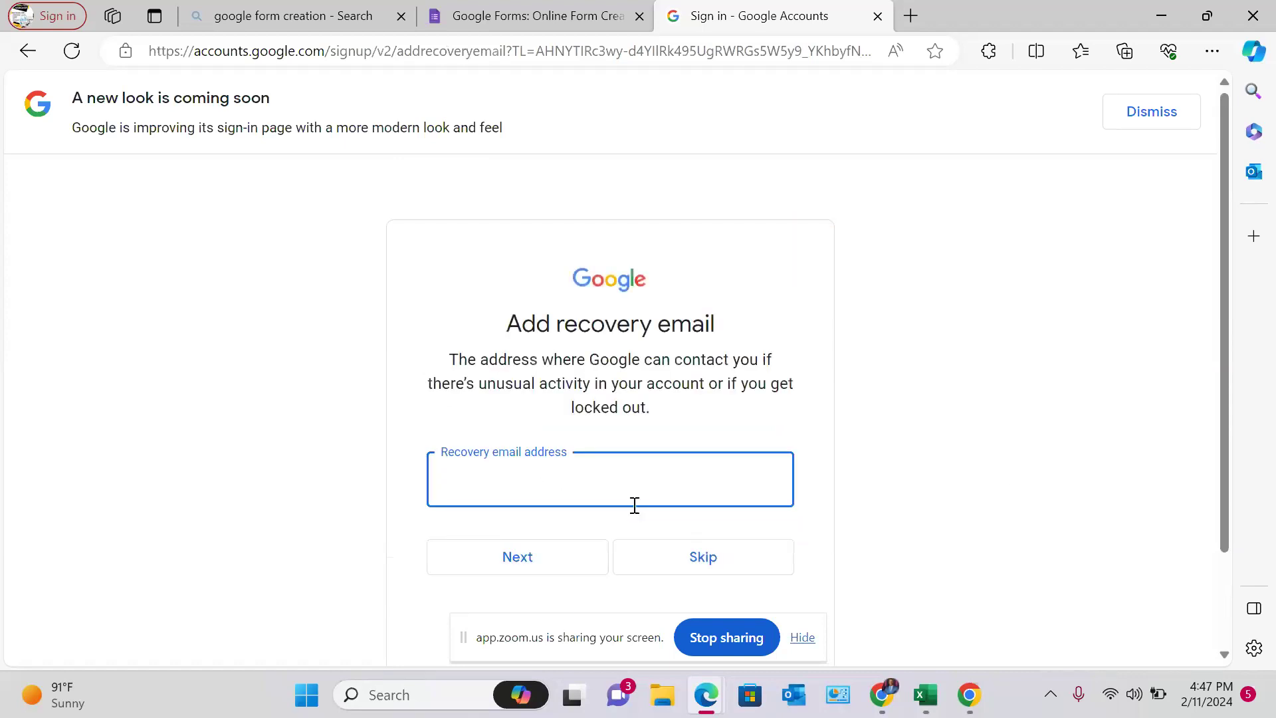
Step: Skip the recovery email, accept the reviewed account info, and agree to the privacy and terms
left_click(700, 555)
left_click(758, 546)
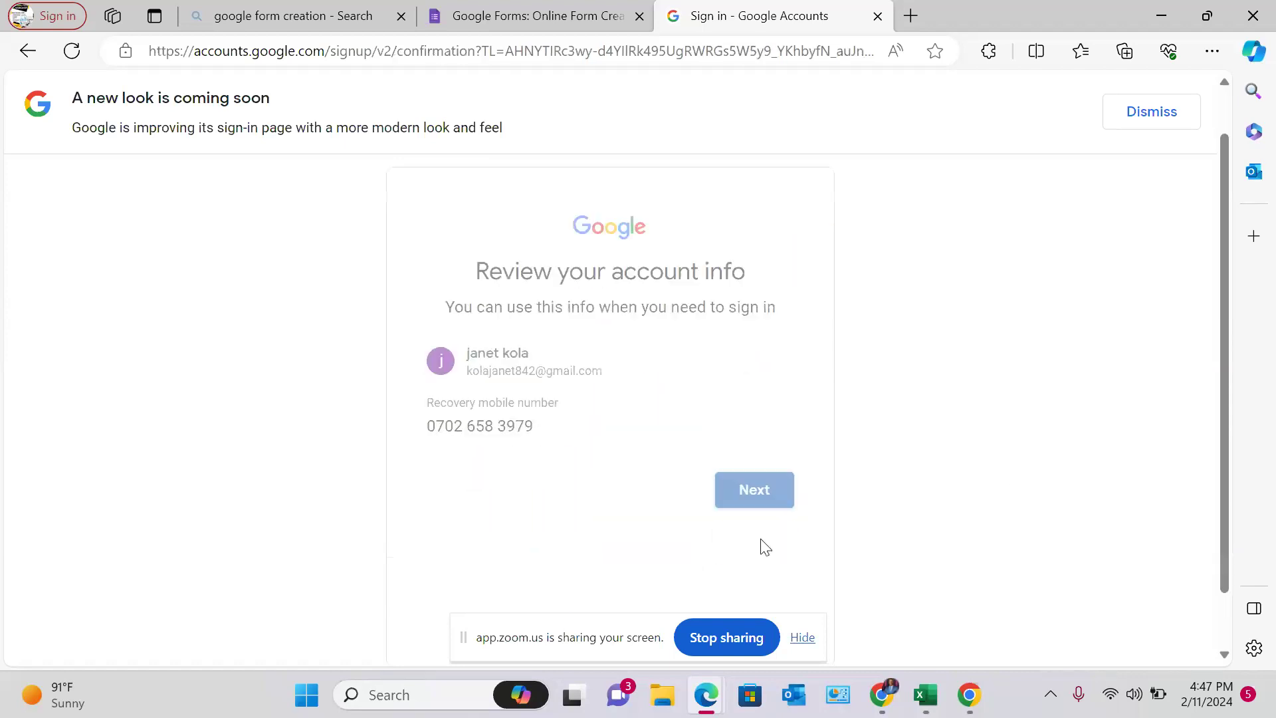
left_click_drag(1222, 259, 1225, 626)
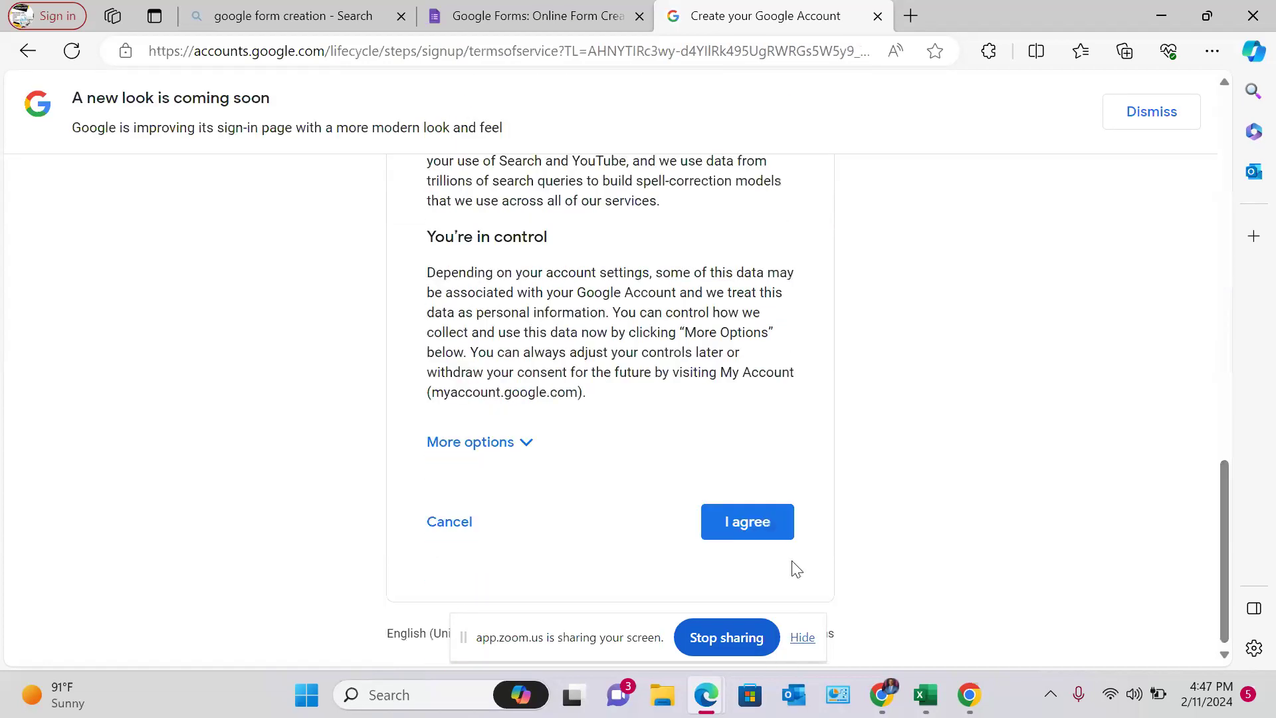
left_click(765, 531)
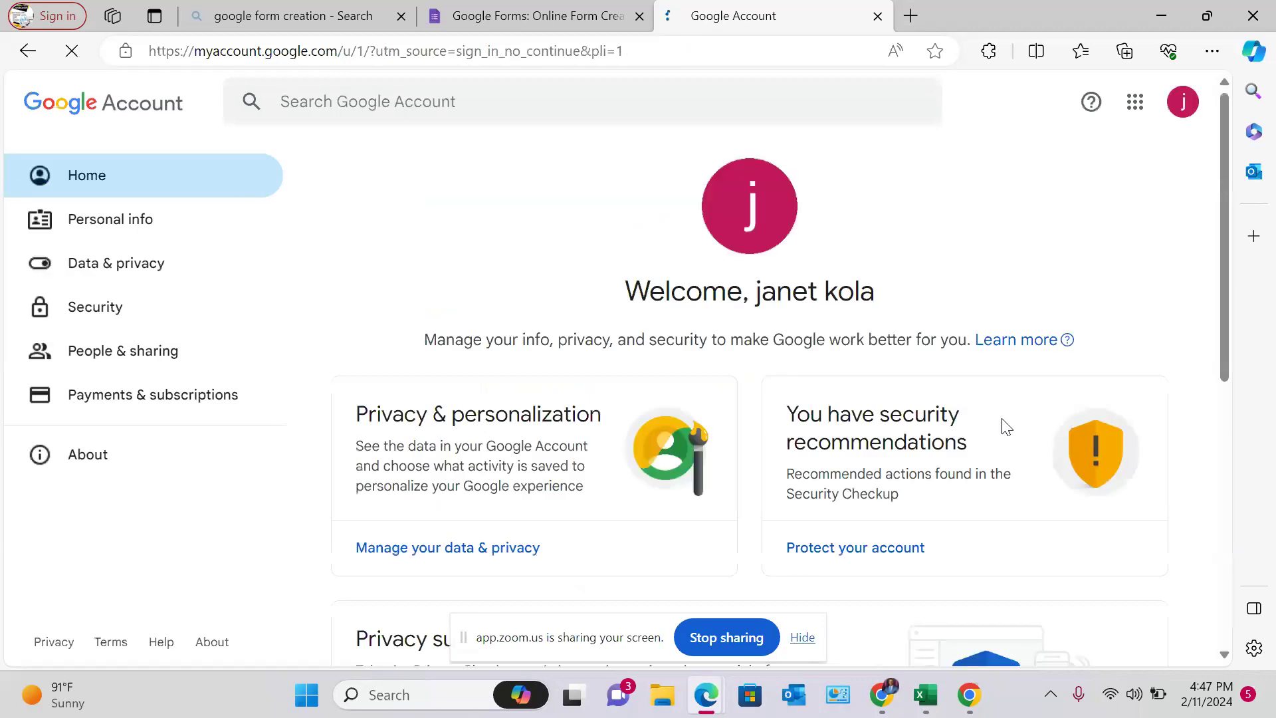
Step: Open Google Forms from the new account's list of Google apps
left_click(1134, 102)
left_click_drag(1226, 197, 1238, 464)
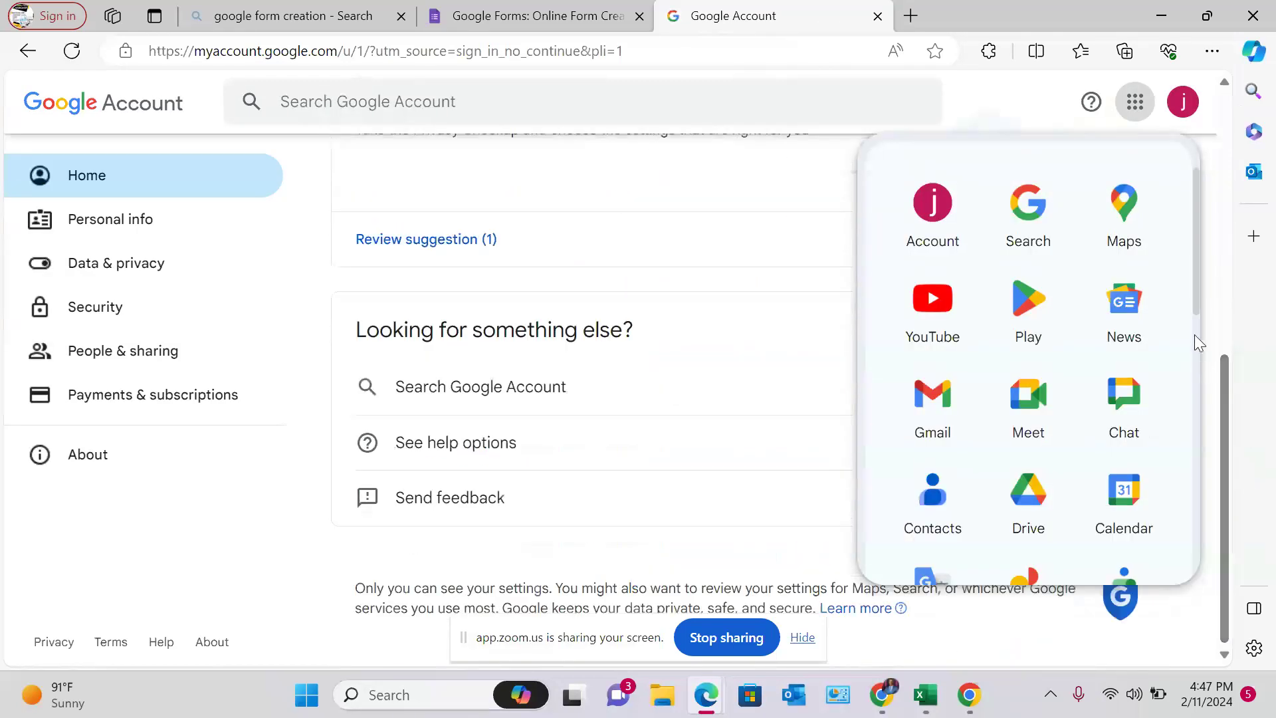
left_click_drag(1197, 297, 1253, 535)
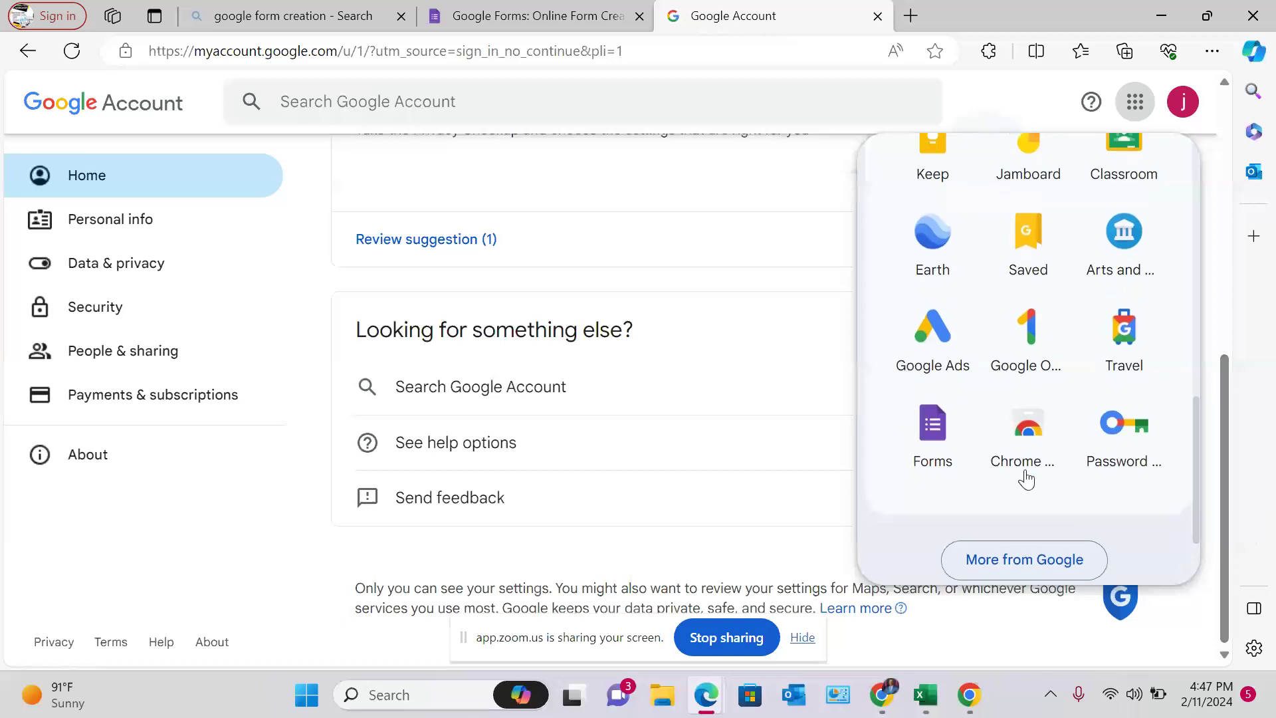
left_click(933, 462)
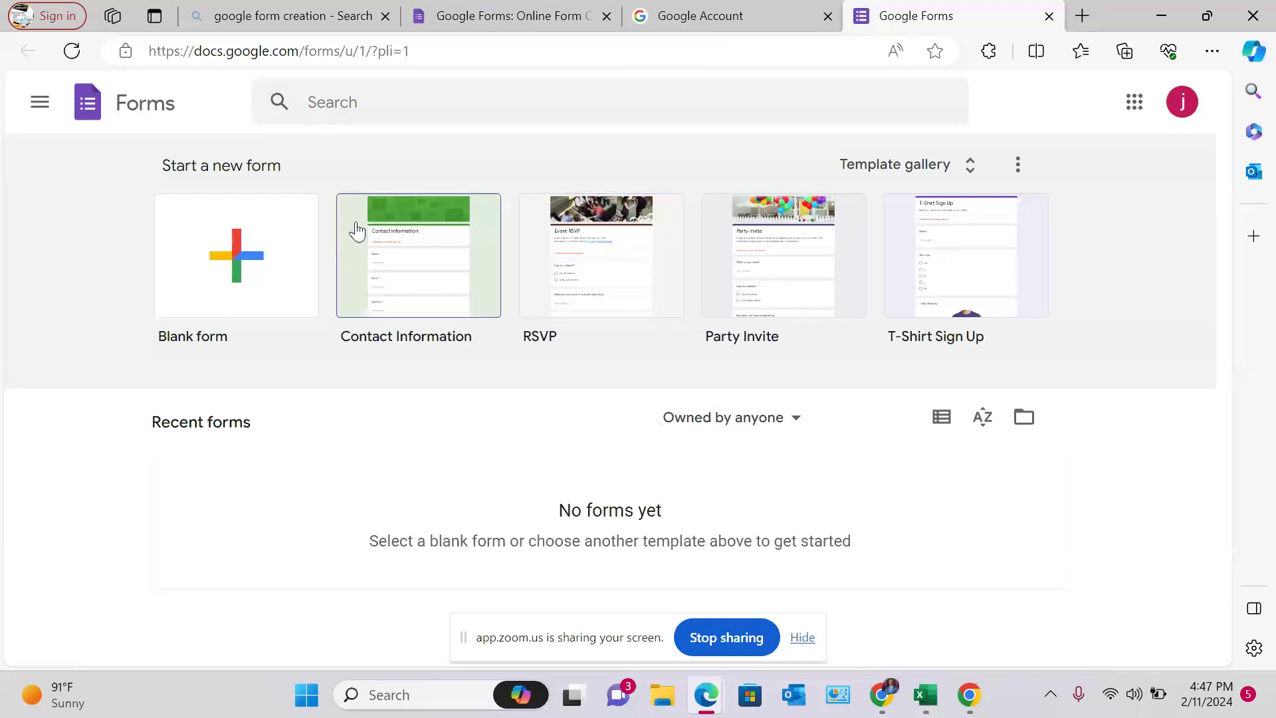
Step: Create a form from the Contact Information template, dismiss the tour offer, and check which account is signed in
left_click(415, 284)
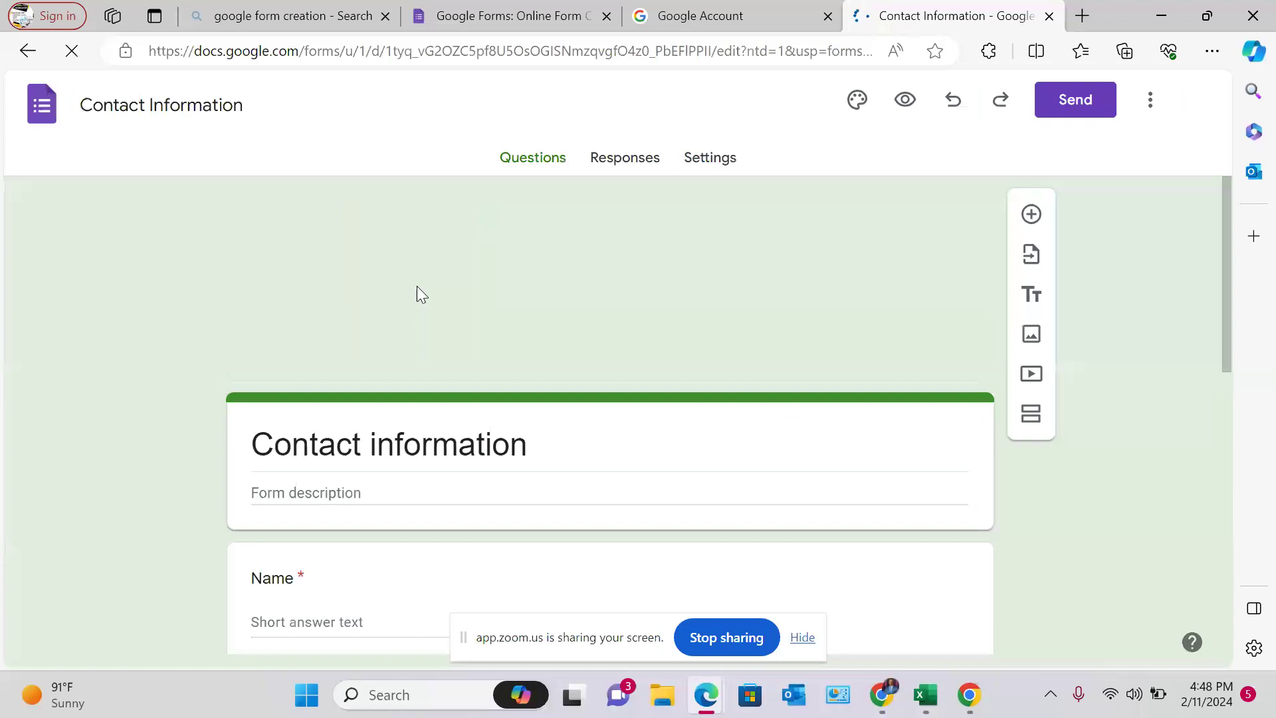
left_click_drag(1230, 209, 1229, 326)
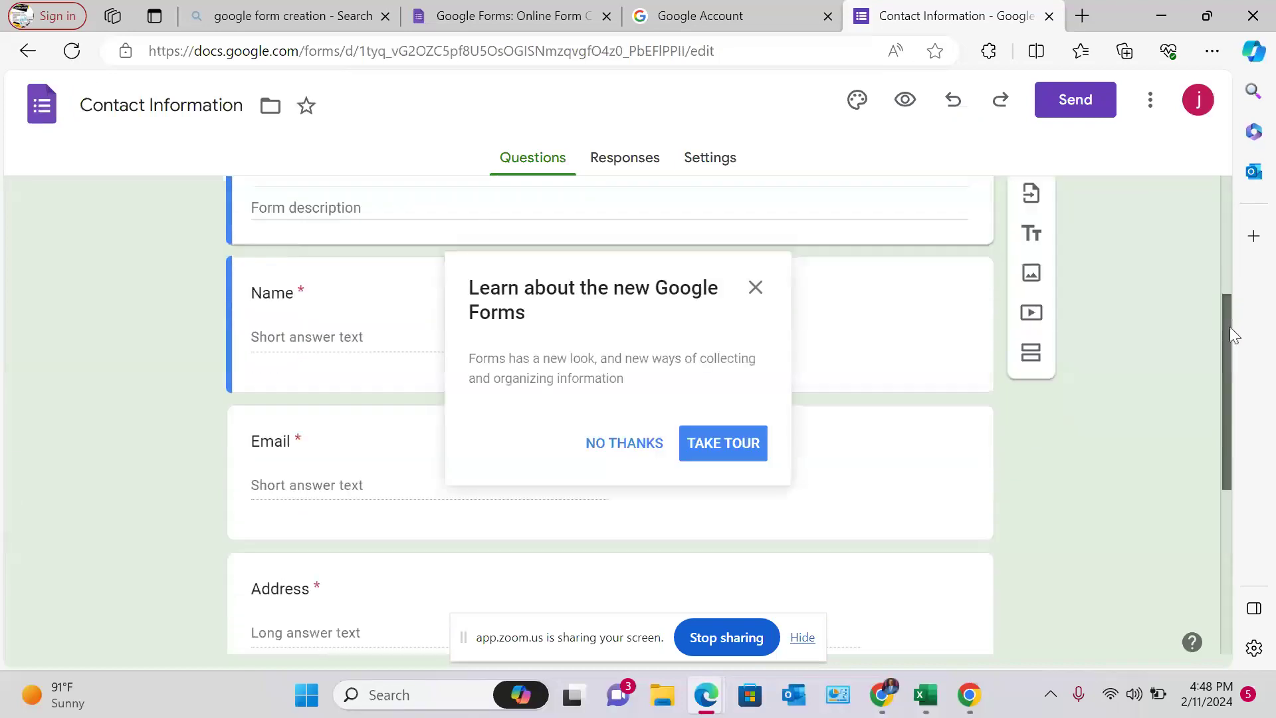
left_click(755, 286)
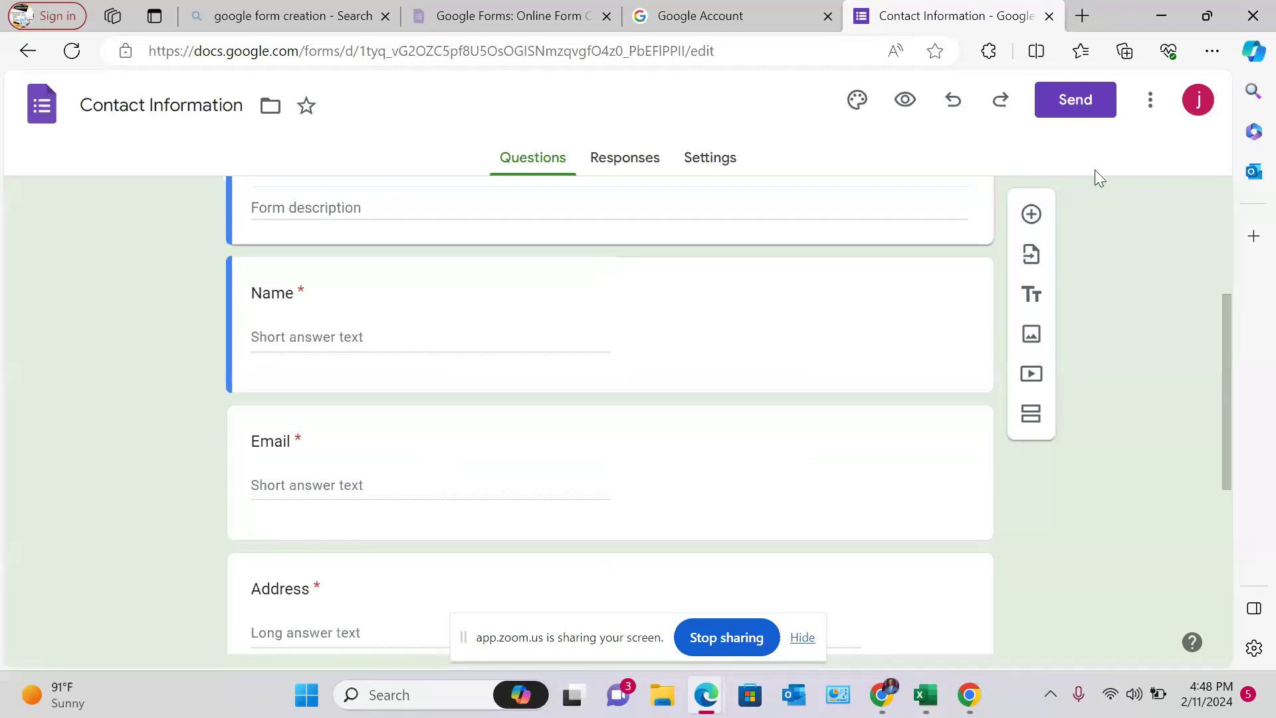
left_click(1195, 103)
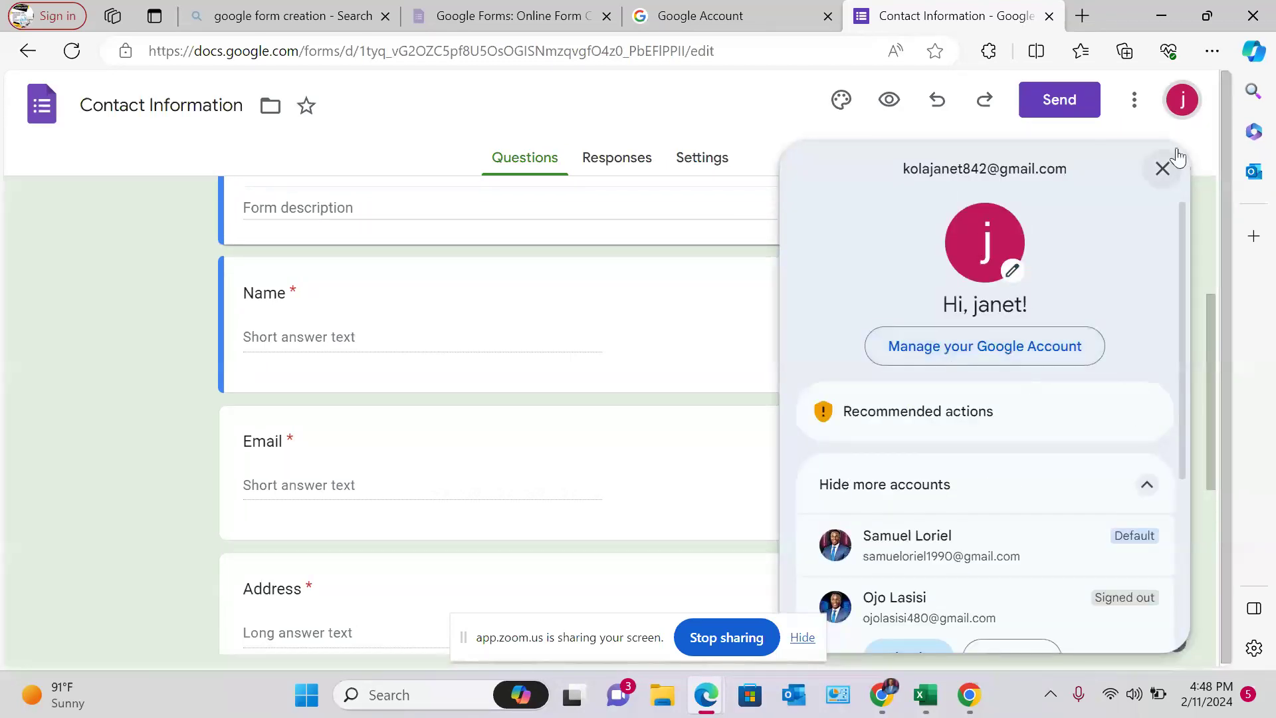
left_click(1162, 168)
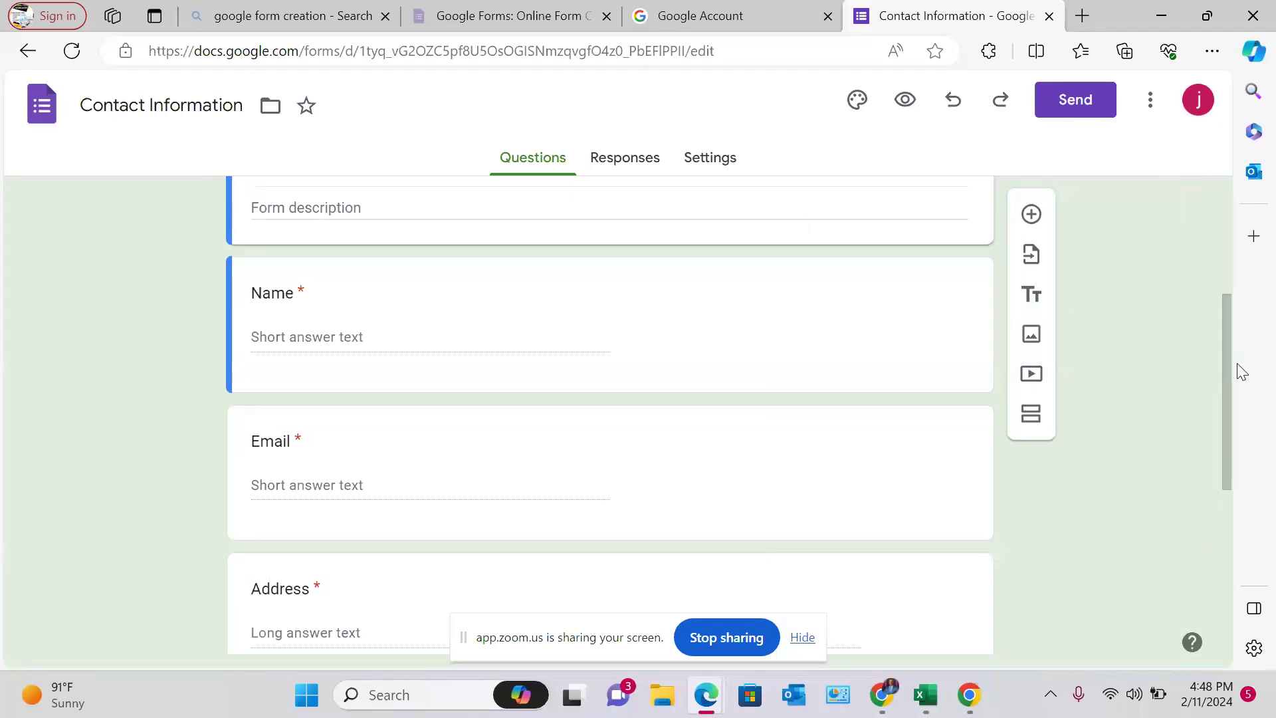
Step: Delete the Address and Email questions from the contact information form
left_click_drag(1226, 364, 1221, 465)
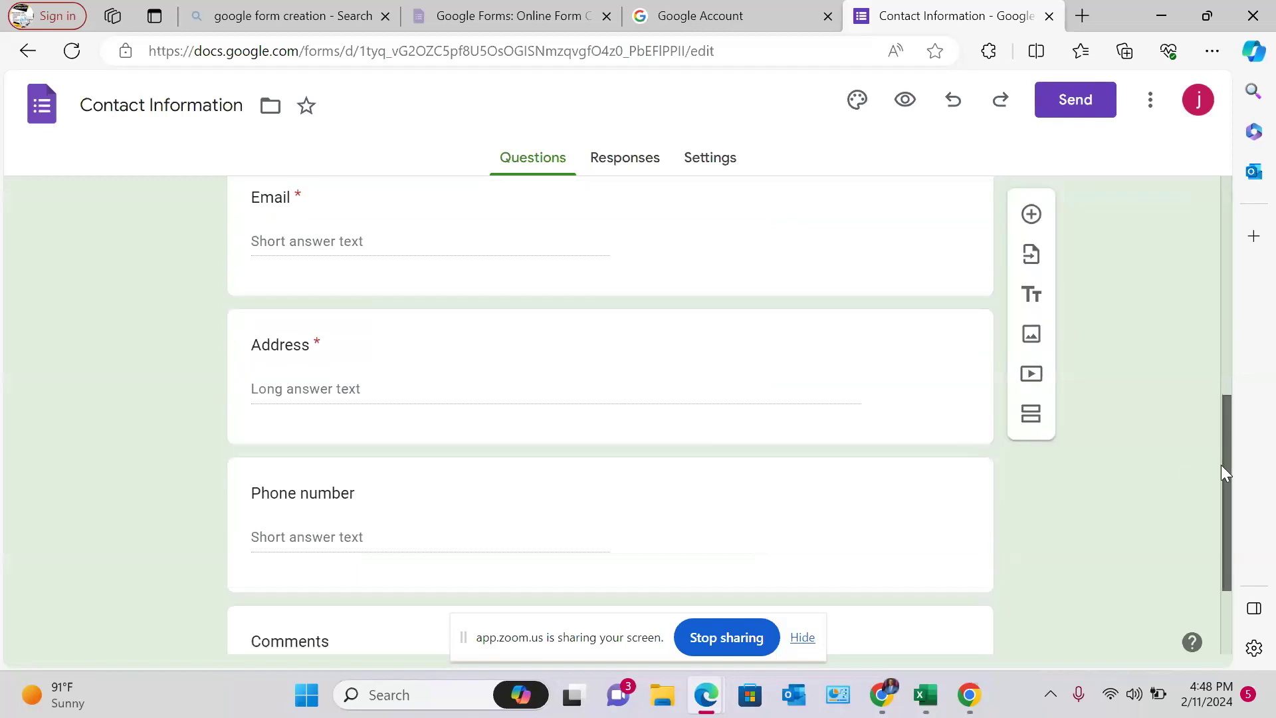
left_click(677, 353)
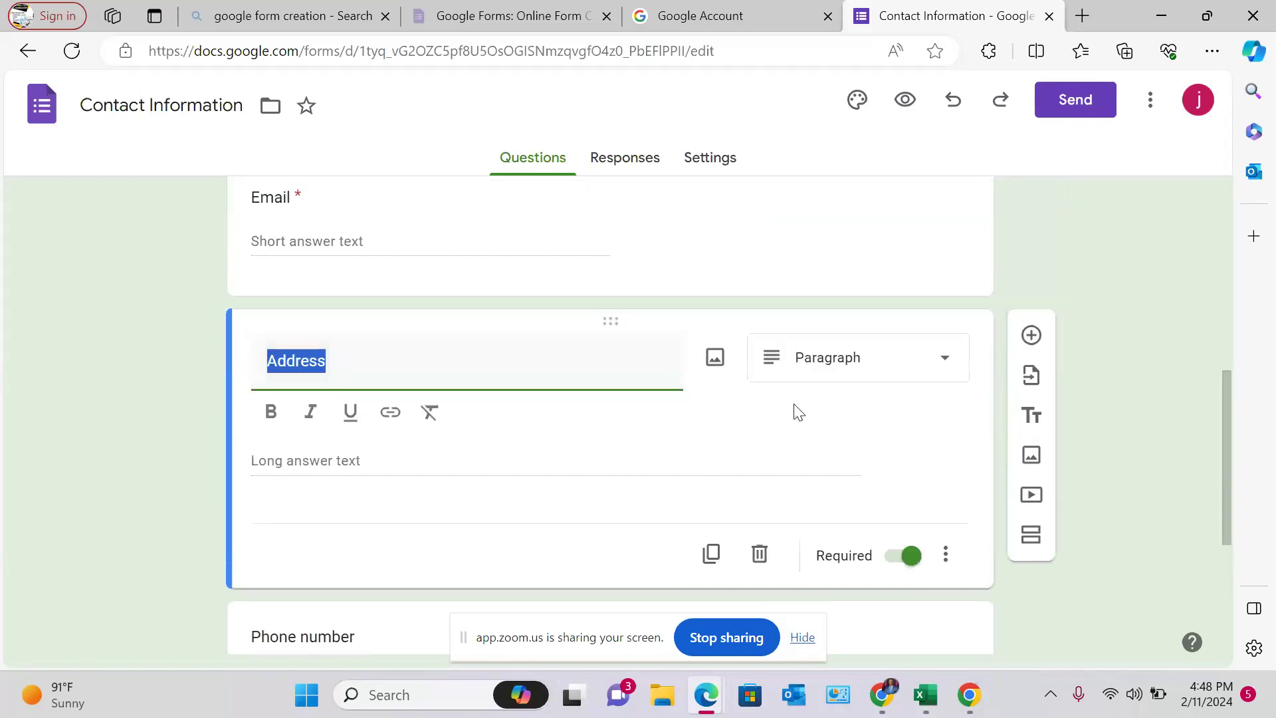
left_click(761, 557)
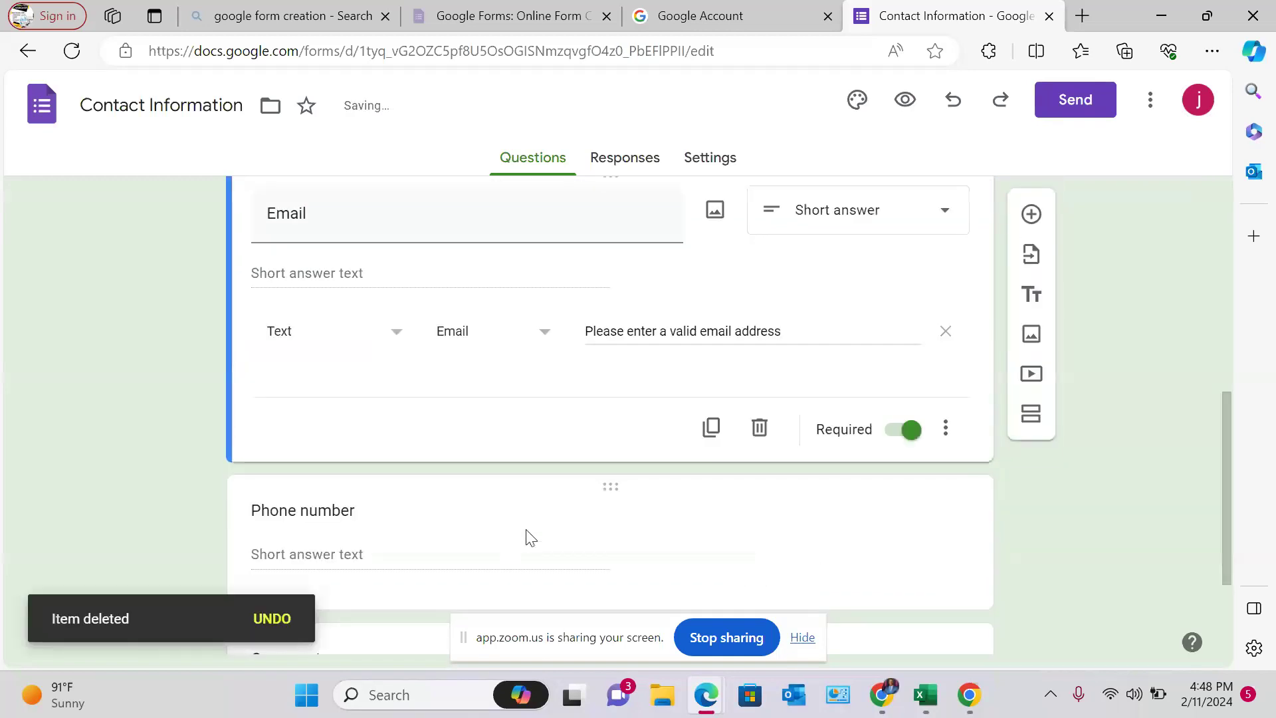
left_click_drag(1225, 451, 1261, 390)
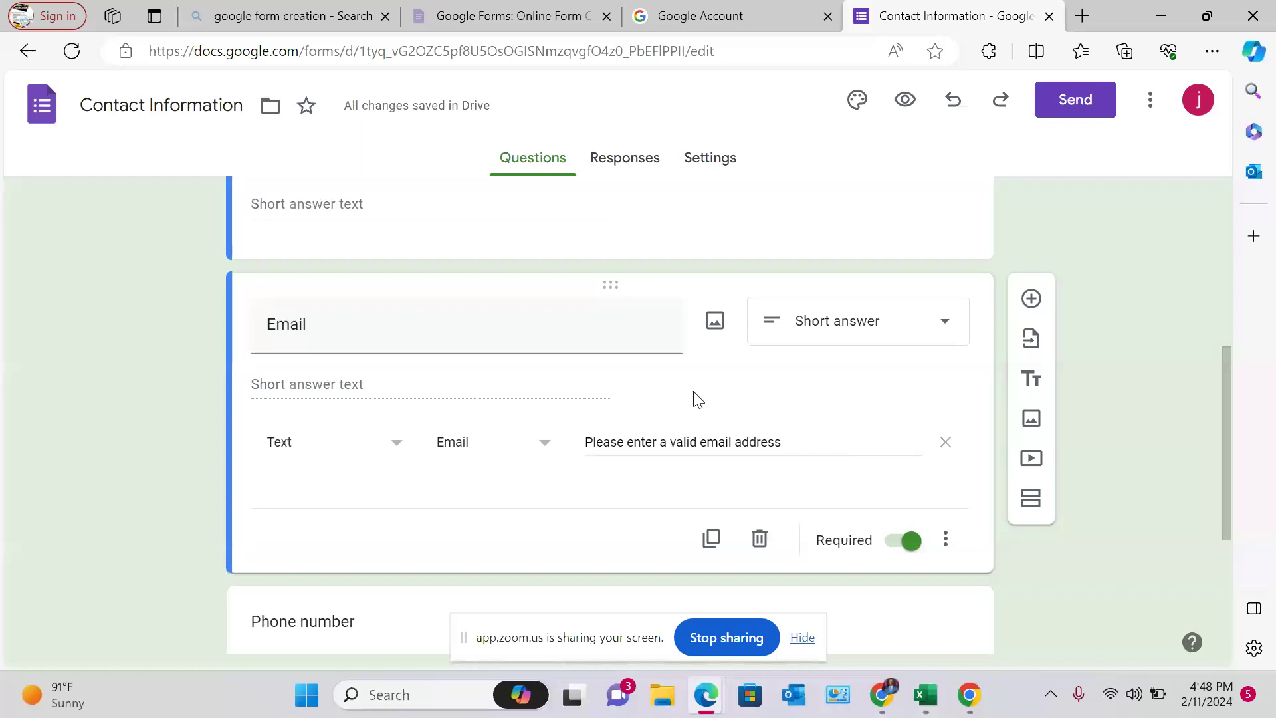
left_click(760, 537)
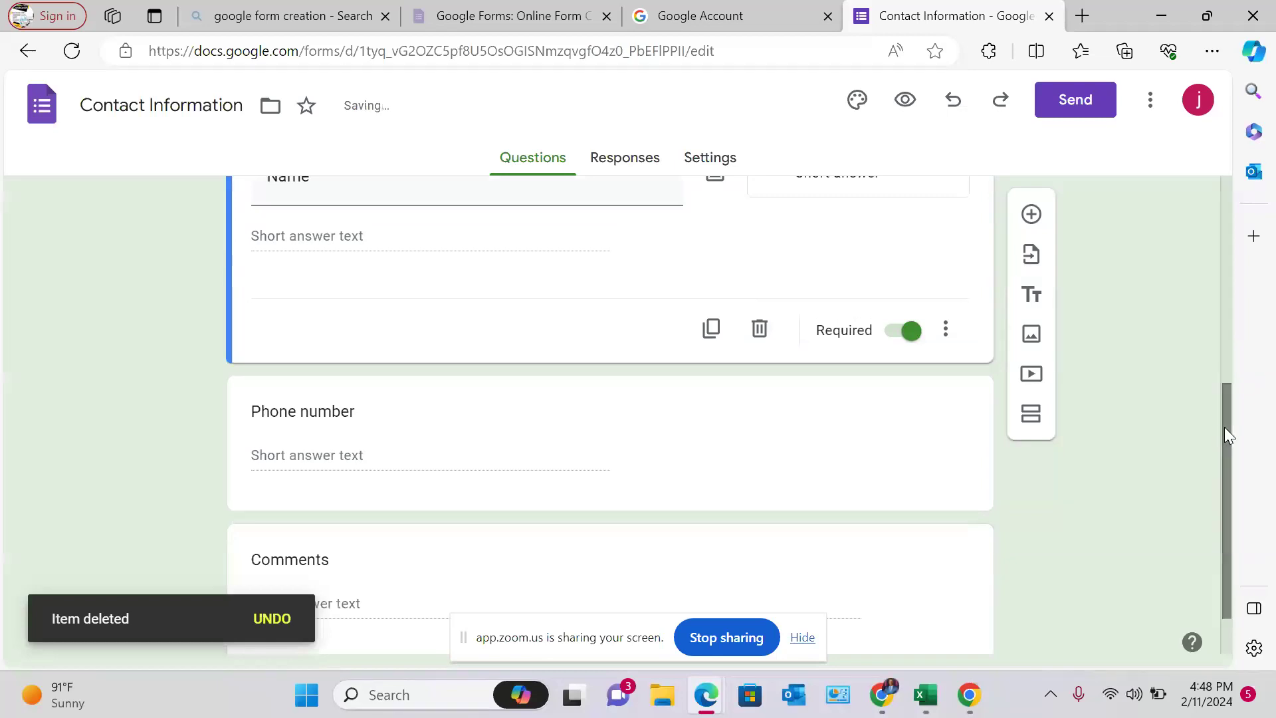
scroll(1224, 426, "up", 2)
scroll(1273, 441, "down", 2)
Step: Generate a shortened sharing link for the form and copy it
left_click(1075, 100)
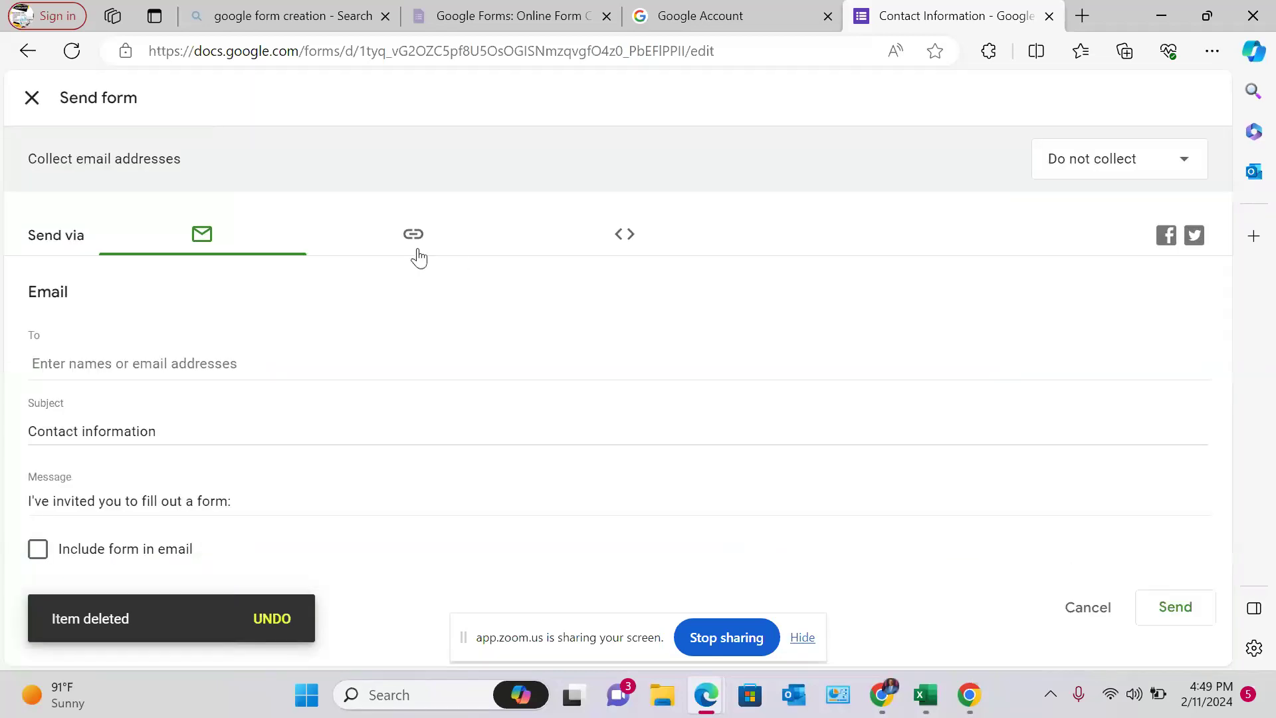
left_click(412, 238)
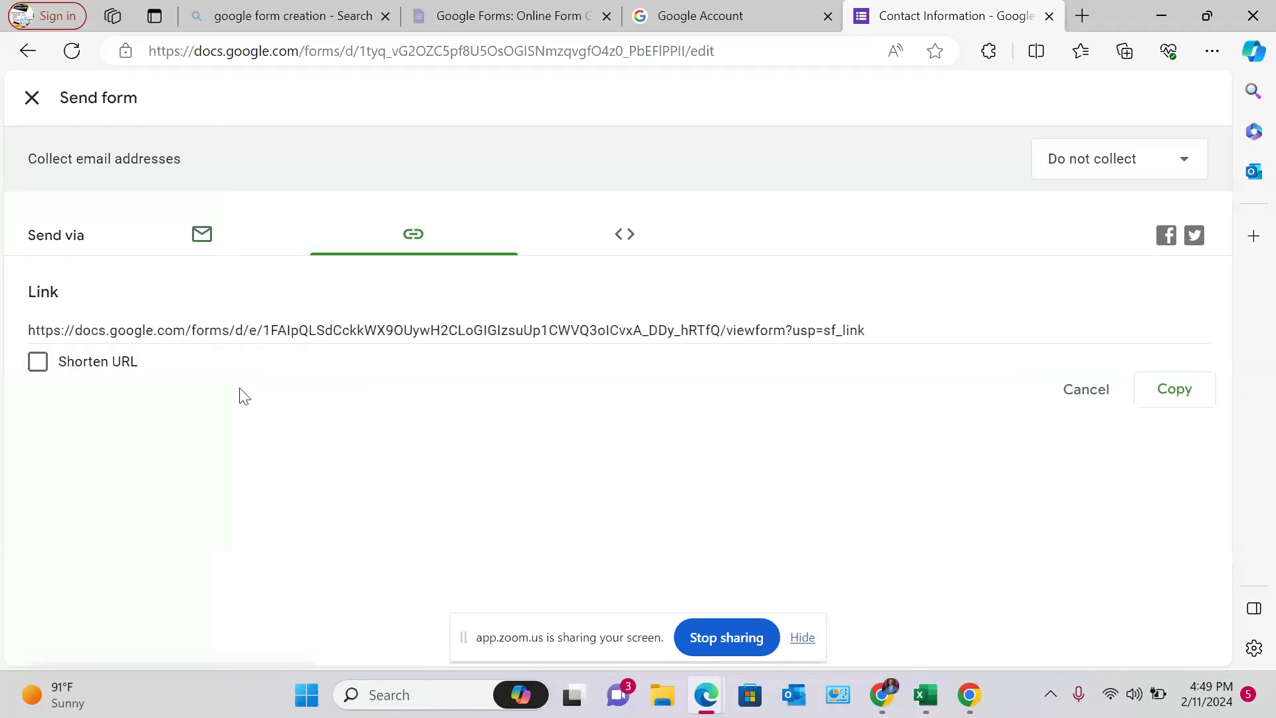
left_click(113, 369)
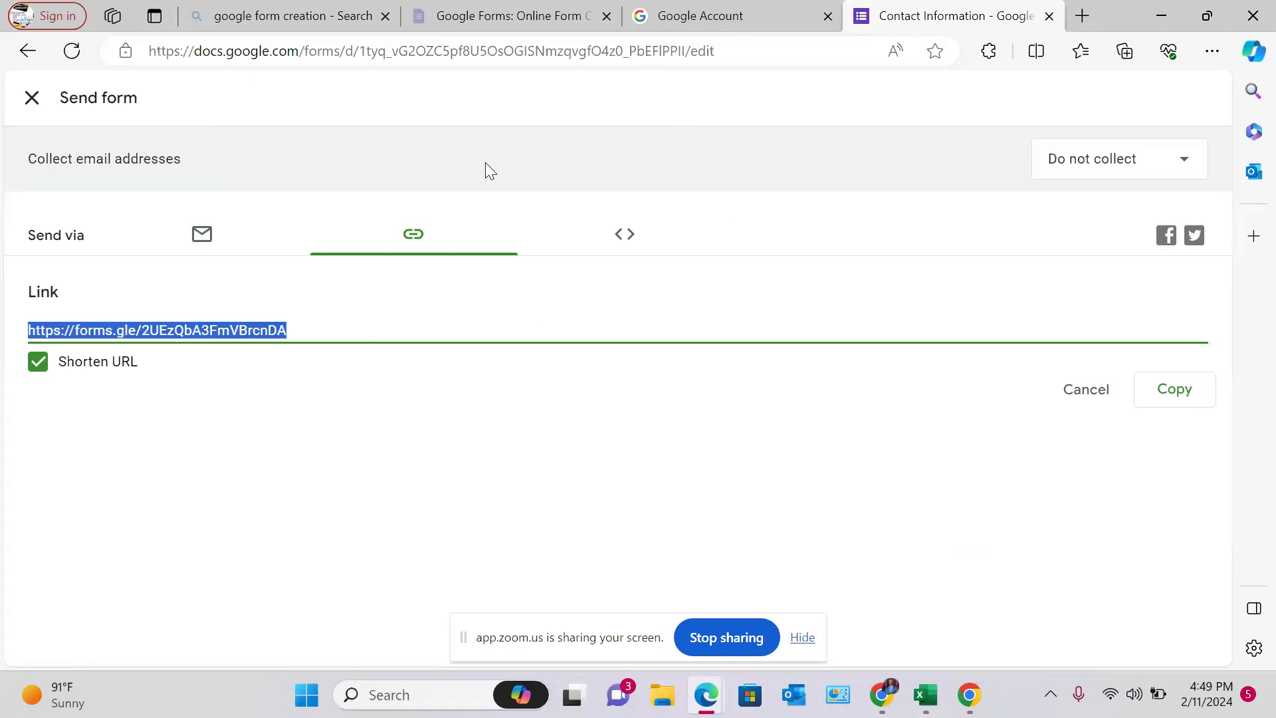
right_click(238, 336)
left_click(285, 351)
Step: Switch to the Zoom meeting in Chrome, hide the screen-sharing notice, and send the copied form link in the meeting chat
left_click(878, 705)
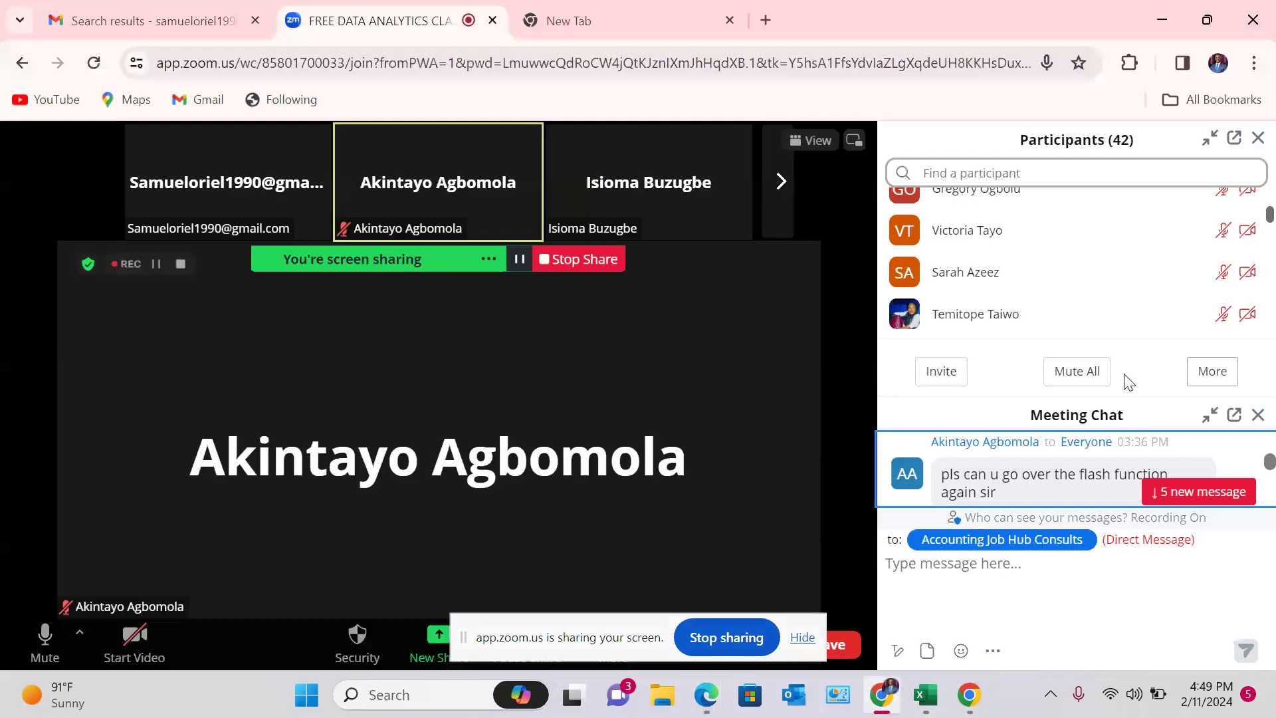
left_click(802, 637)
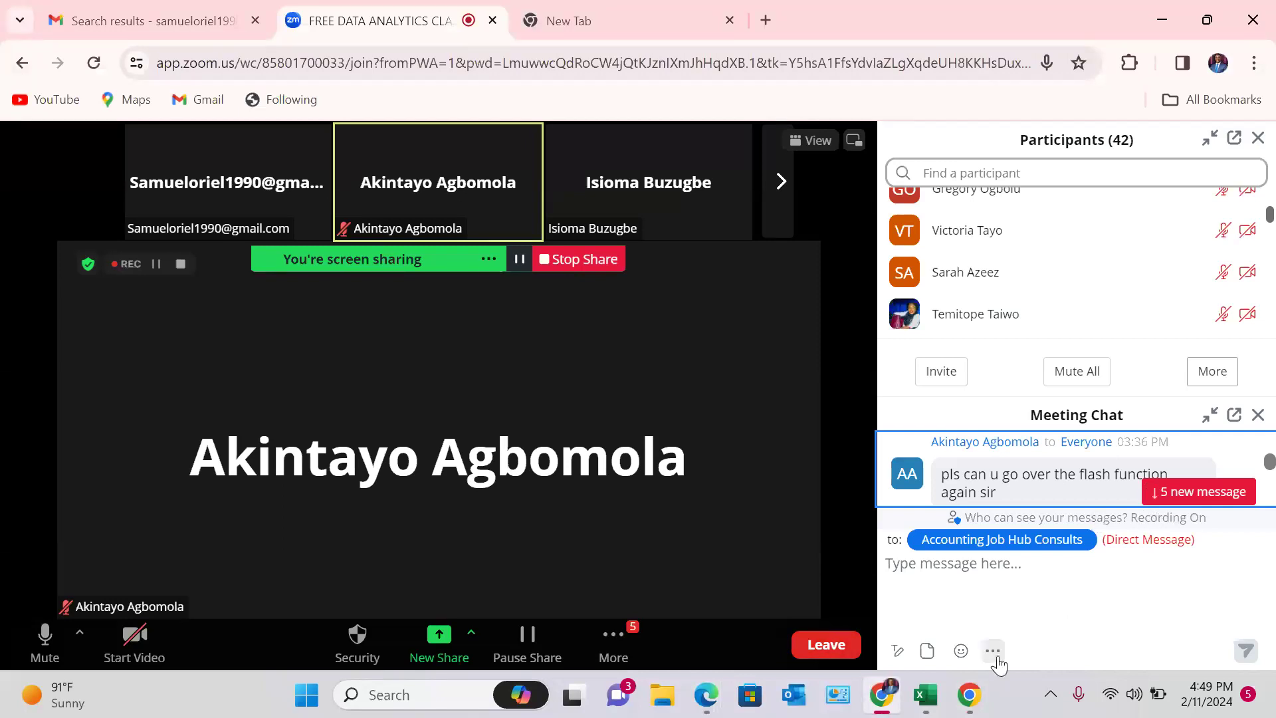
left_click(1063, 645)
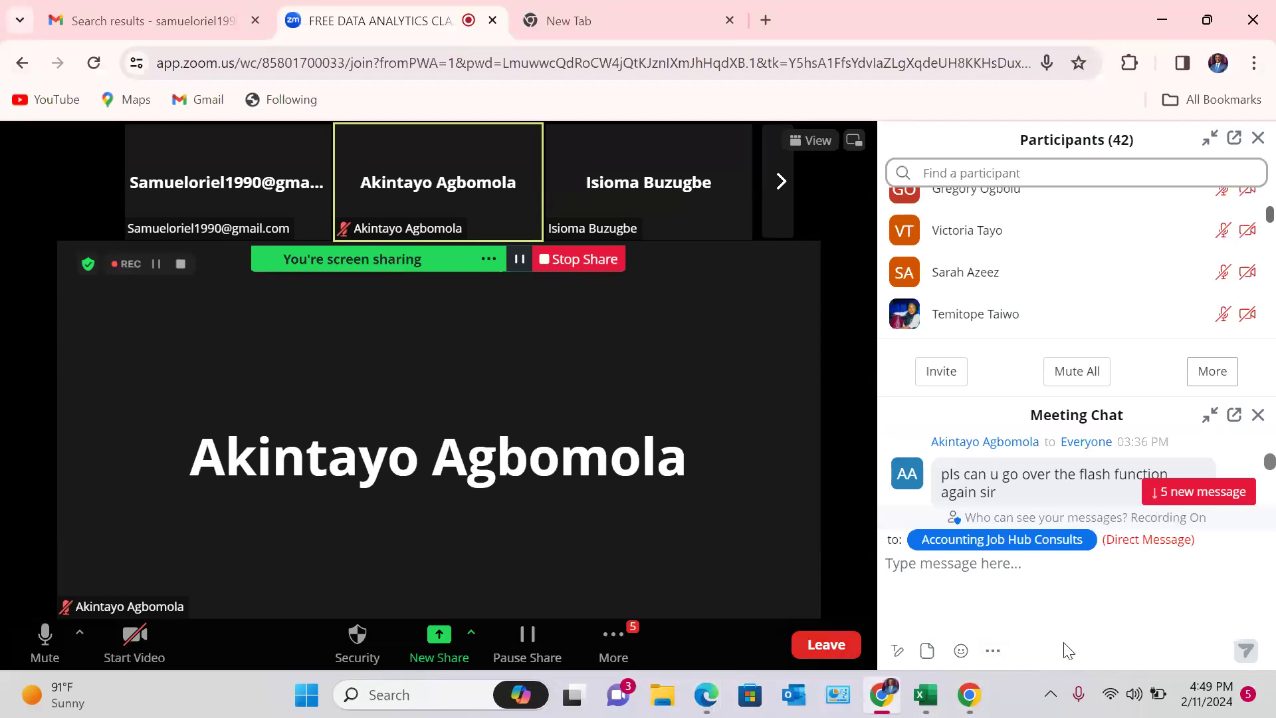
left_click(954, 585)
key("ctrl+v")
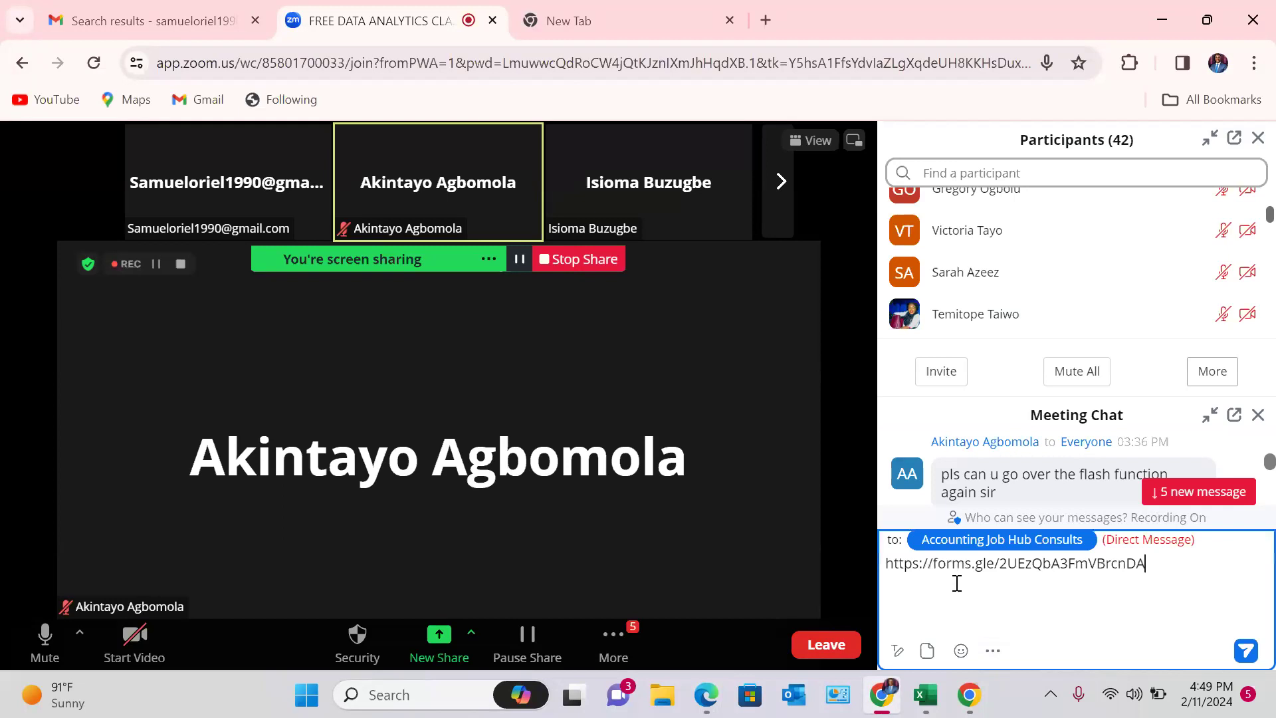
left_click(1245, 650)
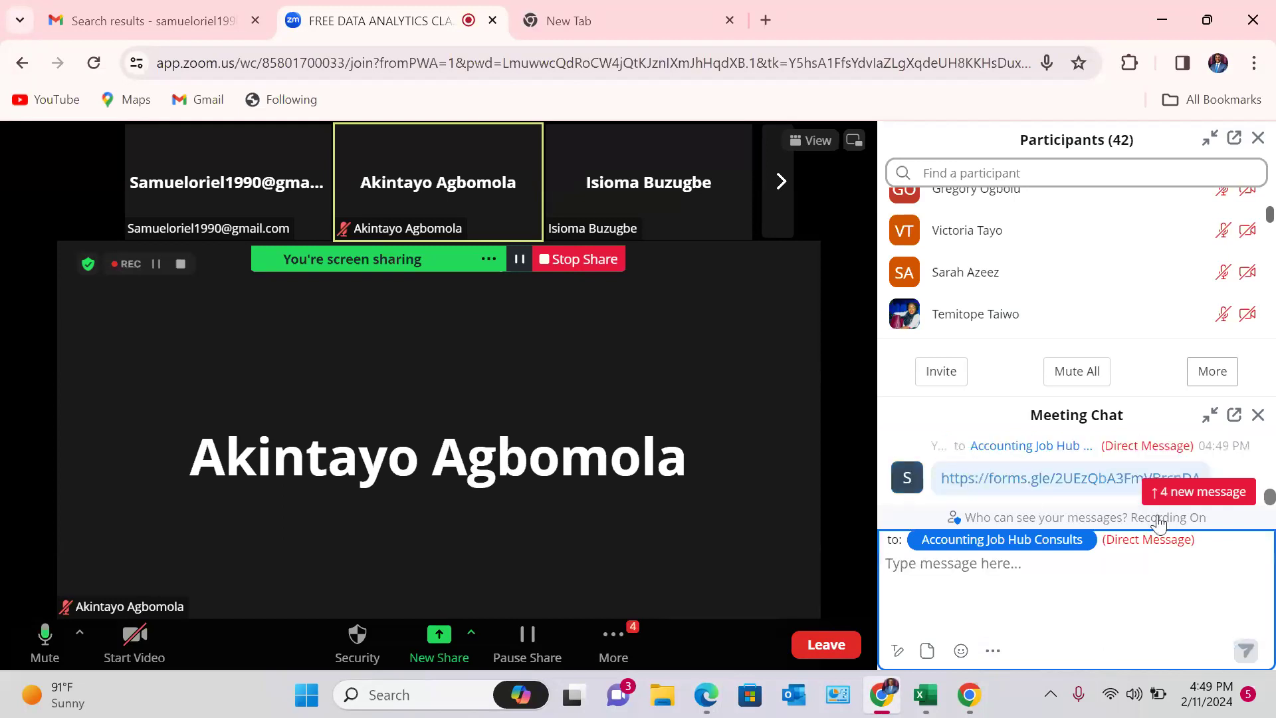
Step: Open the form link from the meeting chat and look through the form's questions
left_click(1036, 479)
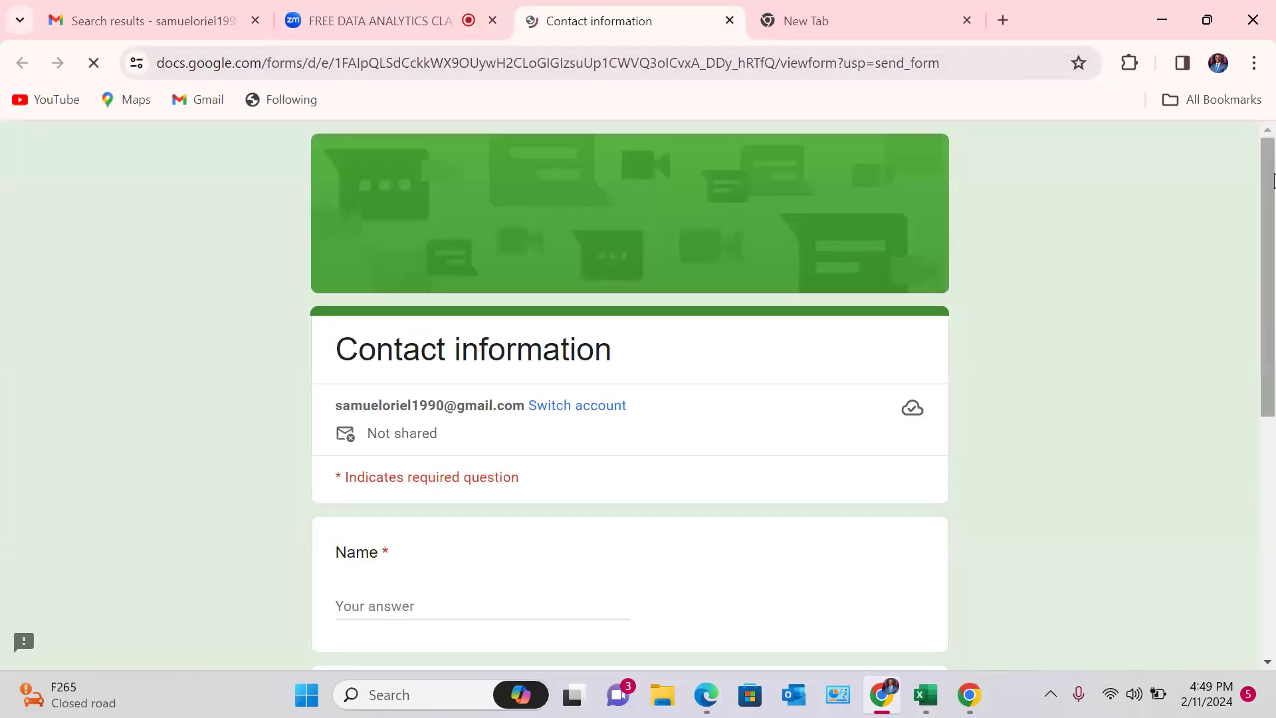
scroll(1274, 214, "down", 1)
scroll(1274, 214, "down", 4)
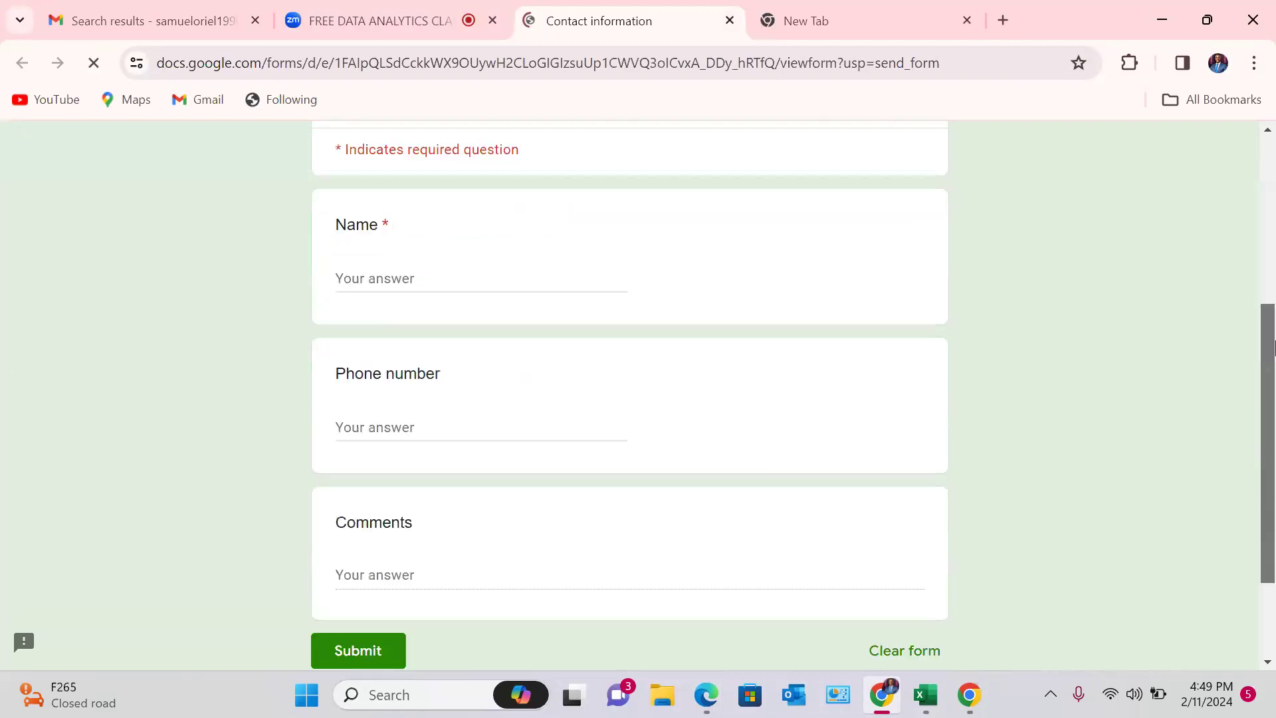
scroll(1274, 214, "up", 4)
left_click_drag(1274, 214, 1274, 347)
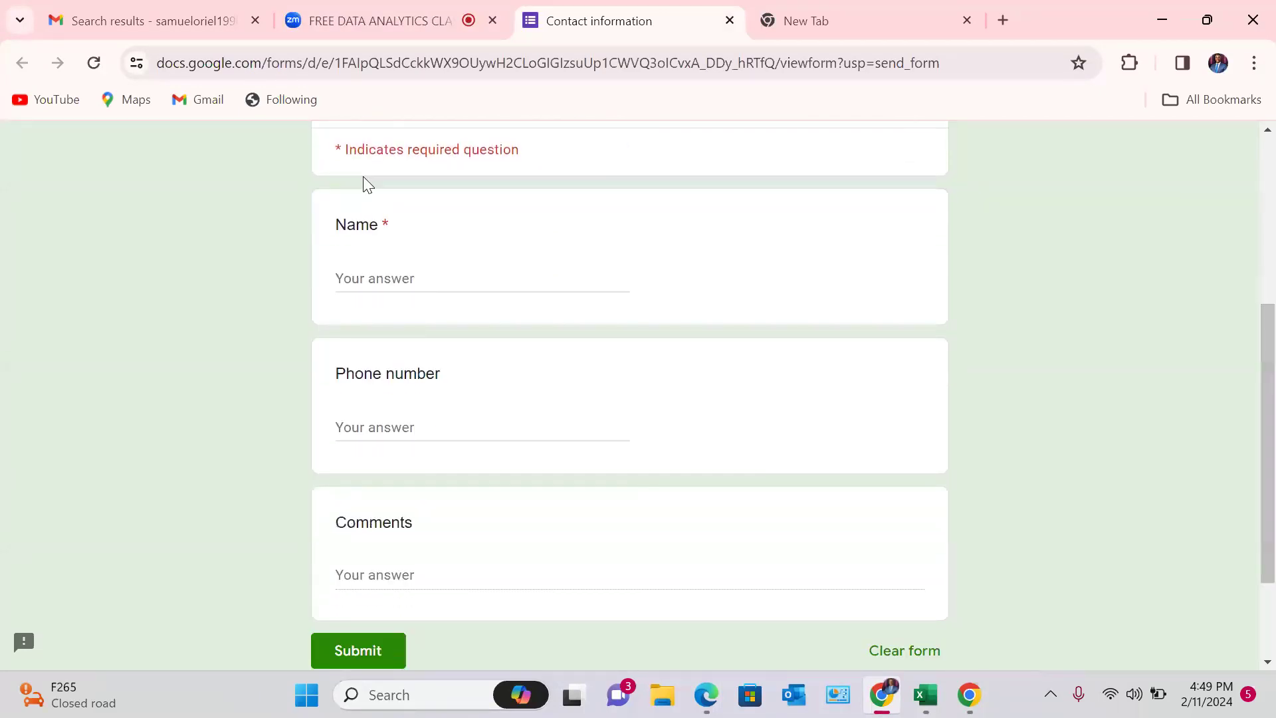
Step: Fill in the respondent's name and phone number, enter "bravo" as the comment, and submit the contact information form
left_click(401, 278)
type("lasisi")
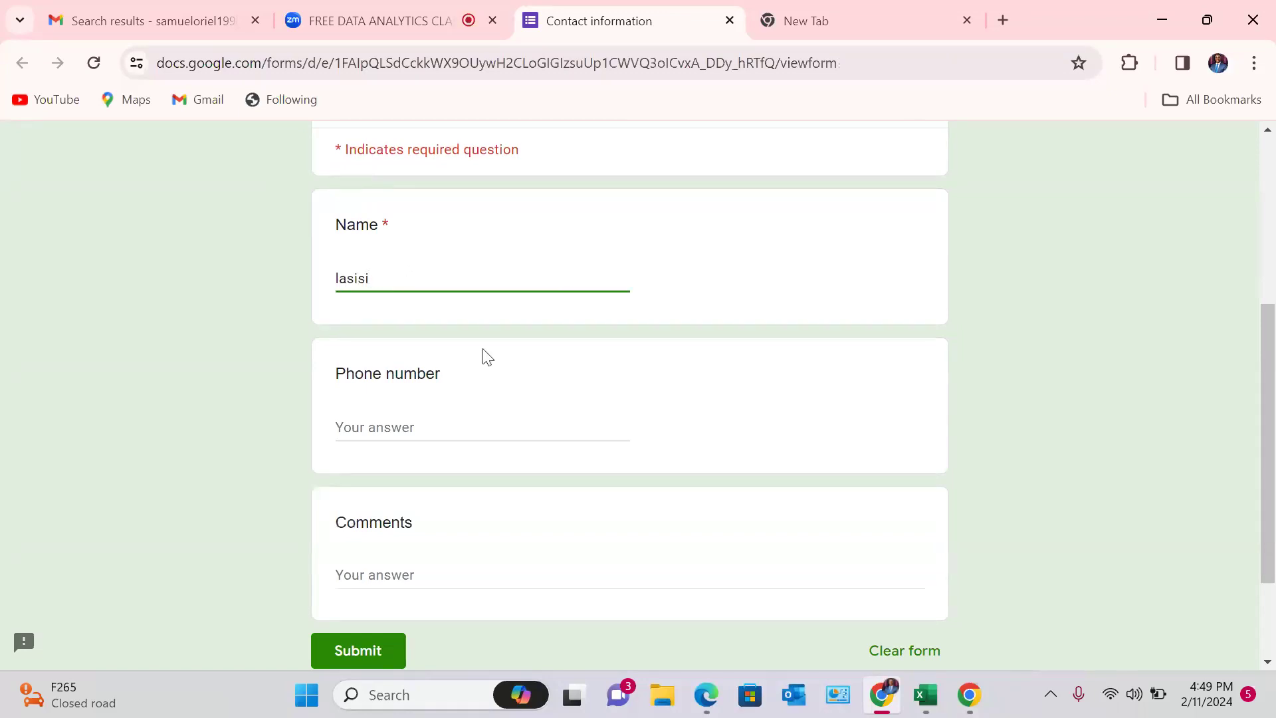
left_click(487, 426)
type("090")
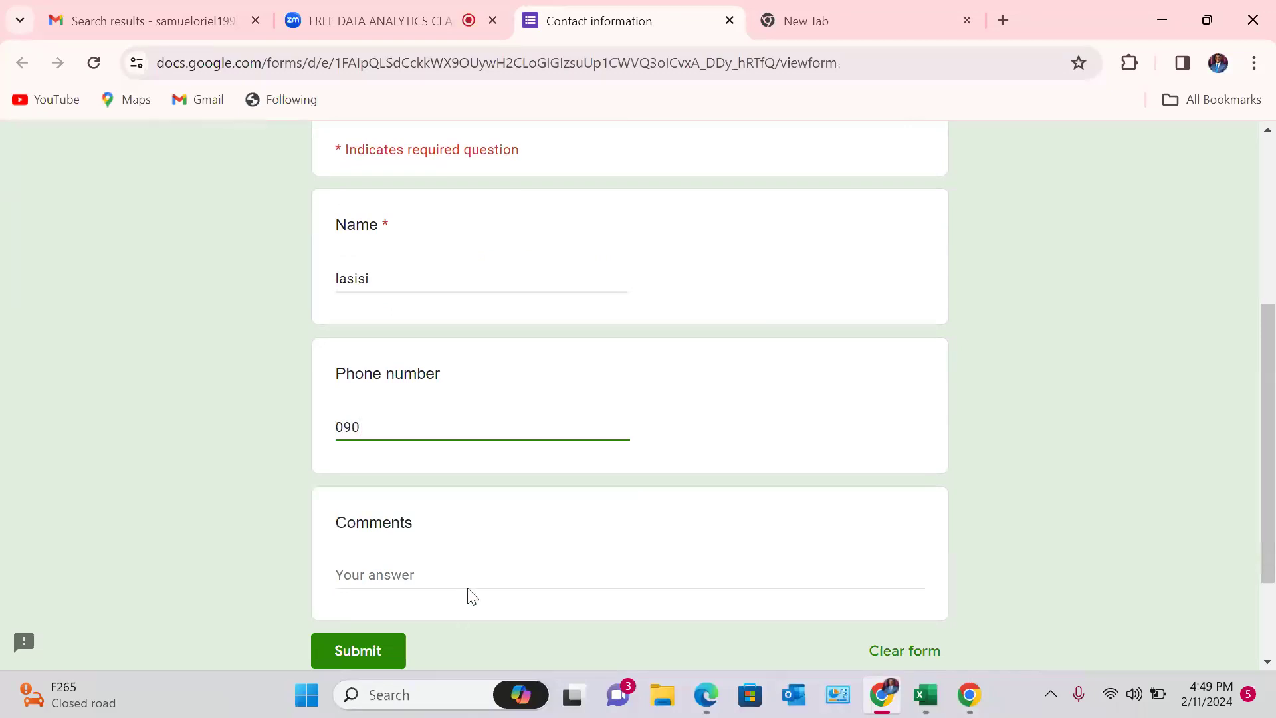
left_click(476, 575)
type("bravo")
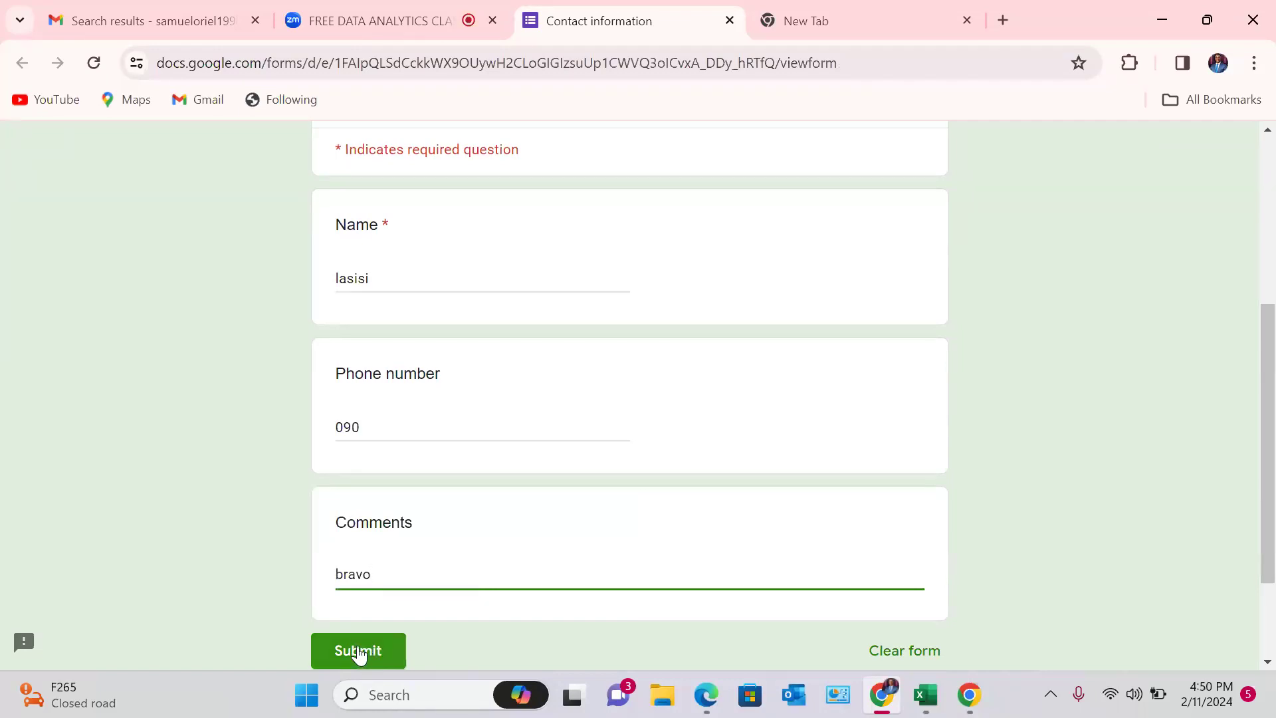
left_click(359, 651)
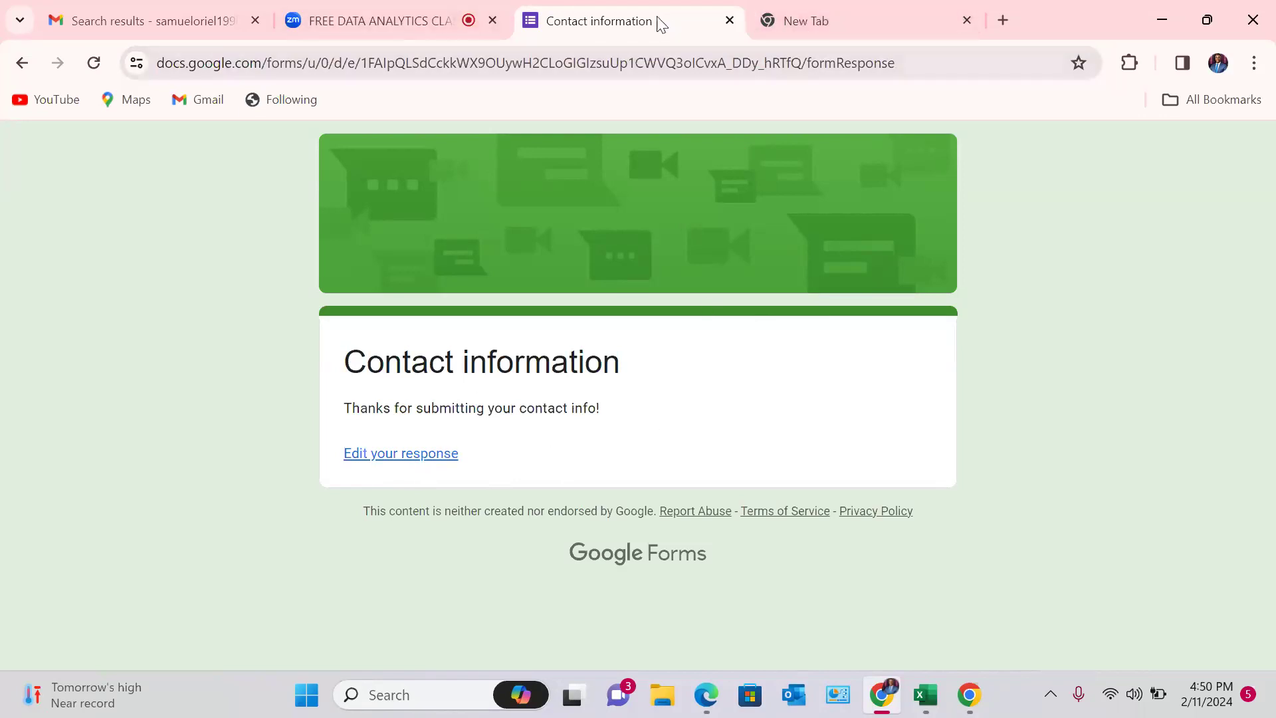
Step: Switch to the contact form's editor in Edge and leave the Send form dialog
left_click(1218, 64)
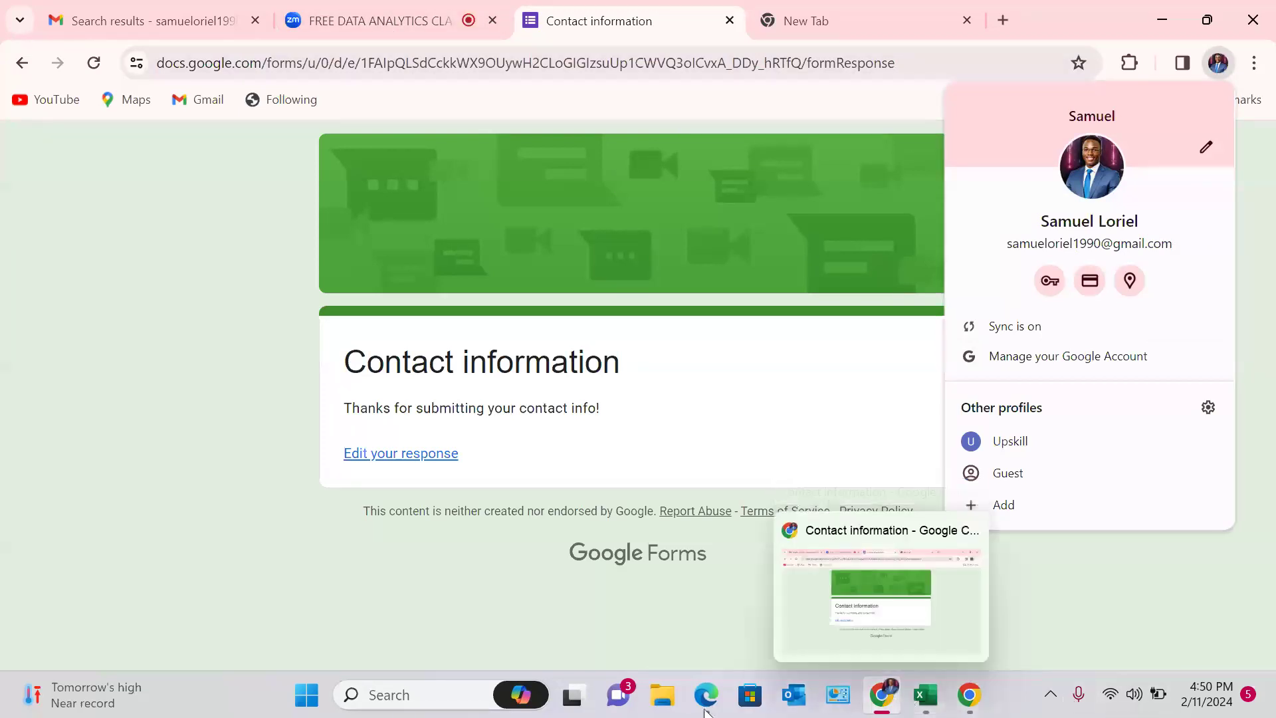
mouse_move(706, 704)
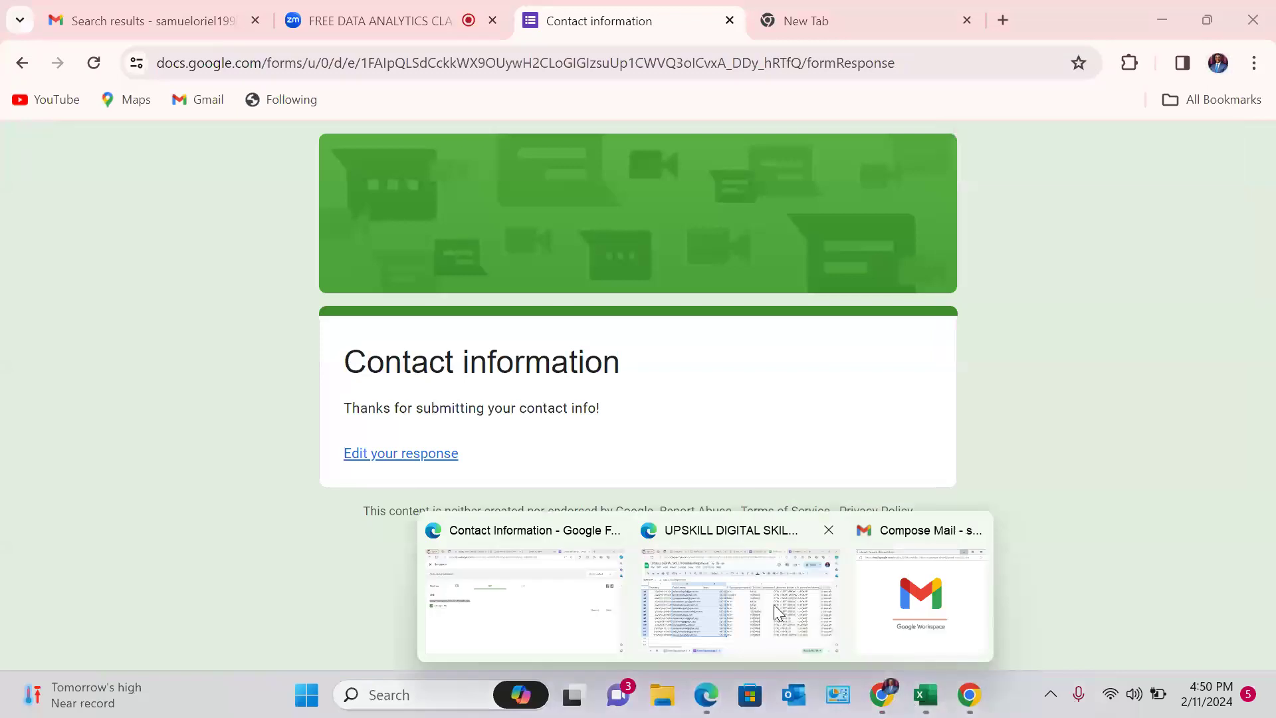
mouse_move(775, 604)
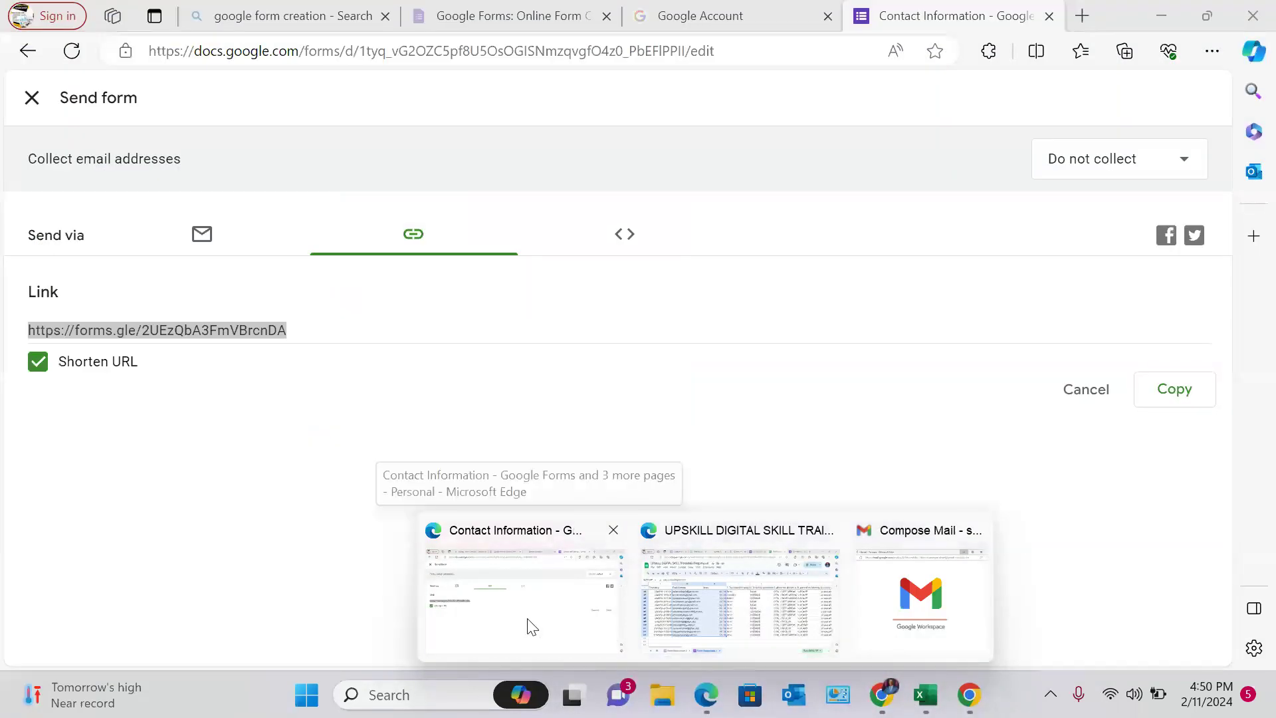
left_click(532, 626)
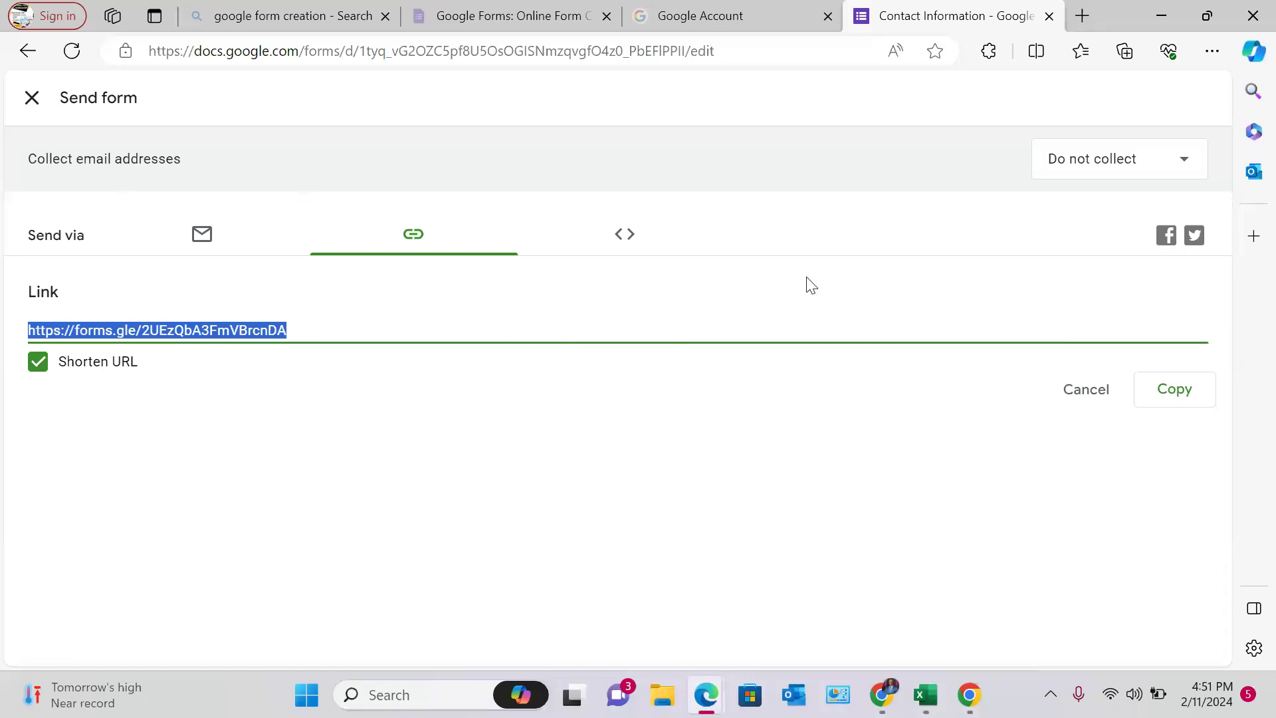
left_click(30, 51)
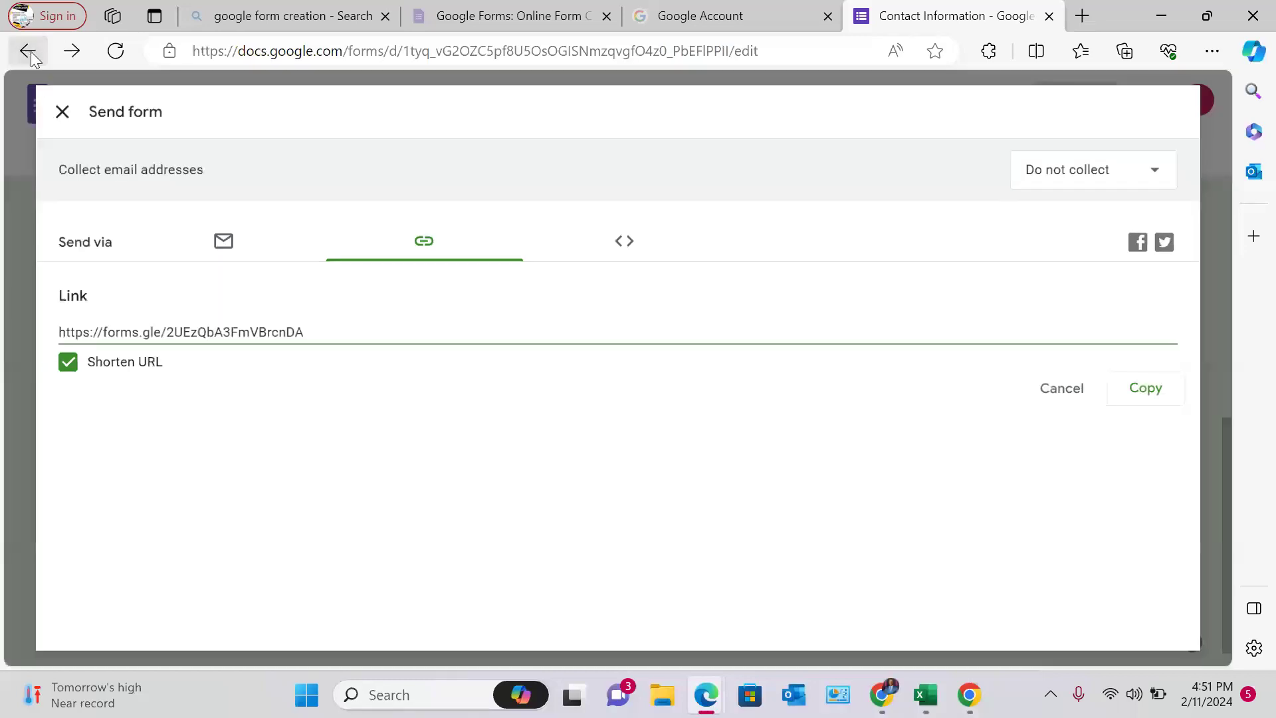
Step: Review the response summary of the contact form, covering the Name, Phone number and Comments answers
left_click(612, 163)
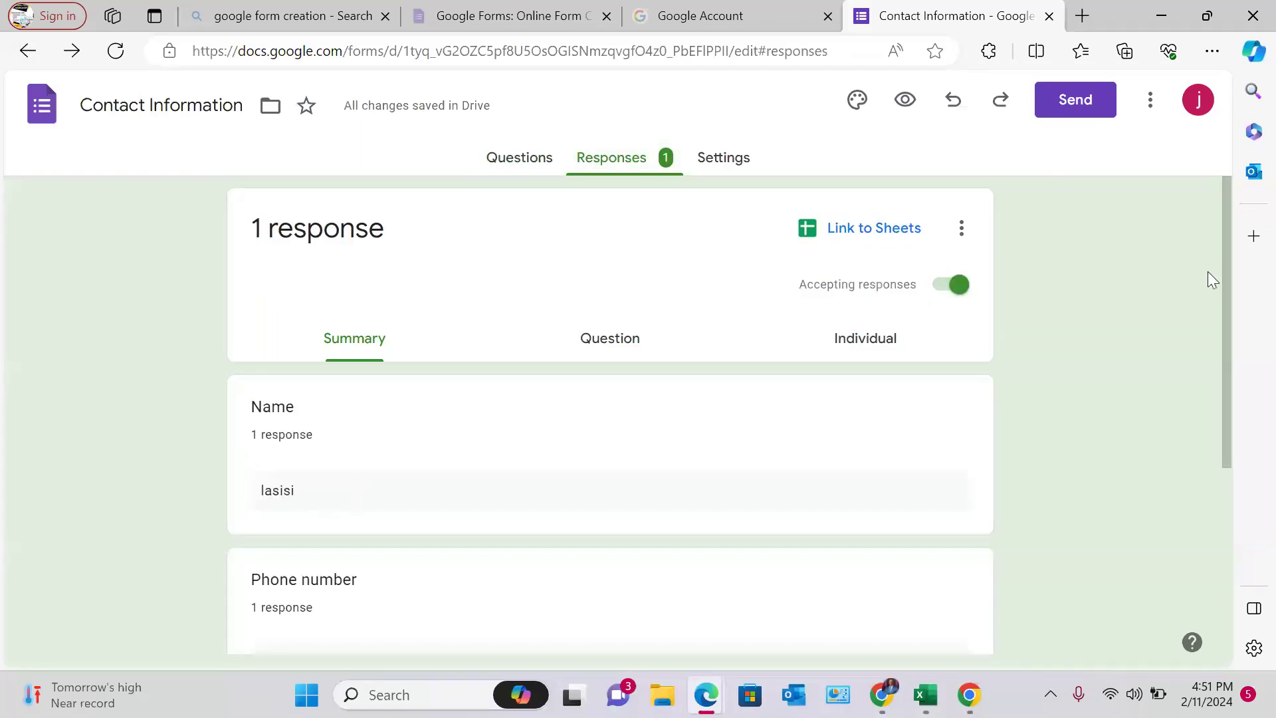
left_click_drag(1225, 266, 1218, 512)
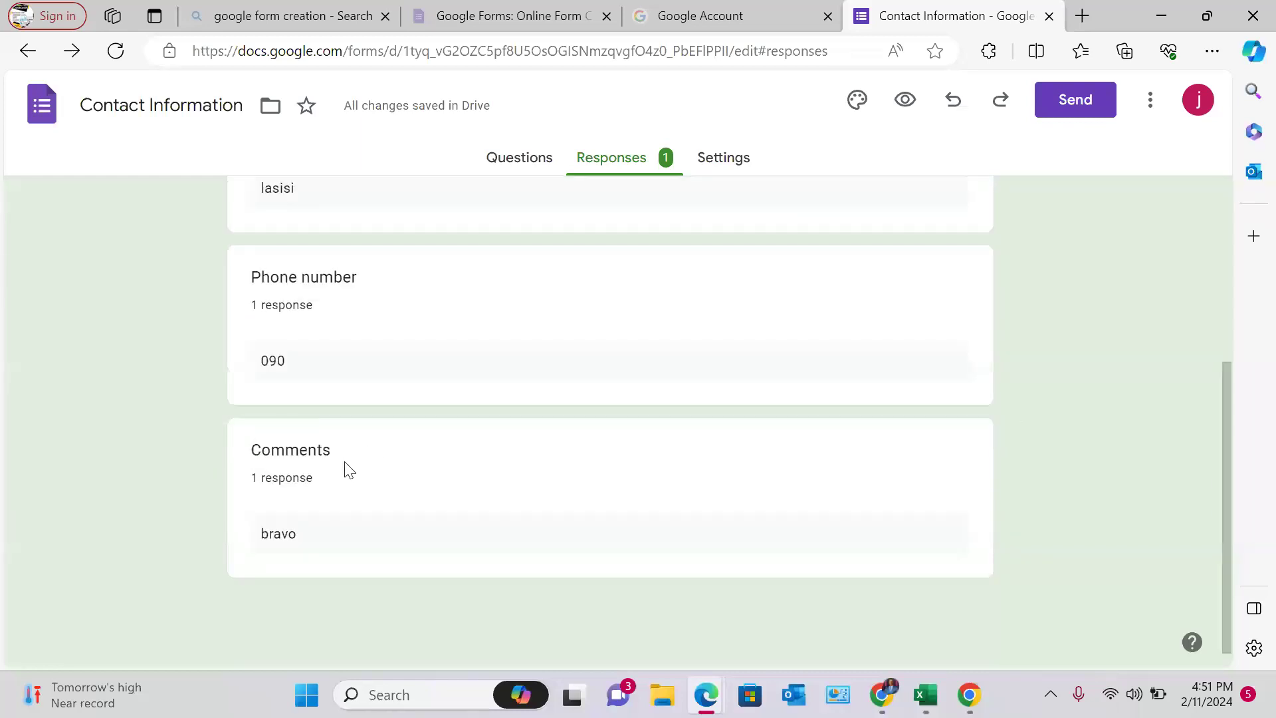
scroll(1233, 464, "up", 5)
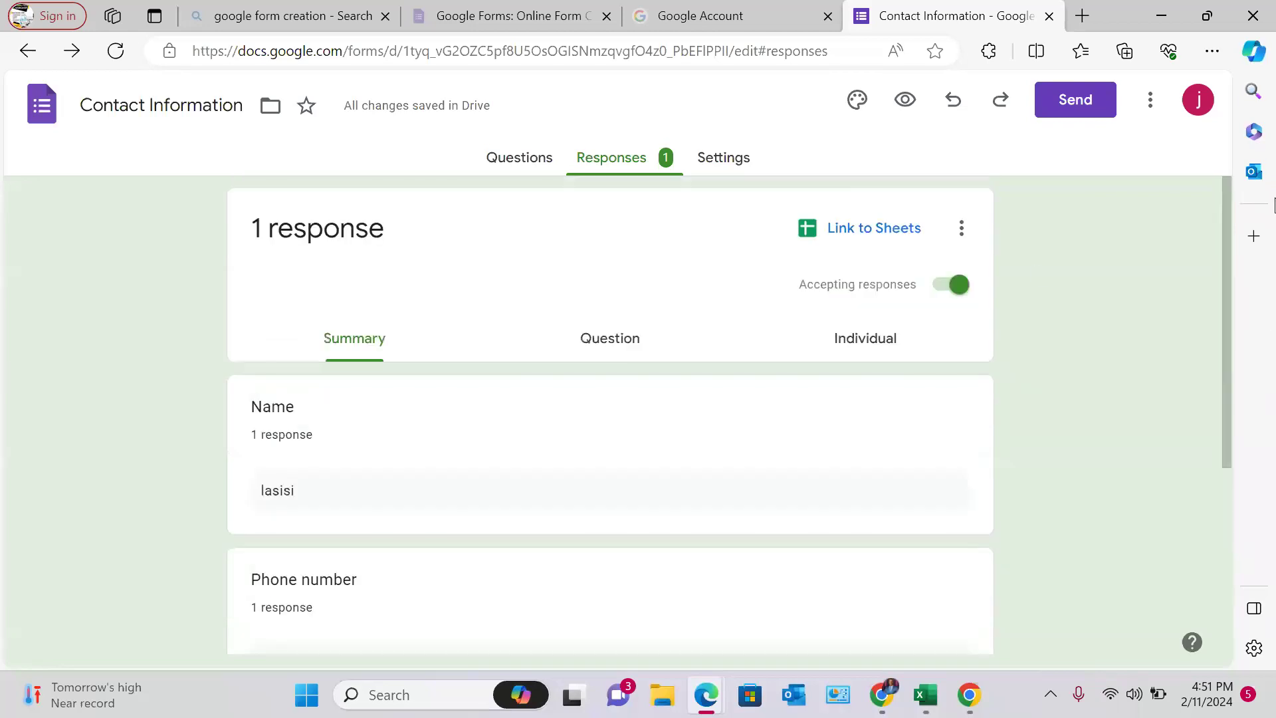
Step: Link the form's responses to a new spreadsheet, keeping the suggested spreadsheet name
left_click(864, 231)
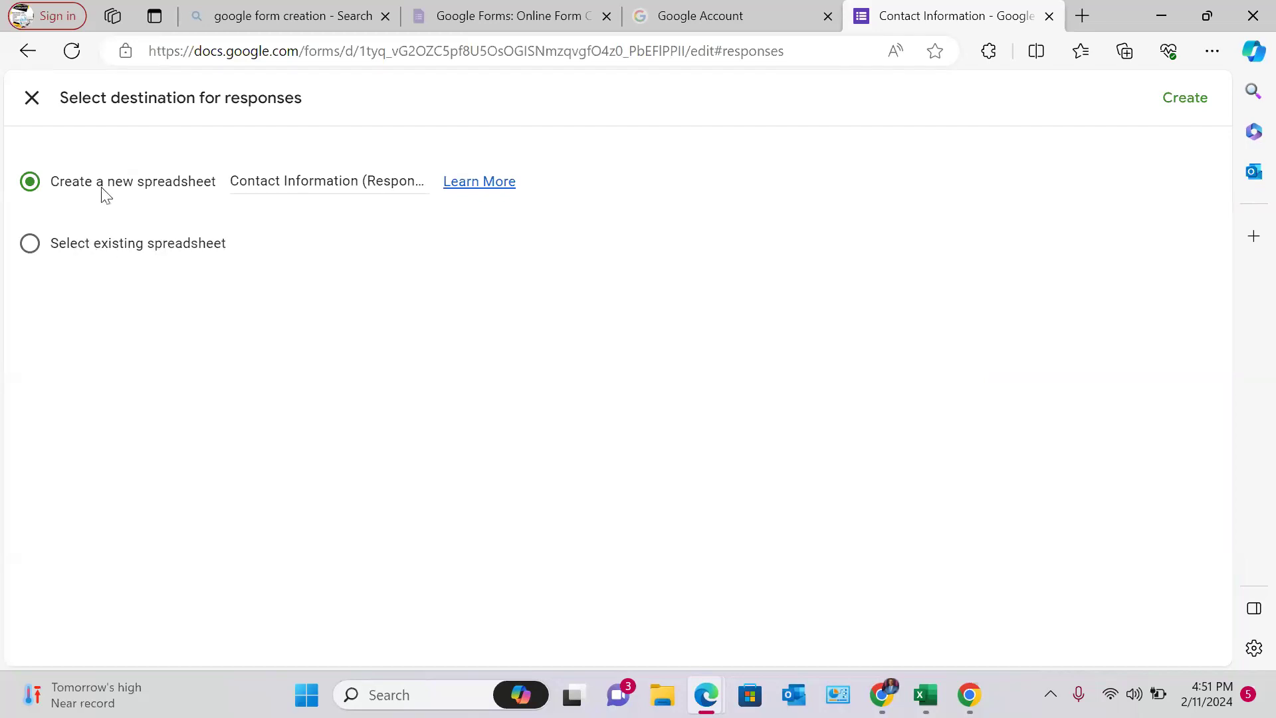
left_click(186, 247)
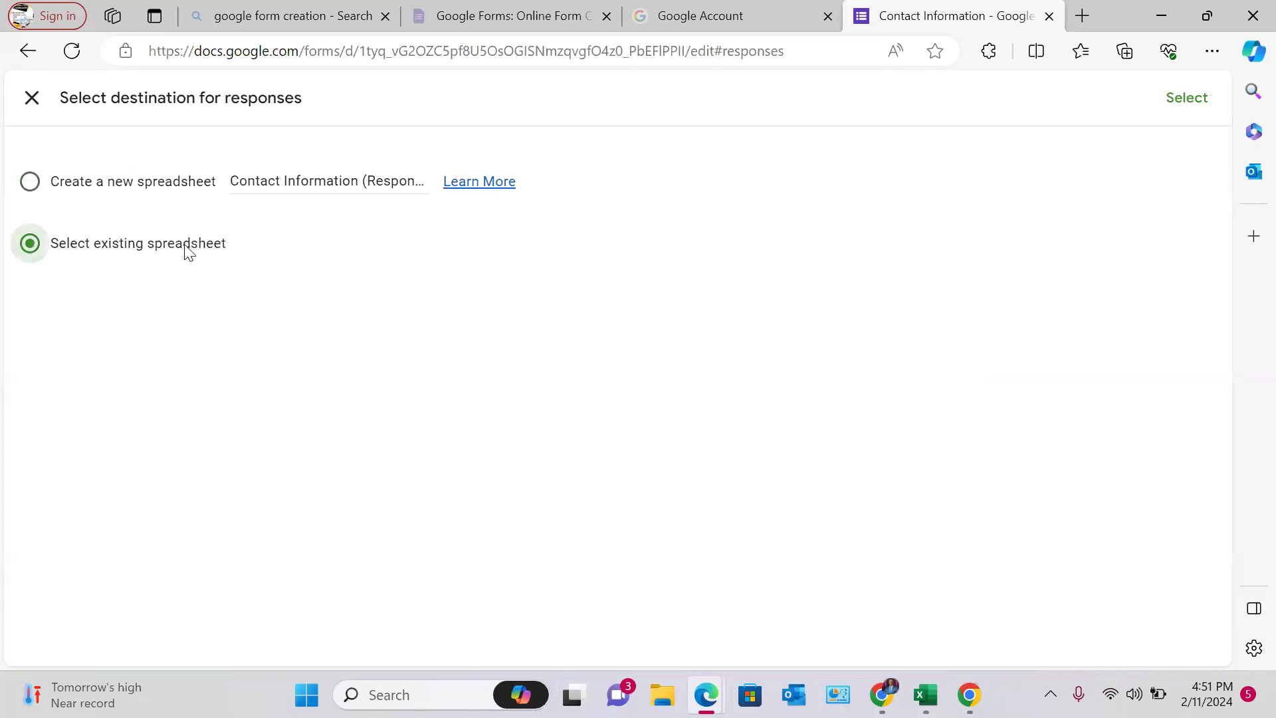
left_click(194, 187)
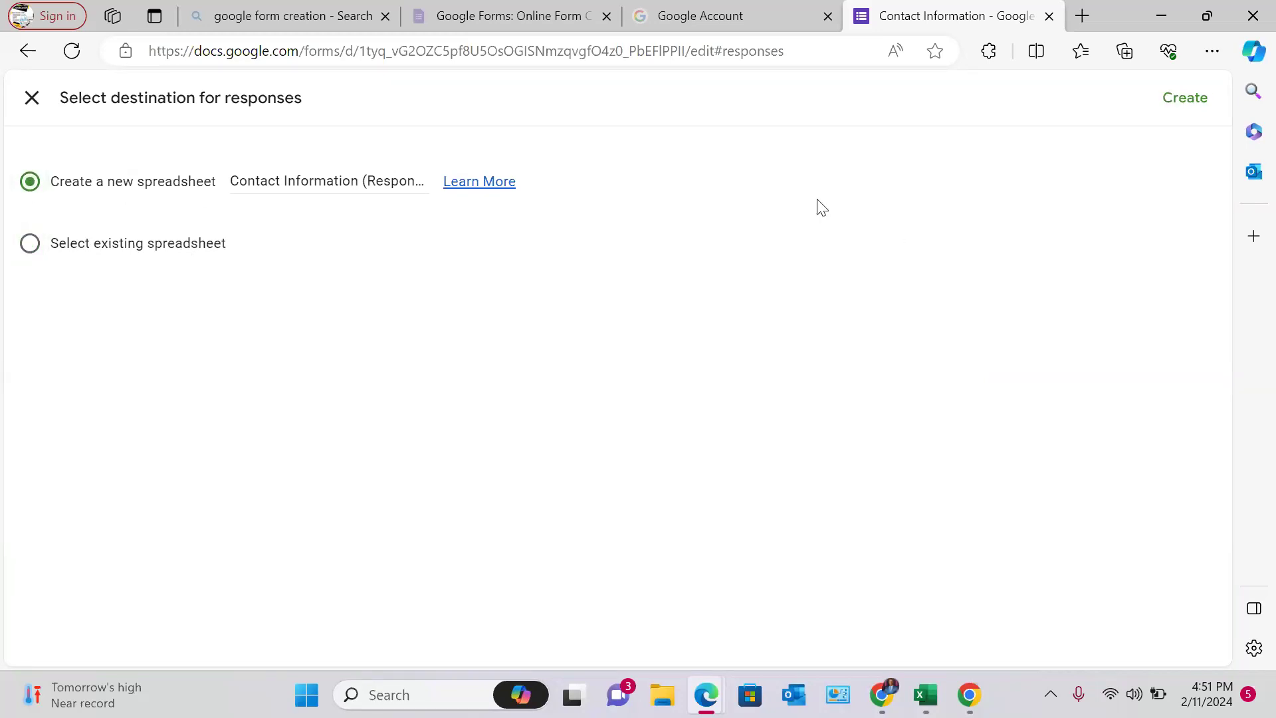
left_click(1157, 103)
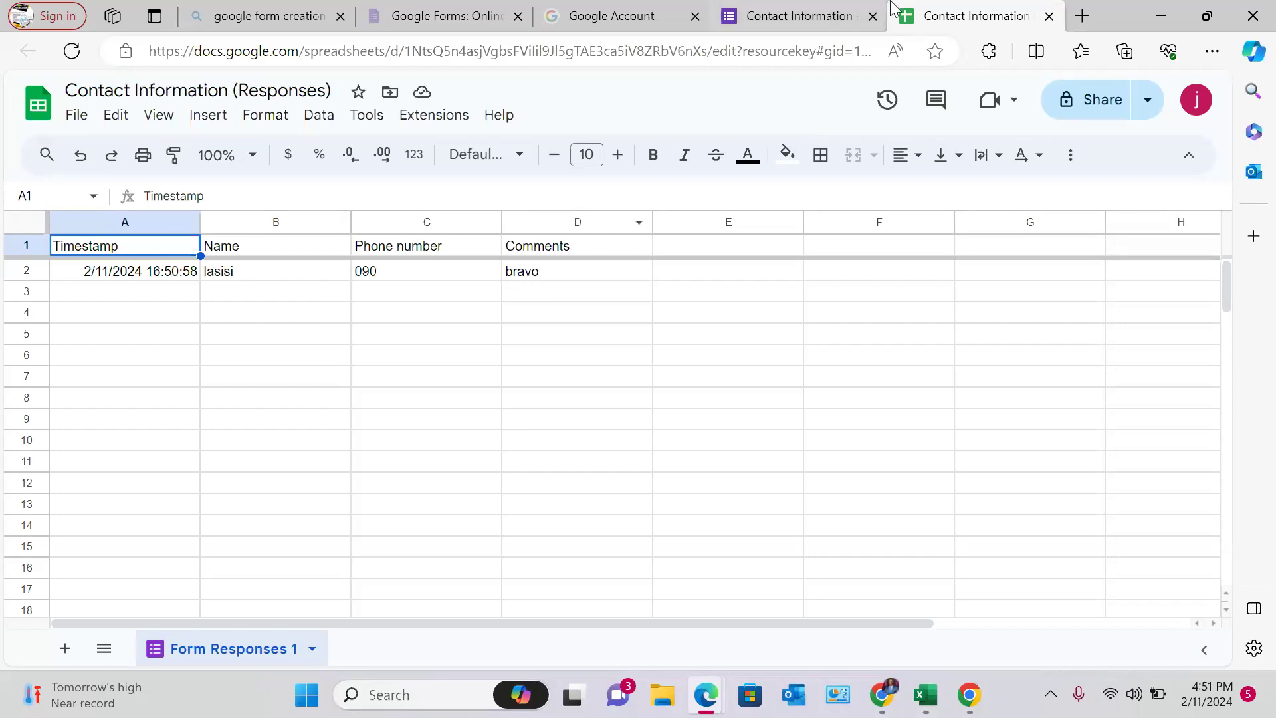
Step: Return from the response spreadsheet to the Google Forms home page and create a blank form
left_click(815, 10)
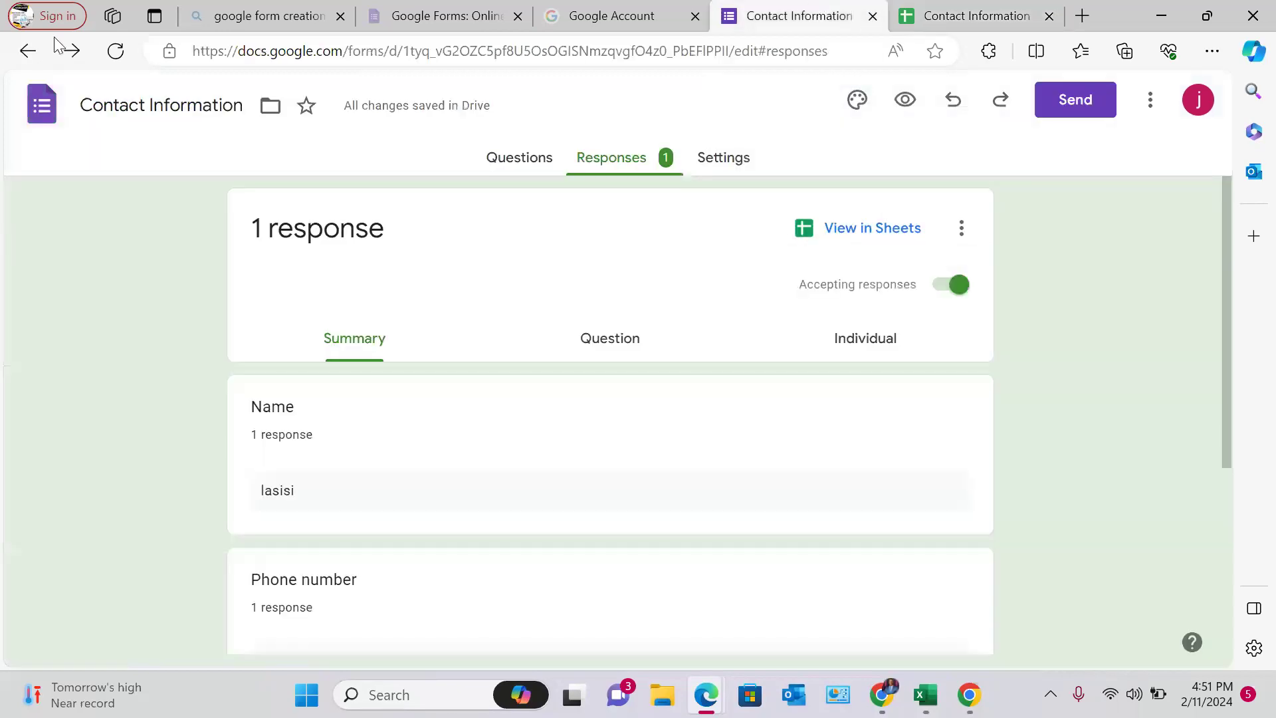
left_click(28, 52)
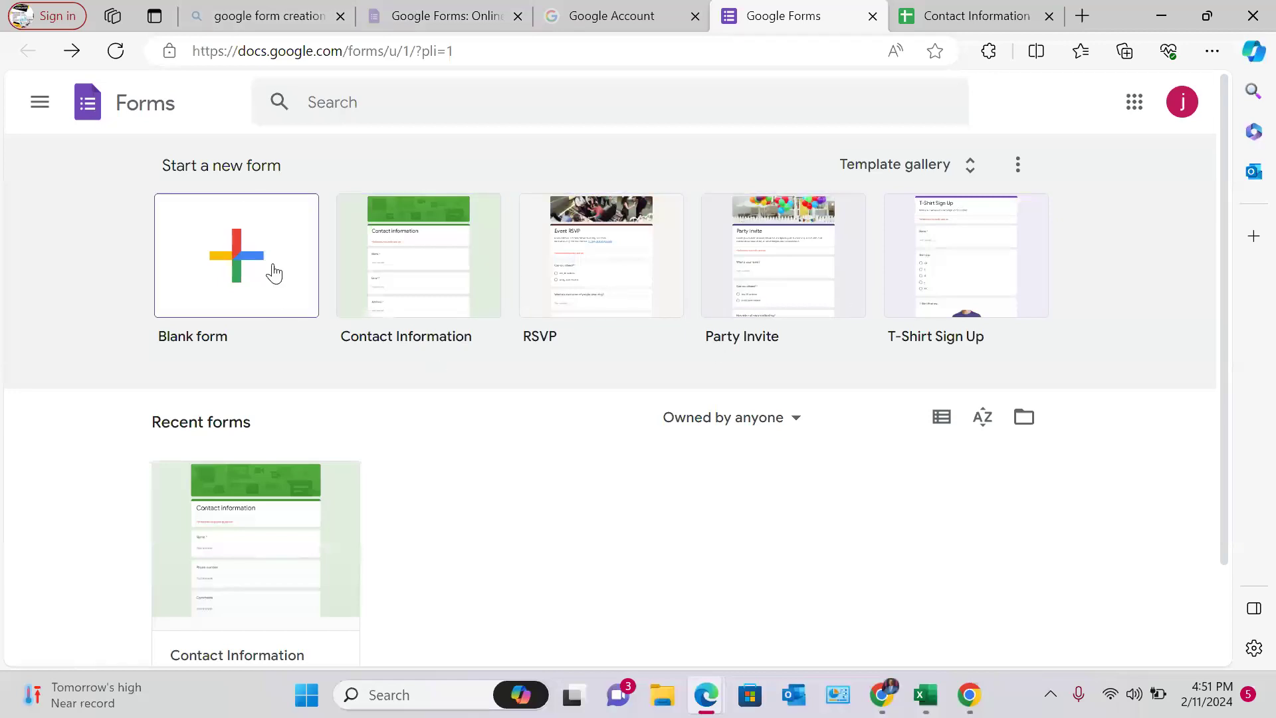
left_click(214, 279)
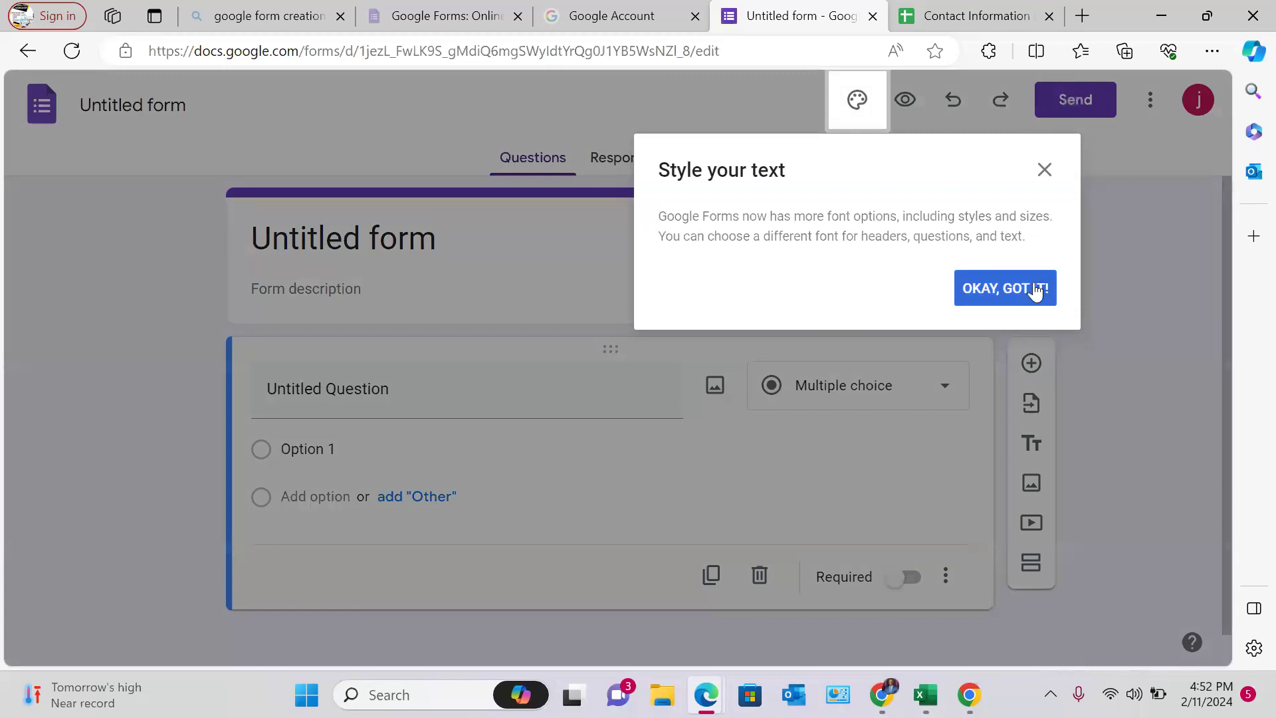
left_click(1010, 288)
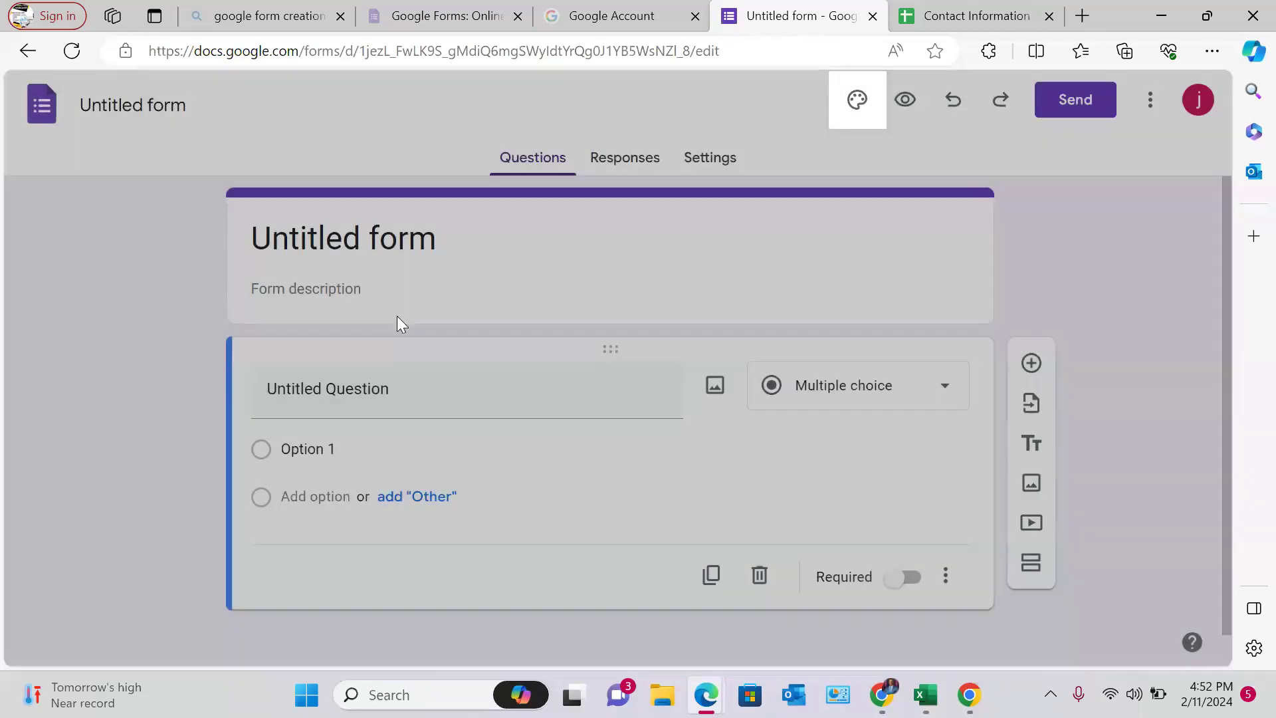
Step: Enter "AJH/DELMICH" as the description of the untitled form
left_click(352, 289)
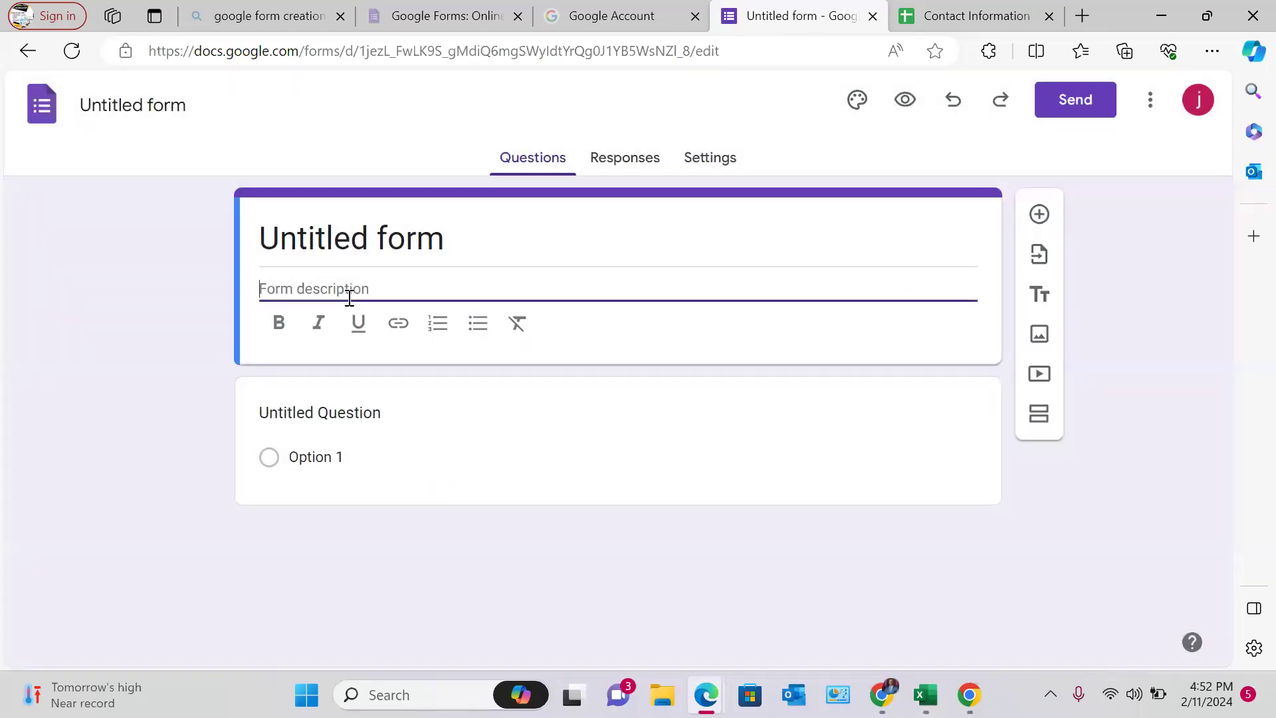
type("AJH/DELMICH")
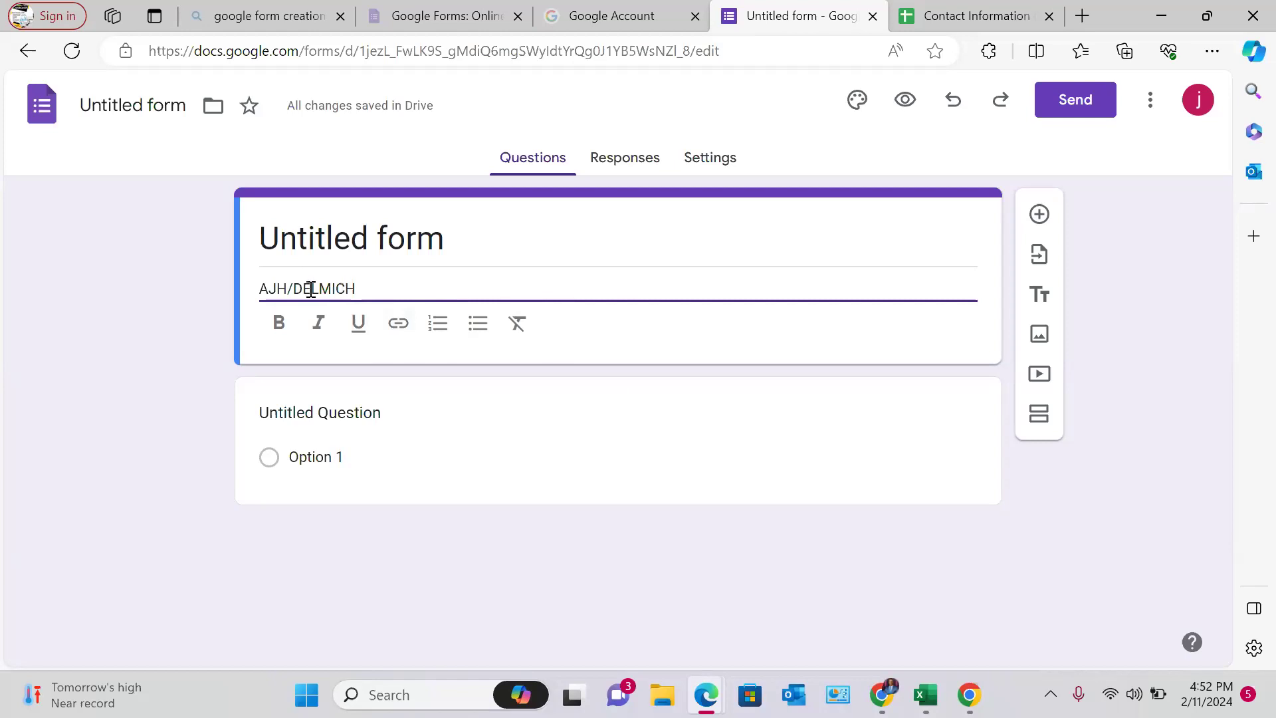
Step: Replace the first question's placeholder title with "The following are classes of food except"
left_click(368, 408)
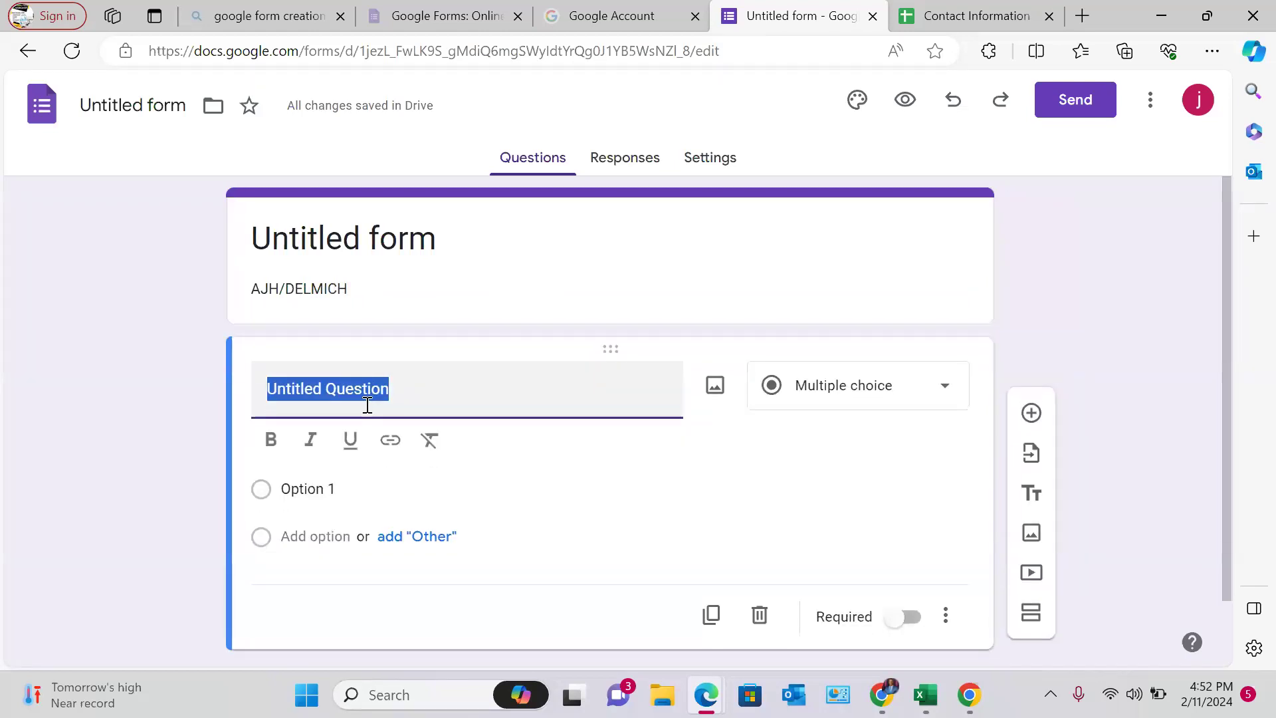
type("TH")
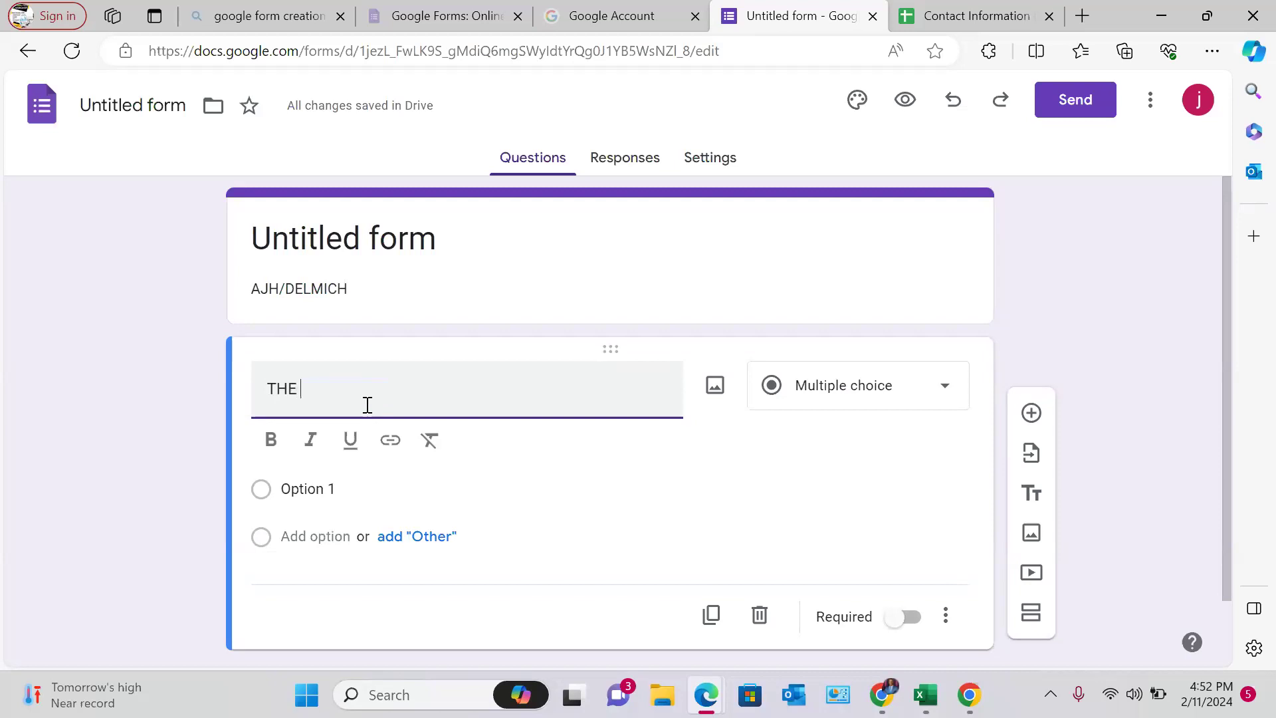
type("E")
key("BackSpace")
key("BackSpace")
key("BackSpace")
type("he")
key("BackSpace")
key("BackSpace")
type("f")
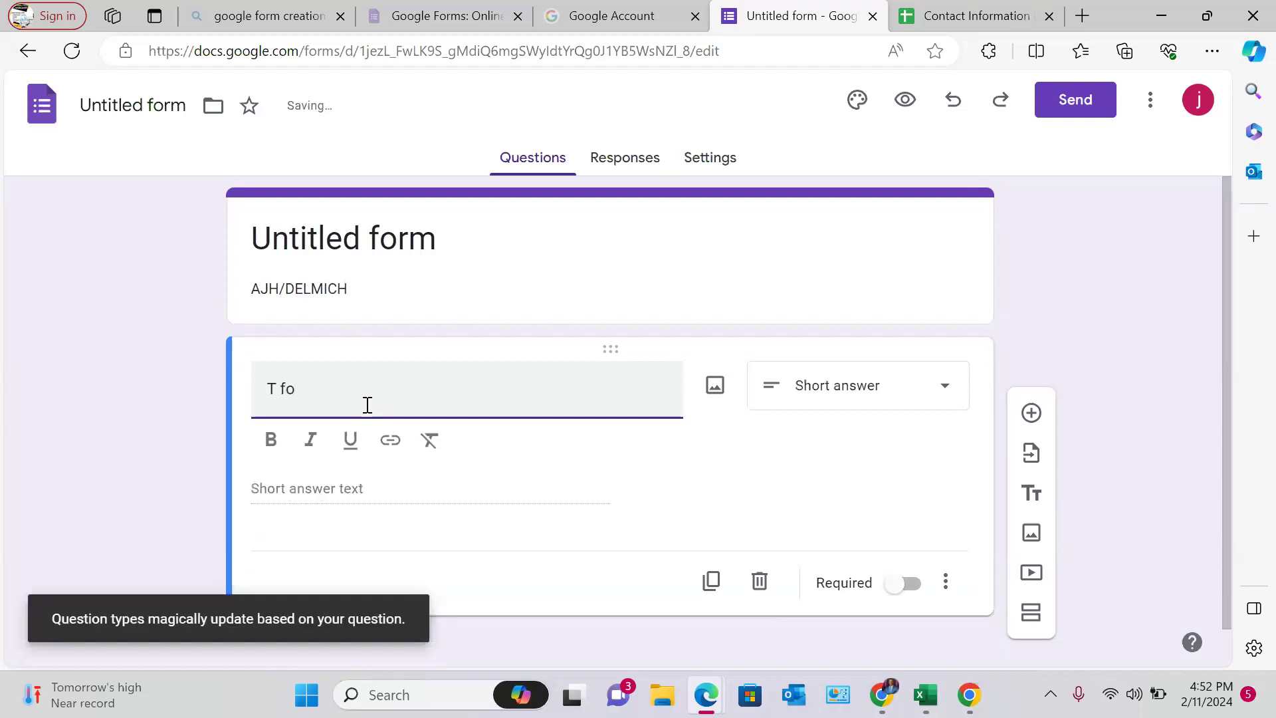
type("o")
key("BackSpace")
type("he follo")
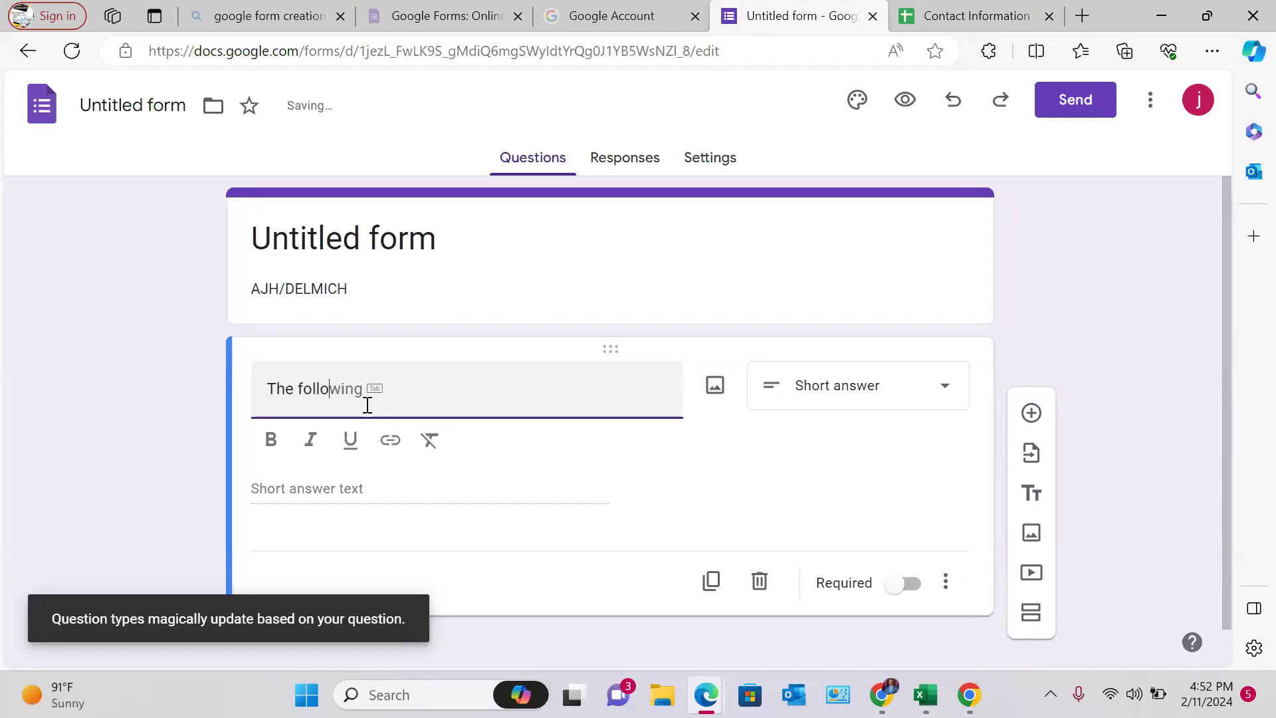
type("wing ")
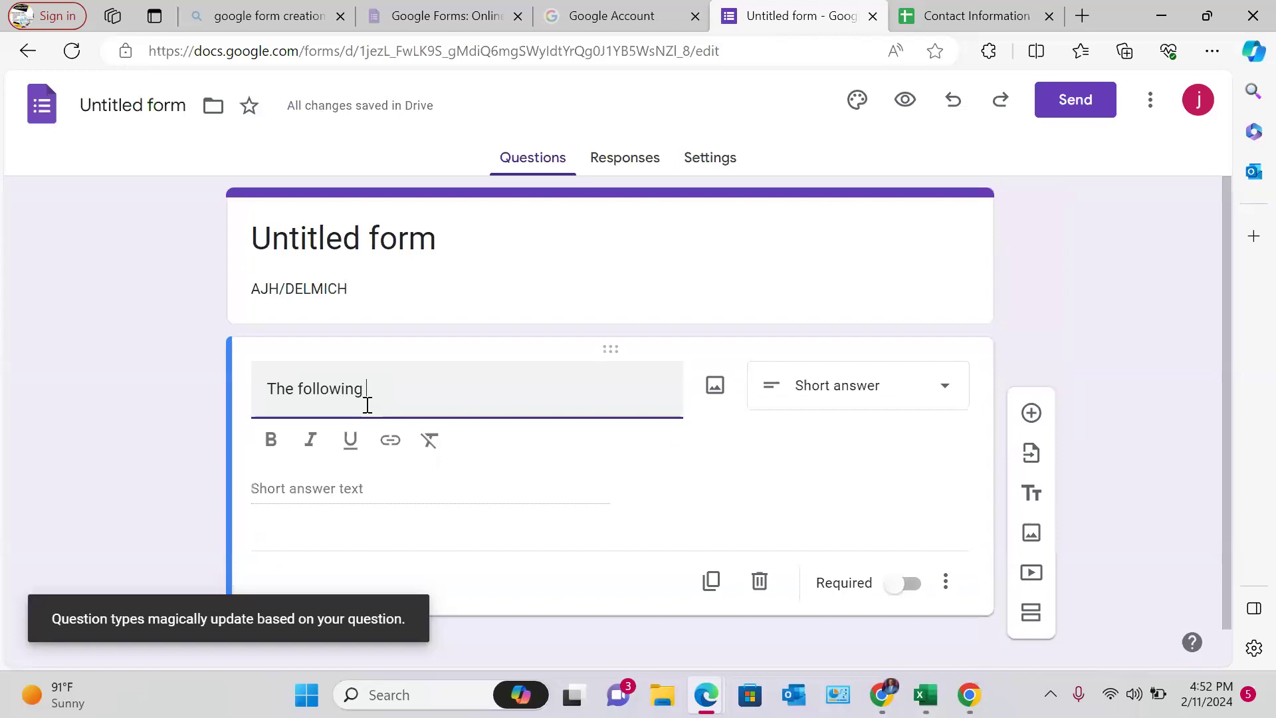
type("are classes of food exce")
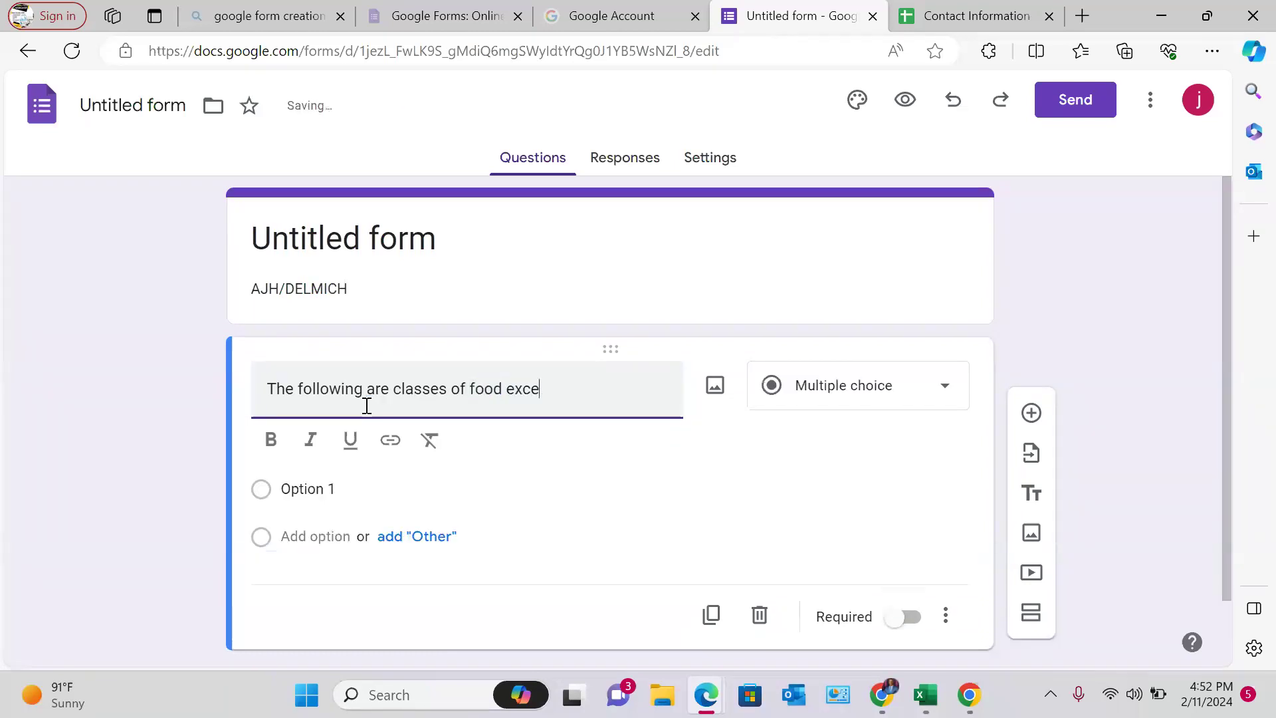
type("pt")
Step: Check the available question types, keep Multiple choice, and name the first answer option "water"
left_click(334, 488)
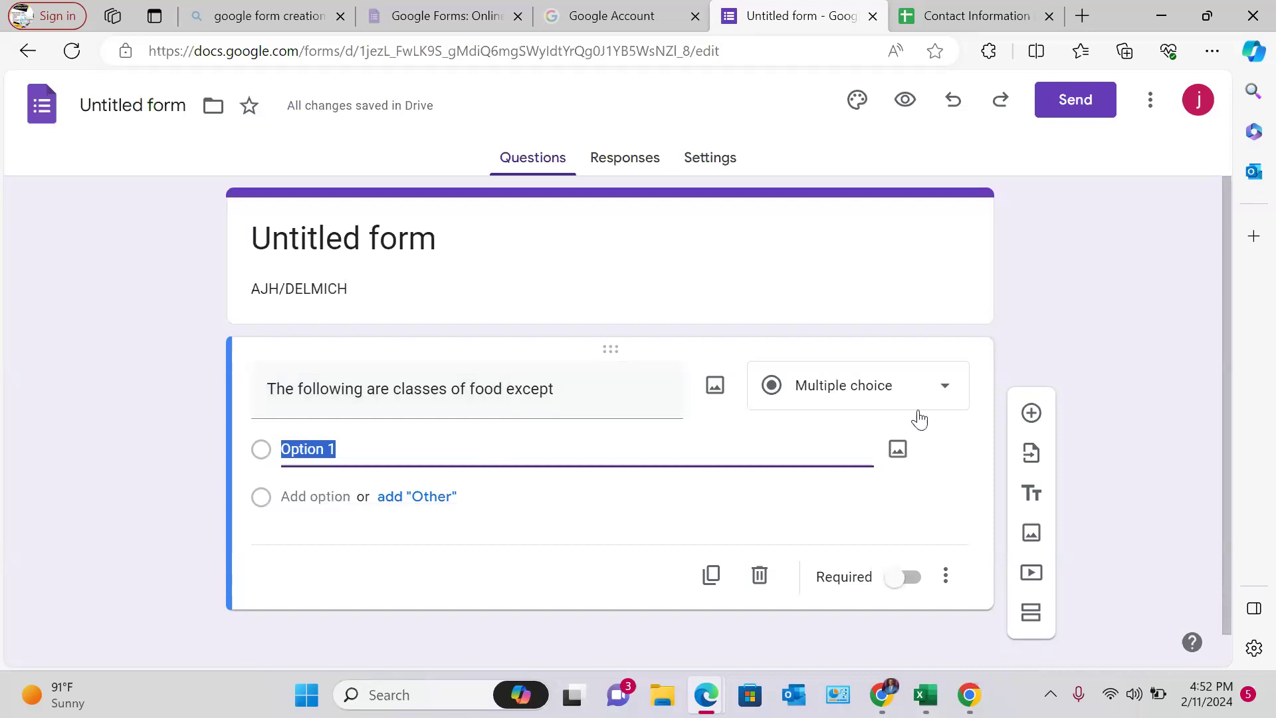
left_click(945, 392)
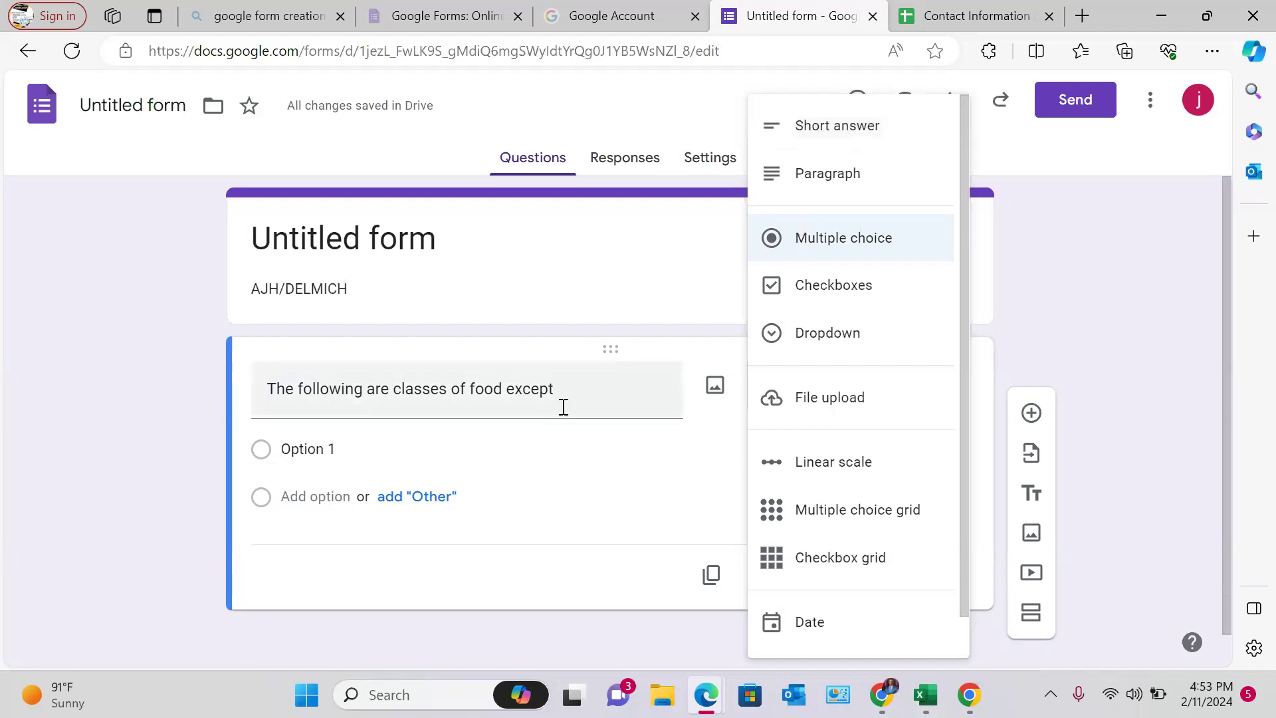
left_click(389, 455)
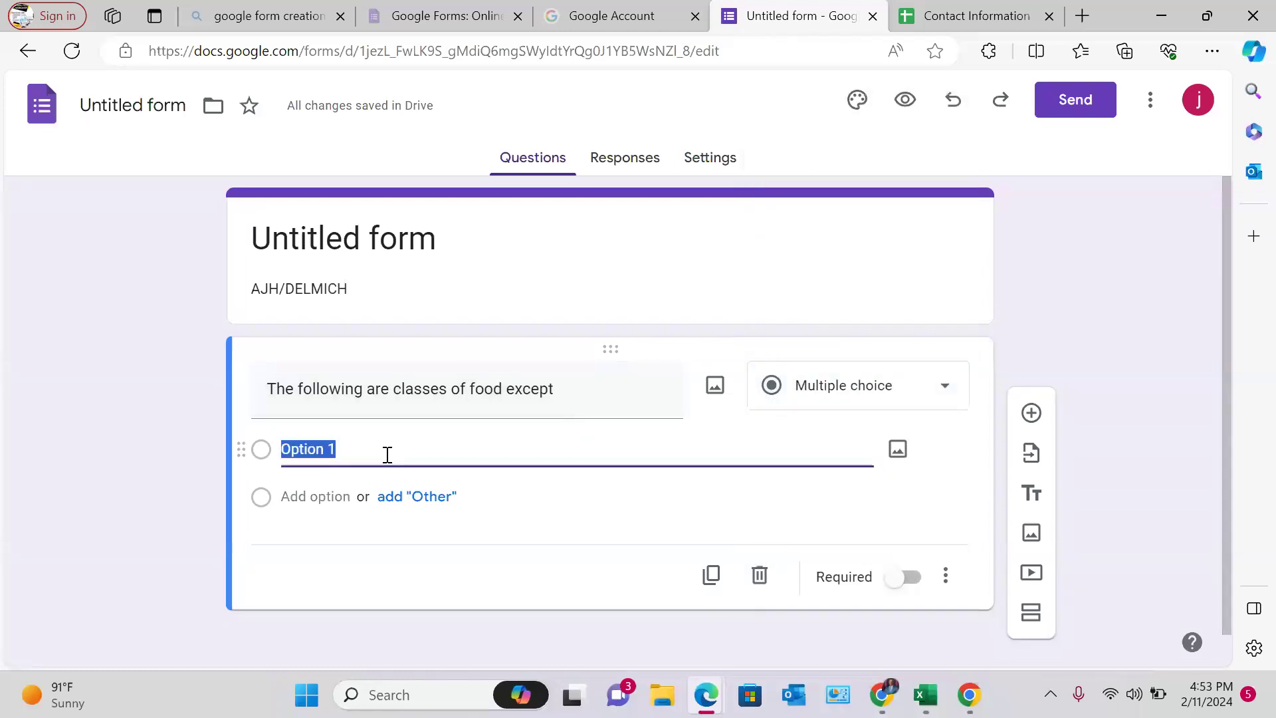
type("W")
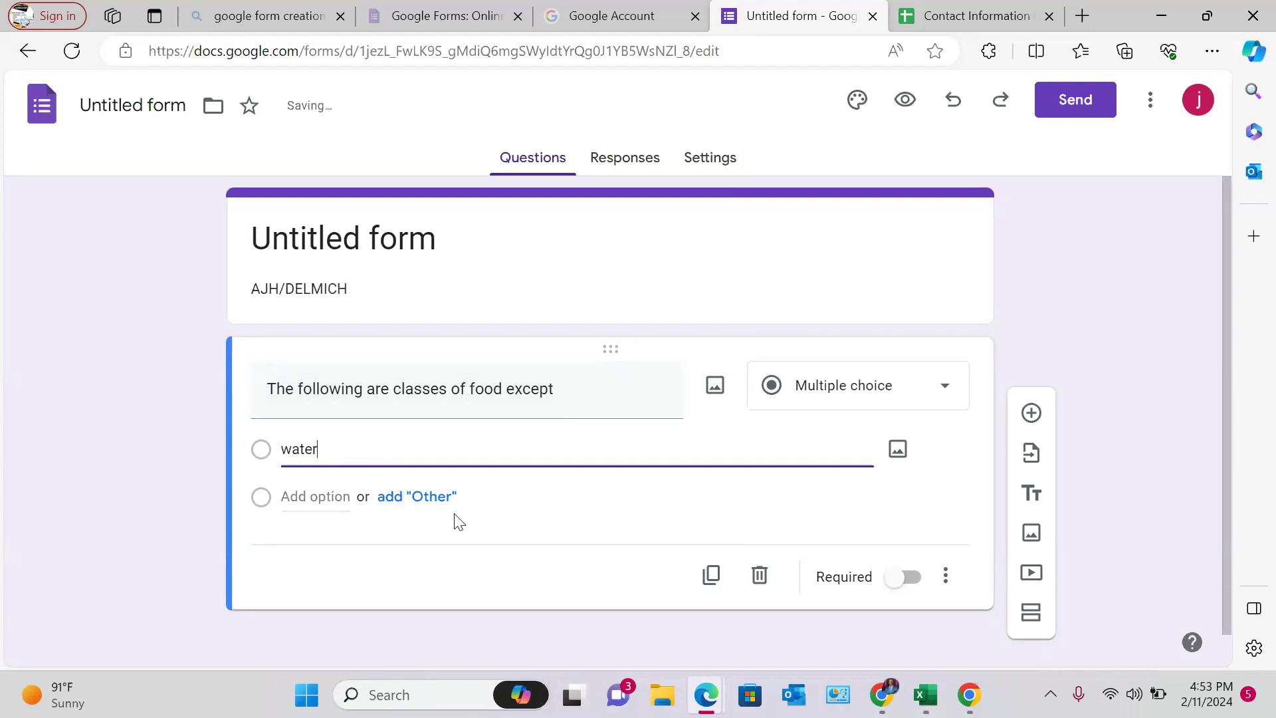
Step: Add "mineral" and "protein" as the second and third answer options of the food classes question
left_click(306, 497)
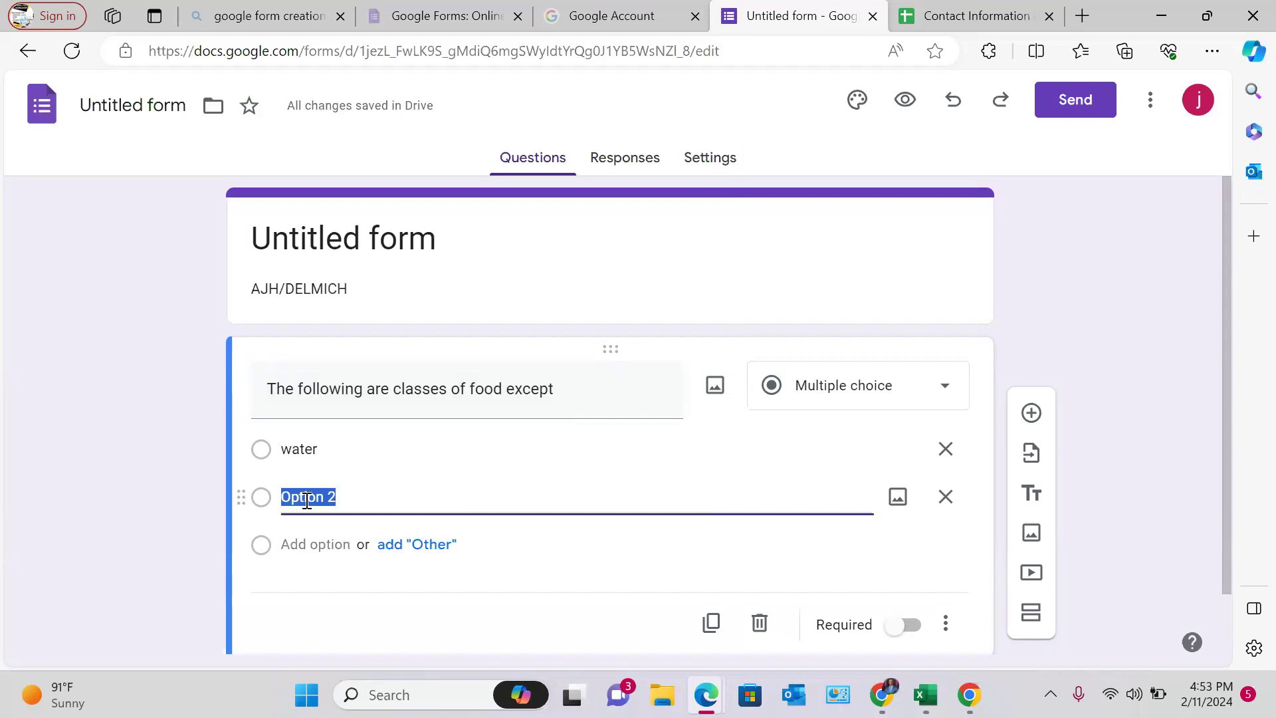
type("mineral")
left_click(314, 544)
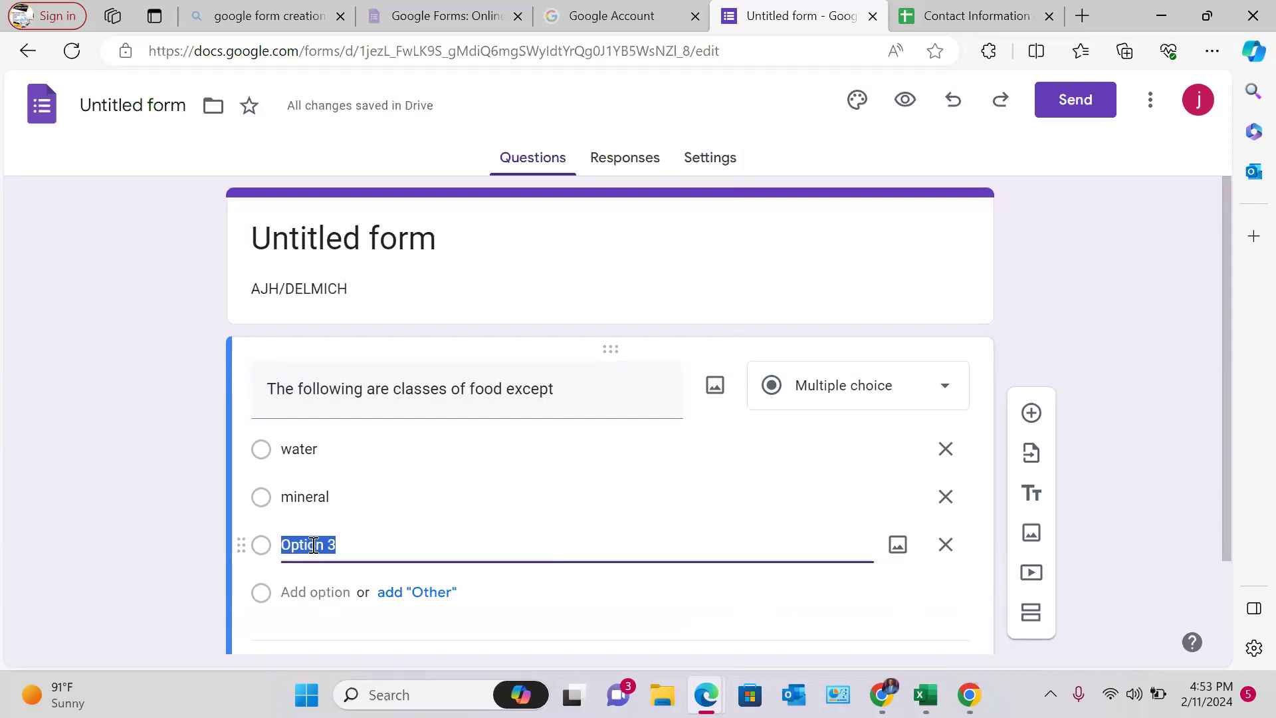
type("protein")
Step: Add "vitamin" and "hemoglobin" as the fourth and fifth answer options
left_click(318, 592)
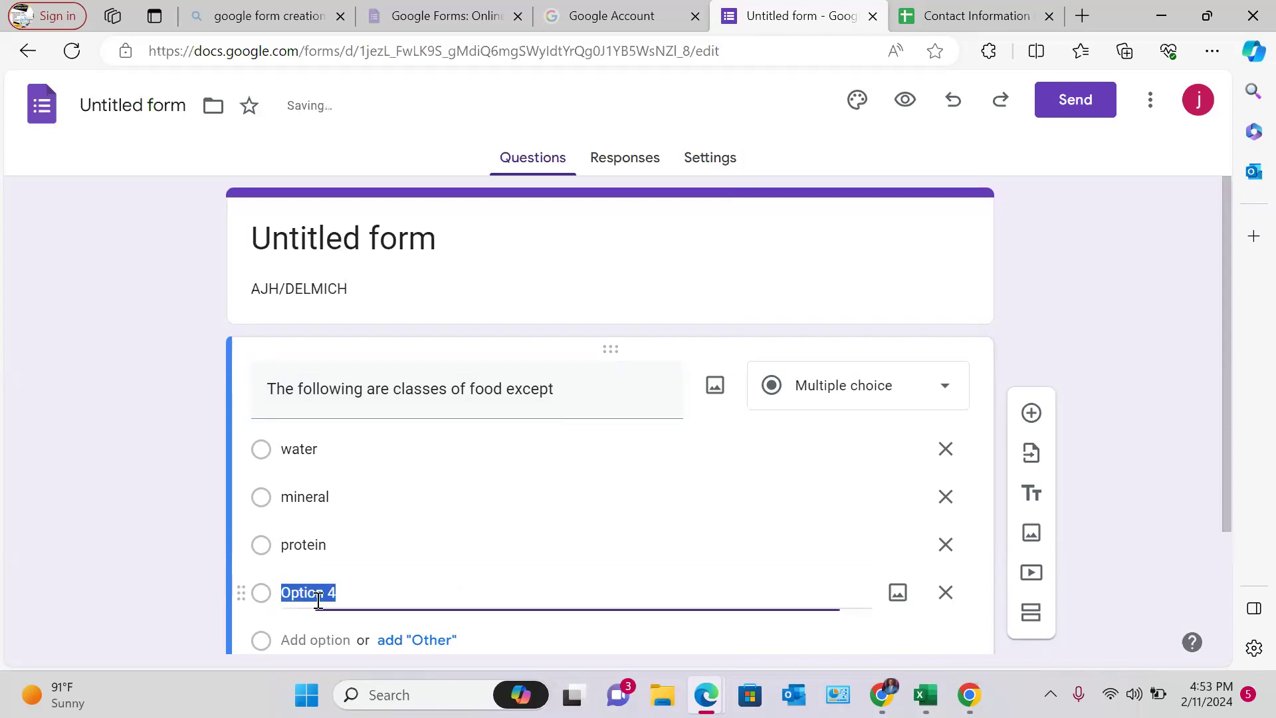
type("c")
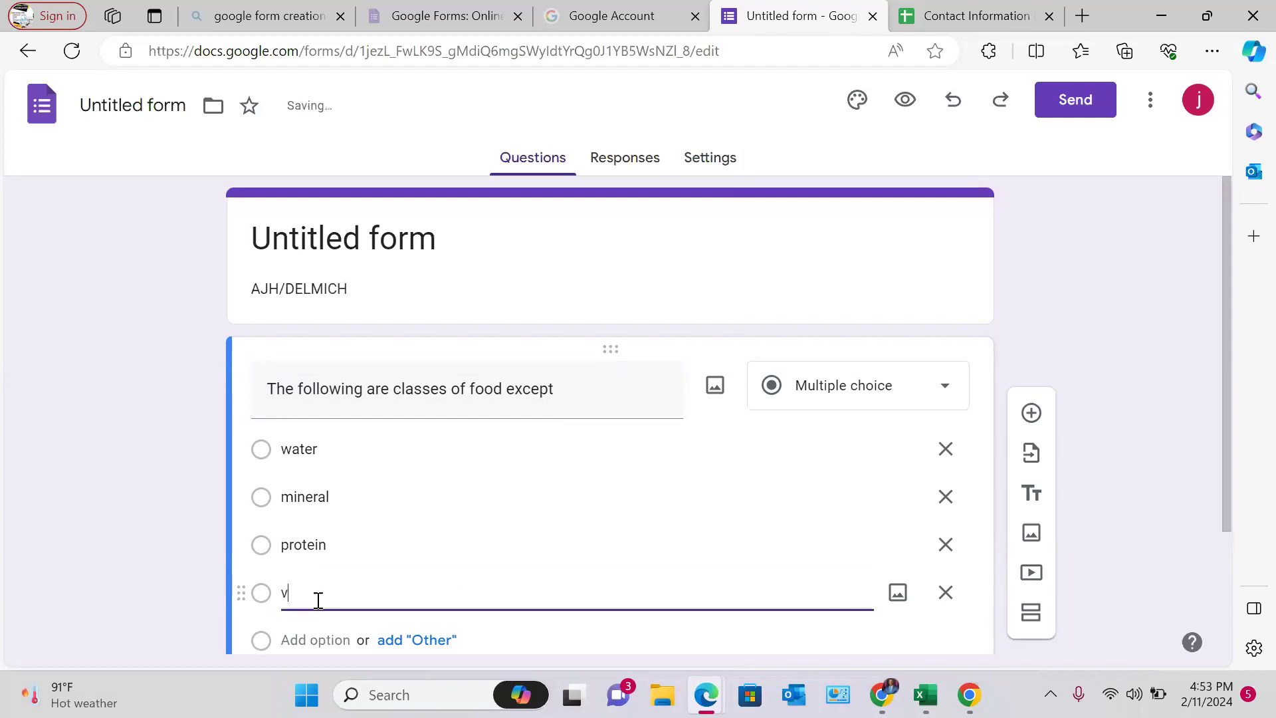
type("itamin")
left_click(327, 637)
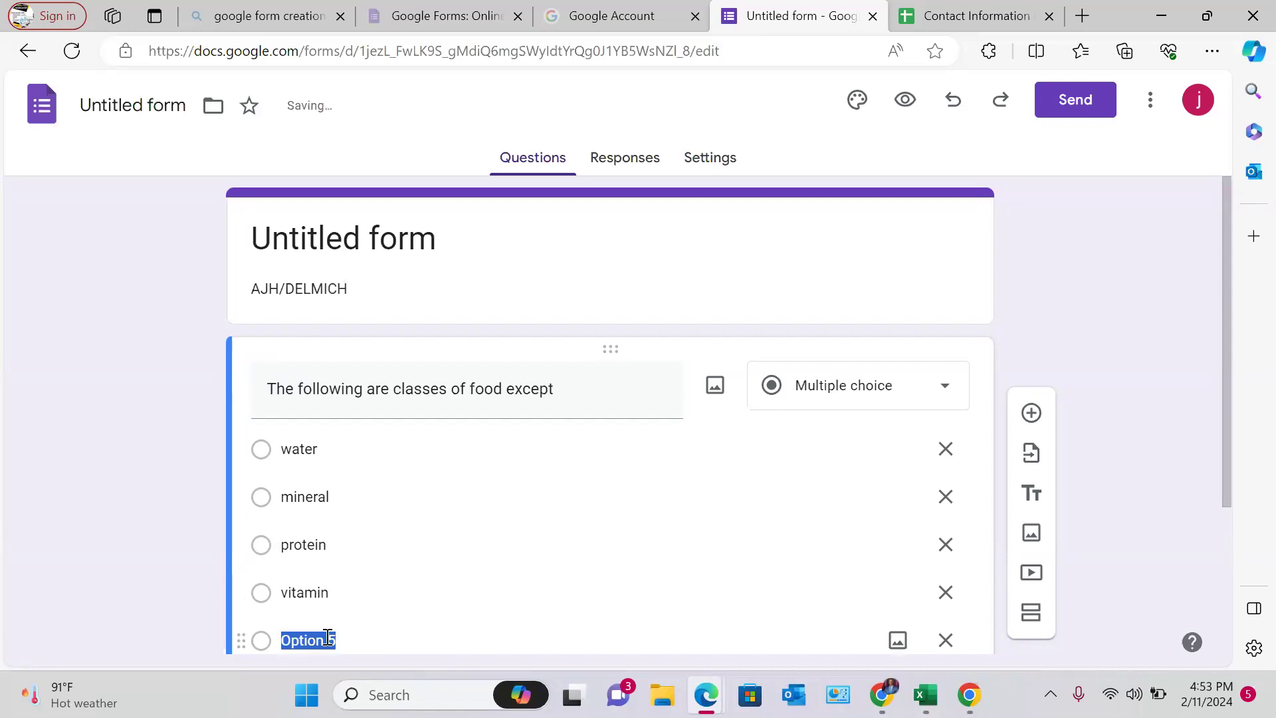
type("heo")
type("mo")
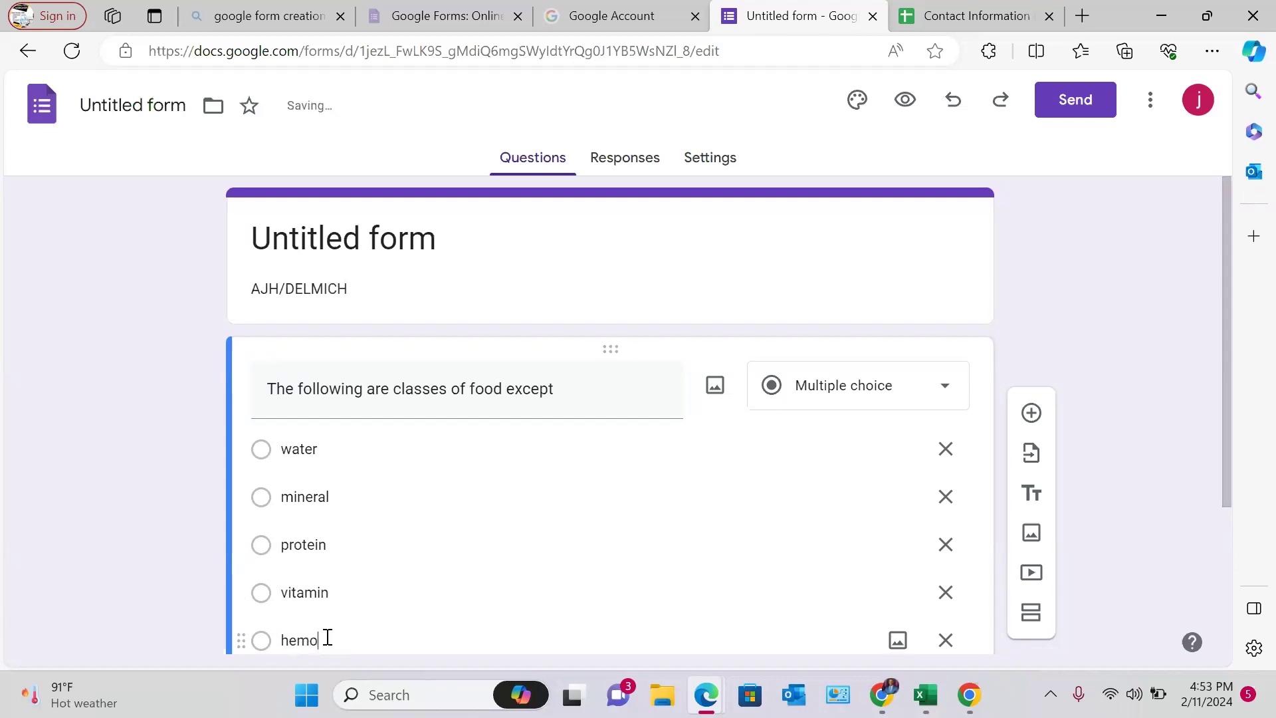
type("globin")
Step: Examine the question's extra options, the form's responses and settings, and the hemoglobin option for a way to mark the correct answer
left_click_drag(1229, 348, 1247, 433)
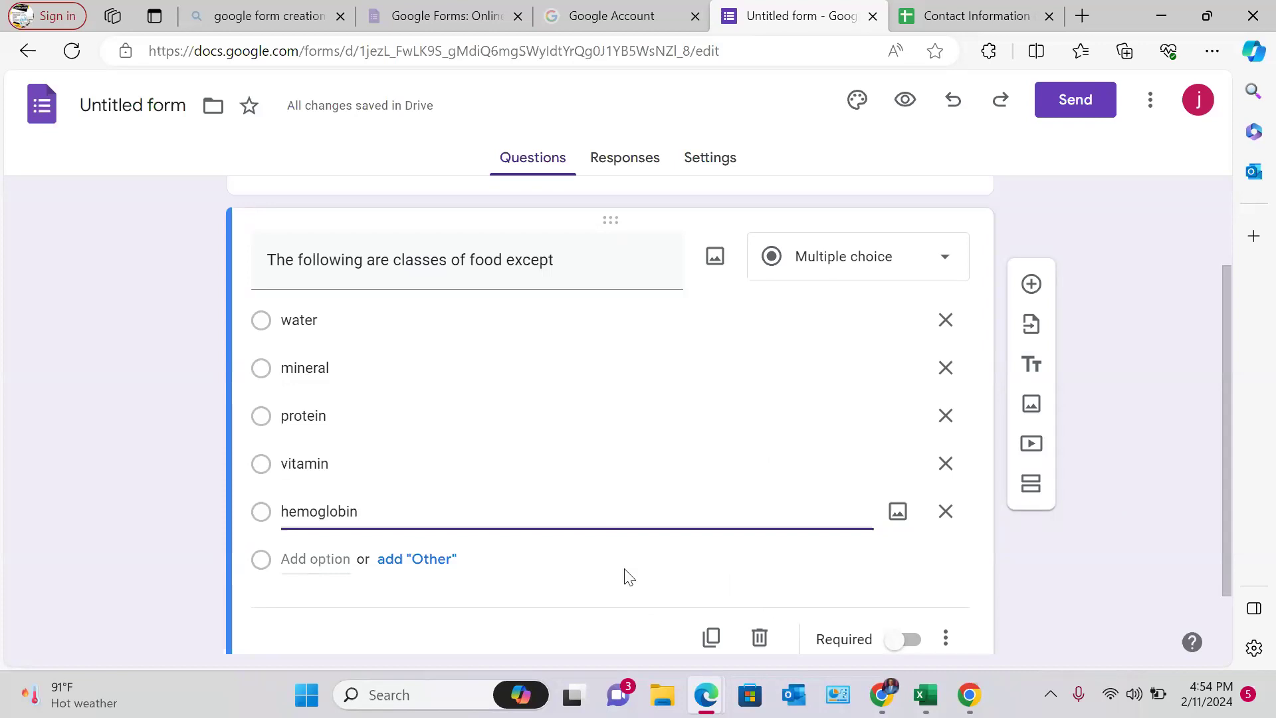
left_click(1077, 551)
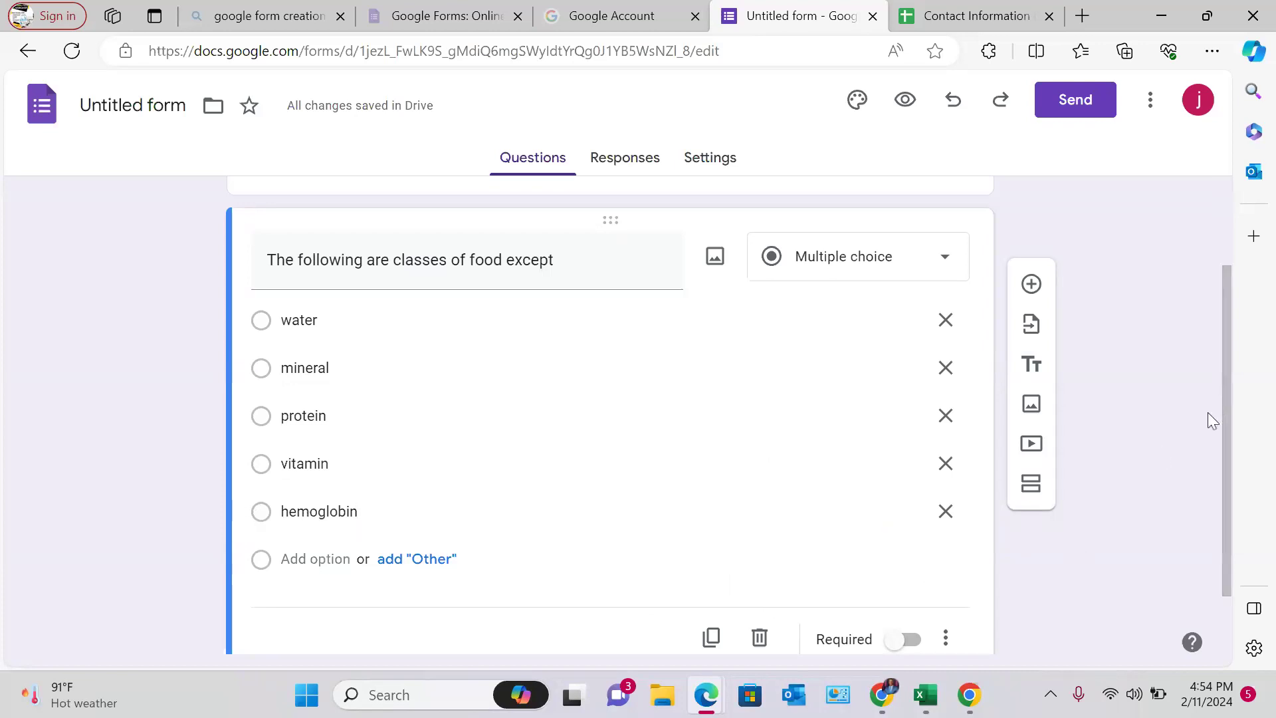
mouse_move(1221, 409)
left_mouse_down()
mouse_move(1239, 441)
mouse_move(1235, 431)
left_mouse_up()
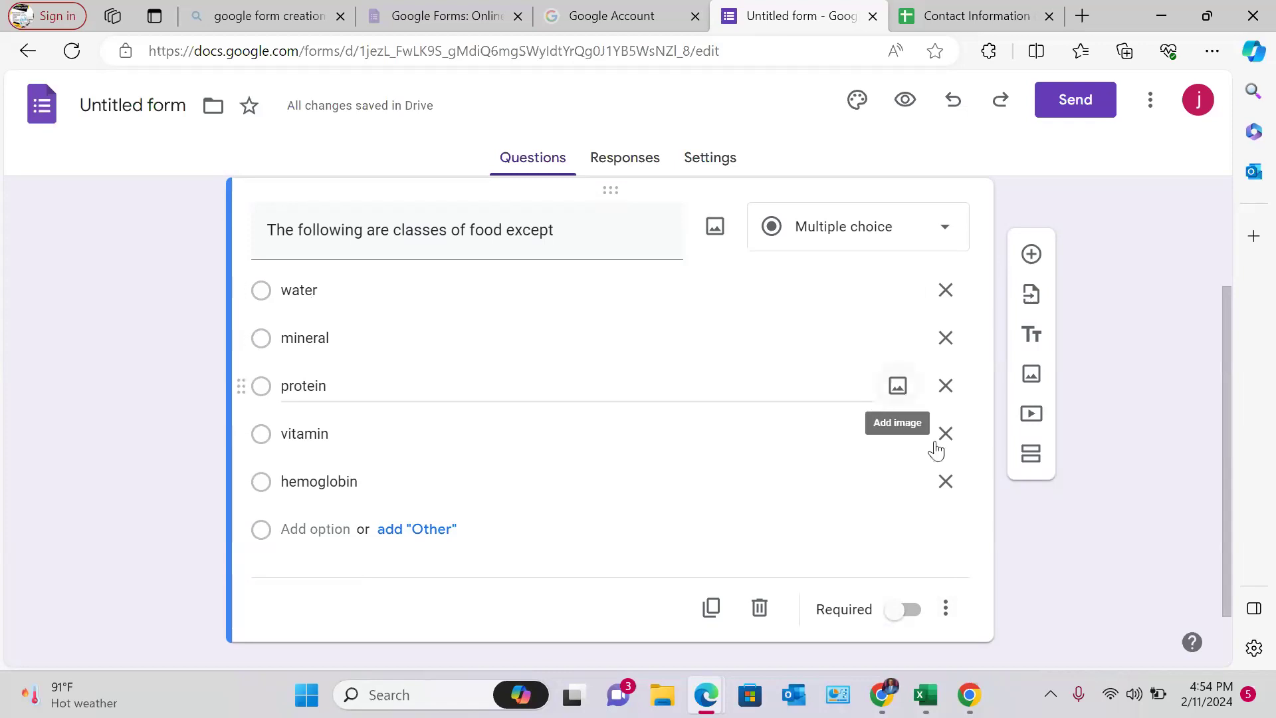
left_click(944, 608)
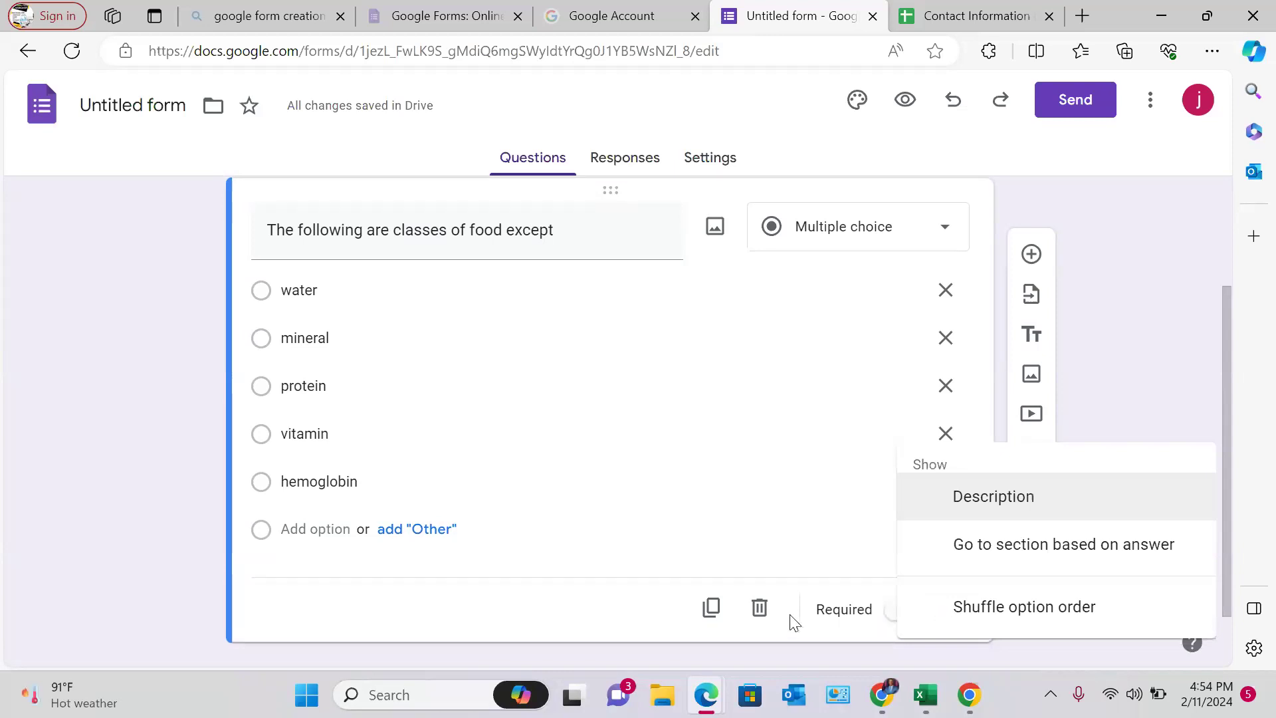
left_click(263, 489)
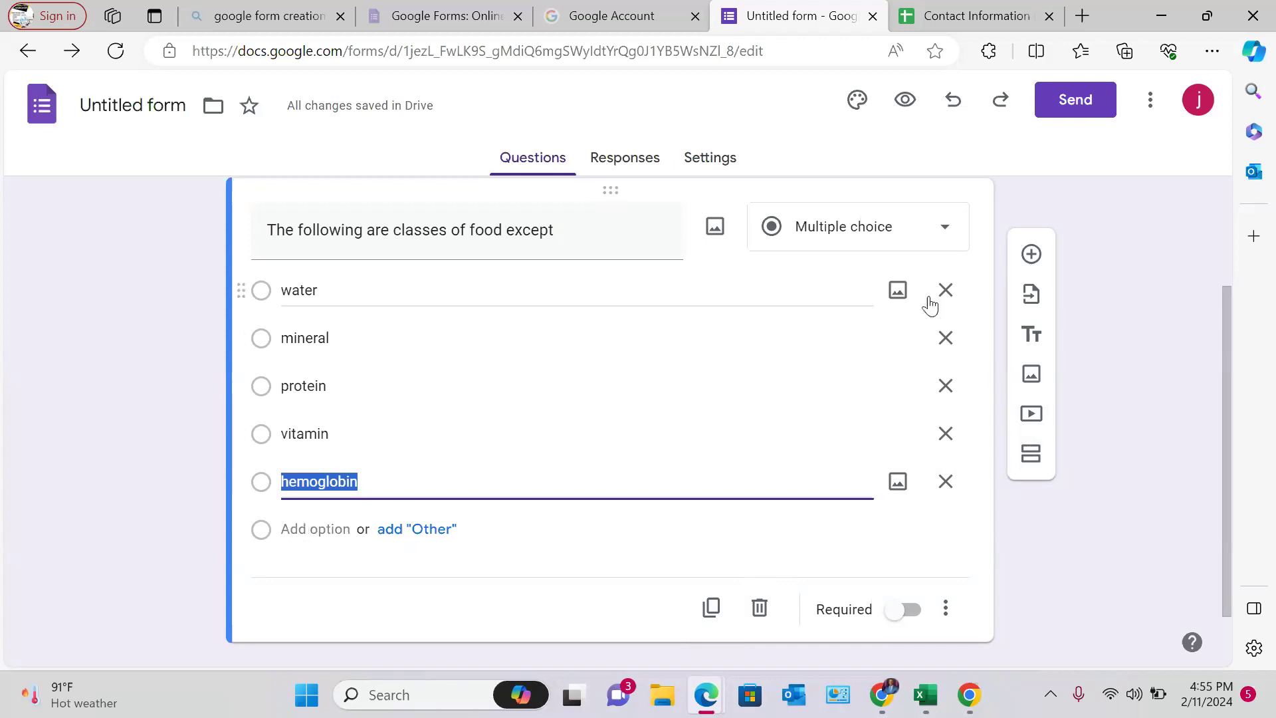
left_click(651, 166)
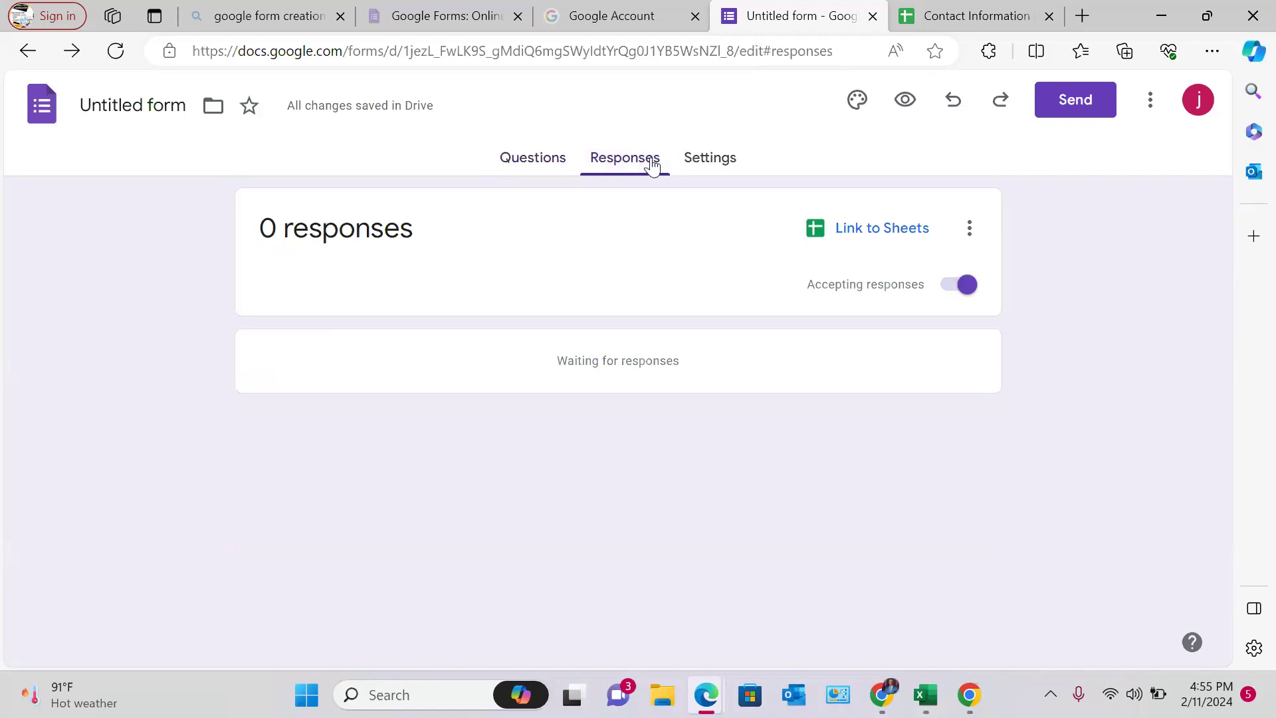
left_click(708, 164)
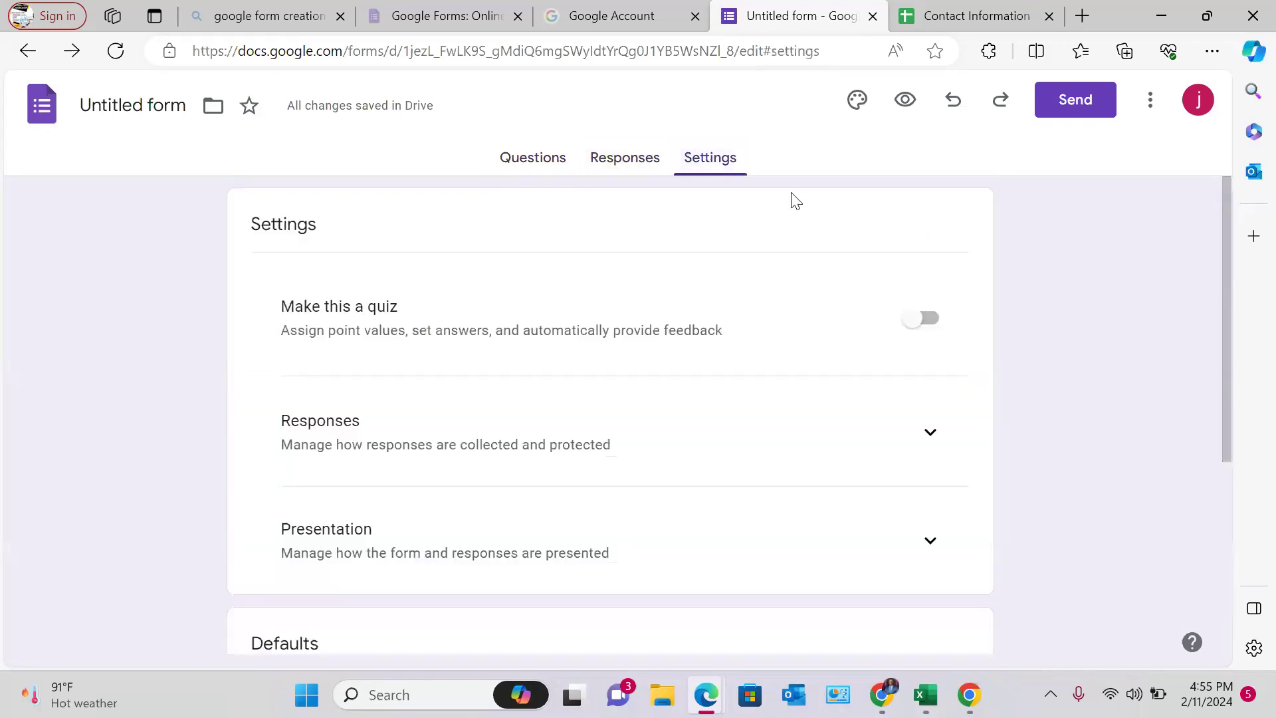
mouse_move(1229, 342)
left_mouse_down()
mouse_move(1275, 525)
mouse_move(1242, 349)
left_mouse_up()
left_click(519, 166)
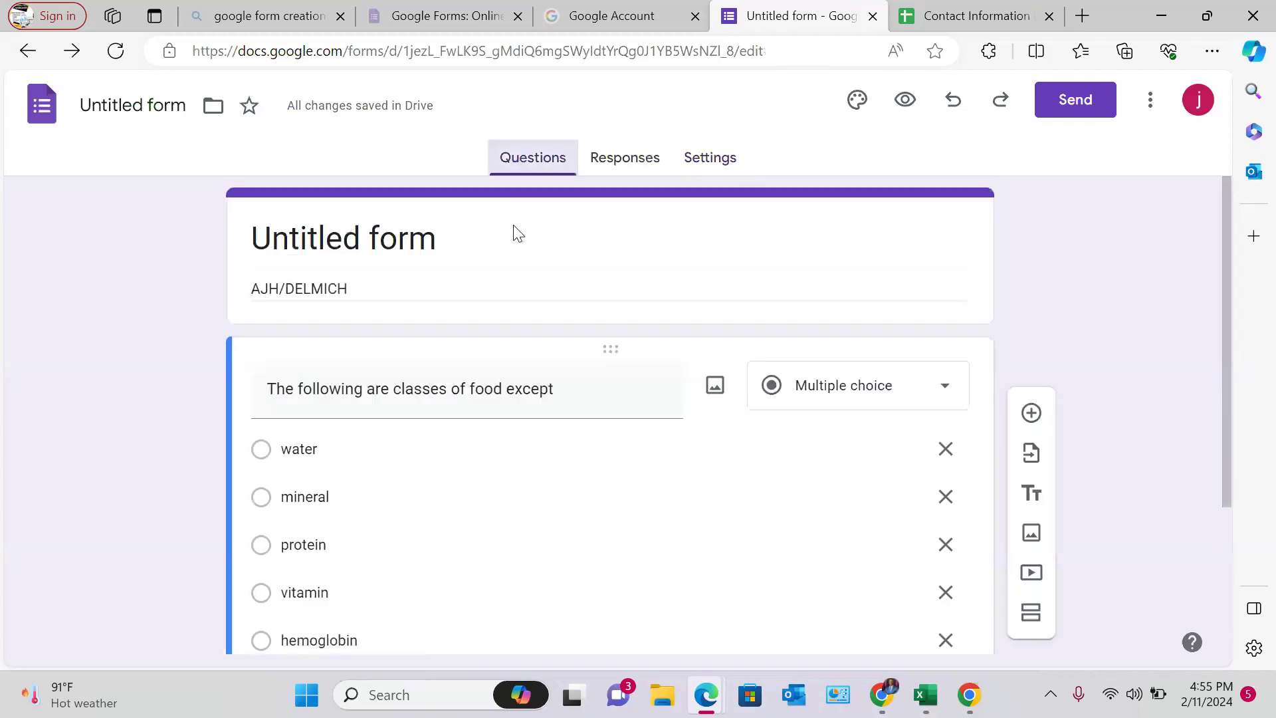
left_click_drag(1222, 297, 1224, 411)
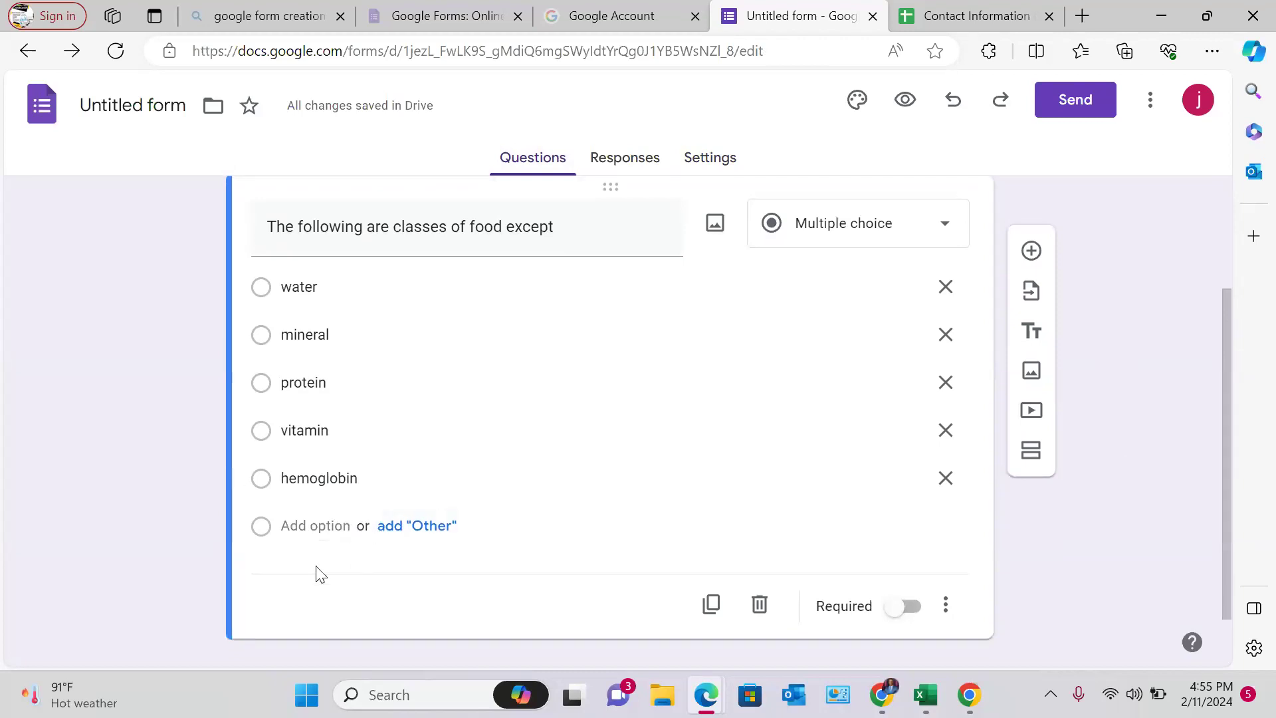
double_click(297, 476)
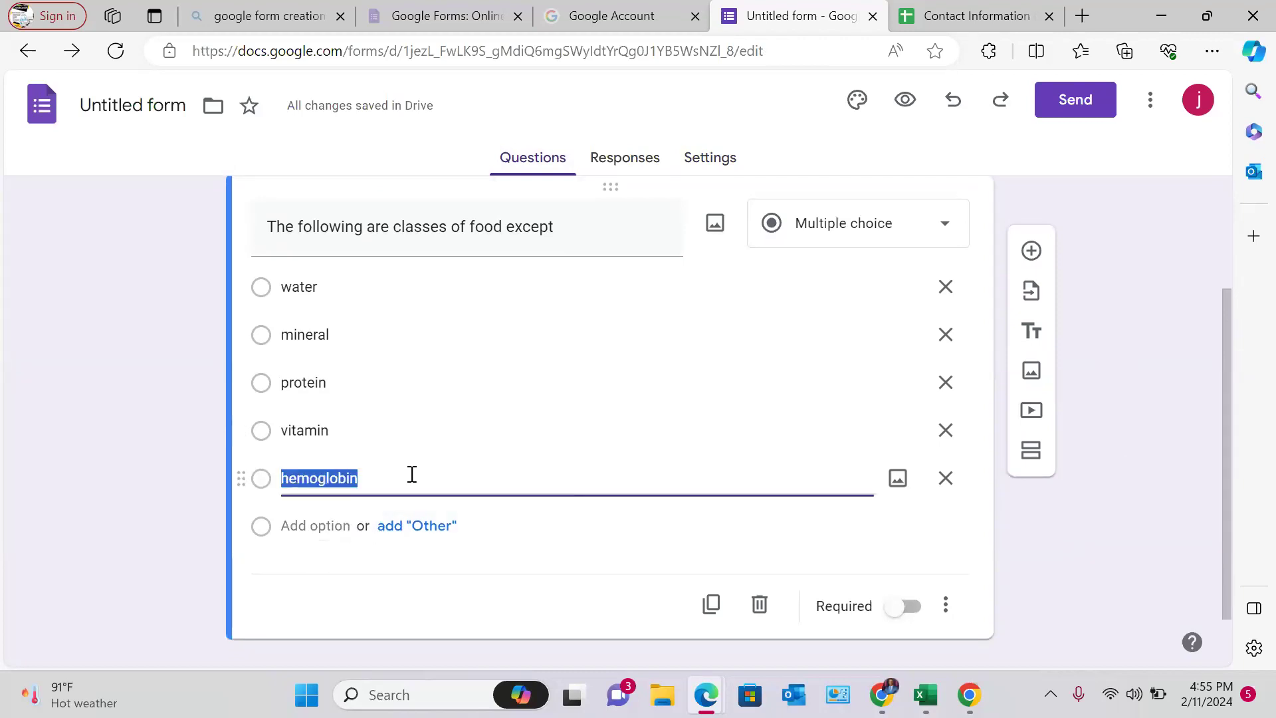
left_click(578, 484)
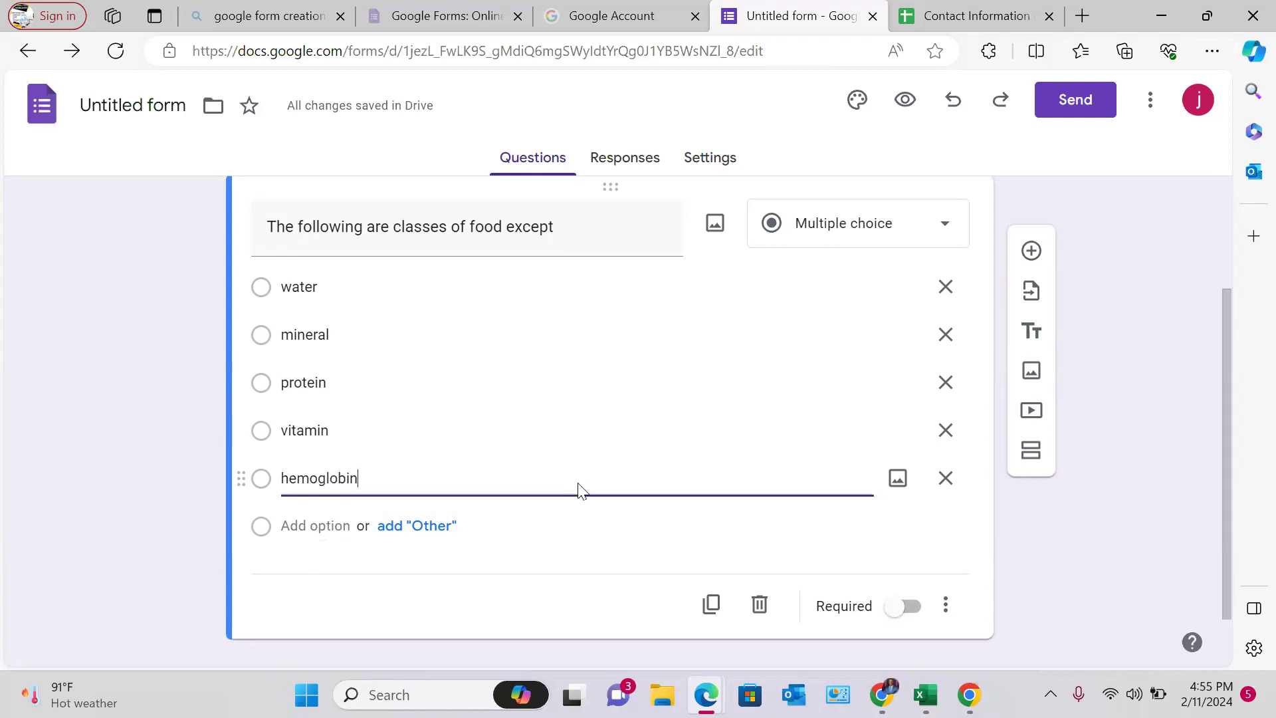
right_click(579, 490)
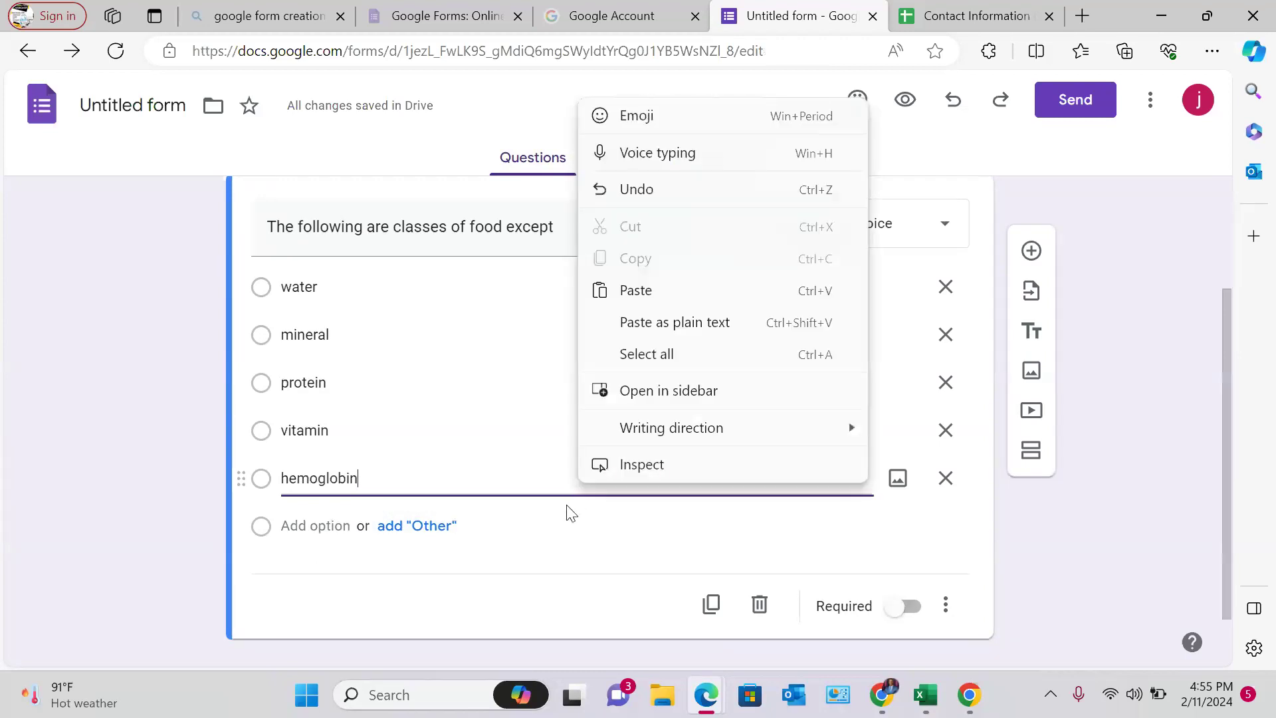
left_click(704, 537)
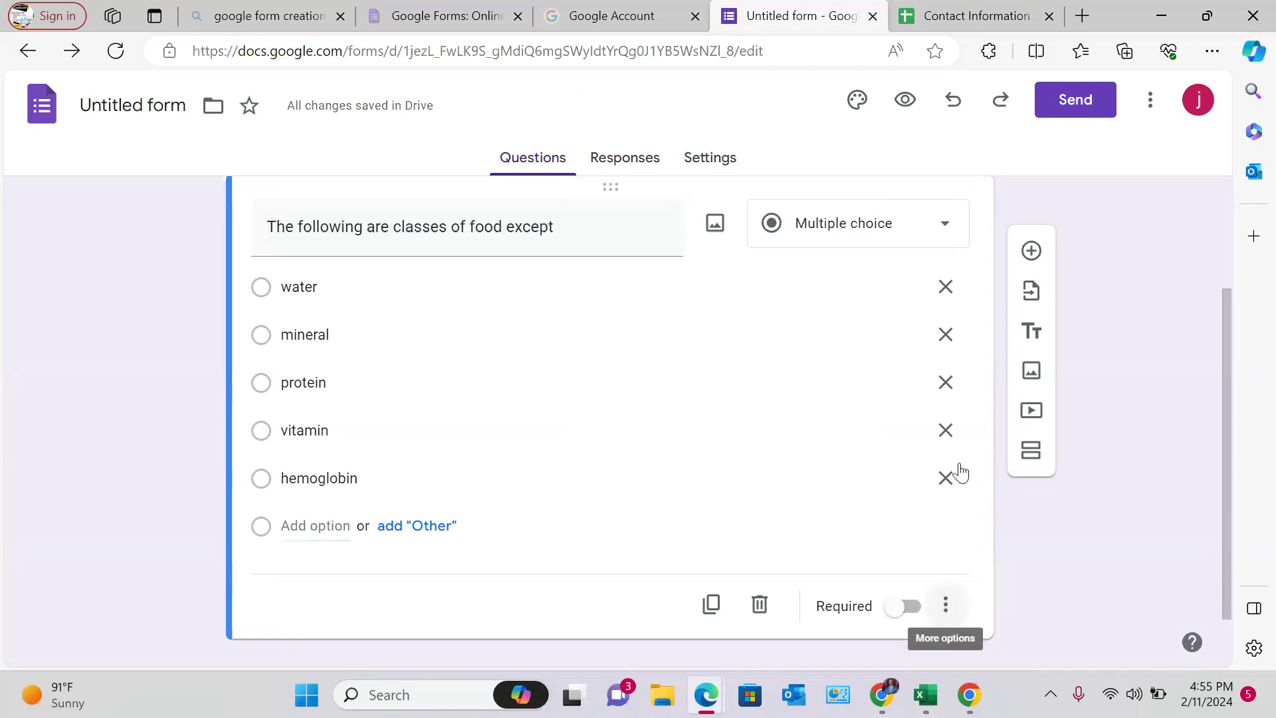
Step: Turn the form into a quiz in its settings and return to the food classes question
left_click(707, 172)
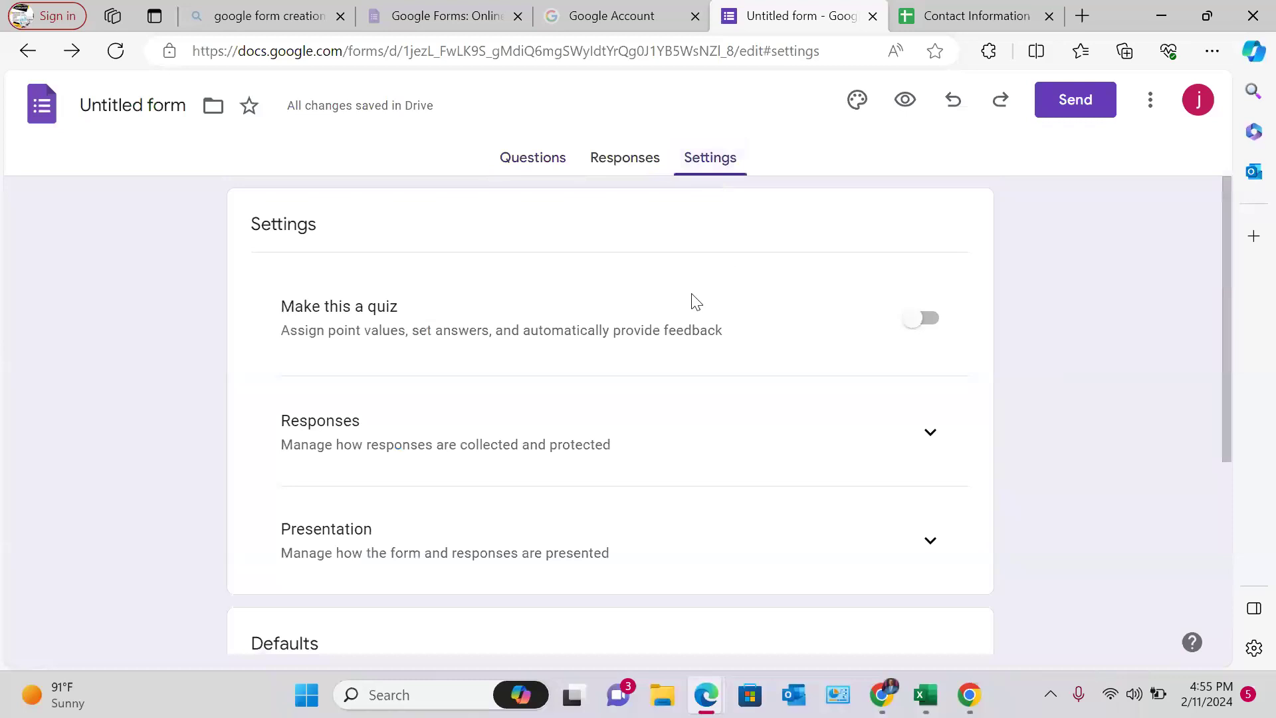
left_click(920, 319)
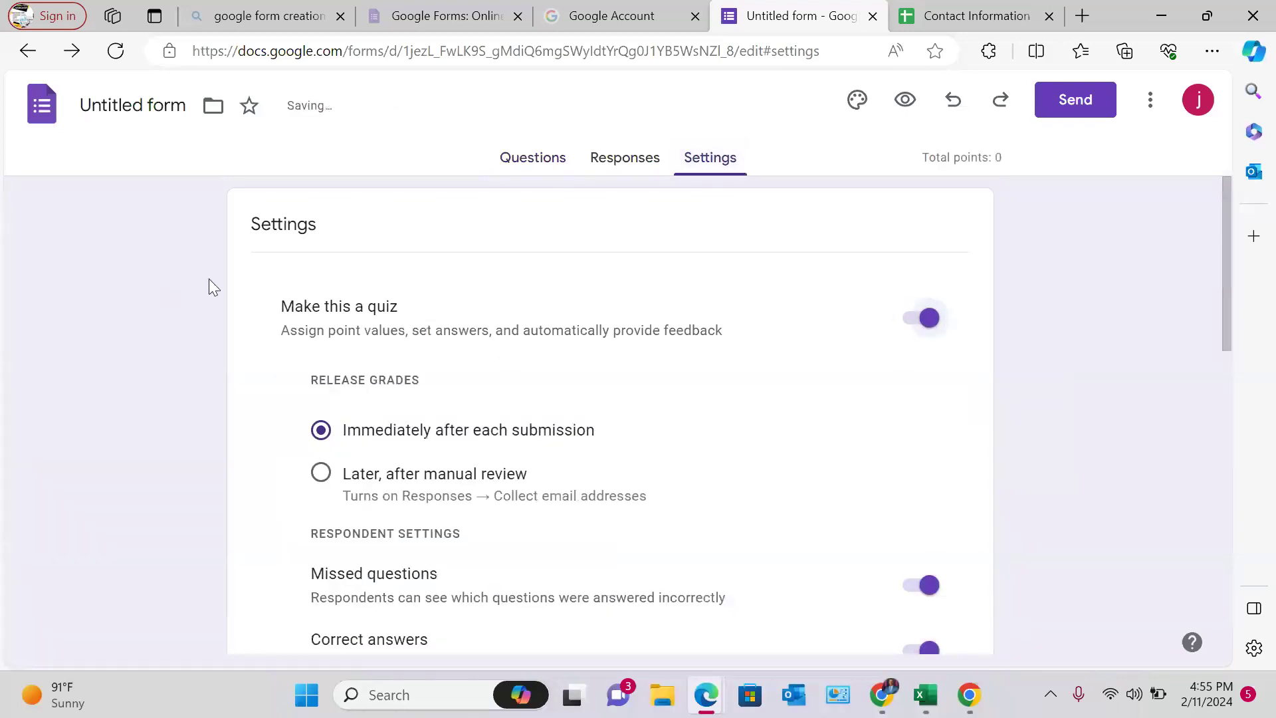
left_click(527, 164)
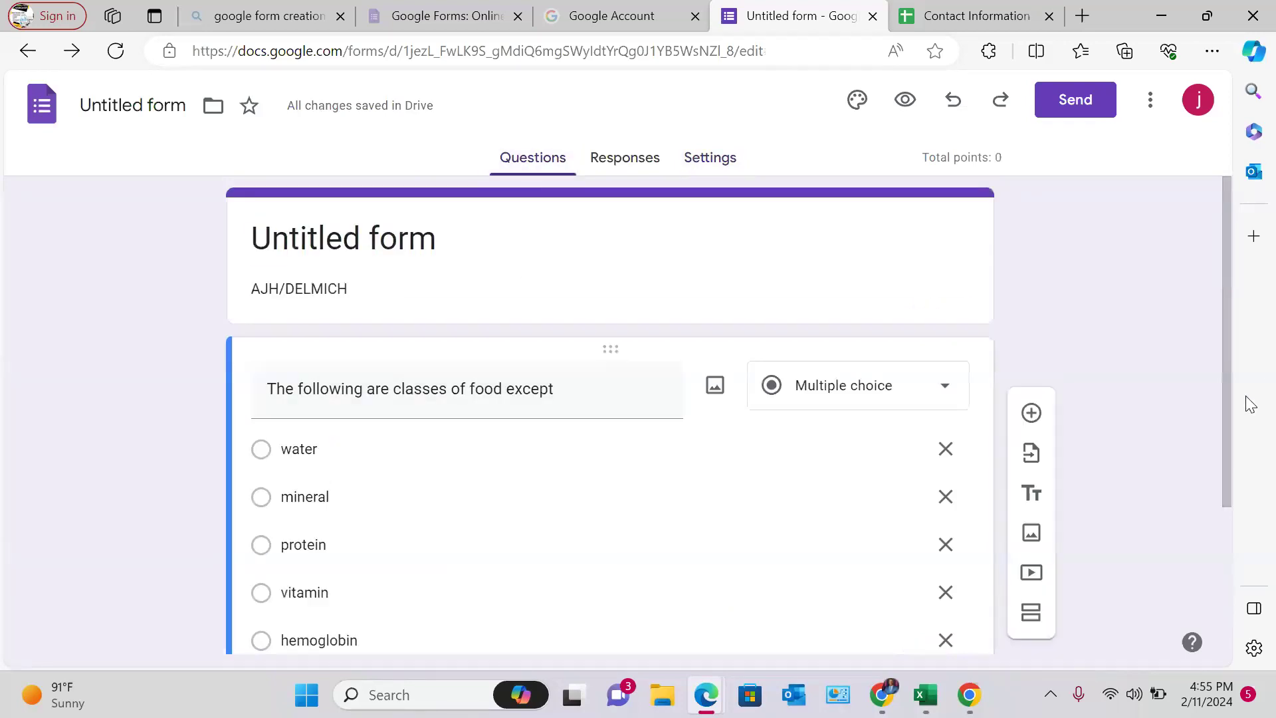
left_click_drag(1223, 393, 1230, 494)
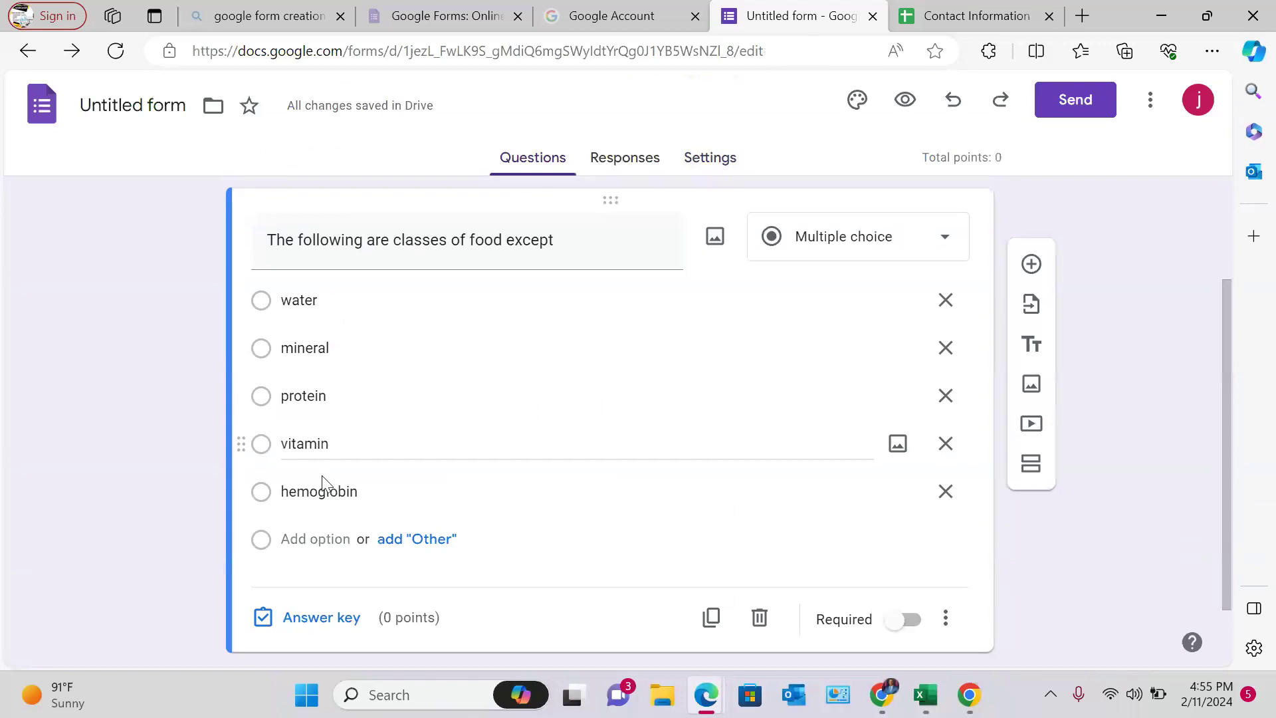
Step: Set "hemoglobin" as the correct answer in the question's answer key and finish editing the key
left_click(439, 495)
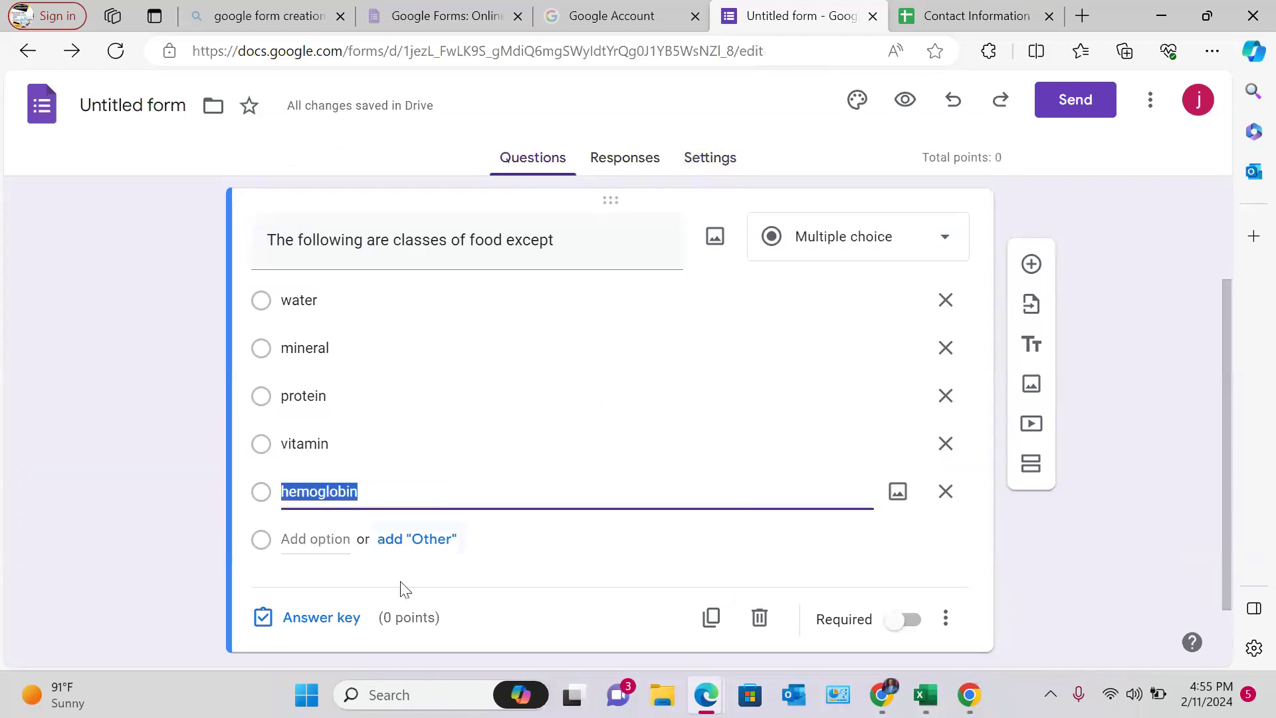
left_click(321, 618)
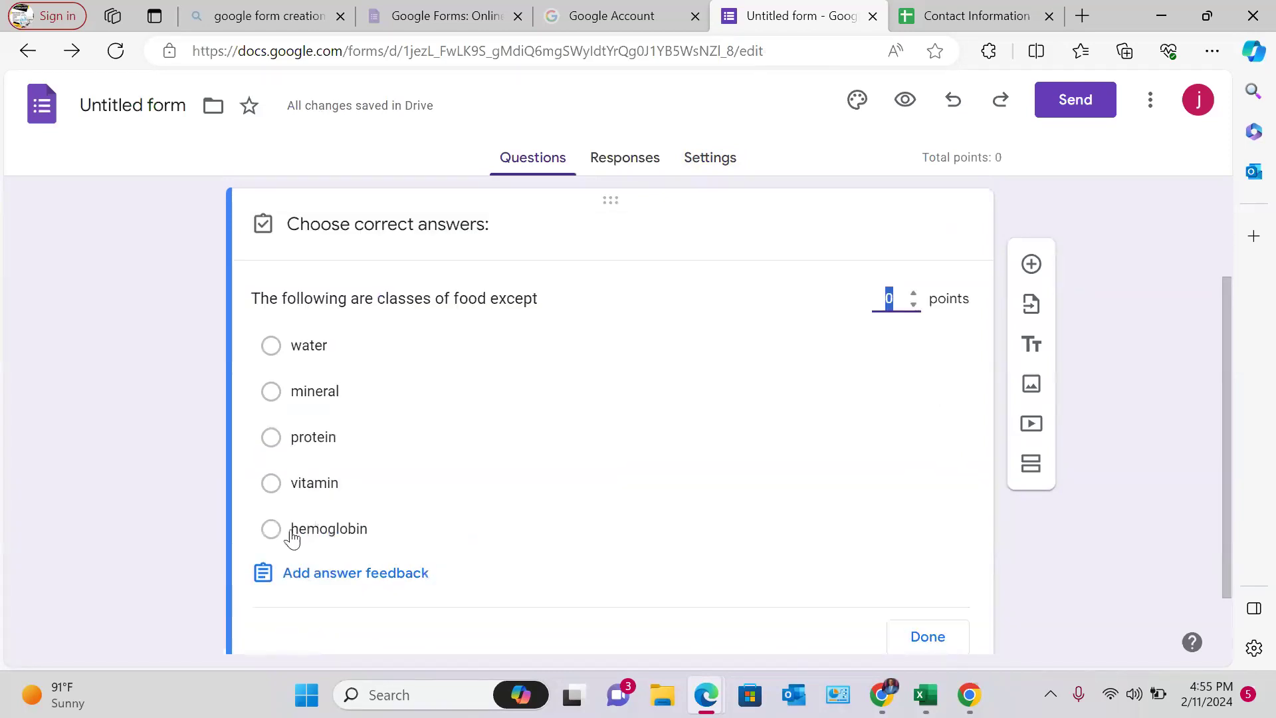
left_click(293, 536)
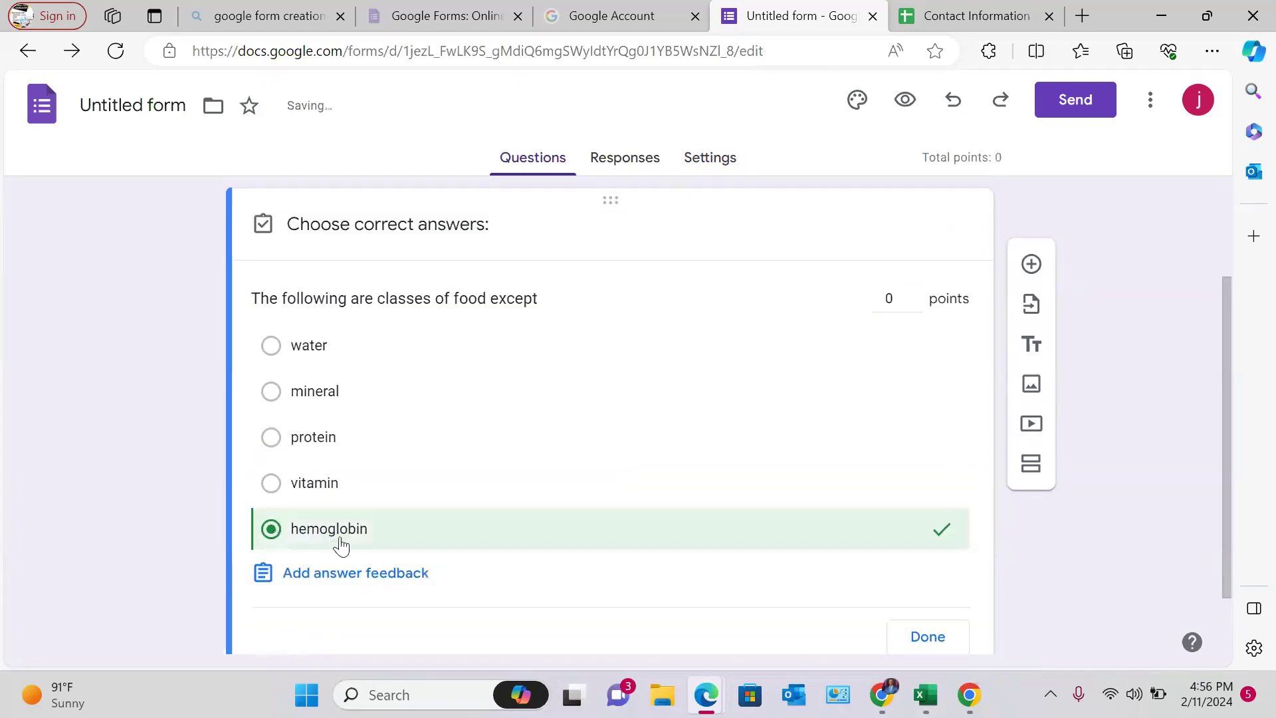
left_click_drag(1221, 449, 1230, 489)
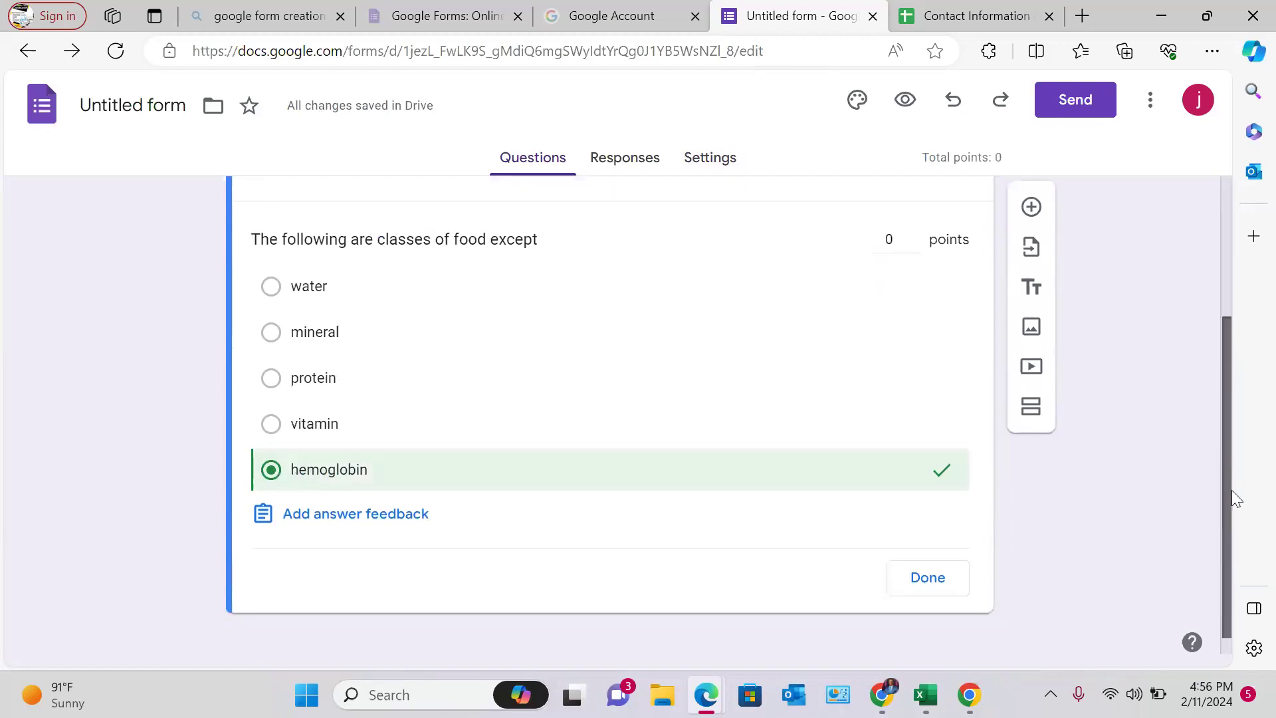
left_click(918, 586)
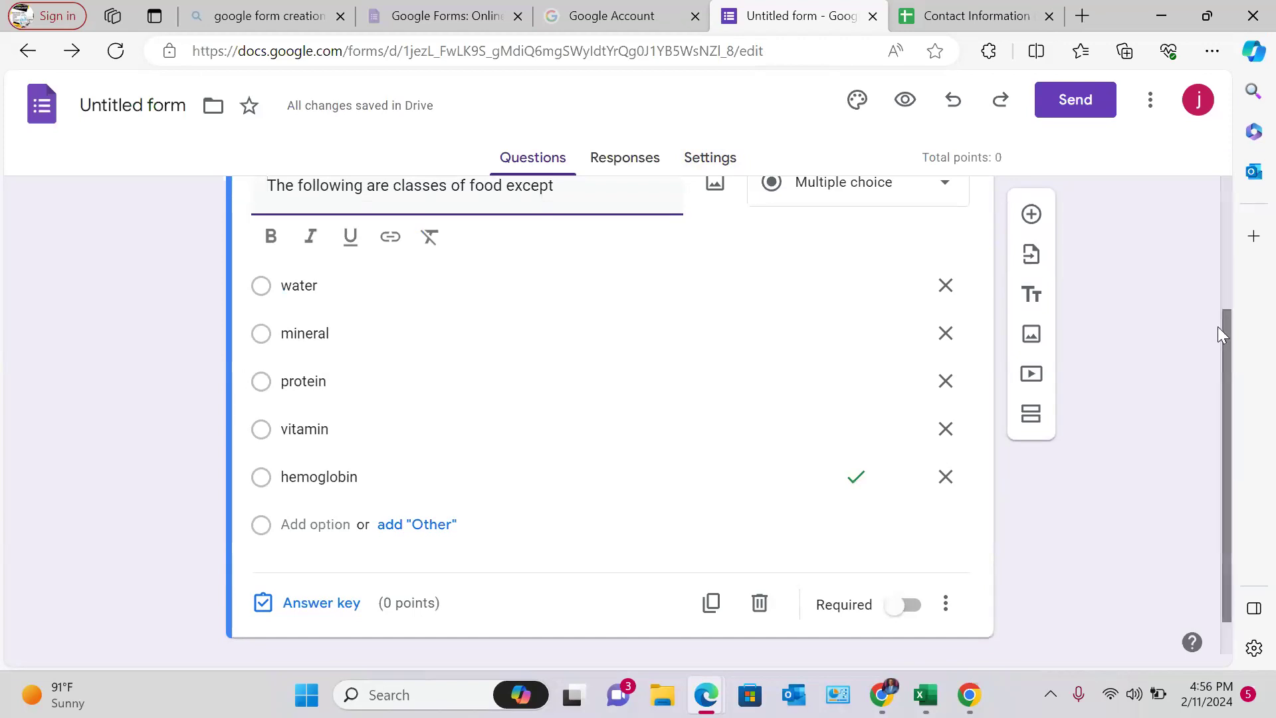
Step: Review the quiz settings, open the form's link sharing, shorten the URL and copy the link
left_click_drag(1226, 335, 1242, 199)
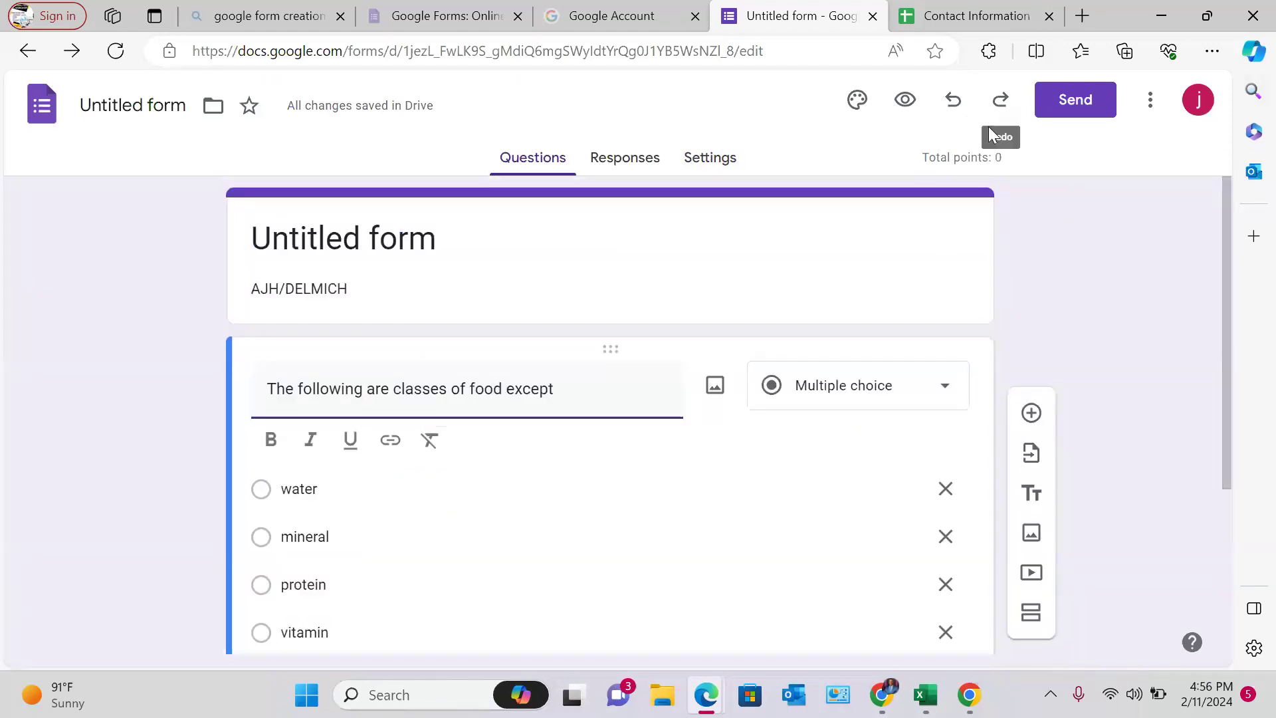
left_click(703, 161)
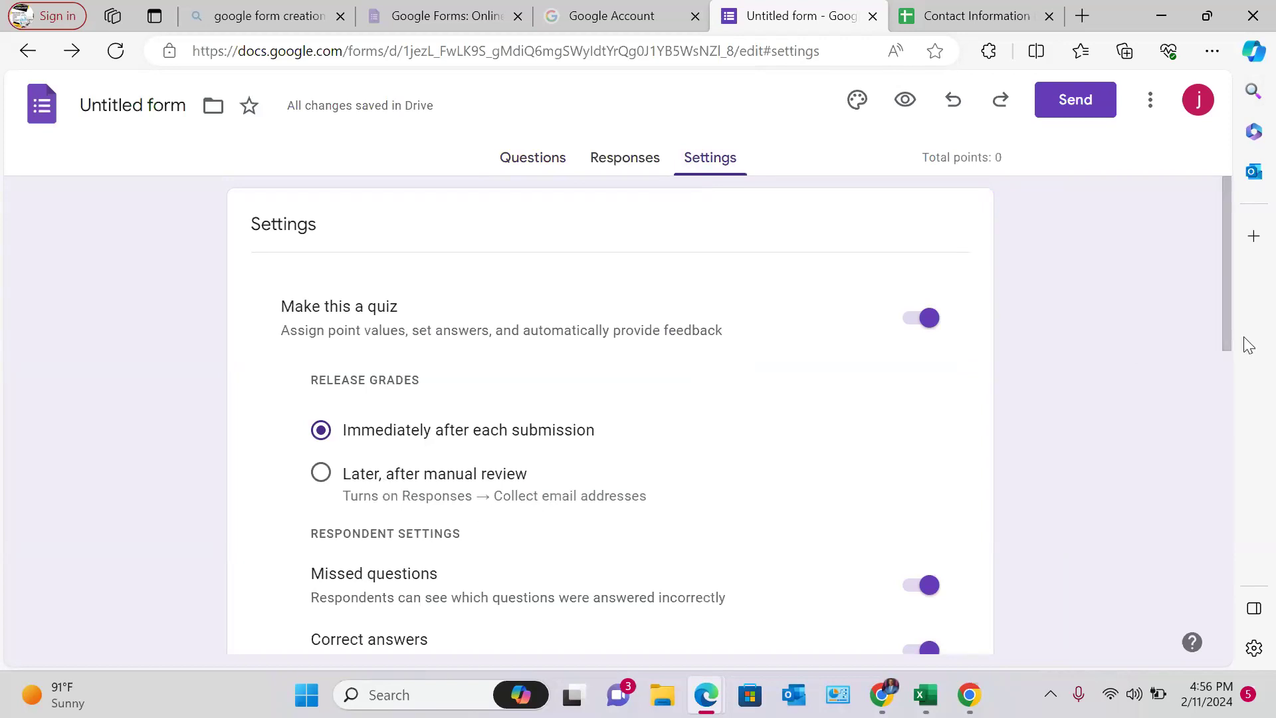
left_click_drag(1228, 338, 1224, 290)
left_click(1083, 101)
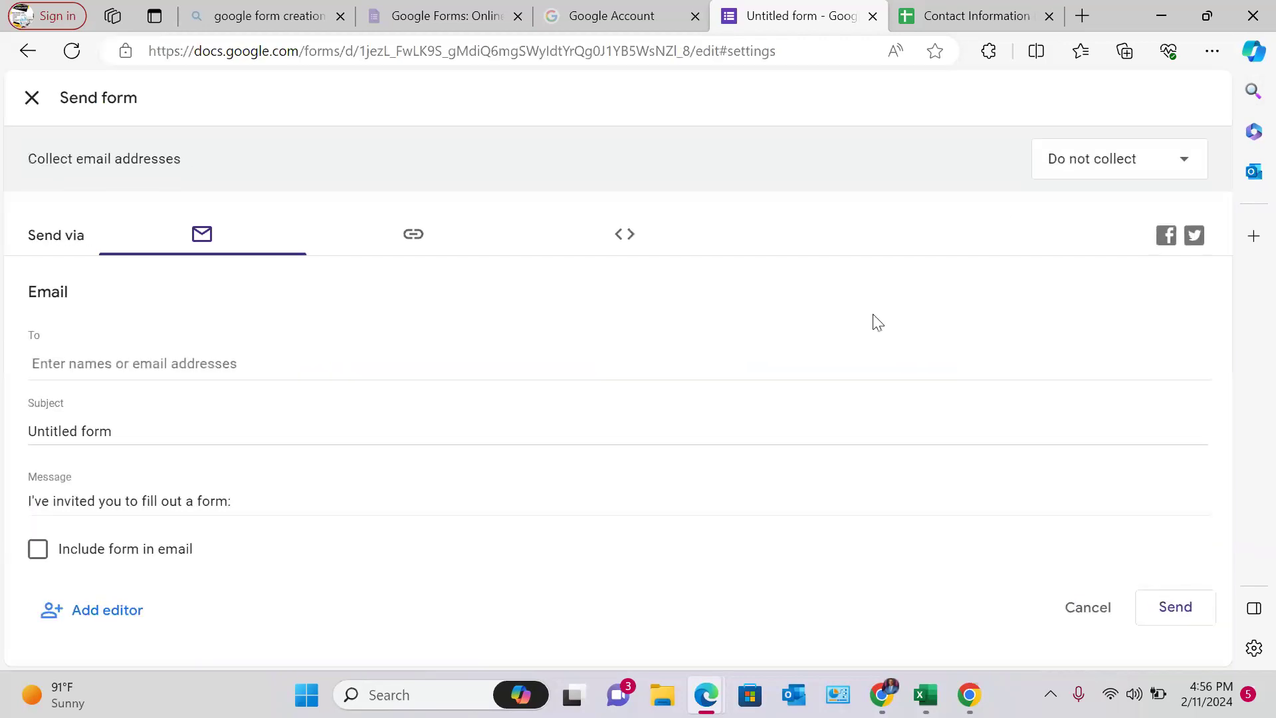
left_click(414, 236)
left_click(67, 370)
right_click(131, 338)
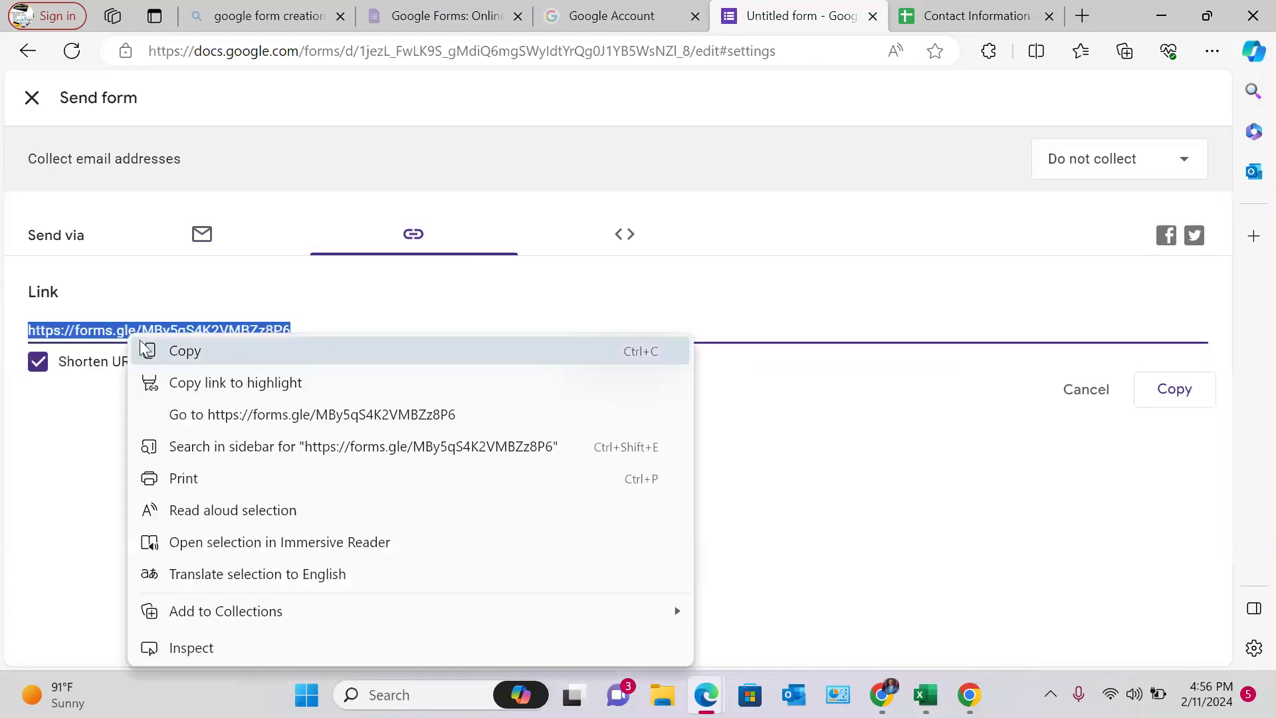
left_click(194, 354)
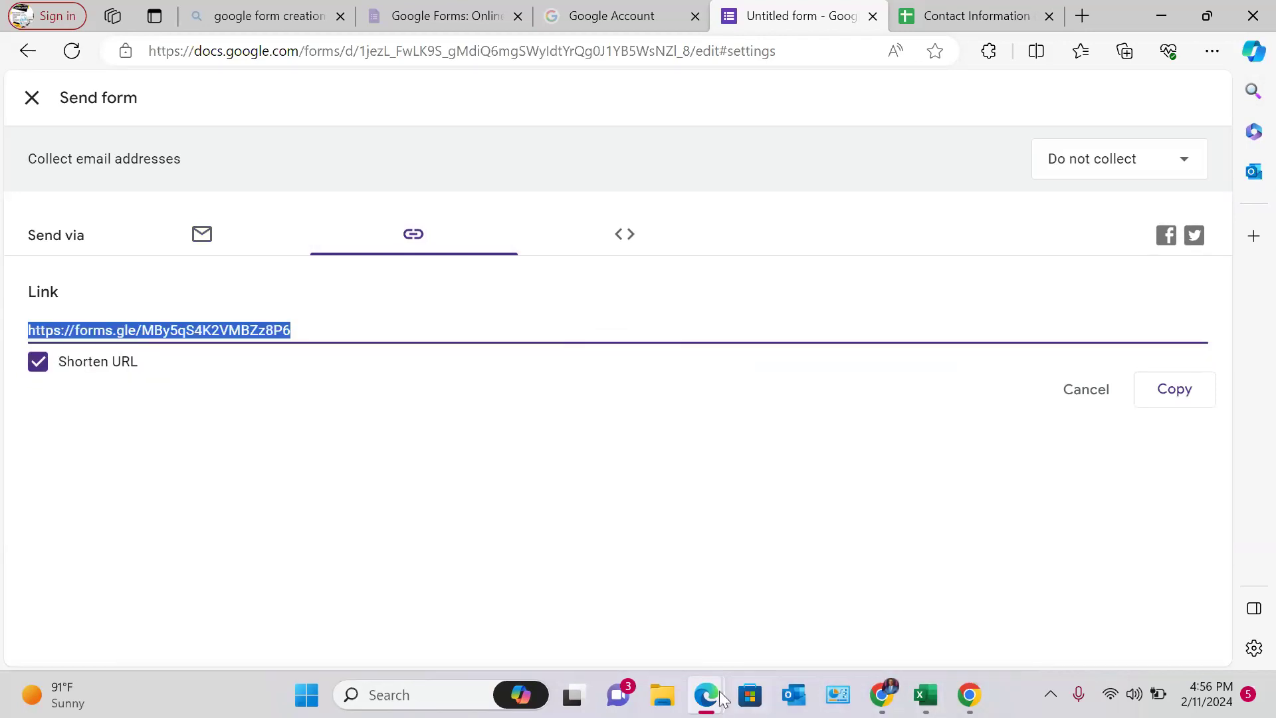
Step: Switch to the Zoom meeting in Chrome and send the copied quiz link as a direct message in the meeting chat
mouse_move(706, 694)
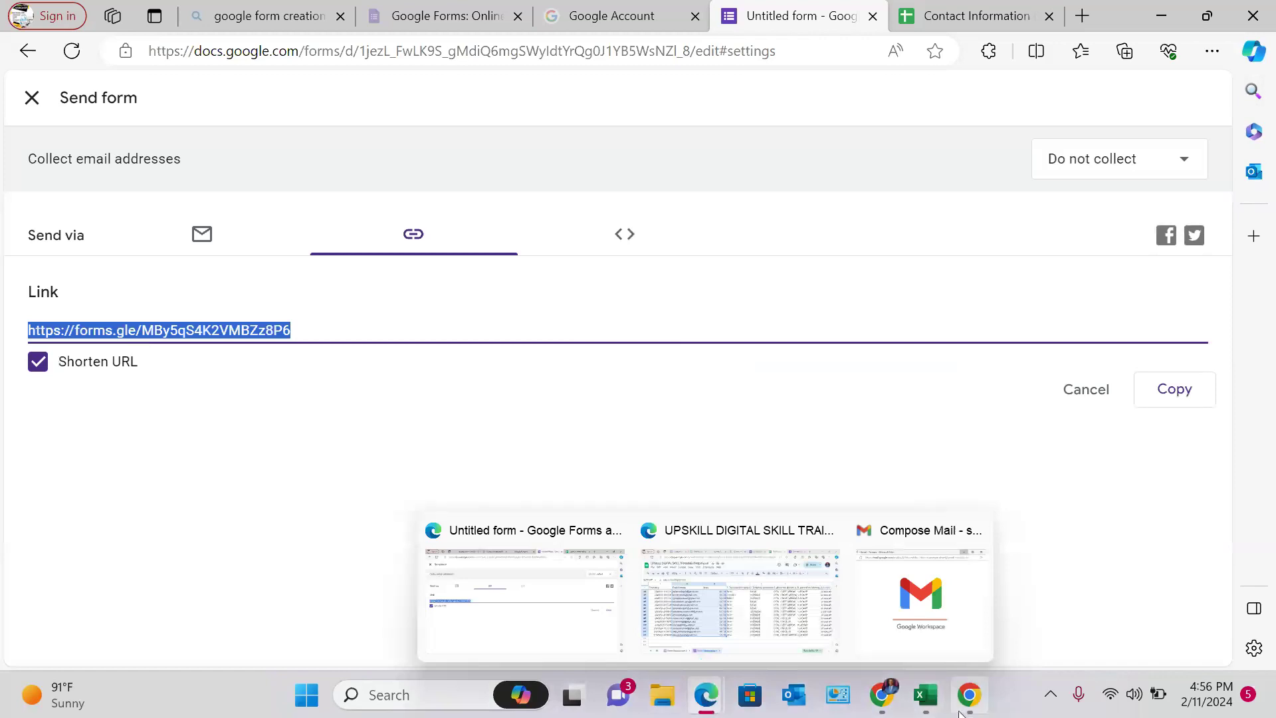
left_click(881, 694)
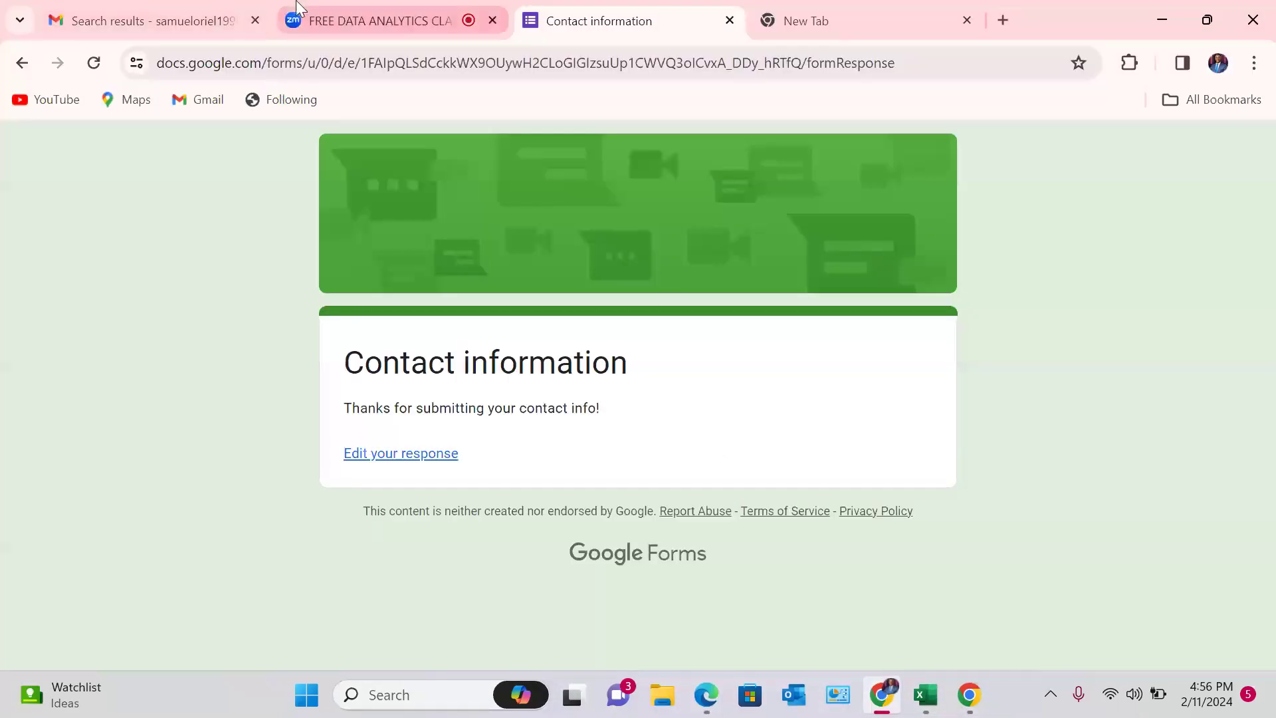
left_click(404, 9)
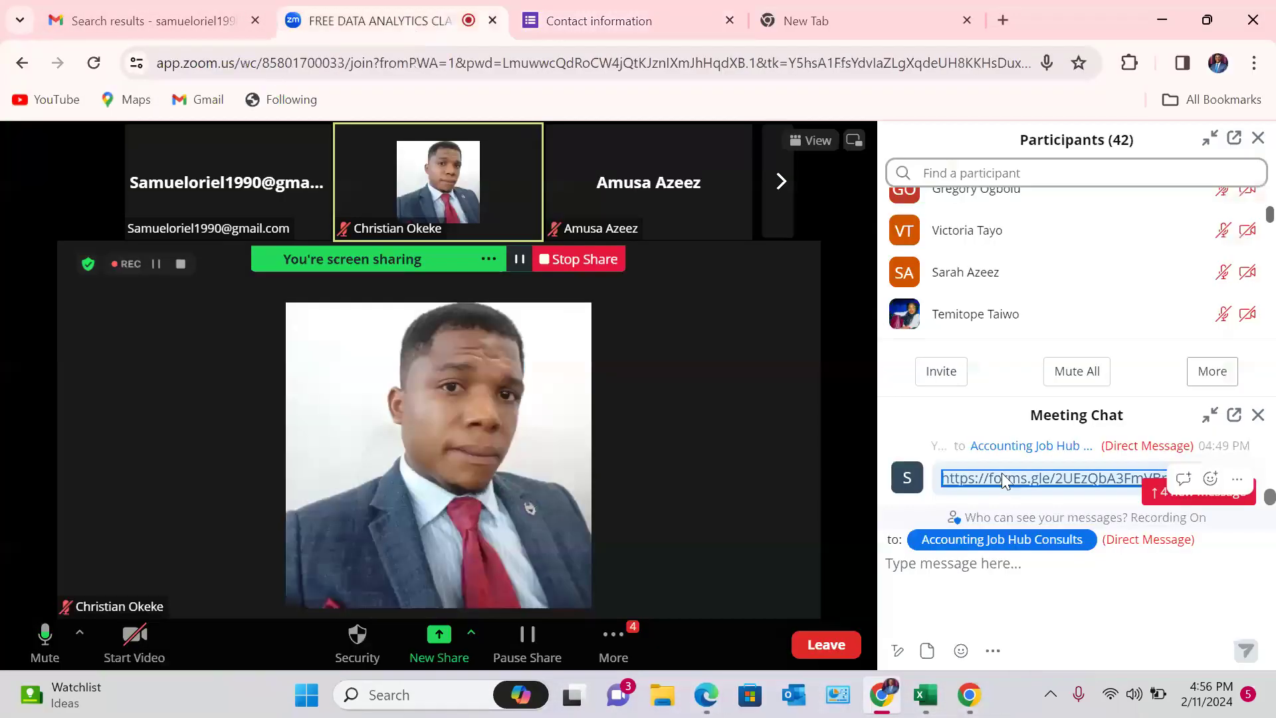
left_click(998, 568)
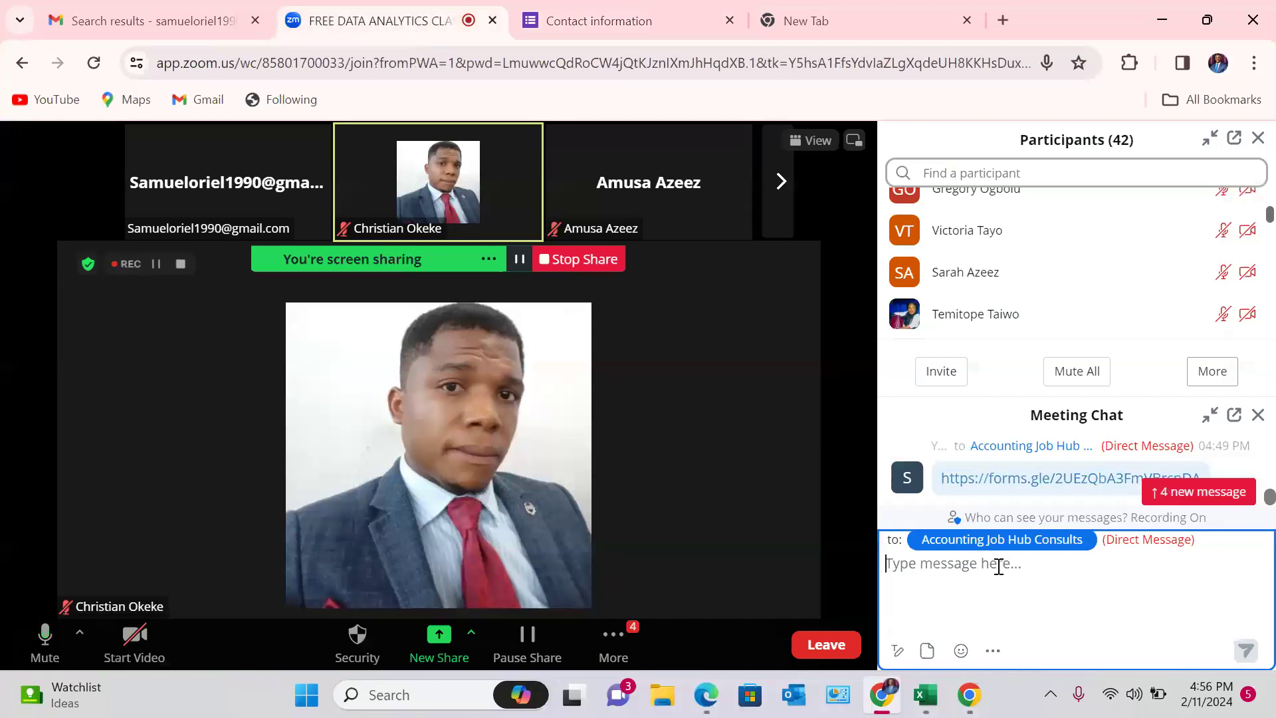
key("ctrl+v")
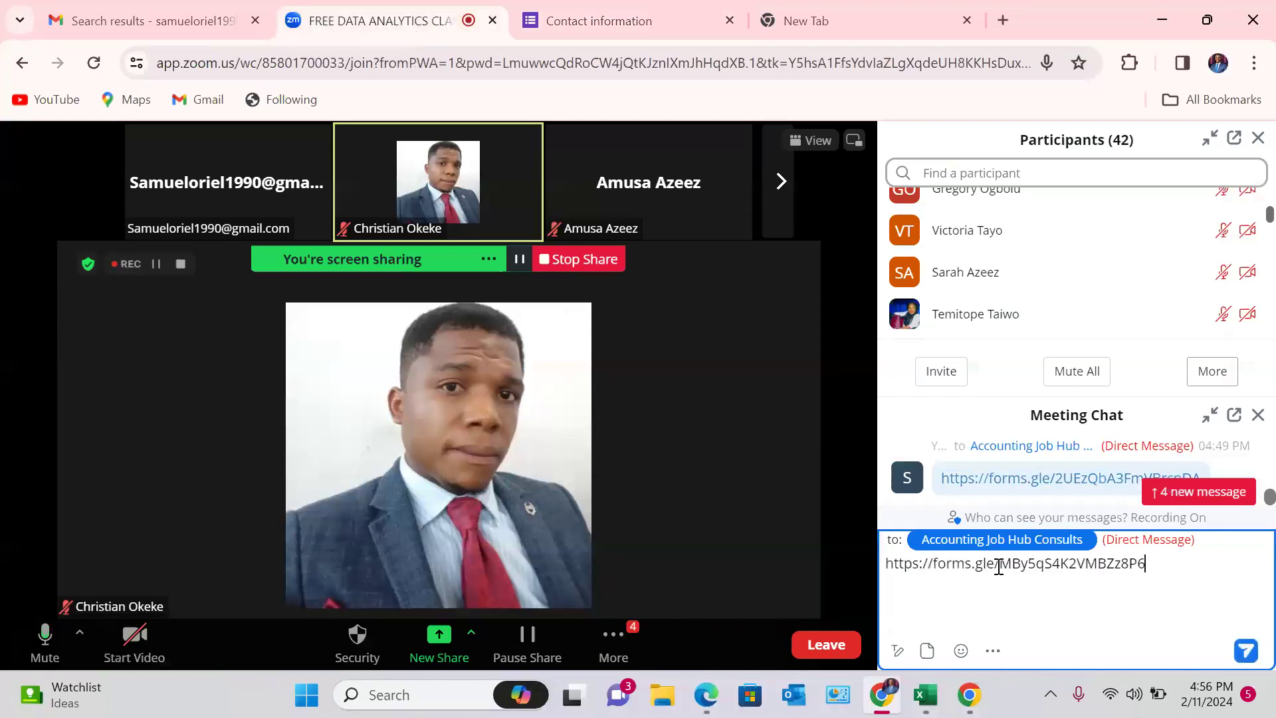
left_click(1245, 650)
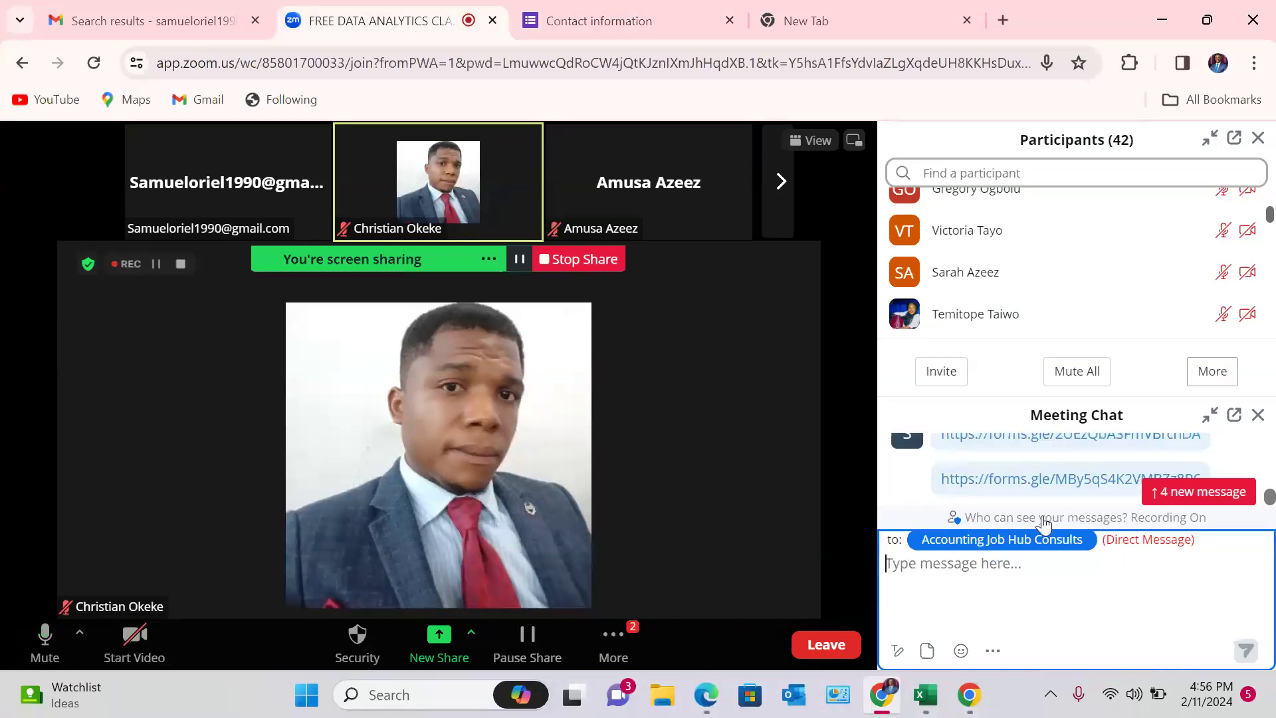
Step: Open the quiz from the chat link, answer the food classes question with "hemoglobin", submit it and view the score
left_click(1030, 482)
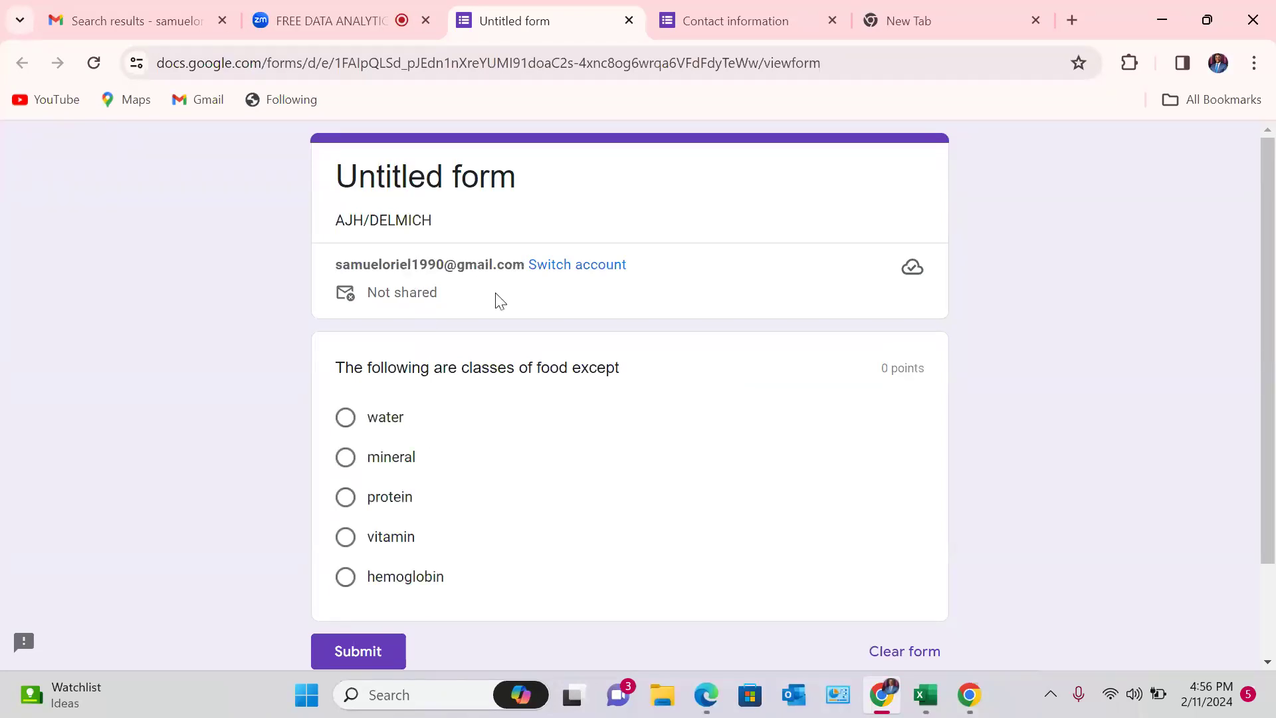
left_click_drag(1270, 171, 1270, 181)
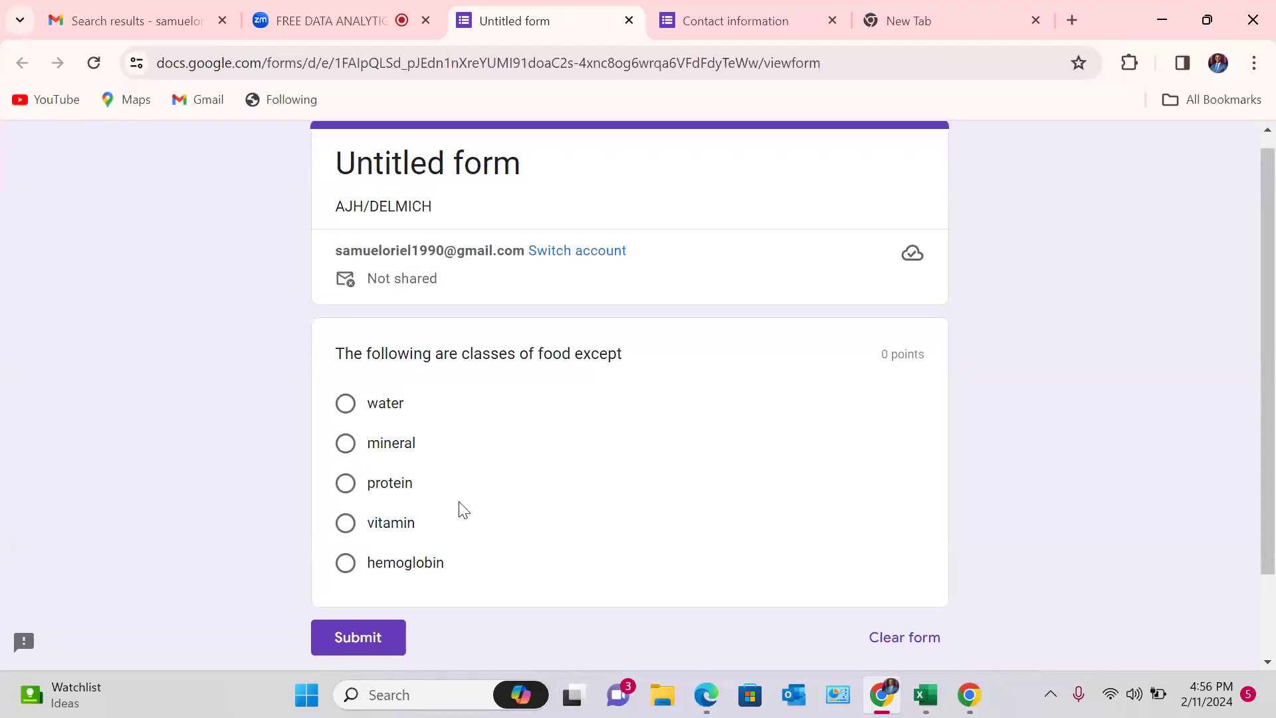
left_click(381, 569)
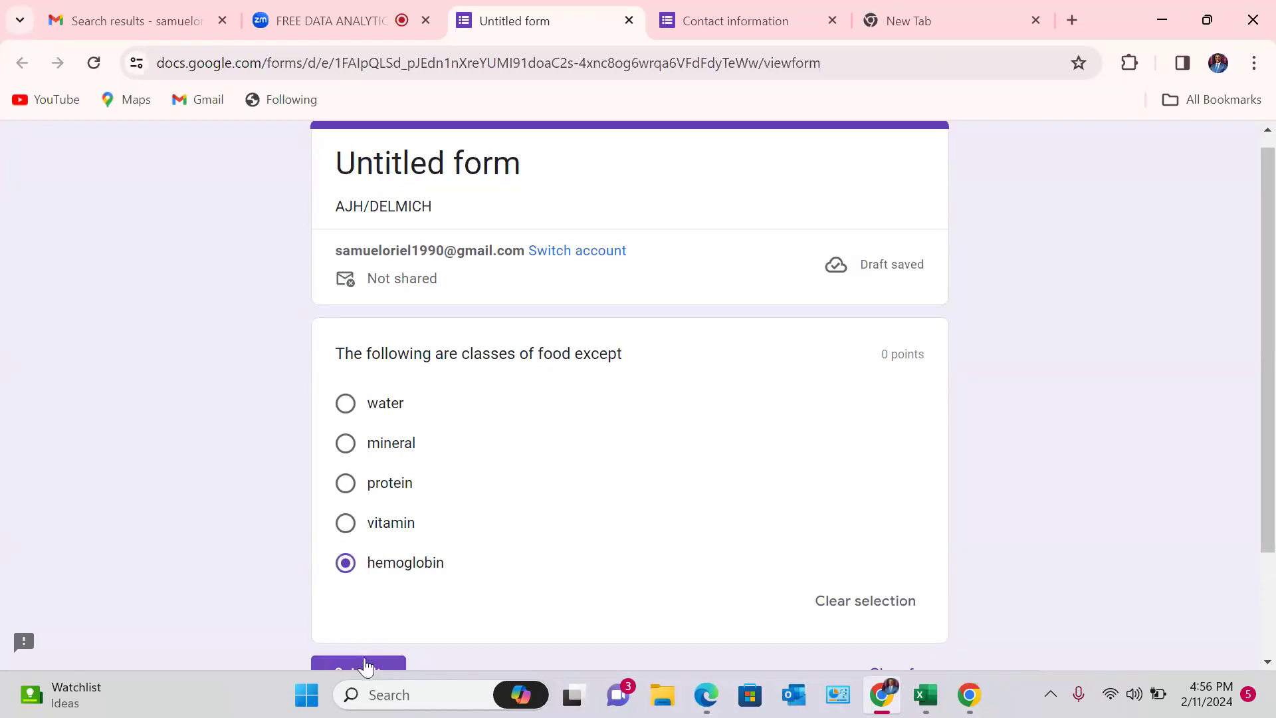
left_click(365, 664)
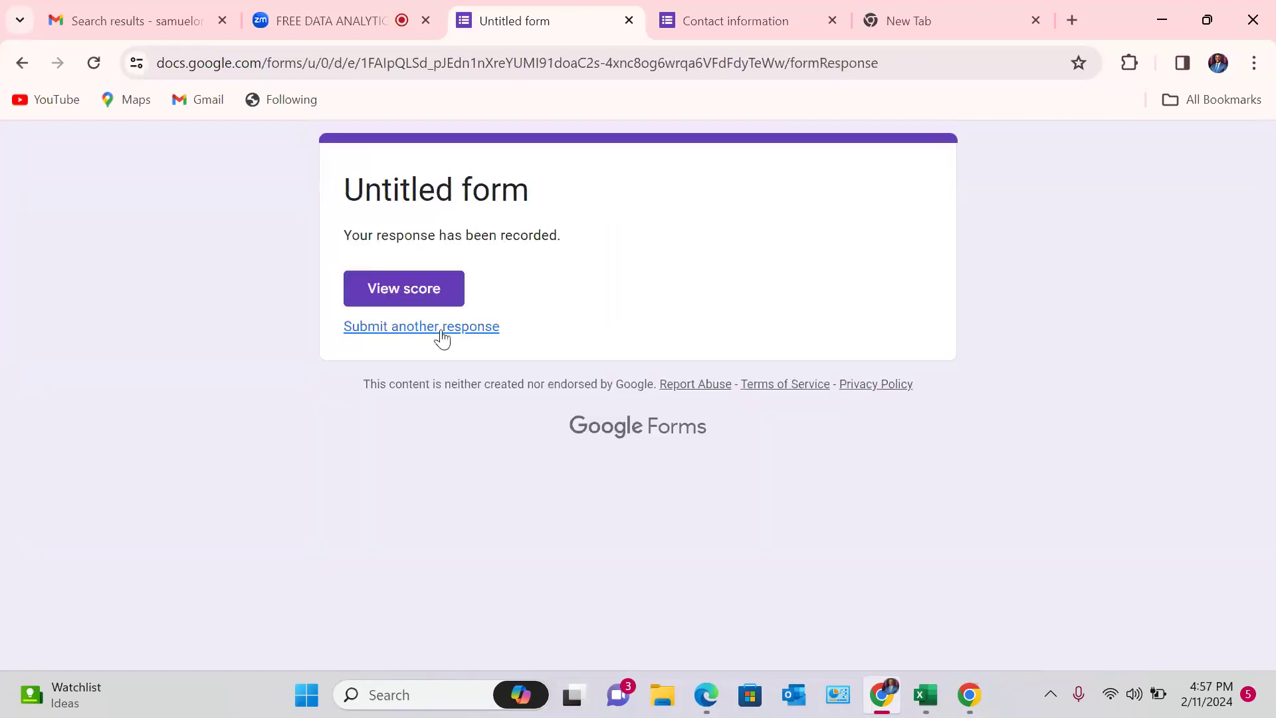
left_click(405, 288)
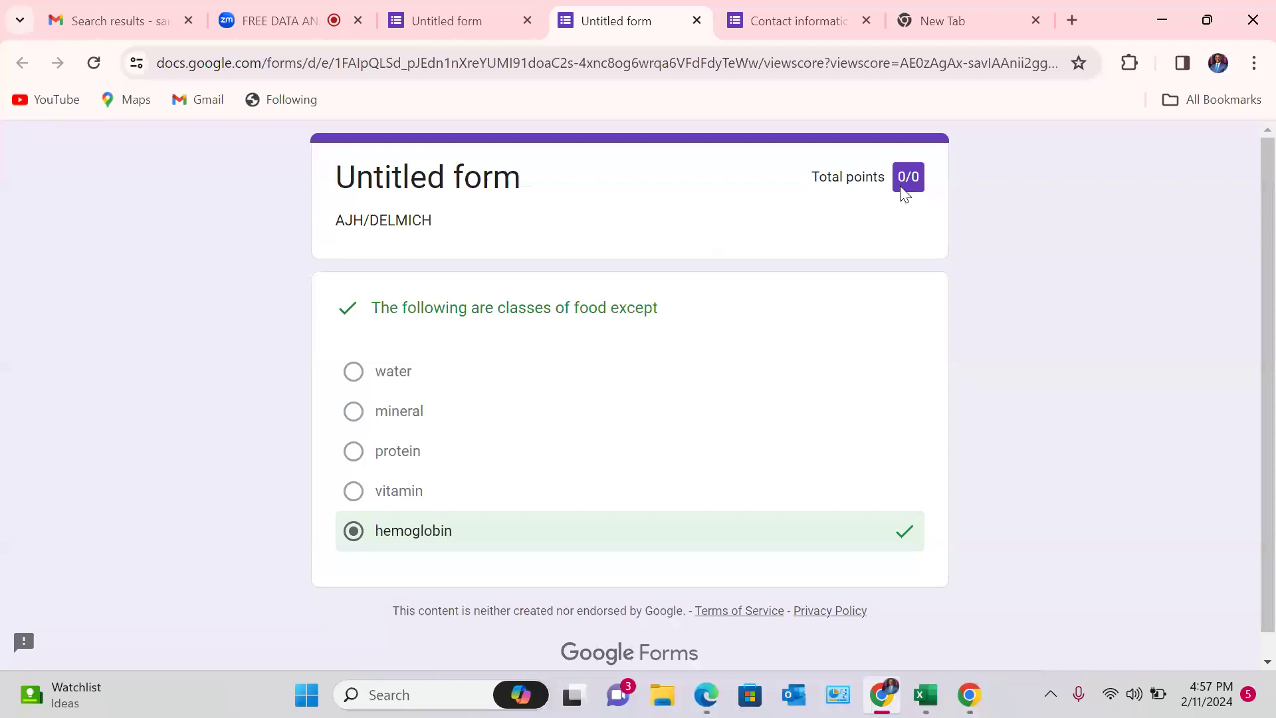
Step: Return to the form editor in Edge and set the food classes question to 1 point in its answer key
left_click(794, 18)
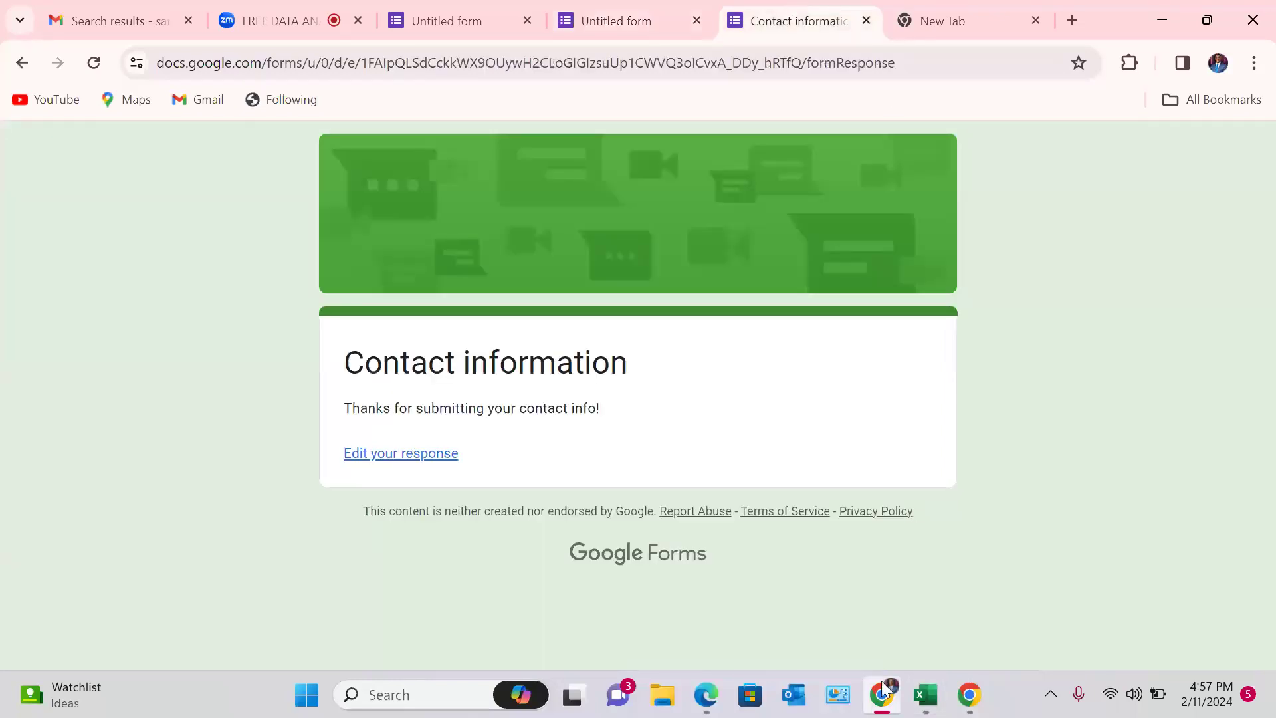
mouse_move(706, 694)
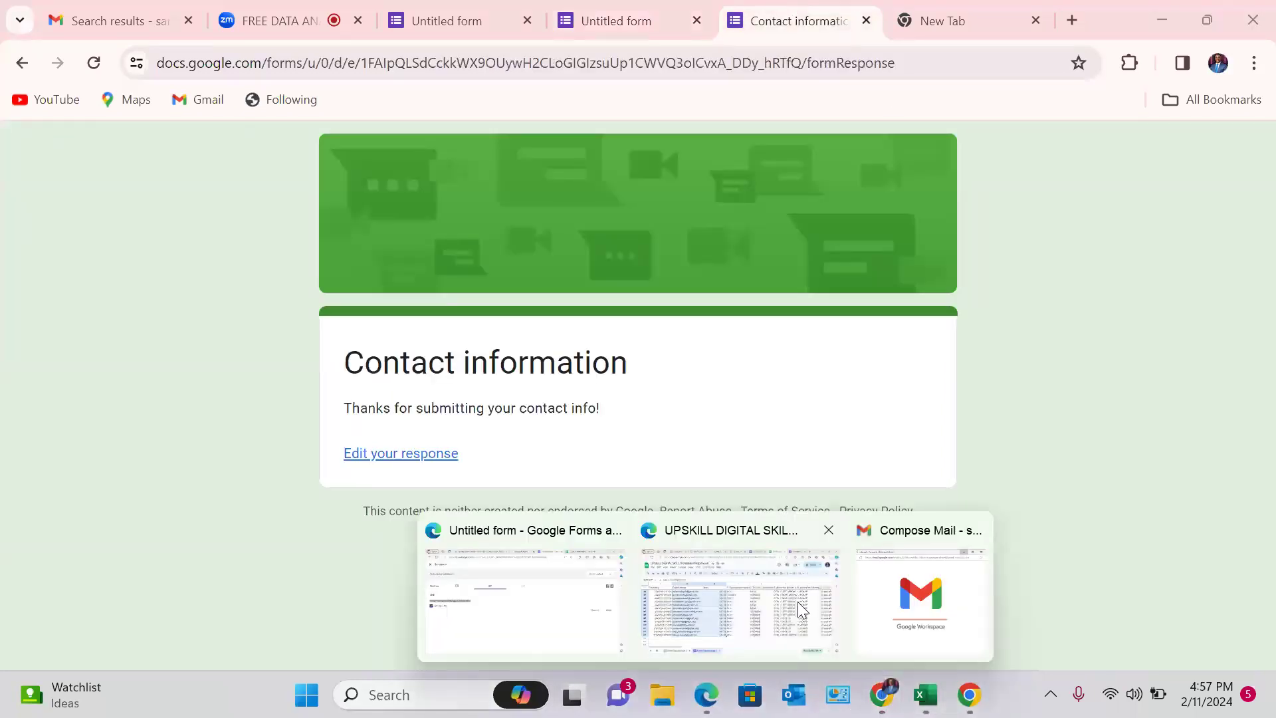
left_click(532, 626)
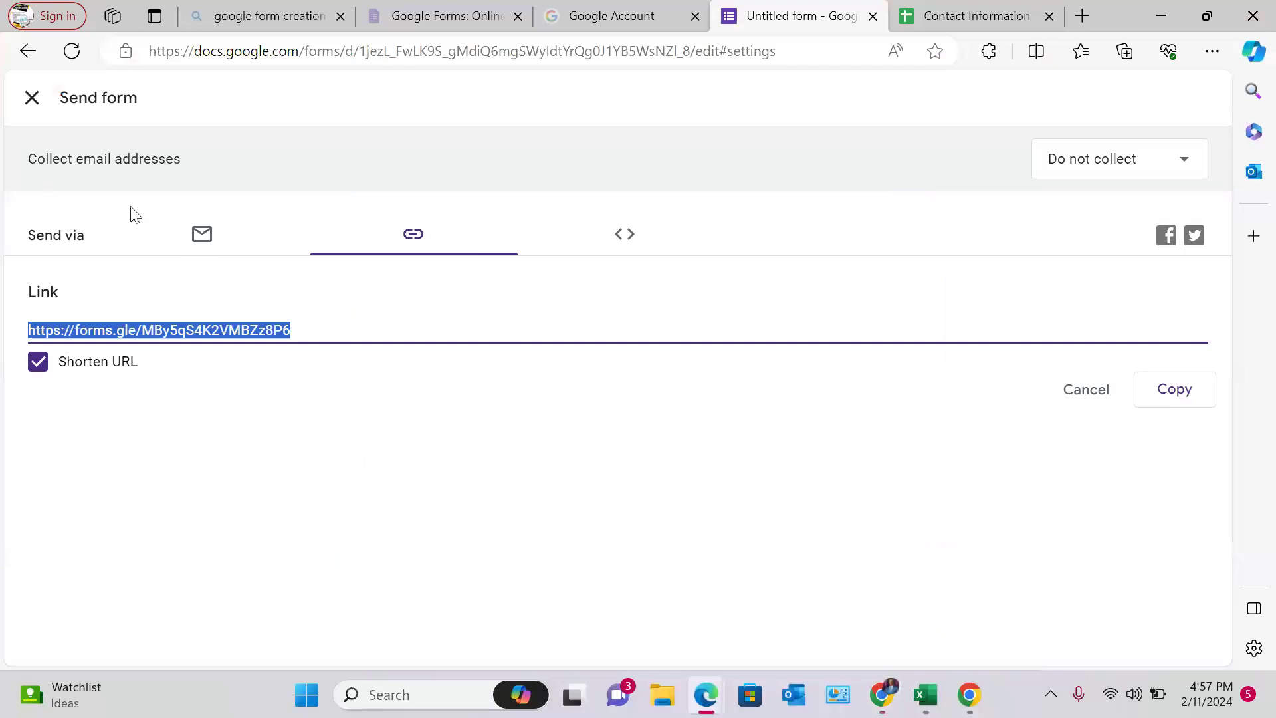
left_click(31, 97)
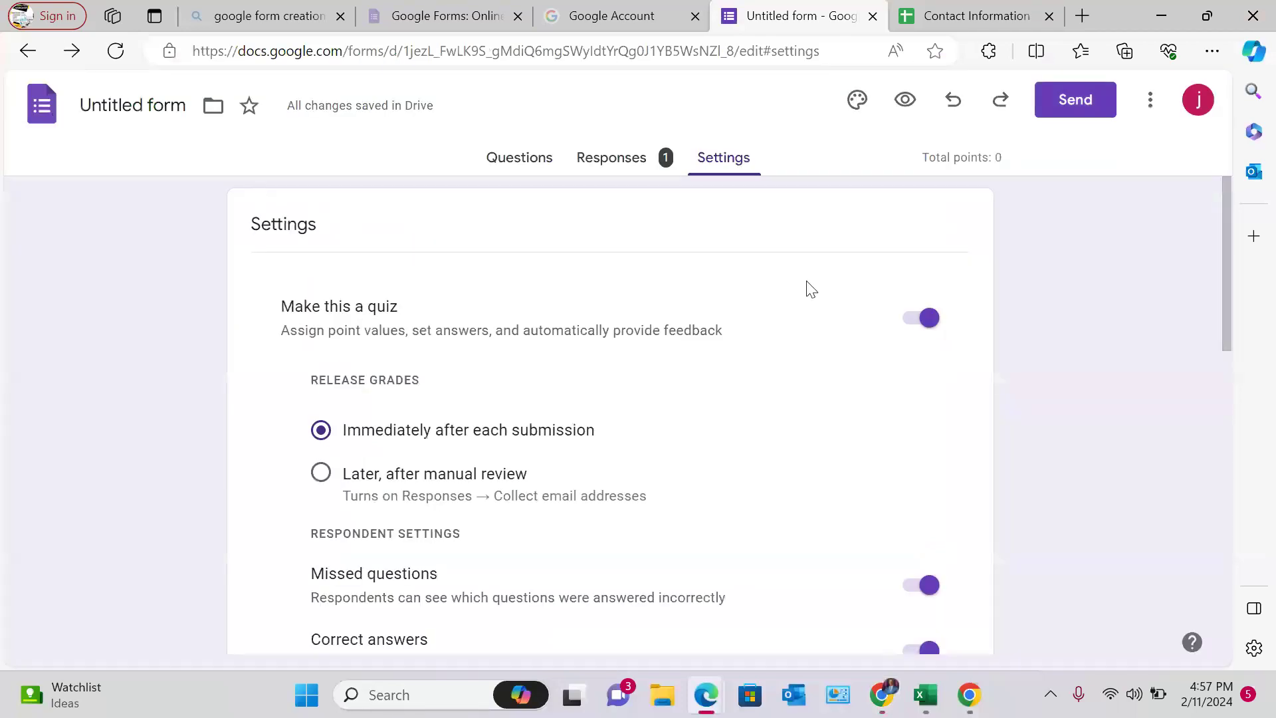
left_click(522, 161)
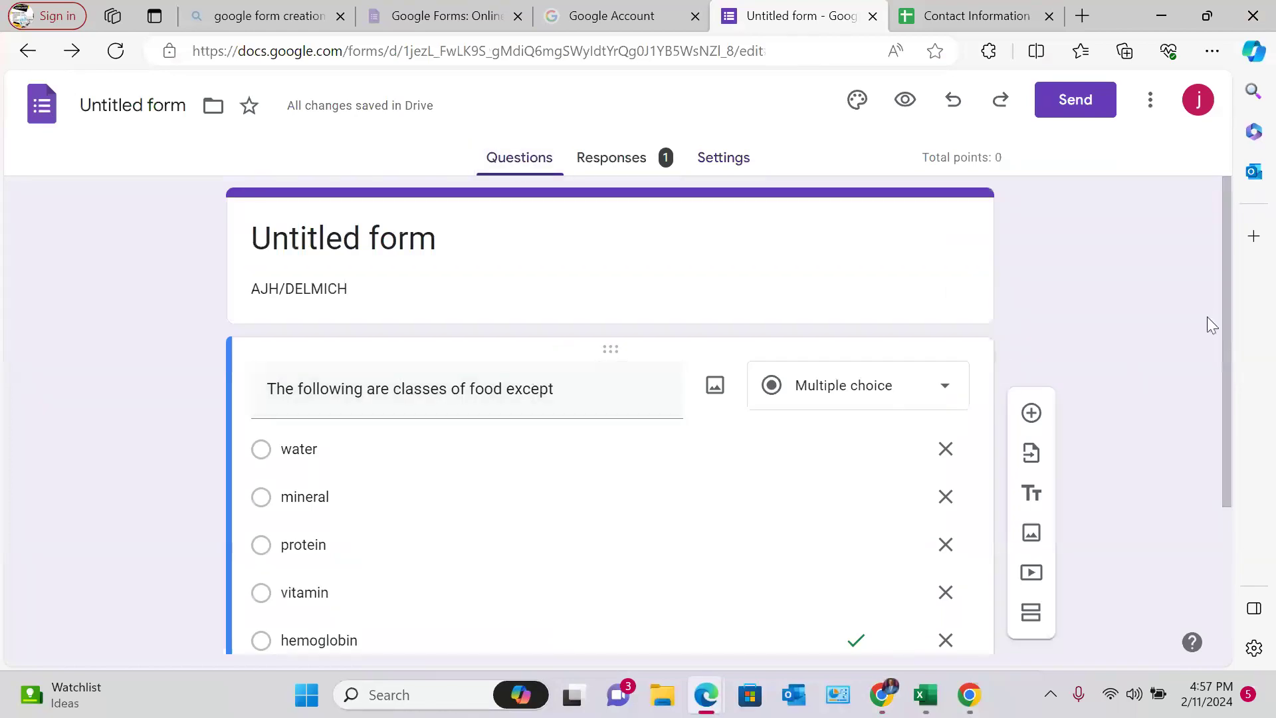
left_click_drag(1228, 325, 1222, 413)
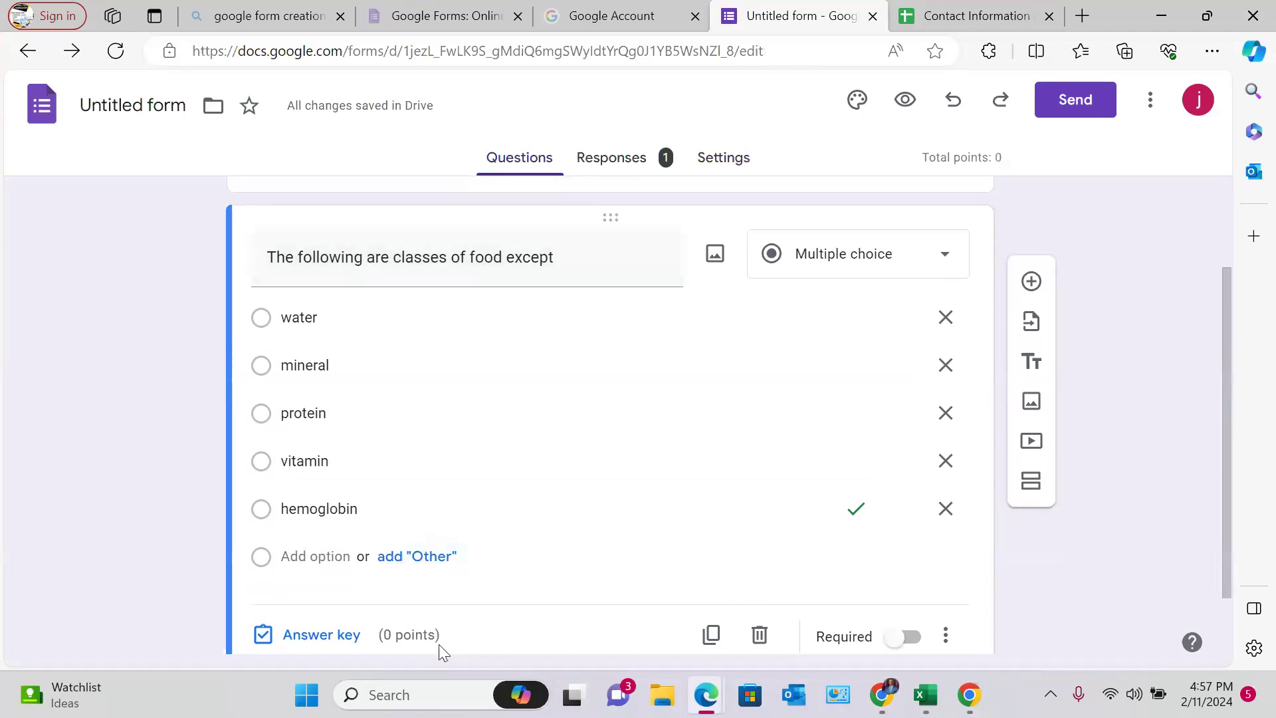
left_click_drag(1225, 363, 1215, 432)
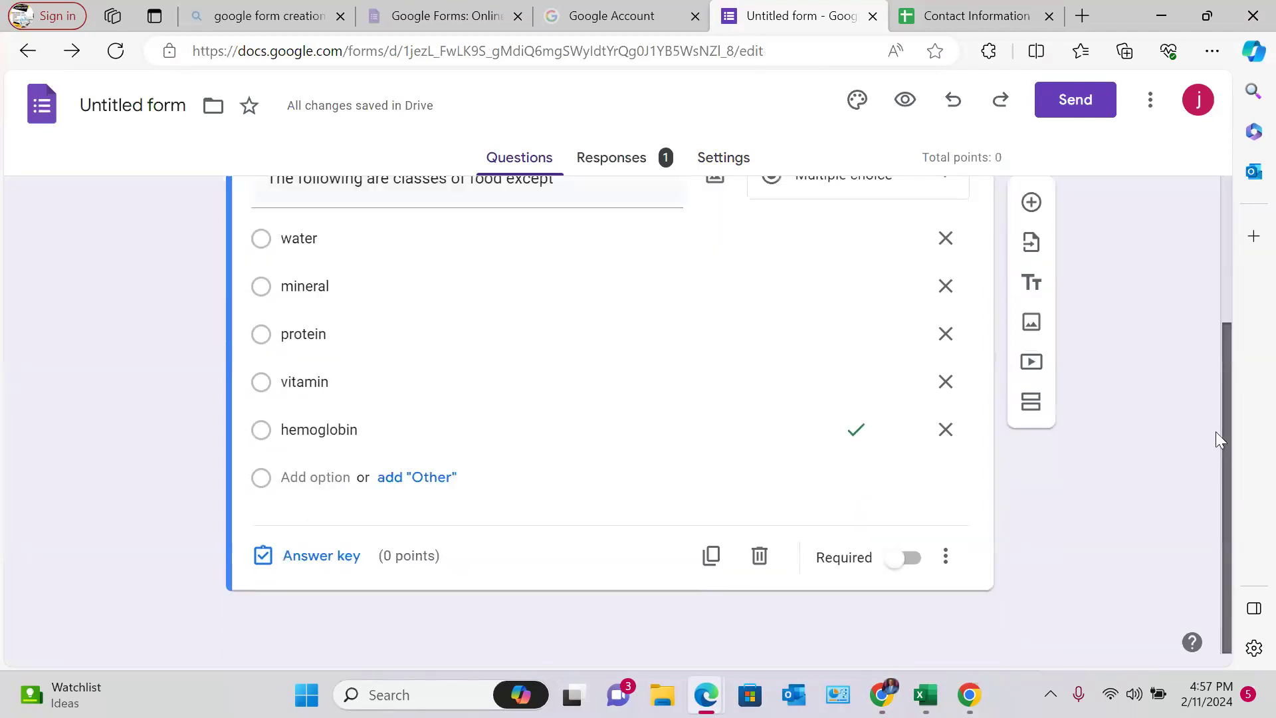
left_click(323, 558)
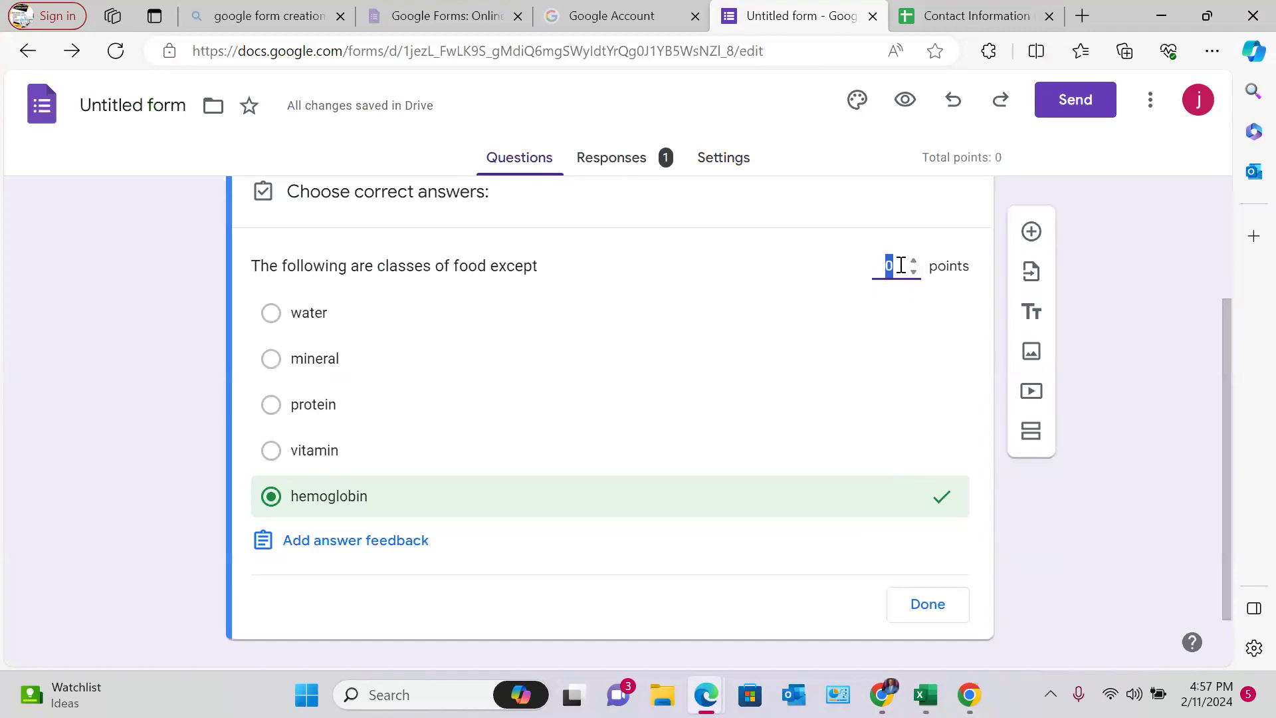
left_click(904, 608)
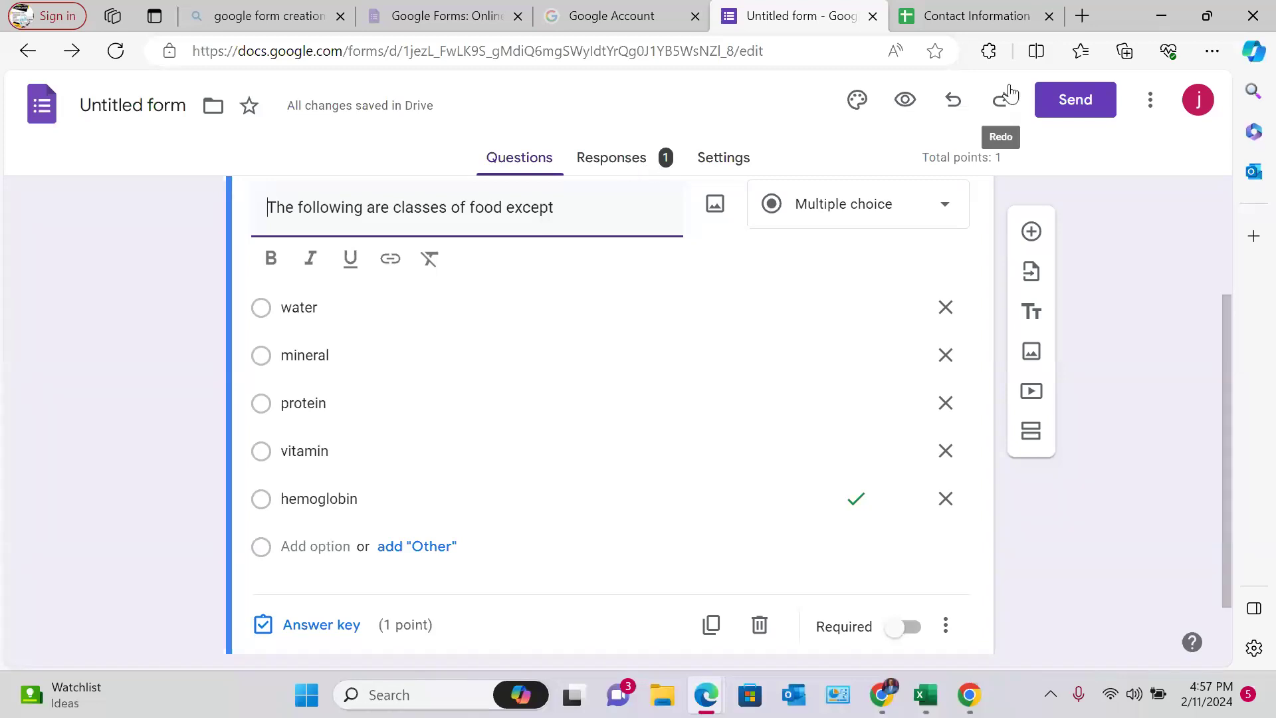
Step: Open link sharing for the updated quiz, shorten the URL and copy the link
left_click(1076, 100)
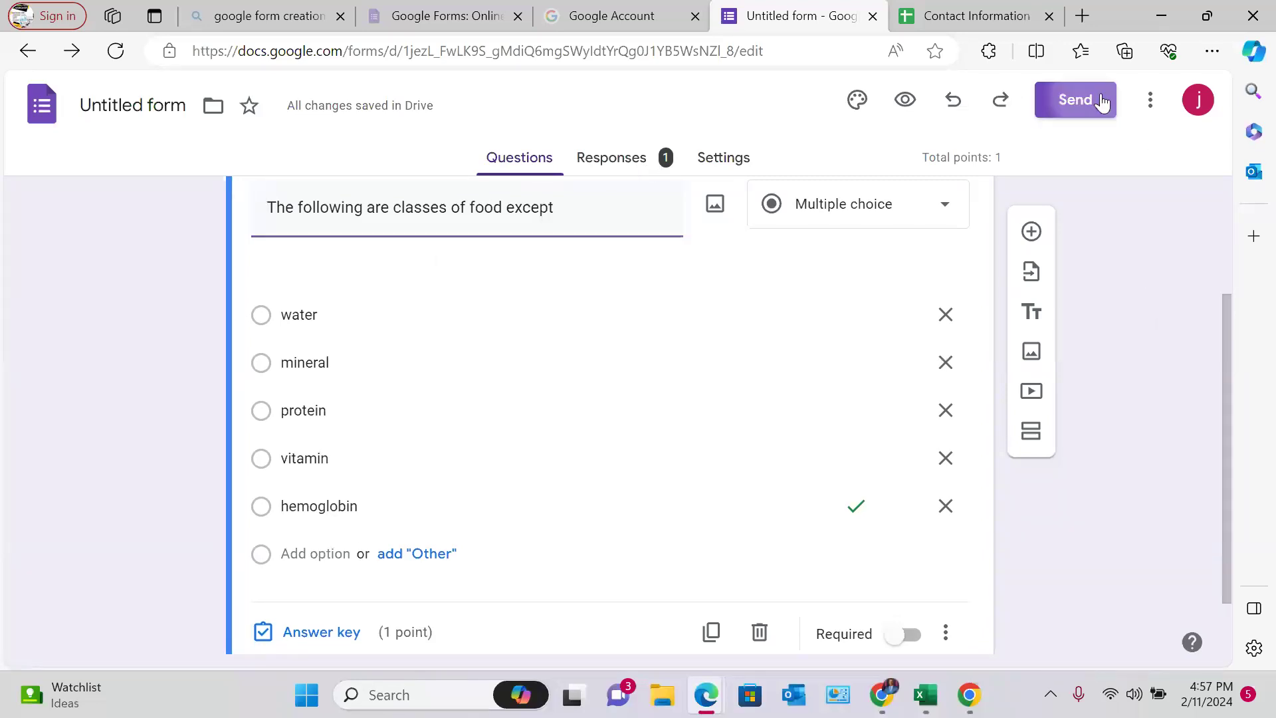
left_click(413, 241)
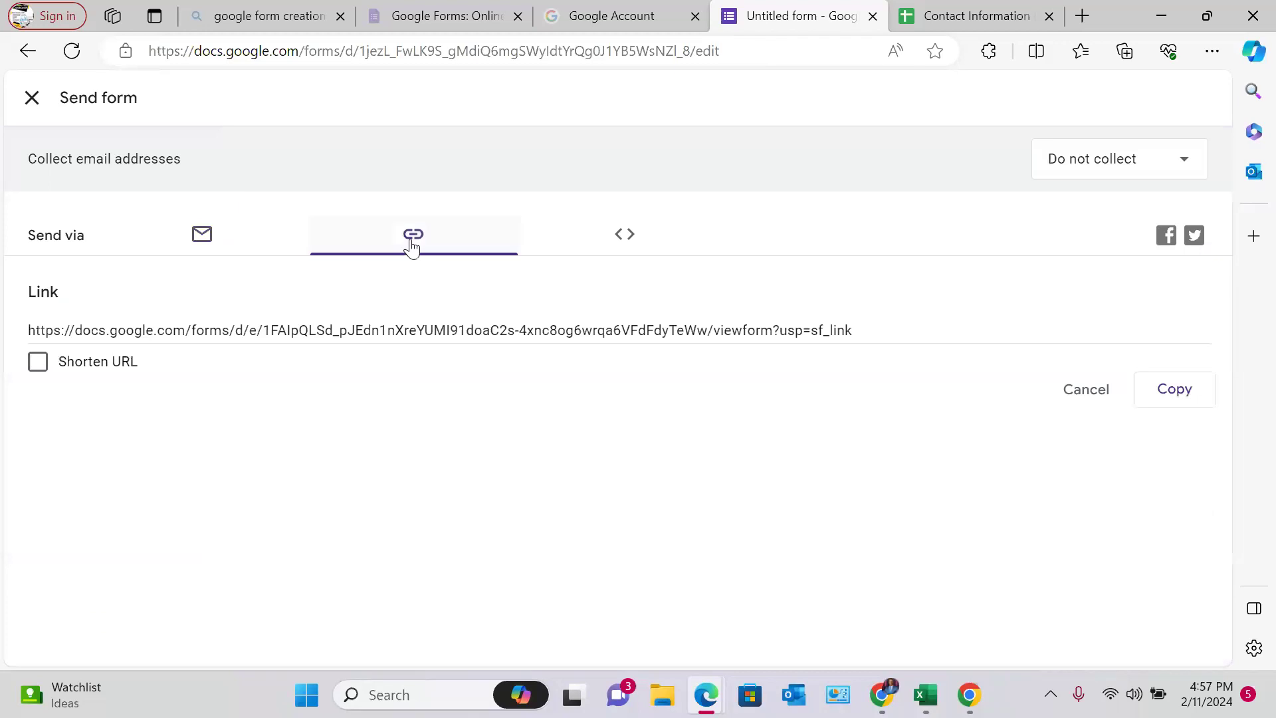
left_click(134, 368)
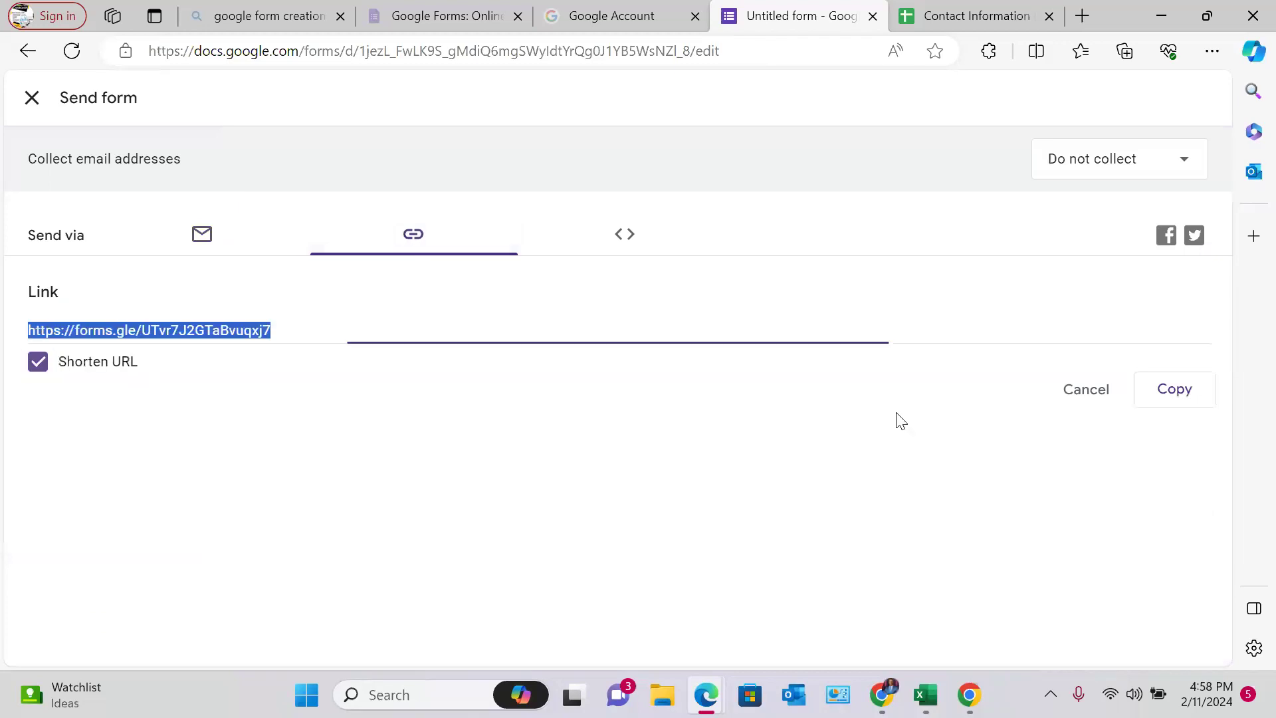
left_click(1177, 393)
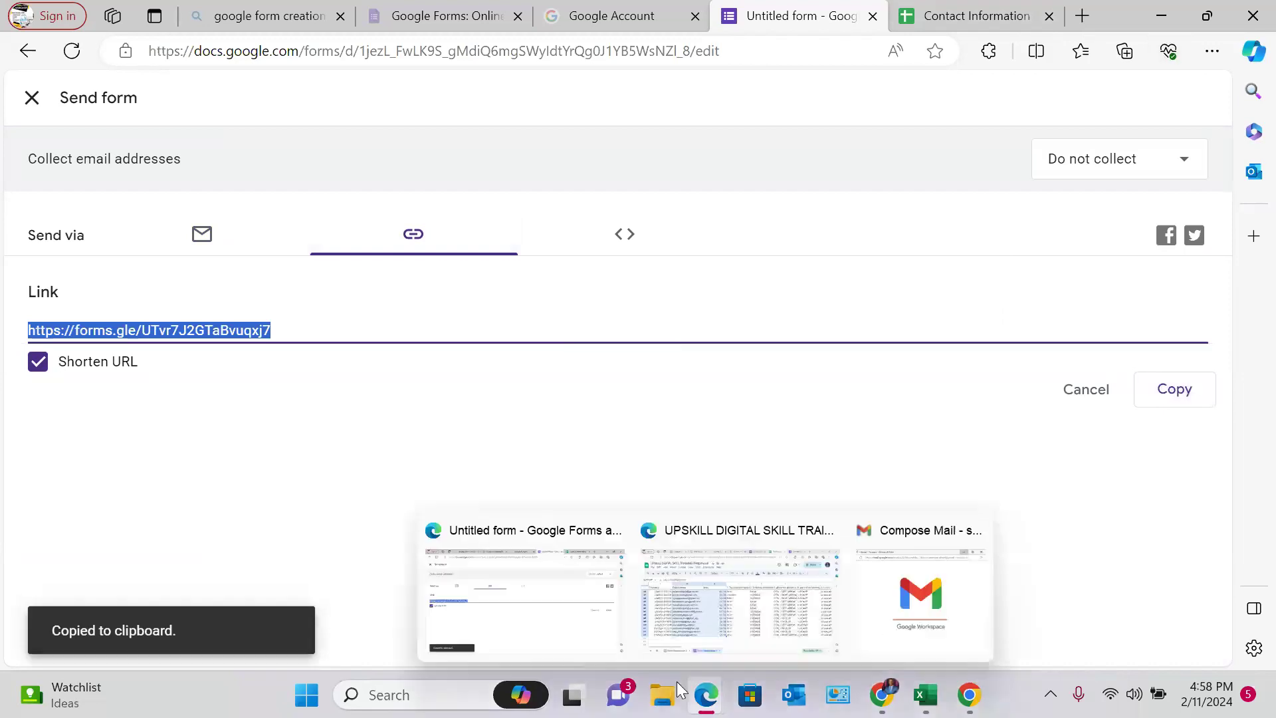
Step: Switch to the Zoom chat in Chrome, reopen the quiz from its link, submit "hemoglobin" as the answer and view the score
left_click(890, 701)
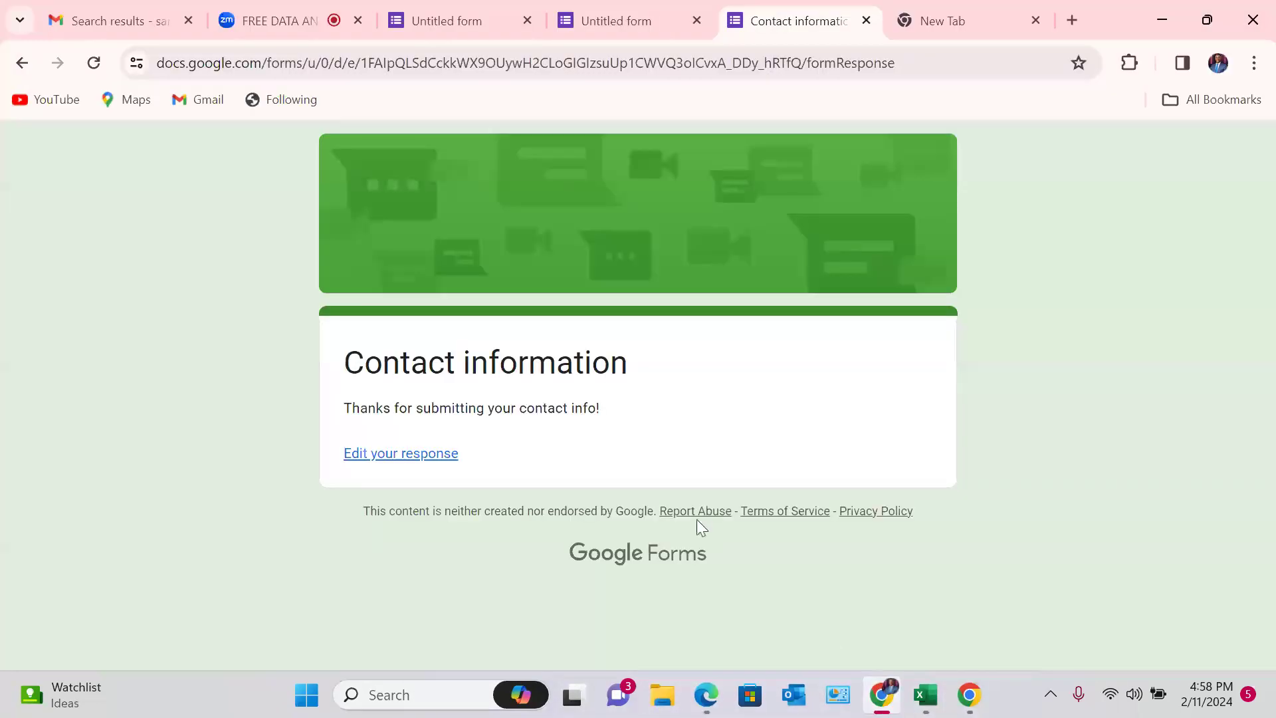
left_click(253, 20)
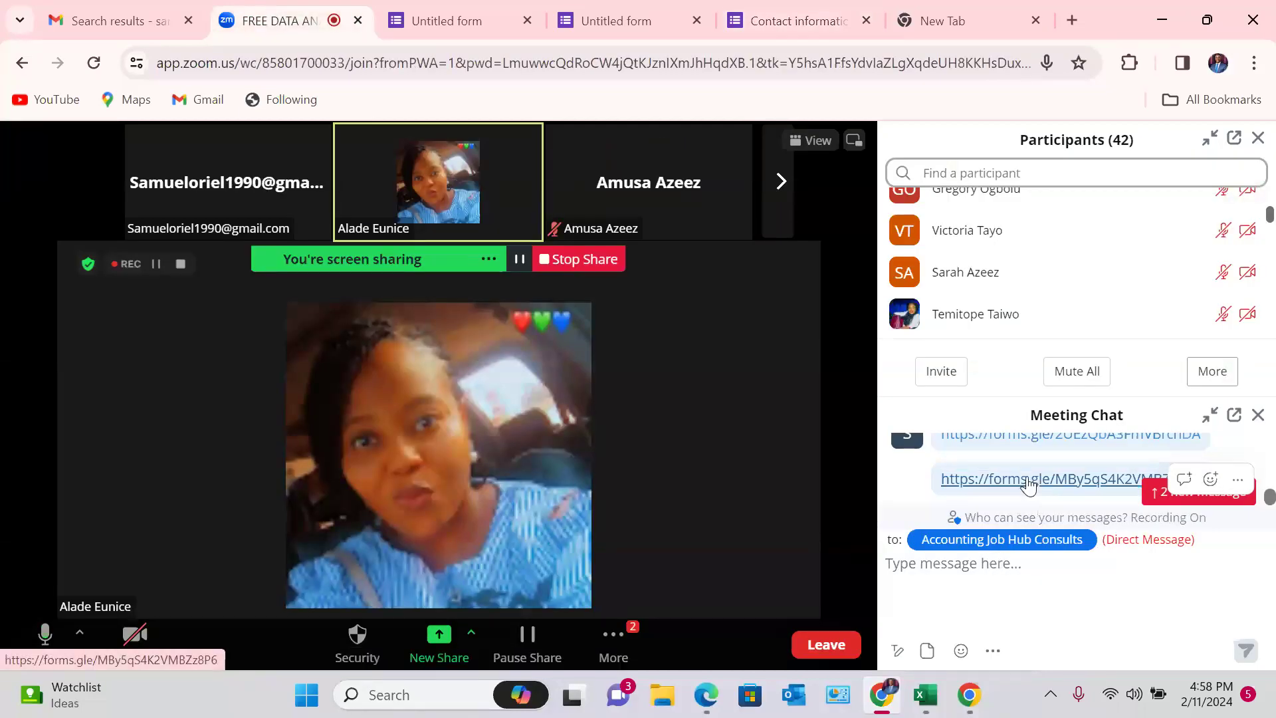
left_click(1029, 480)
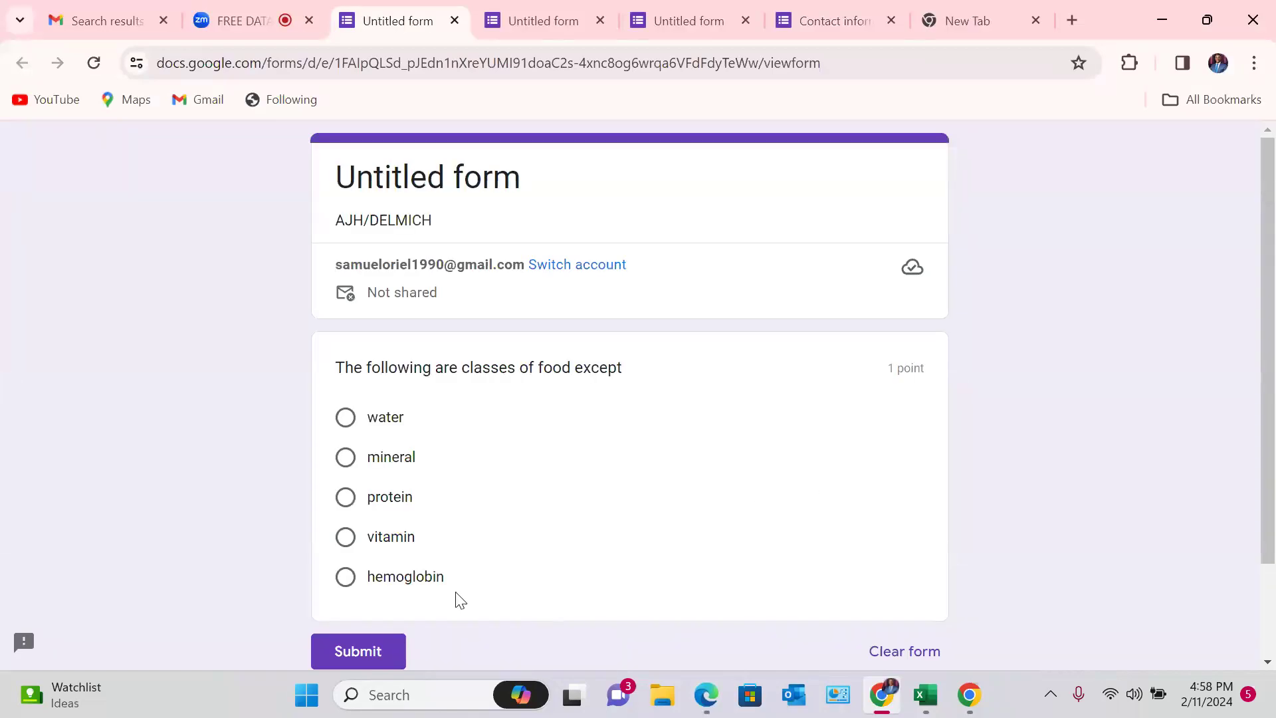
left_click(420, 576)
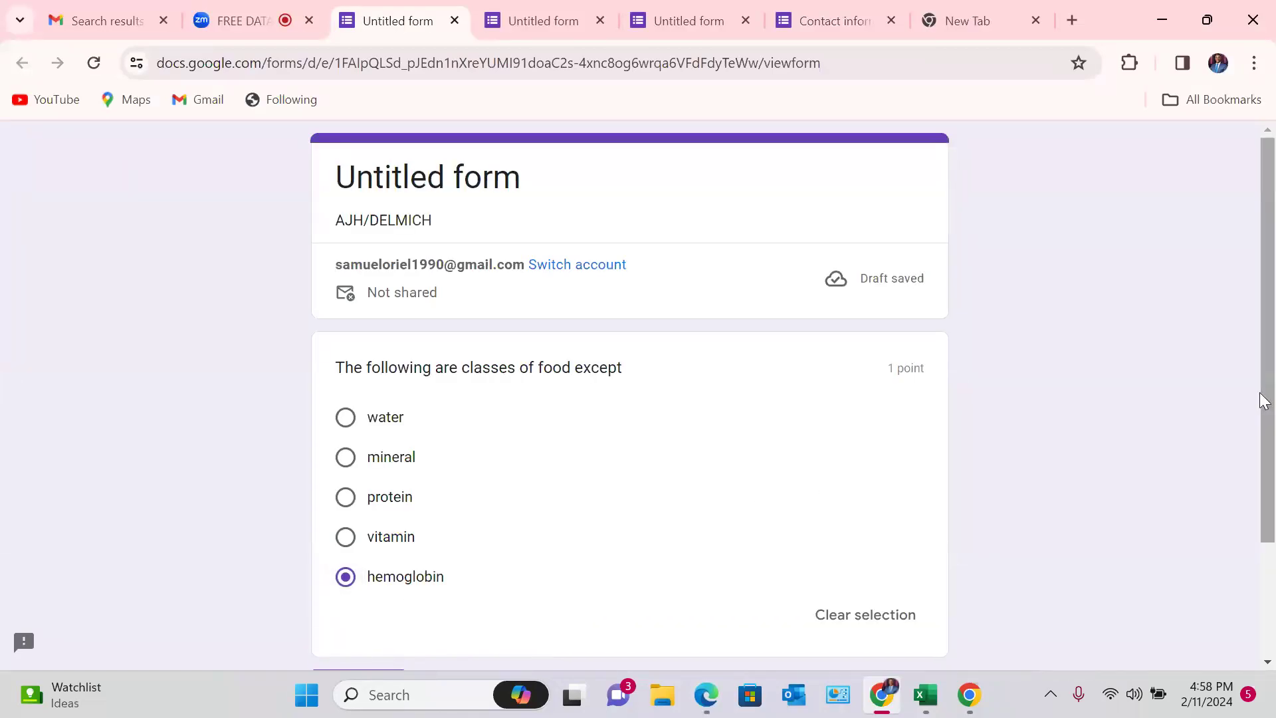
scroll(378, 645, "down", 2)
left_click(362, 593)
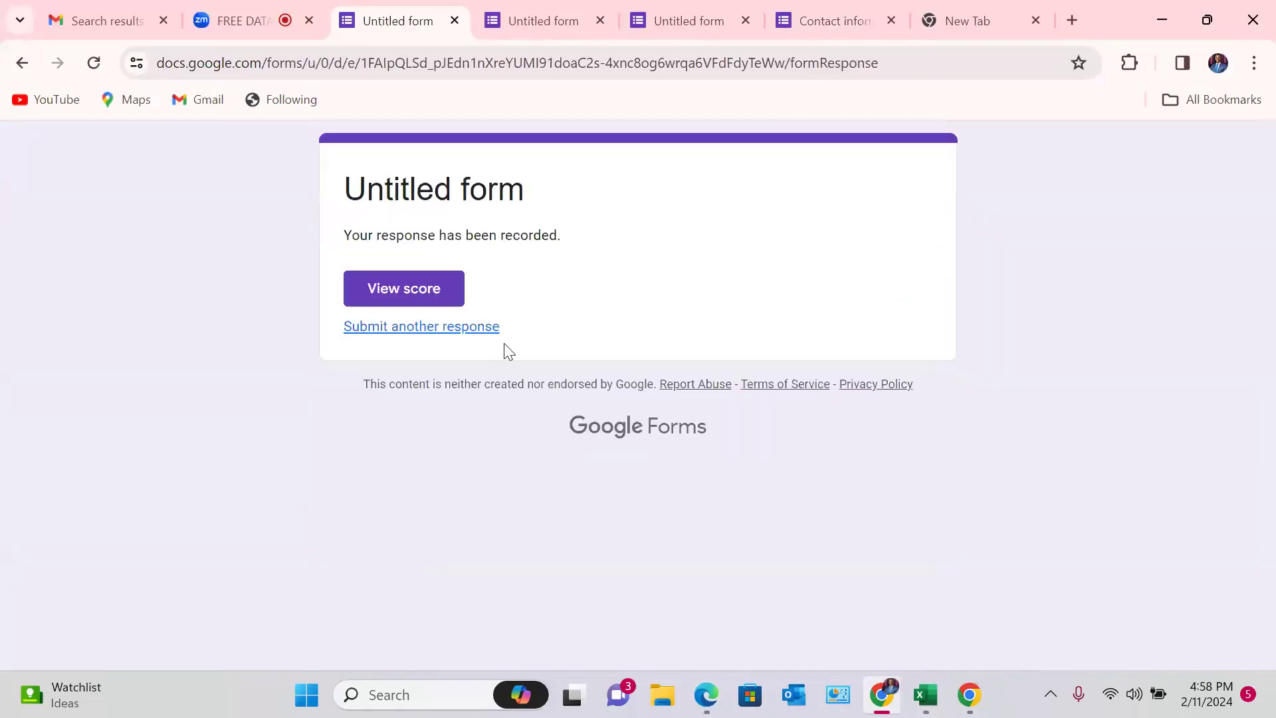
left_click(425, 300)
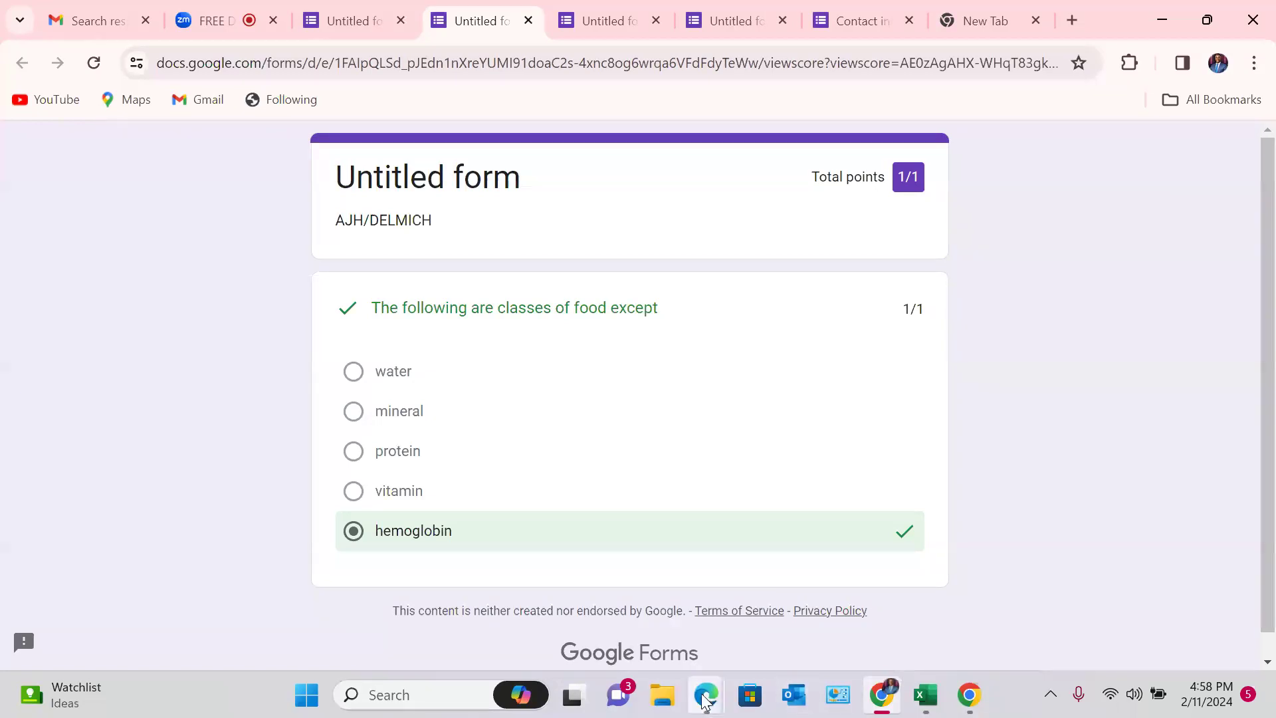
Step: Return to the form editor in Edge, close the sharing dialog and review the quiz responses in summary and by question
mouse_move(706, 694)
left_click(546, 624)
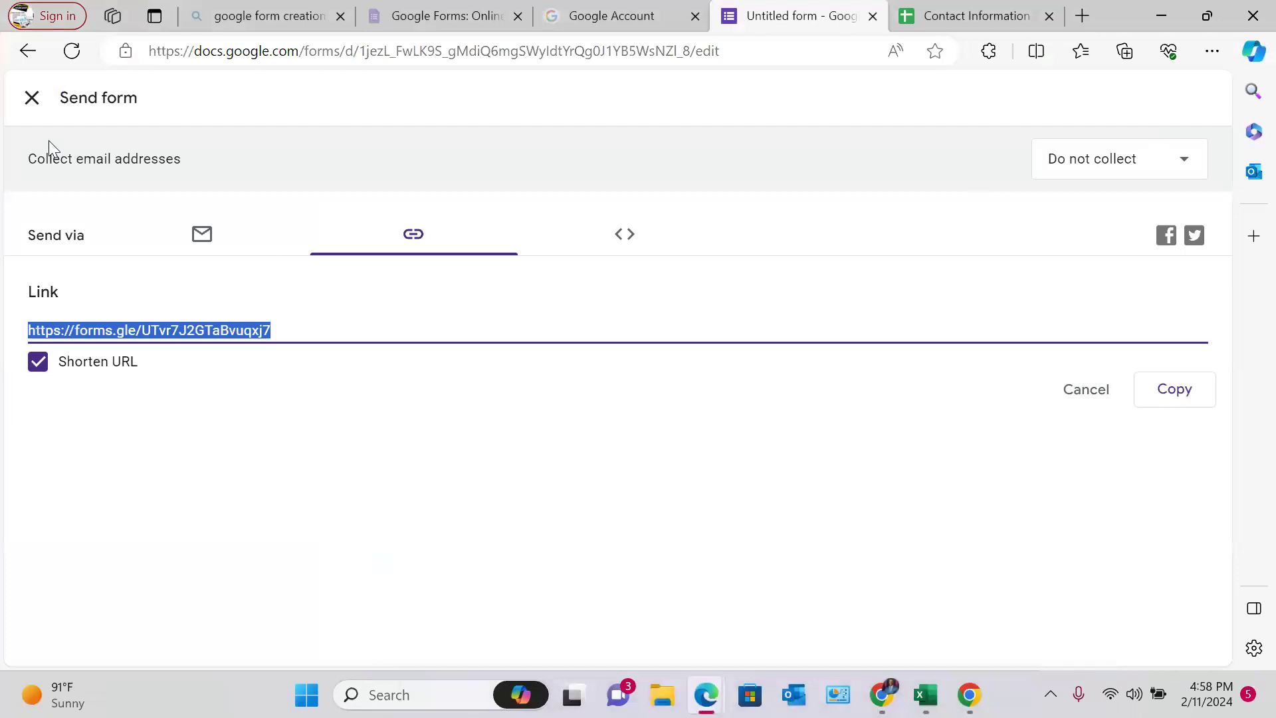
left_click(32, 97)
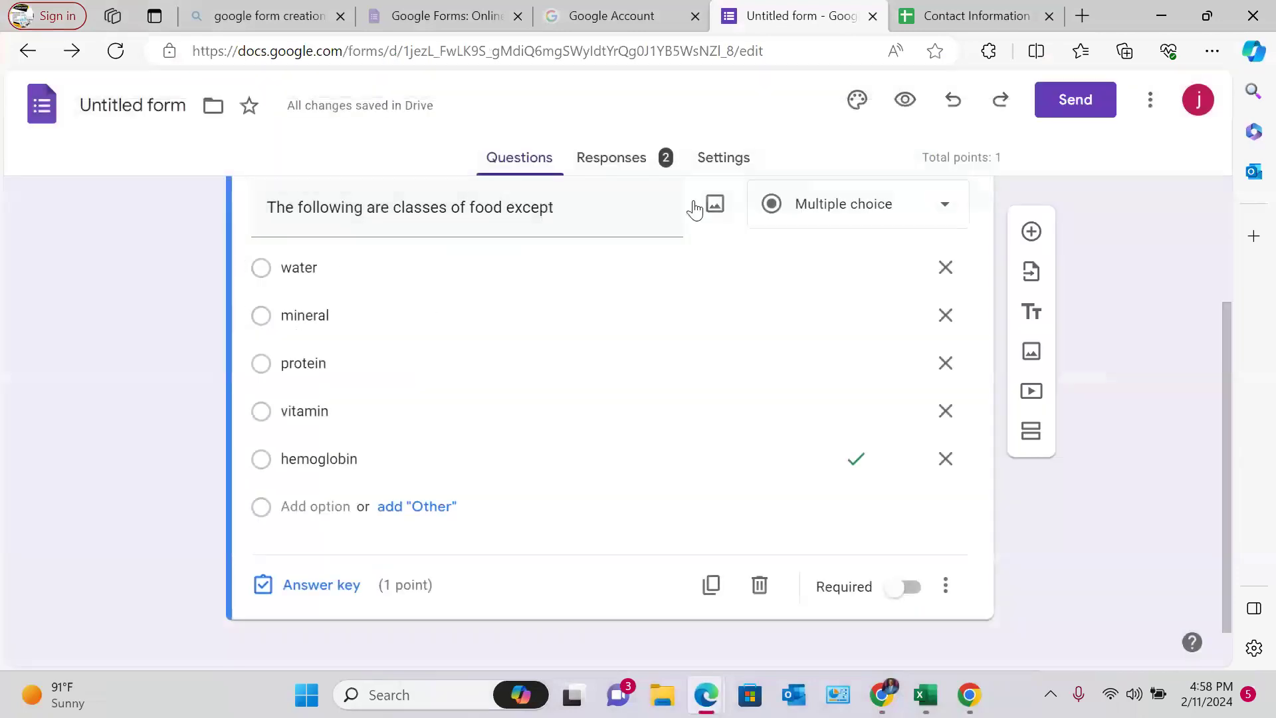
left_click(658, 161)
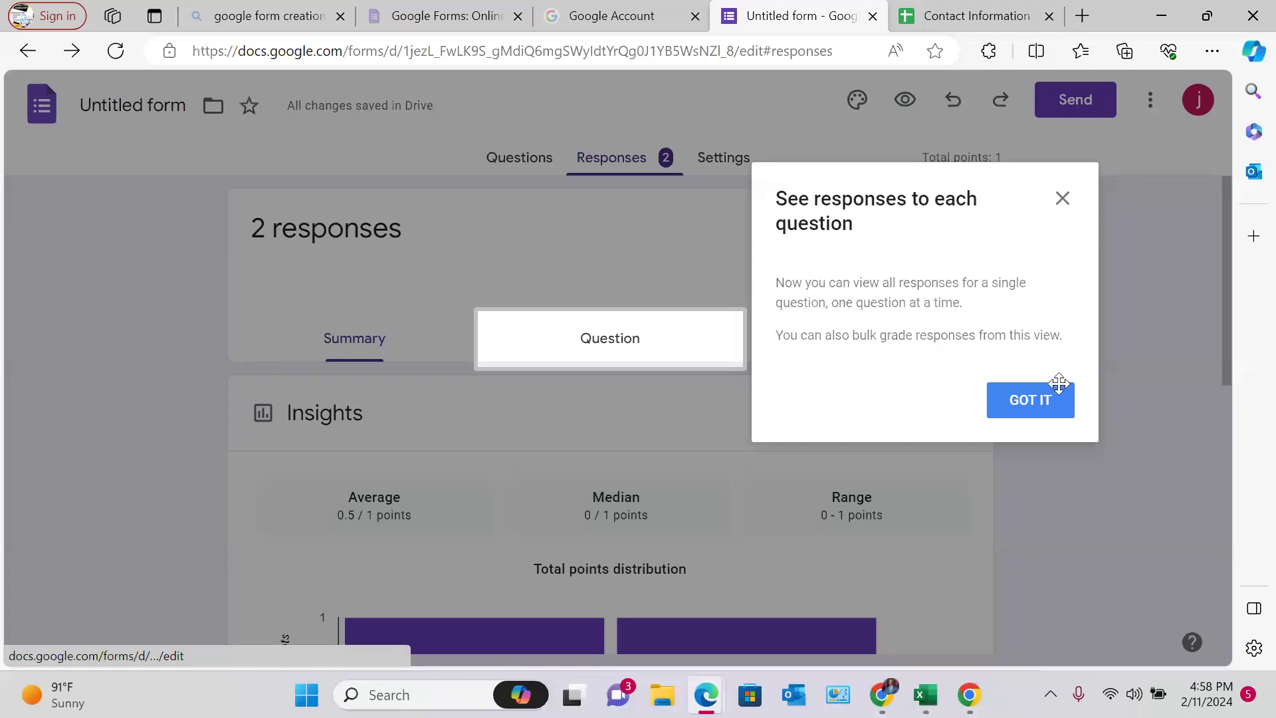
left_click(1040, 409)
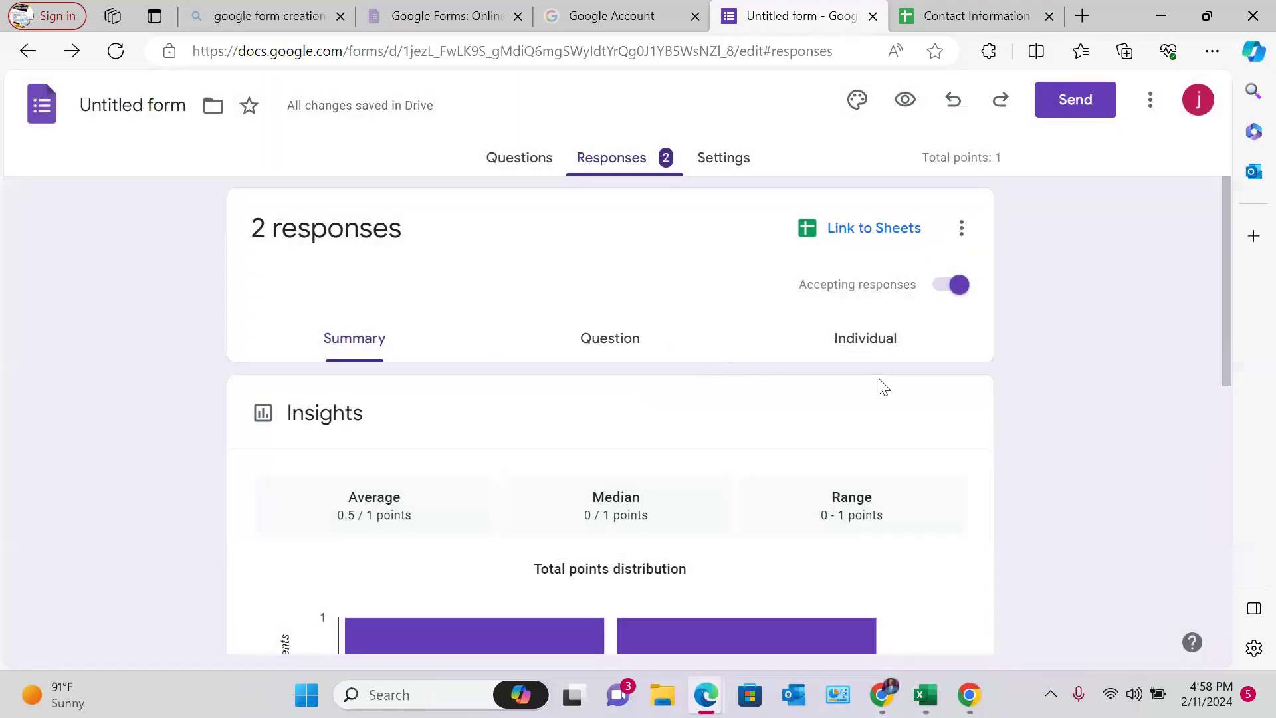
left_click(612, 341)
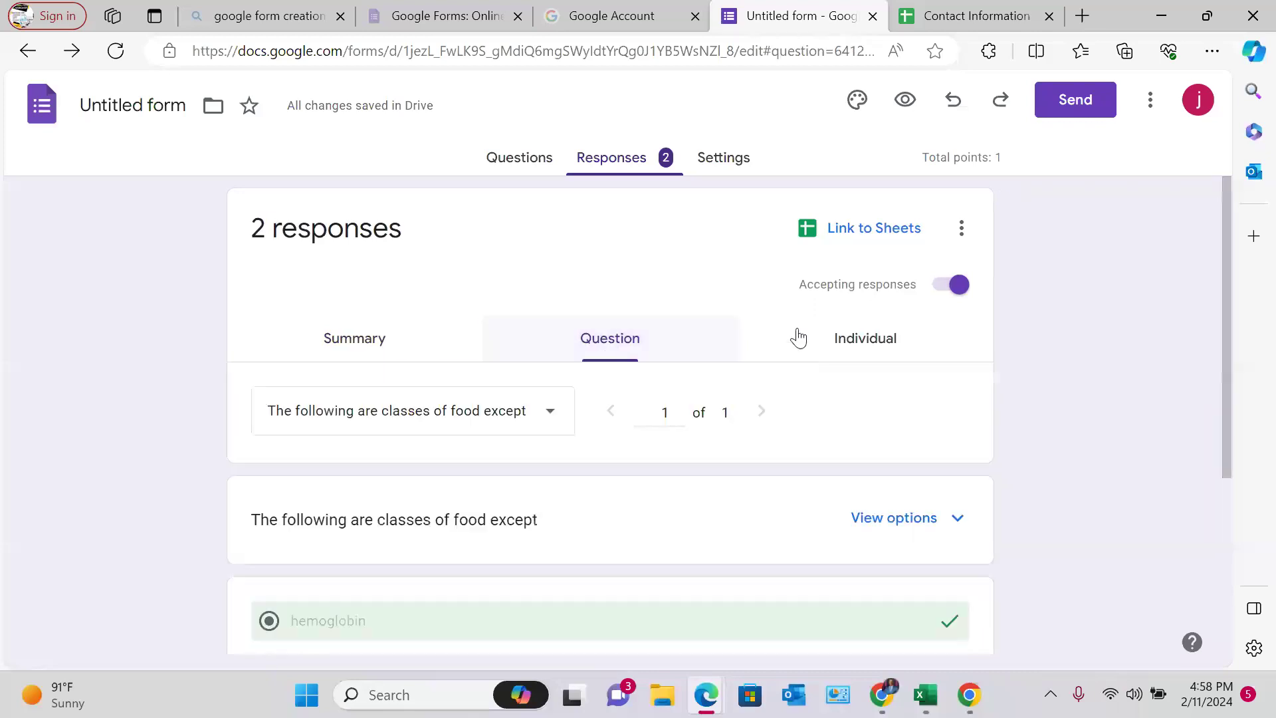
Step: Link the quiz responses to a new spreadsheet named Untitled form (Responses) and dismiss the dropdown chips tip
left_click(875, 243)
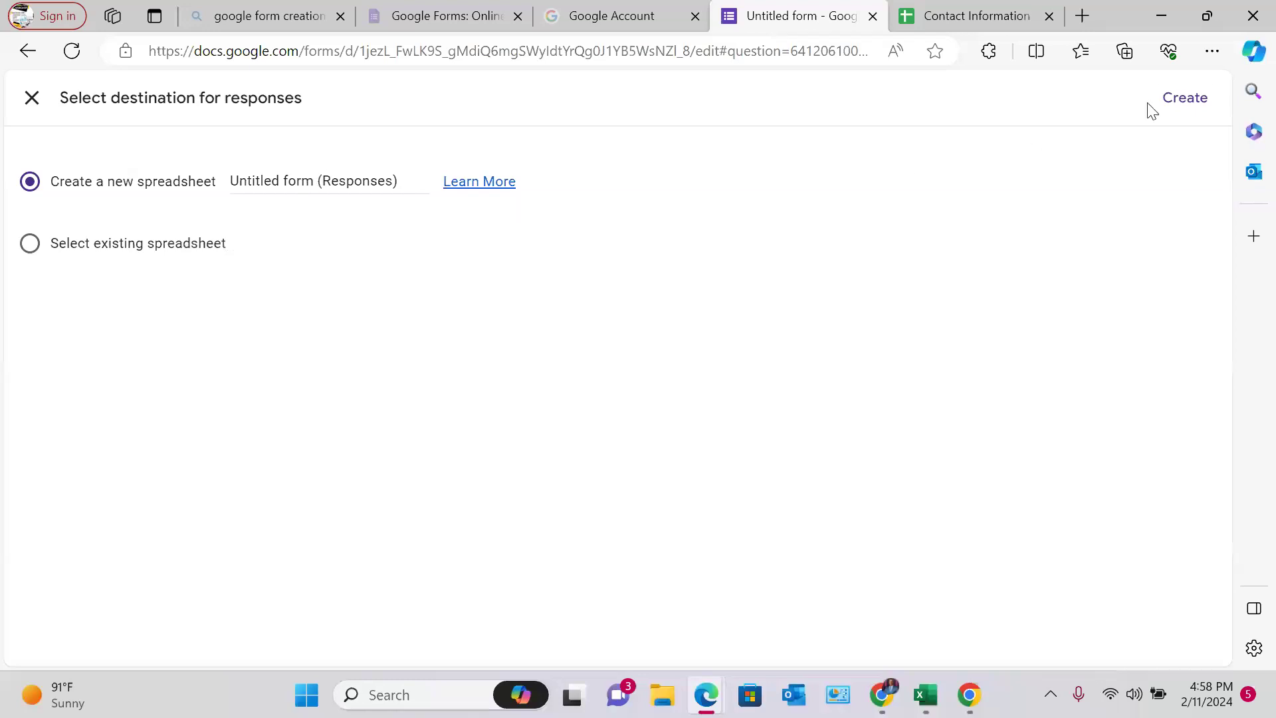
left_click(1168, 95)
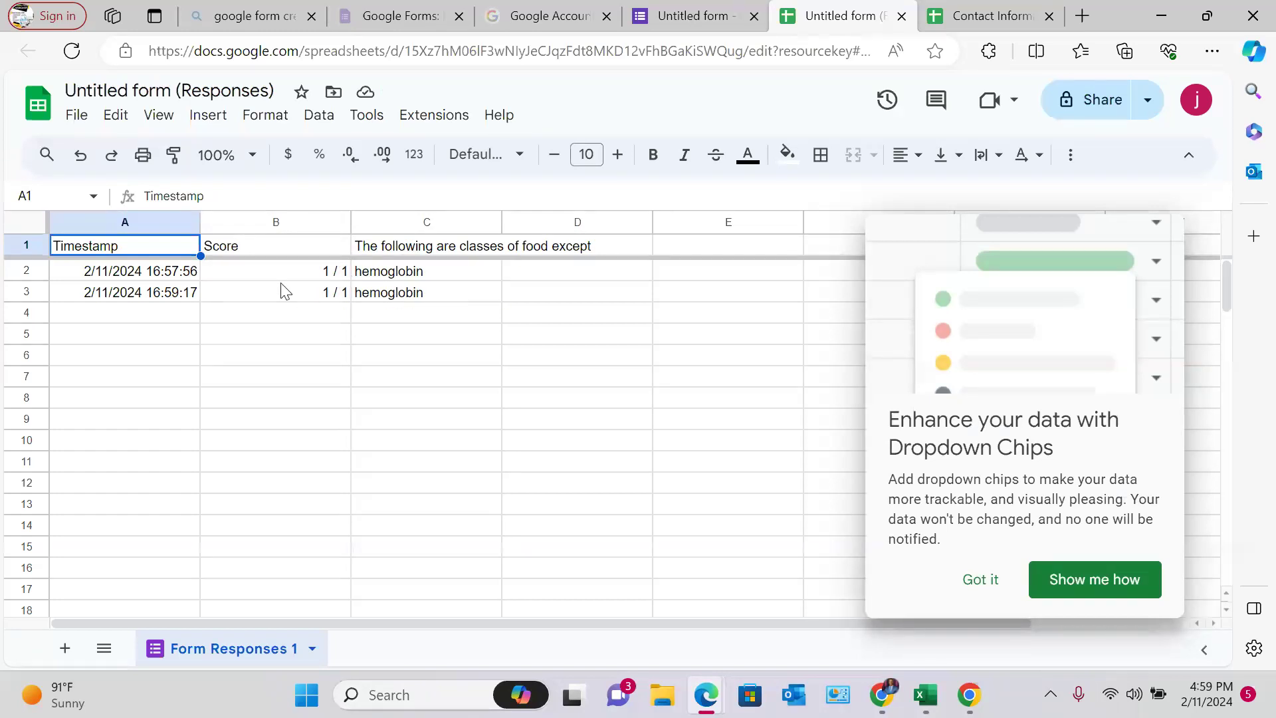
left_click(981, 579)
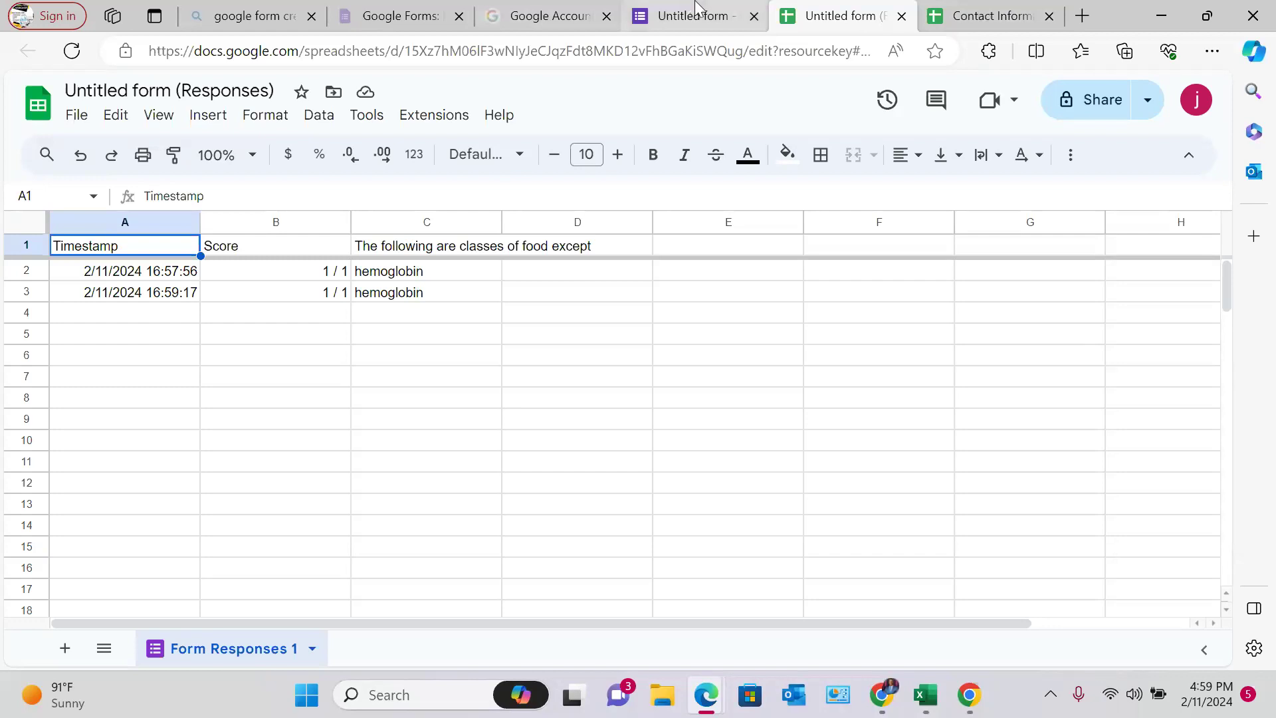
Step: Close the other browser tabs, keeping only the Contact Information (Responses) spreadsheet open
left_click(460, 16)
left_click(312, 15)
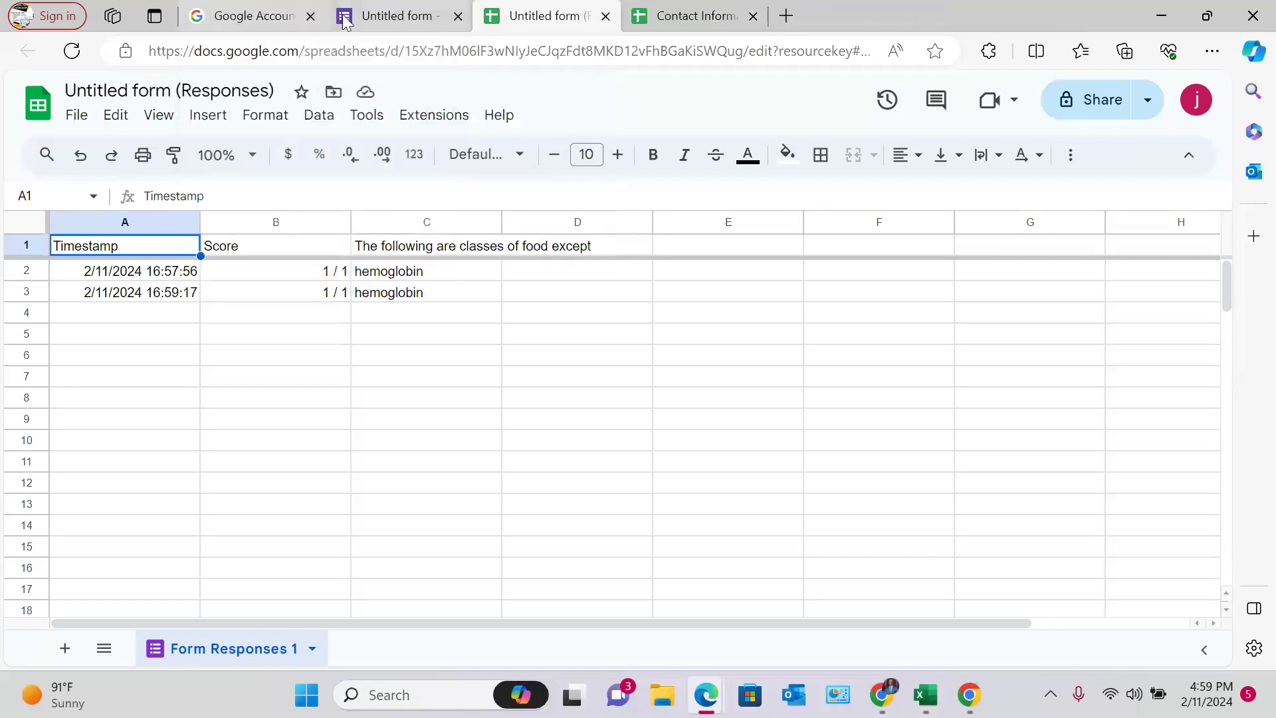
left_click(310, 16)
left_click(311, 16)
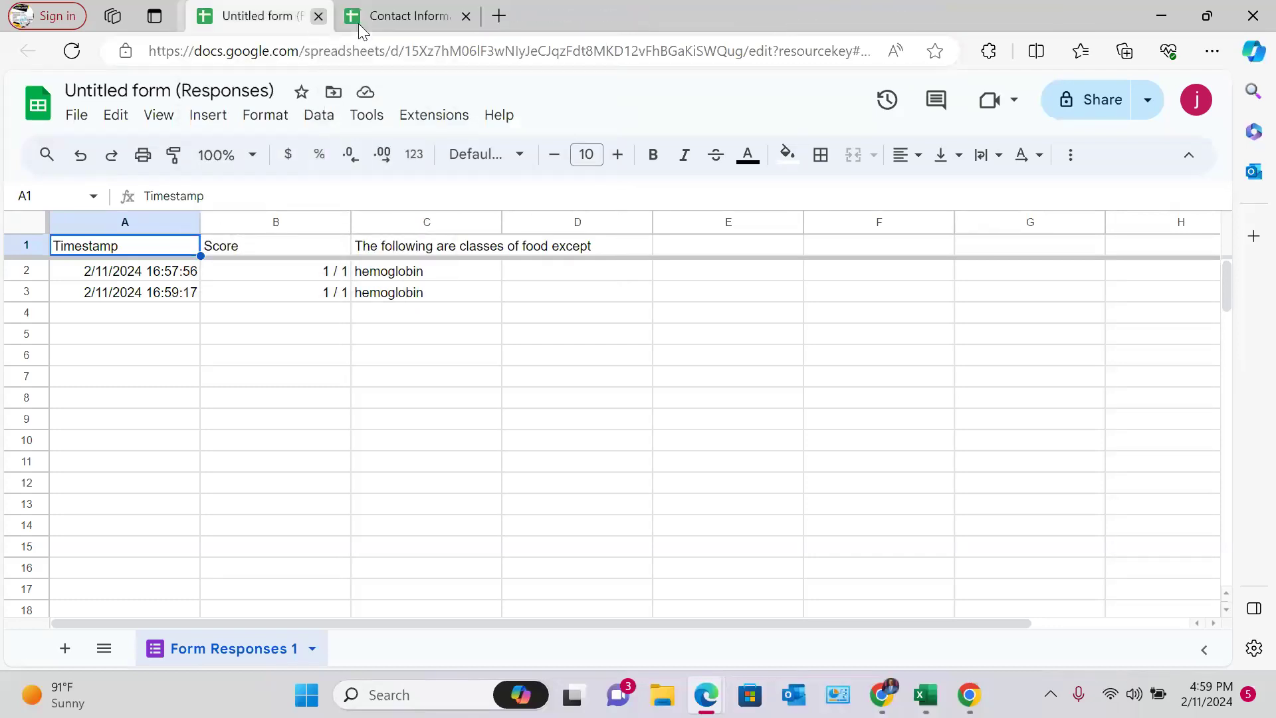
left_click(310, 16)
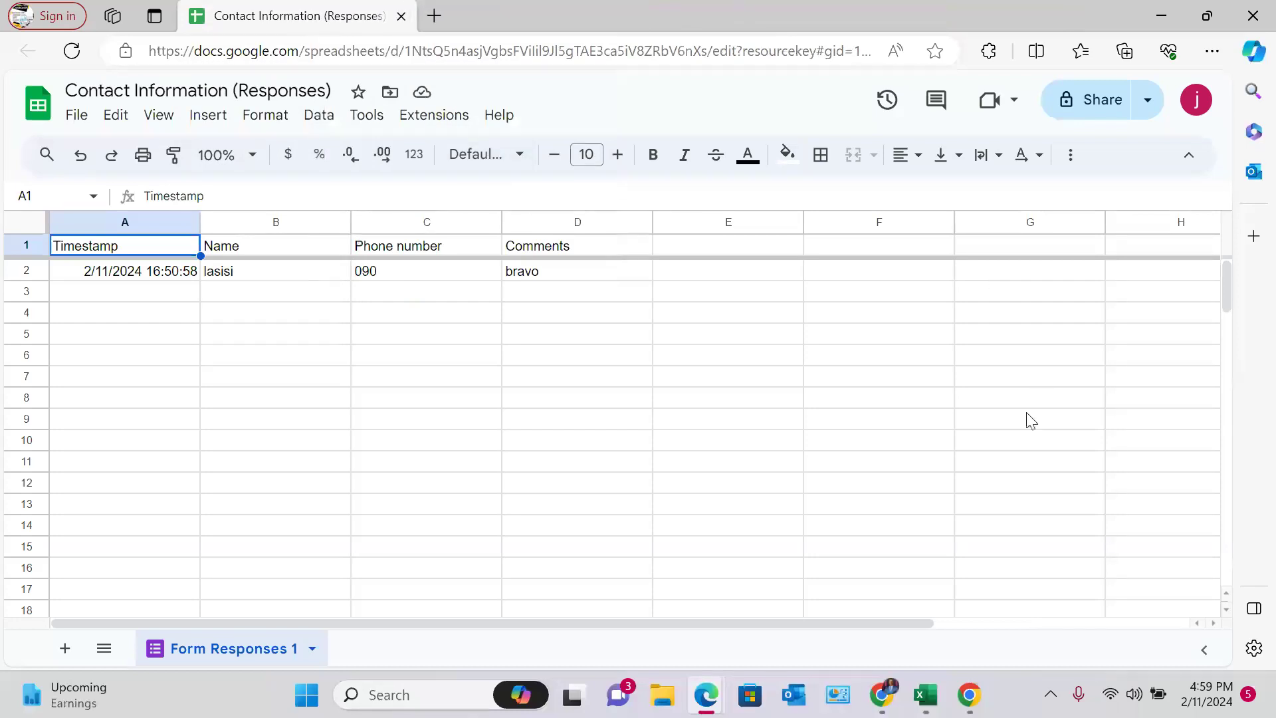
Step: Switch to the Settlement Details 7 workbook in Excel and undo the edits on Sheet2 back to the unsplit scores in column C
mouse_move(929, 705)
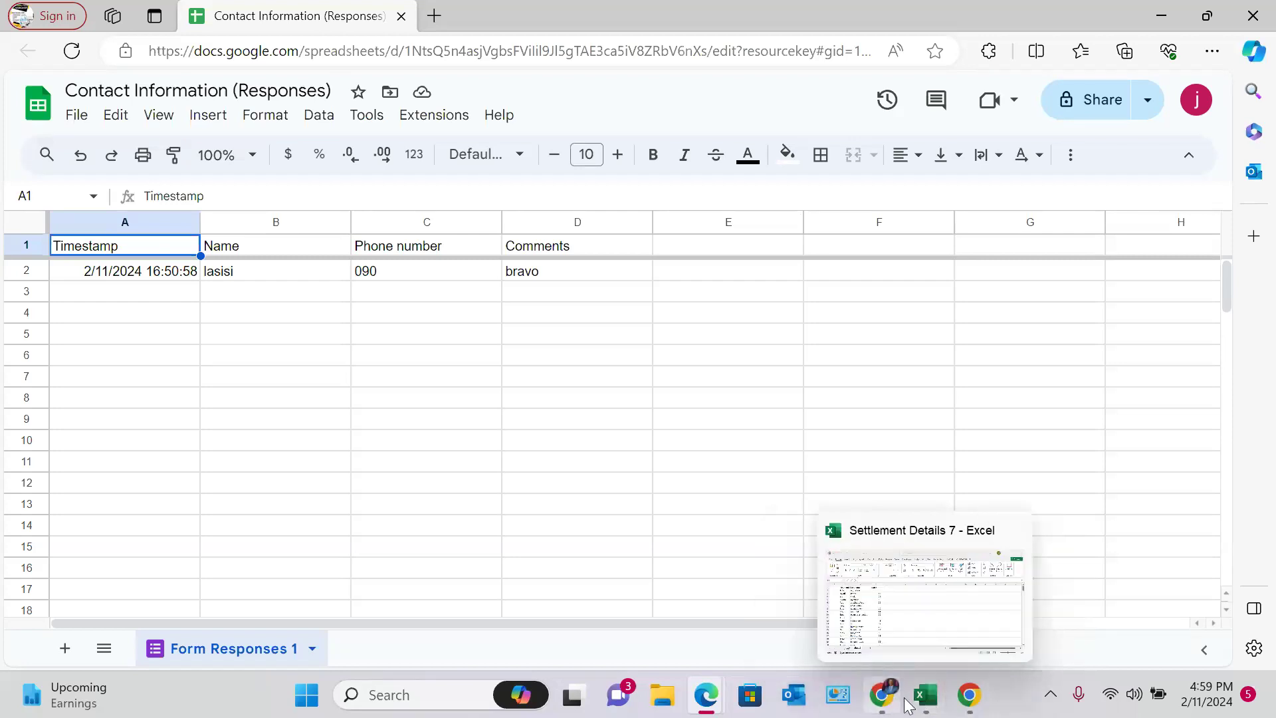
left_click(920, 704)
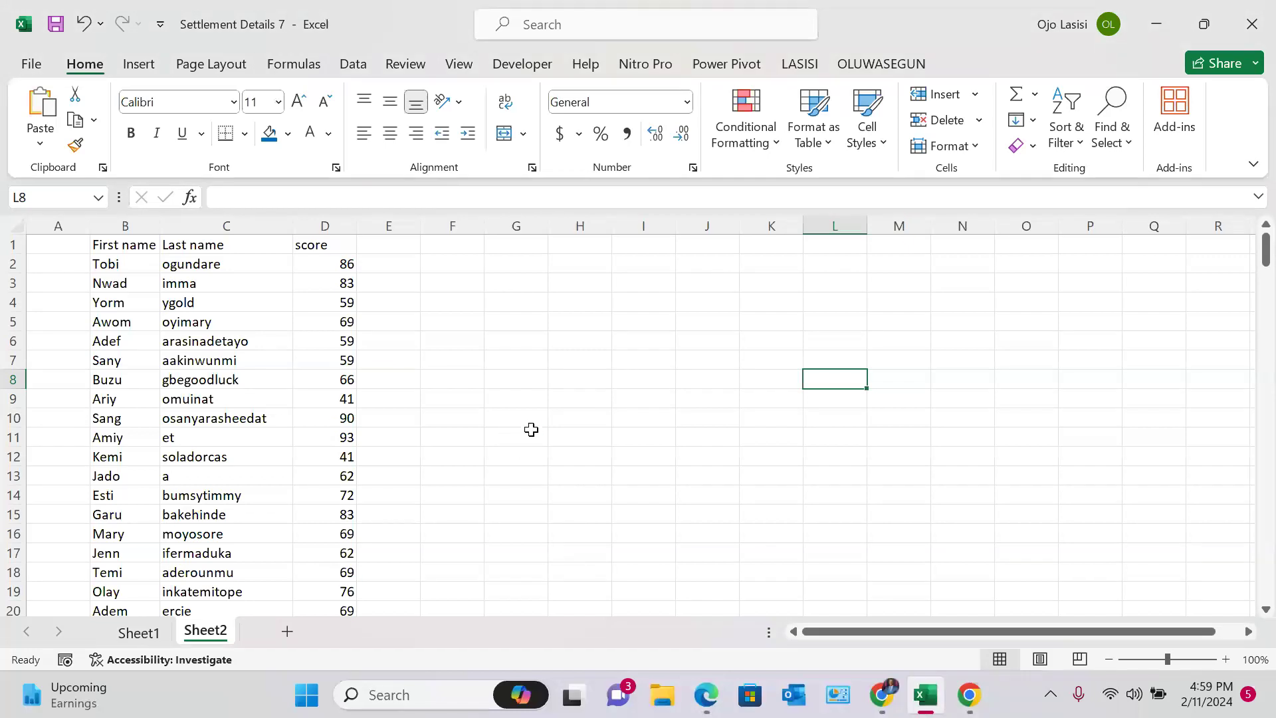
key("ctrl+z")
key("ctrl+z")
key("ctrl+z")
key("ctrl+z")
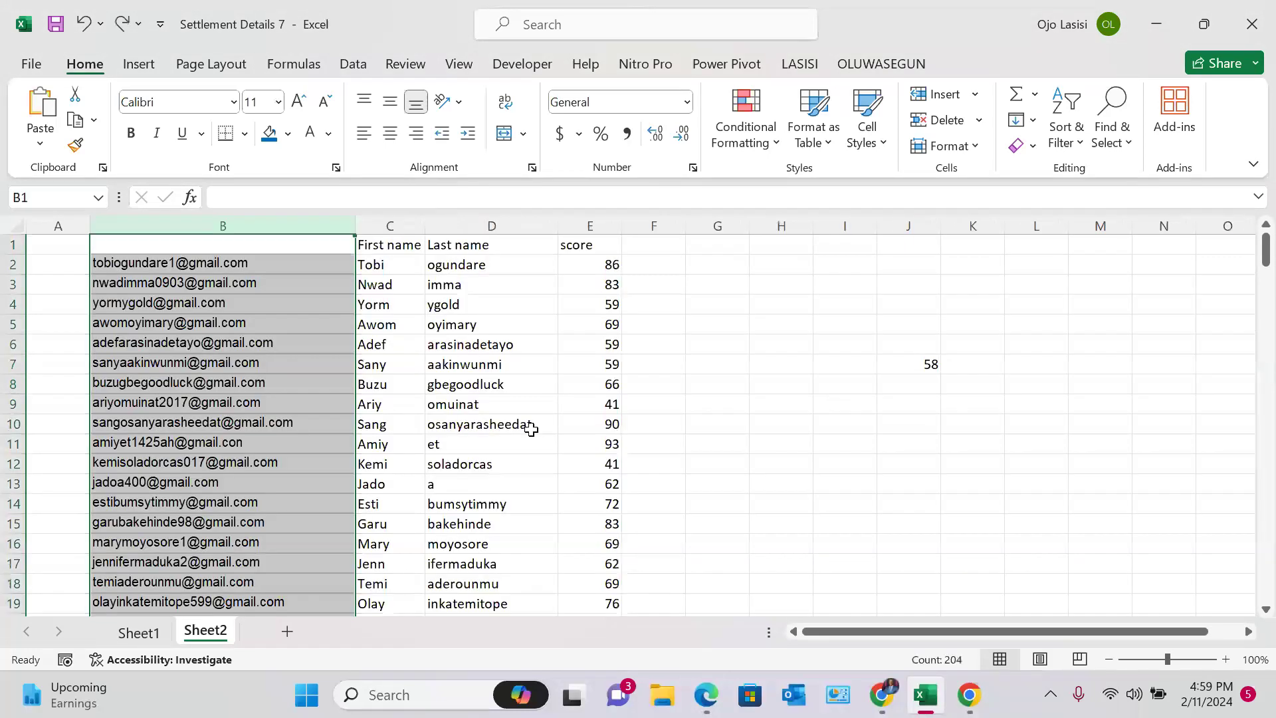
key("ctrl+z")
key("ctrl+z")
key("ctrl+z")
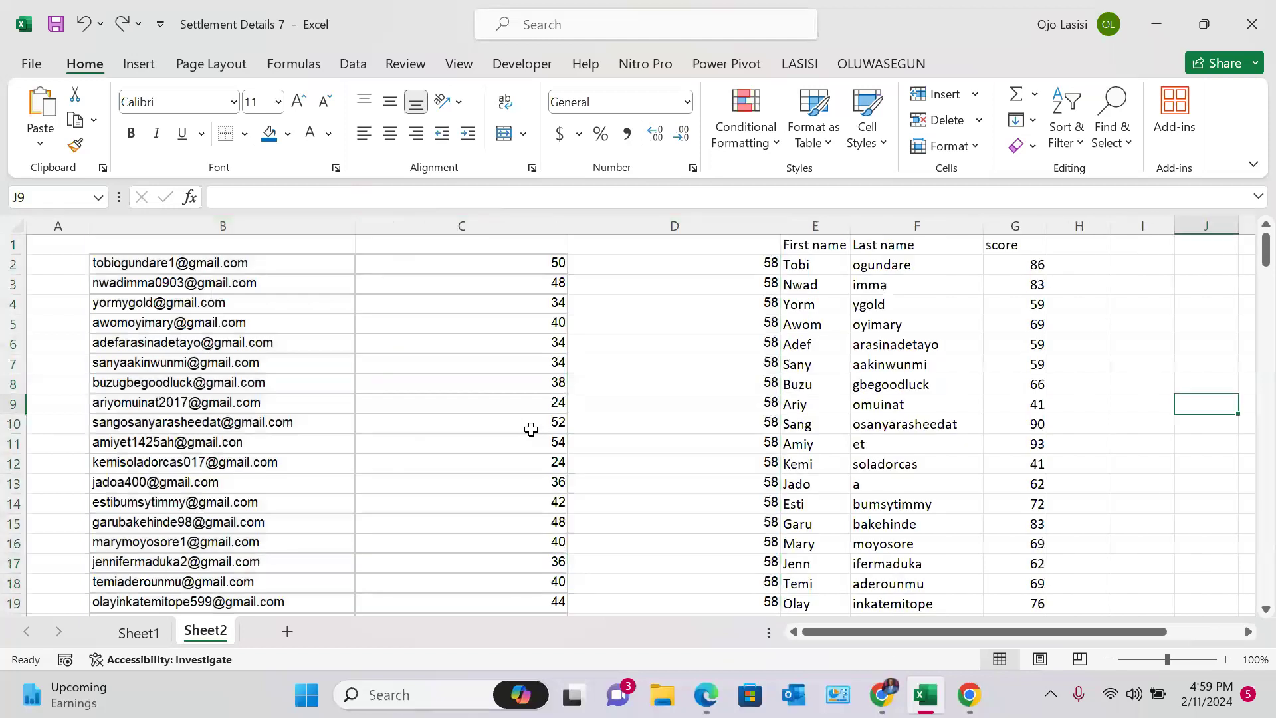
key("ctrl+z")
key("ctrl+z")
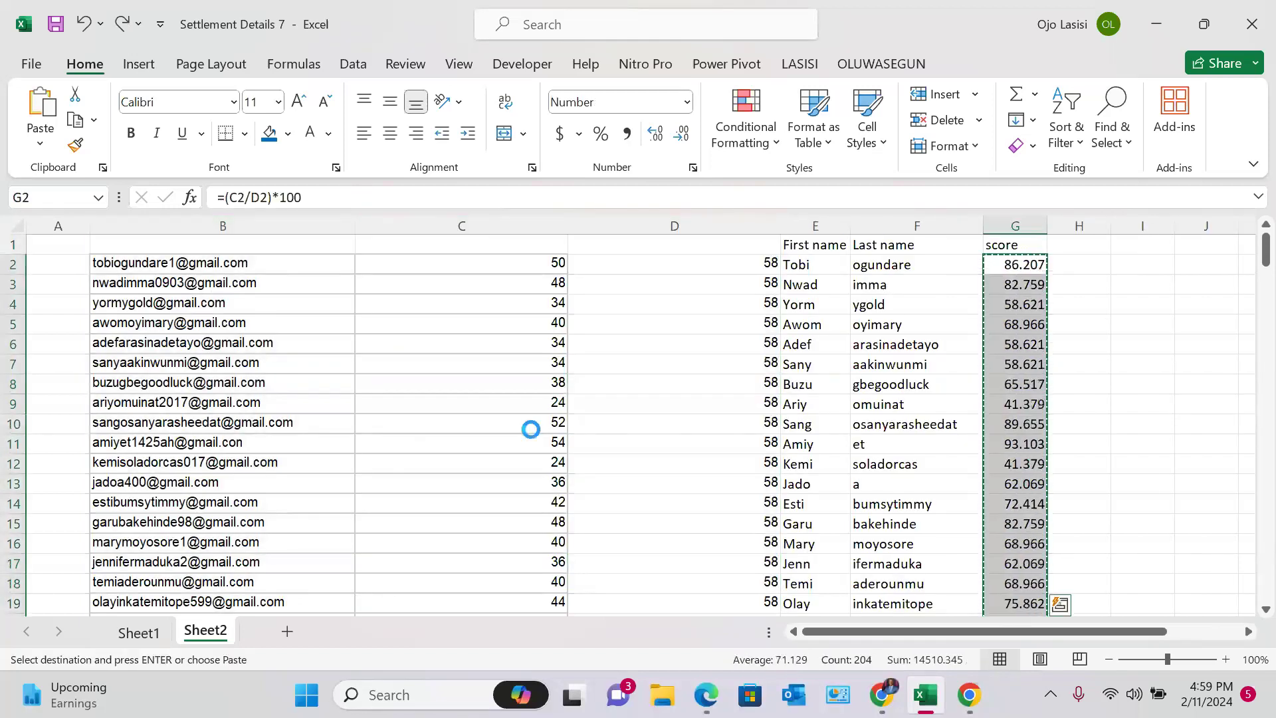
key("ctrl+z")
key("ctrl+z")
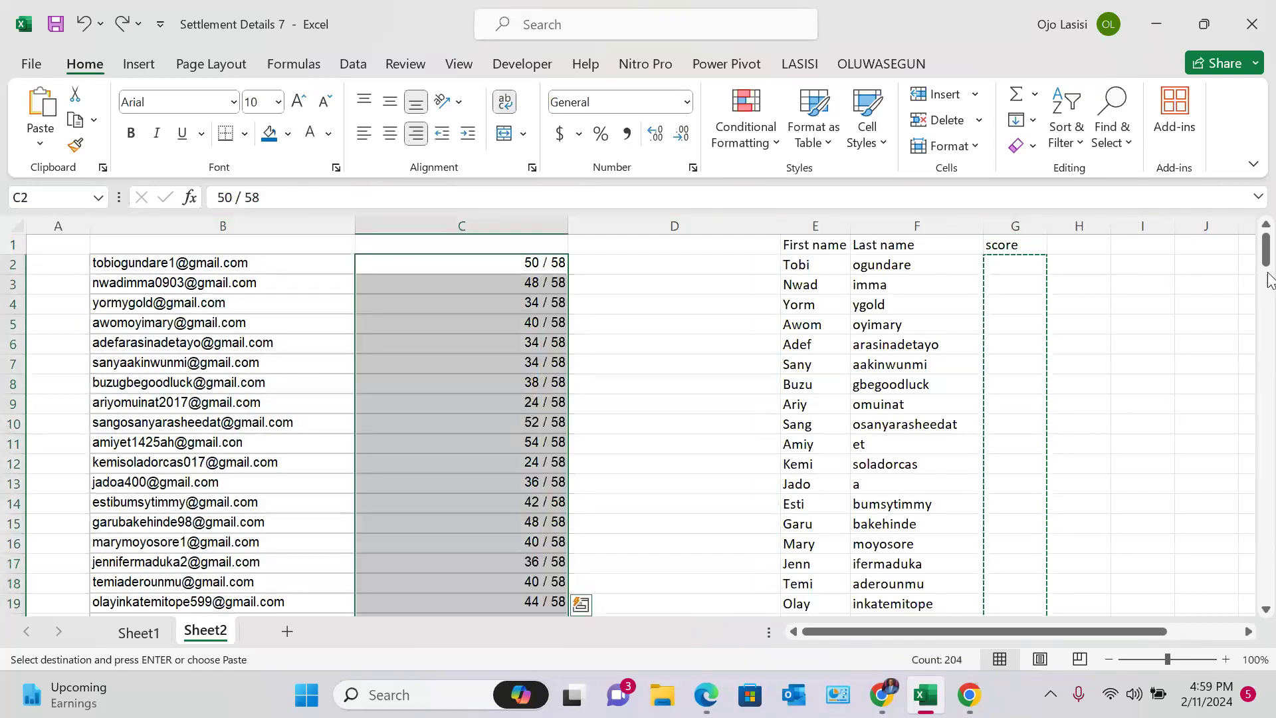
Step: Delete the empty column D beside the scores and insert a blank column before First name again
left_click(686, 406)
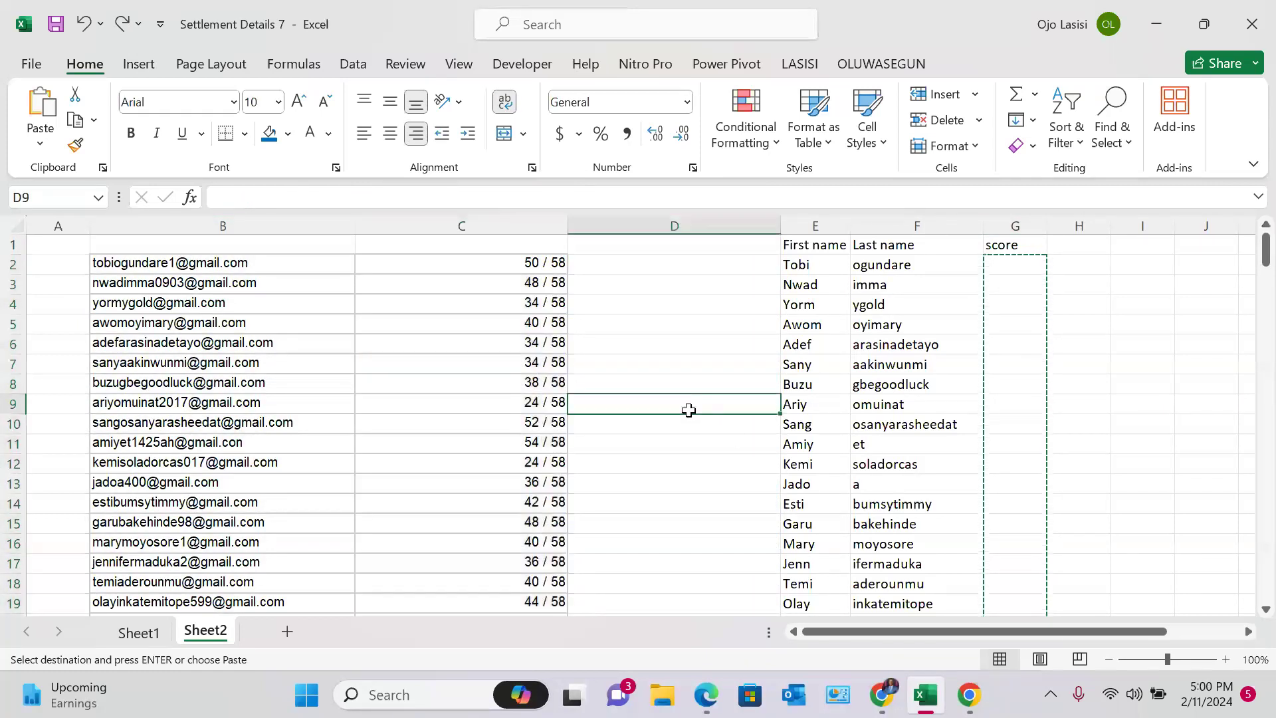
left_click_drag(505, 264, 515, 603)
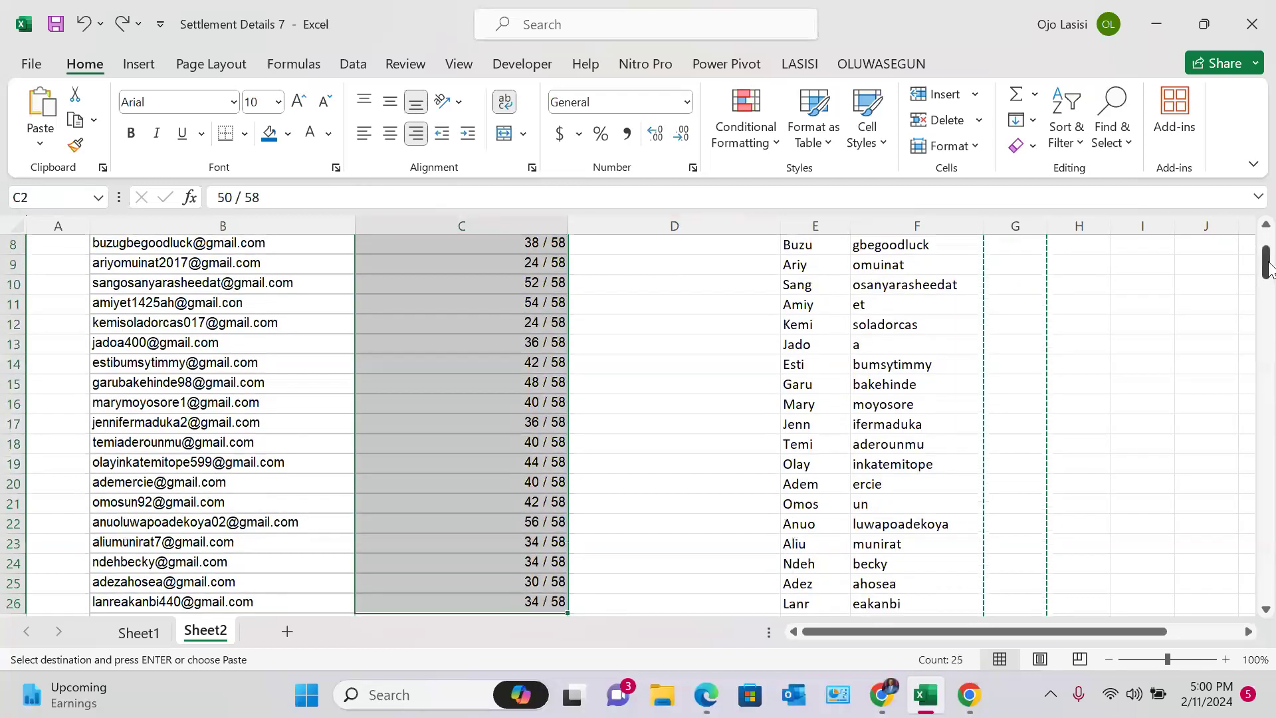
left_click_drag(1267, 265, 1269, 245)
left_click(677, 269)
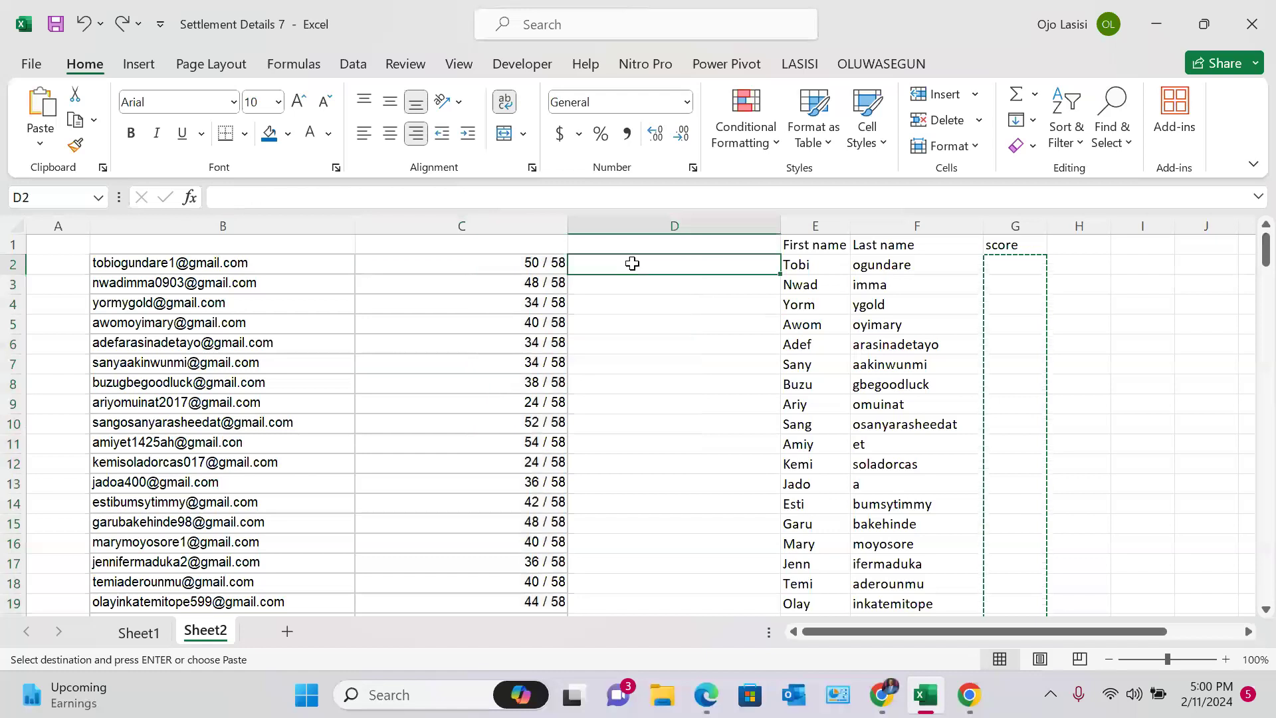
left_click(678, 226)
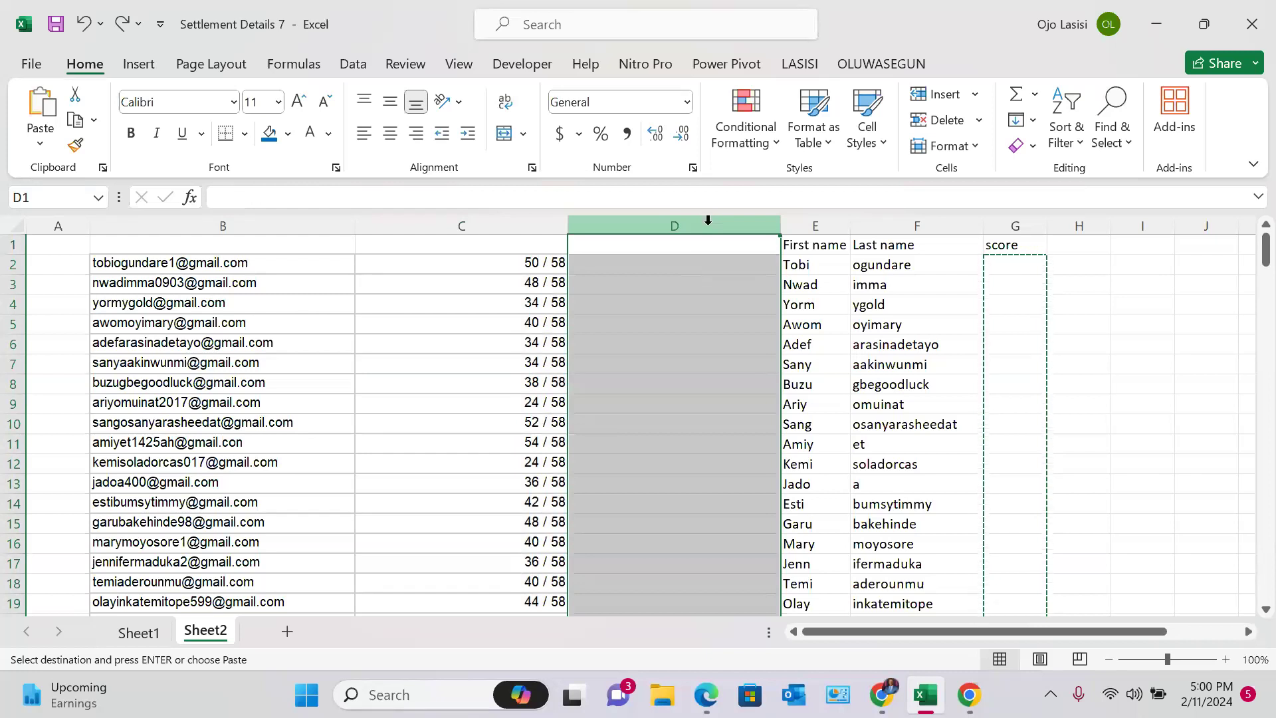
key("ctrl+minus")
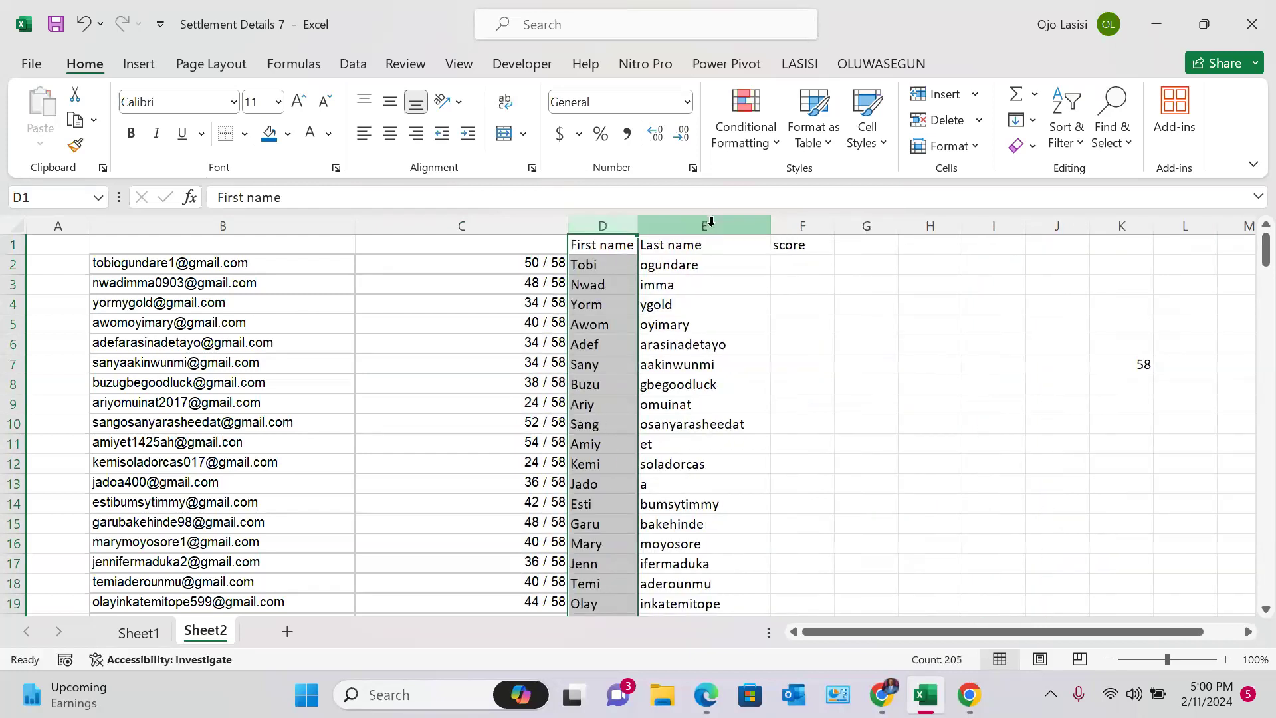
left_click(913, 380)
left_click(625, 226)
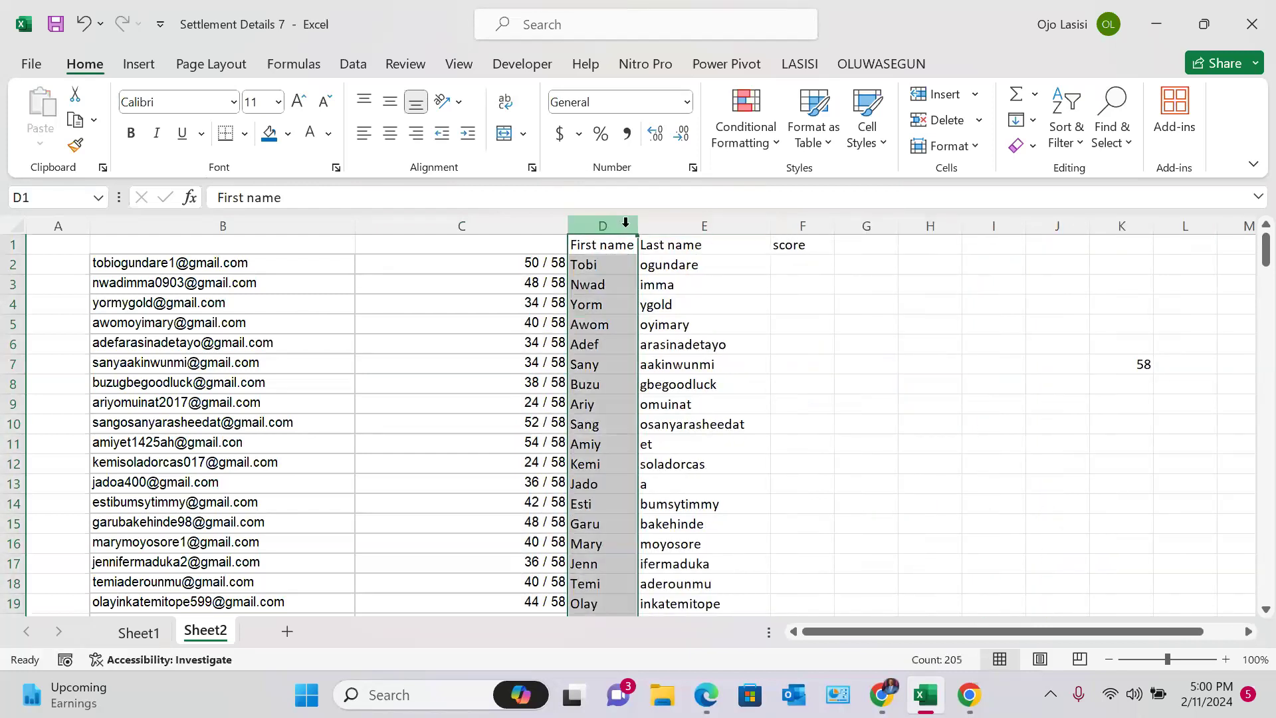
key("ctrl+plus")
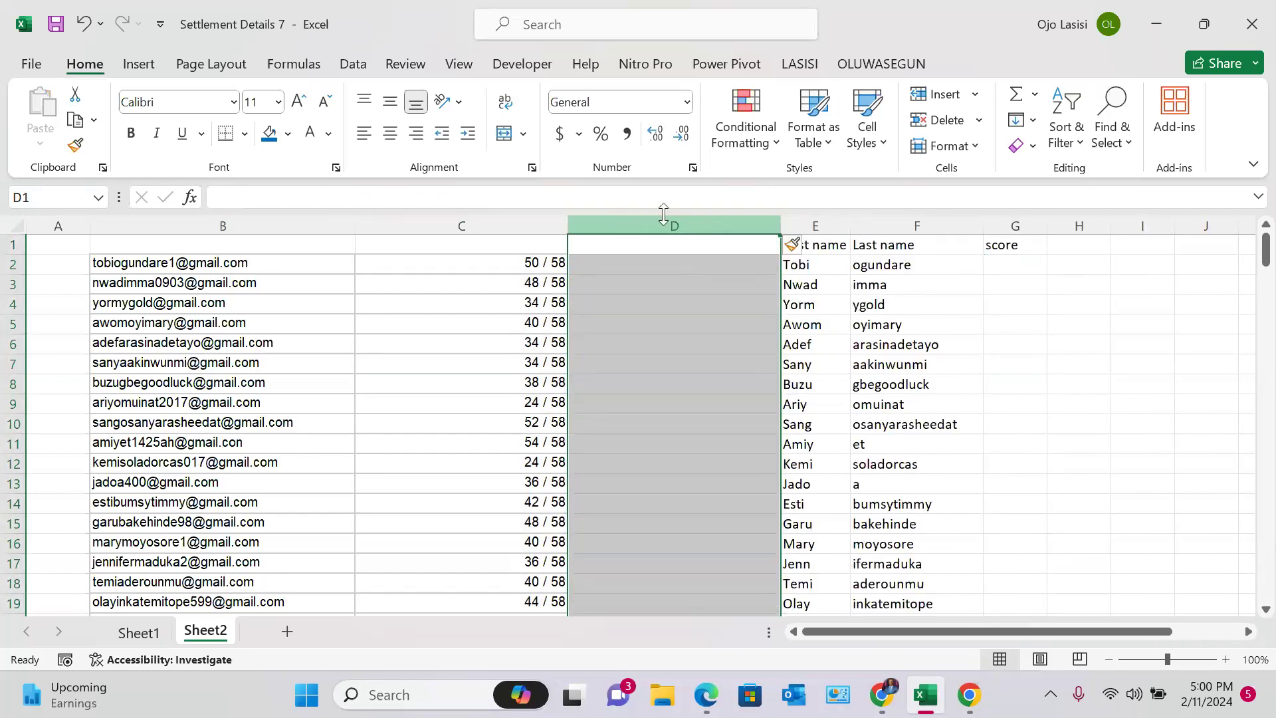
left_click(653, 281)
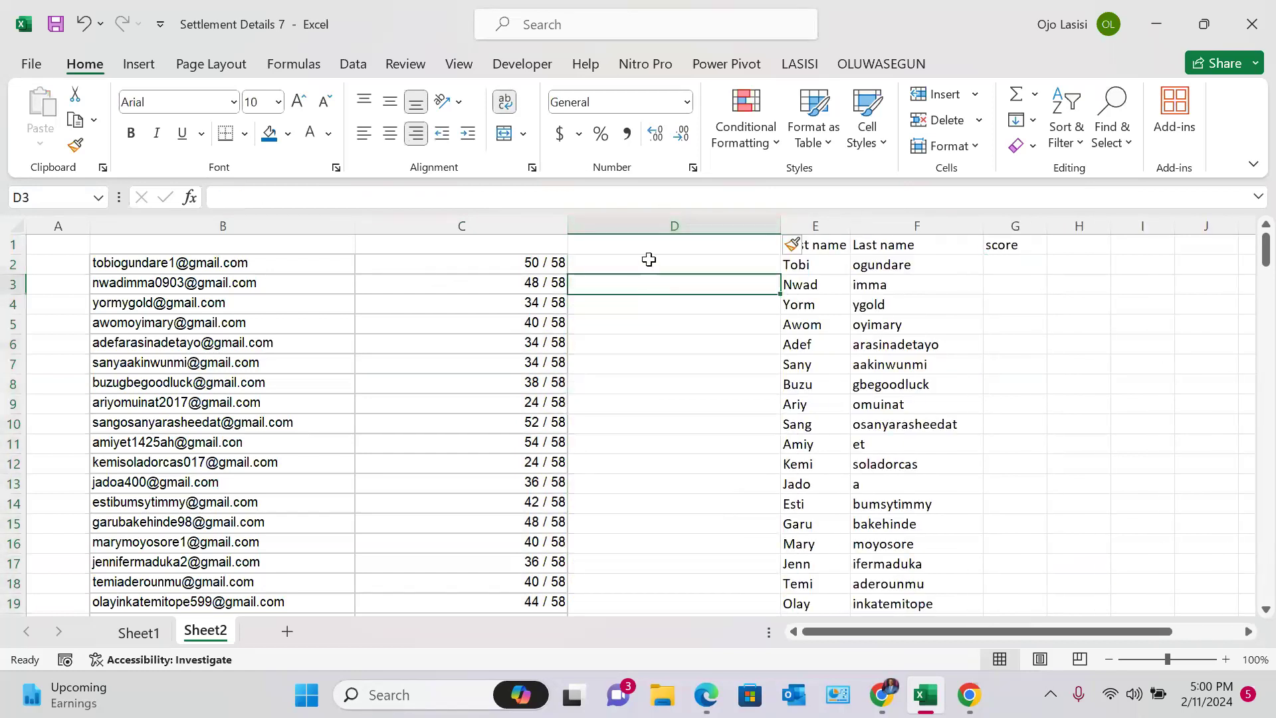
left_click(649, 259)
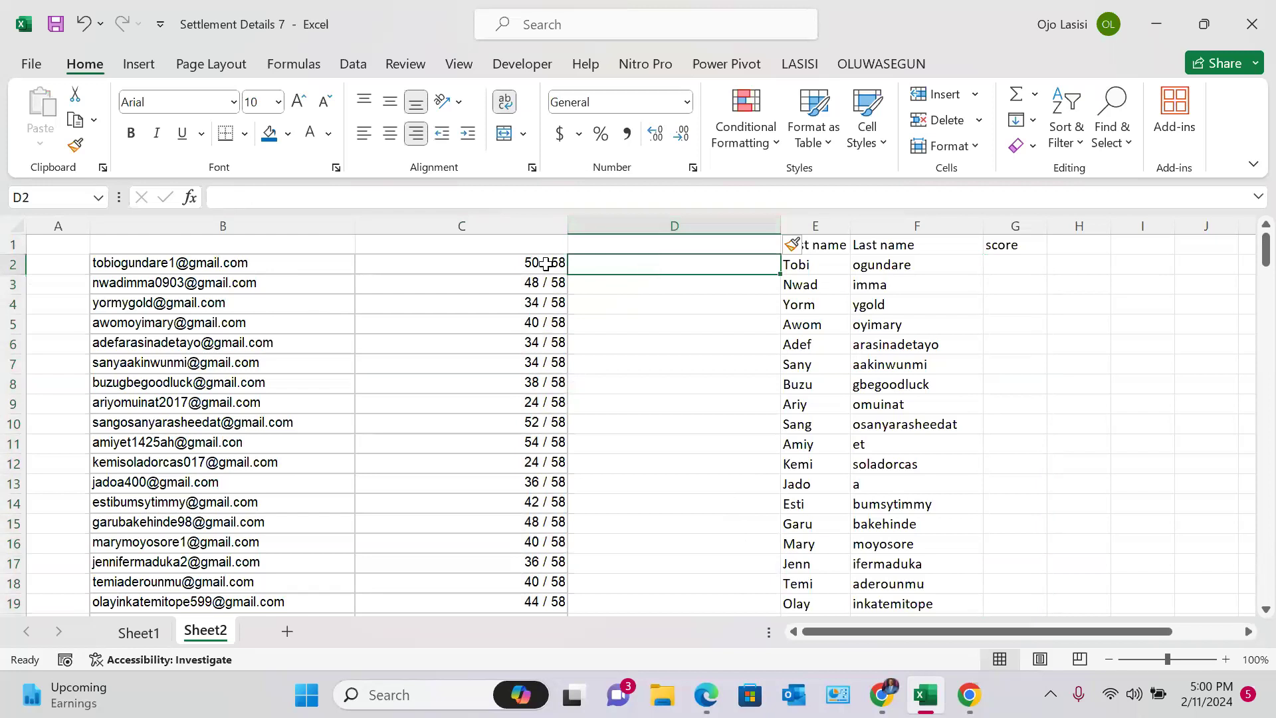
Step: Split the scores in C2:C205 with Text to Columns, using delimited data with "/" as the other delimiter and General format
left_click(470, 258)
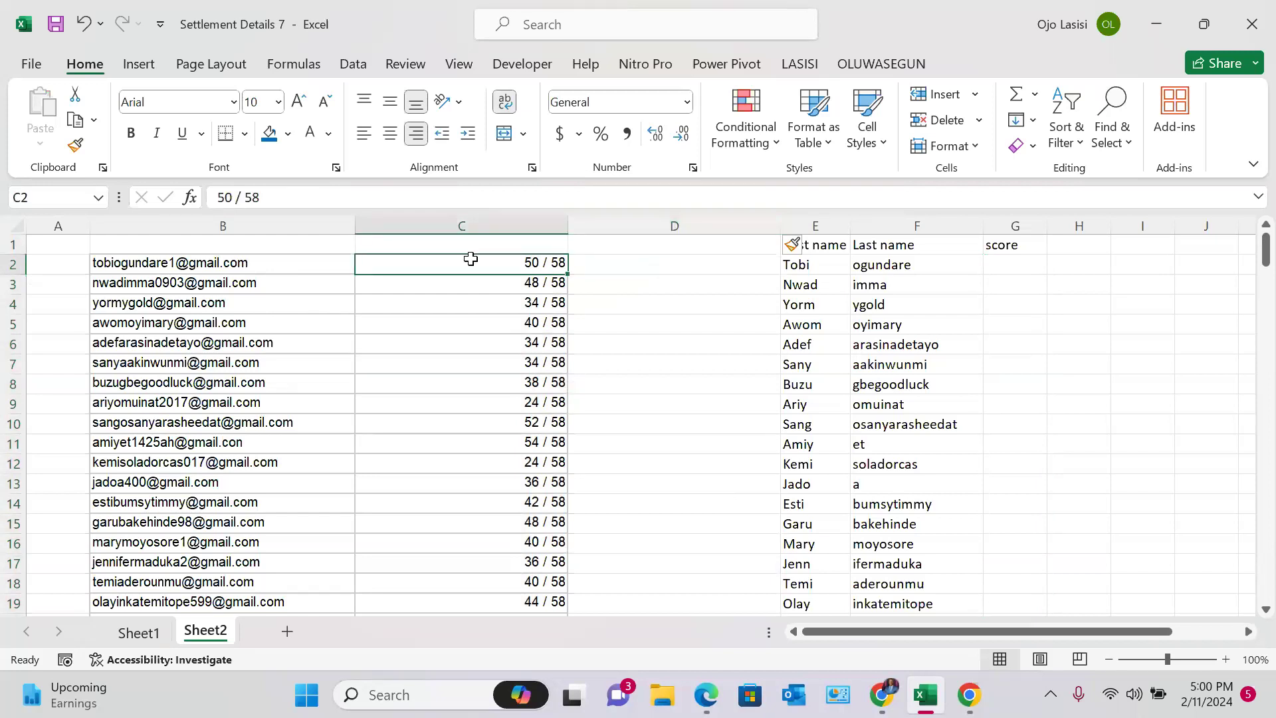
key("ctrl+shift+Down")
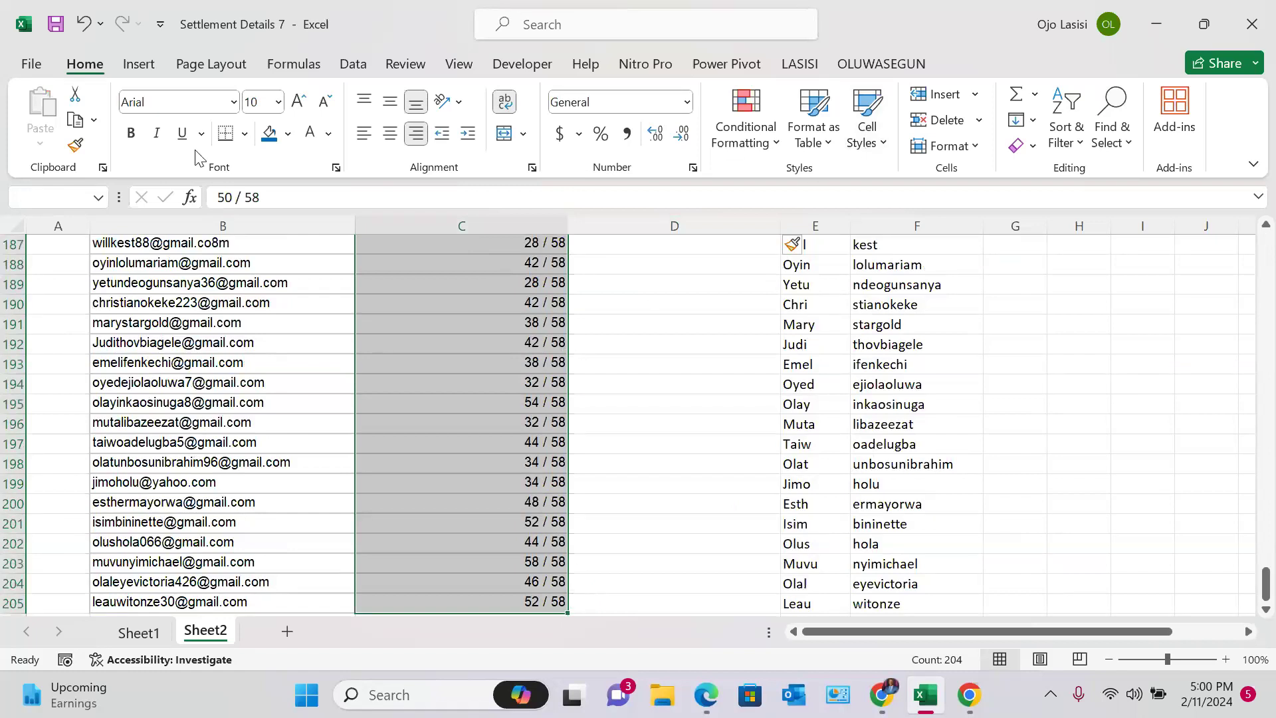
left_click(353, 64)
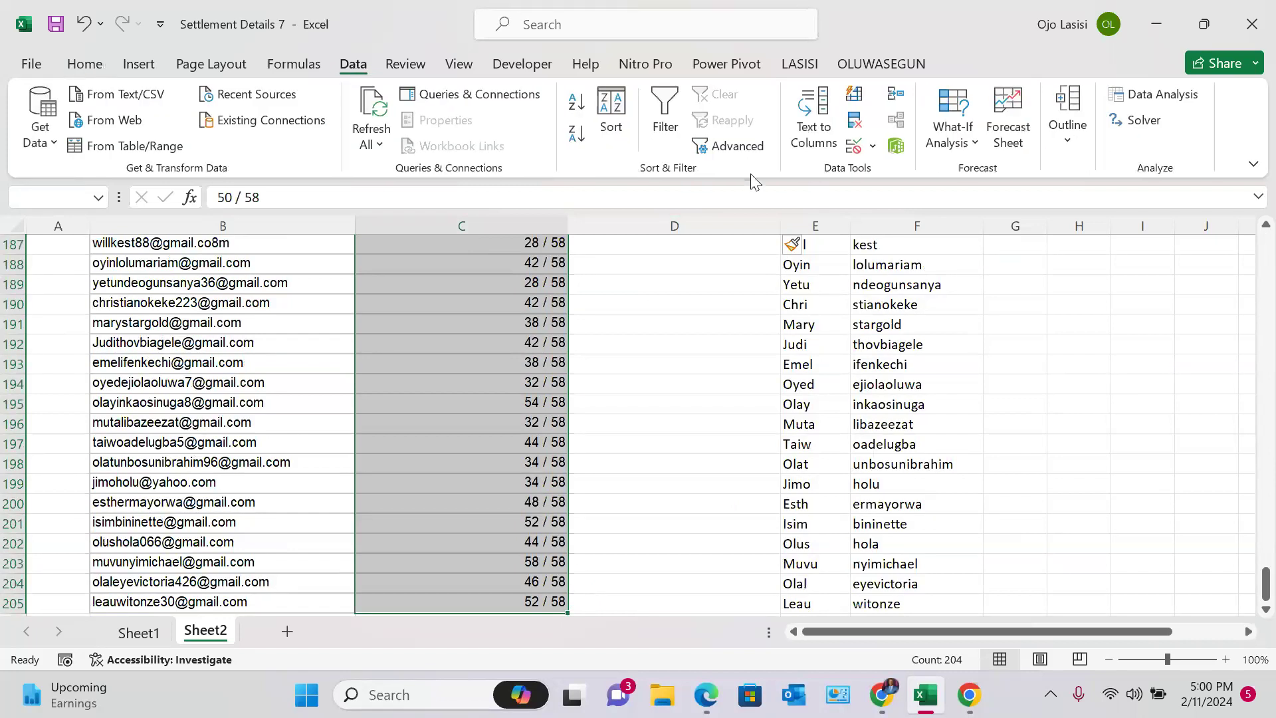
left_click(819, 128)
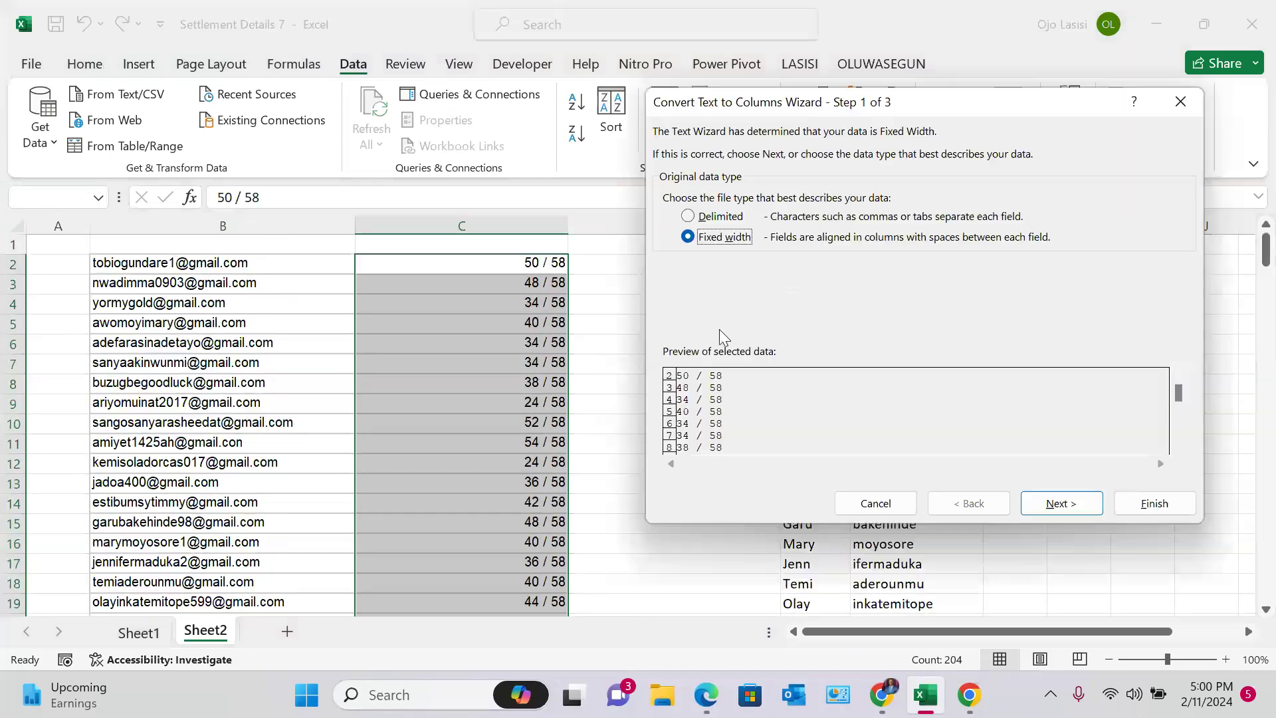
left_click(724, 218)
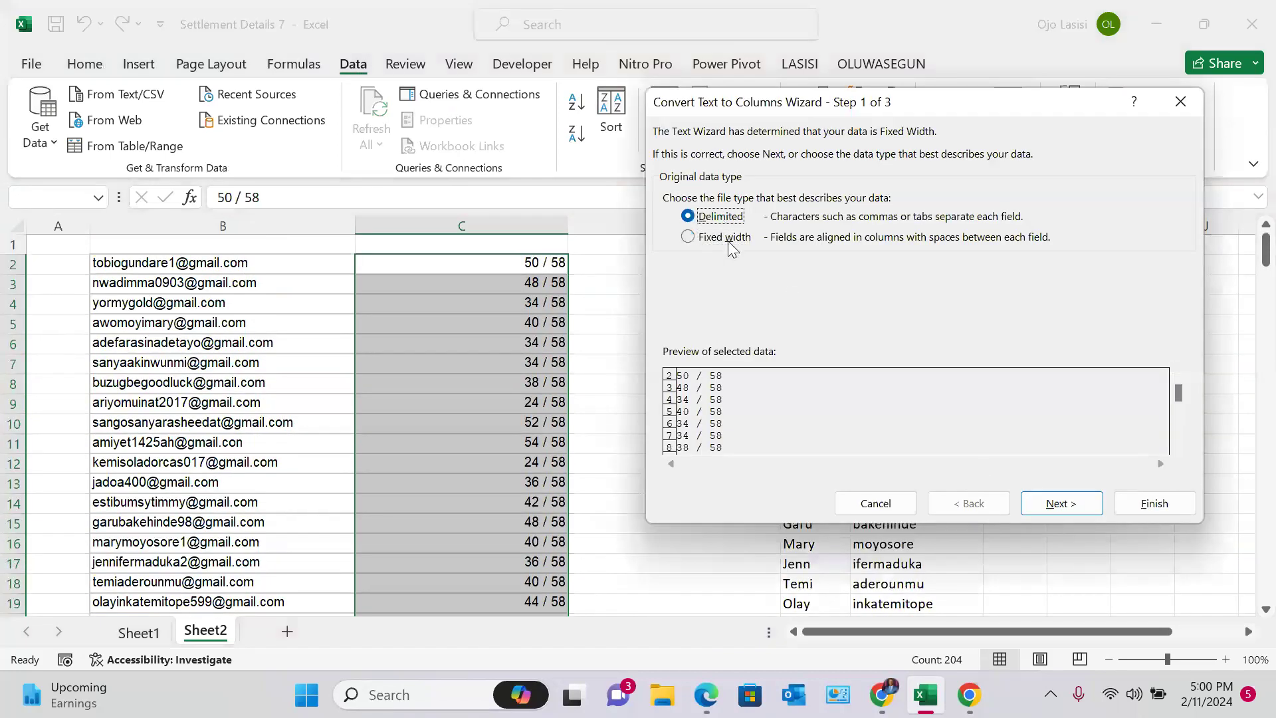
left_click(1023, 503)
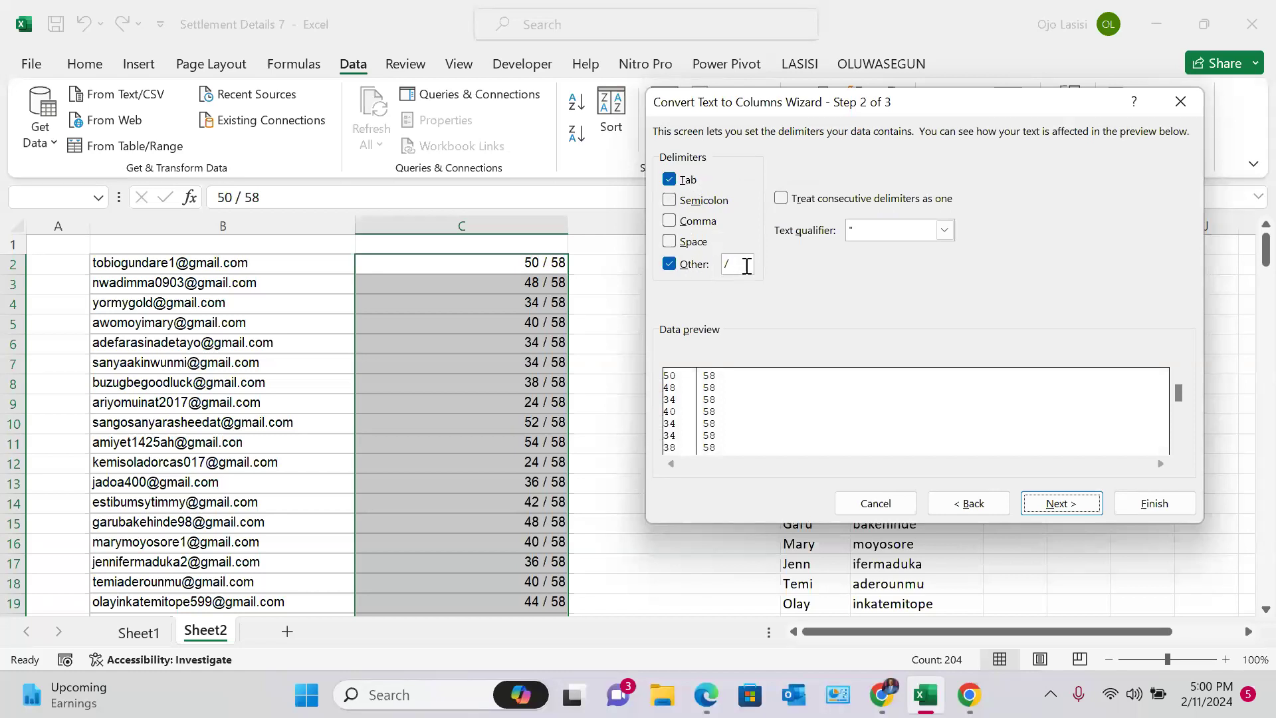
left_click(1055, 503)
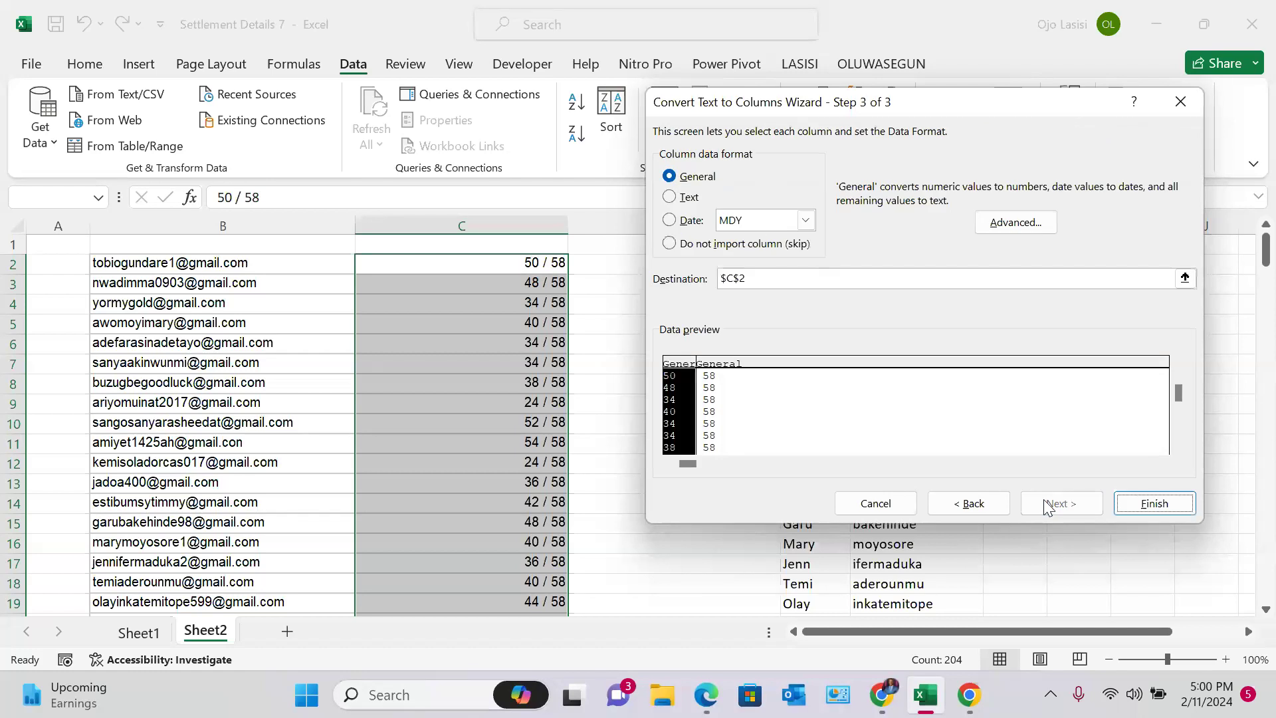
left_click(1171, 501)
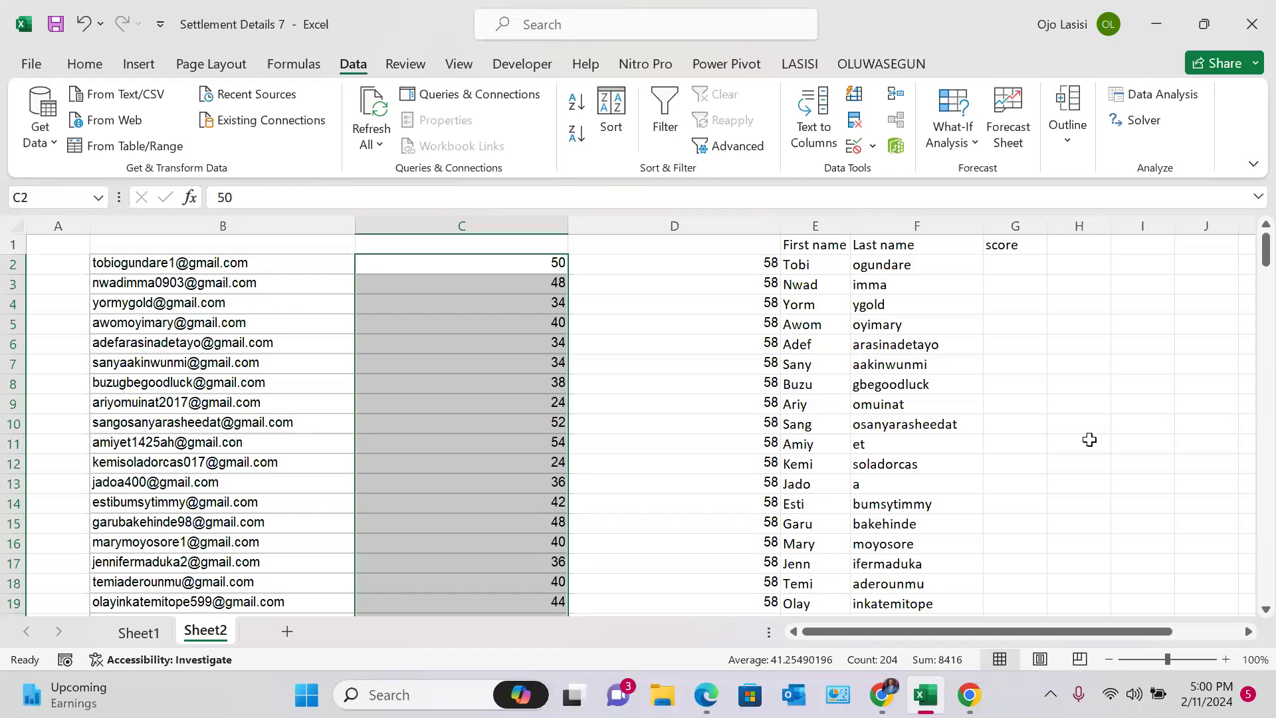
Step: Try inserting cells at the split scores in column C, and undo both the insertion and the Text to Columns split
key("ctrl+shift+=")
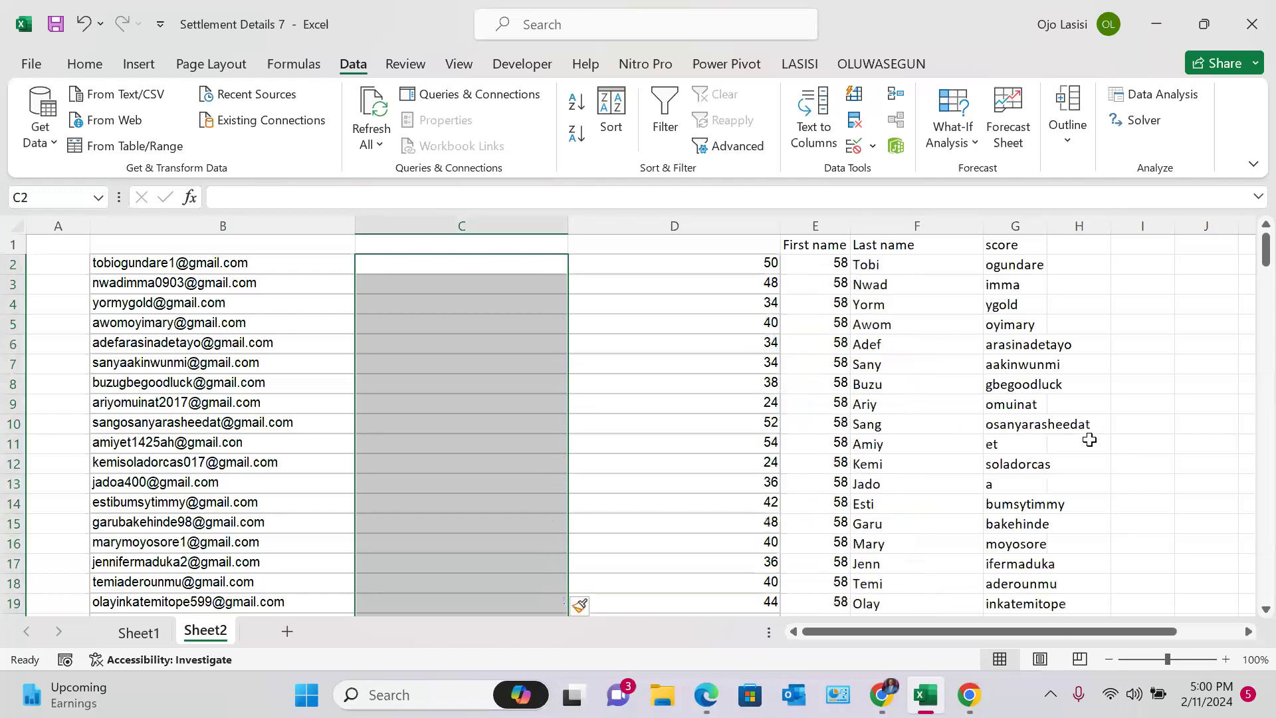
key("ctrl+z")
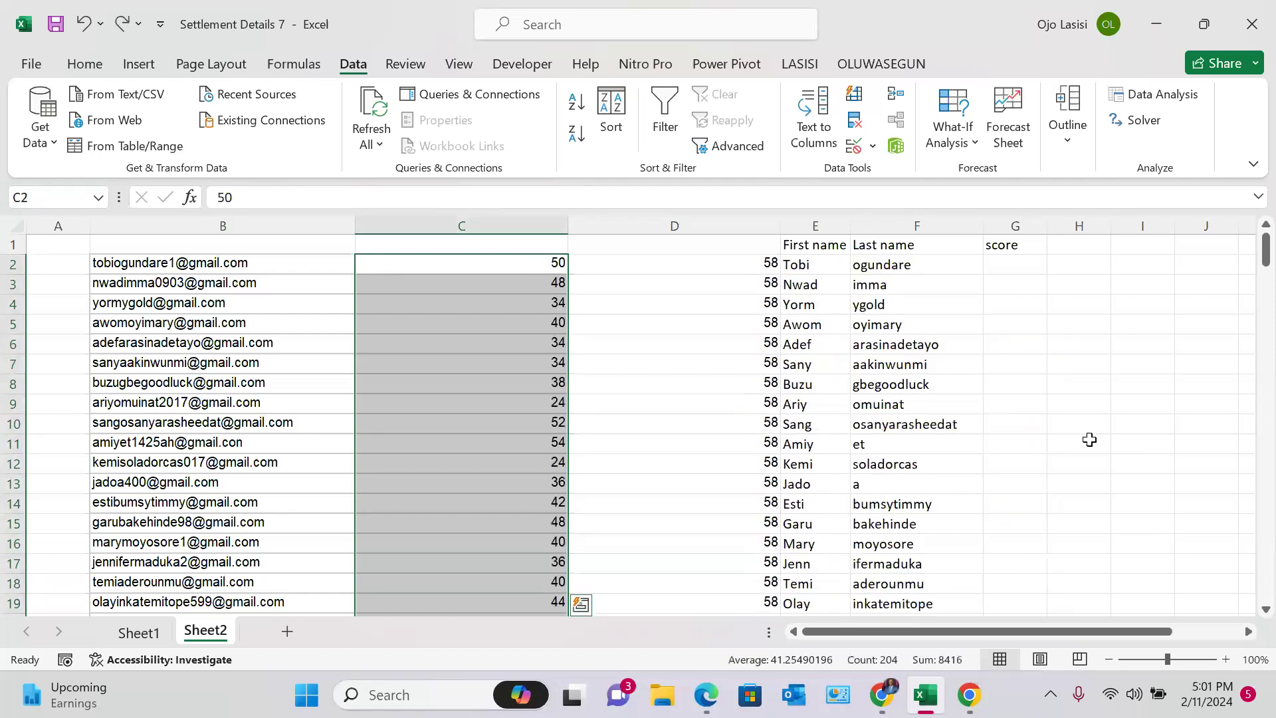
key("ctrl+z")
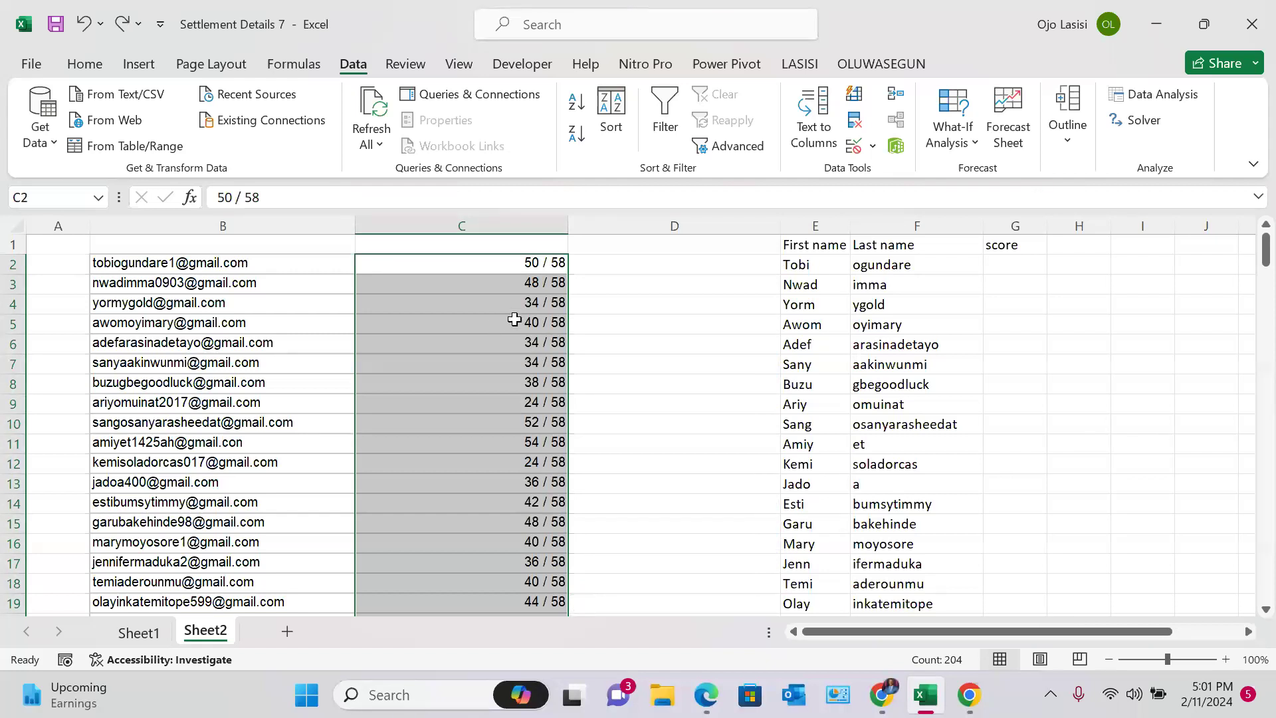
Step: Split the scores in C2:C205 with Text to Columns, delimited by Tab and "/", in General format with destination $C$2
left_click(486, 263)
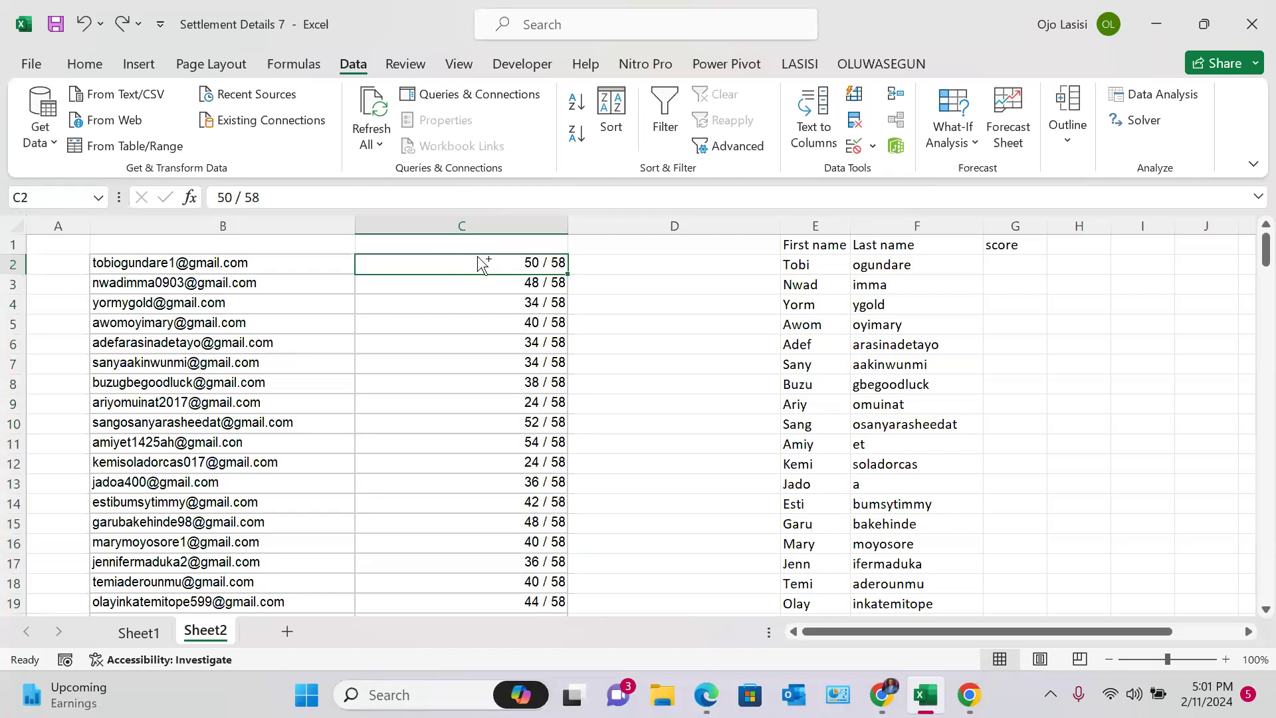
key("ctrl+shift+Down")
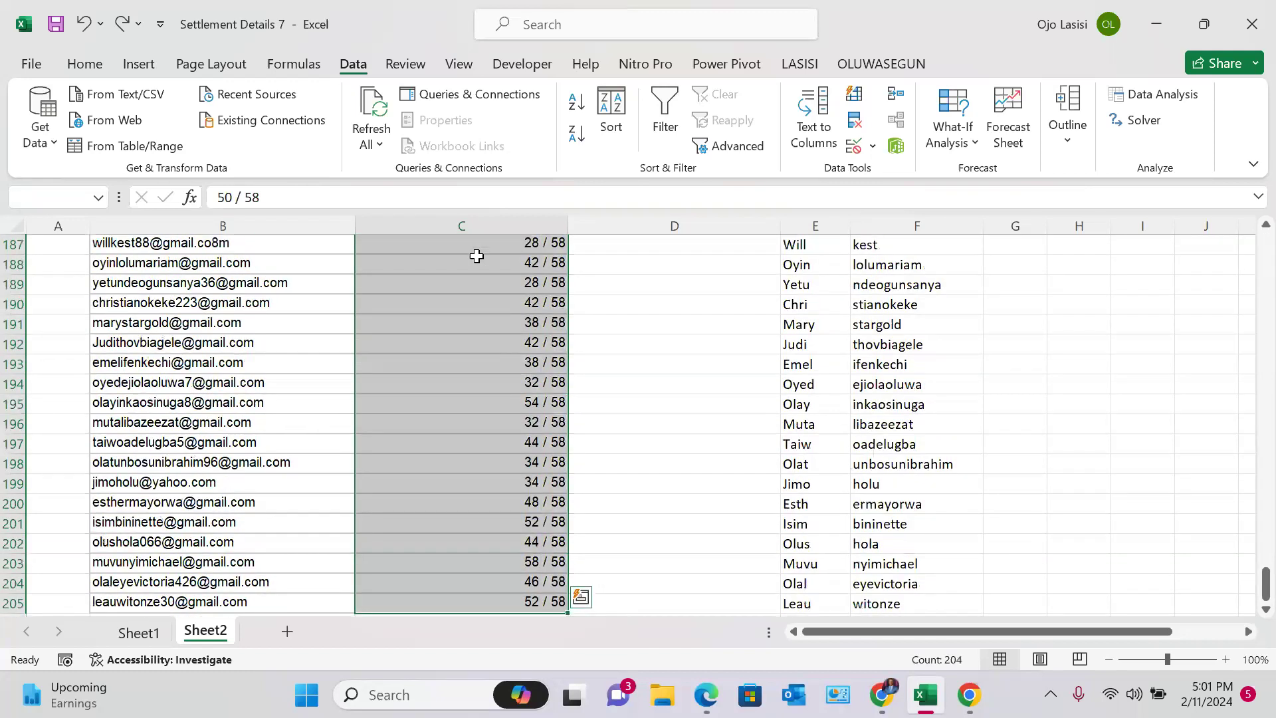
left_click_drag(1266, 584, 1268, 249)
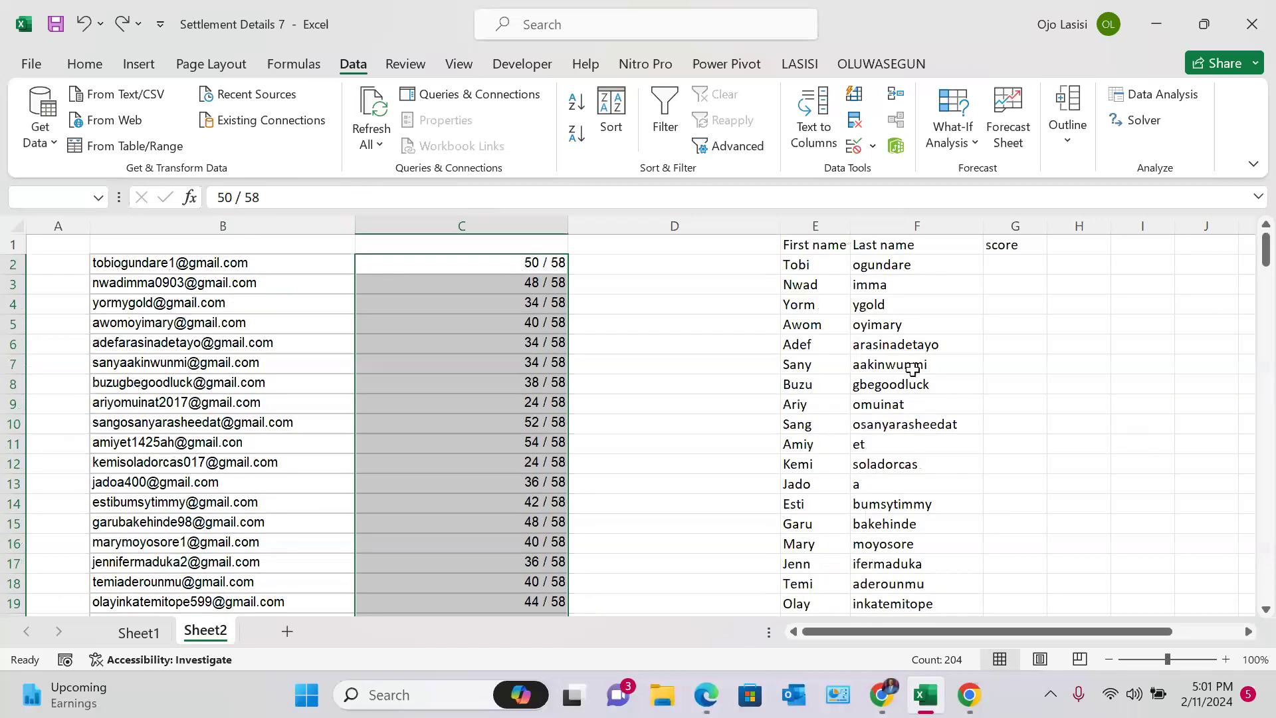
left_click(658, 348)
left_click_drag(515, 268, 525, 582)
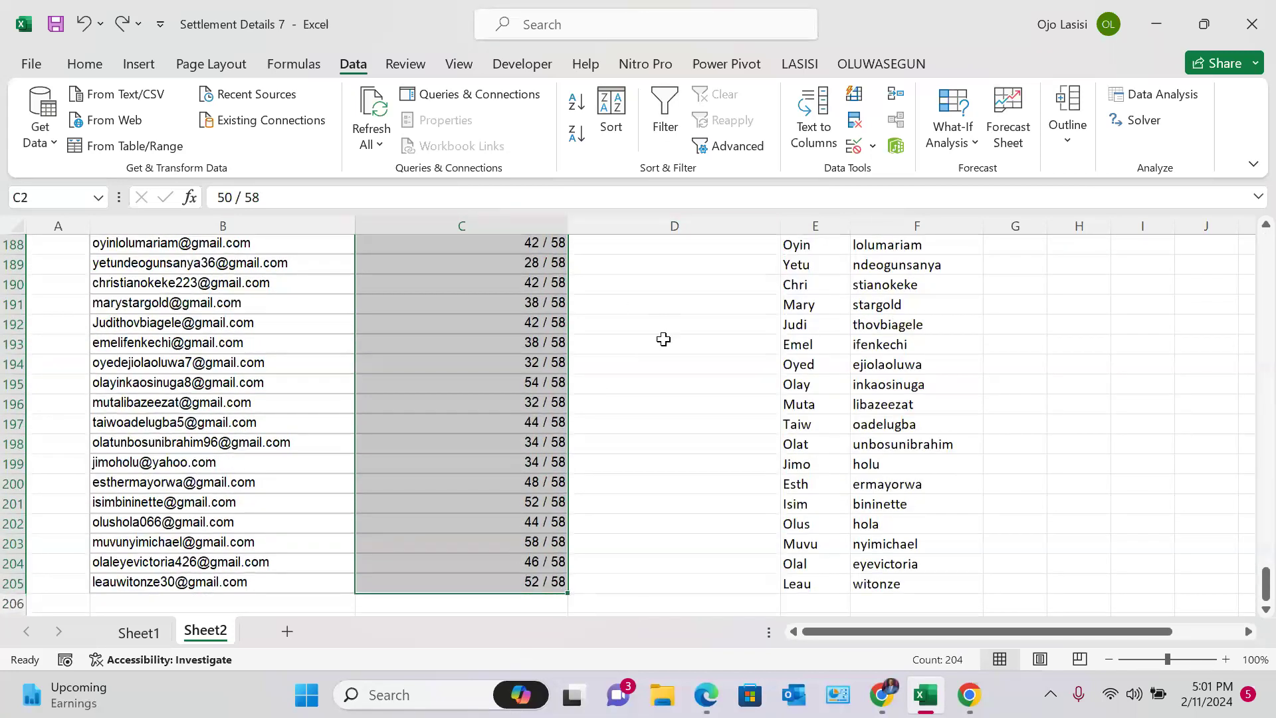
left_click_drag(1266, 584, 1267, 249)
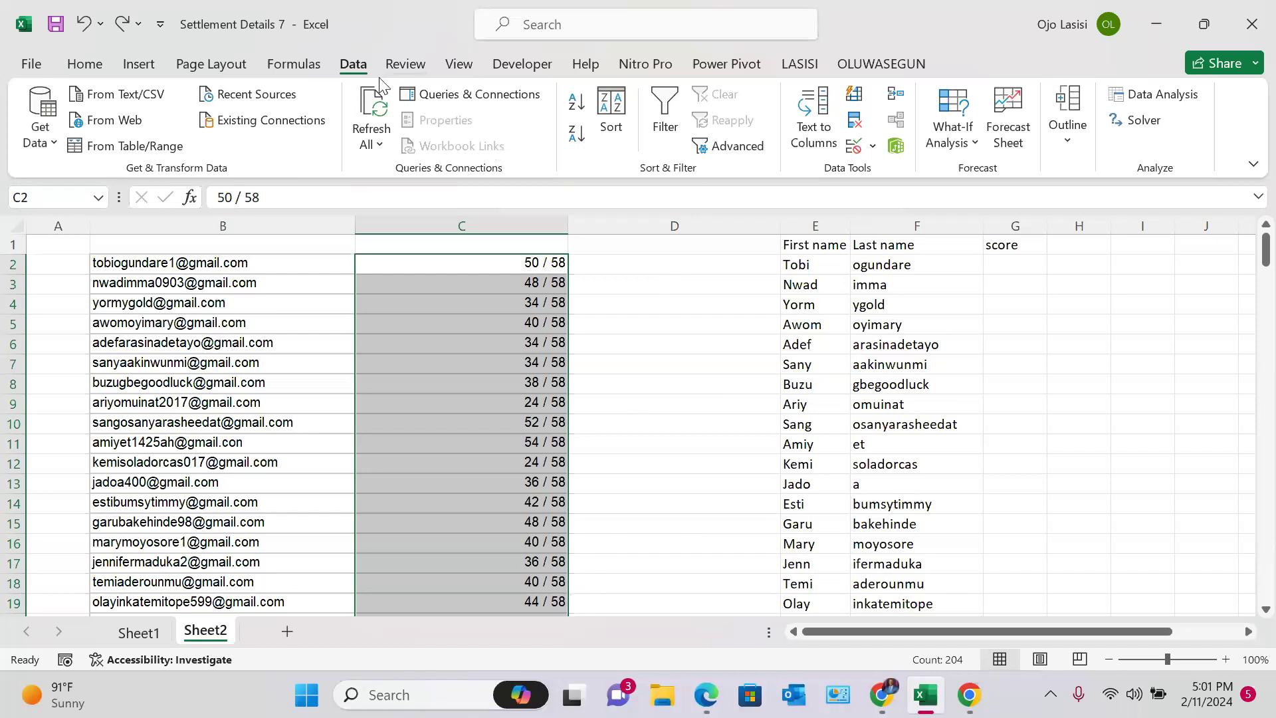
left_click(819, 126)
left_click(721, 218)
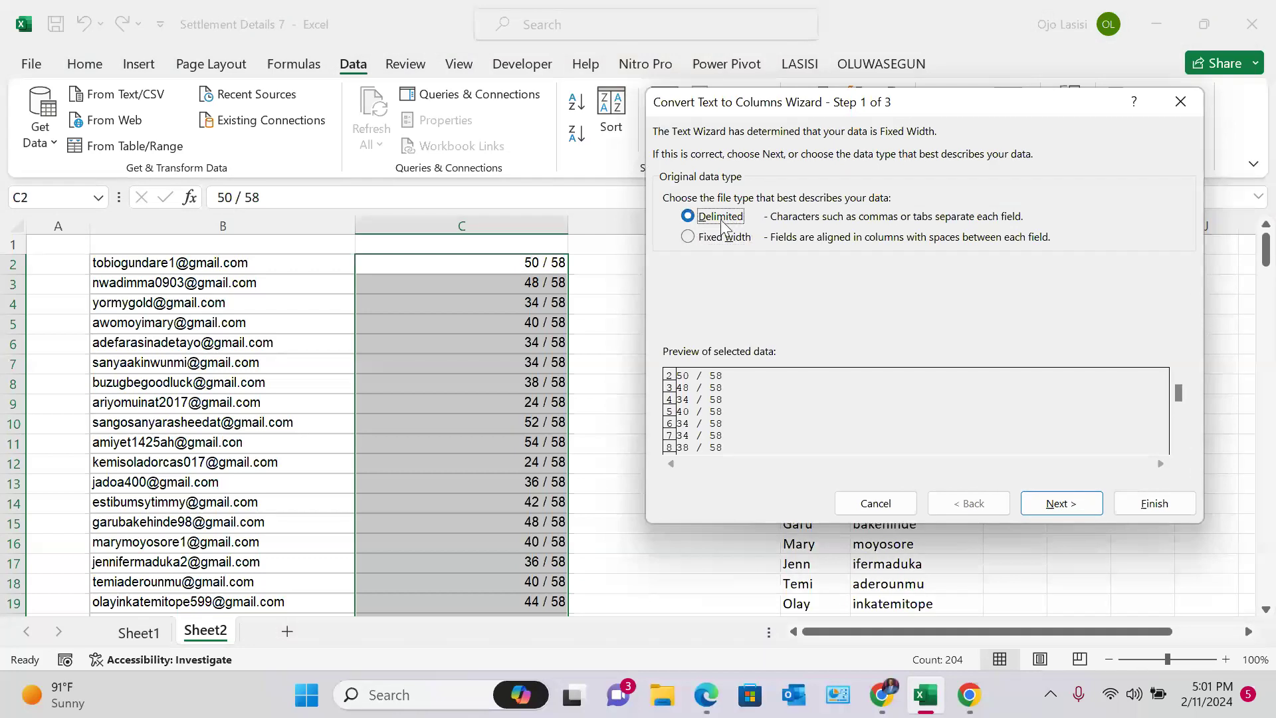
left_click(1076, 503)
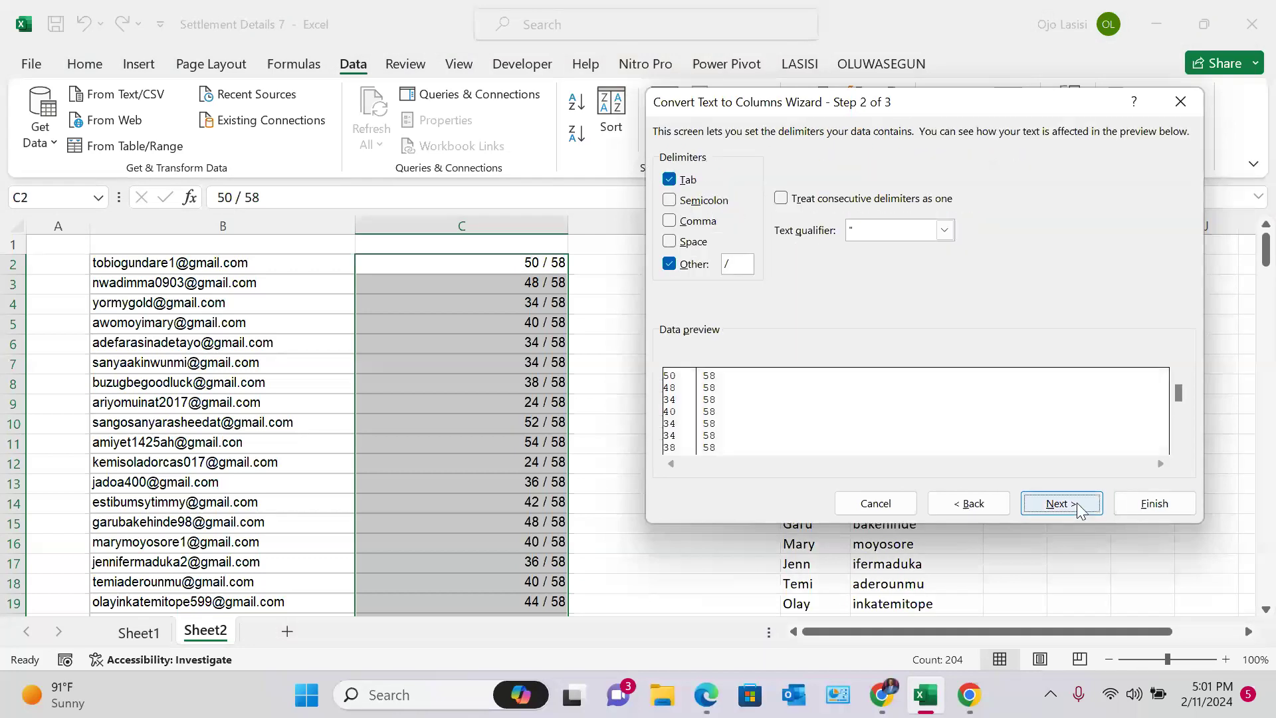
left_click(733, 259)
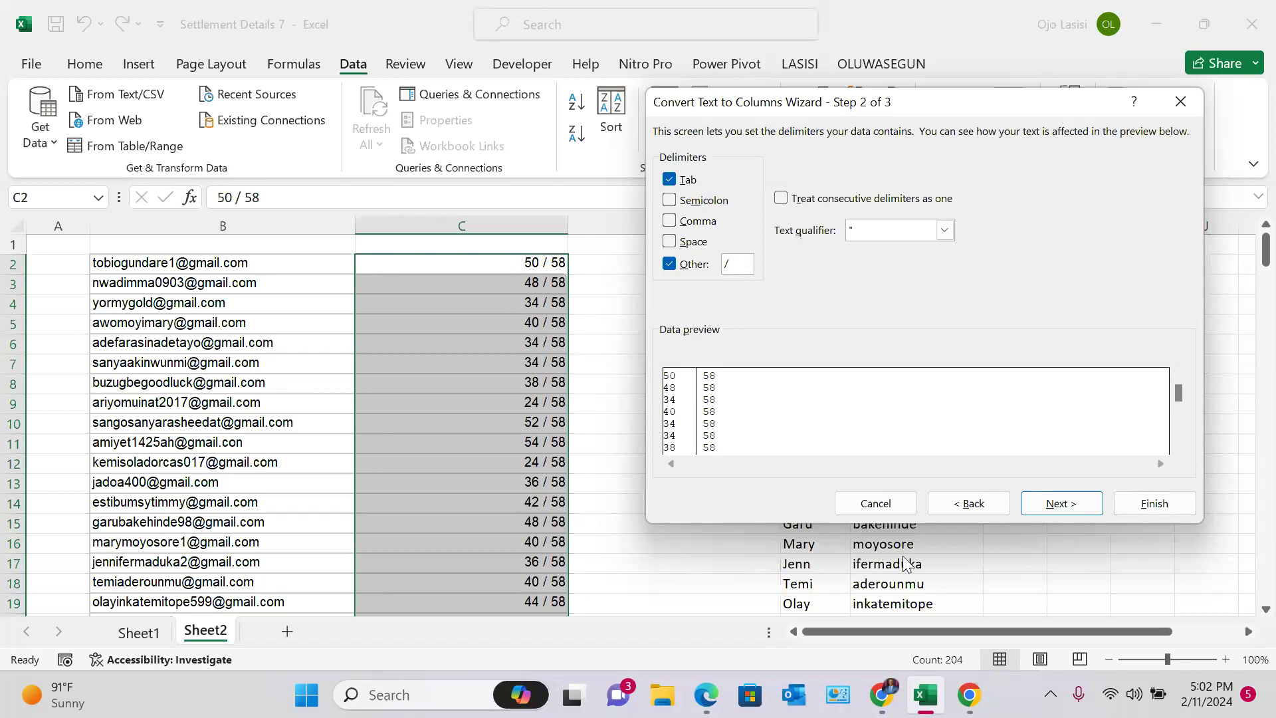
left_click(1050, 501)
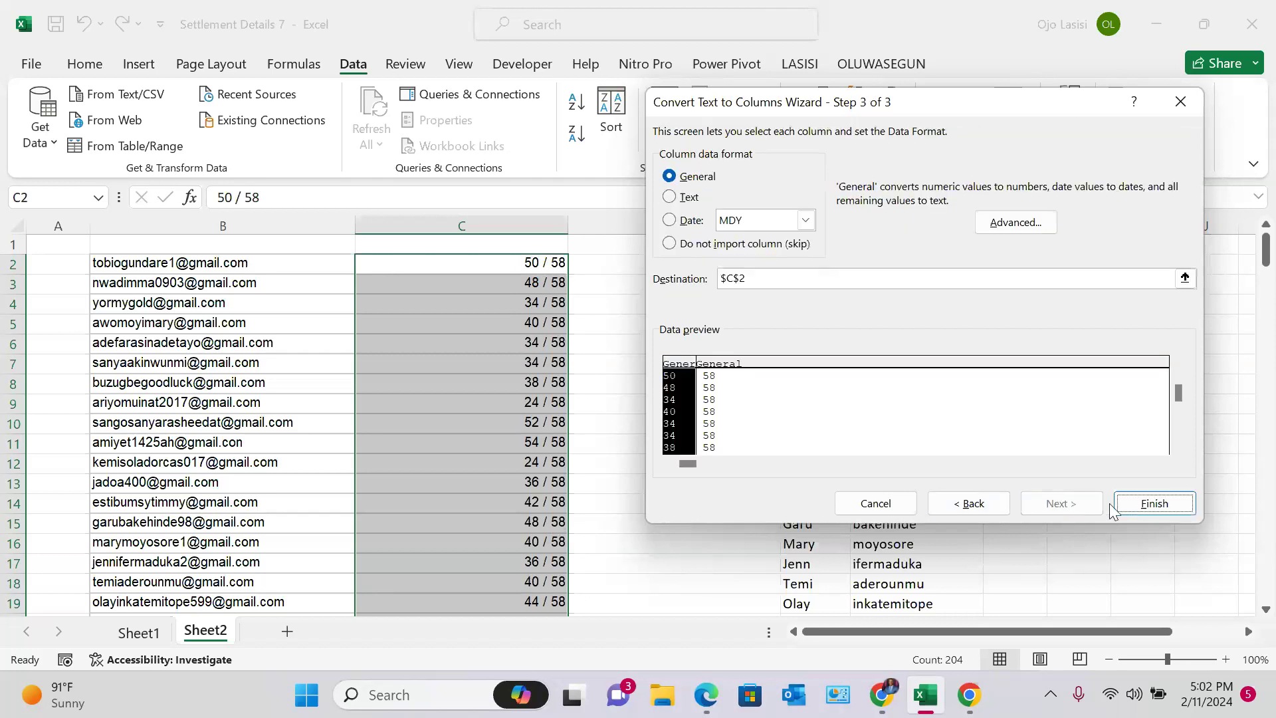
left_click(1162, 505)
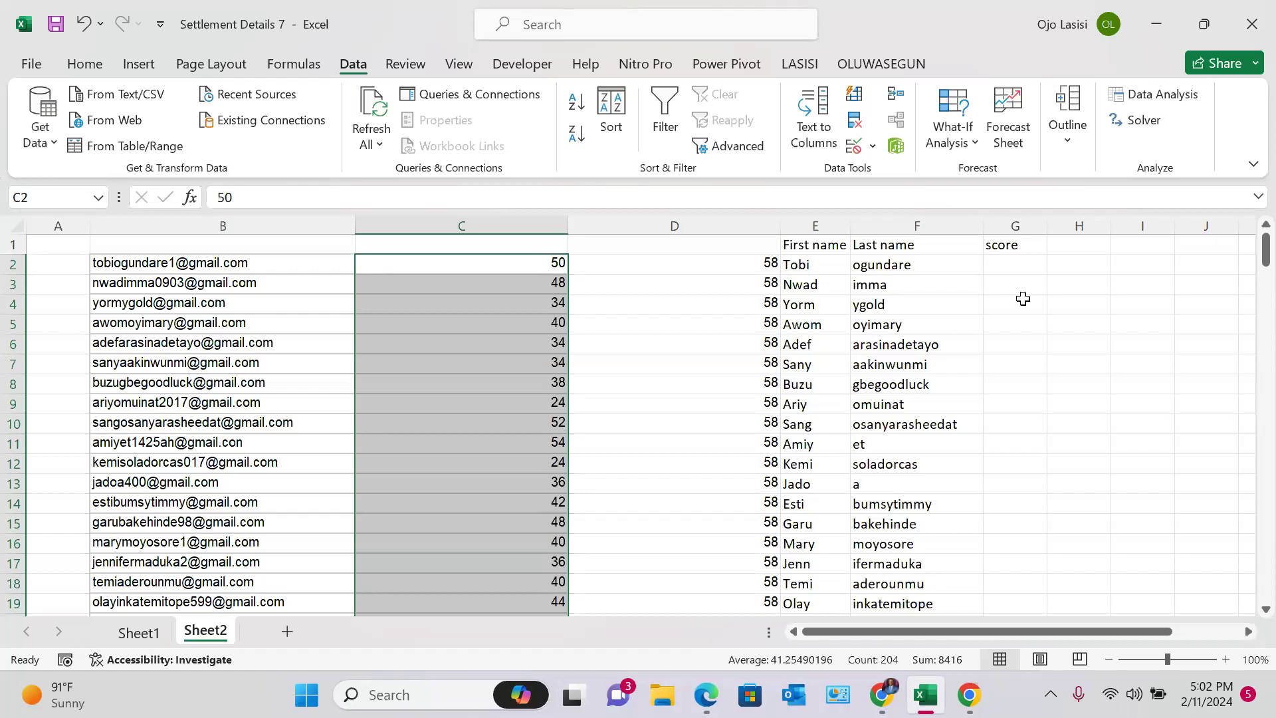
Step: Insert blank cells at C2:C205 repeatedly to shift the split scores and names right, and undo the last insertion
key("ctrl+shift+plus")
key("ctrl+shift+plus")
key("ctrl+shift+plus")
key("ctrl+shift+plus")
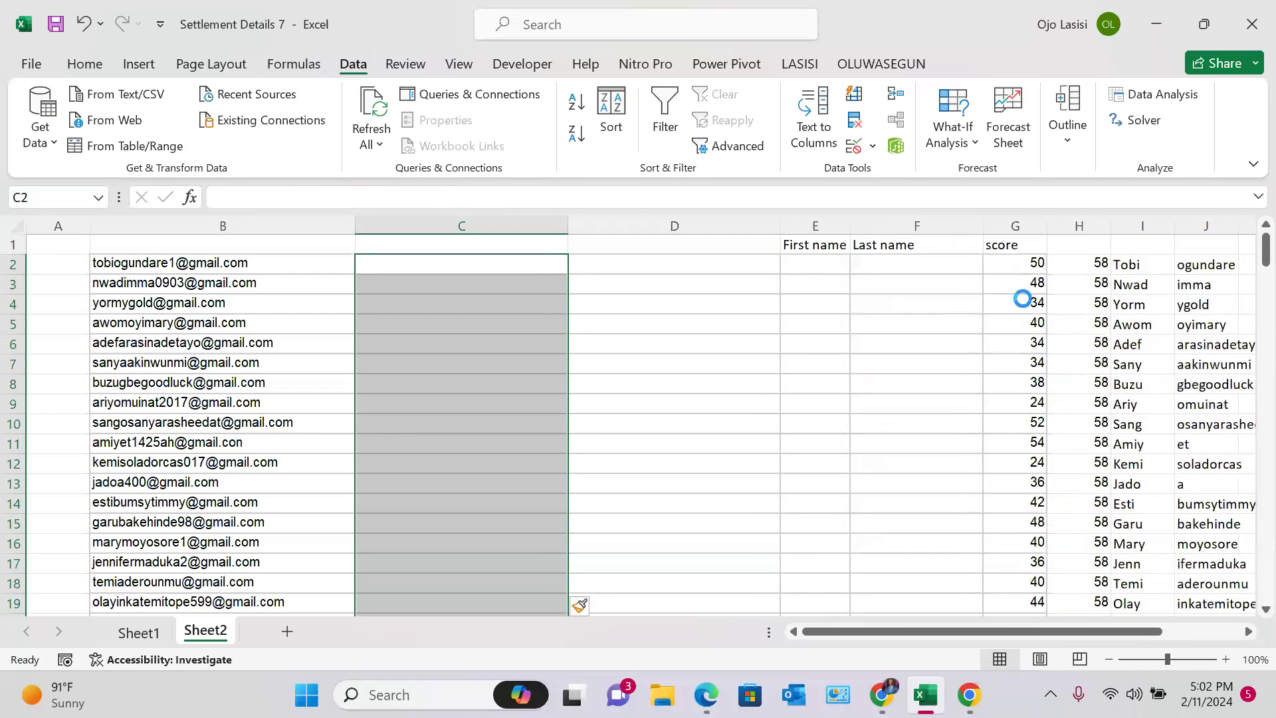
key("ctrl+shift+plus")
key("ctrl+shift+plus")
key("ctrl+shift+plus")
key("ctrl+shift+plus")
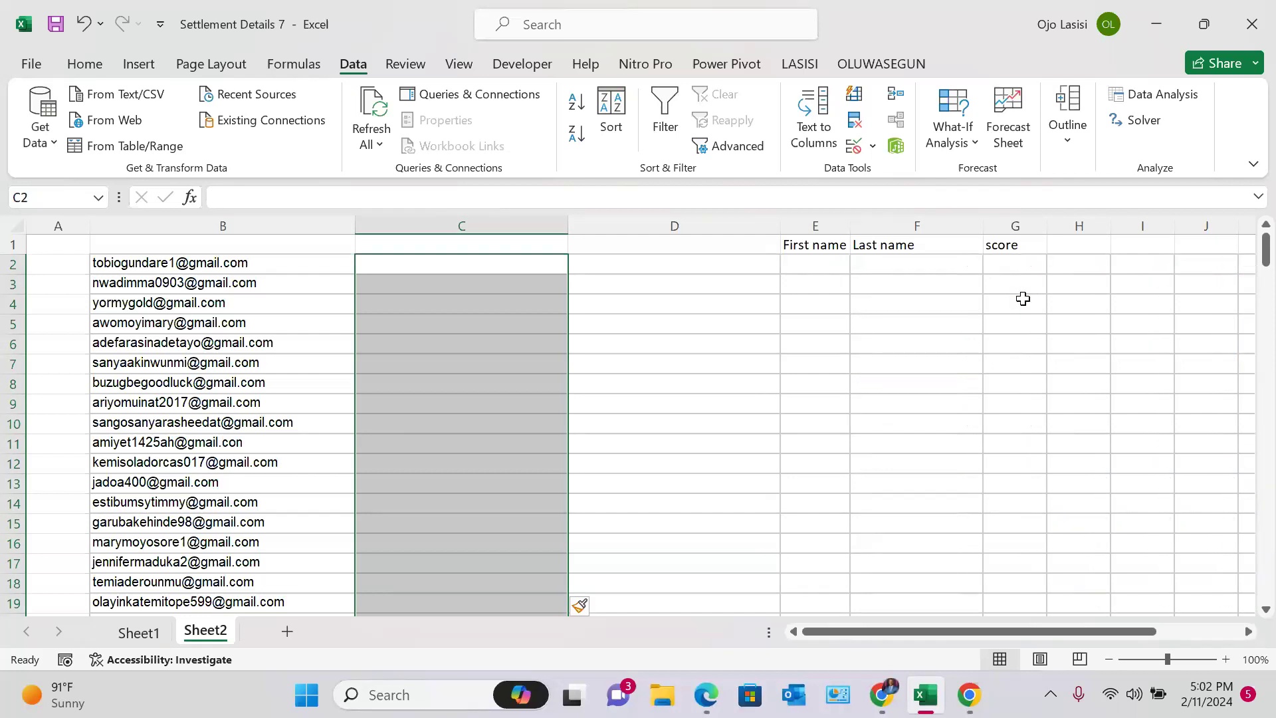
key("ctrl+shift+plus")
key("ctrl+shift+plus")
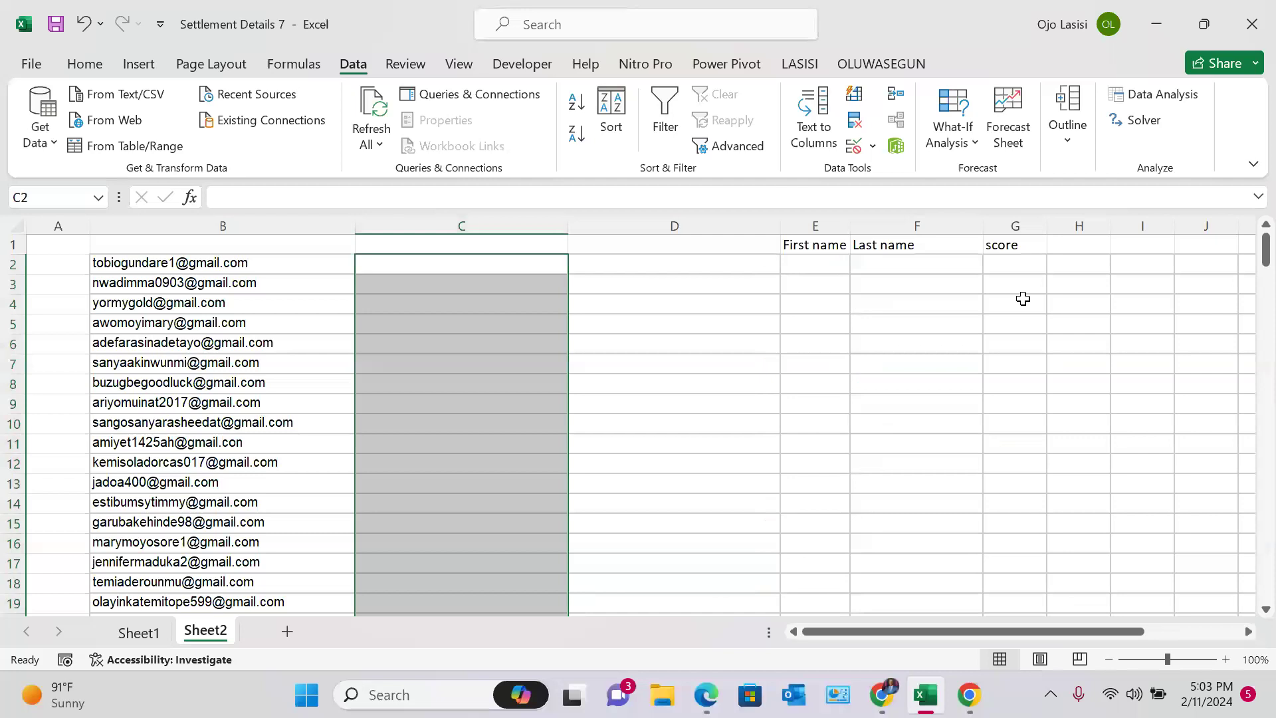
key("ctrl+shift+plus")
key("ctrl+shift+plus")
key("ctrl+shift+plus")
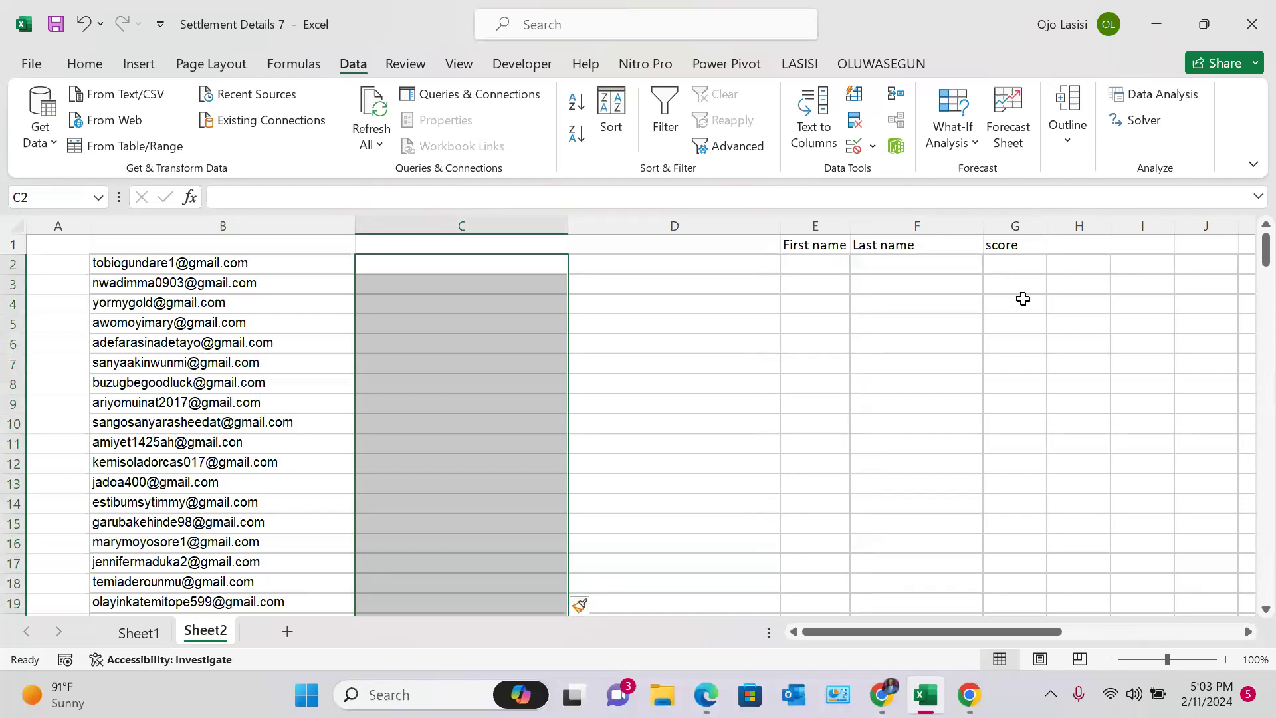
key("ctrl+shift+plus")
key("ctrl+shift+plus")
key("ctrl+shift+plus")
key("ctrl+shift+plus")
key("ctrl+shift+plus")
key("ctrl+shift+plus")
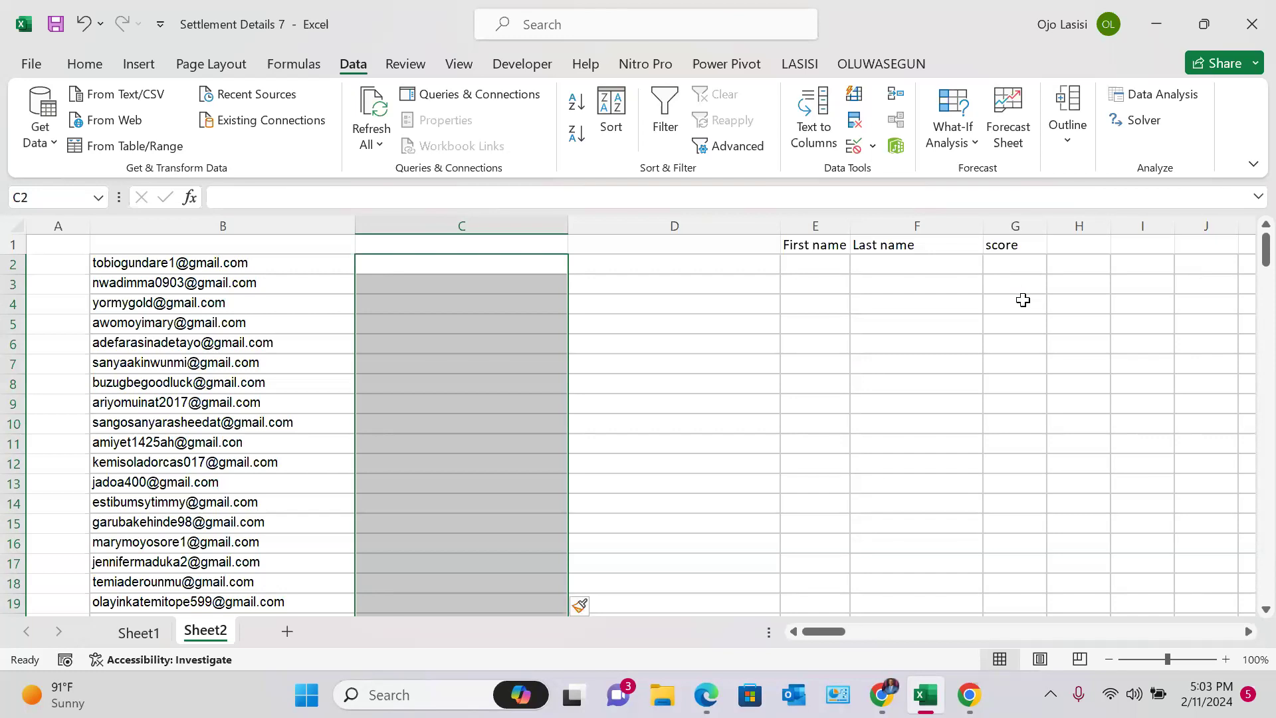
key("ctrl+z")
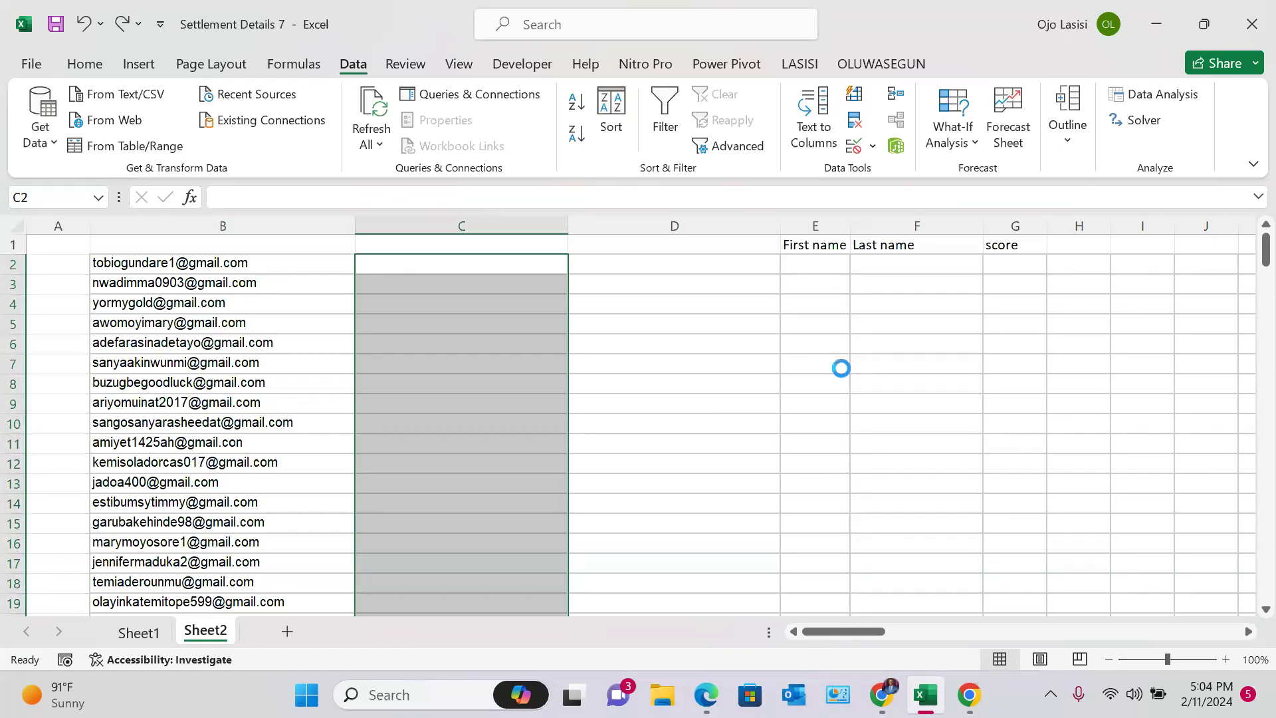
Step: Try to restore the cleared cells in column C of Sheet2 by undoing the previous changes
key("ctrl+z")
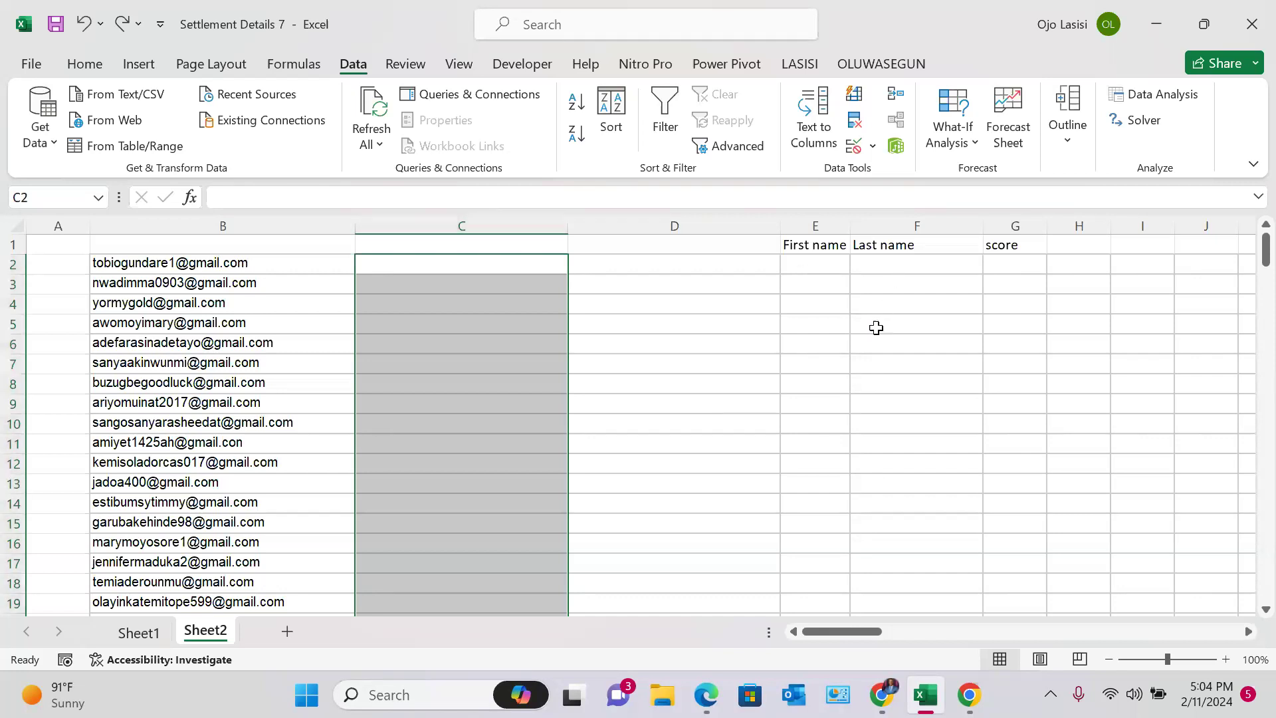
left_click(680, 331)
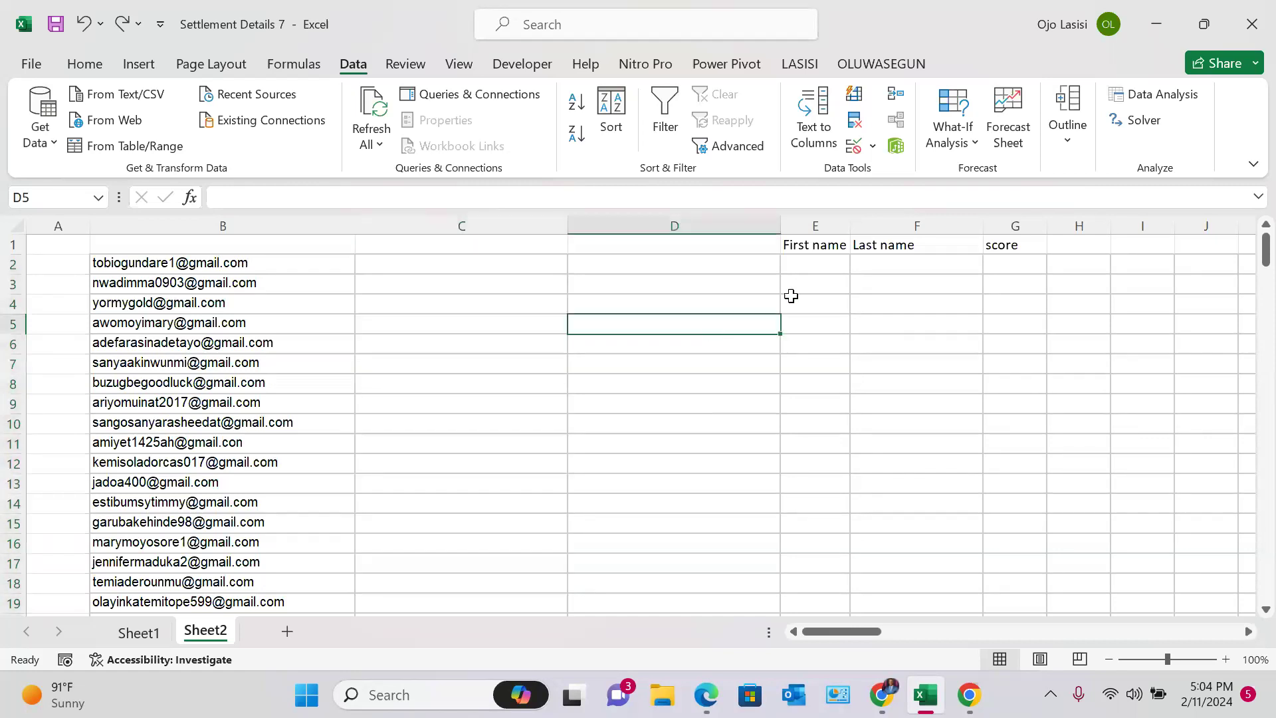
left_click(813, 271)
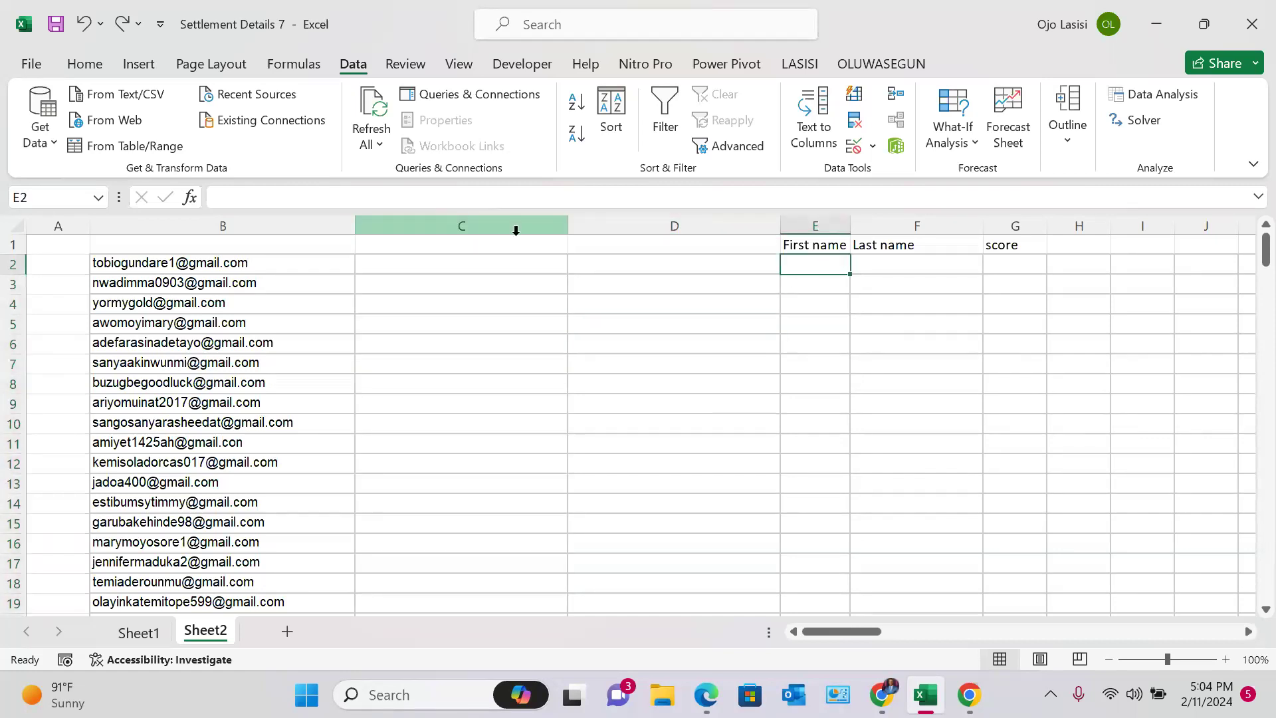
mouse_move(853, 629)
left_mouse_down()
mouse_move(1049, 635)
mouse_move(841, 631)
left_mouse_up()
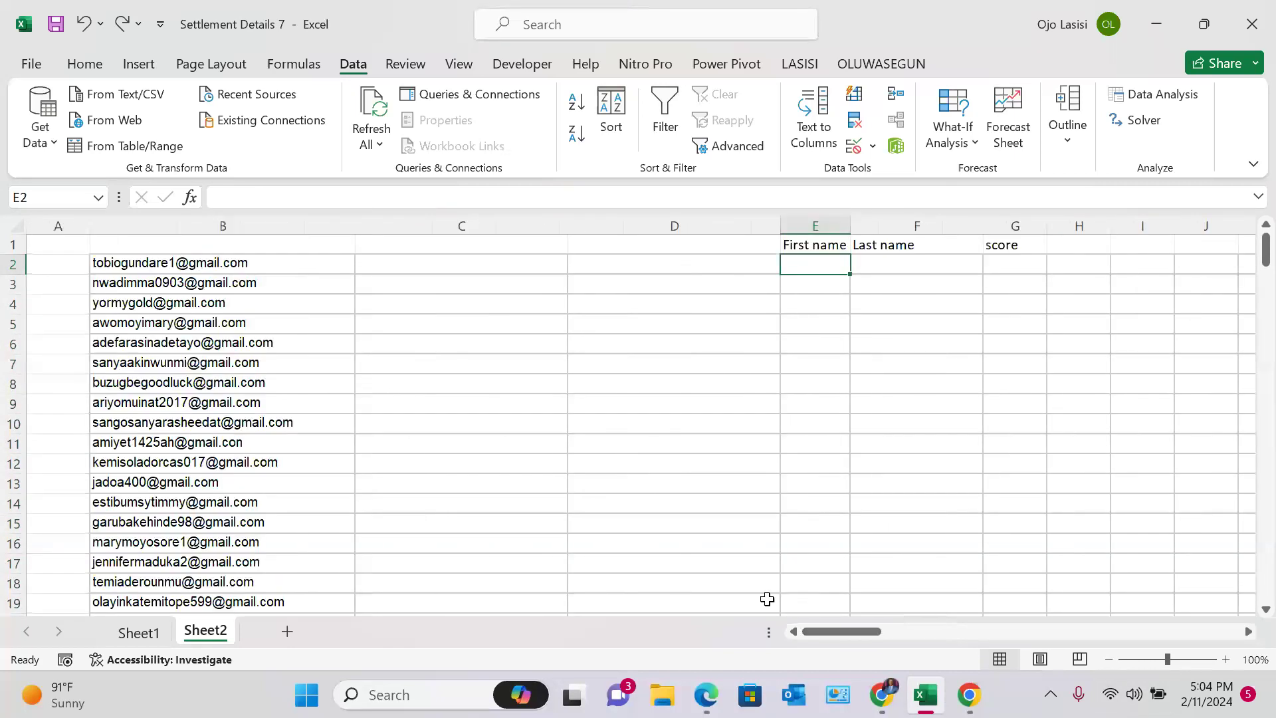
left_click(773, 318)
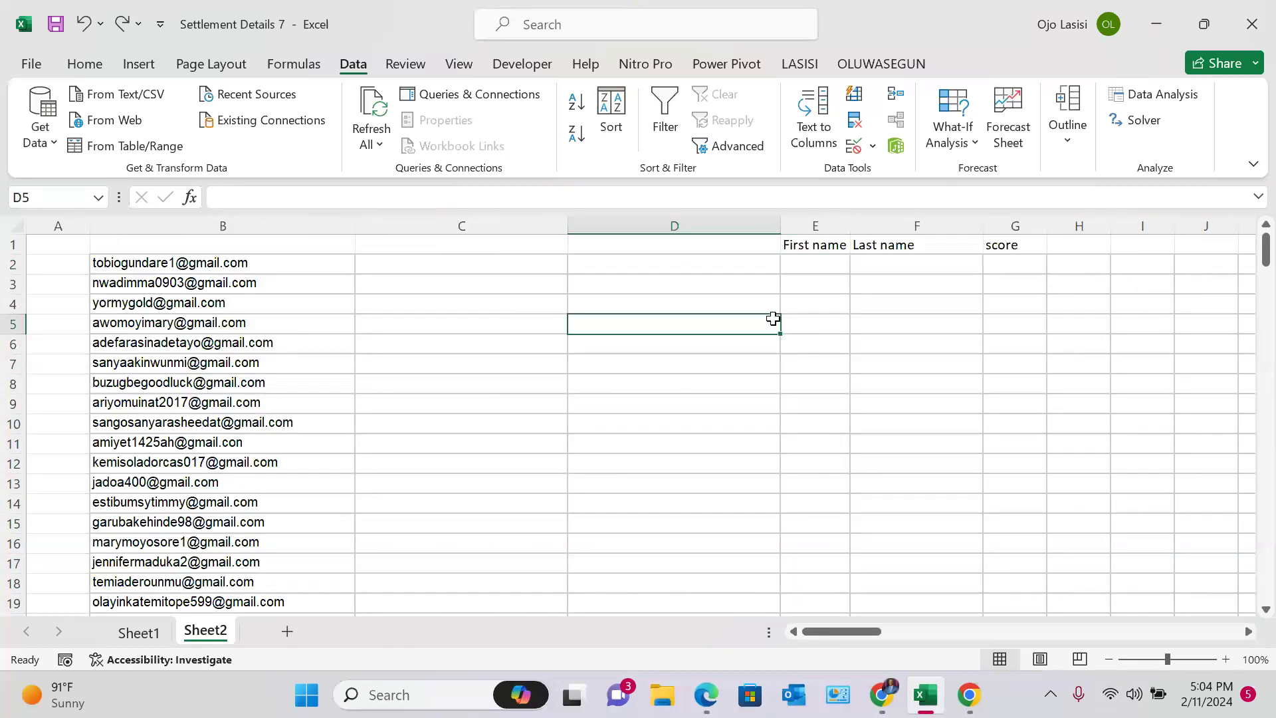
left_click(800, 272)
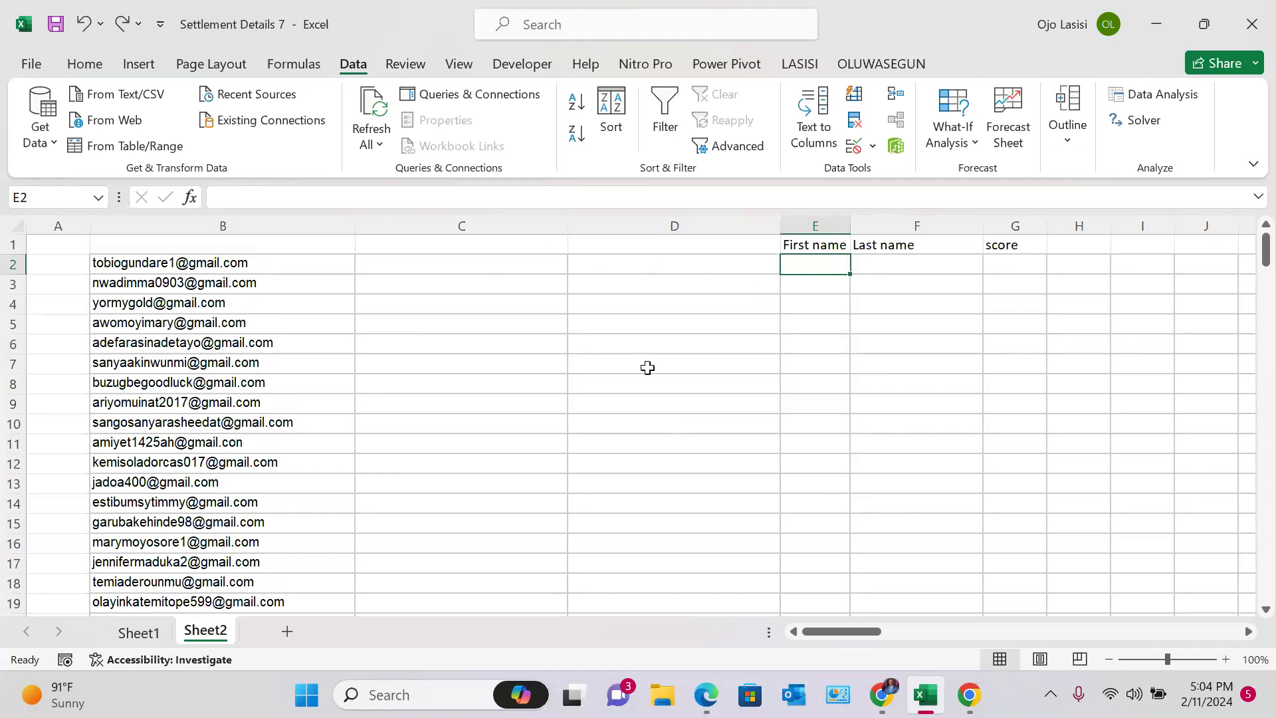
key("ctrl+z")
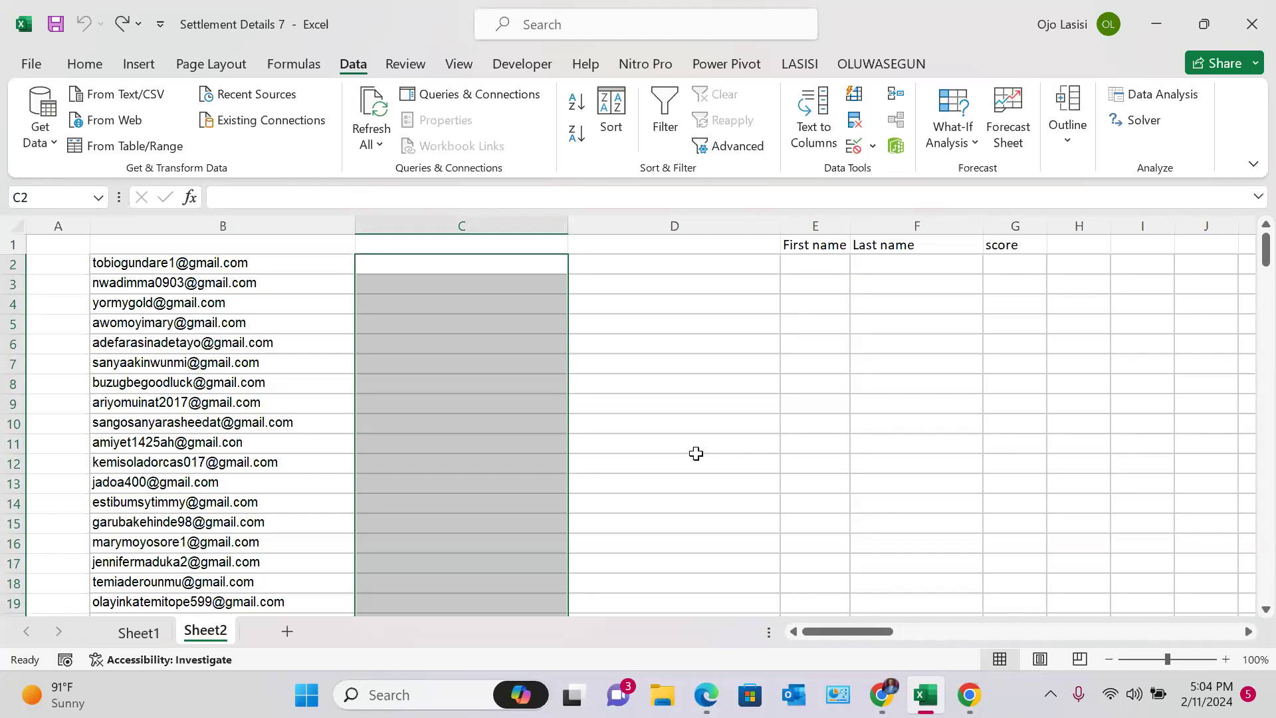
mouse_move(1267, 253)
left_mouse_down()
mouse_move(1269, 279)
mouse_move(1269, 243)
left_mouse_up()
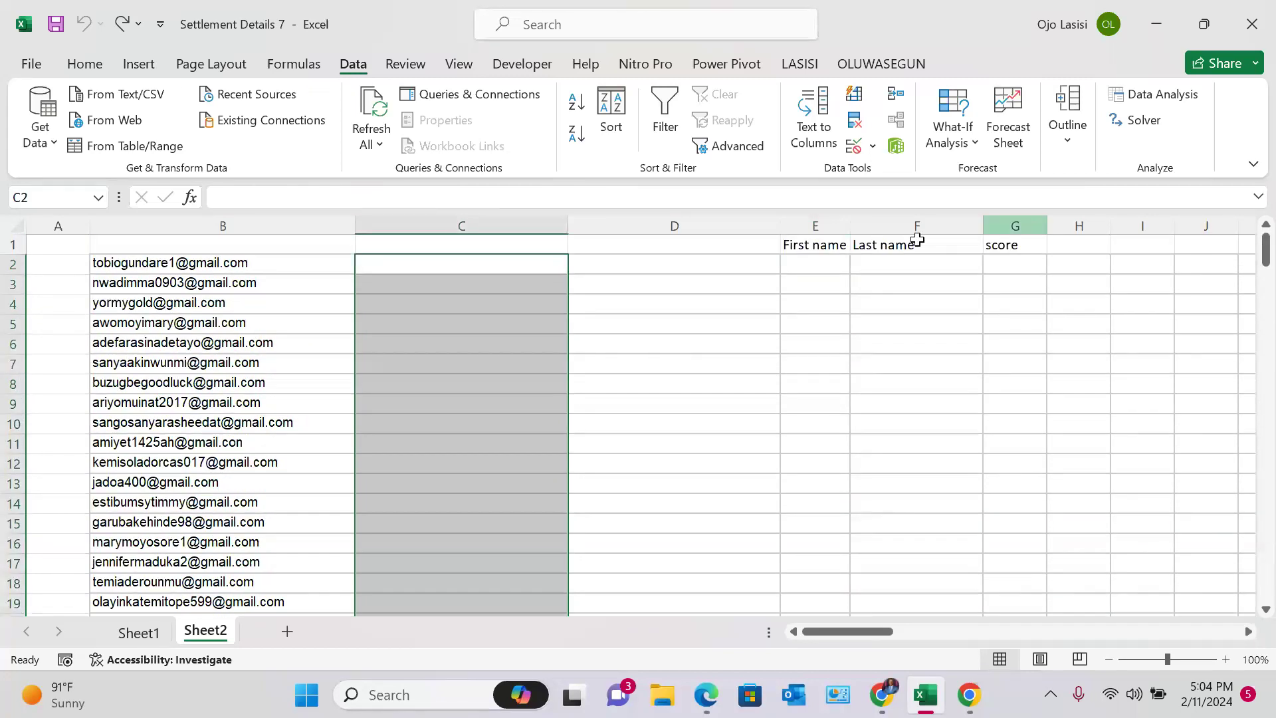
left_click(589, 292)
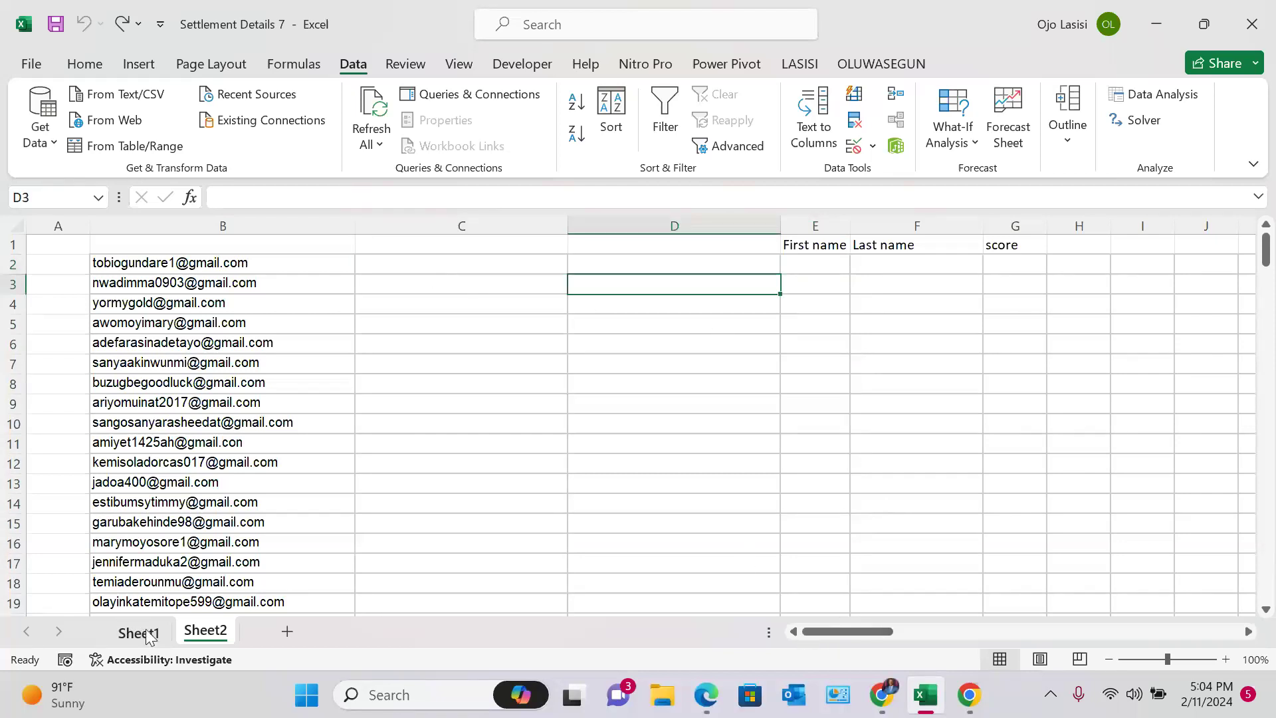
key("ctrl+y")
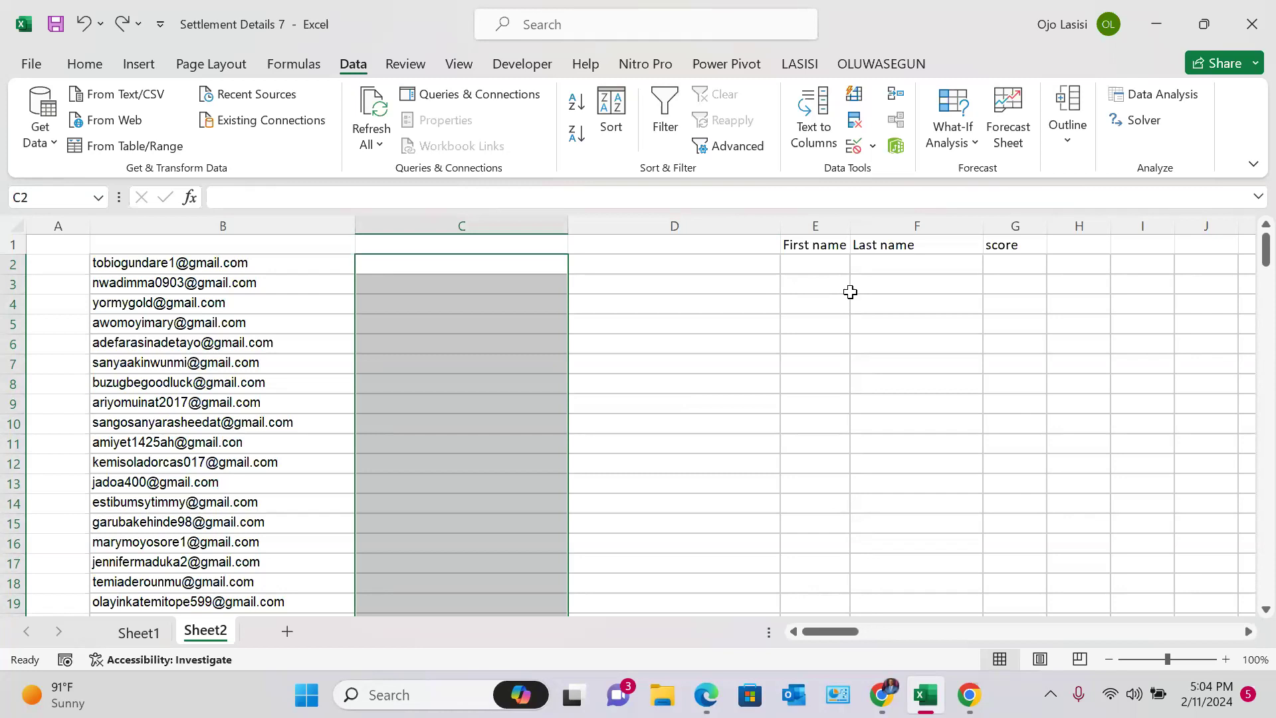
left_click(626, 328)
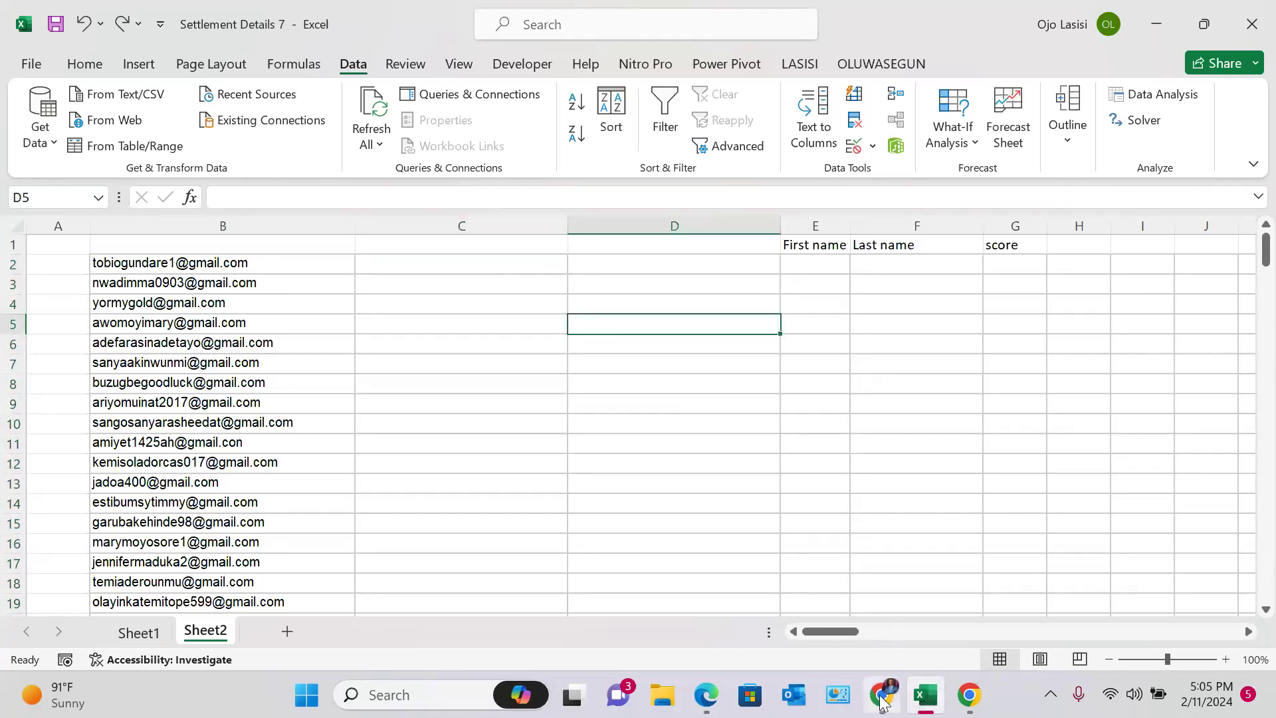
Step: Switch to Chrome and look through the open form tabs and the browsing history for the form responses sheet
mouse_move(881, 701)
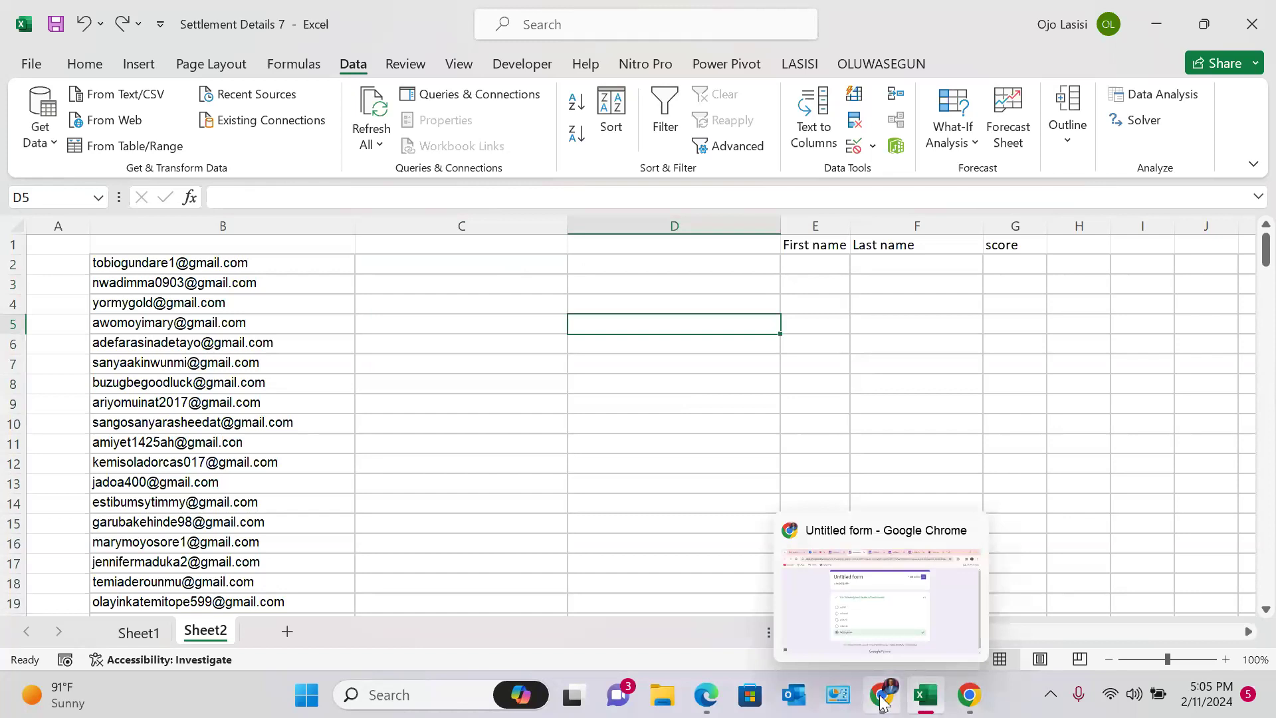
left_click(881, 701)
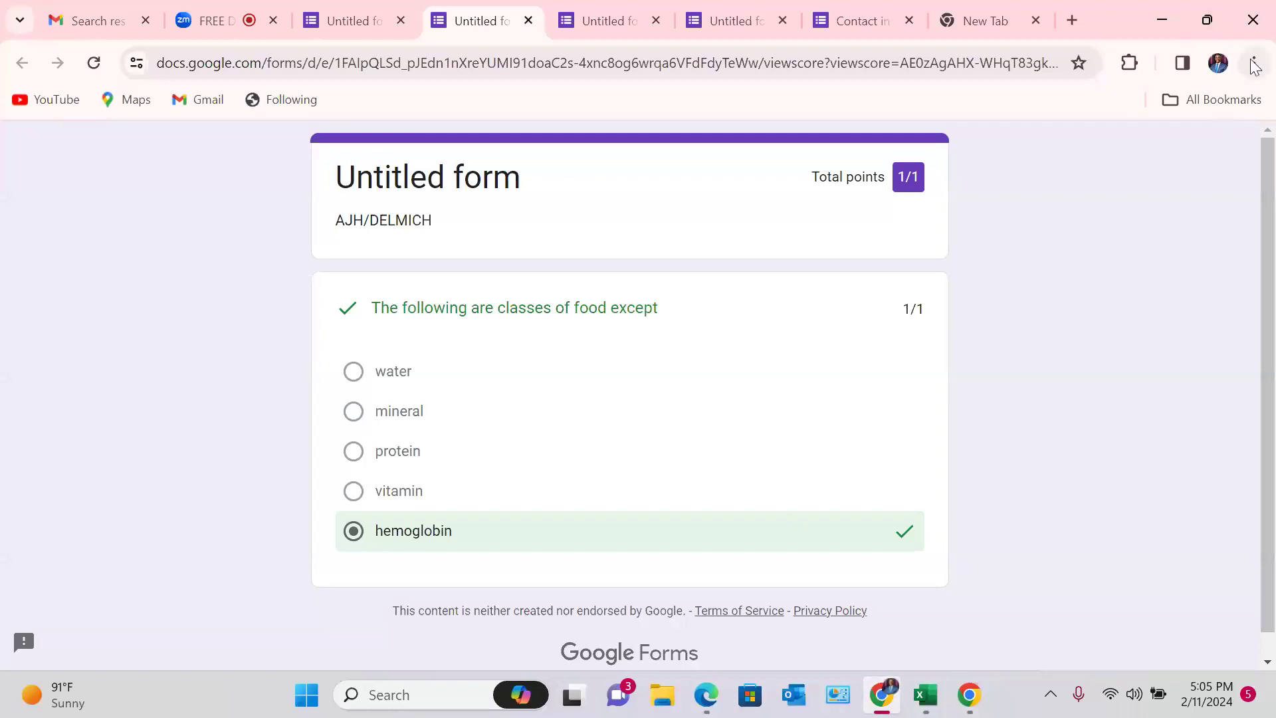
left_click(1252, 64)
mouse_move(1015, 286)
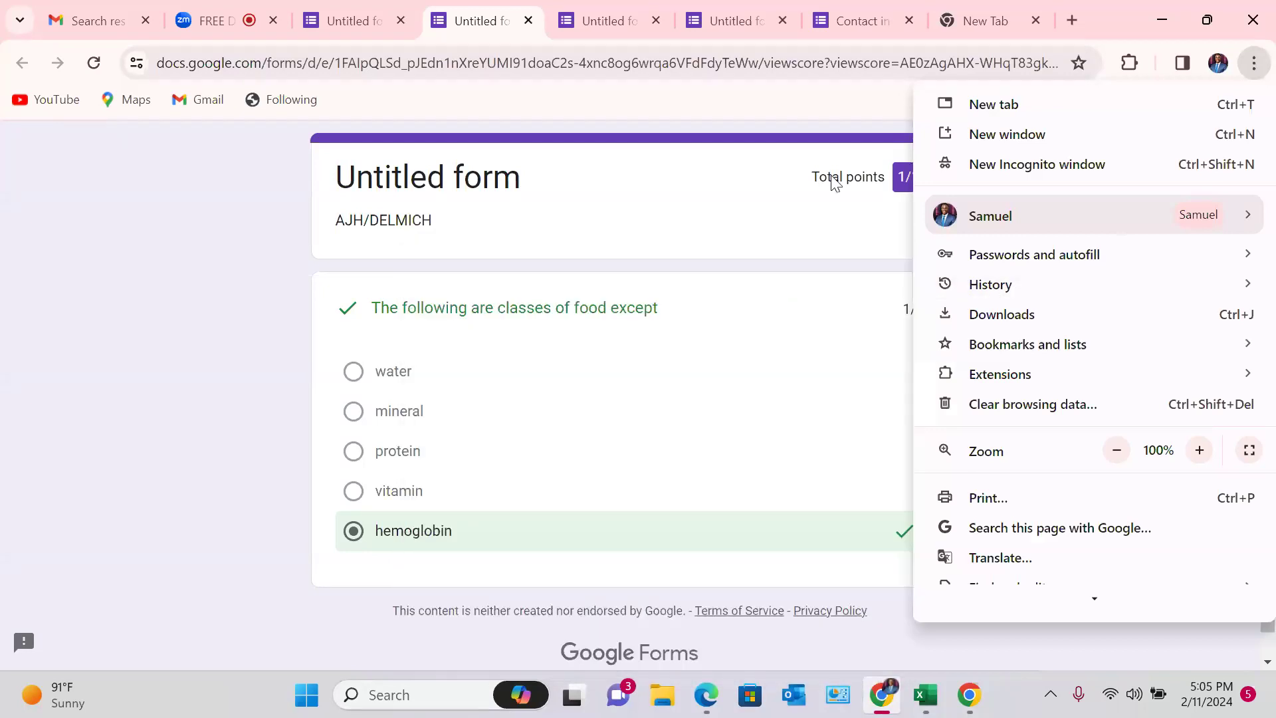
left_click(641, 180)
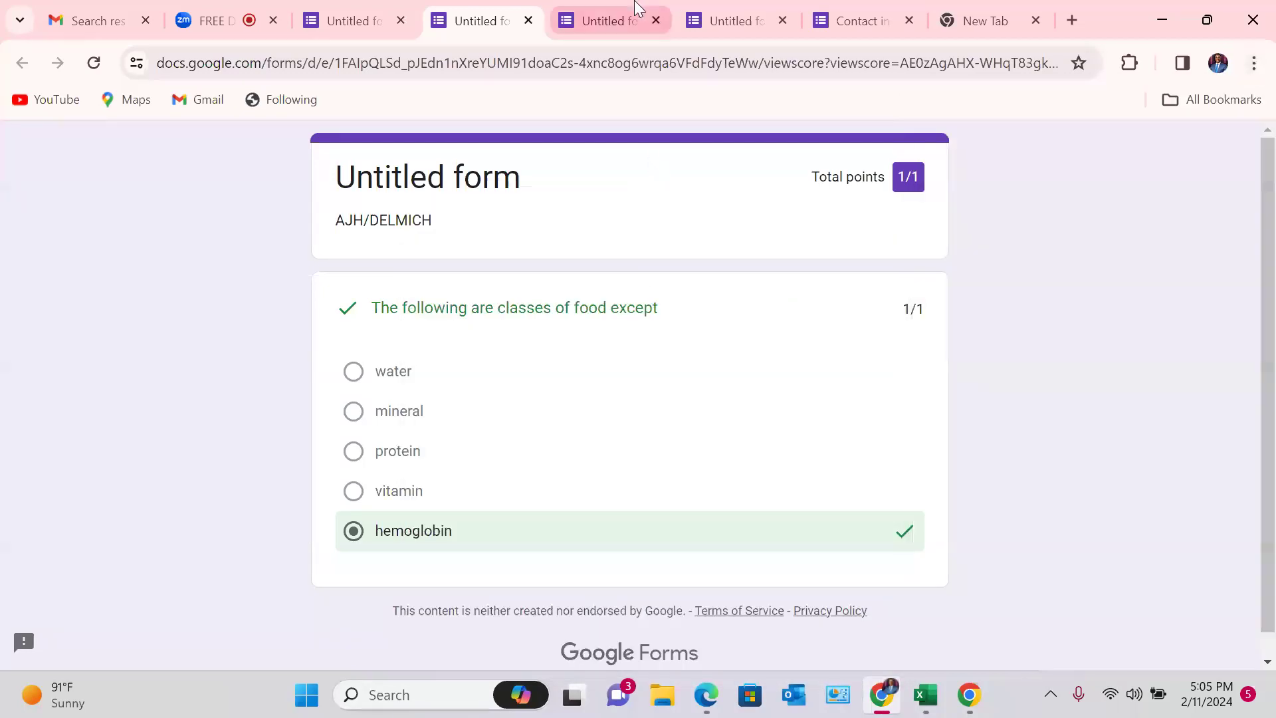
left_click(658, 16)
left_click(727, 14)
left_click(840, 4)
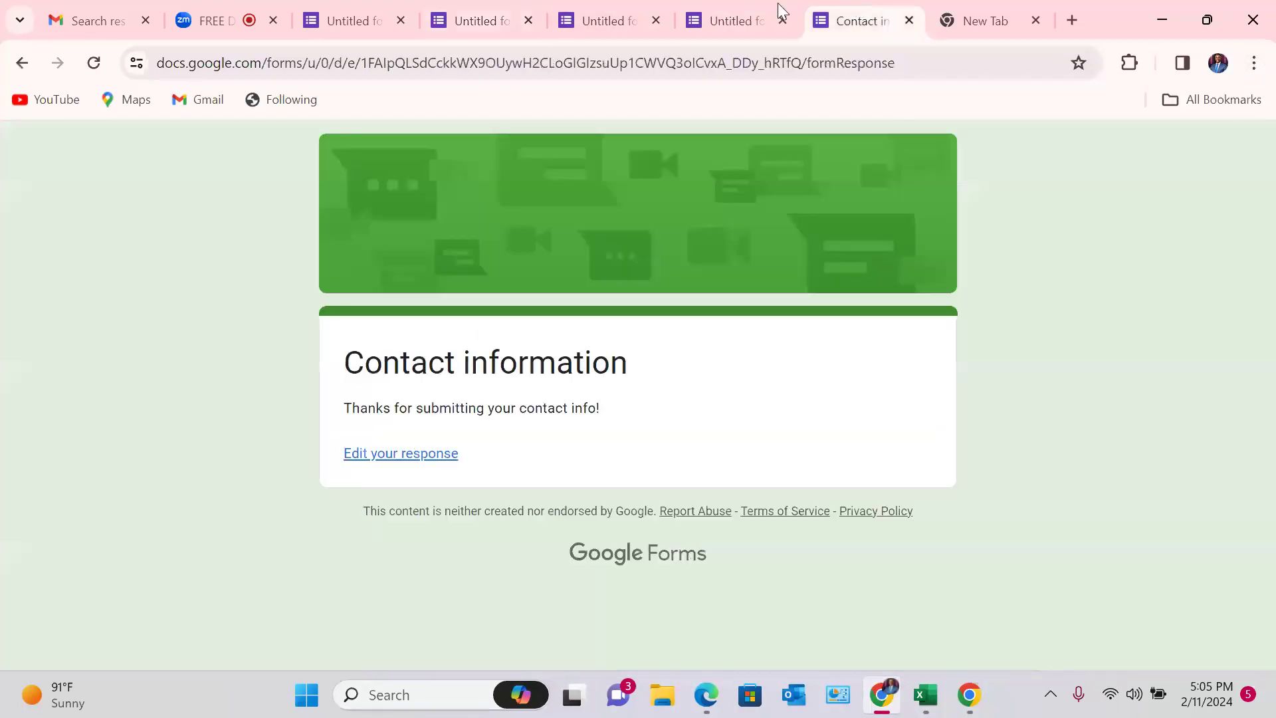
left_click(348, 18)
left_click(477, 20)
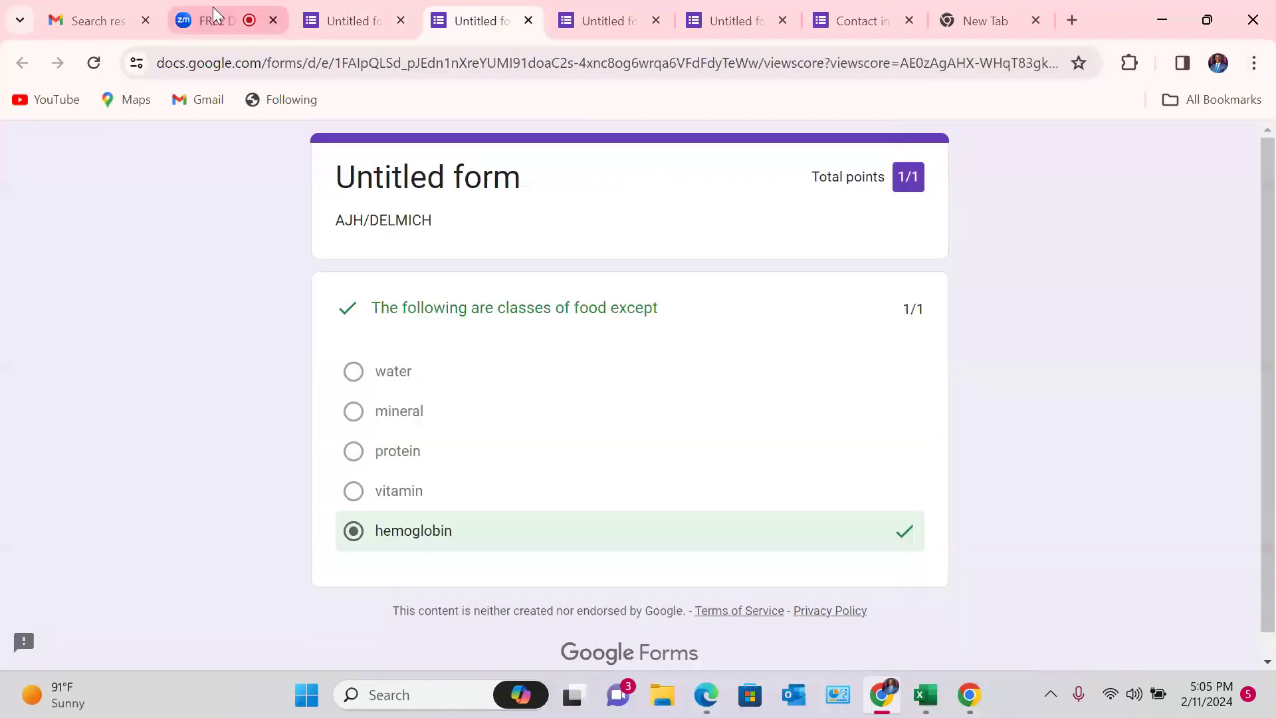
left_click(855, 6)
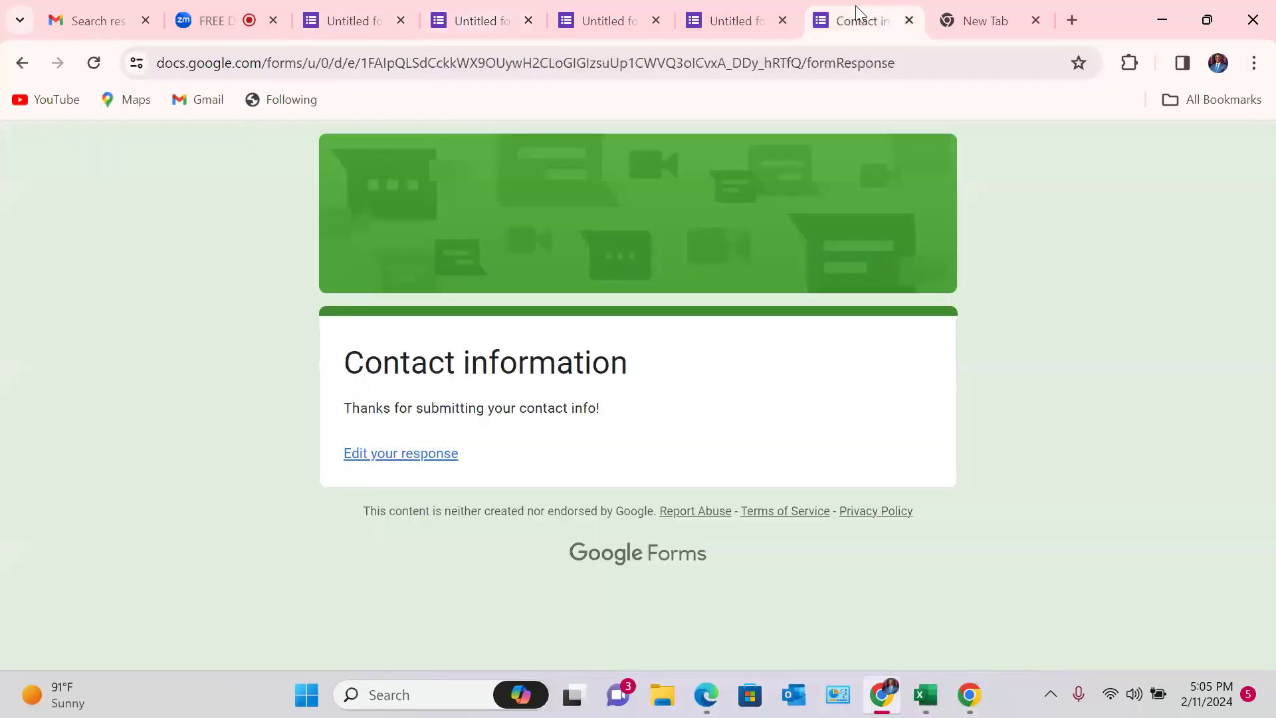
left_click(971, 7)
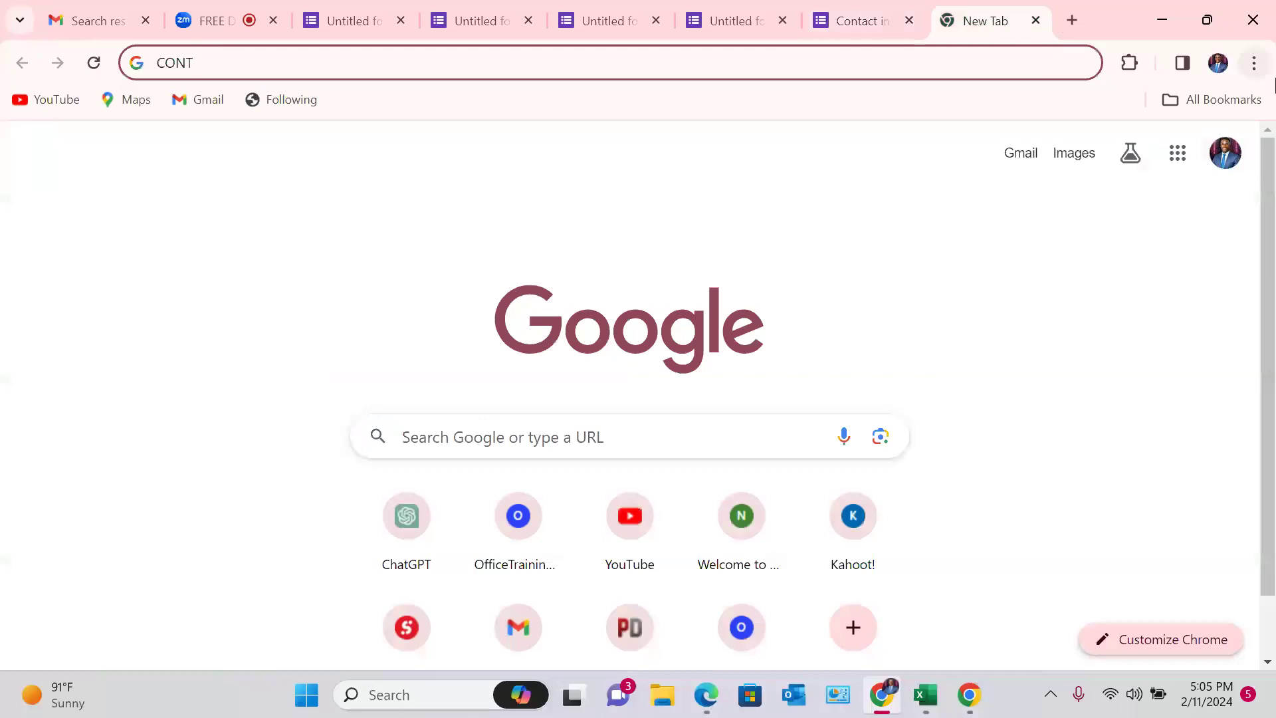
left_click(1255, 64)
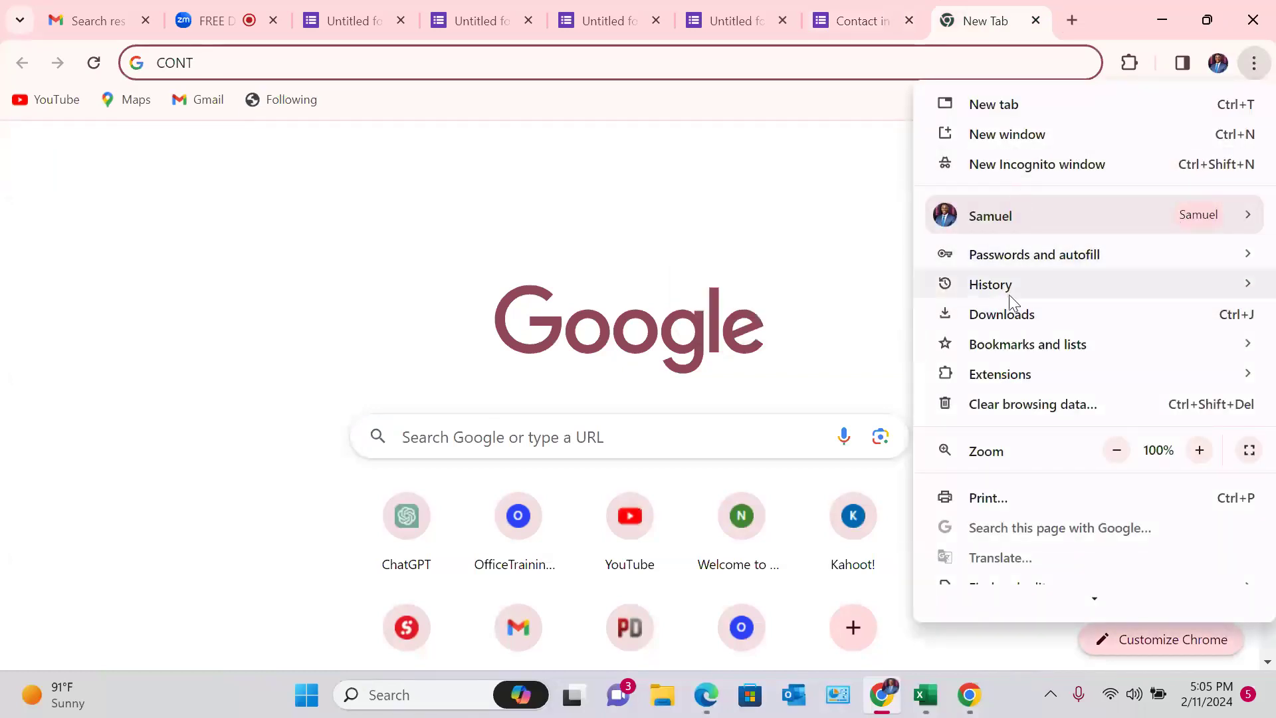
mouse_move(1010, 294)
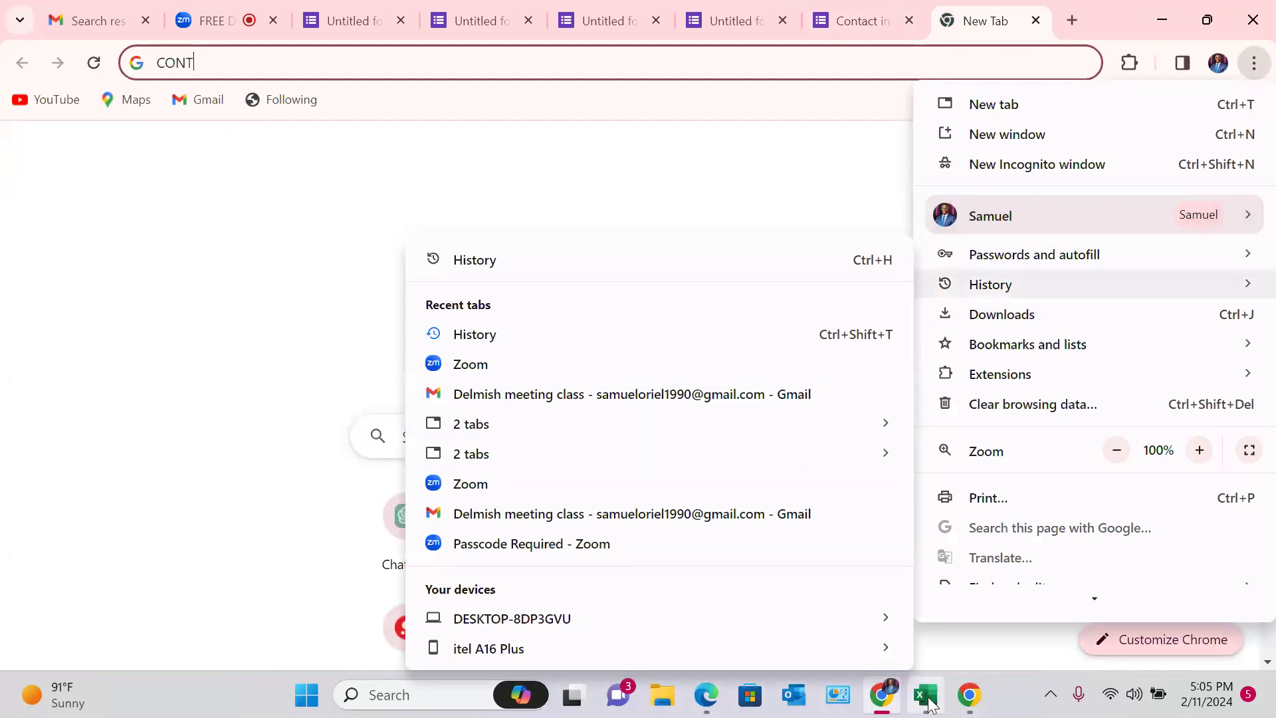
Step: Switch to the UPSKILL DIGITAL SKILL TRAINING (Responses) spreadsheet in Edge and go to the 2/4/2024 responses starting at row 270
left_click(715, 698)
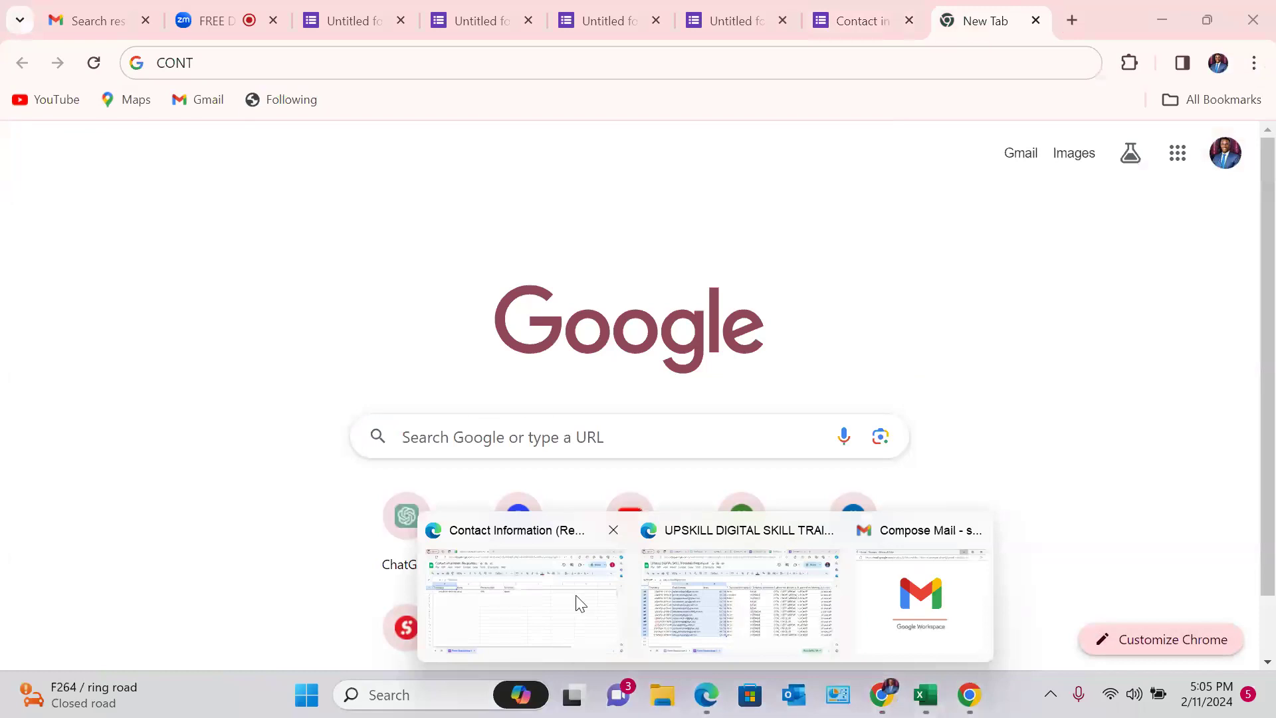
left_click(699, 609)
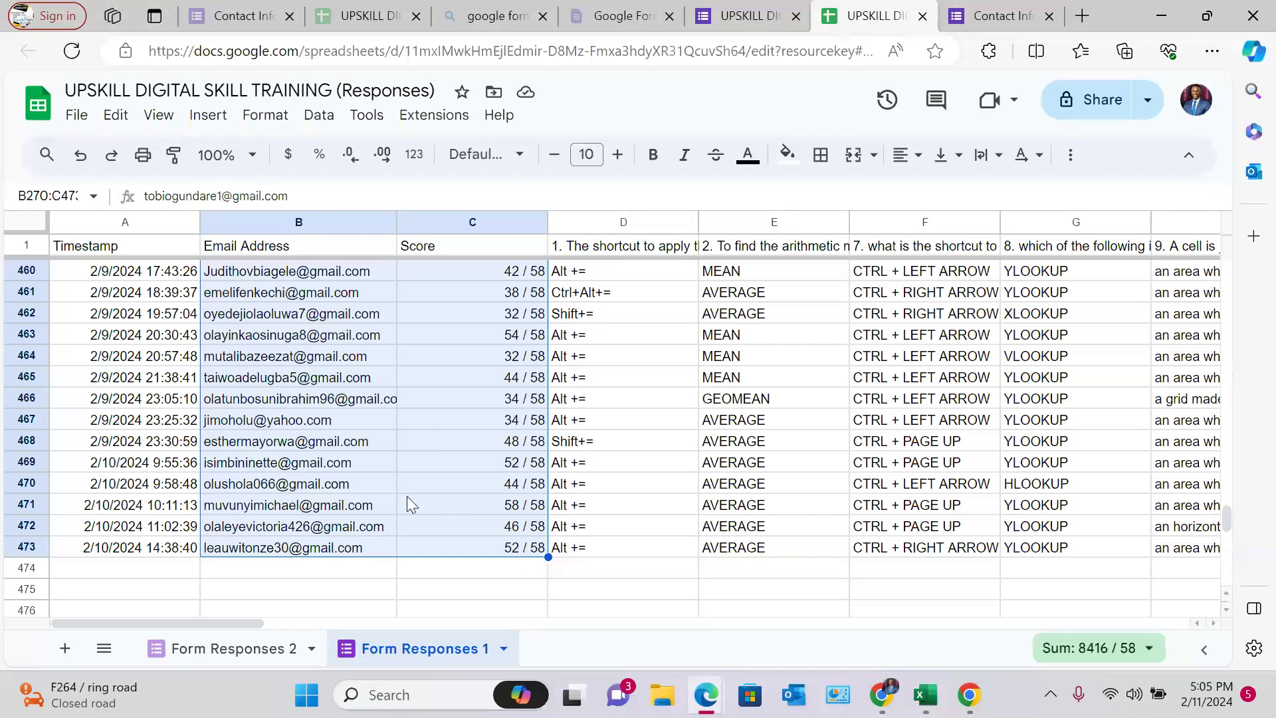
left_click(396, 440)
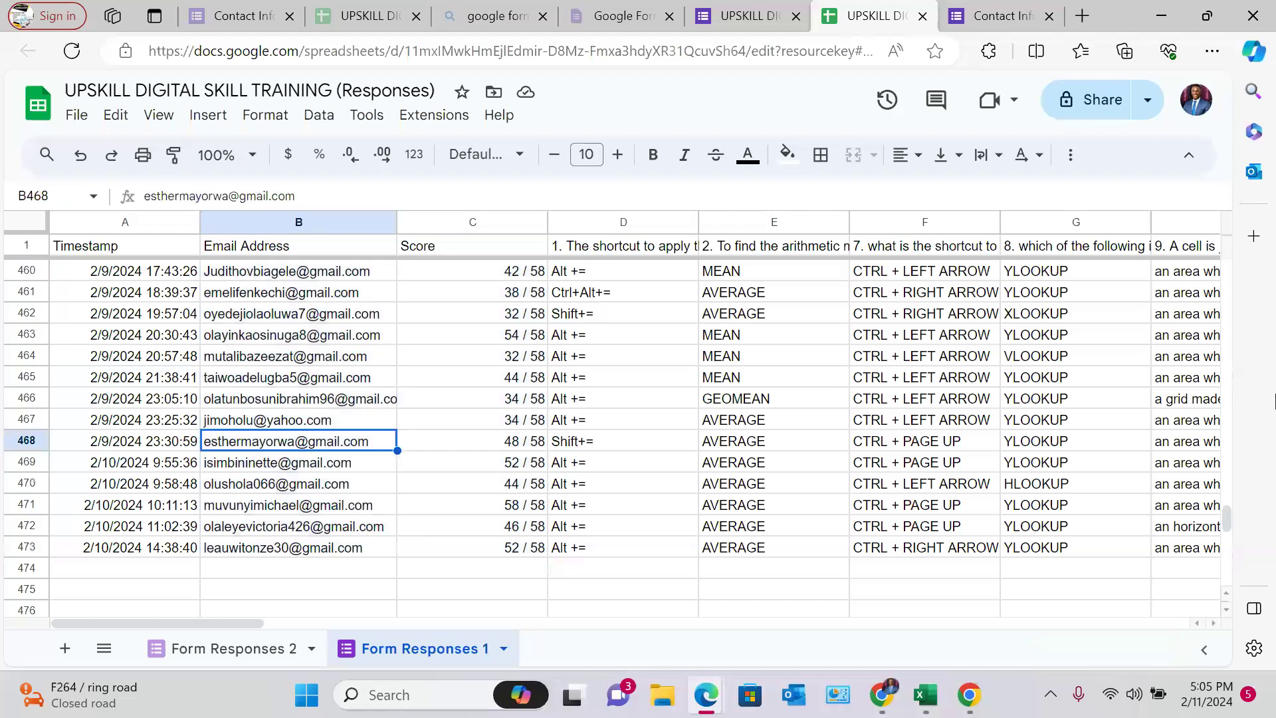
left_click_drag(1226, 520, 1274, 429)
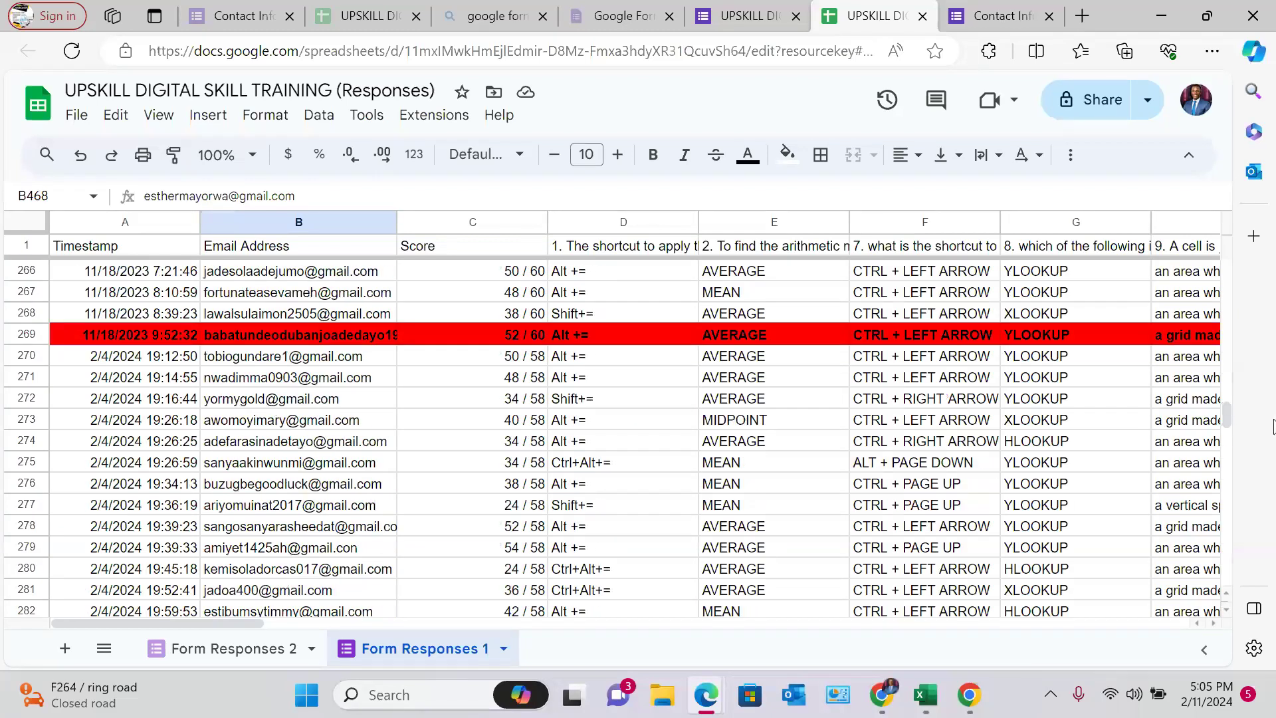
left_click(253, 360)
left_click_drag(262, 360, 435, 273)
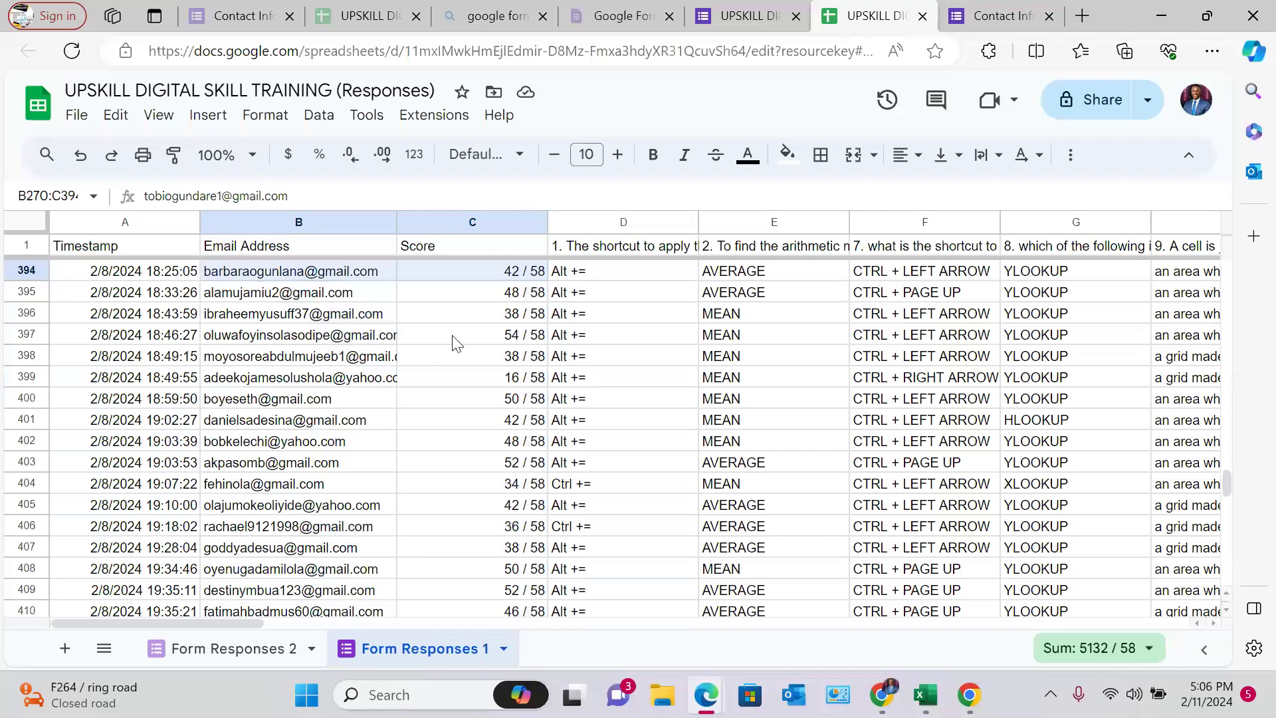
left_click(416, 420)
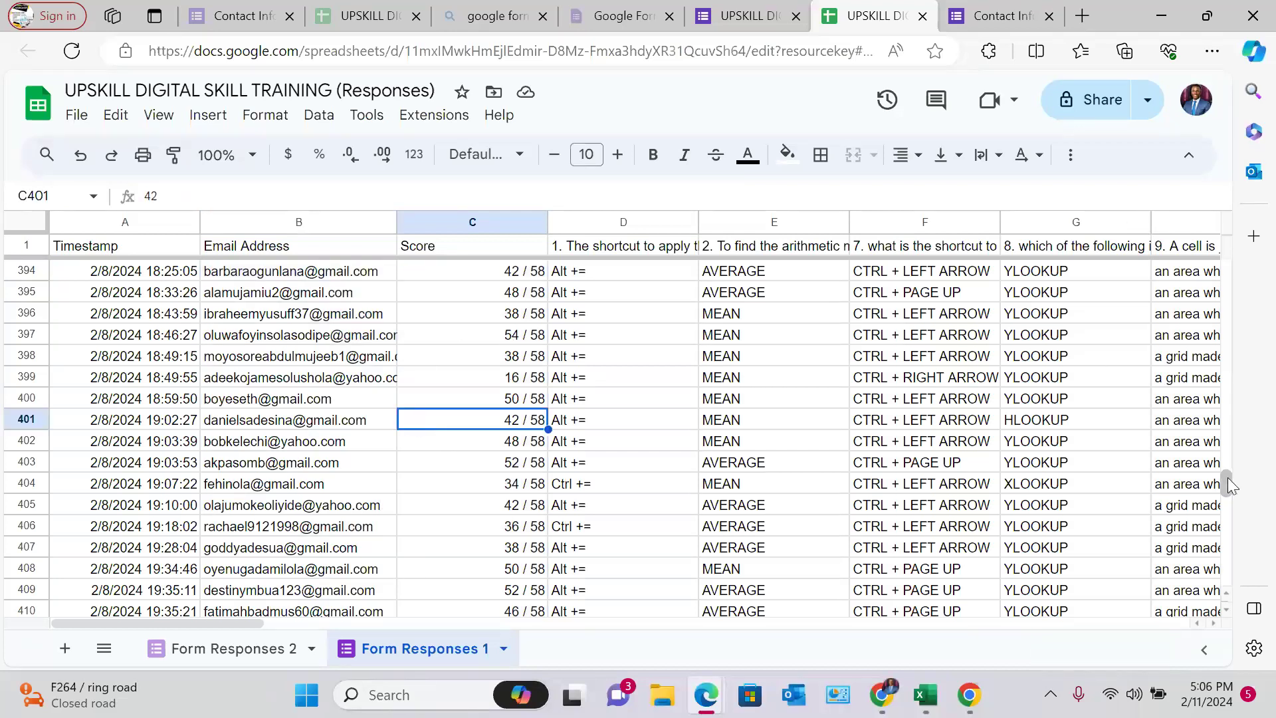
Step: Copy the email addresses and scores in B270:C473 of Form Responses 1
left_click_drag(1227, 477, 1251, 413)
left_click_drag(254, 365, 464, 489)
key("ctrl+c")
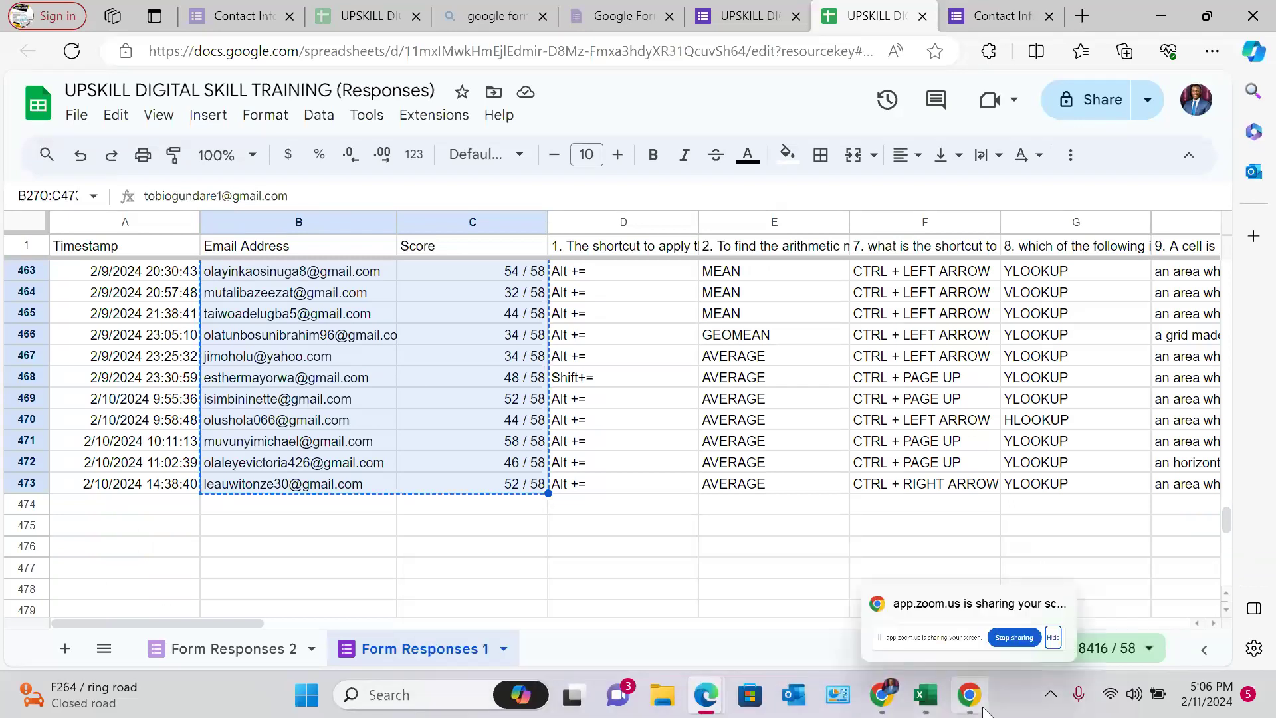
Step: Switch to the Settlement Details 7 workbook in Excel and paste the copied emails and scores over the list starting at B2 of Sheet2
left_click(926, 695)
left_click_drag(194, 267, 302, 561)
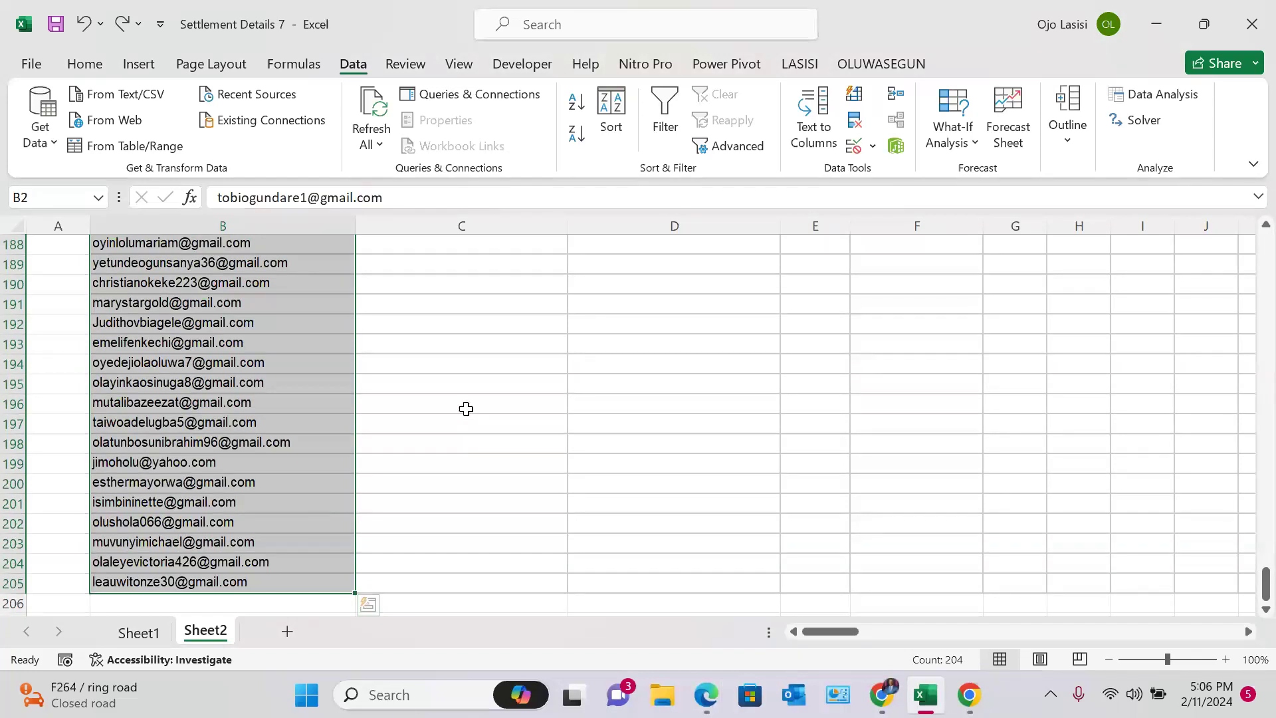
key("ctrl+v")
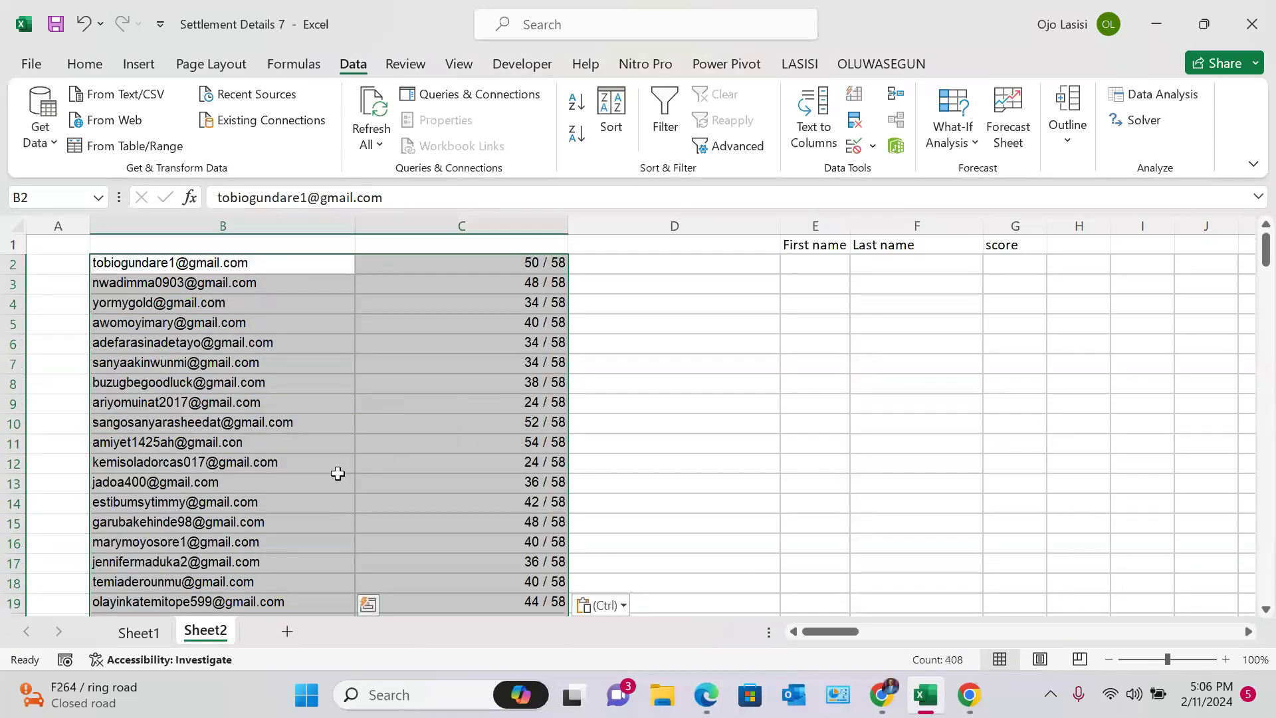
left_click(756, 371)
left_click(711, 265)
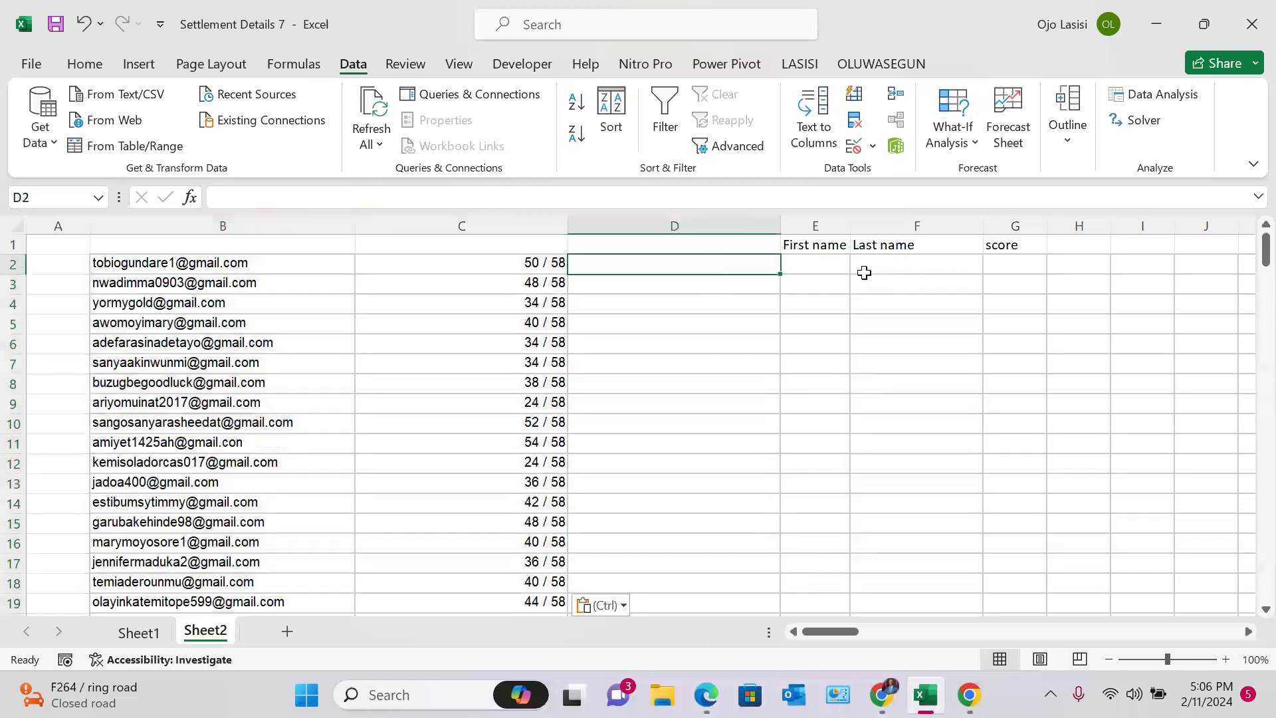
Step: Enter the first and last name taken from the first email address in E2 and F2
left_click(842, 260)
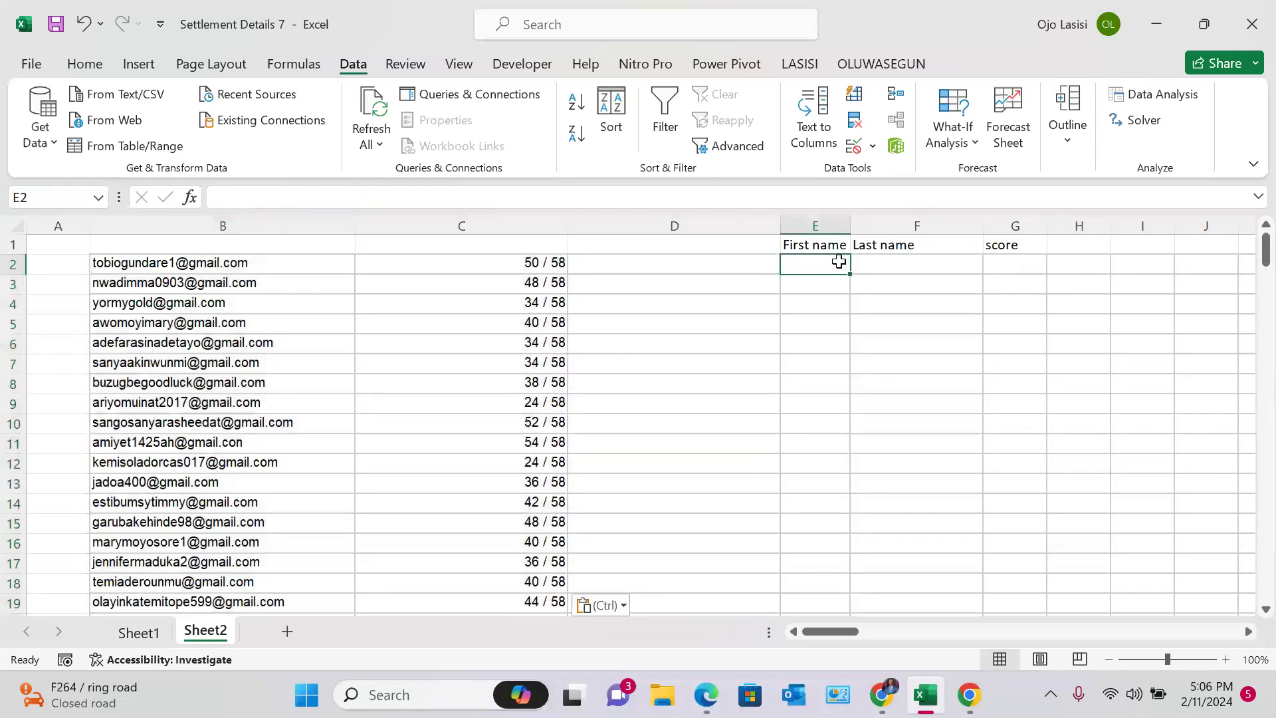
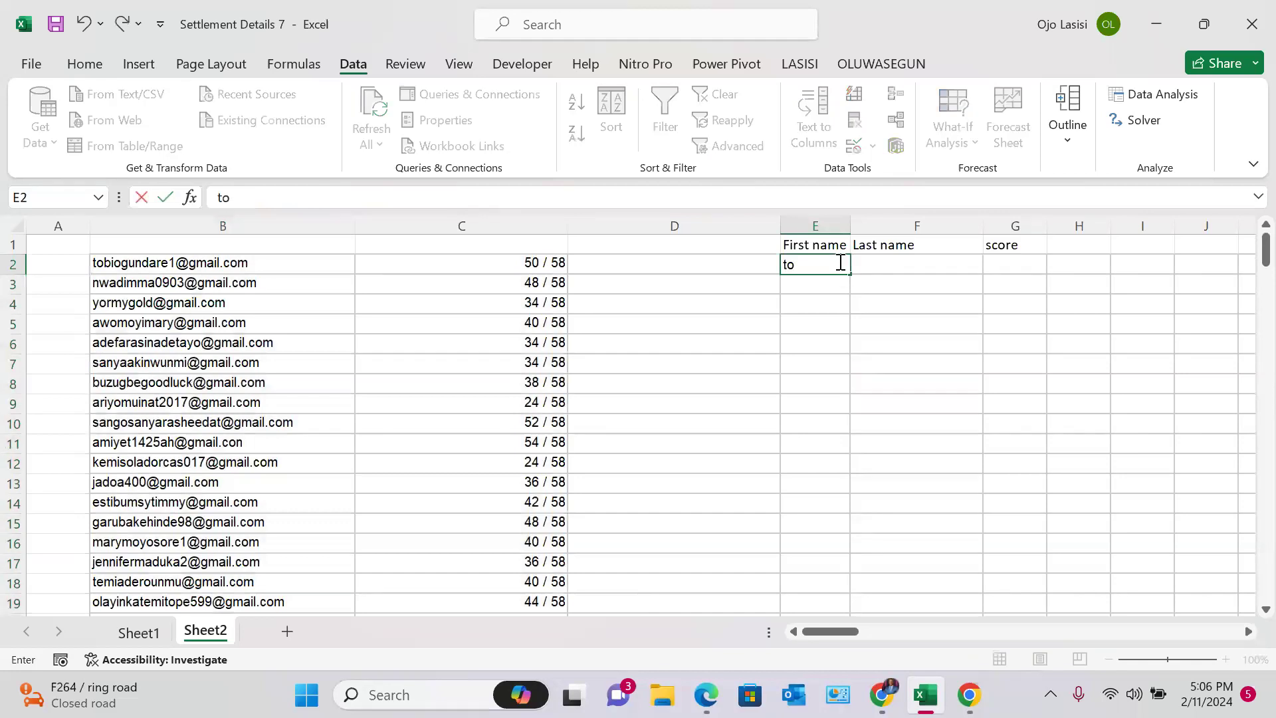
left_click(917, 261)
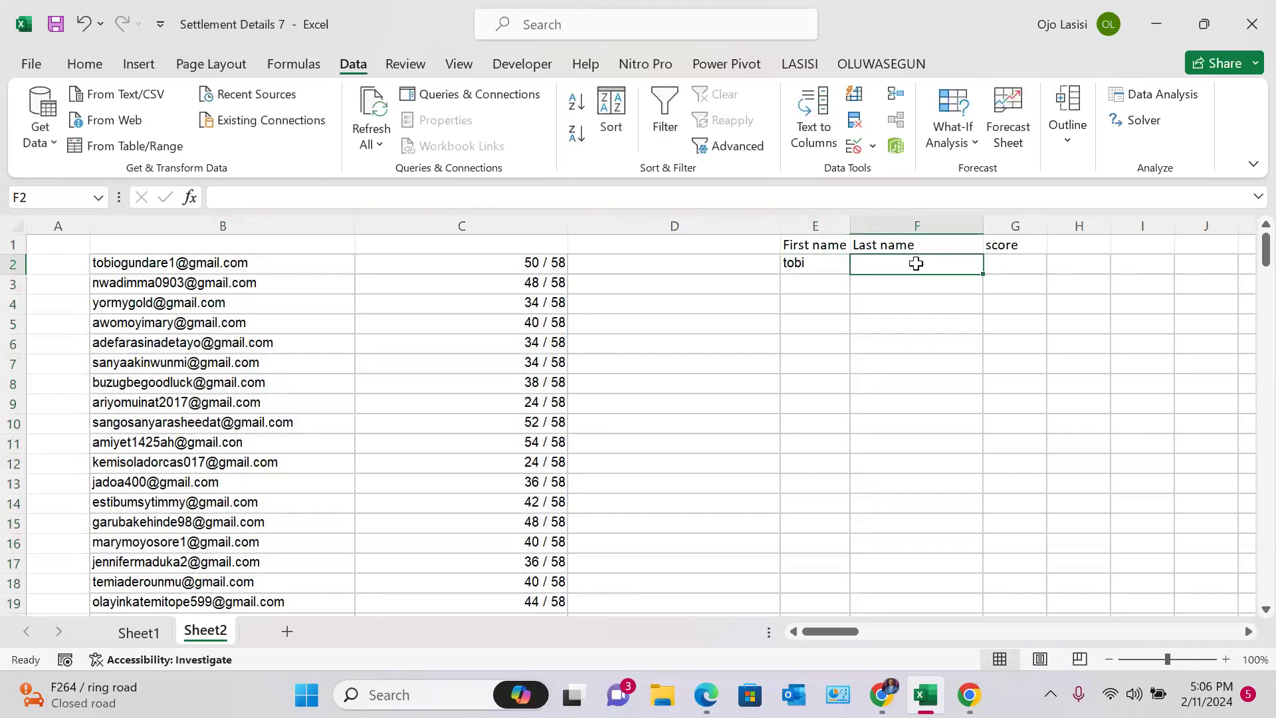
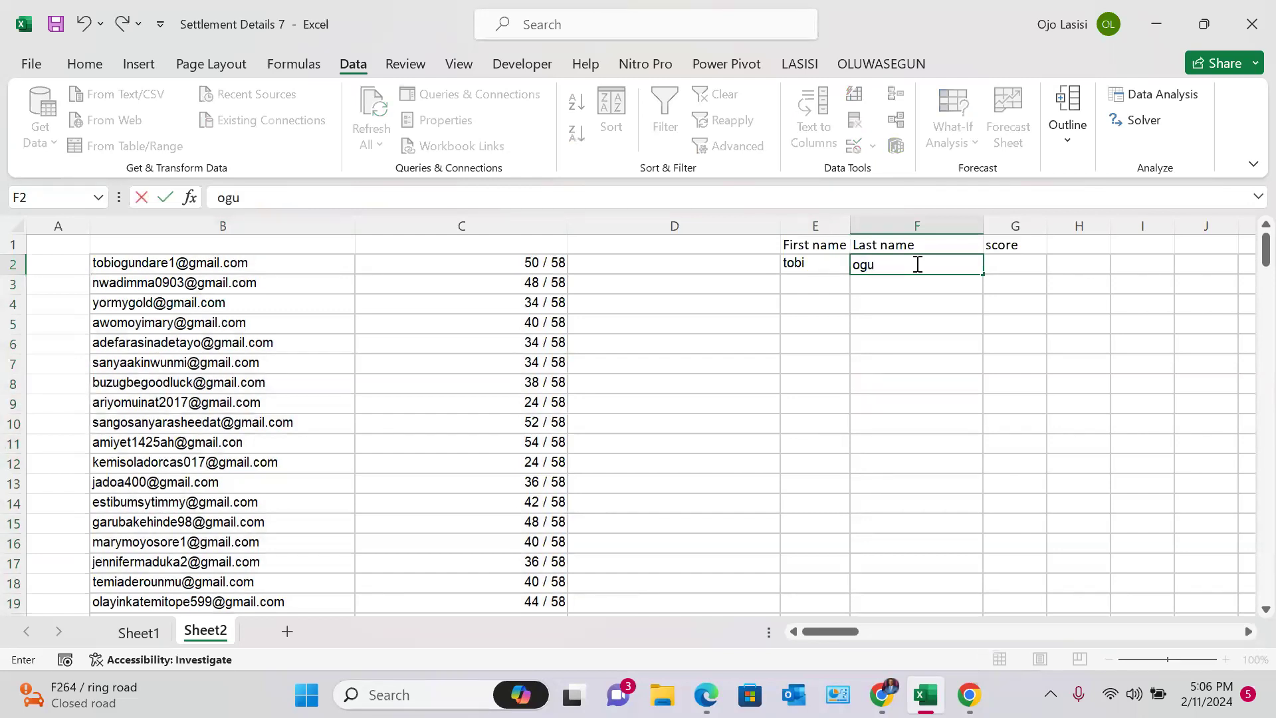
left_click(823, 266)
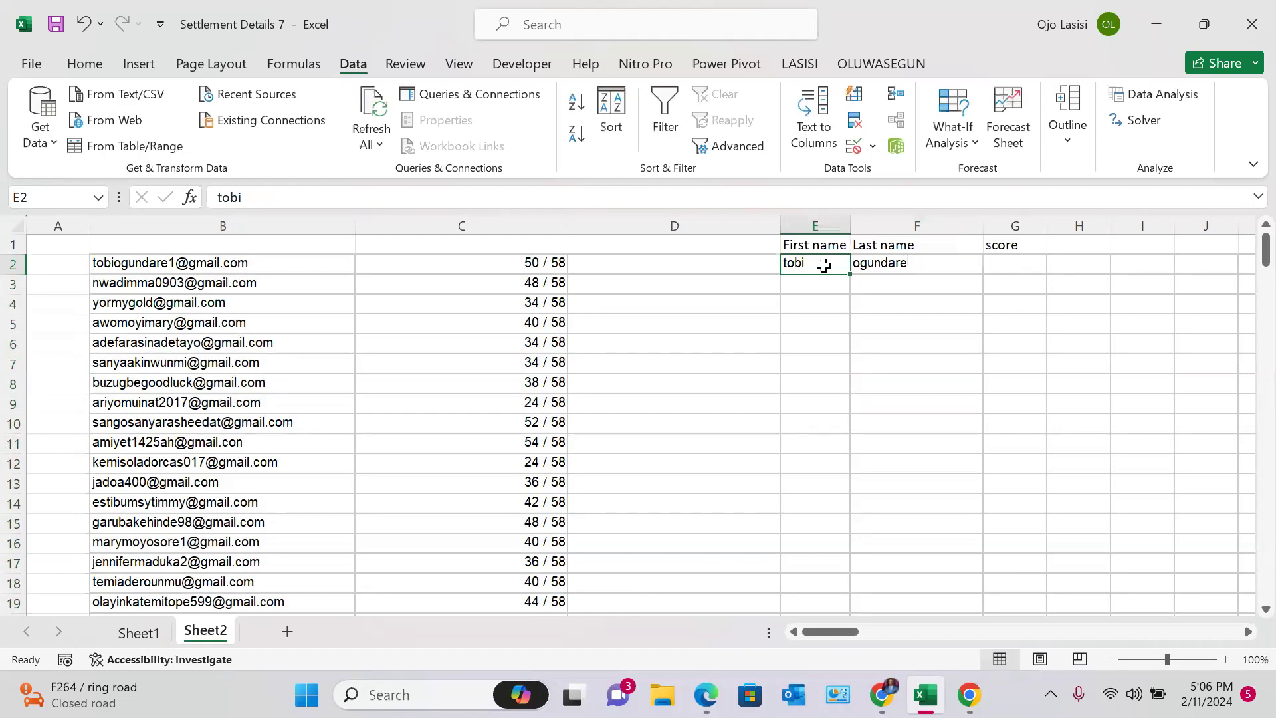
Step: Try Flash Fill on the First name column from E3, and undo it together with the name entries in row 2
key("Down")
key("ctrl+e")
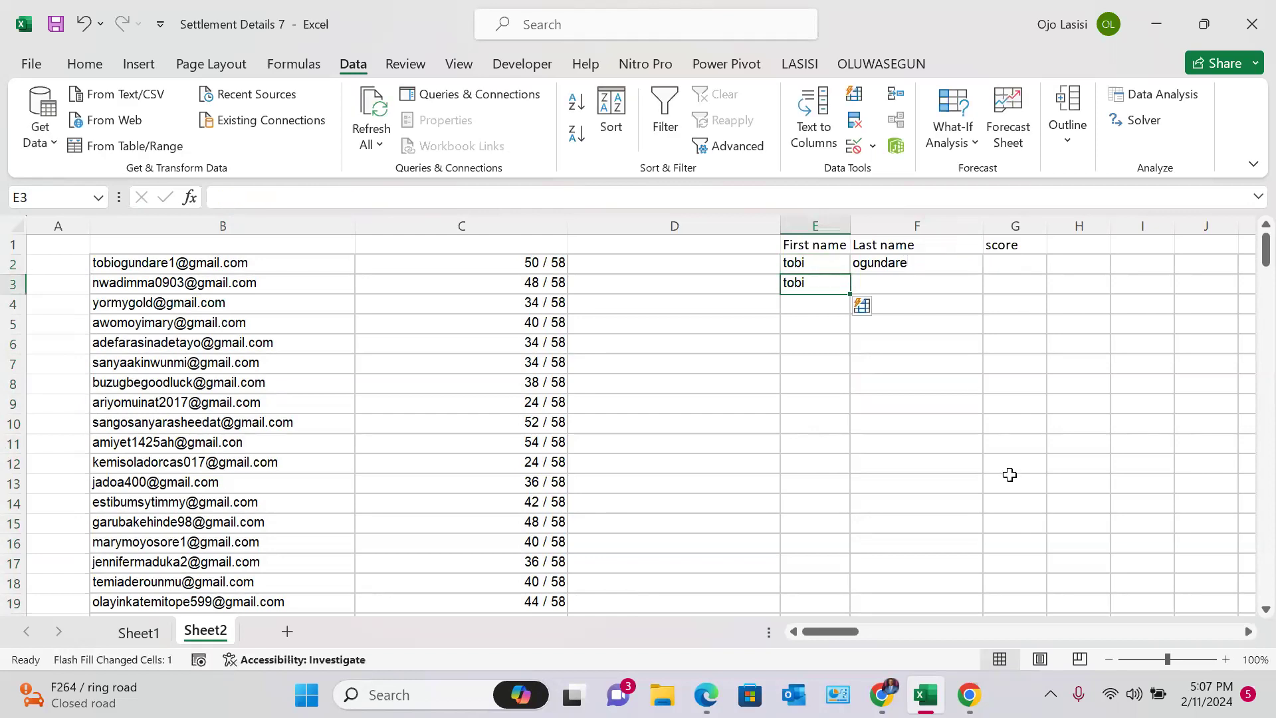
key("ctrl+z")
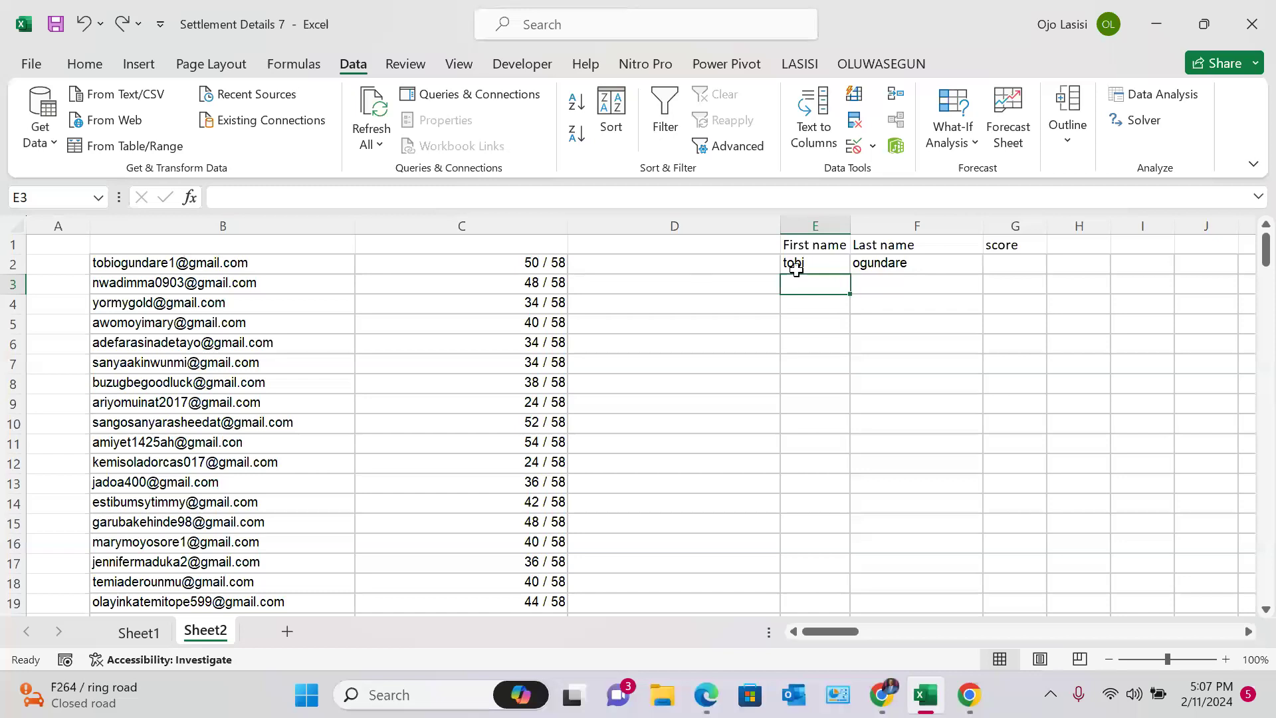
key("ctrl+z")
key("ctrl+z")
Step: Enter the first name from the first email address in E2 and try Flash Fill from E3
left_click(805, 341)
left_click(805, 269)
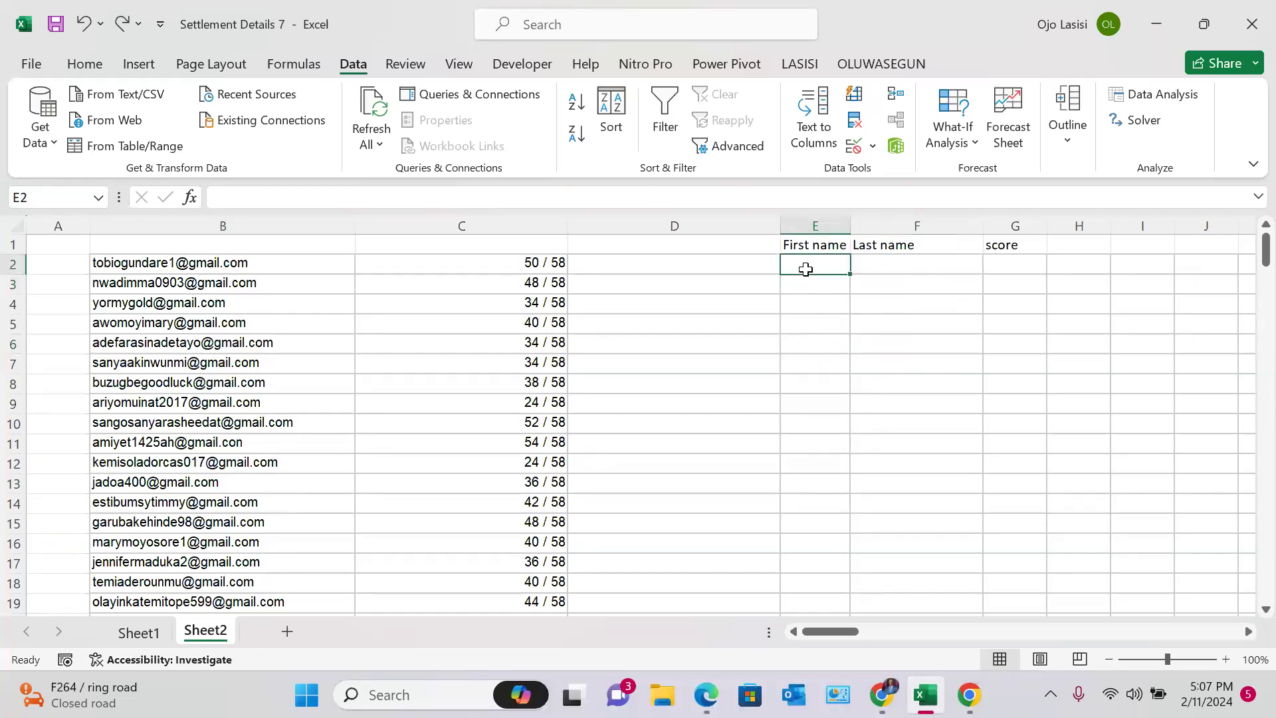
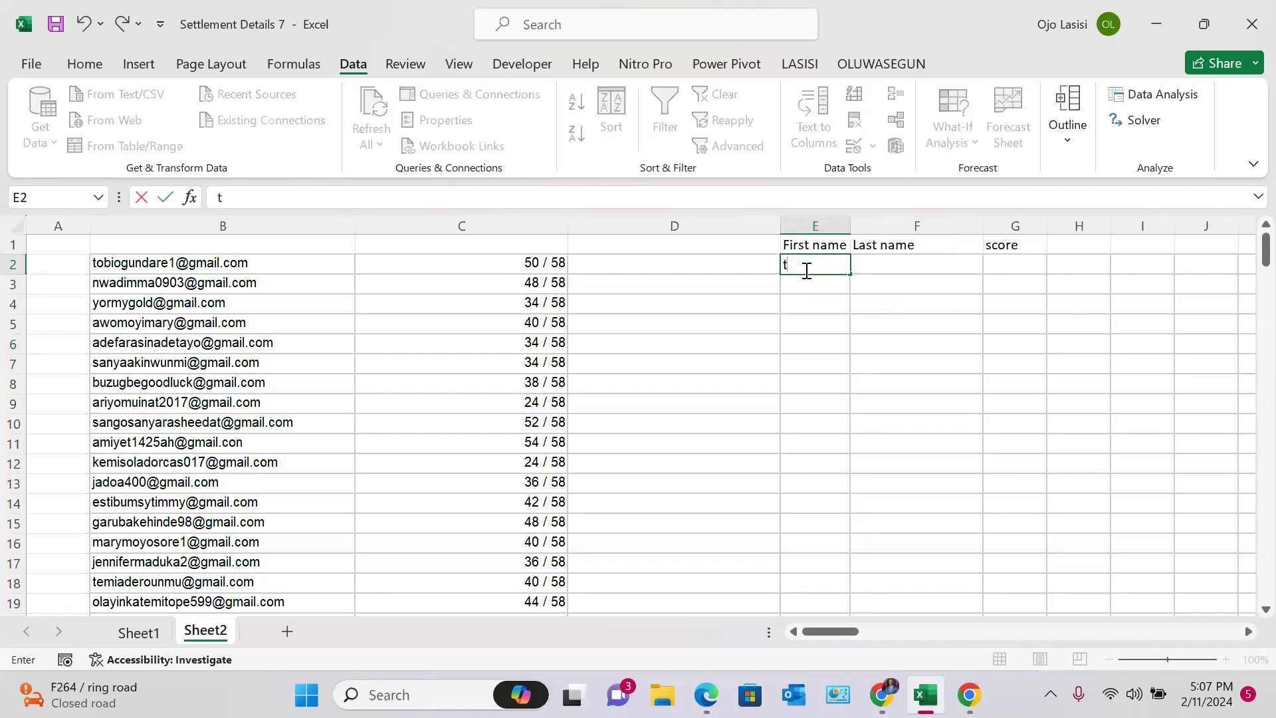
key("Return")
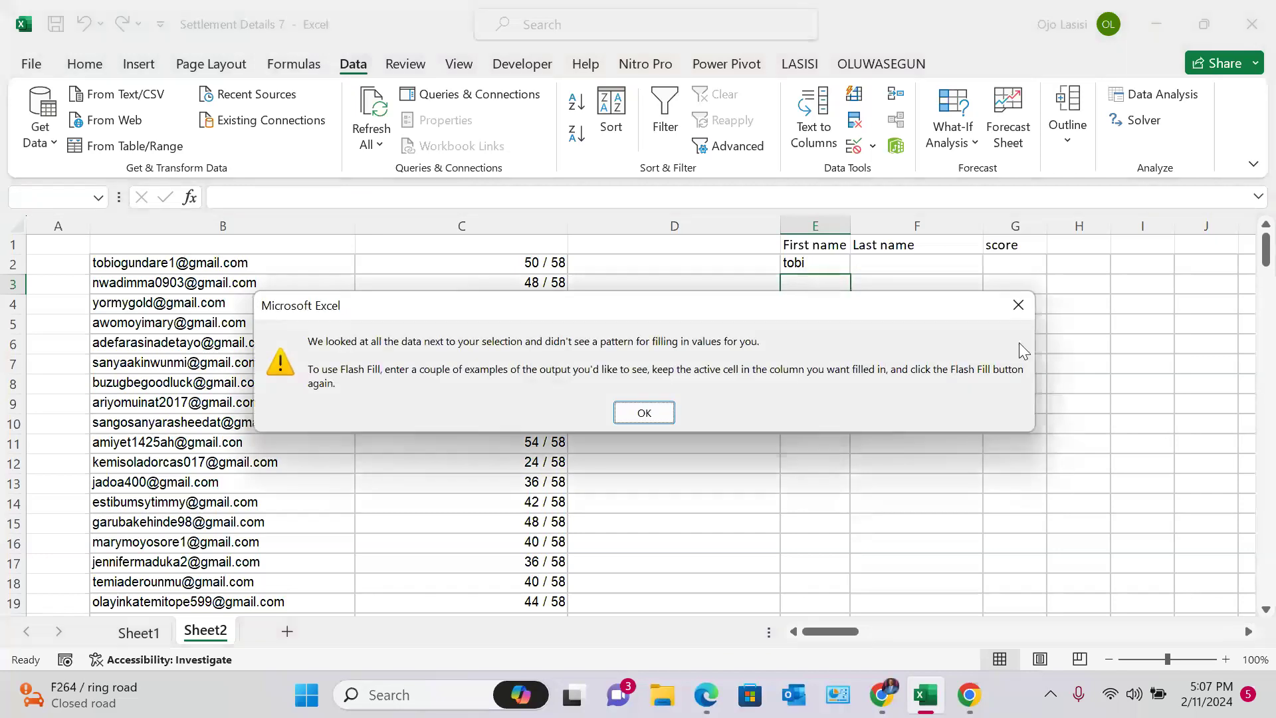
key("Return")
Step: Insert a new column C beside the emails and Flash Fill it with first names, using the first email's name in C2 as the example
left_click(418, 224)
key("ctrl+shift+plus")
left_click(511, 268)
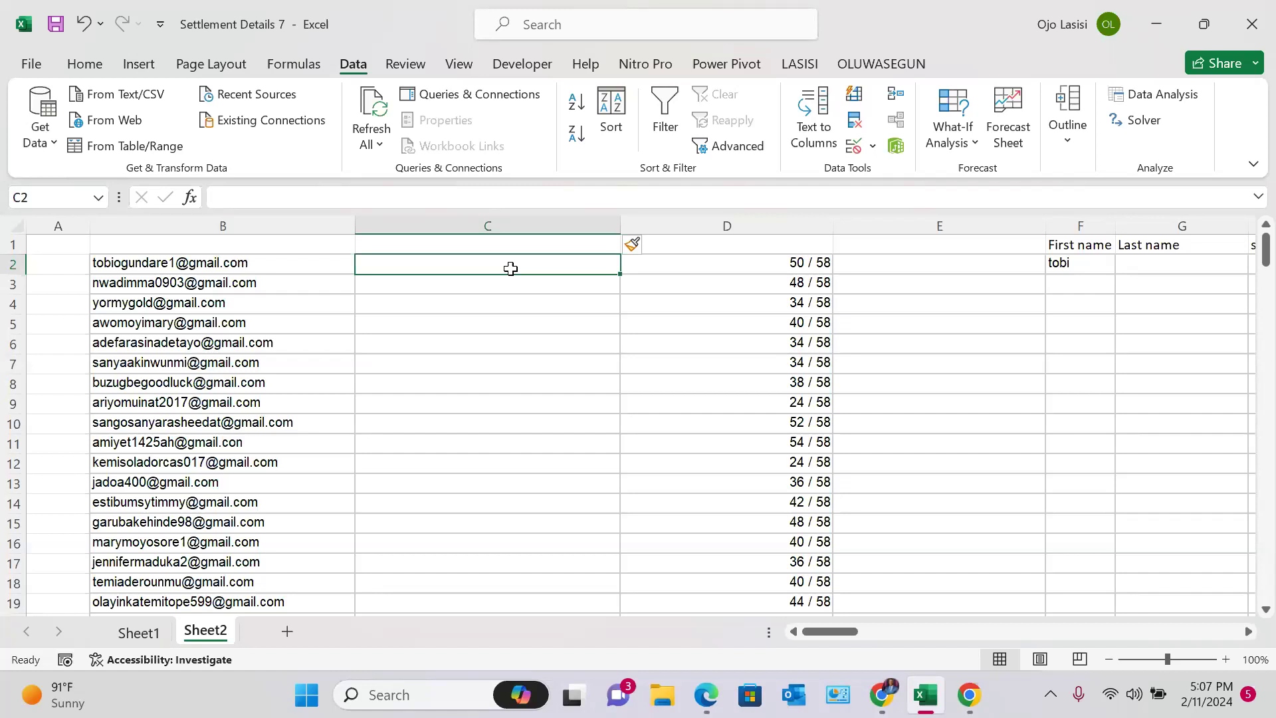
type("t")
left_click(707, 264)
type("o")
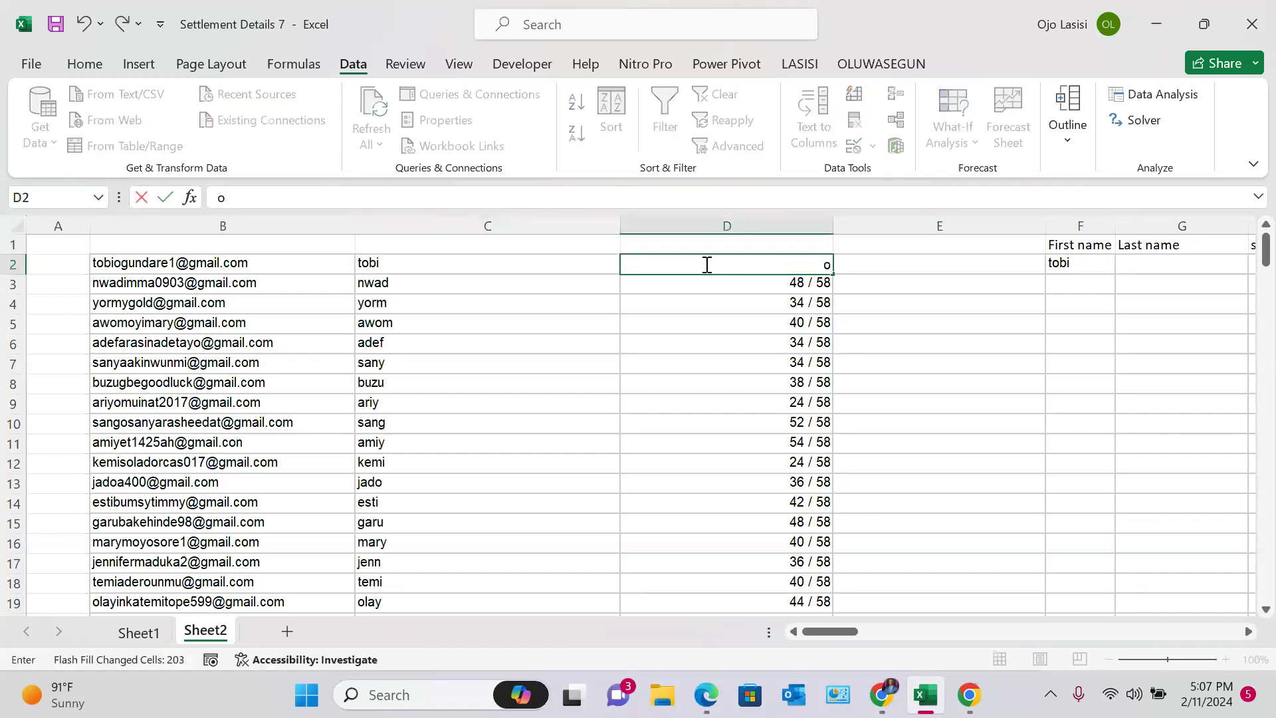
key("Escape")
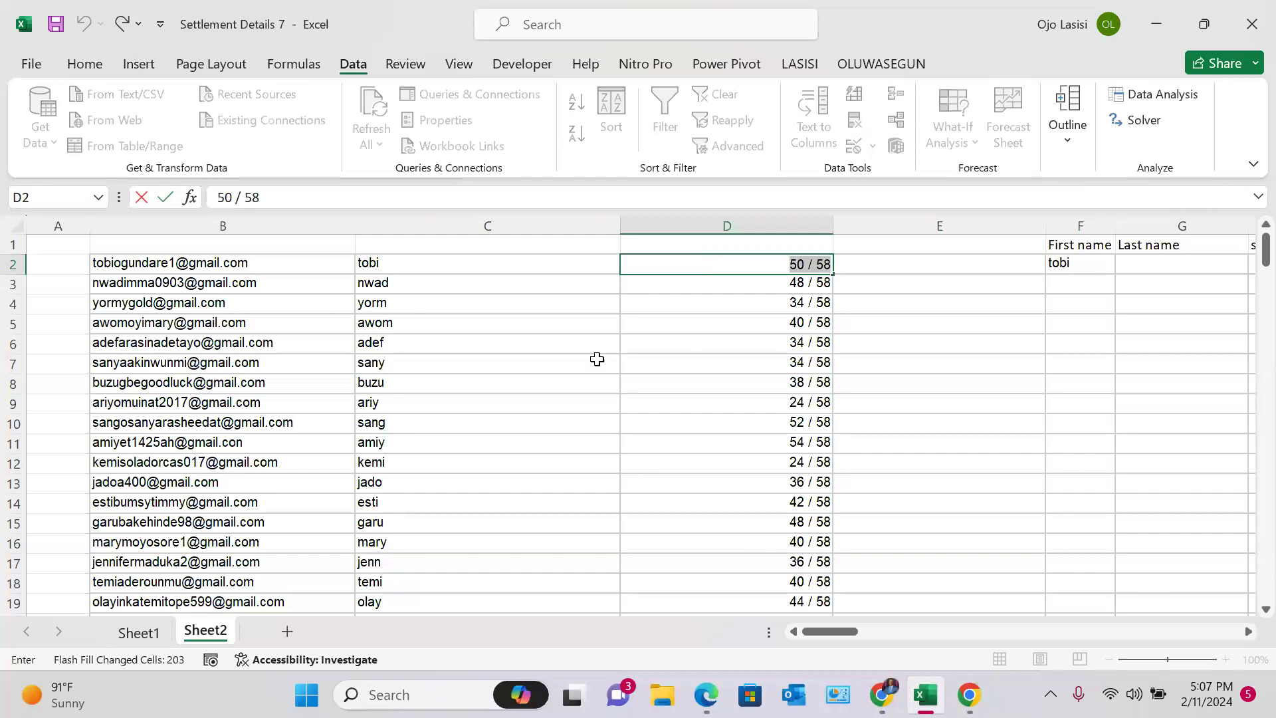
left_click(594, 362)
Step: Insert a new column D before the scores and Flash Fill it with last names, using the first email's last name in D2 as the example
left_click(662, 226)
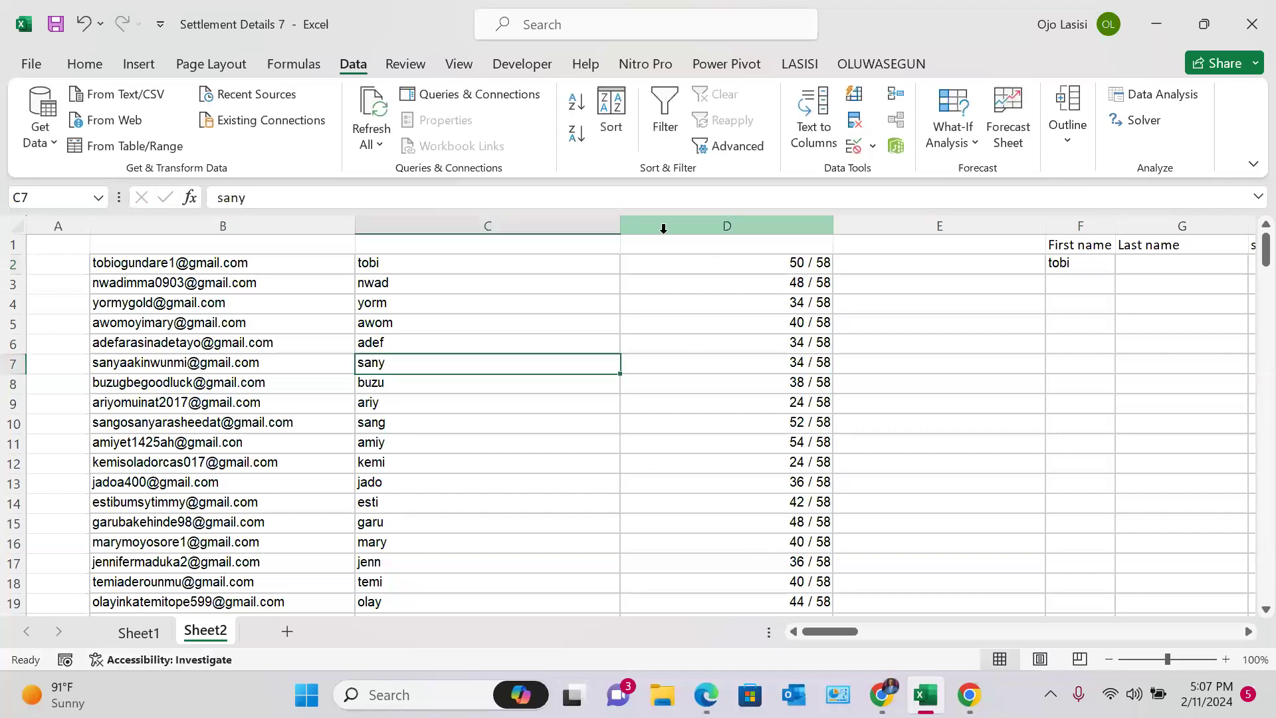
key("ctrl+shift+equal")
left_click(681, 260)
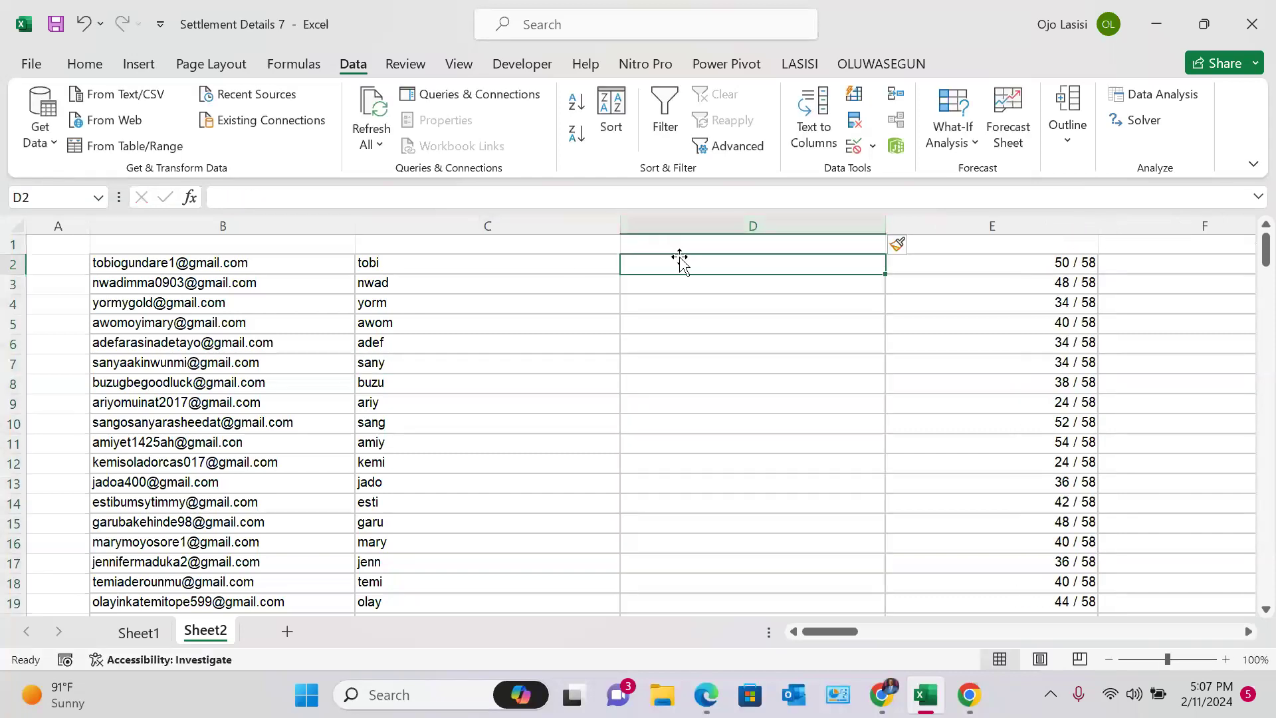
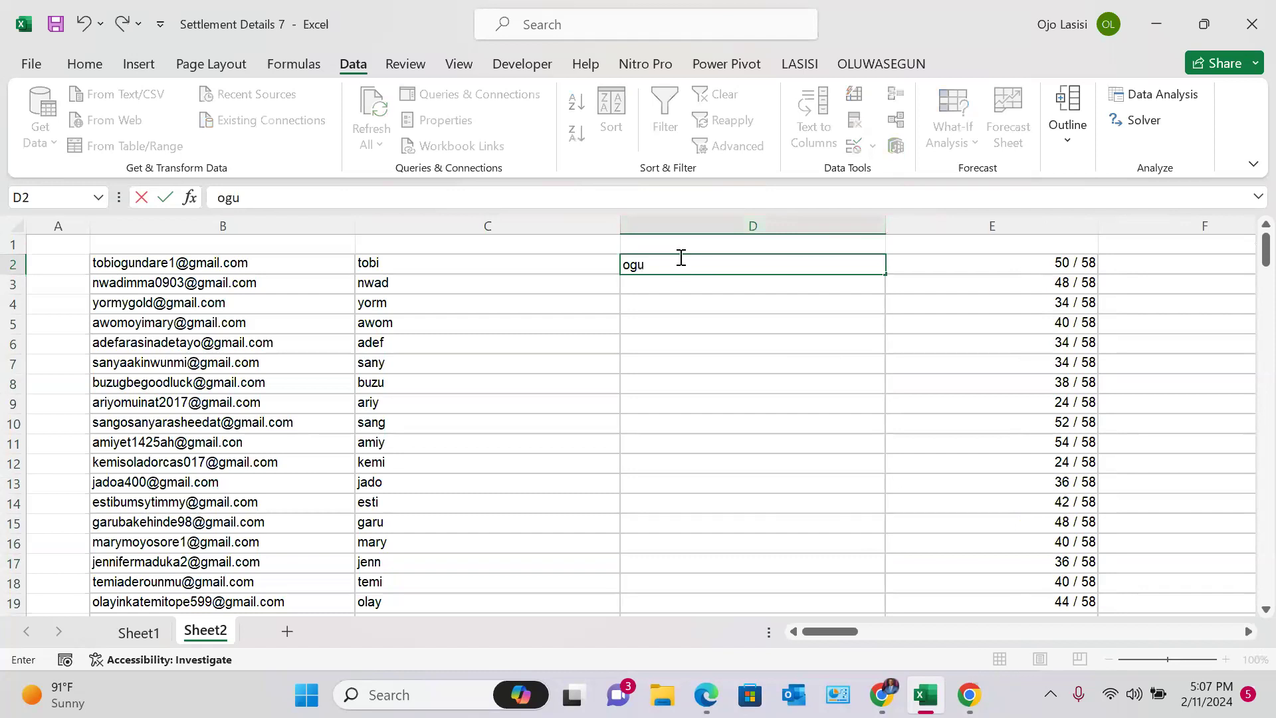
key("Return")
key("ctrl+e")
Step: Add the headers First name in C1 and Last name in D1
left_click(441, 243)
type("First name")
left_click(715, 244)
type("Last name")
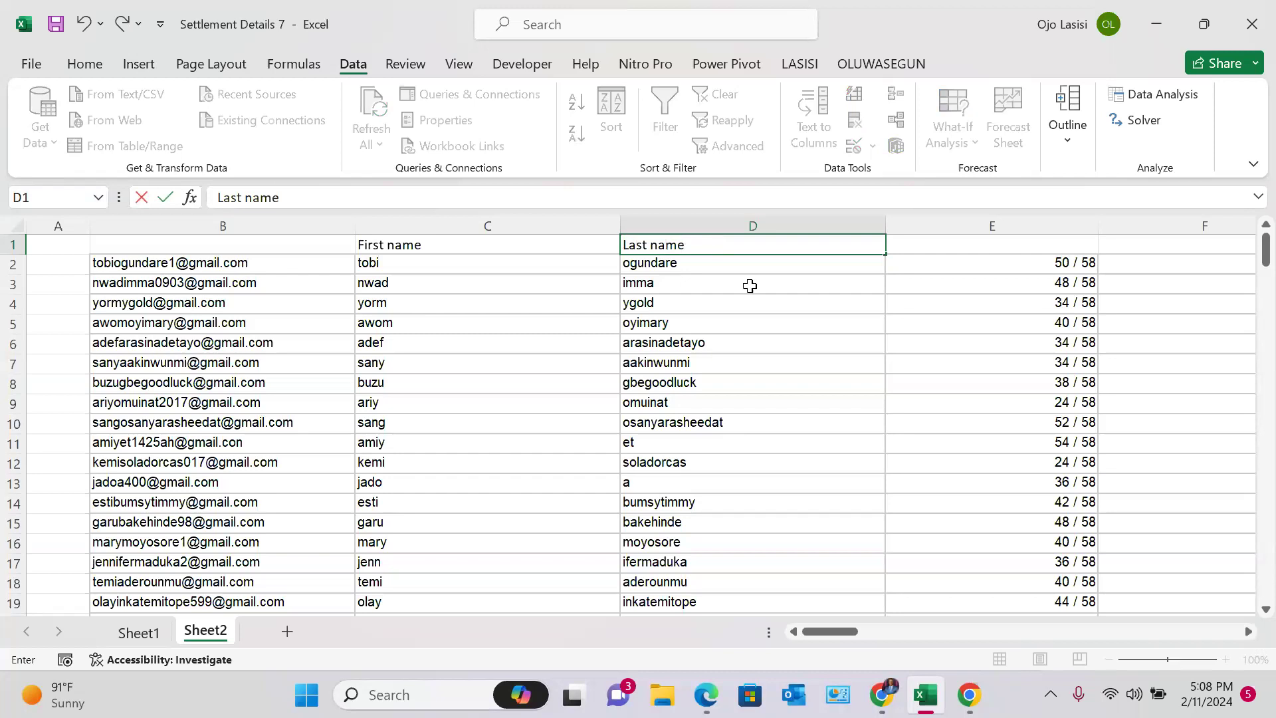
left_click(750, 286)
left_click(975, 246)
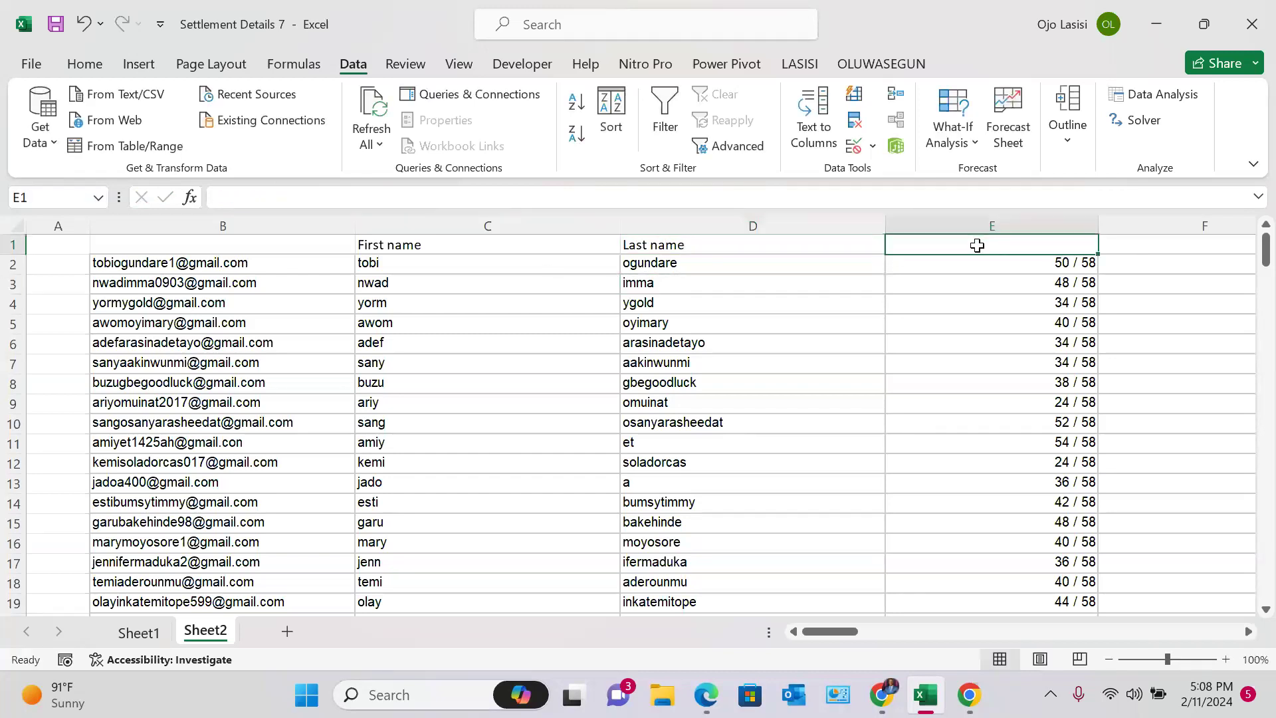
key("ctrl+shift+plus")
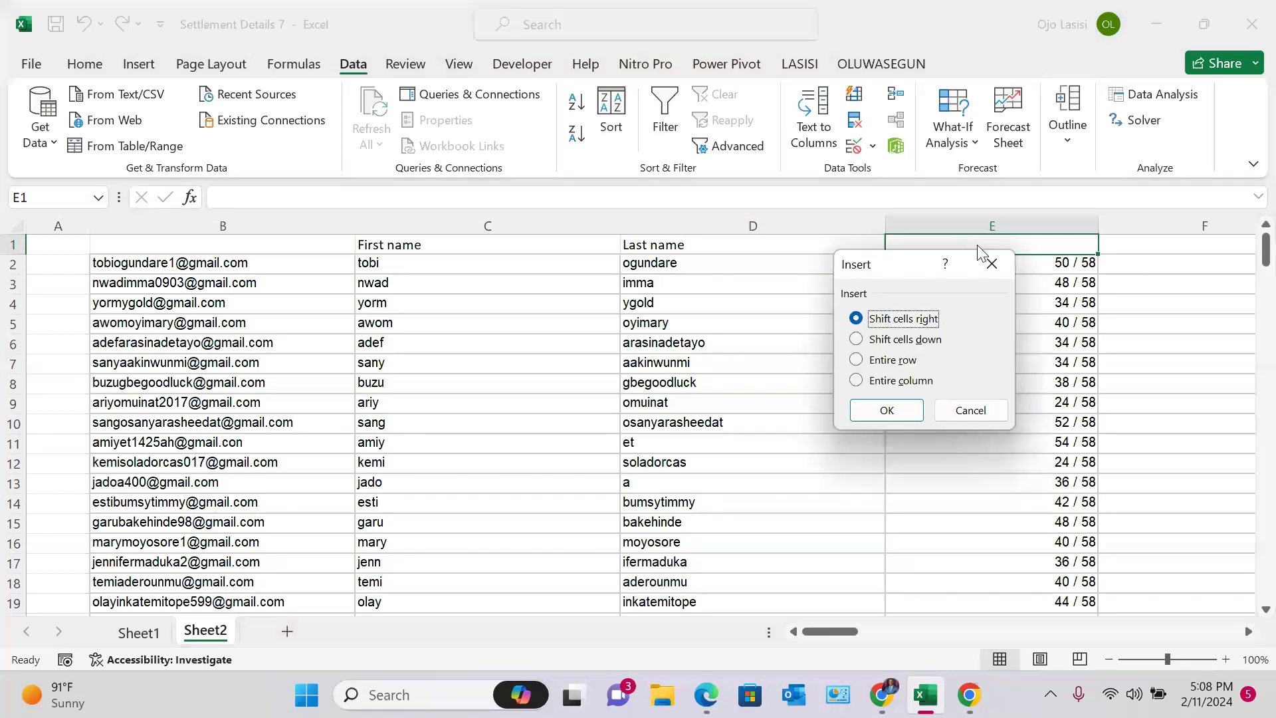
left_click(990, 265)
Step: Insert a blank column E between the last names and the scores
left_click(977, 219)
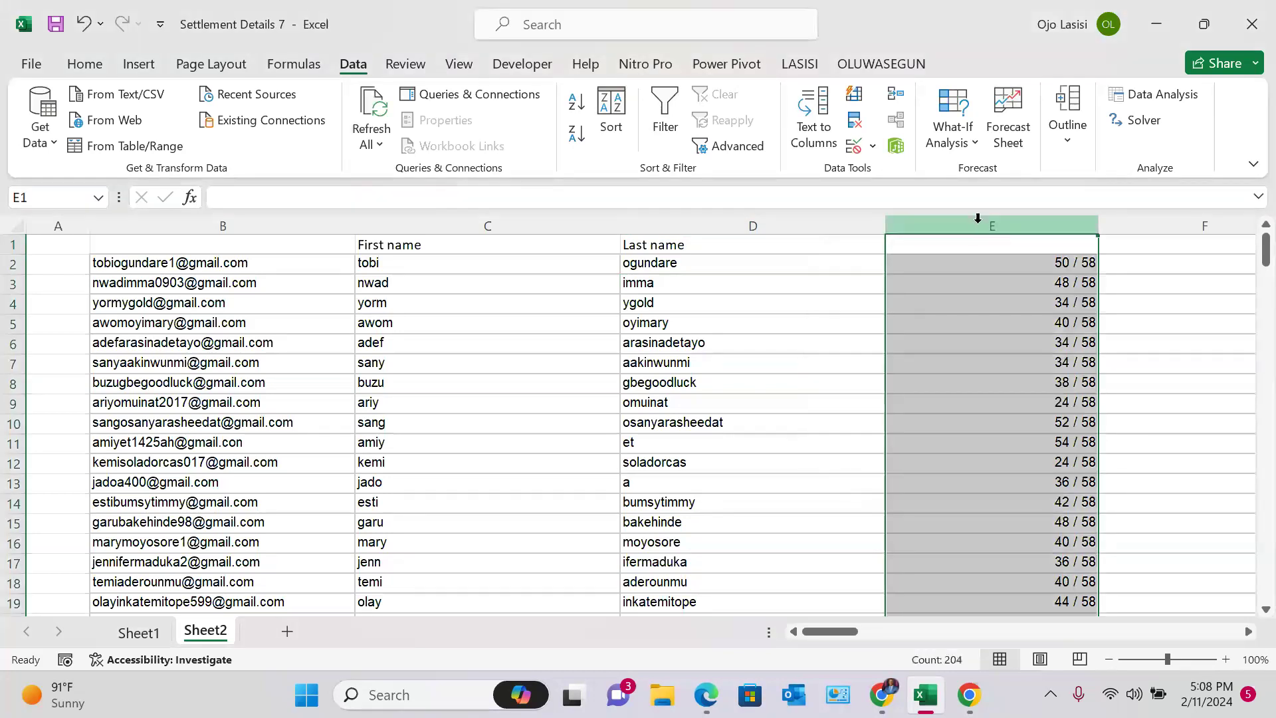
key("ctrl+shift+plus")
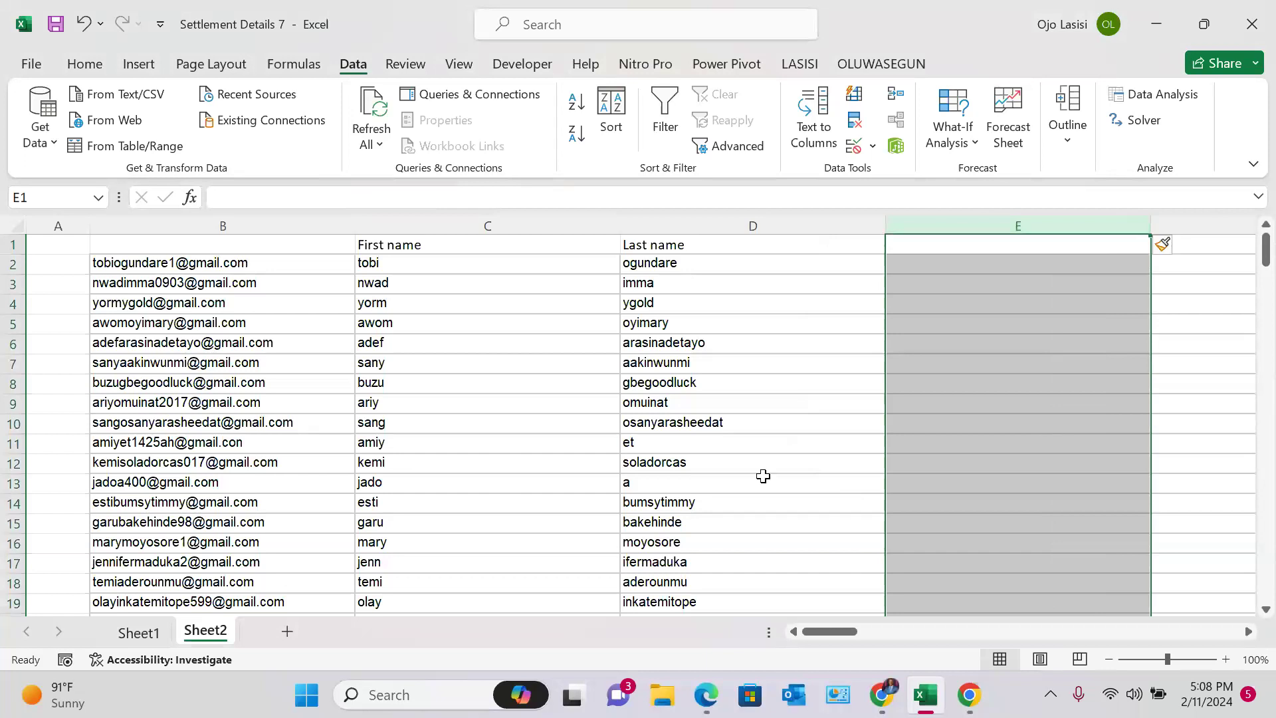
left_click_drag(831, 625, 835, 629)
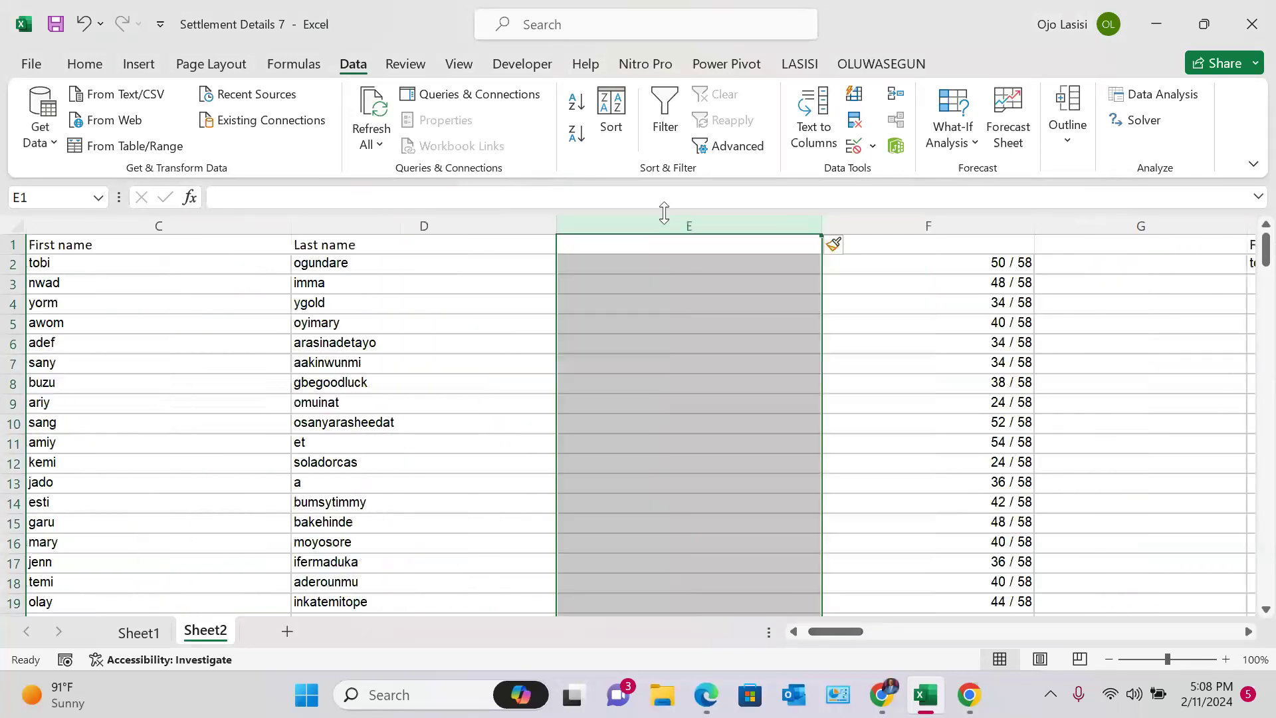
left_click(665, 266)
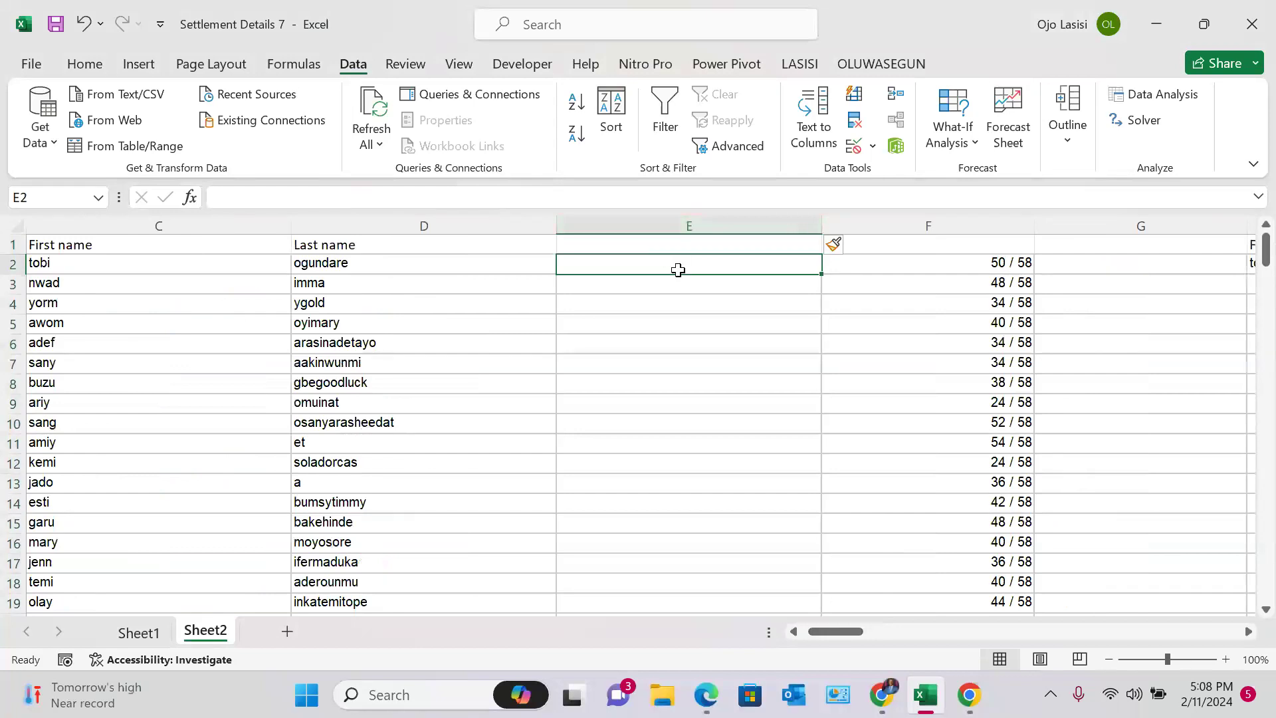
Step: Split the scores from F2 down into columns F and G with Text to Columns as Delimited data, replacing the existing data
left_click(872, 263)
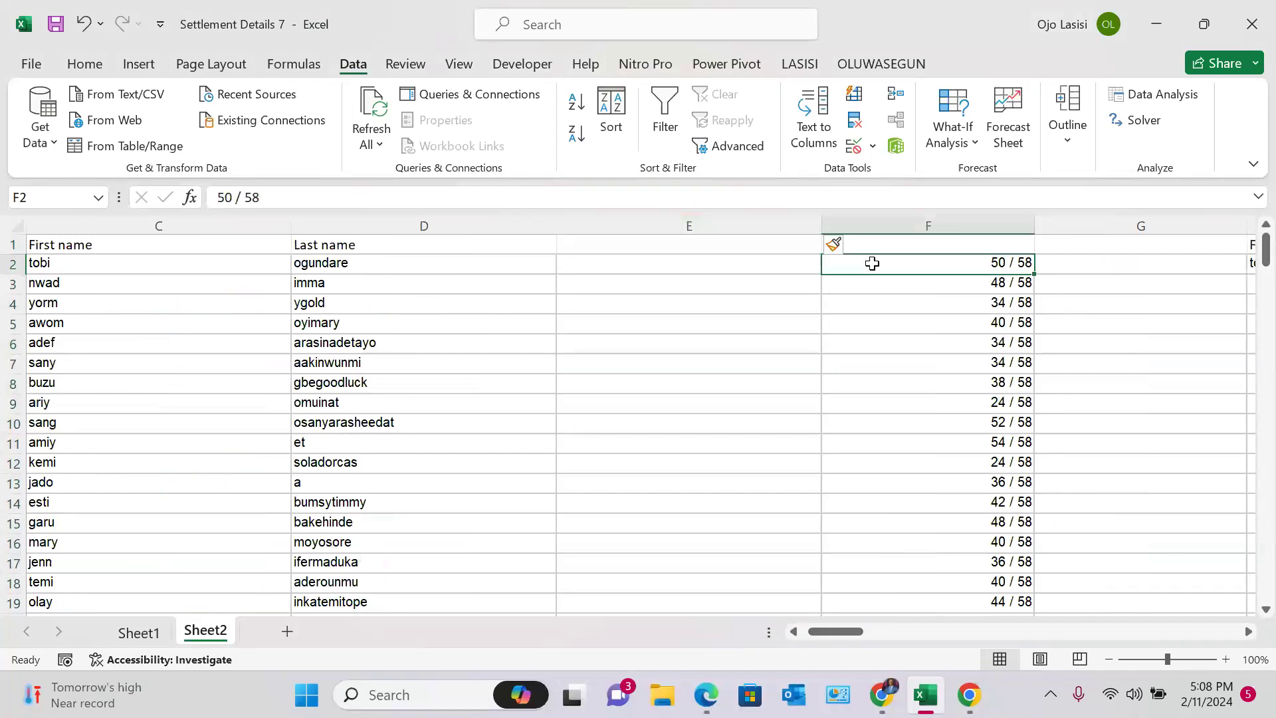
key("ctrl+shift+Down")
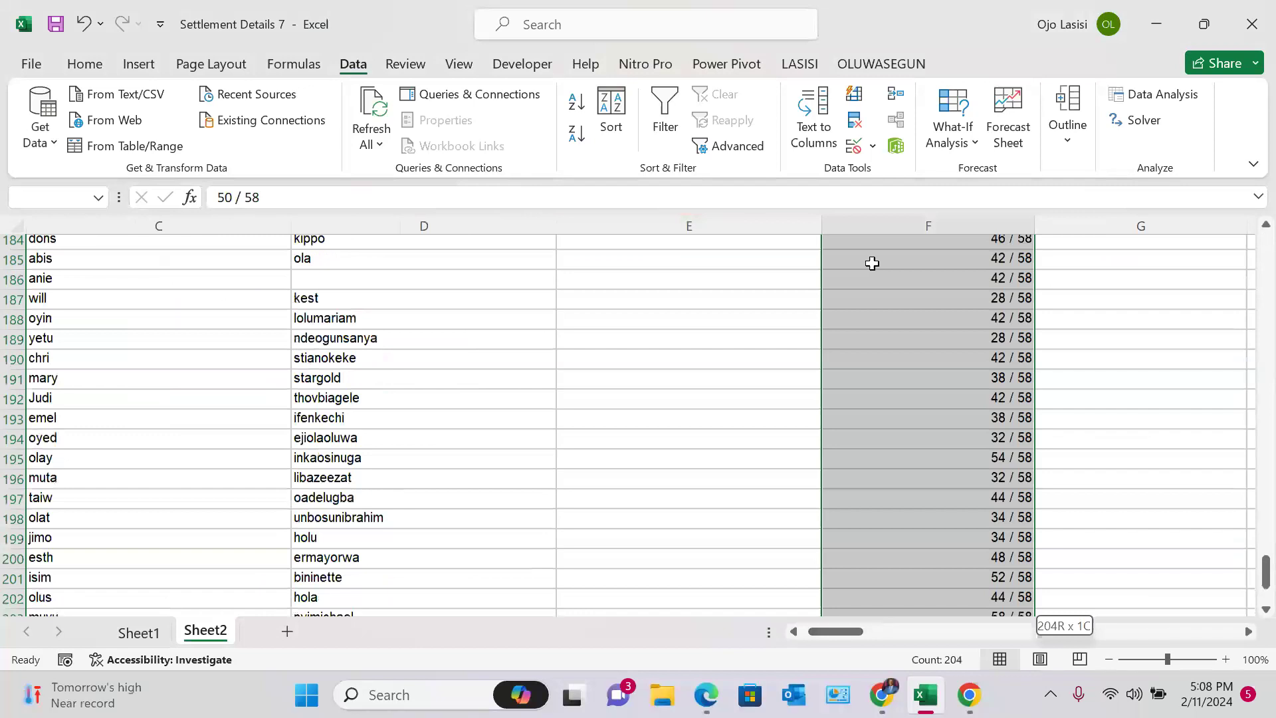
left_click_drag(1266, 582, 1265, 247)
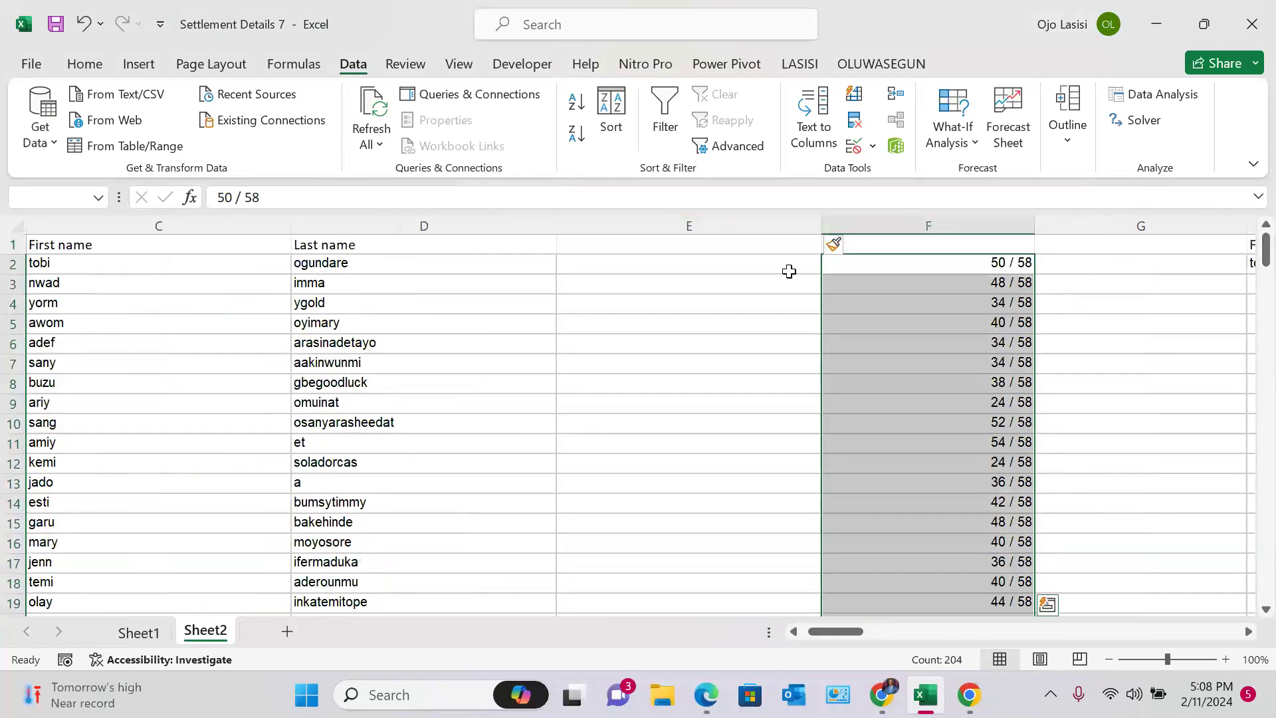
left_click(800, 109)
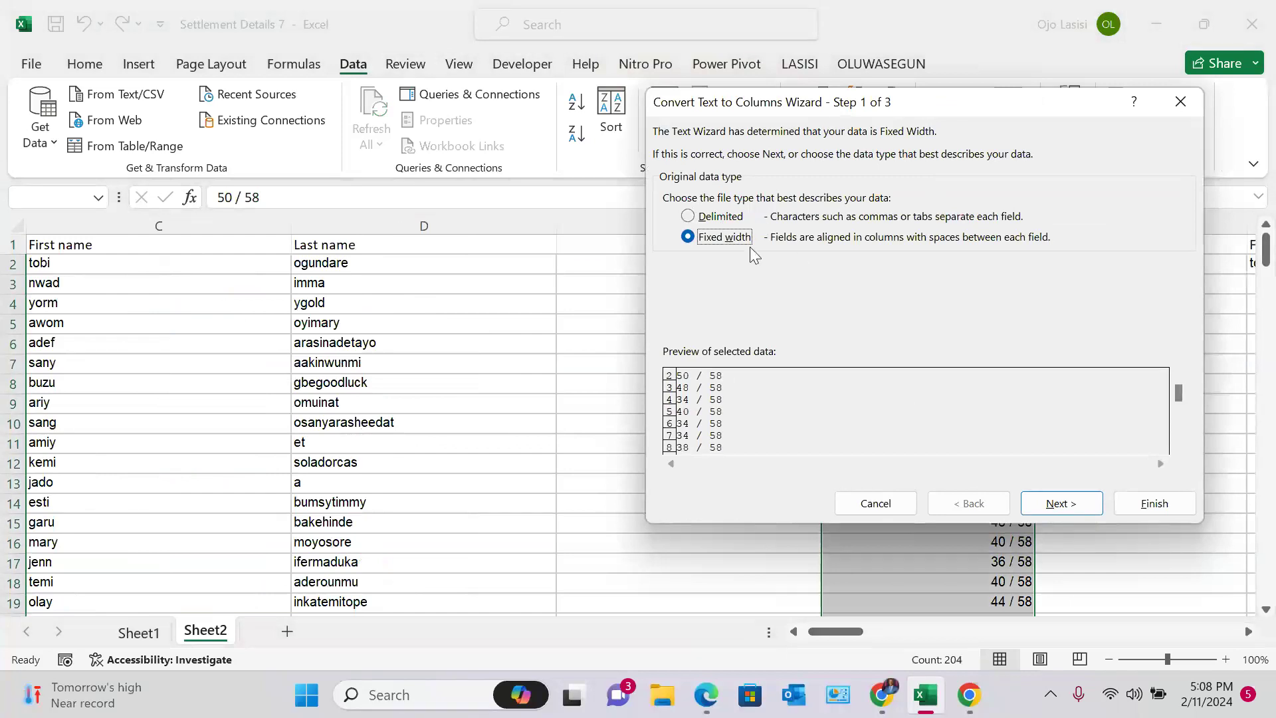
left_click(688, 216)
left_click(1049, 503)
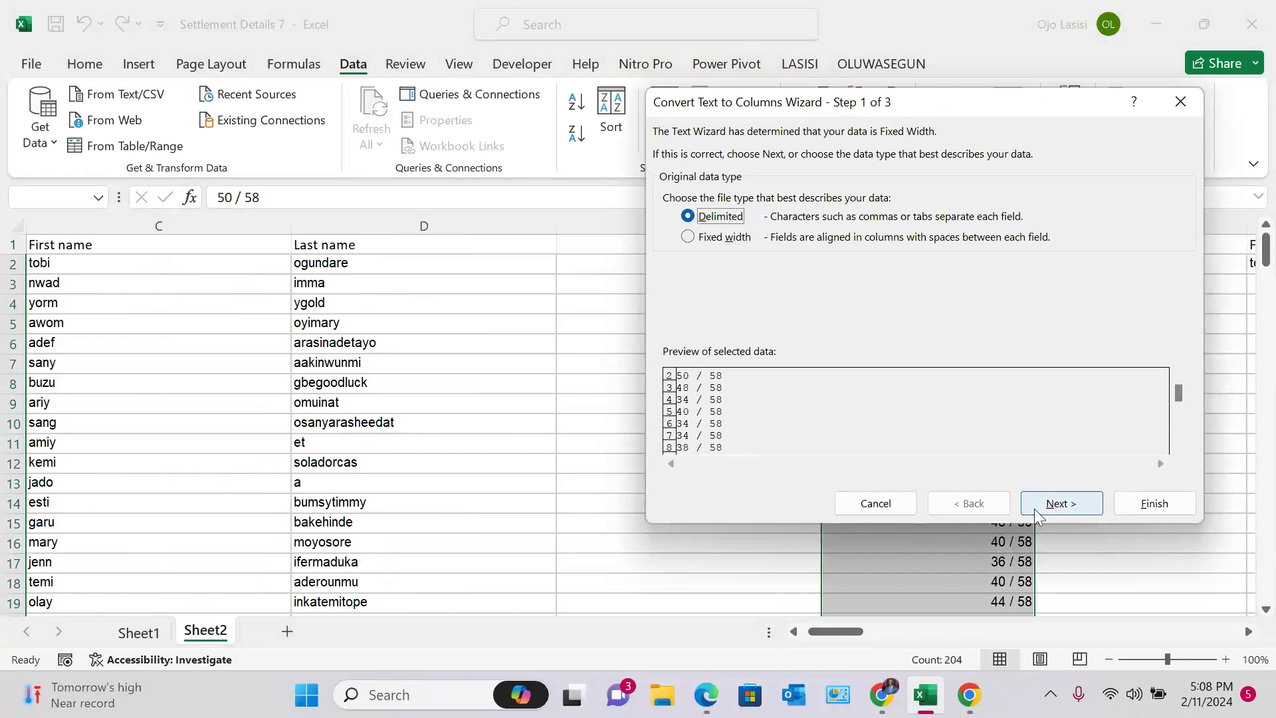
left_click(1075, 503)
left_click(1160, 504)
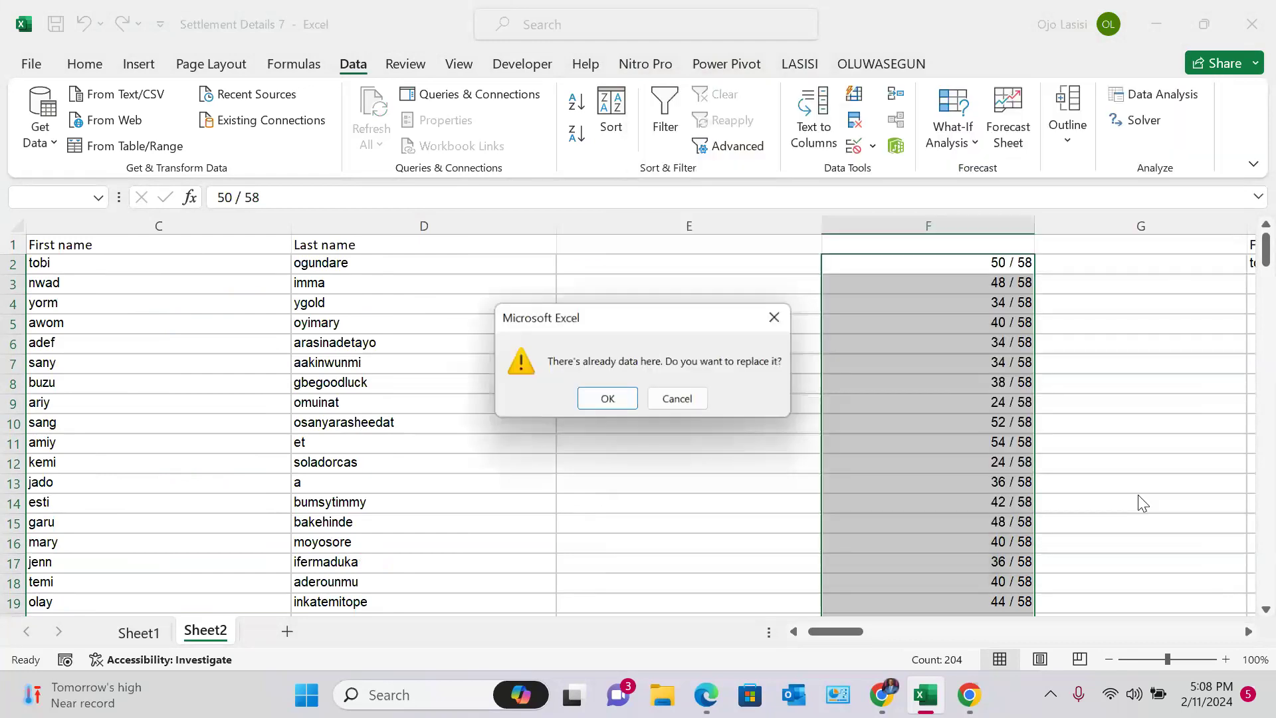
left_click(609, 399)
left_click(1087, 367)
Step: Calculate each participant's percentage with =(F2/G2)*100 in E2 and fill the formula down column E
left_click_drag(836, 625, 824, 628)
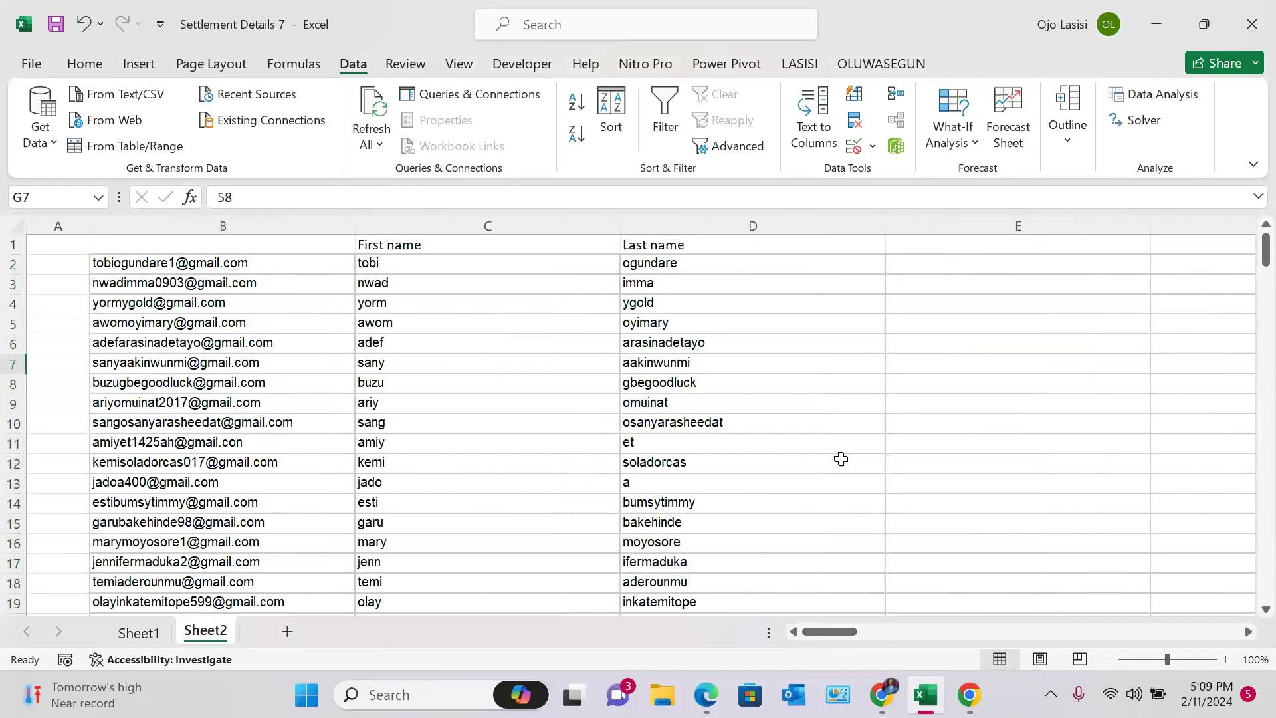
left_click(963, 268)
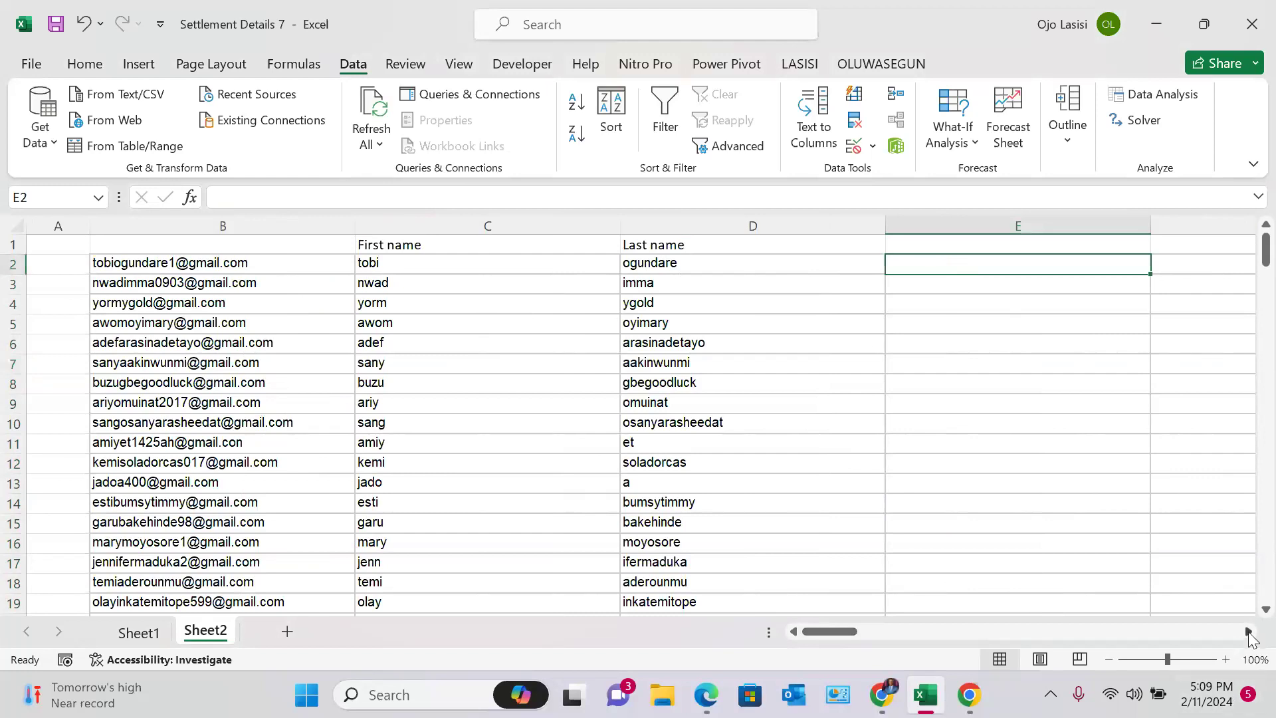
scroll(668, 534, "right", 3)
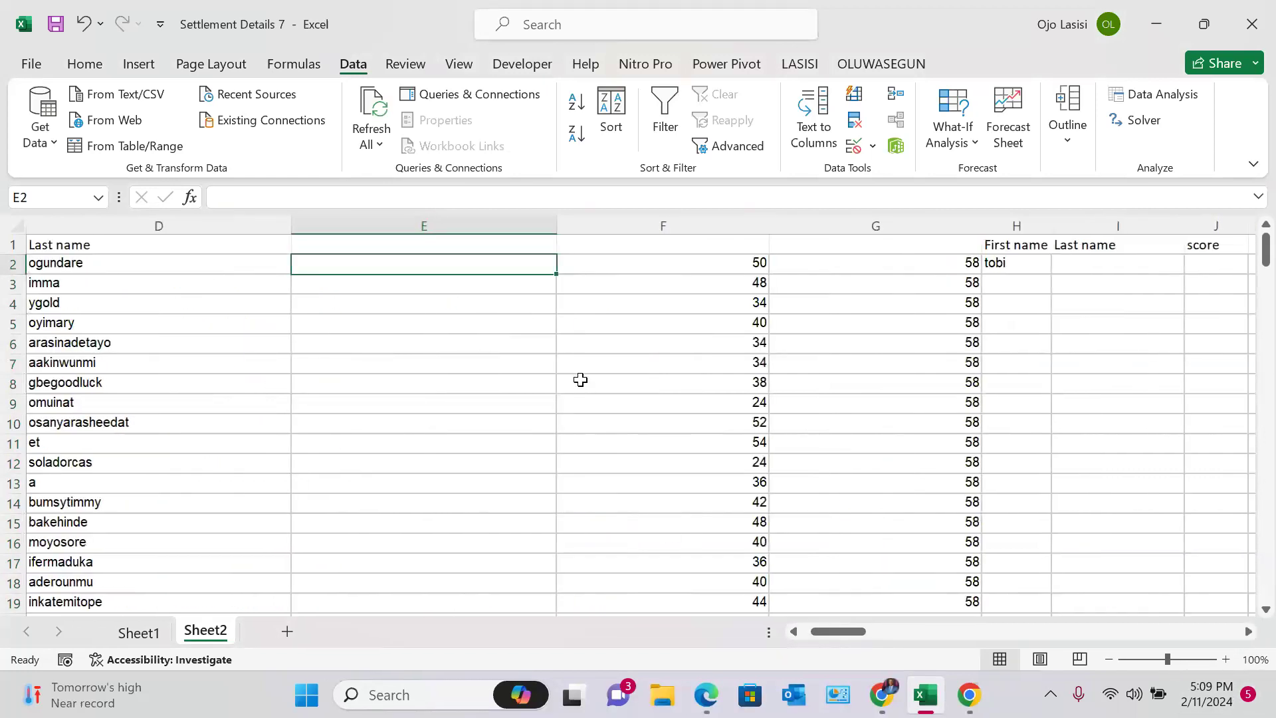
type("=")
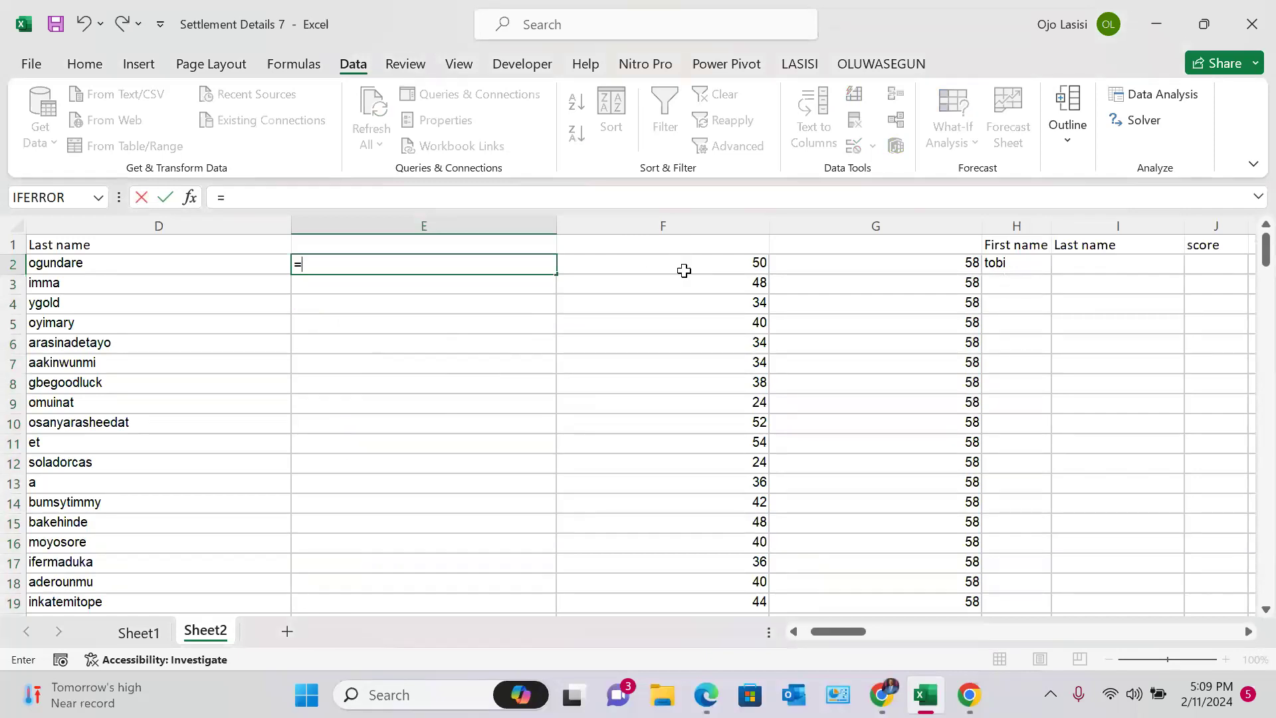
type("(")
left_click(684, 269)
type("/")
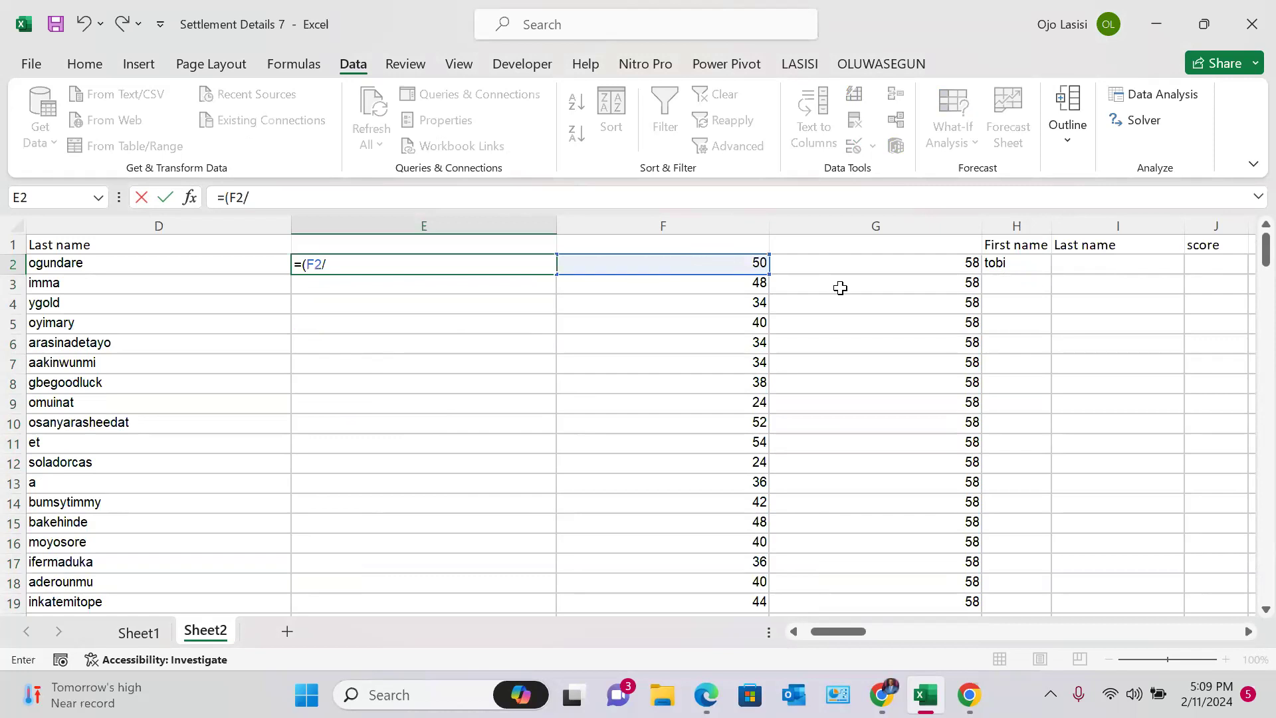
left_click(867, 268)
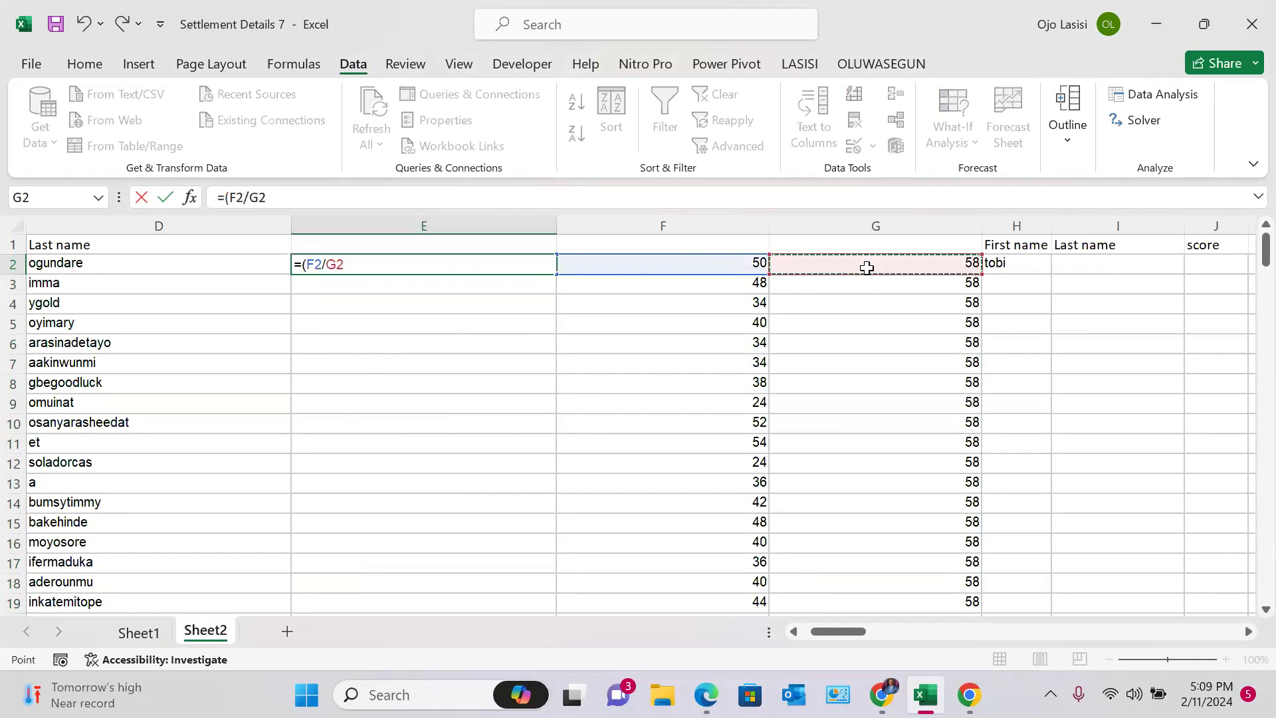
type(")*")
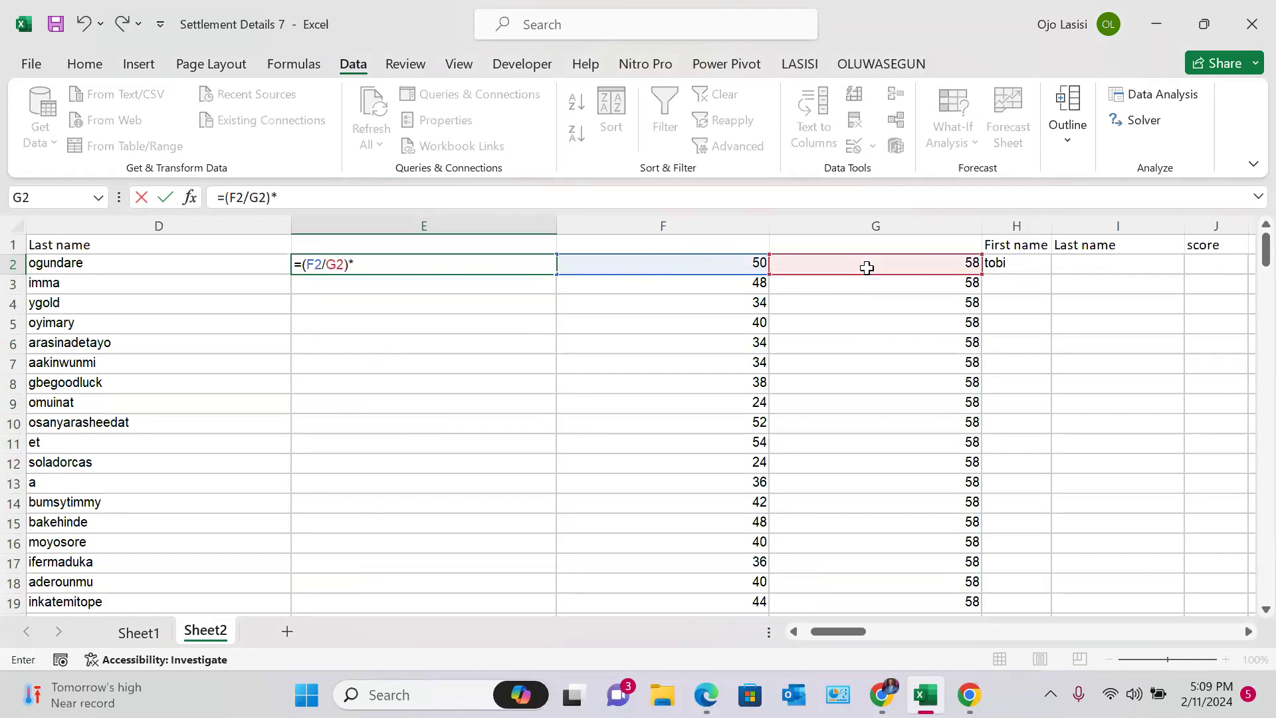
type("100")
key("Return")
left_click(533, 263)
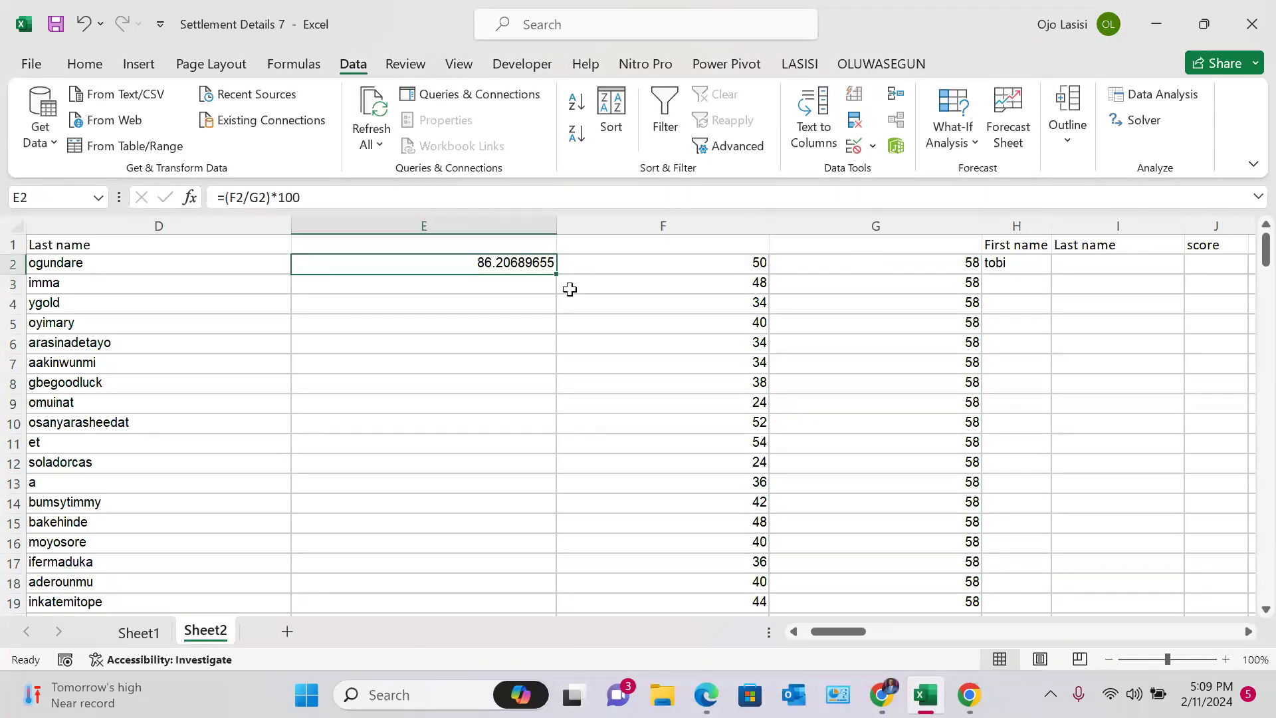
double_click(557, 274)
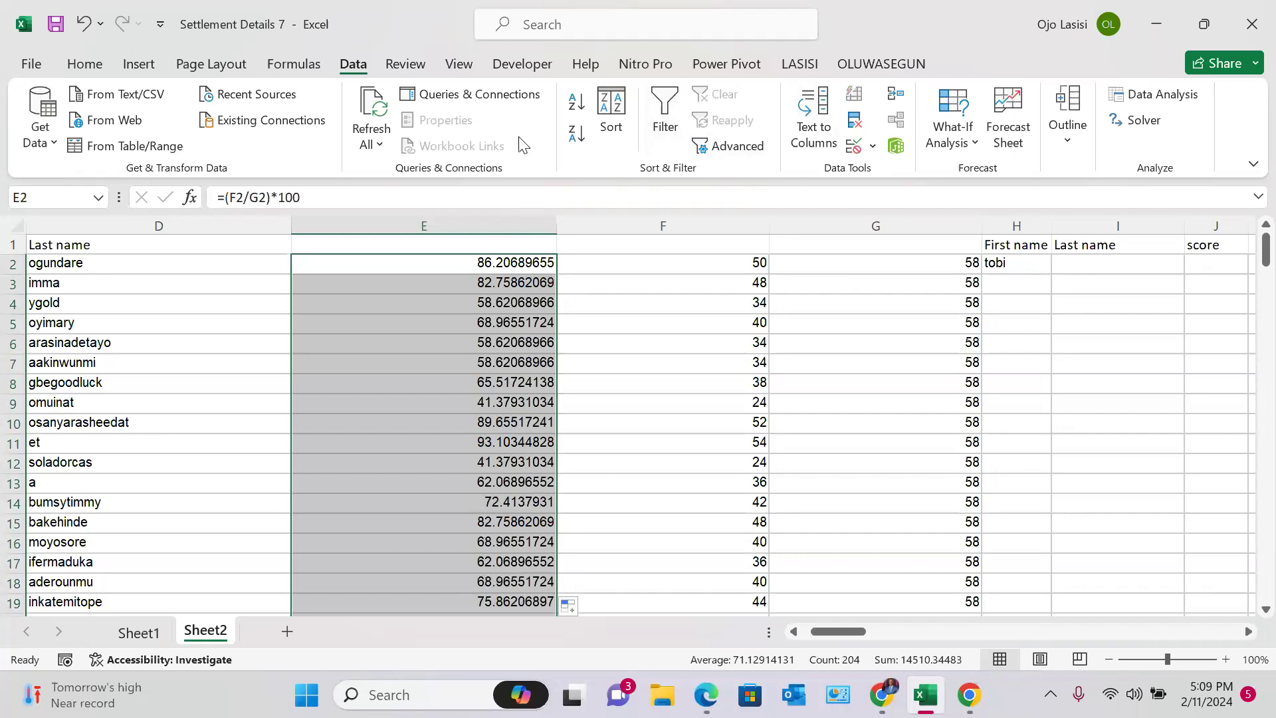
Step: Format the calculated percentages in column E to show no decimal places
left_click(86, 65)
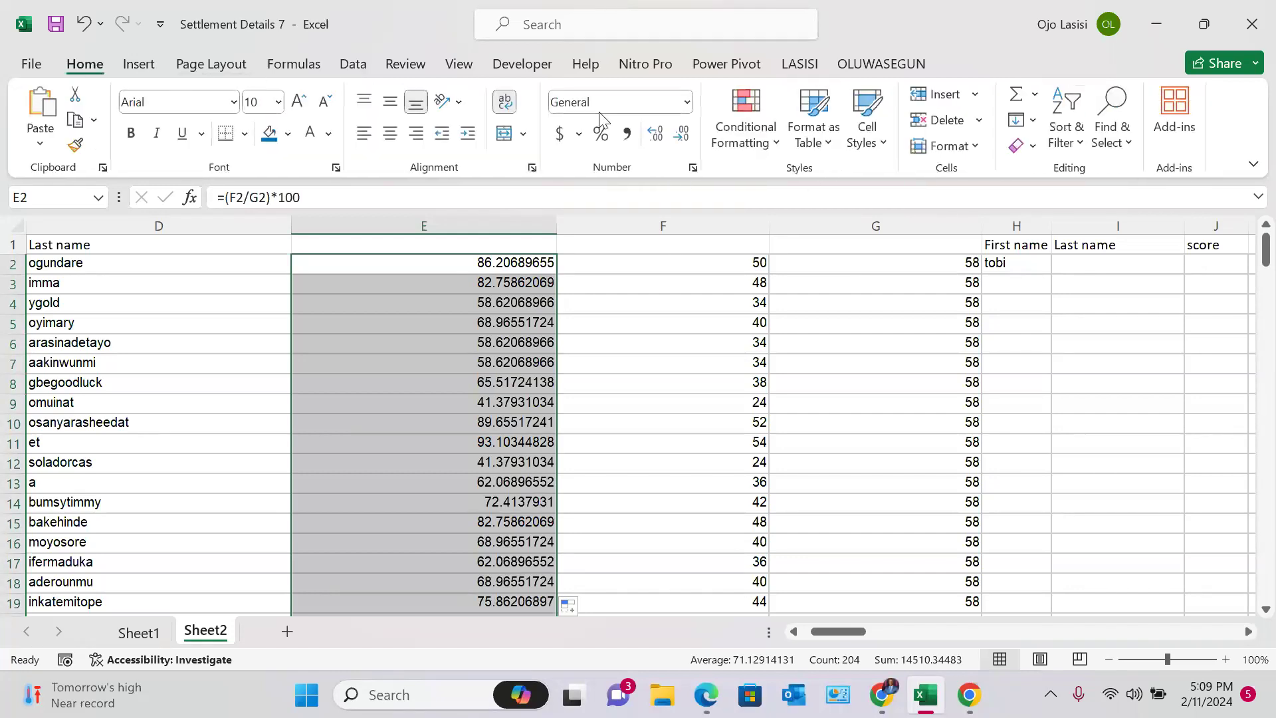
left_click(683, 136)
left_click(683, 137)
left_click(683, 136)
left_click(683, 136)
left_click(683, 136)
left_click(683, 136)
left_click(683, 136)
left_click(683, 137)
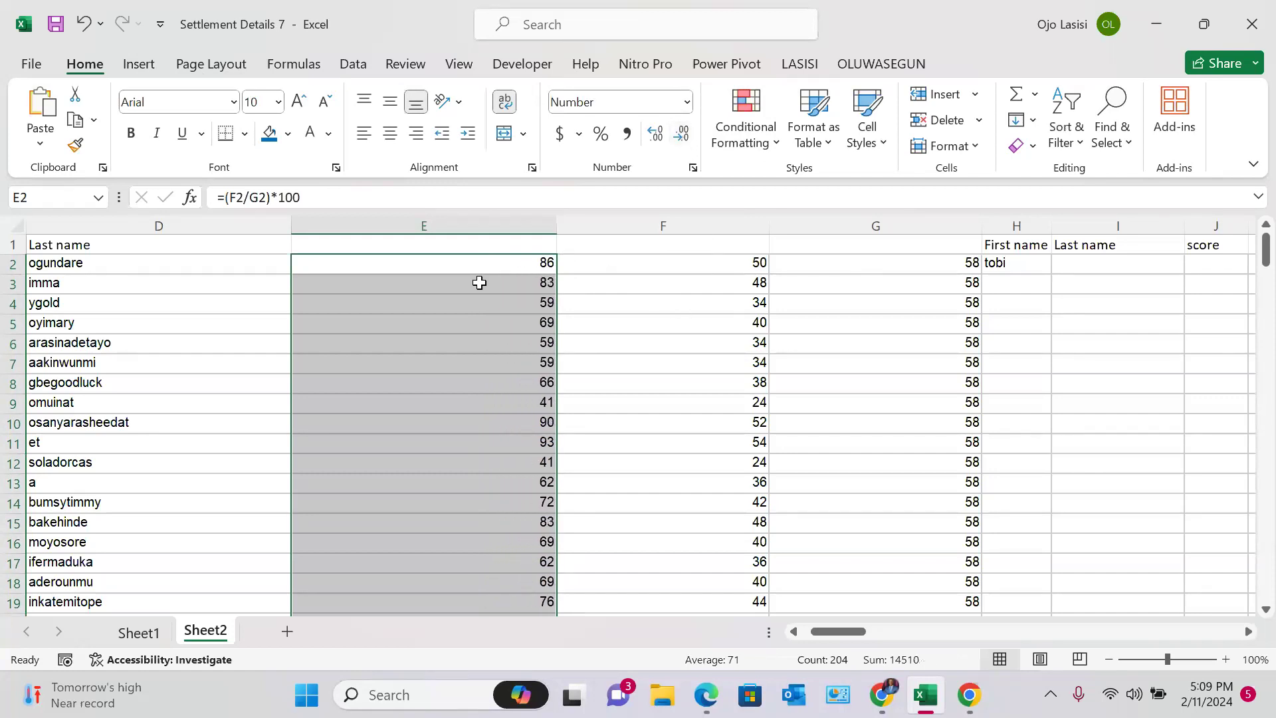
Step: Replace the percentage formulas in column E with their values using Paste Special
key("ctrl+c")
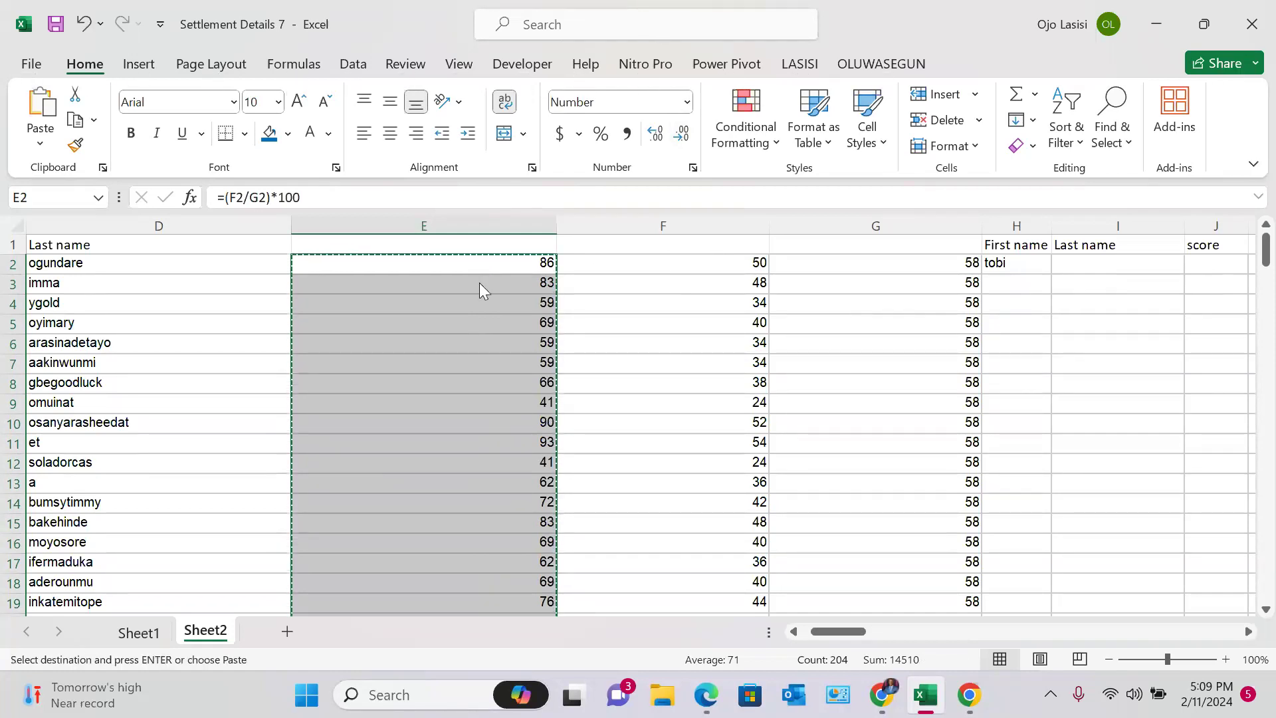
key("ctrl+alt+v")
left_click(737, 278)
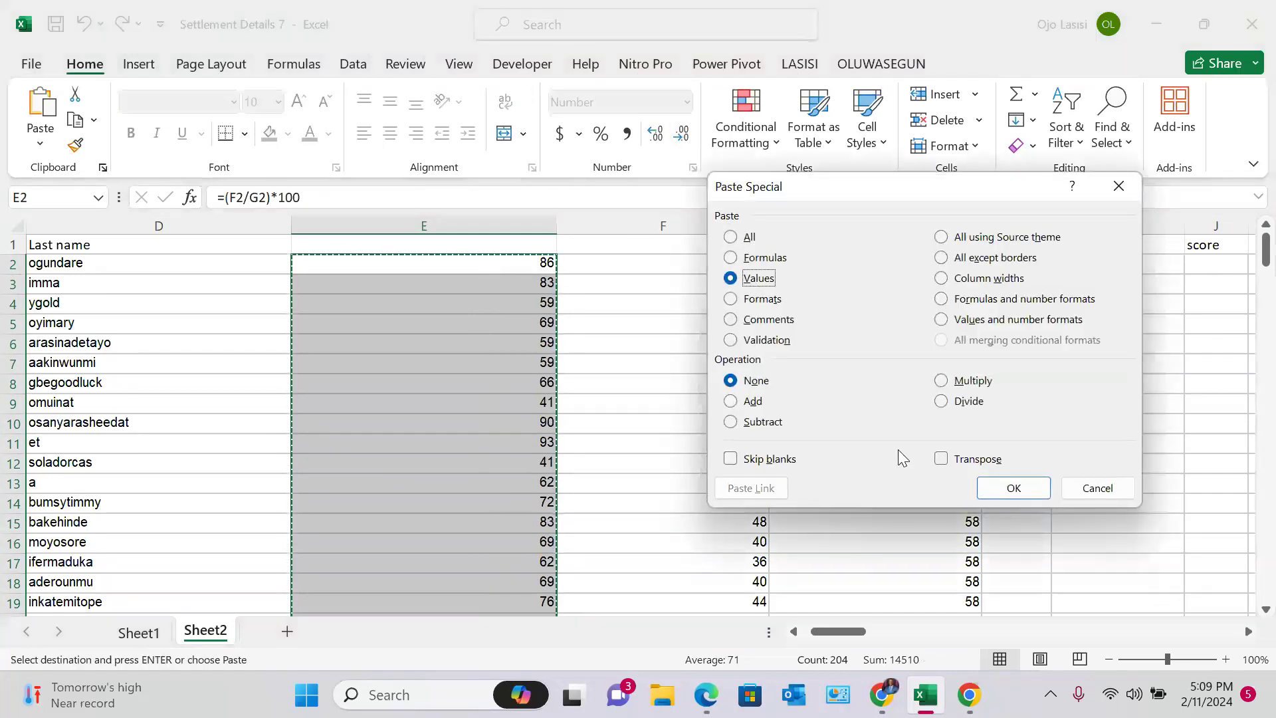
left_click(1013, 488)
Step: Delete the separated marks columns and the leftover First name, Last name and score columns after column E
left_click(713, 220)
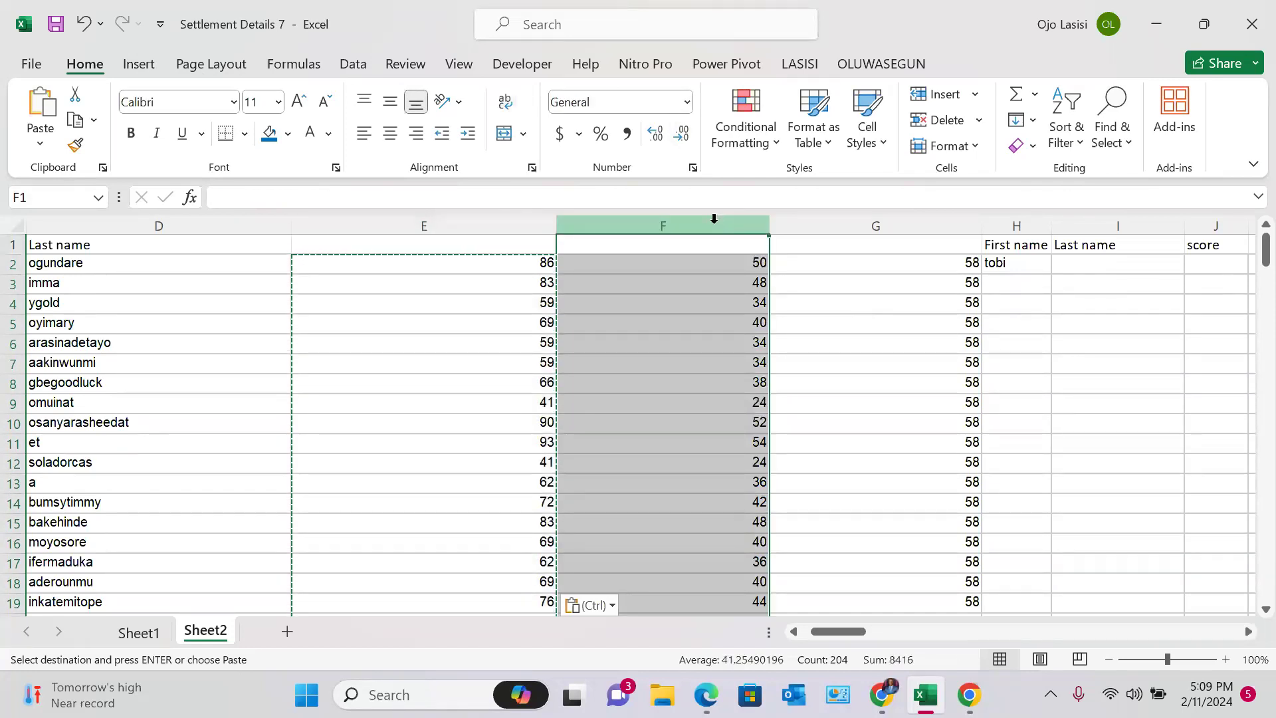
key("ctrl+minus")
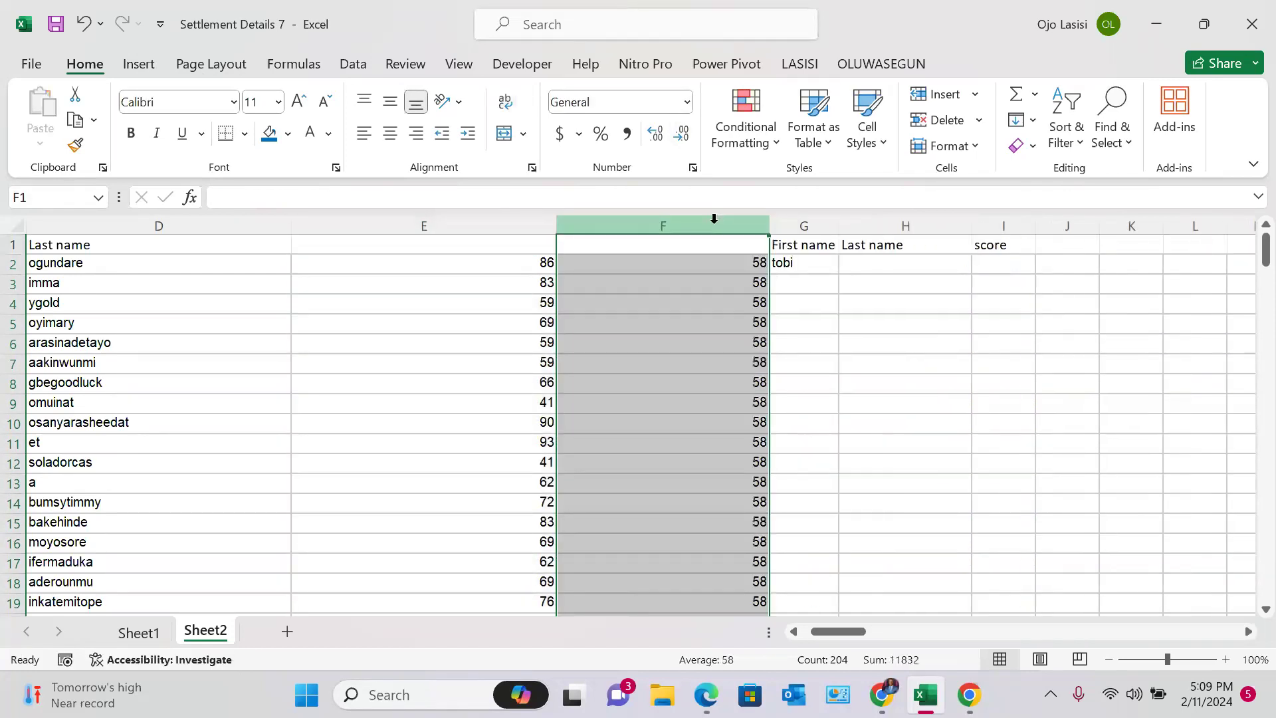
key("ctrl+minus")
key("ctrl+minus")
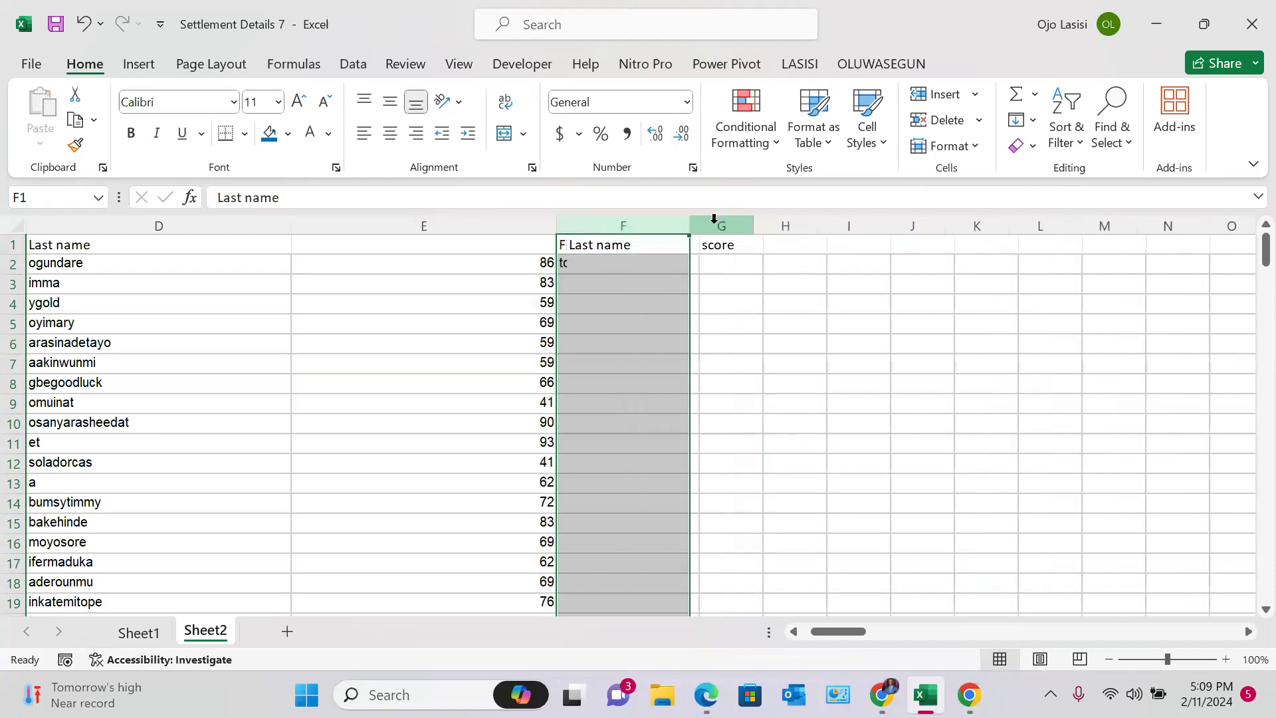
key("ctrl+minus")
key("ctrl+minus")
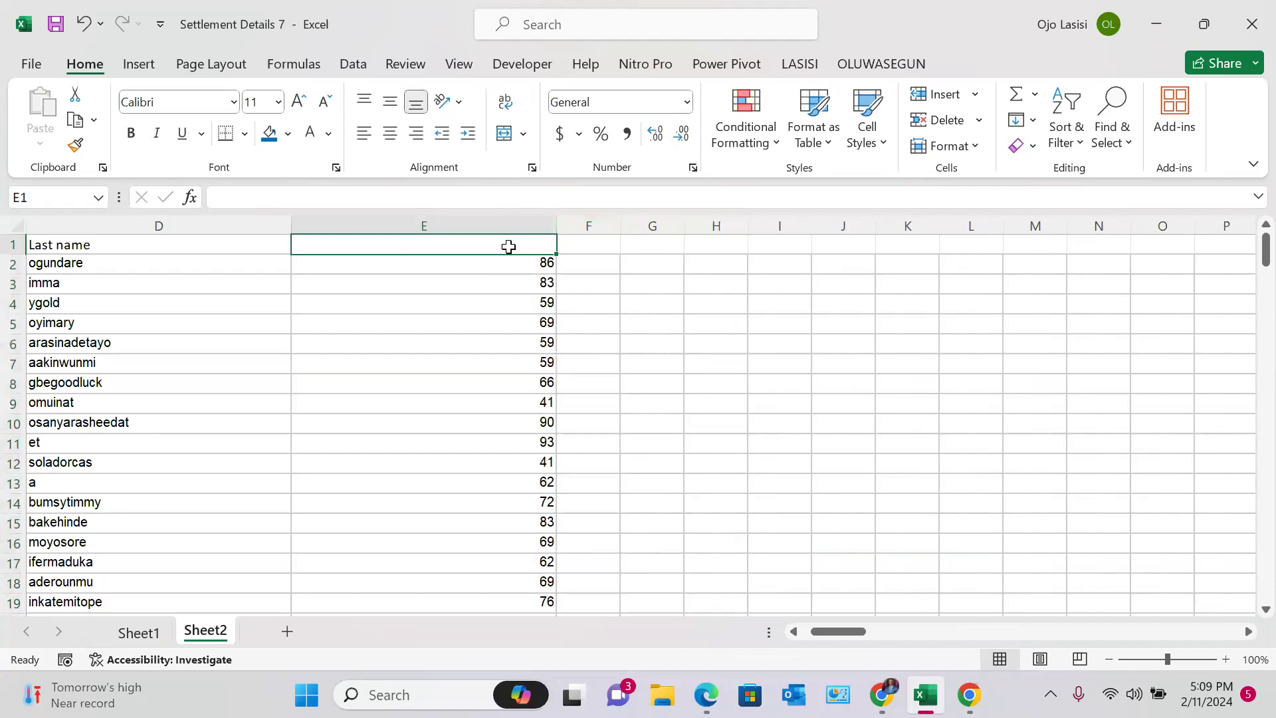
Step: Add the header score in E1 above the calculated percentages
type("sc")
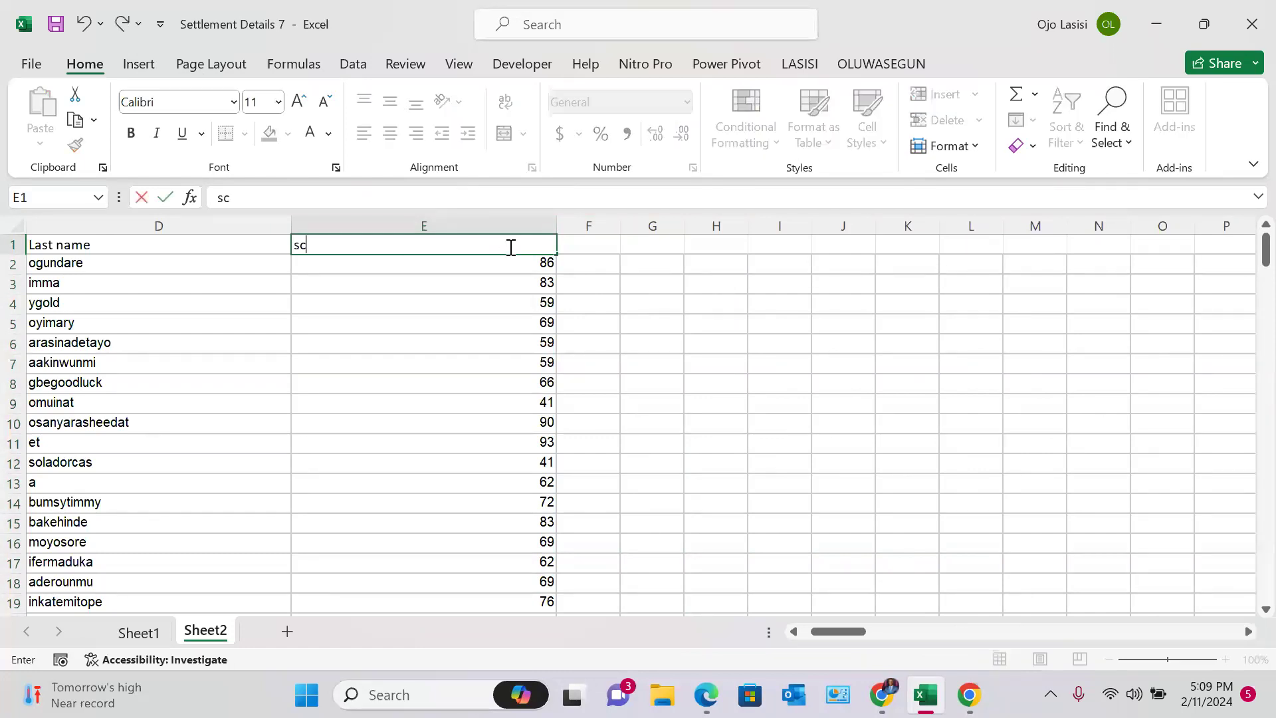
type("ore")
left_click(794, 631)
left_click_drag(393, 251, 906, 603)
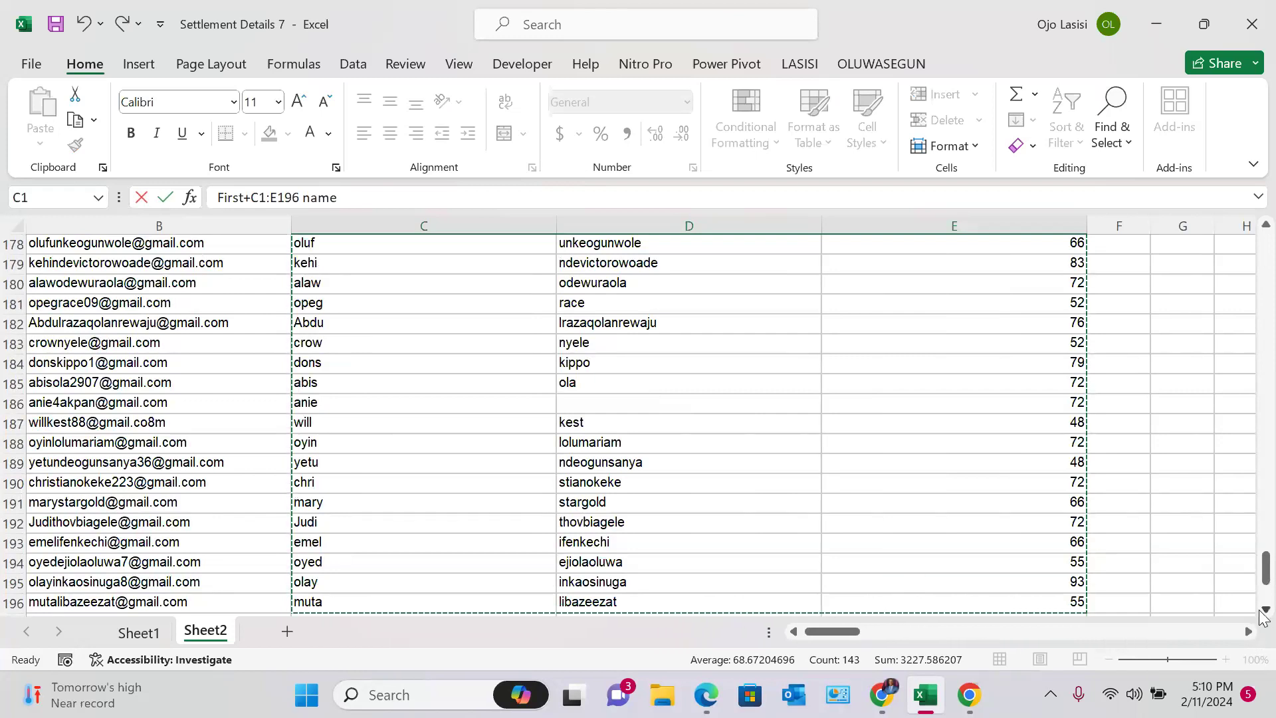
left_click(1264, 609)
left_click(1263, 608)
left_click(1263, 608)
left_click(1186, 525)
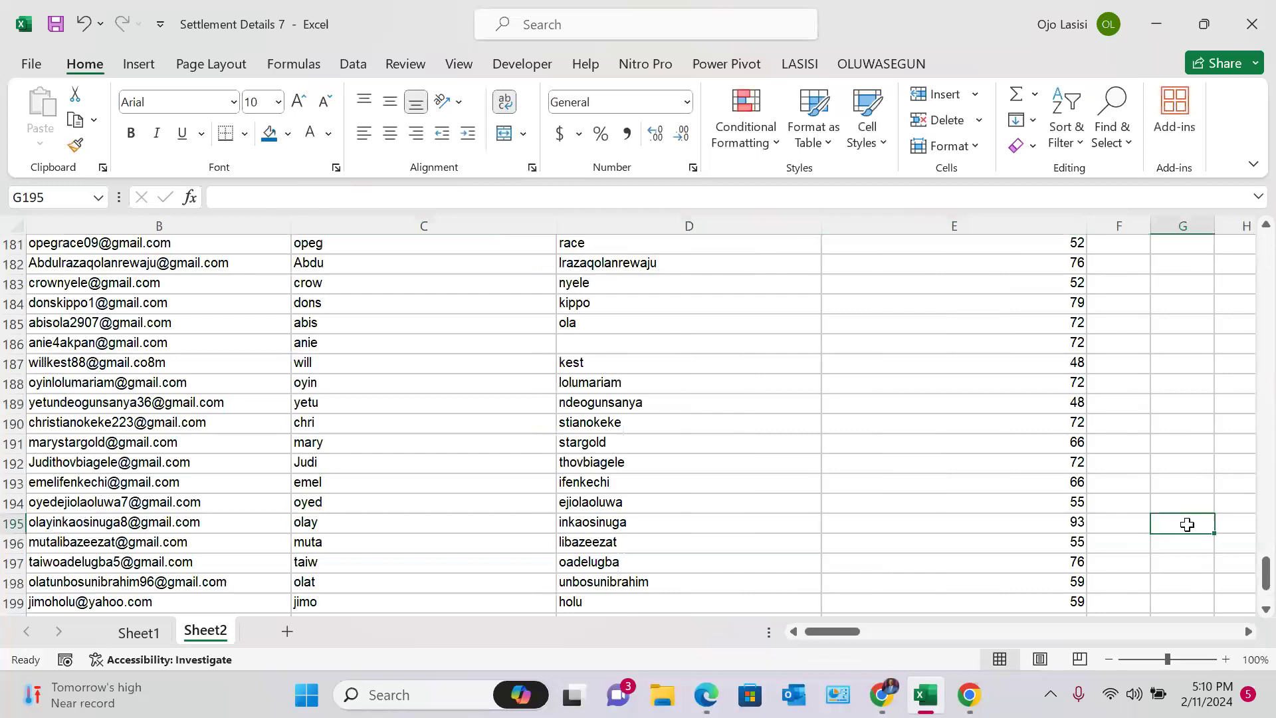
double_click(1186, 524)
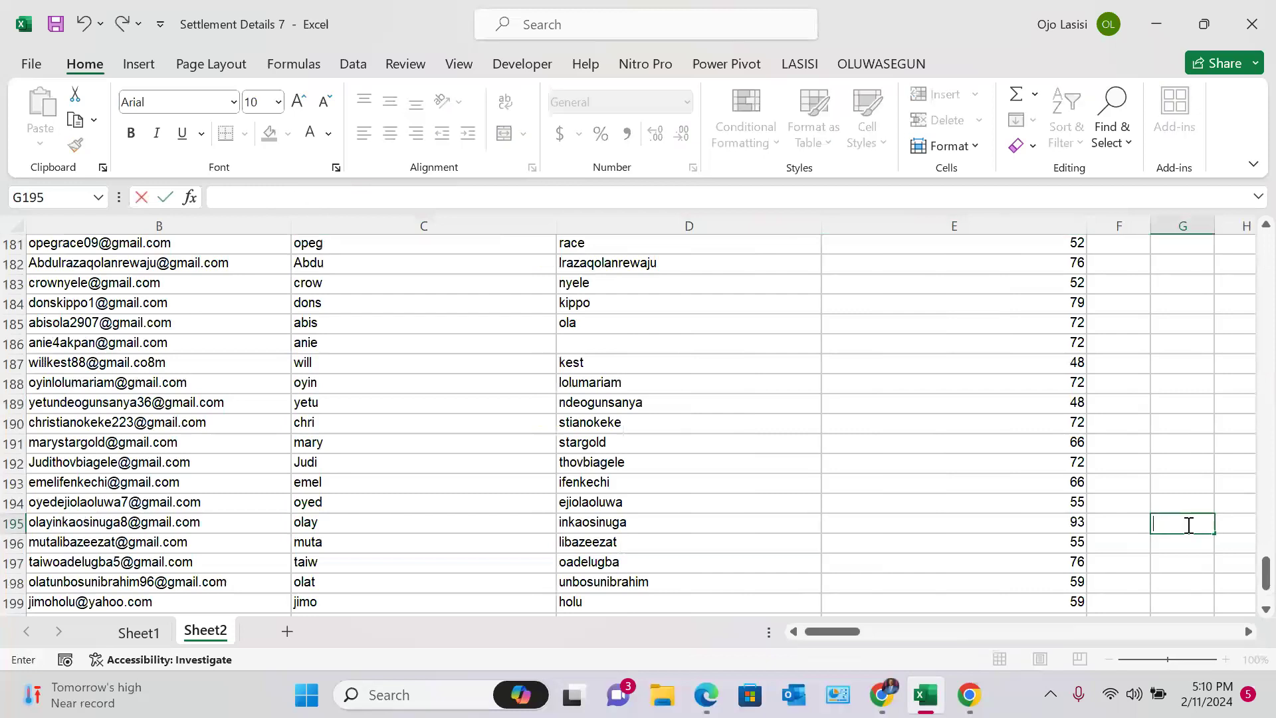
Step: Replace the garbled header in C1 with First Name
left_click_drag(1265, 573, 1265, 248)
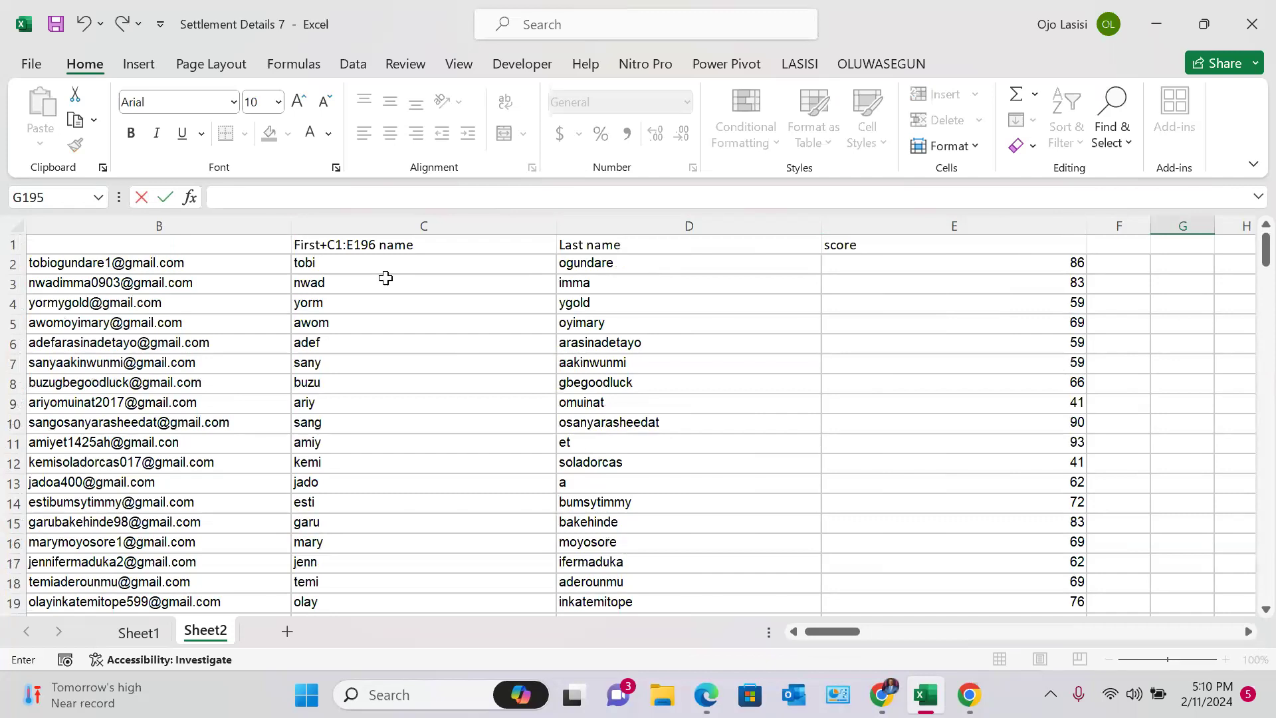
left_click(399, 244)
key("BackSpace")
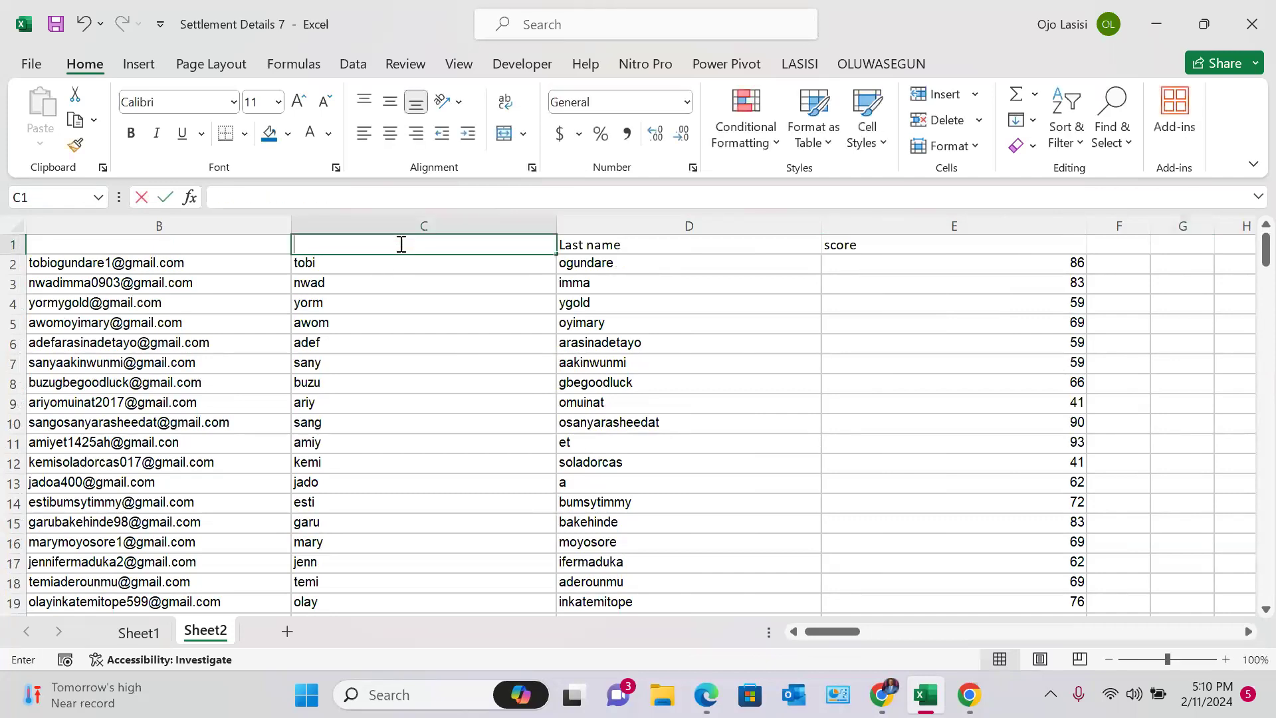
type("First Name")
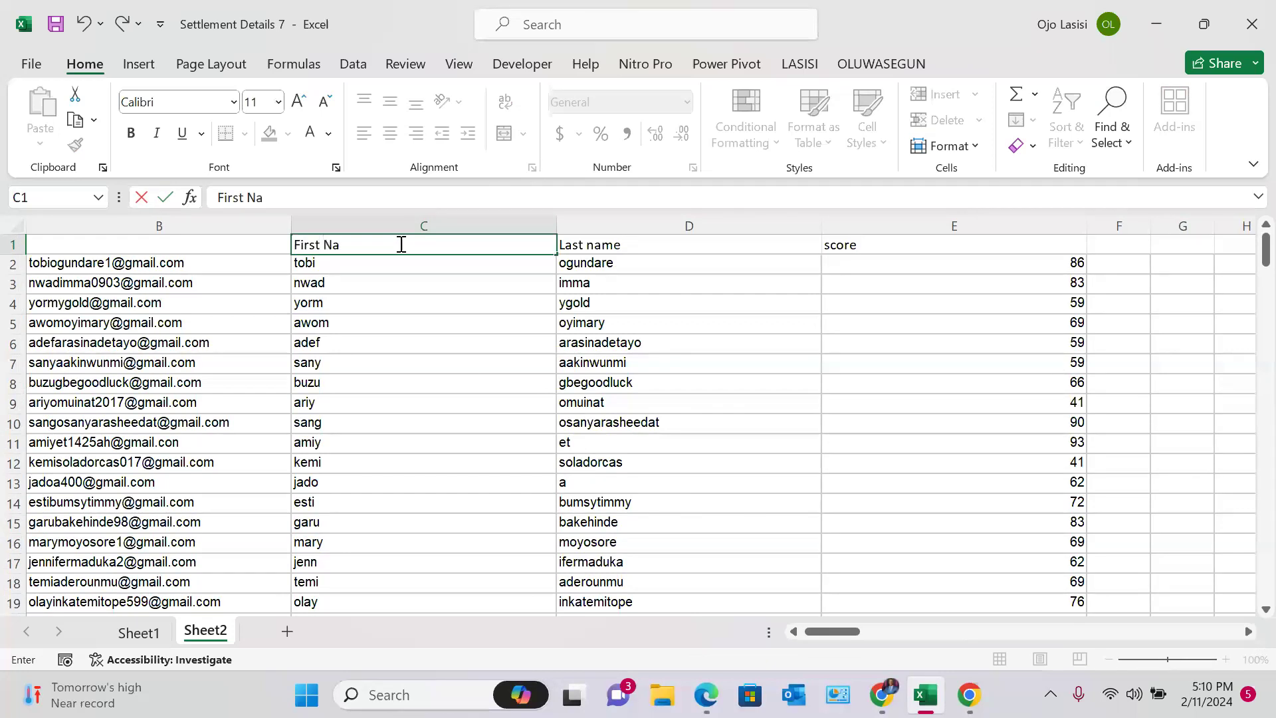
left_click(451, 382)
Step: AutoFit the column widths and row heights of the First Name, Last name and score data in columns C to E
left_click_drag(425, 241, 991, 247)
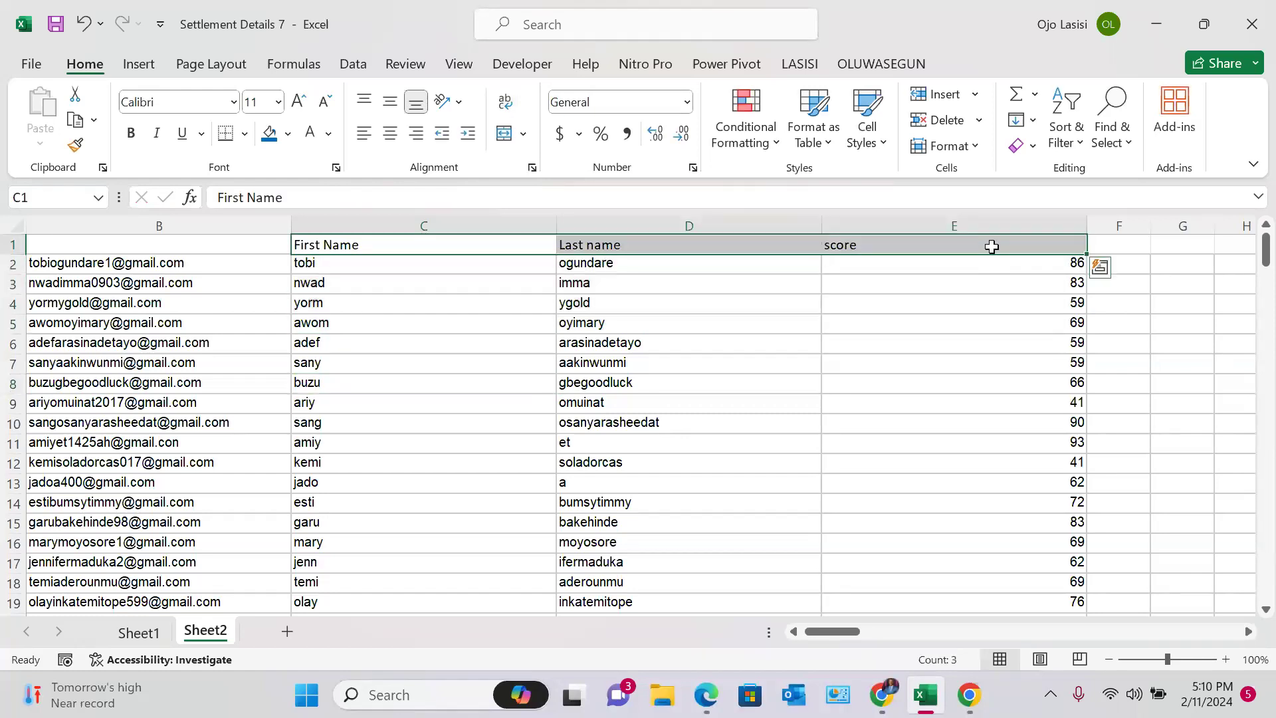
key("ctrl+shift+Down")
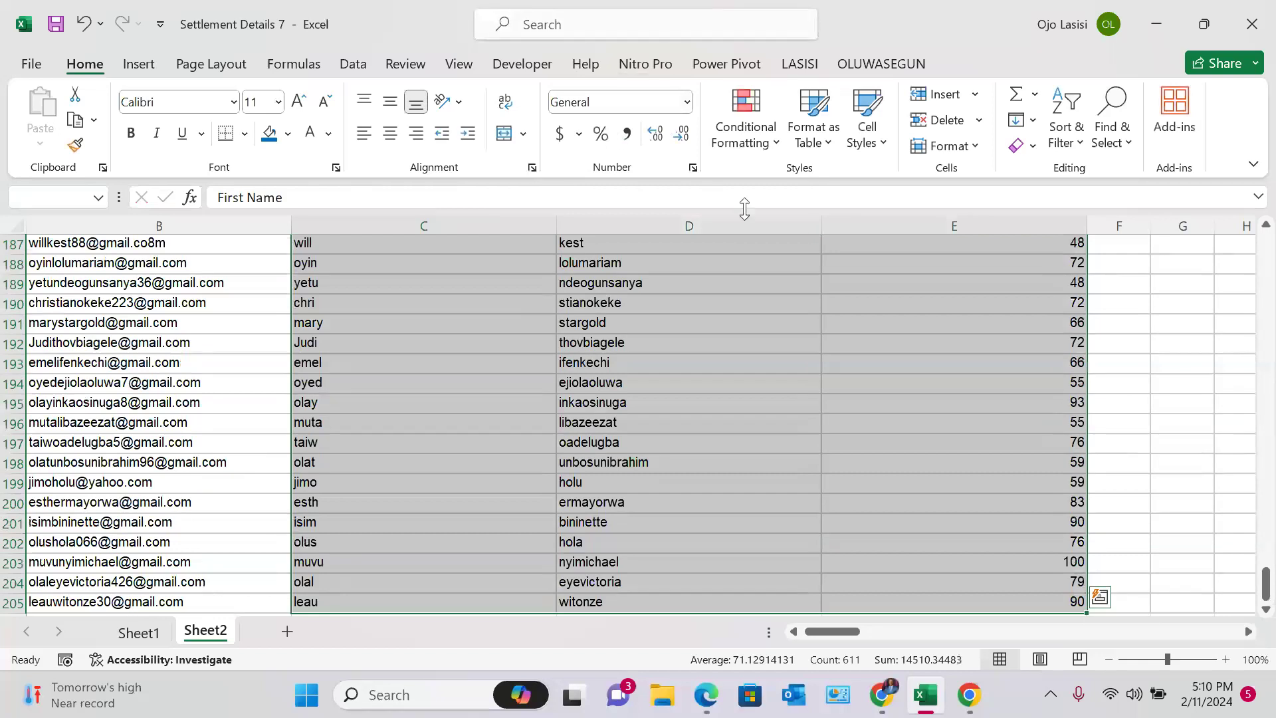
key("alt")
key("h")
key("o")
key("i")
key("alt")
key("h")
key("o")
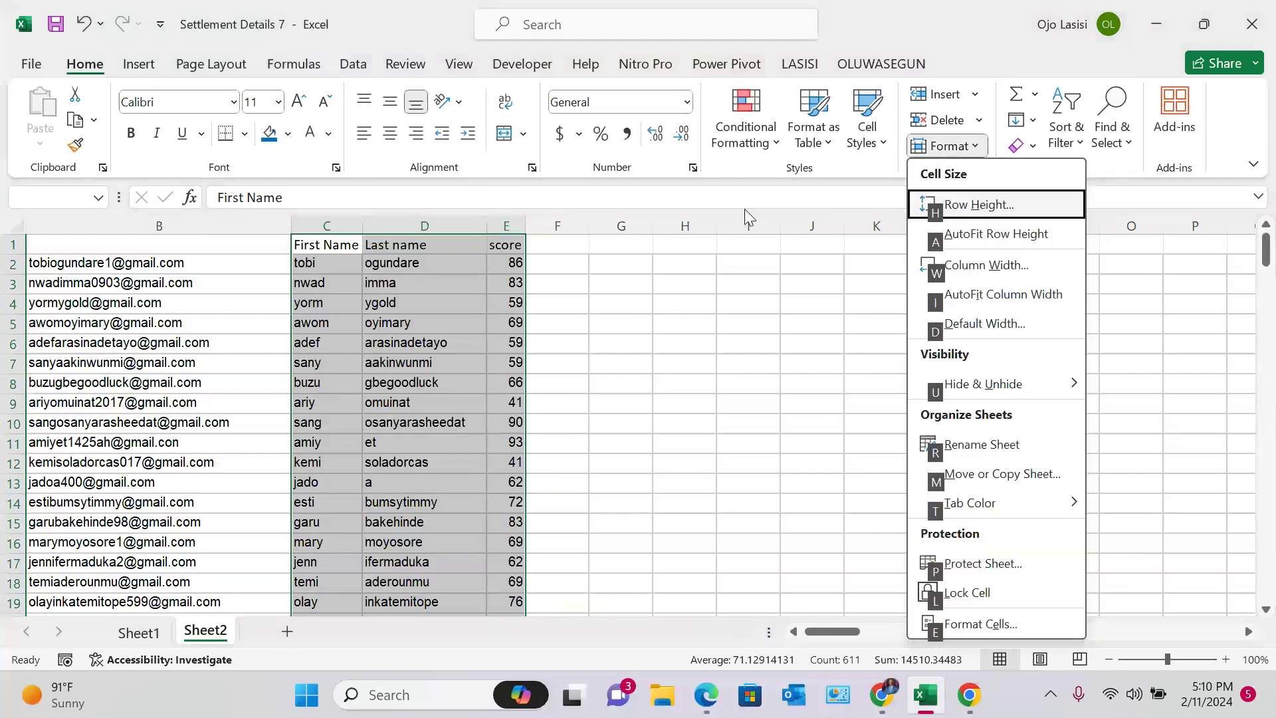
key("a")
left_click(597, 343)
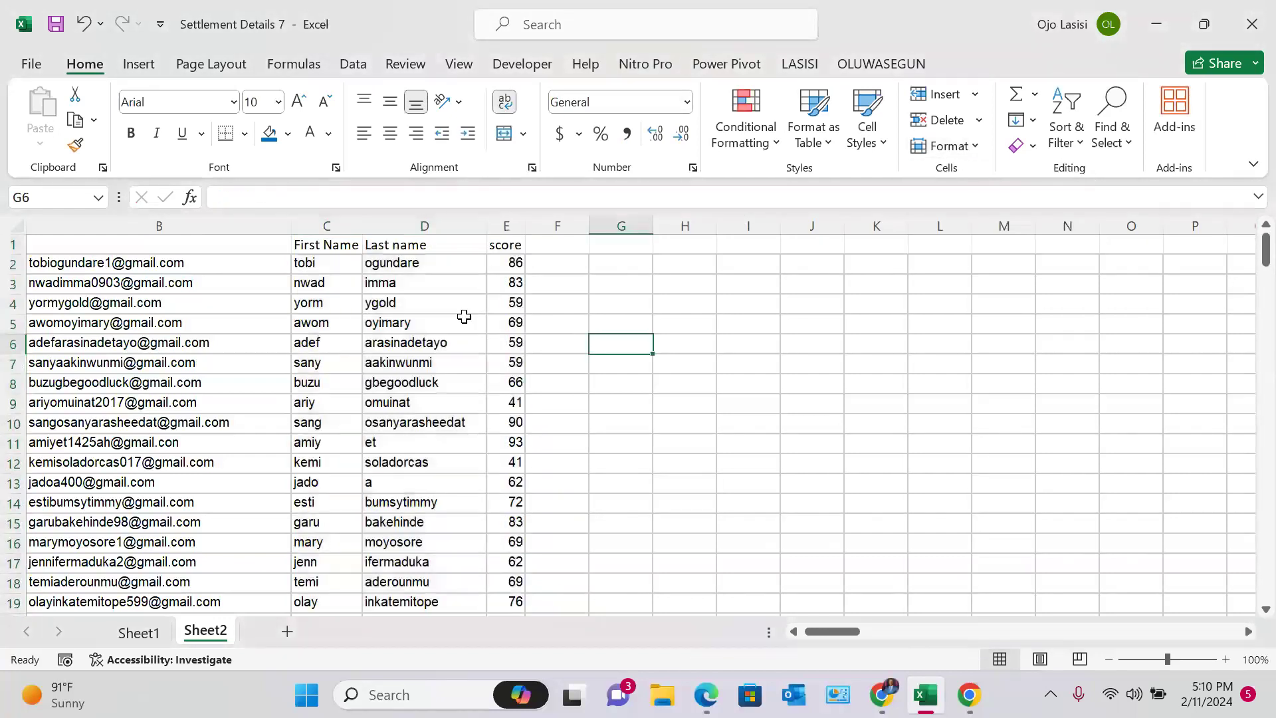
Step: Delete column B containing the participants' email addresses
left_click(170, 224)
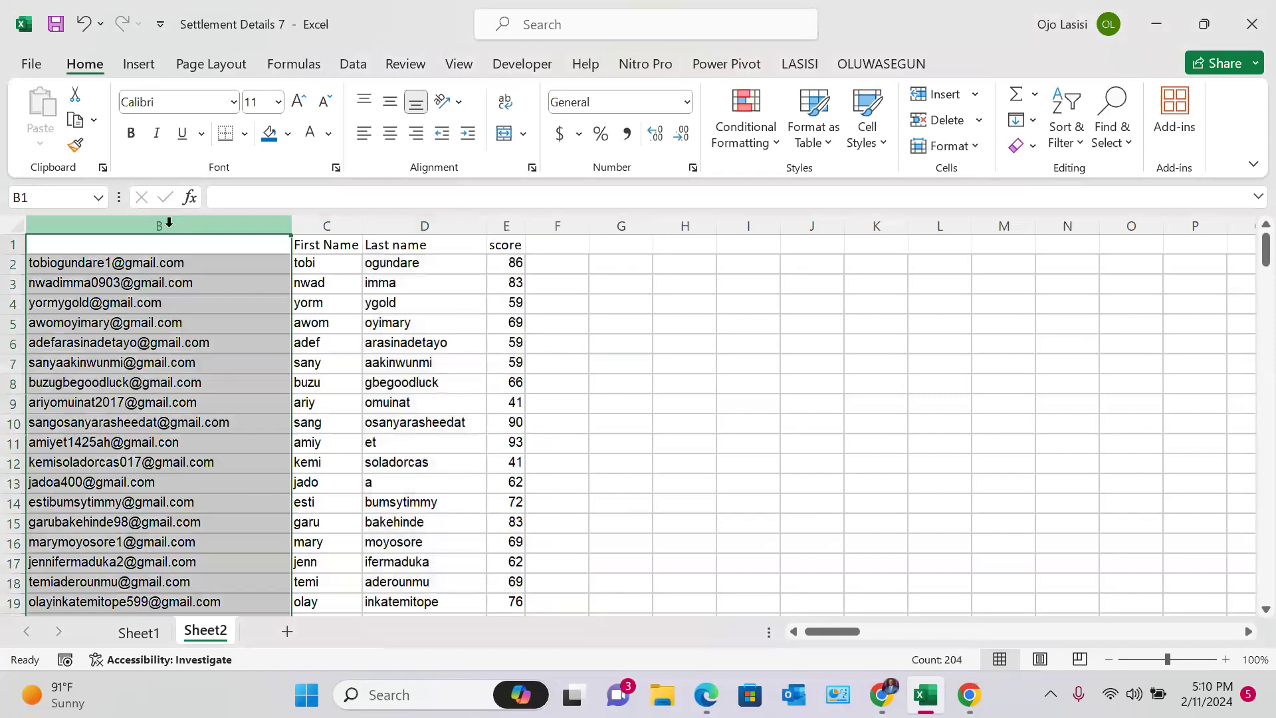
key("ctrl+minus")
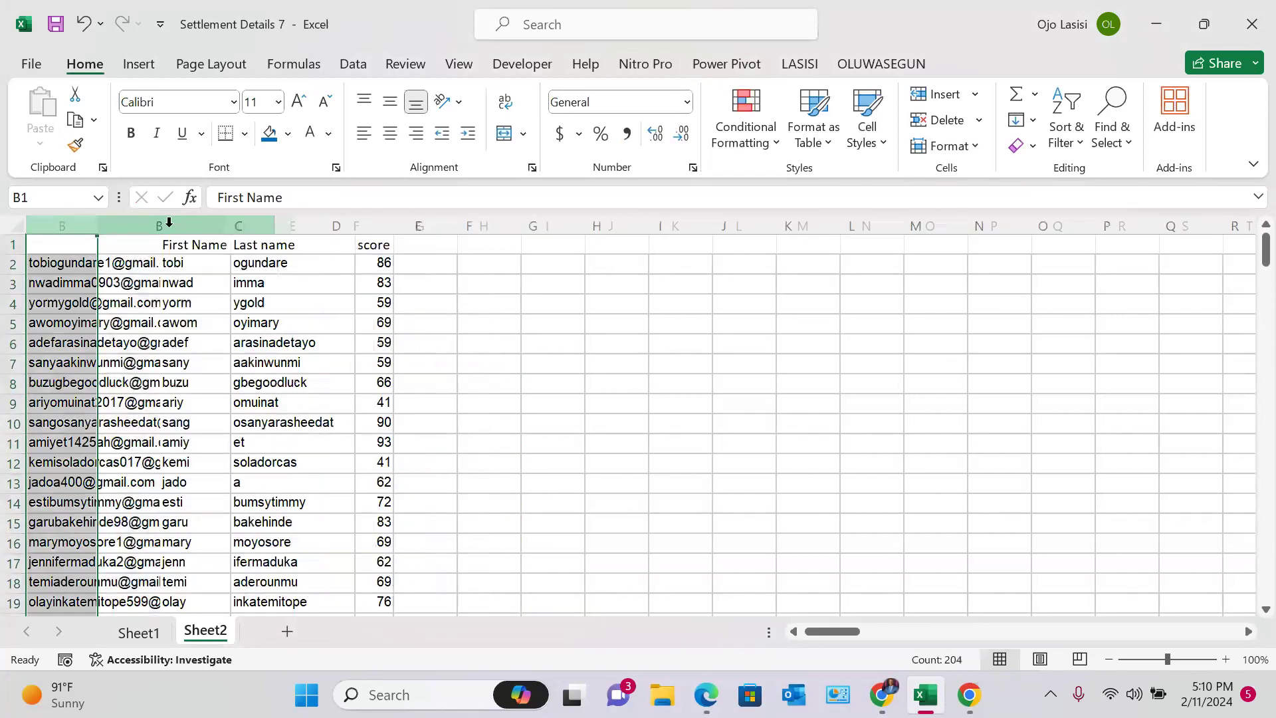
left_click(356, 269)
Step: Give the header cells B1:D1 a dark blue fill and a white font
left_click_drag(77, 245, 231, 246)
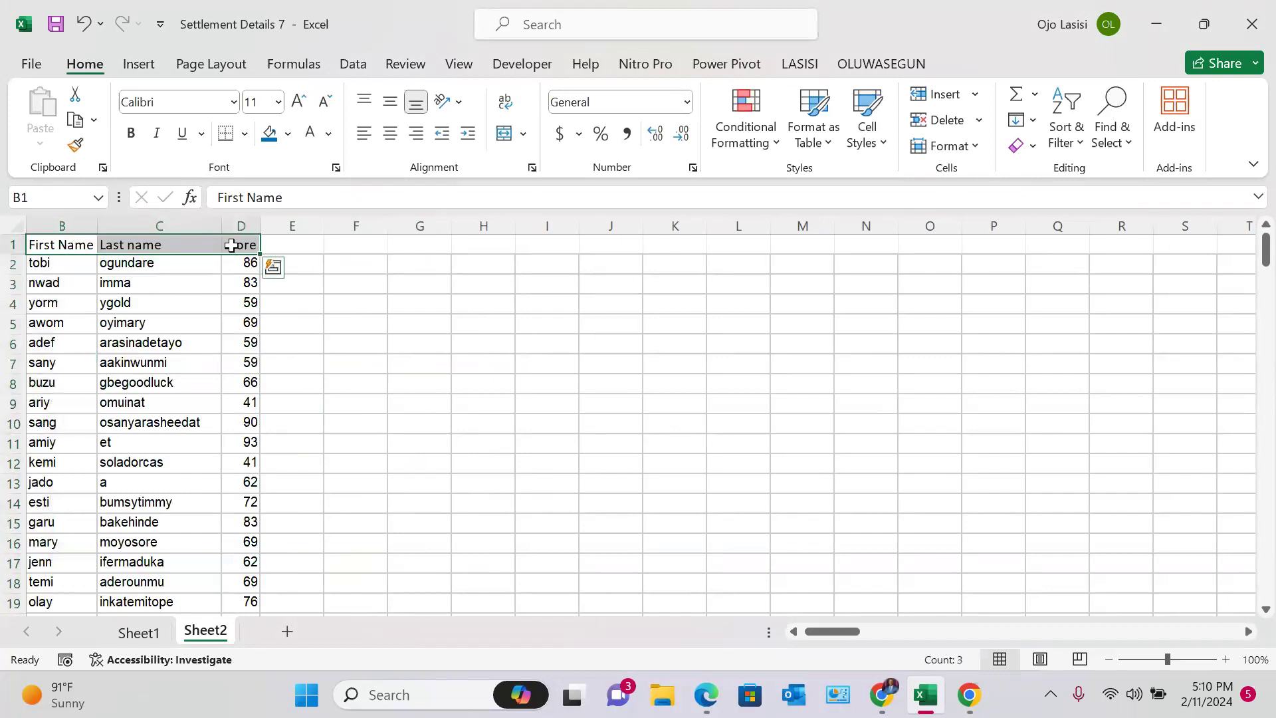
left_click(287, 135)
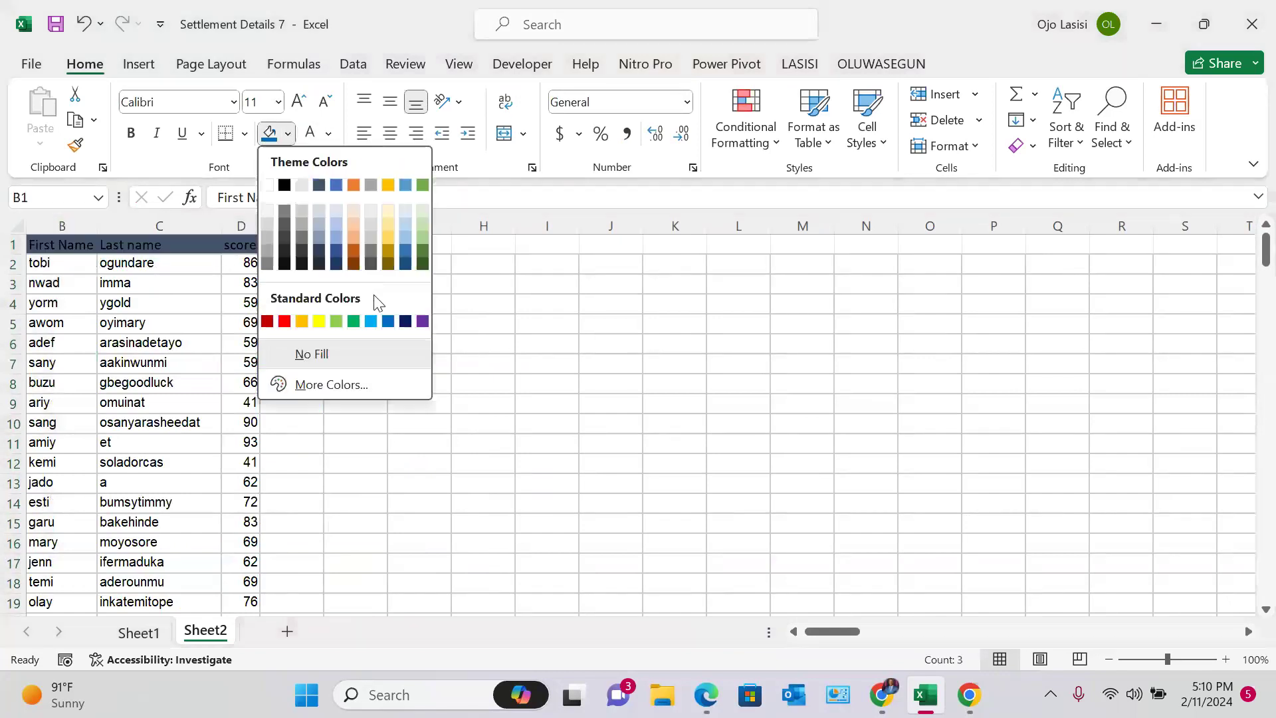
left_click(405, 304)
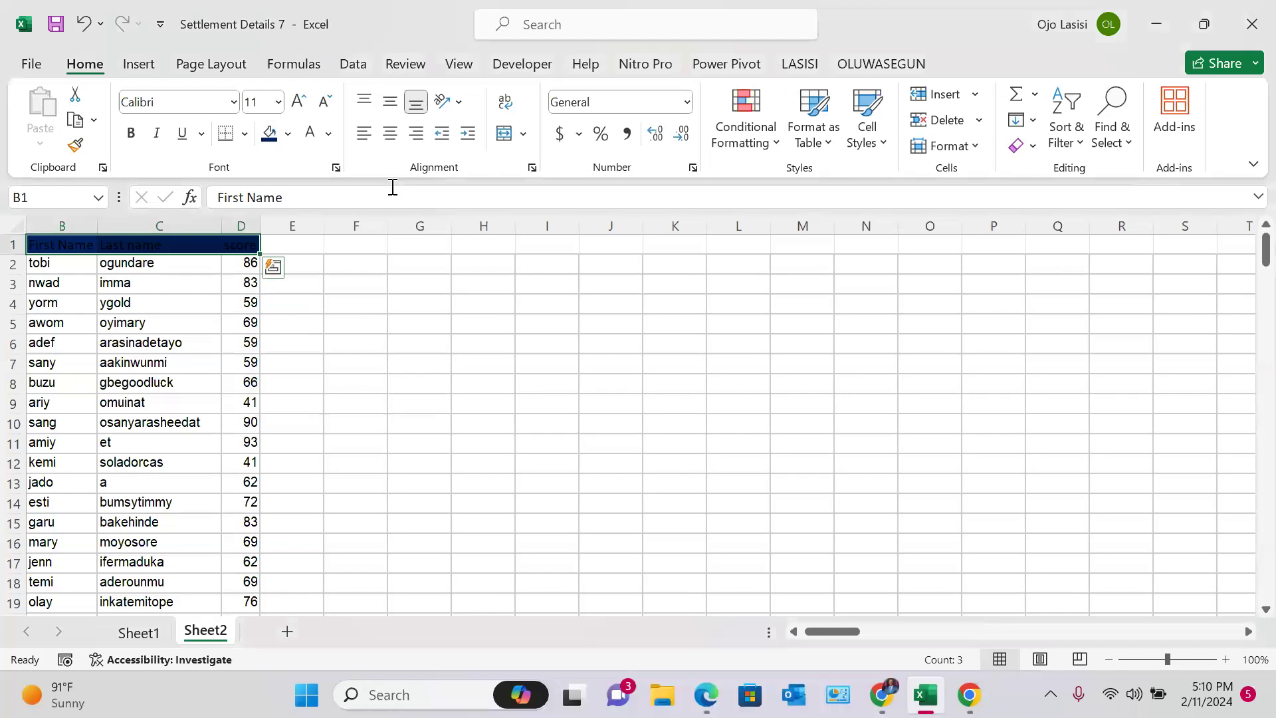
left_click(318, 136)
left_click(371, 376)
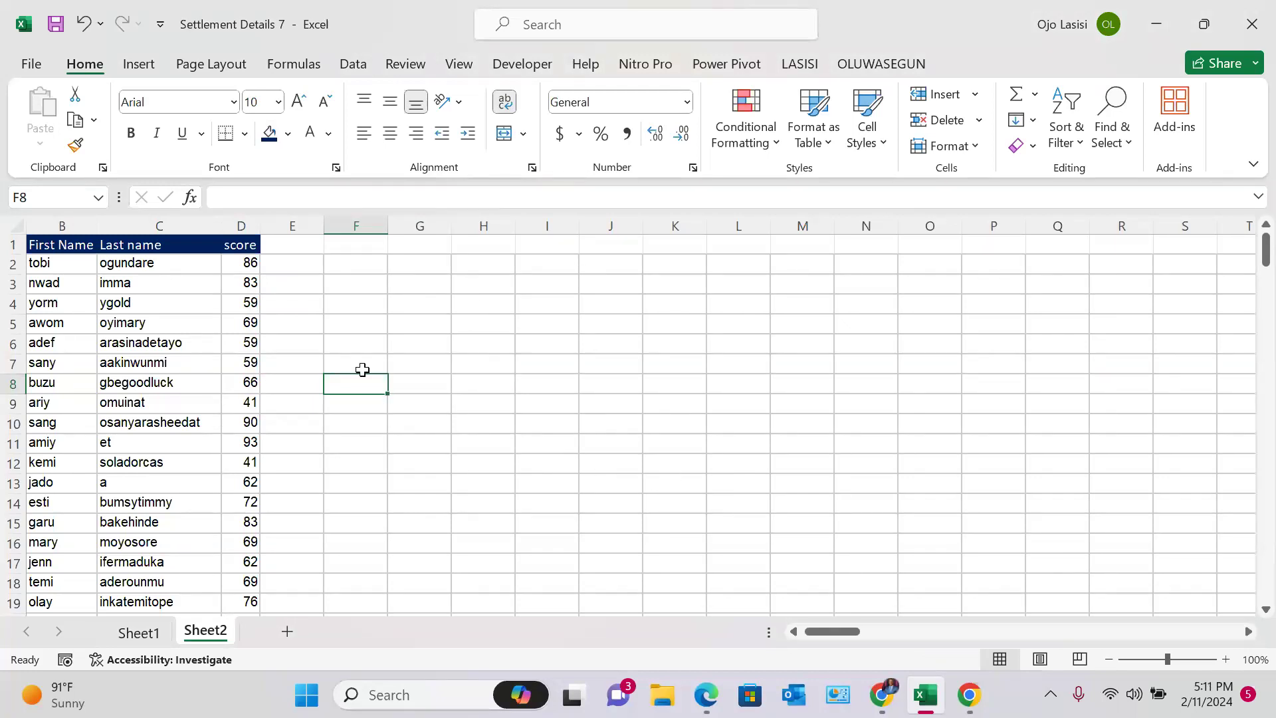
left_click(286, 241)
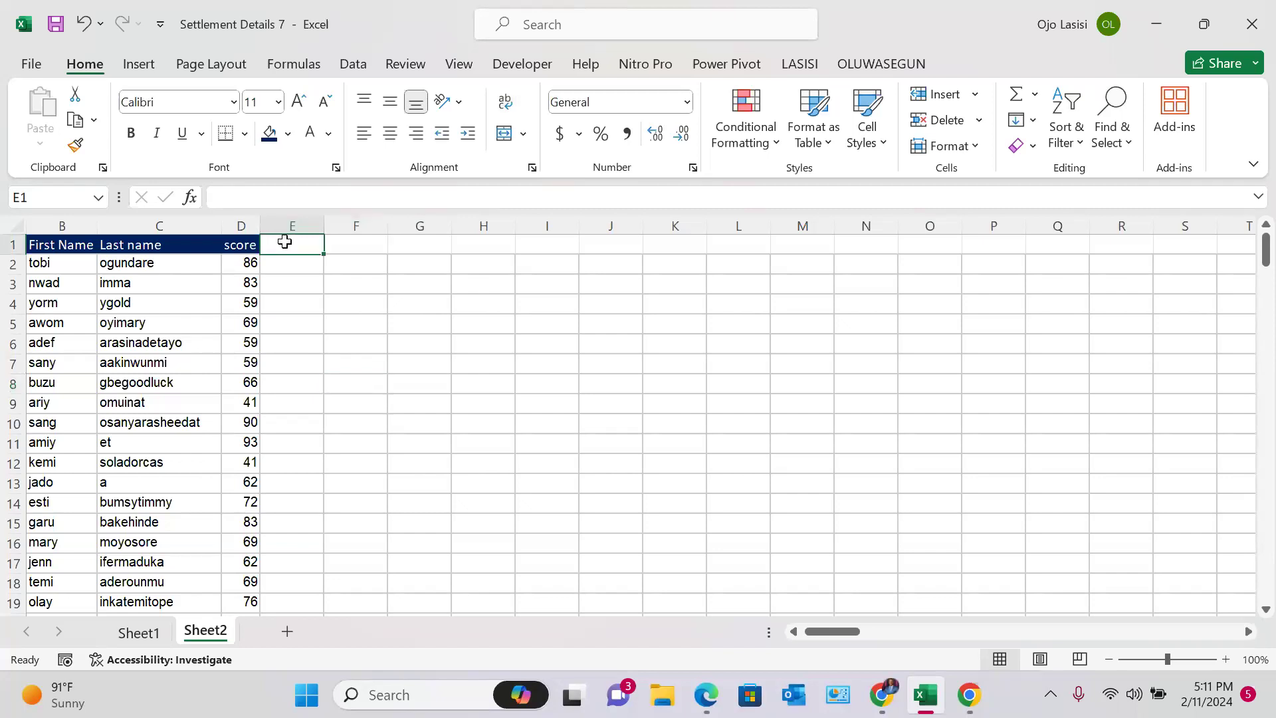
Step: Enter the header Grade in cell E1, beside the score header
type("Grade")
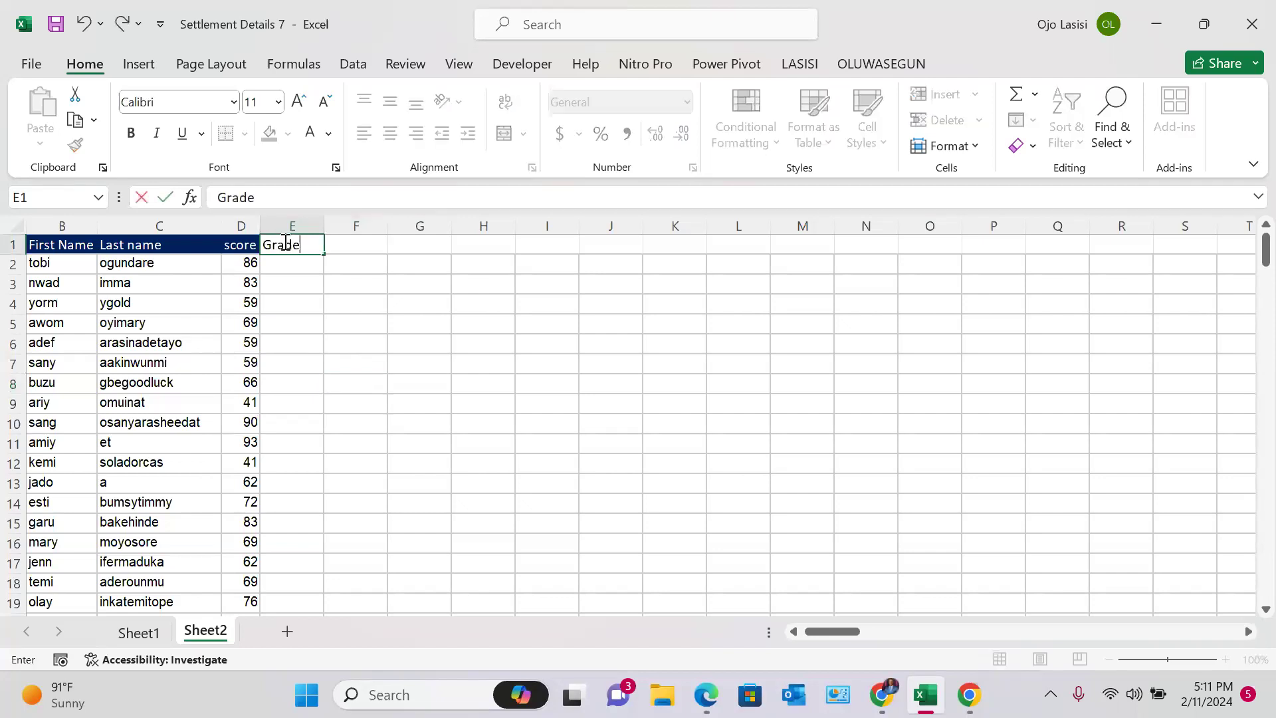
left_click(305, 303)
Step: Begin an IF formula in E2 that returns "A" when D2>=70, ready for the value-if-false argument
left_click(298, 263)
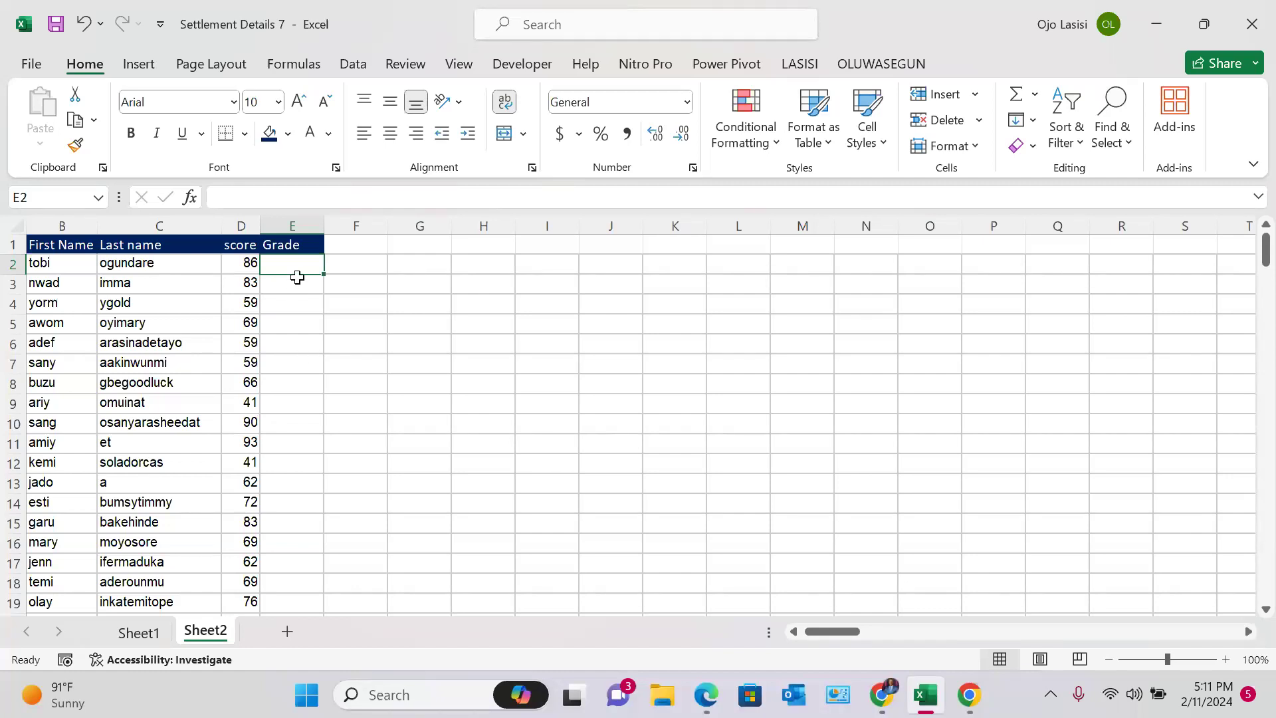
type("=if")
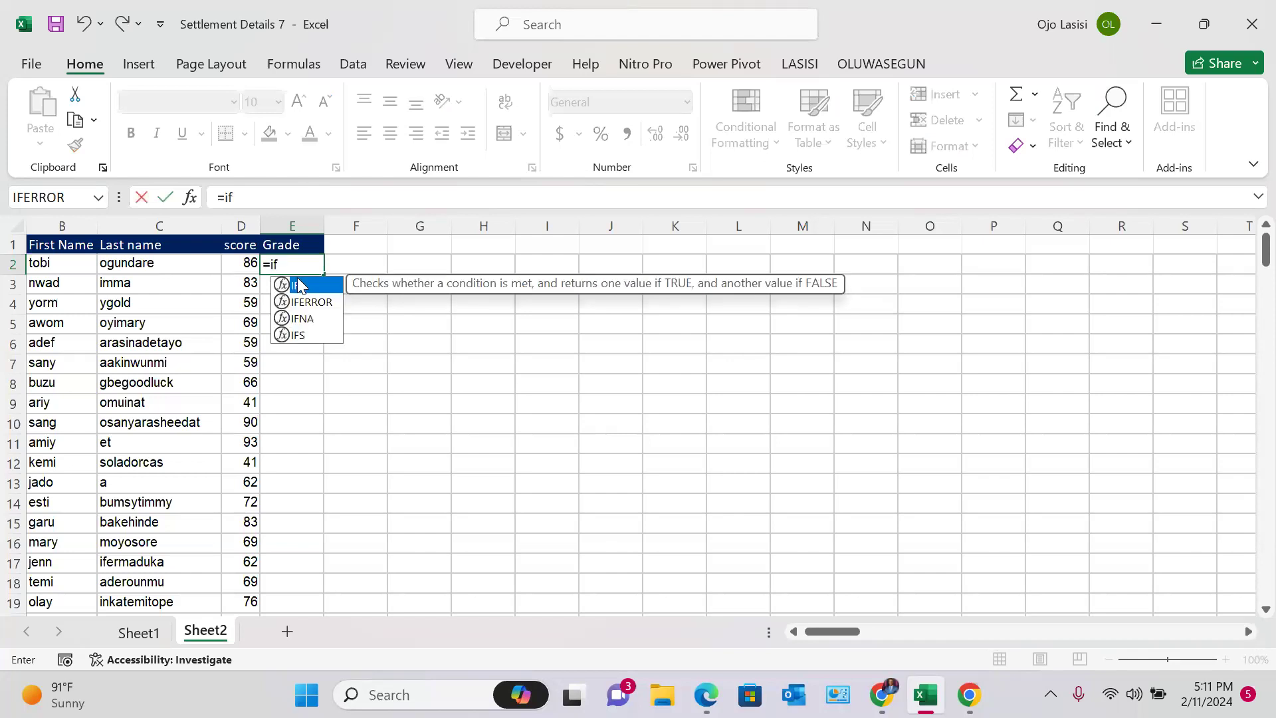
type("(")
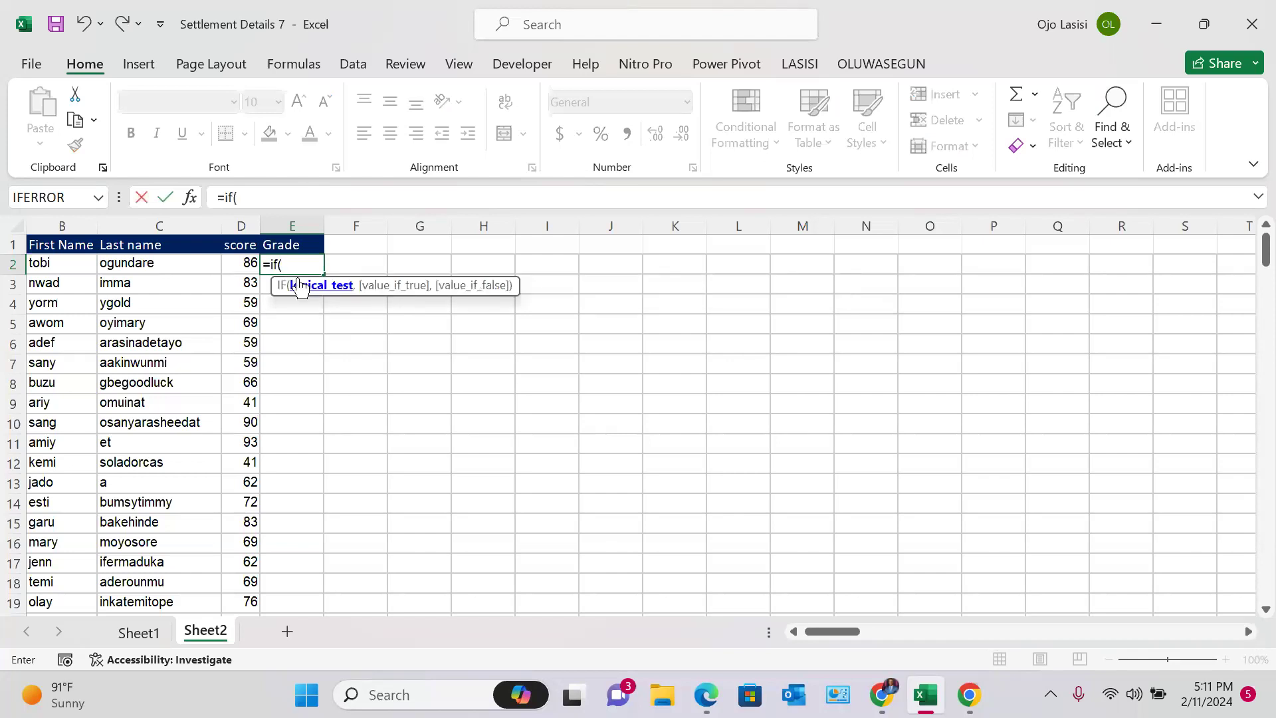
left_click(237, 261)
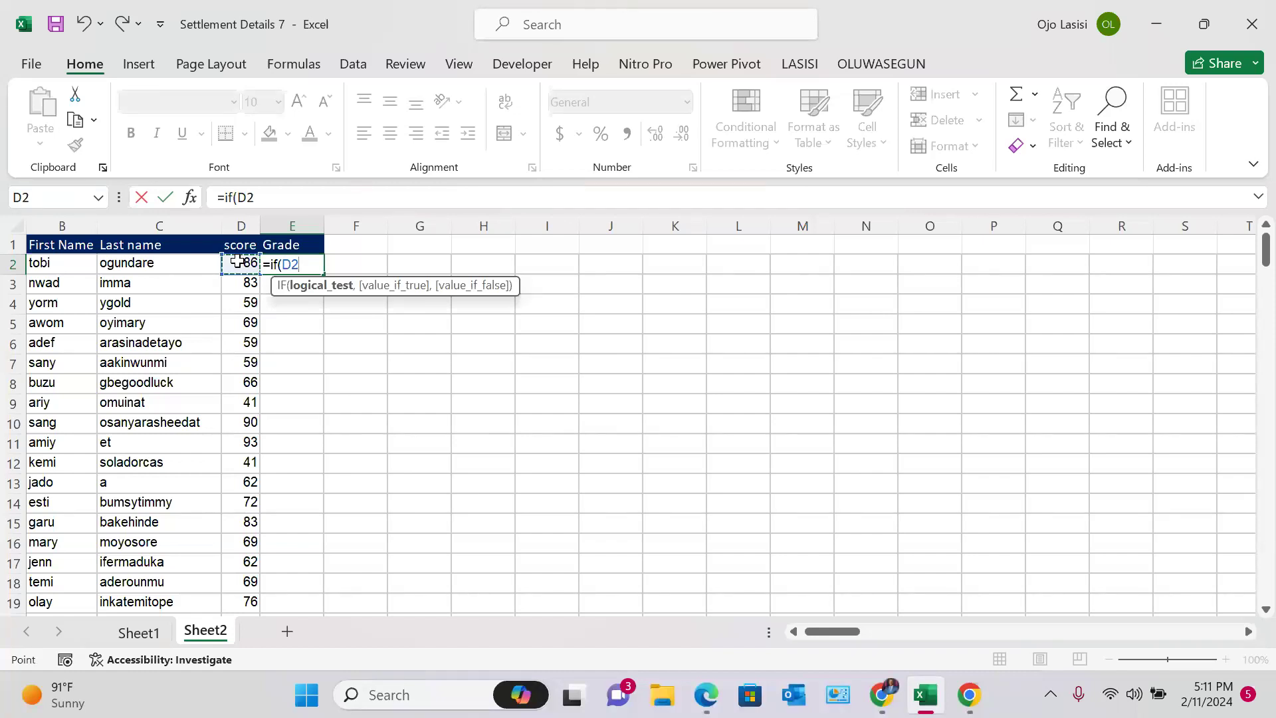
type(">=7=")
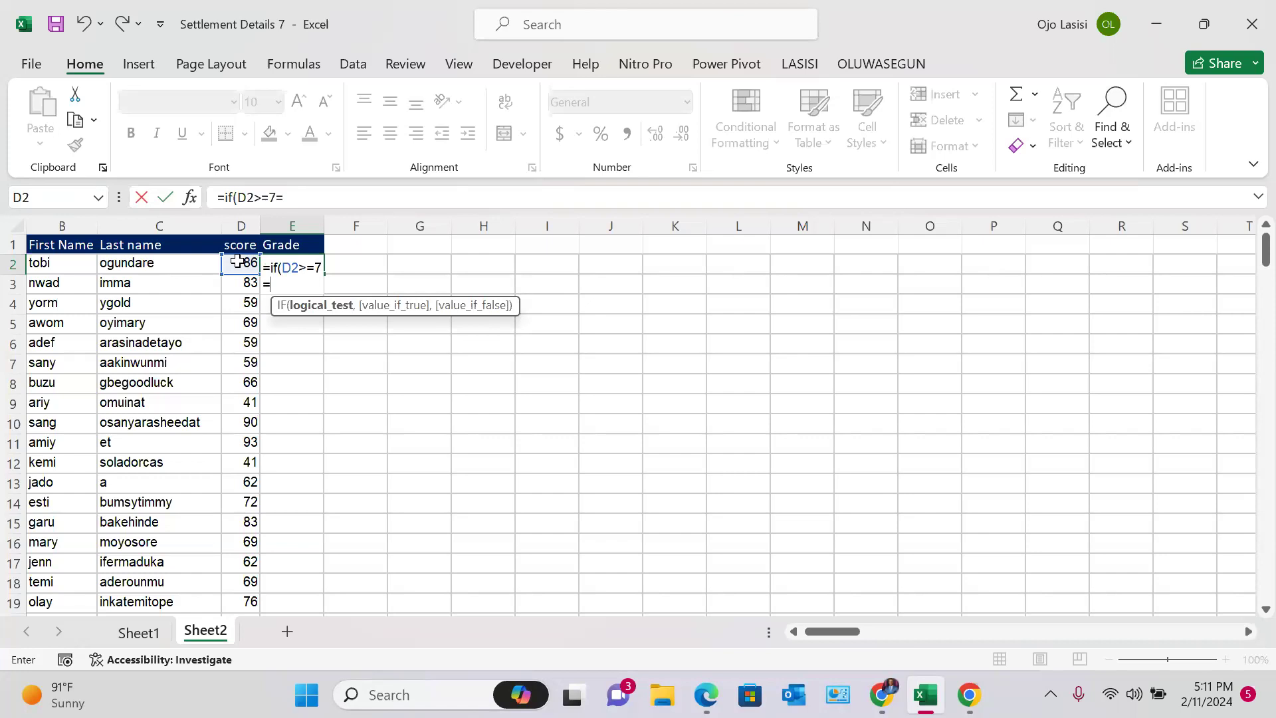
key("BackSpace")
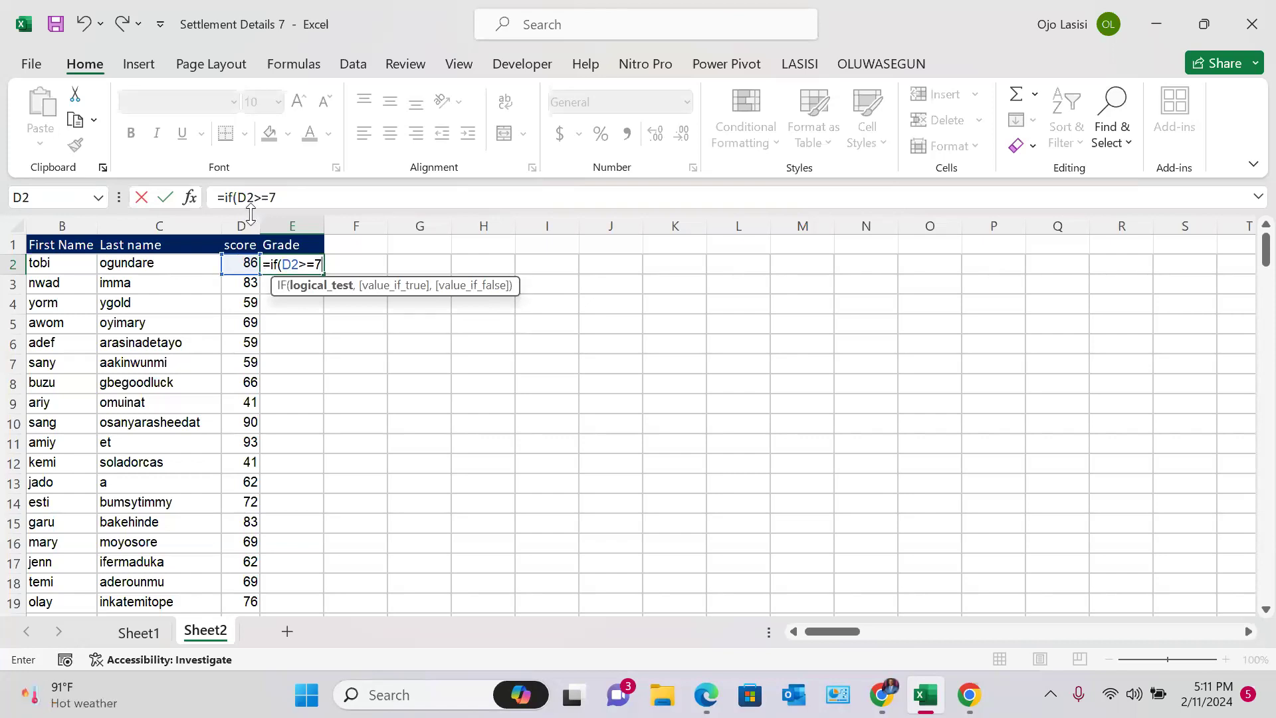
type("0")
key("BackSpace")
key("BackSpace")
type("70")
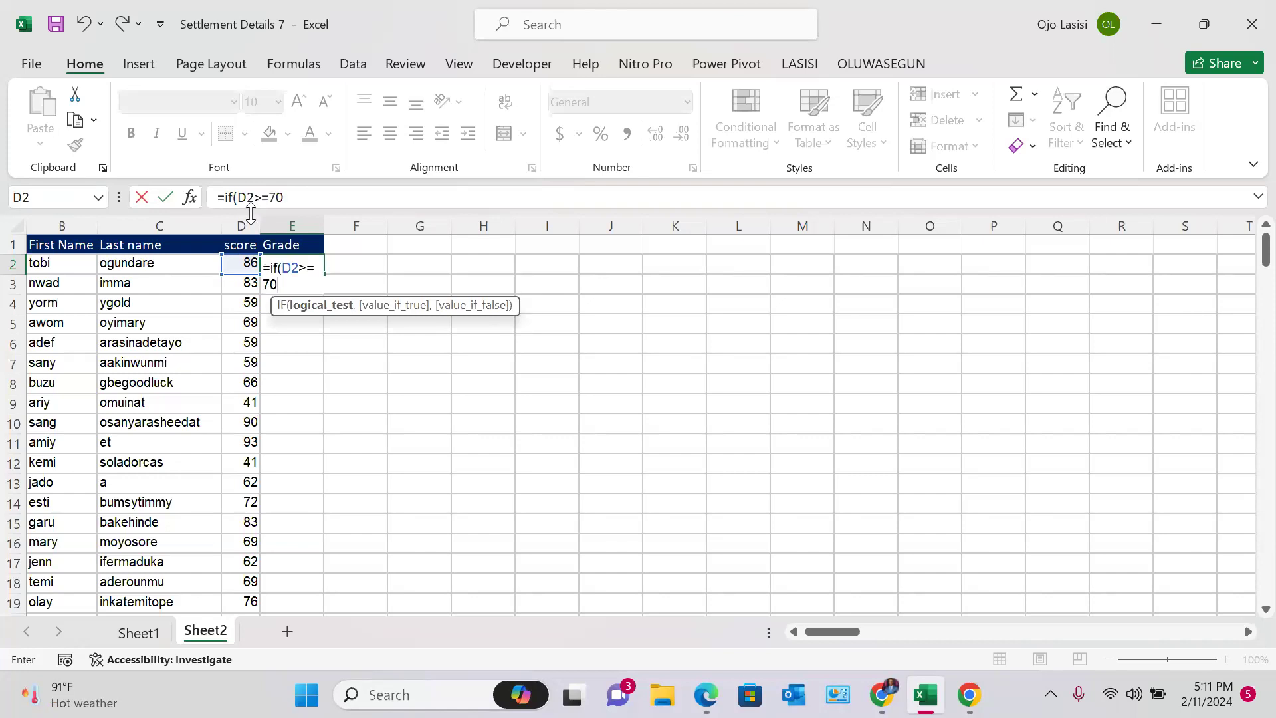
type(",\"A\",")
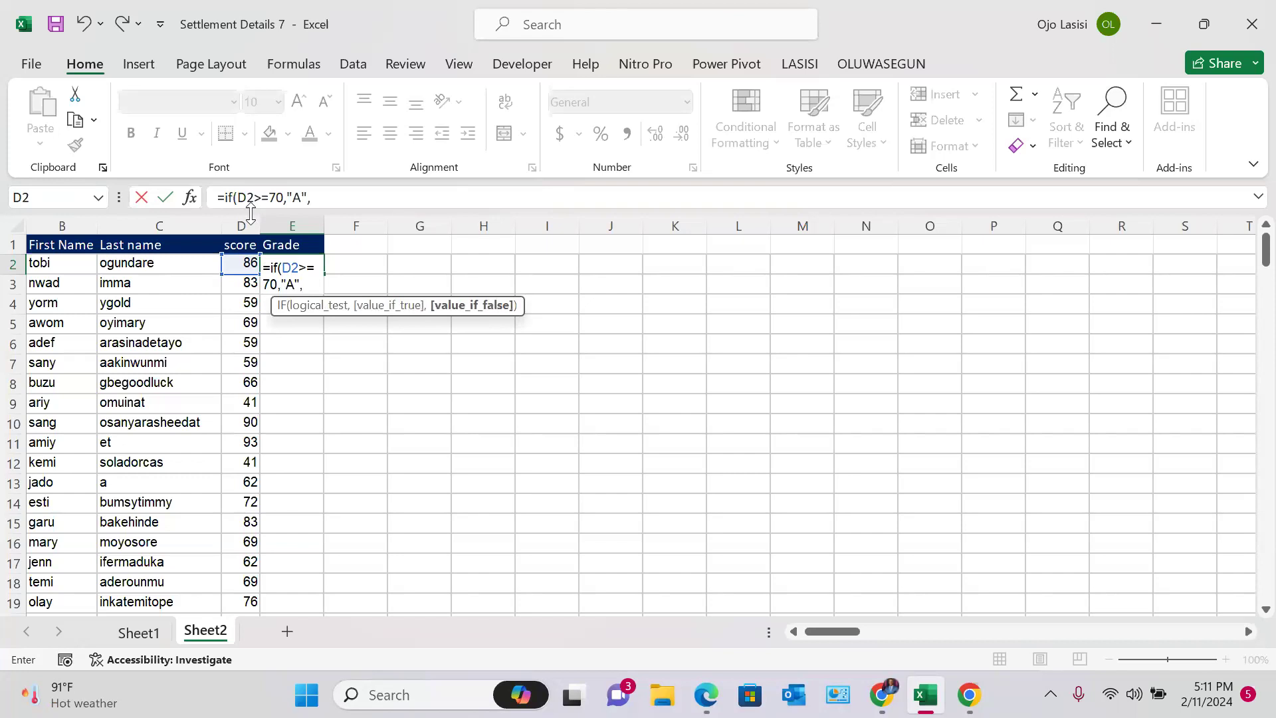
type("IF")
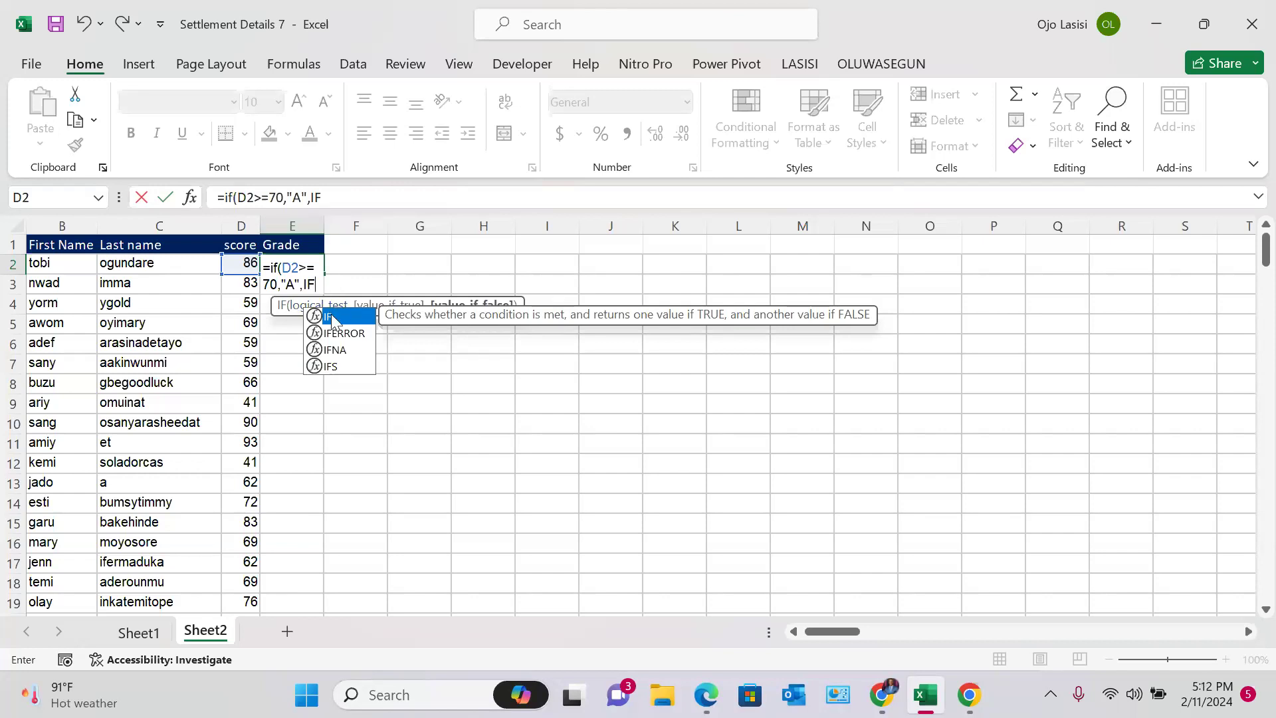
Step: Nest a second IF in the E2 formula that returns "B" when D2>=60
left_click(345, 198)
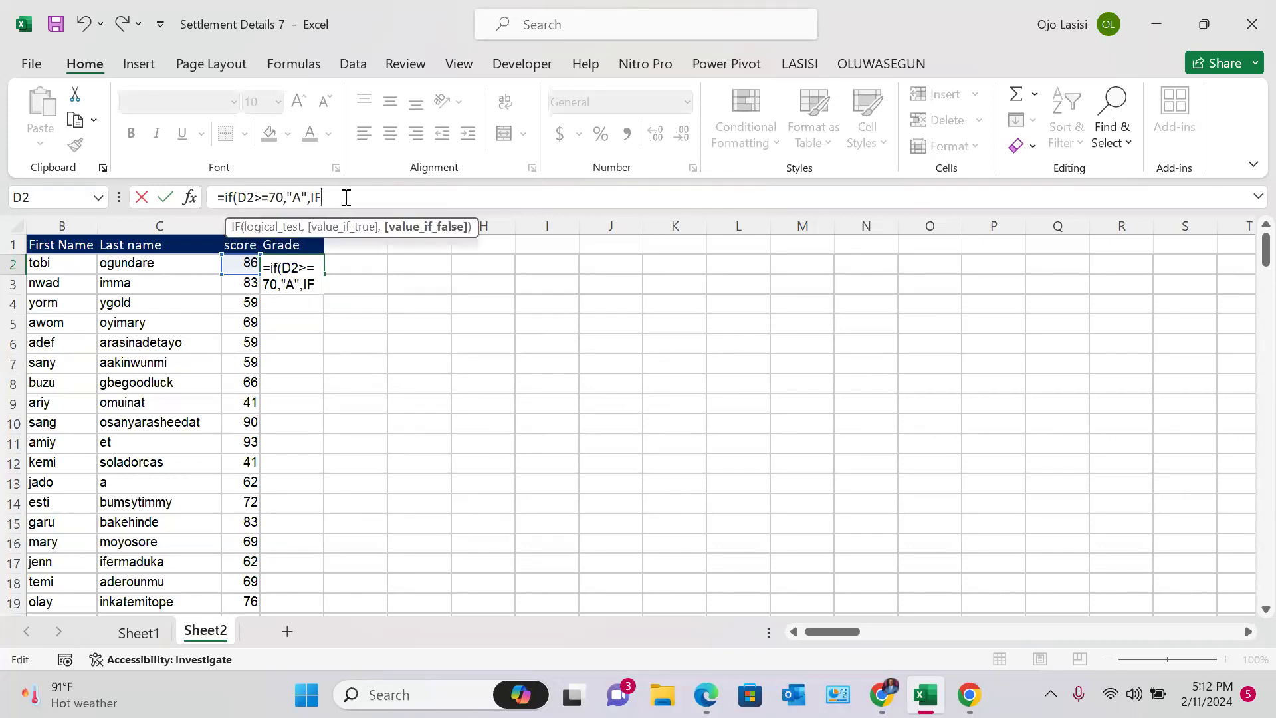
type("(")
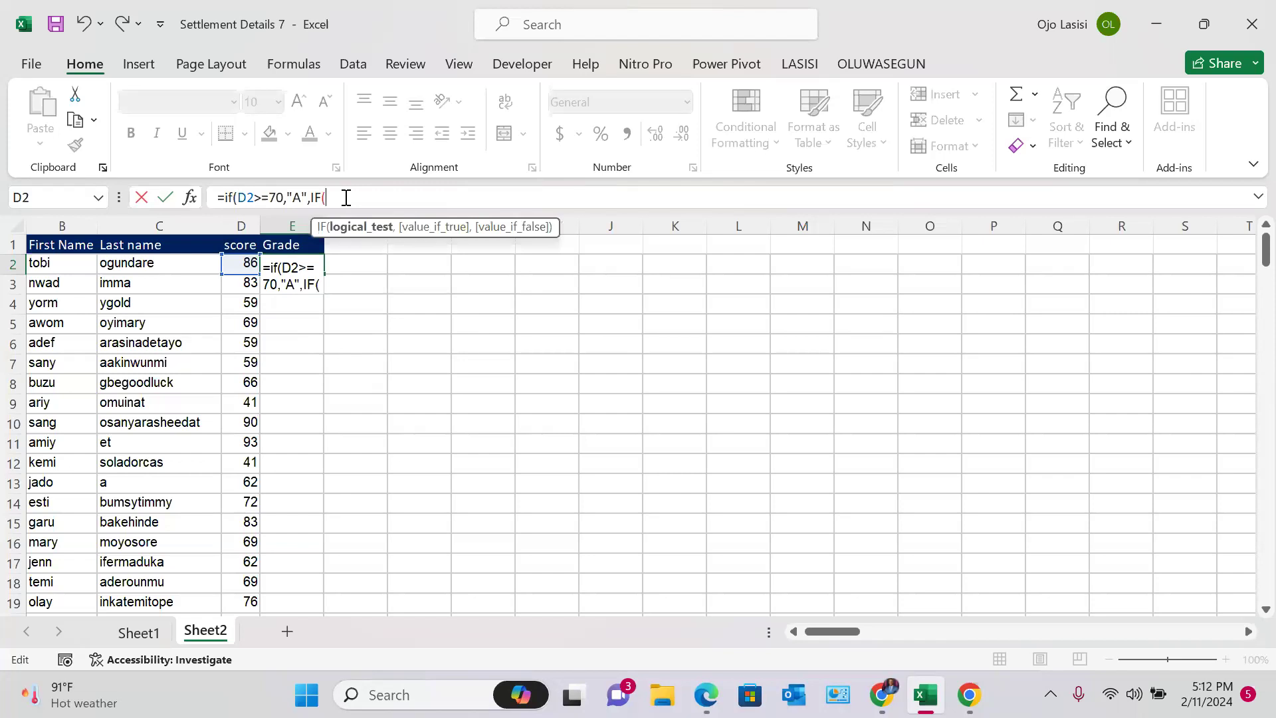
left_click(247, 264)
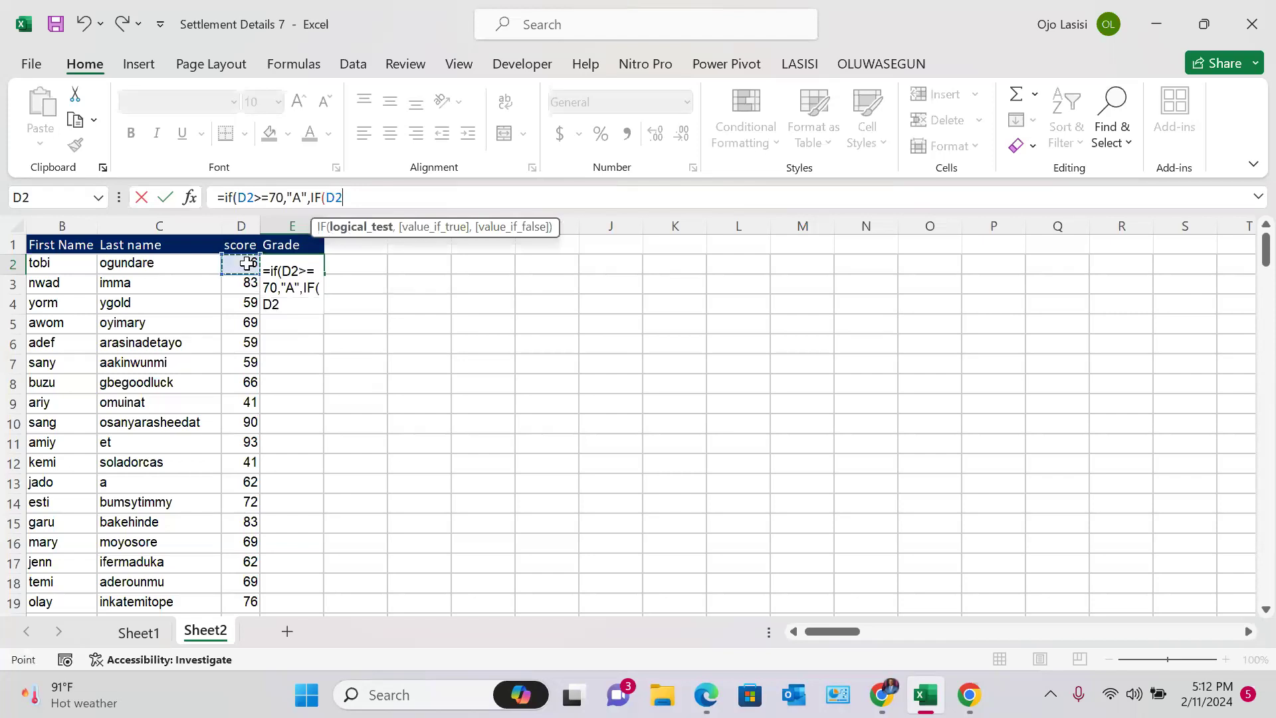
type(".")
key("BackSpace")
type(">=60,")
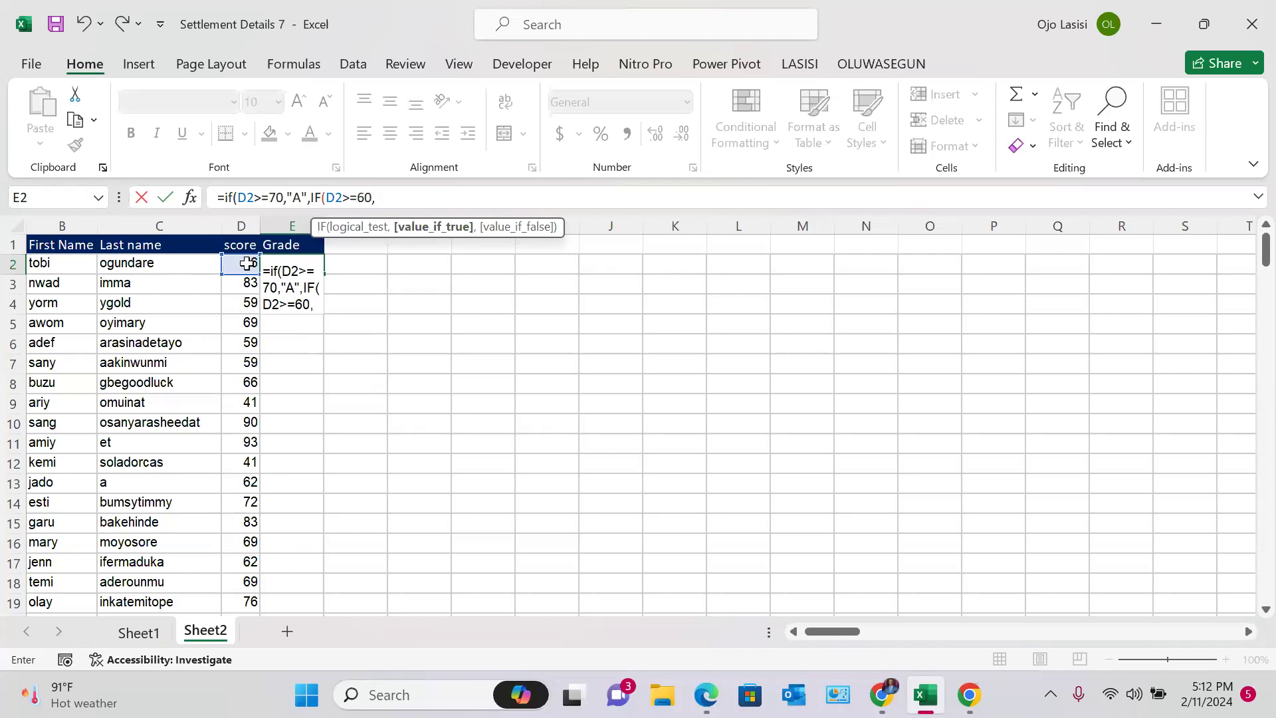
type("\"B\"")
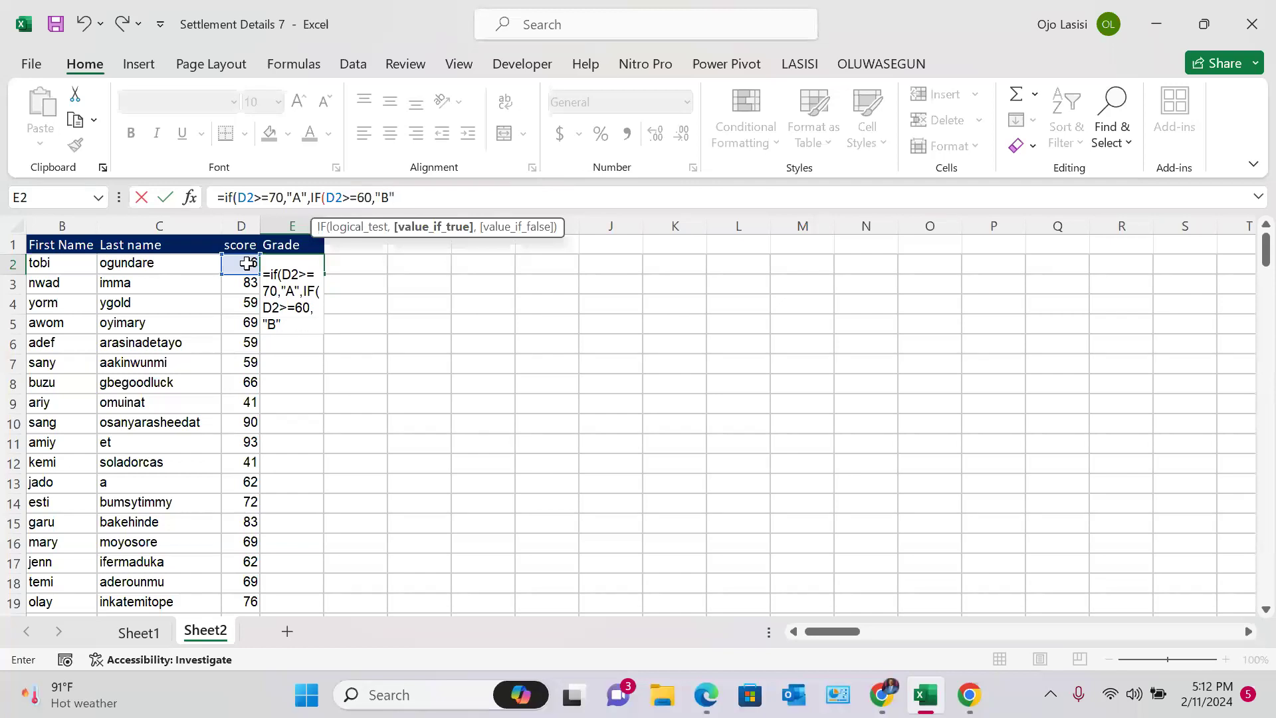
type(",")
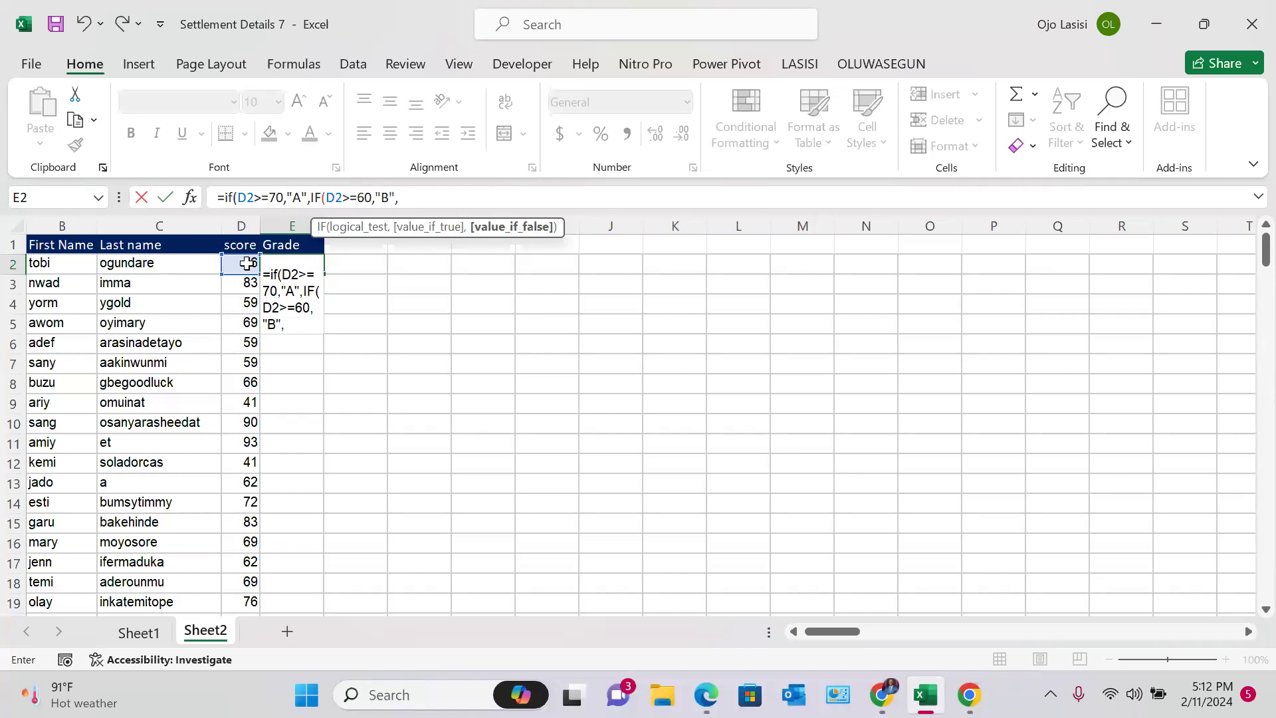
type("IF")
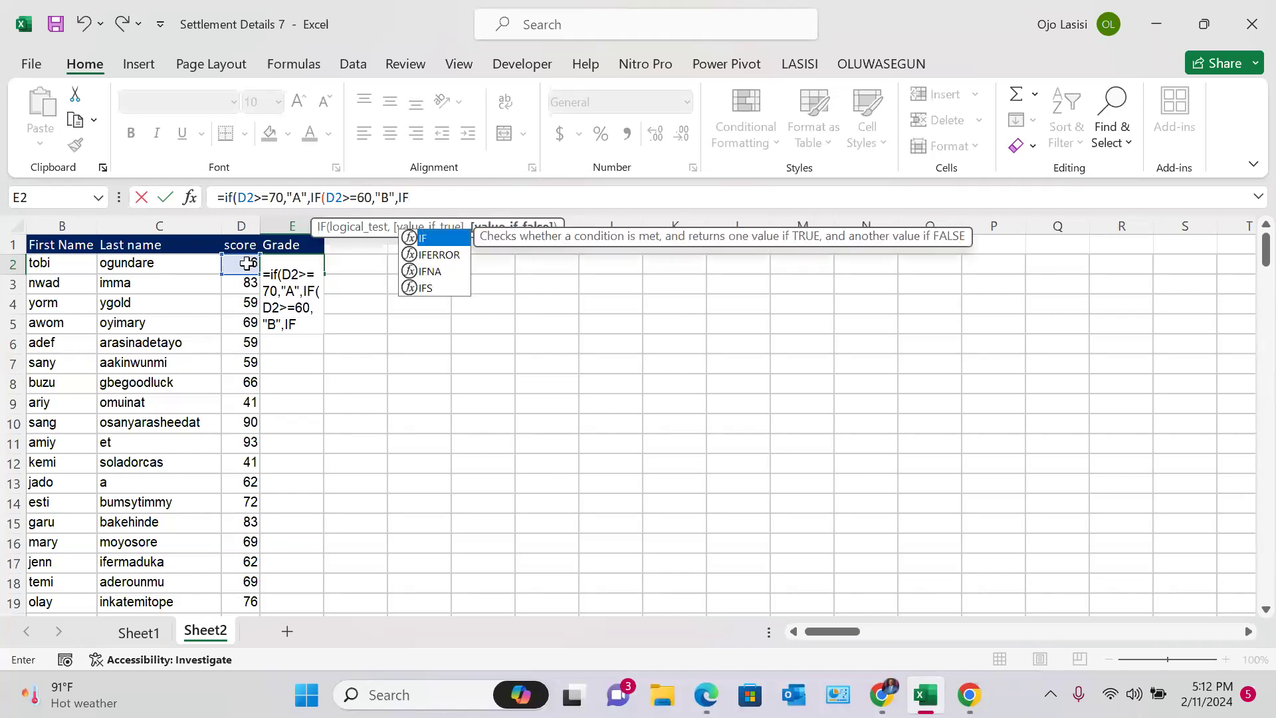
type("(")
Step: Nest a third IF in the E2 formula that returns "C" when D2>=50
left_click(247, 263)
type(">=")
type("5")
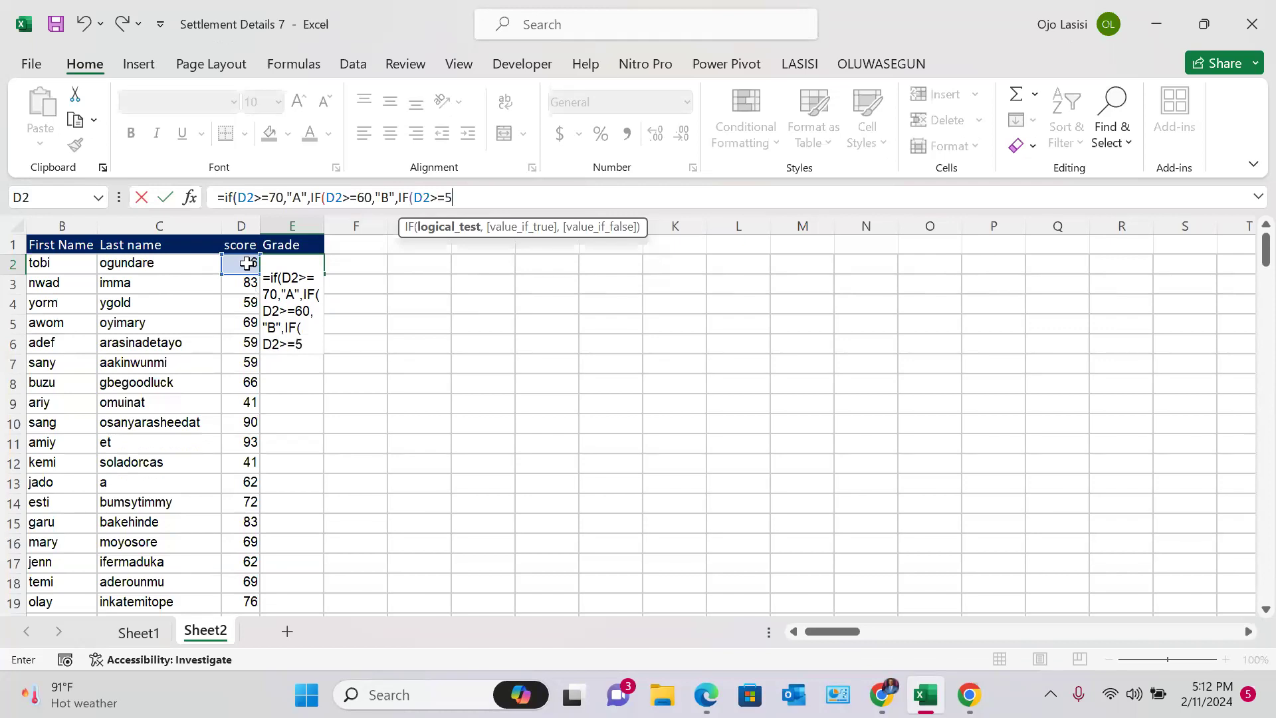
type("0,")
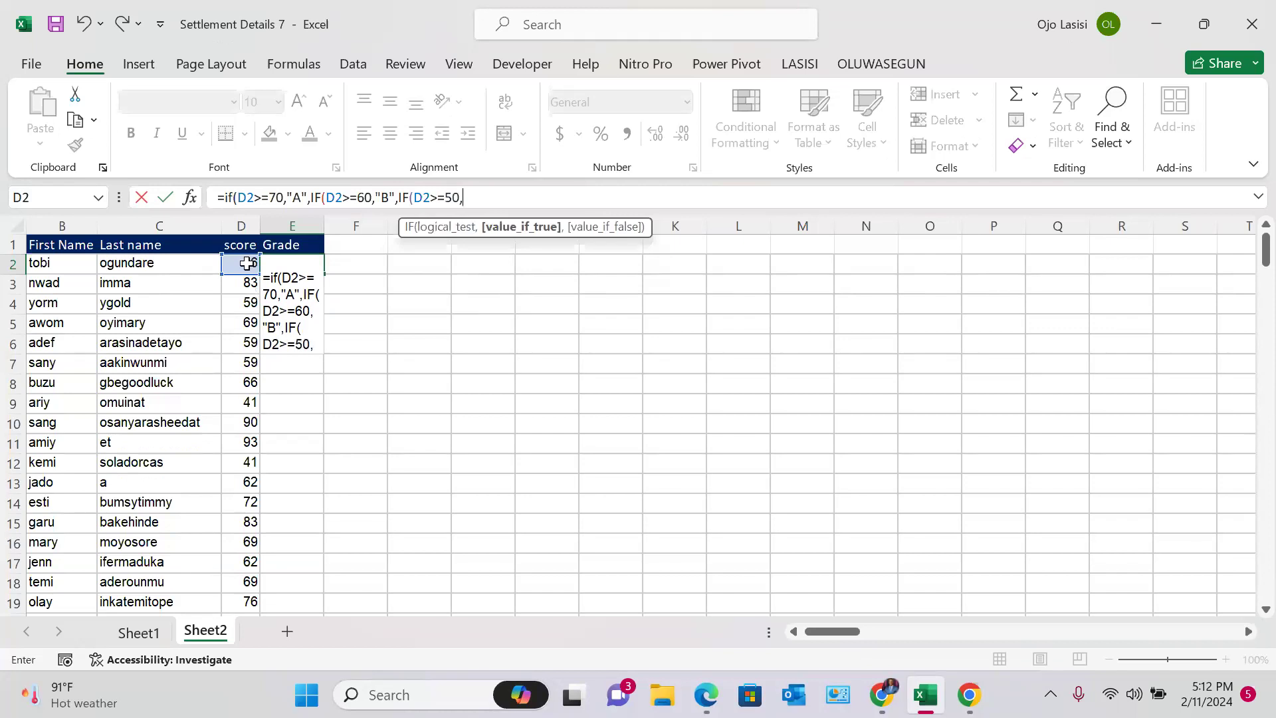
type("\"C\"")
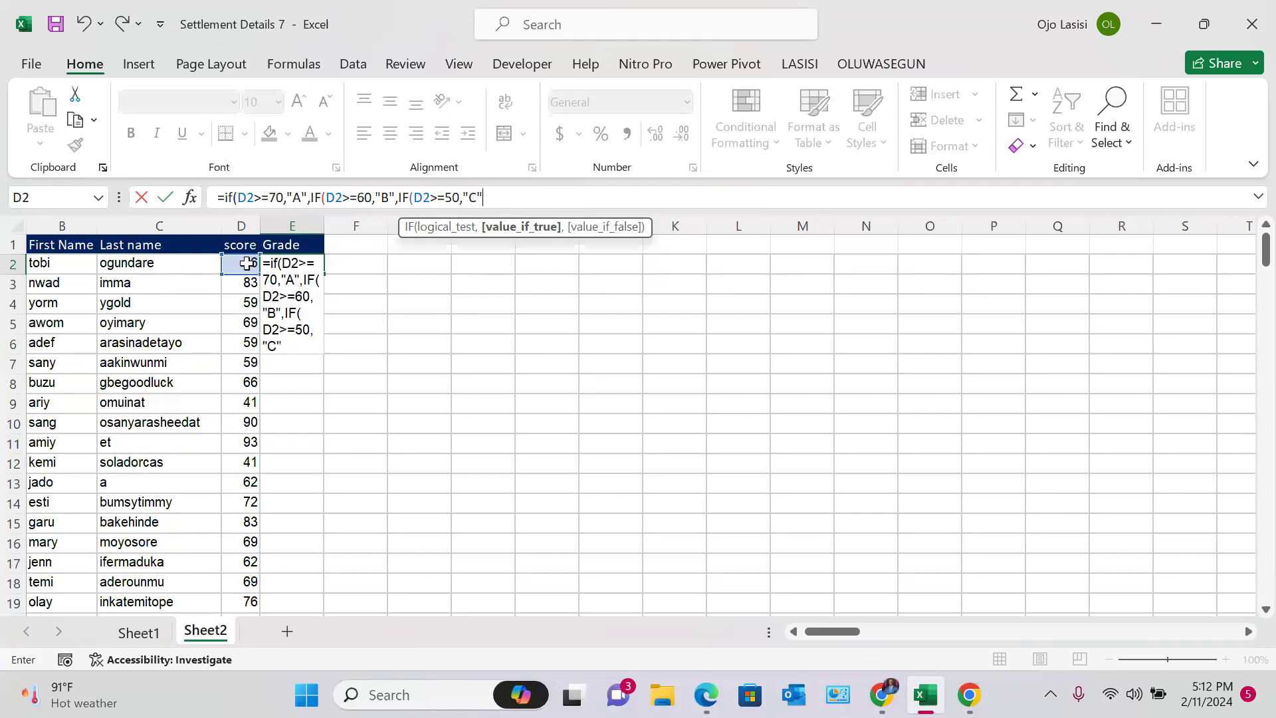
type(",")
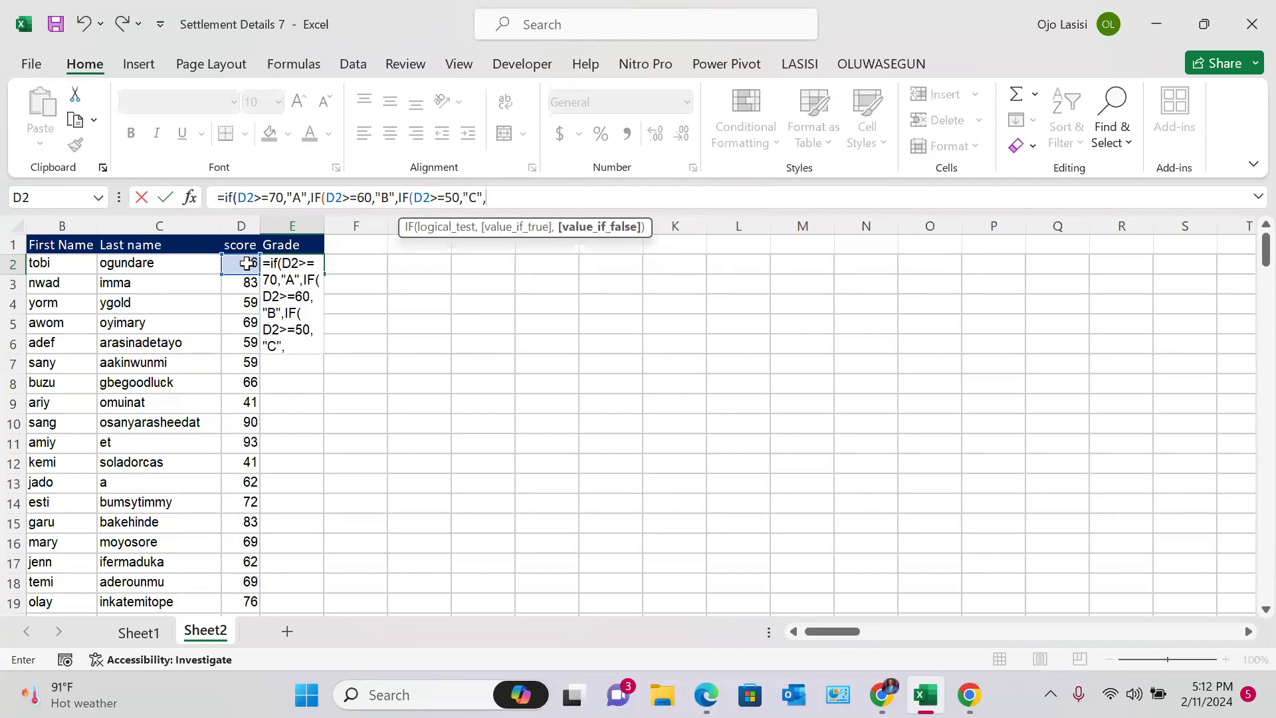
type("IF")
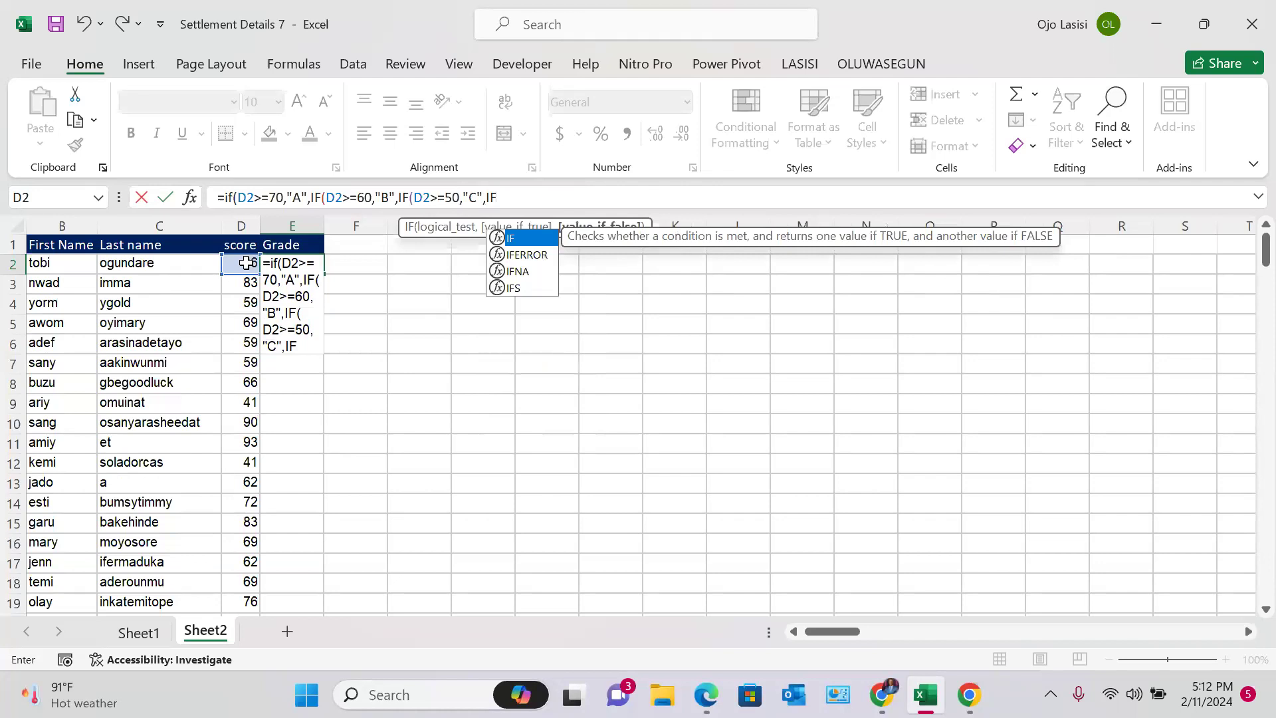
type("(")
Step: Nest a fourth IF in the E2 formula that returns "D" when D2>=45
left_click(246, 262)
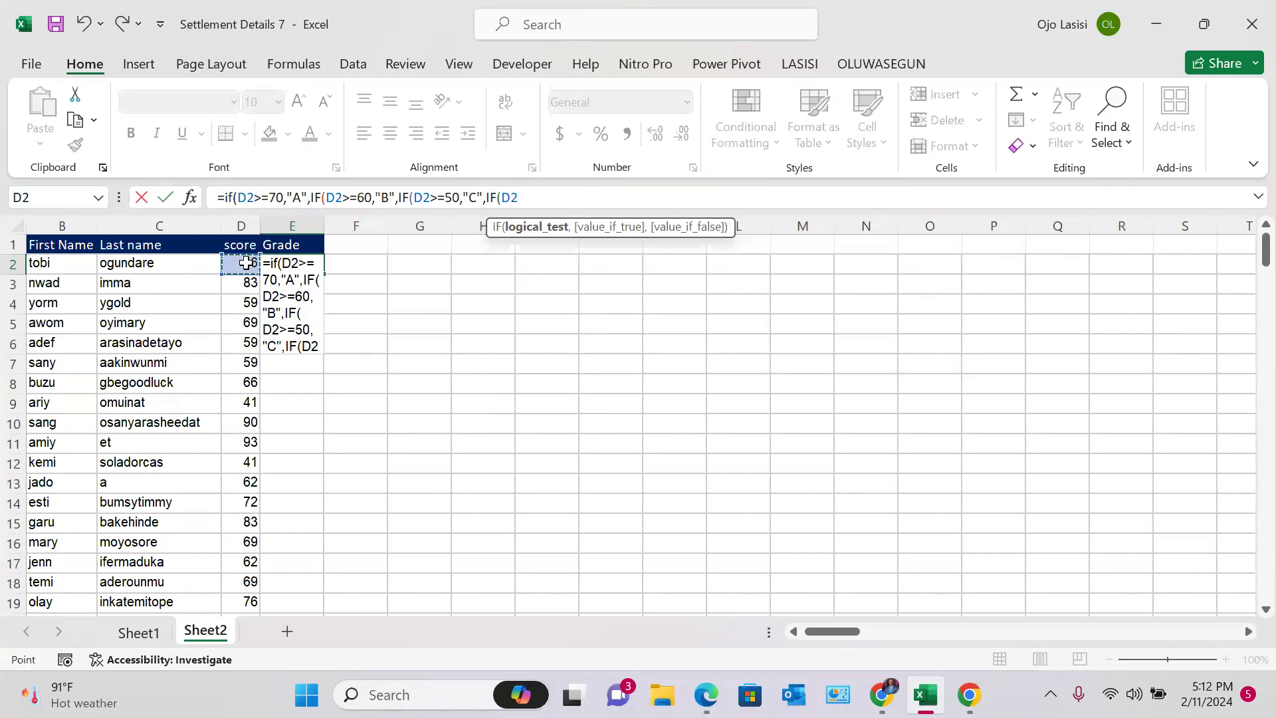
type(">=")
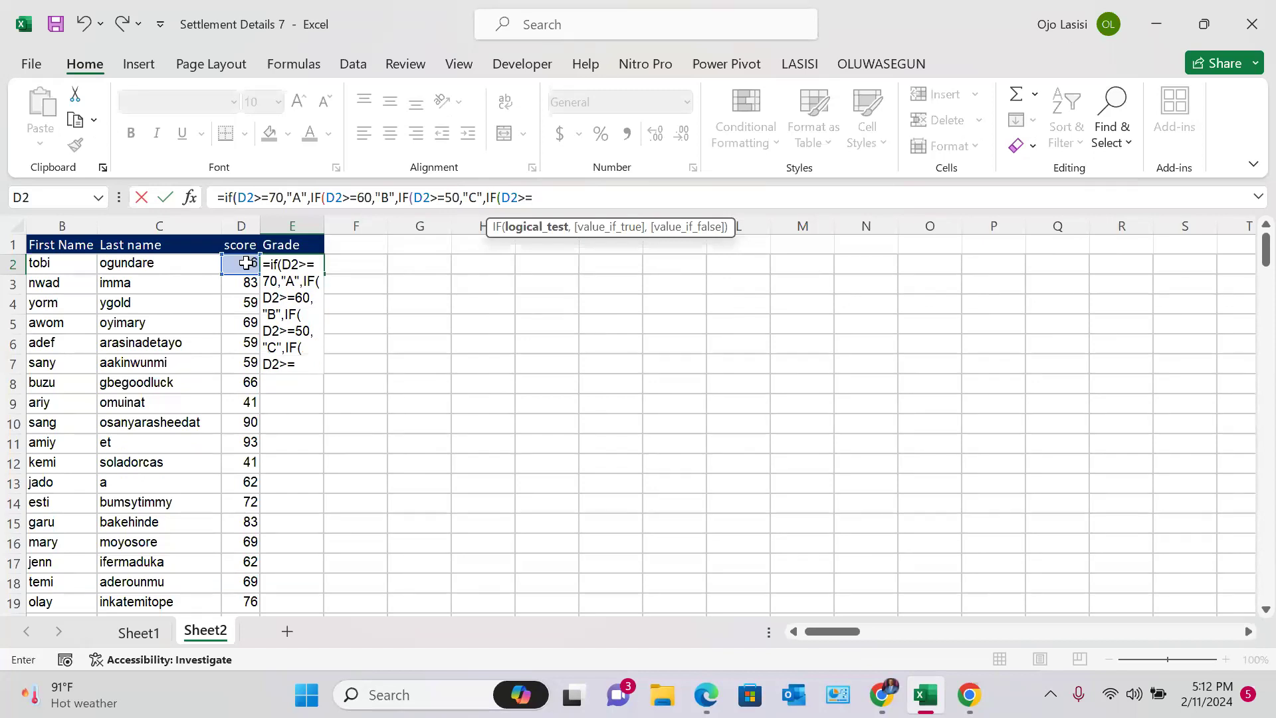
type("45,")
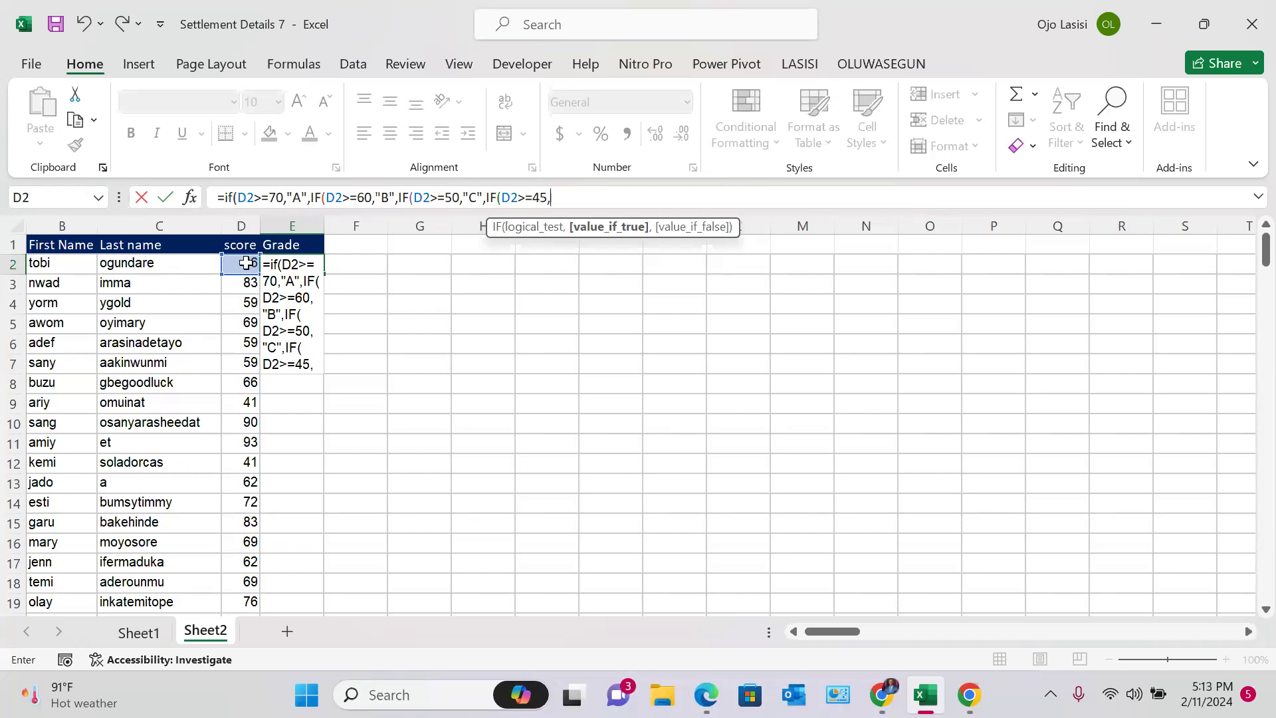
type("\"D")
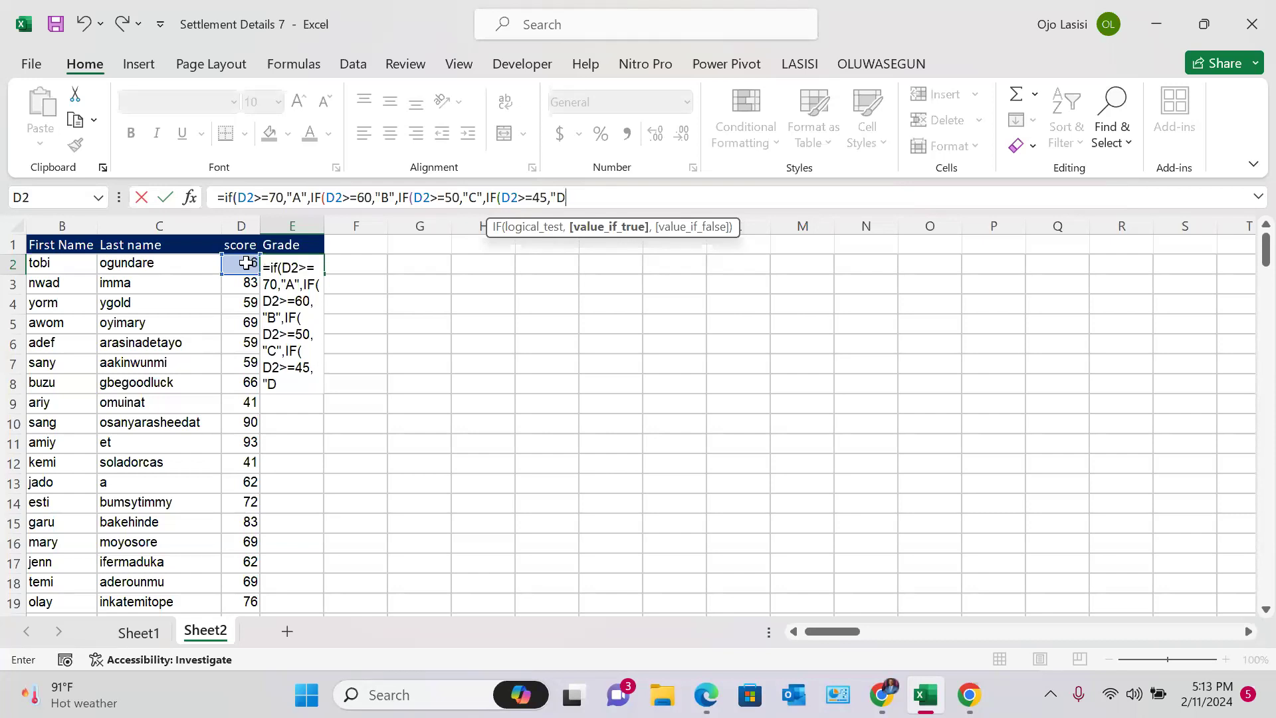
type("\",")
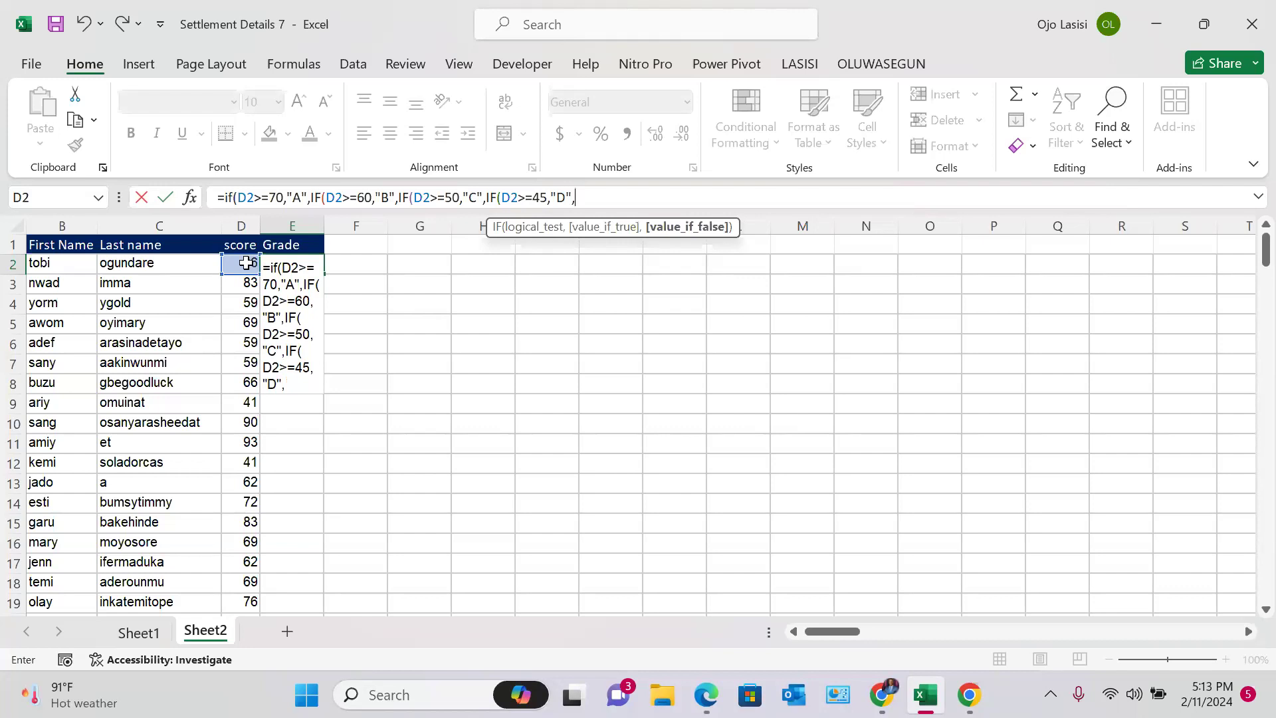
Step: Nest a fifth IF in the E2 formula that returns "E" when D2>=40
type("IF")
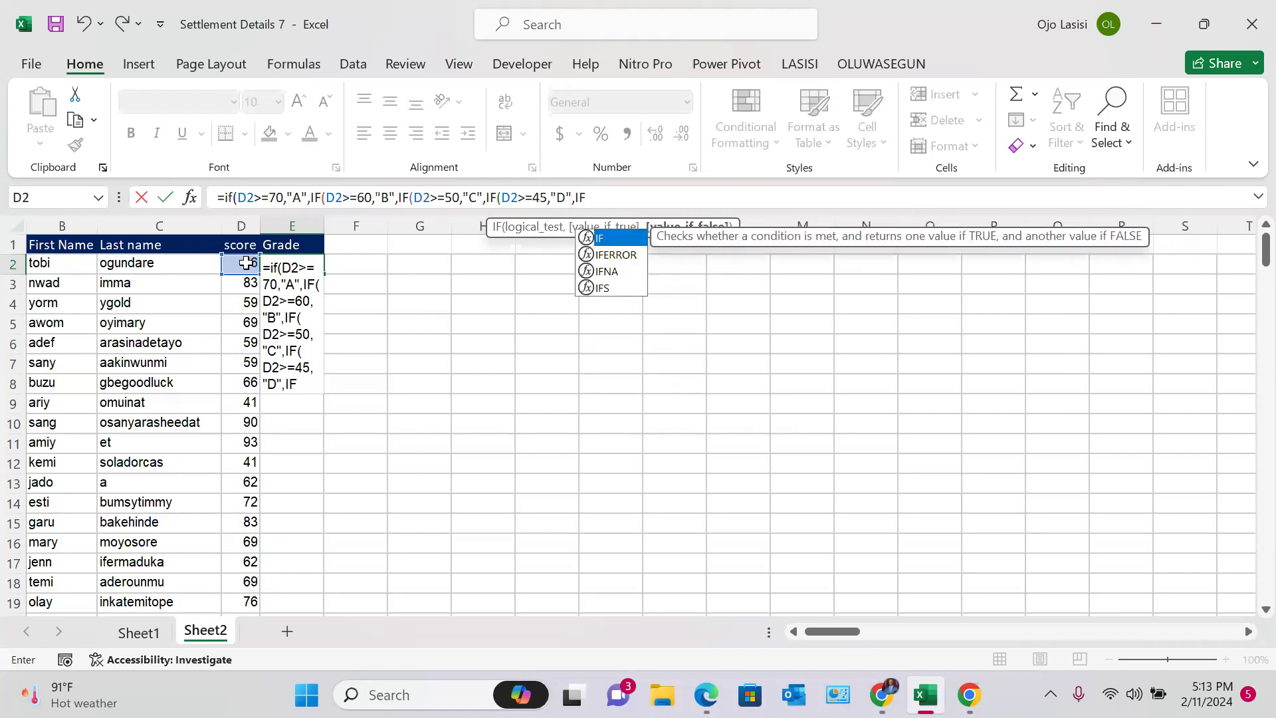
type("(")
left_click(245, 263)
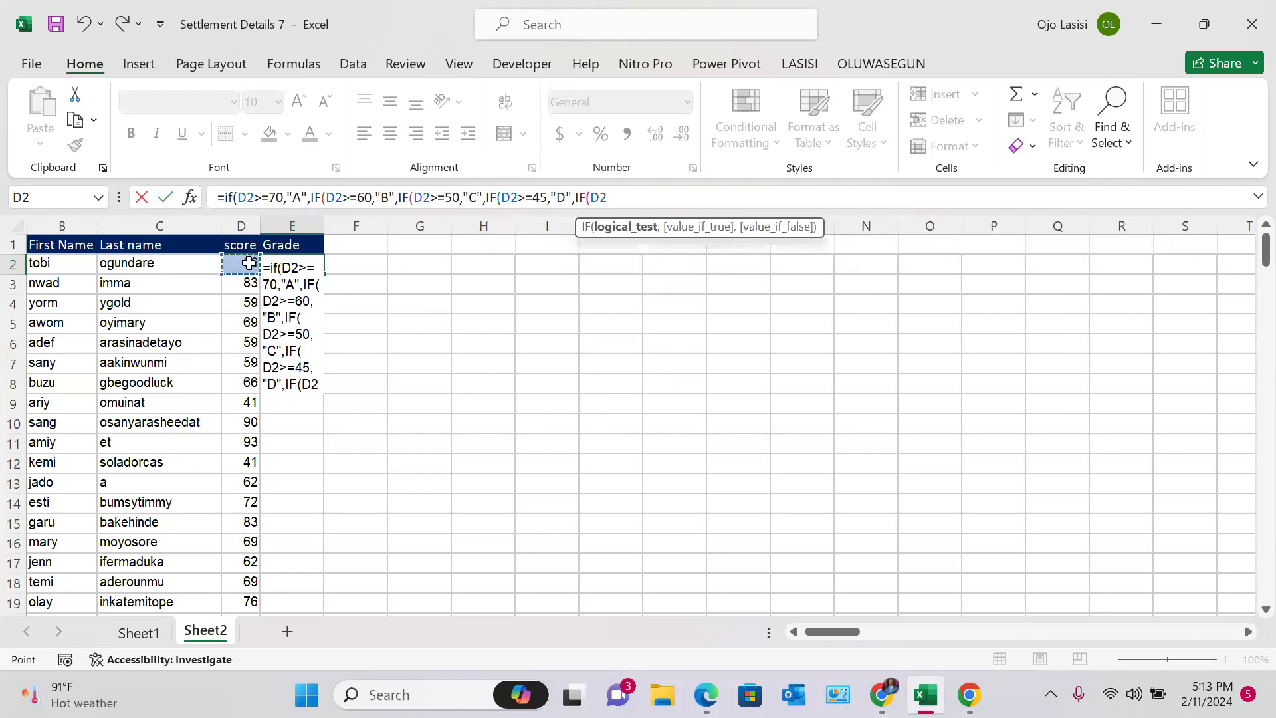
type(".")
type(">+")
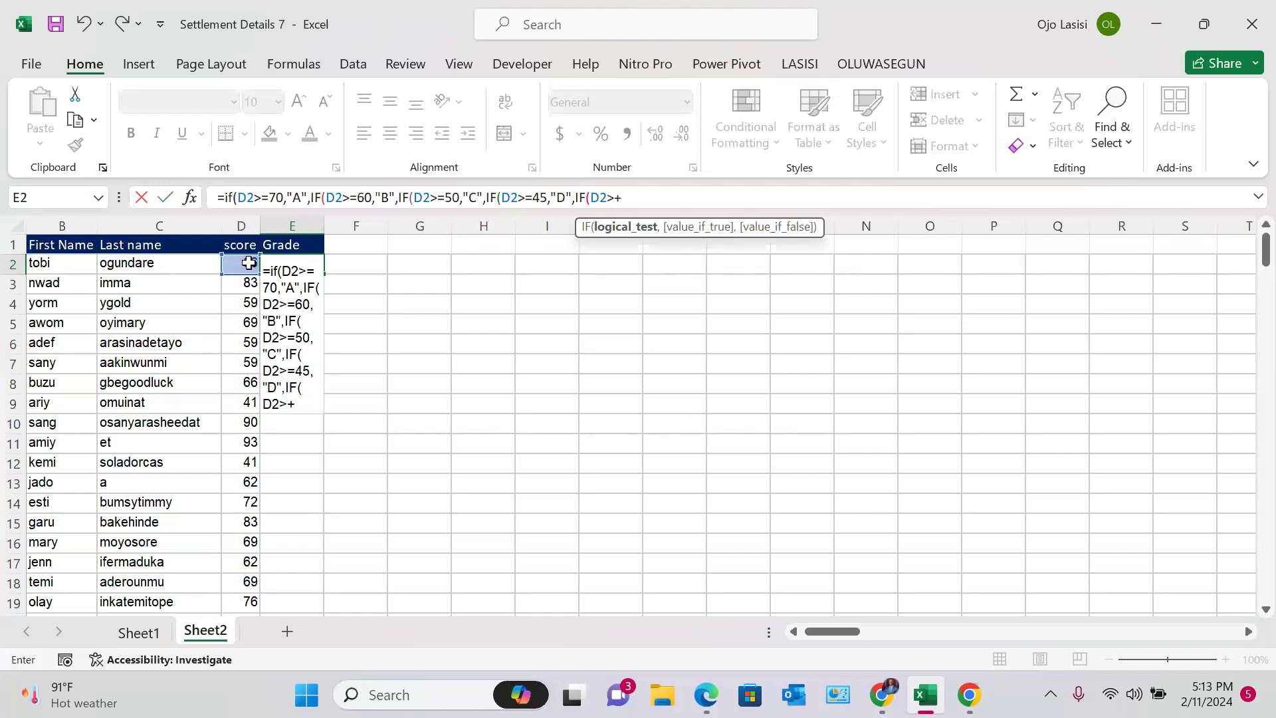
key("BackSpace")
type("=40,")
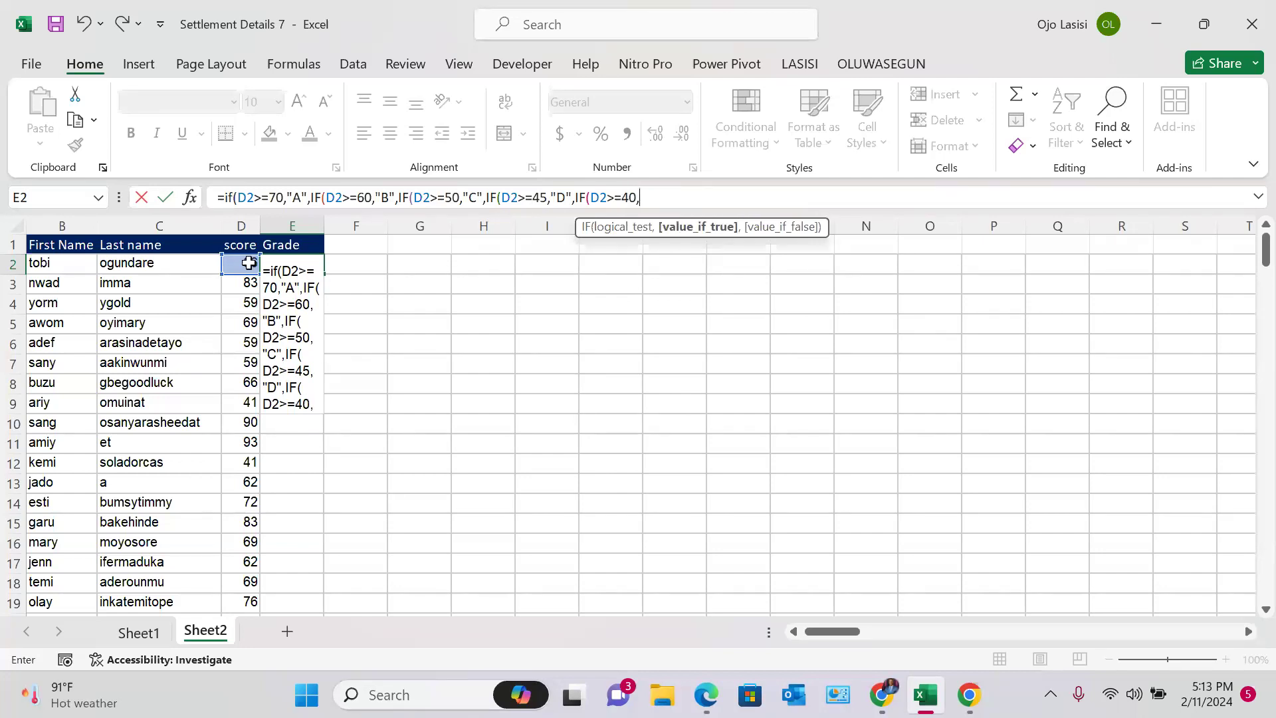
type("\"E")
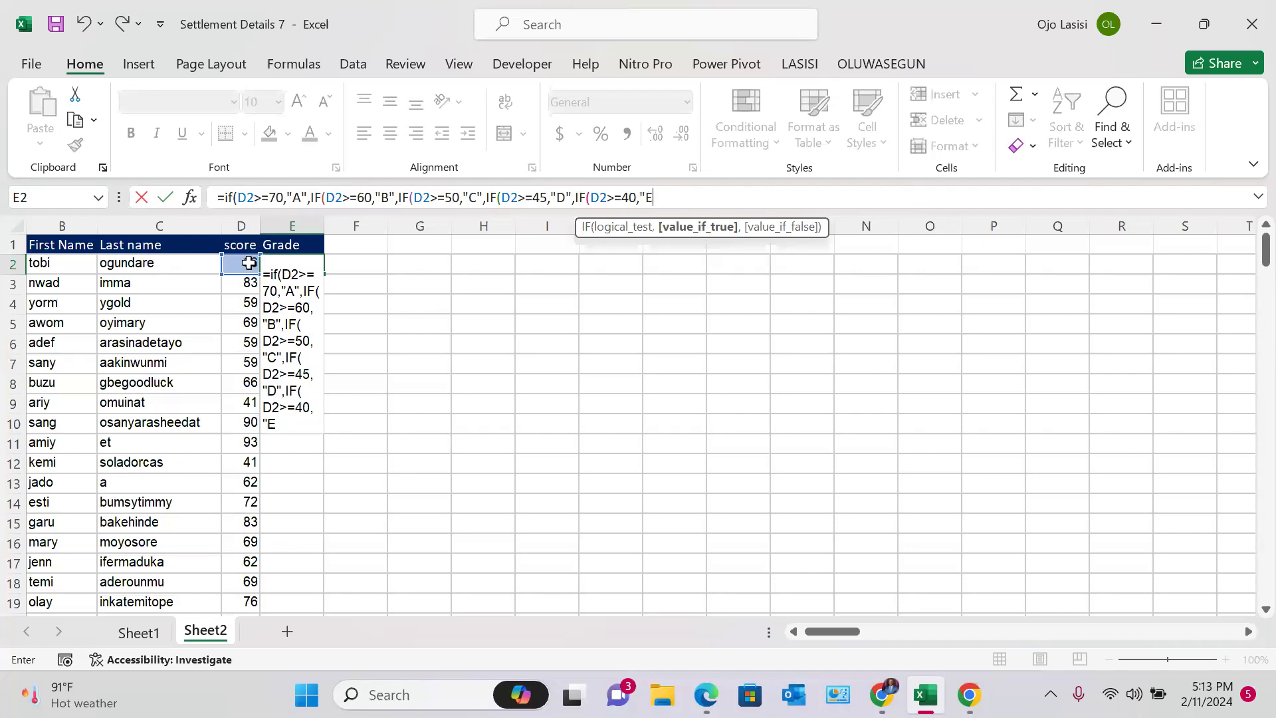
type("\",")
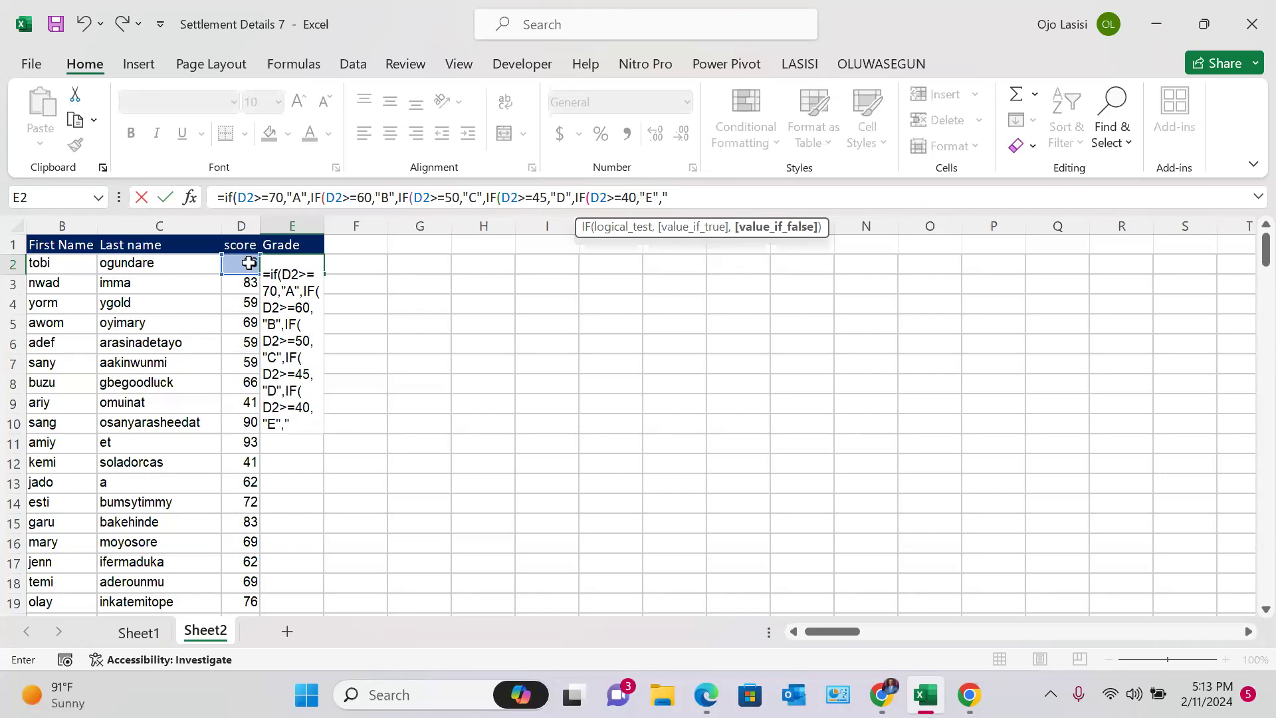
Step: Add "F" as the final value-if-false in the E2 formula and close all five IF functions with parentheses
type("\"F")
type(")))")
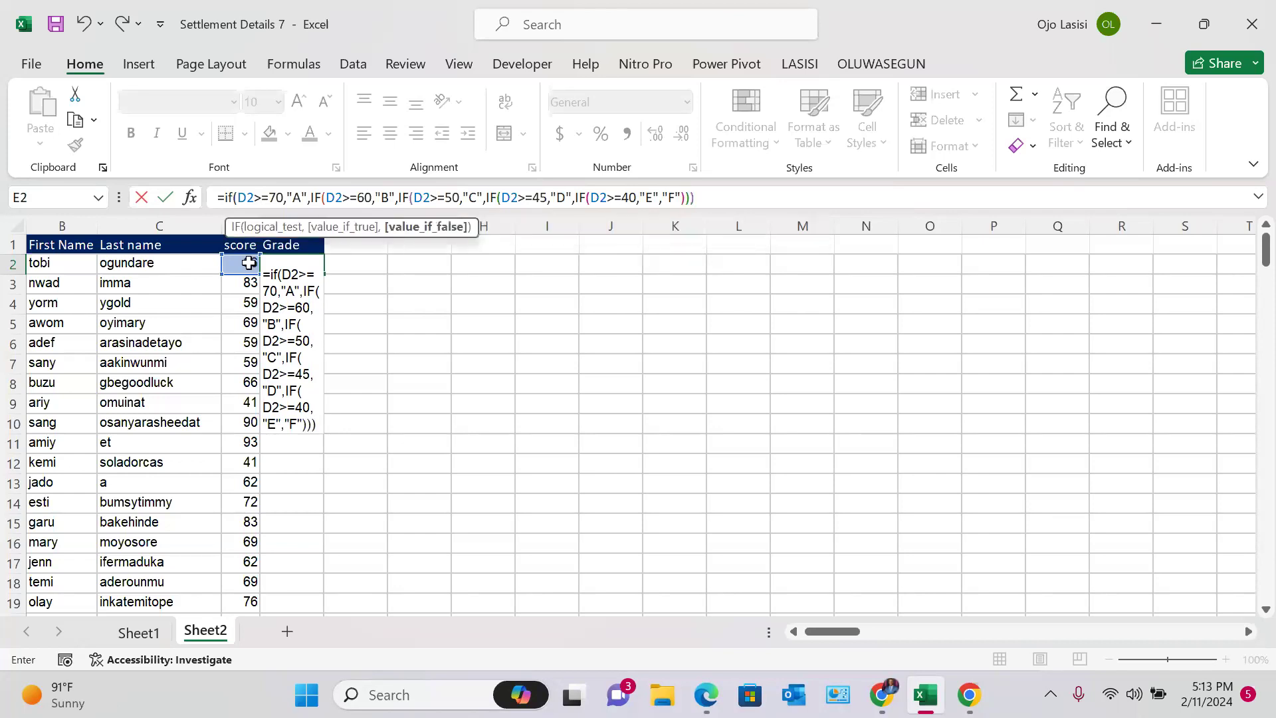
type(")")
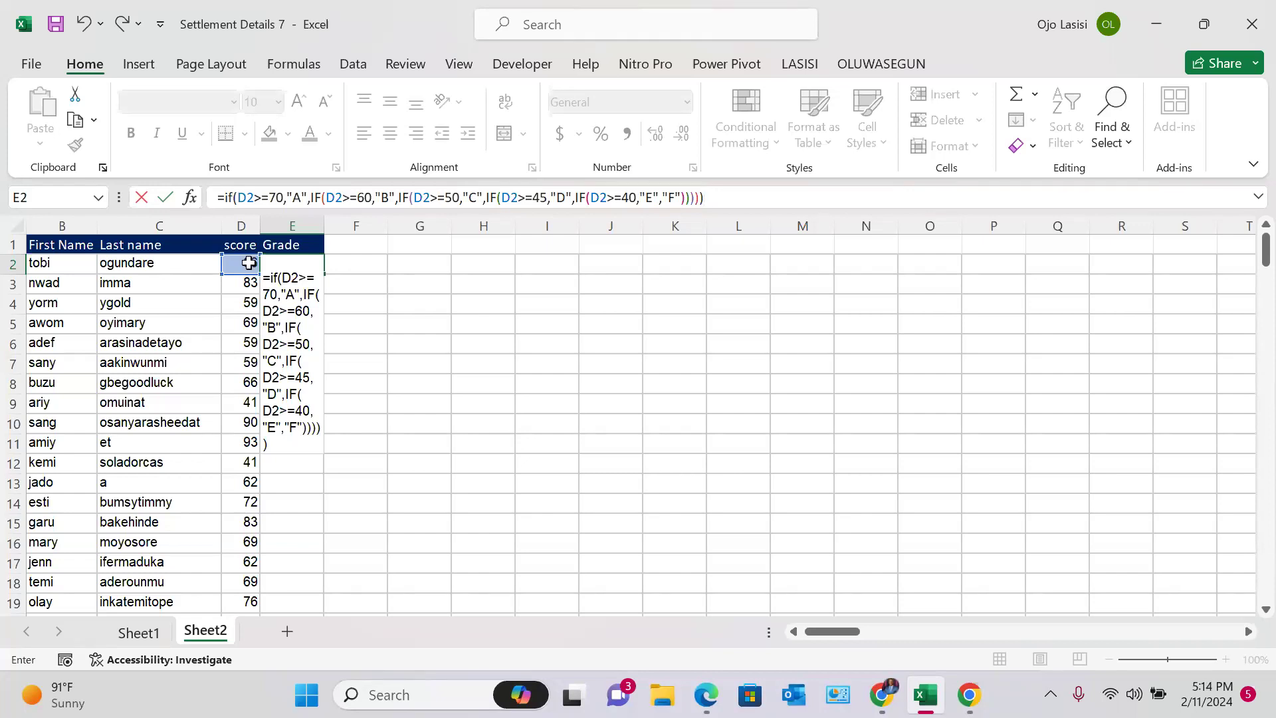
Step: Commit the nested IF formula in E2 and fill it down the Grade column for all participants
key("ctrl+Return")
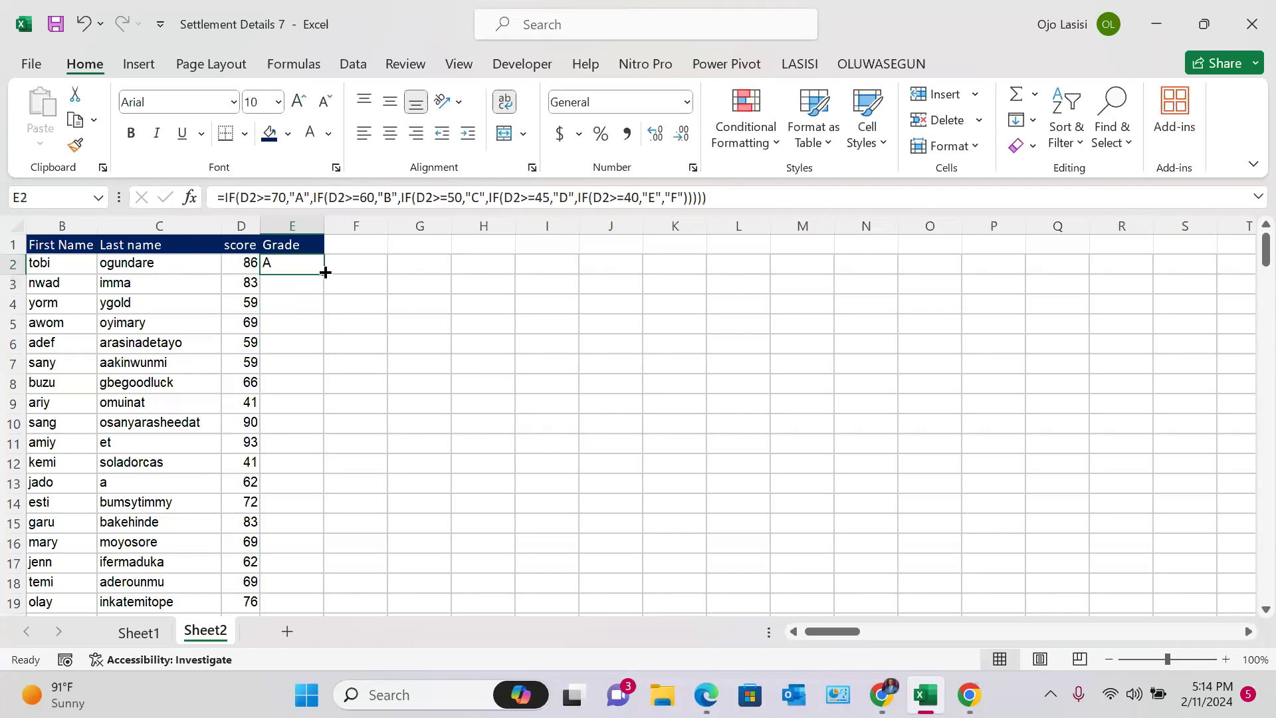
double_click(324, 273)
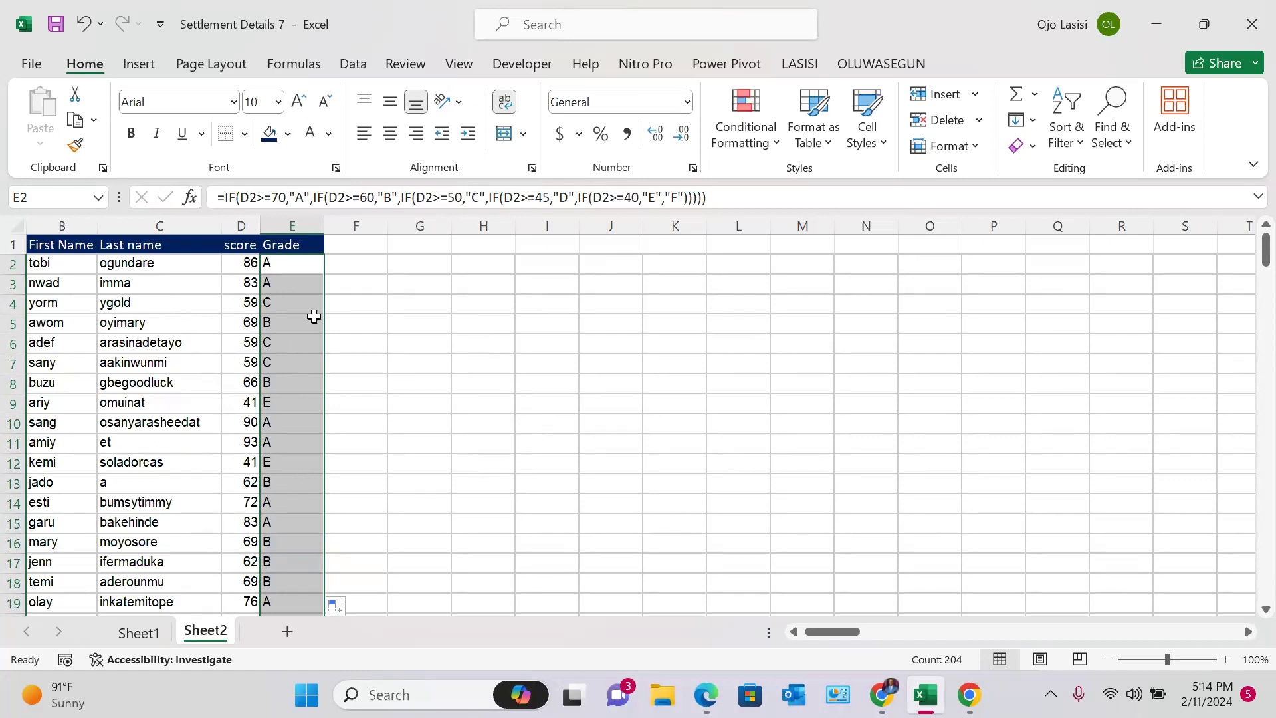
Step: Try an Equal To highlight rule for "A" on the Grade column with Light Red Fill with Dark Red Text, then dismiss it unapplied
left_click(774, 141)
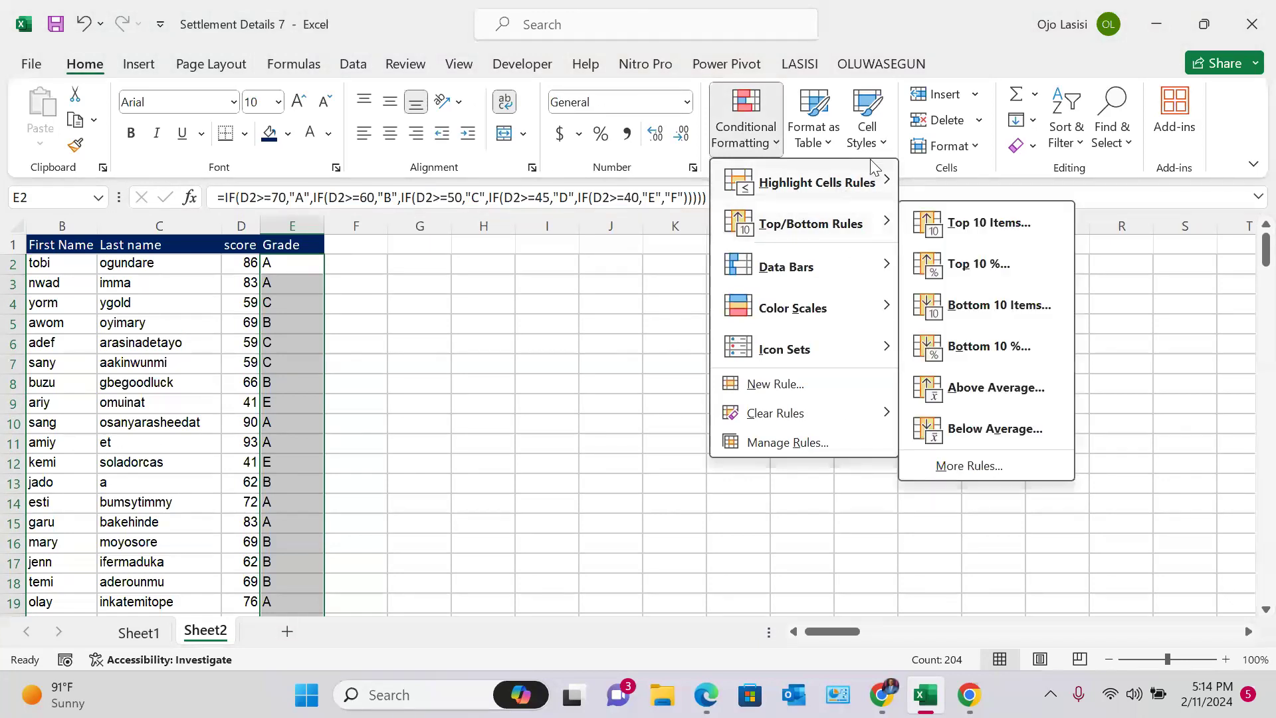
mouse_move(854, 188)
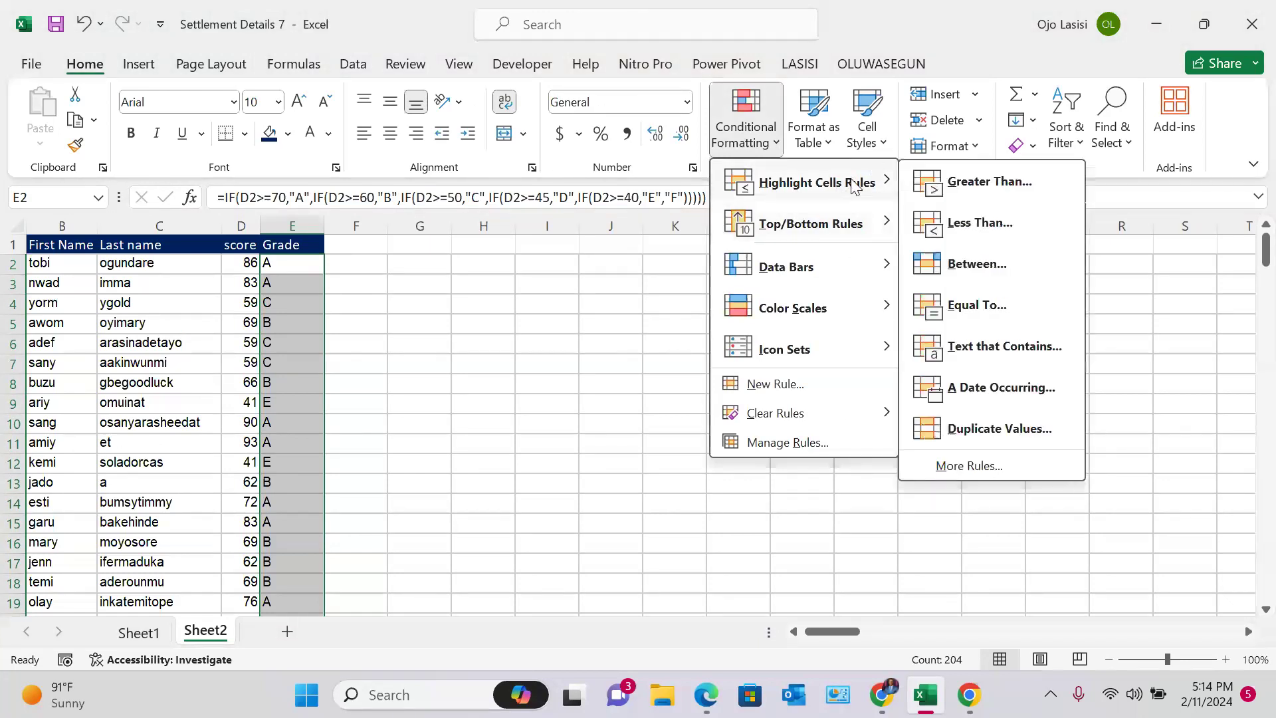
left_click(944, 313)
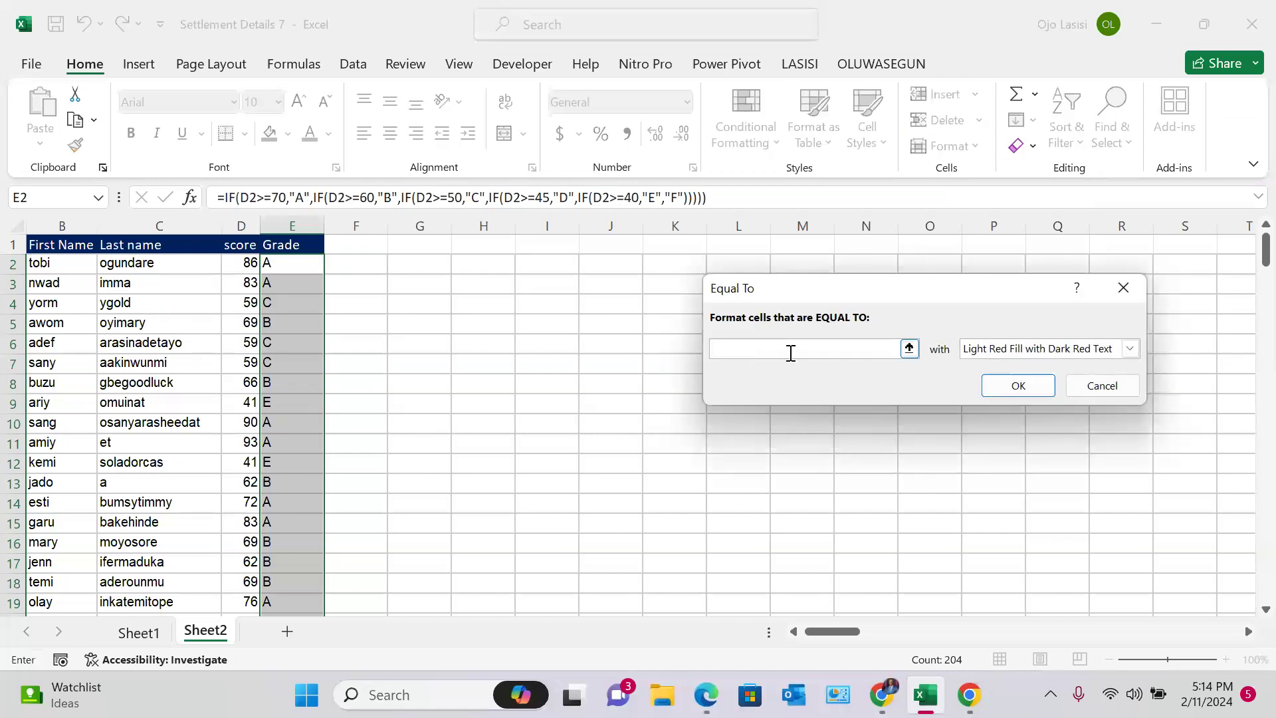
type("A")
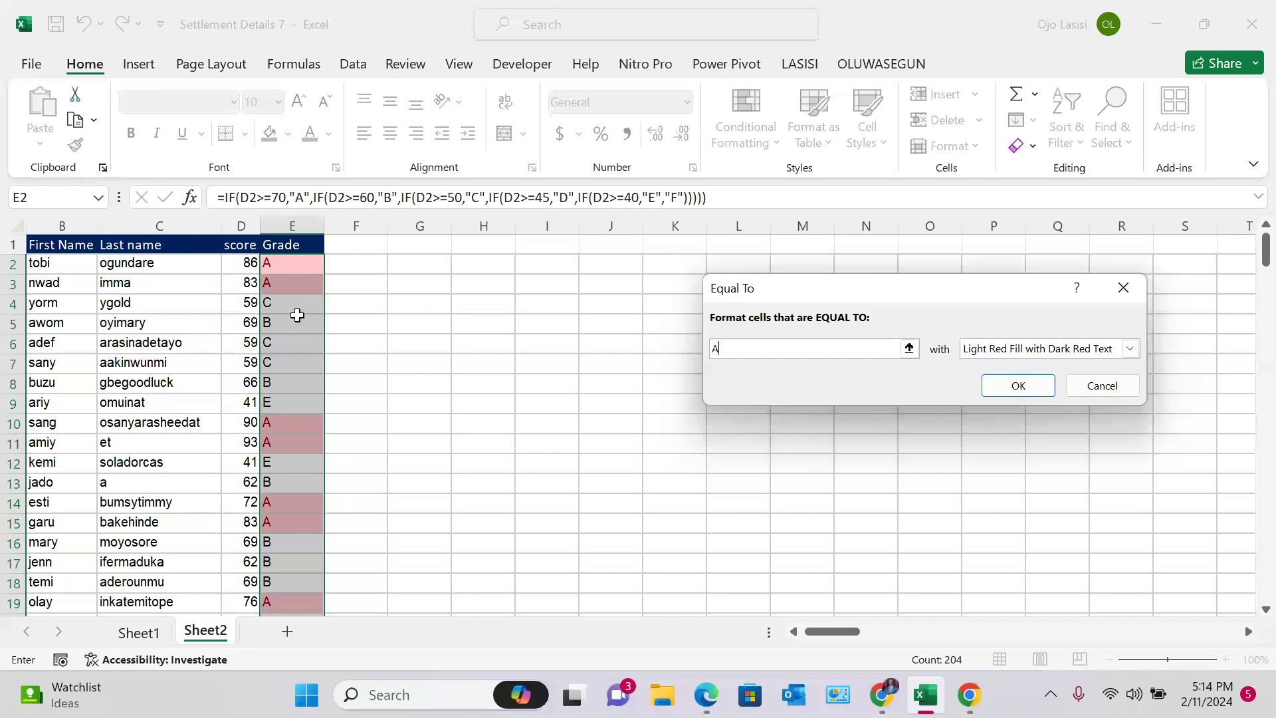
left_click_drag(1266, 256, 1271, 612)
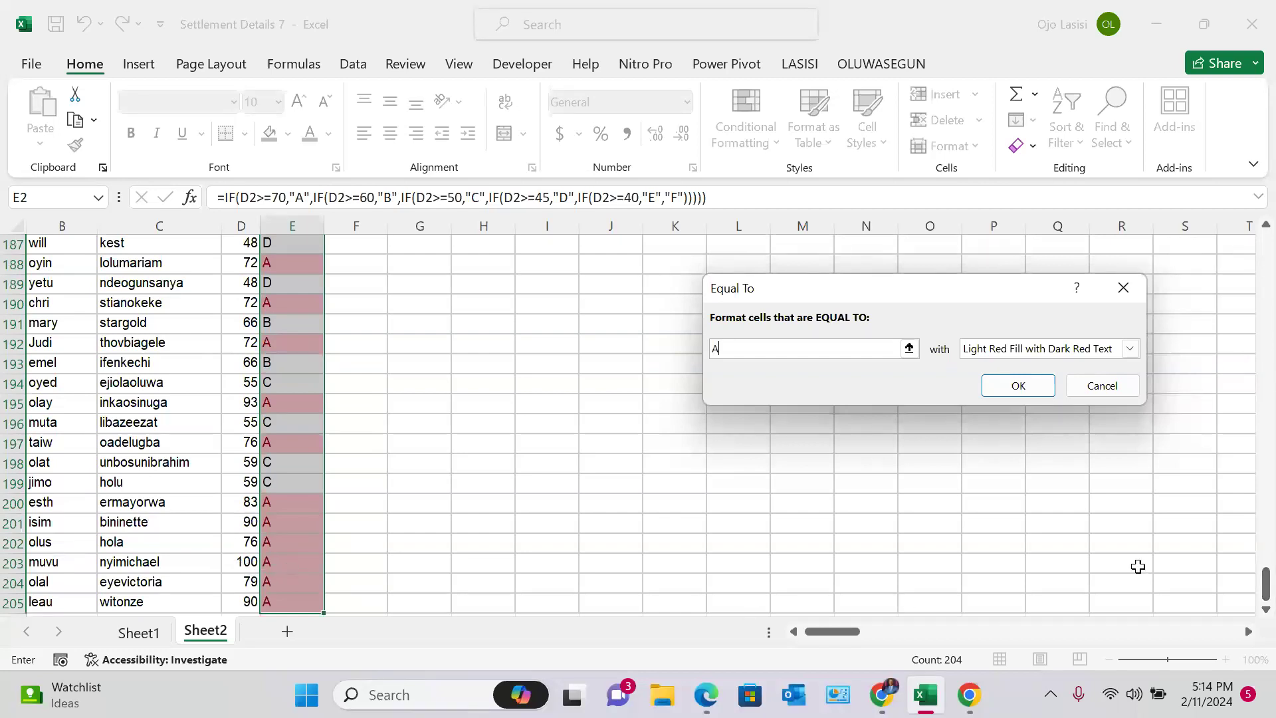
left_click_drag(1268, 581, 1267, 246)
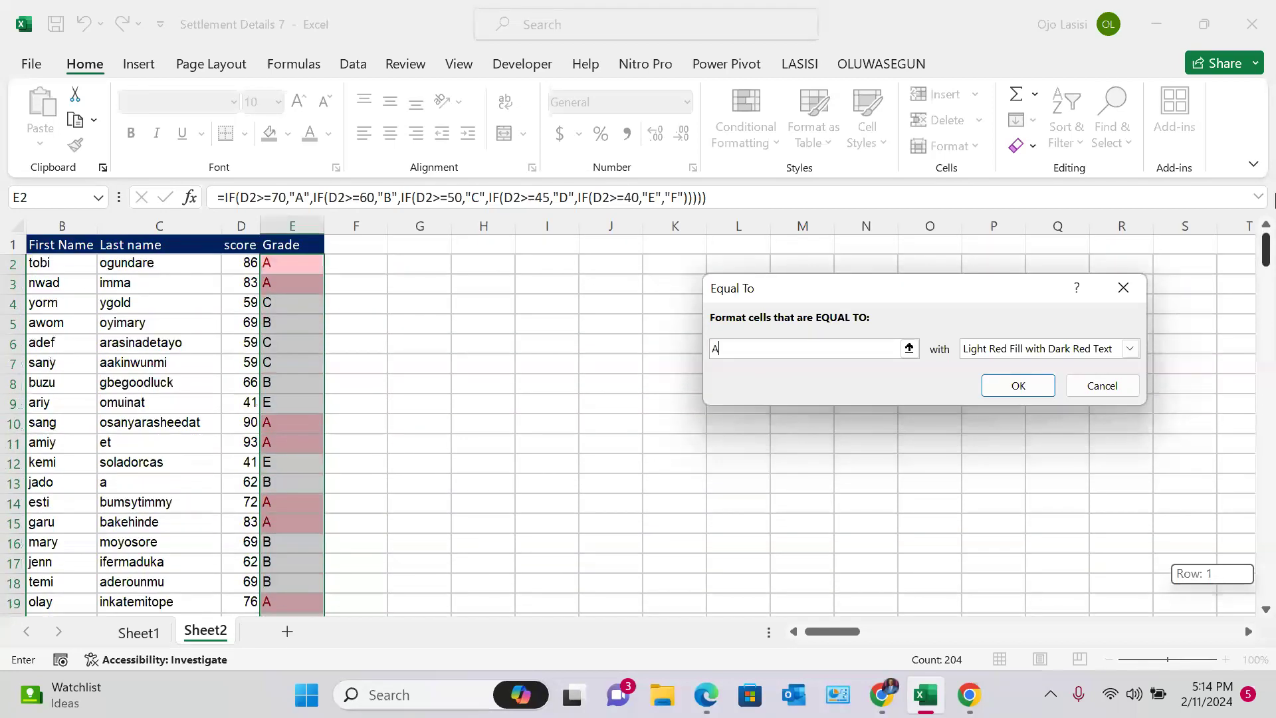
left_click(1122, 287)
left_click(425, 303)
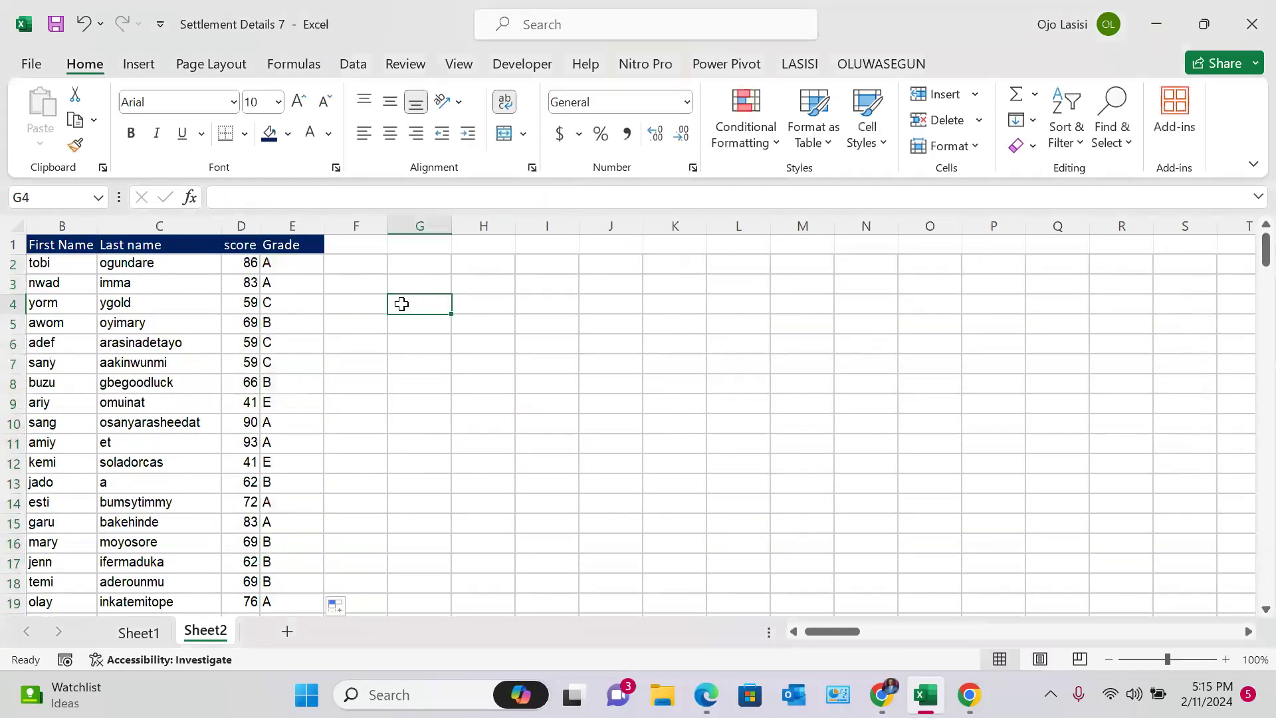
Step: Copy the full text of the nested IF formula in E2
left_click(290, 268)
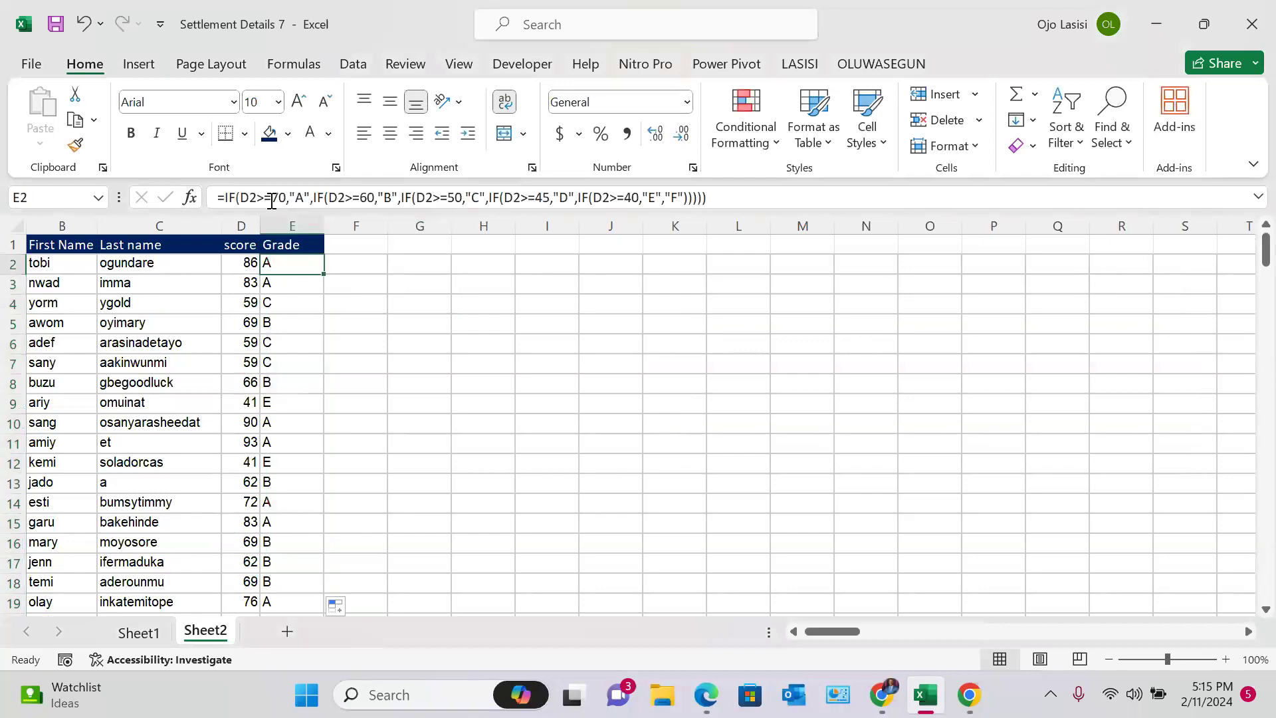
left_click_drag(713, 199, 185, 214)
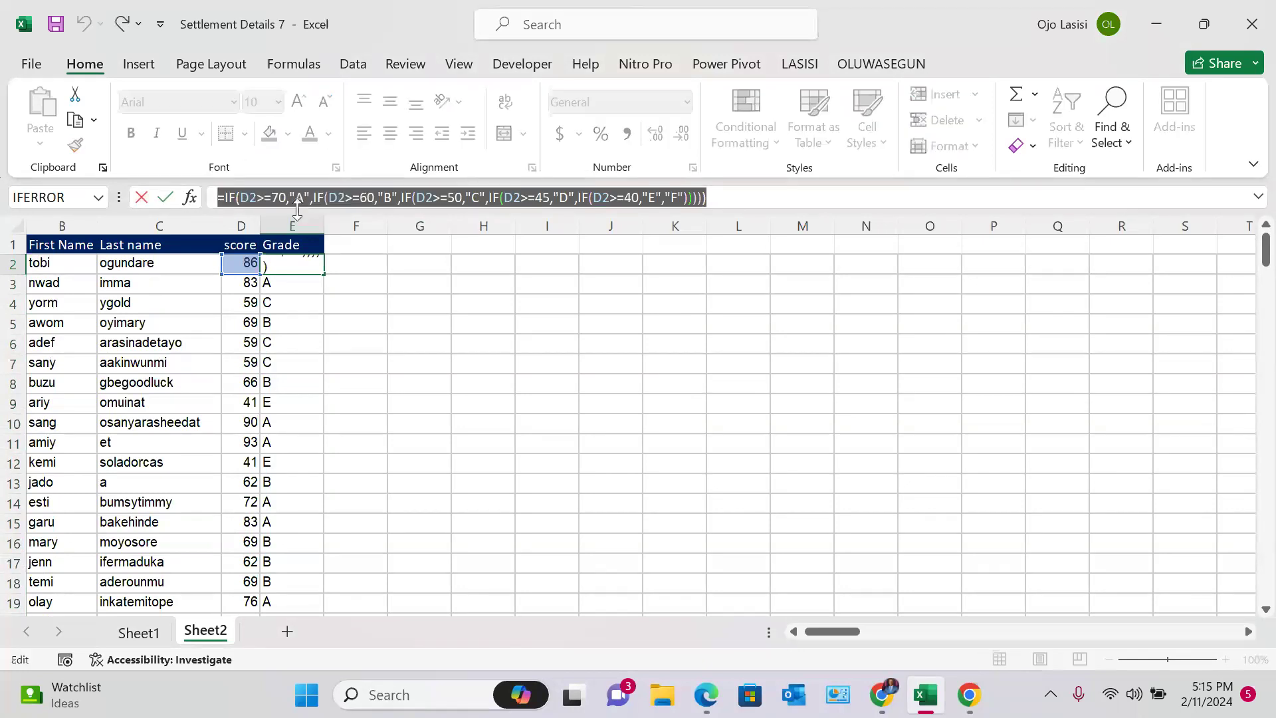
right_click(309, 197)
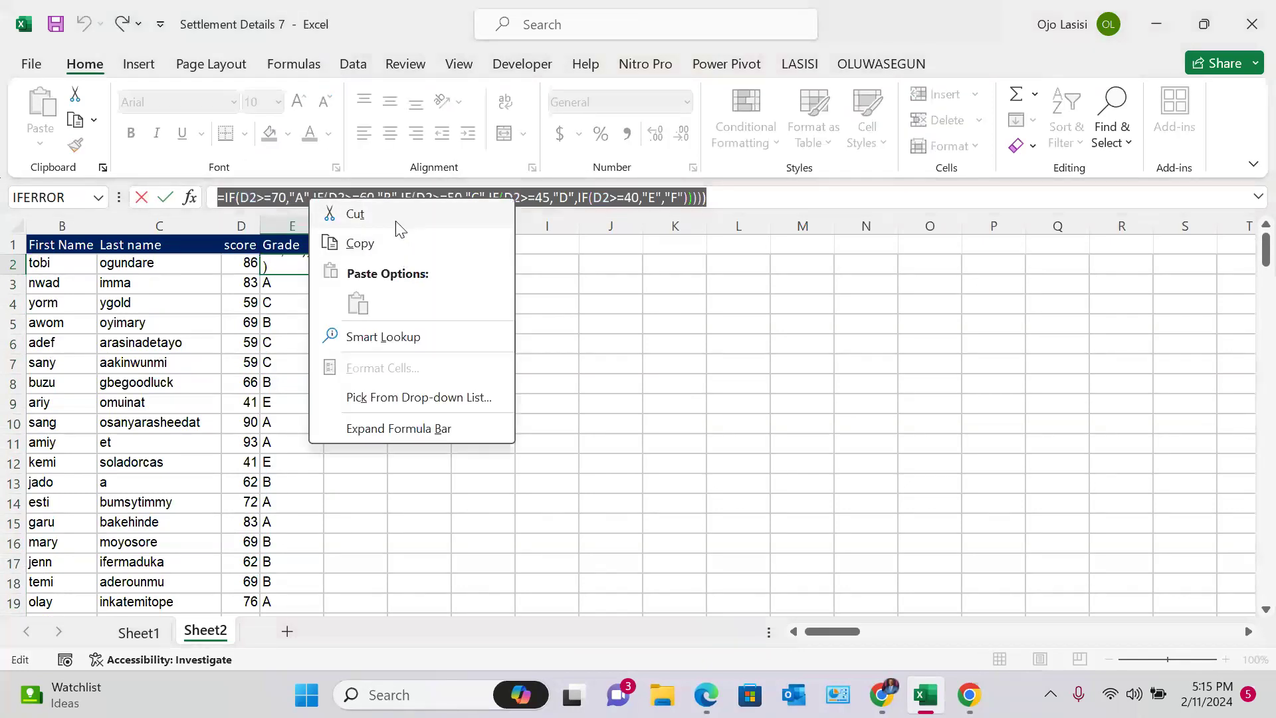
left_click(385, 242)
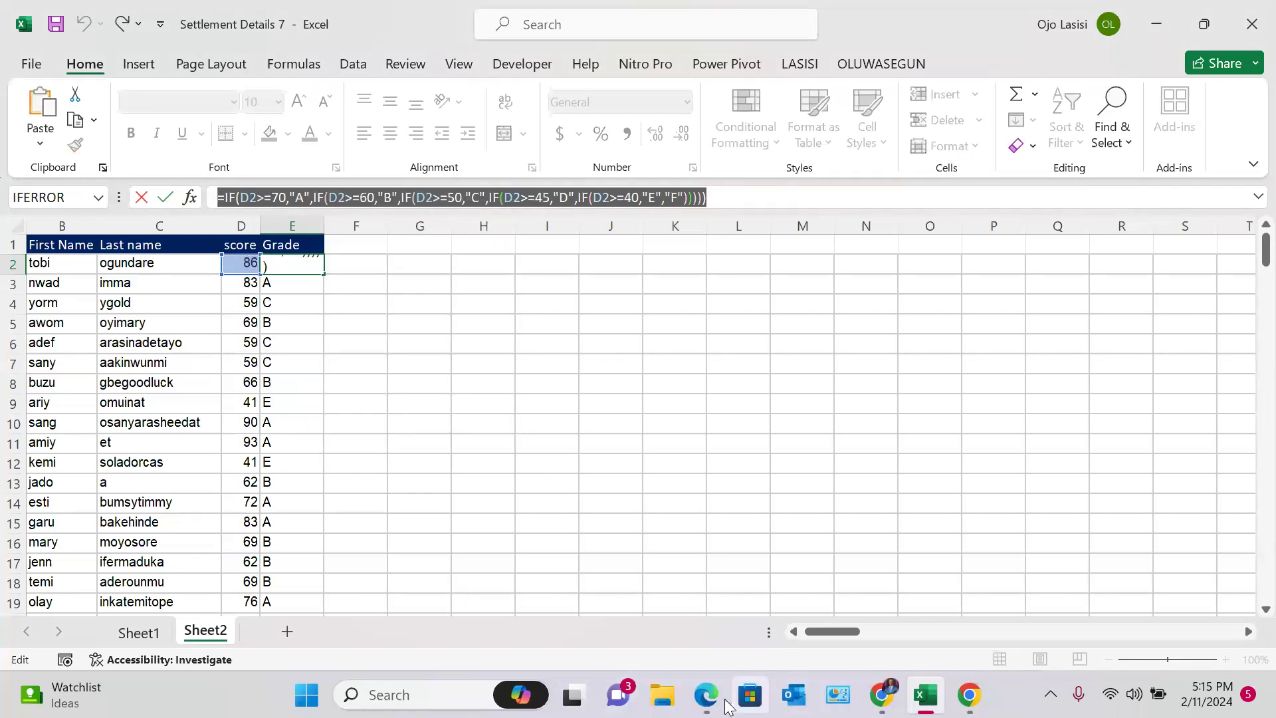
Step: Switch to the Zoom meeting in Chrome, paste the copied grade formula into the meeting chat and send it
left_click(882, 695)
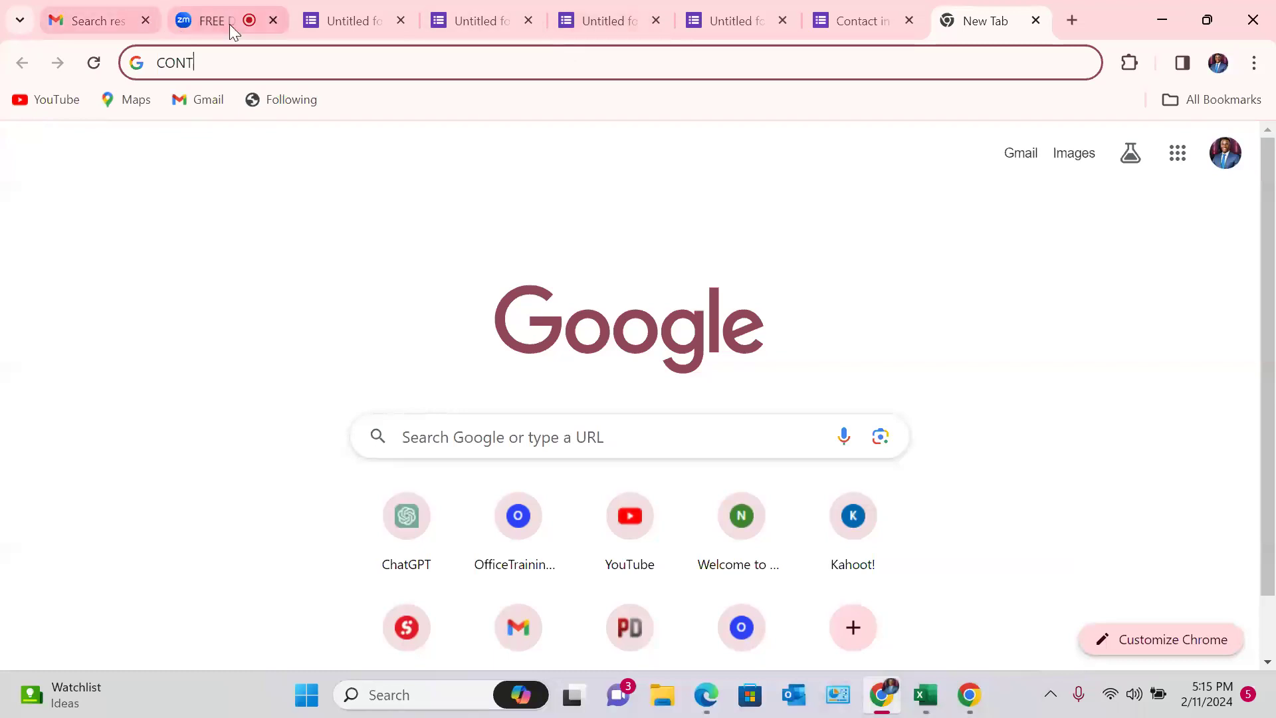
left_click(207, 9)
left_click(934, 573)
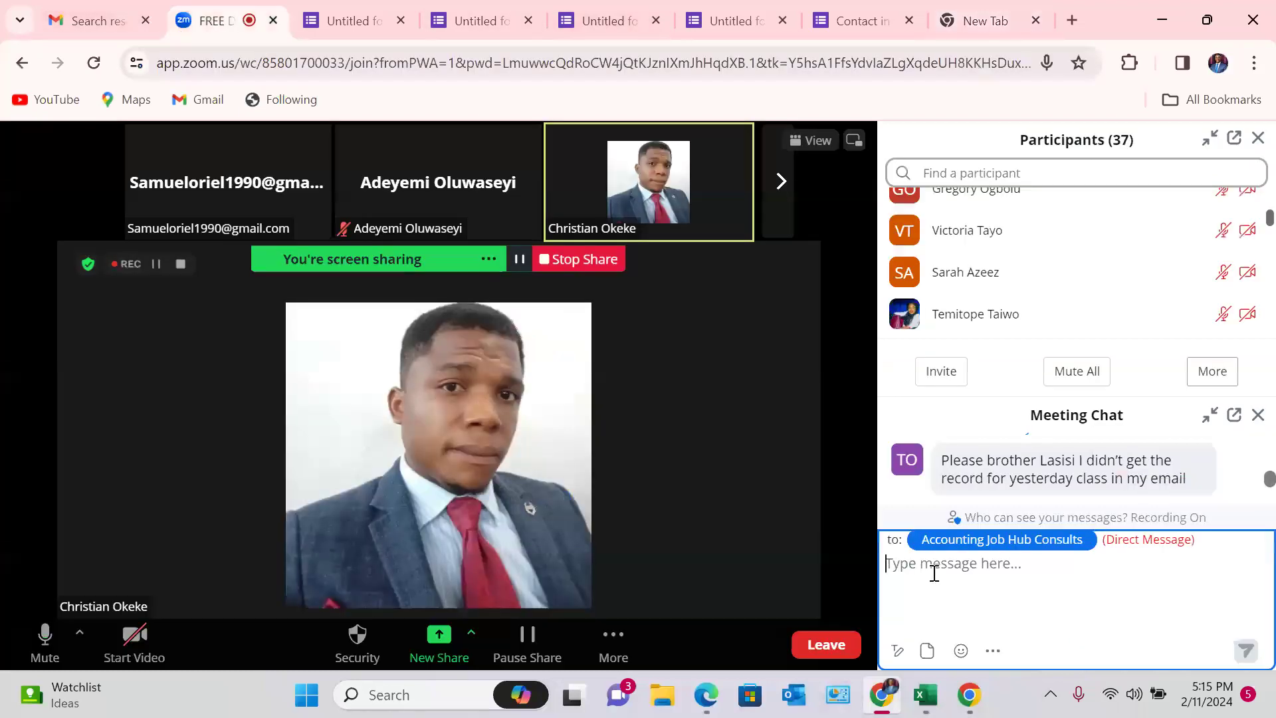
key("ctrl+v")
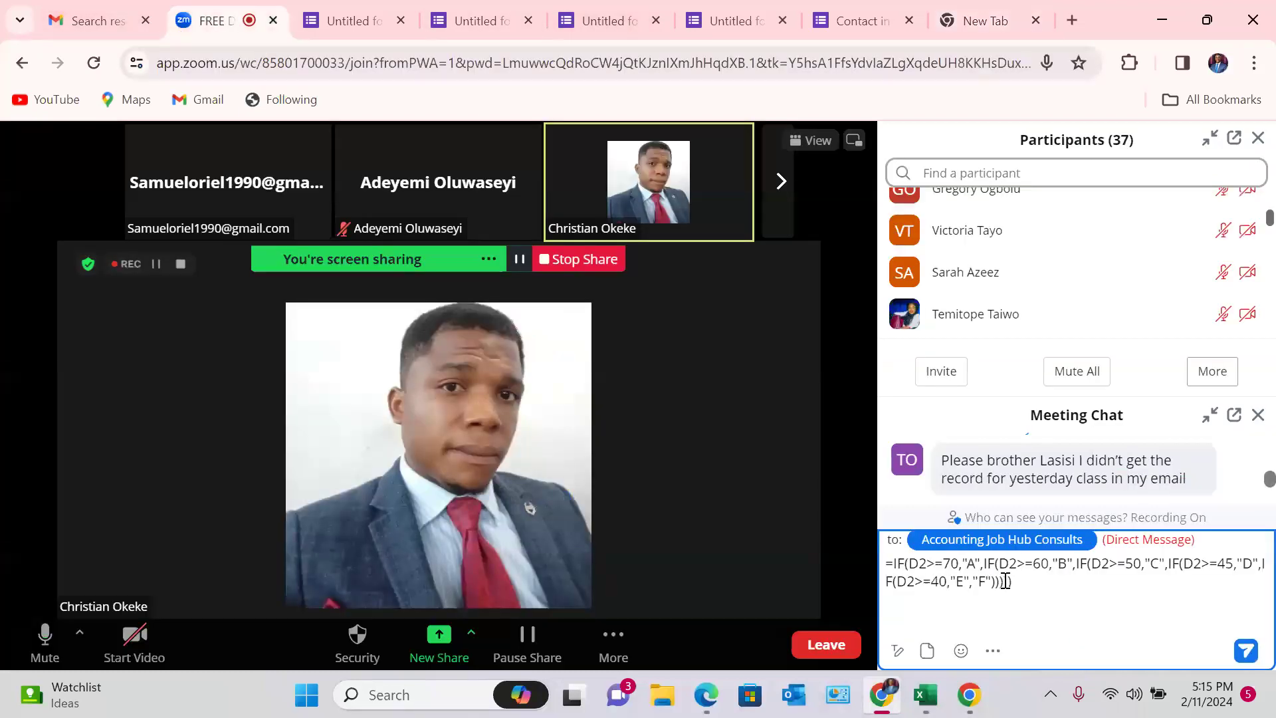
left_click(1247, 651)
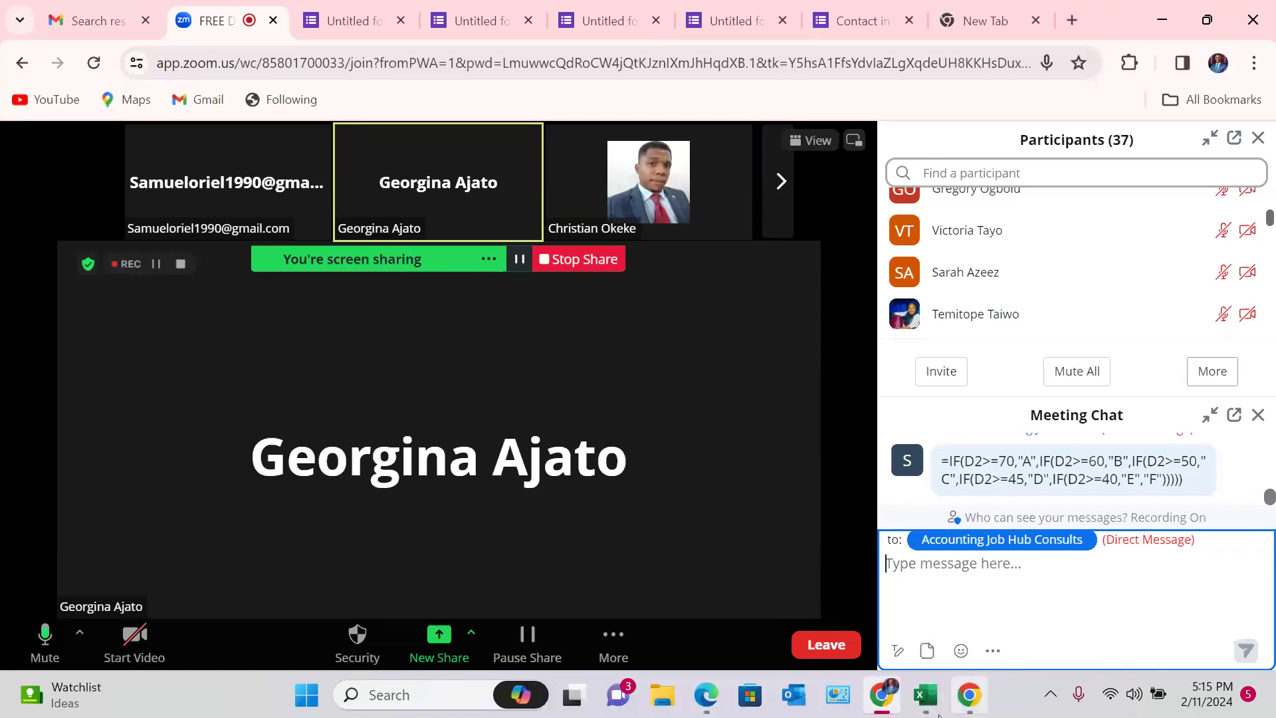
Step: Switch back to the Excel workbook and finish editing the E2 formula
mouse_move(930, 697)
left_click(969, 696)
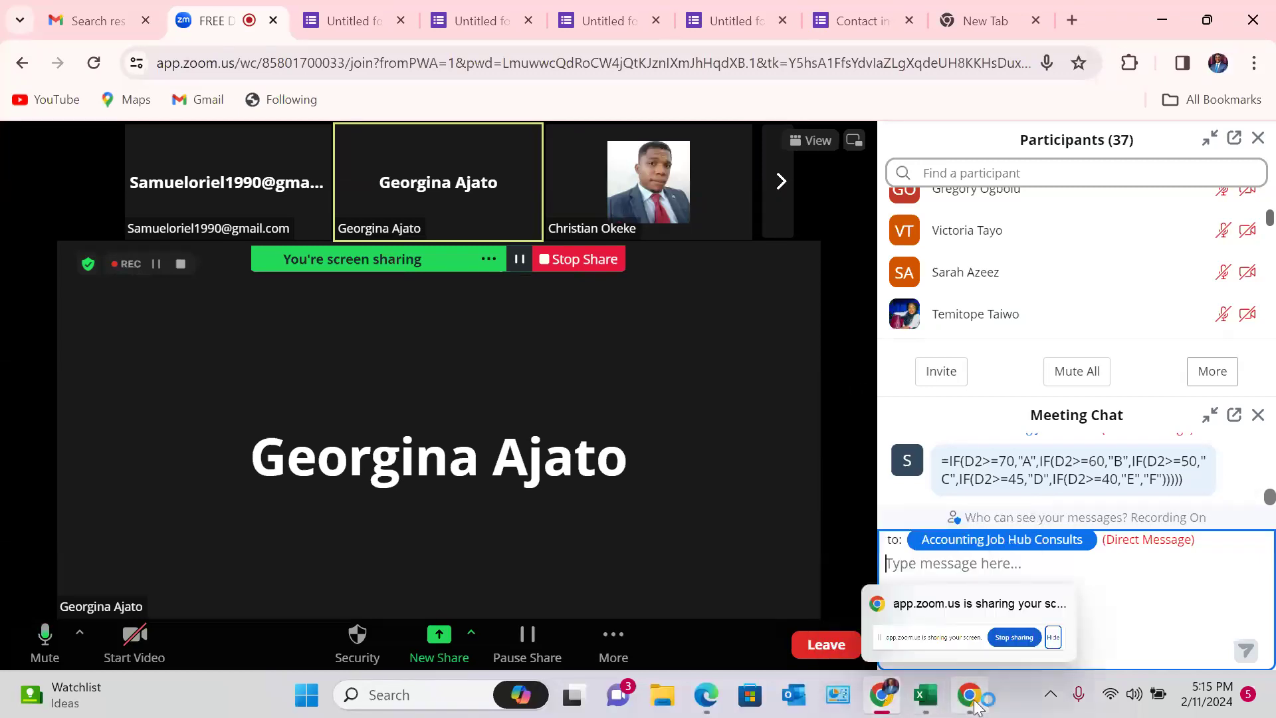
left_click(925, 695)
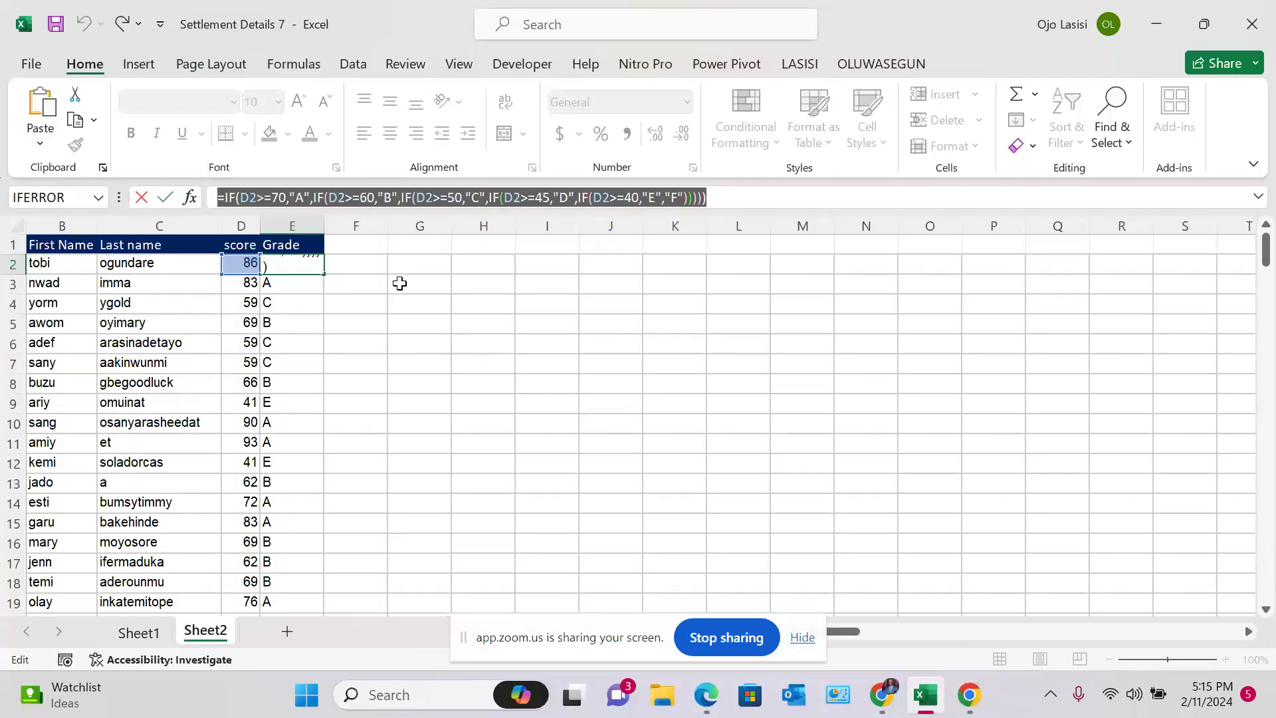
key("Return")
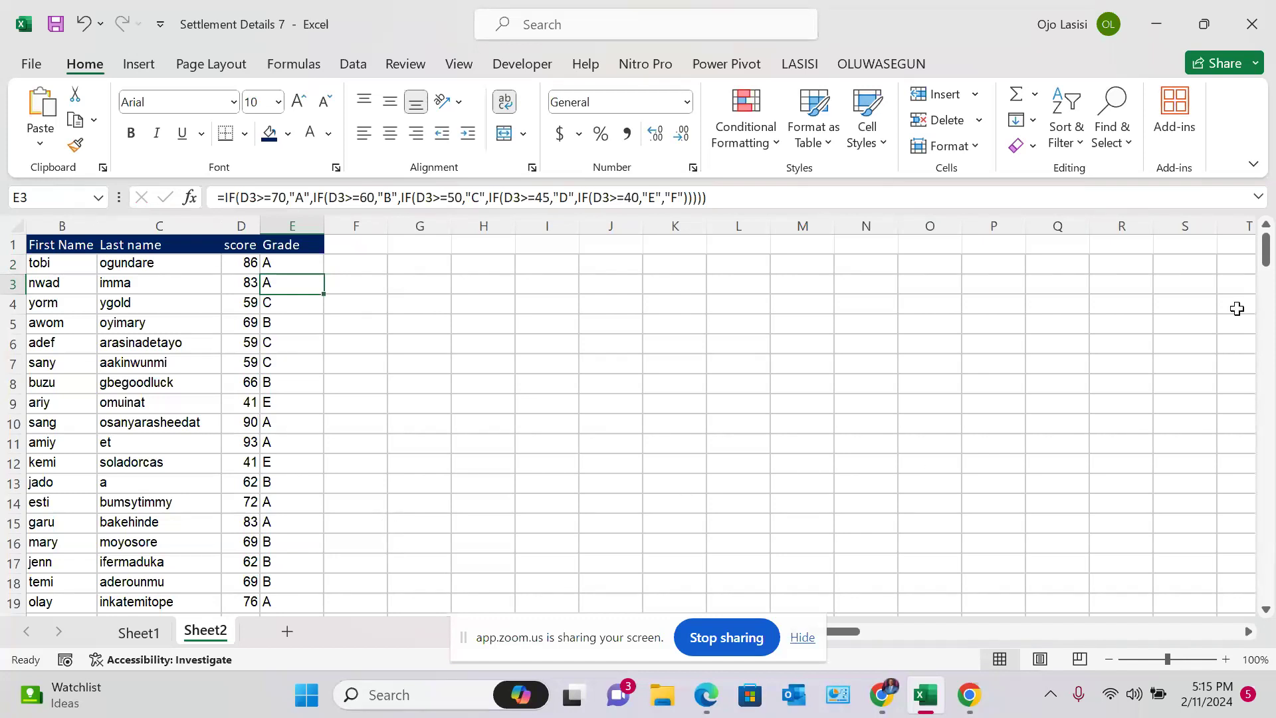
left_click_drag(1265, 252, 1268, 252)
left_click_drag(1269, 255, 1273, 226)
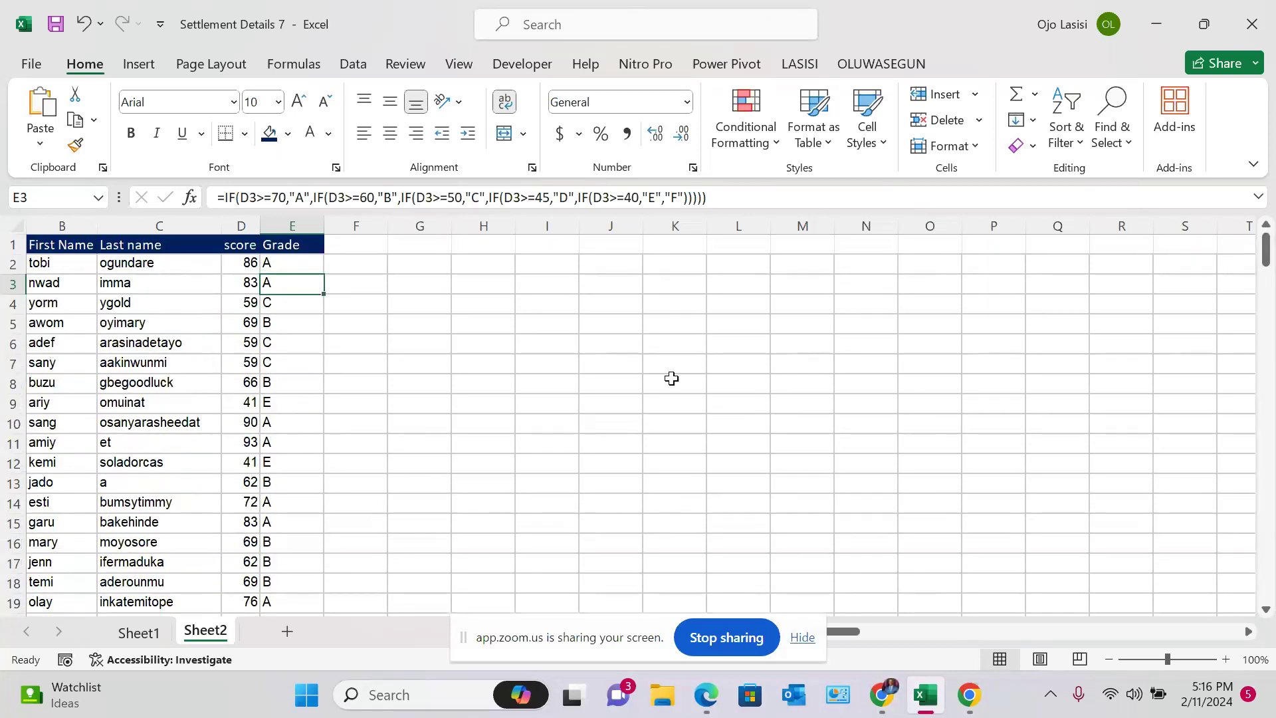